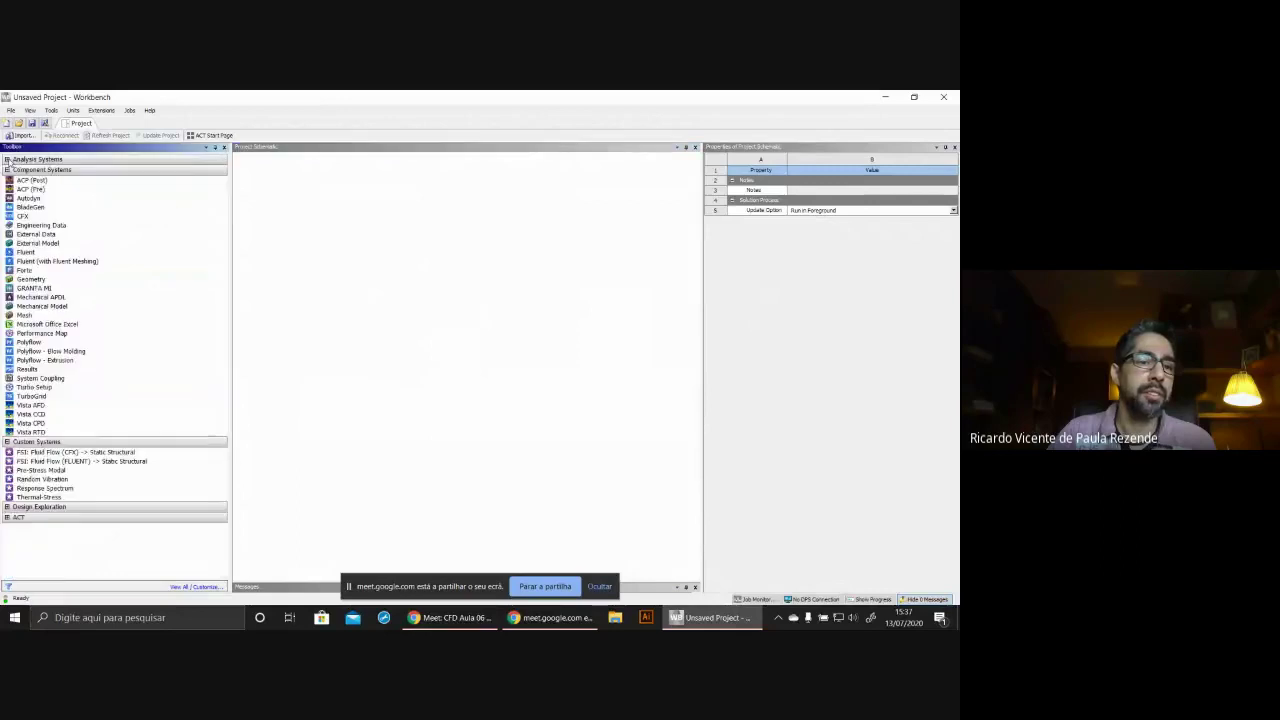
# - Collapse the Component Systems and Custom Systems groups in the Toolbox
pyautogui.click(7, 169)
pyautogui.click(7, 180)
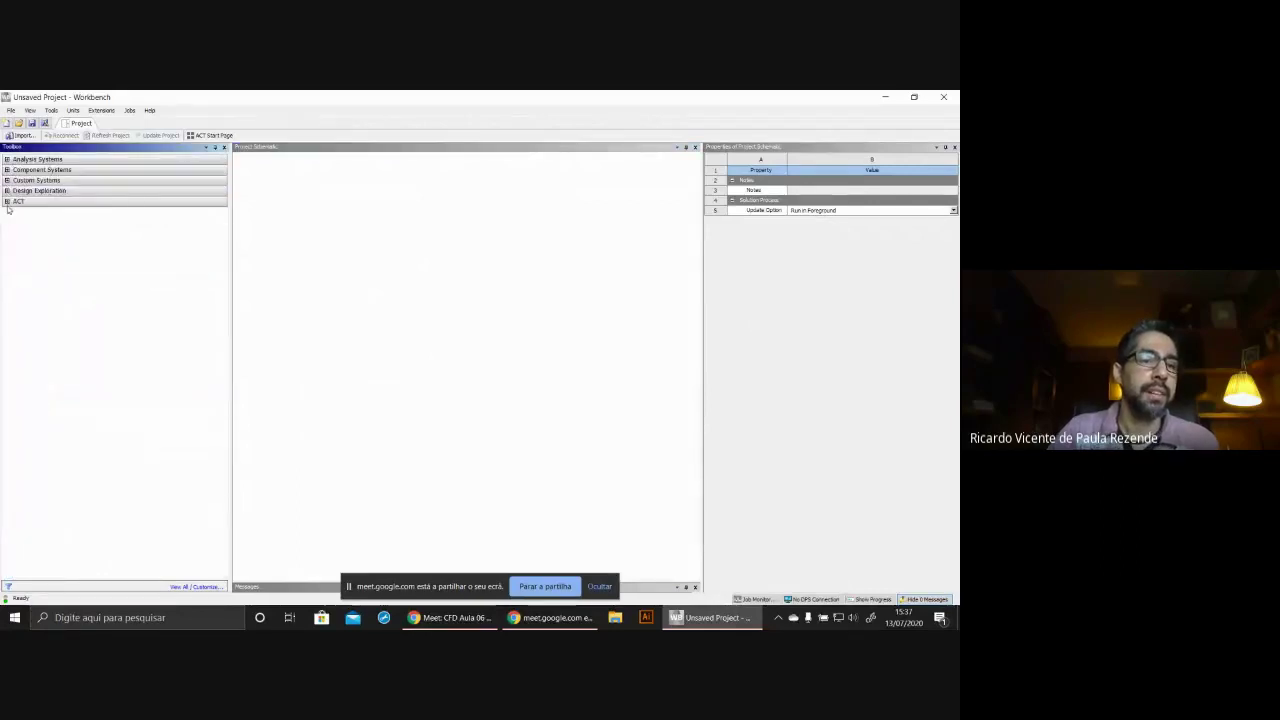
# - Look over the project's file commands, the list of available unit systems, and the extension and job options
pyautogui.click(11, 110)
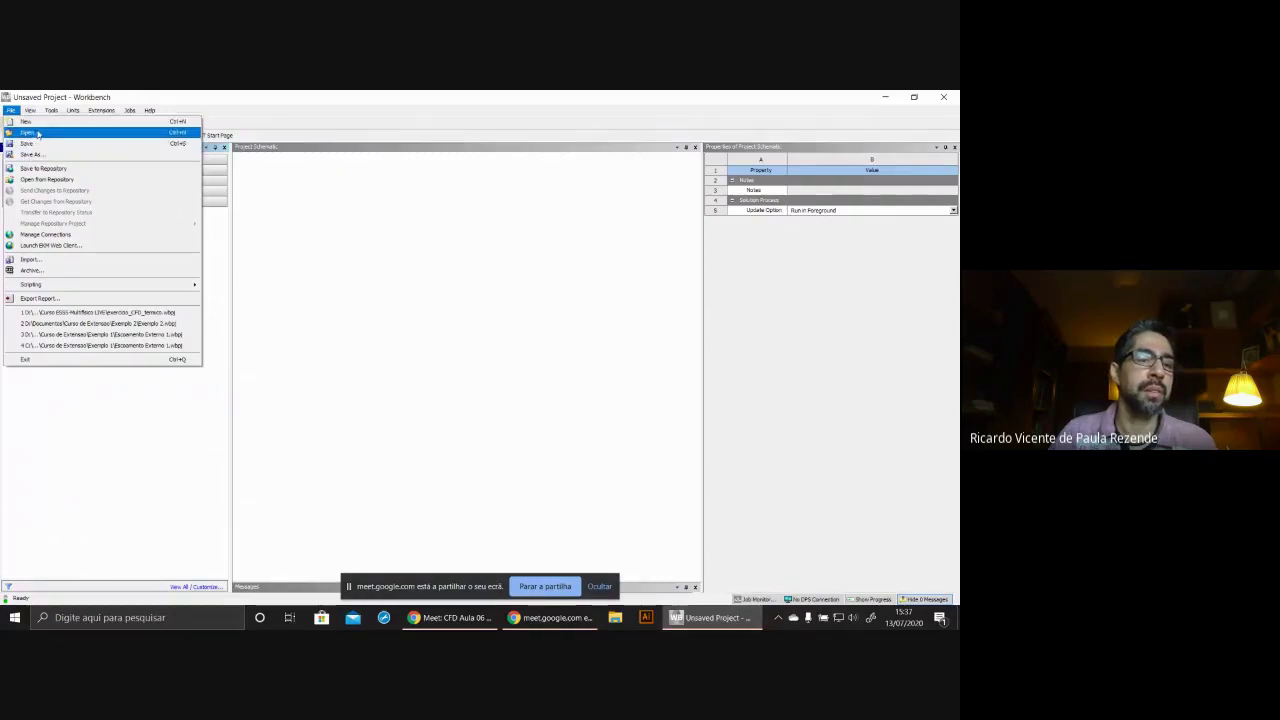
pyautogui.moveTo(31, 111)
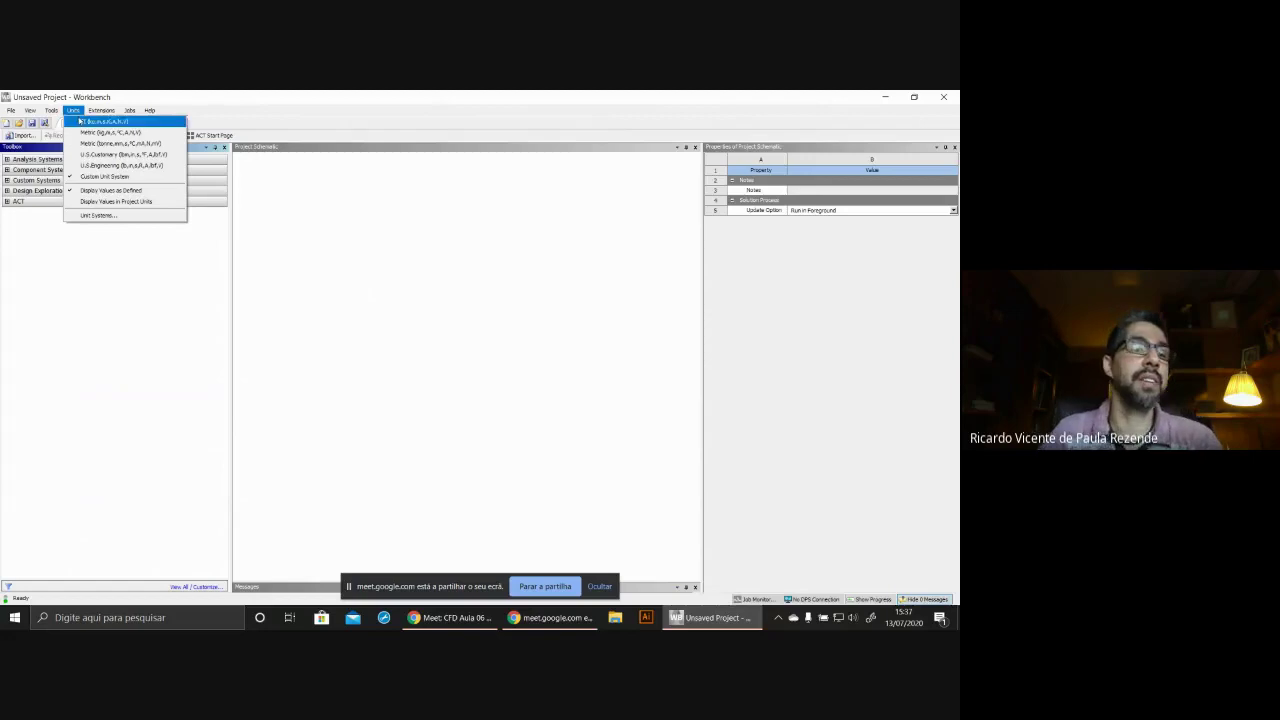
pyautogui.click(96, 216)
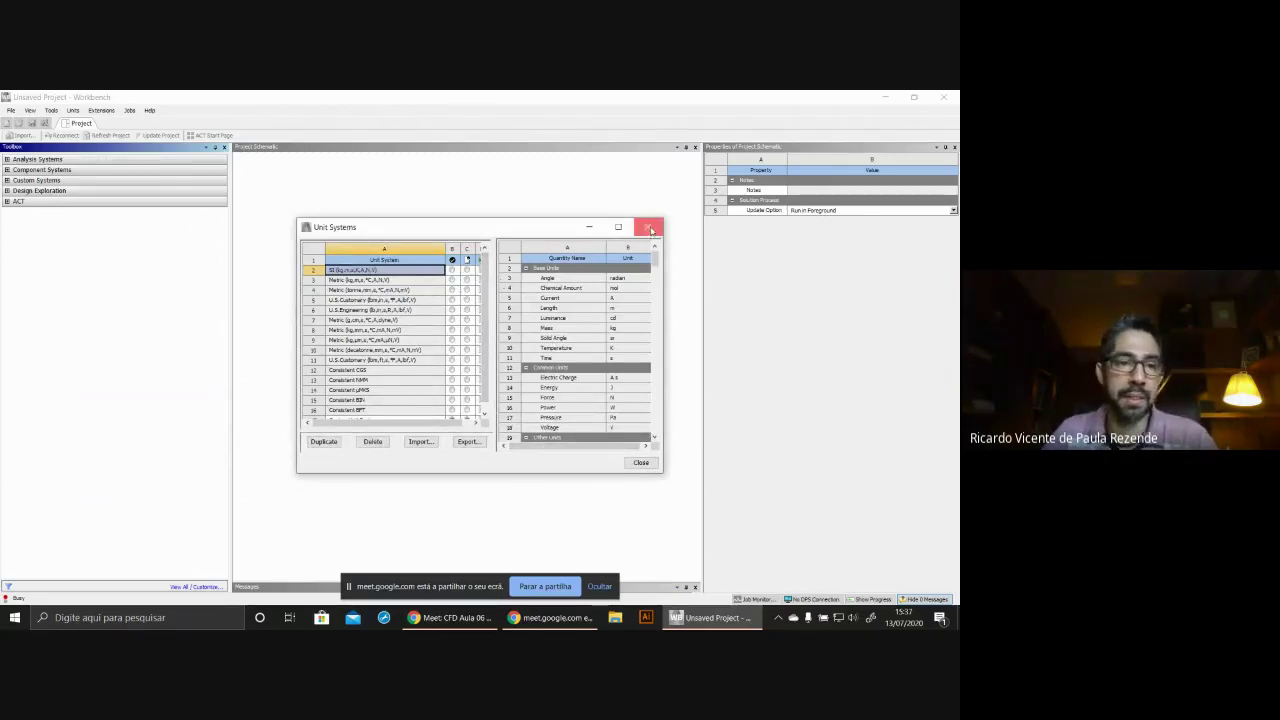
pyautogui.click(650, 229)
pyautogui.click(101, 110)
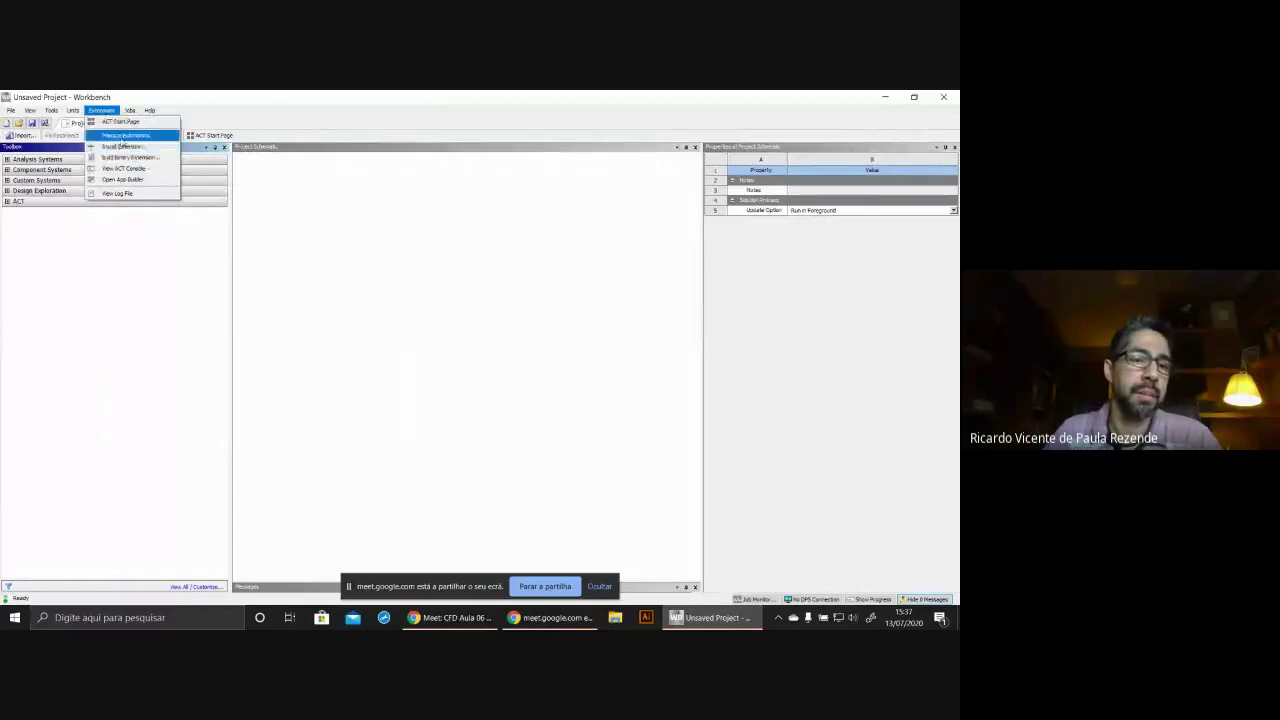
pyautogui.moveTo(129, 115)
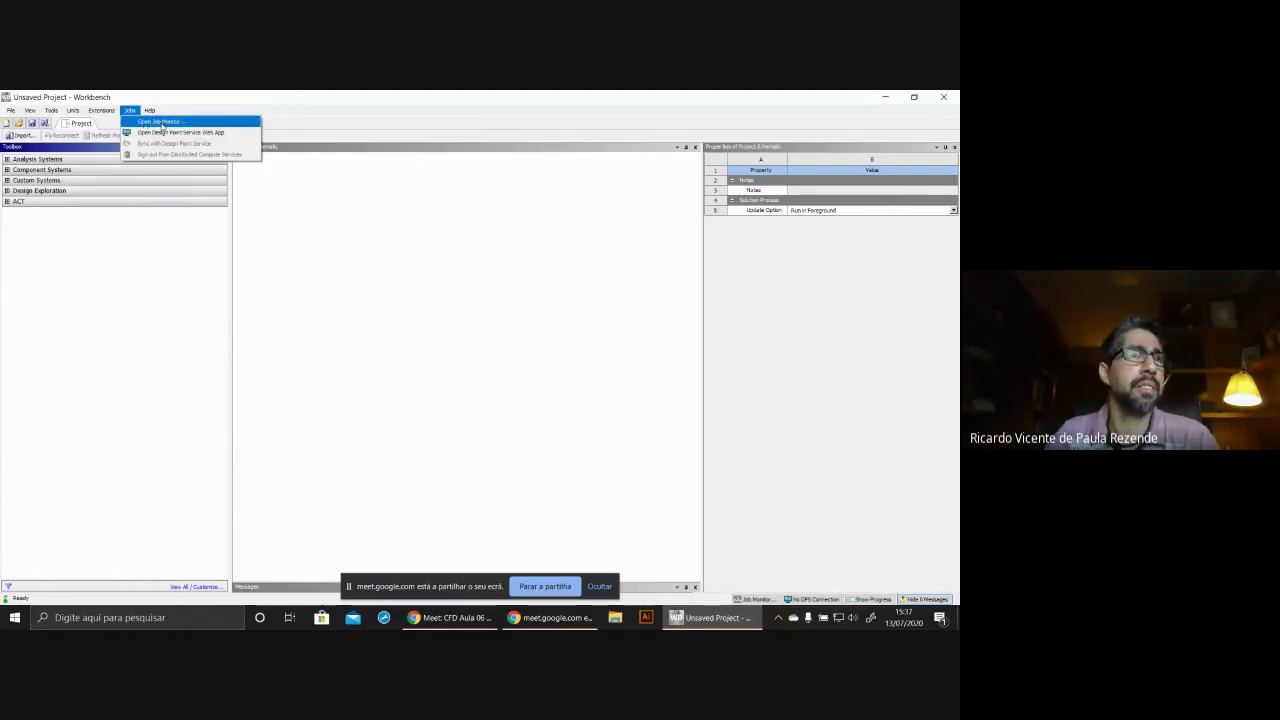
pyautogui.click(14, 185)
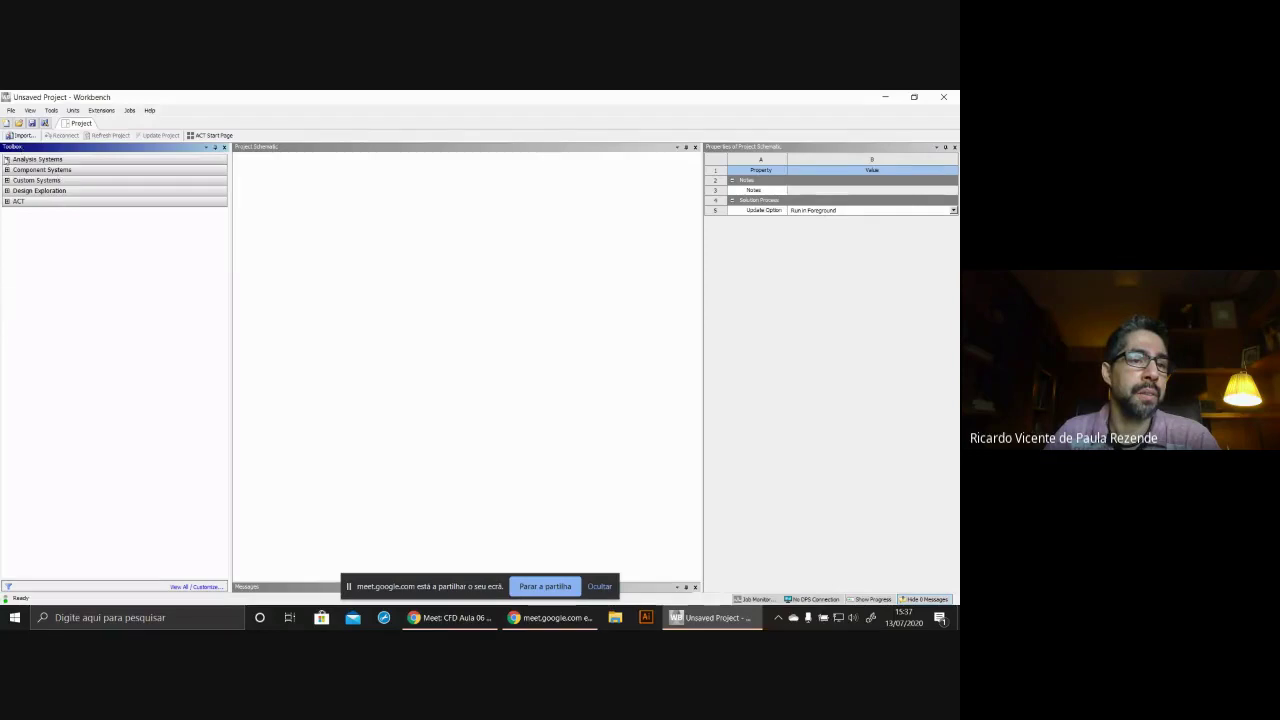
# - Add a standalone Fluid Flow (CFX) analysis system to the empty Project Schematic, keeping its default name
pyautogui.click(7, 159)
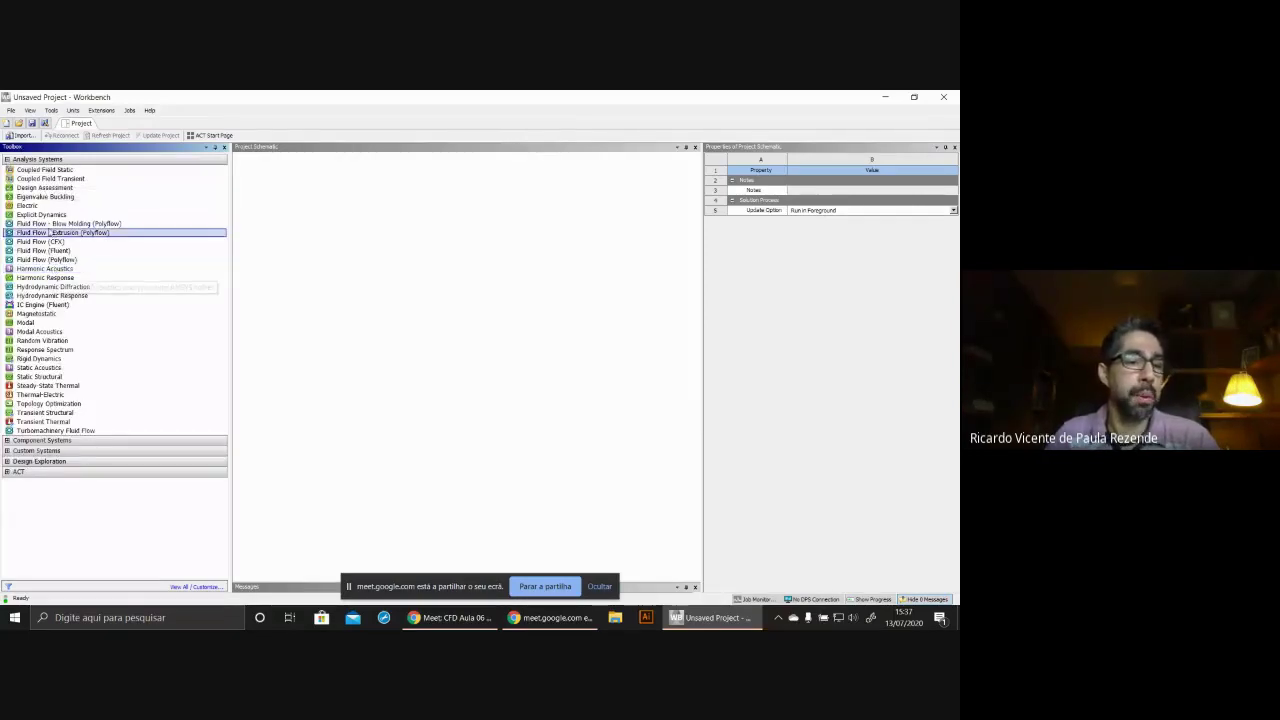
pyautogui.click(40, 241)
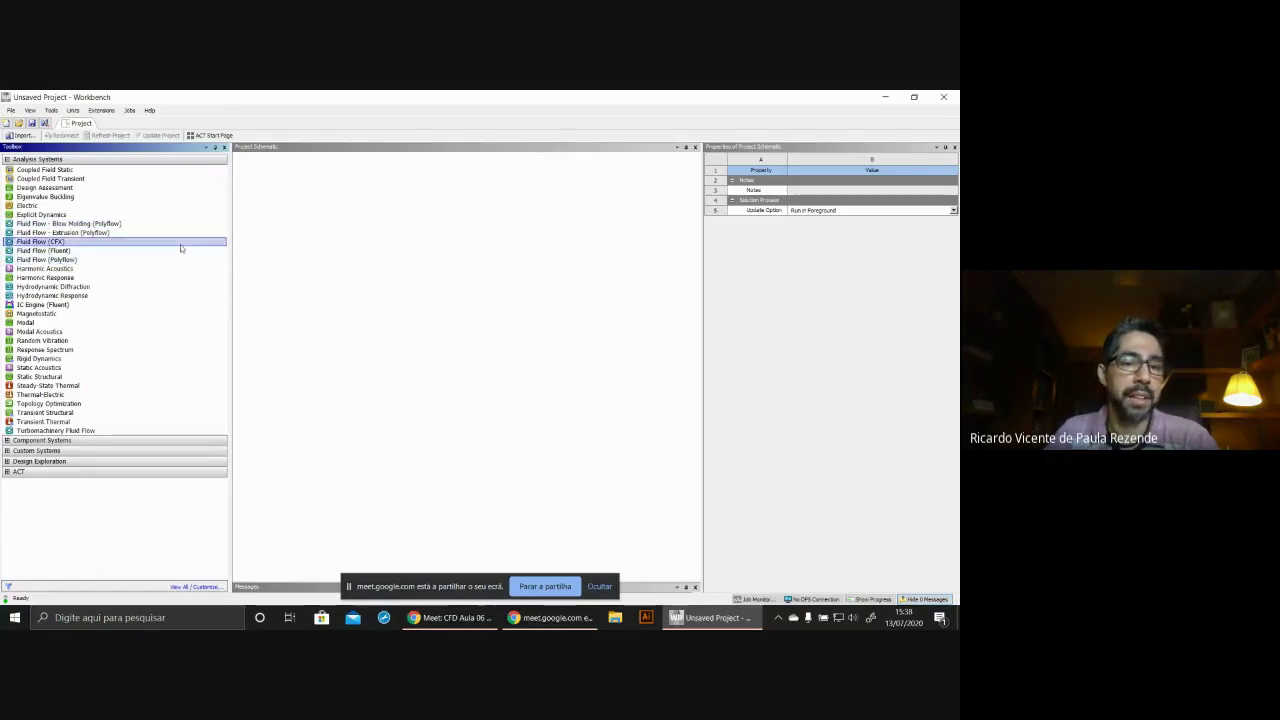
pyautogui.moveTo(190, 244); pyautogui.dragTo(308, 205)
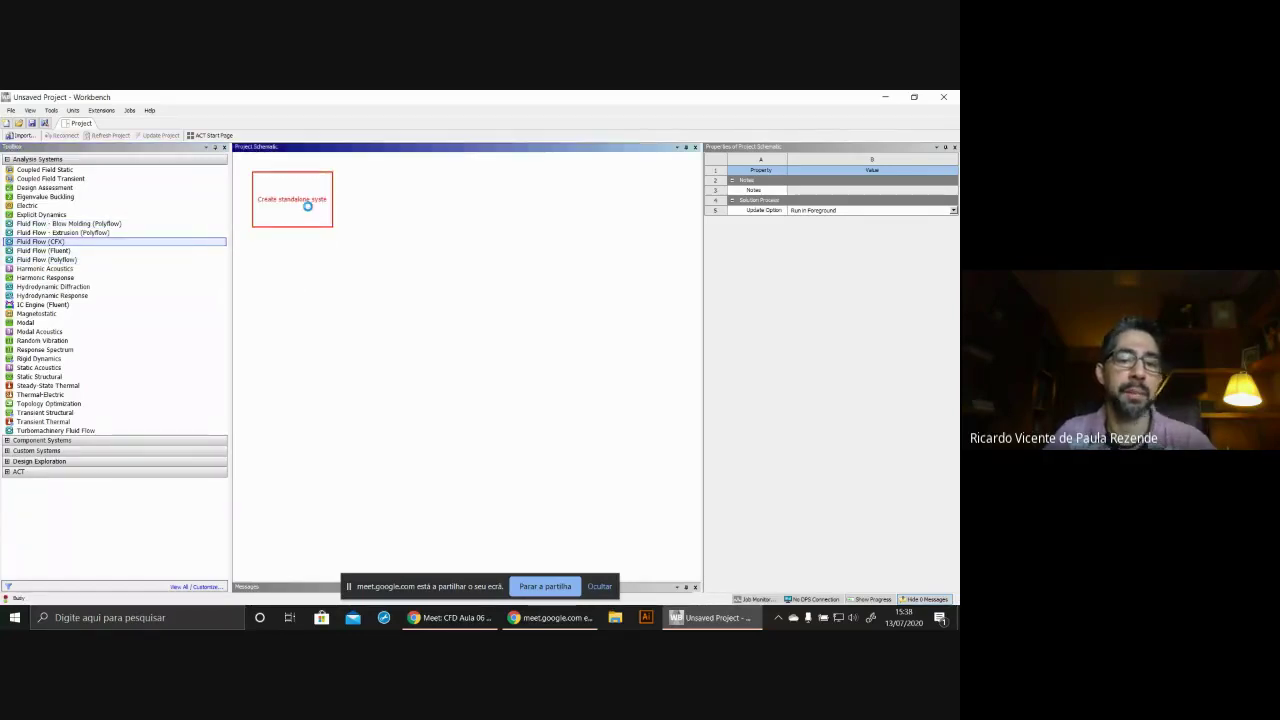
pyautogui.click(455, 240)
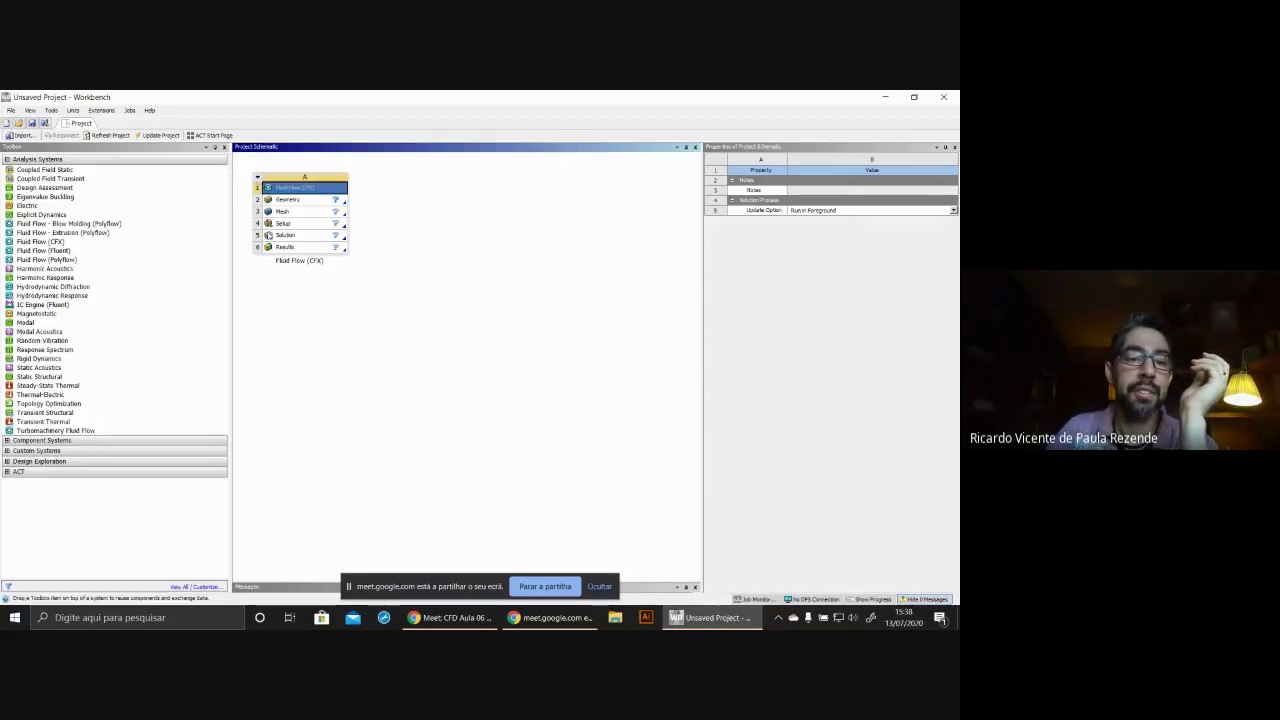
# - Delete the Fluid Flow (CFX) system from the Project Schematic
pyautogui.click(258, 178)
pyautogui.click(289, 288)
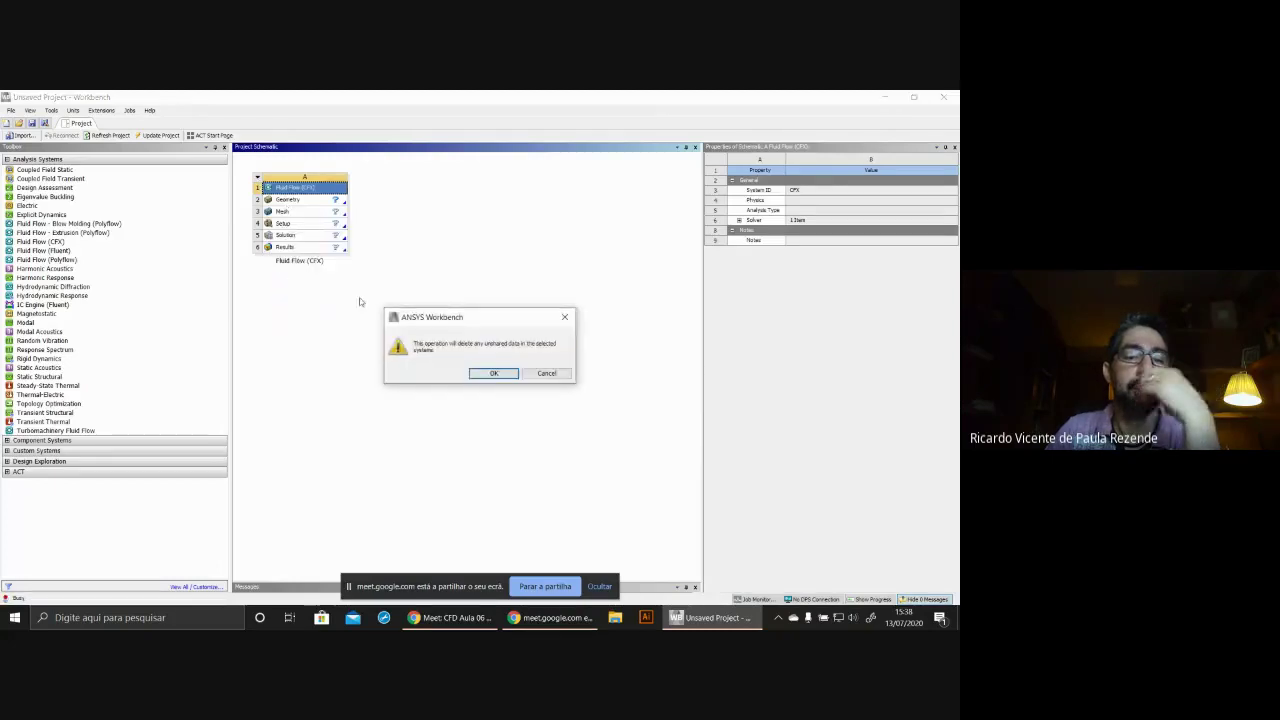
pyautogui.click(482, 375)
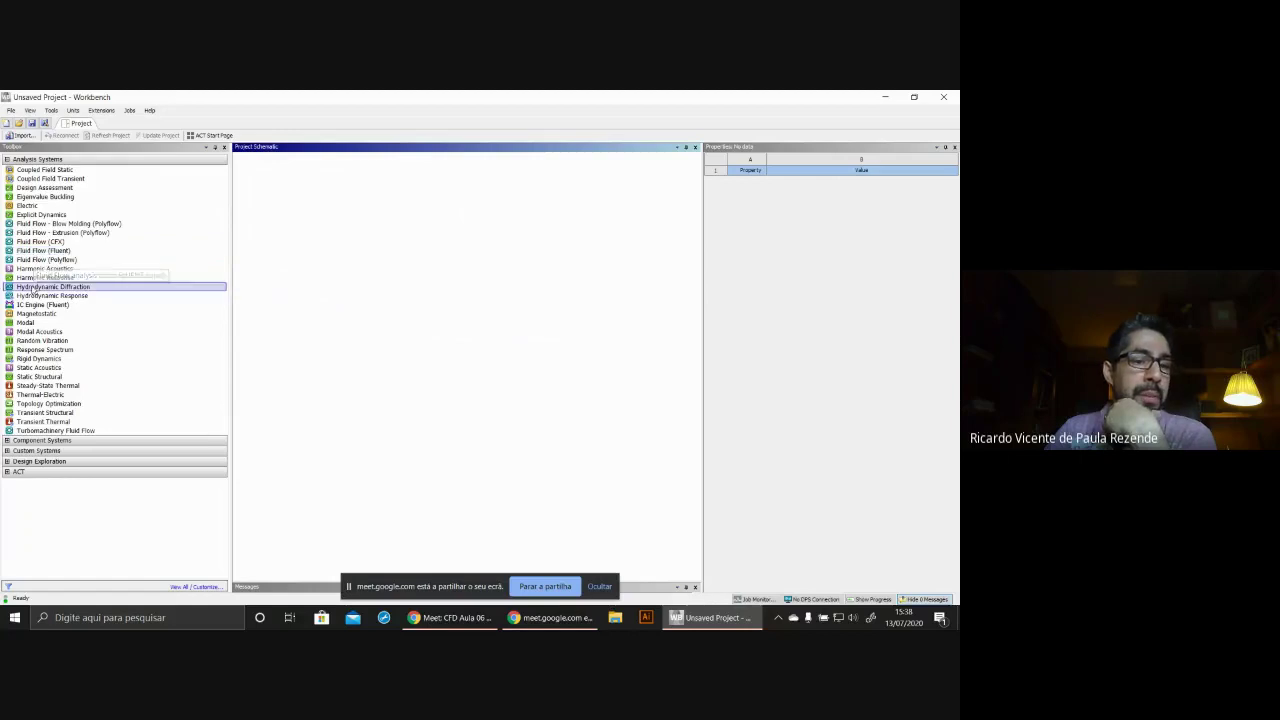
# - Add a standalone Harmonic Response analysis system to the Project Schematic, keeping its default name
pyautogui.moveTo(39, 282); pyautogui.dragTo(303, 213)
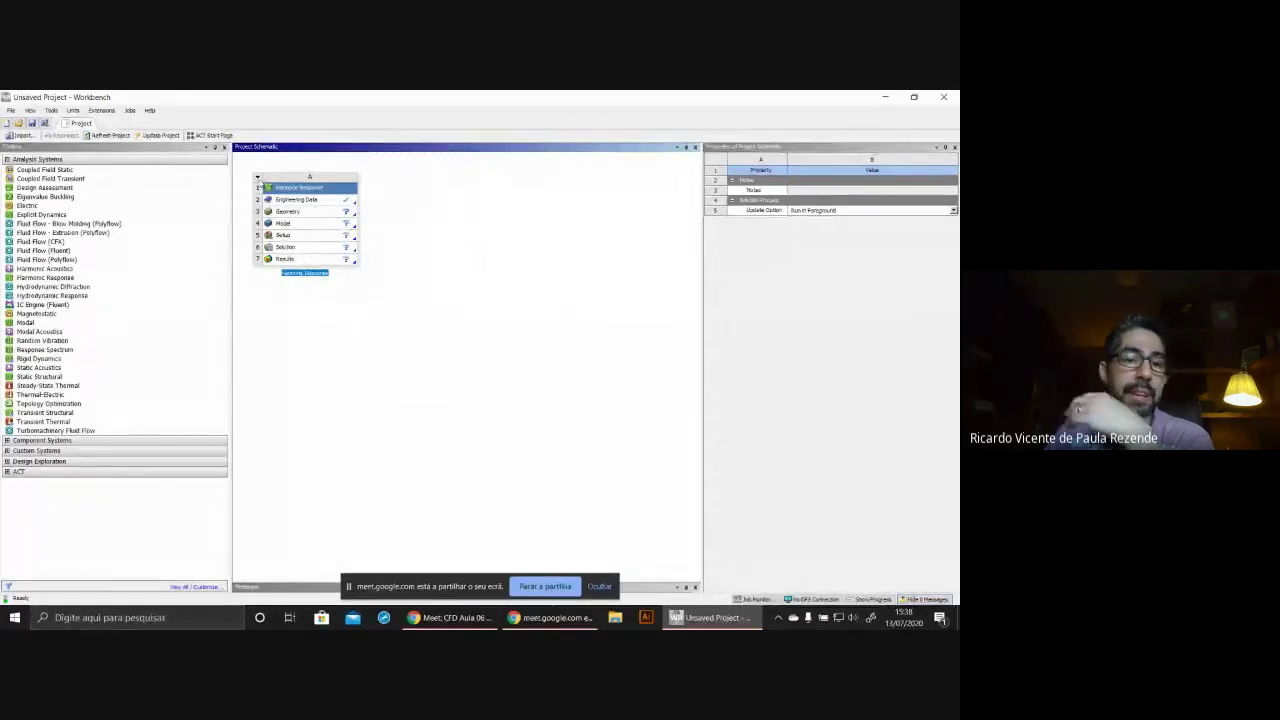
pyautogui.click(258, 180)
pyautogui.click(370, 207)
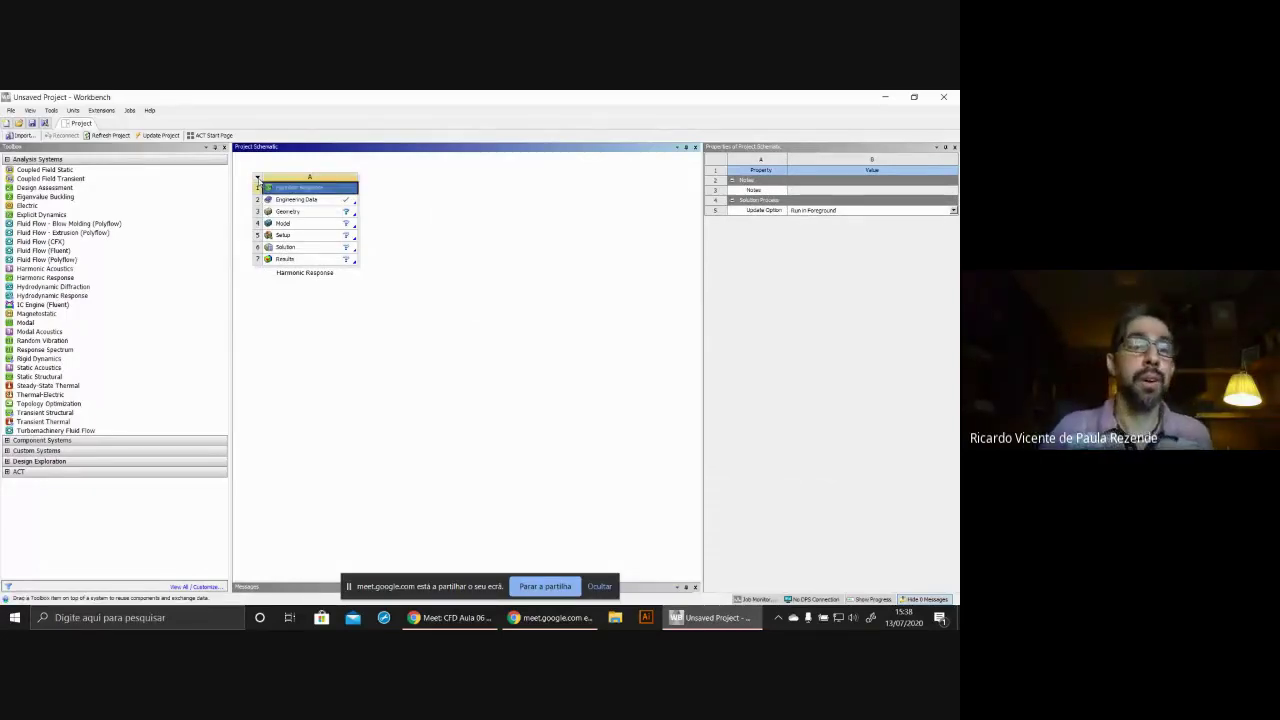
# - Delete the Harmonic Response system from the Project Schematic
pyautogui.rightClick(258, 181)
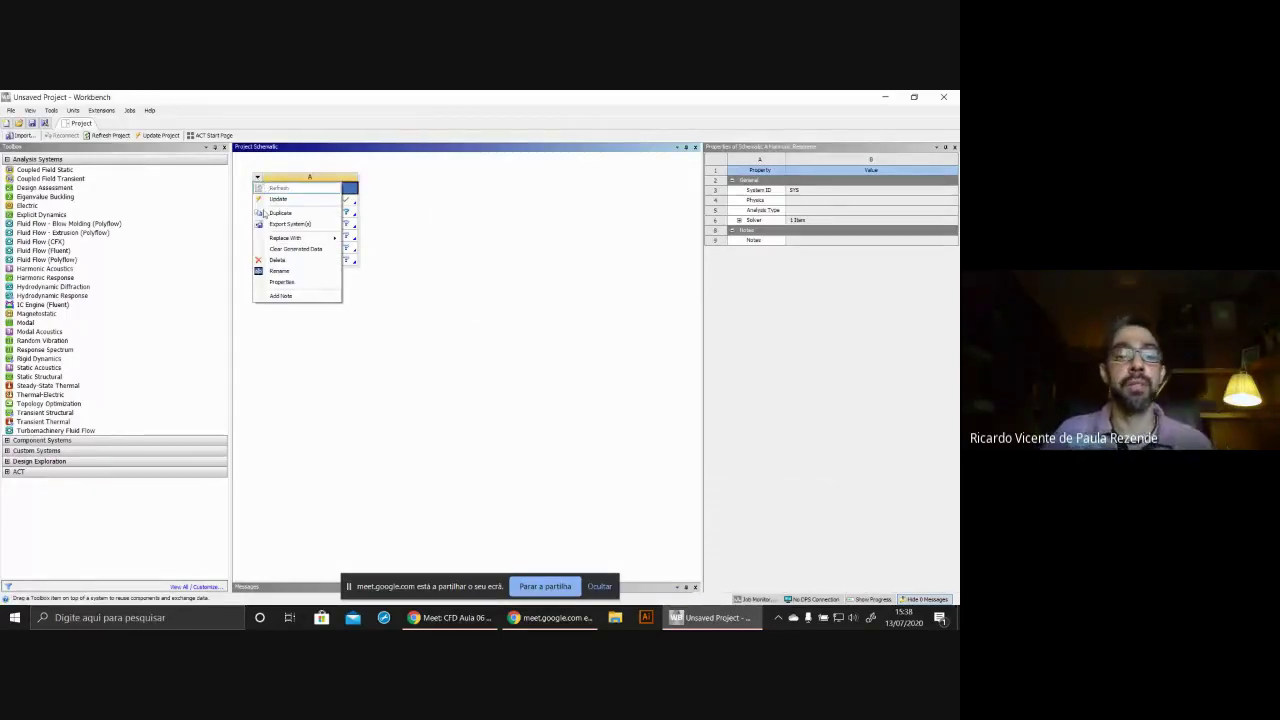
pyautogui.click(277, 259)
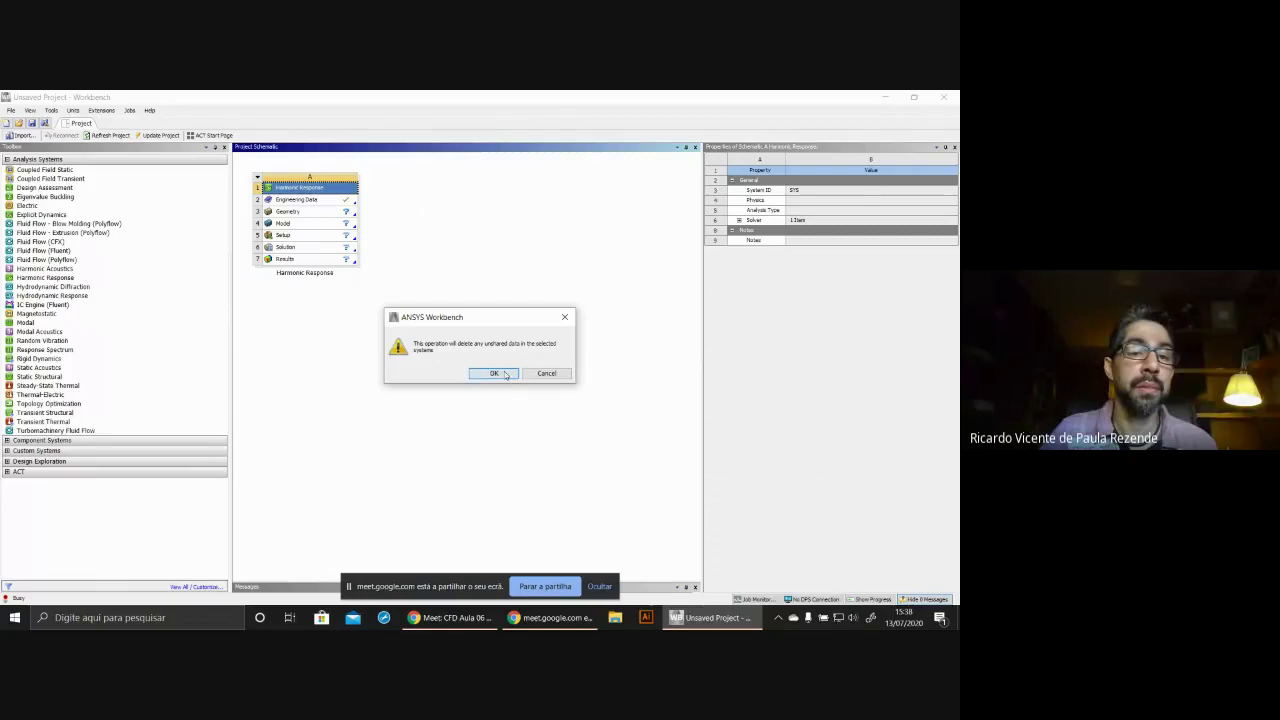
pyautogui.click(494, 373)
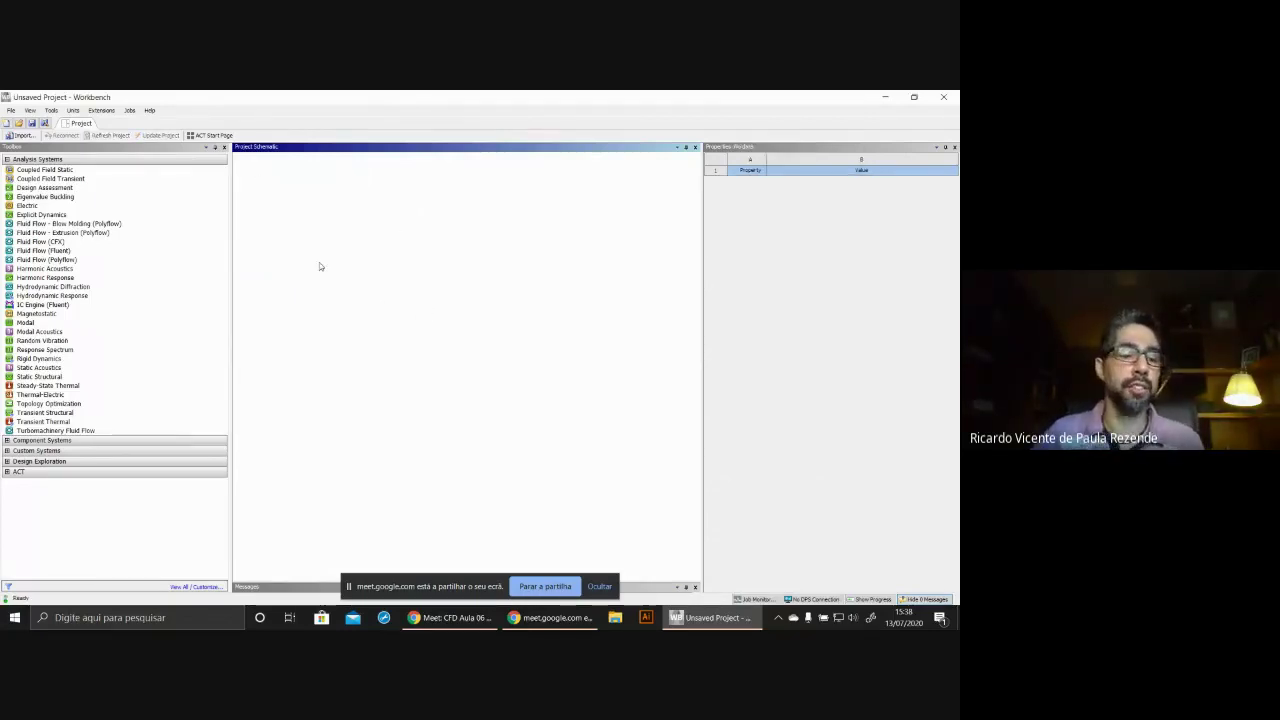
# - Collapse the Analysis Systems group in the Toolbox after looking over its systems
pyautogui.click(6, 160)
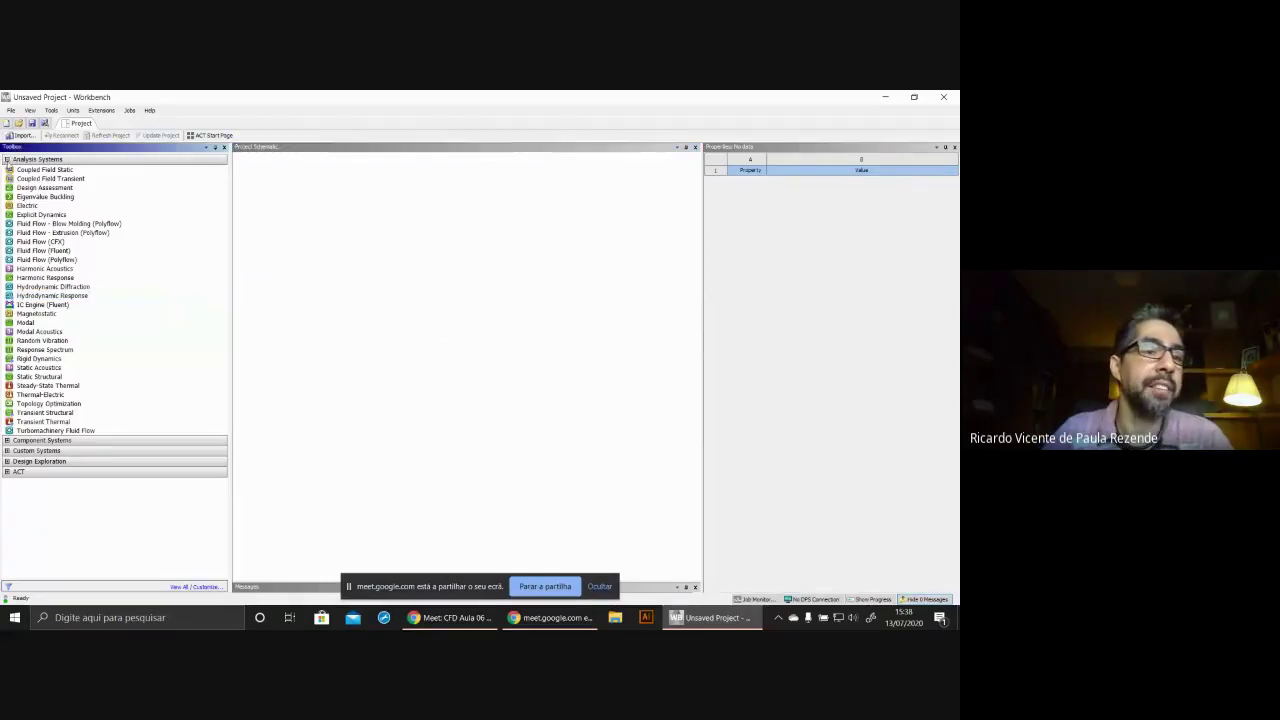
pyautogui.click(7, 159)
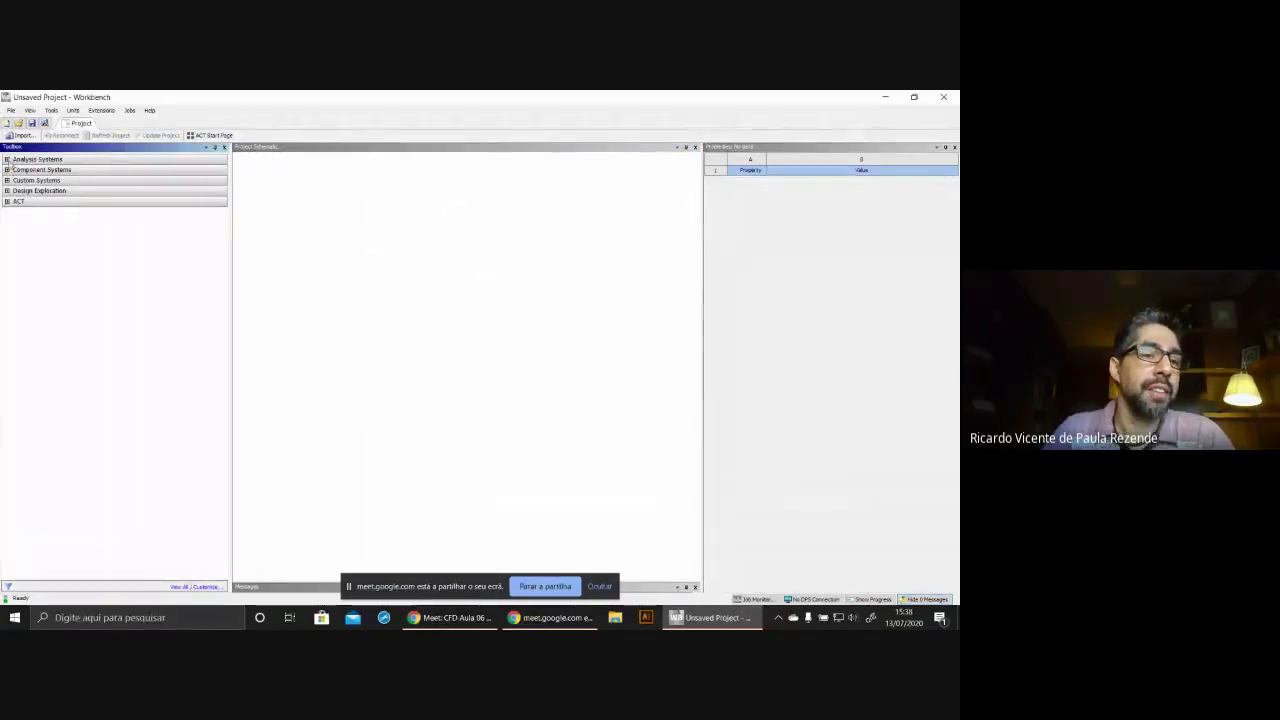
pyautogui.click(7, 160)
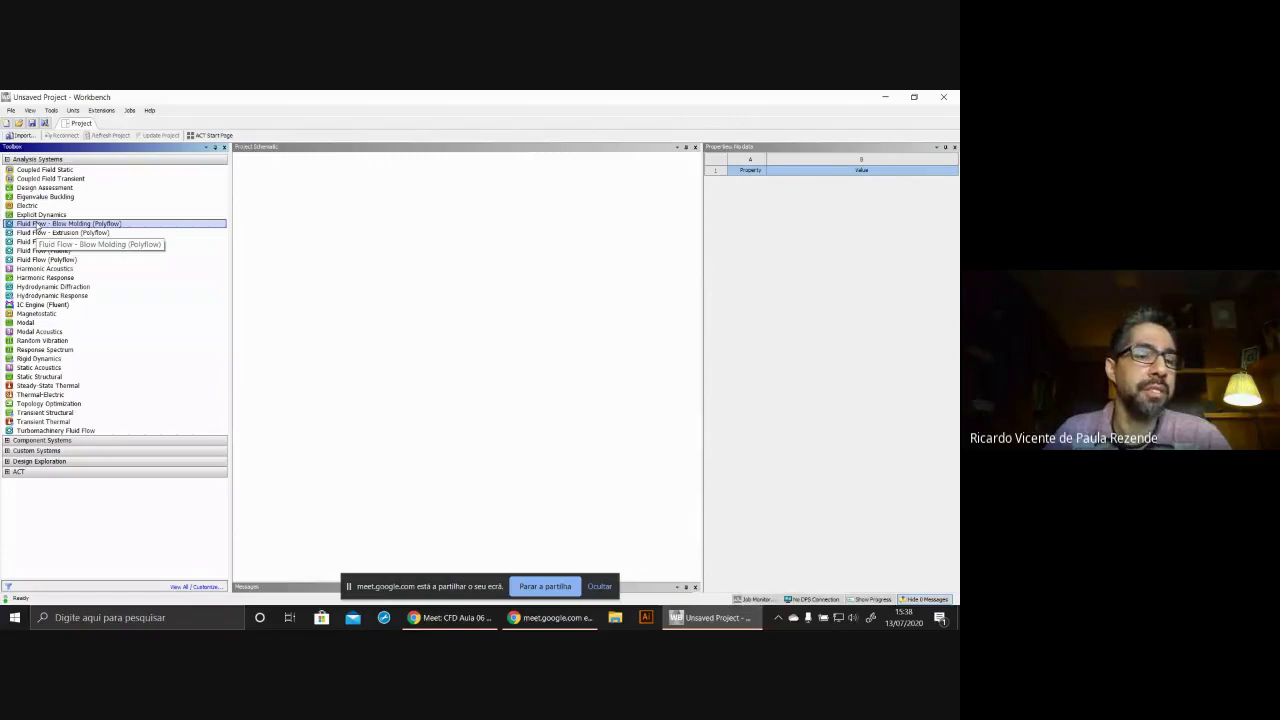
pyautogui.click(7, 160)
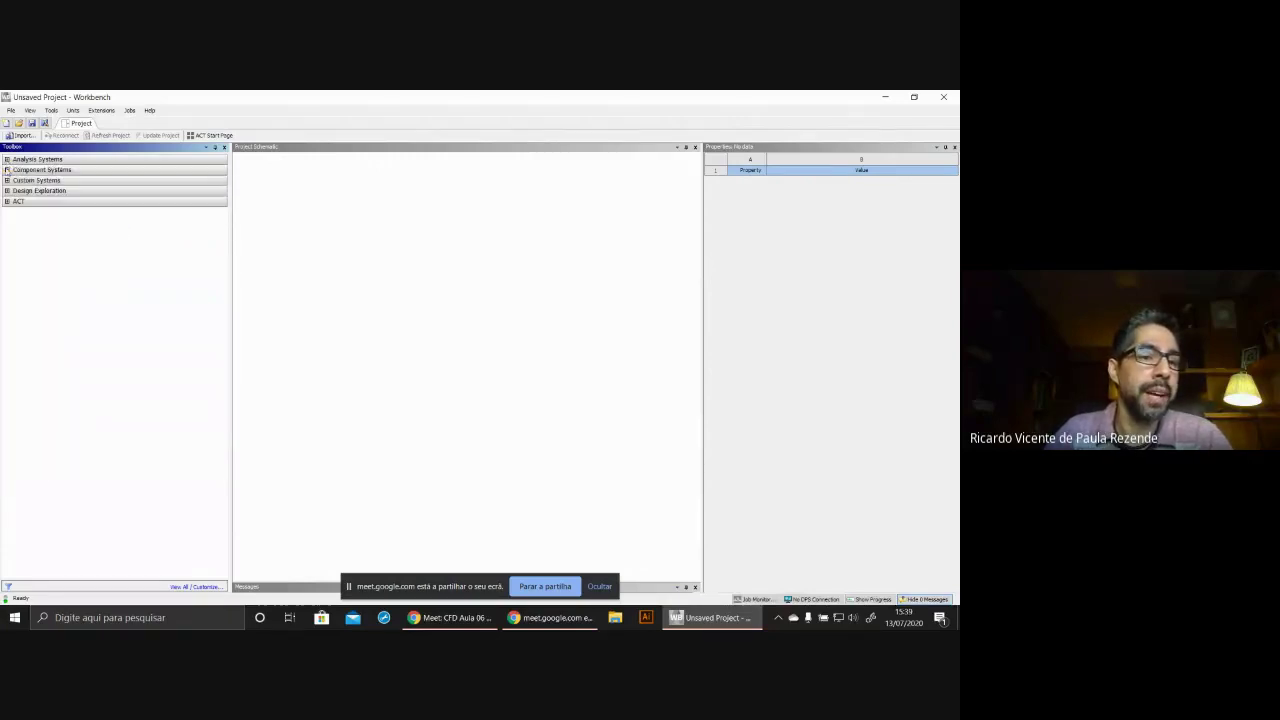
# - Add a standalone Geometry component system to the Project Schematic and name it Minha Geometria
pyautogui.click(8, 171)
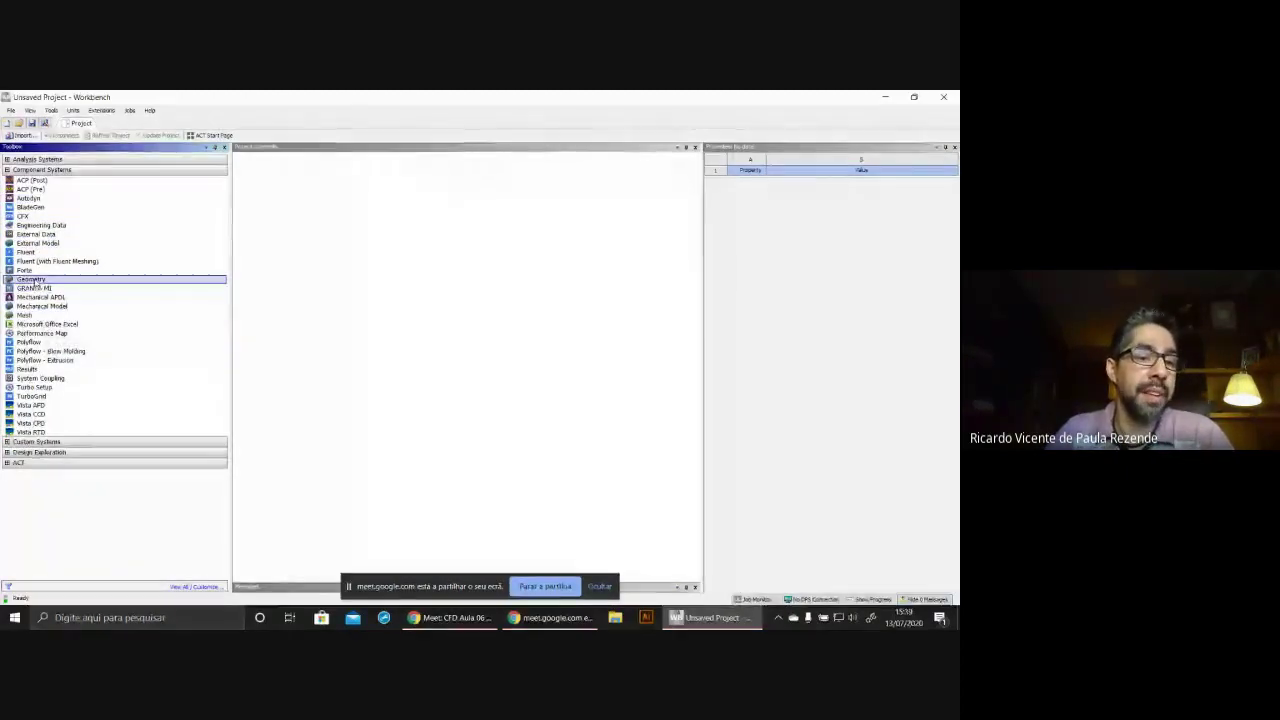
pyautogui.moveTo(33, 283); pyautogui.dragTo(300, 197)
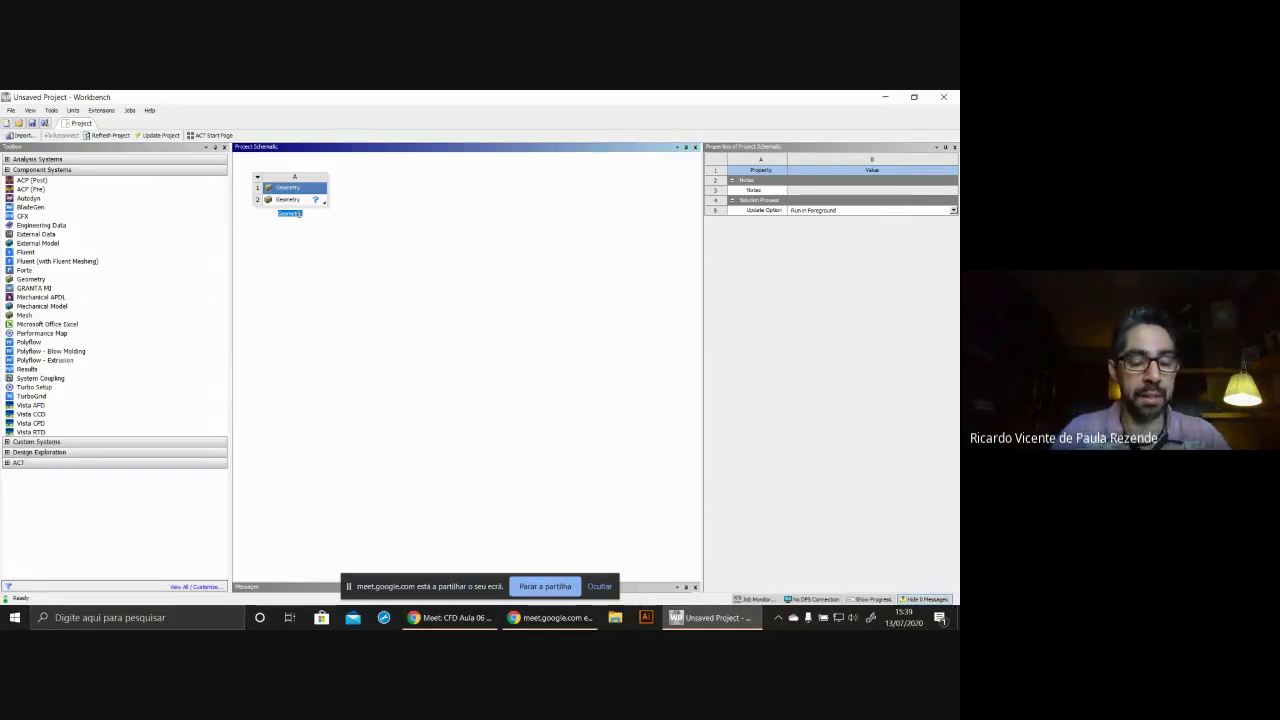
pyautogui.write('n')
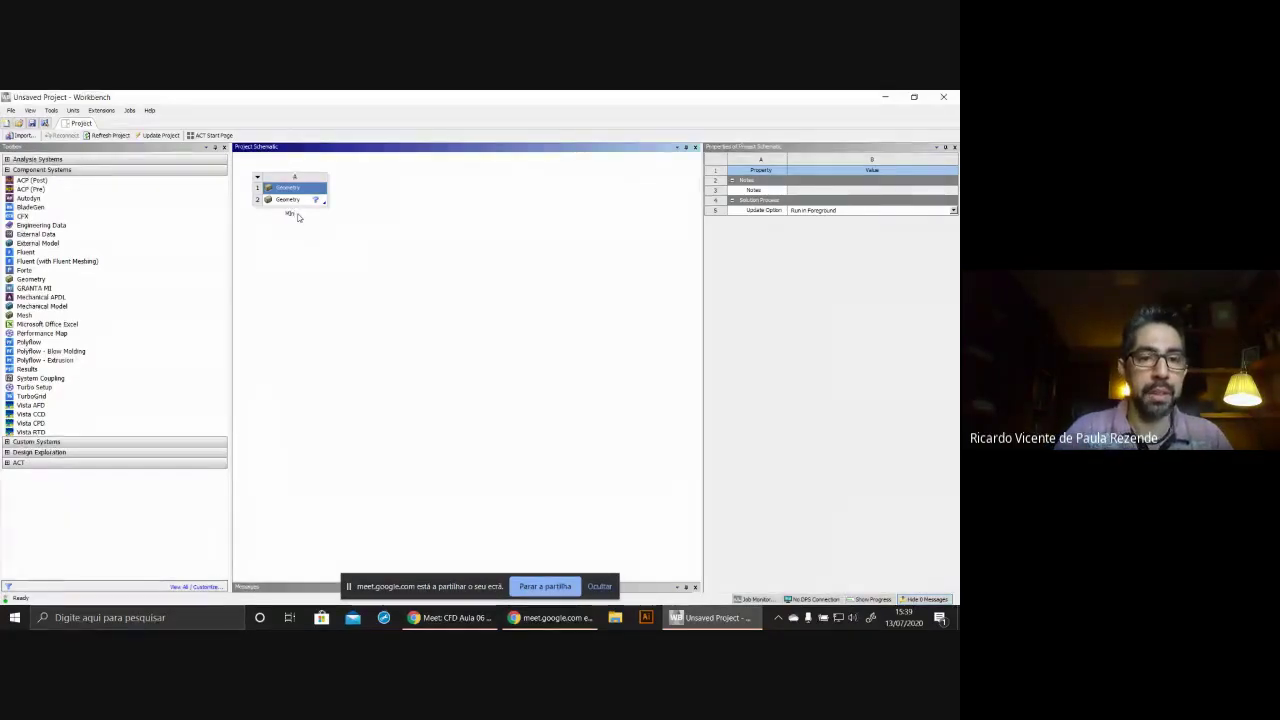
pyautogui.write('inha')
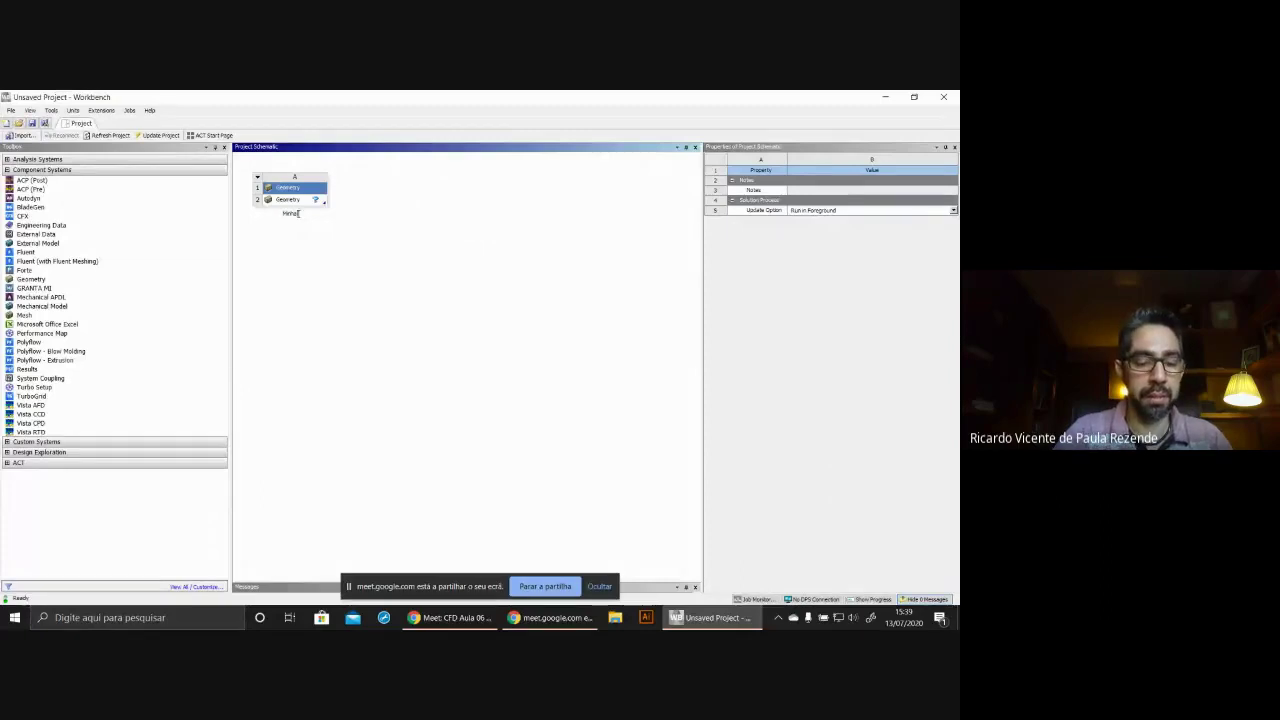
pyautogui.write('ria')
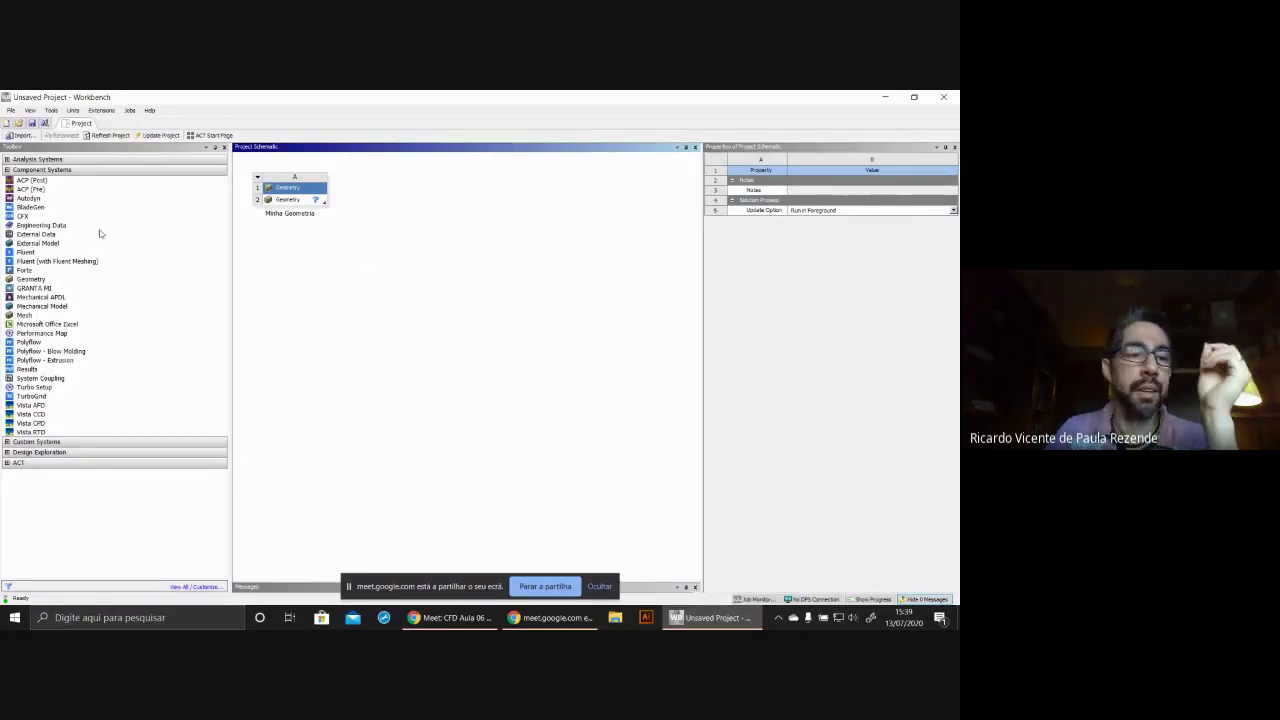
# - Switch to File Explorer and browse to the Documentos\Curso de Extensao folder on the DATA (D:) drive
pyautogui.click(615, 620)
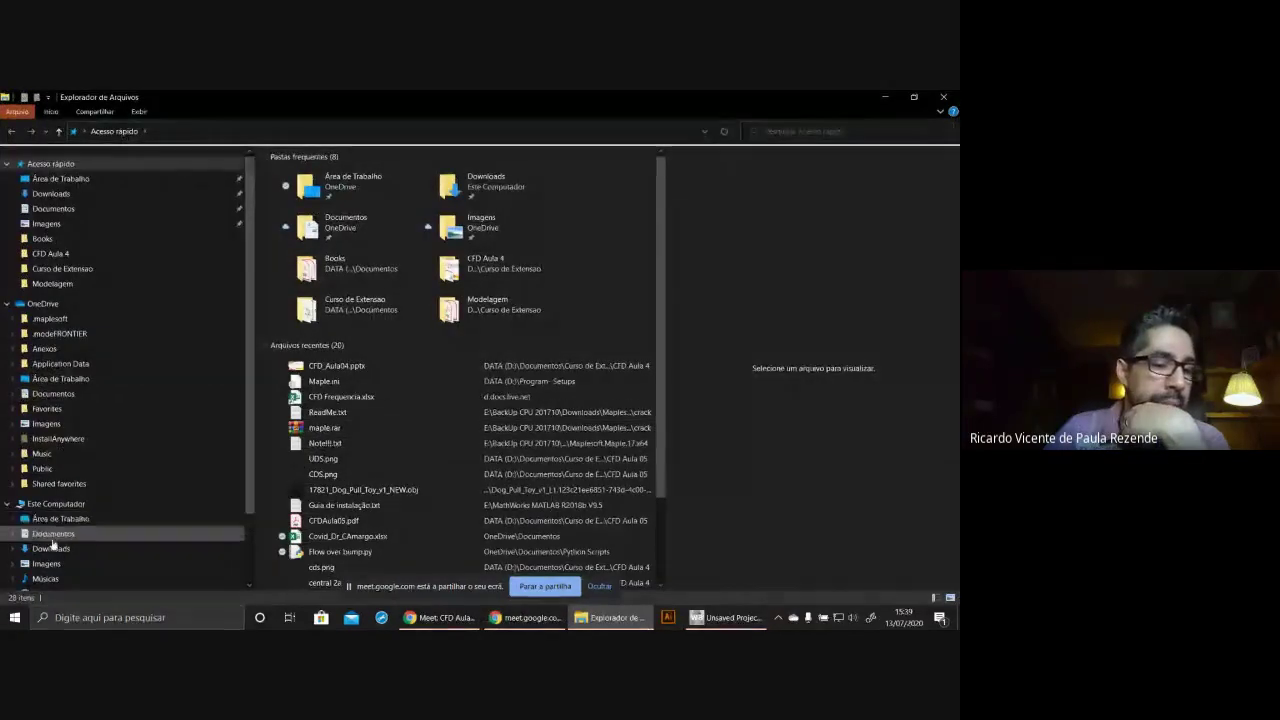
pyautogui.click(56, 503)
pyautogui.doubleClick(540, 345)
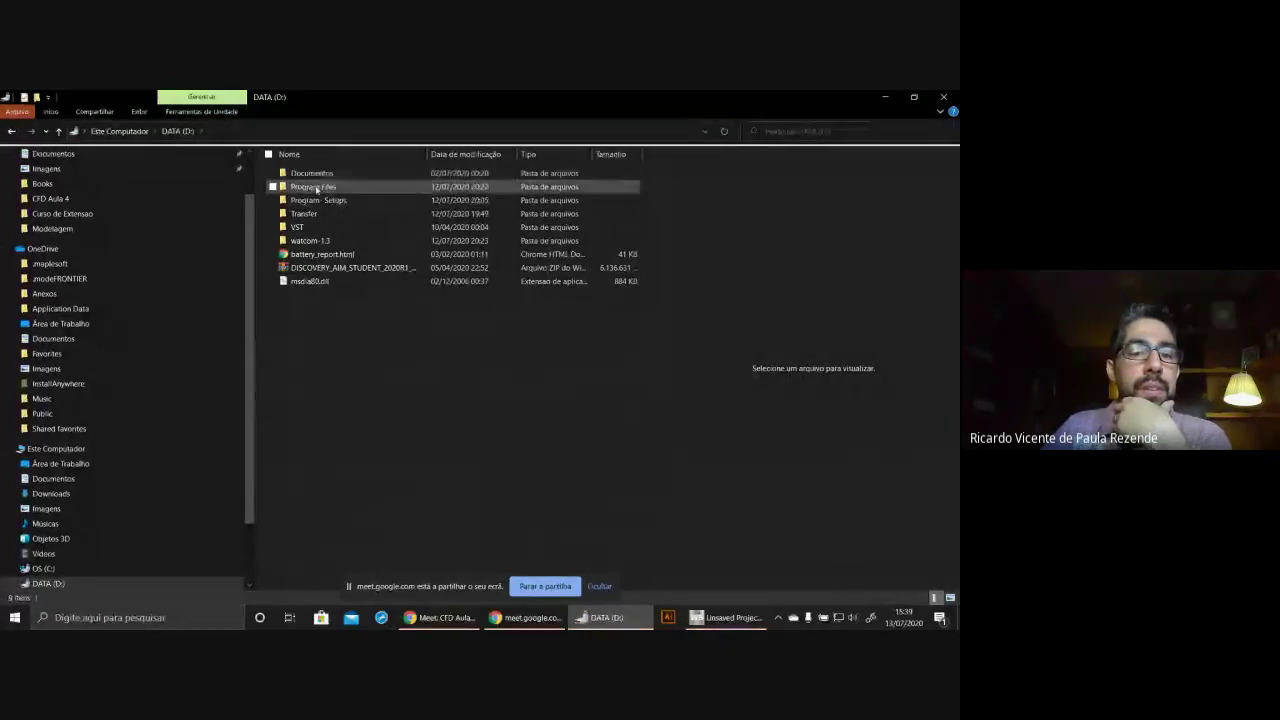
pyautogui.doubleClick(311, 173)
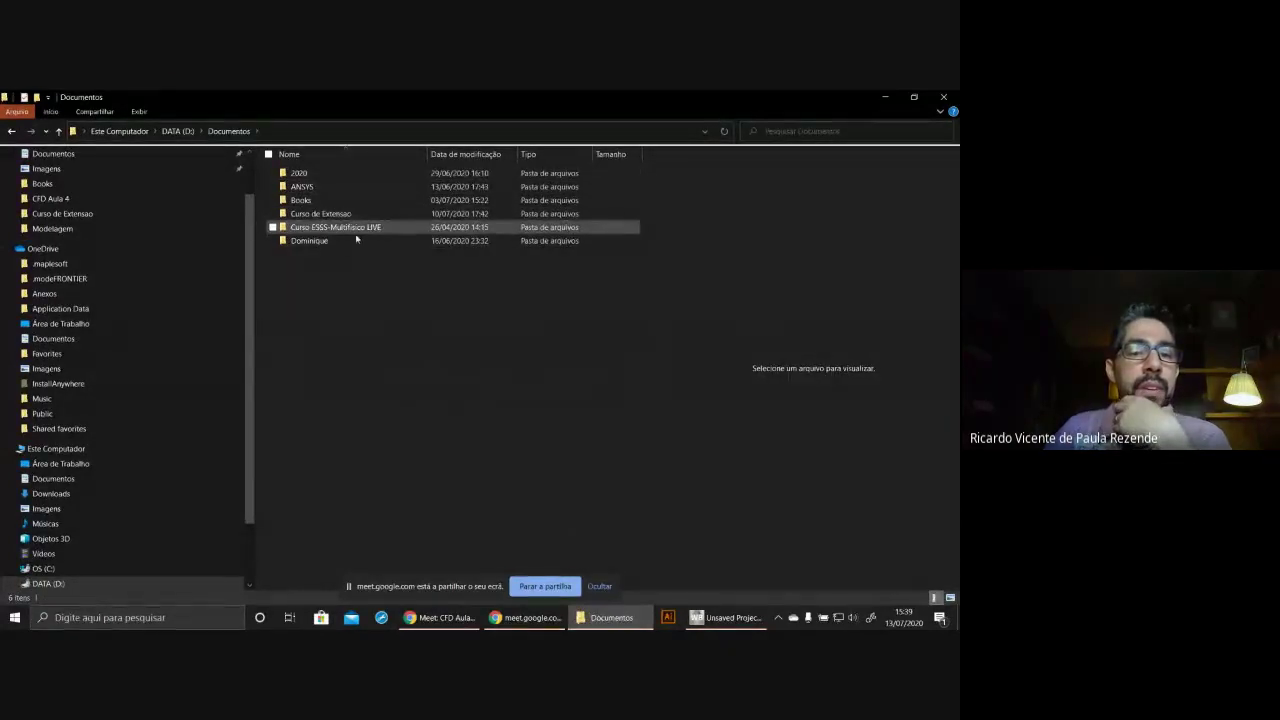
pyautogui.doubleClick(320, 214)
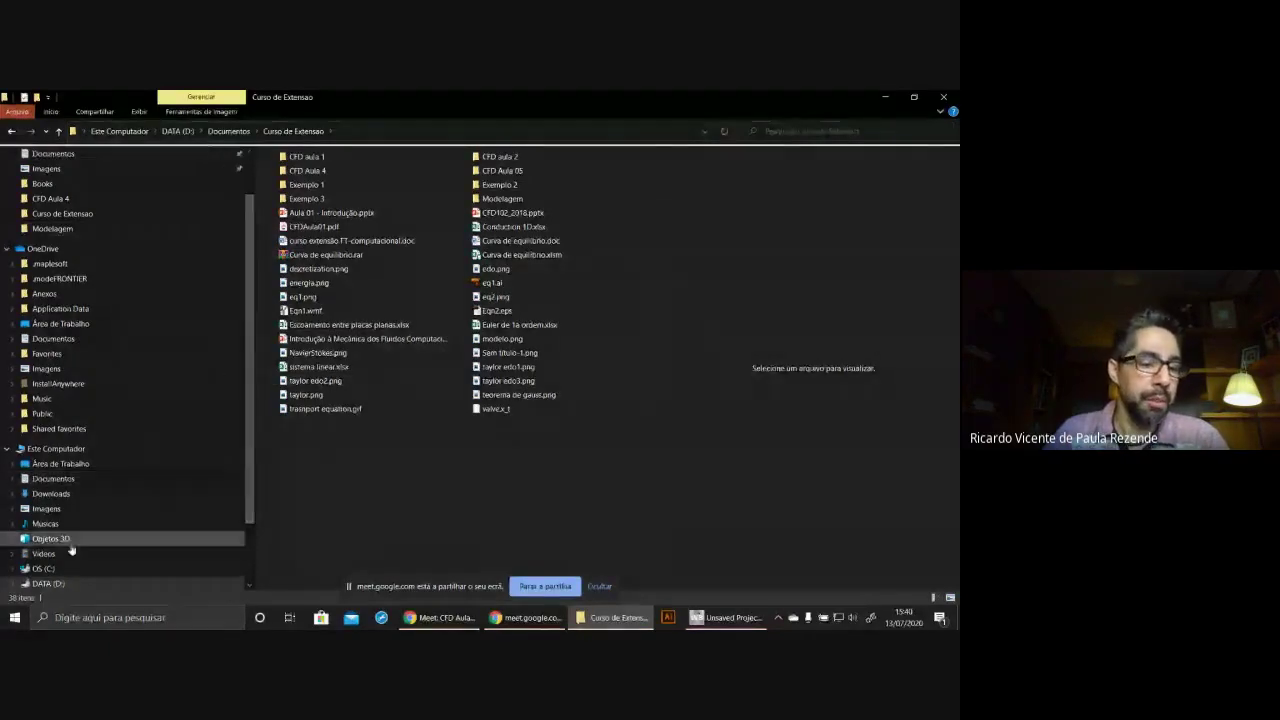
# - Browse to the Usuários folder on the OS (C:) drive and select the personal user profile folder
pyautogui.click(42, 568)
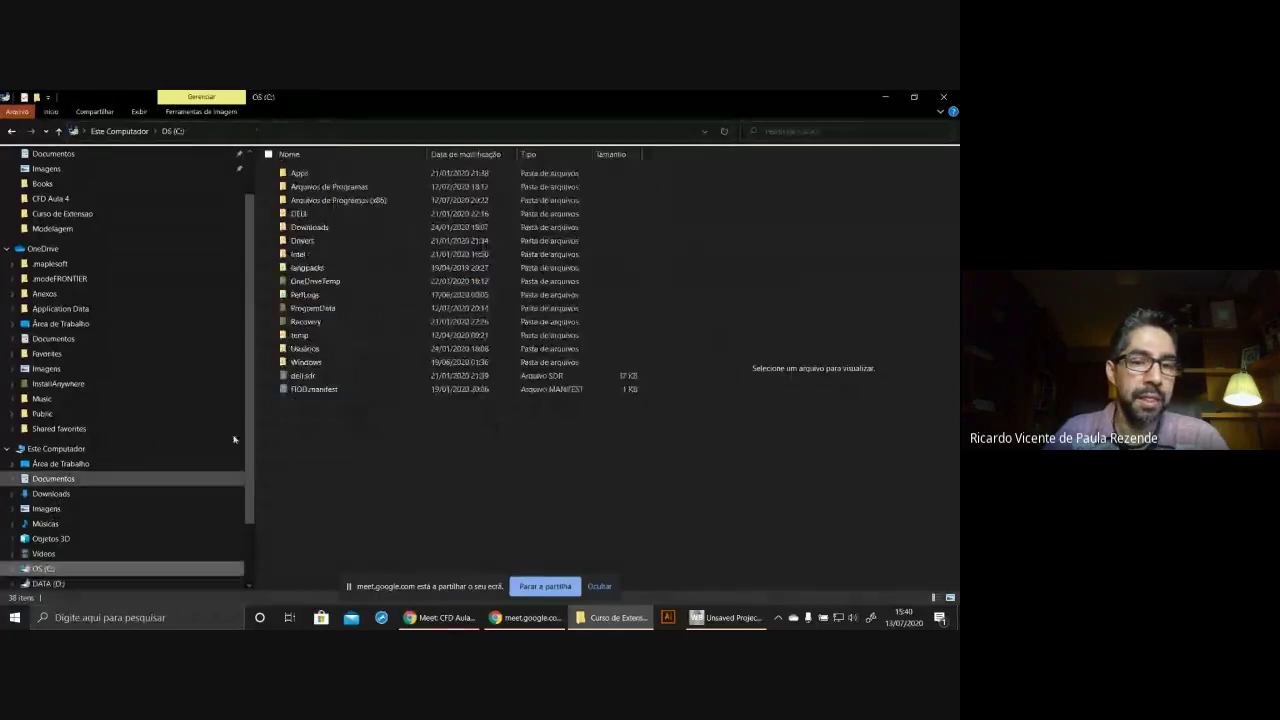
pyautogui.doubleClick(305, 349)
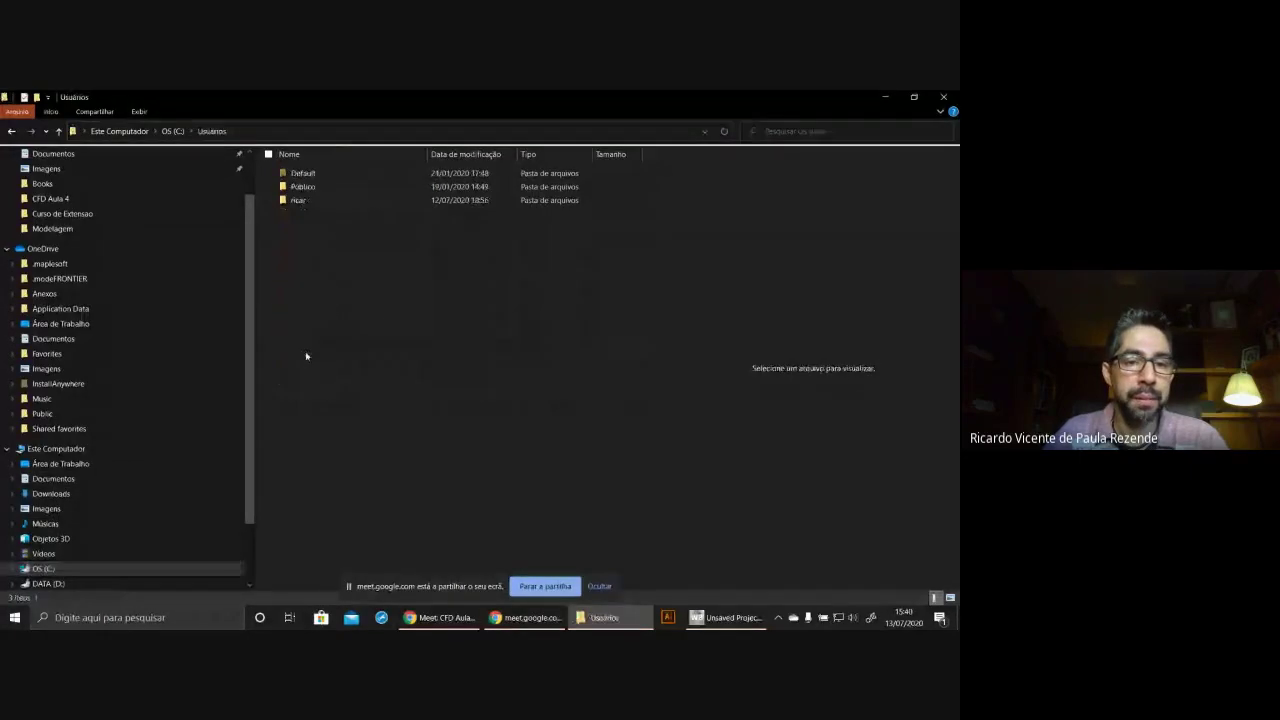
pyautogui.click(311, 202)
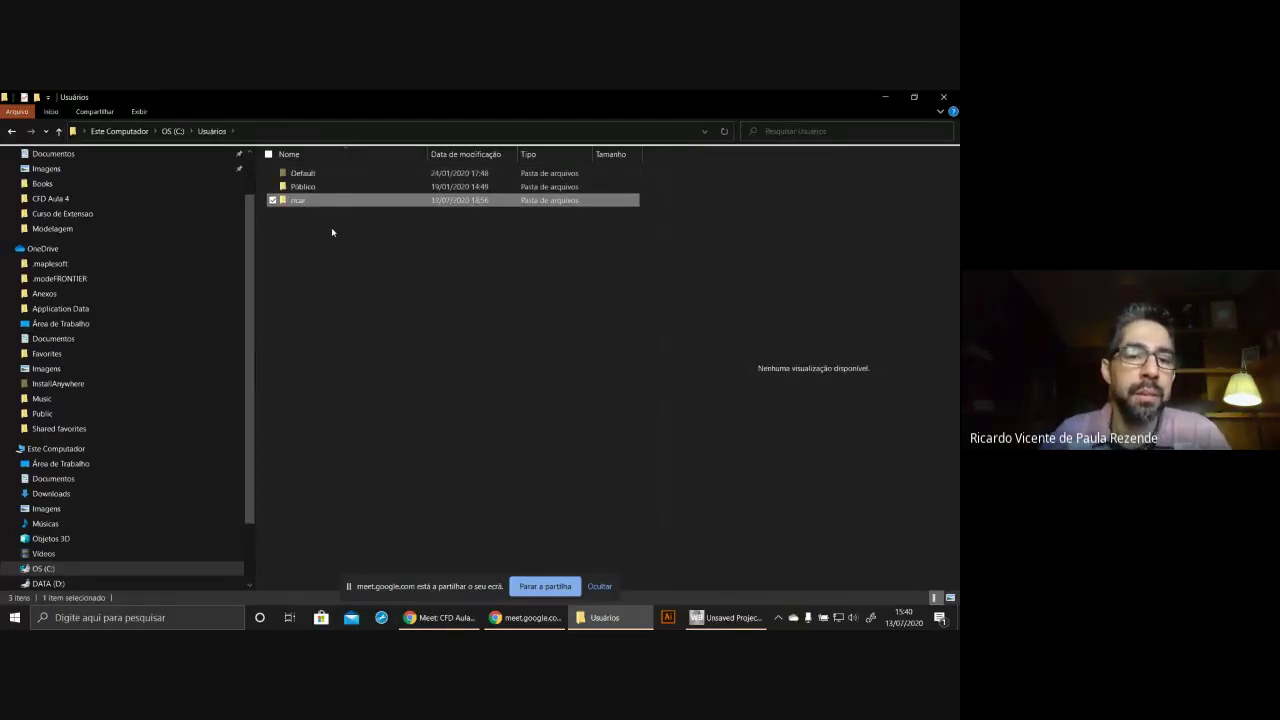
pyautogui.click(332, 232)
pyautogui.click(329, 205)
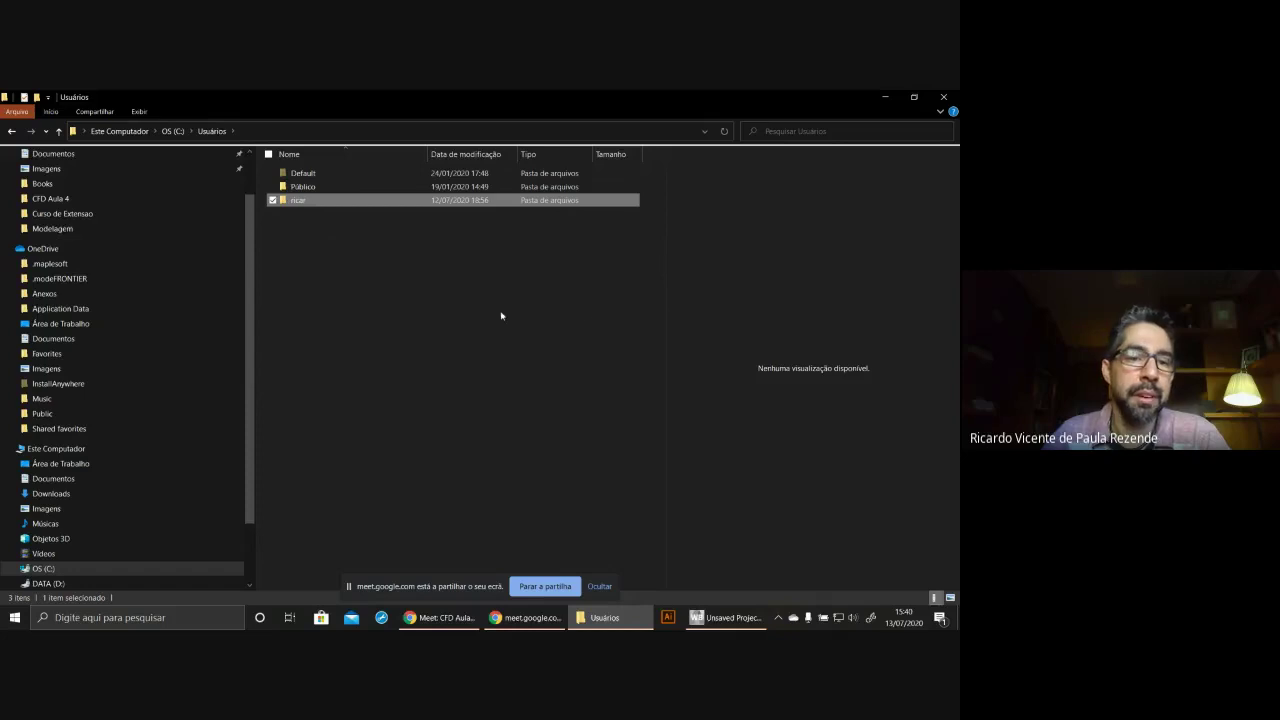
# - Switch back to Workbench, close the Properties pane, and open Minha Geometria's Geometry cell in SpaceClaim
pyautogui.scroll(2, 175, 408)
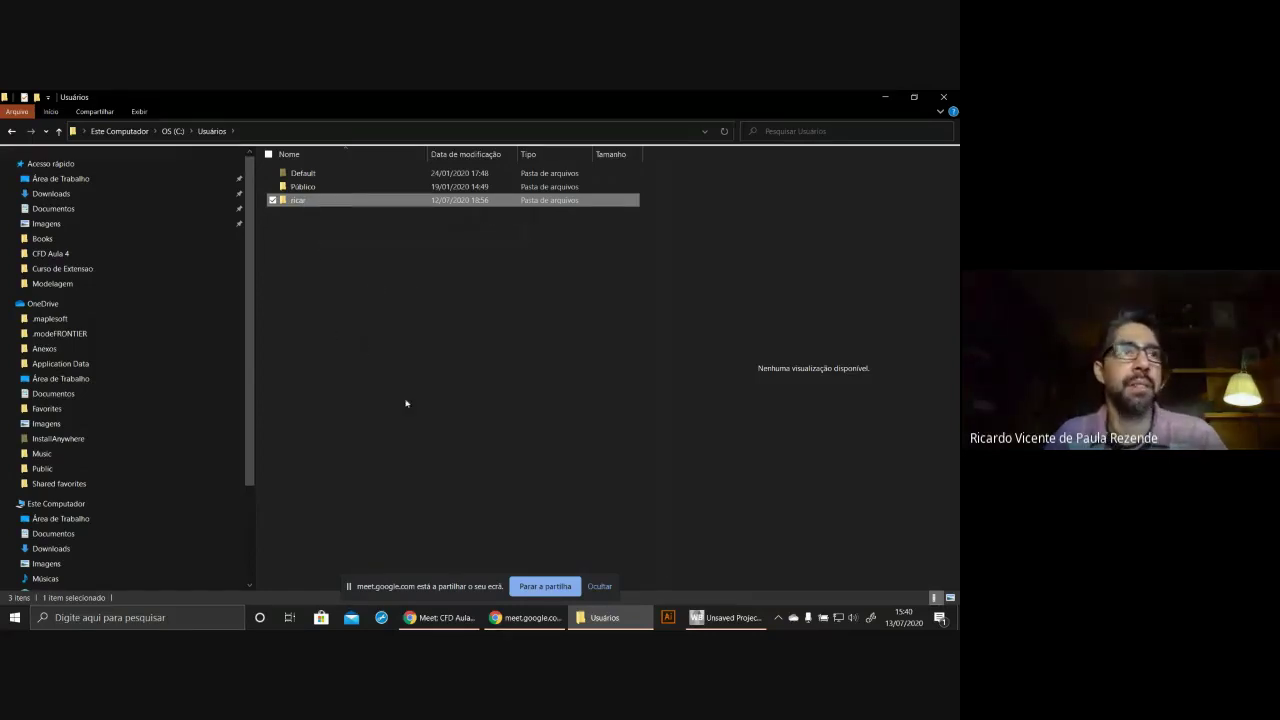
pyautogui.click(724, 617)
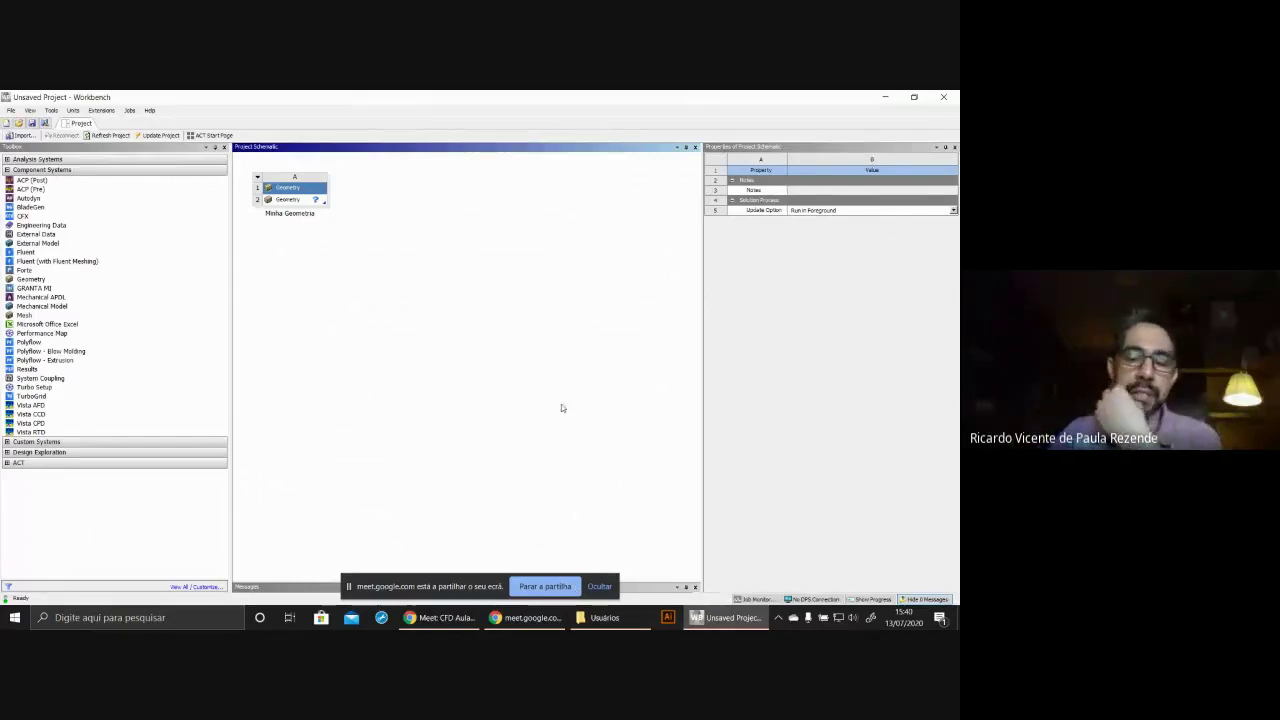
pyautogui.click(600, 587)
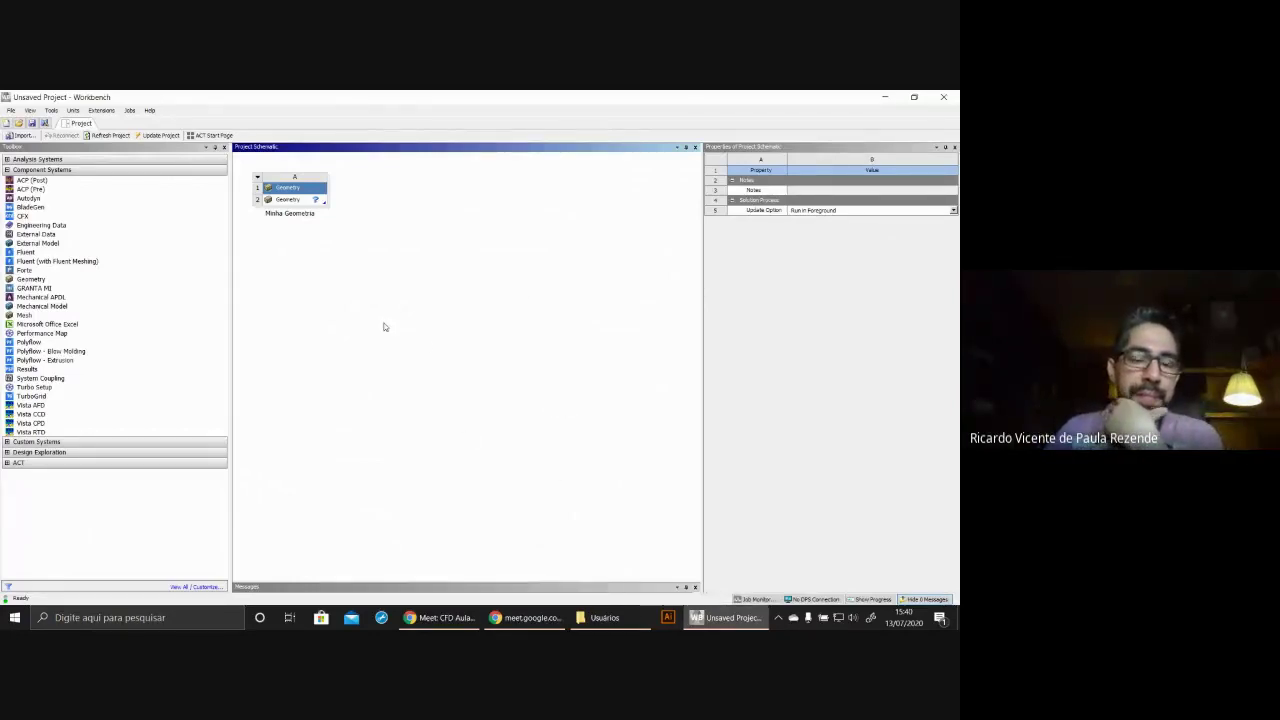
pyautogui.doubleClick(289, 200)
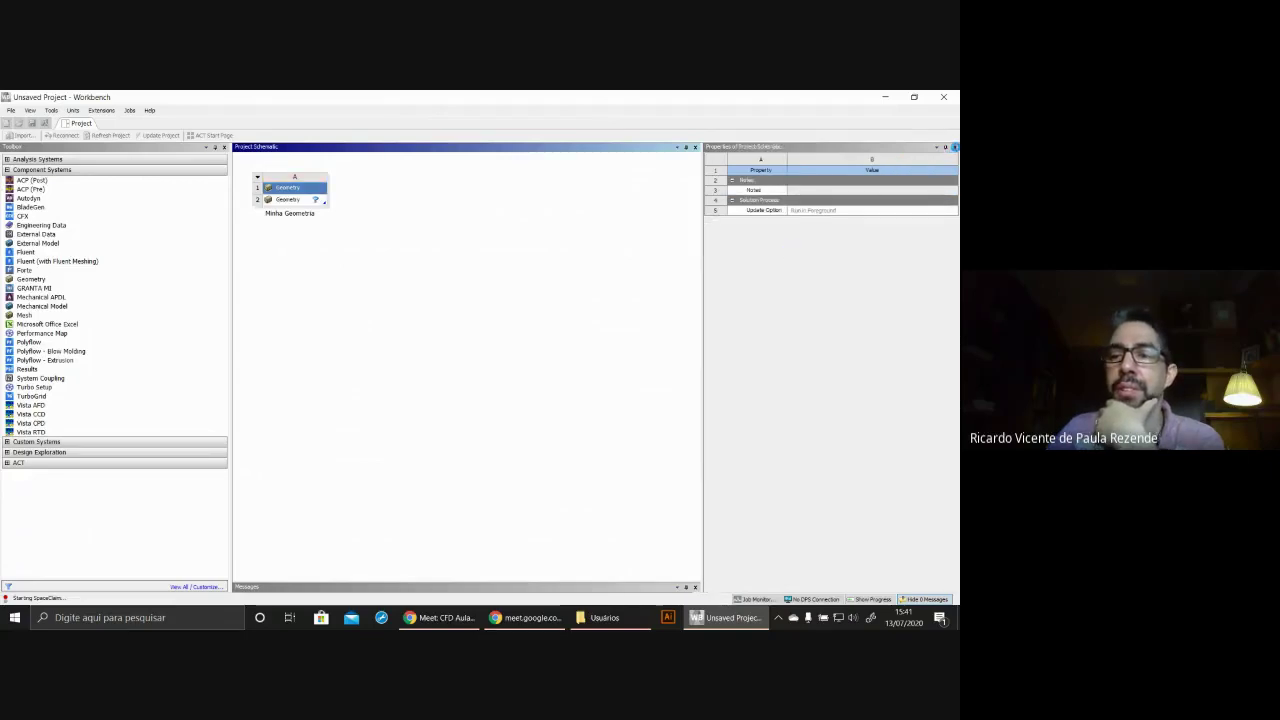
pyautogui.click(955, 147)
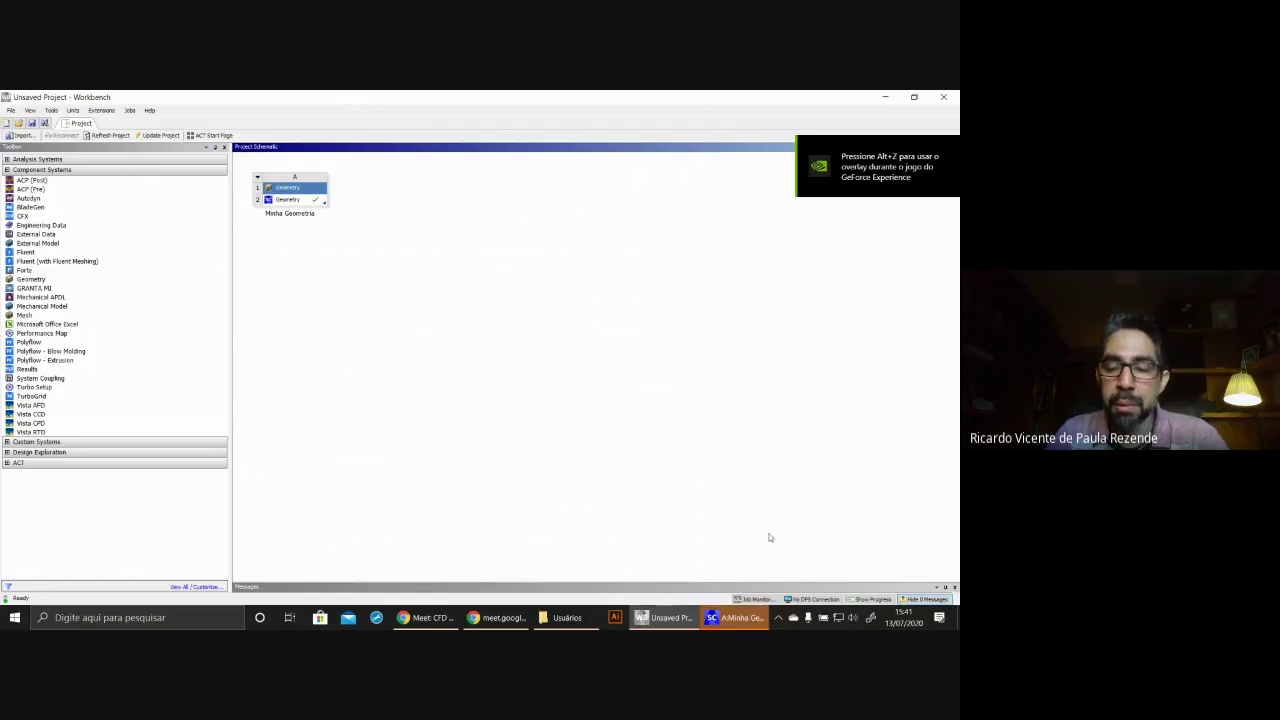
pyautogui.moveTo(738, 621)
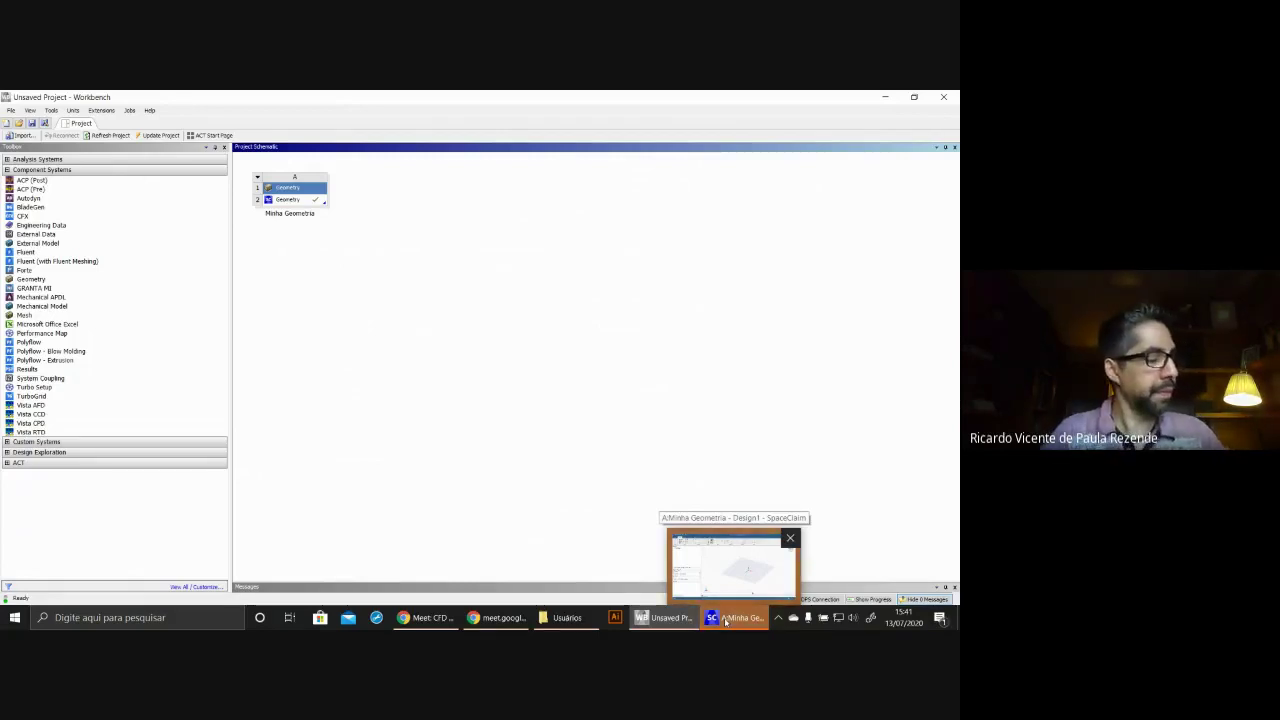
pyautogui.click(748, 596)
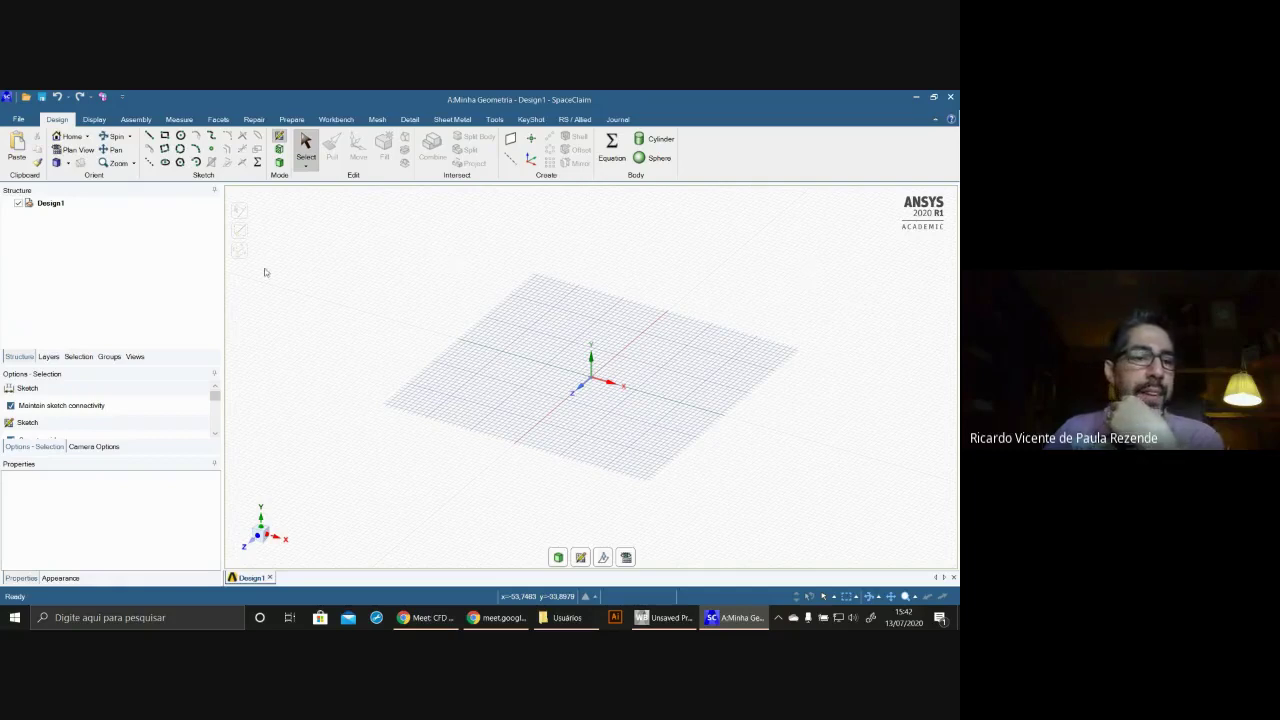
# - Look over the Home view options and try the Spin, Pan and Zoom tools, orbiting the empty sketch grid
pyautogui.click(87, 137)
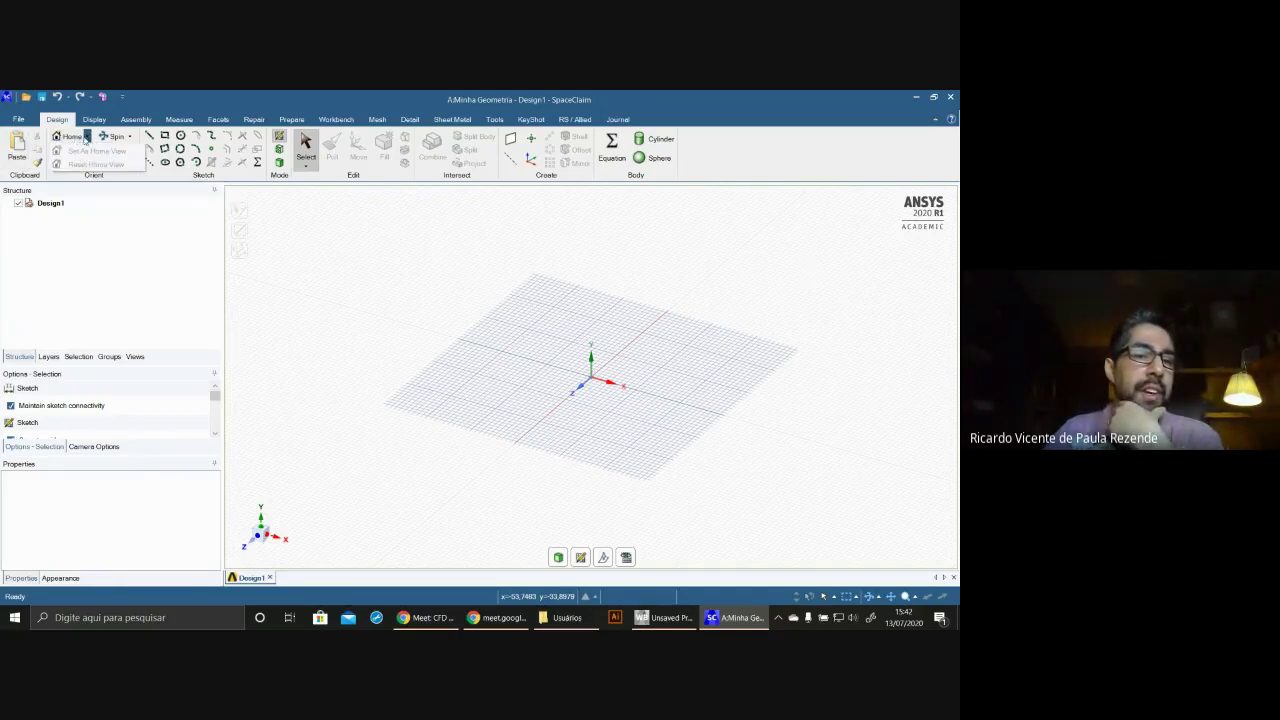
pyautogui.click(86, 138)
pyautogui.click(115, 137)
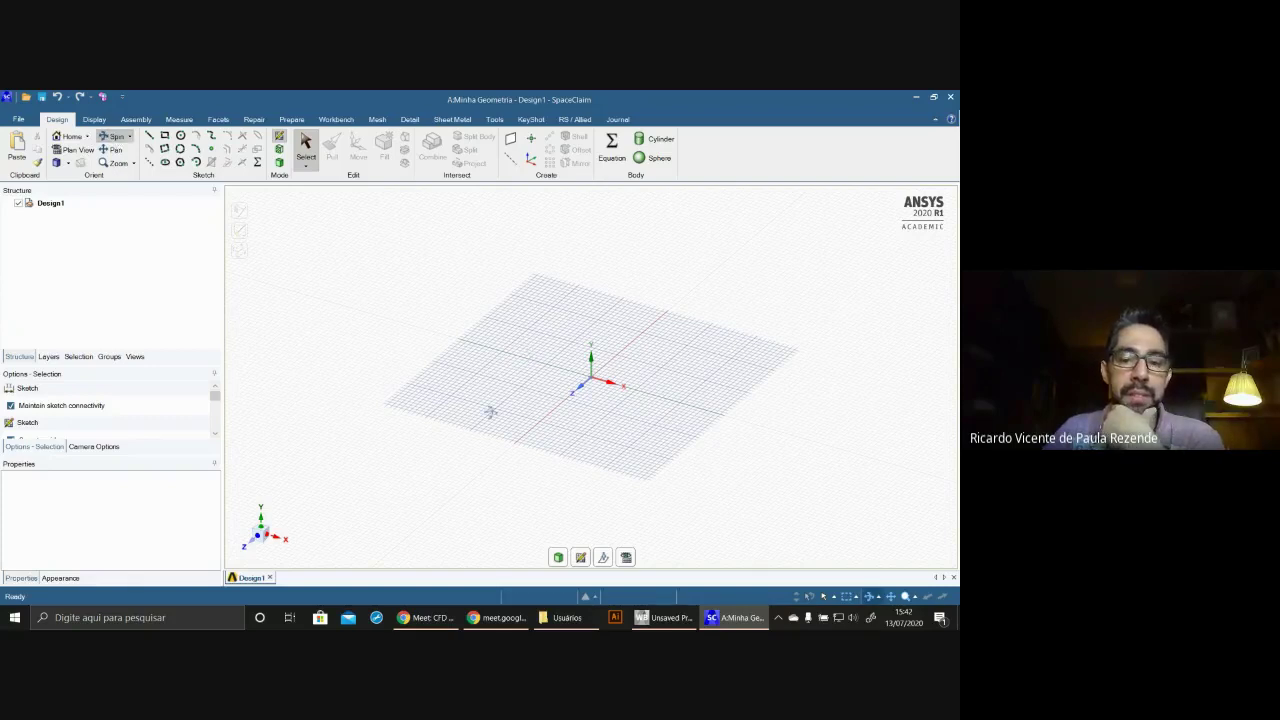
pyautogui.moveTo(587, 388); pyautogui.dragTo(486, 312)
pyautogui.click(113, 149)
pyautogui.click(116, 162)
pyautogui.moveTo(433, 328); pyautogui.dragTo(406, 345, button='middle')
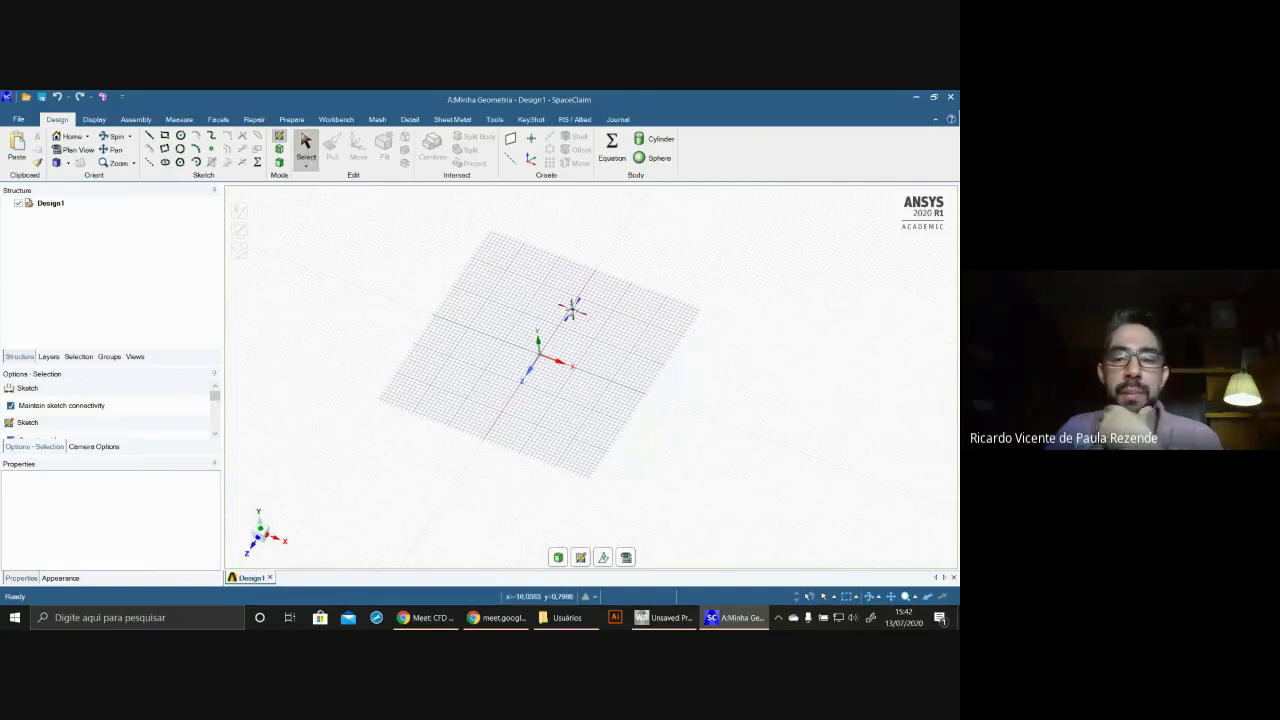
pyautogui.moveTo(572, 309); pyautogui.dragTo(610, 249, button='middle')
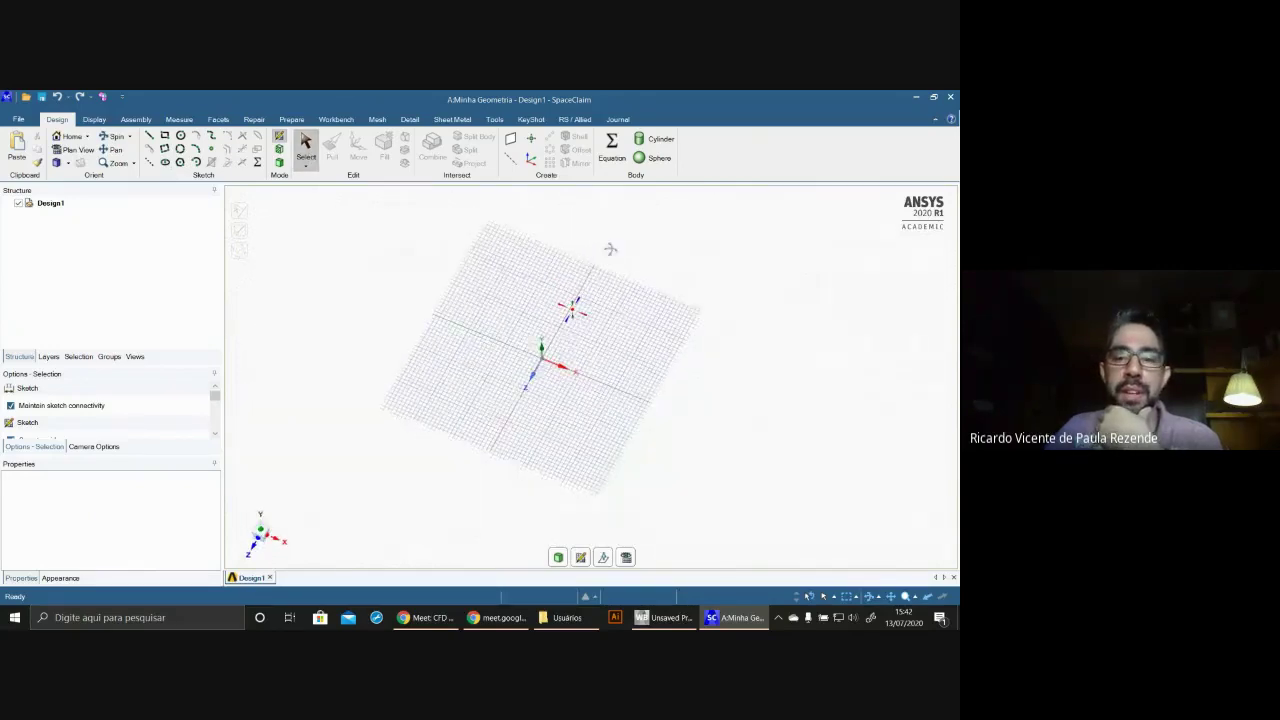
pyautogui.moveTo(555, 327)
pyautogui.mouseDown(button='middle')
pyautogui.moveTo(560, 349)
pyautogui.moveTo(669, 350)
pyautogui.moveTo(563, 394)
pyautogui.moveTo(580, 332)
pyautogui.moveTo(594, 394)
pyautogui.moveTo(697, 251)
pyautogui.moveTo(672, 236)
pyautogui.moveTo(506, 234)
pyautogui.mouseUp(button='middle')
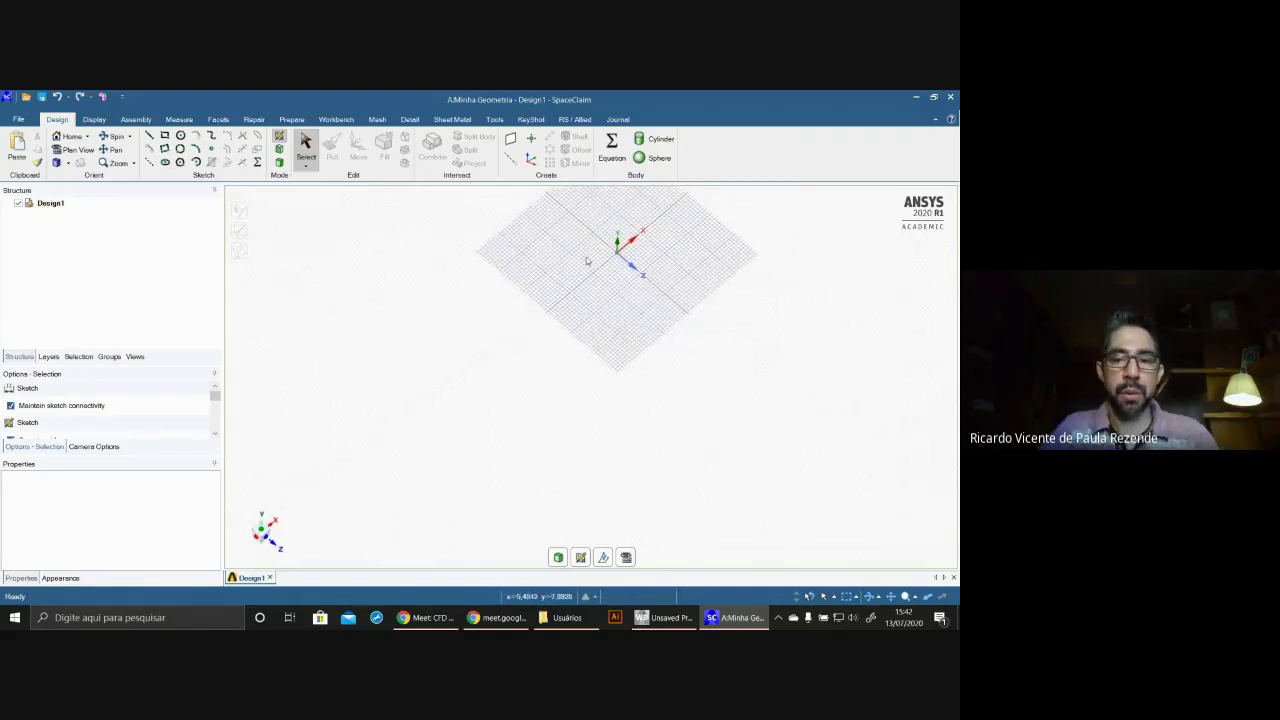
# - Practise zooming in and out of the sketch grid and panning it across the design view
pyautogui.scroll(2, 584, 265)
pyautogui.scroll(1, 583, 268)
pyautogui.scroll(-3, 583, 268)
pyautogui.scroll(2, 591, 262)
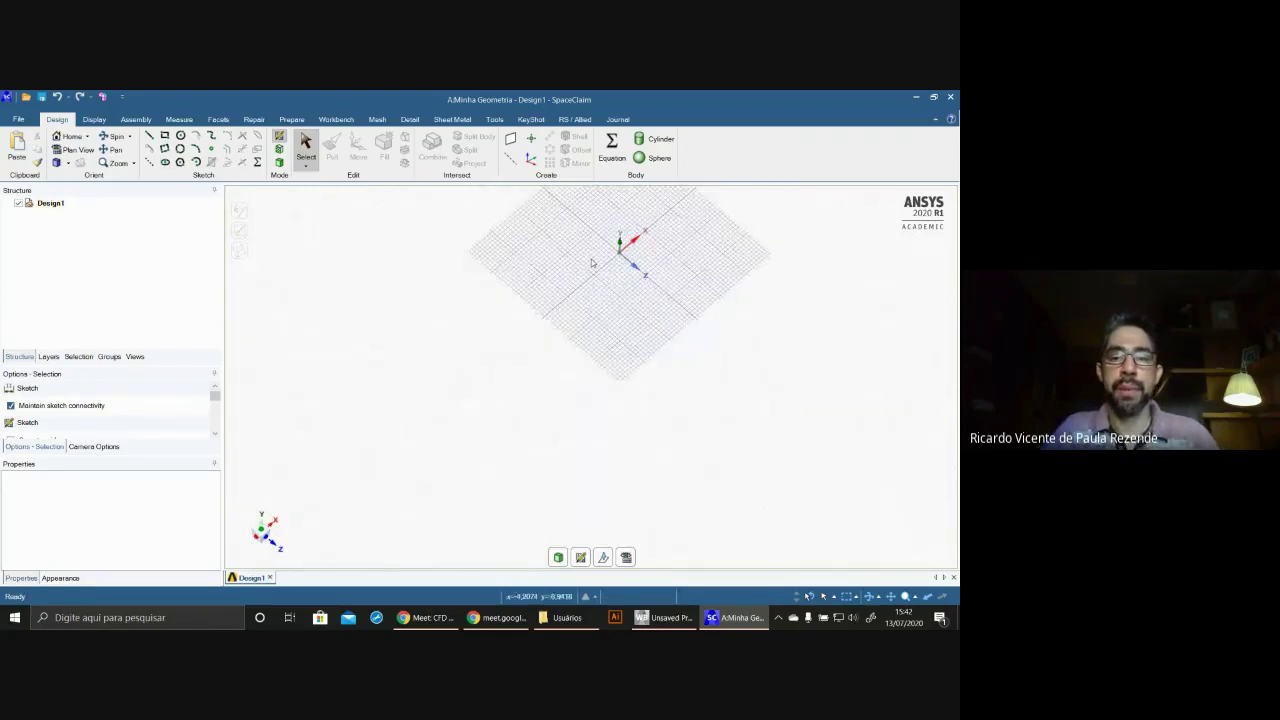
pyautogui.scroll(-2, 591, 262)
pyautogui.keyDown('shift'); pyautogui.moveTo(591, 262); pyautogui.dragTo(409, 366, button='middle'); pyautogui.keyUp('shift')
pyautogui.scroll(1, 417, 366)
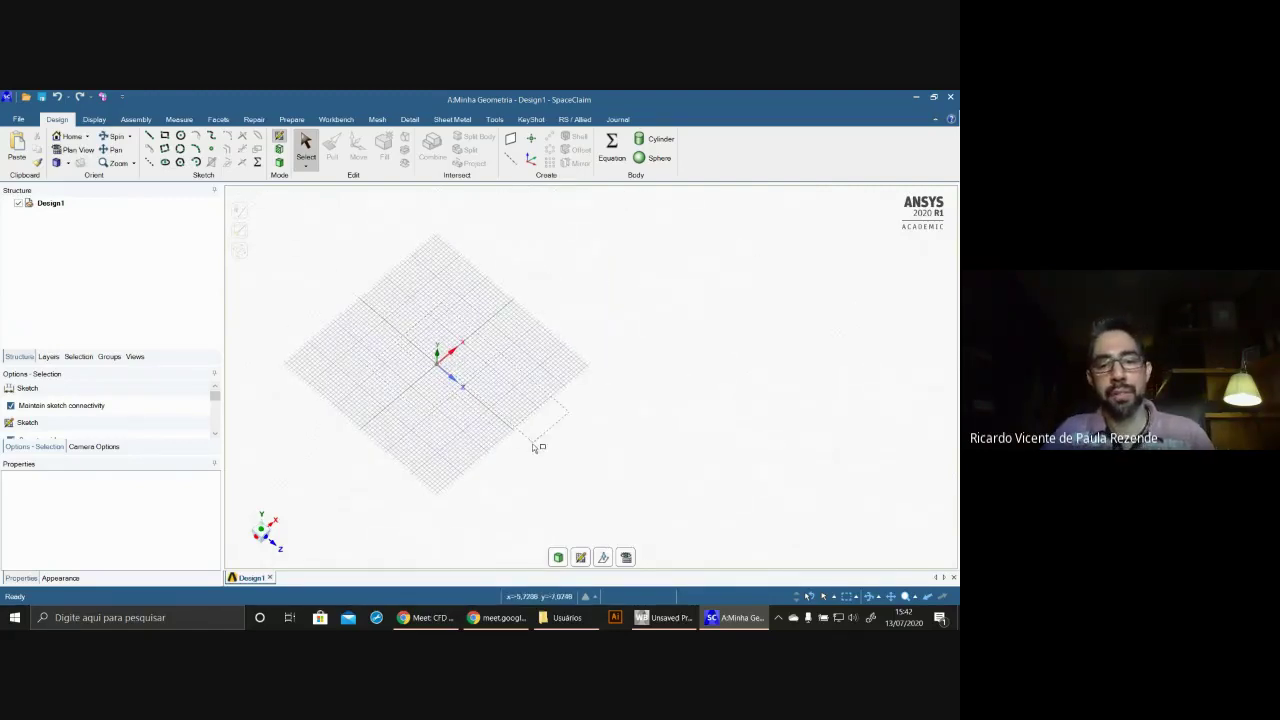
# - Try the lasso selection mode on the empty sketch grid
pyautogui.click(305, 168)
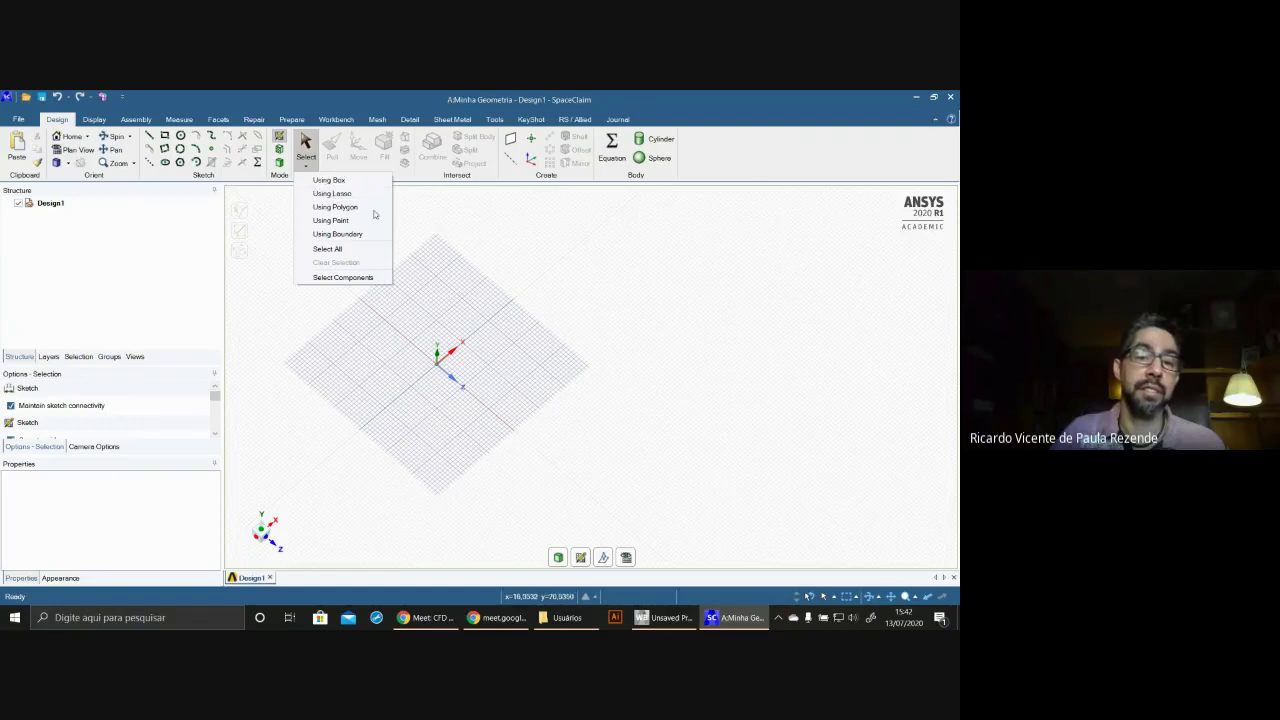
pyautogui.click(334, 195)
pyautogui.moveTo(364, 325)
pyautogui.mouseDown()
pyautogui.moveTo(493, 305)
pyautogui.moveTo(457, 449)
pyautogui.moveTo(363, 327)
pyautogui.mouseUp()
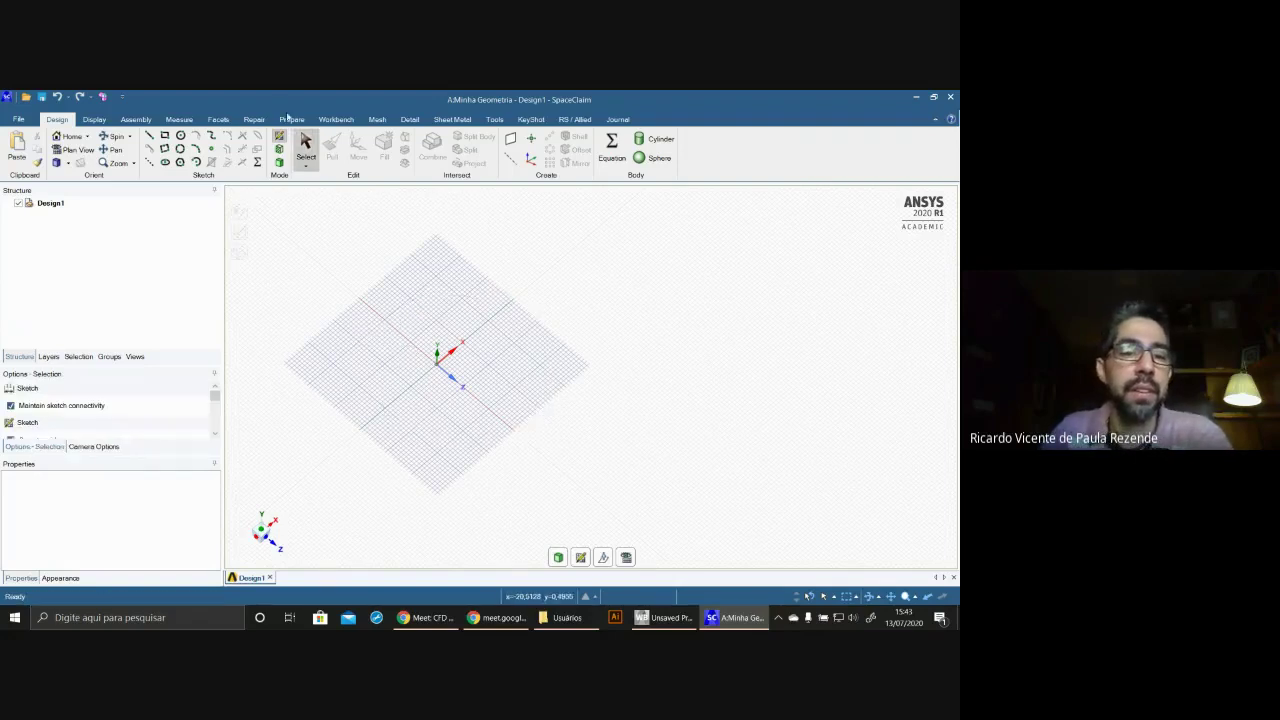
# - Try the polygon selection mode by outlining an irregular closed polygon around the grid's origin
pyautogui.click(307, 168)
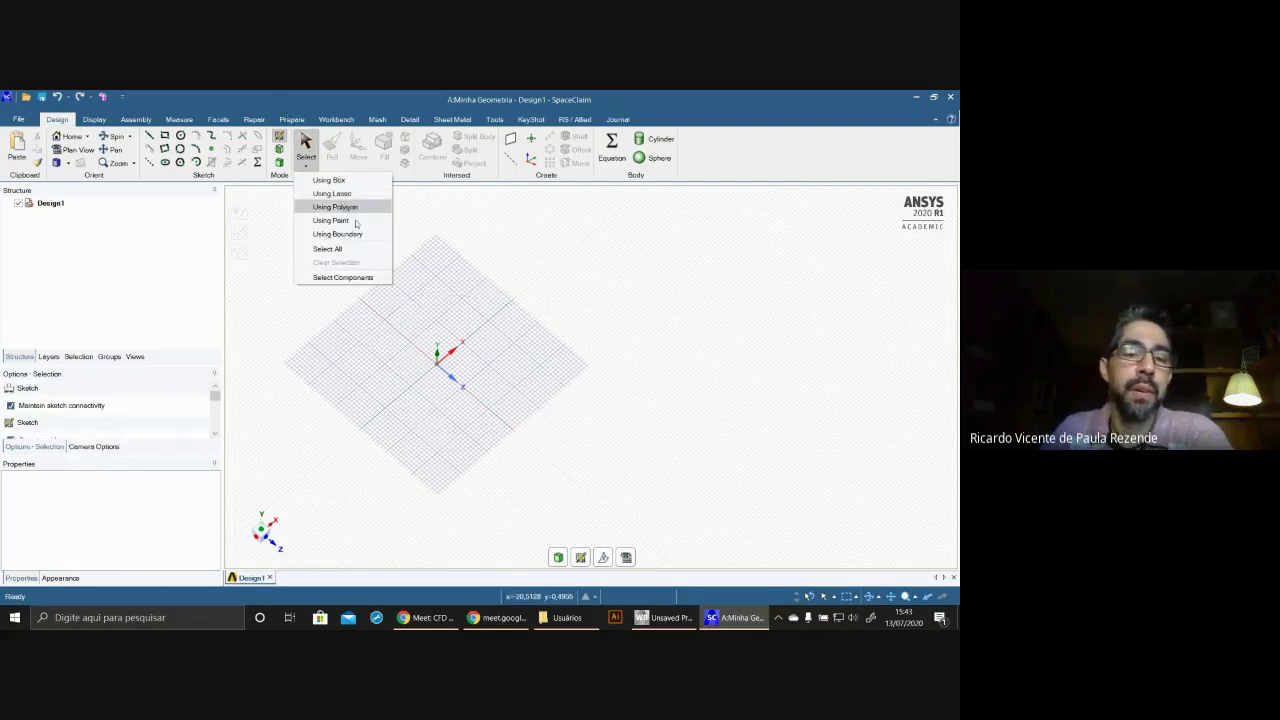
pyautogui.click(338, 207)
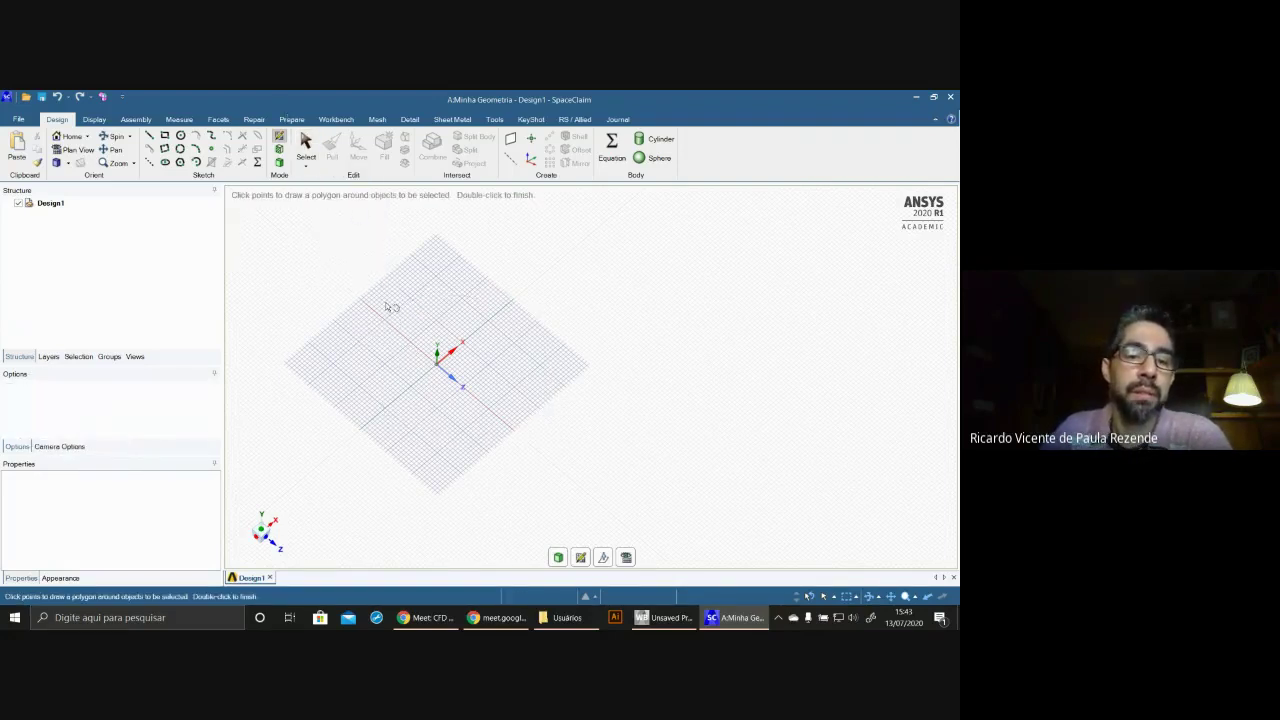
pyautogui.click(435, 281)
pyautogui.click(505, 327)
pyautogui.click(462, 360)
pyautogui.click(487, 388)
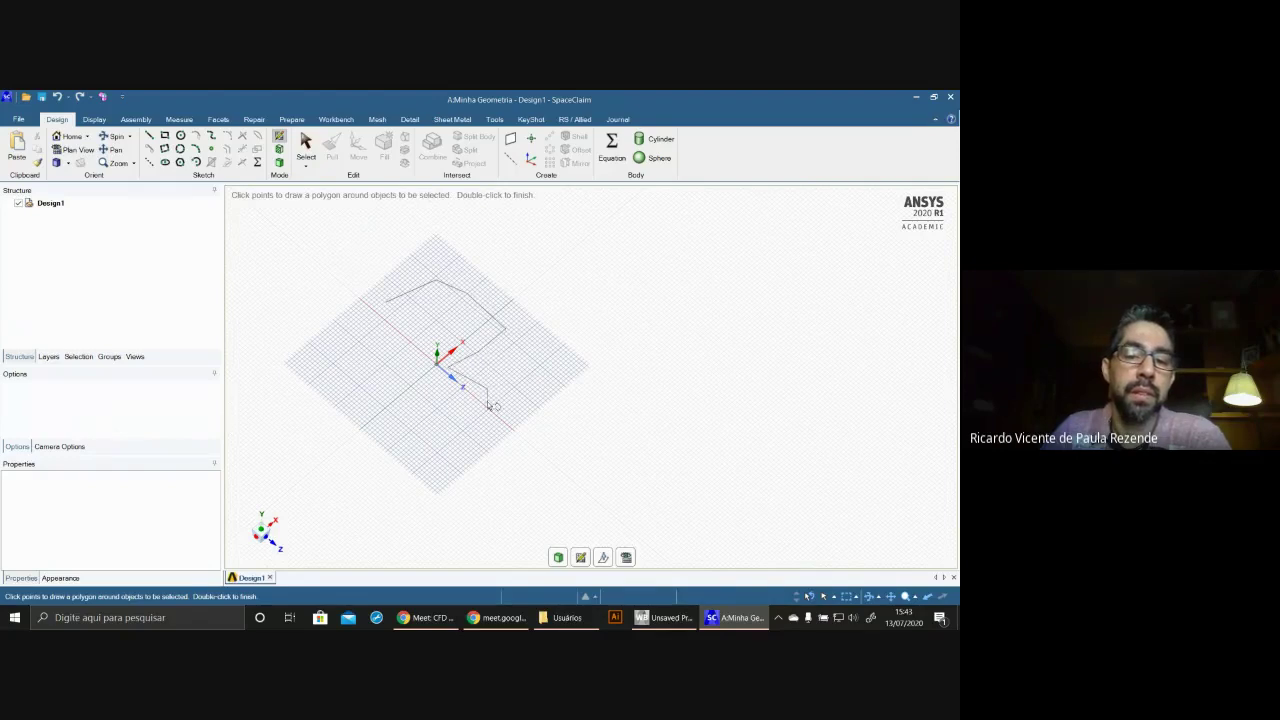
pyautogui.click(479, 411)
pyautogui.click(434, 409)
pyautogui.click(379, 374)
pyautogui.click(374, 344)
pyautogui.click(384, 302)
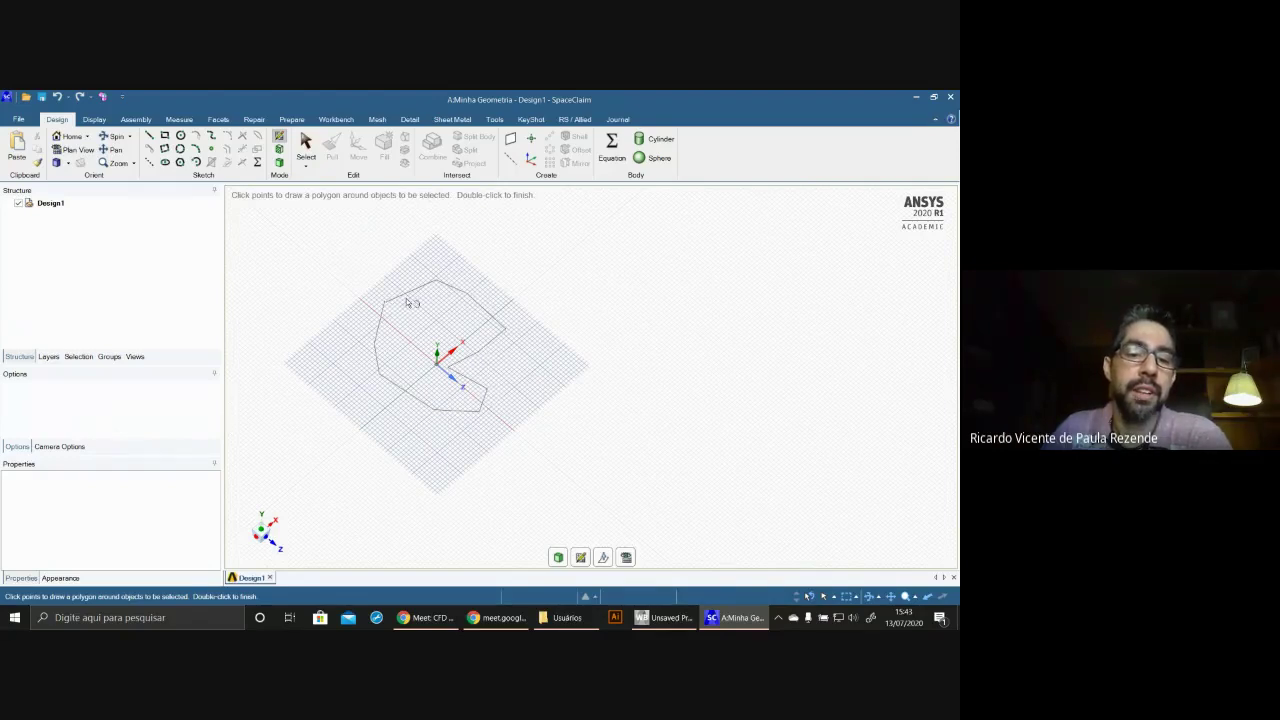
pyautogui.doubleClick(522, 282)
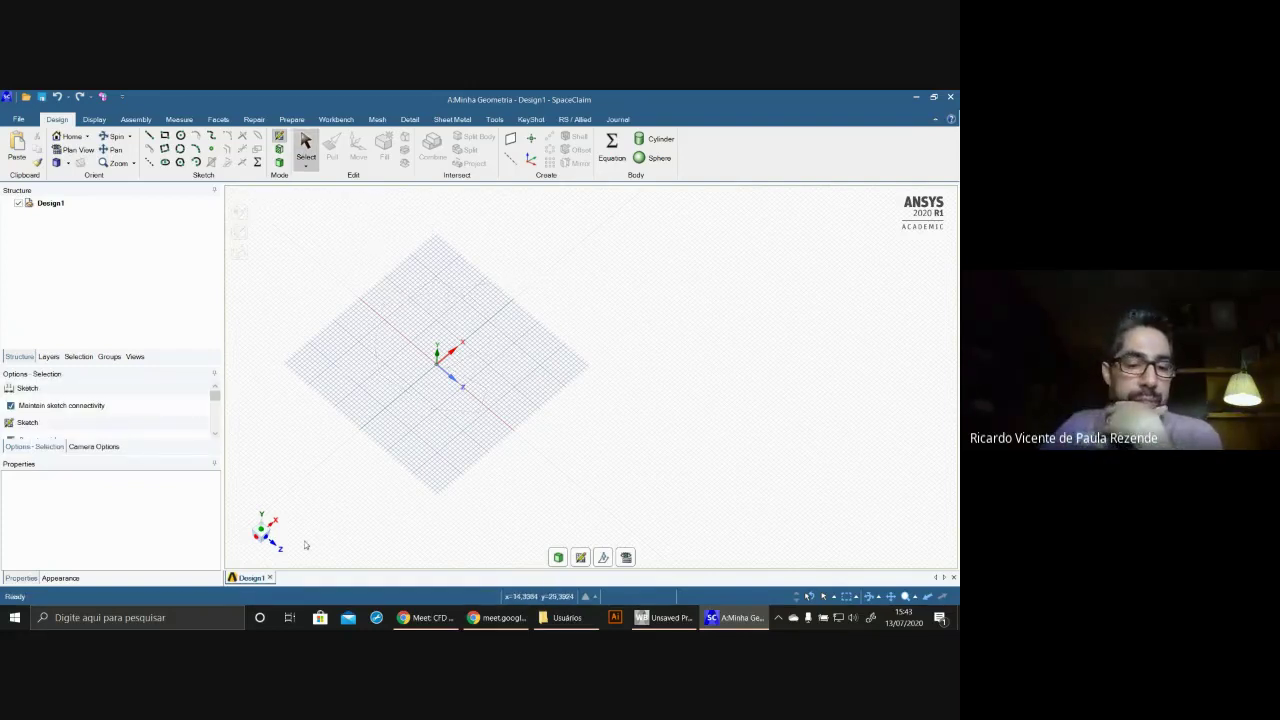
# - Restore the Home view and examine the sketch grid at different zoom levels and angles
pyautogui.click(76, 135)
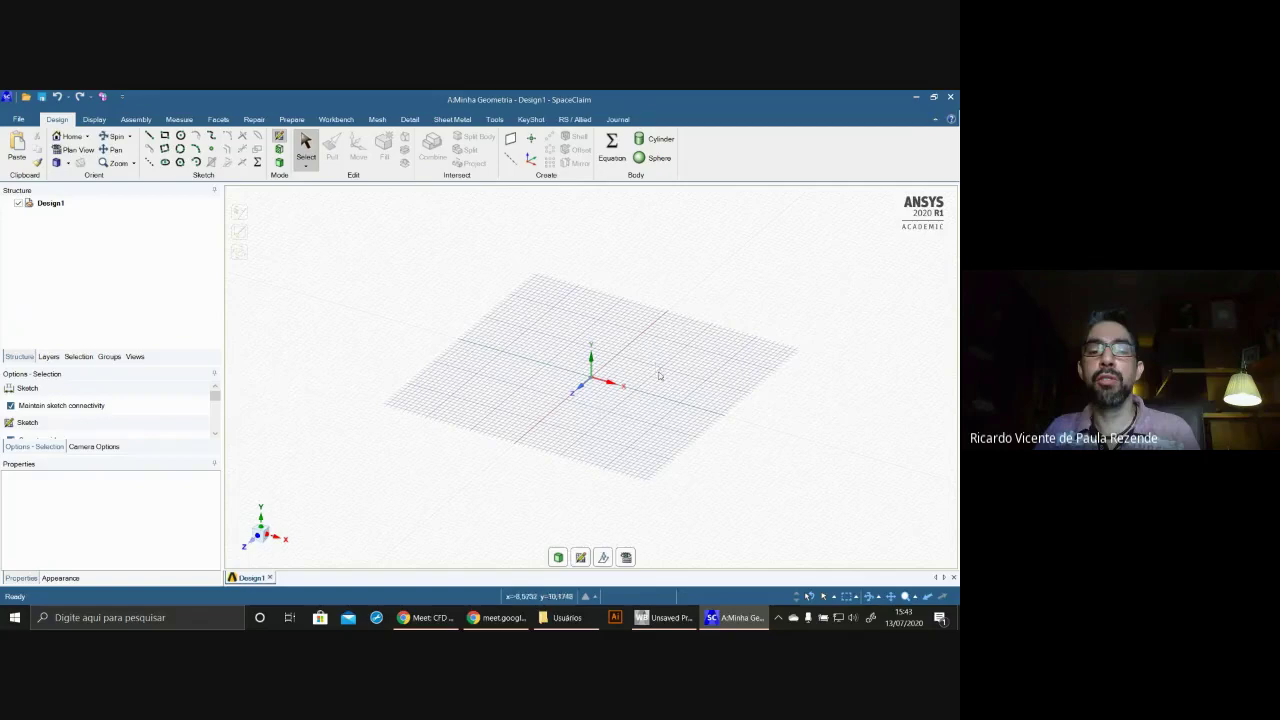
pyautogui.scroll(-3, 657, 372)
pyautogui.scroll(5, 655, 375)
pyautogui.scroll(-3, 655, 376)
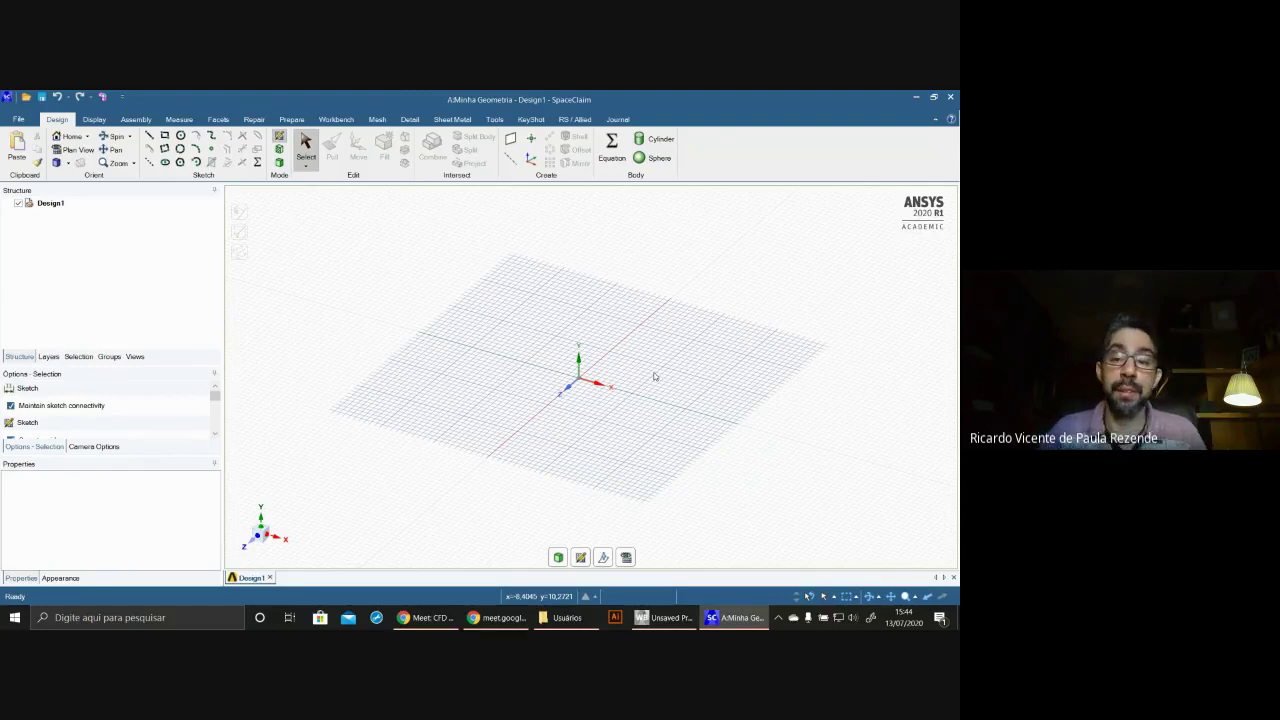
pyautogui.moveTo(806, 440)
pyautogui.mouseDown(button='middle')
pyautogui.moveTo(788, 488)
pyautogui.moveTo(798, 463)
pyautogui.mouseUp(button='middle')
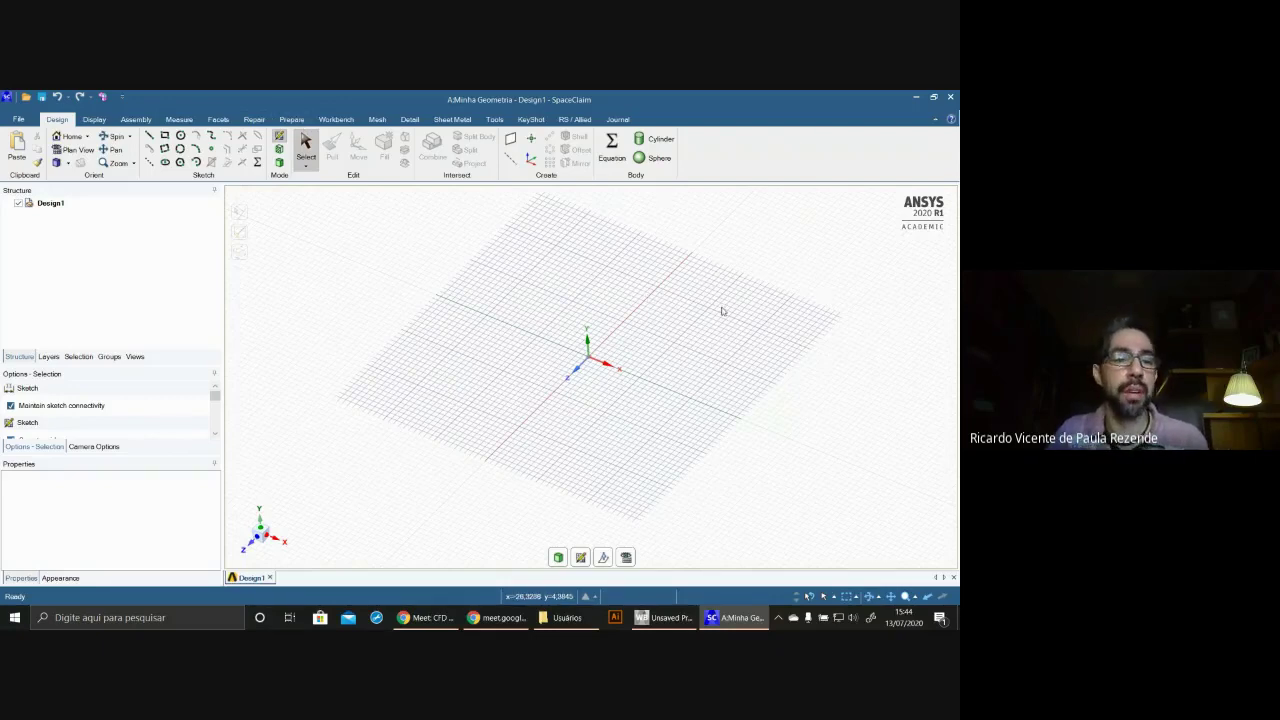
pyautogui.moveTo(722, 311); pyautogui.dragTo(680, 350, button='middle')
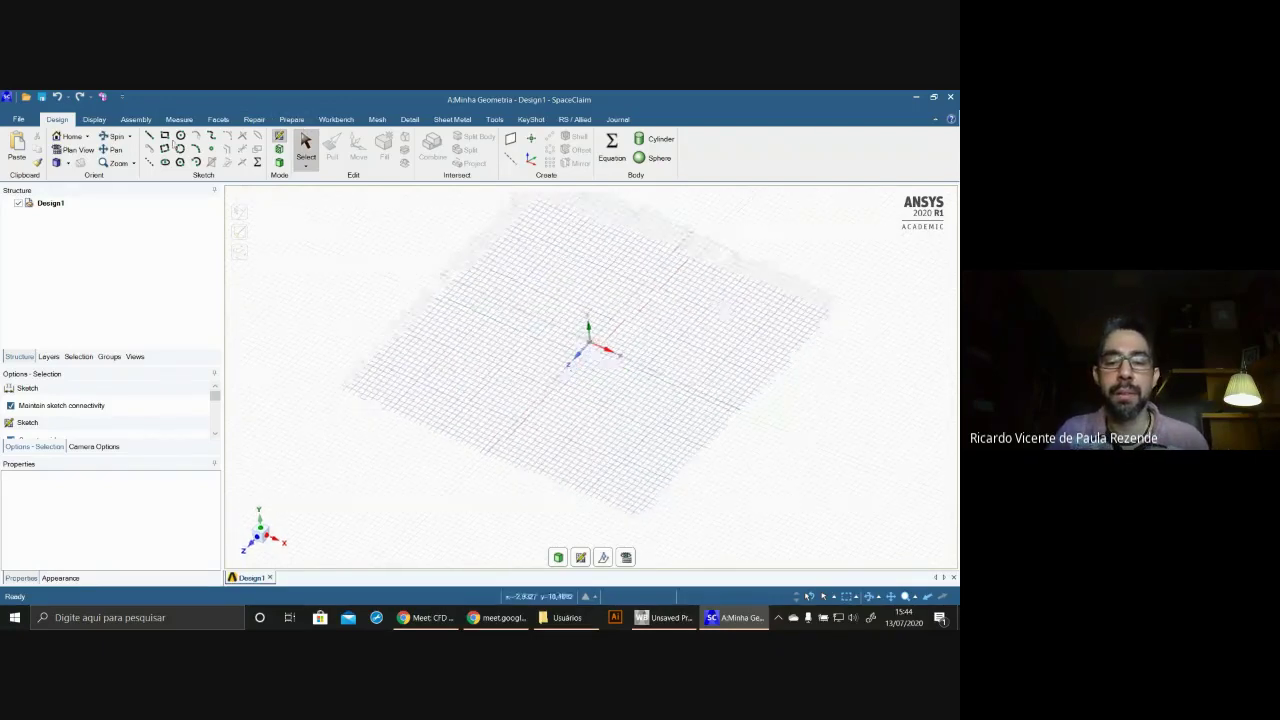
pyautogui.moveTo(622, 409)
pyautogui.mouseDown(button='middle')
pyautogui.moveTo(661, 383)
pyautogui.moveTo(640, 422)
pyautogui.mouseUp(button='middle')
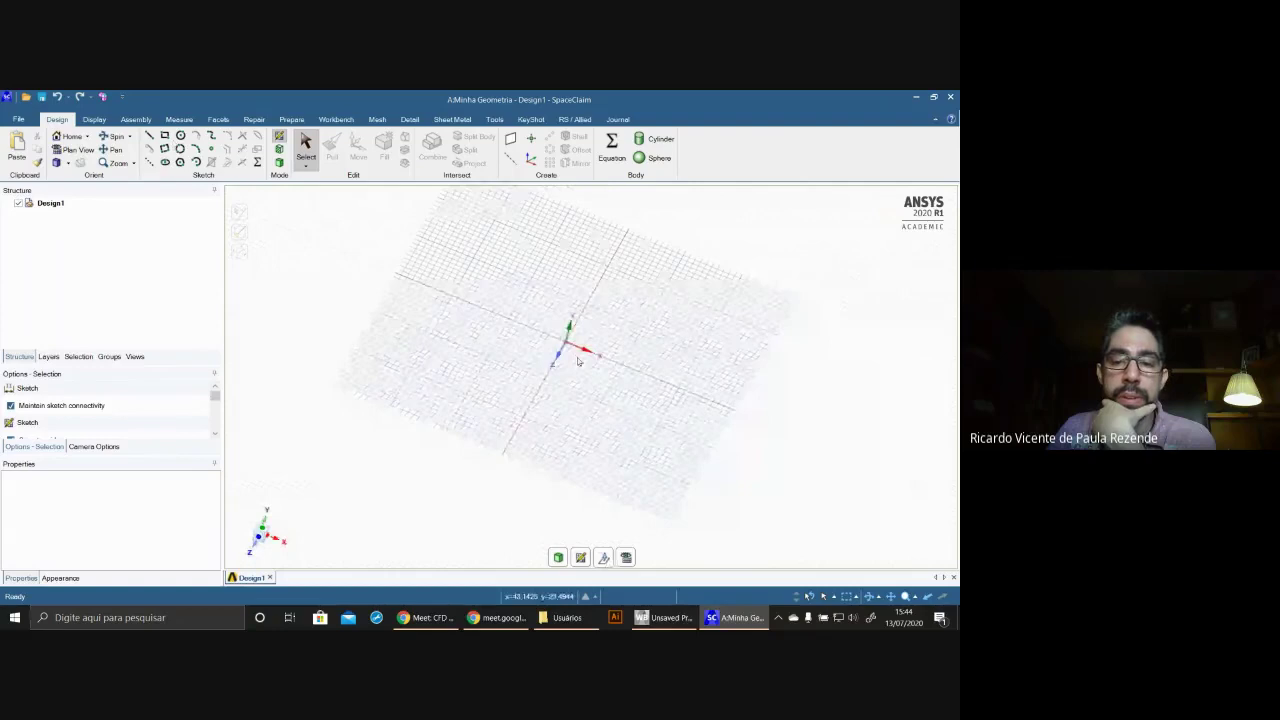
# - Leave the Move Grid tool and place the sketch plane on the XY plane through the origin
pyautogui.click(603, 557)
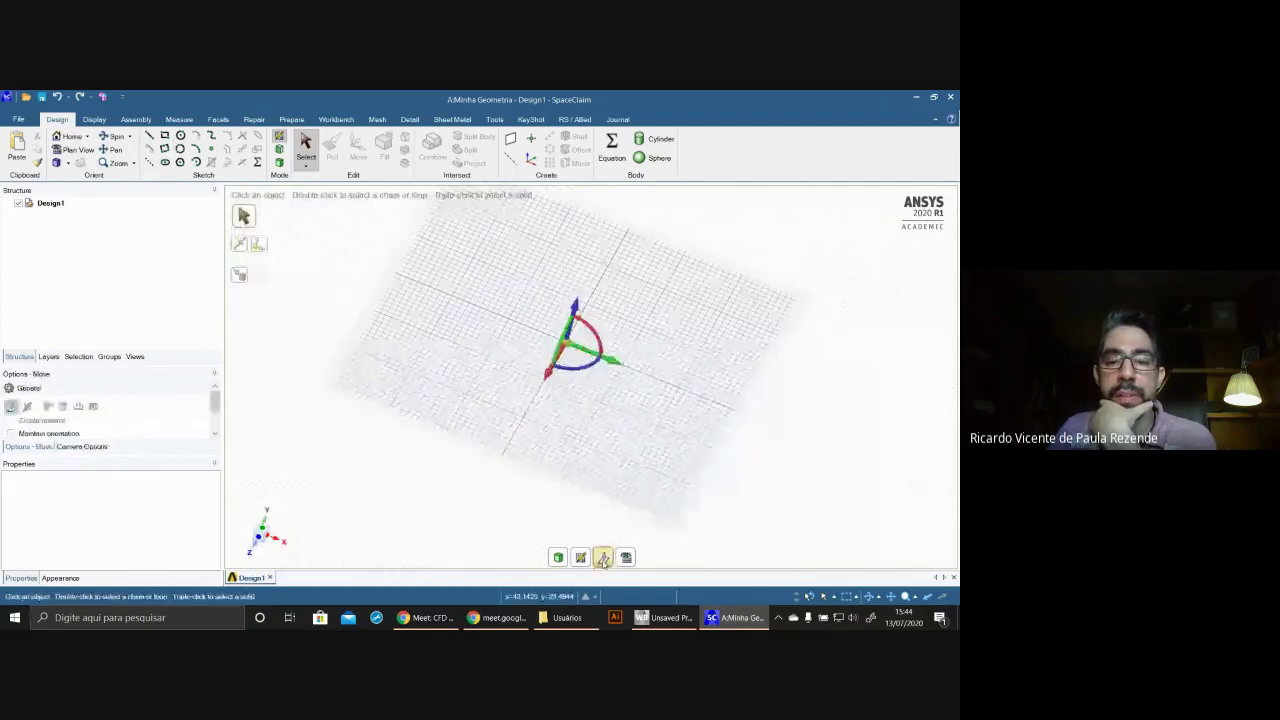
pyautogui.click(582, 557)
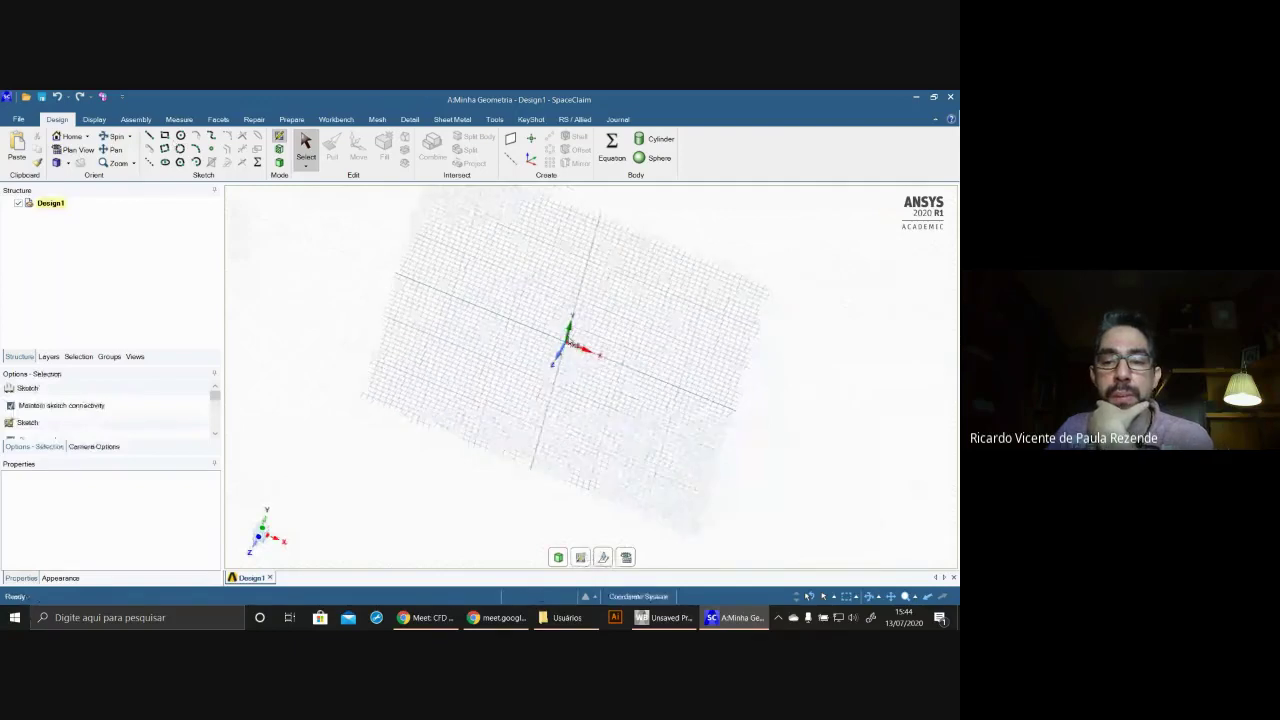
pyautogui.moveTo(572, 344); pyautogui.dragTo(781, 438, button='middle')
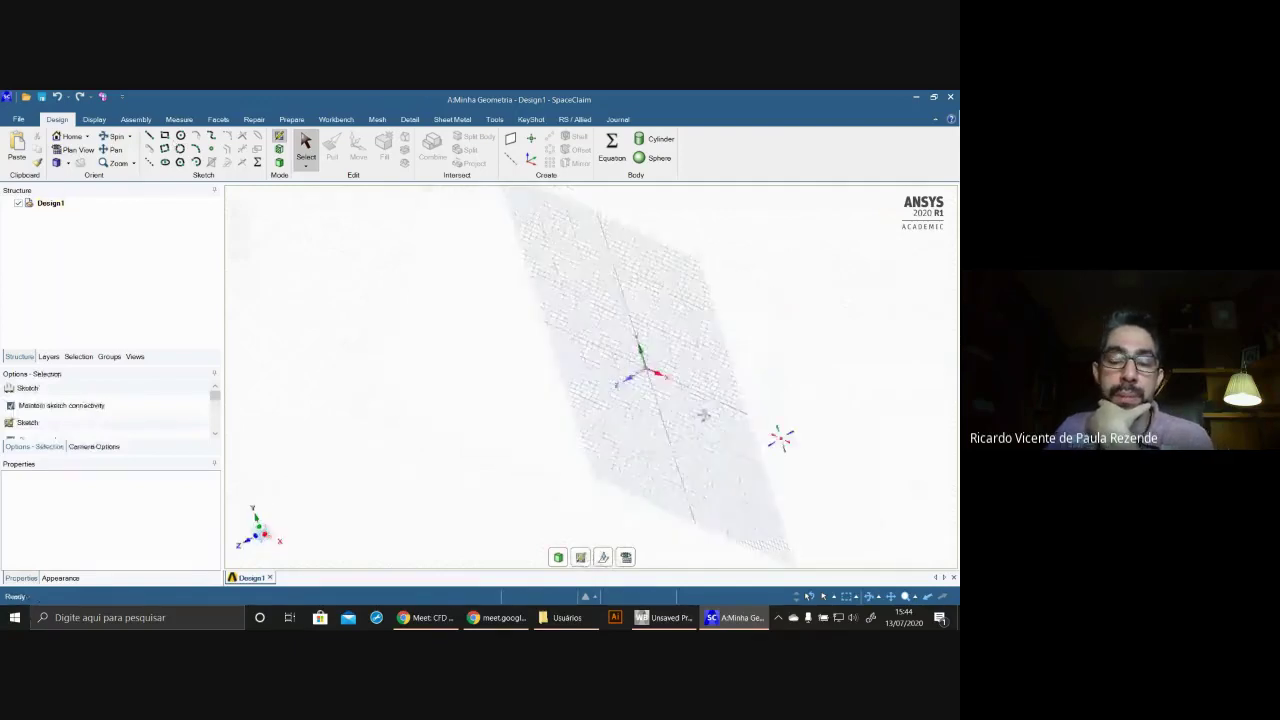
pyautogui.moveTo(703, 415)
pyautogui.mouseDown(button='middle')
pyautogui.moveTo(813, 360)
pyautogui.moveTo(734, 434)
pyautogui.mouseUp(button='middle')
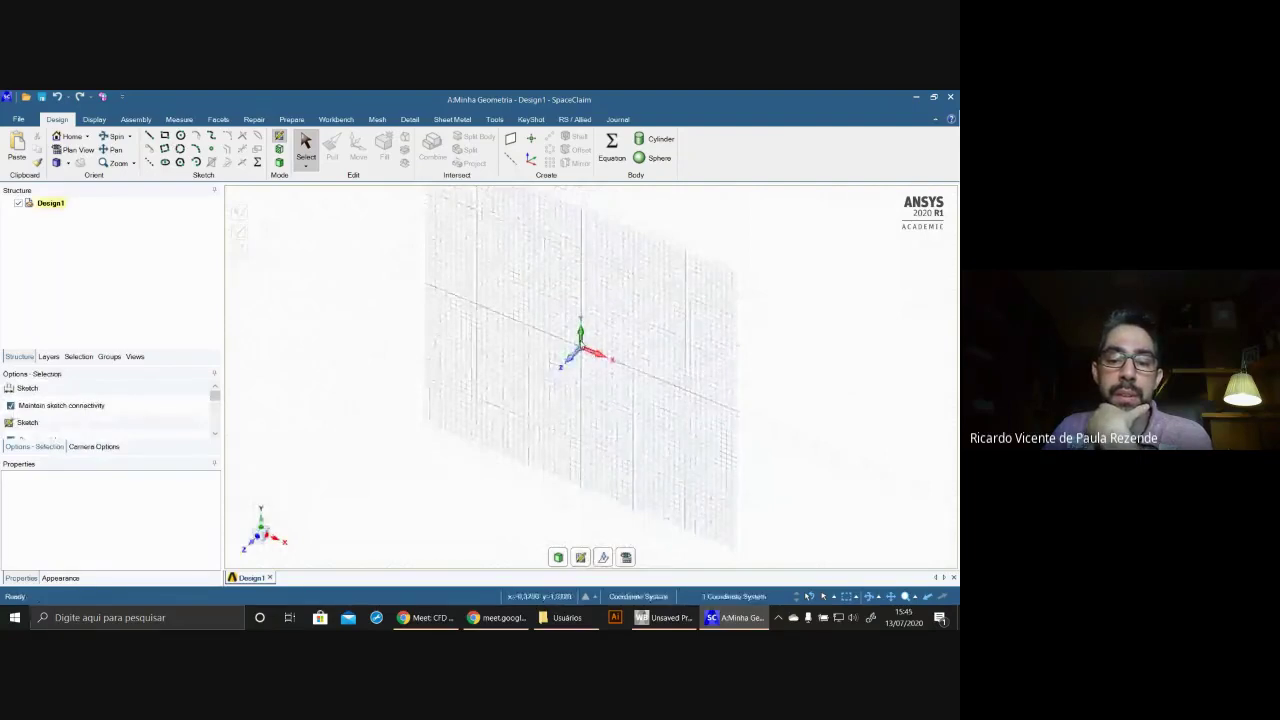
# - Select the YZ plane through the origin as the new sketch plane and inspect it from several angles
pyautogui.click(581, 557)
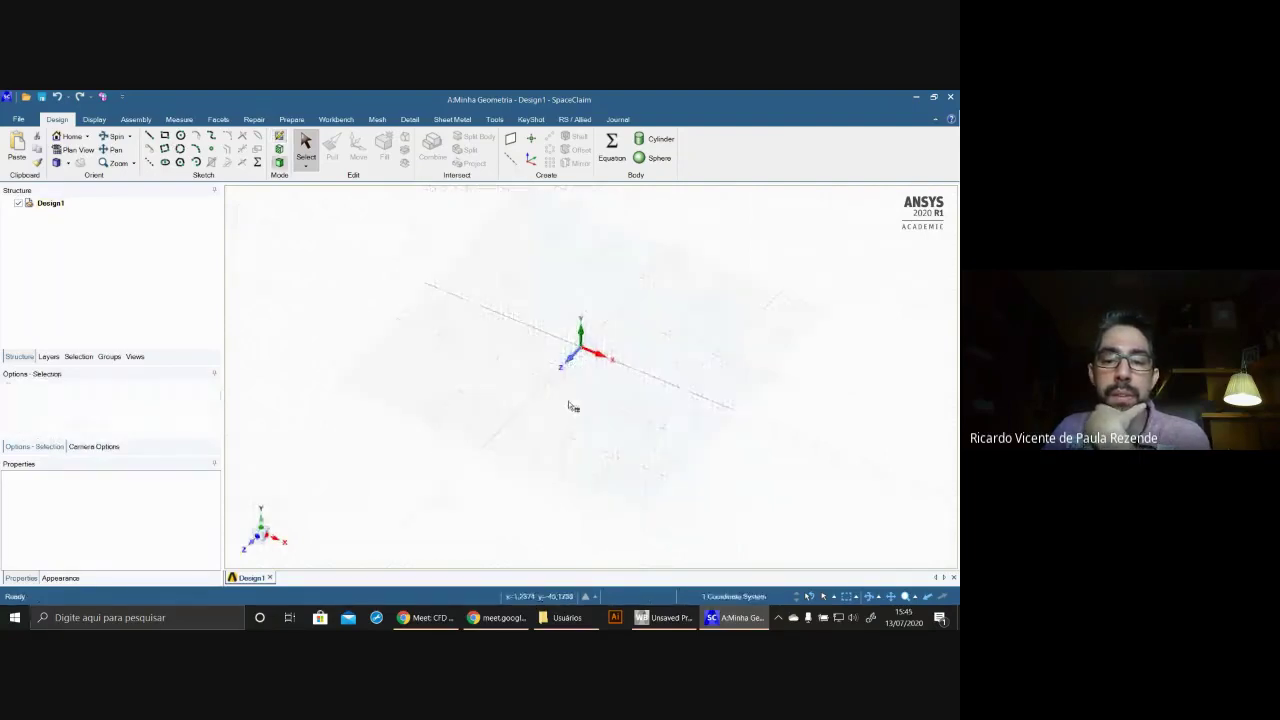
pyautogui.click(567, 352)
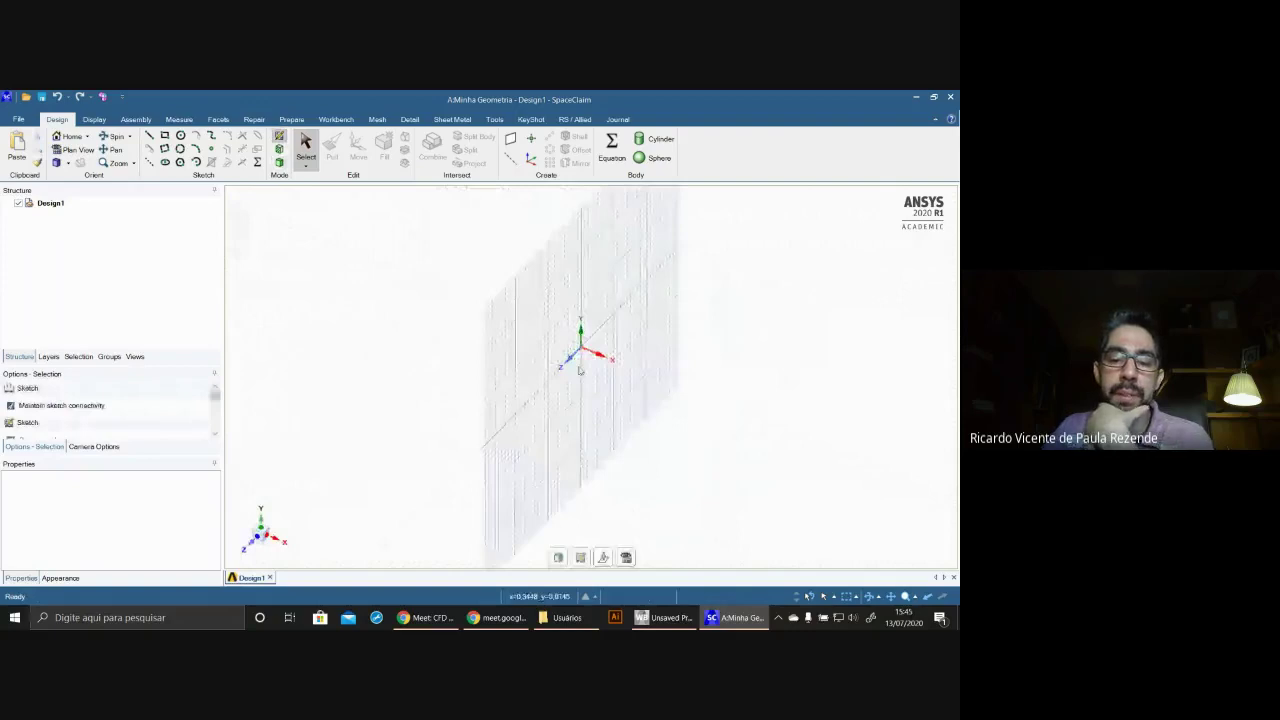
pyautogui.moveTo(579, 370); pyautogui.dragTo(503, 429, button='middle')
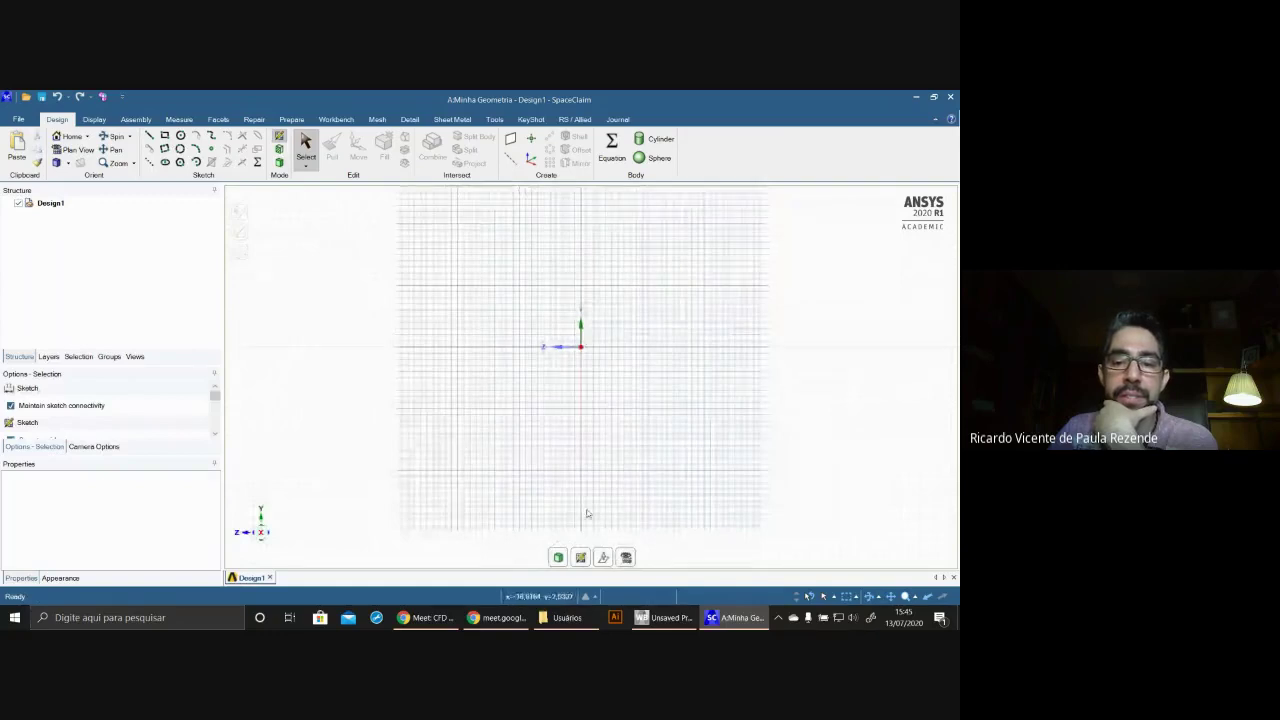
pyautogui.moveTo(574, 467); pyautogui.dragTo(650, 477, button='middle')
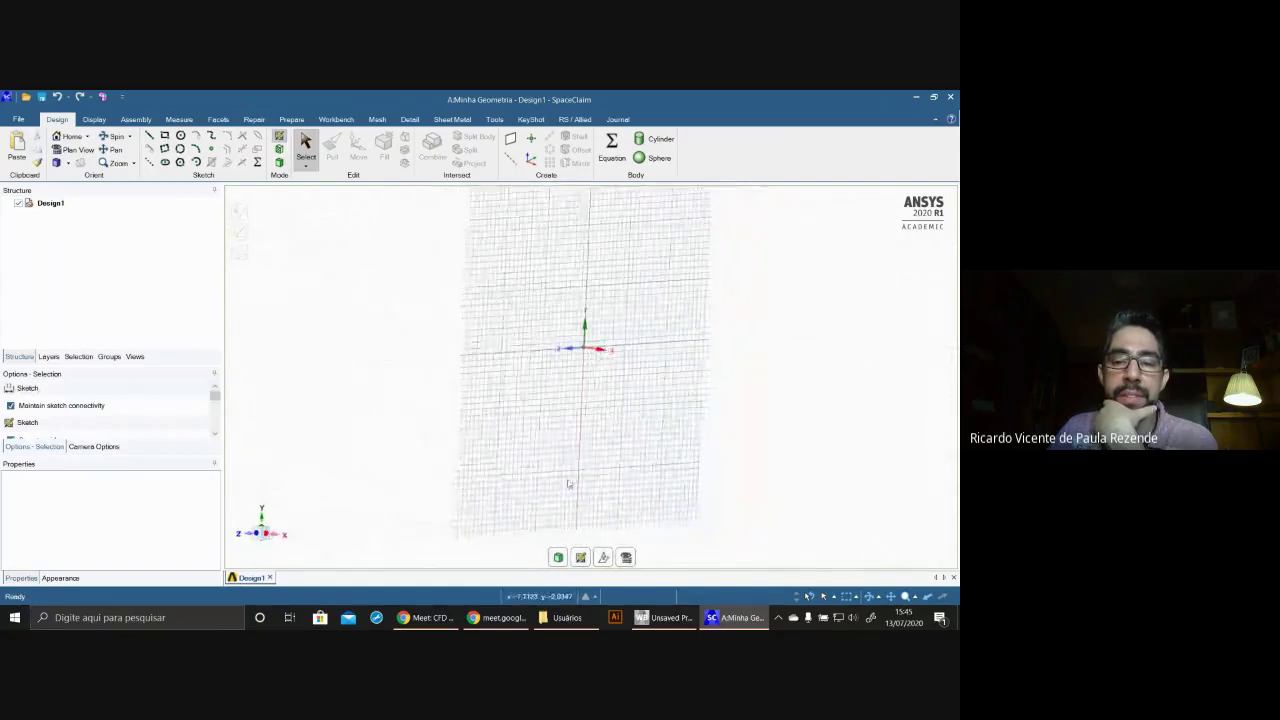
# - Place the sketch plane on the XY plane through the origin
pyautogui.click(580, 557)
pyautogui.press('k')
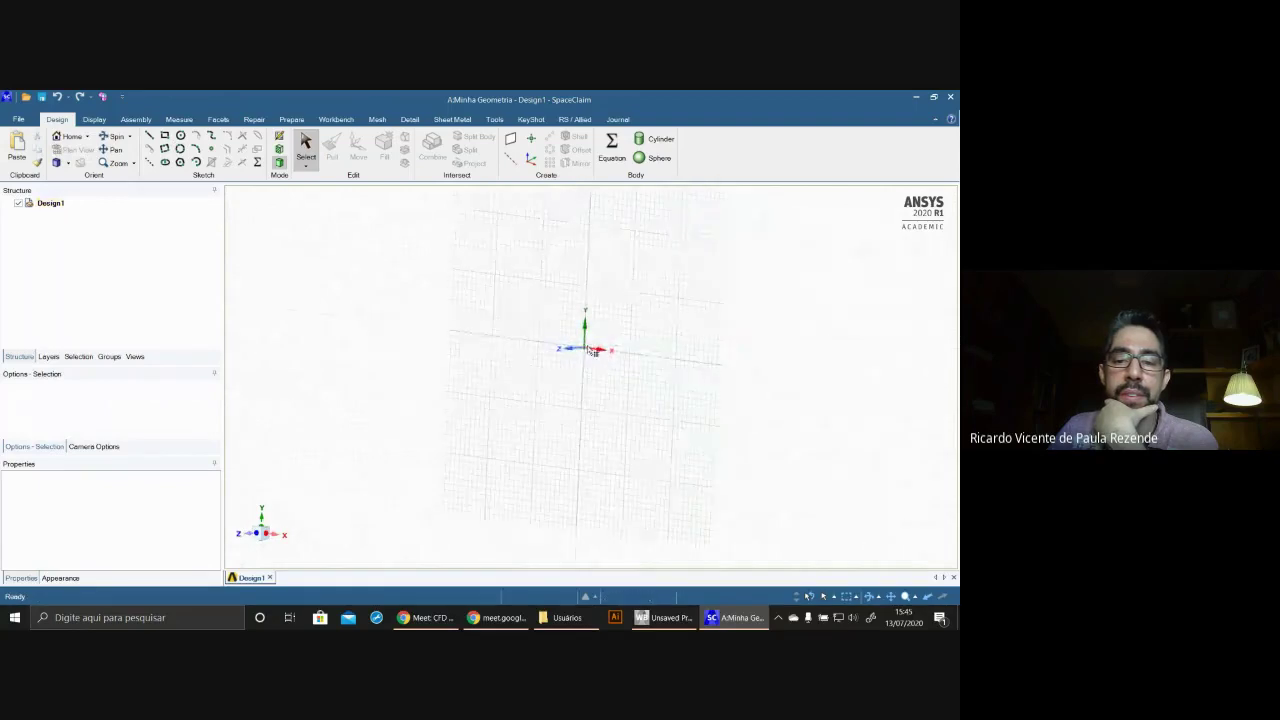
pyautogui.click(592, 350)
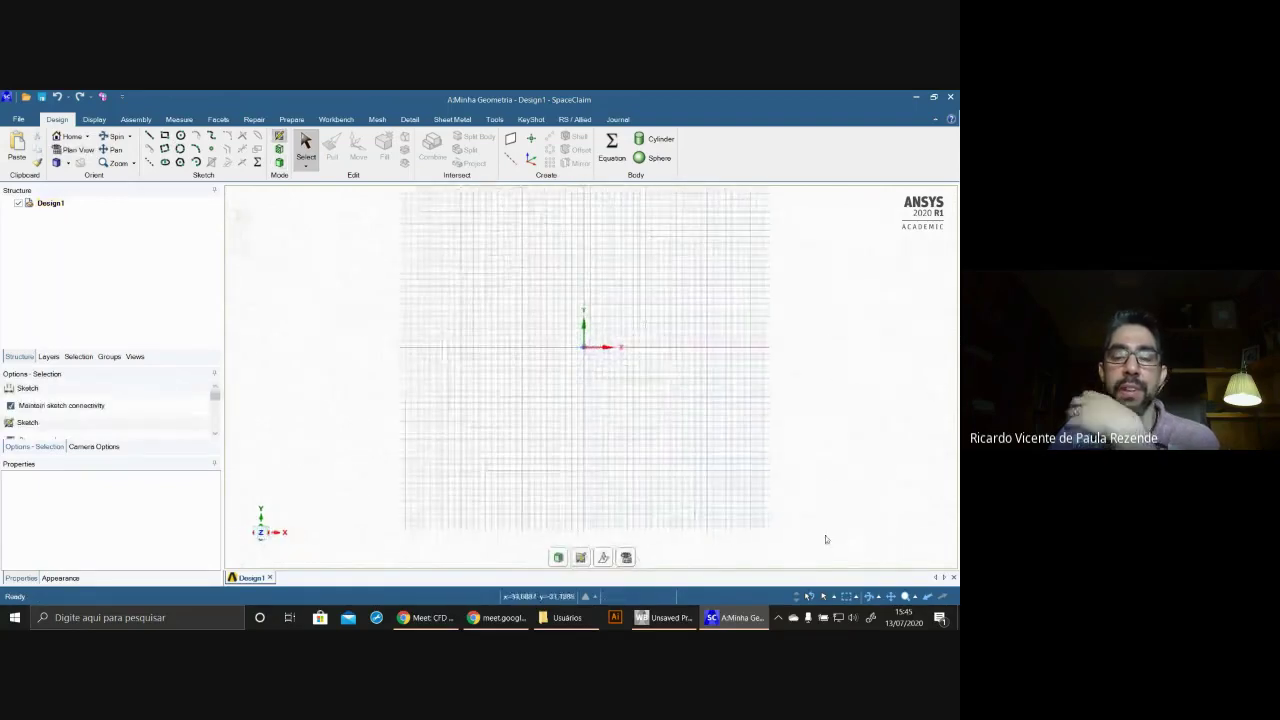
pyautogui.scroll(3, 836, 455)
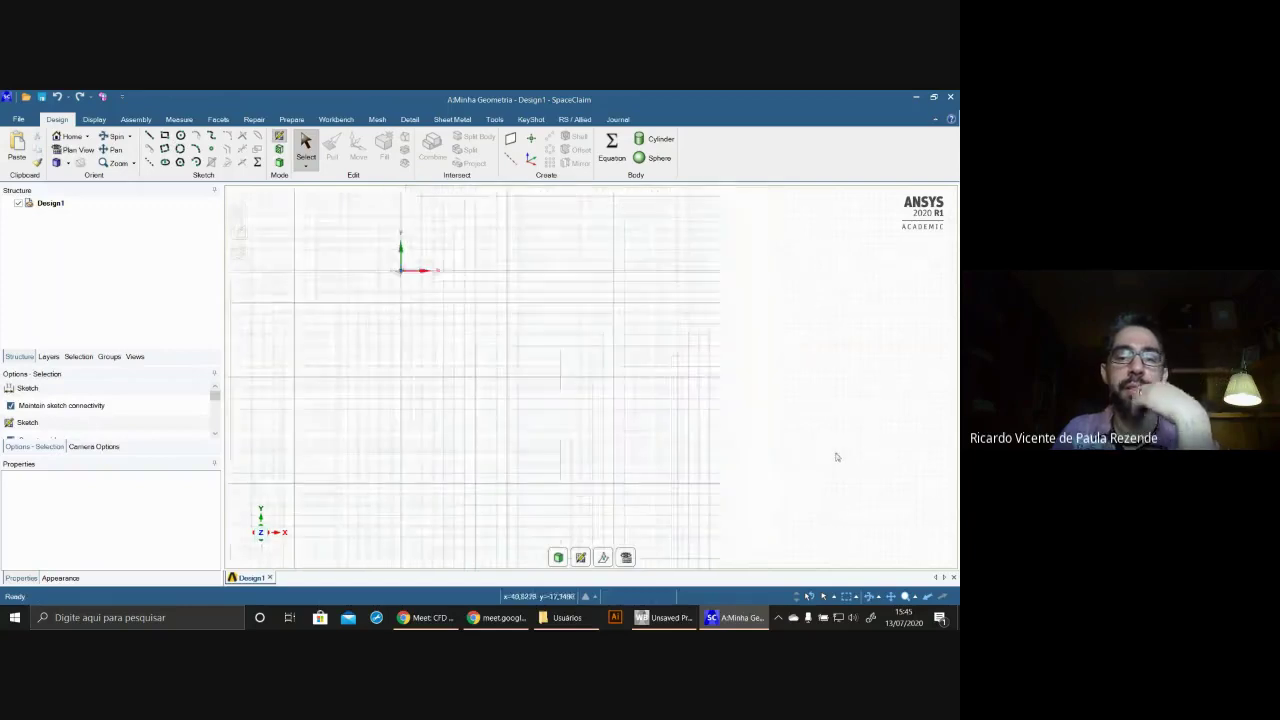
pyautogui.scroll(-1, 820, 451)
# - Open the SpaceClaim options and review the Quick Access Toolbar customization, File Options categories and Advanced settings
pyautogui.click(19, 119)
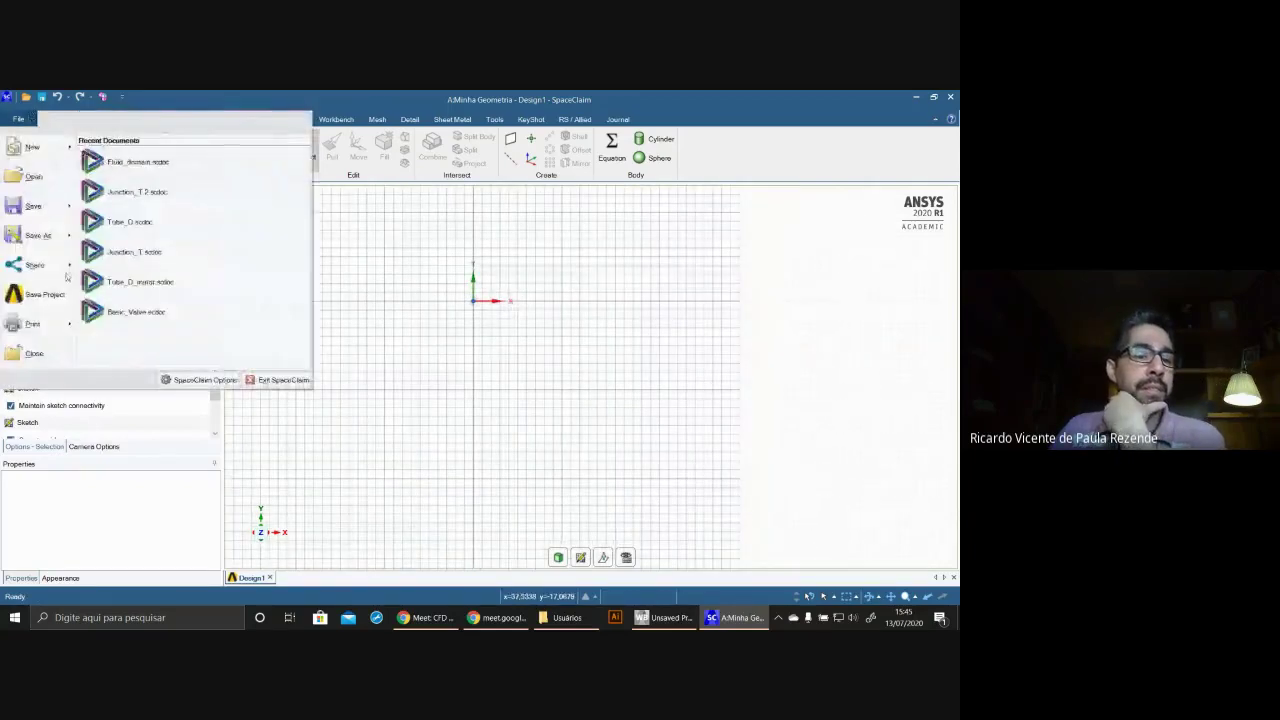
pyautogui.click(220, 382)
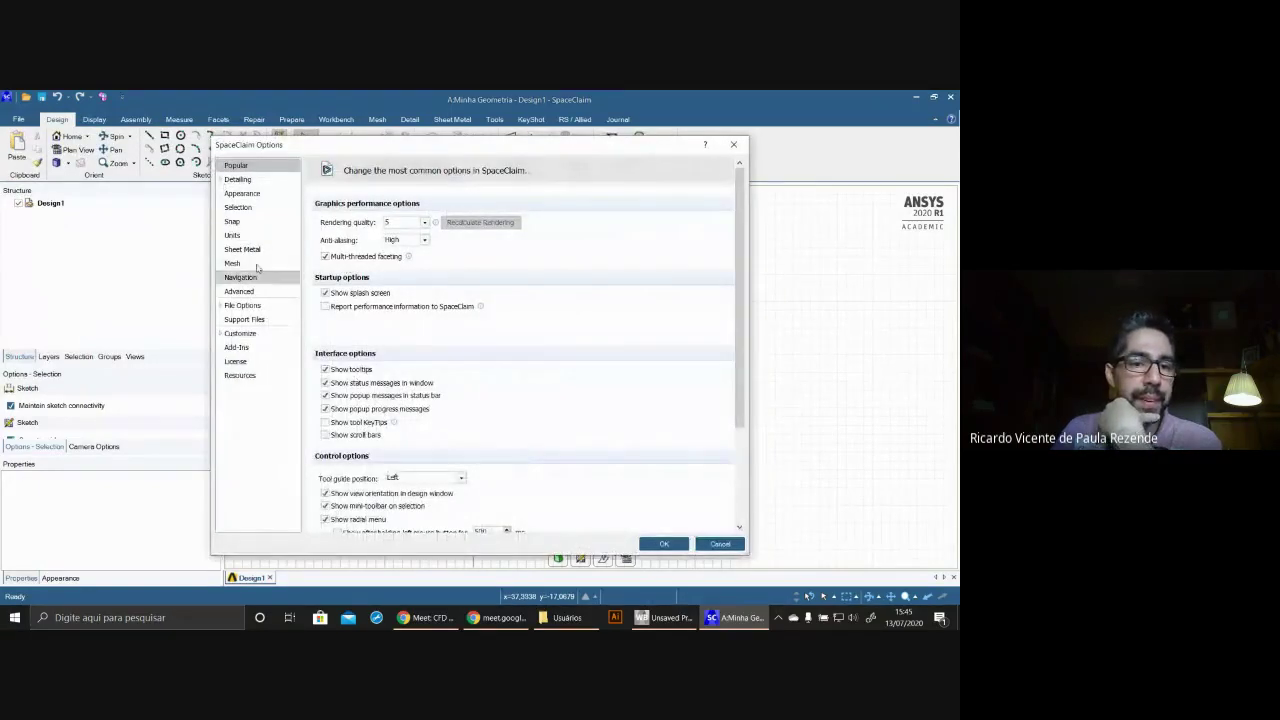
pyautogui.click(241, 334)
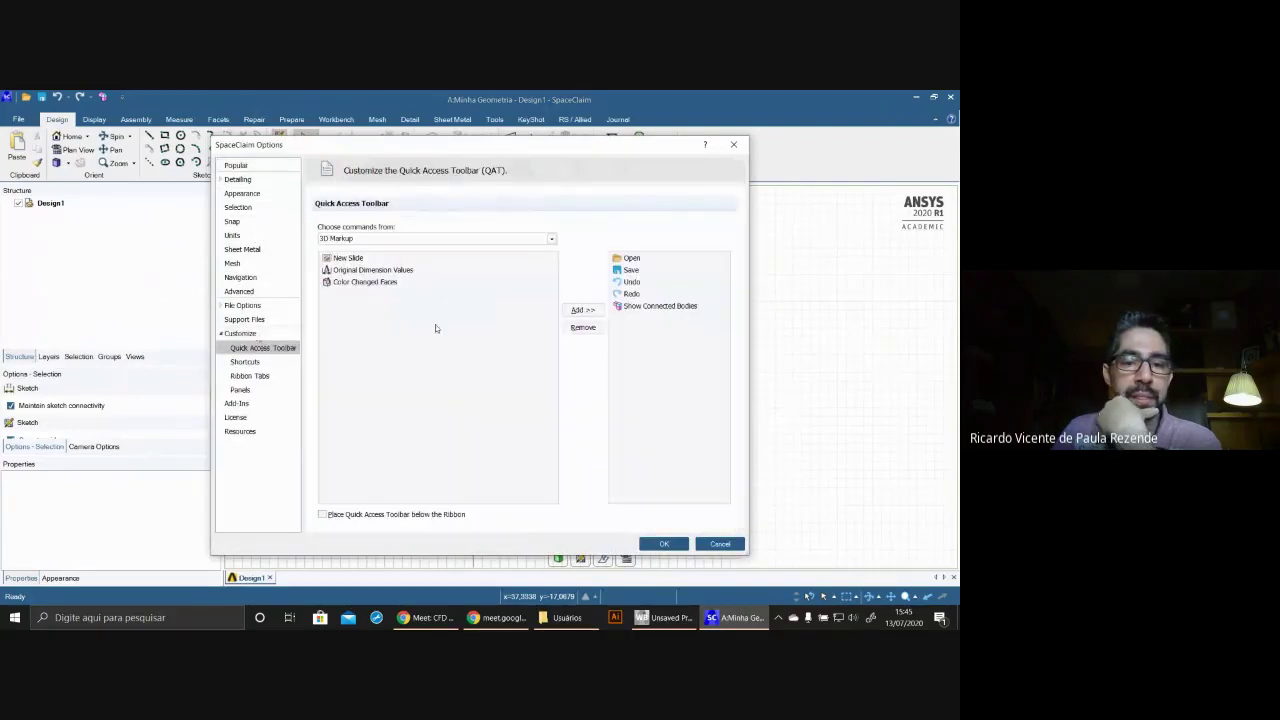
pyautogui.click(236, 305)
pyautogui.click(238, 292)
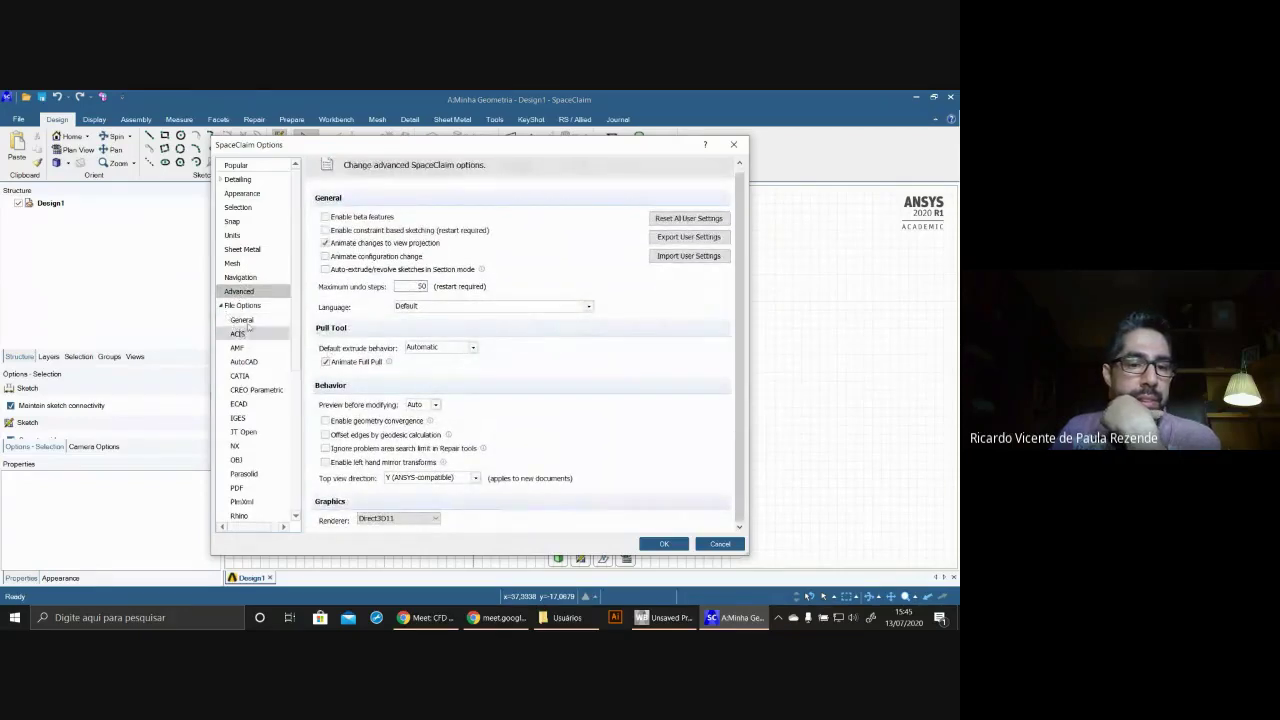
pyautogui.scroll(-1, 238, 290)
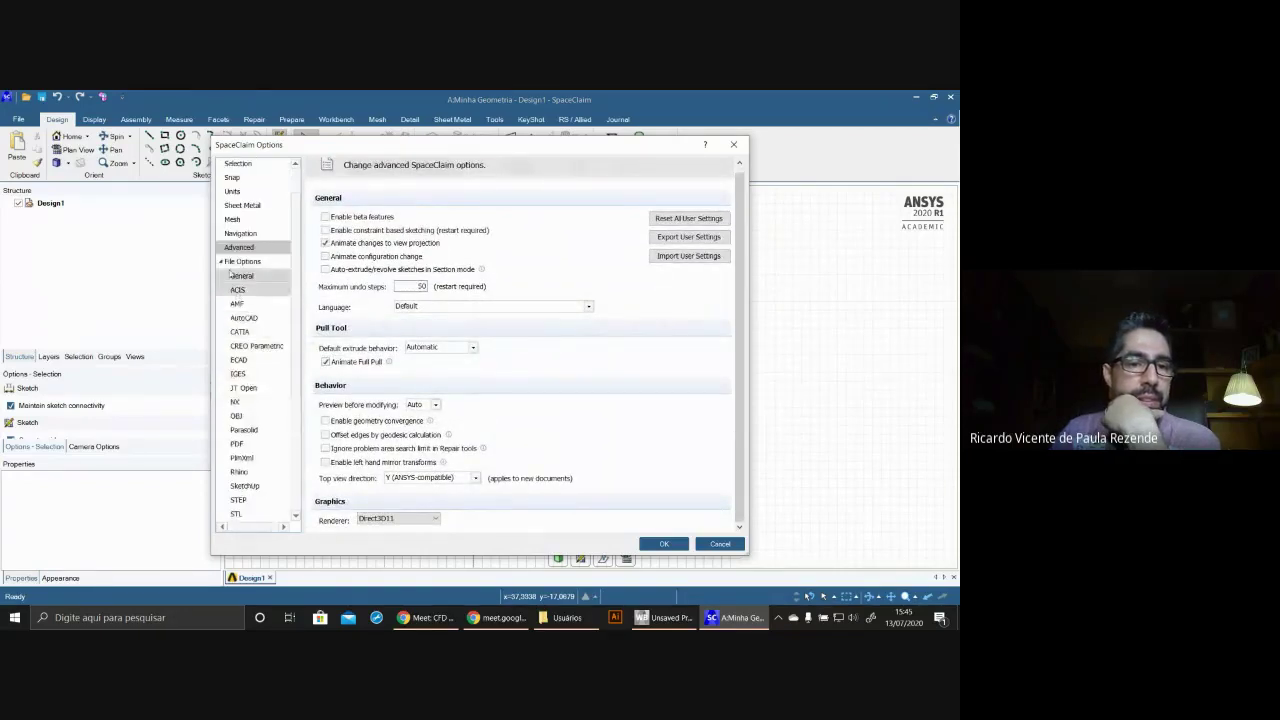
pyautogui.scroll(1, 231, 271)
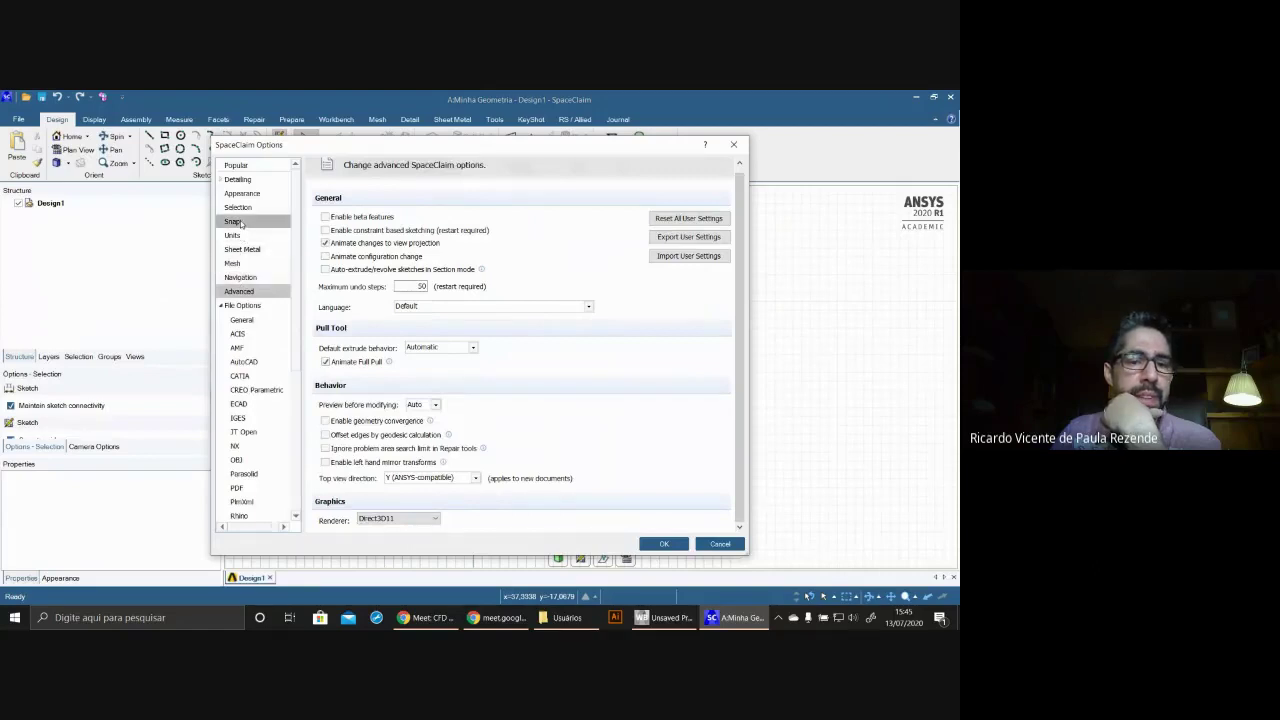
# - Examine the Snap options for solids and nudge increments, and look through the remaining option categories
pyautogui.click(240, 222)
pyautogui.scroll(-3, 505, 309)
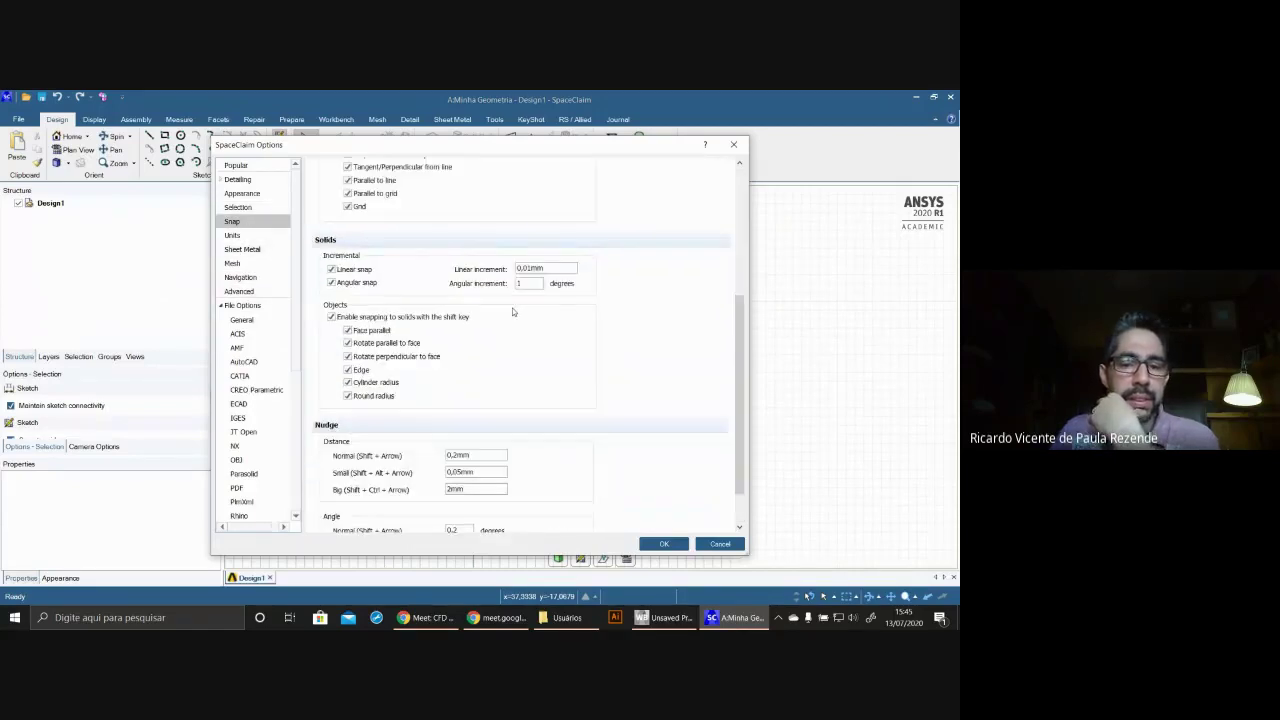
pyautogui.scroll(-1, 515, 315)
pyautogui.scroll(-1, 296, 369)
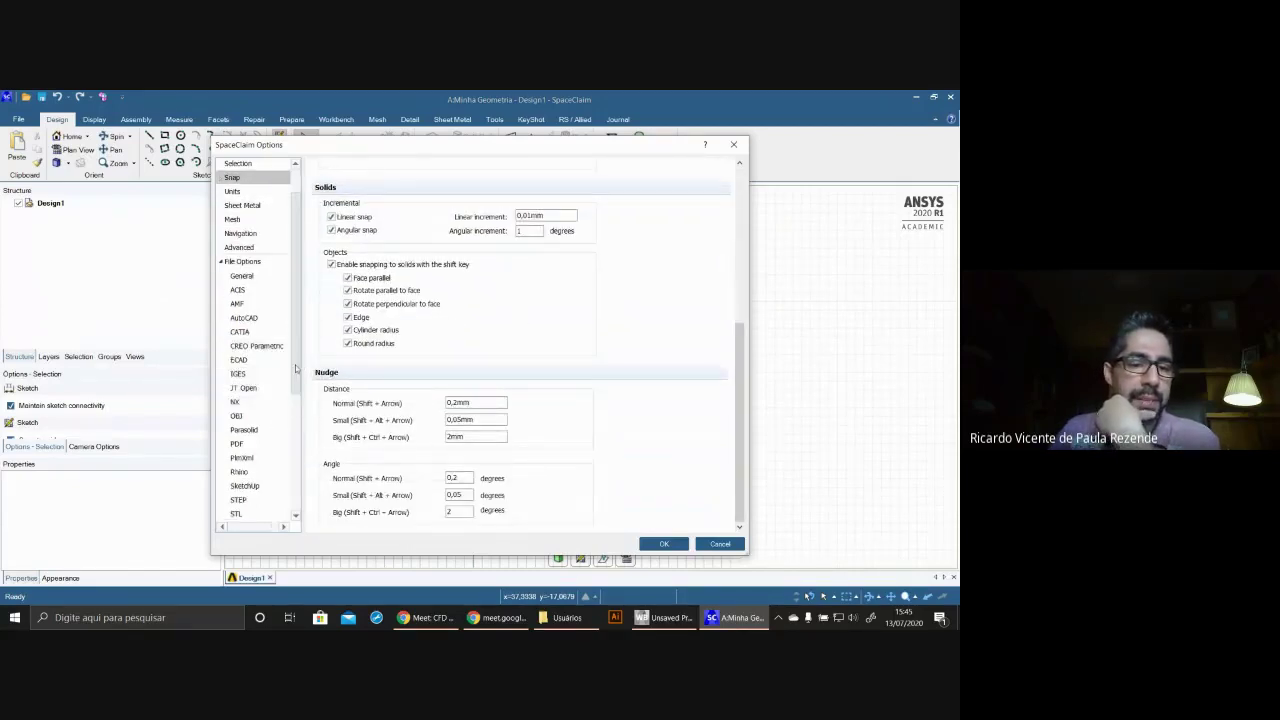
pyautogui.scroll(-5, 296, 369)
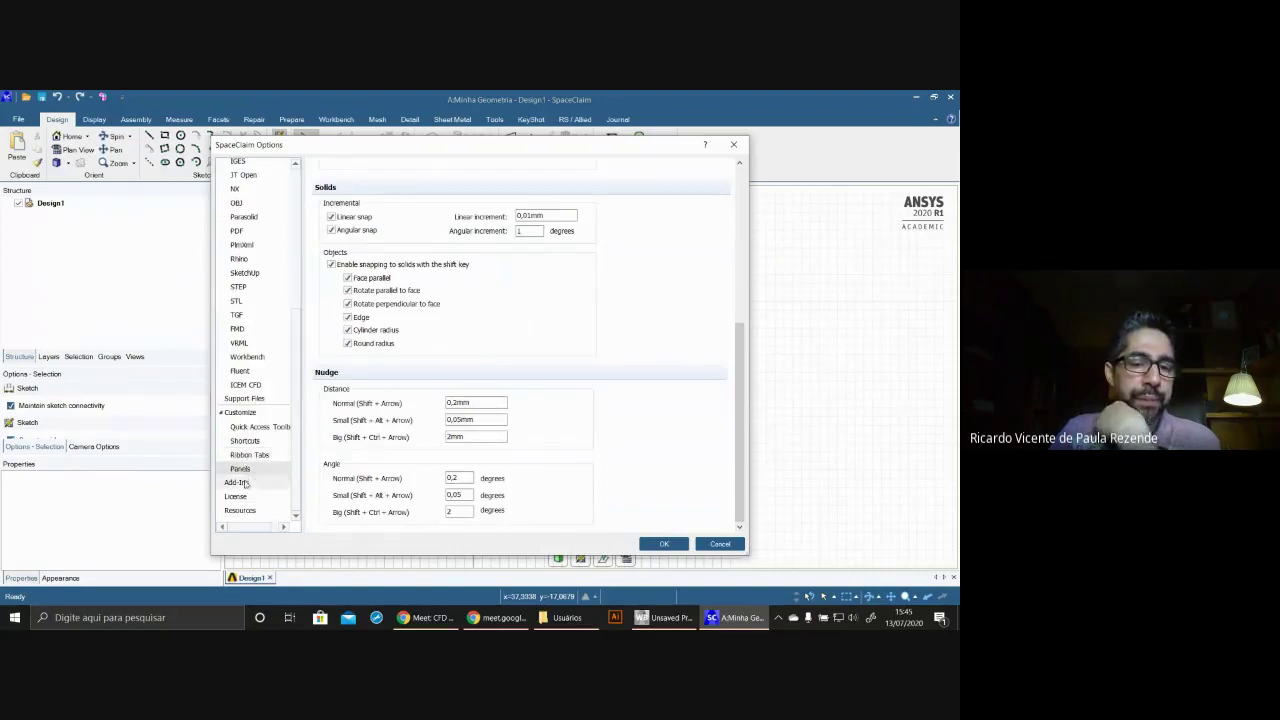
pyautogui.scroll(1, 245, 470)
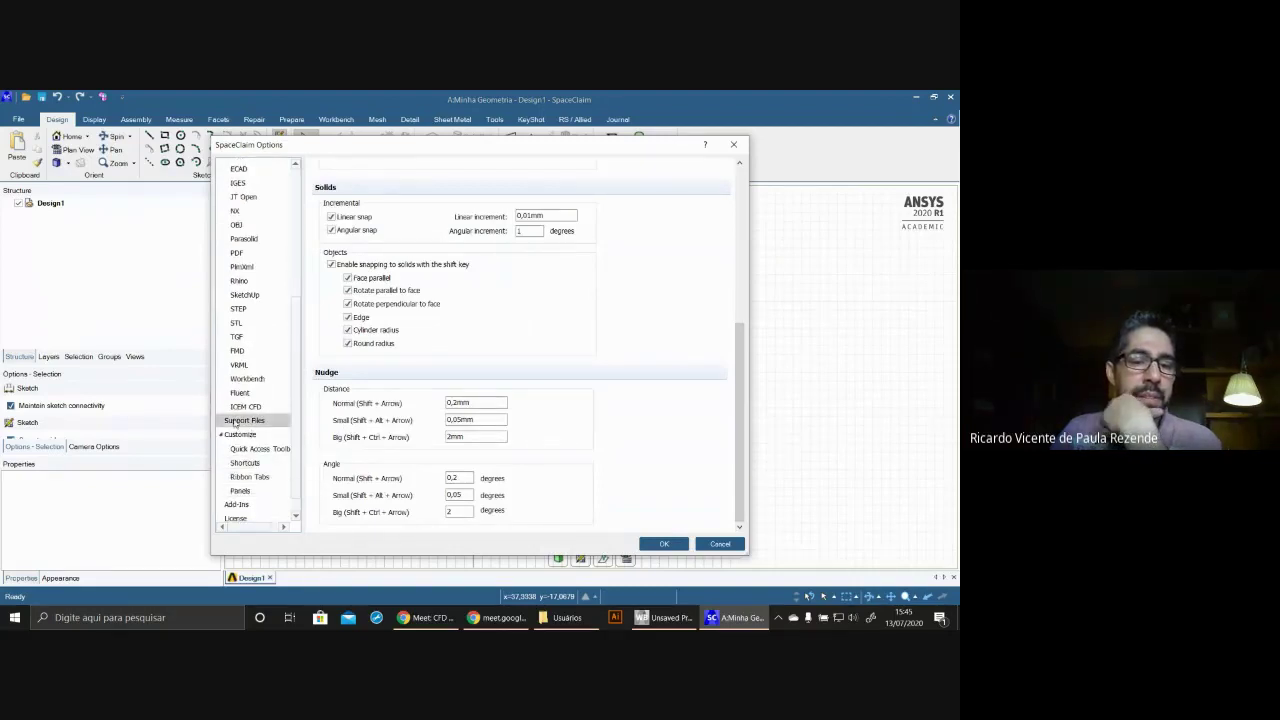
pyautogui.scroll(4, 235, 423)
pyautogui.click(222, 262)
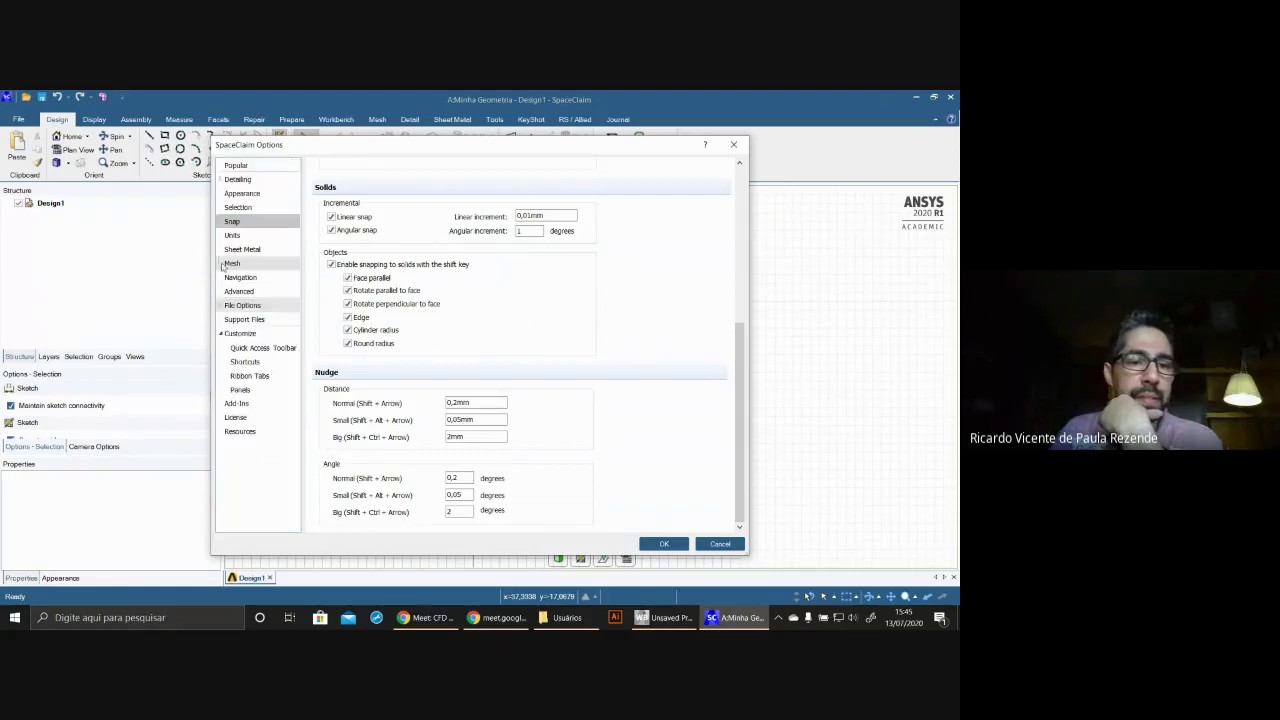
# - Examine the Units options, including the available length units and the document scope choices, and close the options without changes
pyautogui.click(233, 235)
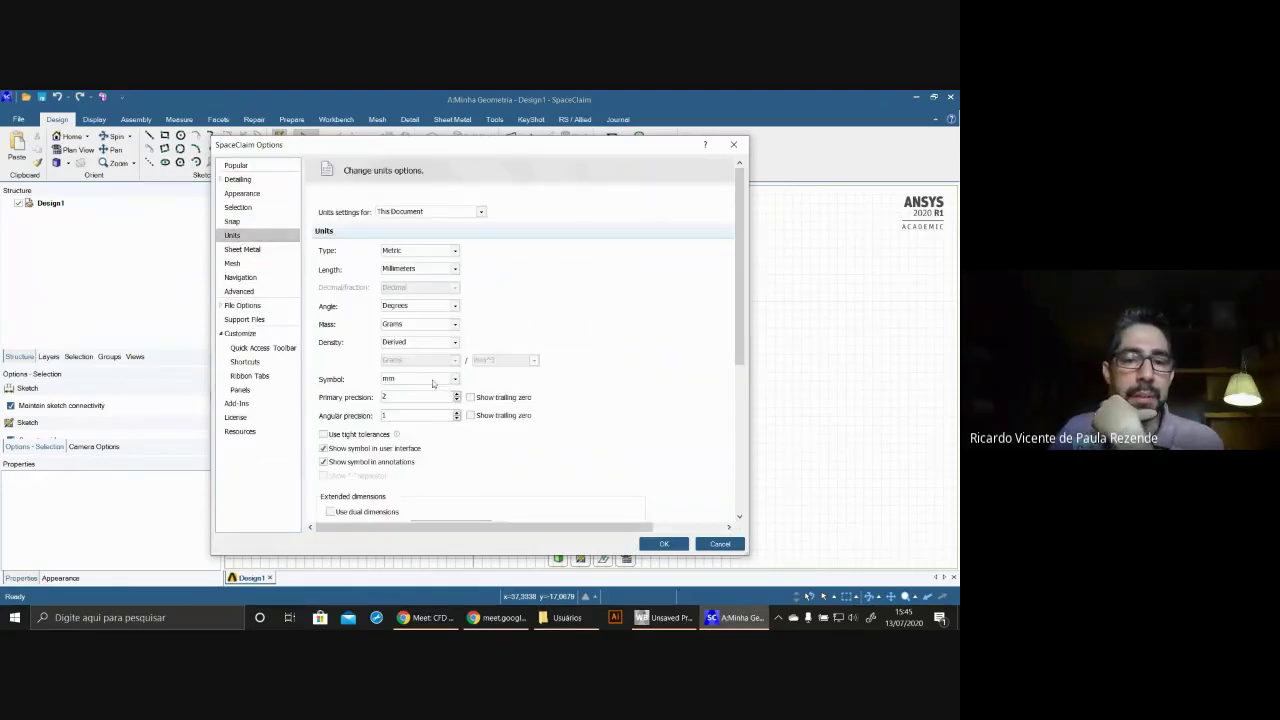
pyautogui.click(455, 269)
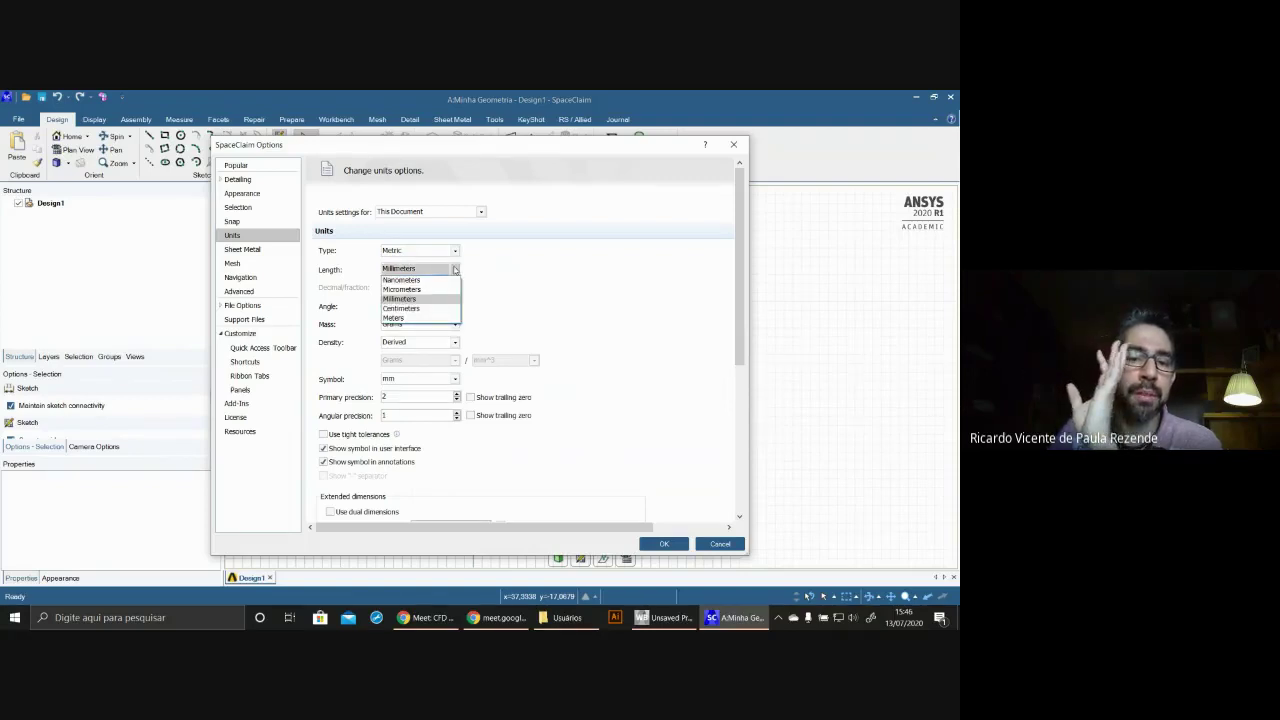
pyautogui.click(455, 269)
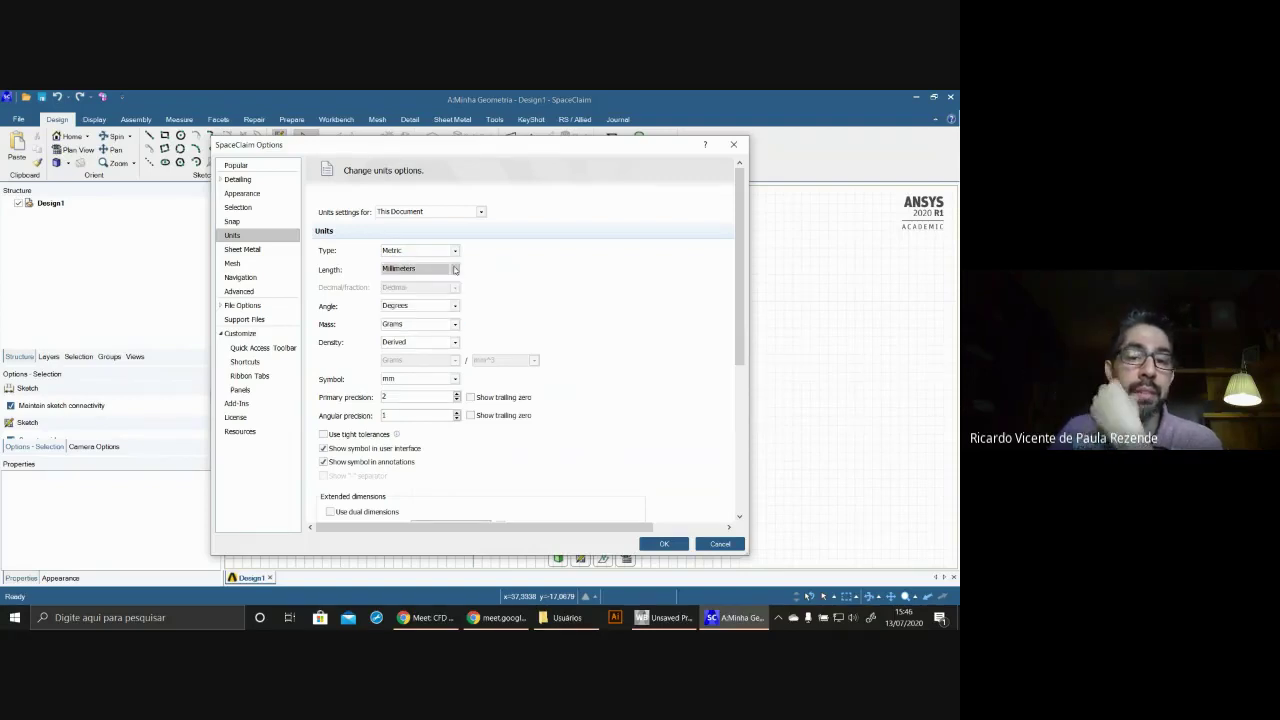
pyautogui.click(480, 213)
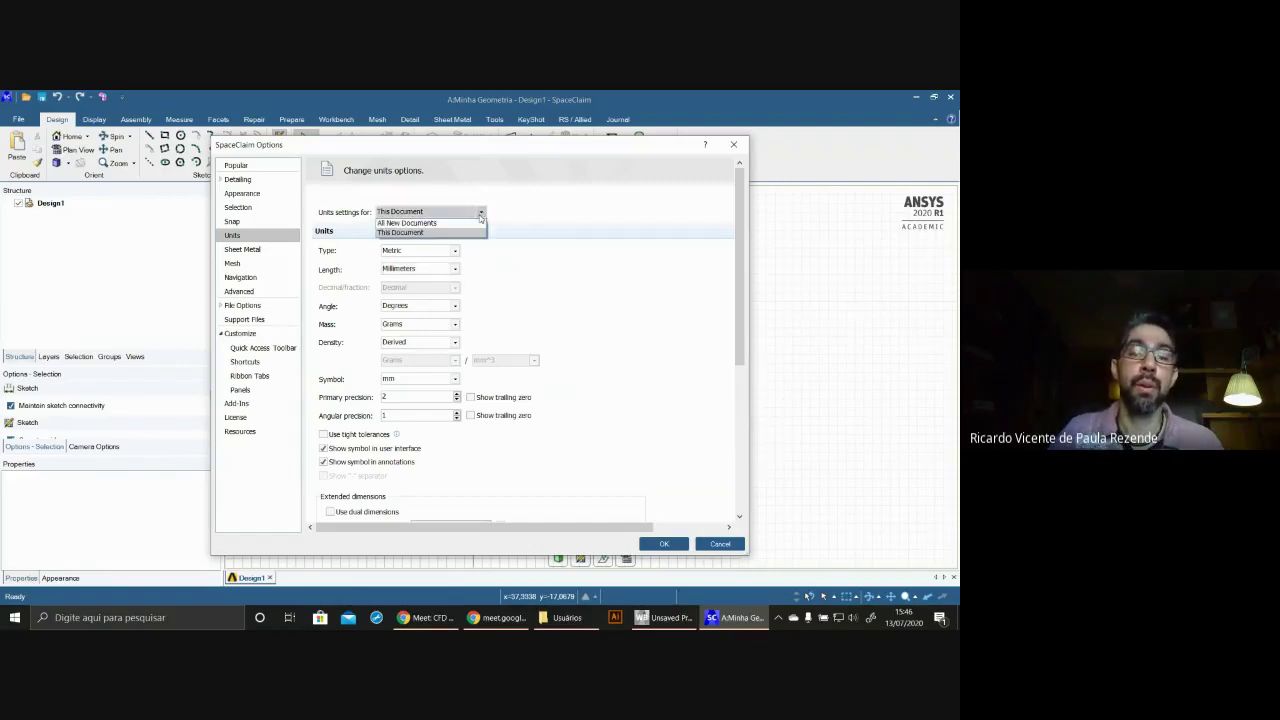
pyautogui.click(480, 214)
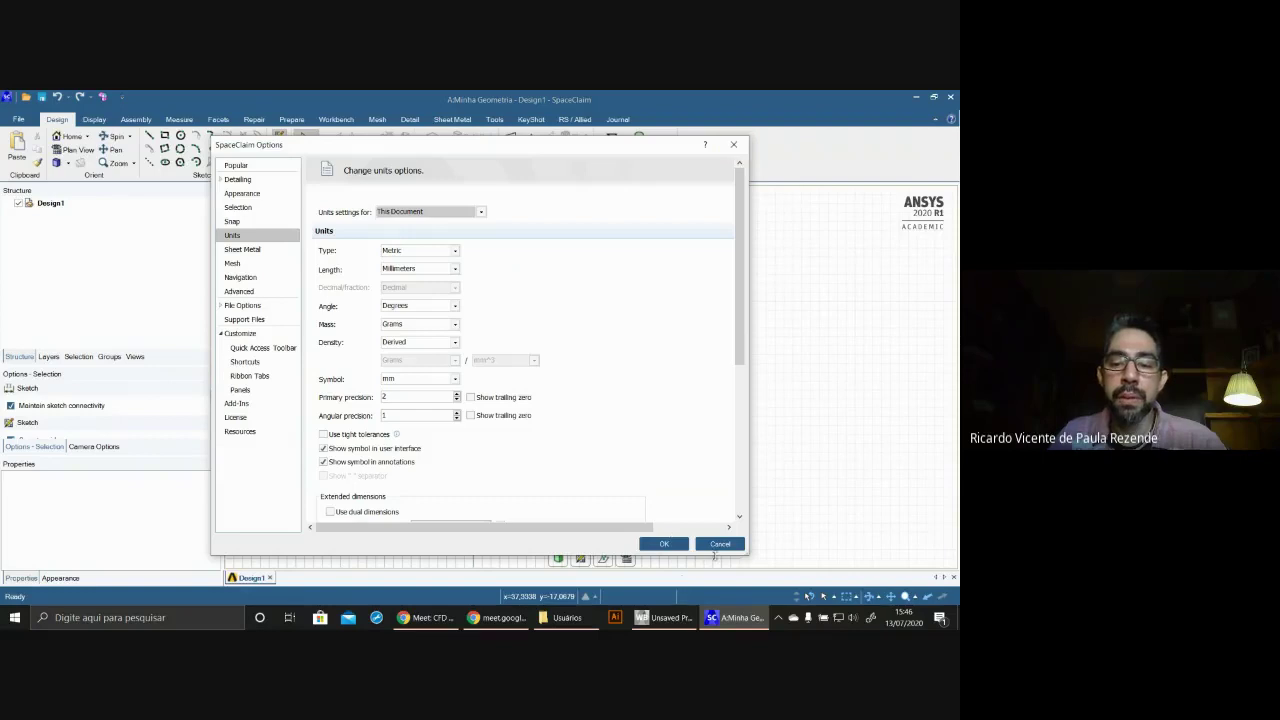
pyautogui.click(718, 548)
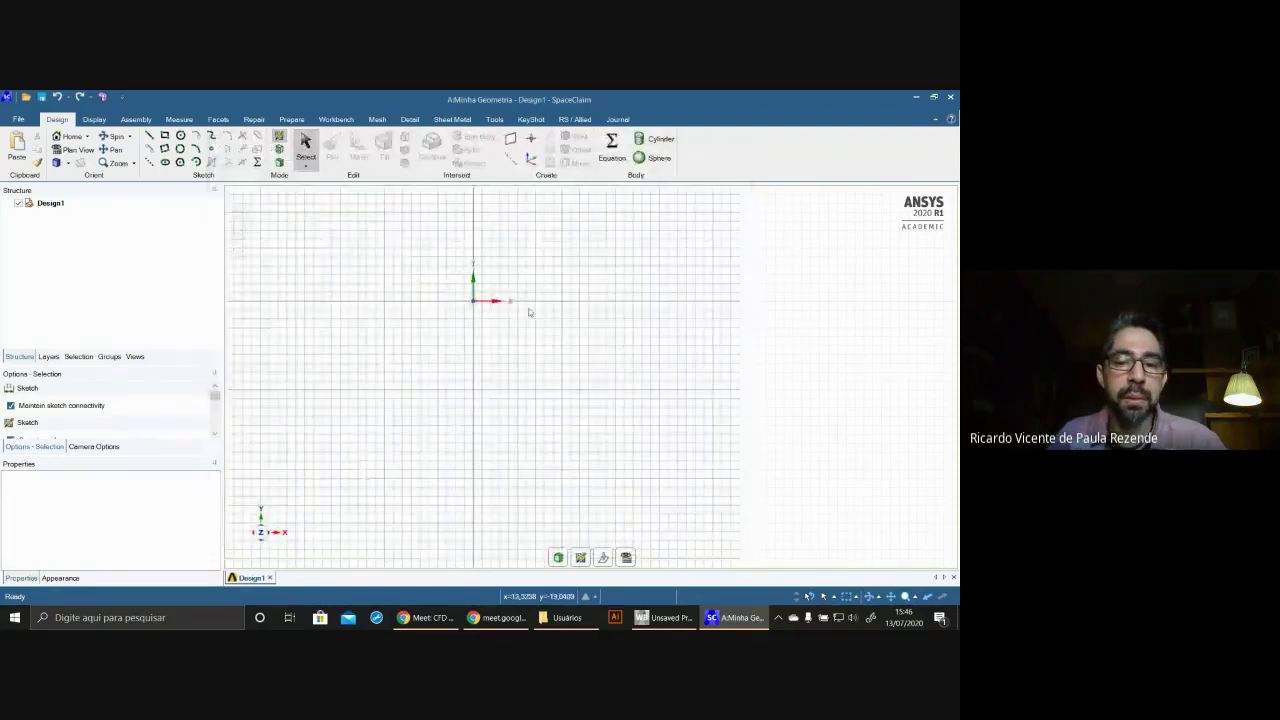
# - Sketch a horizontal 40 mm line, 10 mm above the X axis, from x = -20 to x = 20
pyautogui.scroll(-3, 527, 458)
pyautogui.scroll(4, 527, 458)
pyautogui.scroll(-2, 523, 449)
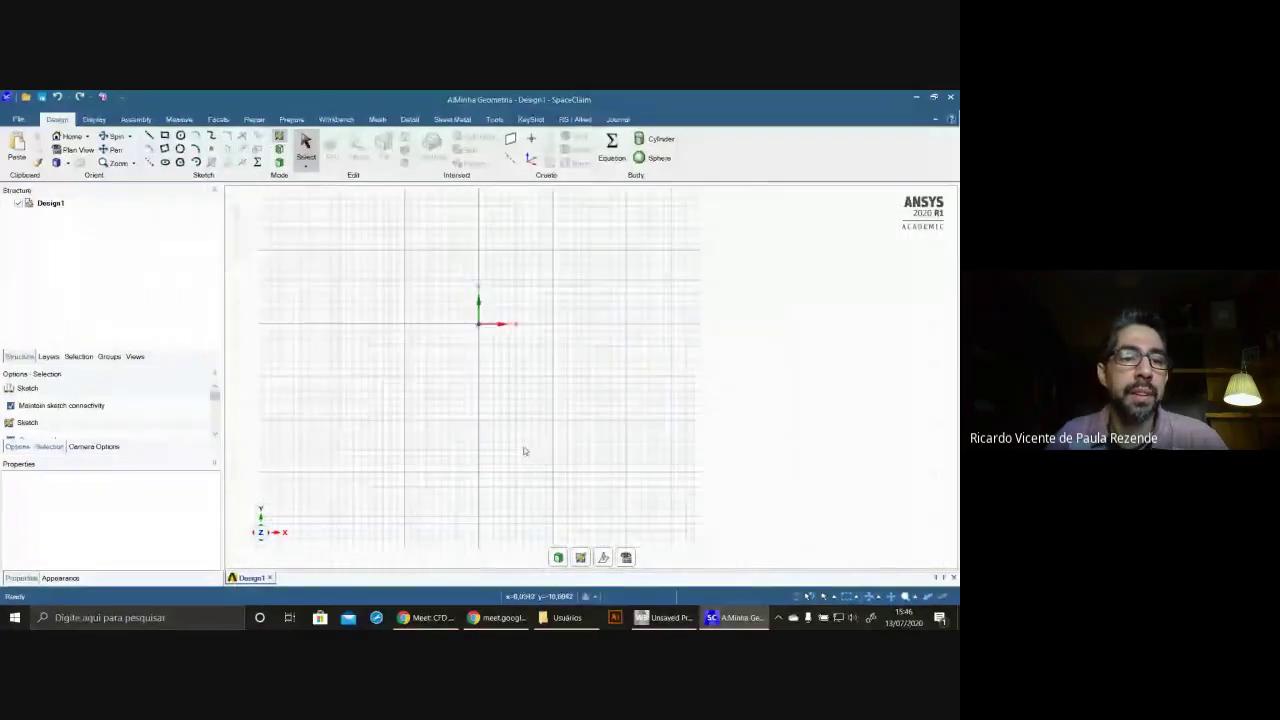
pyautogui.click(149, 138)
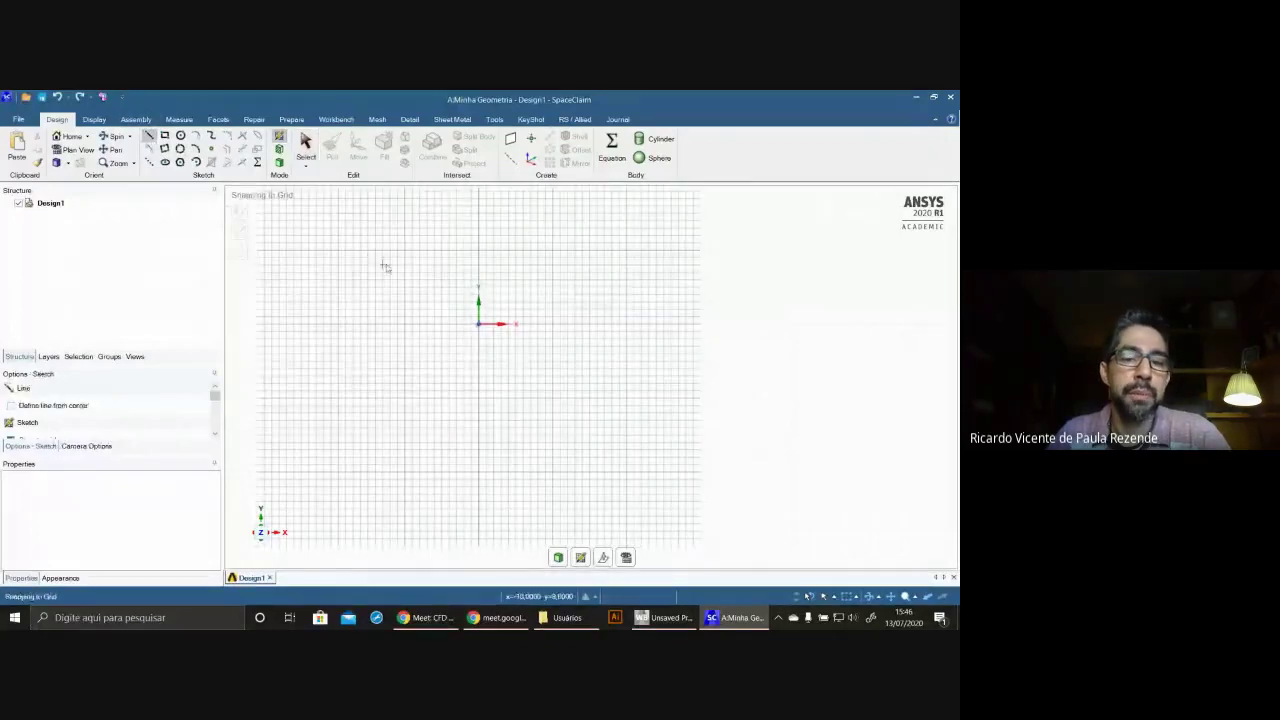
pyautogui.click(330, 250)
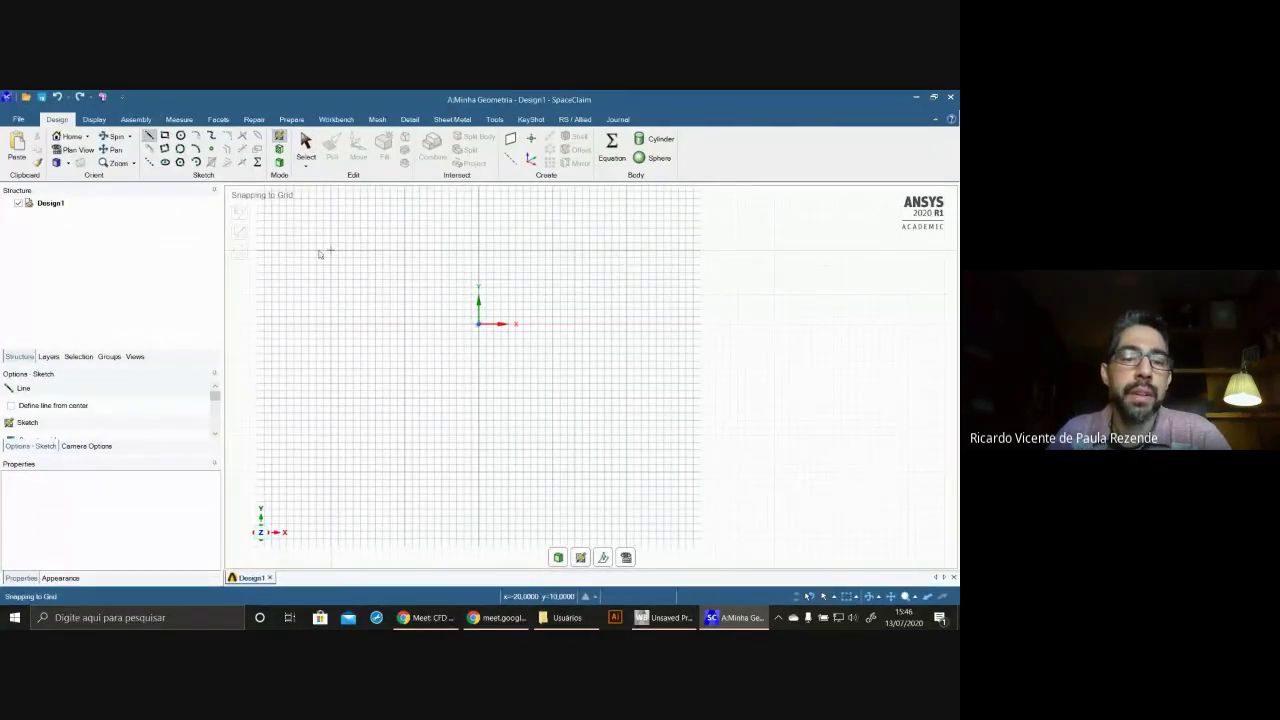
pyautogui.click(615, 250)
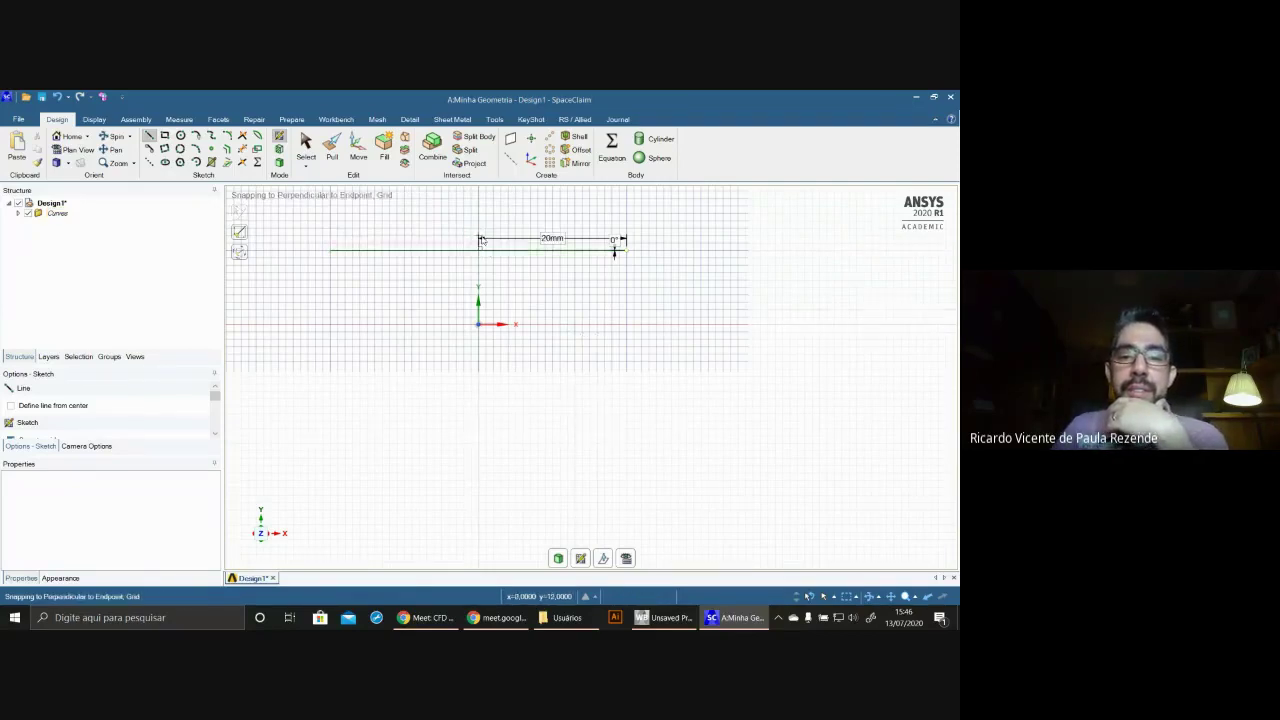
# - Leave the Line tool and delete the 40 mm sketch line
pyautogui.click(306, 145)
pyautogui.click(371, 251)
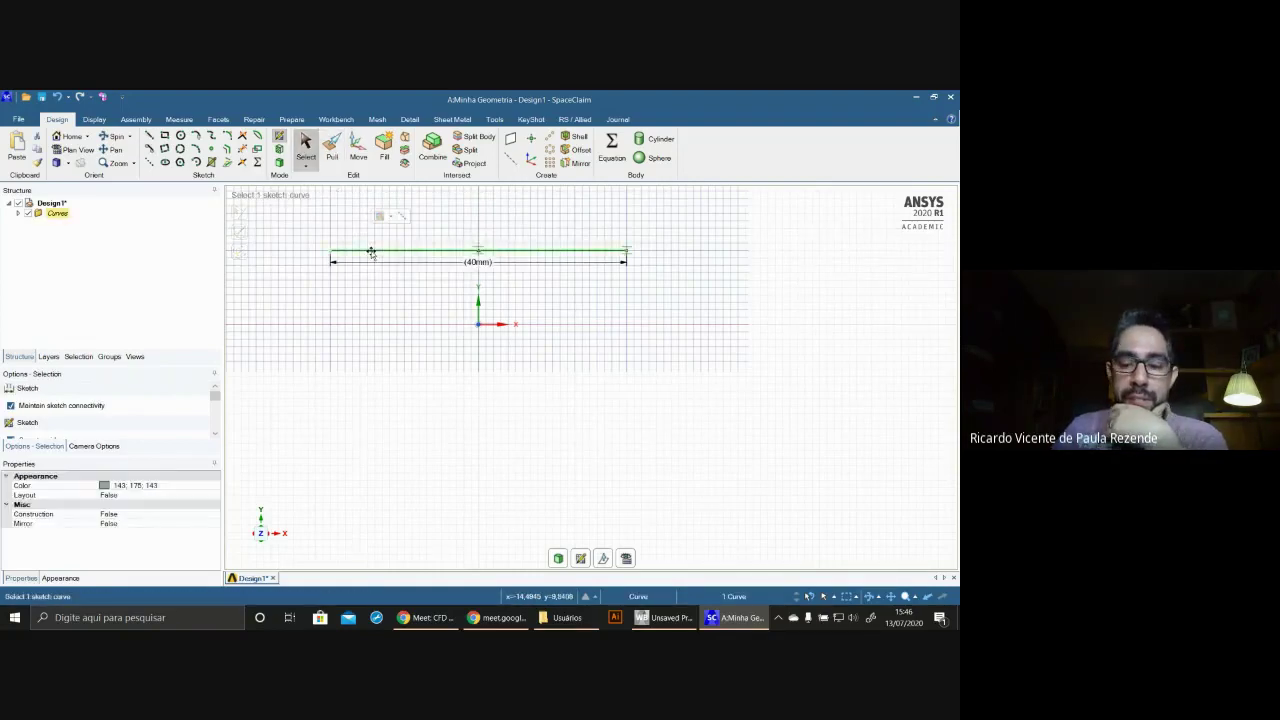
pyautogui.press('Delete')
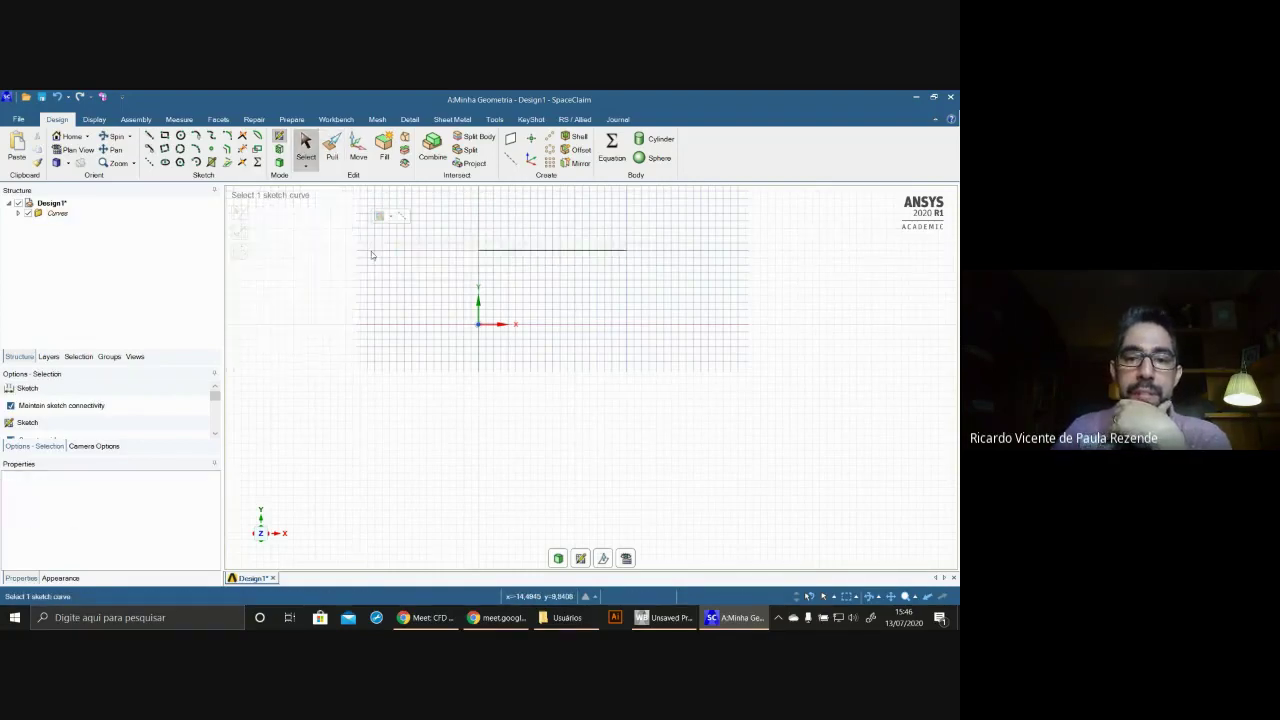
# - Select the remaining 20 mm line and stretch its left endpoint horizontally past the Y axis to a length of about 26 mm
pyautogui.click(515, 251)
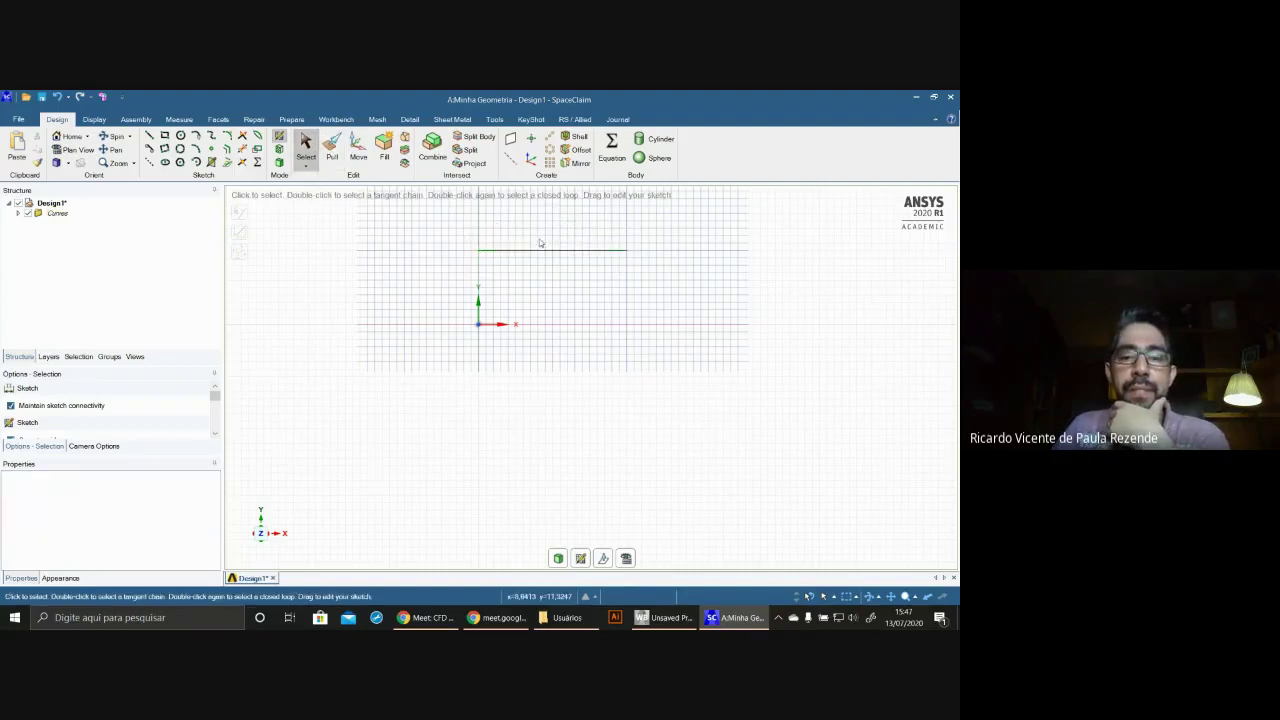
pyautogui.click(557, 251)
pyautogui.click(554, 243)
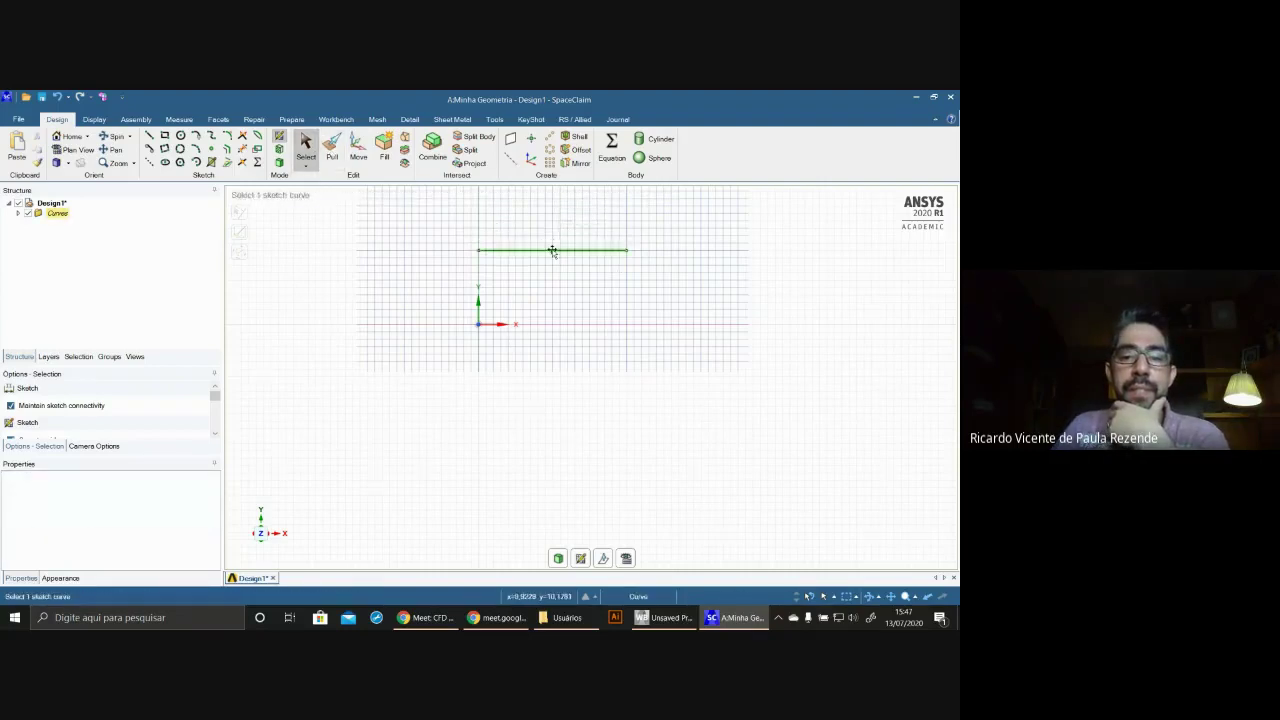
pyautogui.click(552, 251)
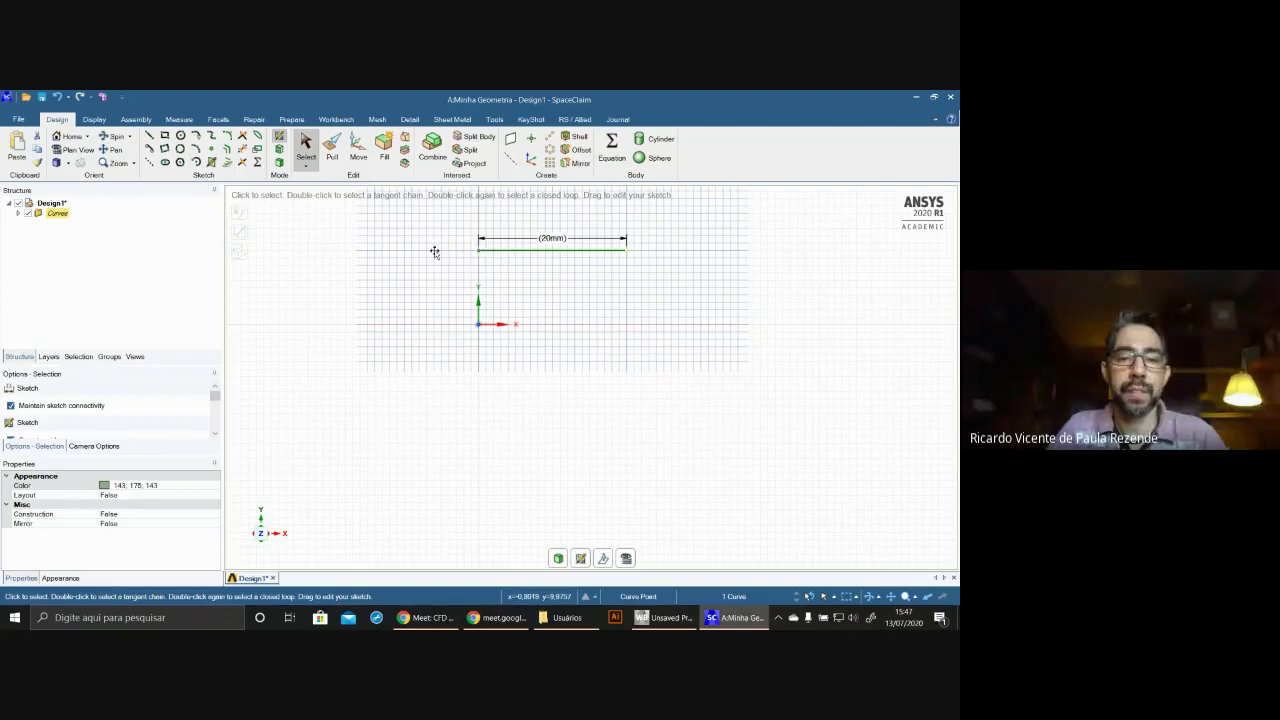
# - Try moving the line's left endpoint diagonally to below the X axis, and undo the move
pyautogui.click(306, 164)
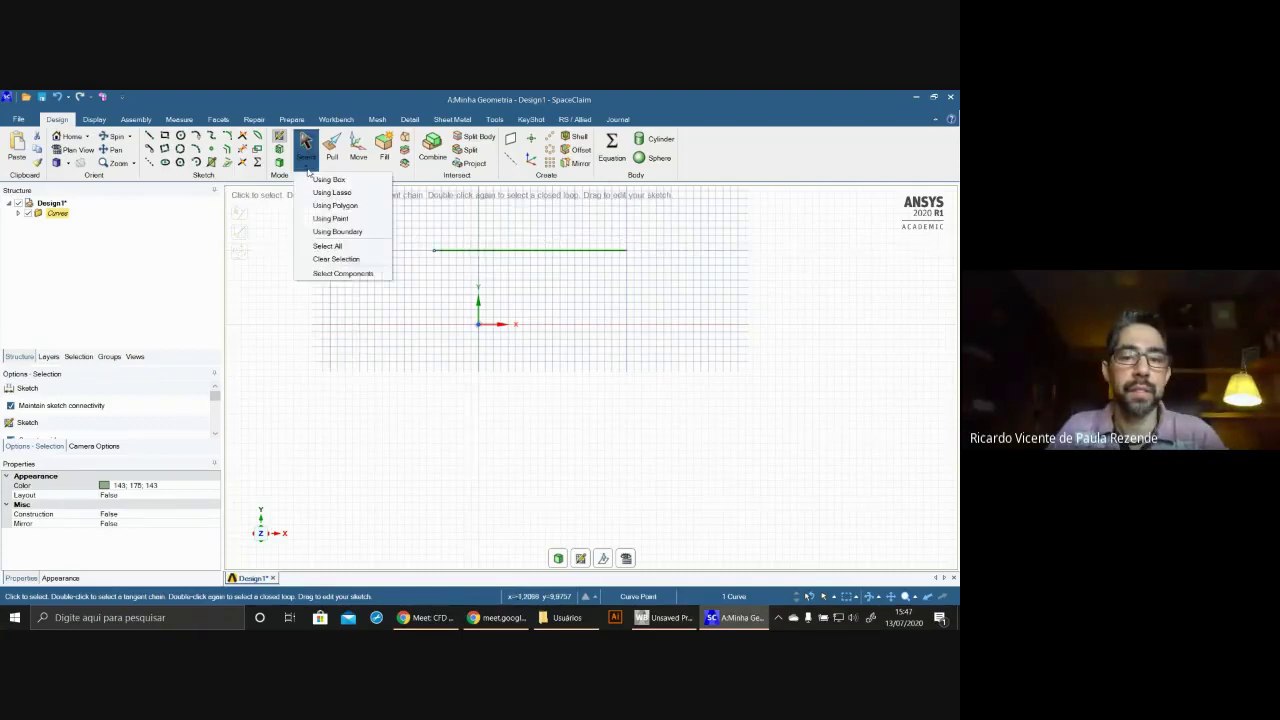
pyautogui.moveTo(435, 251); pyautogui.dragTo(567, 349)
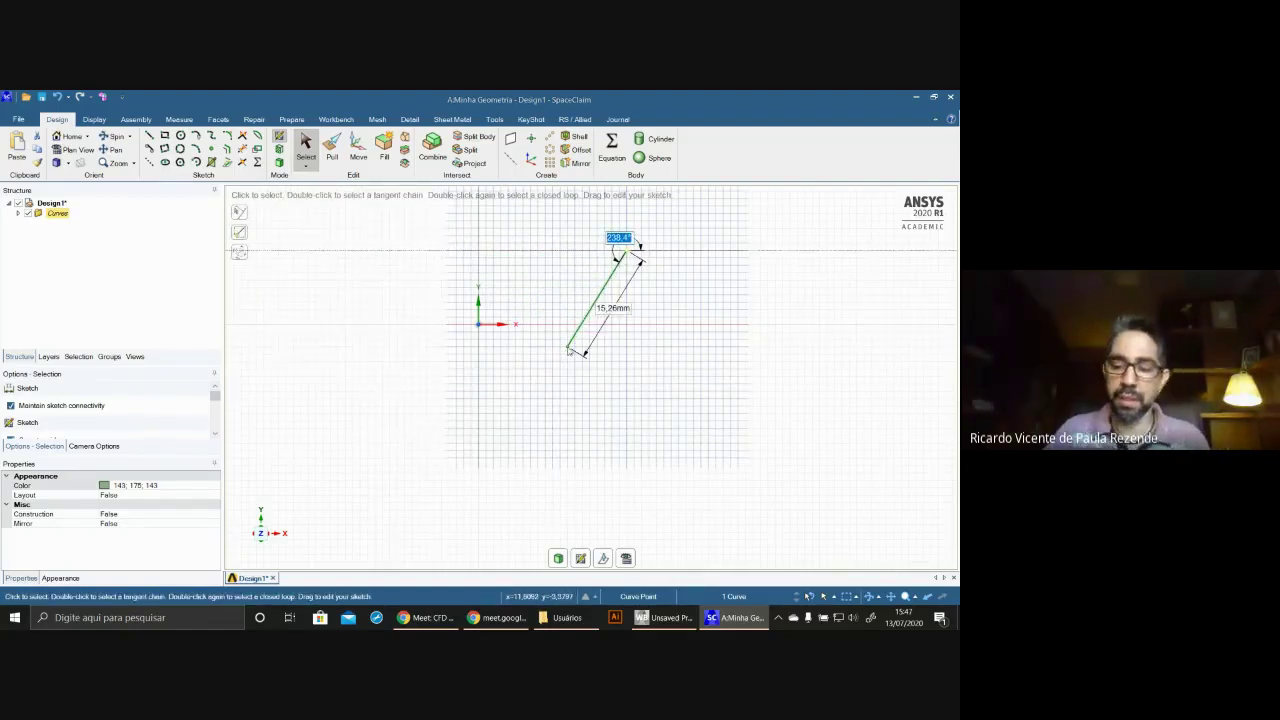
pyautogui.hotkey('ctrl', 'z')
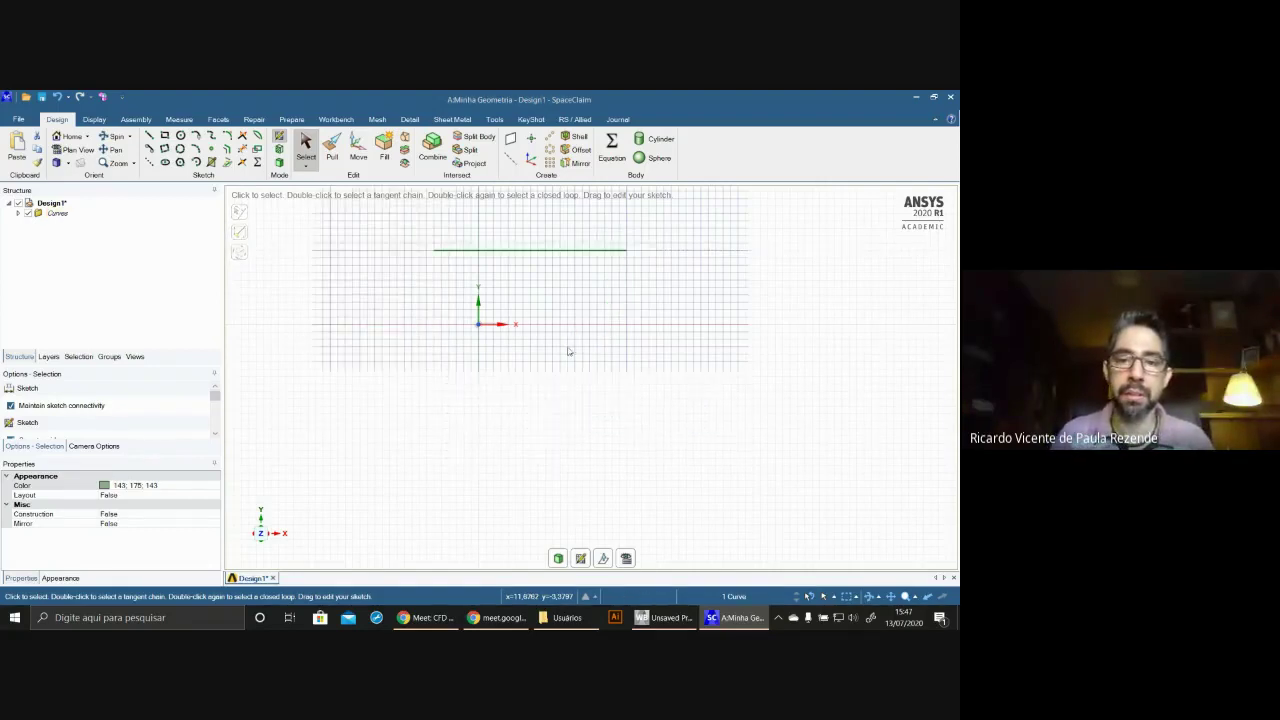
# - Move the line's right endpoint down to about x = 19, y = -15 so the line slopes diagonally
pyautogui.scroll(-3, 617, 310)
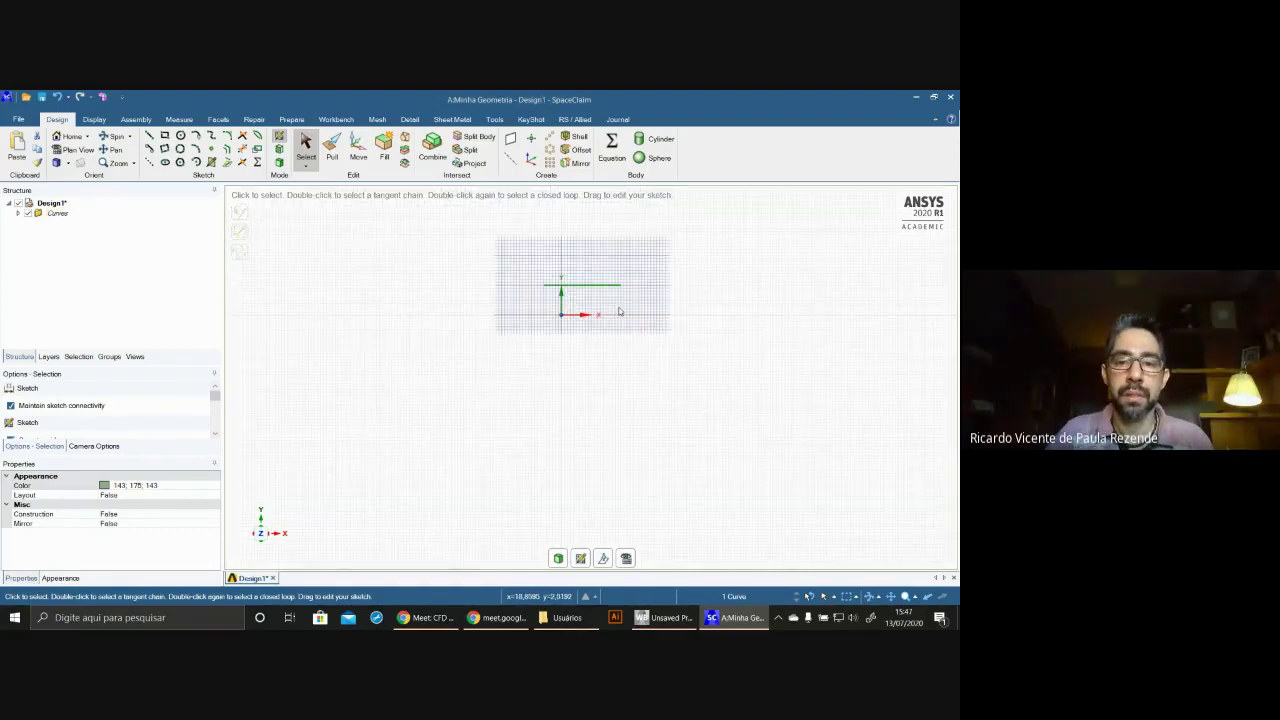
pyautogui.scroll(3, 619, 312)
pyautogui.click(589, 254)
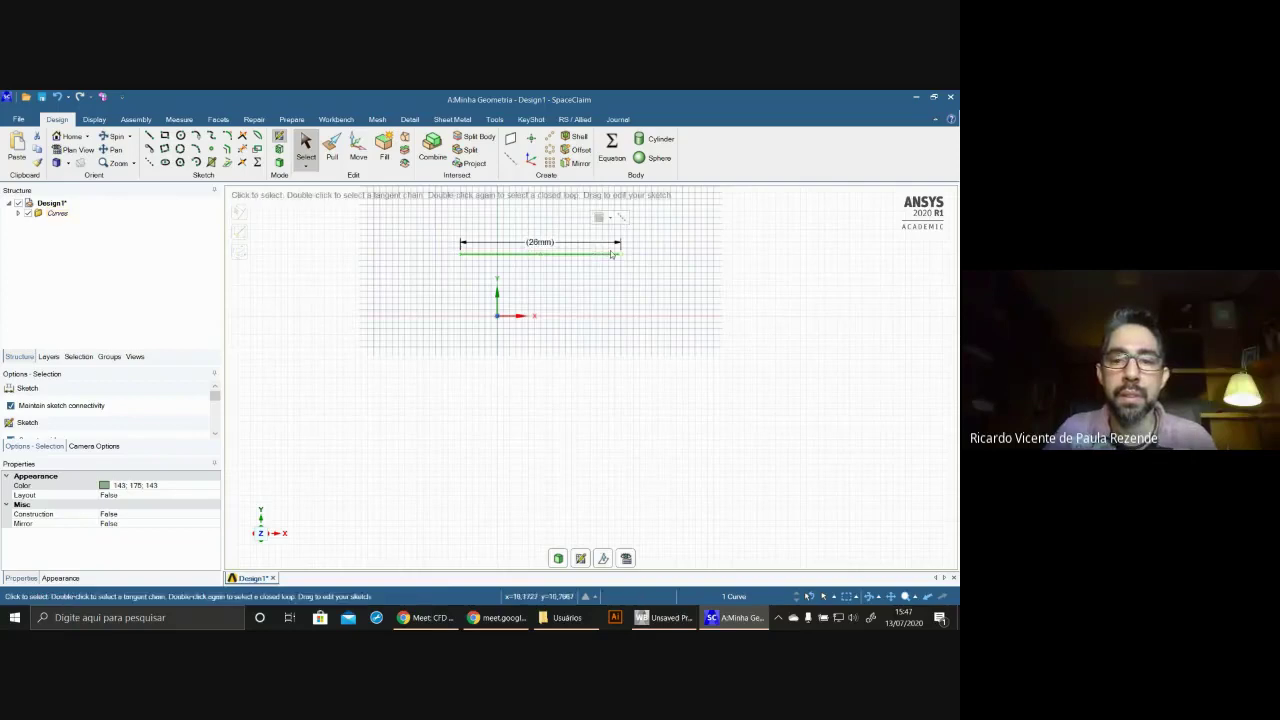
pyautogui.moveTo(612, 254)
pyautogui.mouseDown()
pyautogui.moveTo(563, 258)
pyautogui.moveTo(660, 300)
pyautogui.moveTo(640, 391)
pyautogui.moveTo(380, 443)
pyautogui.moveTo(385, 376)
pyautogui.moveTo(642, 269)
pyautogui.moveTo(669, 320)
pyautogui.moveTo(654, 366)
pyautogui.moveTo(612, 410)
pyautogui.mouseUp()
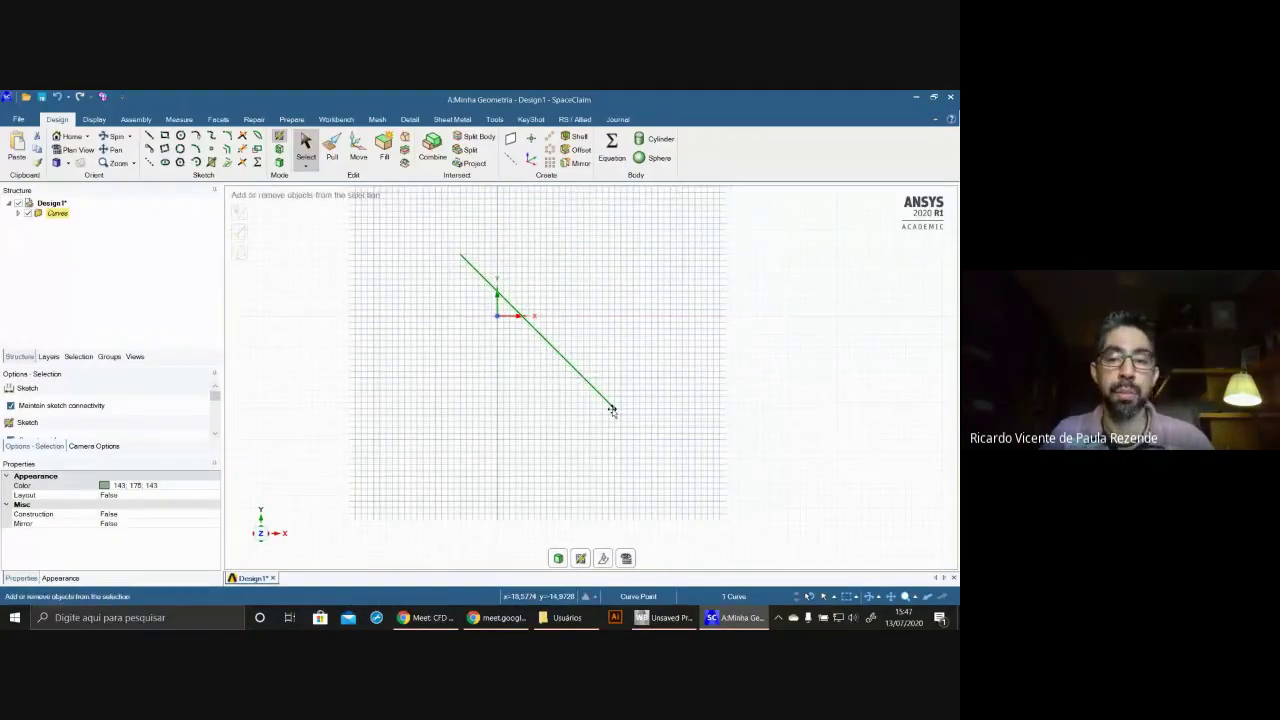
# - Undo the line edits until the sketch is empty, and draw a rectangle 50 mm wide and 50 mm high around the origin
pyautogui.hotkey('ctrl', 'z')
pyautogui.hotkey('ctrl', 'z')
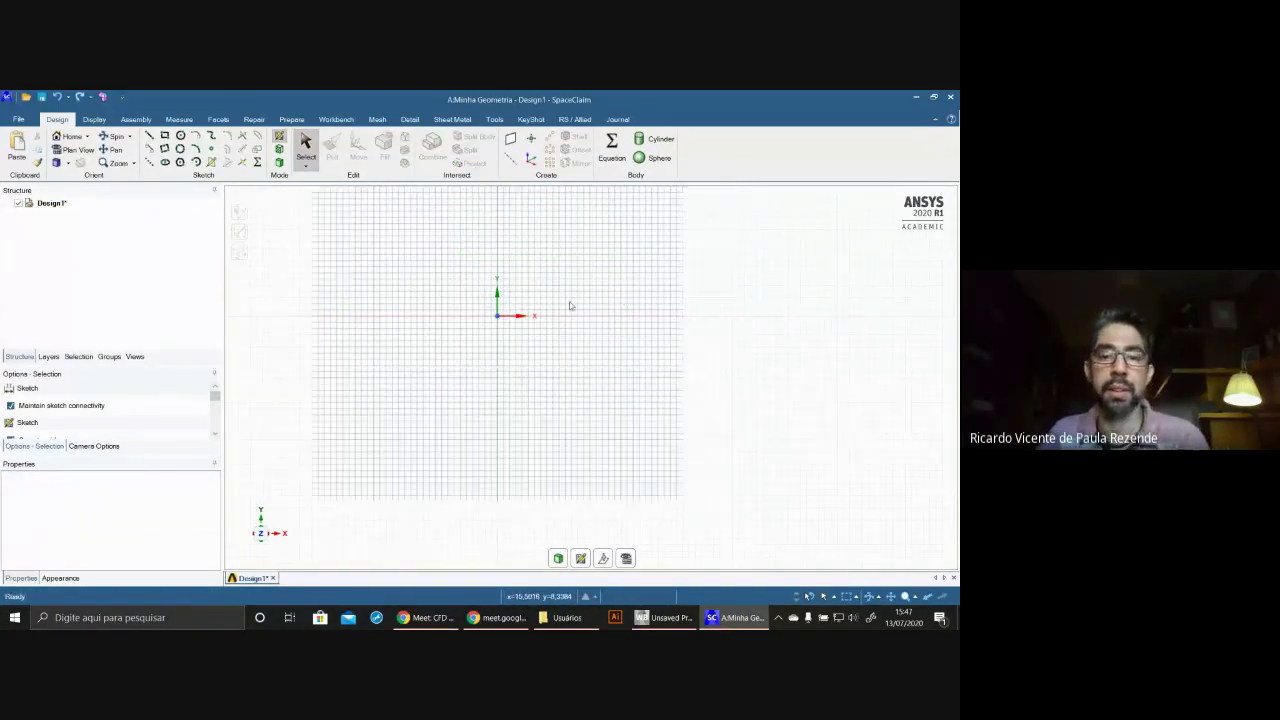
pyautogui.click(165, 137)
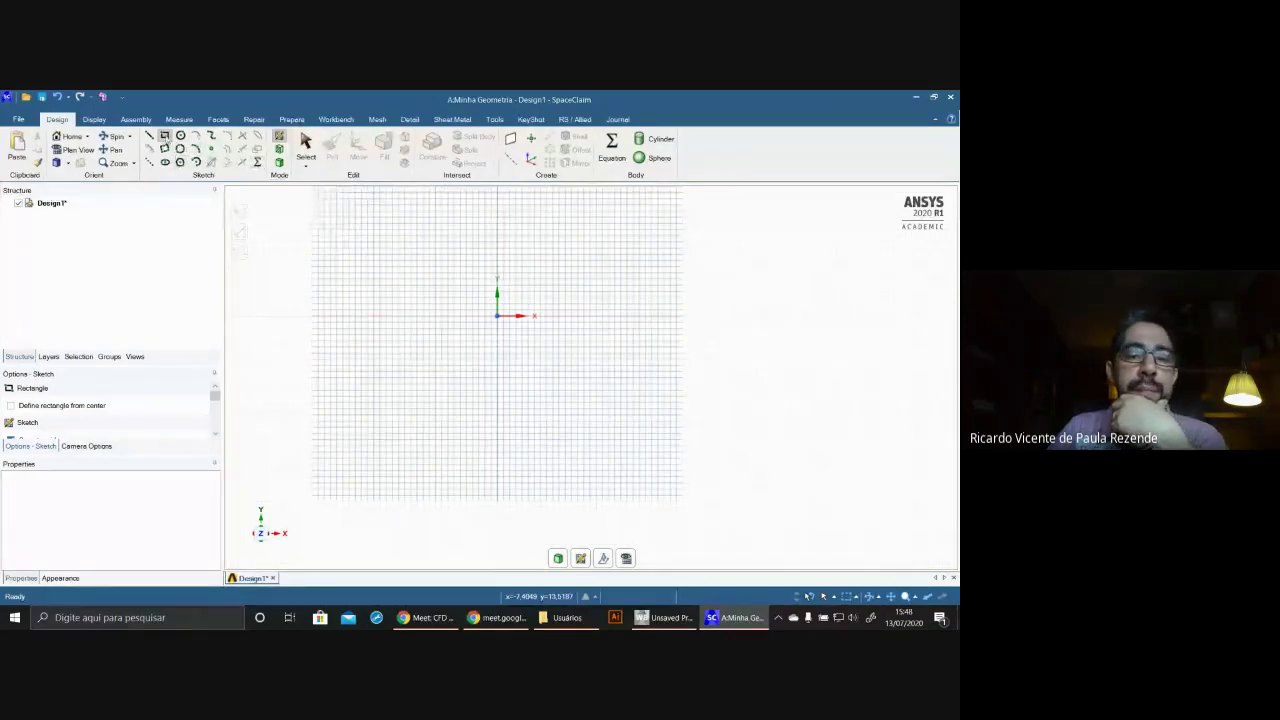
pyautogui.click(391, 234)
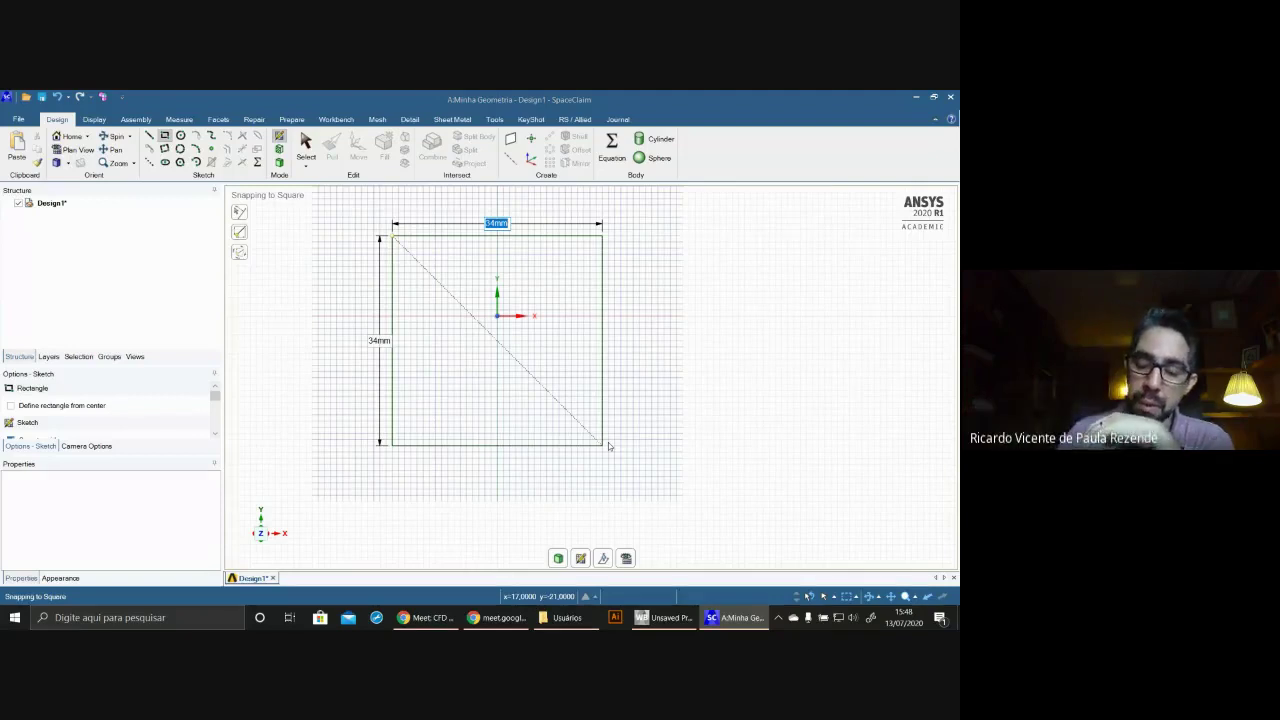
pyautogui.write('50')
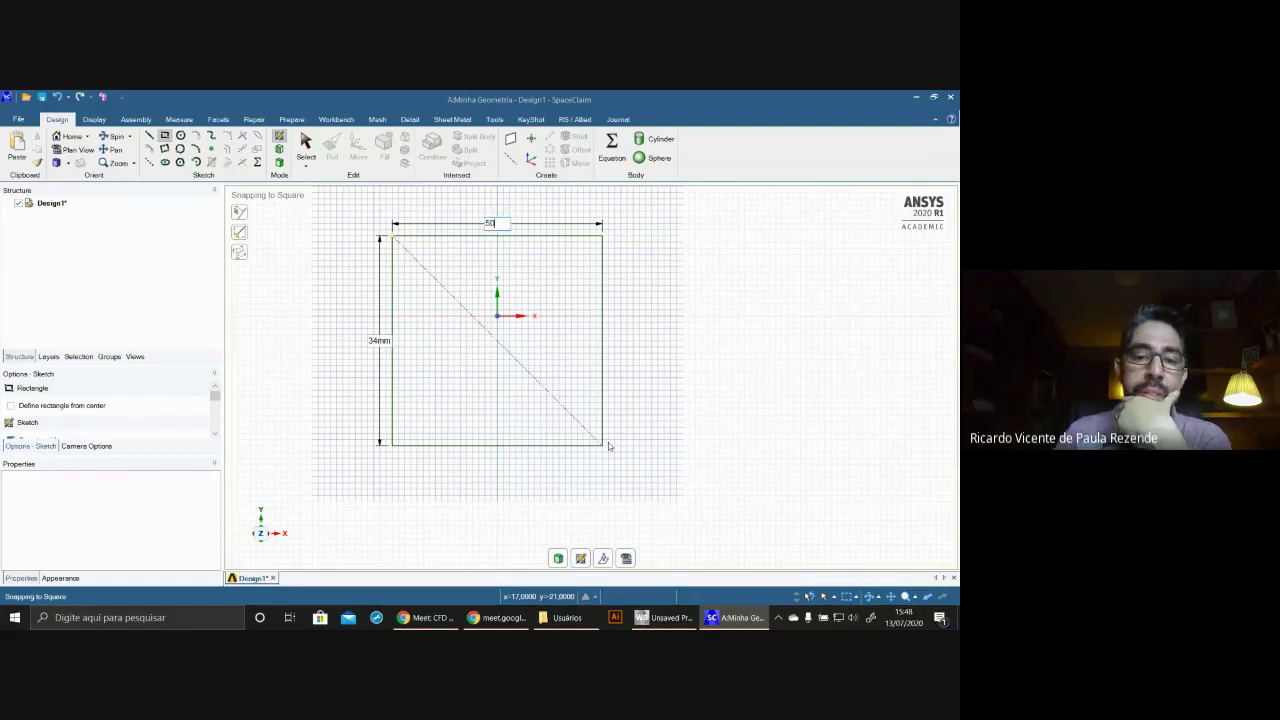
pyautogui.click(389, 347)
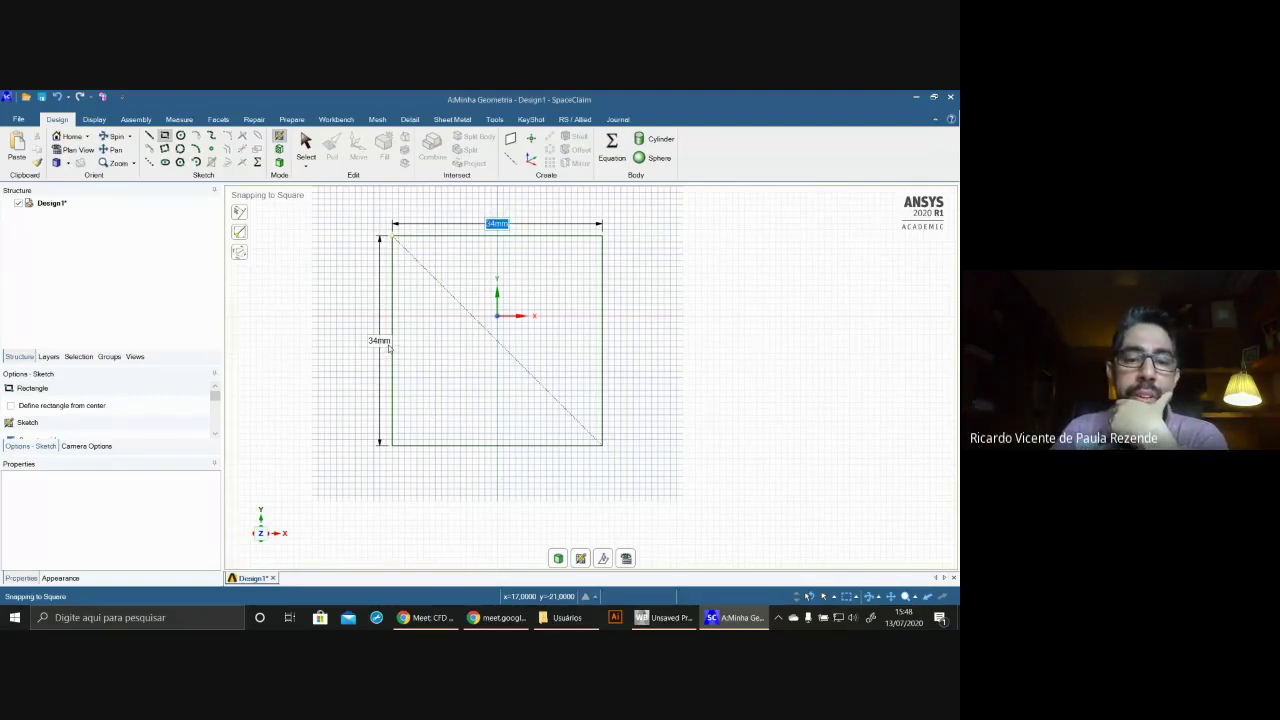
pyautogui.write('50')
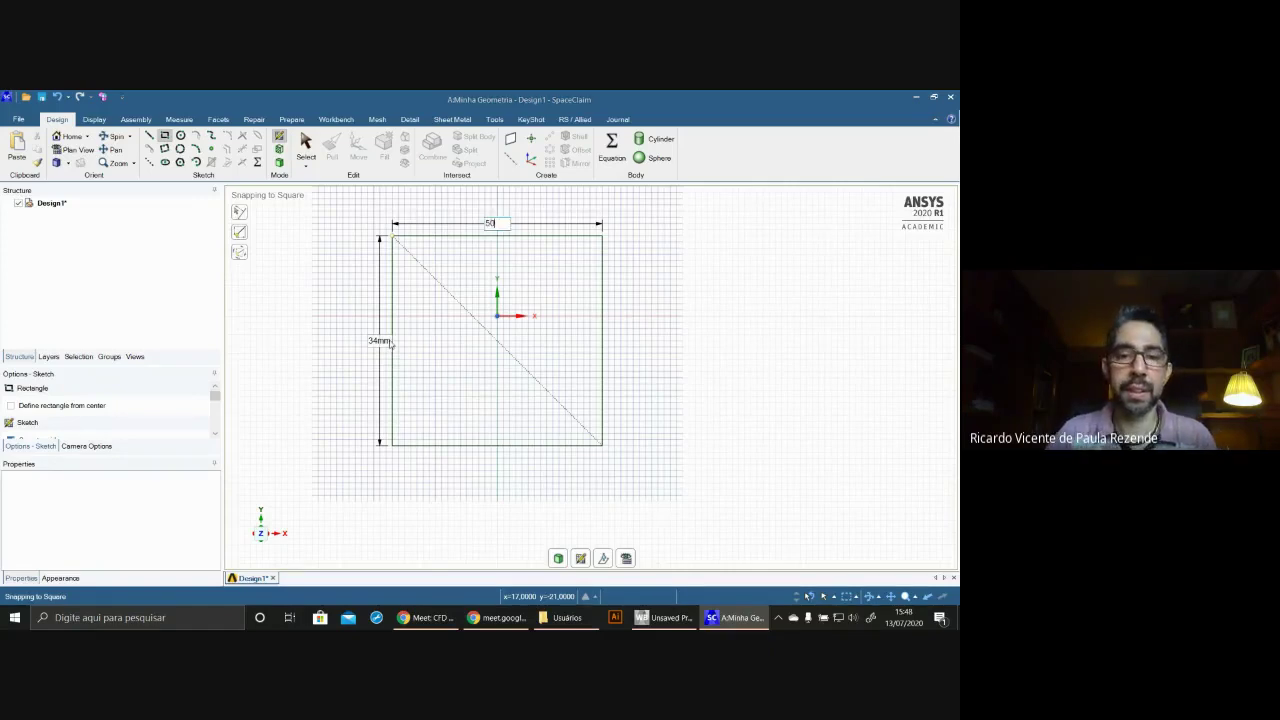
pyautogui.press('Tab')
pyautogui.write('5')
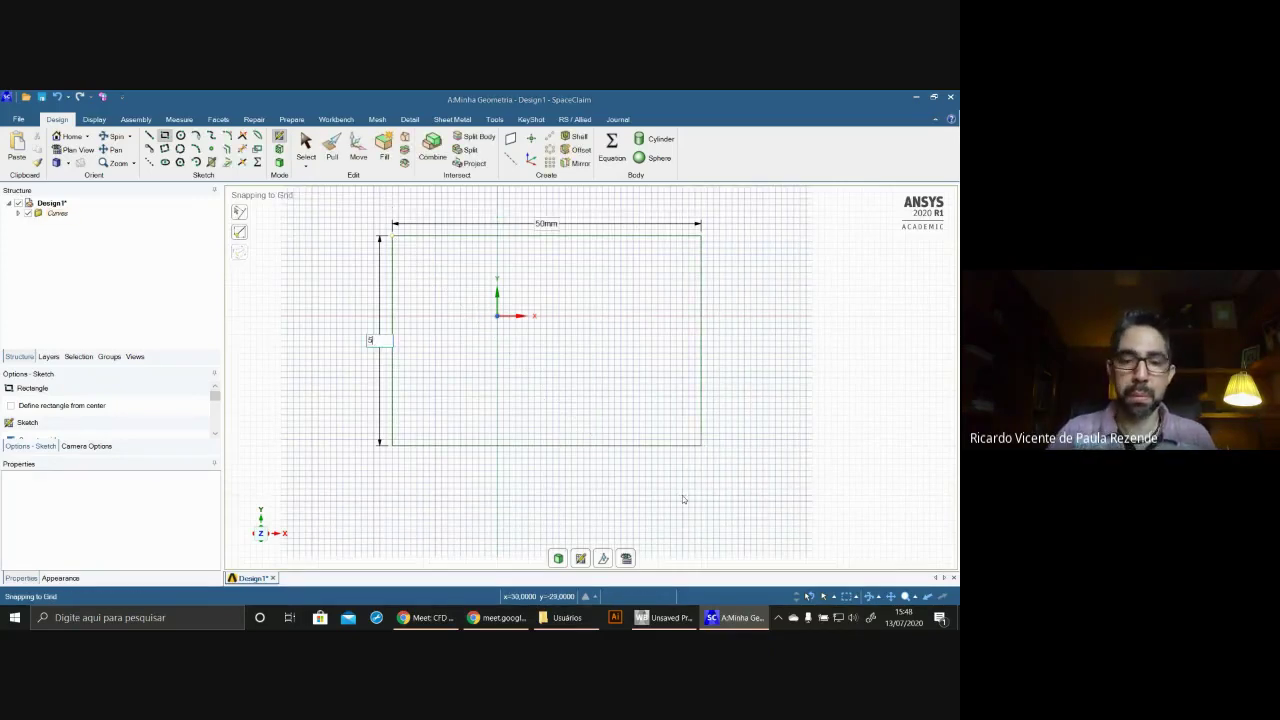
pyautogui.press('Return')
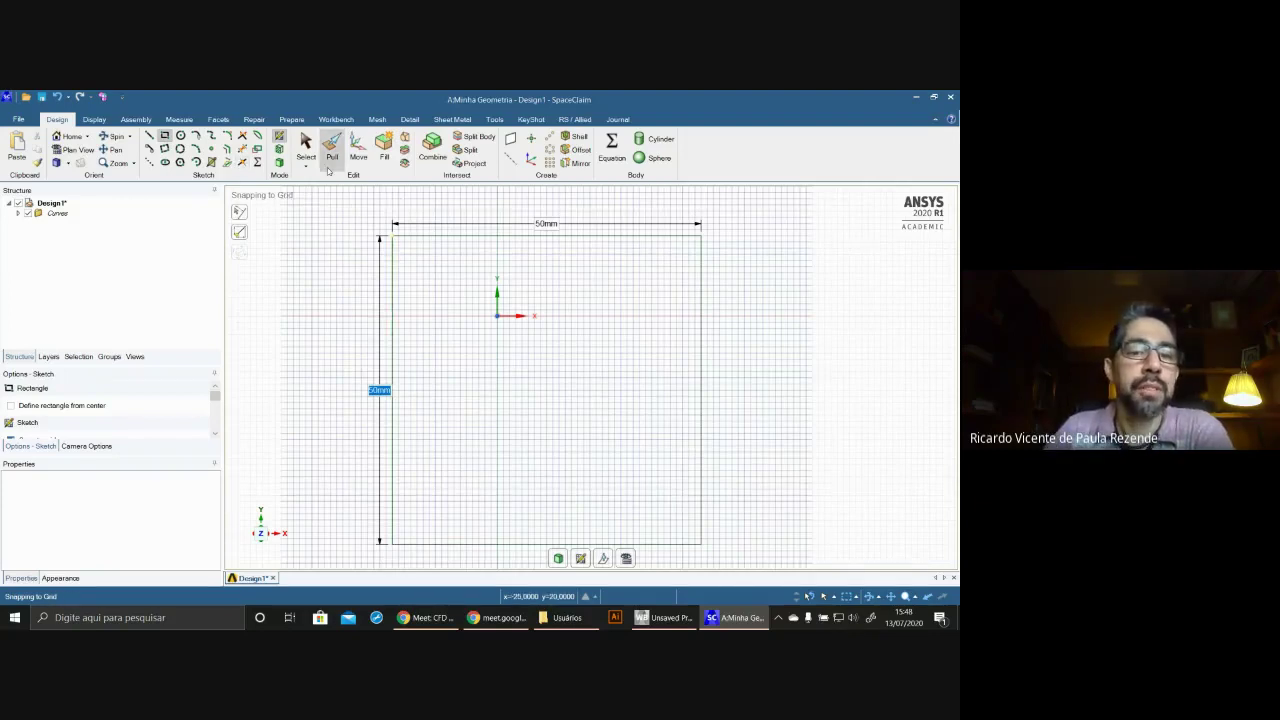
# - Select the whole rectangle with the Move tool and move it about 6 mm in the negative X direction
pyautogui.click(358, 150)
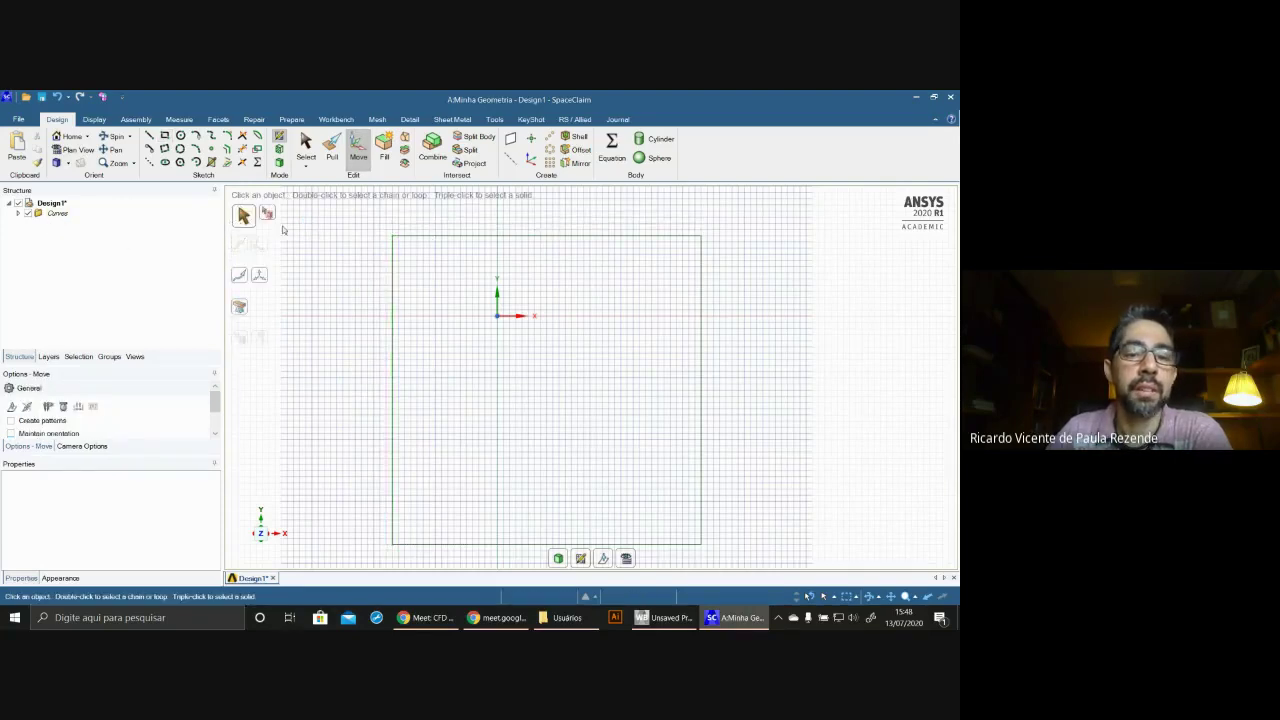
pyautogui.moveTo(346, 240)
pyautogui.mouseDown()
pyautogui.moveTo(652, 568)
pyautogui.moveTo(766, 557)
pyautogui.mouseUp()
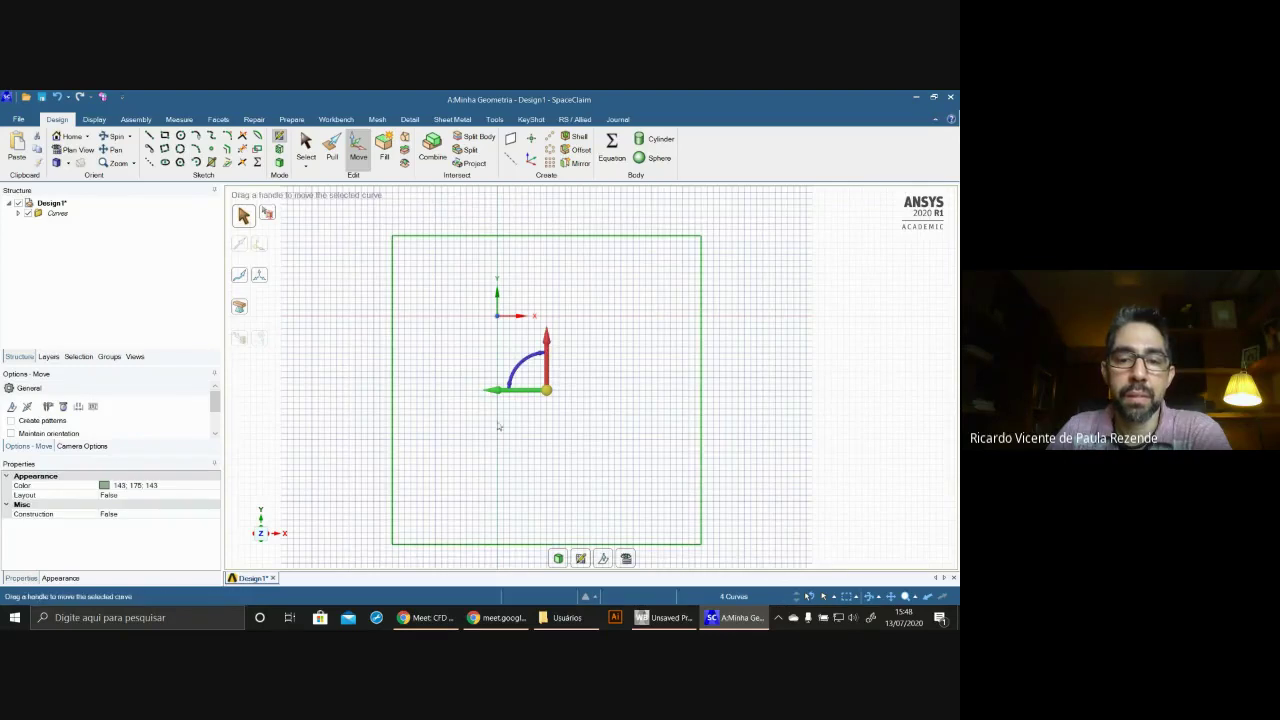
pyautogui.click(357, 219)
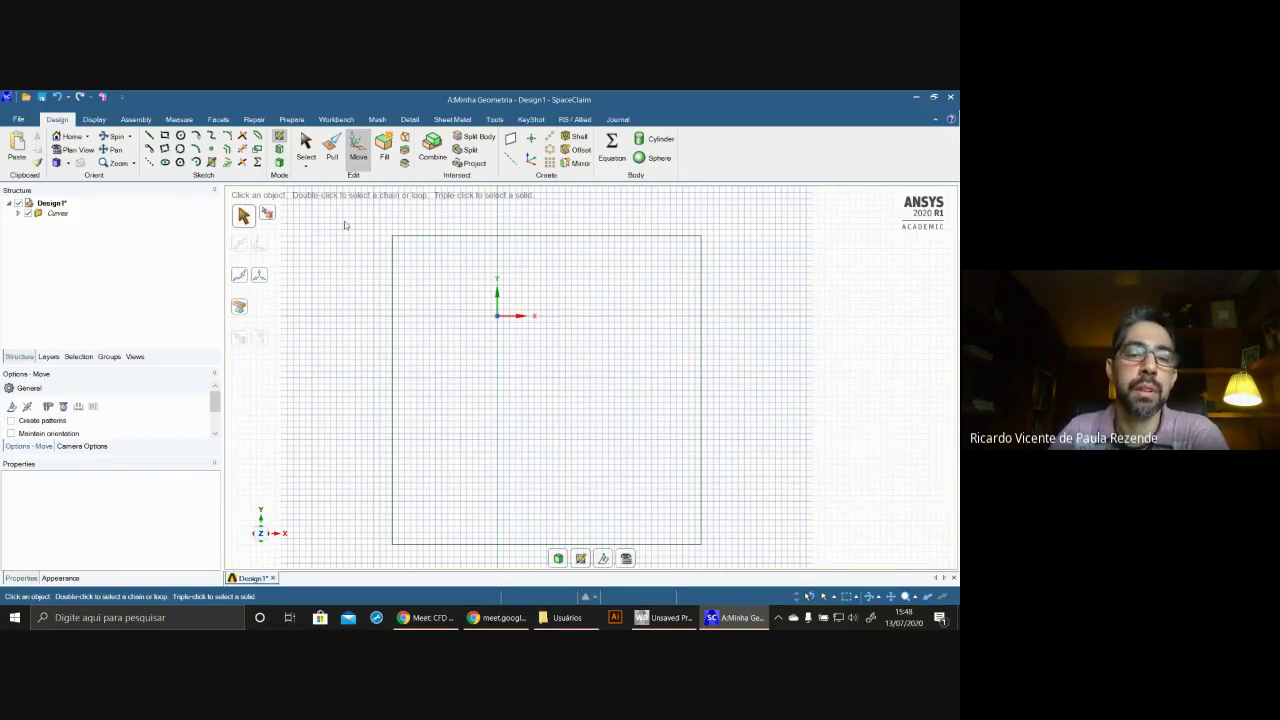
pyautogui.moveTo(349, 218); pyautogui.dragTo(747, 561)
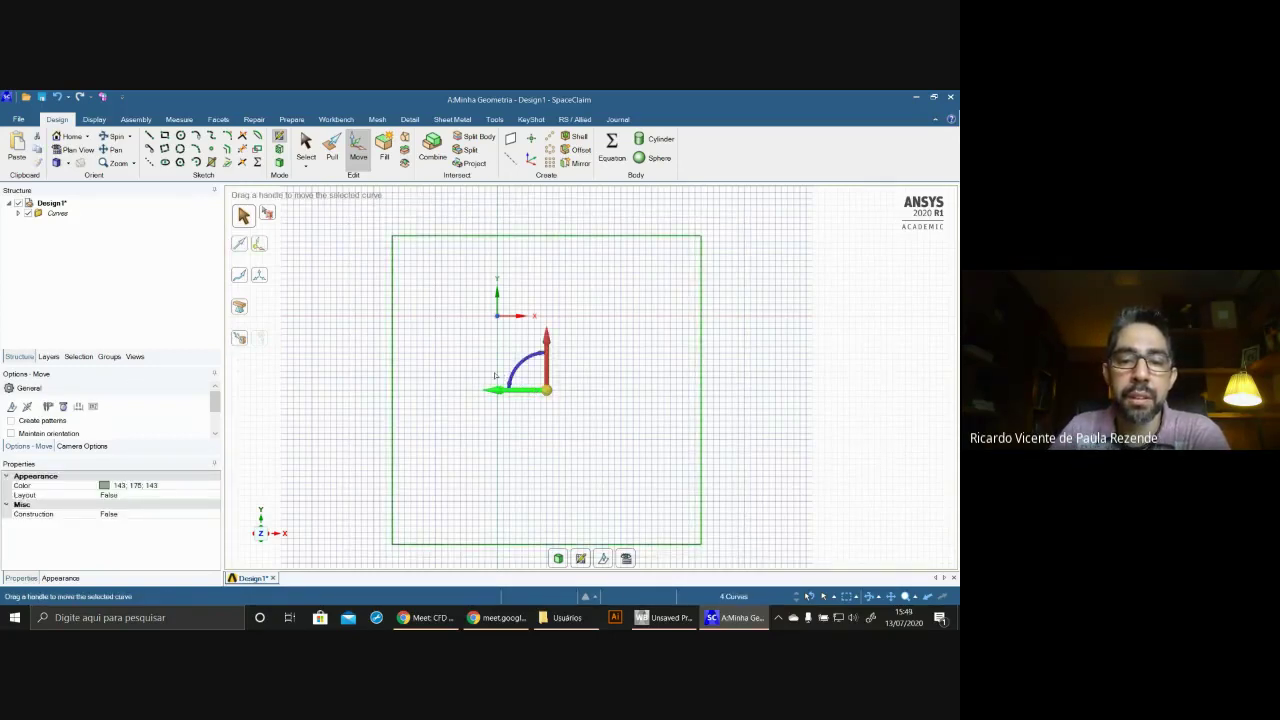
pyautogui.moveTo(501, 392); pyautogui.dragTo(469, 395)
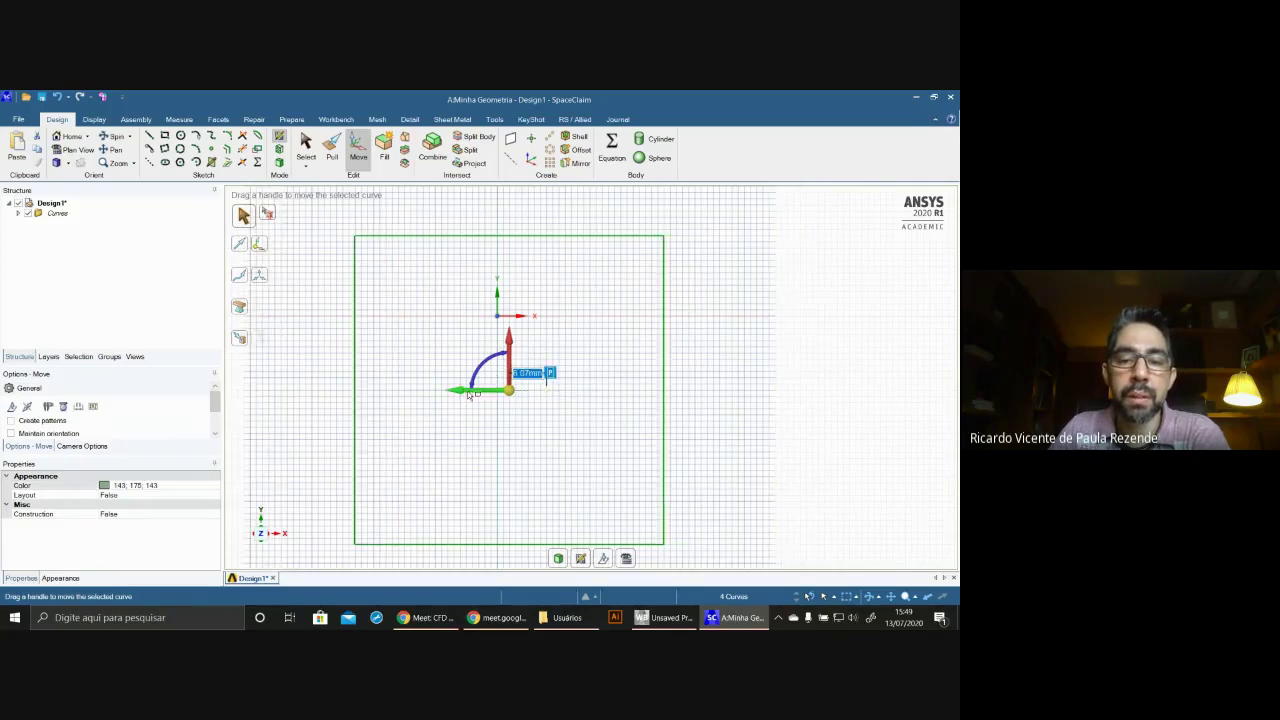
pyautogui.press('Escape')
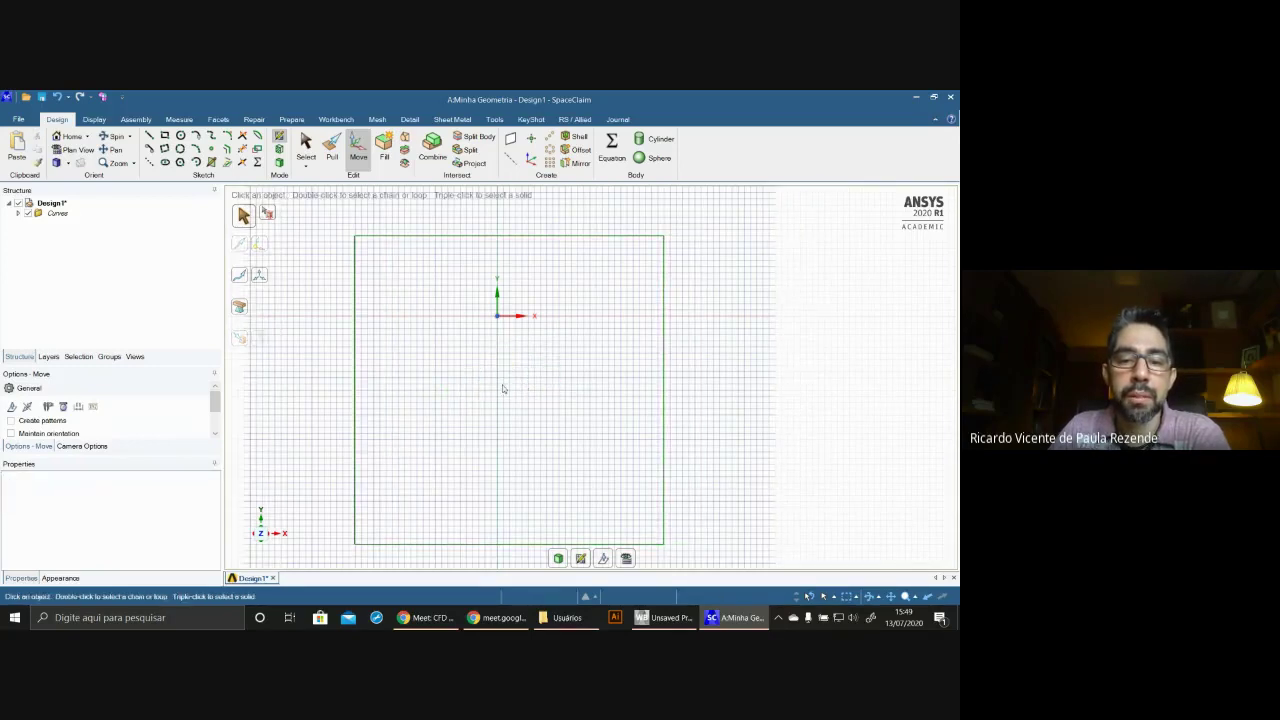
# - Reselect the whole rectangle and shift it freely in the sketch plane until its center lies on the Y axis slightly below the origin
pyautogui.moveTo(317, 203); pyautogui.dragTo(753, 559)
pyautogui.moveTo(491, 391); pyautogui.dragTo(535, 298)
pyautogui.moveTo(725, 397)
pyautogui.mouseDown(button='middle')
pyautogui.moveTo(554, 440)
pyautogui.moveTo(854, 371)
pyautogui.moveTo(755, 418)
pyautogui.mouseUp(button='middle')
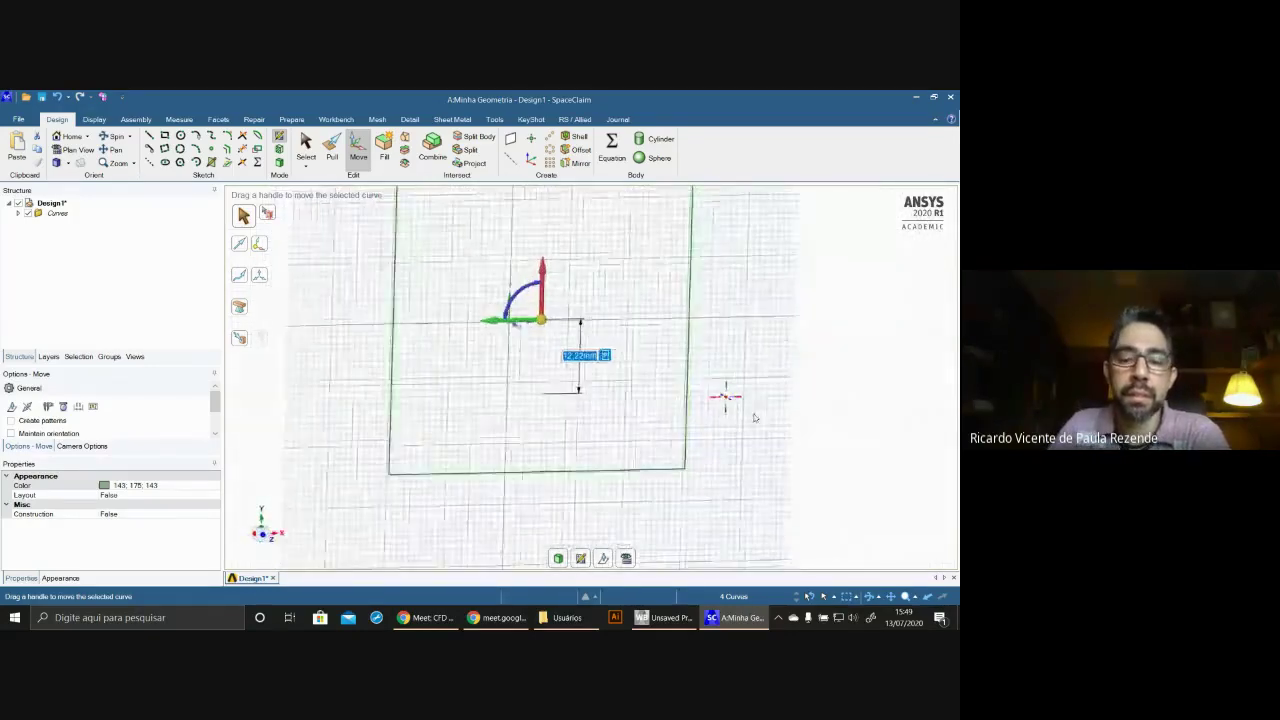
pyautogui.click(626, 558)
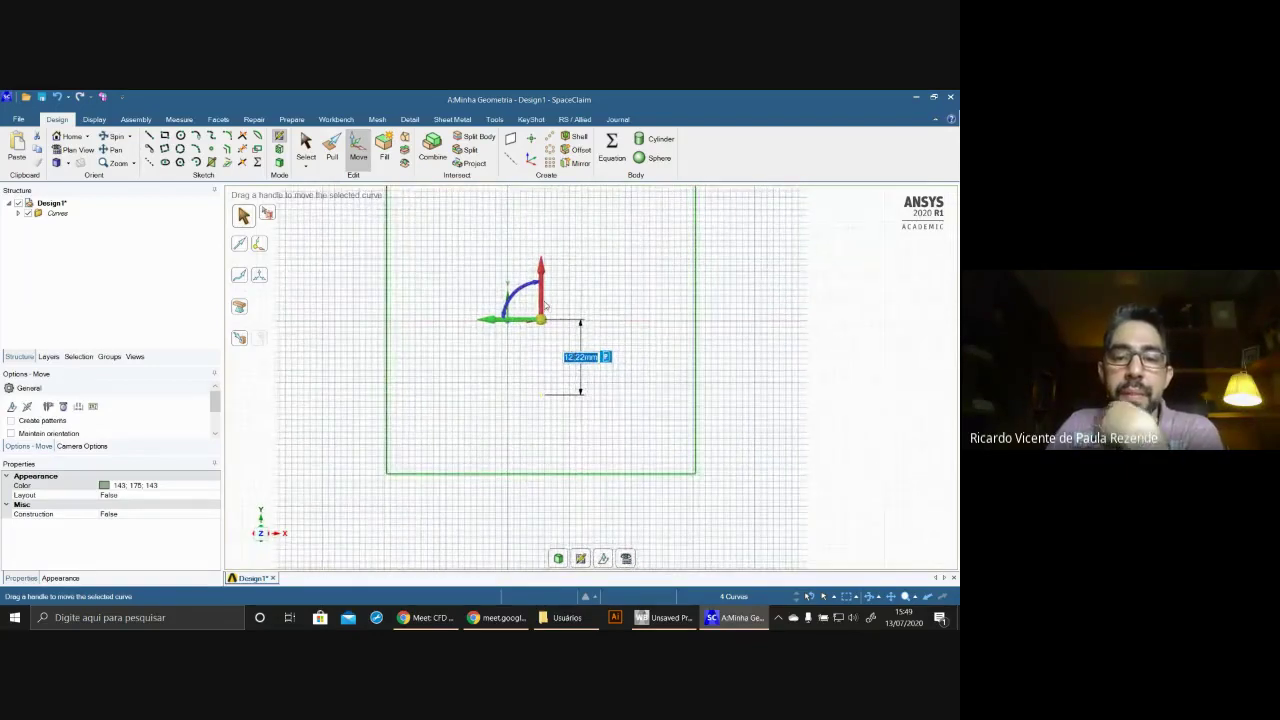
pyautogui.moveTo(529, 295)
pyautogui.mouseDown()
pyautogui.moveTo(531, 337)
pyautogui.moveTo(499, 342)
pyautogui.moveTo(580, 343)
pyautogui.moveTo(578, 369)
pyautogui.mouseUp()
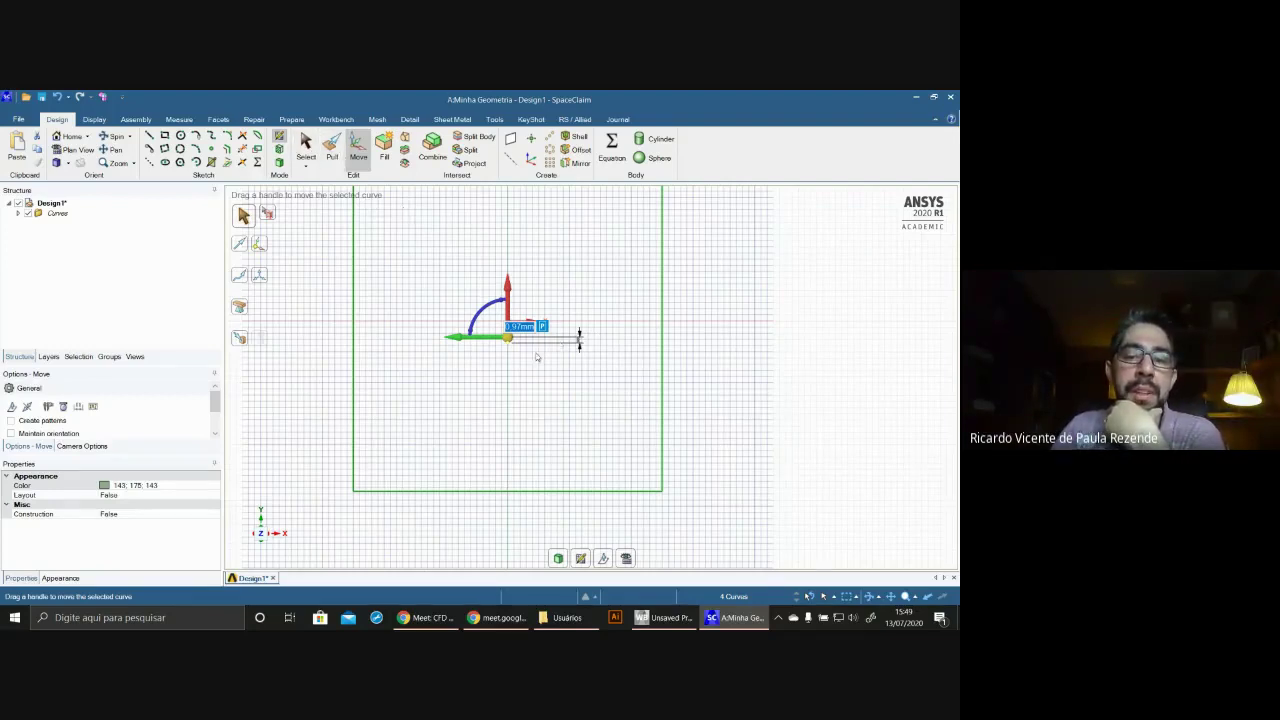
pyautogui.click(508, 312)
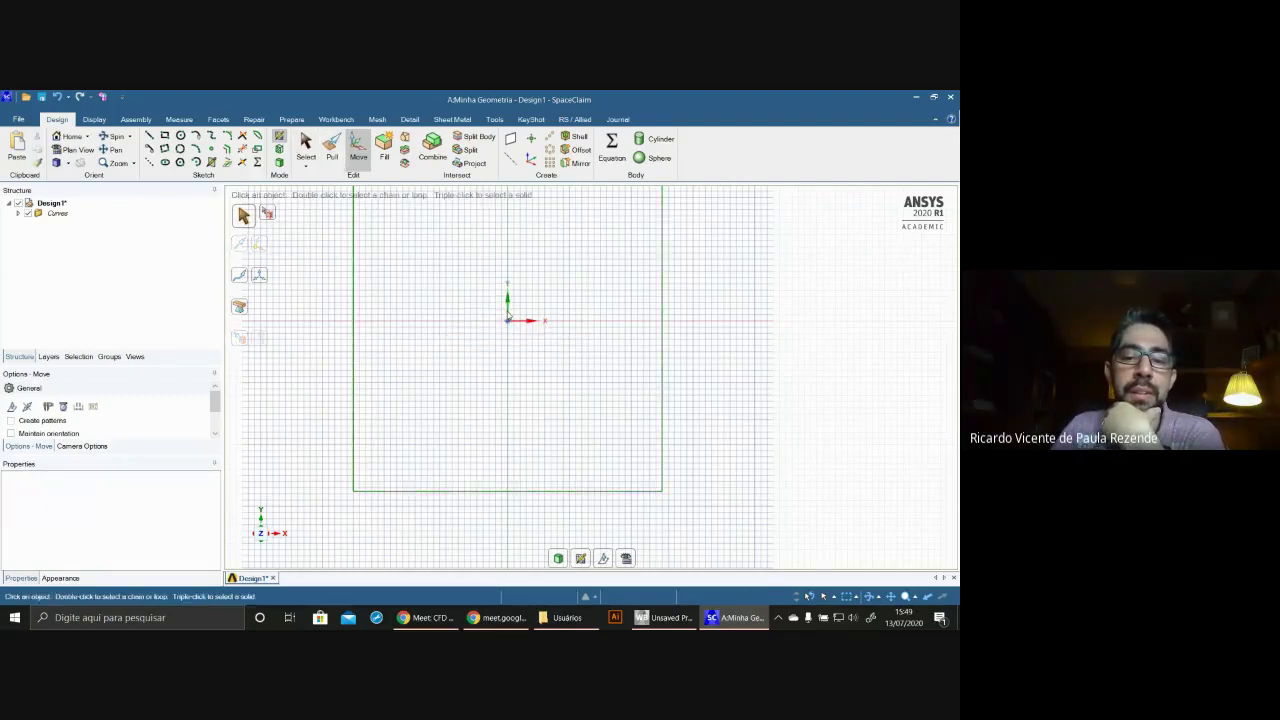
# - Draw a circle about 10.8 mm in diameter inside the rectangle, centered at about x = 10, y = 10
pyautogui.scroll(-2, 703, 386)
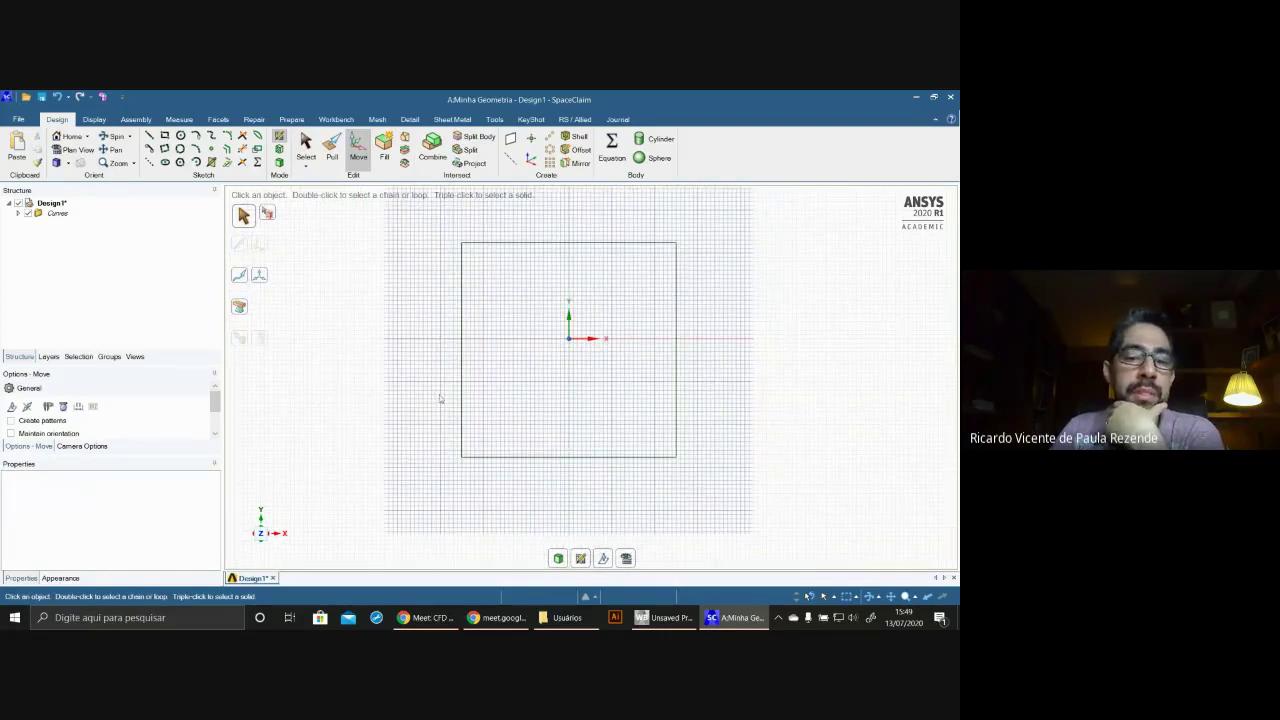
pyautogui.moveTo(537, 417)
pyautogui.mouseDown(button='middle')
pyautogui.moveTo(530, 395)
pyautogui.moveTo(552, 374)
pyautogui.mouseUp(button='middle')
pyautogui.click(180, 135)
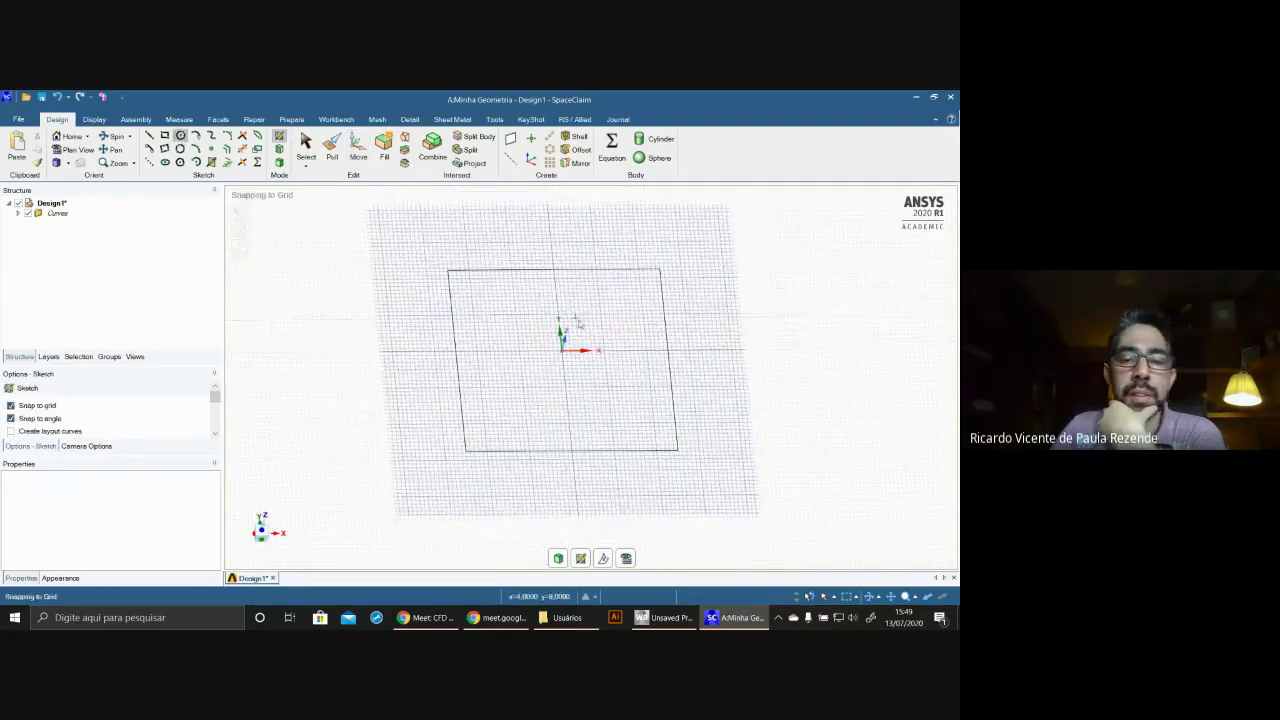
pyautogui.click(600, 314)
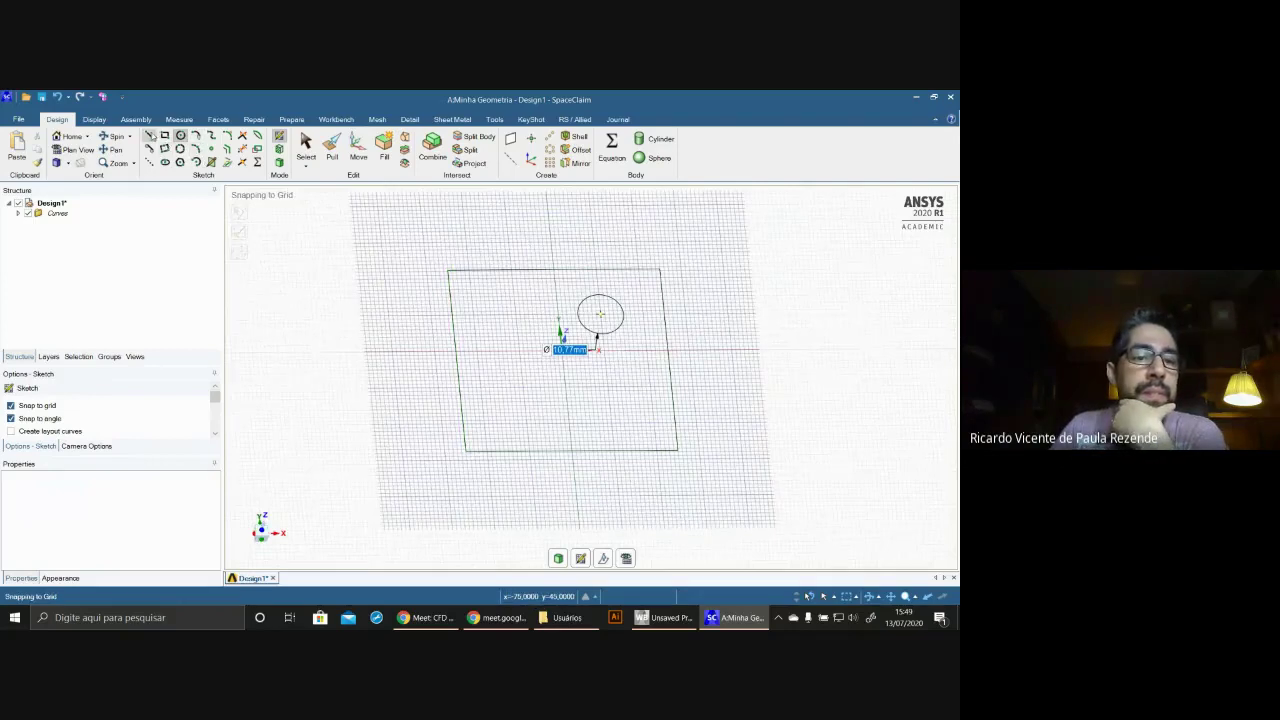
# - Draw a diagonal line about 23.8 mm long across the rectangle's lower-left corner, from its left edge to its bottom edge
pyautogui.click(149, 135)
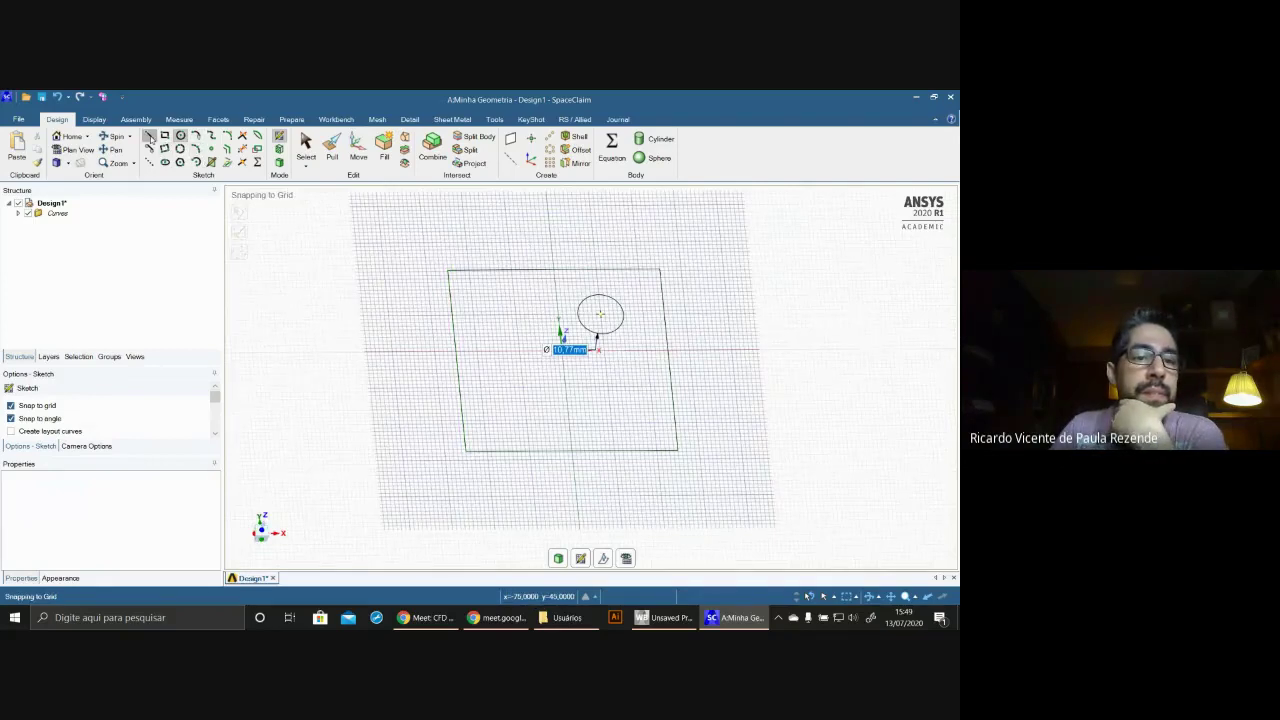
pyautogui.click(460, 395)
pyautogui.click(535, 452)
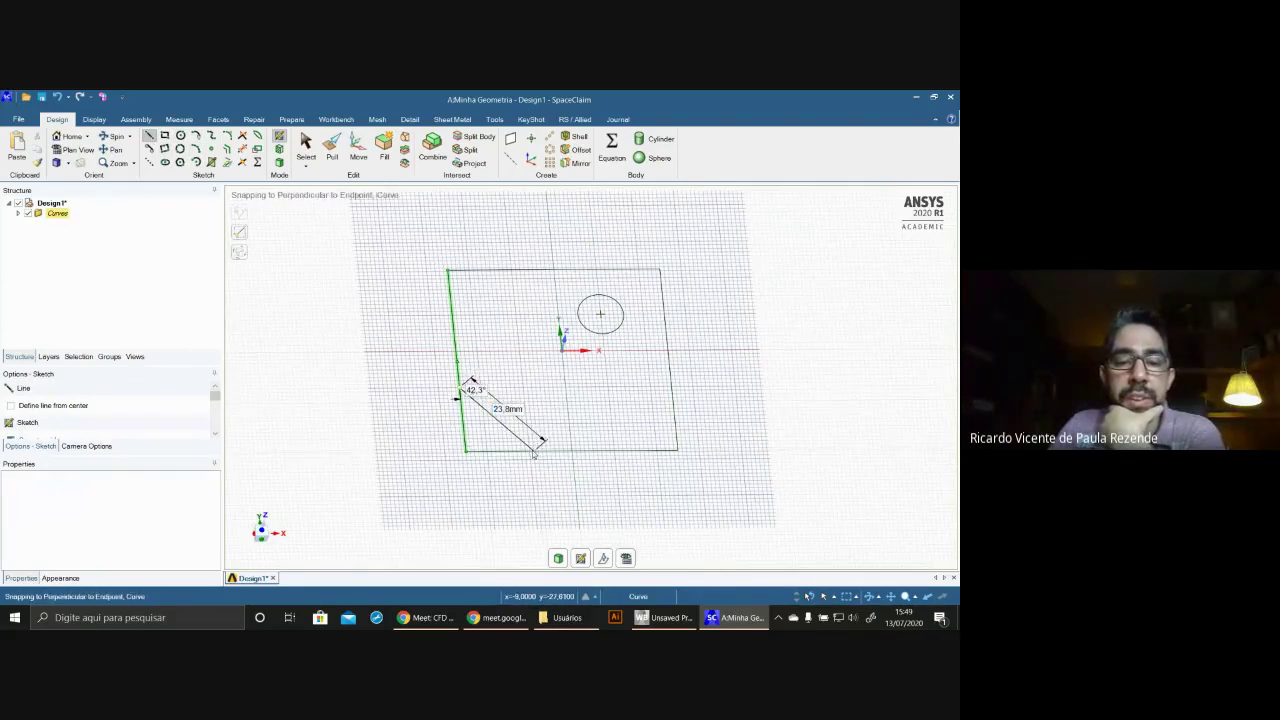
pyautogui.moveTo(715, 436)
pyautogui.mouseDown(button='middle')
pyautogui.moveTo(706, 366)
pyautogui.moveTo(711, 476)
pyautogui.mouseUp(button='middle')
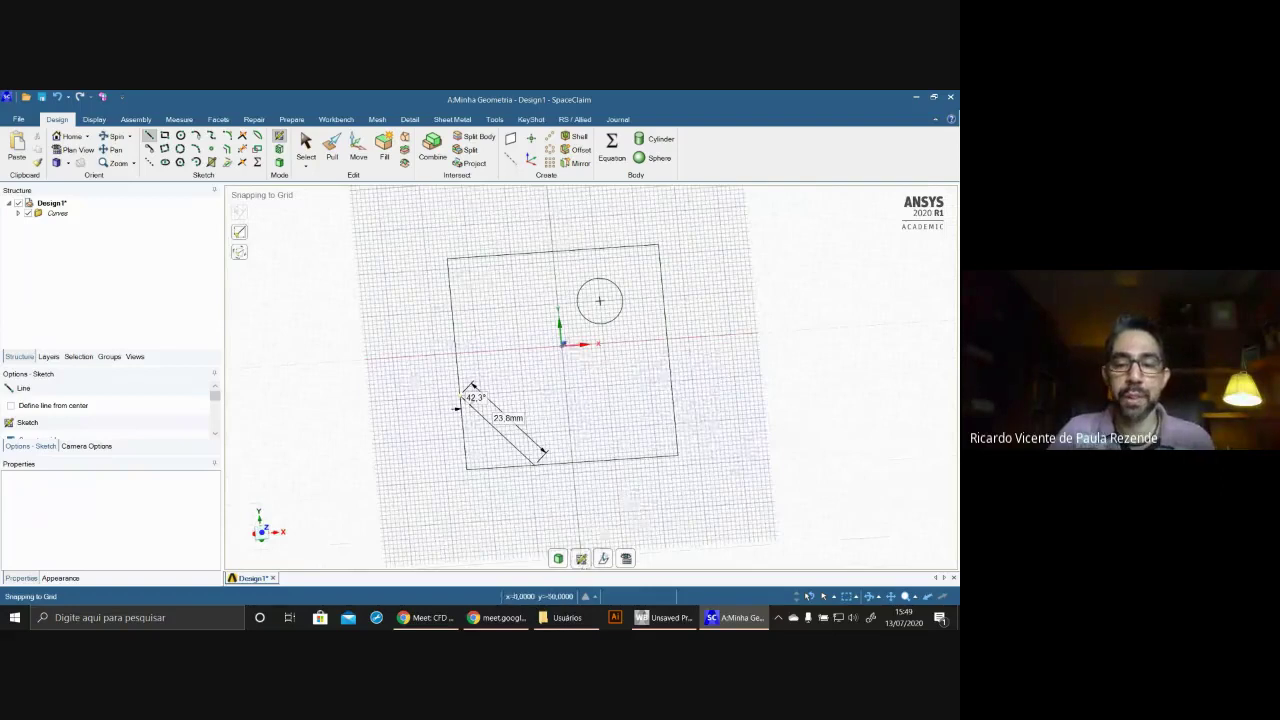
# - Try converting the sketch into a surface in 3D mode, highlight its separate regions and the whole body, and undo the conversion
pyautogui.click(627, 559)
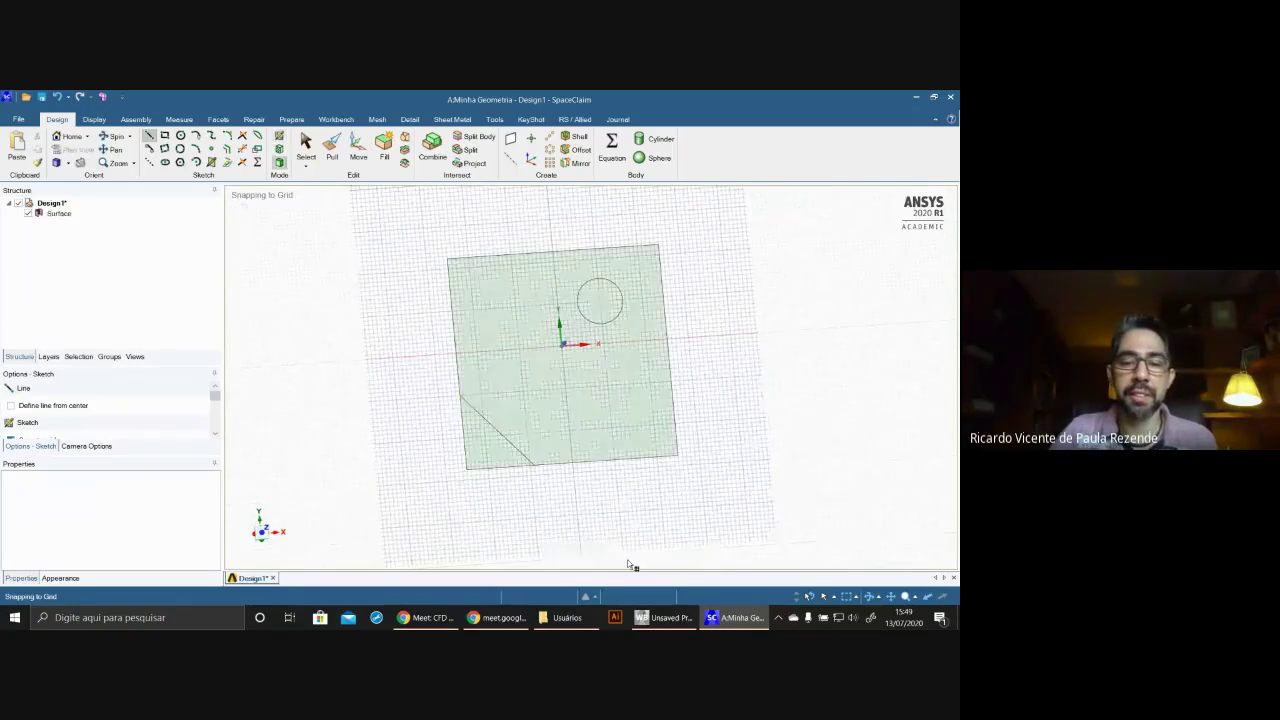
pyautogui.moveTo(714, 474)
pyautogui.mouseDown(button='middle')
pyautogui.moveTo(683, 337)
pyautogui.moveTo(703, 463)
pyautogui.moveTo(612, 342)
pyautogui.mouseUp(button='middle')
pyautogui.click(612, 342)
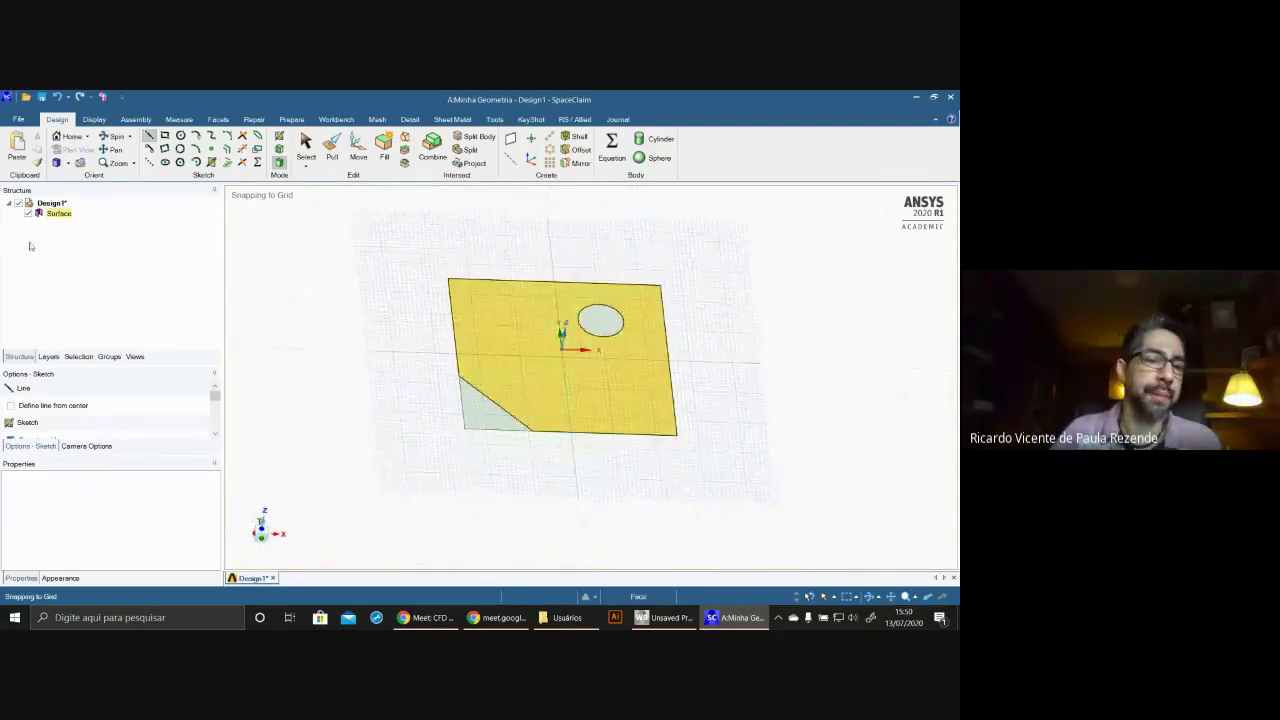
pyautogui.click(57, 218)
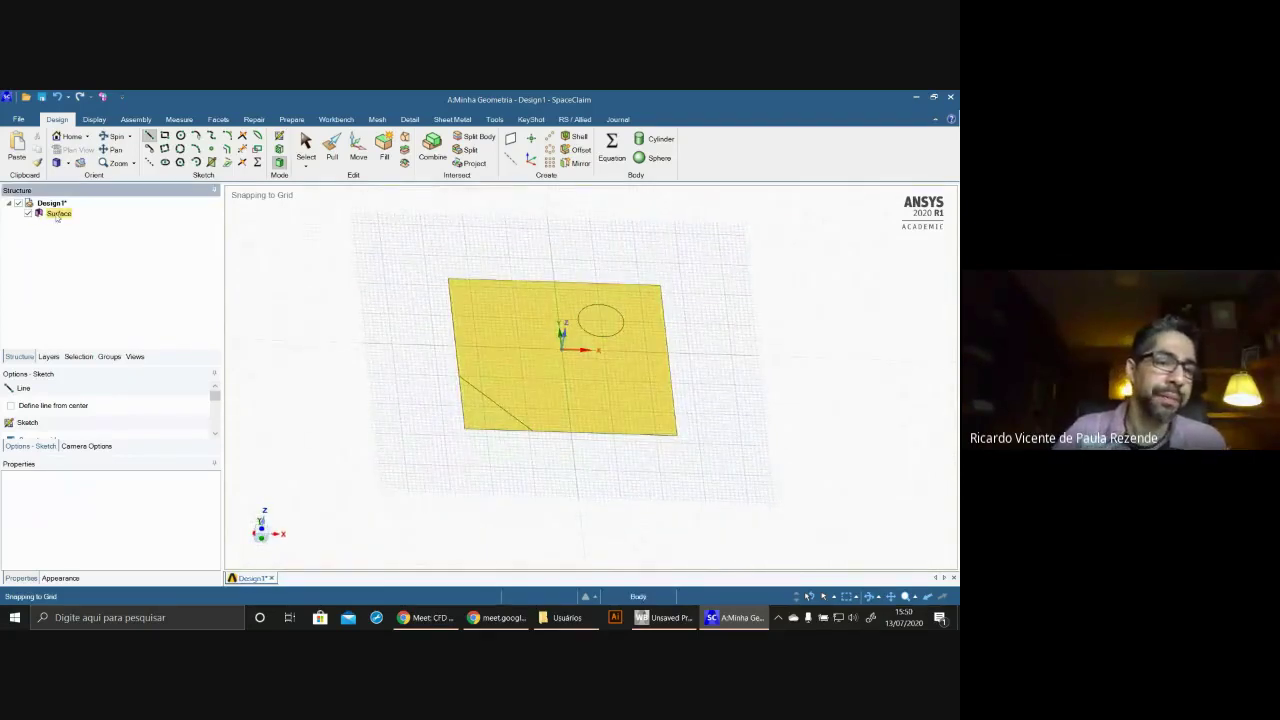
pyautogui.hotkey('ctrl', 'z')
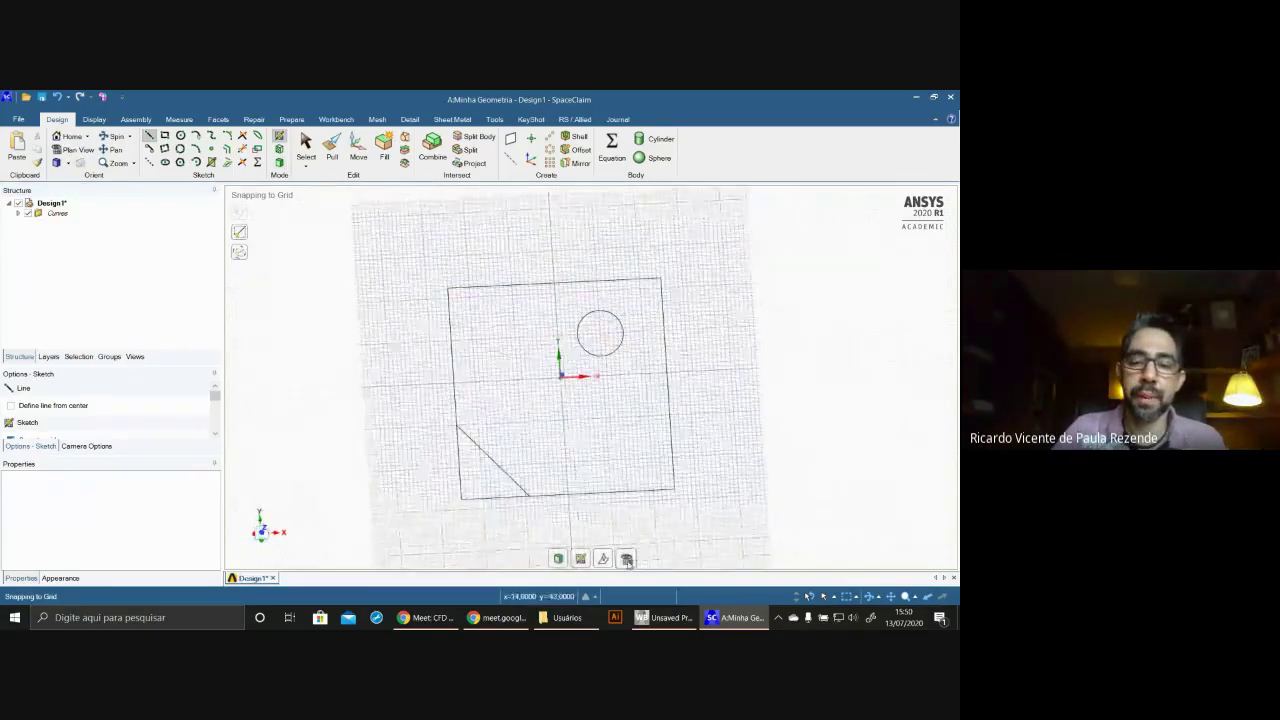
# - Expand the sketch's Curves group in plan view and select two of its lines and the whole group in turn to identify them
pyautogui.scroll(4, 673, 411)
pyautogui.scroll(-3, 672, 411)
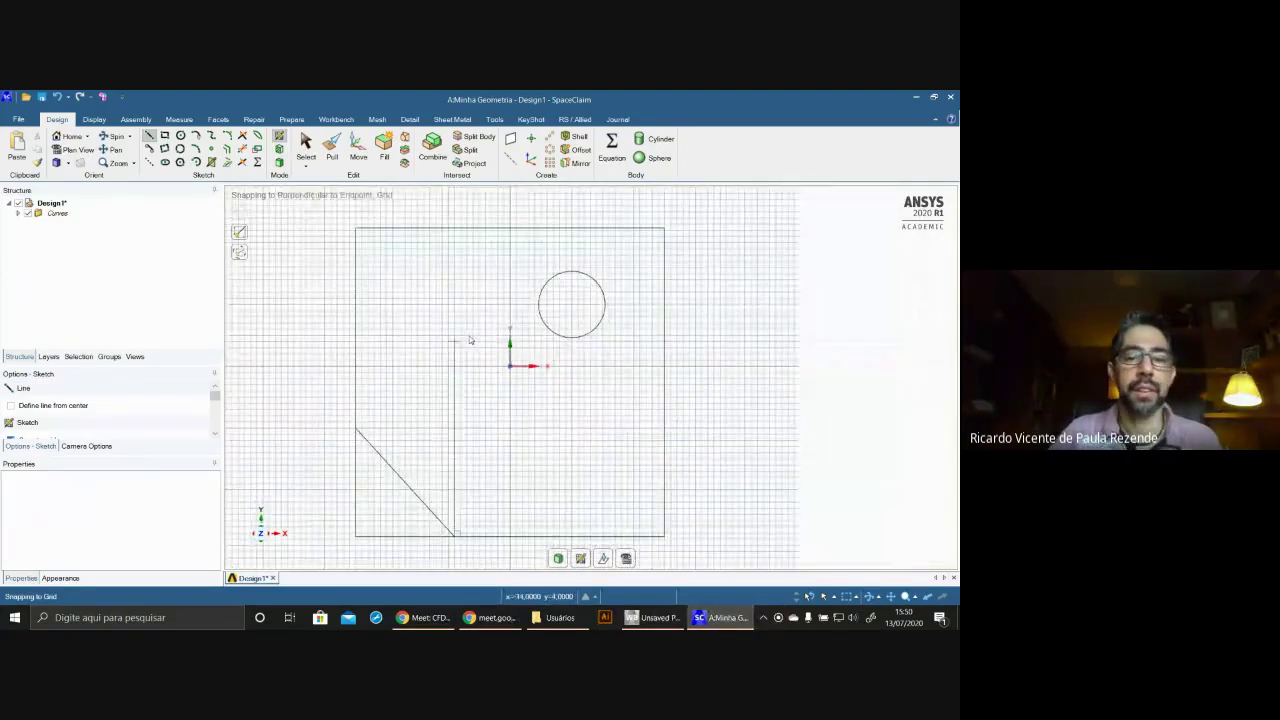
pyautogui.click(17, 213)
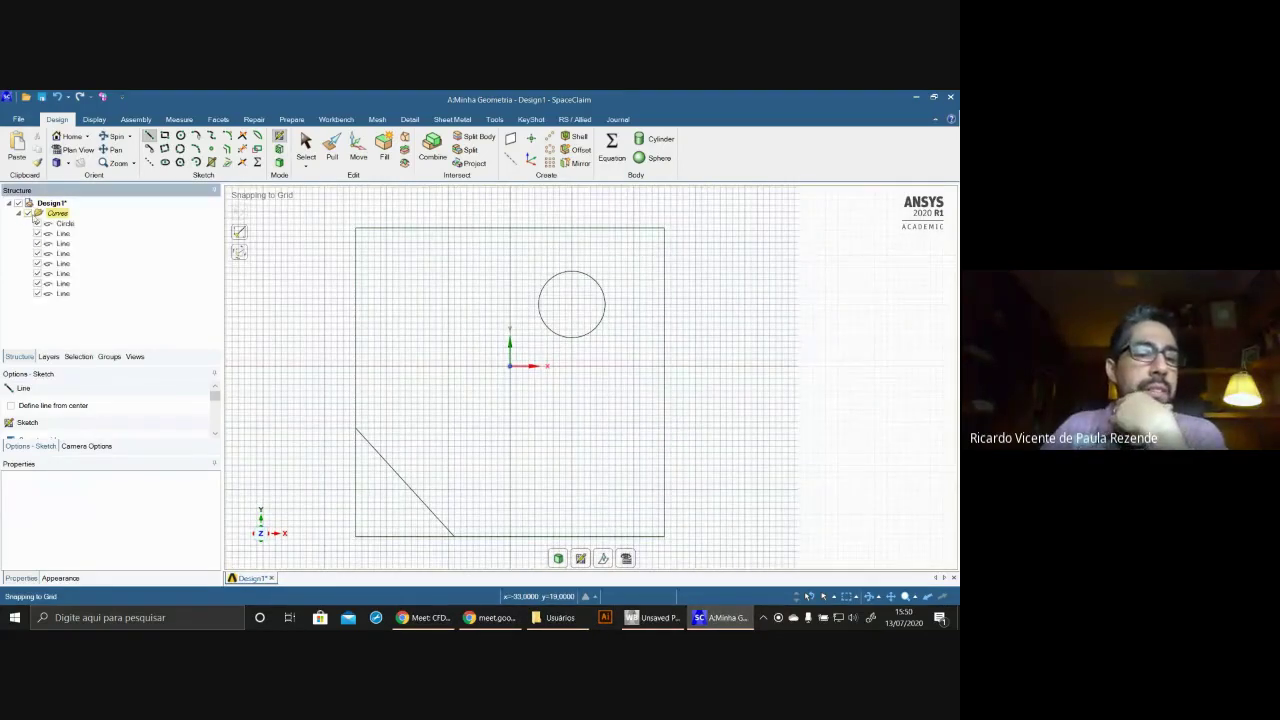
pyautogui.click(62, 243)
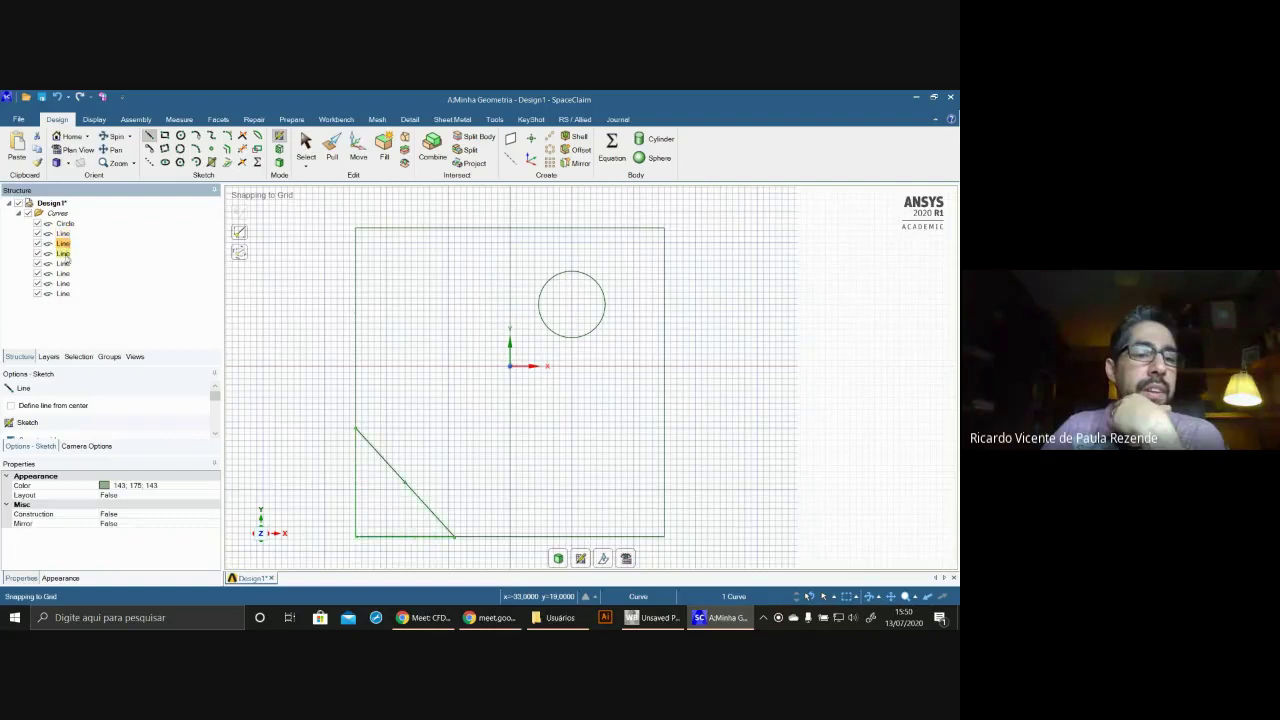
pyautogui.click(62, 273)
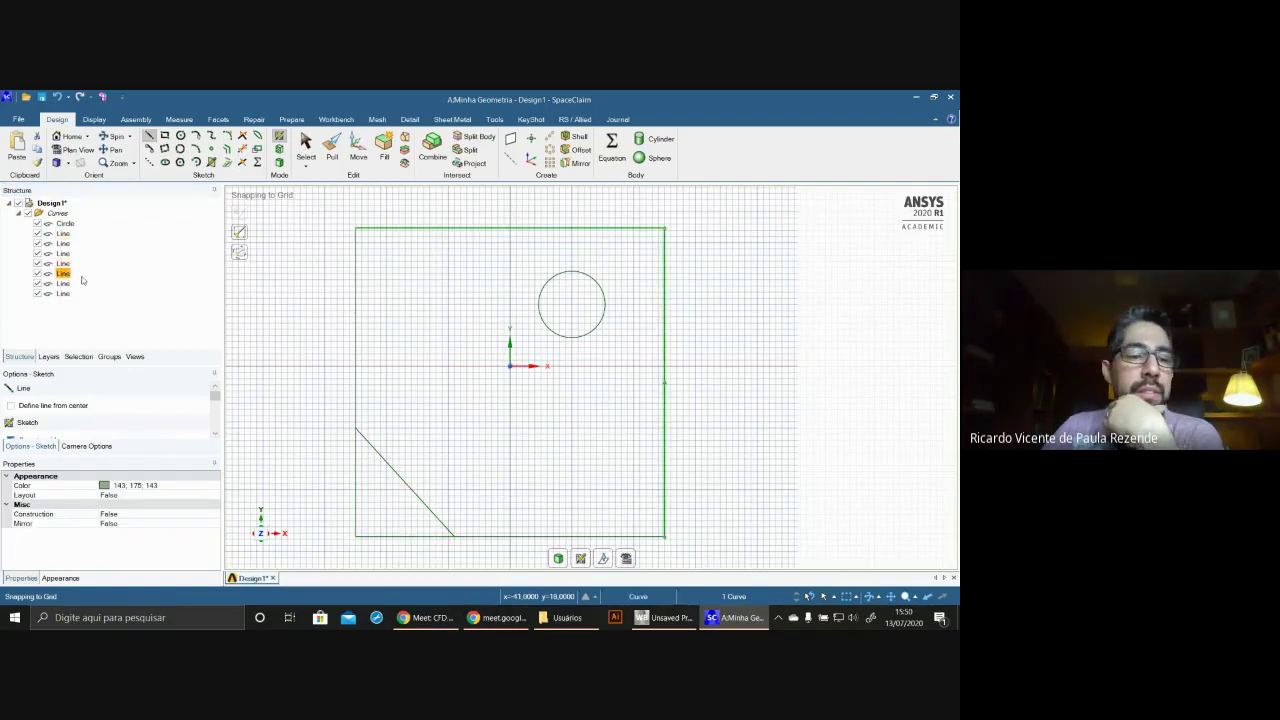
pyautogui.click(57, 213)
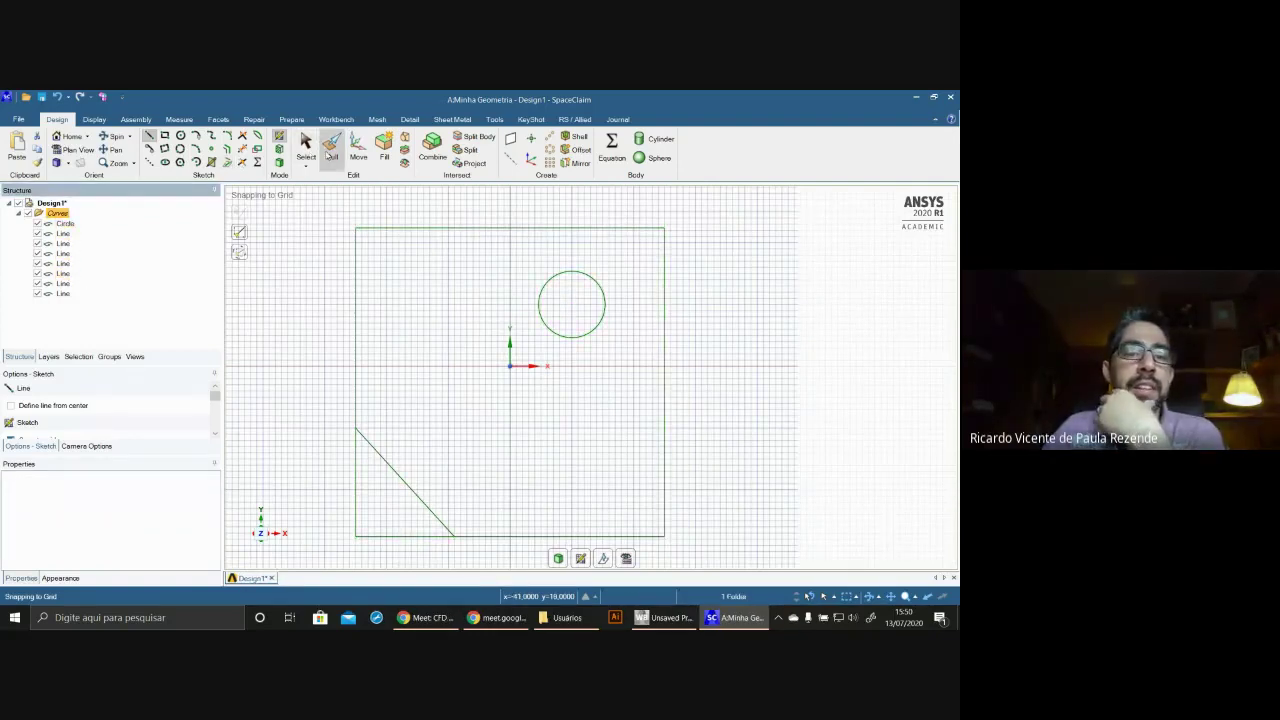
# - Activate the Pull tool to convert the closed sketch into a surface with separate regions
pyautogui.scroll(-1, 336, 160)
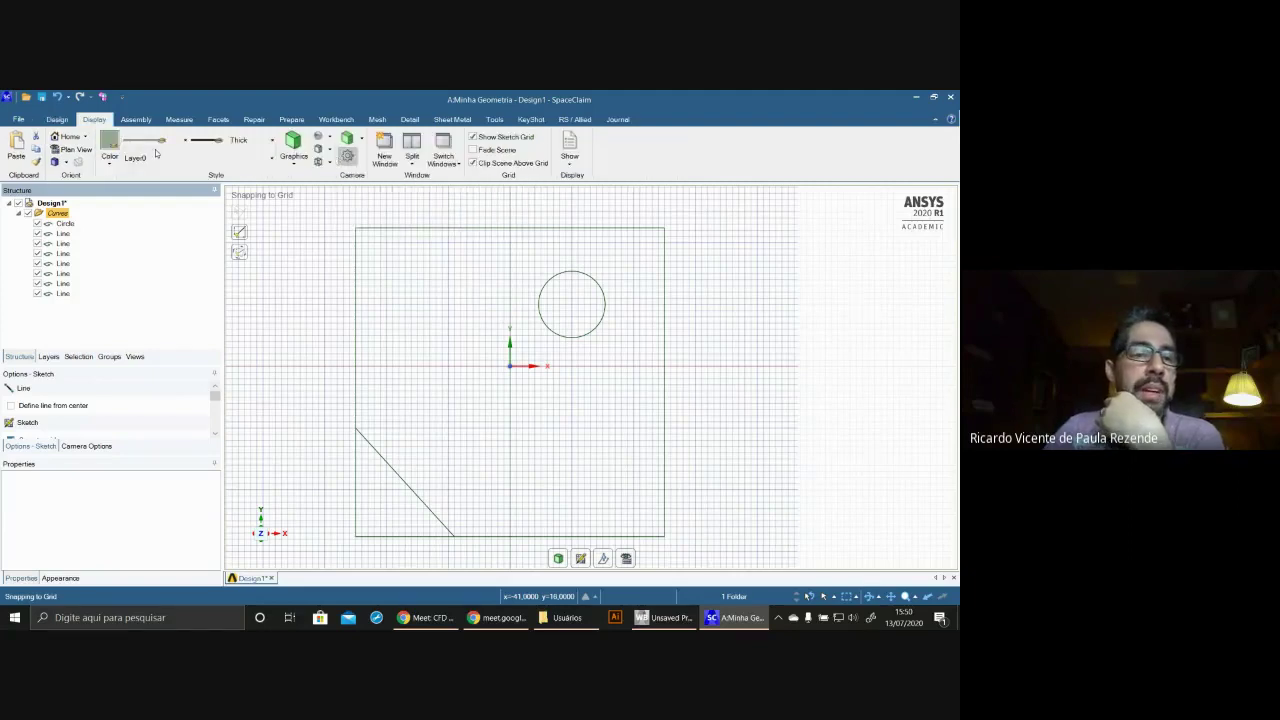
pyautogui.scroll(1, 160, 152)
pyautogui.click(324, 152)
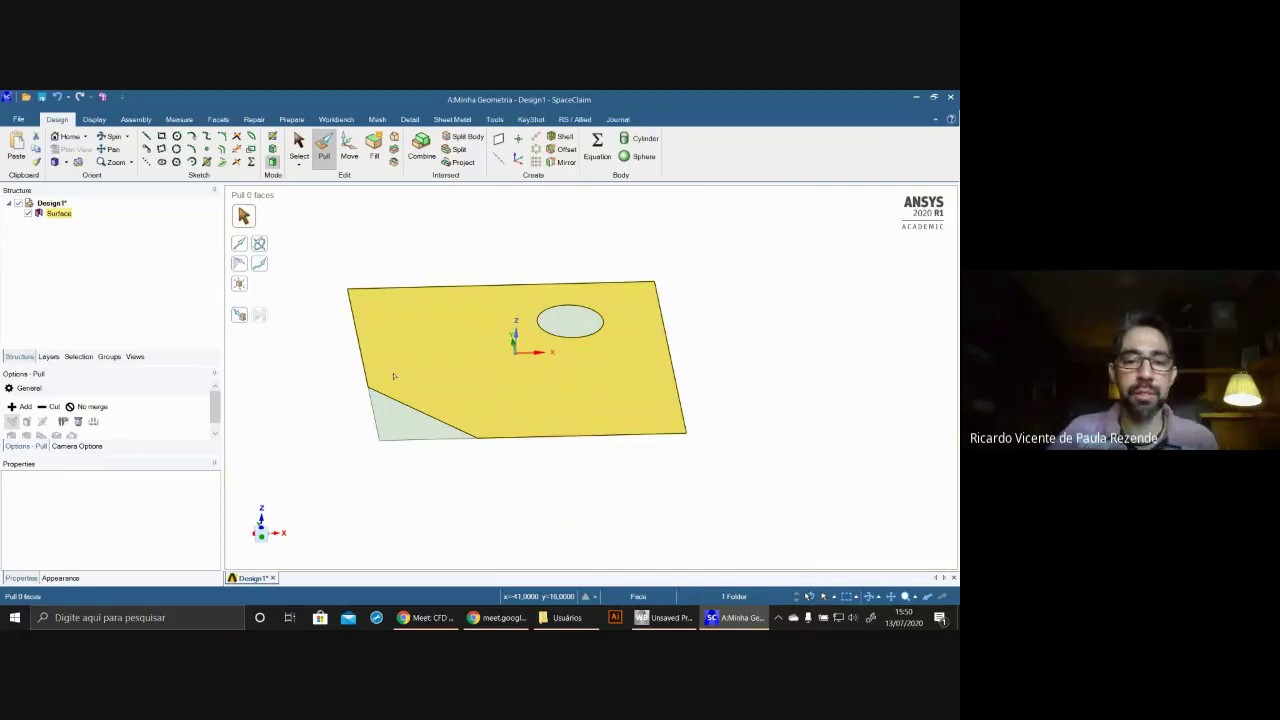
pyautogui.click(319, 166)
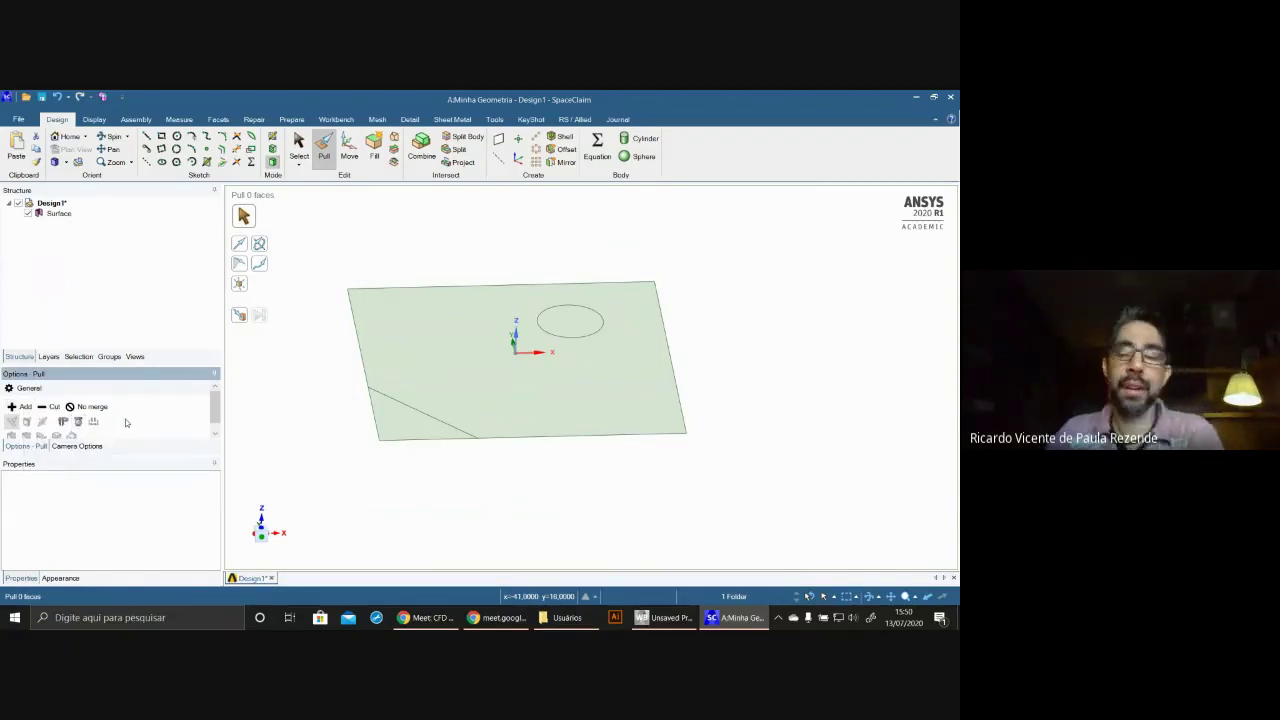
pyautogui.click(449, 372)
pyautogui.click(366, 265)
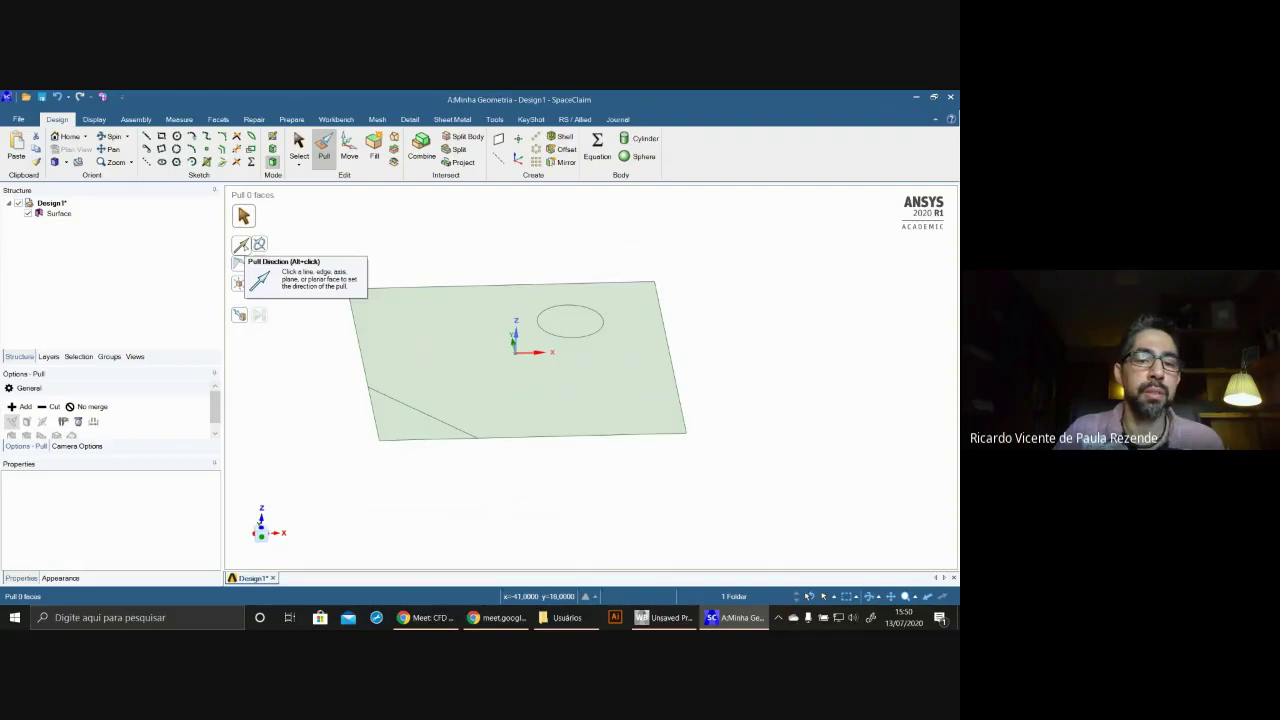
pyautogui.click(434, 351)
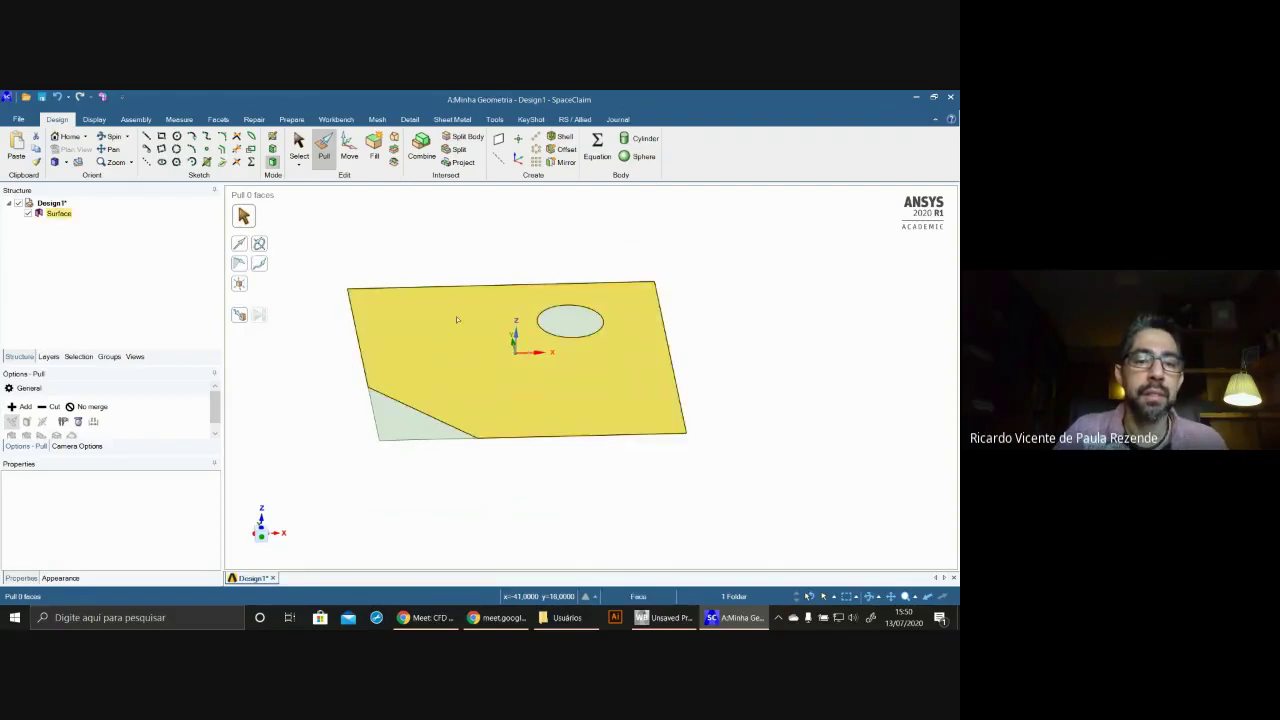
# - Pull the main region, excluding the circle and the triangular corner, 20 mm upward along Z into a solid
pyautogui.click(462, 340)
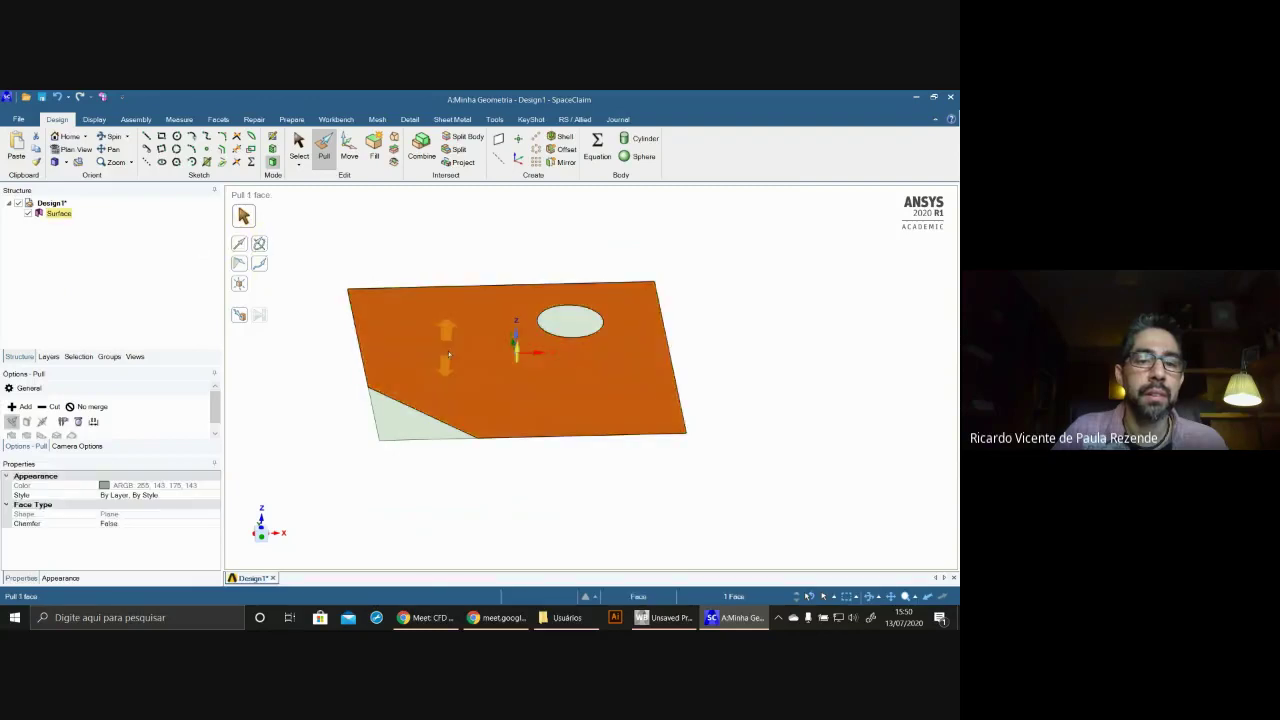
pyautogui.moveTo(462, 340); pyautogui.dragTo(474, 332, button='middle')
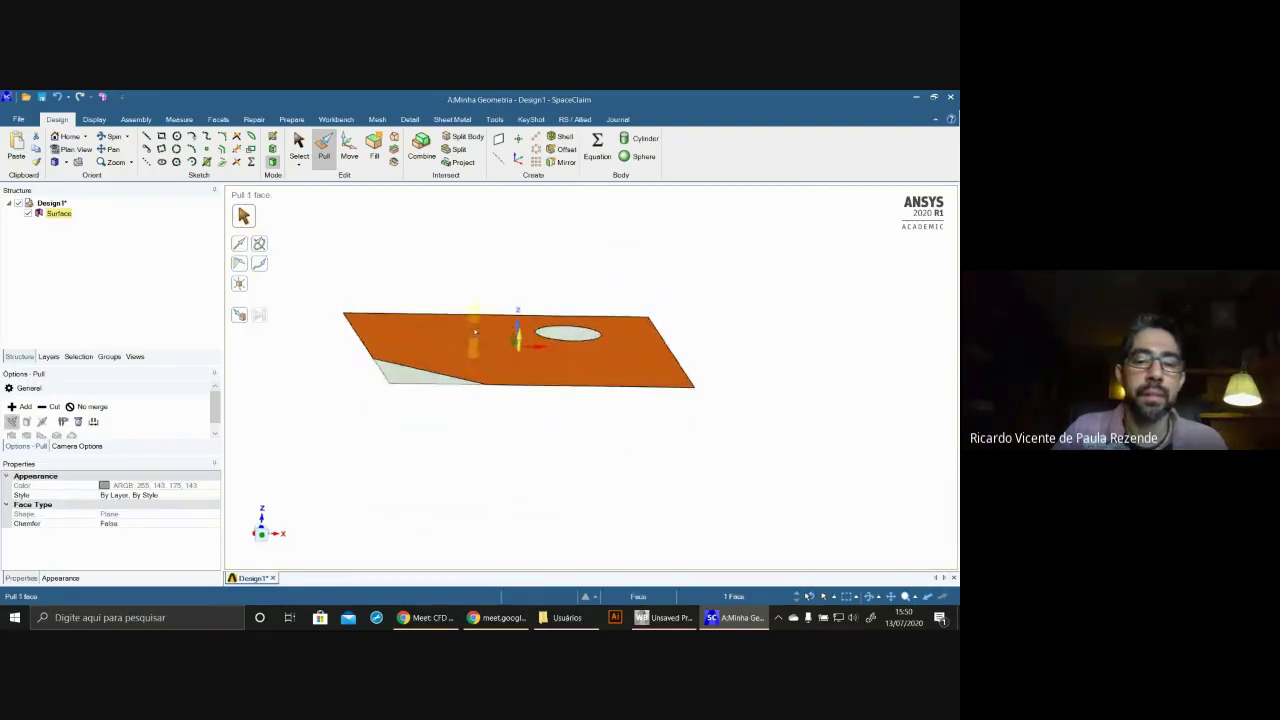
pyautogui.moveTo(477, 297); pyautogui.dragTo(478, 253)
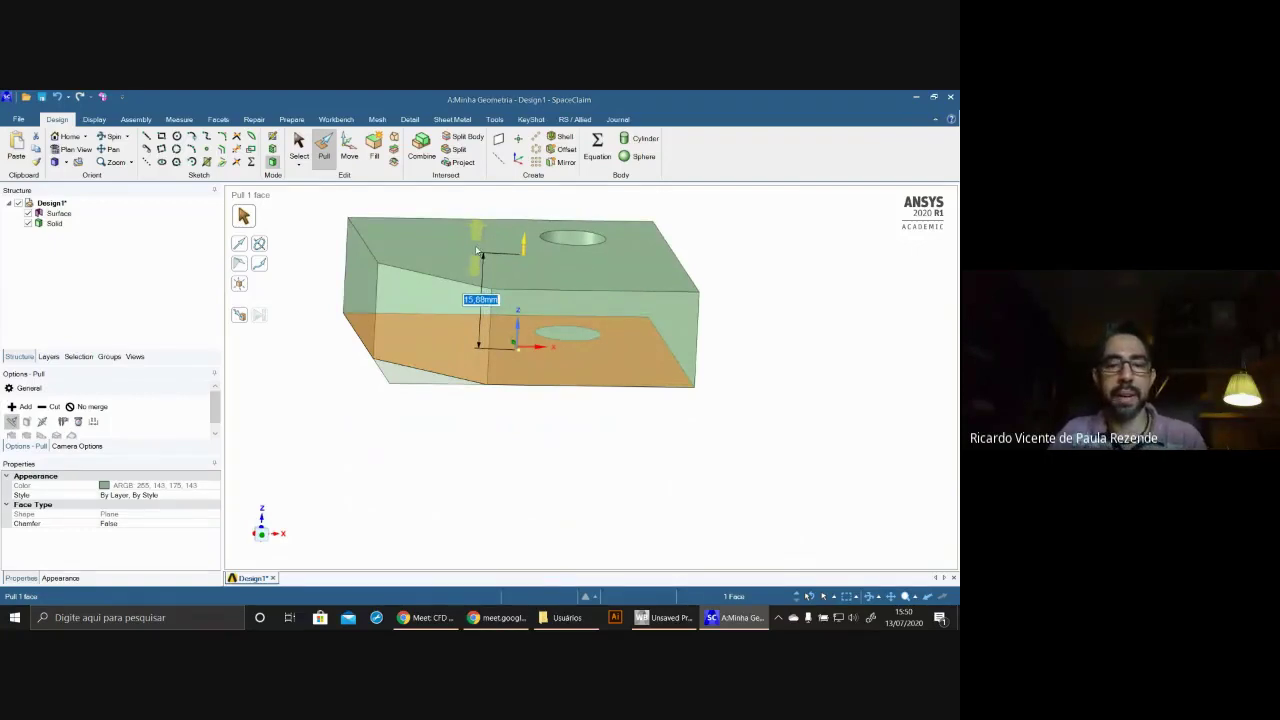
pyautogui.write('20')
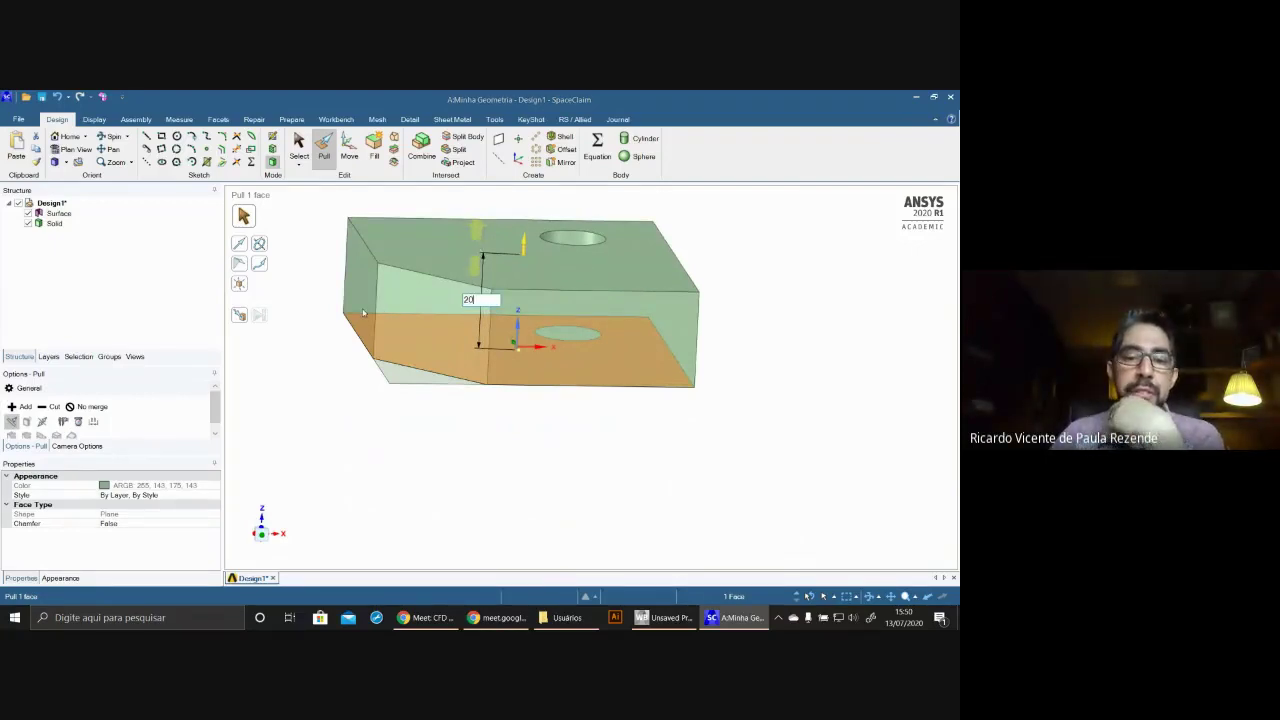
pyautogui.press('Return')
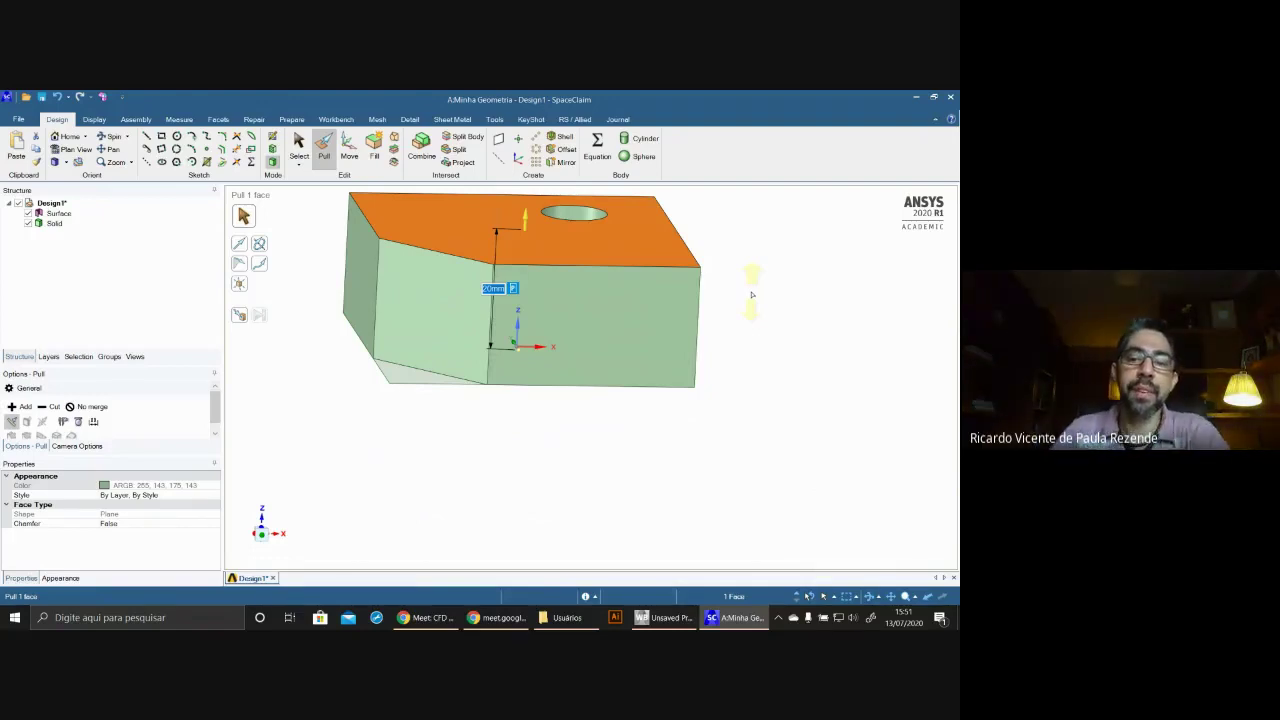
# - Pull the remaining triangular corner region upward 10 mm to form a lower step on the block
pyautogui.moveTo(776, 326); pyautogui.dragTo(759, 376, button='middle')
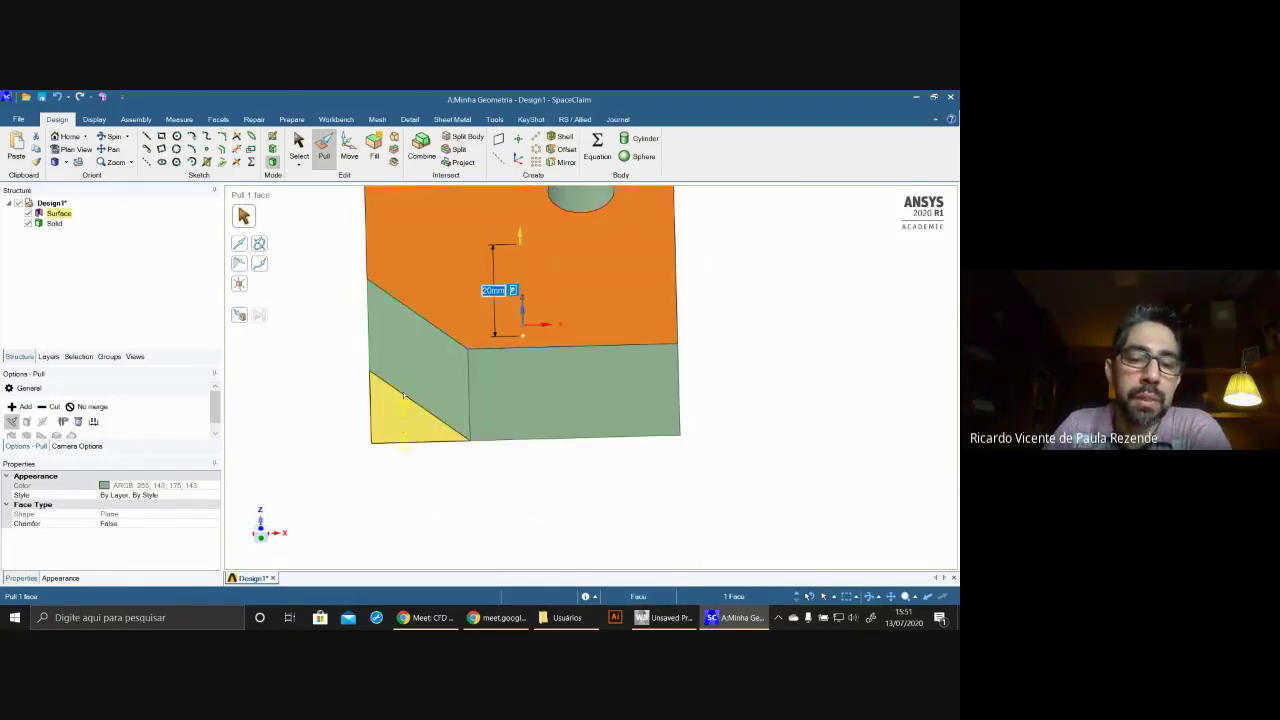
pyautogui.moveTo(403, 395); pyautogui.dragTo(412, 437, button='middle')
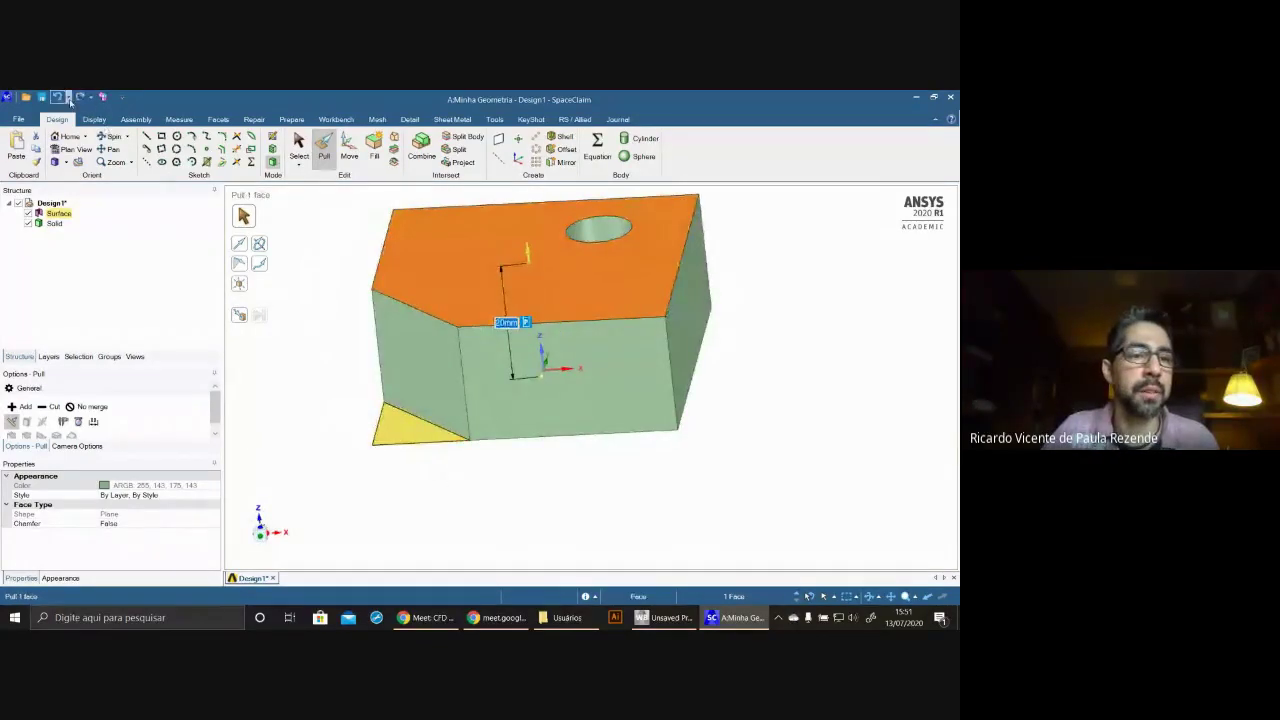
pyautogui.click(65, 97)
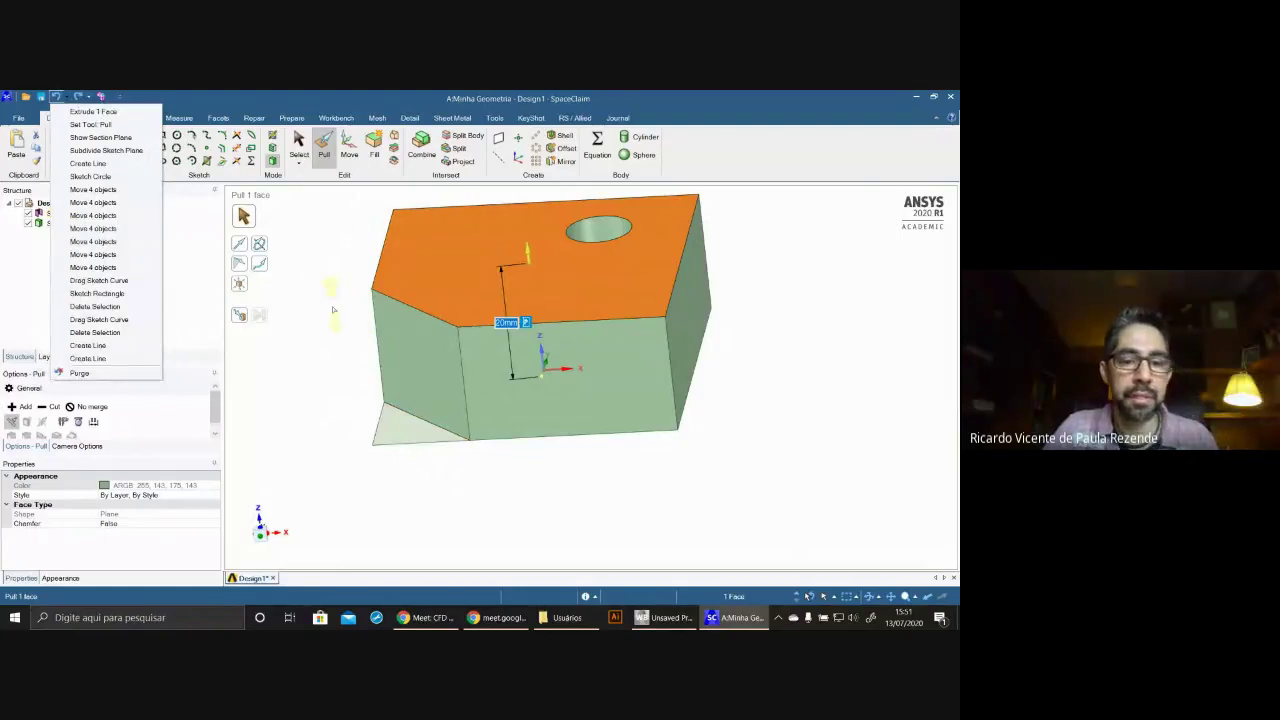
pyautogui.click(400, 437)
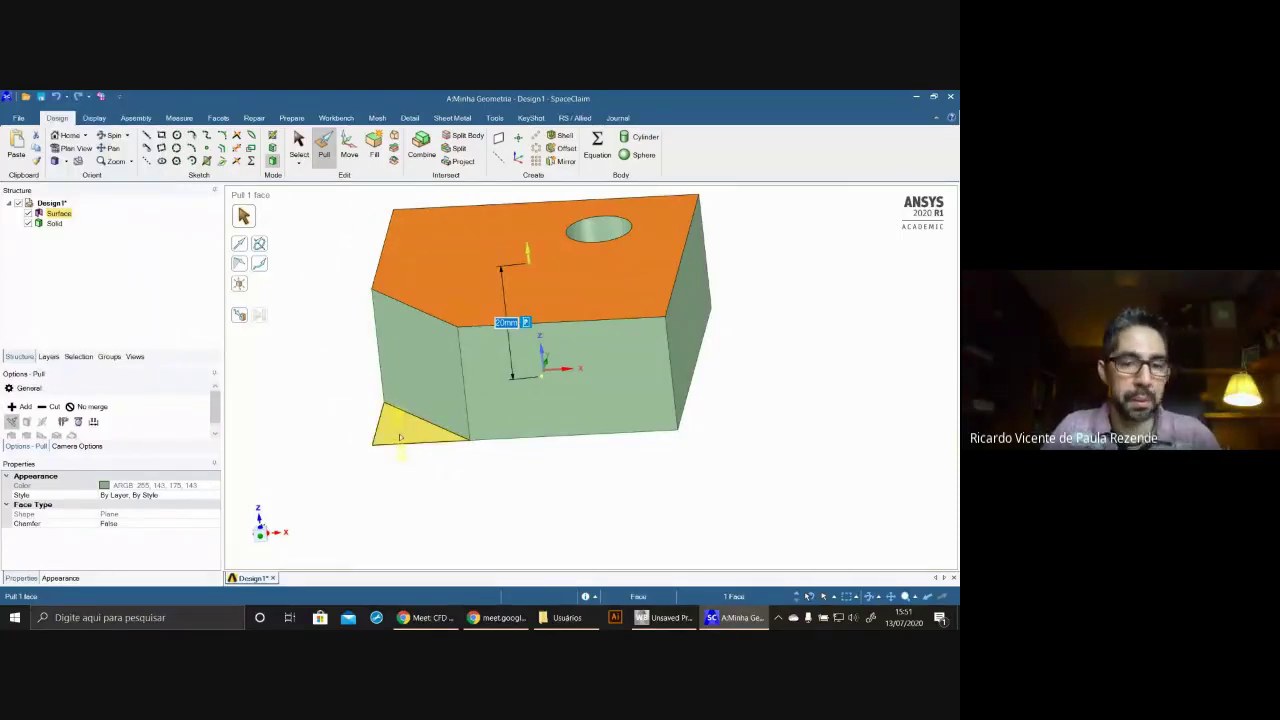
pyautogui.click(400, 434)
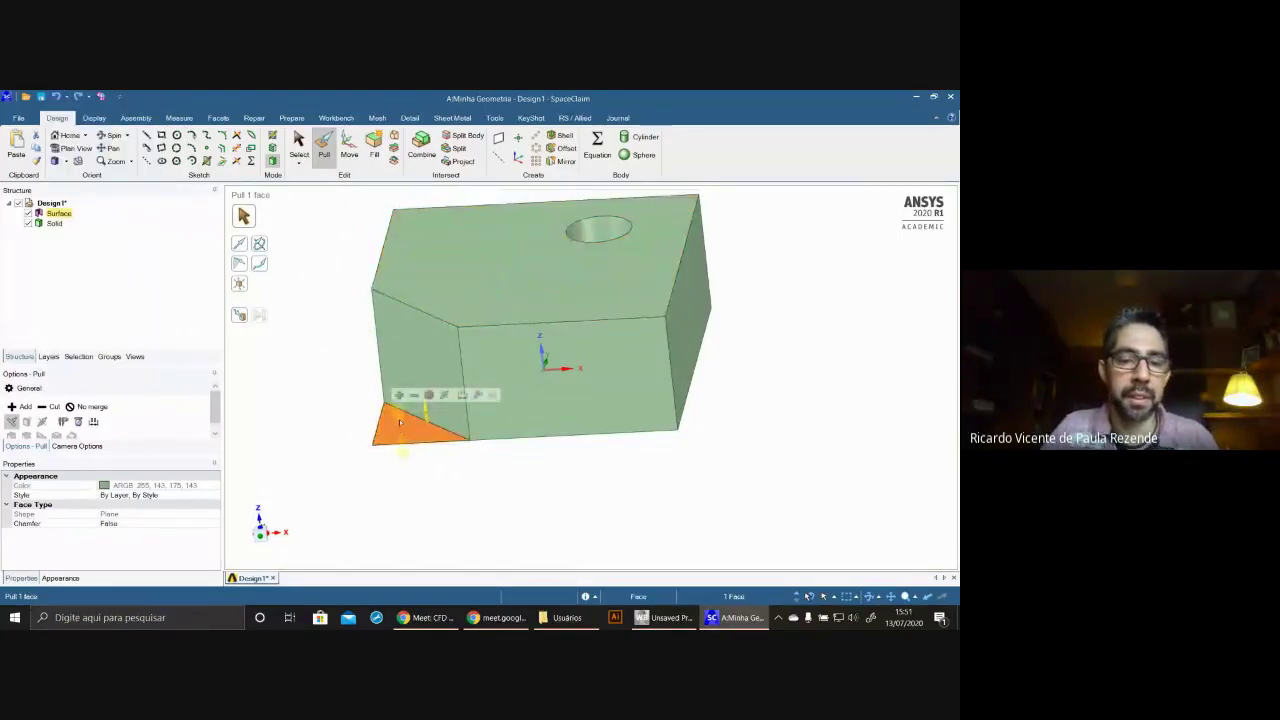
pyautogui.moveTo(400, 392); pyautogui.dragTo(396, 375)
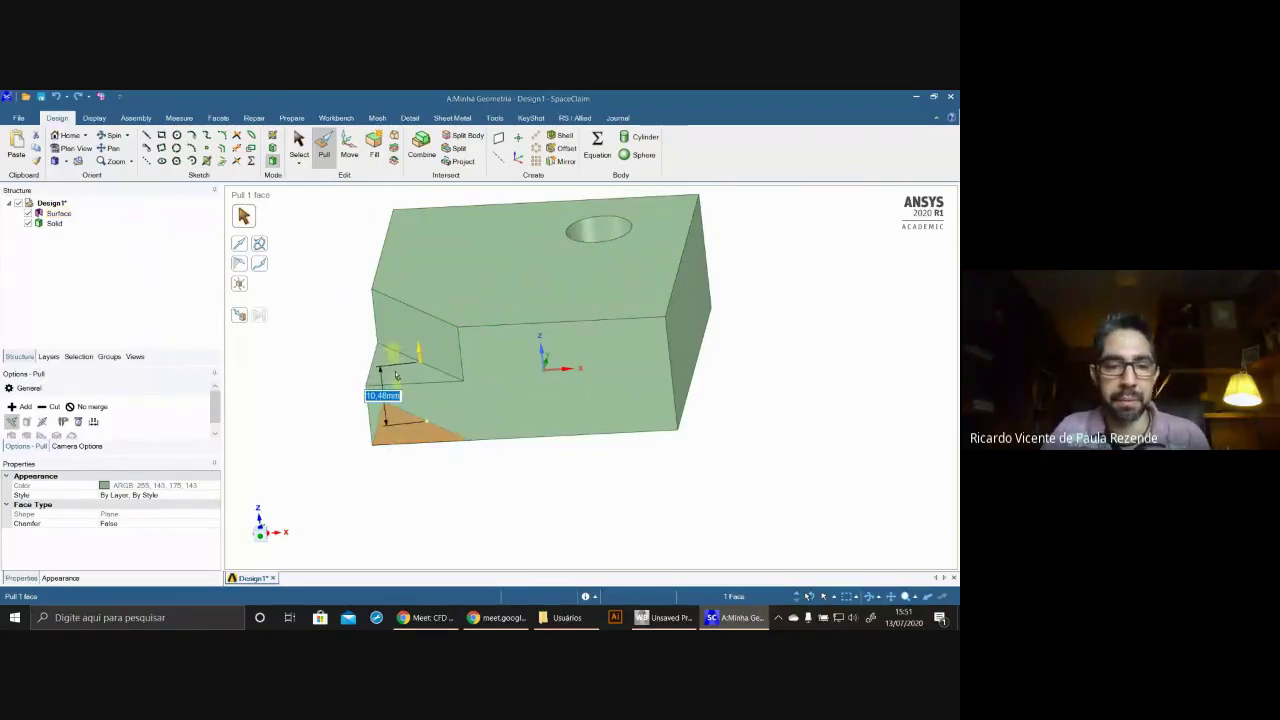
pyautogui.write('2')
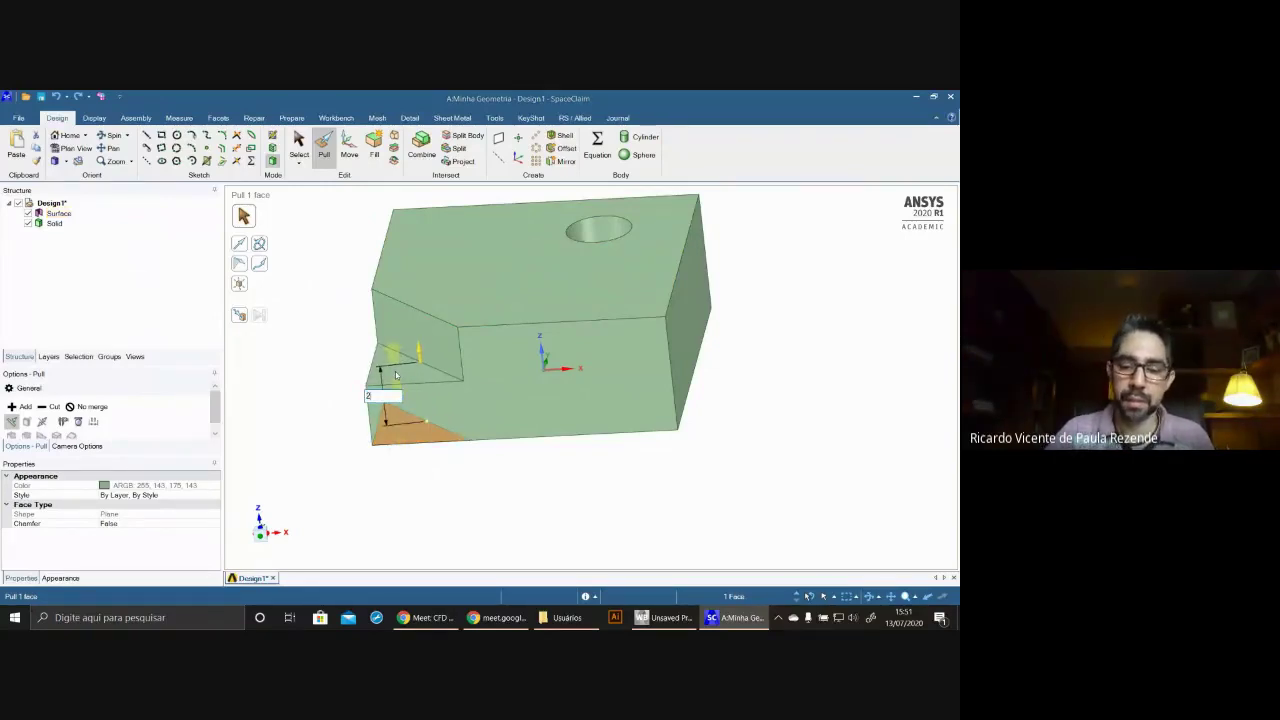
pyautogui.press('BackSpace')
pyautogui.write('10')
pyautogui.press('Return')
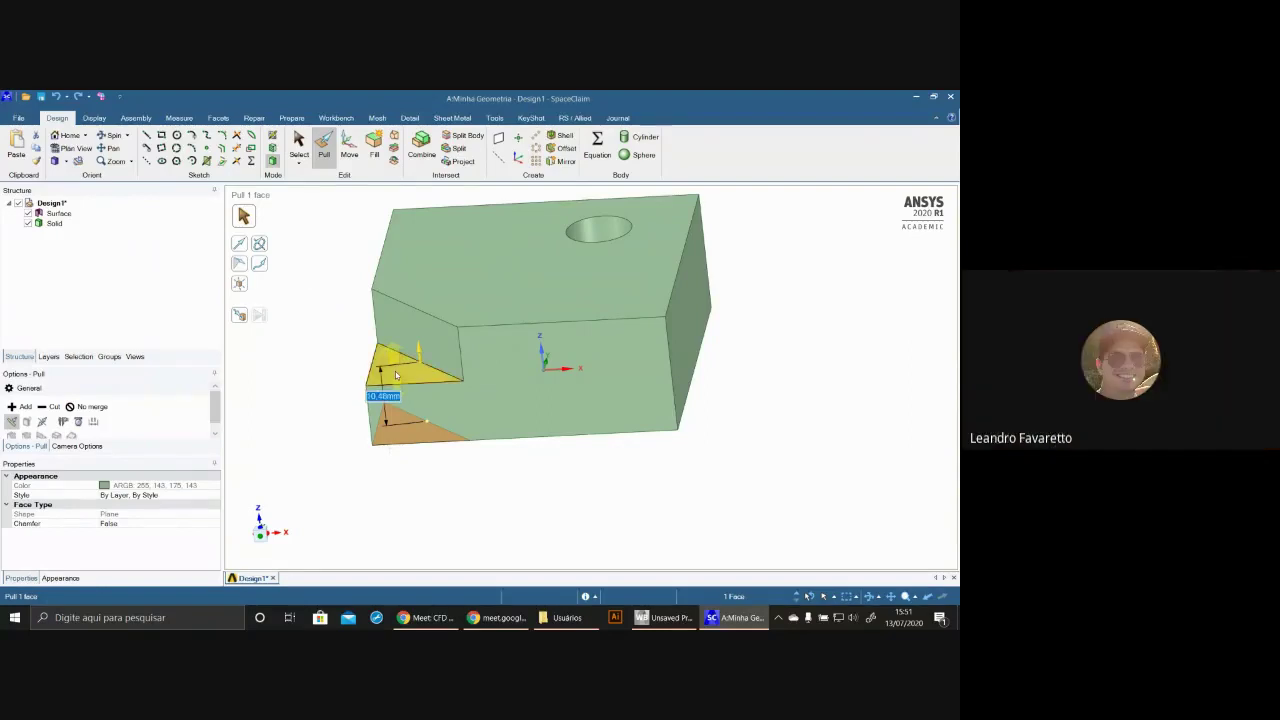
# - Examine the block's stepped corner, underside and hole from several angles using Spin, and return to the Select tool
pyautogui.moveTo(517, 519); pyautogui.dragTo(647, 492, button='middle')
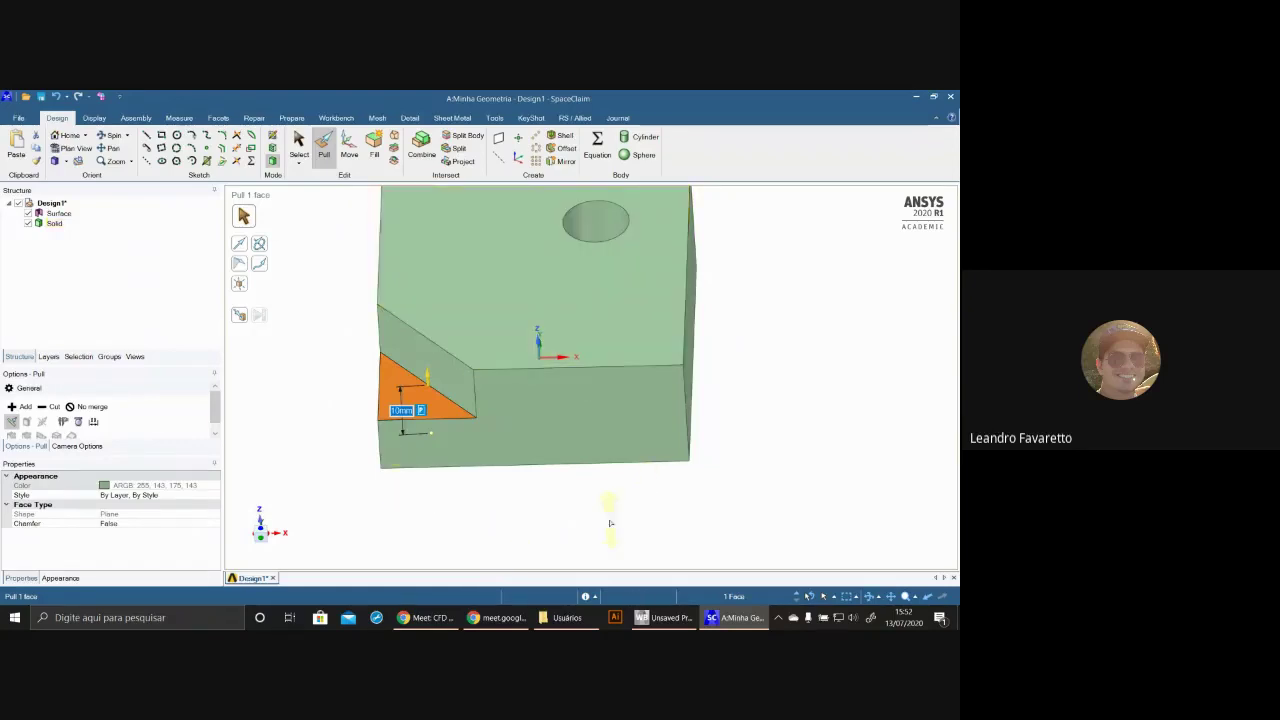
pyautogui.moveTo(610, 523); pyautogui.dragTo(566, 505, button='middle')
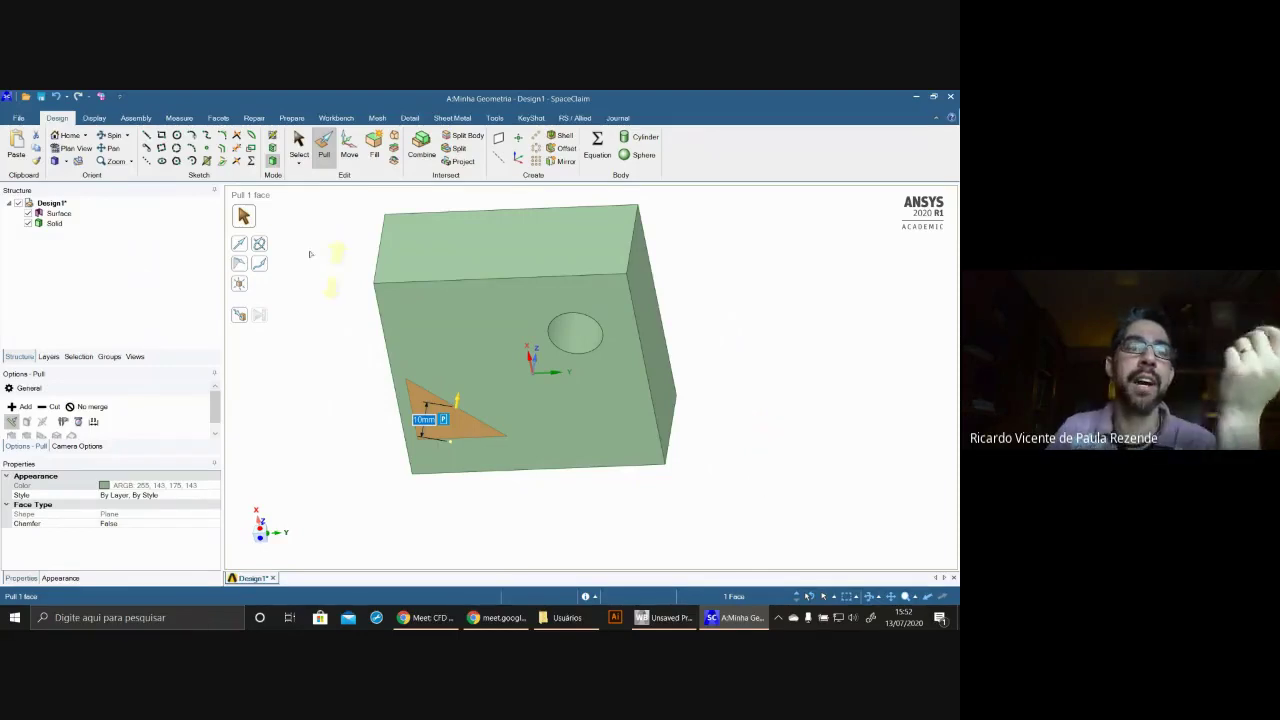
pyautogui.click(112, 137)
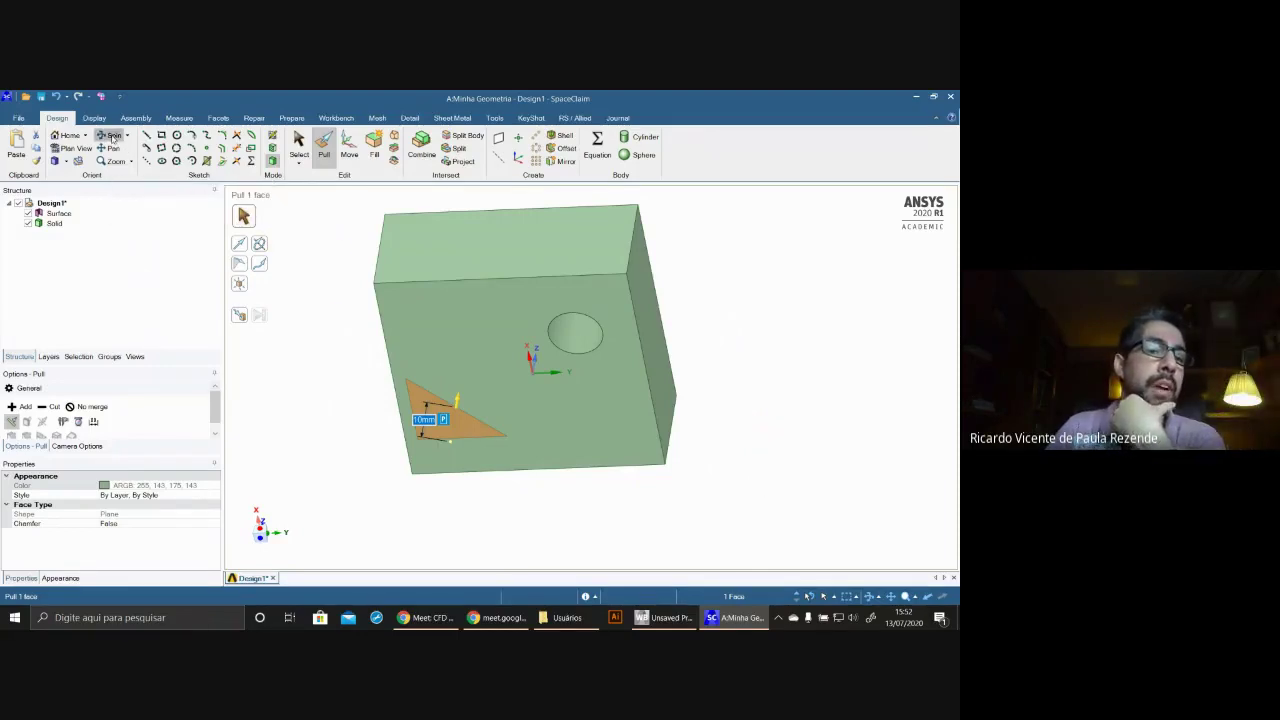
pyautogui.moveTo(776, 364); pyautogui.dragTo(754, 474)
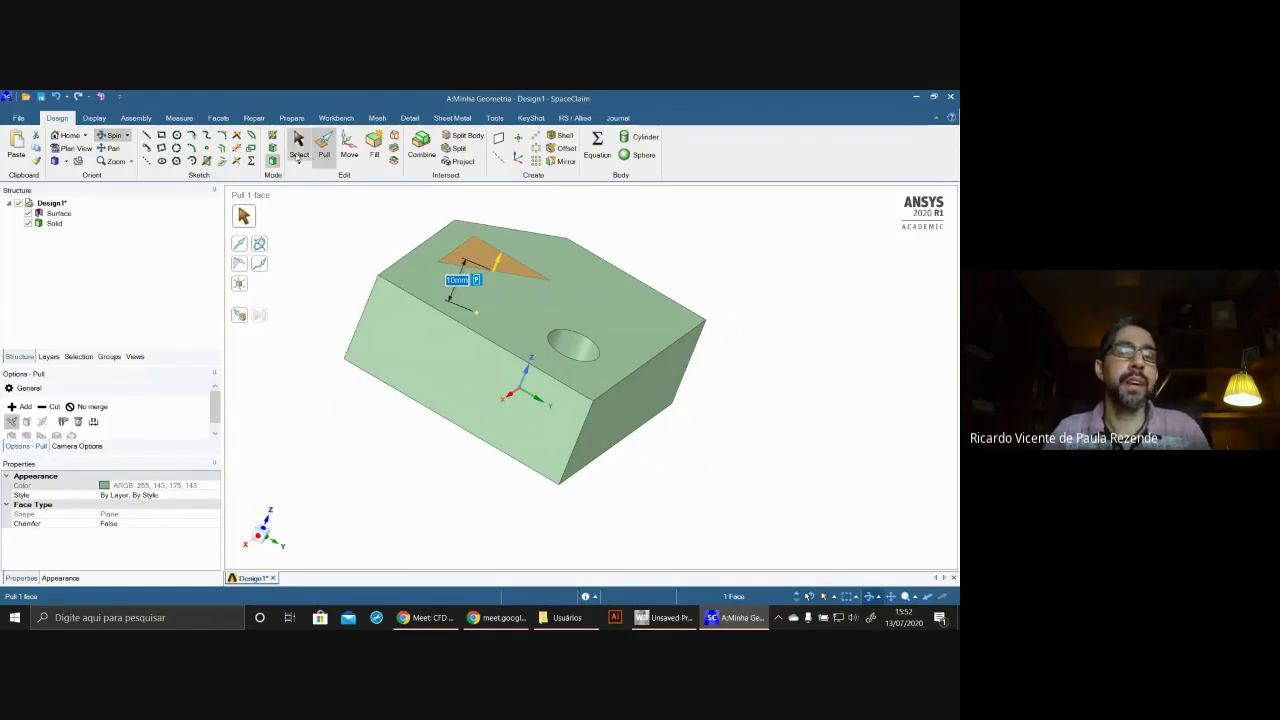
pyautogui.click(298, 148)
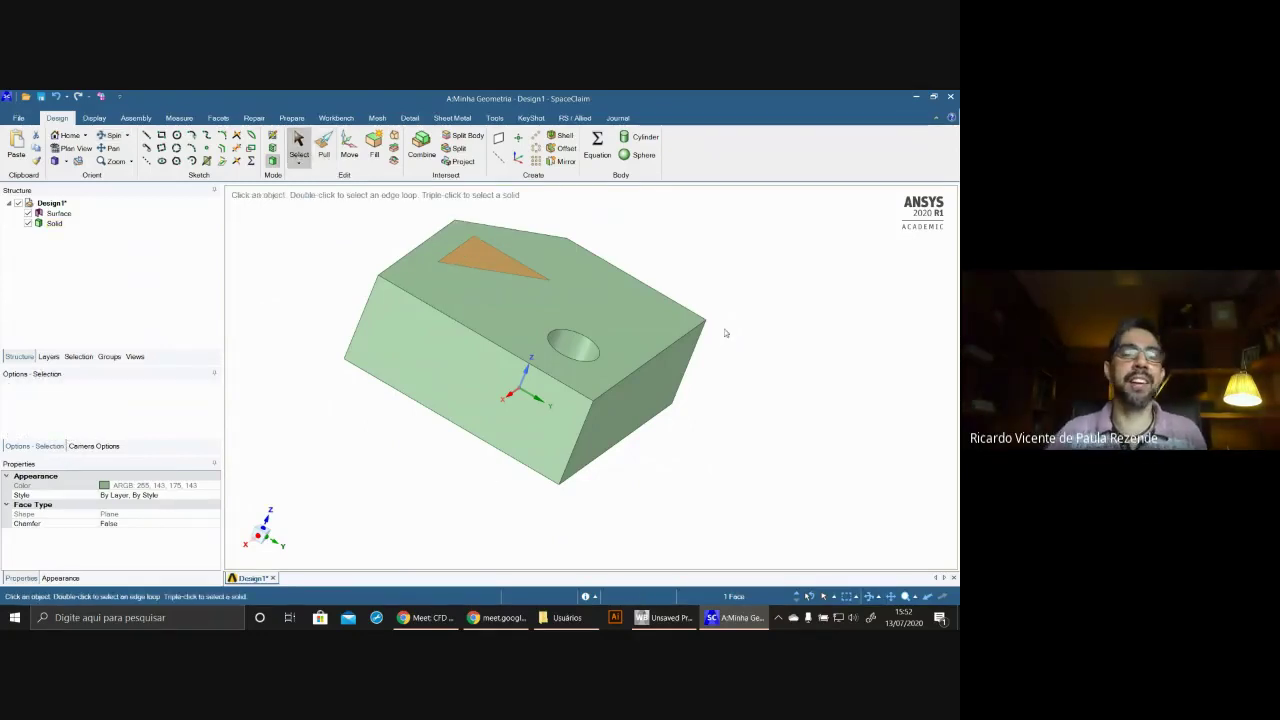
pyautogui.moveTo(794, 320); pyautogui.dragTo(777, 389, button='middle')
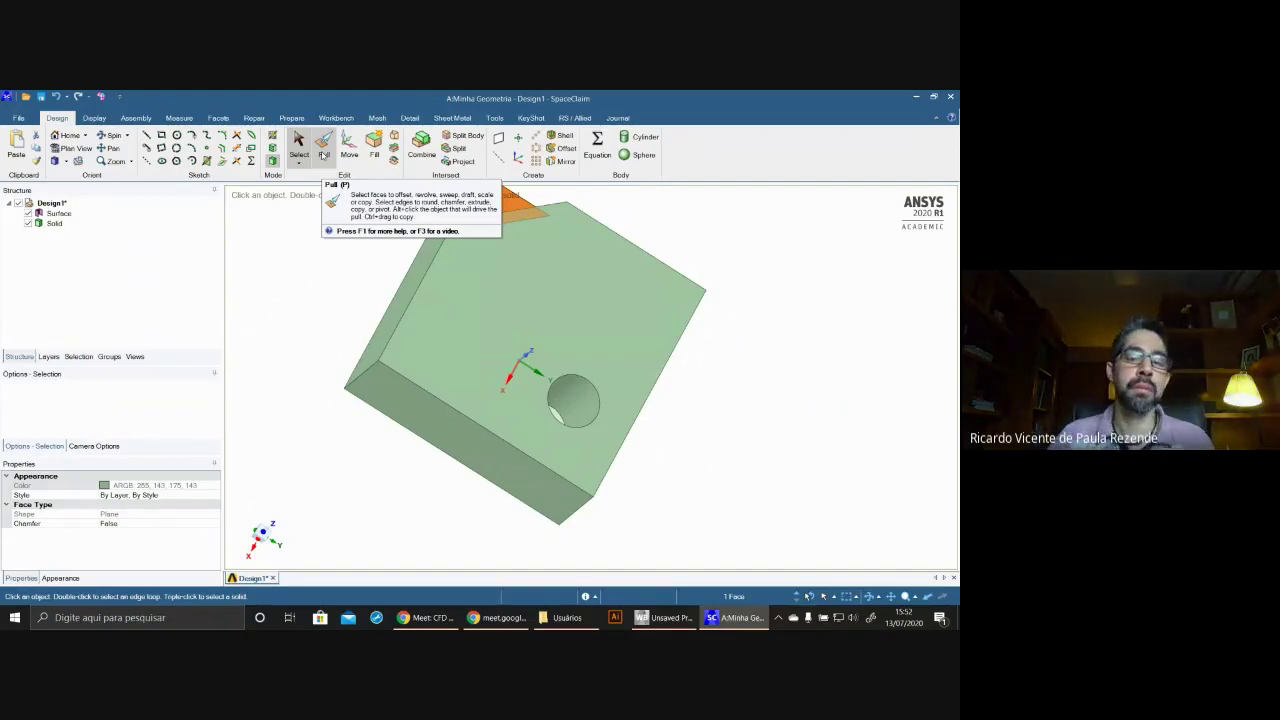
# - Delete the leftover circular surface that closes the hole in the block
pyautogui.moveTo(609, 369)
pyautogui.mouseDown(button='middle')
pyautogui.moveTo(680, 422)
pyautogui.moveTo(643, 451)
pyautogui.moveTo(551, 457)
pyautogui.moveTo(409, 429)
pyautogui.moveTo(765, 438)
pyautogui.moveTo(562, 385)
pyautogui.mouseUp(button='middle')
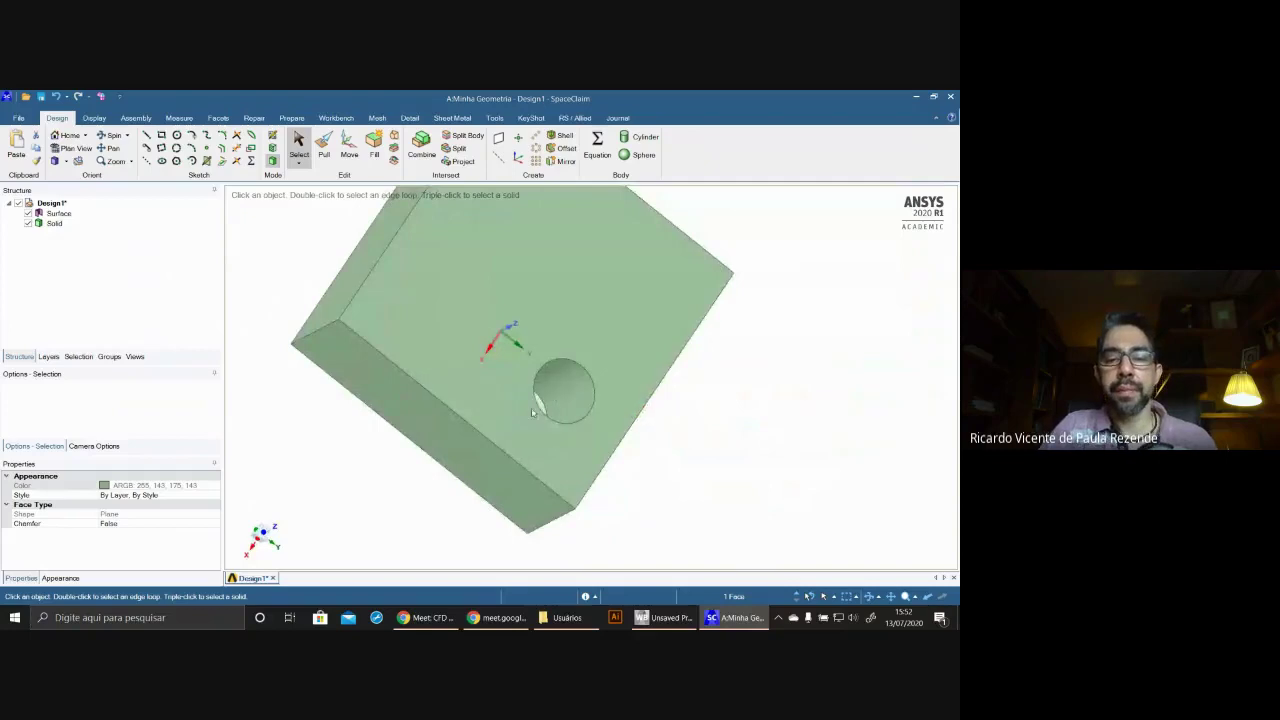
pyautogui.click(565, 414)
pyautogui.moveTo(520, 437)
pyautogui.mouseDown(button='middle')
pyautogui.moveTo(583, 400)
pyautogui.moveTo(551, 381)
pyautogui.moveTo(557, 323)
pyautogui.moveTo(532, 341)
pyautogui.moveTo(516, 326)
pyautogui.mouseUp(button='middle')
pyautogui.click(488, 428)
pyautogui.press('Delete')
pyautogui.click(420, 375)
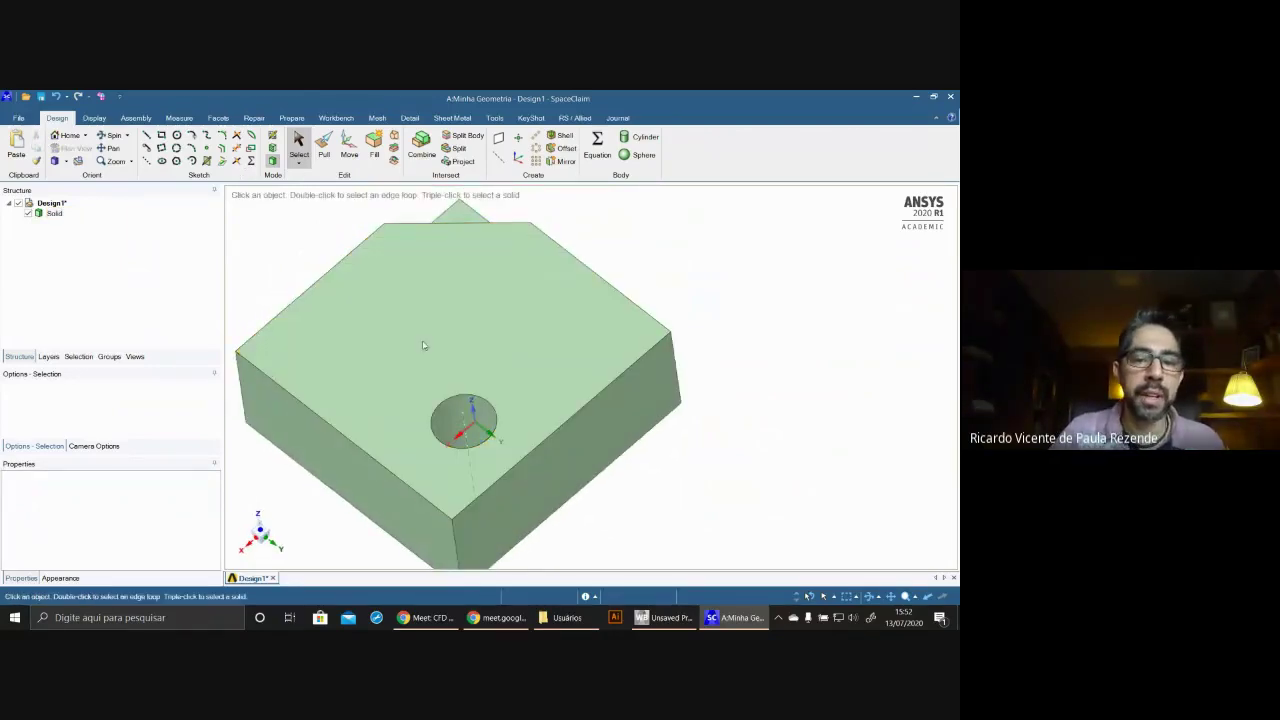
pyautogui.click(426, 346)
pyautogui.click(298, 147)
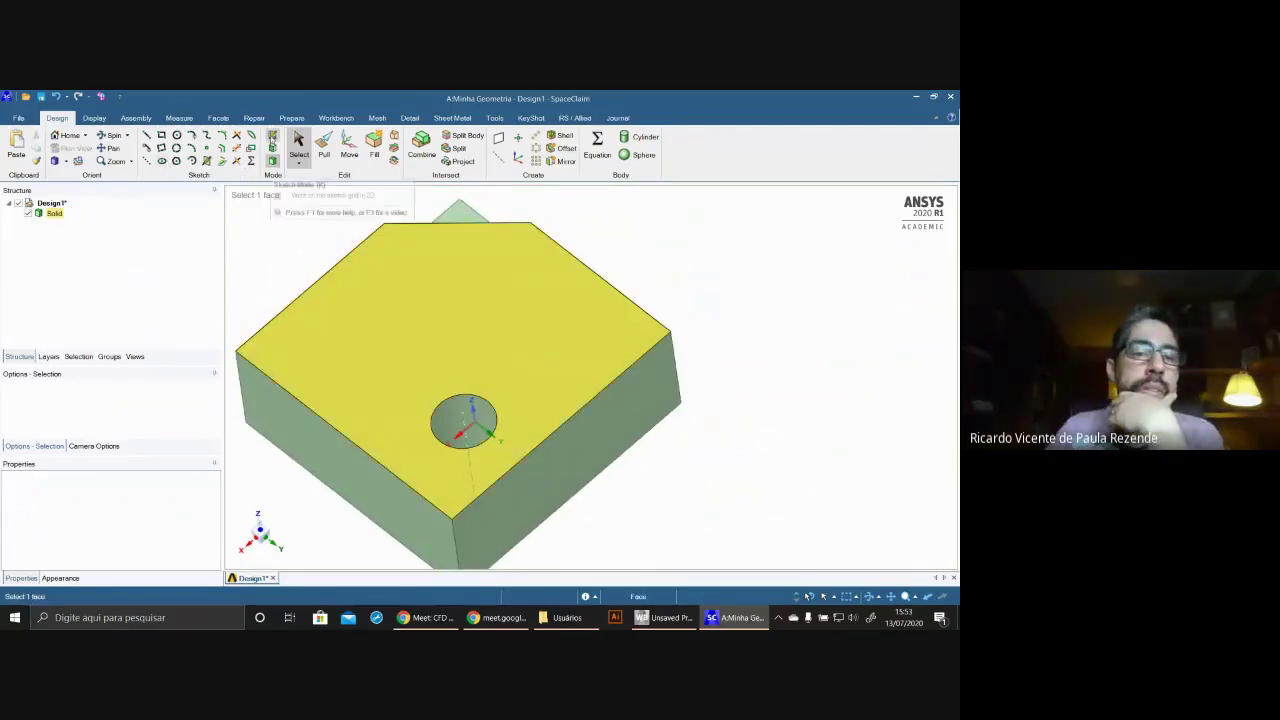
pyautogui.click(436, 284)
pyautogui.moveTo(436, 284); pyautogui.dragTo(407, 306, button='middle')
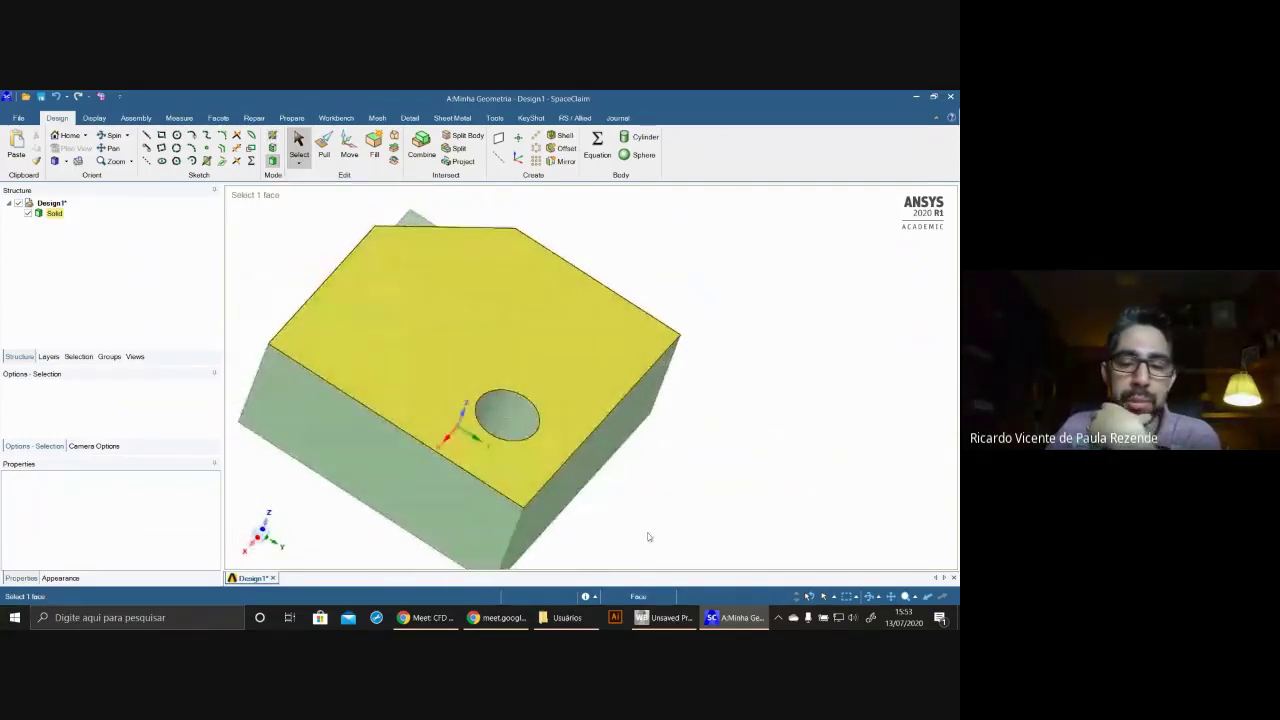
pyautogui.click(408, 554)
# - Rename the solid body as "bloco" in the structure tree and clear the selection
pyautogui.click(54, 213)
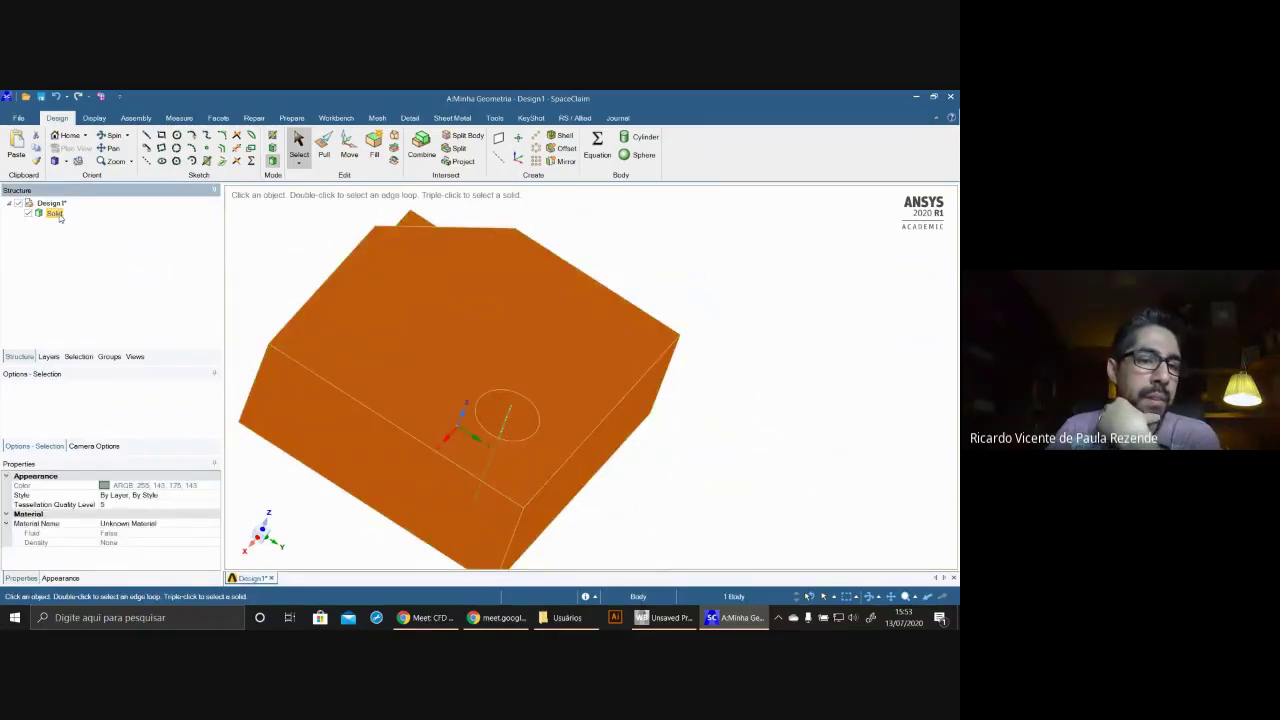
pyautogui.rightClick(60, 216)
pyautogui.click(100, 274)
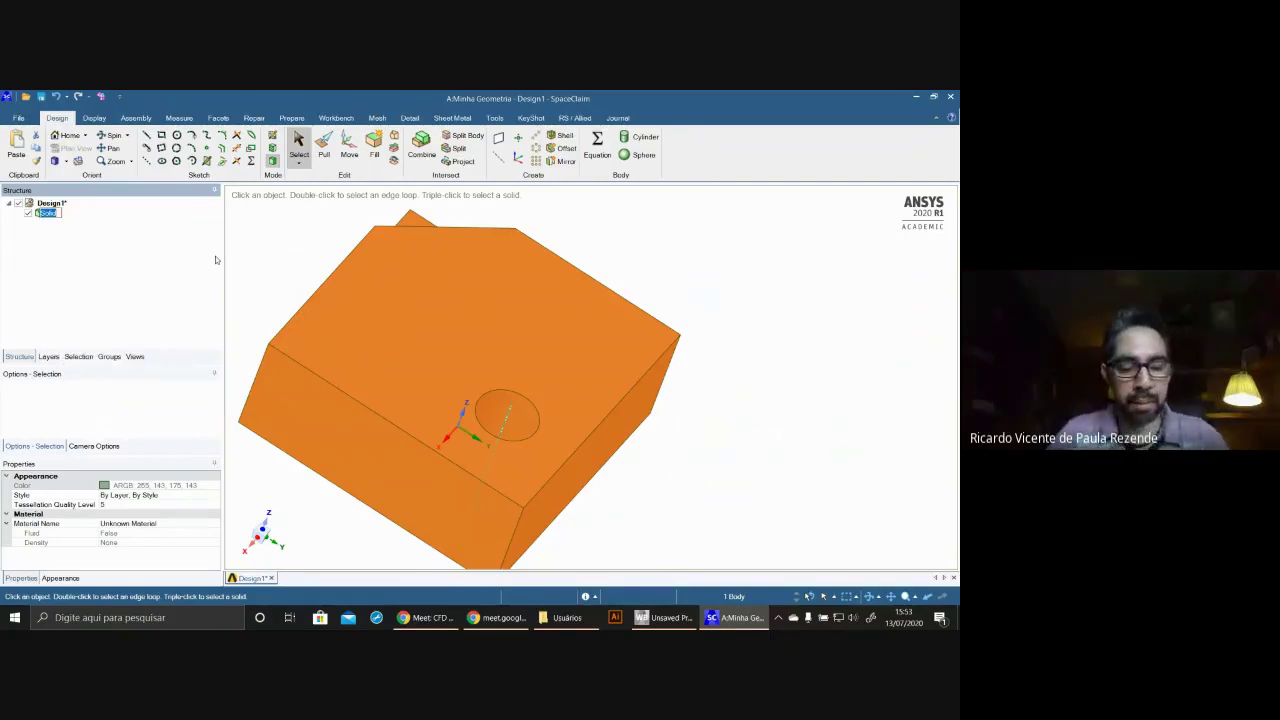
pyautogui.write('Bloco')
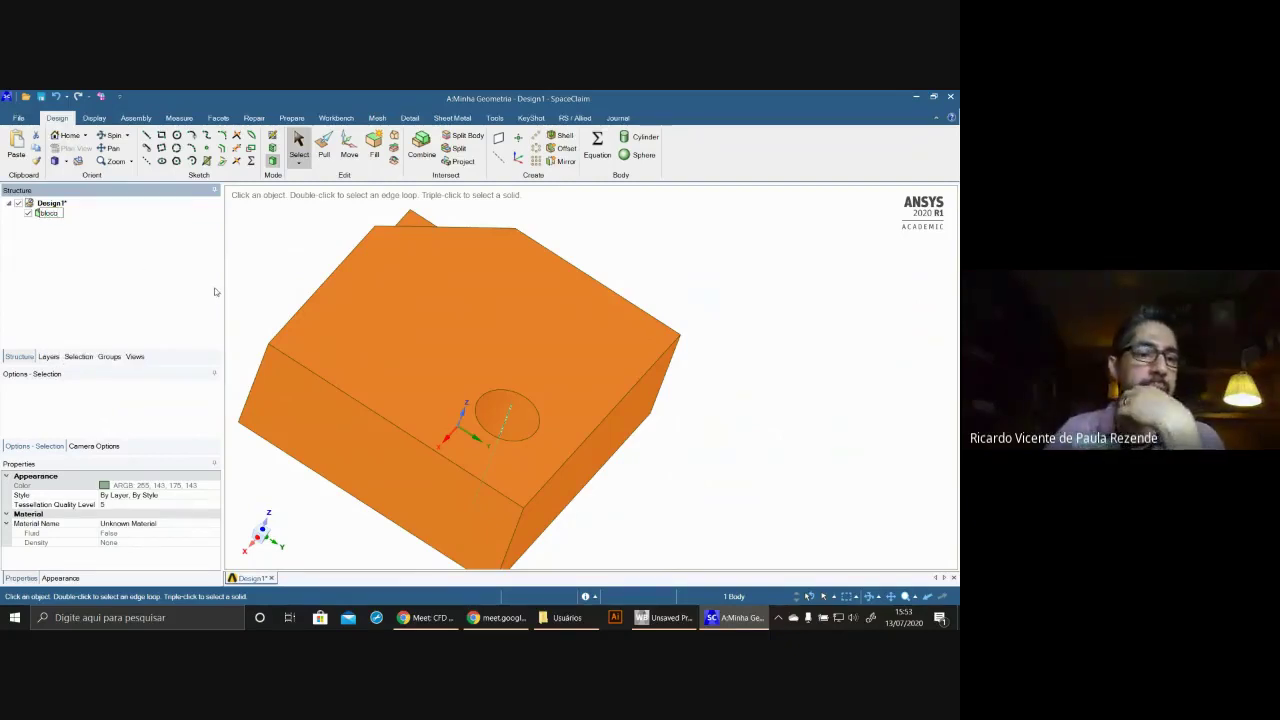
pyautogui.press('Return')
pyautogui.click(757, 316)
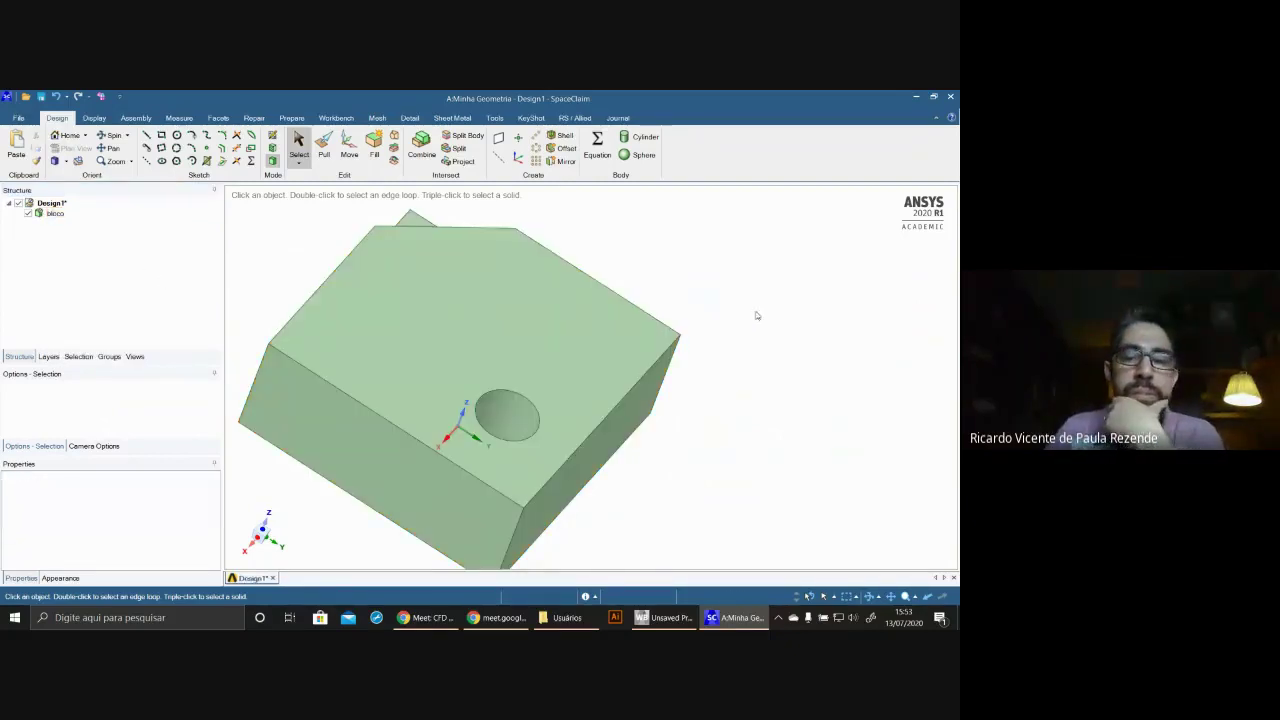
# - Examine the finished block's hole and stepped corner from the opposite side, closer up and farther away
pyautogui.moveTo(755, 314); pyautogui.dragTo(452, 443, button='middle')
pyautogui.moveTo(460, 378); pyautogui.dragTo(470, 425, button='middle')
pyautogui.click(590, 453)
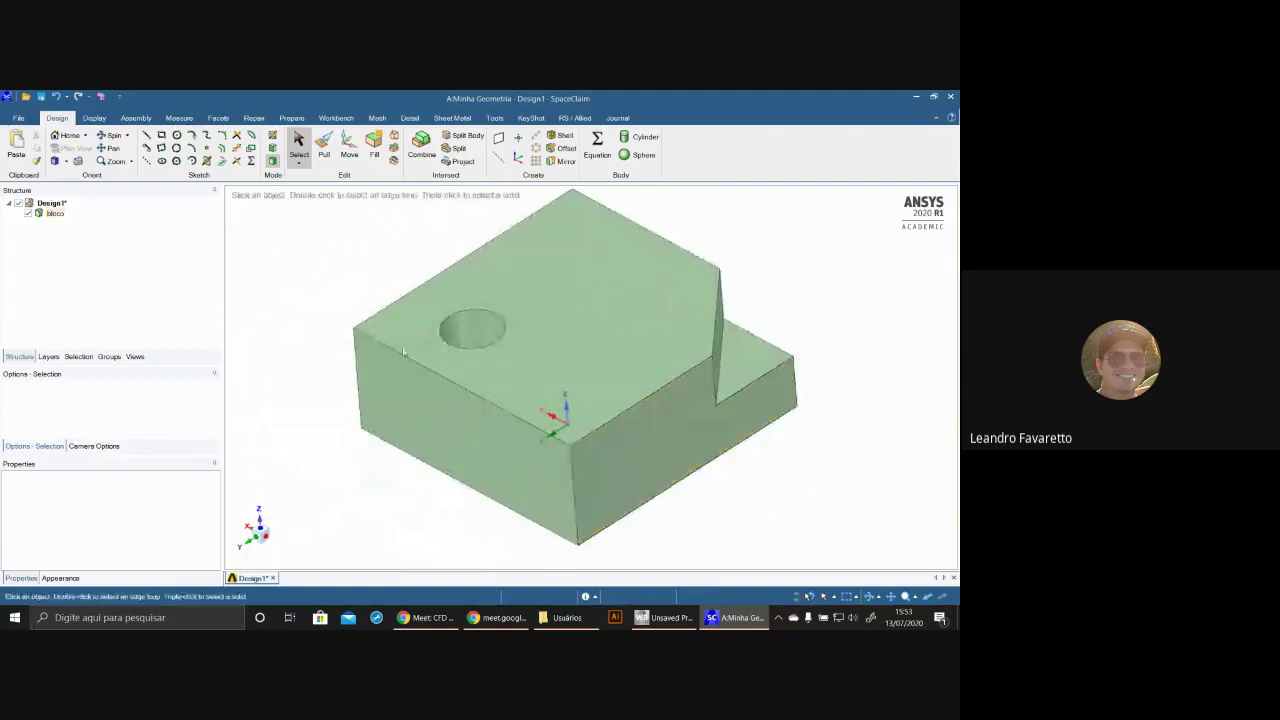
pyautogui.click(461, 423)
pyautogui.click(304, 436)
pyautogui.moveTo(341, 461)
pyautogui.mouseDown(button='middle')
pyautogui.moveTo(351, 486)
pyautogui.moveTo(340, 466)
pyautogui.mouseUp(button='middle')
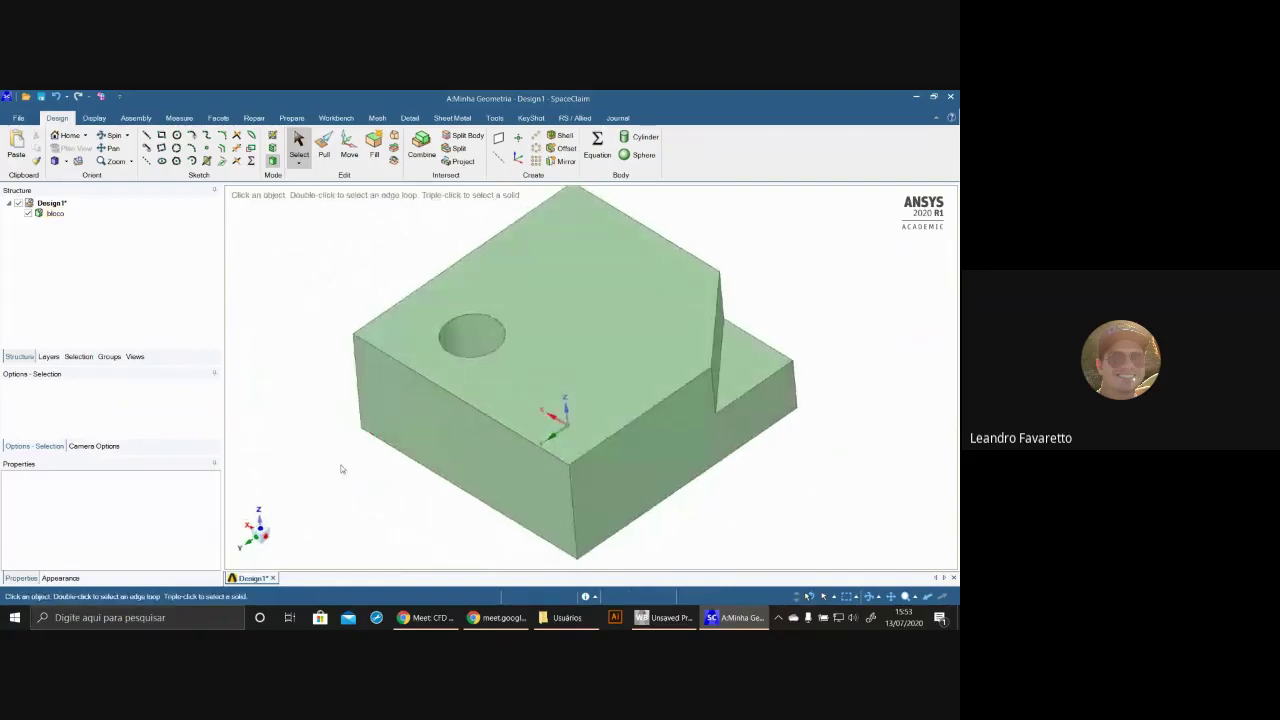
pyautogui.scroll(4, 344, 468)
pyautogui.scroll(-6, 345, 468)
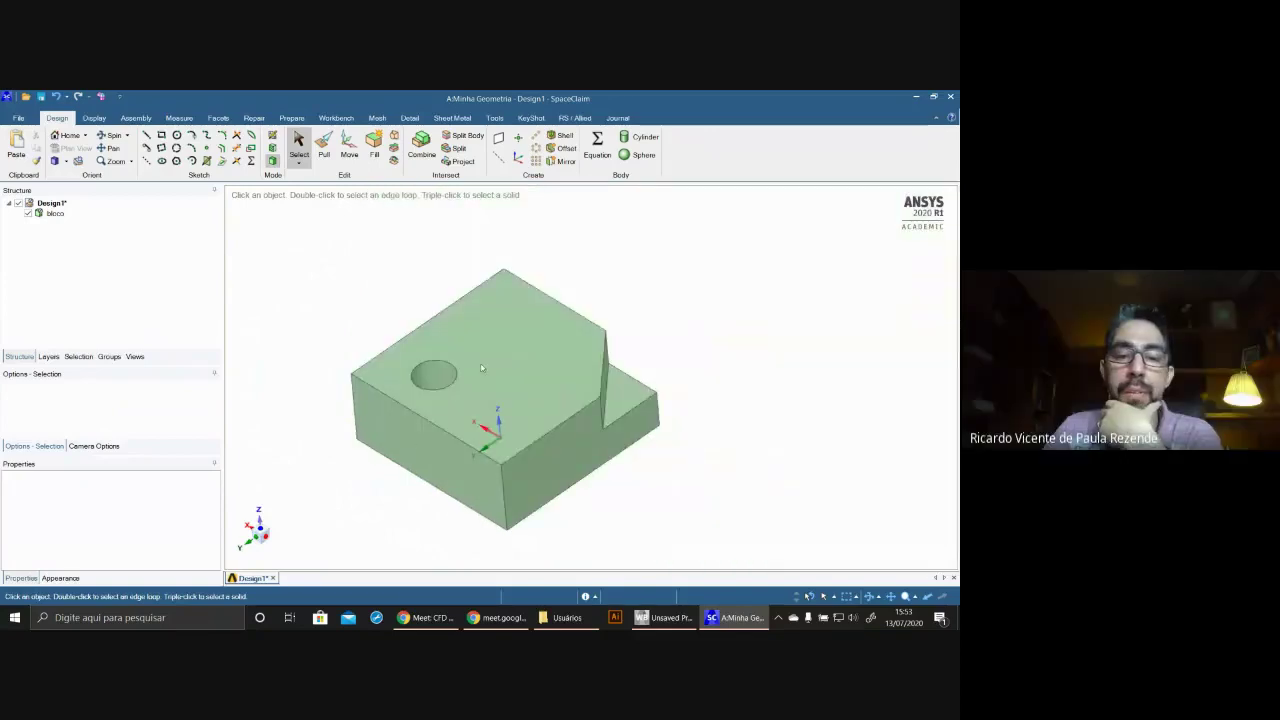
# - Undo every operation back through the creation of the corner line, and face the sketch plane head-on
pyautogui.click(831, 384)
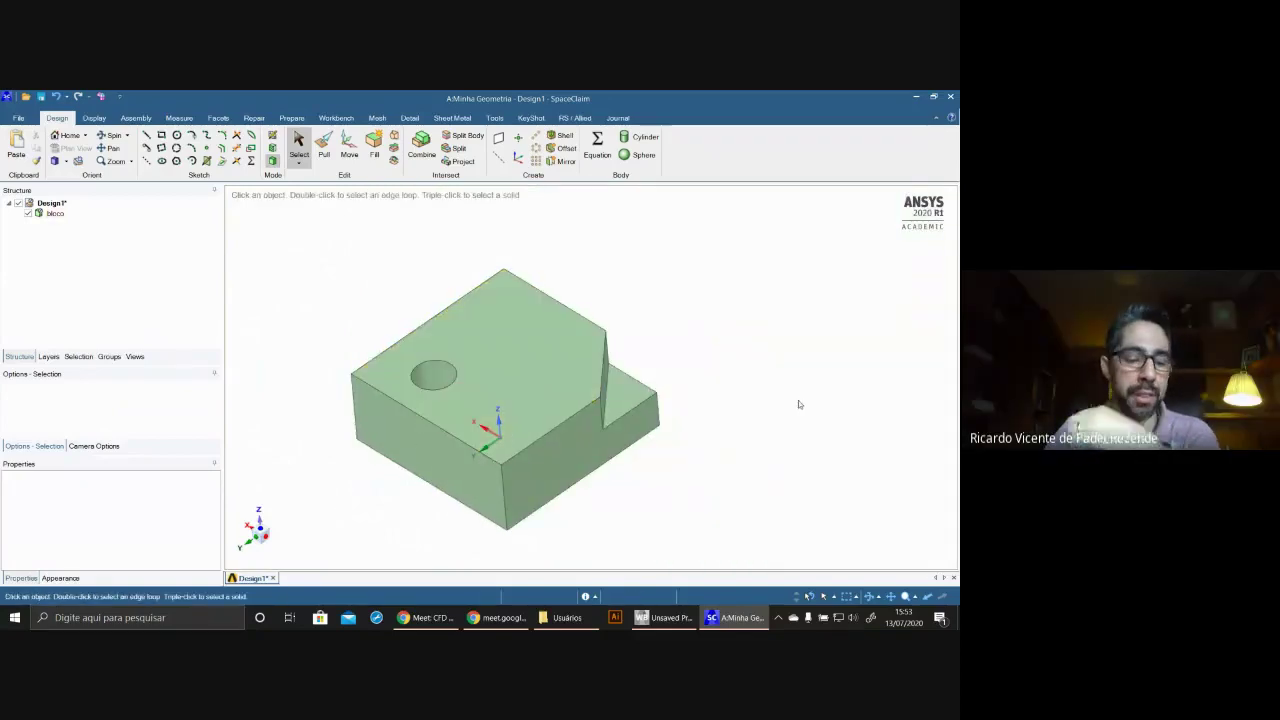
pyautogui.click(66, 97)
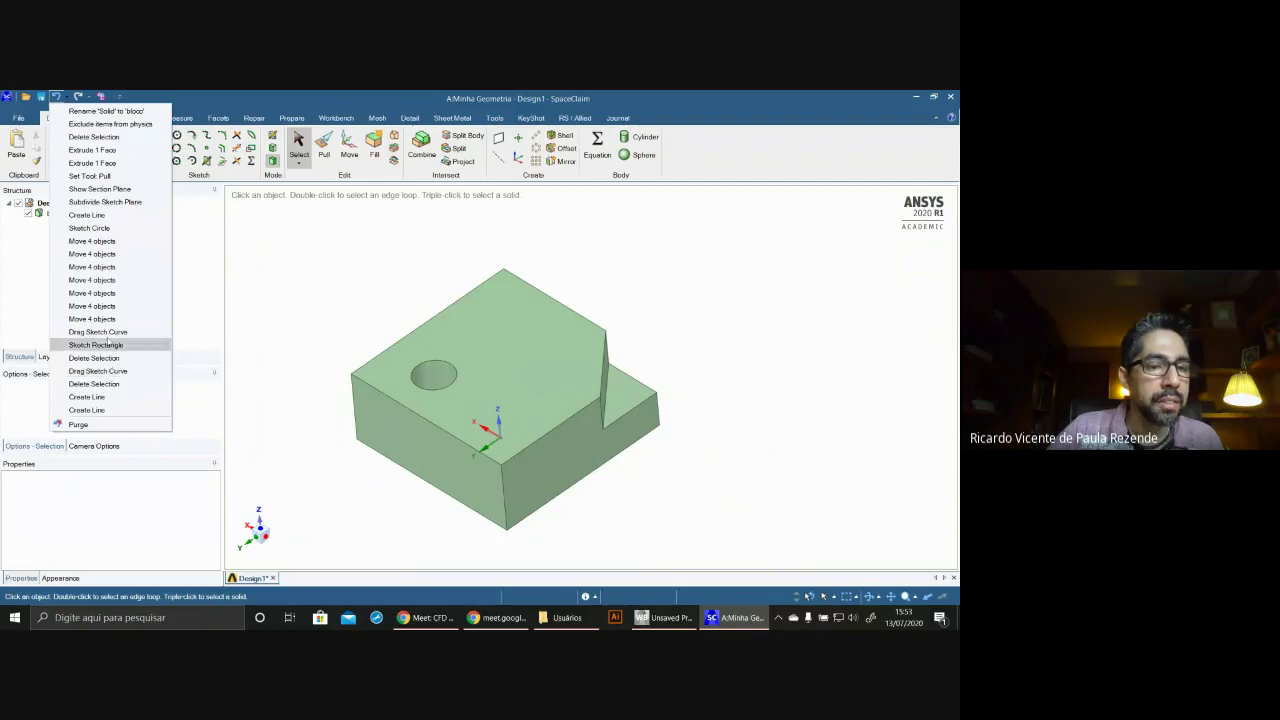
pyautogui.click(98, 216)
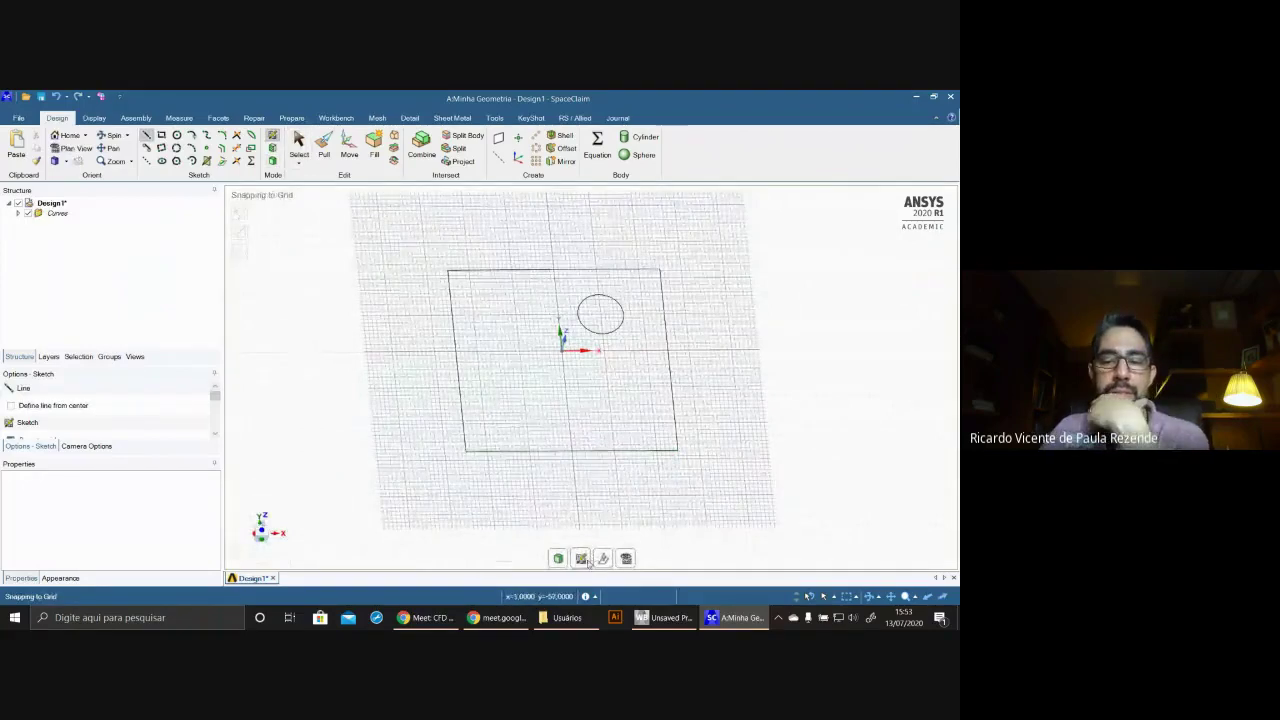
pyautogui.click(626, 558)
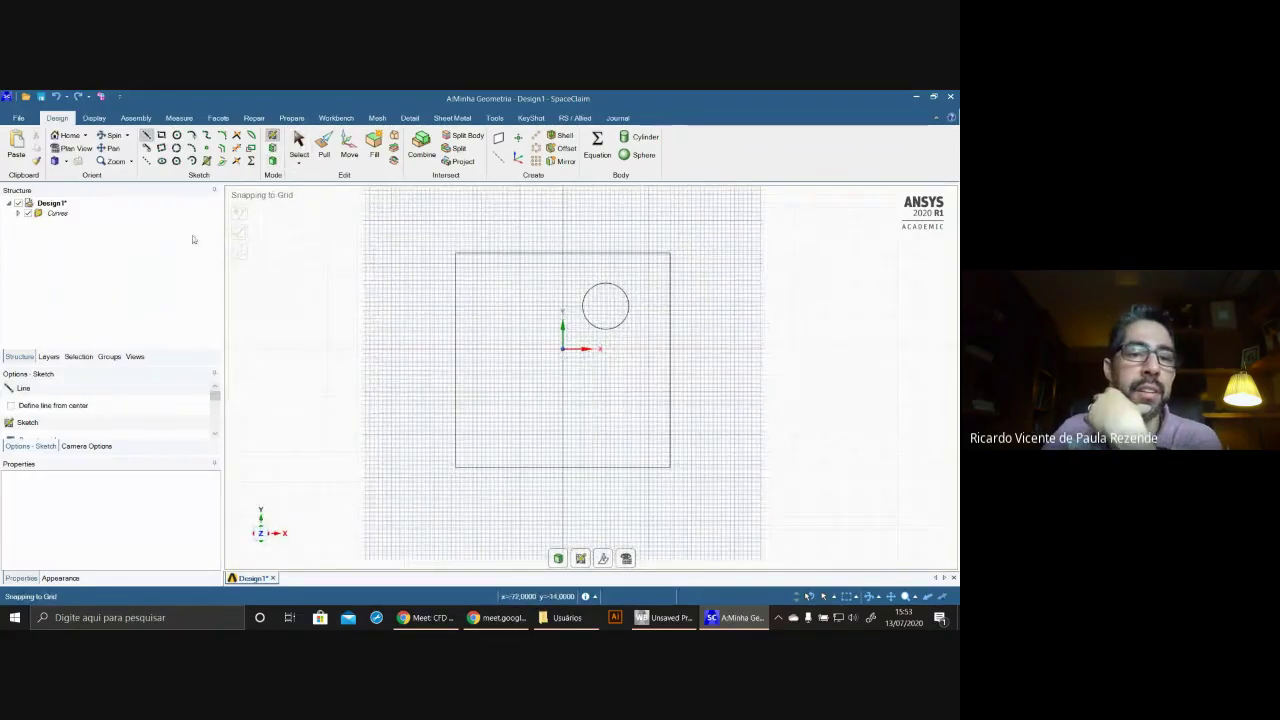
# - Sketch a diagonal line about 23.8 mm long across the square's lower-left corner and end the line chain
pyautogui.click(463, 390)
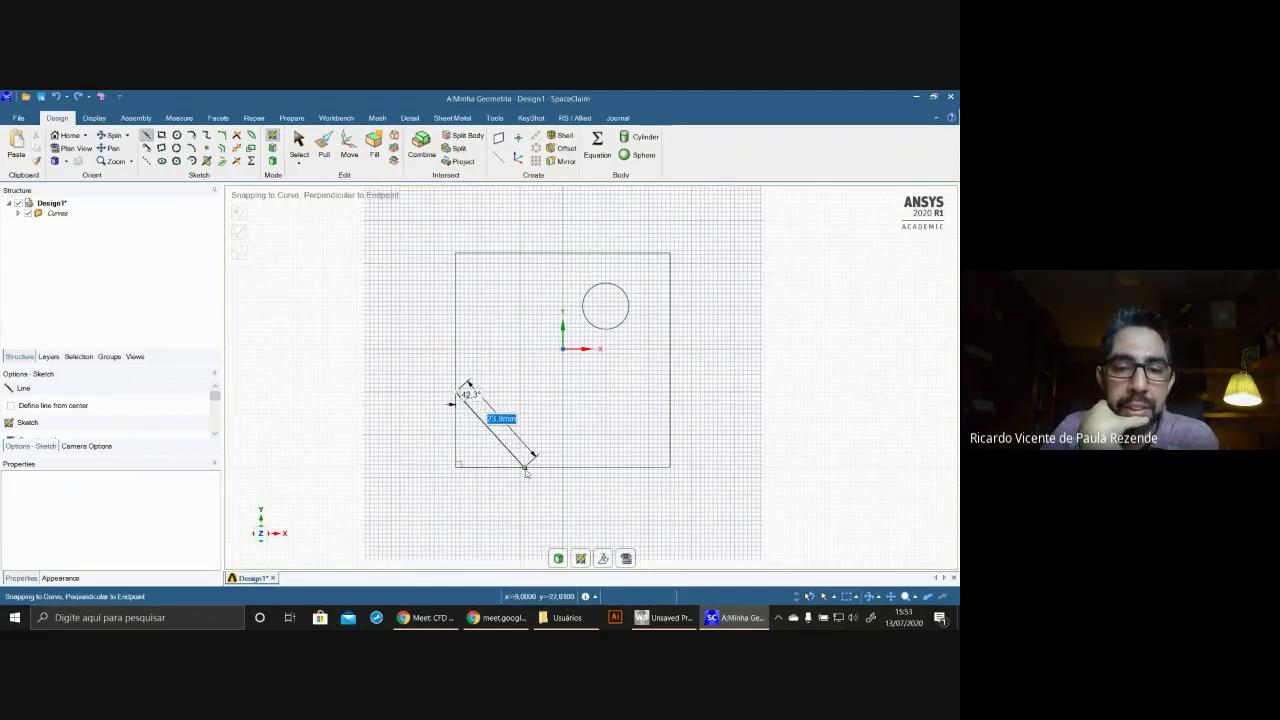
pyautogui.click(526, 469)
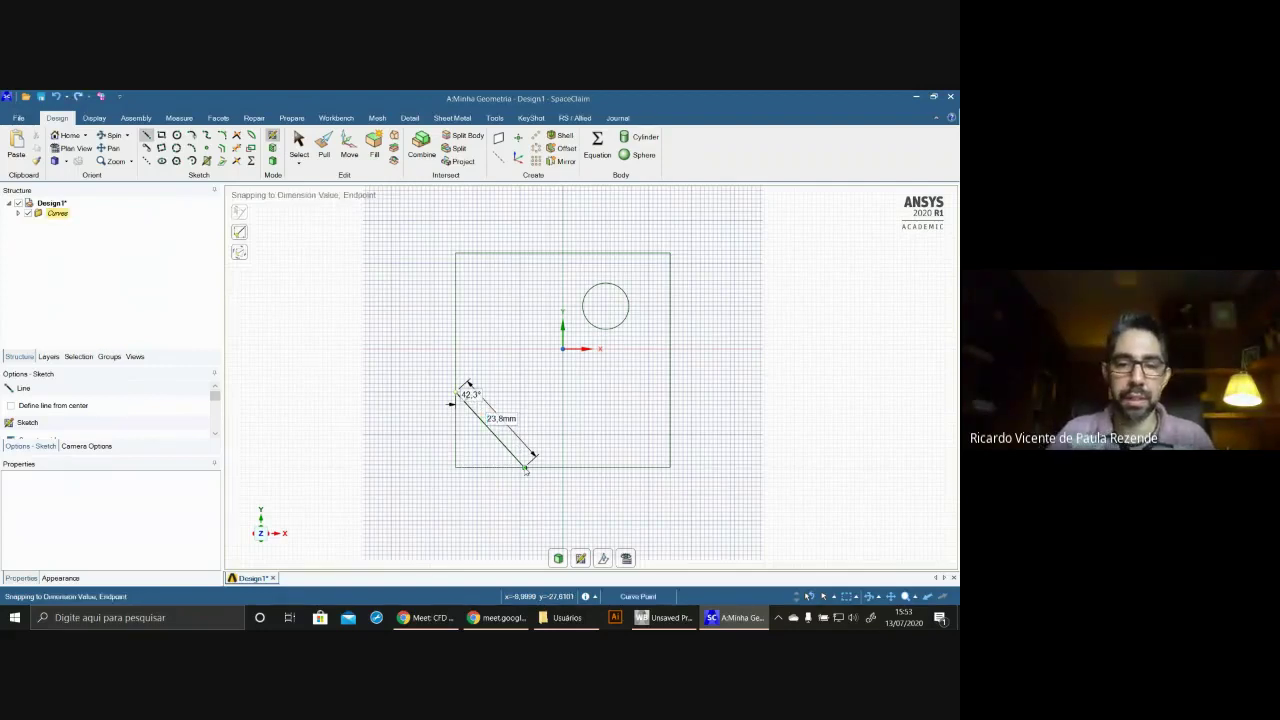
pyautogui.press('Escape')
pyautogui.click(660, 488)
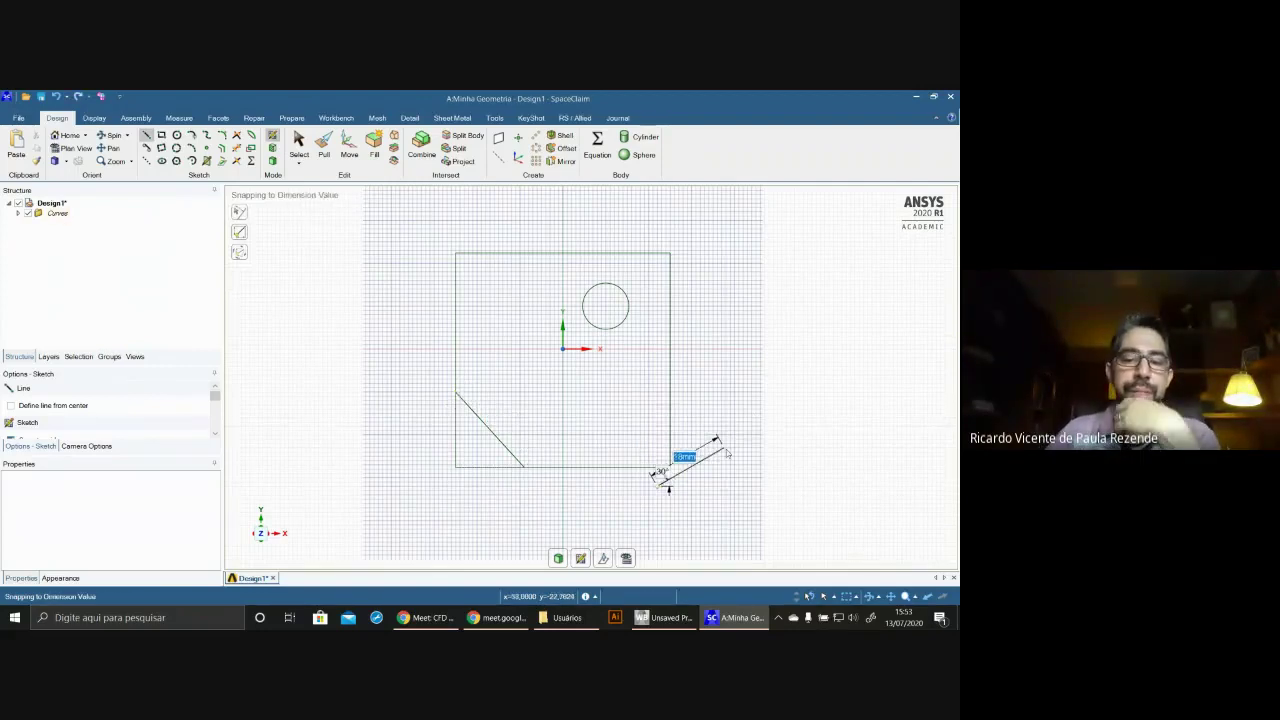
pyautogui.press('Escape')
pyautogui.moveTo(697, 489); pyautogui.dragTo(707, 382, button='middle')
pyautogui.press('v')
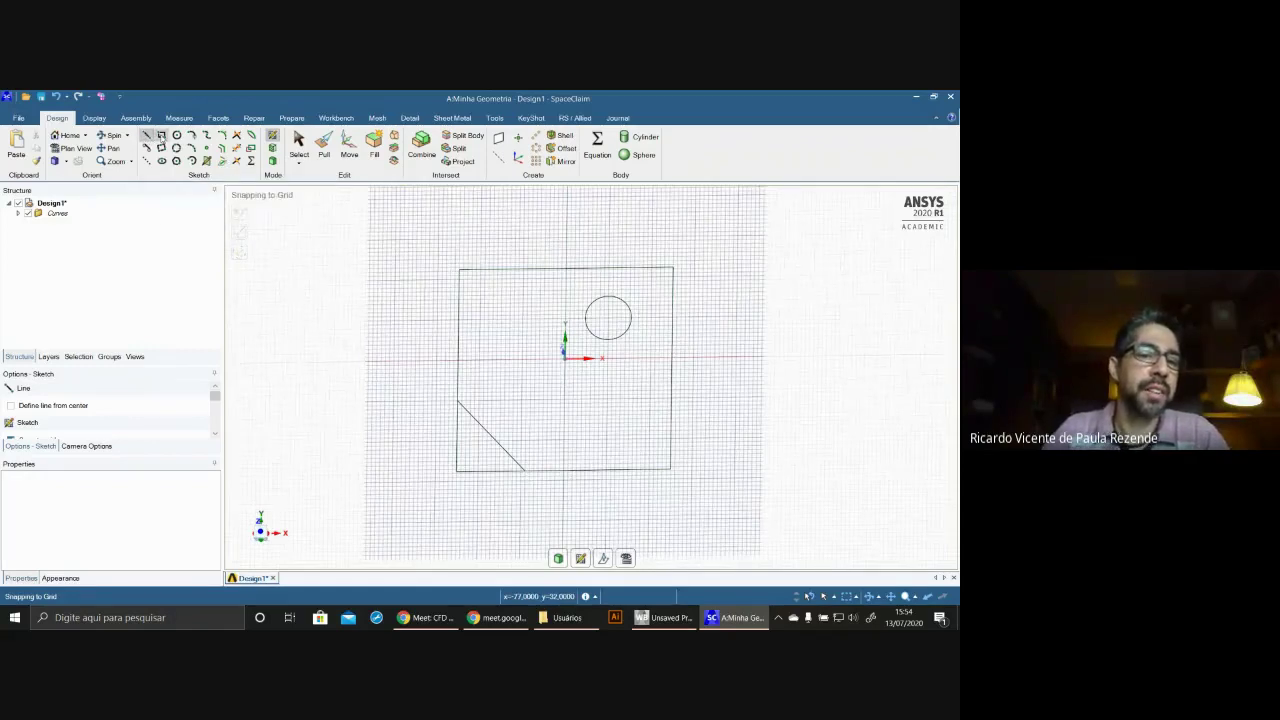
# - Switch from the sketch drawing tools to Select and inspect each line and the circle listed under Curves
pyautogui.click(159, 138)
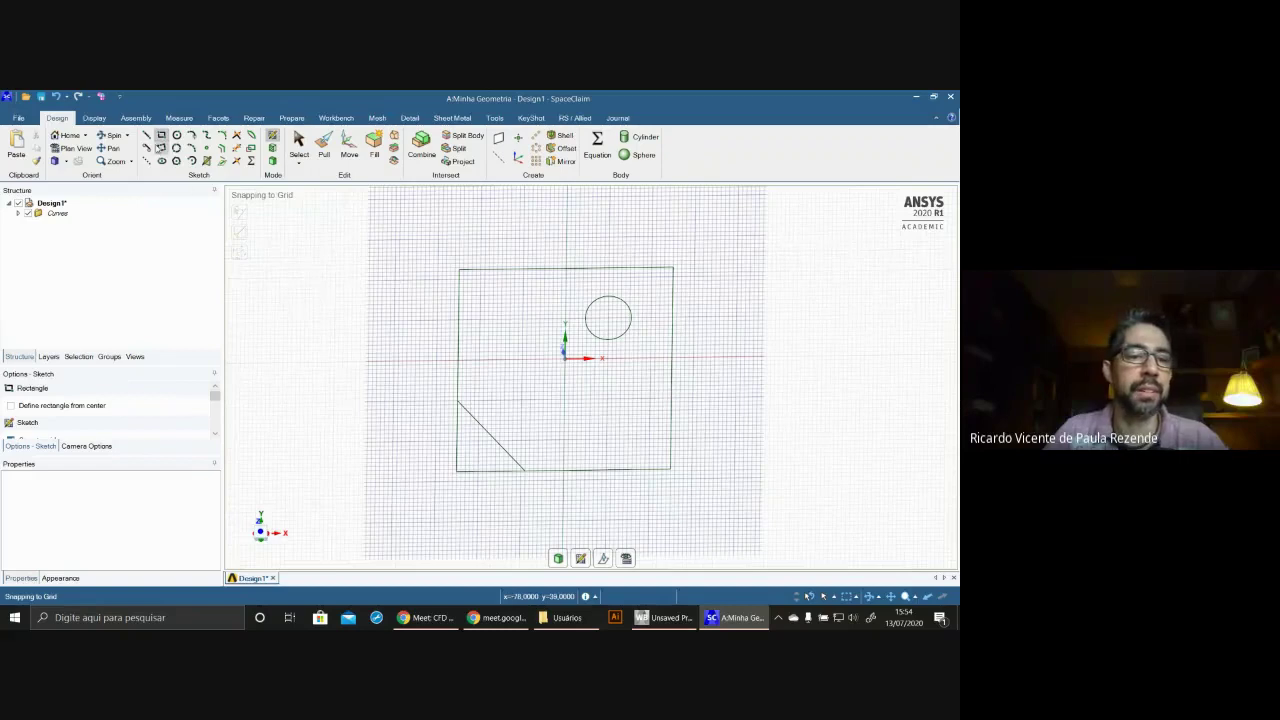
pyautogui.click(147, 136)
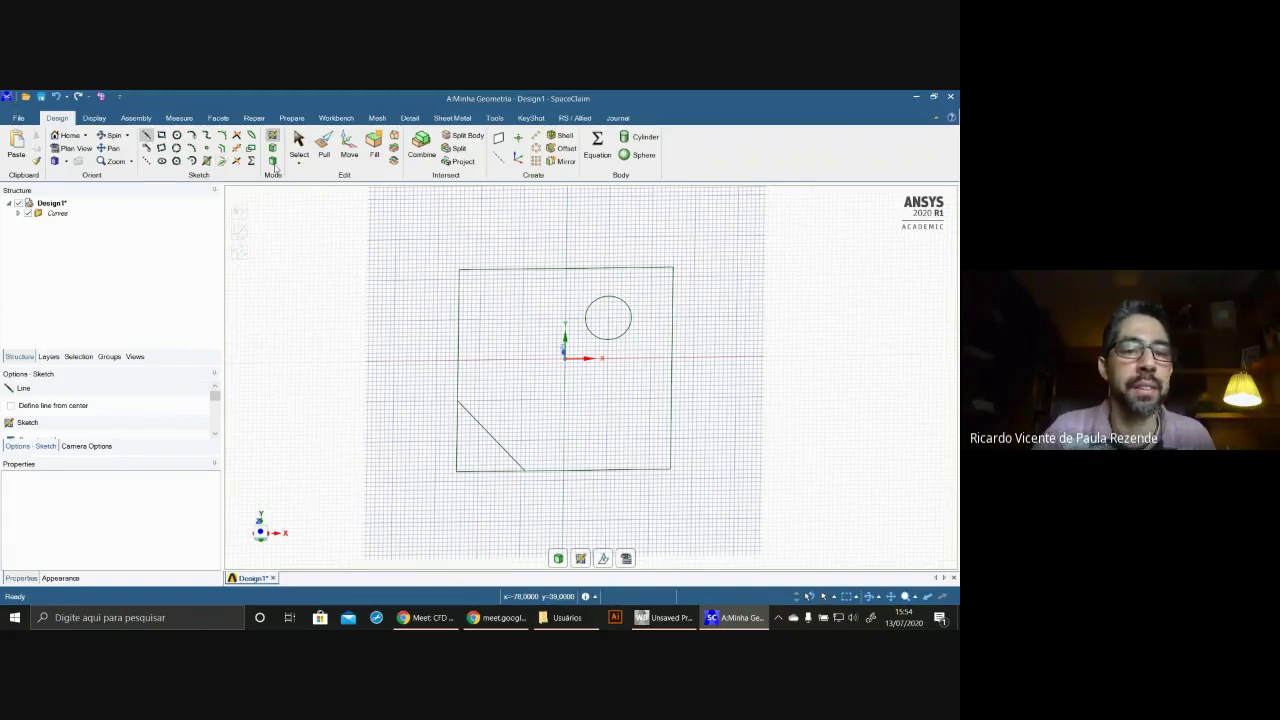
pyautogui.click(298, 143)
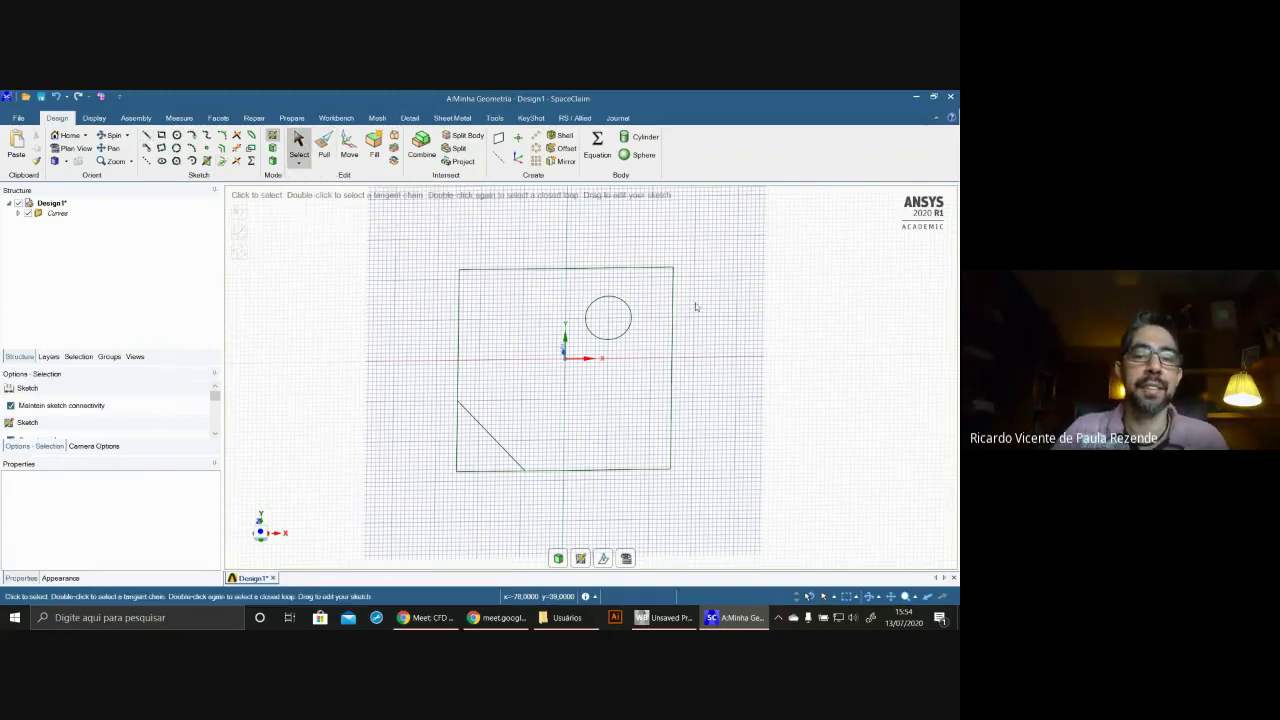
pyautogui.moveTo(735, 305)
pyautogui.mouseDown(button='middle')
pyautogui.moveTo(808, 420)
pyautogui.moveTo(703, 282)
pyautogui.mouseUp(button='middle')
pyautogui.moveTo(381, 361)
pyautogui.mouseDown(button='middle')
pyautogui.moveTo(423, 280)
pyautogui.moveTo(378, 355)
pyautogui.mouseUp(button='middle')
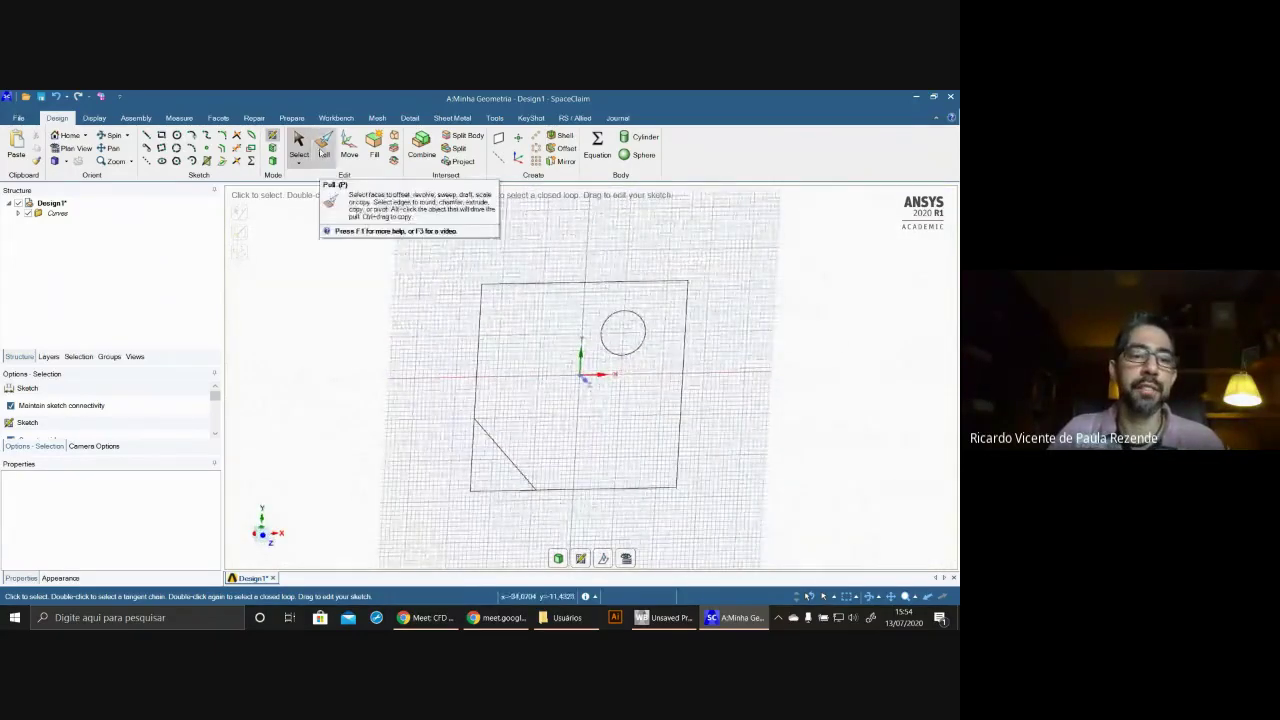
pyautogui.click(18, 213)
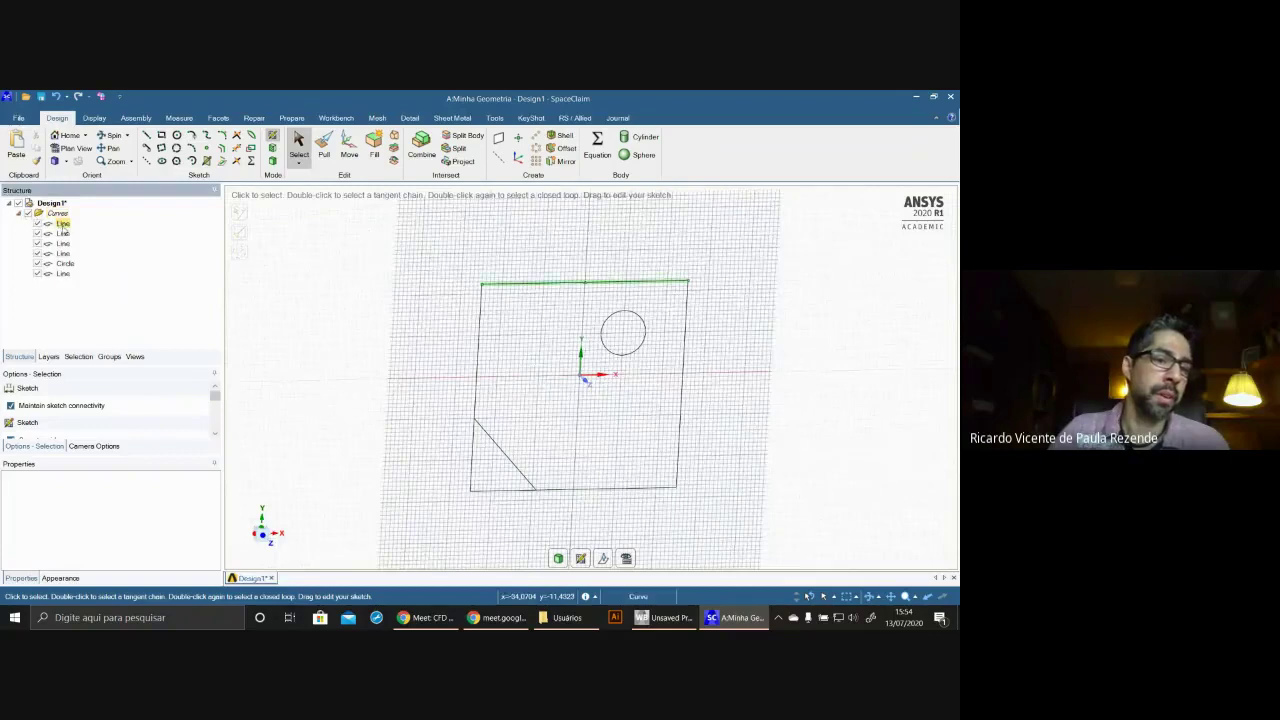
pyautogui.click(60, 224)
pyautogui.click(64, 234)
pyautogui.click(64, 244)
pyautogui.click(64, 254)
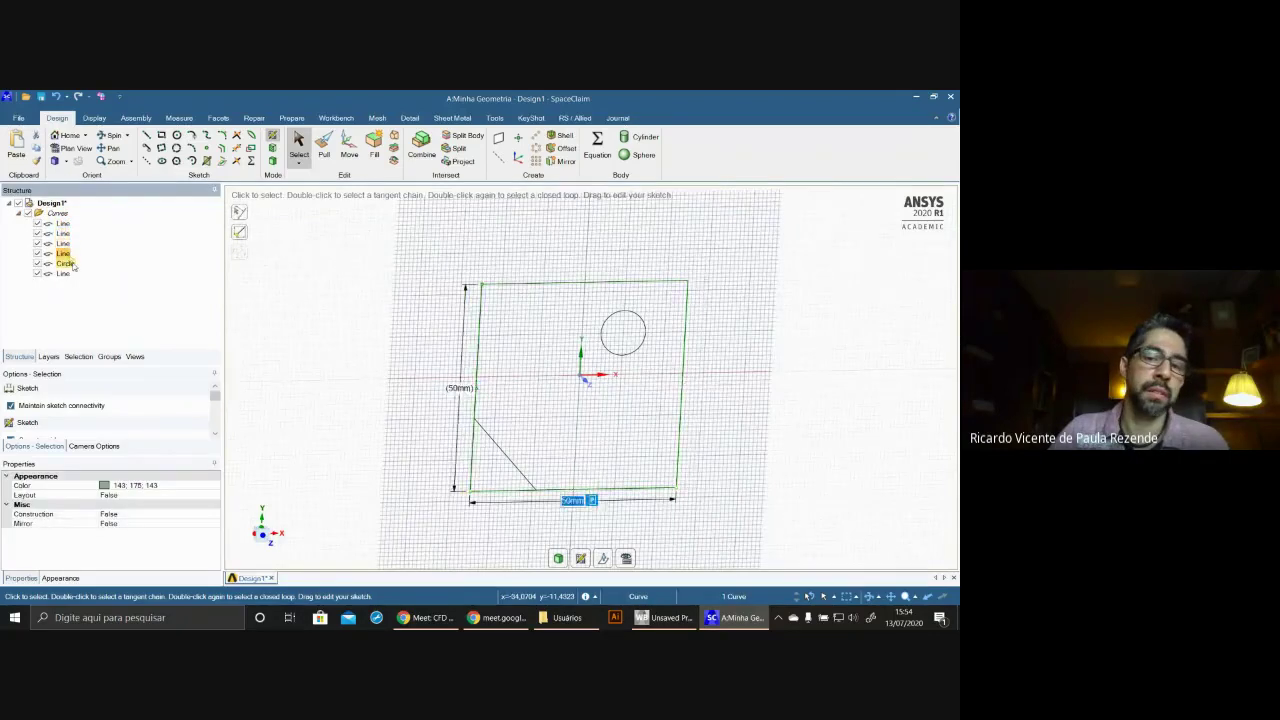
pyautogui.click(65, 264)
pyautogui.click(64, 273)
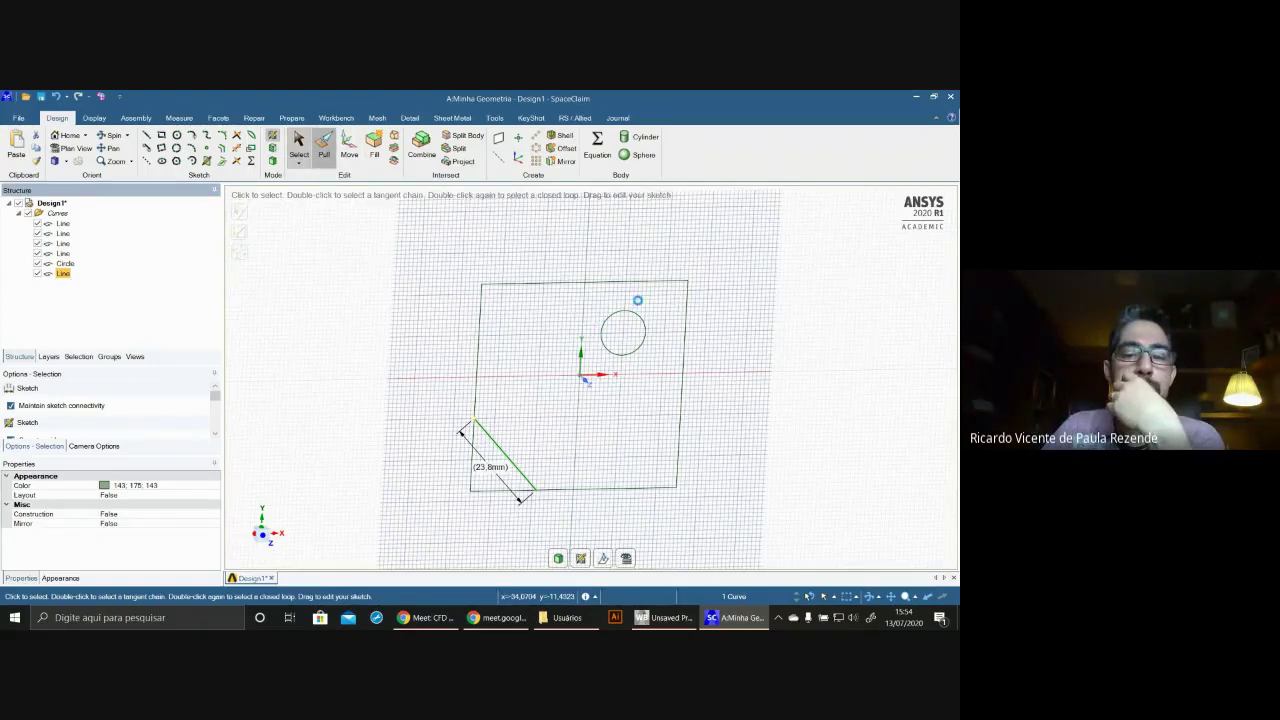
# - Try converting the sketch into a surface by activating the Pull tool, and undo the conversion
pyautogui.press('p')
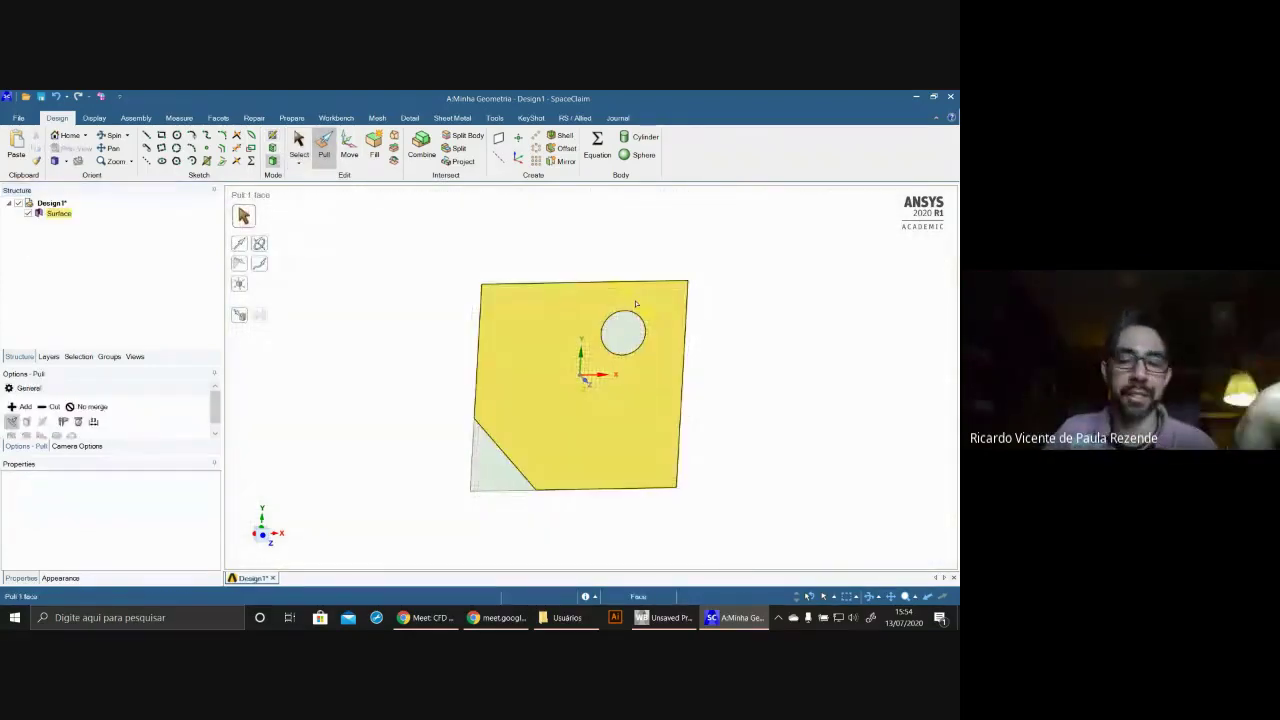
pyautogui.click(706, 303)
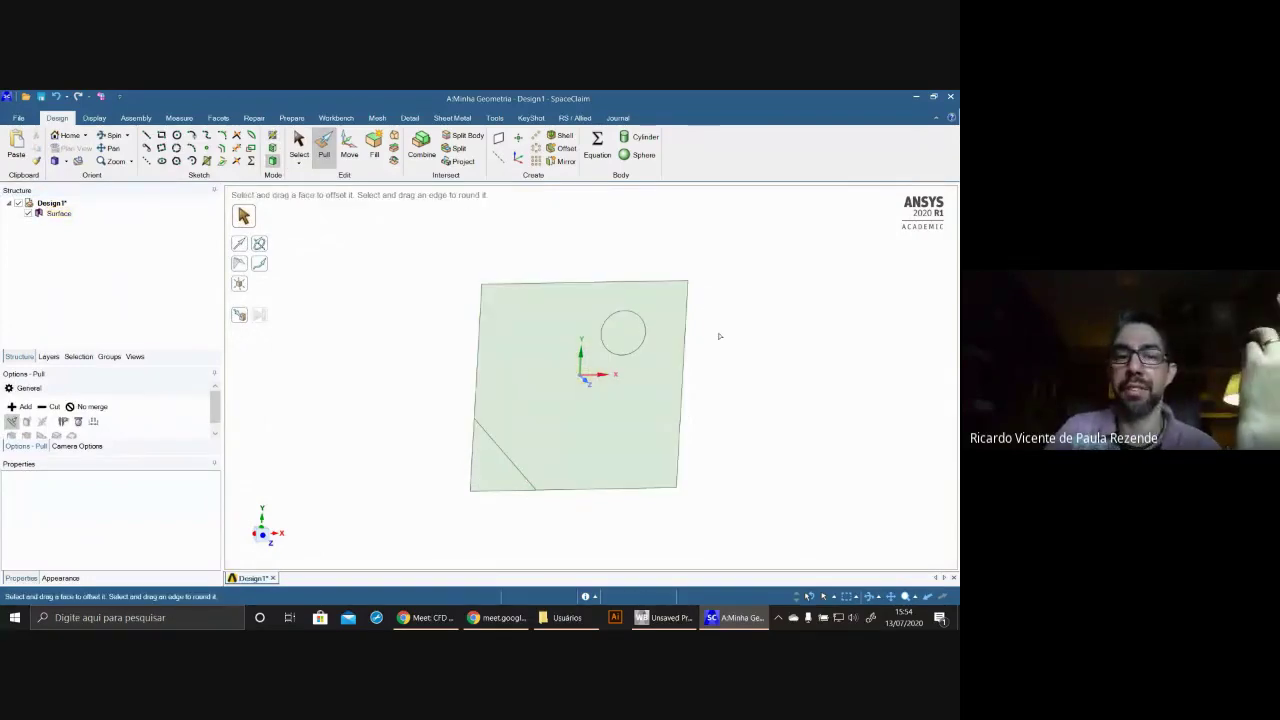
pyautogui.click(56, 97)
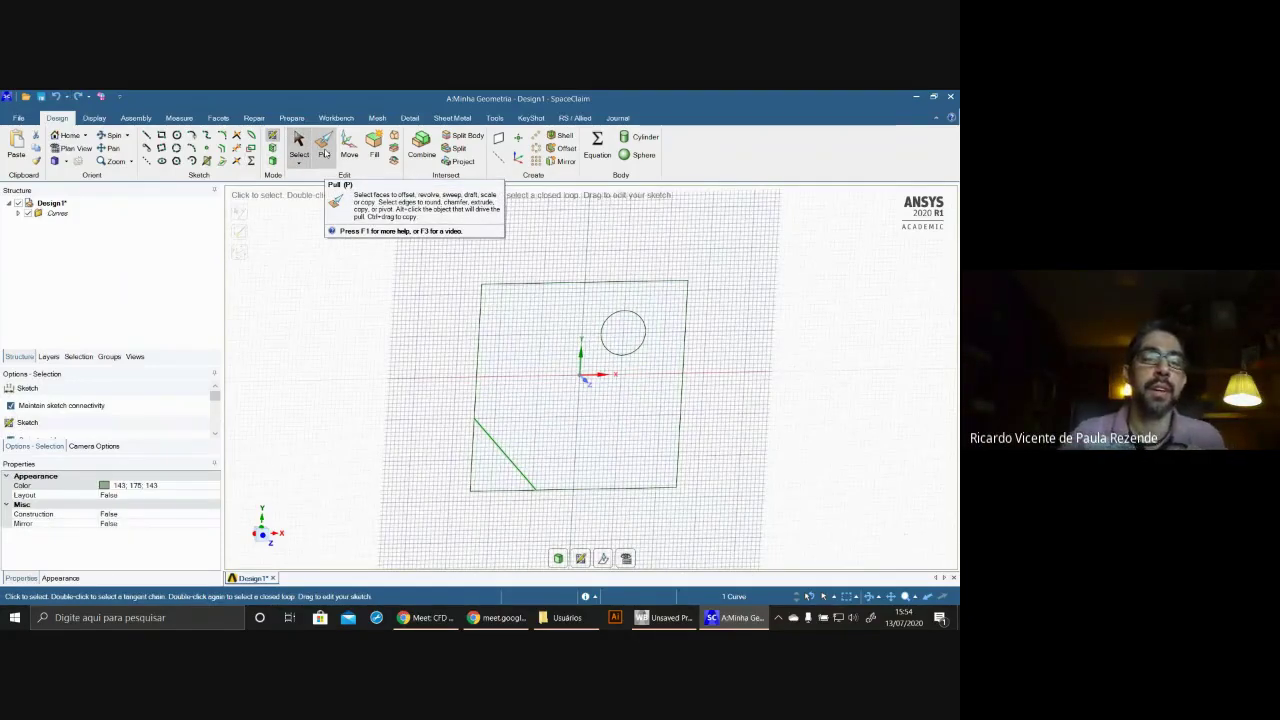
# - Convert the closed sketch into a surface by starting the selection of a new sketch plane
pyautogui.moveTo(537, 323)
pyautogui.mouseDown(button='middle')
pyautogui.moveTo(598, 343)
pyautogui.moveTo(531, 314)
pyautogui.mouseUp(button='middle')
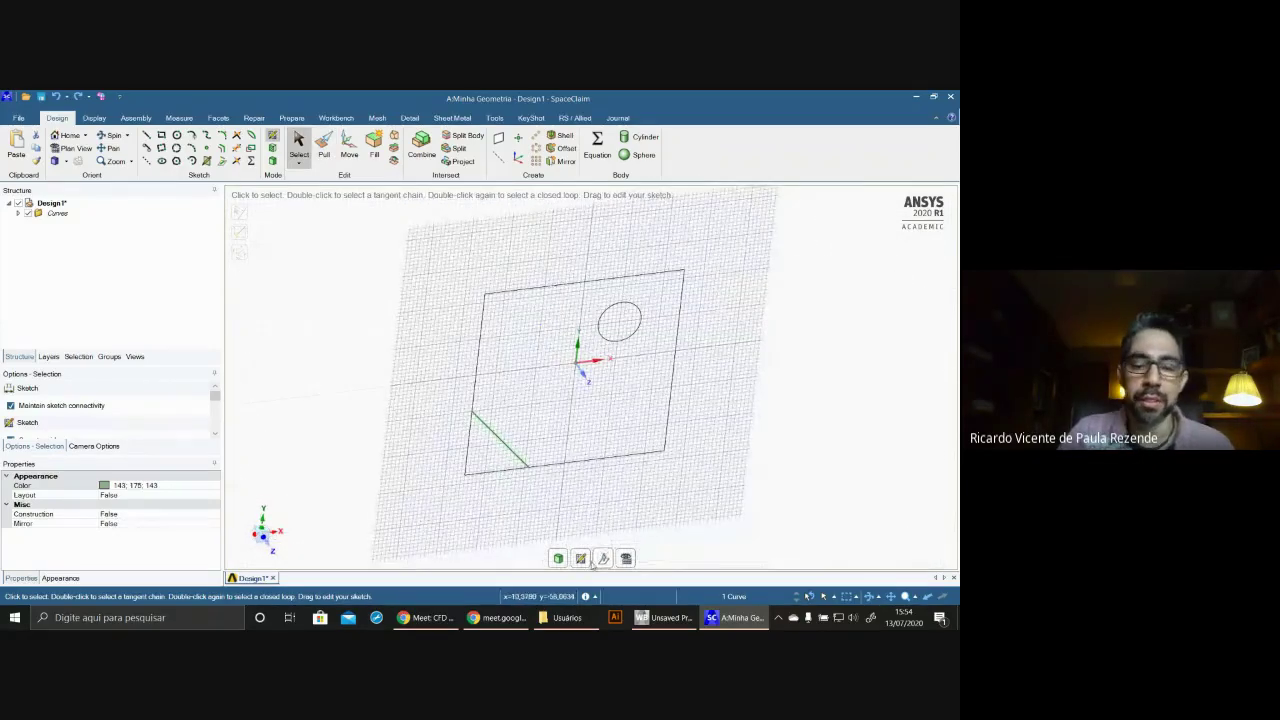
pyautogui.click(580, 559)
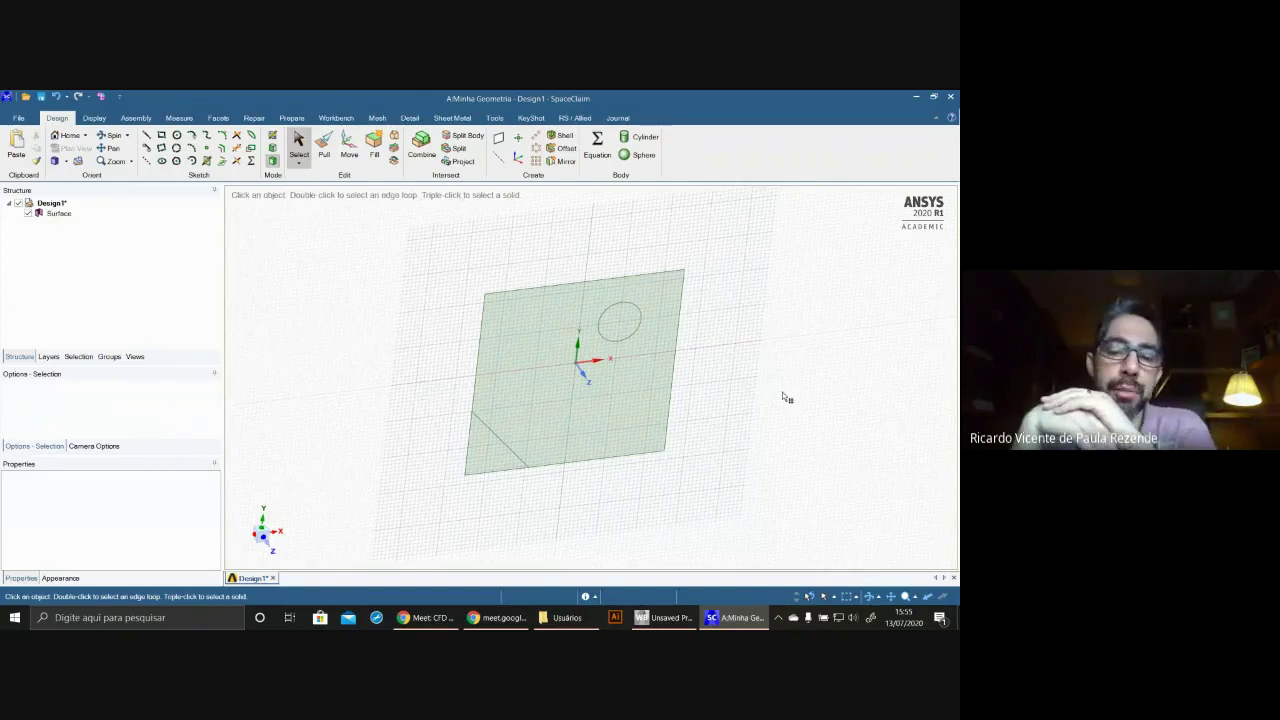
pyautogui.click(540, 367)
pyautogui.click(323, 224)
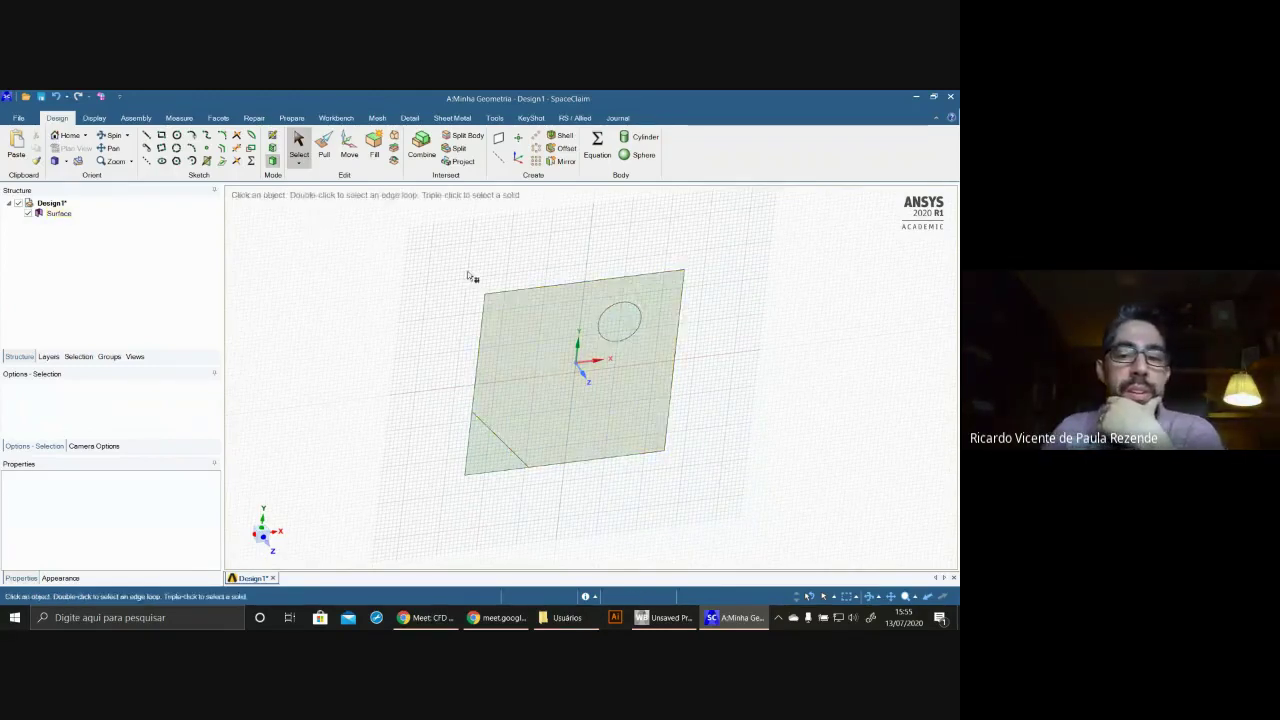
# - Examine the surface in the isometric and bottom views, tilt it to show its upper face, and activate the Pull tool
pyautogui.moveTo(469, 275); pyautogui.dragTo(403, 203, button='middle')
pyautogui.moveTo(686, 372); pyautogui.dragTo(738, 310, button='middle')
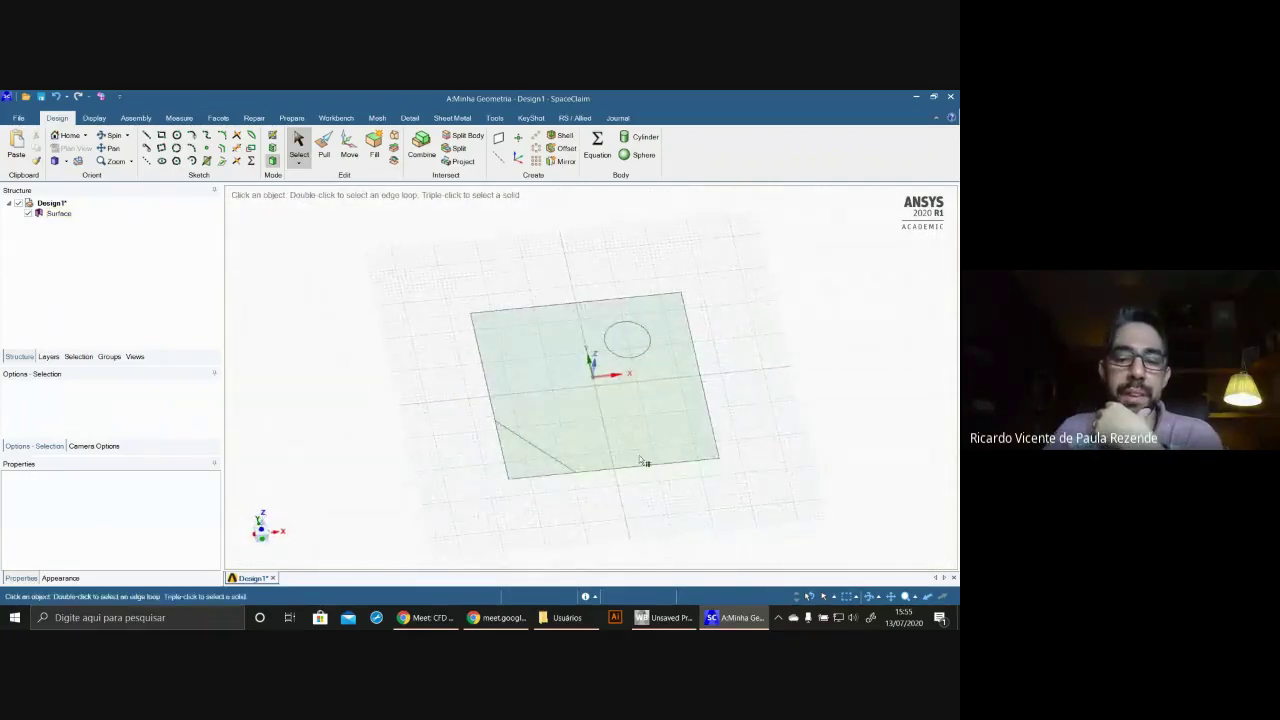
pyautogui.click(66, 161)
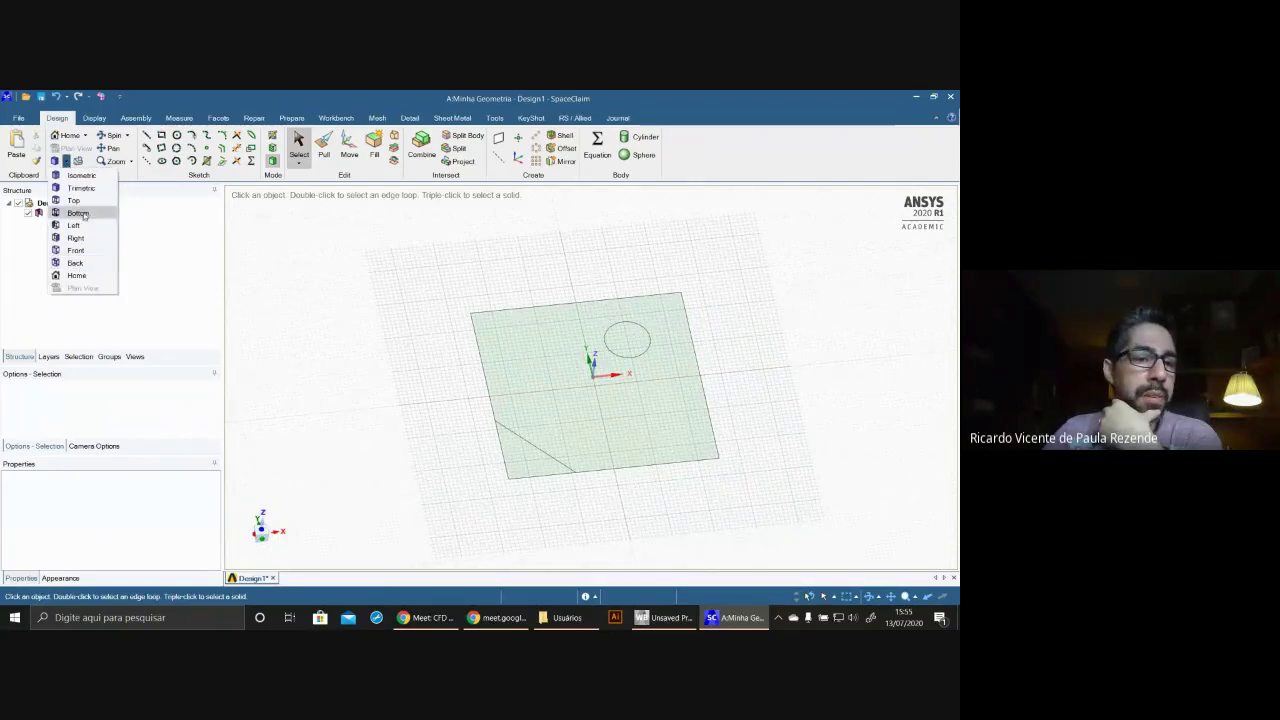
pyautogui.click(80, 175)
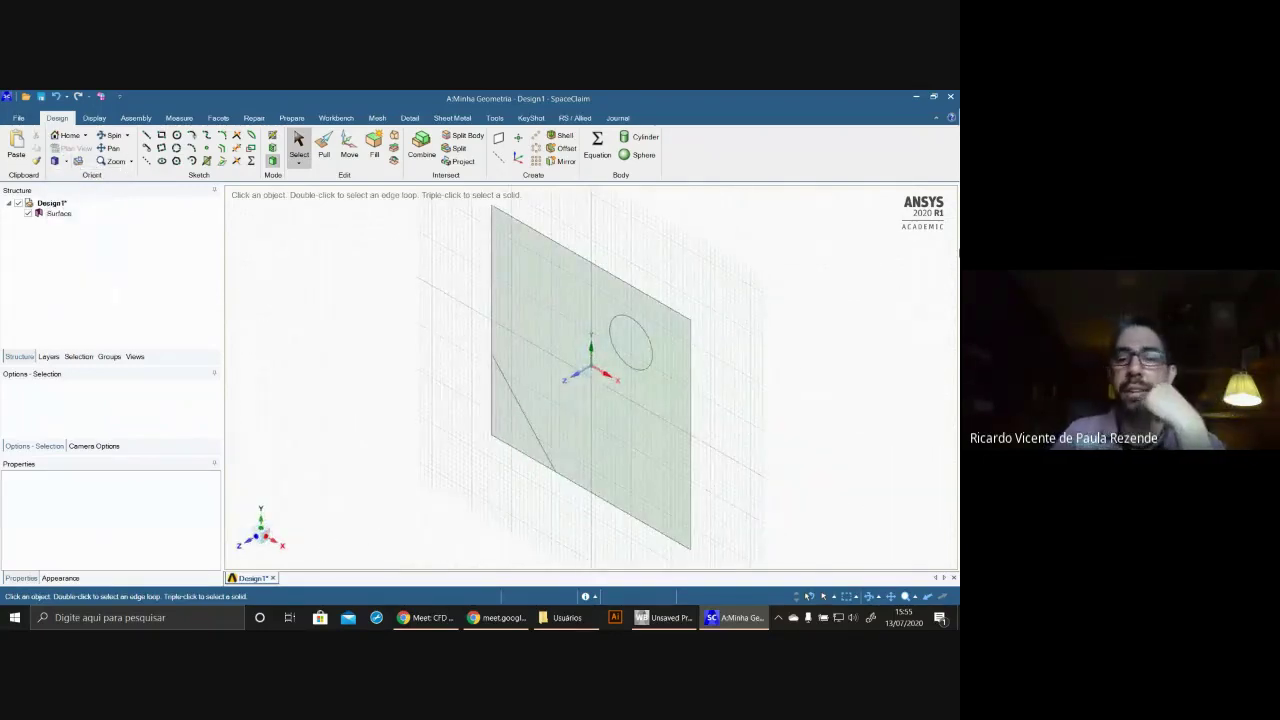
pyautogui.click(66, 161)
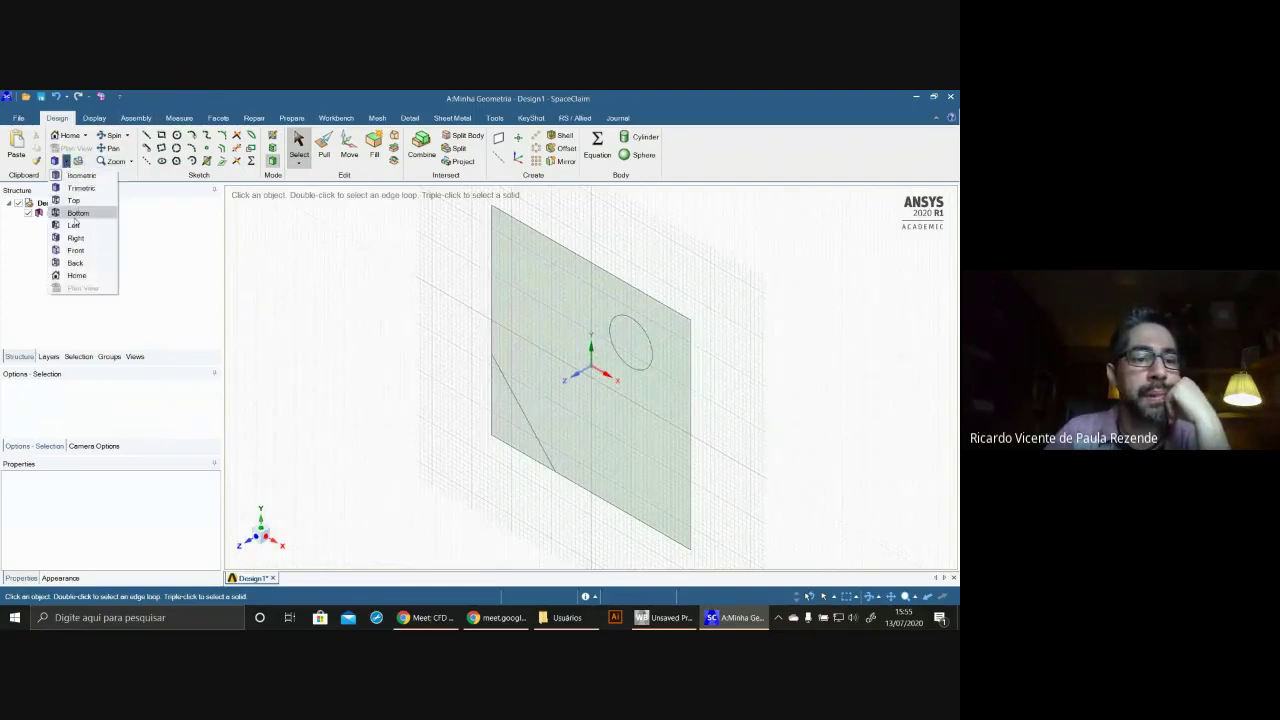
pyautogui.click(78, 213)
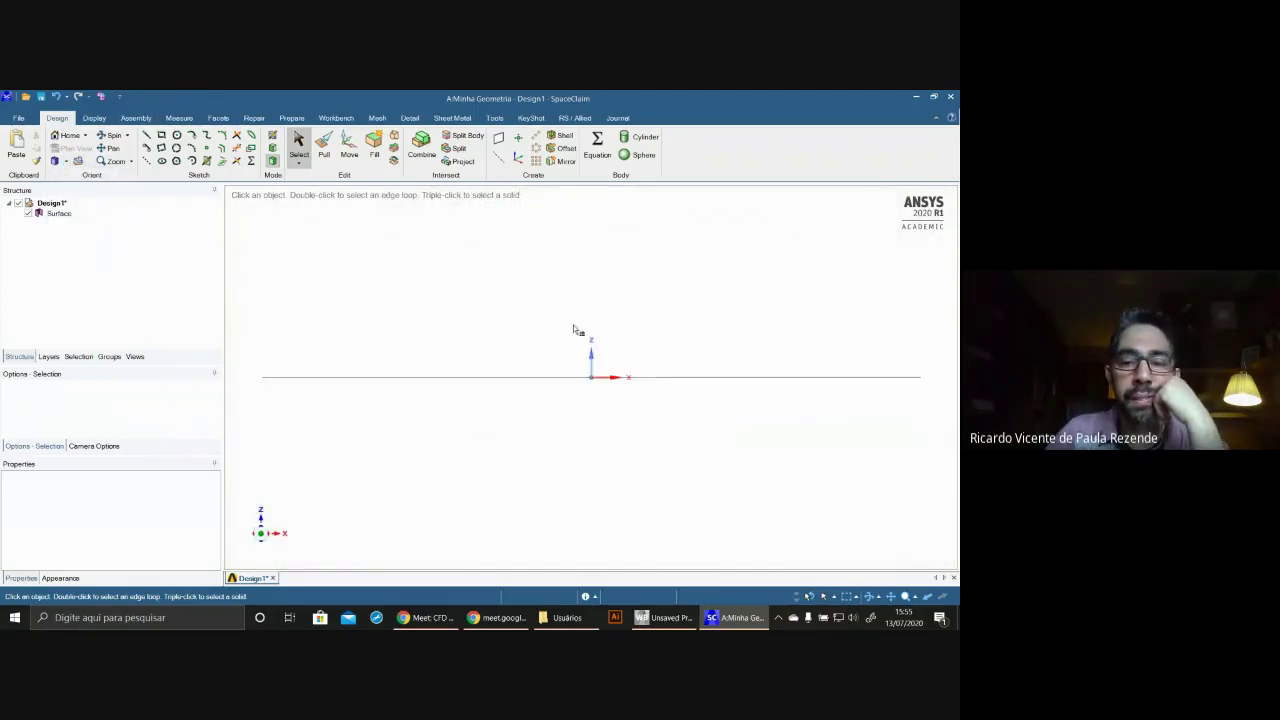
pyautogui.moveTo(588, 322); pyautogui.dragTo(576, 390, button='middle')
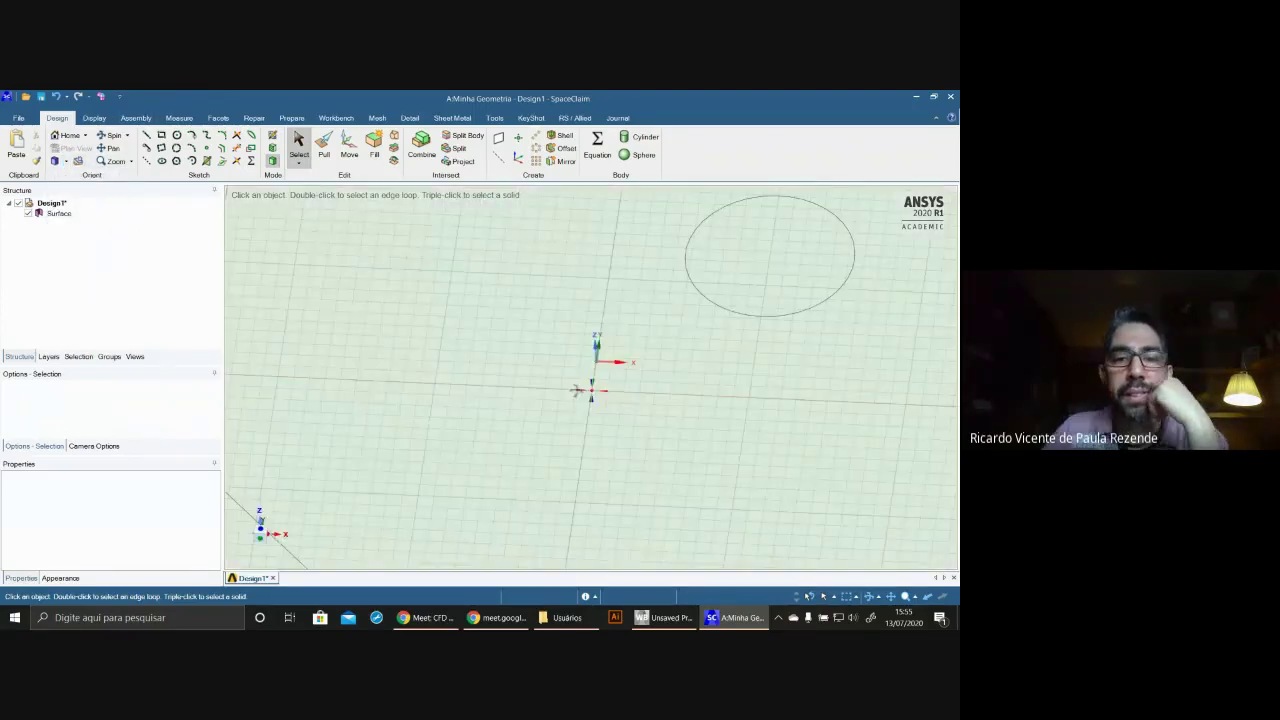
pyautogui.press('p')
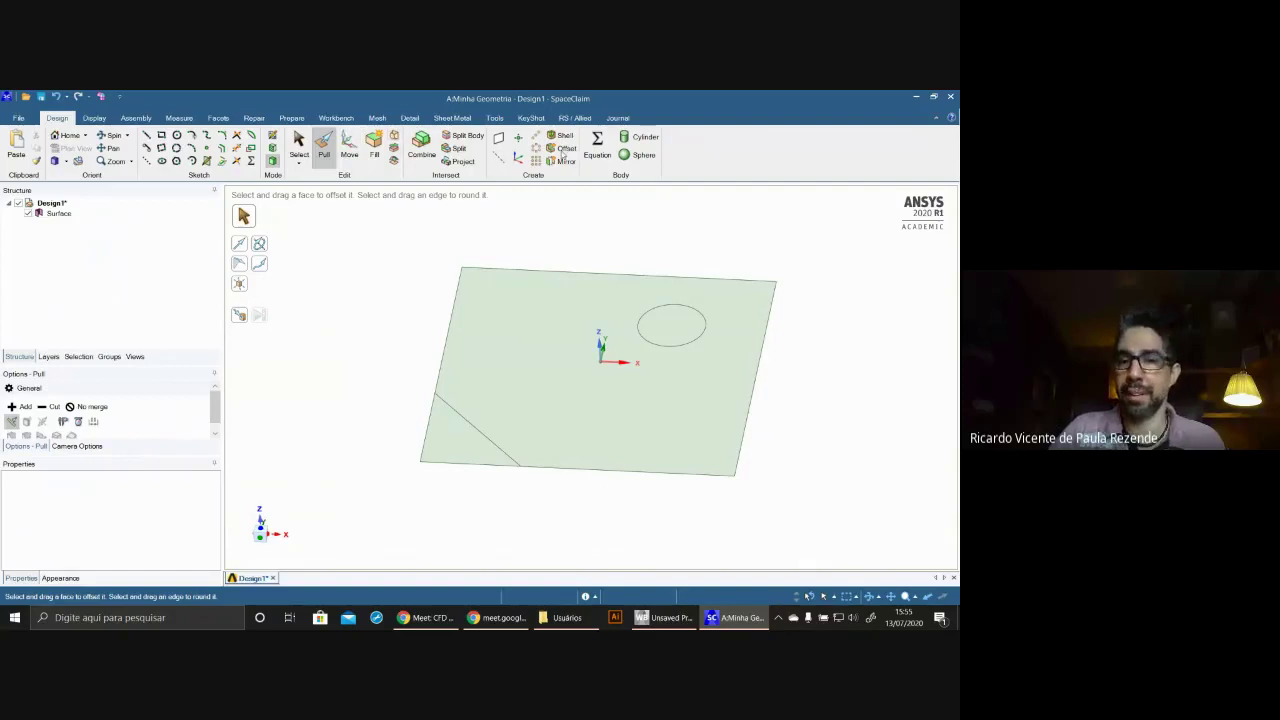
pyautogui.click(94, 118)
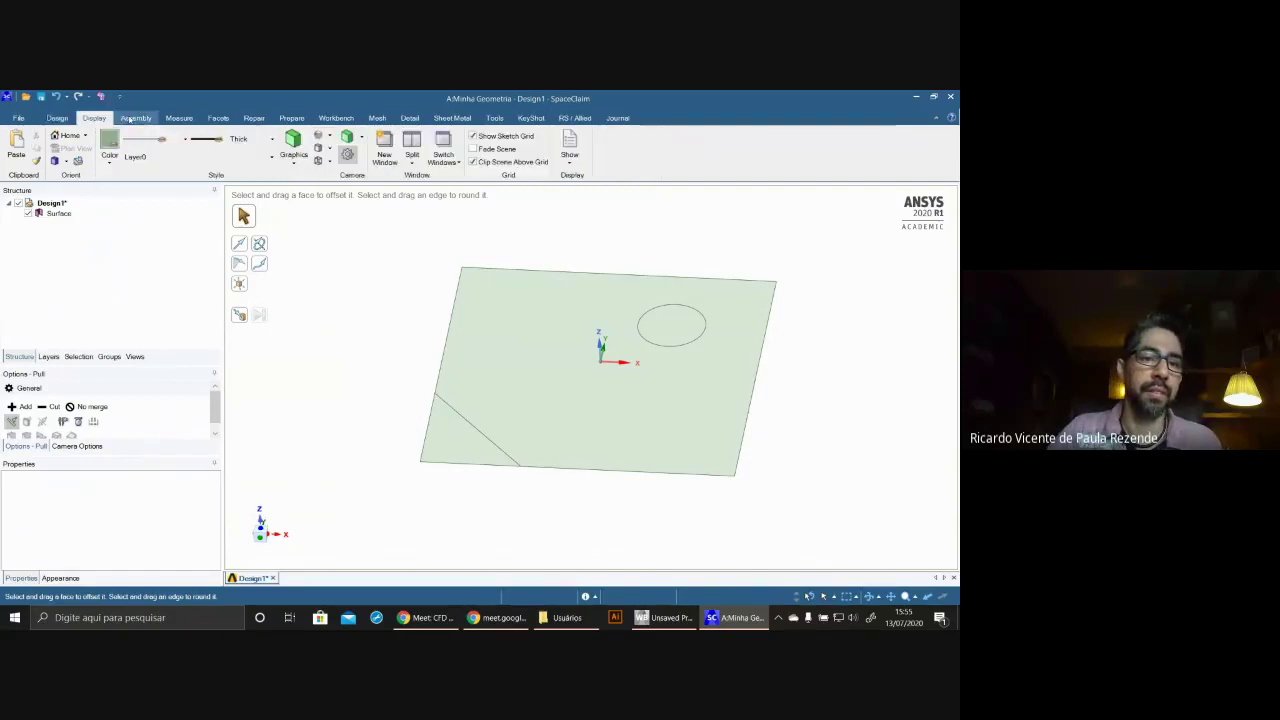
pyautogui.click(136, 118)
pyautogui.click(179, 118)
pyautogui.click(218, 118)
pyautogui.click(254, 118)
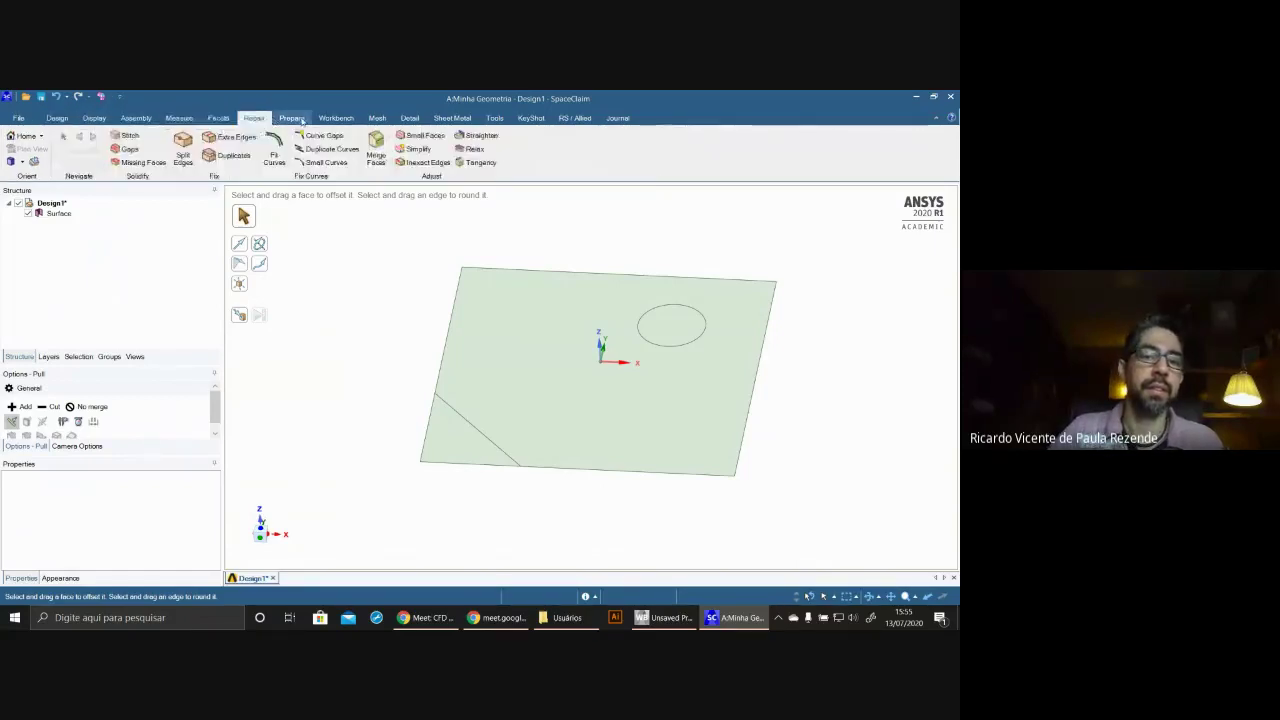
pyautogui.click(292, 118)
pyautogui.click(377, 118)
pyautogui.click(57, 118)
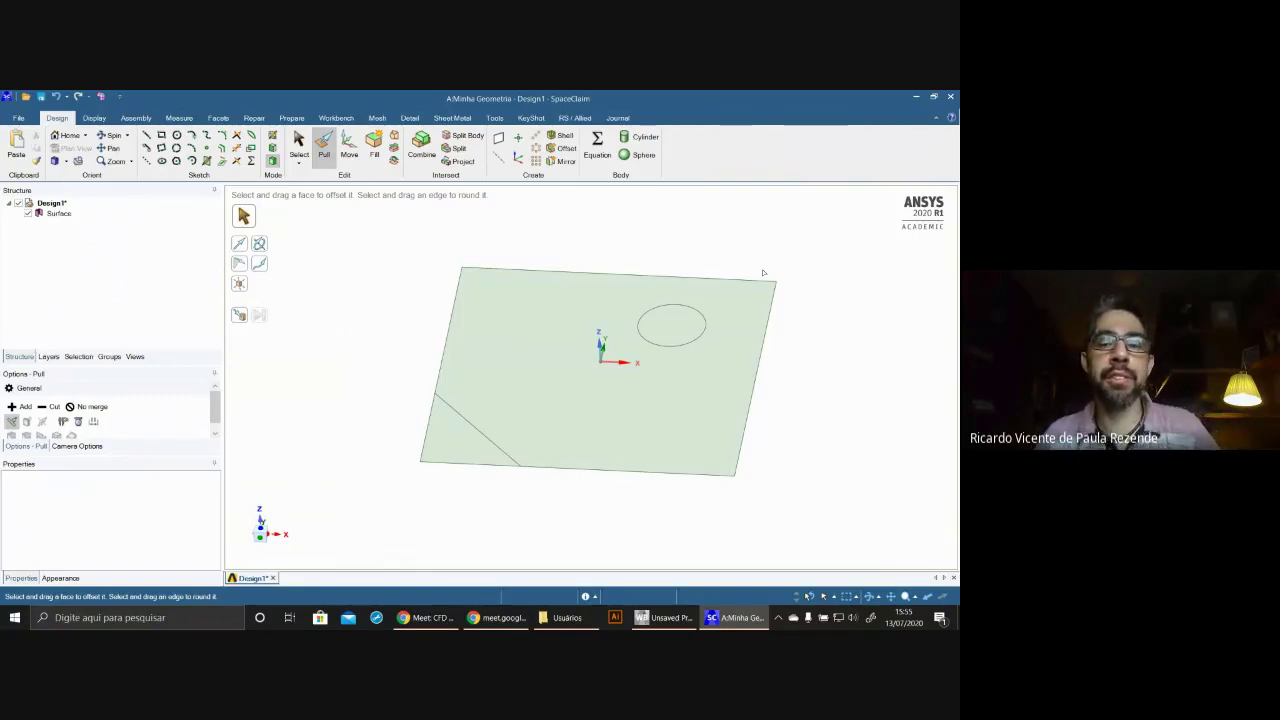
# - Pull the main region of the surface, excluding the corner triangle and the circle, upward 20 mm into a solid
pyautogui.click(548, 370)
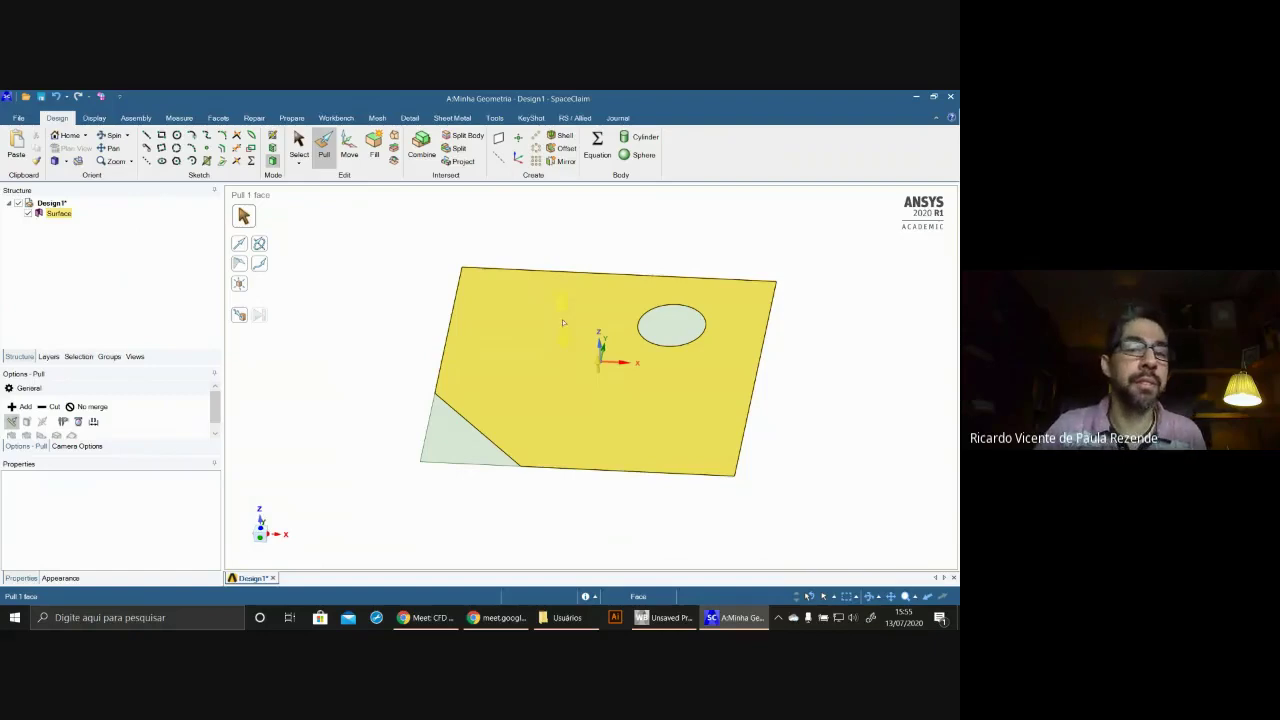
pyautogui.press('Escape')
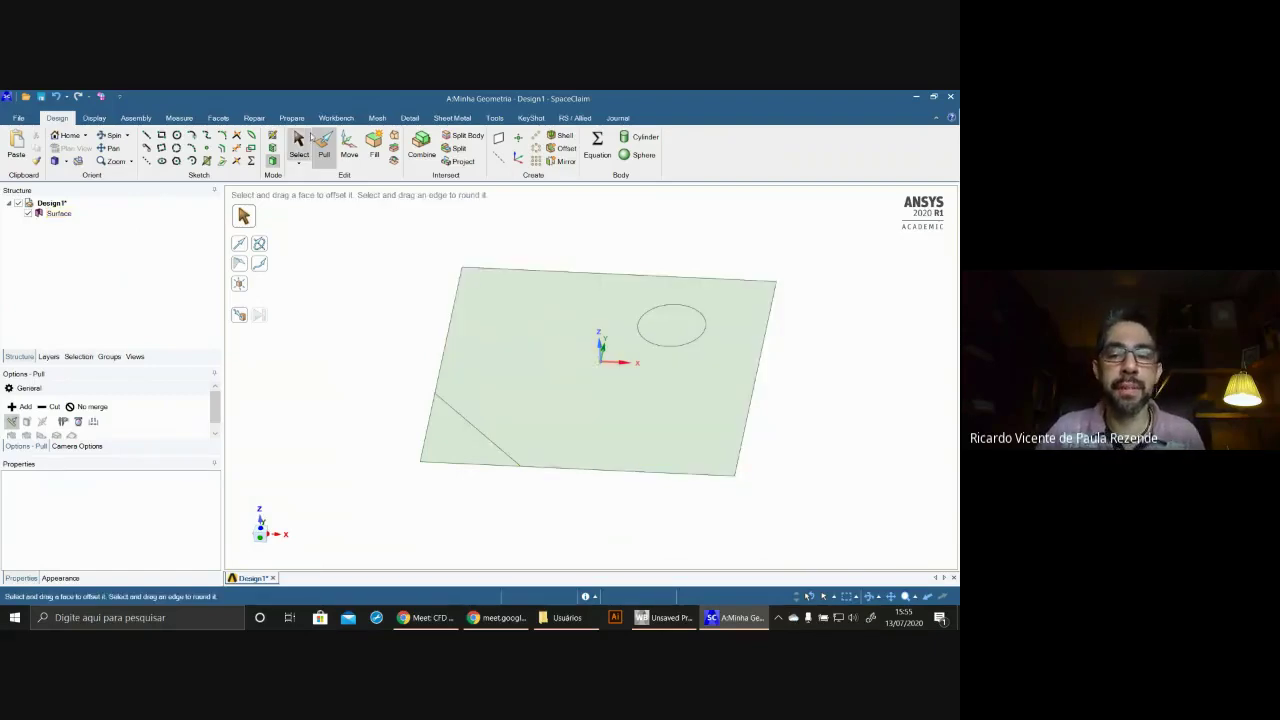
pyautogui.click(557, 406)
pyautogui.moveTo(557, 406); pyautogui.dragTo(544, 310)
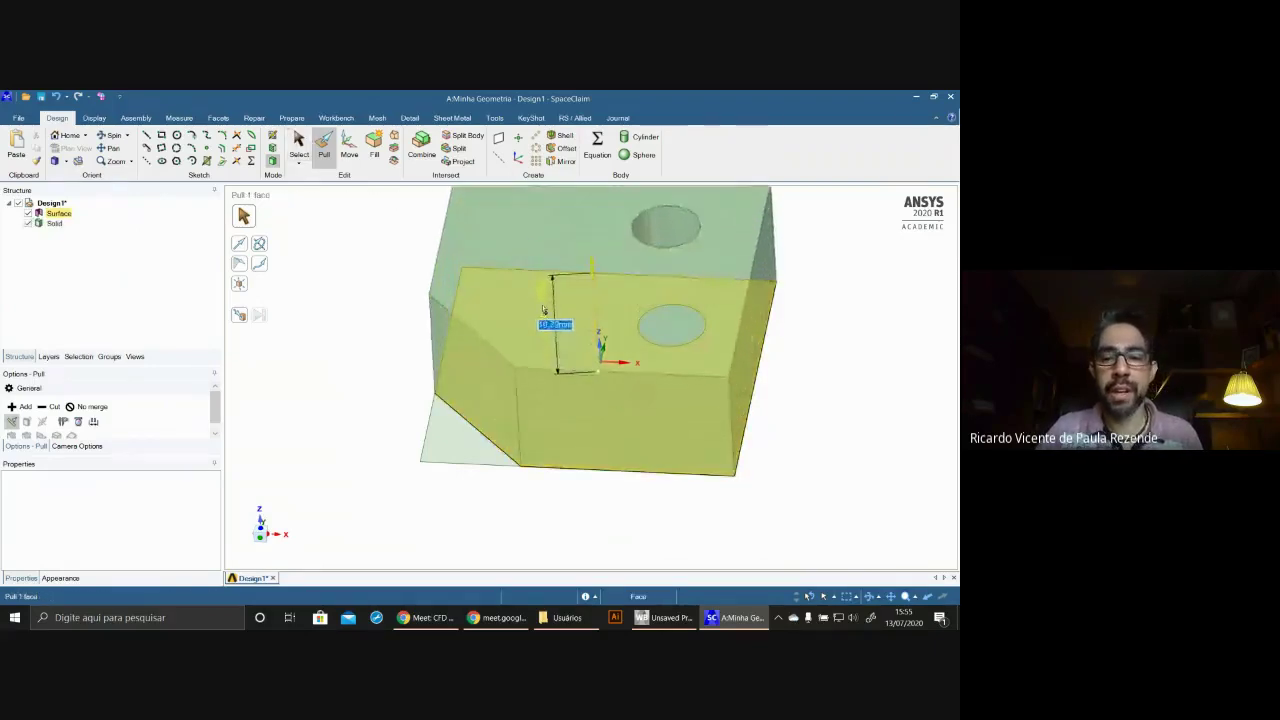
pyautogui.write('20')
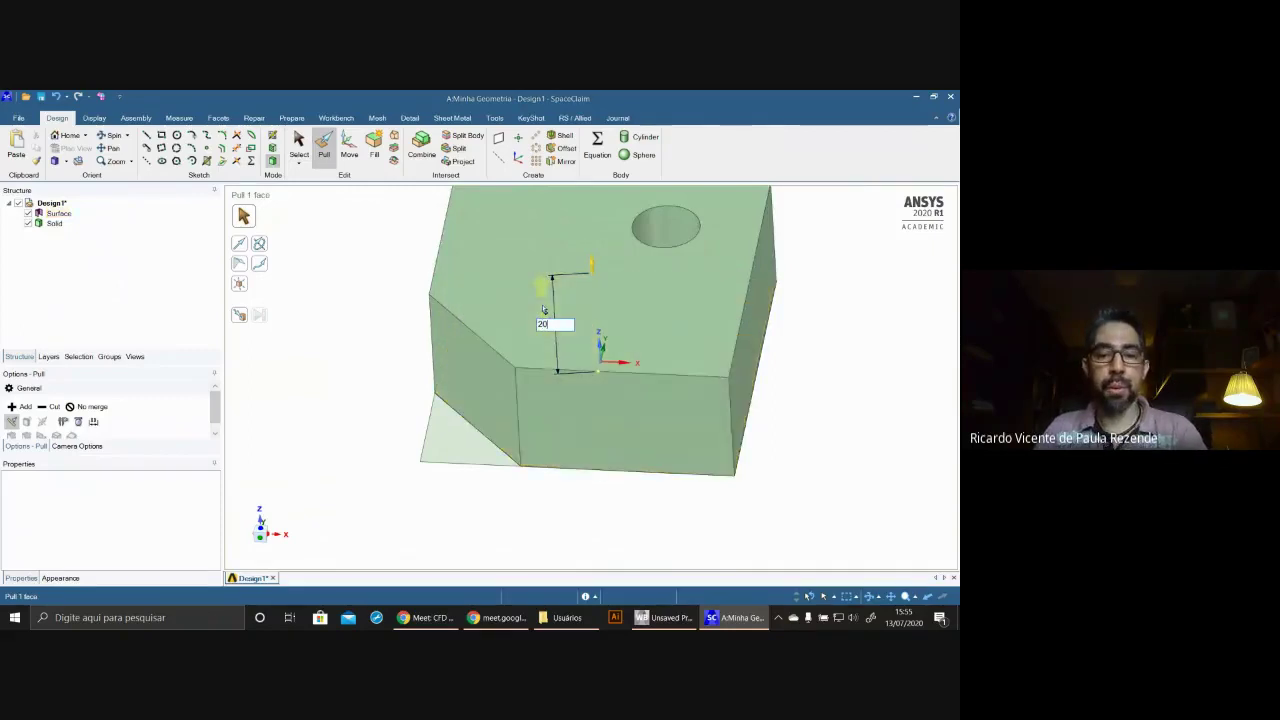
pyautogui.press('Return')
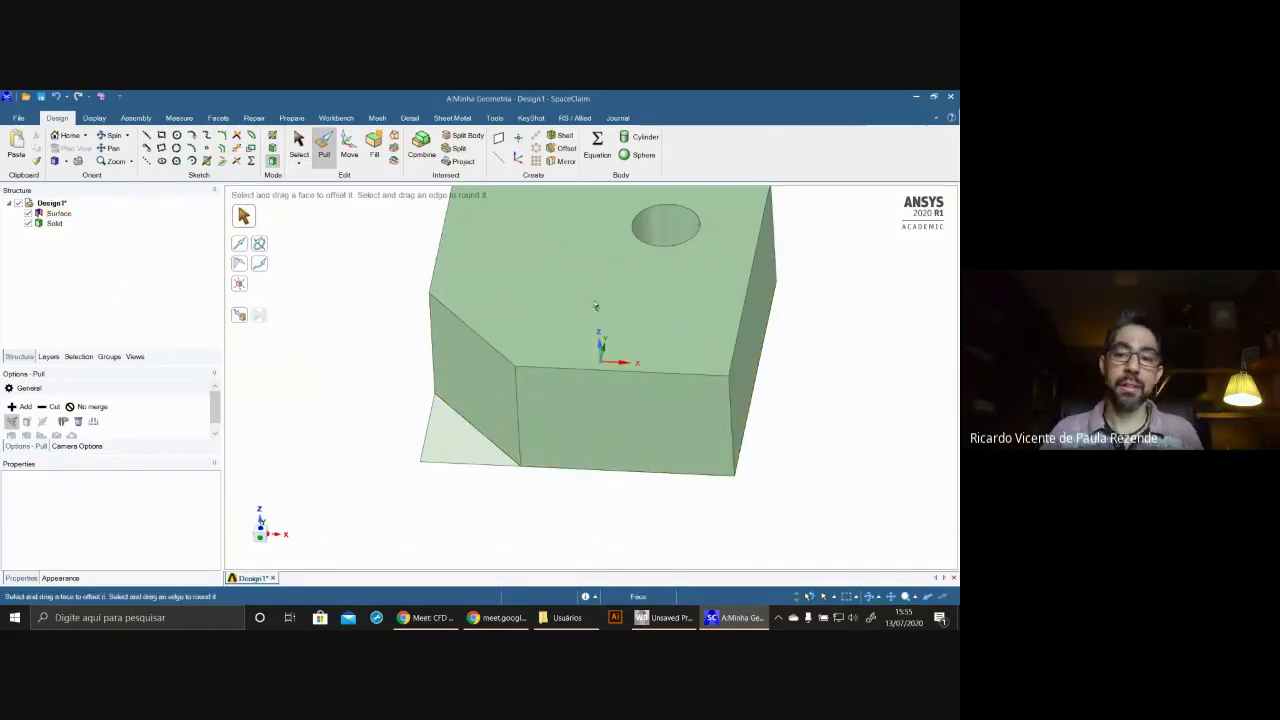
# - Try pulling the triangular corner surface up to the full height of the block, and undo the pull
pyautogui.scroll(-5, 877, 489)
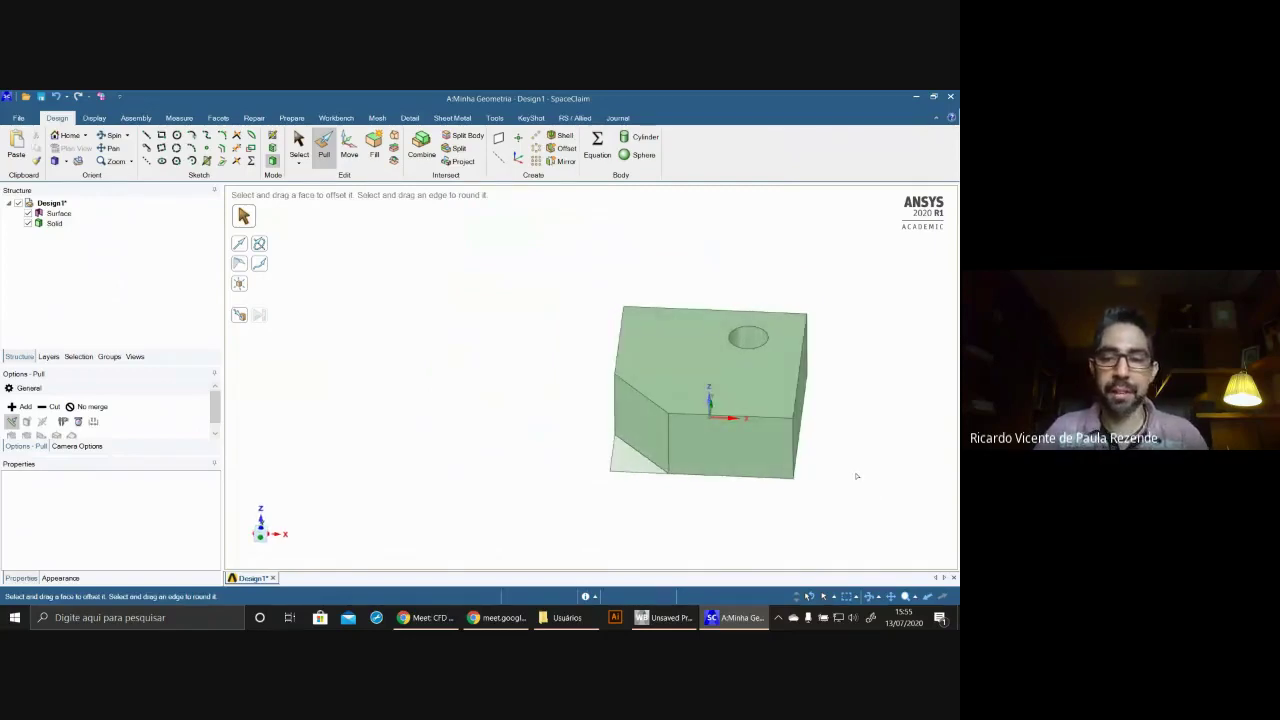
pyautogui.keyDown('shift'); pyautogui.moveTo(856, 476); pyautogui.dragTo(686, 459, button='middle'); pyautogui.keyUp('shift')
pyautogui.scroll(4, 610, 443)
pyautogui.keyDown('shift'); pyautogui.moveTo(655, 402); pyautogui.dragTo(842, 459, button='middle'); pyautogui.keyUp('shift')
pyautogui.click(416, 518)
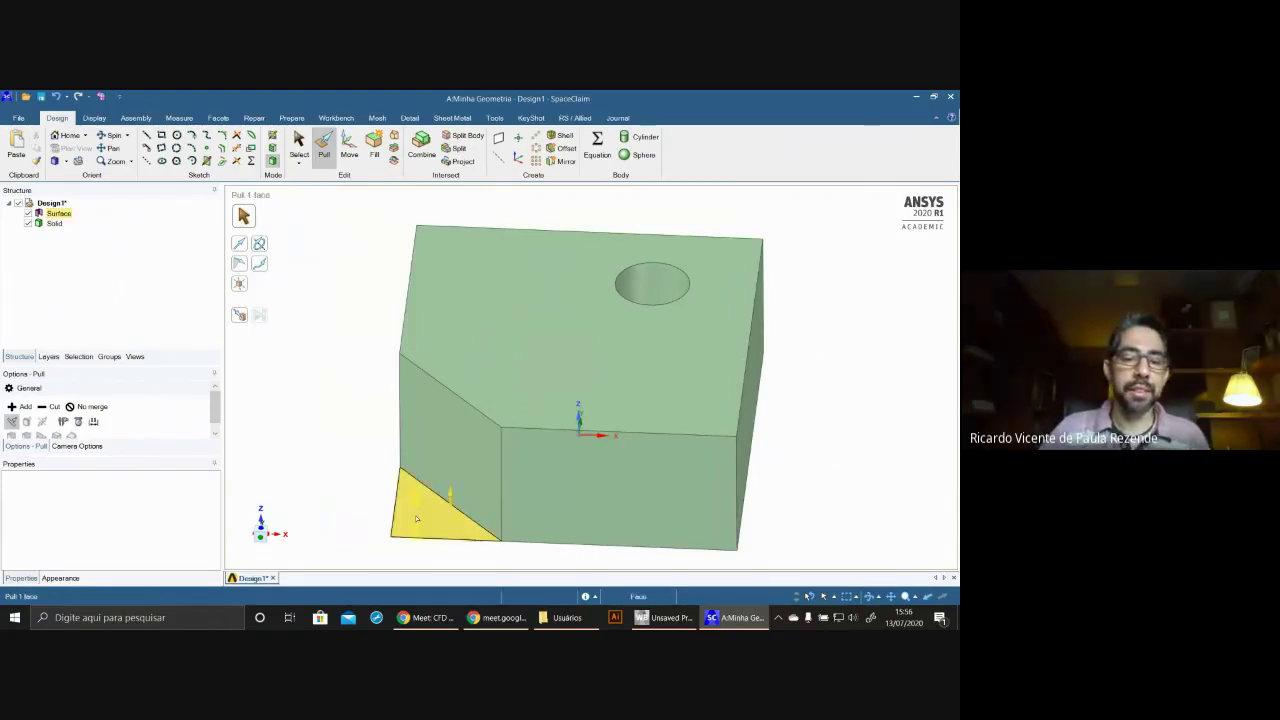
pyautogui.click(416, 518)
pyautogui.moveTo(418, 517); pyautogui.dragTo(422, 478)
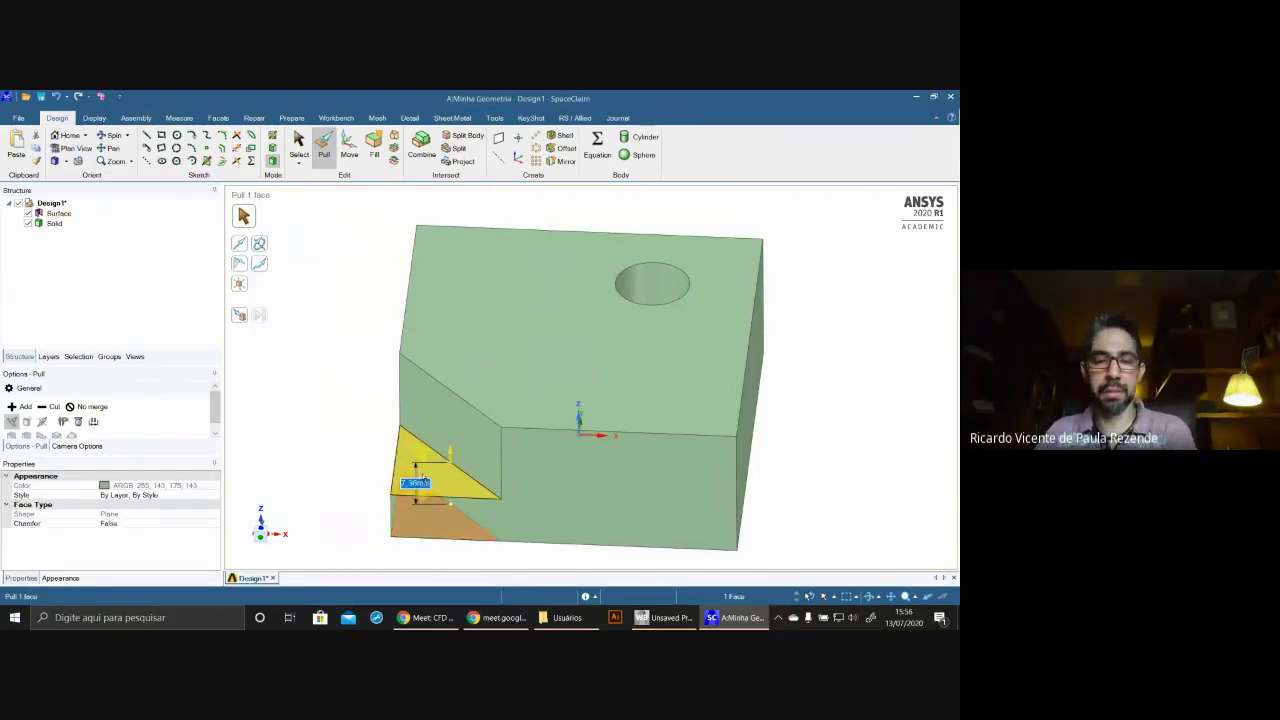
pyautogui.moveTo(423, 480); pyautogui.dragTo(450, 404)
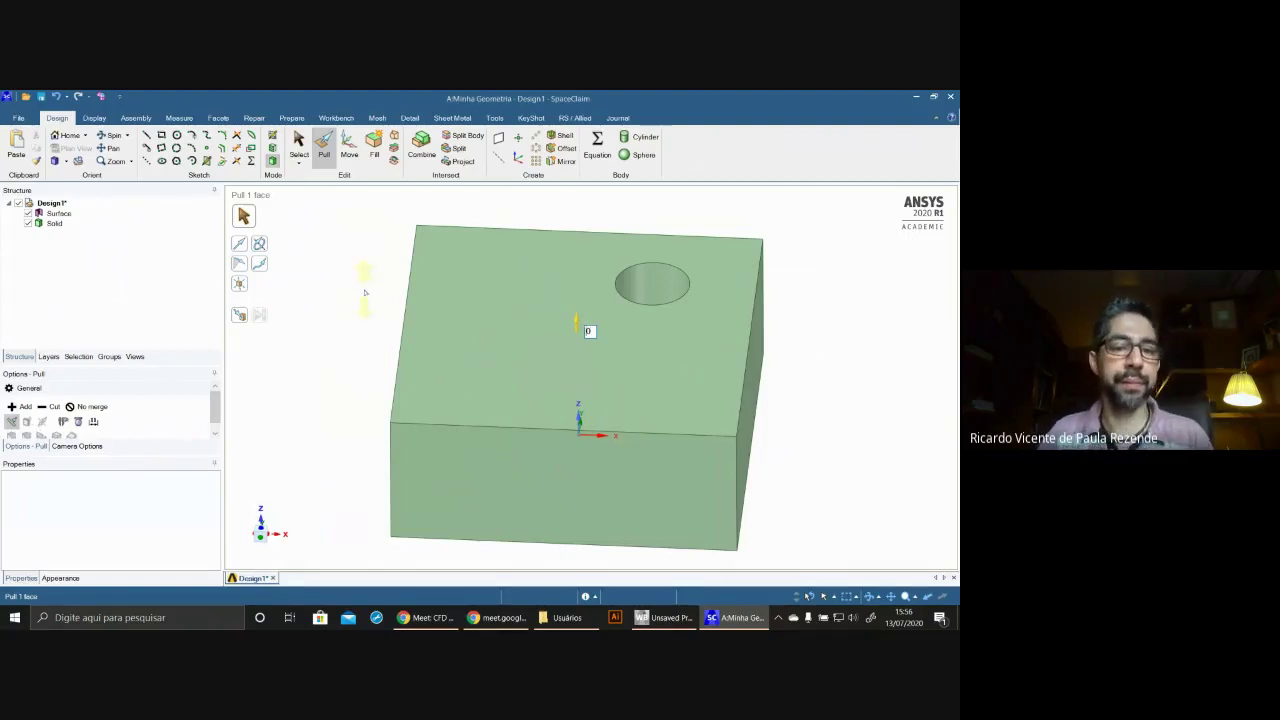
pyautogui.click(543, 311)
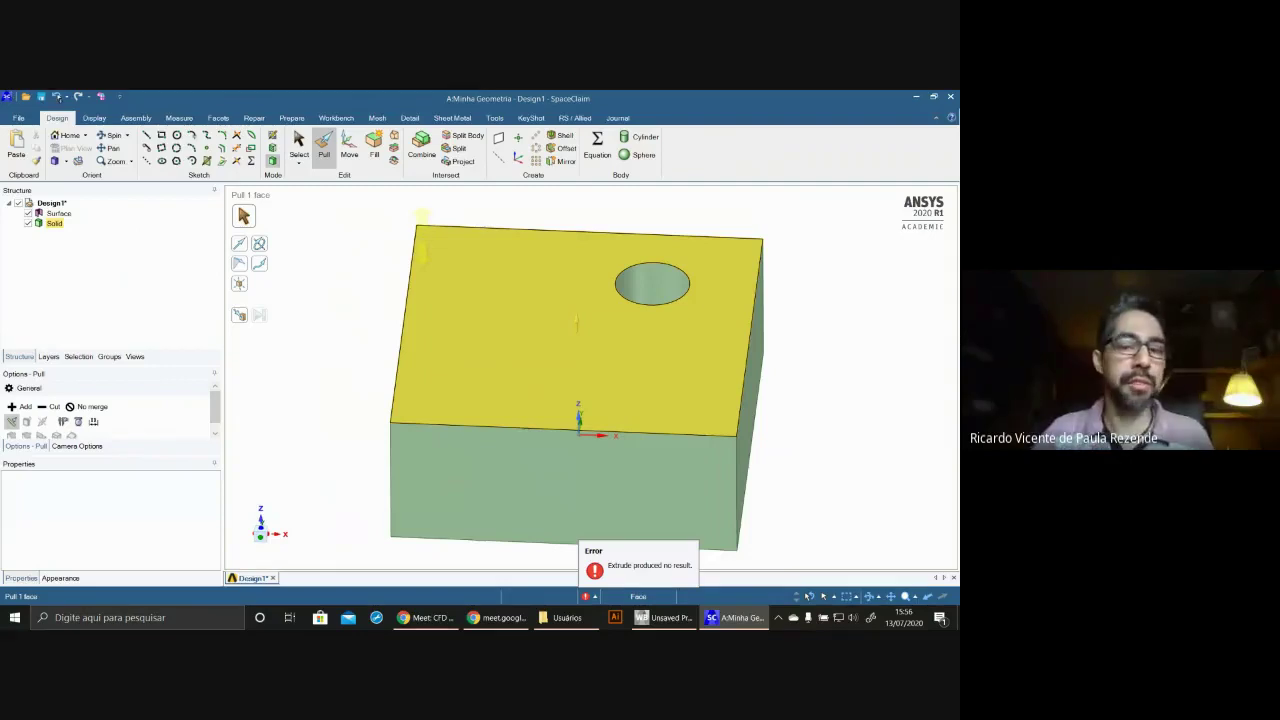
pyautogui.click(57, 97)
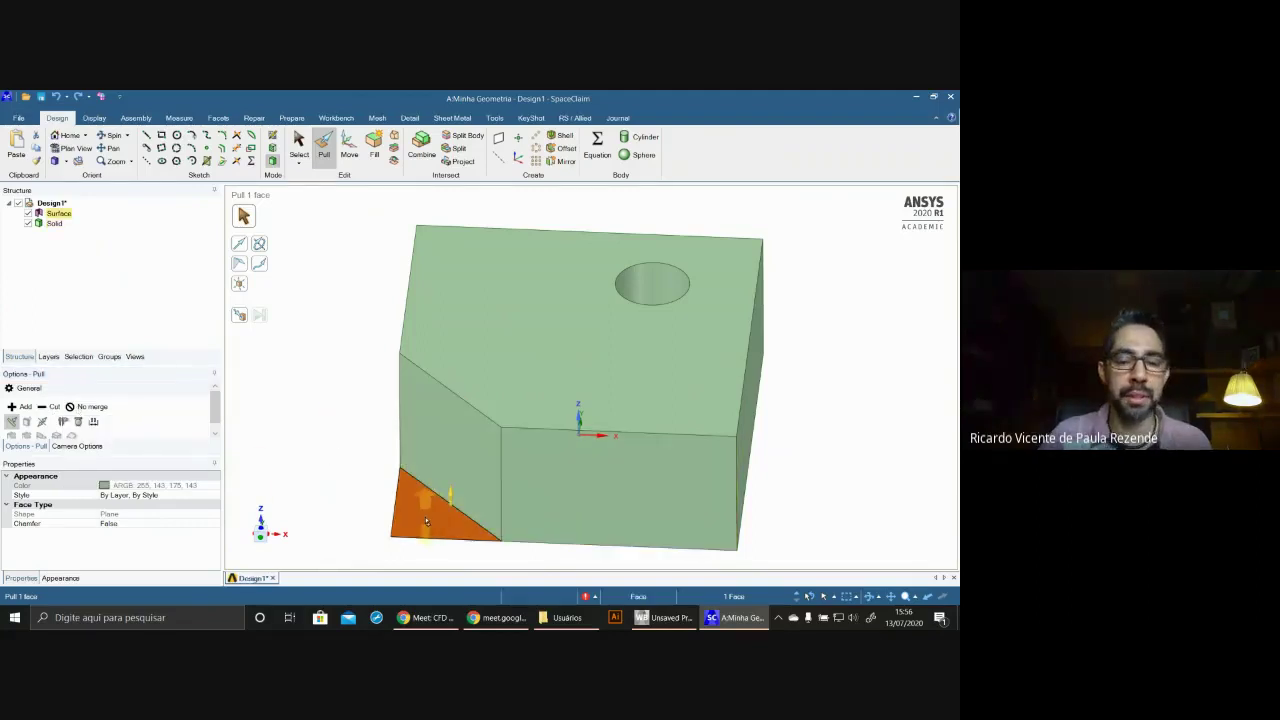
# - Pull the triangular corner surface upward 10 mm to form a lower step on the block
pyautogui.moveTo(424, 516); pyautogui.dragTo(424, 474)
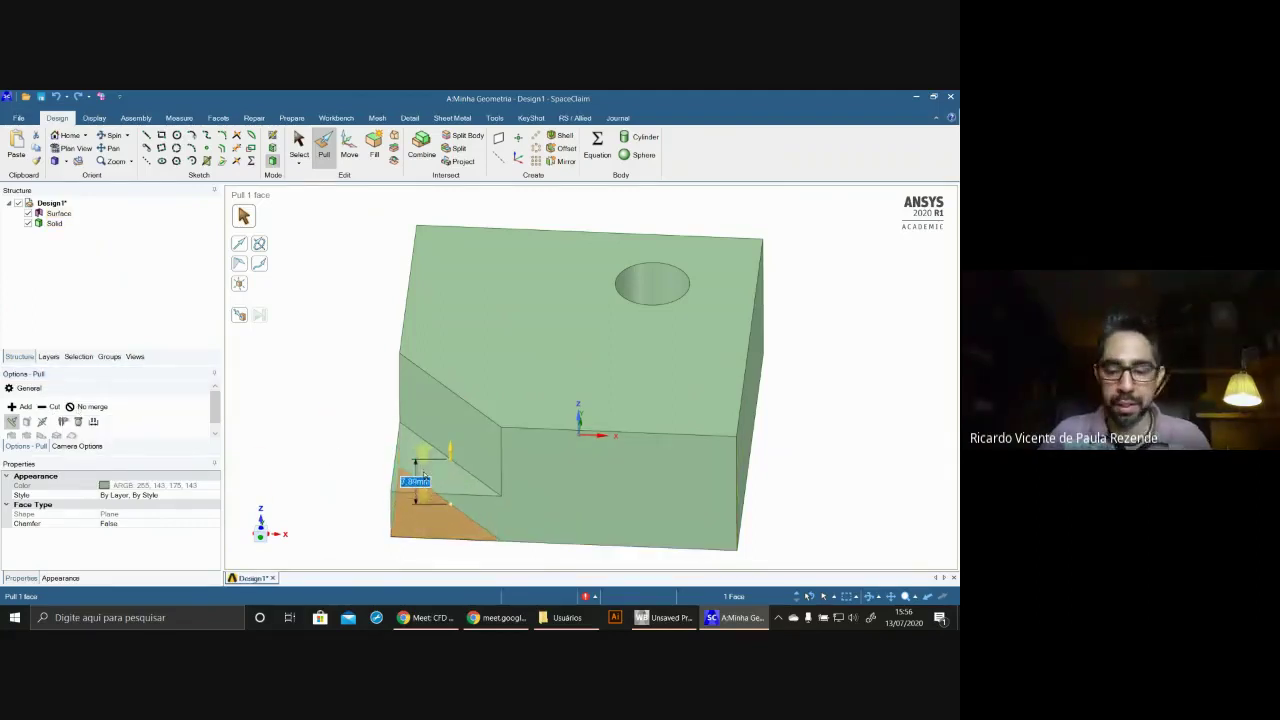
pyautogui.write('10')
pyautogui.press('Return')
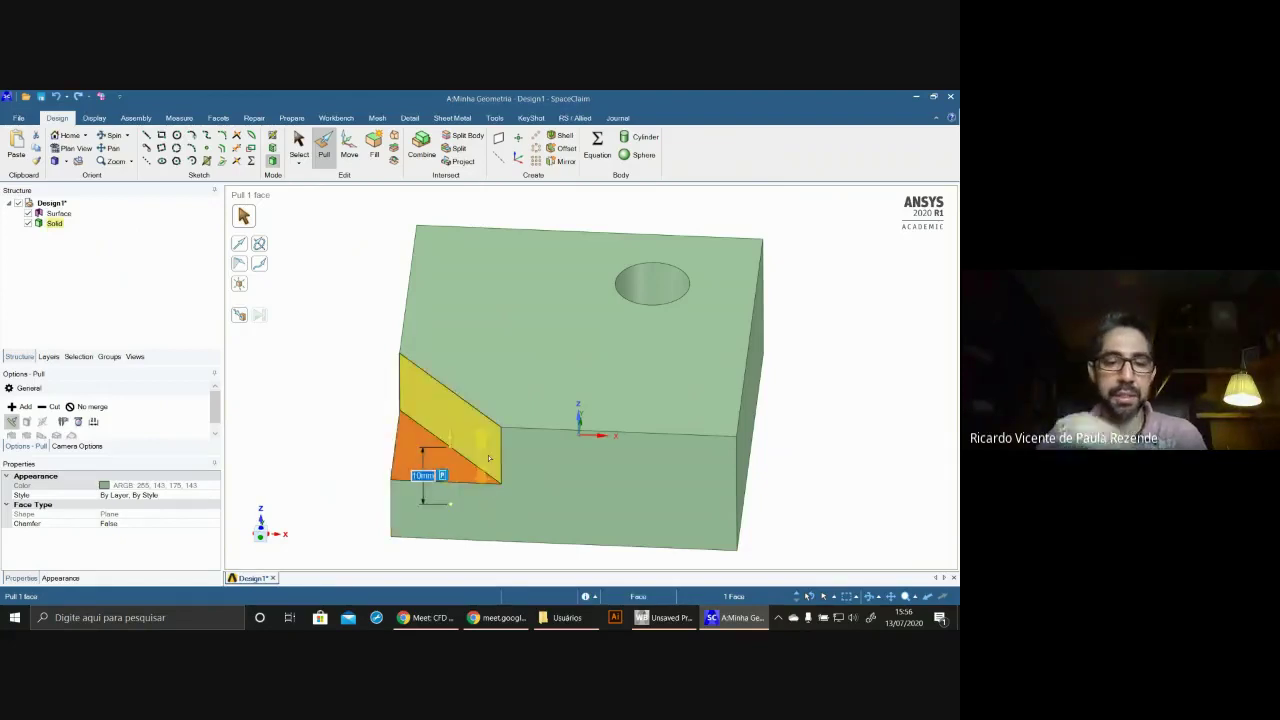
# - Delete the leftover circular surface at the bottom of the hole
pyautogui.moveTo(812, 374); pyautogui.dragTo(700, 334, button='middle')
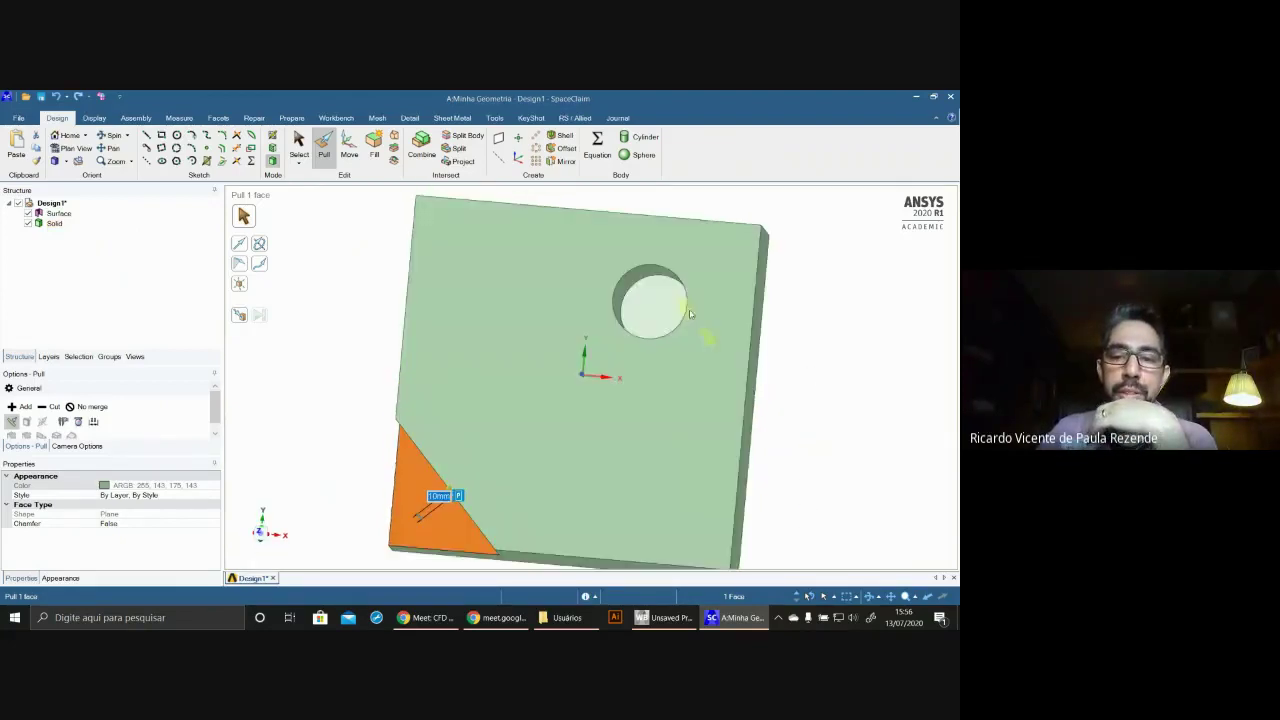
pyautogui.click(655, 303)
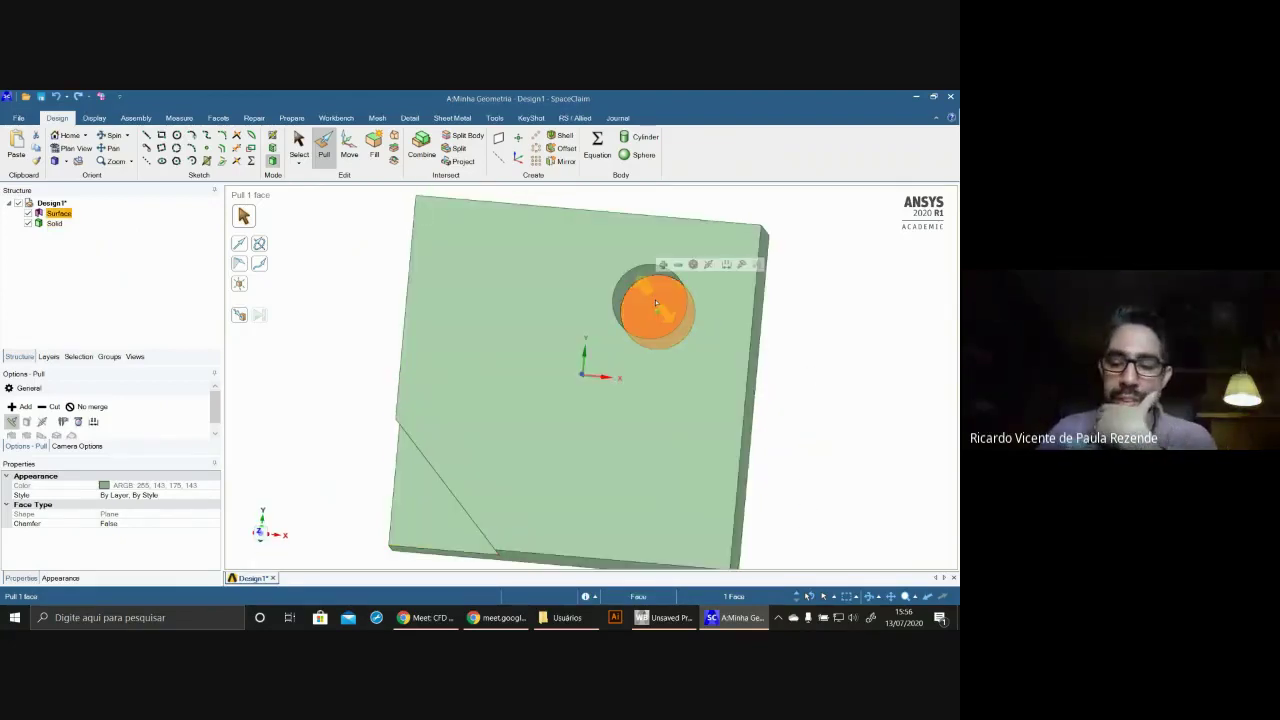
pyautogui.press('Delete')
pyautogui.moveTo(840, 345); pyautogui.dragTo(400, 437, button='middle')
# - Switch to Select and pick the block's top face, a side face, and two edges of that side face in turn
pyautogui.click(298, 145)
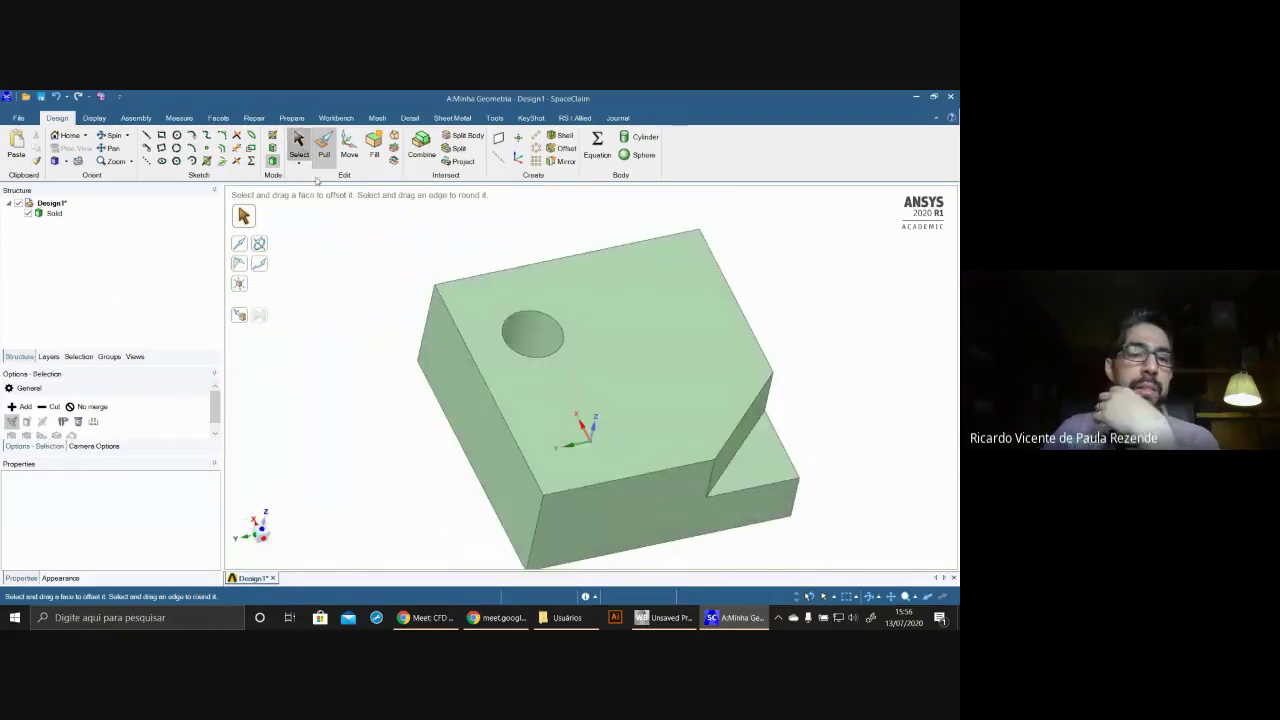
pyautogui.click(665, 358)
pyautogui.click(790, 383)
pyautogui.moveTo(790, 383); pyautogui.dragTo(809, 356, button='middle')
pyautogui.click(648, 355)
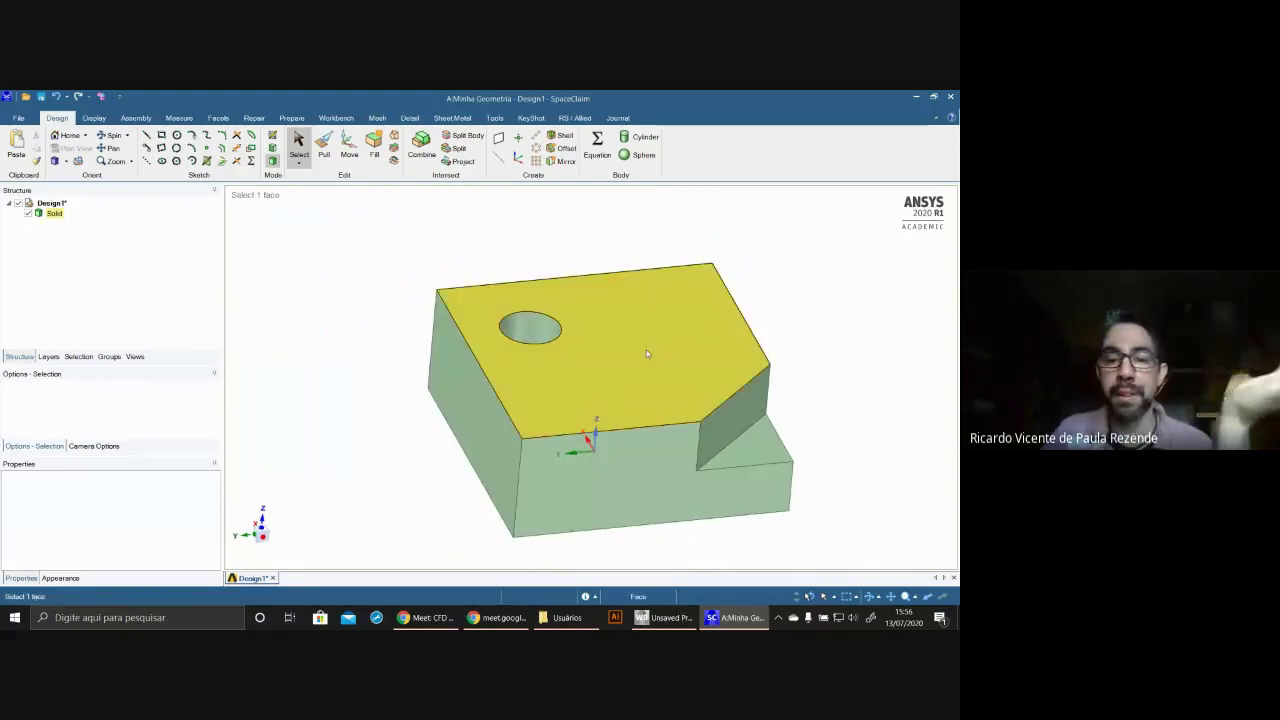
pyautogui.click(590, 342)
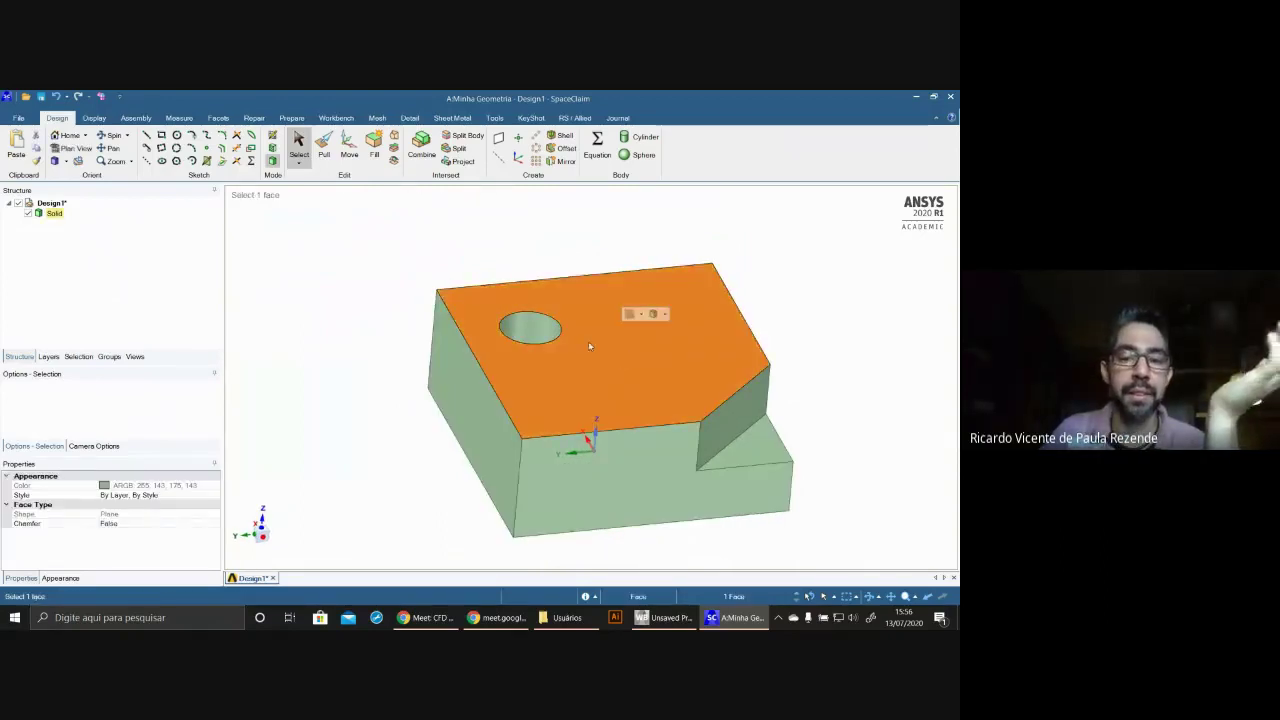
pyautogui.click(478, 405)
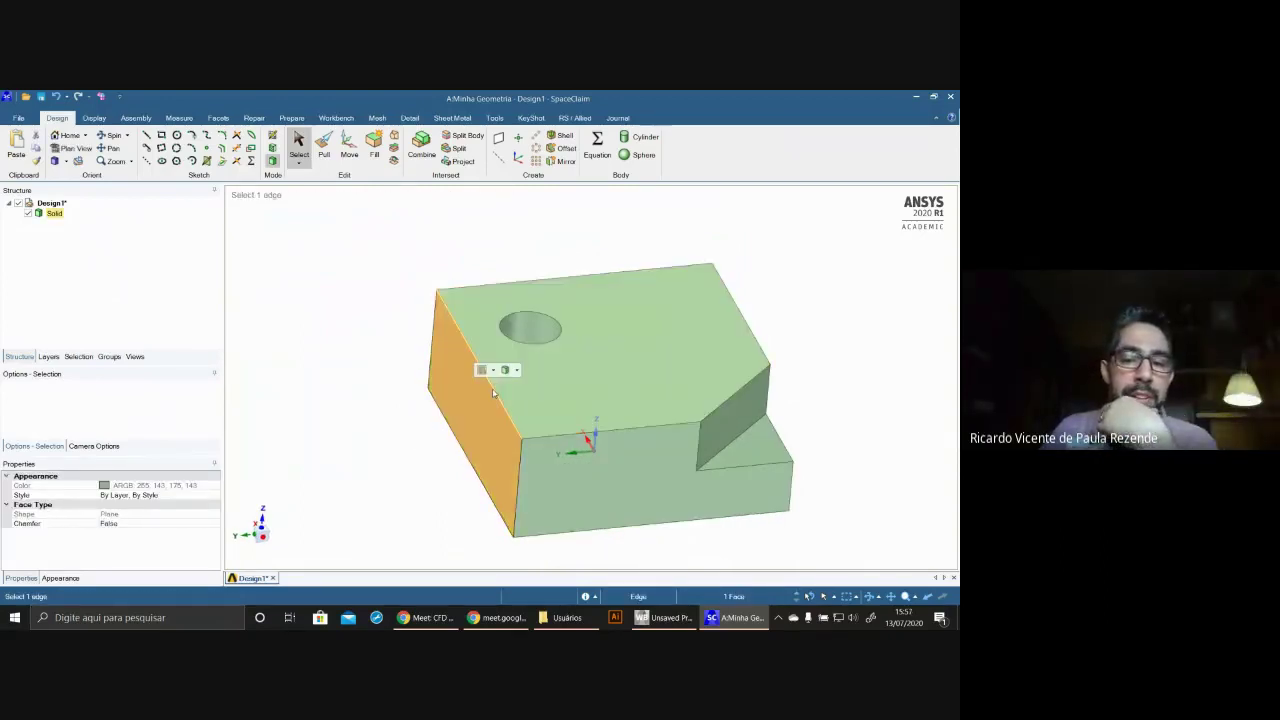
pyautogui.click(493, 393)
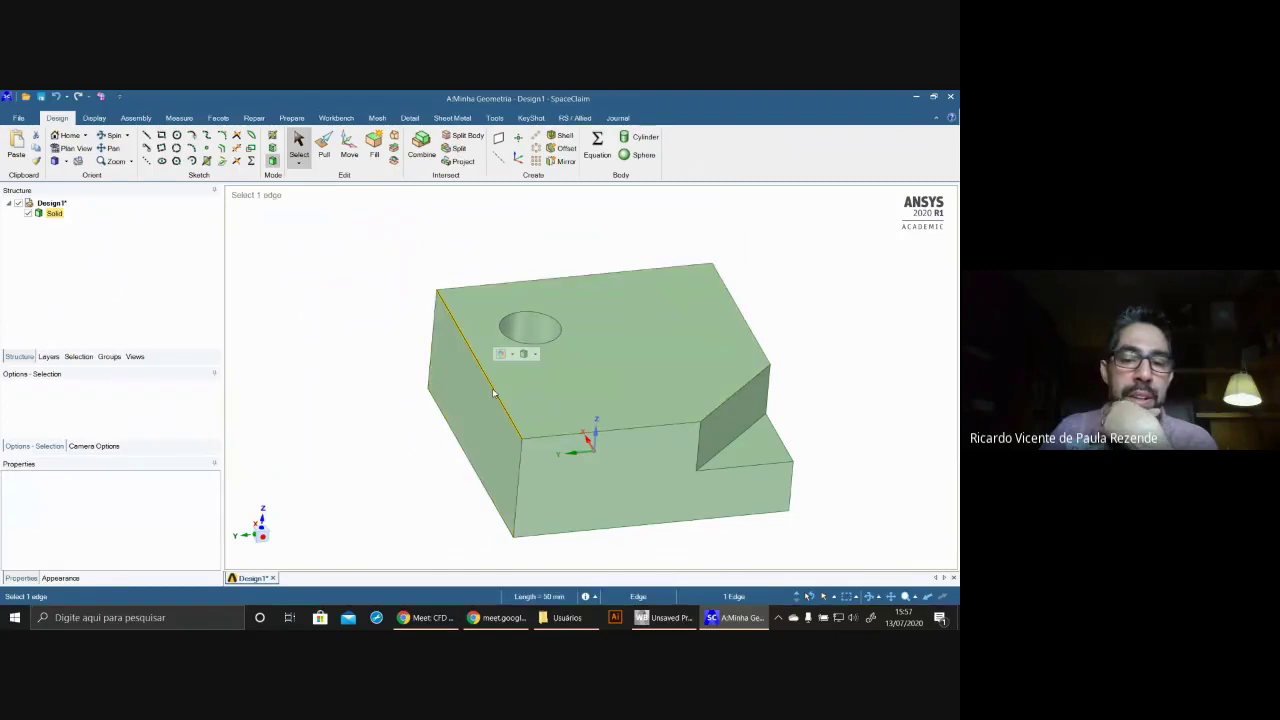
pyautogui.click(521, 447)
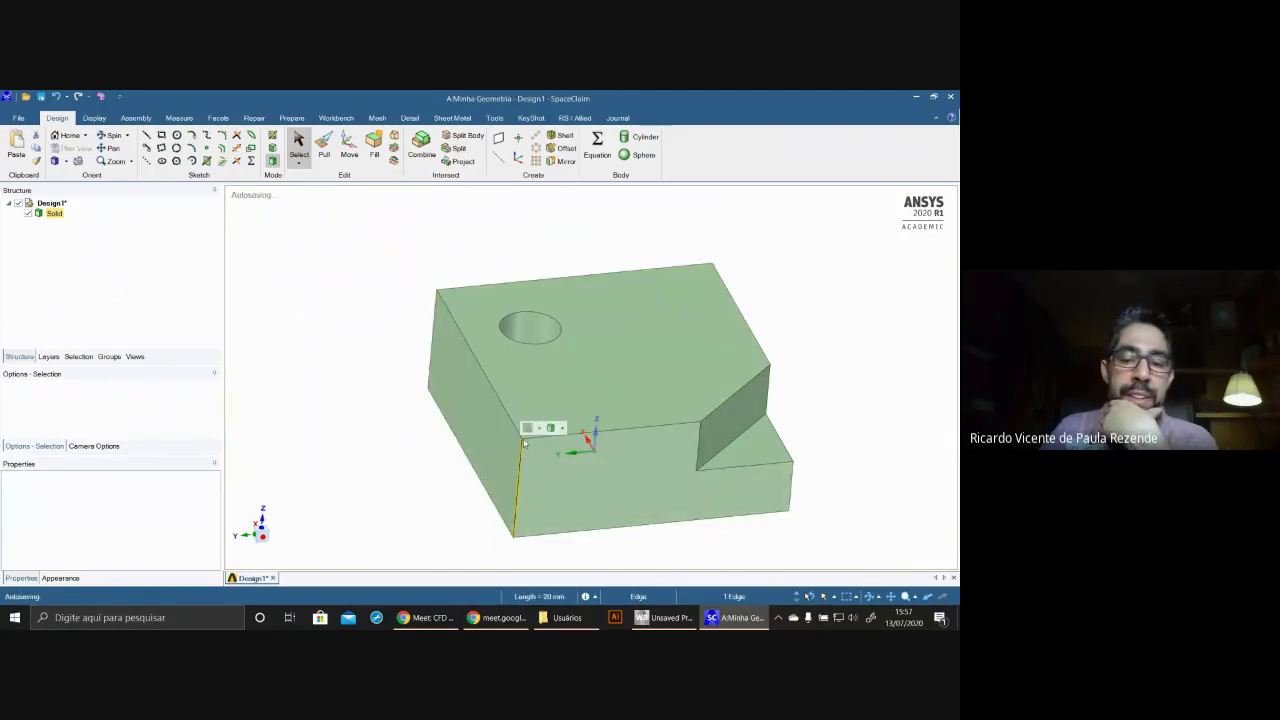
# - Select the corner vertex of the block's top face and examine the adjoining face up close and from farther away
pyautogui.click(690, 558)
pyautogui.scroll(-3, 480, 472)
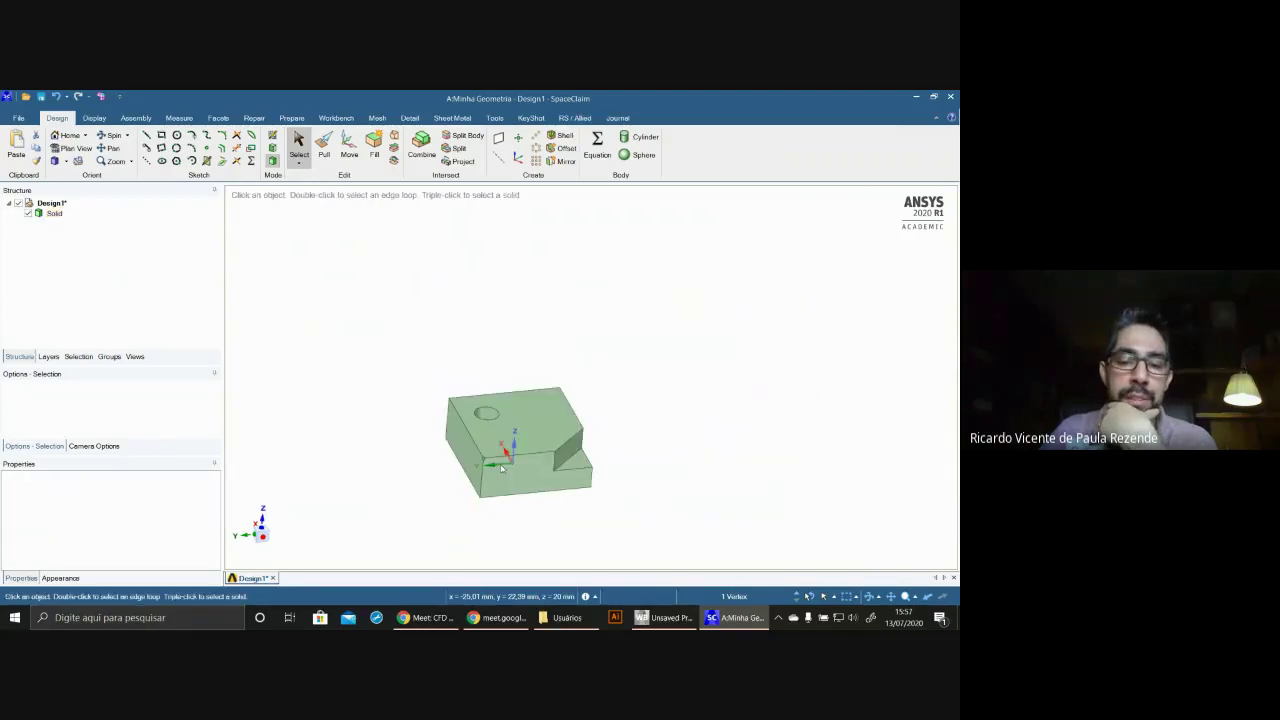
pyautogui.click(502, 468)
pyautogui.scroll(5, 502, 468)
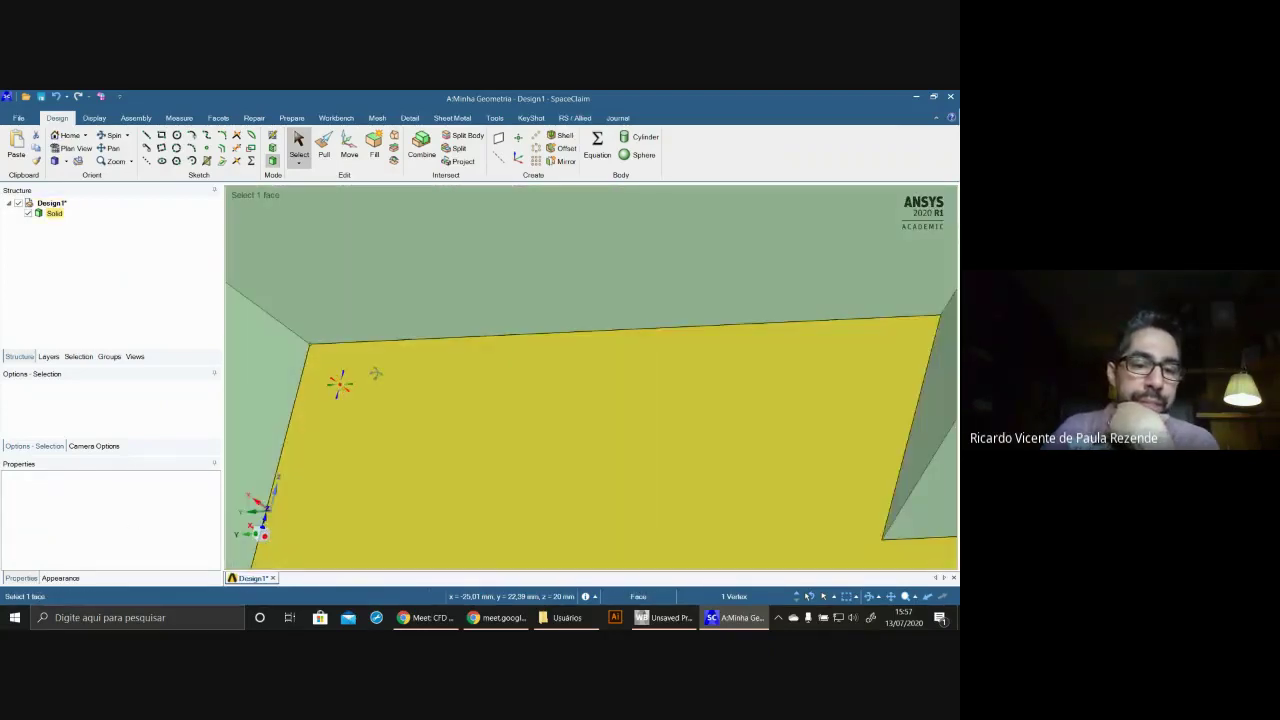
pyautogui.scroll(-5, 375, 373)
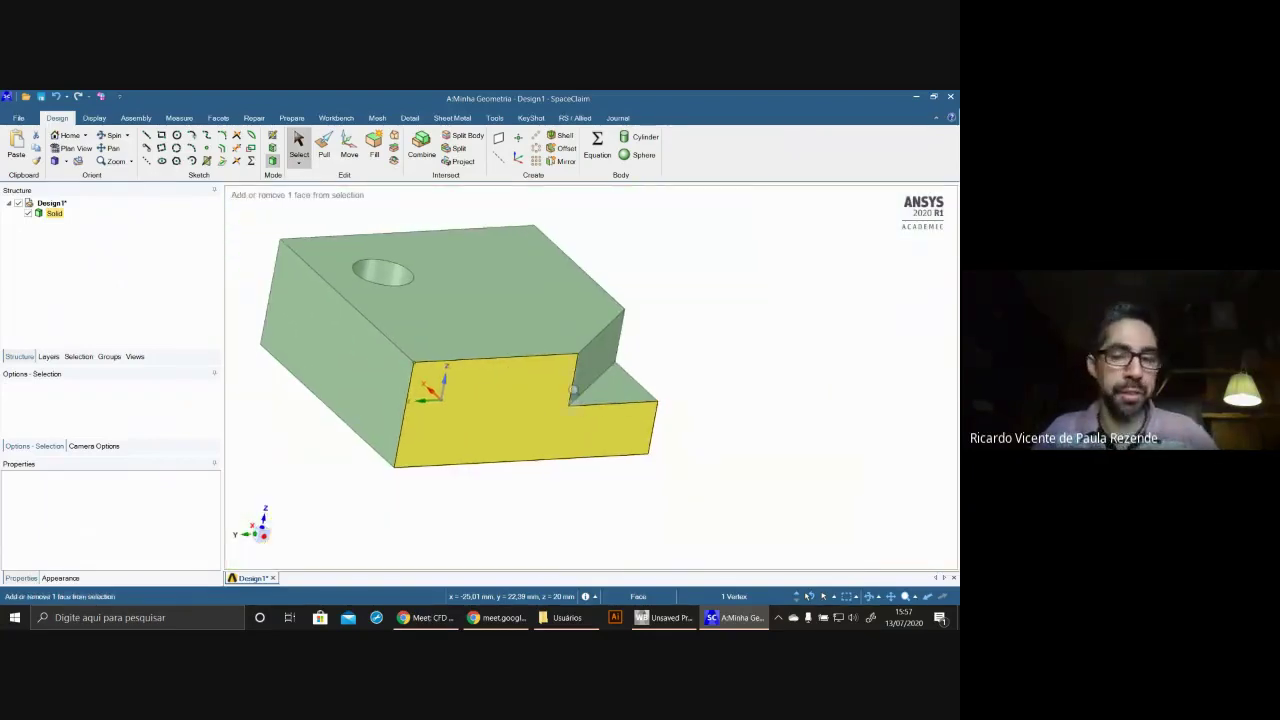
pyautogui.scroll(1, 533, 400)
pyautogui.moveTo(556, 392)
pyautogui.keyDown('ctrl'); pyautogui.mouseDown(button='middle')
pyautogui.moveTo(761, 452)
pyautogui.moveTo(728, 448)
pyautogui.moveTo(740, 449)
pyautogui.moveTo(727, 460)
pyautogui.mouseUp(button='middle'); pyautogui.keyUp('ctrl')
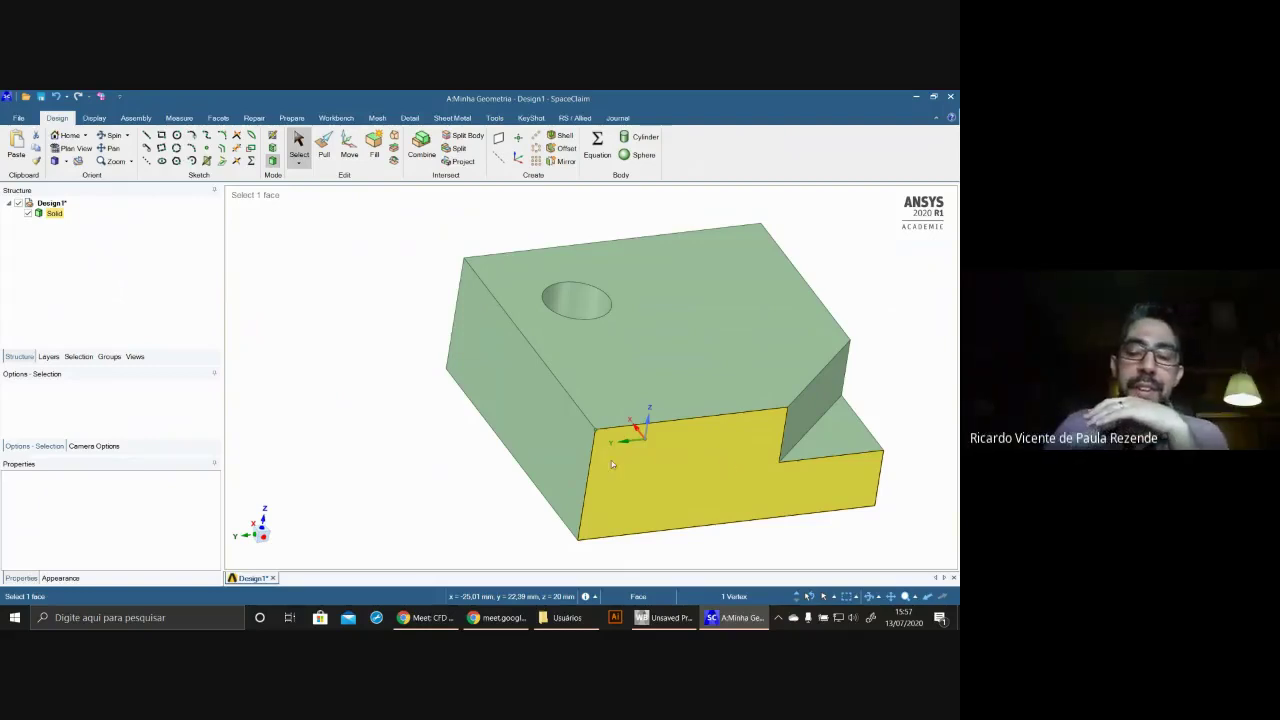
# - Clear the vertex and pick the side, front and top faces one at a time as the secondary selection
pyautogui.click(417, 463)
pyautogui.click(575, 485)
pyautogui.click(647, 494)
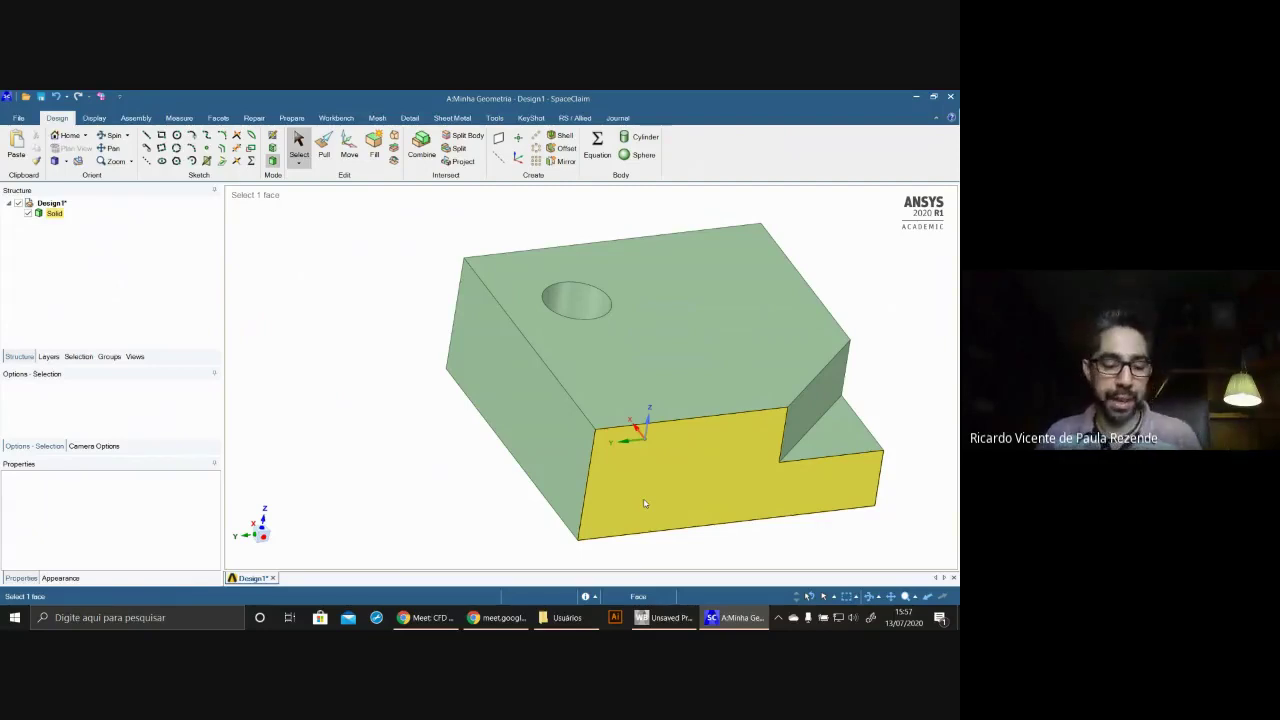
pyautogui.click(569, 460)
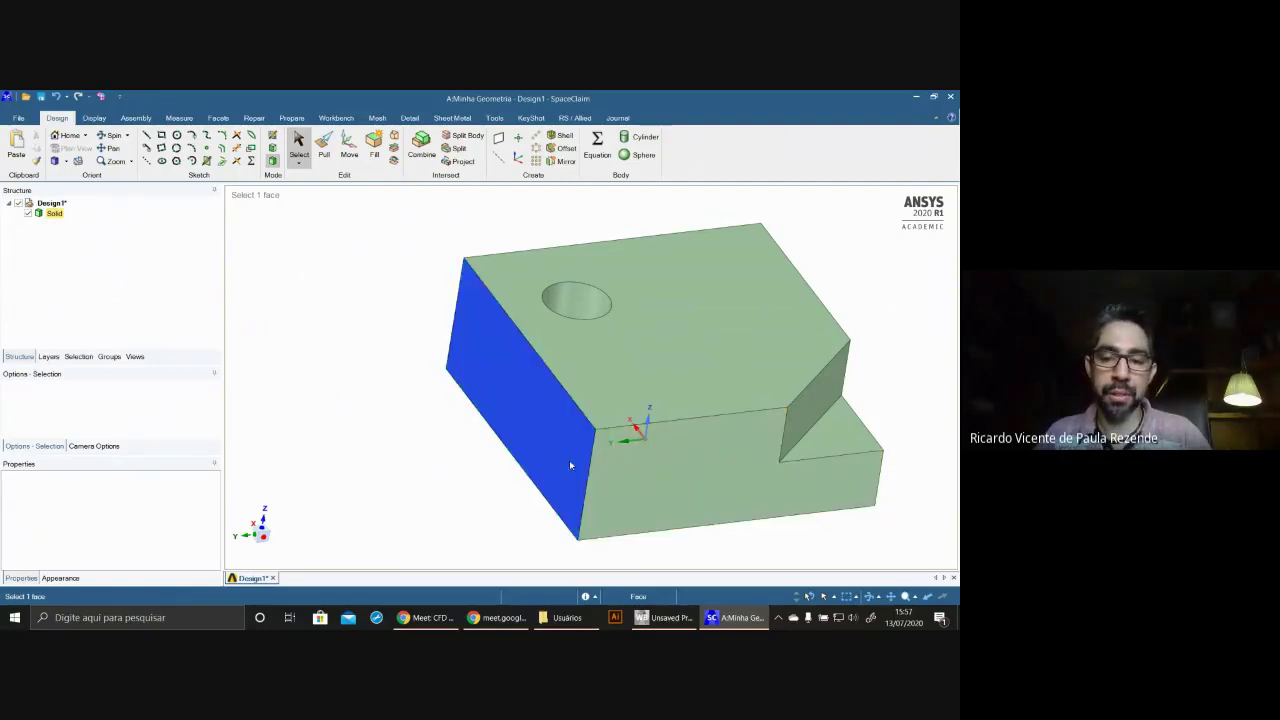
pyautogui.click(608, 480)
pyautogui.click(615, 391)
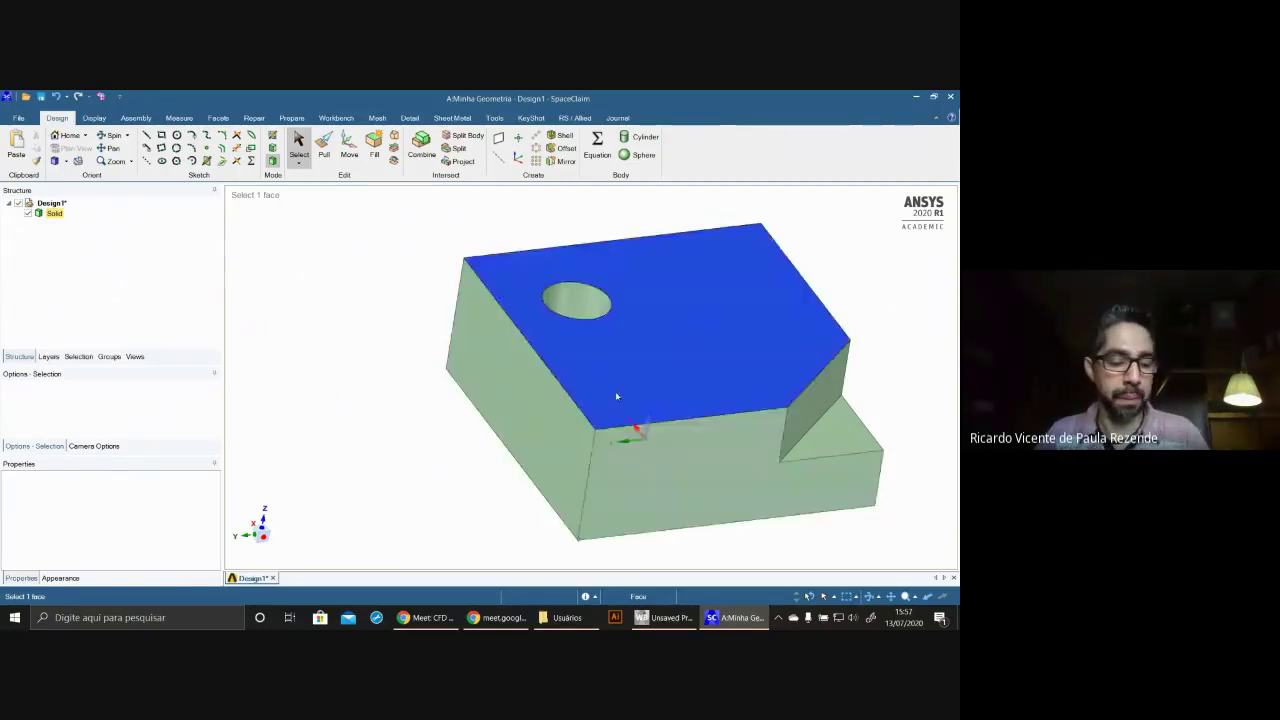
# - Make the front face the secondary selection and add the top, side, corner step and hole faces to the primary selection
pyautogui.keyDown('alt'); pyautogui.click(652, 454); pyautogui.keyUp('alt')
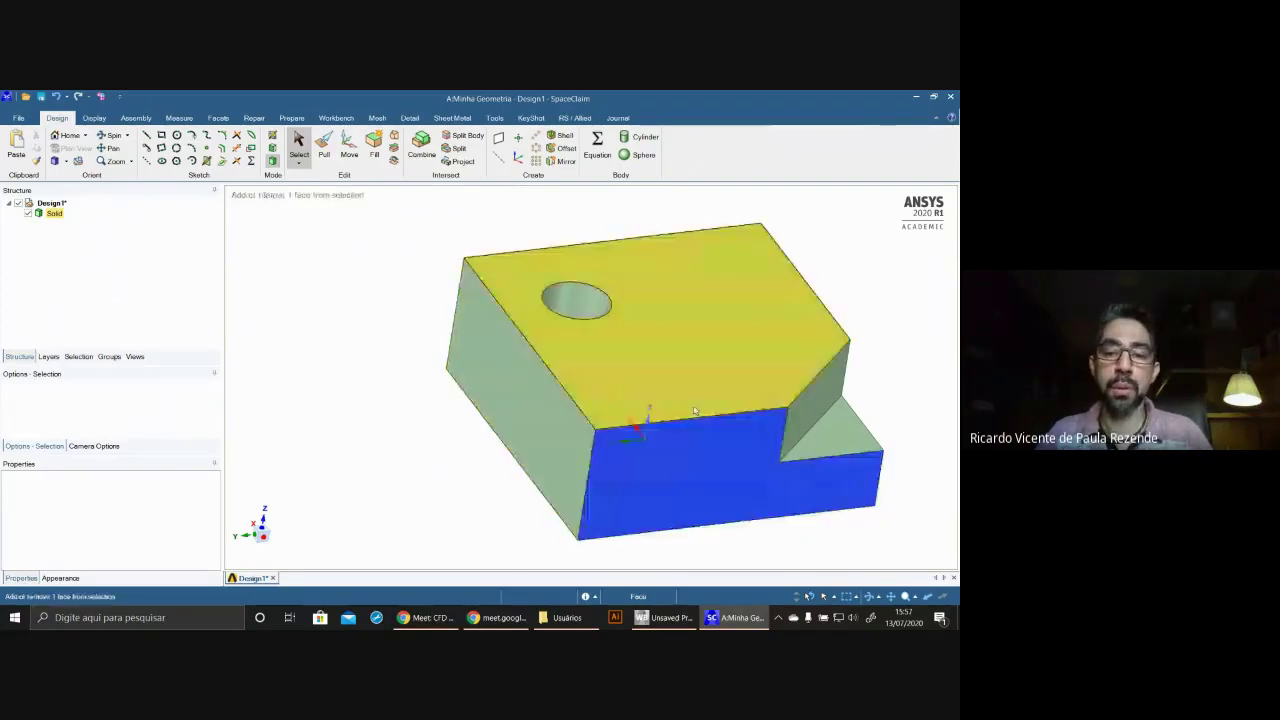
pyautogui.keyDown('ctrl'); pyautogui.click(620, 400); pyautogui.keyUp('ctrl')
pyautogui.keyDown('ctrl'); pyautogui.click(584, 429); pyautogui.keyUp('ctrl')
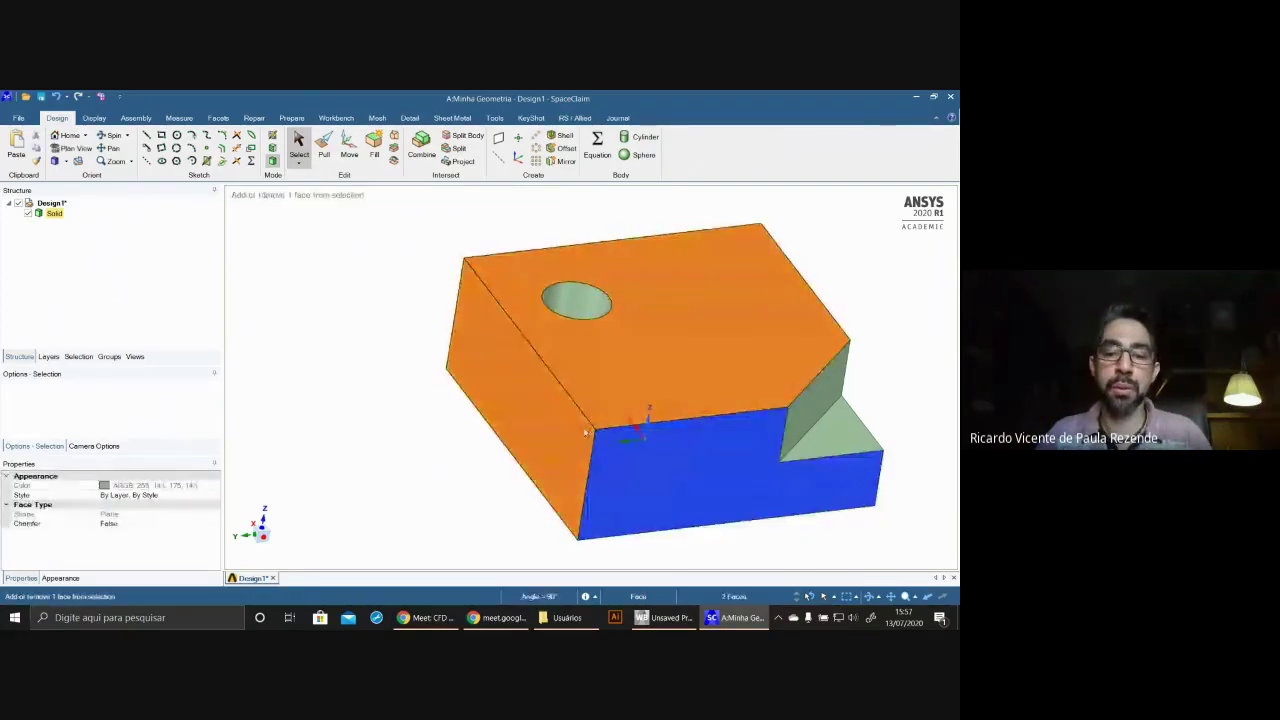
pyautogui.keyDown('ctrl'); pyautogui.click(686, 497); pyautogui.keyUp('ctrl')
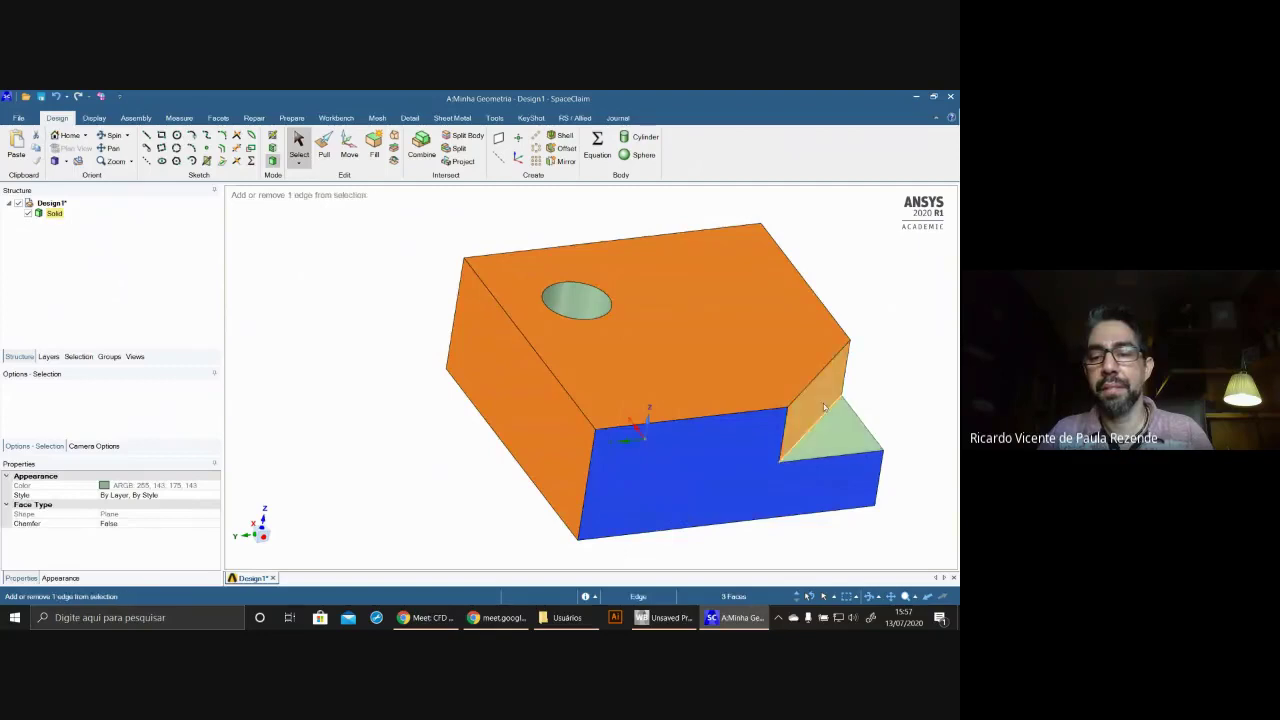
pyautogui.keyDown('ctrl'); pyautogui.click(594, 305); pyautogui.keyUp('ctrl')
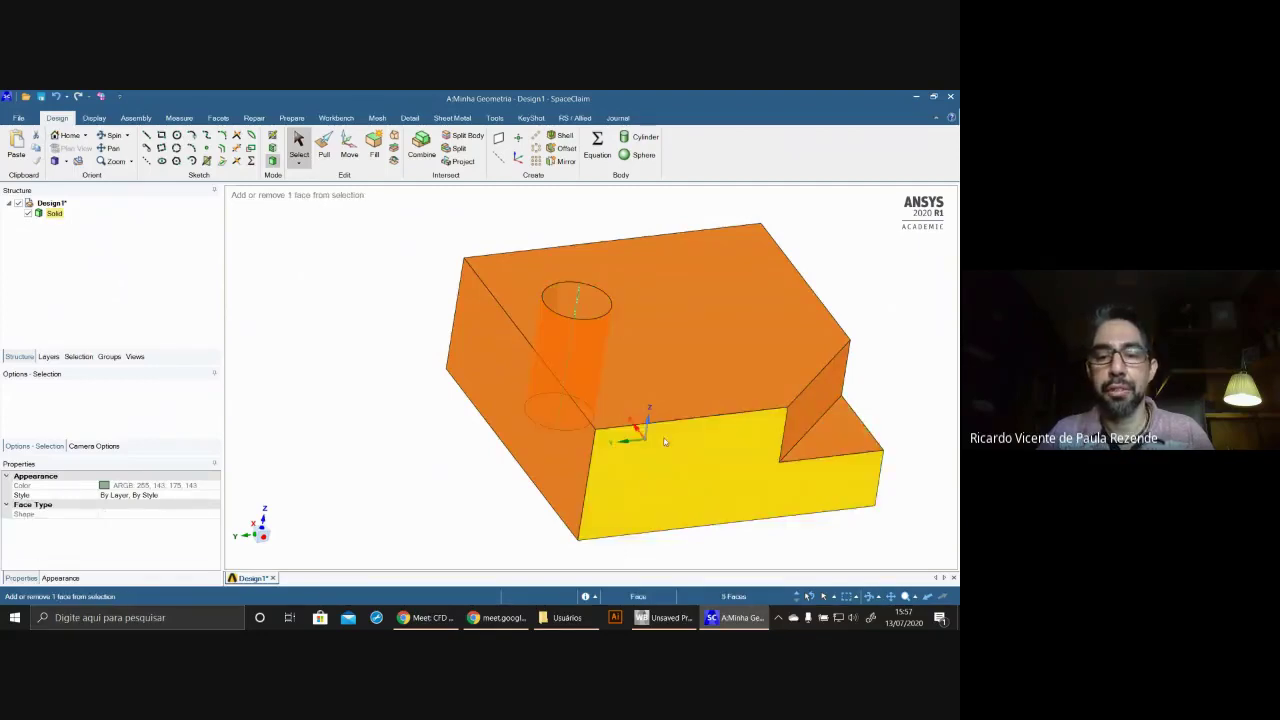
# - Add the bottom face and the remaining outer faces to the primary selection and examine the block from the opposite side
pyautogui.moveTo(666, 443); pyautogui.dragTo(773, 350, button='middle')
pyautogui.keyDown('ctrl'); pyautogui.click(521, 465); pyautogui.keyUp('ctrl')
pyautogui.keyDown('ctrl'); pyautogui.click(440, 462); pyautogui.keyUp('ctrl')
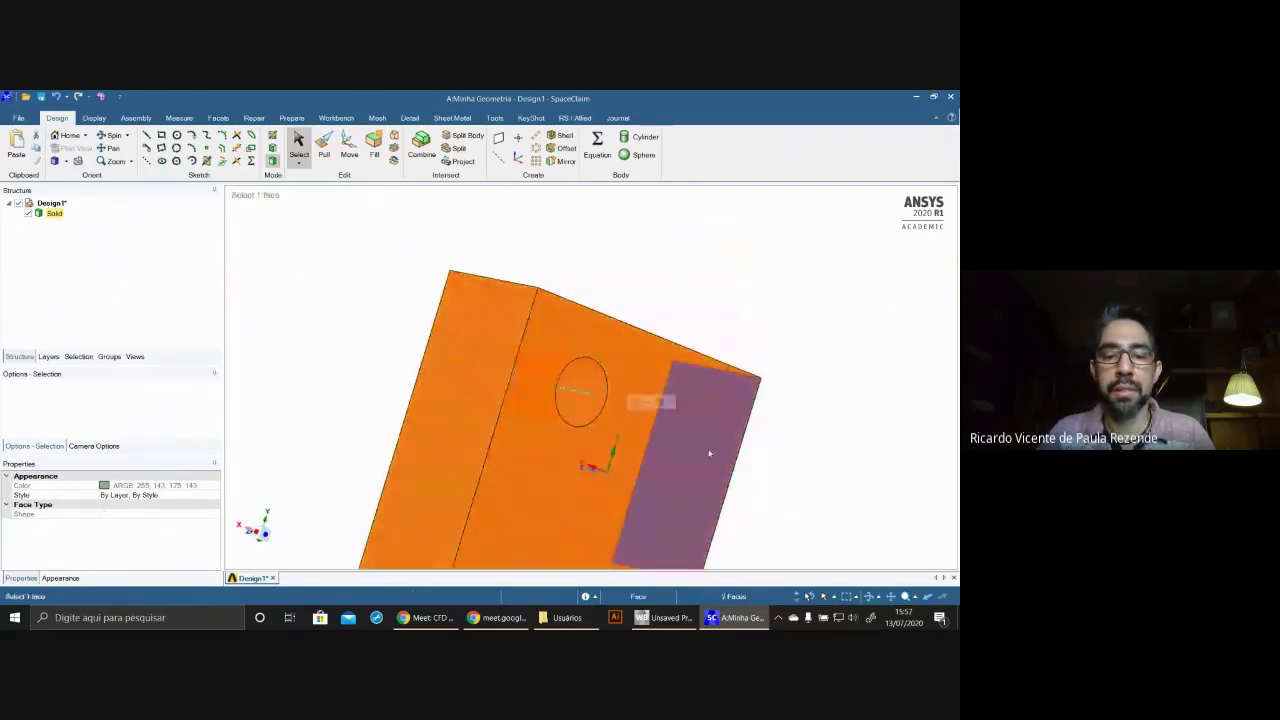
pyautogui.moveTo(709, 454); pyautogui.dragTo(646, 349, button='middle')
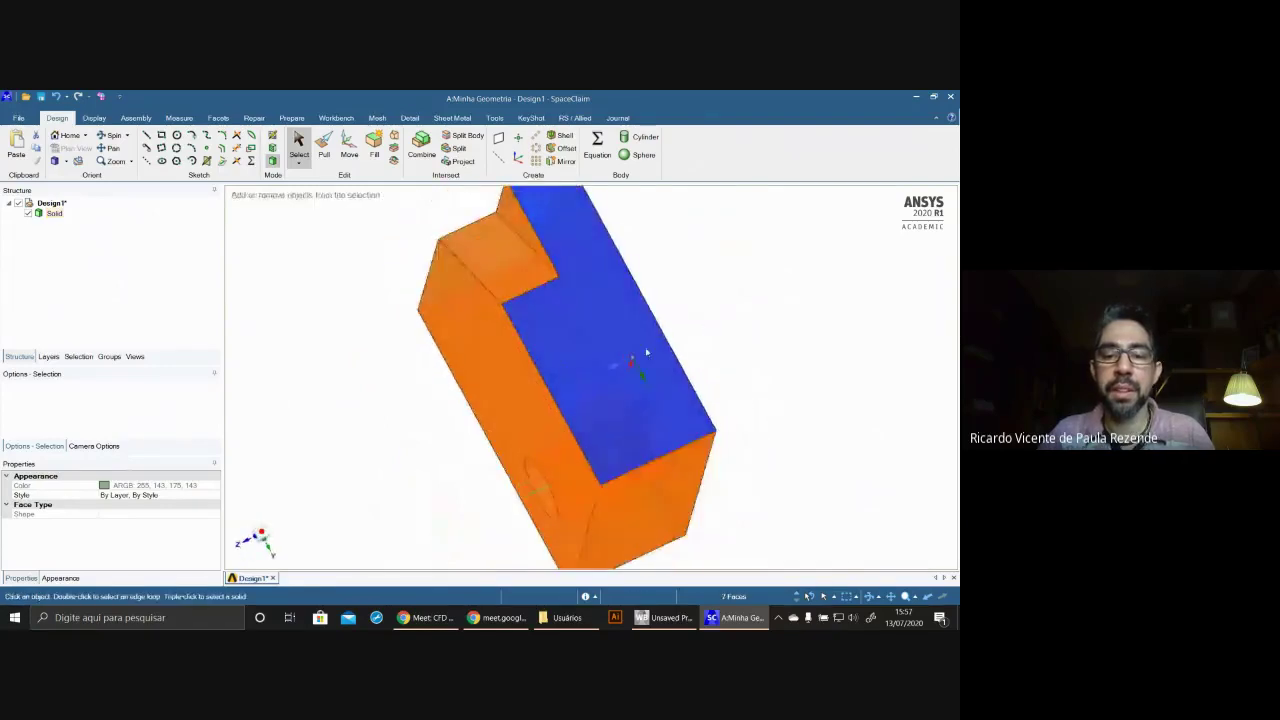
pyautogui.keyDown('ctrl'); pyautogui.click(613, 334); pyautogui.keyUp('ctrl')
pyautogui.moveTo(813, 352); pyautogui.dragTo(445, 449, button='middle')
pyautogui.click(850, 513)
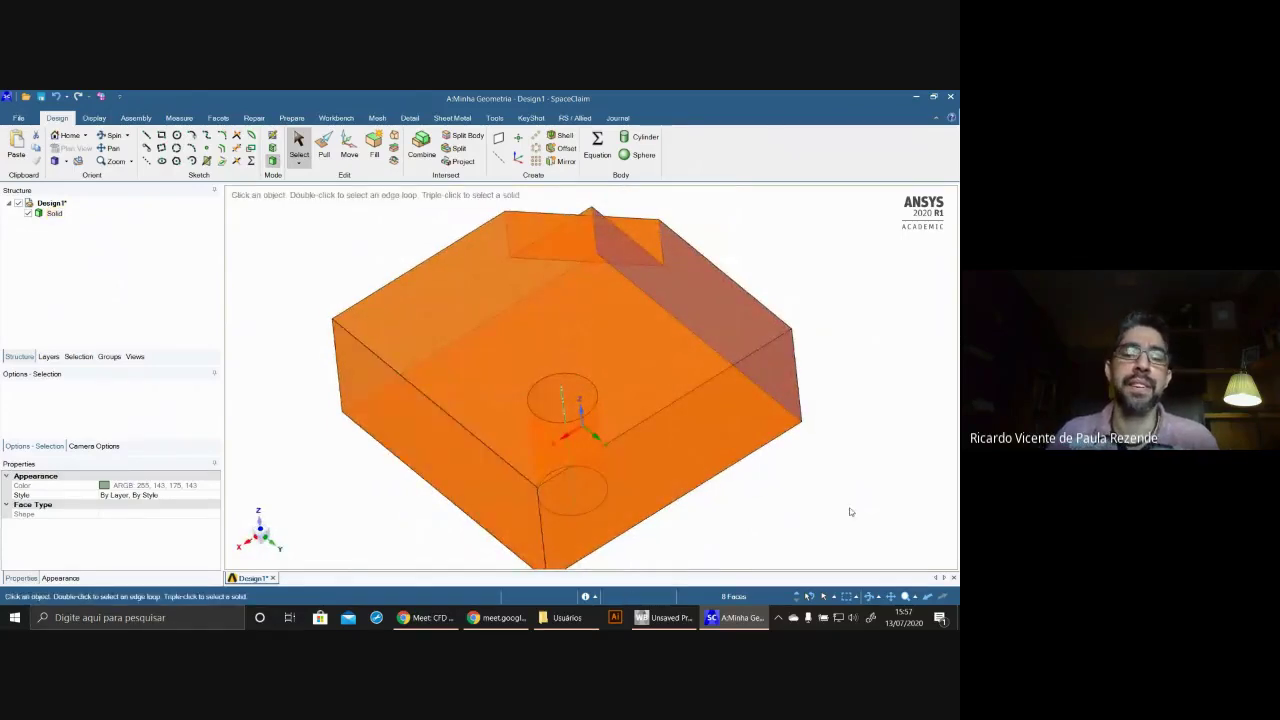
# - Select the block's front face on its own, clear it, and select the whole solid from its top face
pyautogui.click(652, 489)
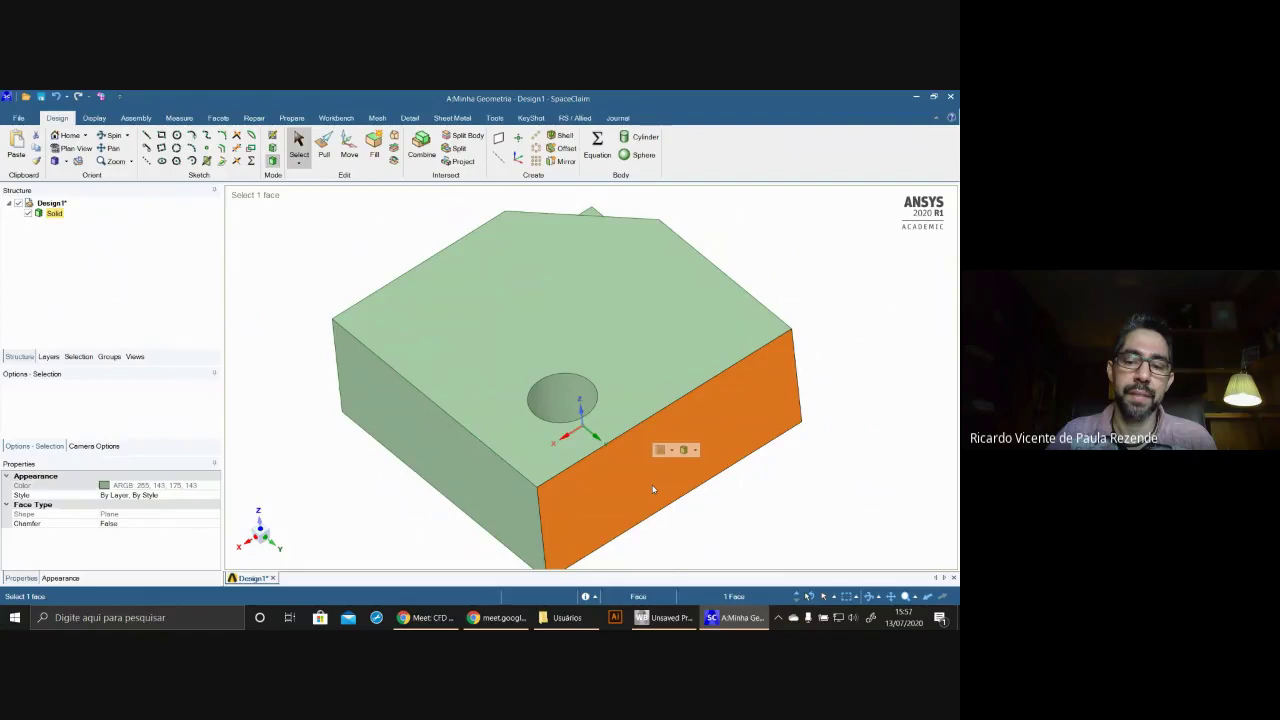
pyautogui.click(774, 496)
pyautogui.scroll(-1, 776, 480)
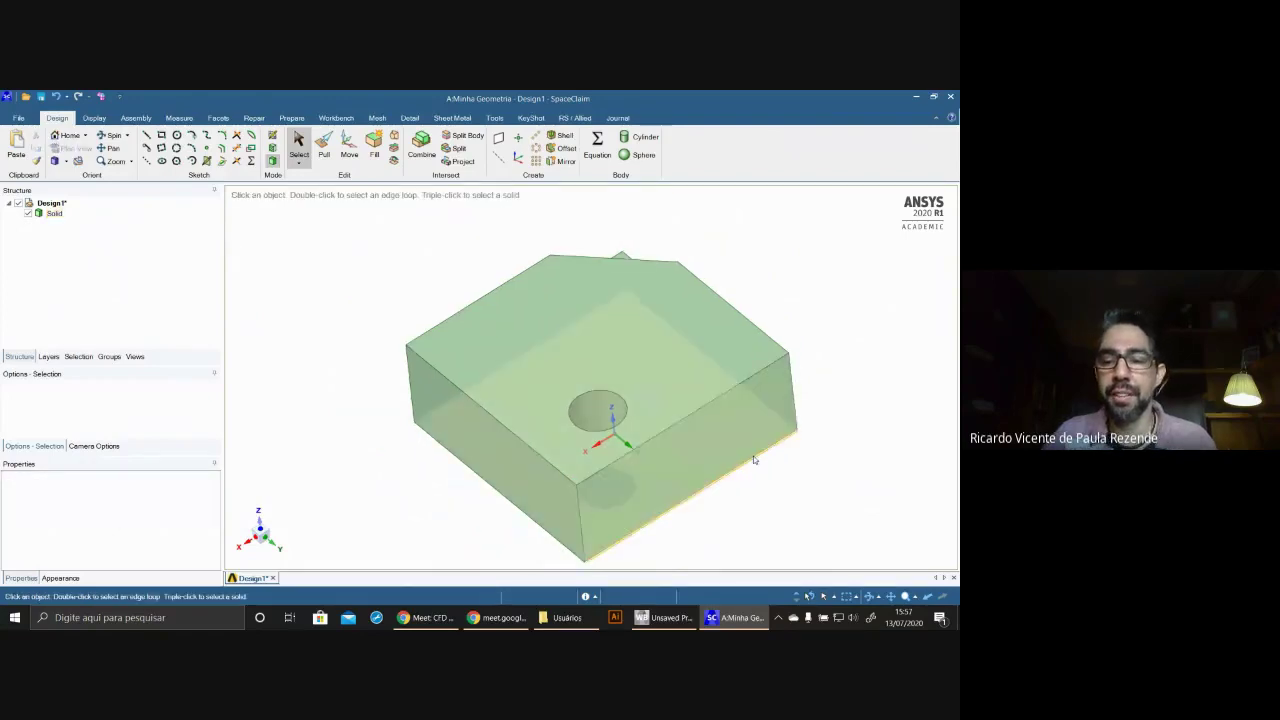
pyautogui.click(704, 360)
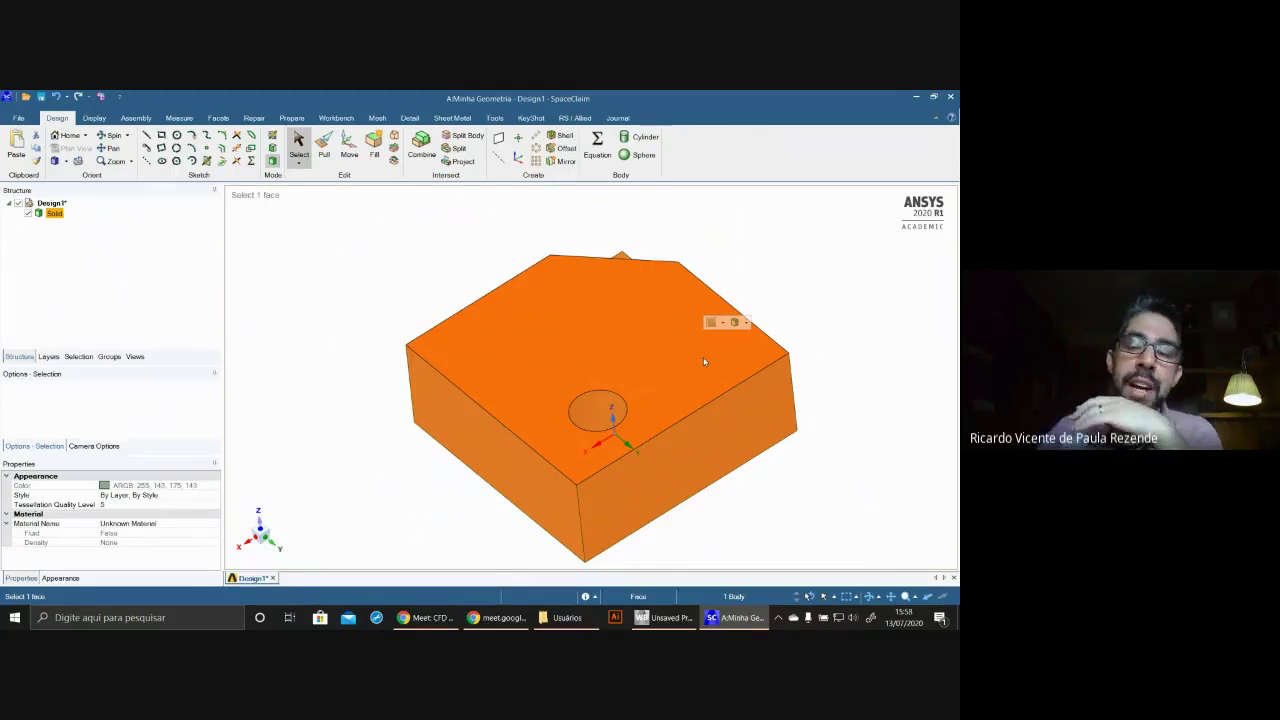
pyautogui.click(814, 323)
# - Select the edge shared by the top and front faces, extend it to the front face's edge loop, and clear it
pyautogui.click(738, 389)
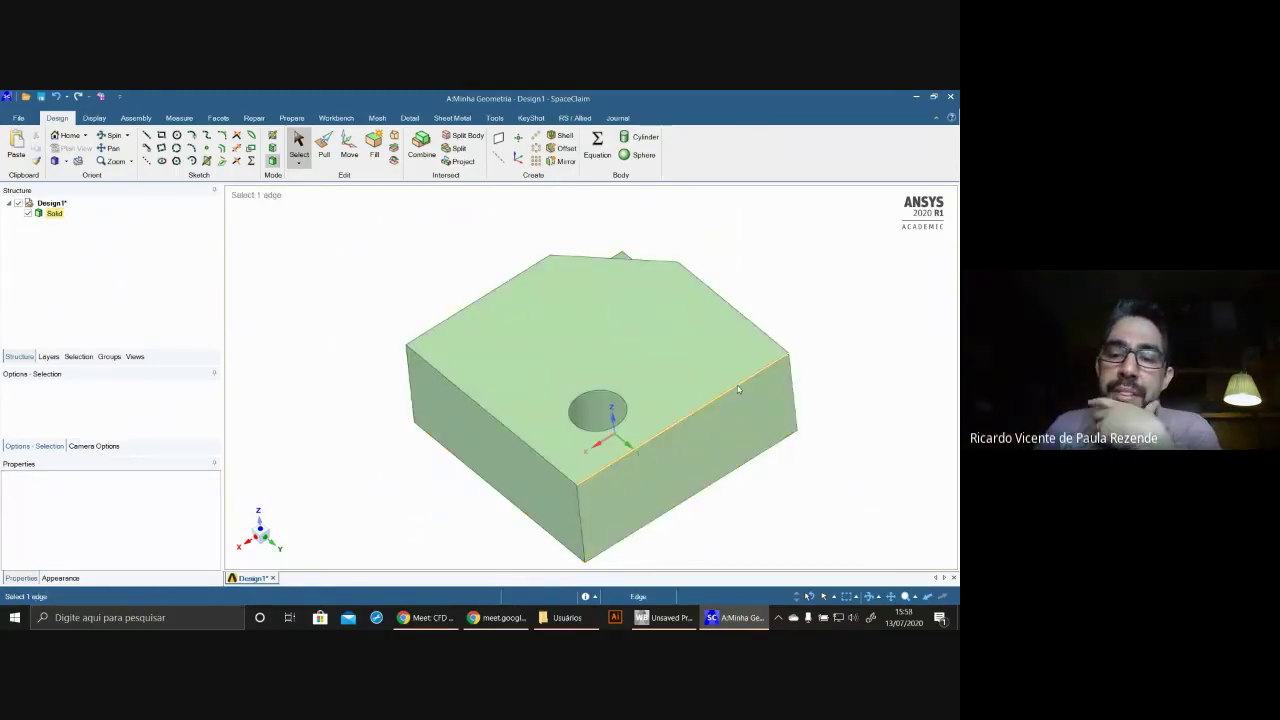
pyautogui.click(738, 389)
pyautogui.doubleClick(738, 389)
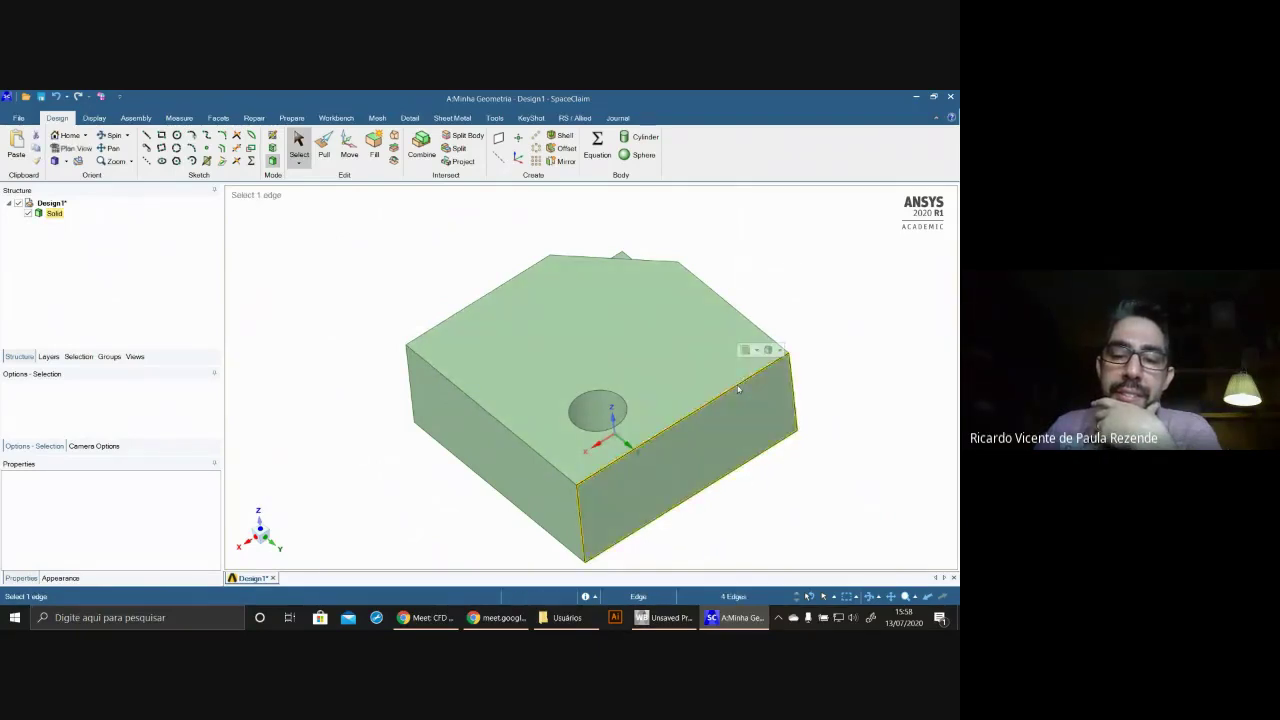
pyautogui.click(893, 432)
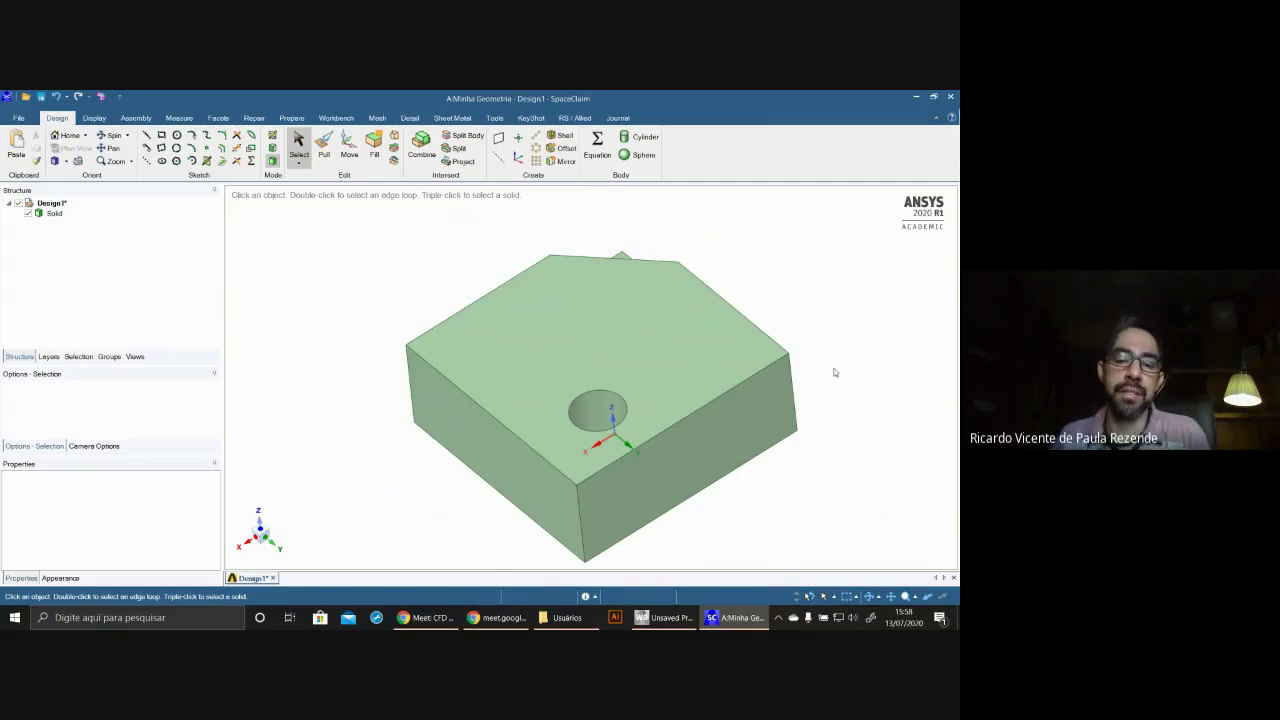
# - Alternate the edge-loop selection between the top face and the front face from their shared edge
pyautogui.tripleClick(730, 403)
pyautogui.doubleClick(714, 401)
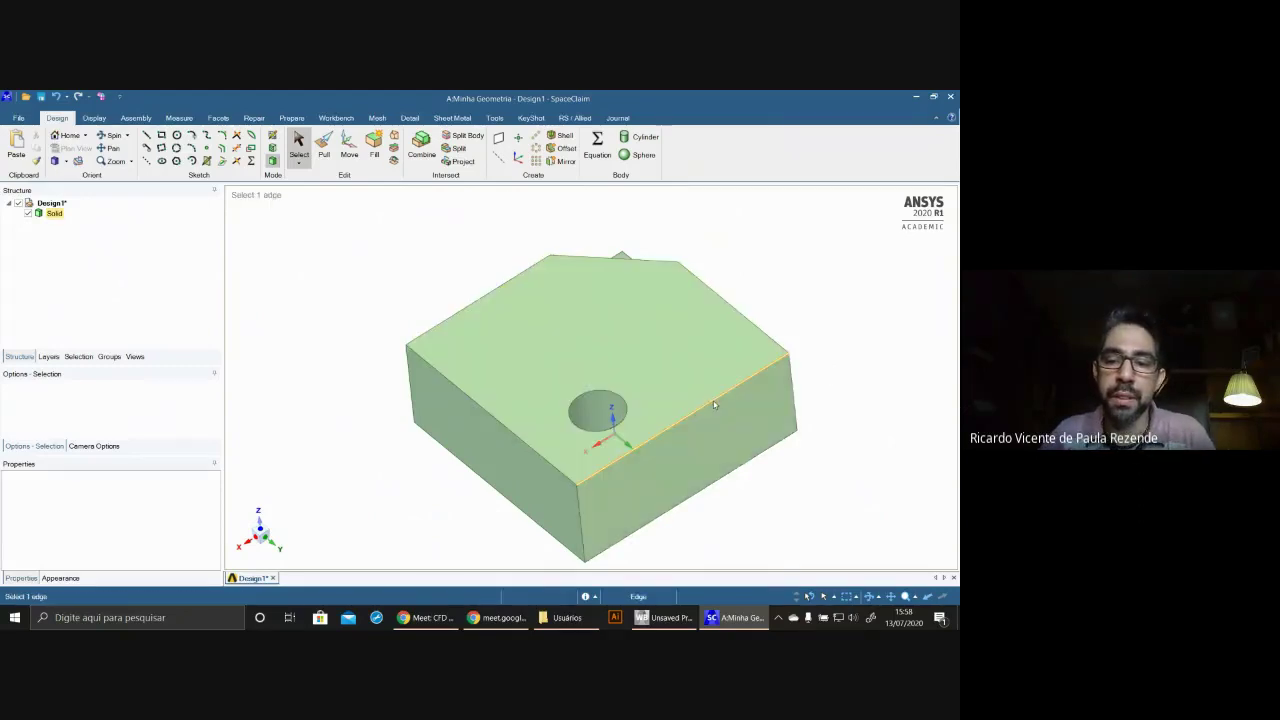
pyautogui.doubleClick(714, 403)
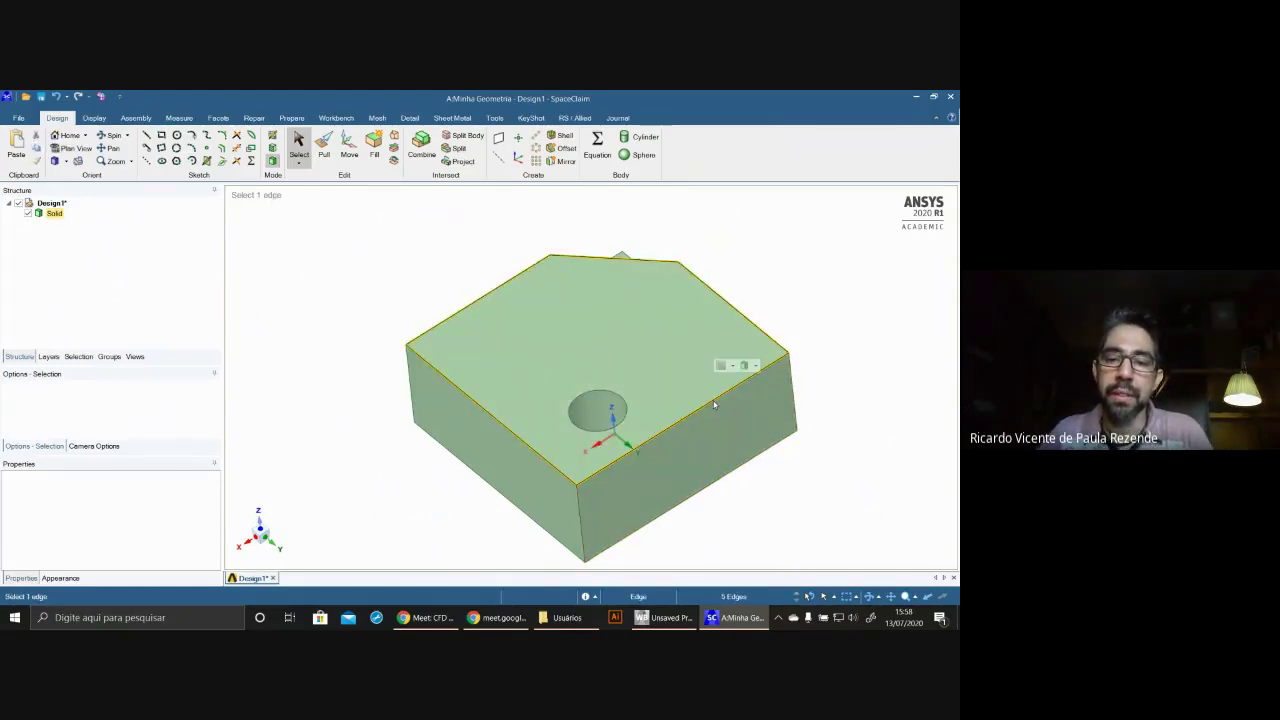
pyautogui.doubleClick(714, 403)
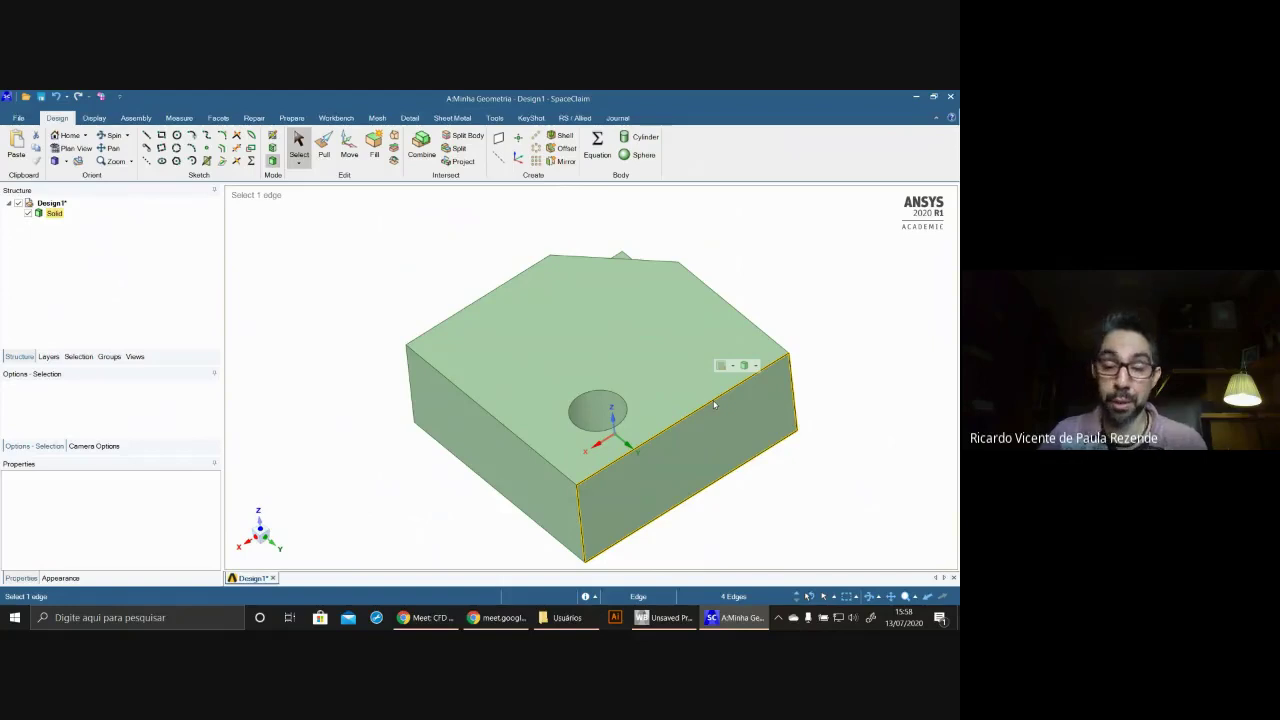
pyautogui.doubleClick(714, 403)
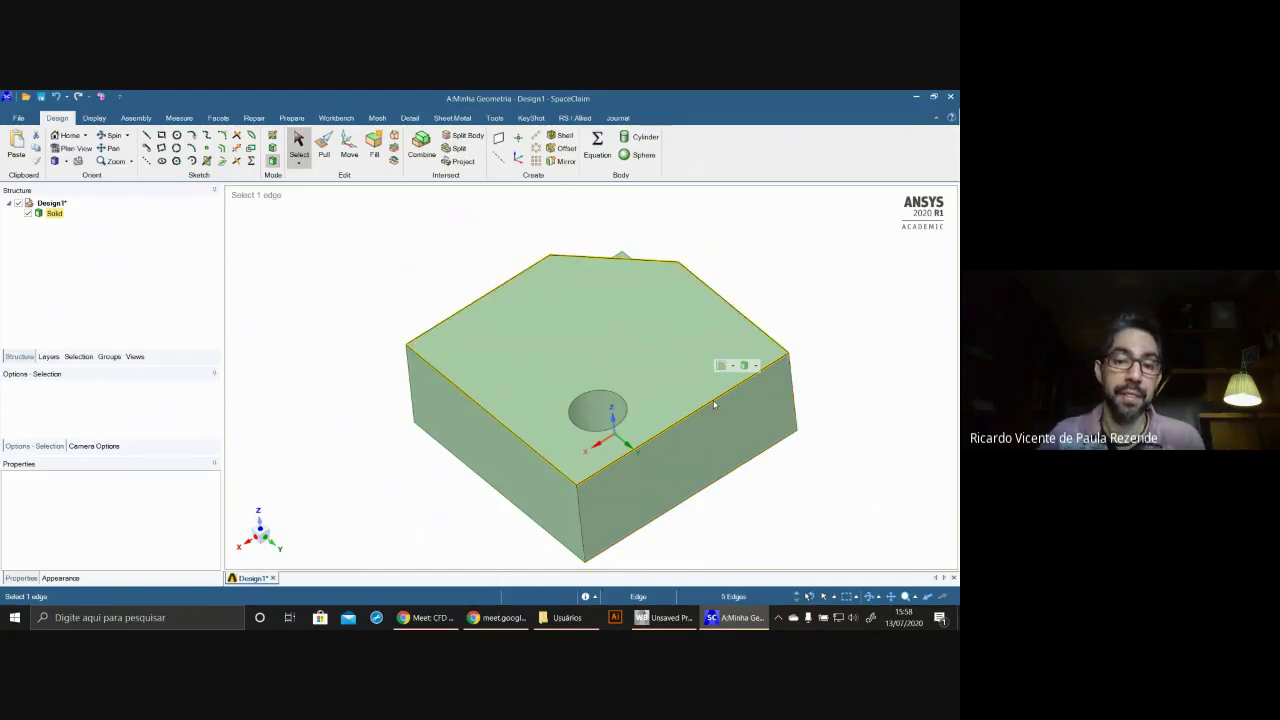
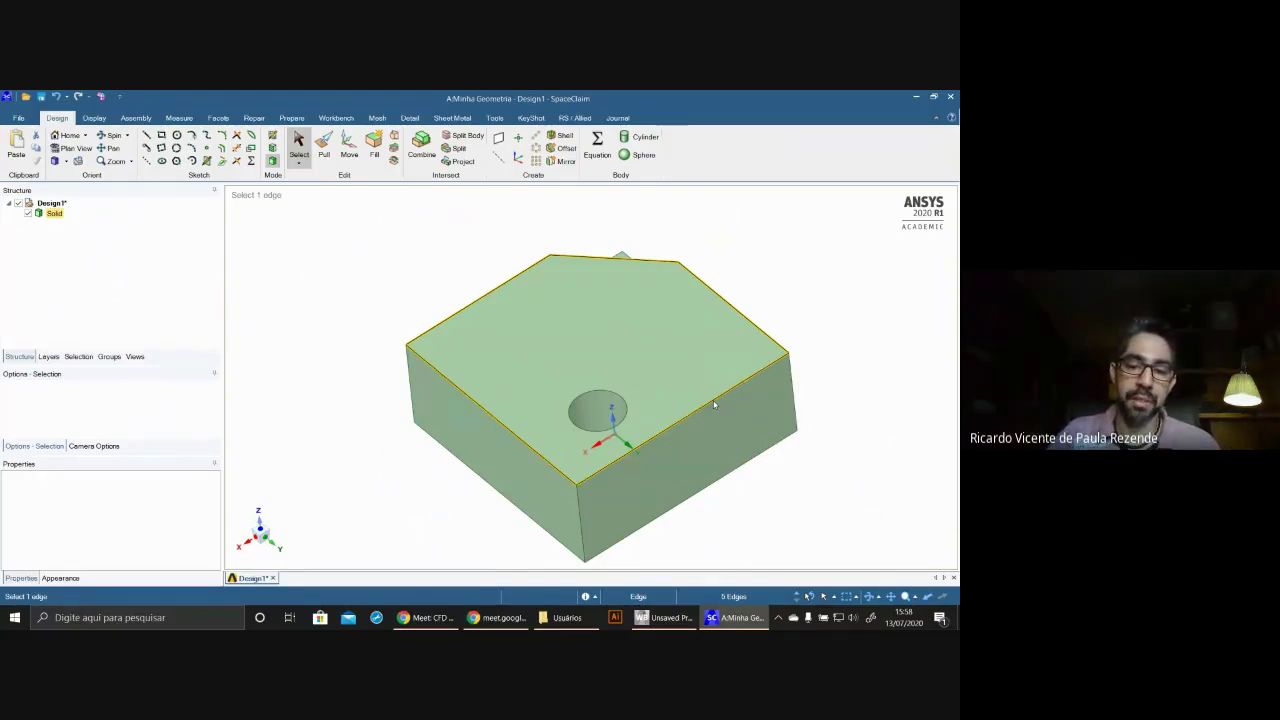
# - Select the edge loops of the two side faces in turn from their shared vertical edge, and select the hole's rim edge
pyautogui.doubleClick(582, 528)
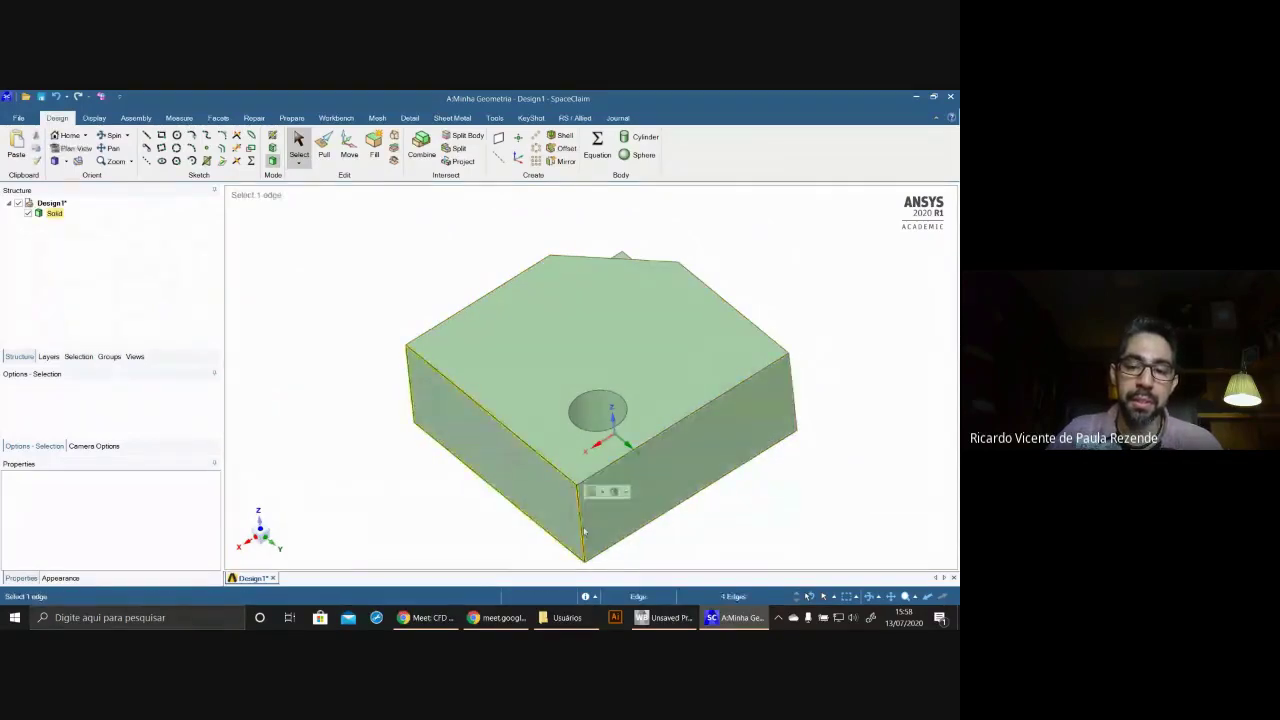
pyautogui.doubleClick(584, 531)
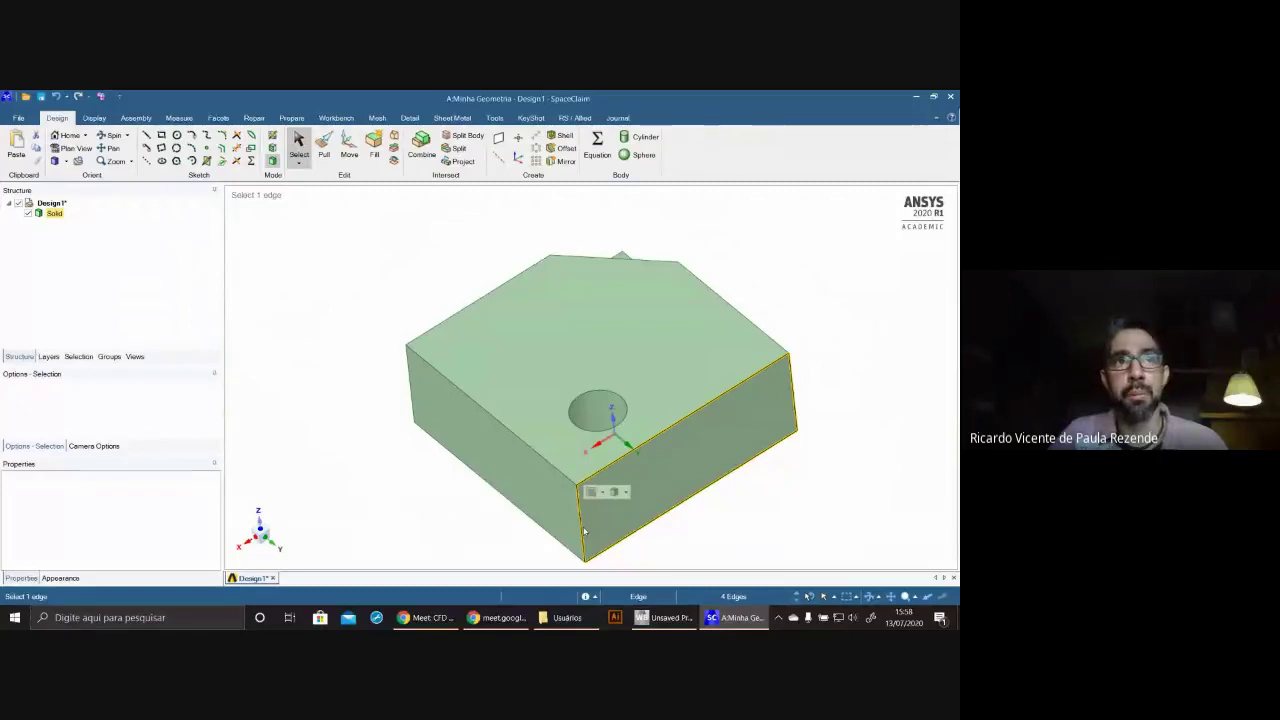
pyautogui.click(623, 403)
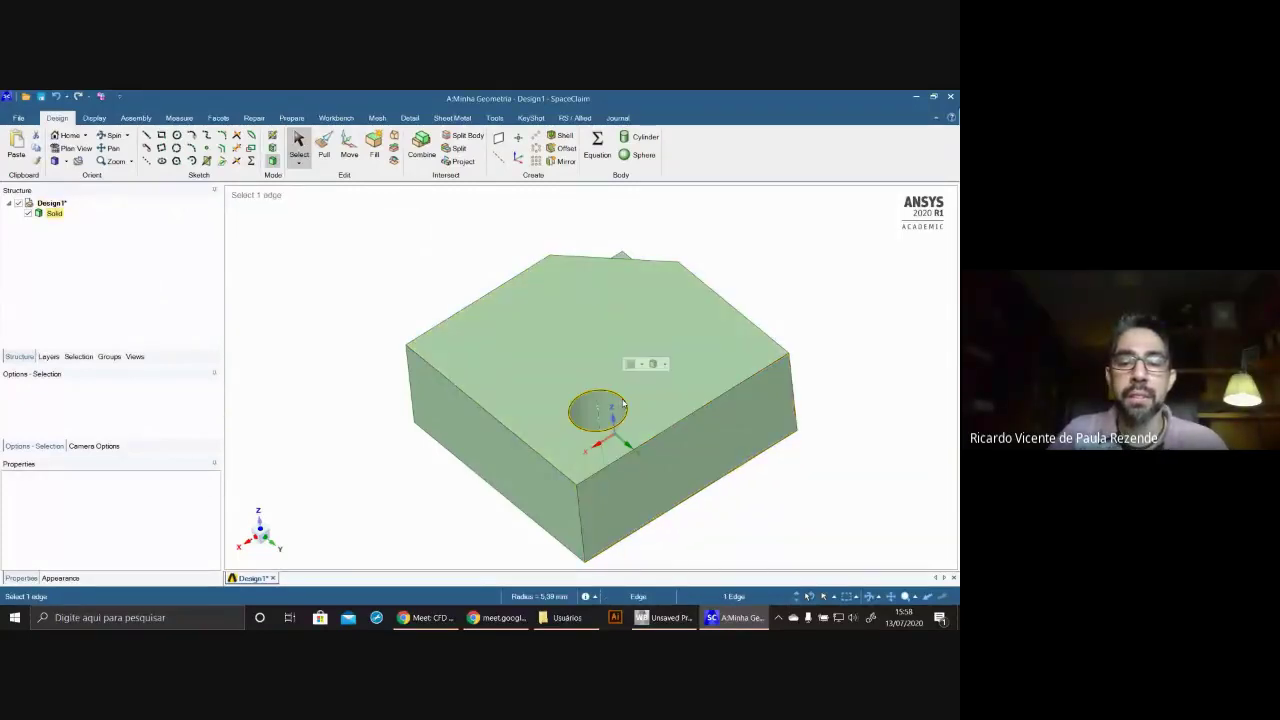
# - Select the triangular corner face's edge loop, switch to the sloping corner face's loop from their shared edge, and clear it
pyautogui.moveTo(729, 289); pyautogui.dragTo(480, 280, button='middle')
pyautogui.click(716, 216)
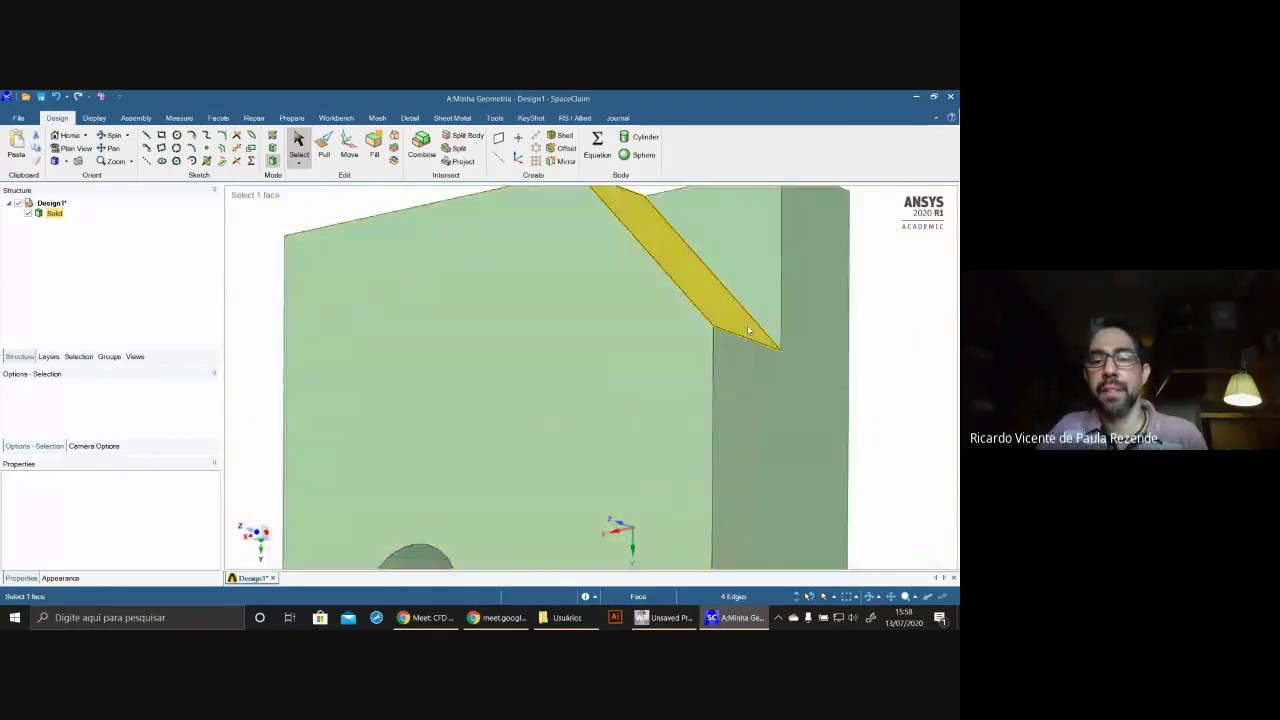
pyautogui.click(757, 328)
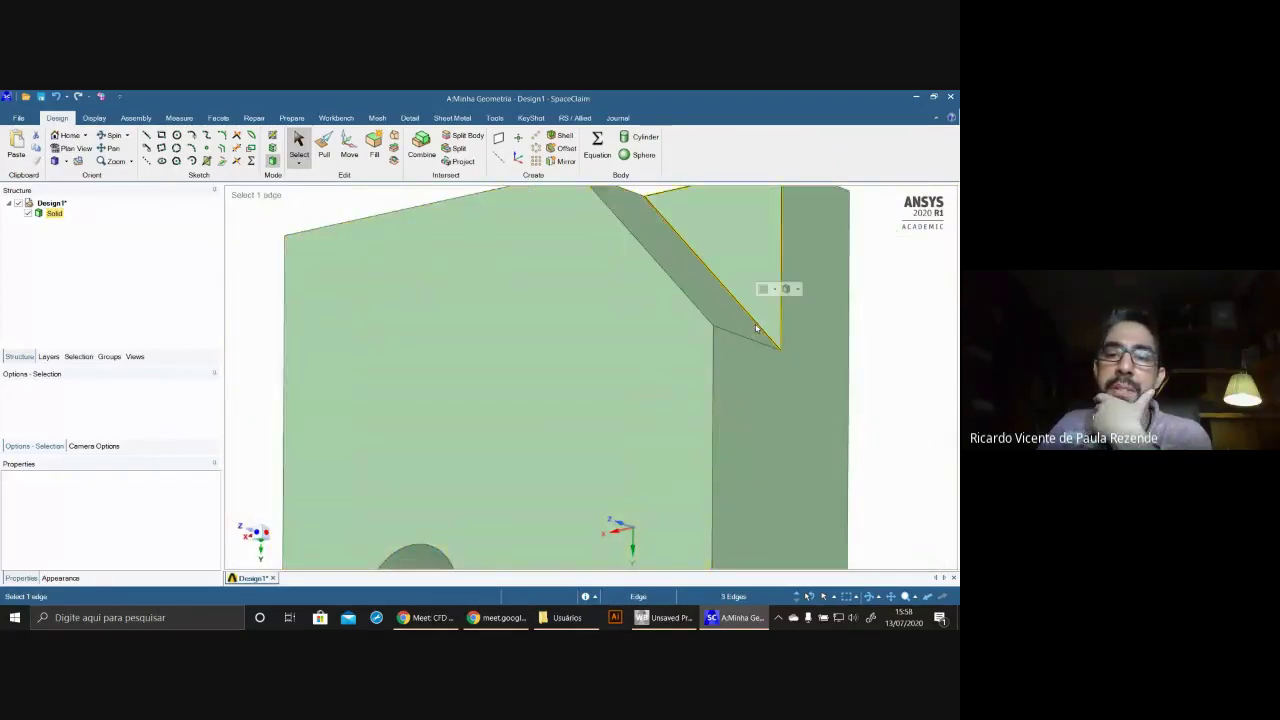
pyautogui.doubleClick(756, 328)
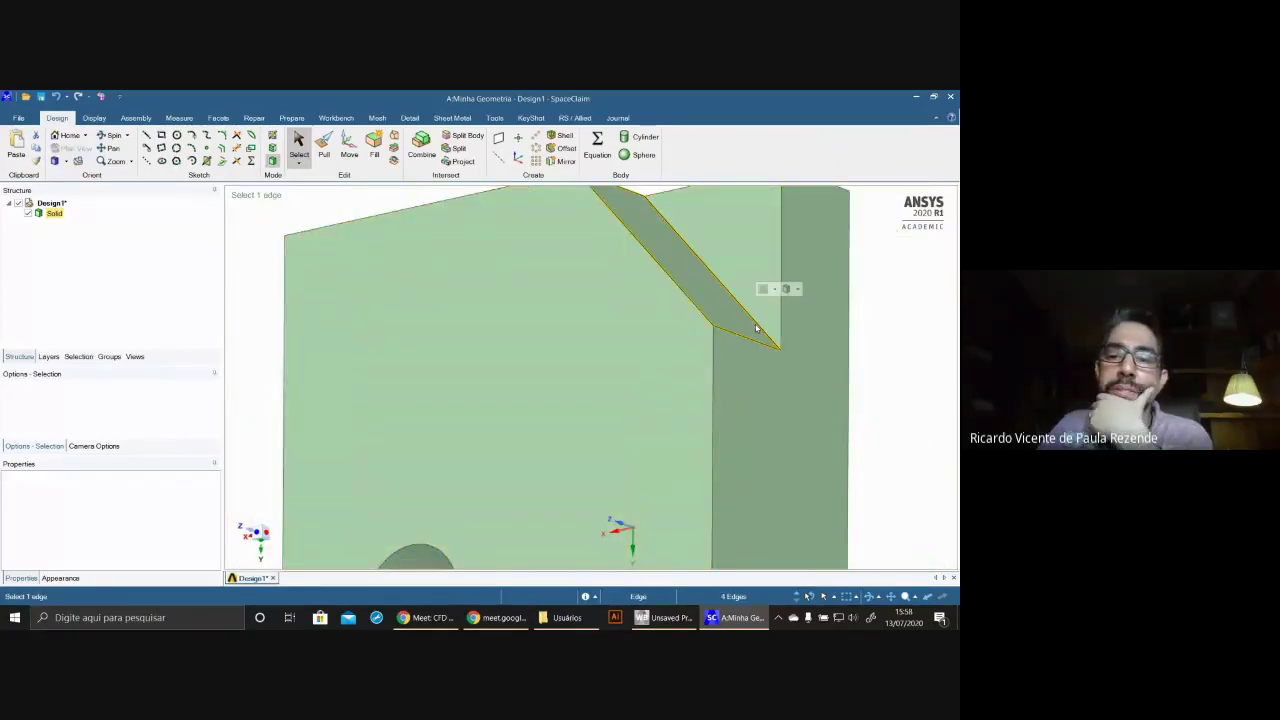
pyautogui.click(880, 331)
# - Select the whole solid from the sloping corner face, and reduce the selection to that single face
pyautogui.click(714, 313)
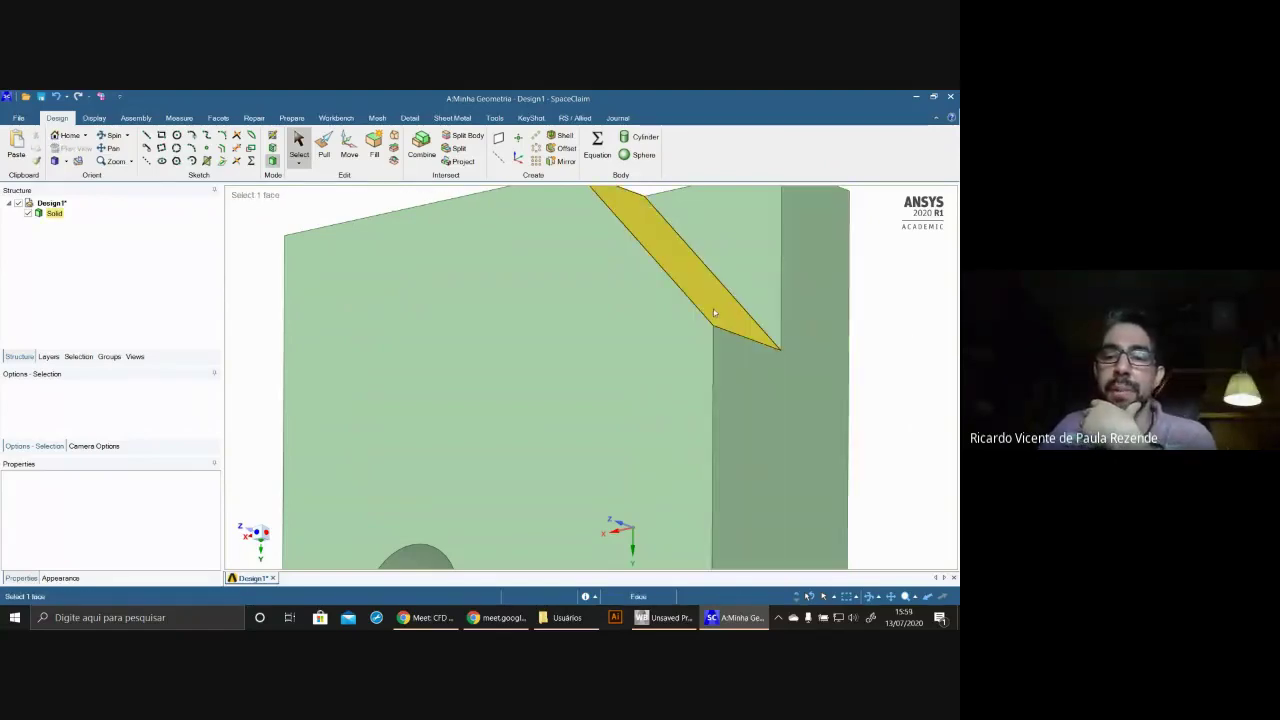
pyautogui.tripleClick(714, 313)
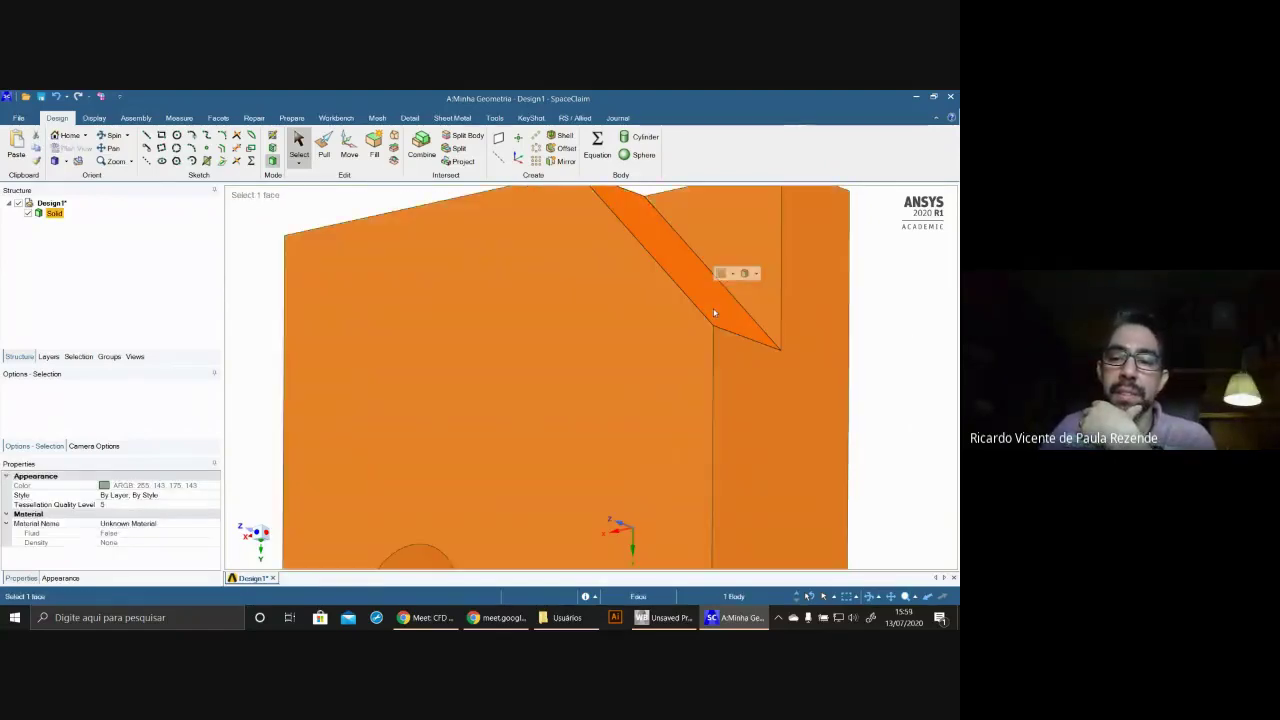
pyautogui.click(714, 313)
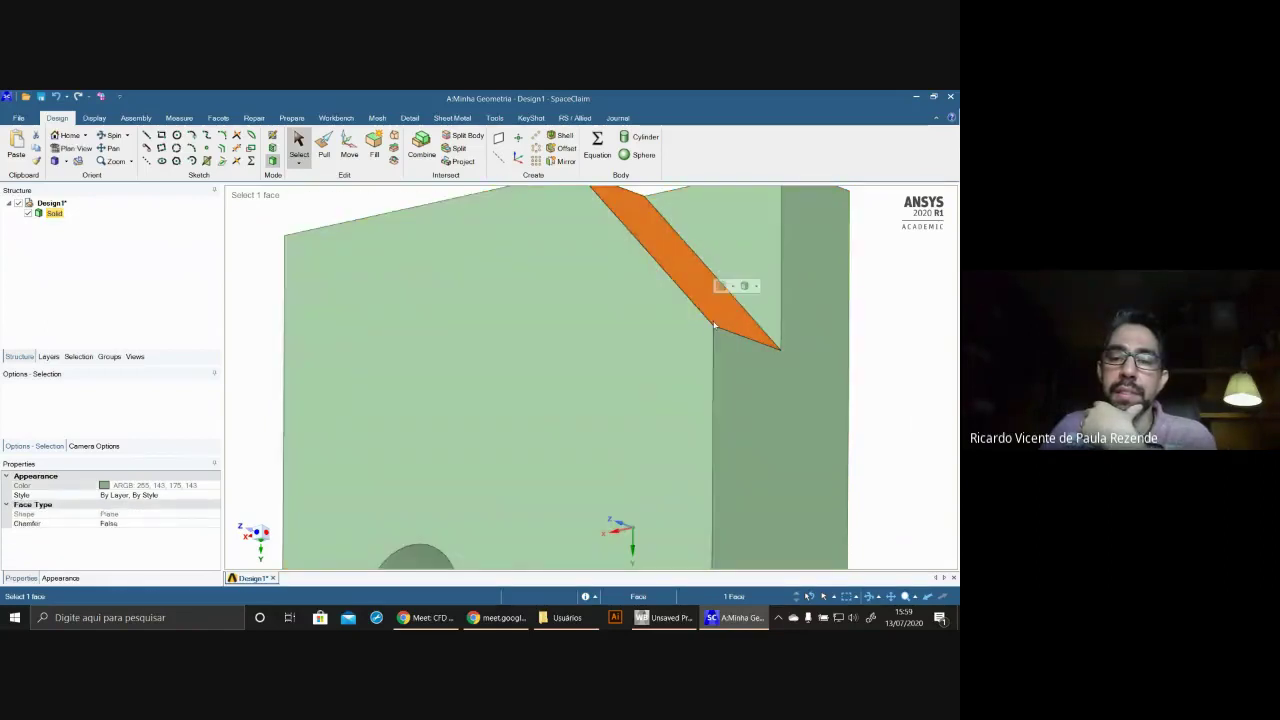
# - Select the whole solid, remove its top and bottom faces from the selection, and clear the remaining faces
pyautogui.tripleClick(713, 325)
pyautogui.scroll(-5, 730, 340)
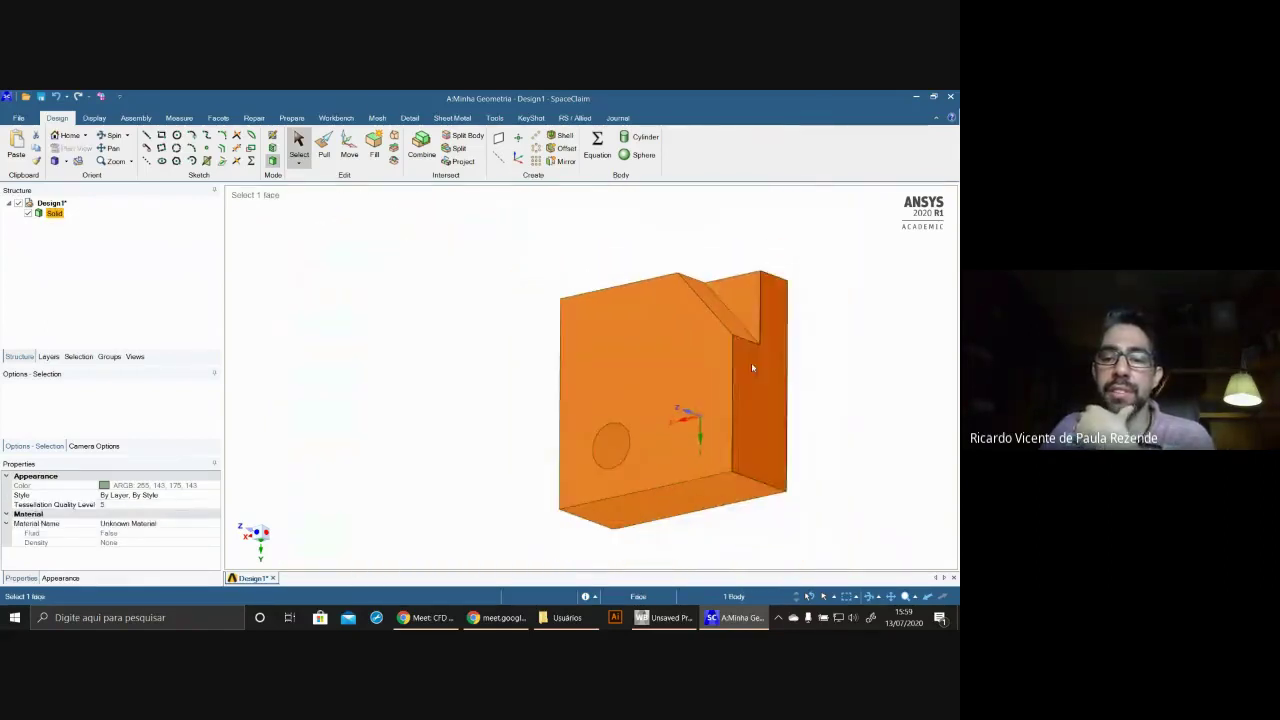
pyautogui.moveTo(829, 356); pyautogui.dragTo(806, 429, button='middle')
pyautogui.scroll(1, 806, 429)
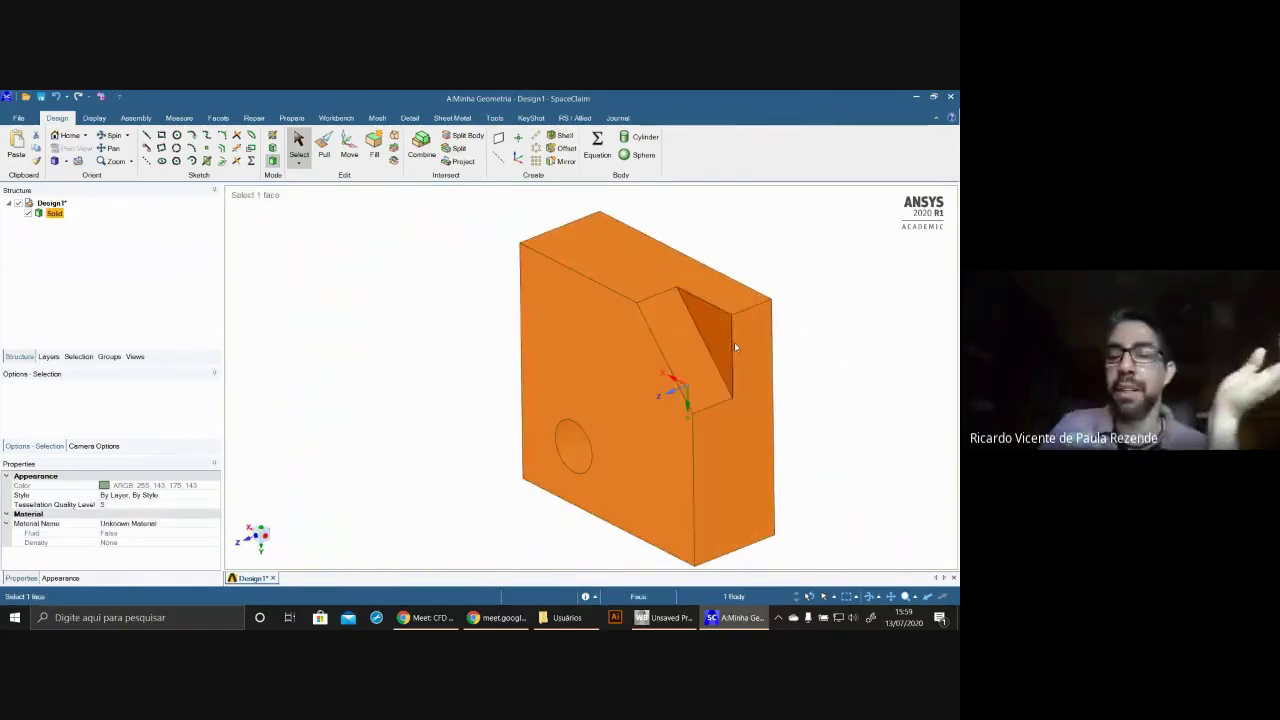
pyautogui.moveTo(815, 335); pyautogui.dragTo(640, 380, button='middle')
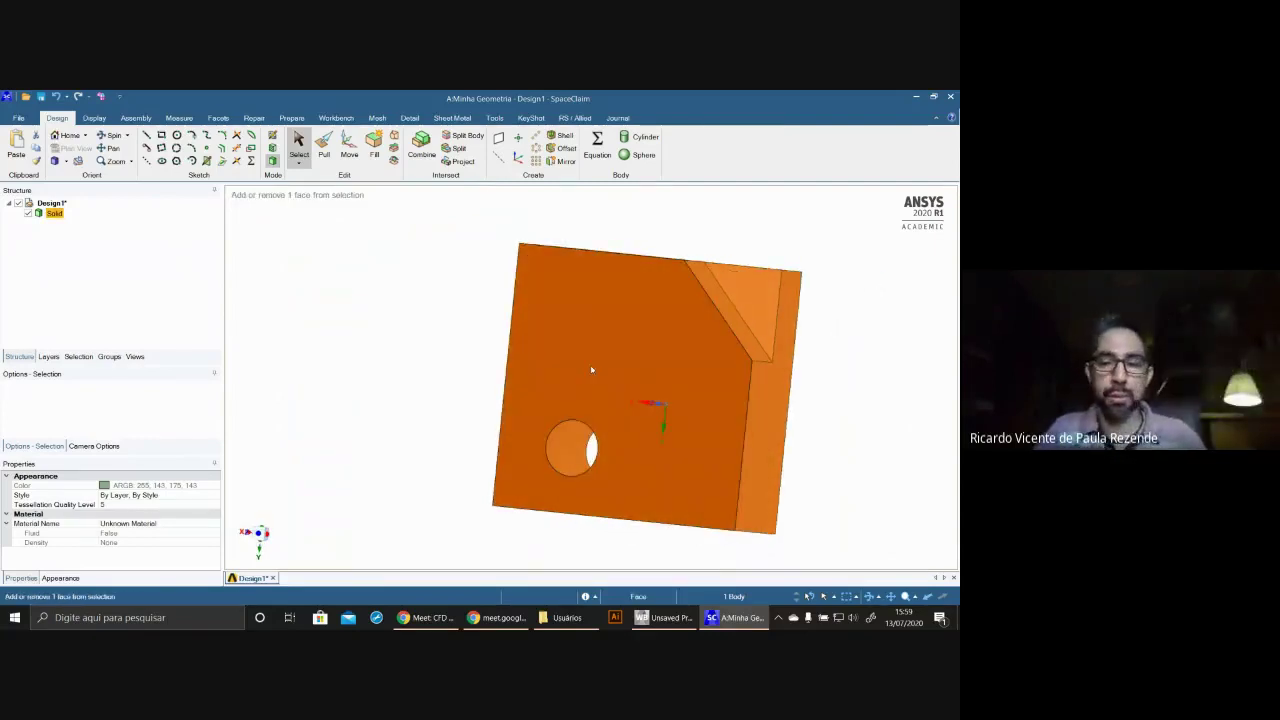
pyautogui.keyDown('ctrl'); pyautogui.click(615, 350); pyautogui.keyUp('ctrl')
pyautogui.moveTo(894, 369); pyautogui.dragTo(660, 372, button='middle')
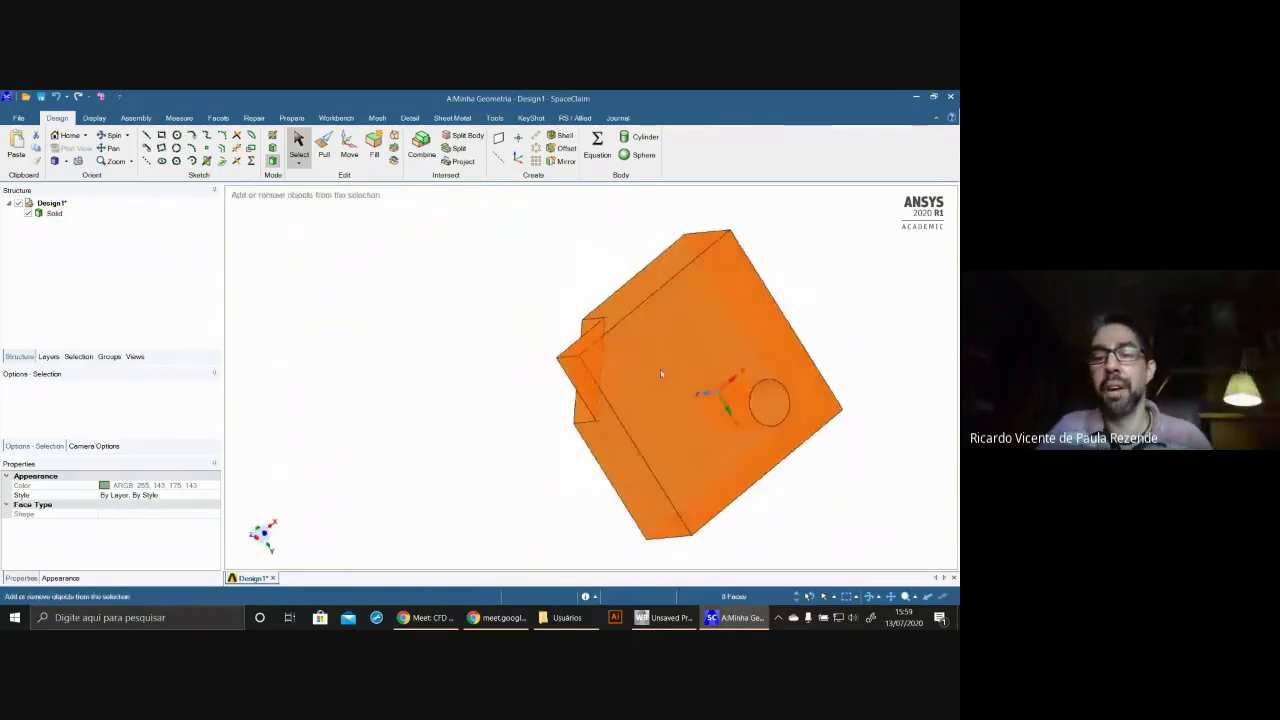
pyautogui.keyDown('ctrl'); pyautogui.click(638, 361); pyautogui.keyUp('ctrl')
pyautogui.moveTo(829, 297); pyautogui.dragTo(309, 437, button='middle')
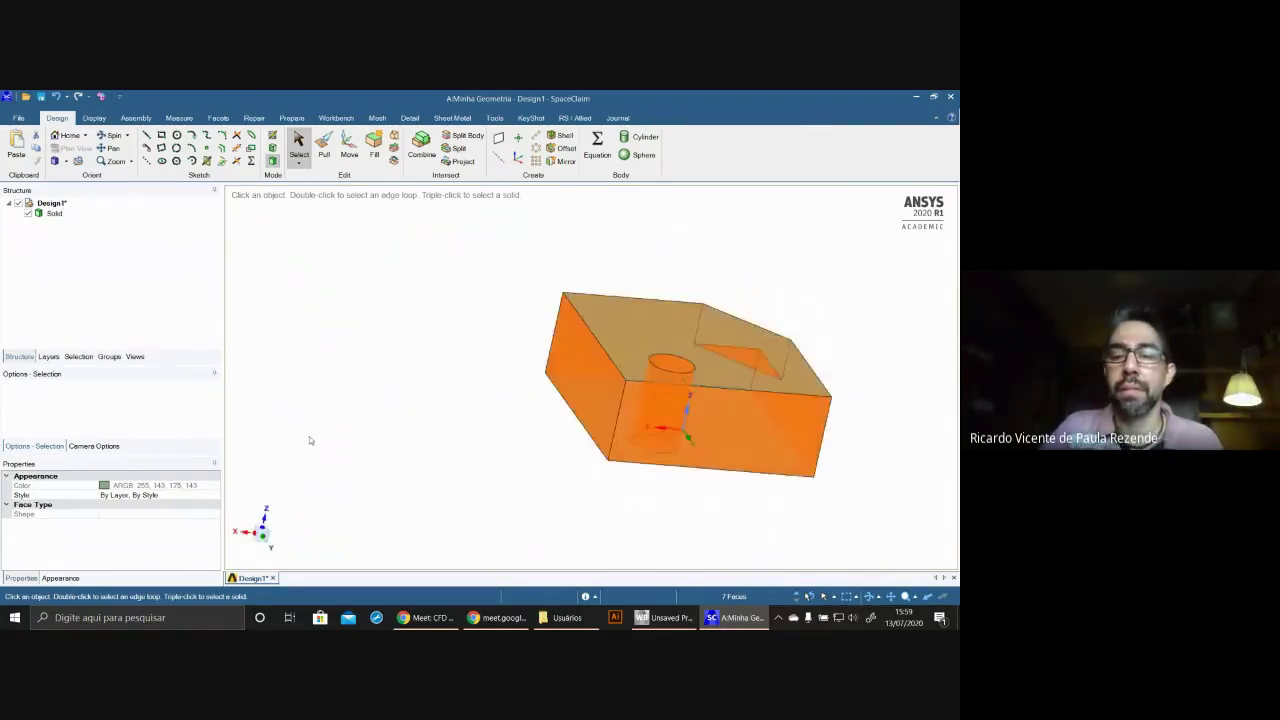
pyautogui.click(725, 293)
pyautogui.click(299, 163)
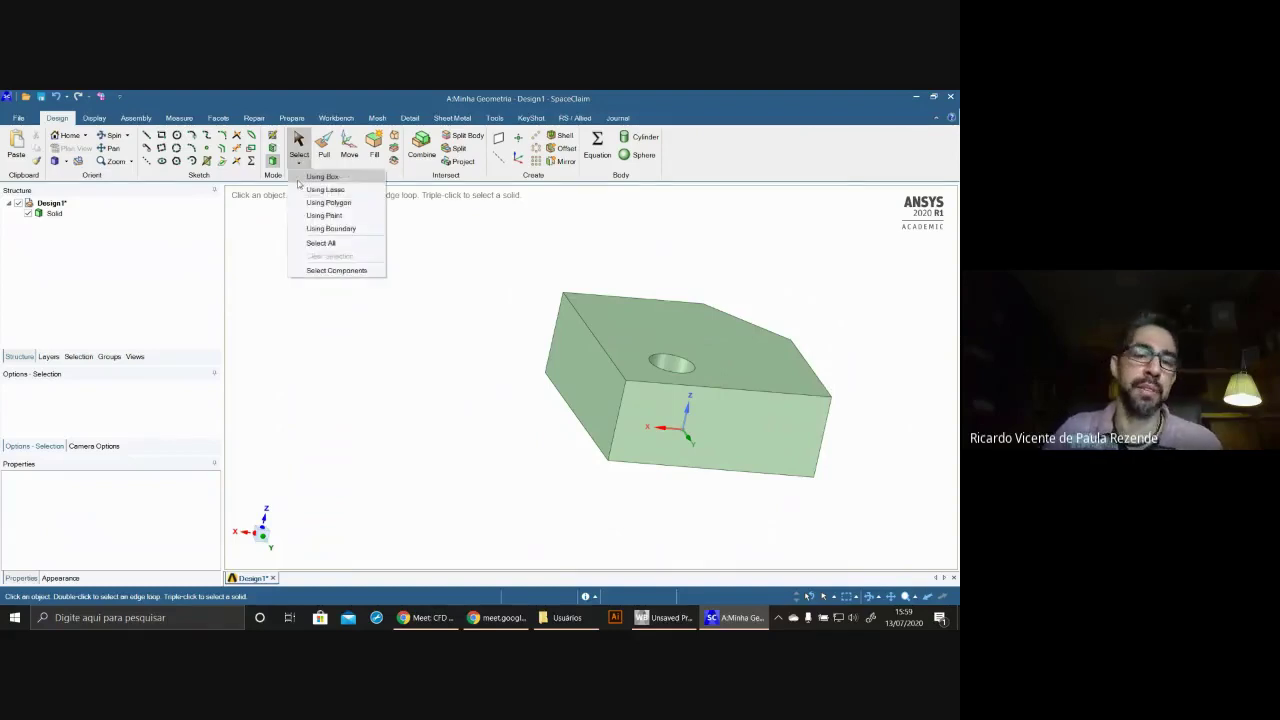
pyautogui.click(322, 189)
pyautogui.moveTo(720, 355); pyautogui.dragTo(720, 346, button='middle')
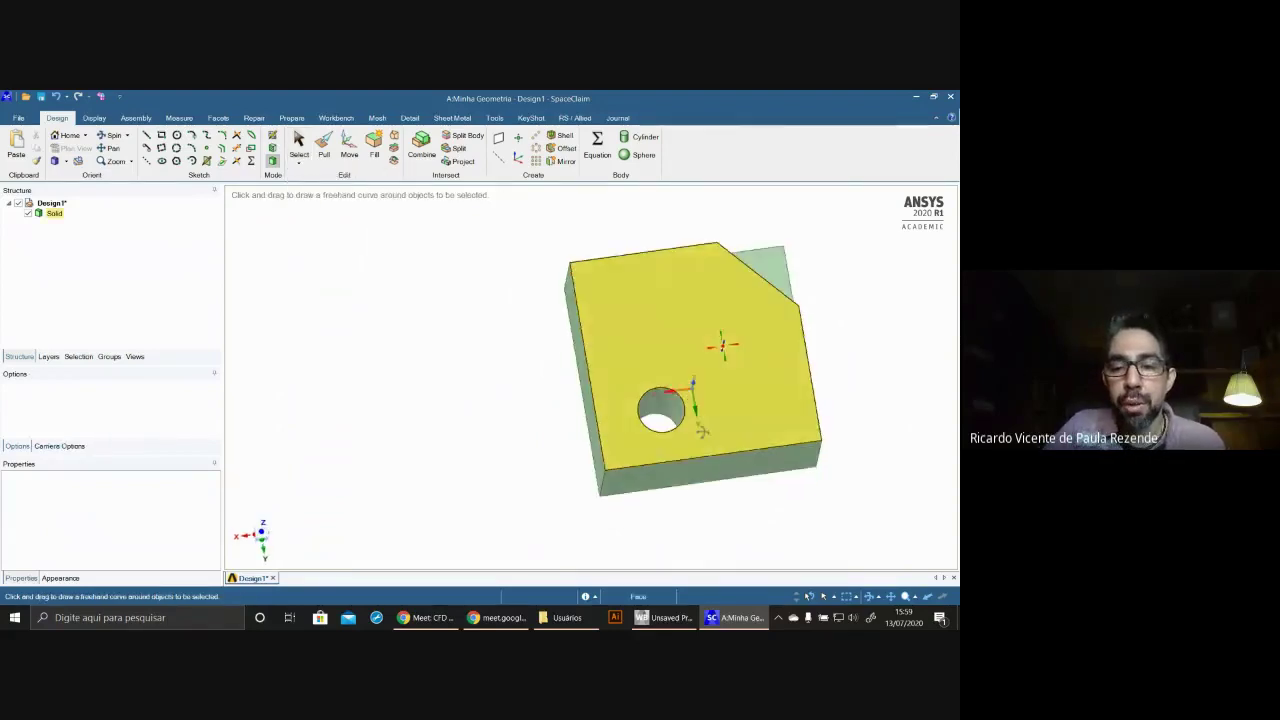
pyautogui.moveTo(611, 371); pyautogui.dragTo(647, 421, button='middle')
pyautogui.press('s')
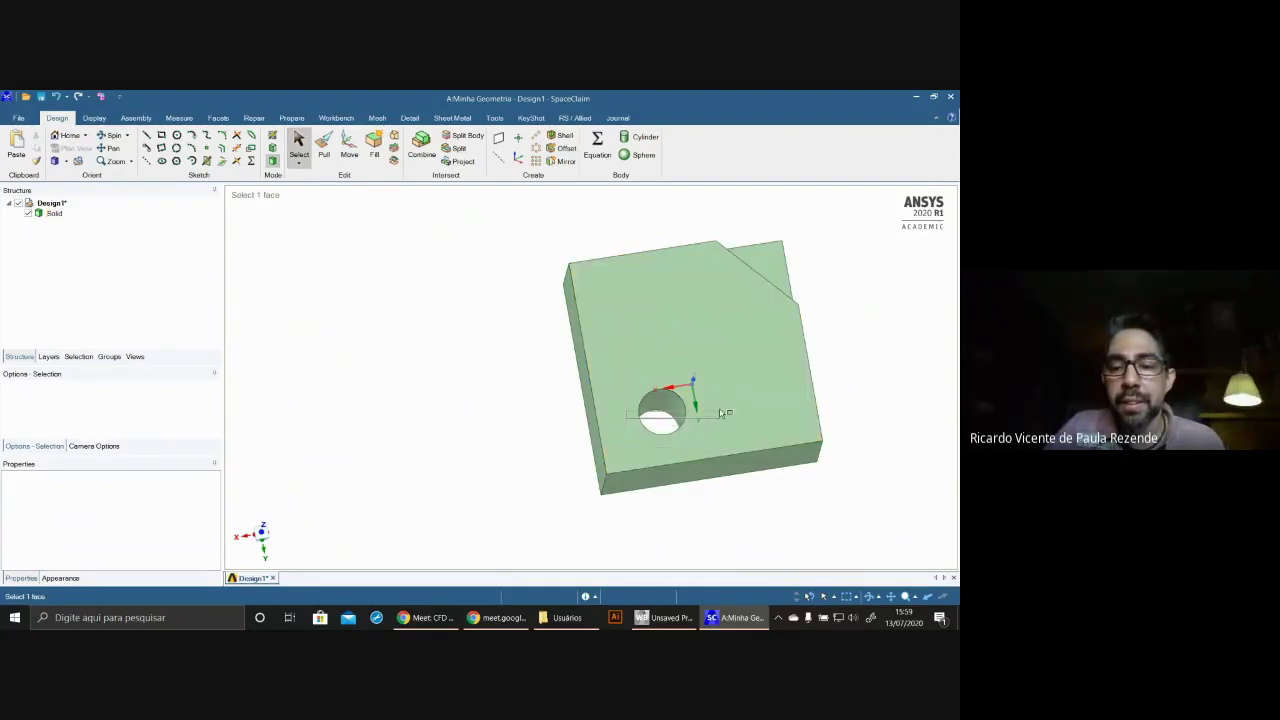
# - Select the hole's rim edge on the top face by drawing a freehand lasso around it
pyautogui.click(299, 163)
pyautogui.click(325, 190)
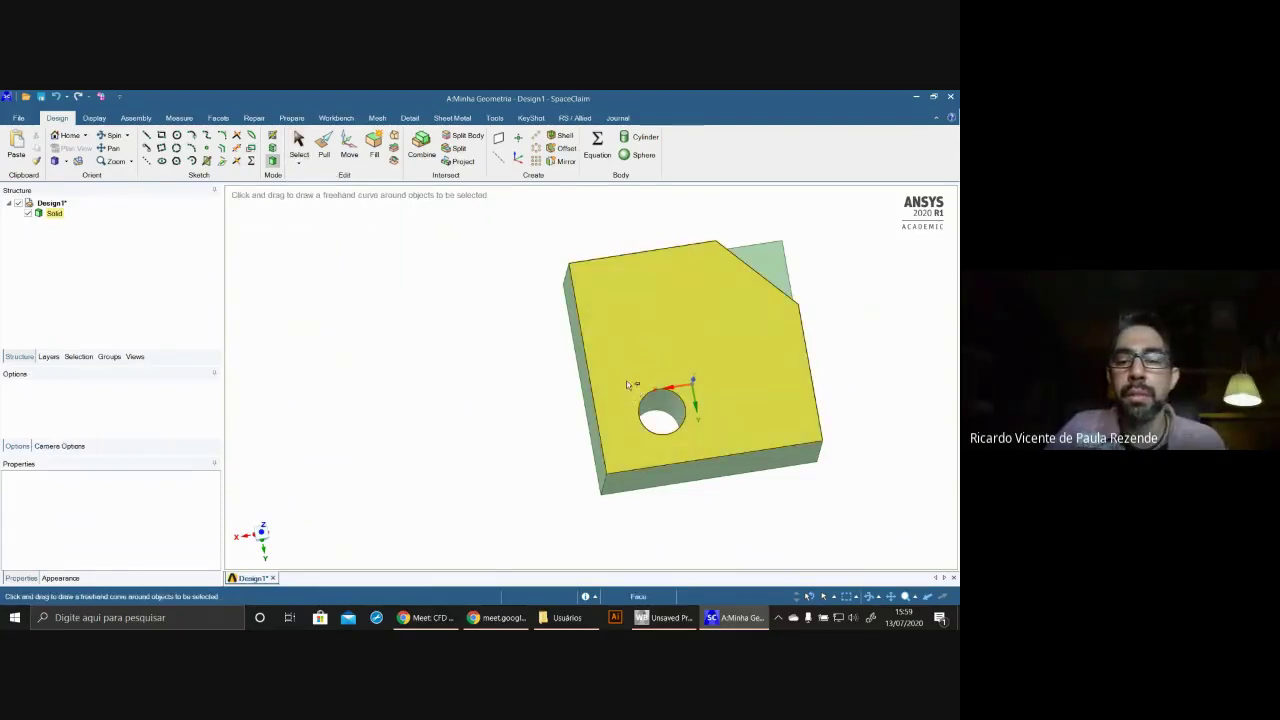
pyautogui.moveTo(703, 438)
pyautogui.mouseDown()
pyautogui.moveTo(640, 432)
pyautogui.moveTo(630, 386)
pyautogui.moveTo(645, 378)
pyautogui.mouseUp()
pyautogui.press('s')
pyautogui.click(711, 342)
pyautogui.click(883, 262)
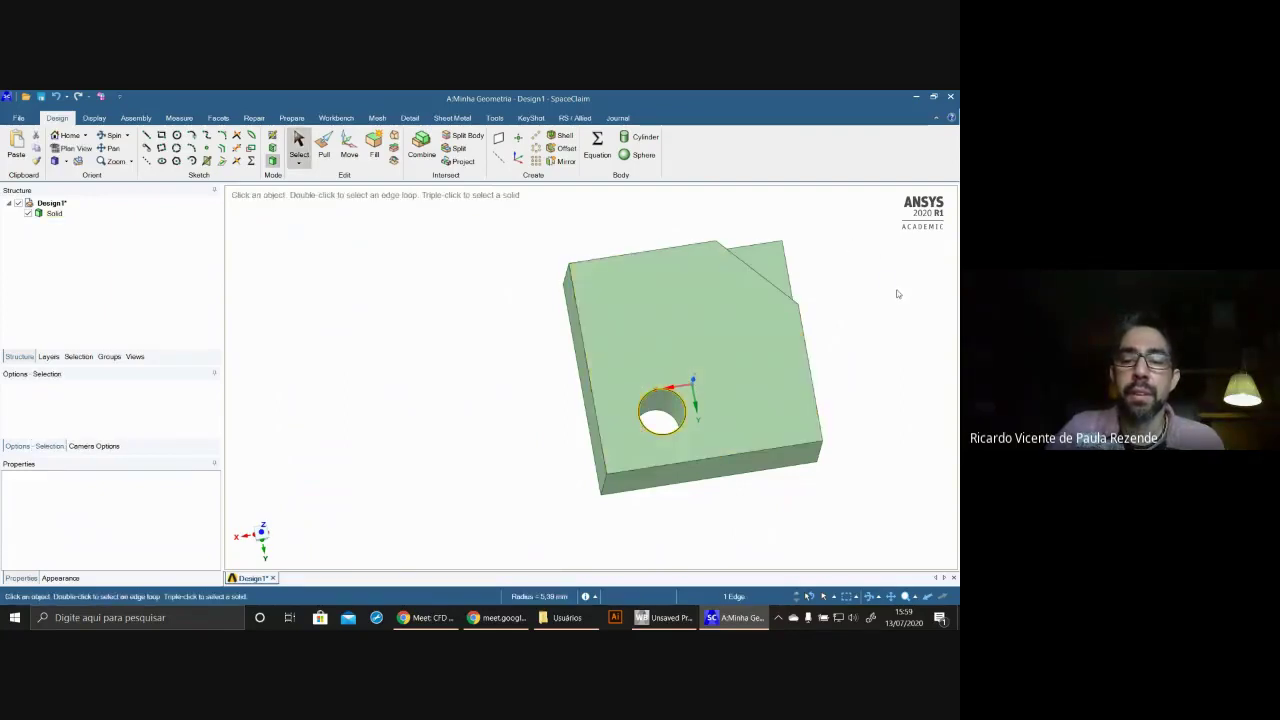
# - Try to select the triangular corner face by drawing a polygon around it
pyautogui.moveTo(897, 294); pyautogui.dragTo(808, 300, button='middle')
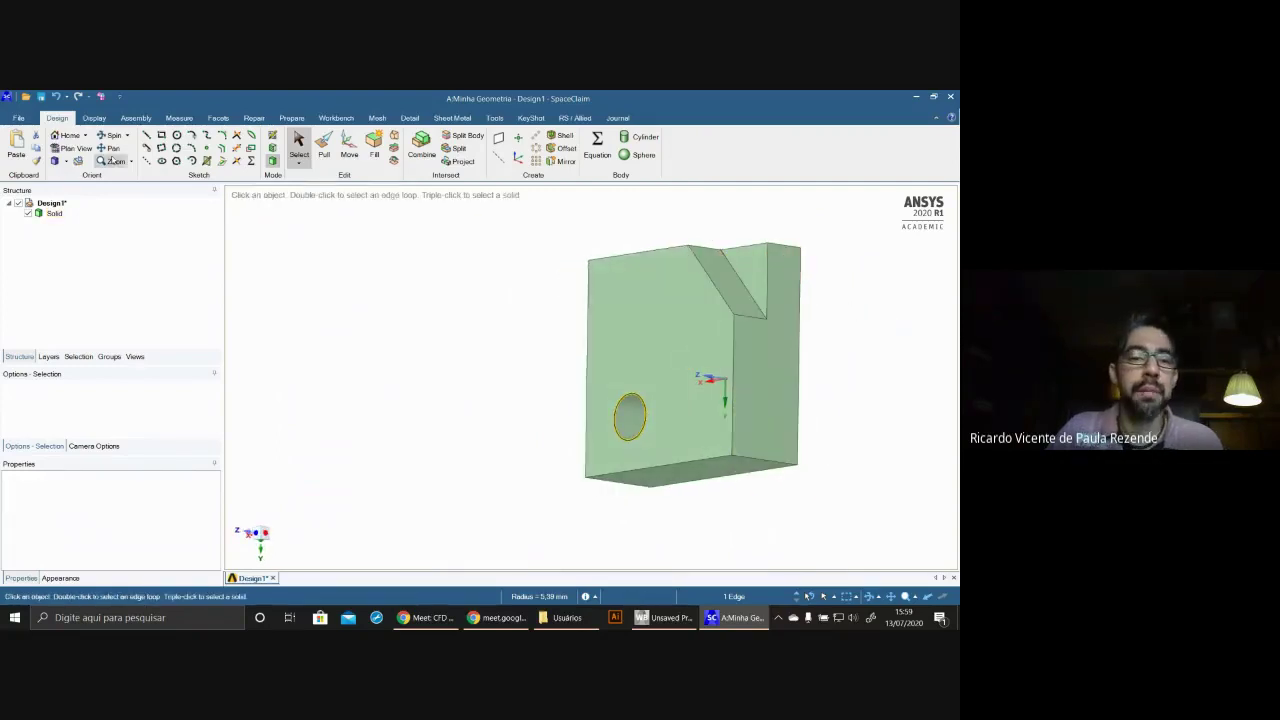
pyautogui.click(300, 164)
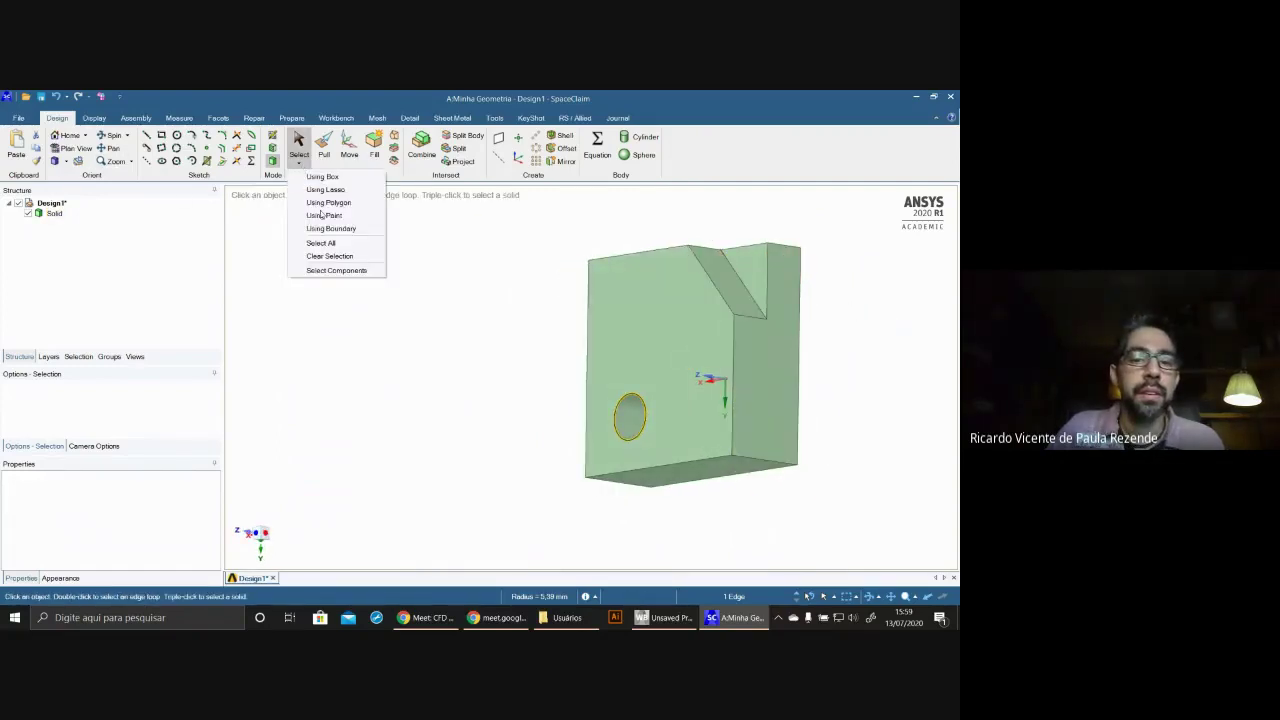
pyautogui.click(326, 202)
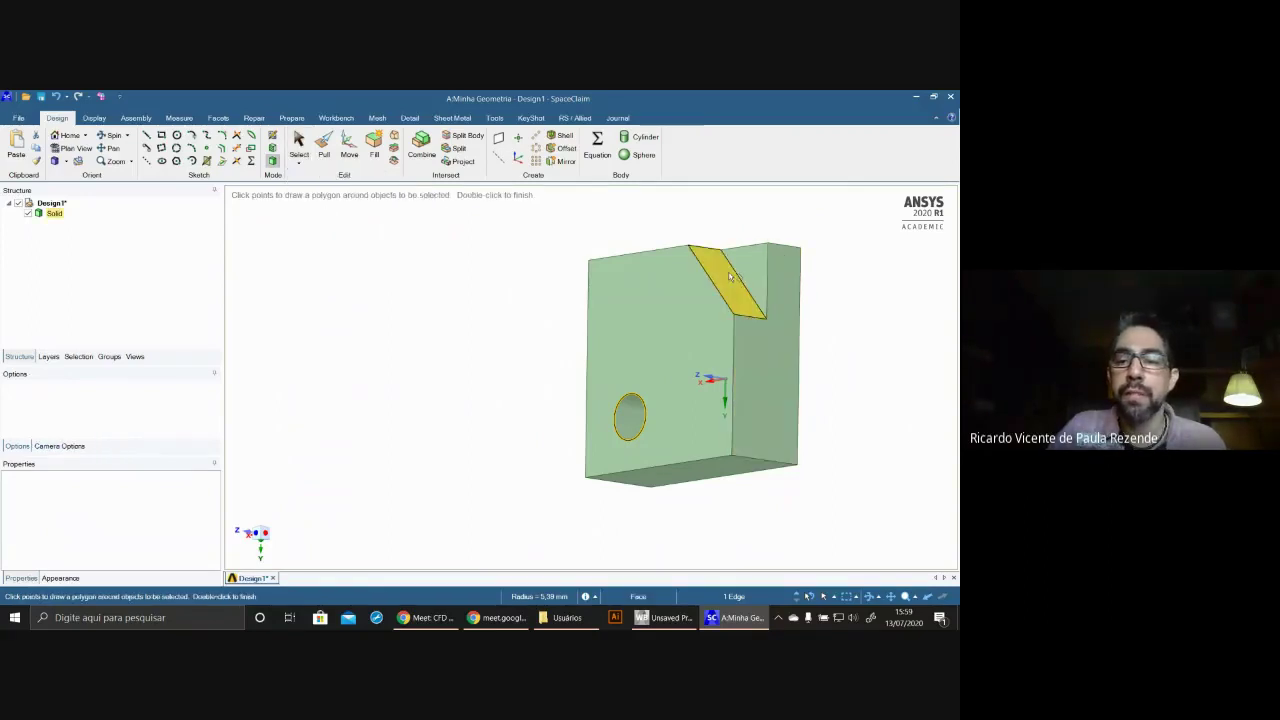
pyautogui.click(782, 313)
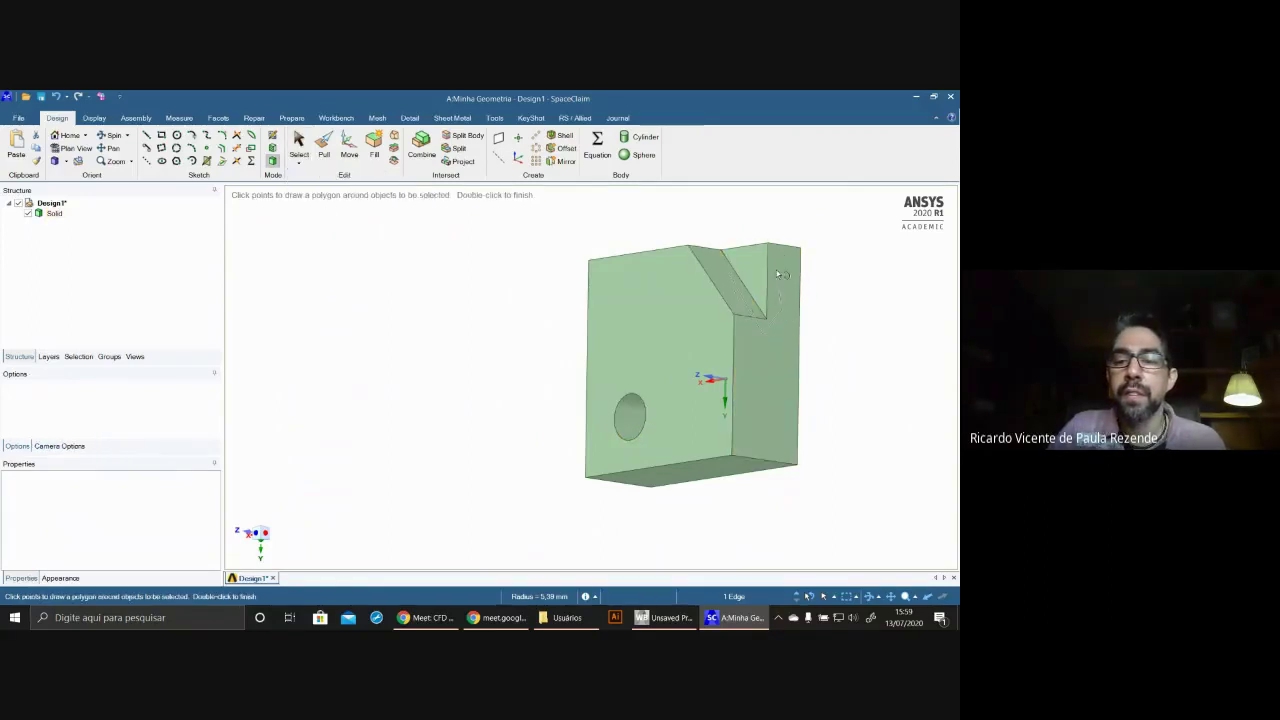
pyautogui.click(779, 228)
pyautogui.click(710, 254)
pyautogui.click(730, 276)
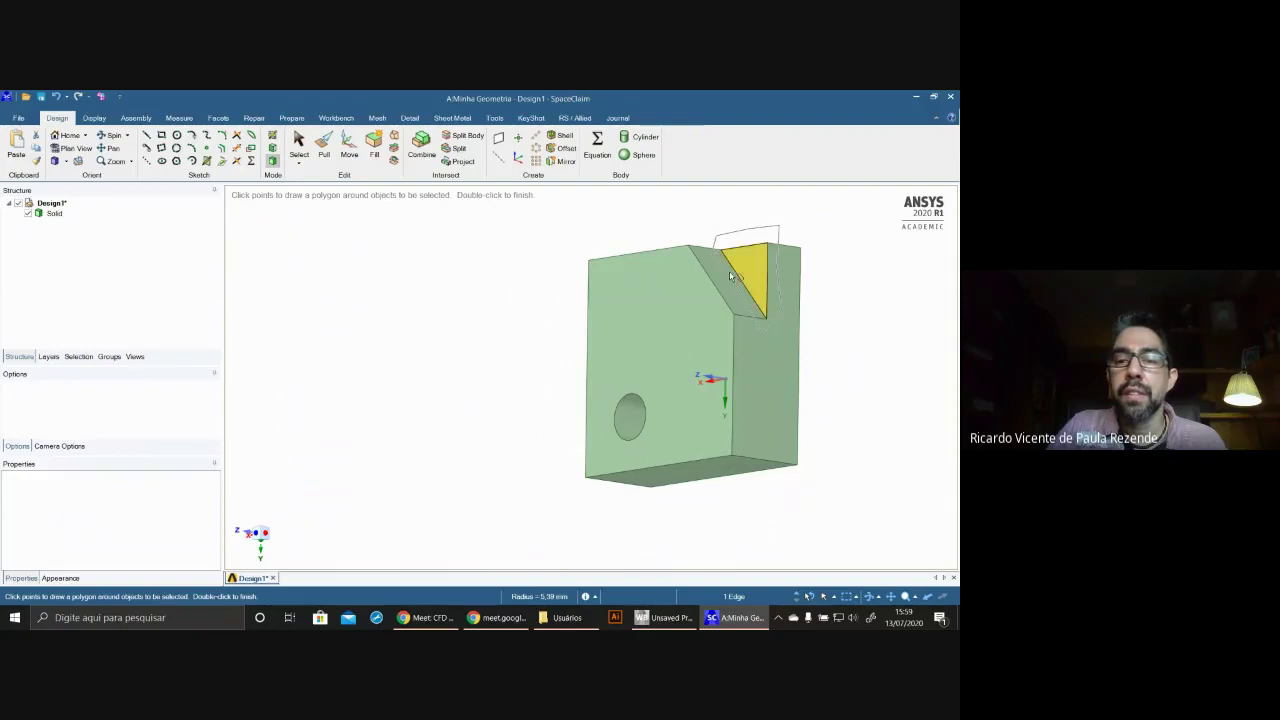
pyautogui.doubleClick(801, 281)
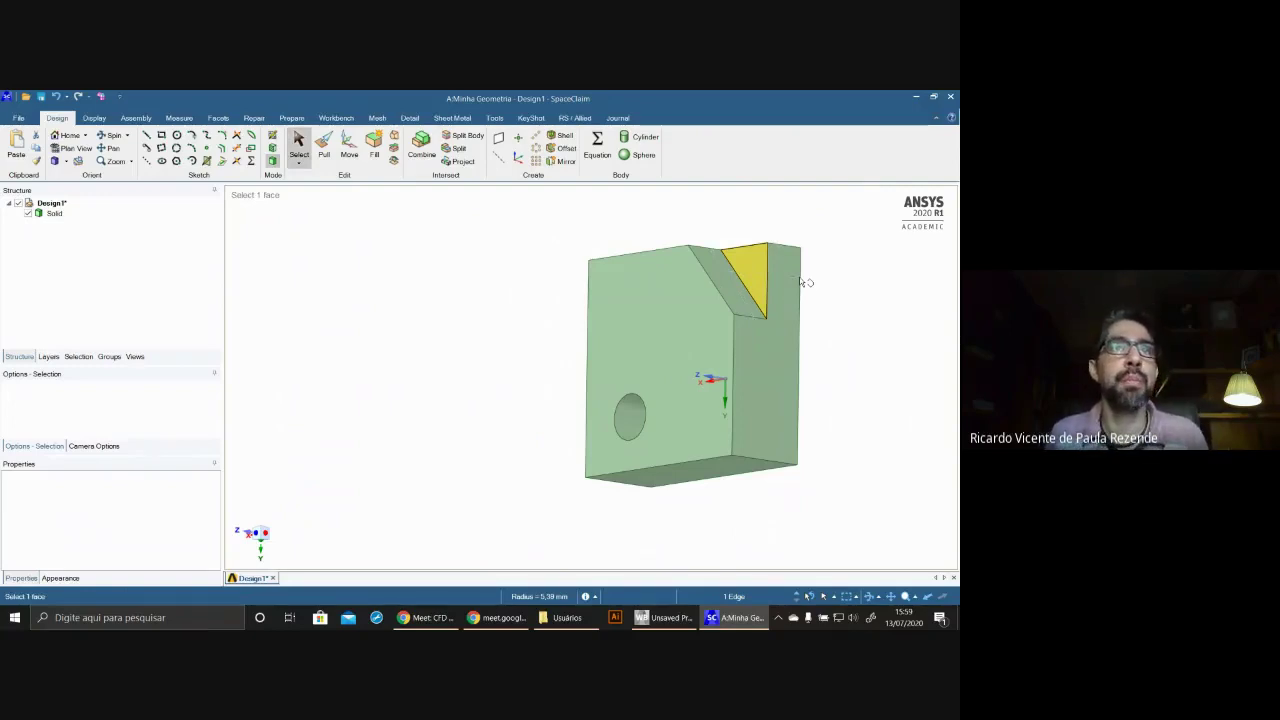
pyautogui.click(372, 283)
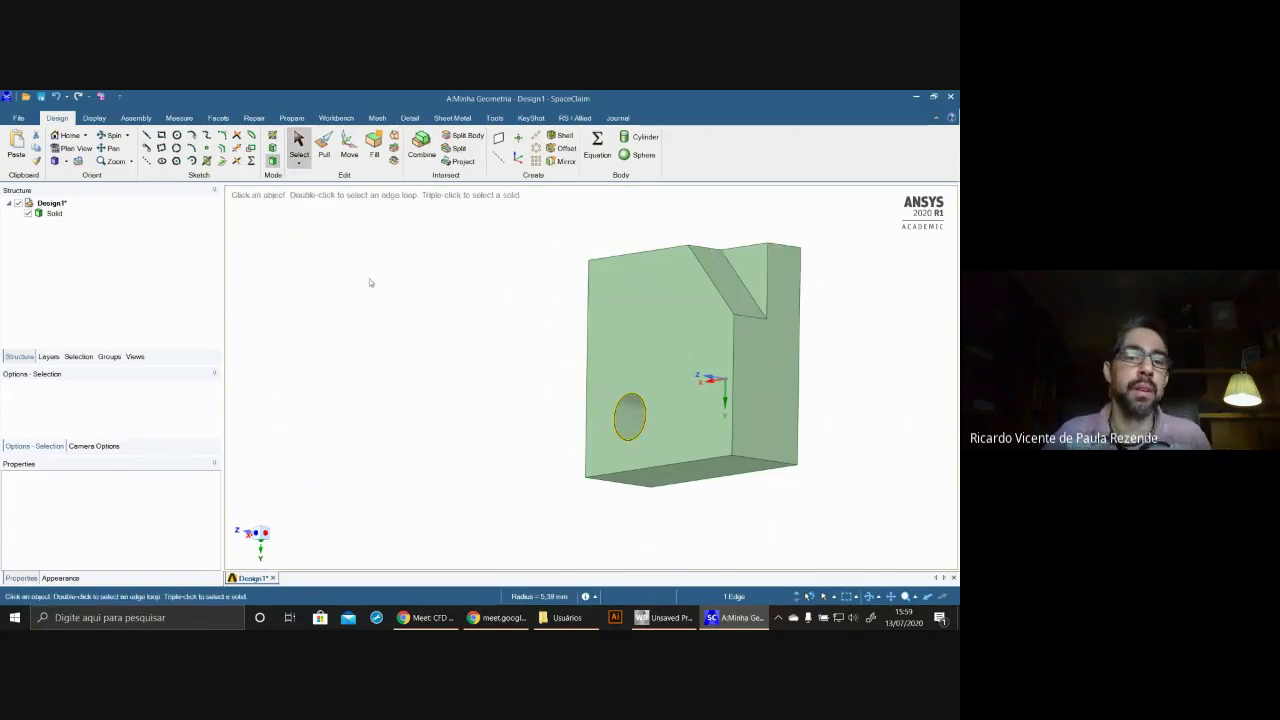
pyautogui.rightClick(50, 214)
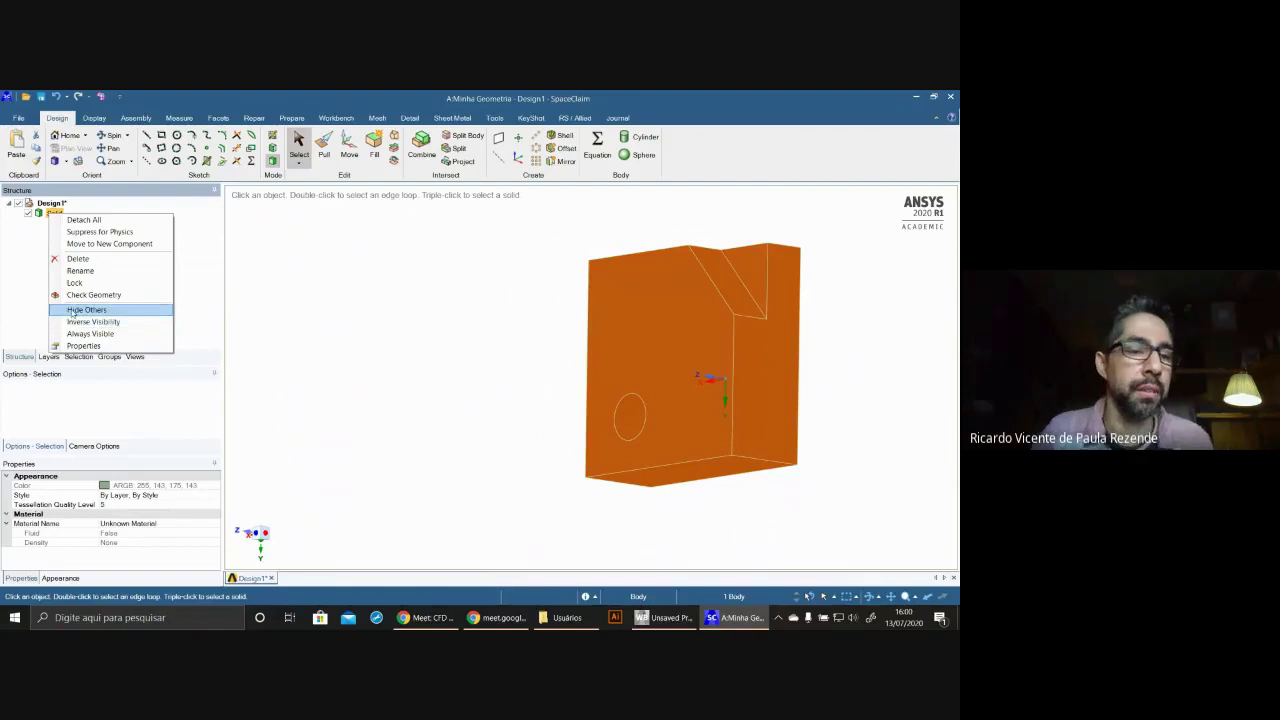
pyautogui.click(420, 355)
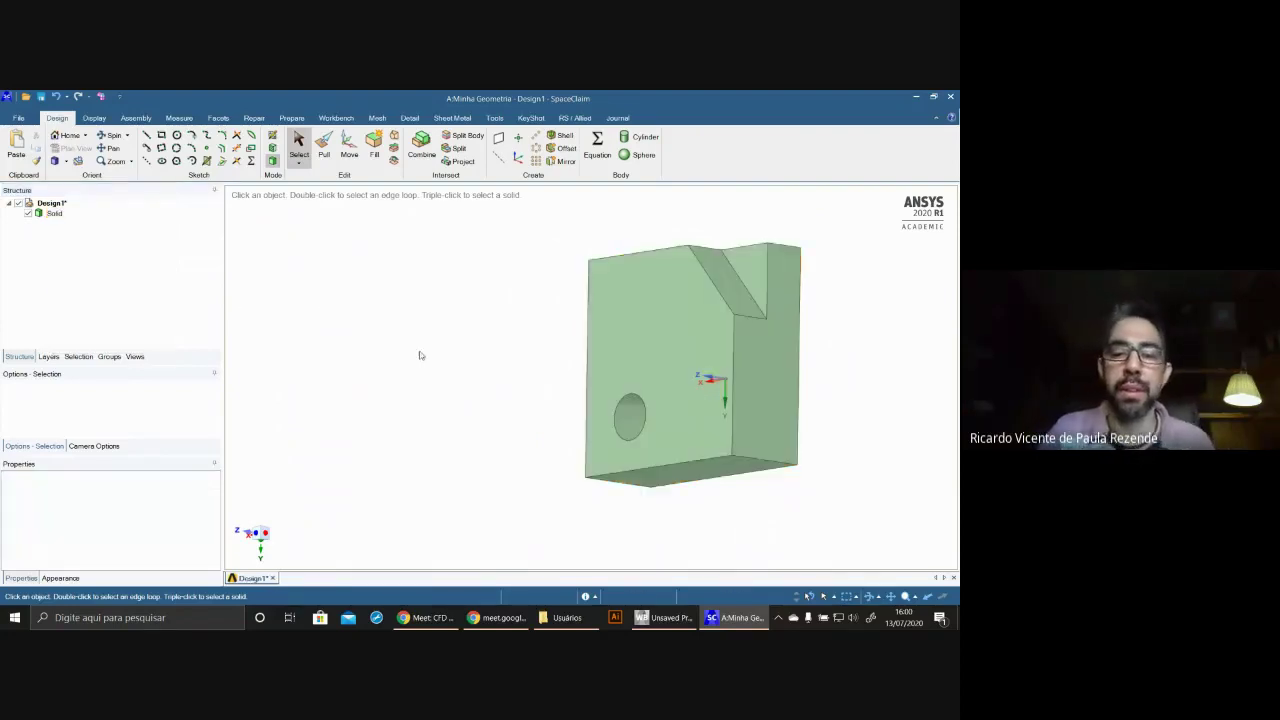
pyautogui.moveTo(441, 346); pyautogui.dragTo(536, 303, button='middle')
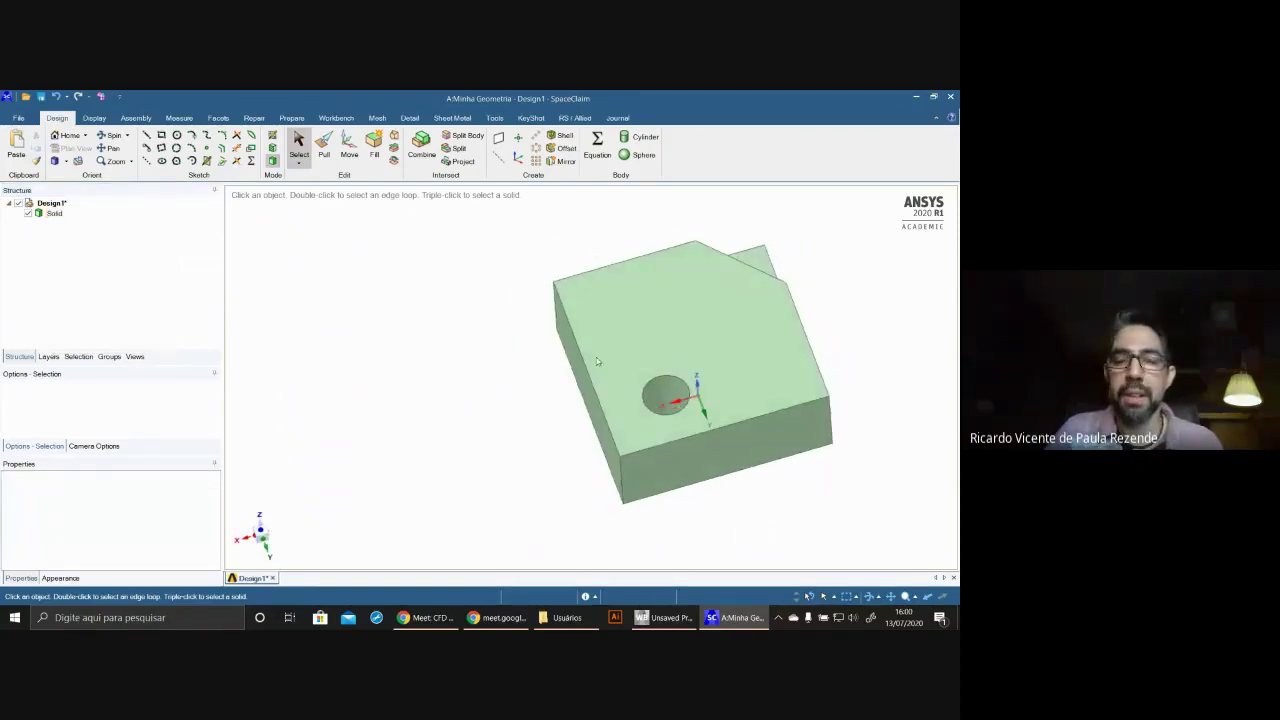
pyautogui.click(680, 360)
pyautogui.click(860, 486)
pyautogui.keyDown('shift'); pyautogui.moveTo(860, 486); pyautogui.dragTo(654, 471, button='middle'); pyautogui.keyUp('shift')
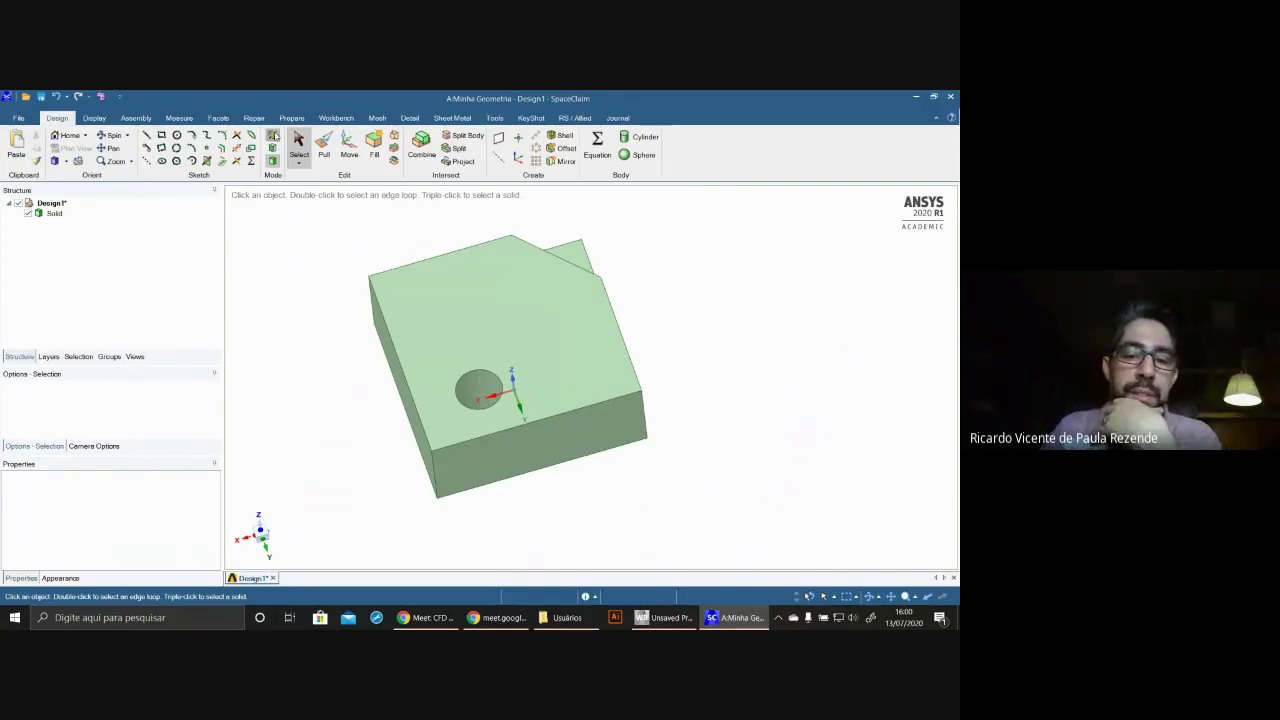
# - Place the sketch plane on the block's front side face
pyautogui.moveTo(551, 337)
pyautogui.mouseDown(button='middle')
pyautogui.moveTo(585, 286)
pyautogui.moveTo(556, 316)
pyautogui.mouseUp(button='middle')
pyautogui.scroll(2, 516, 341)
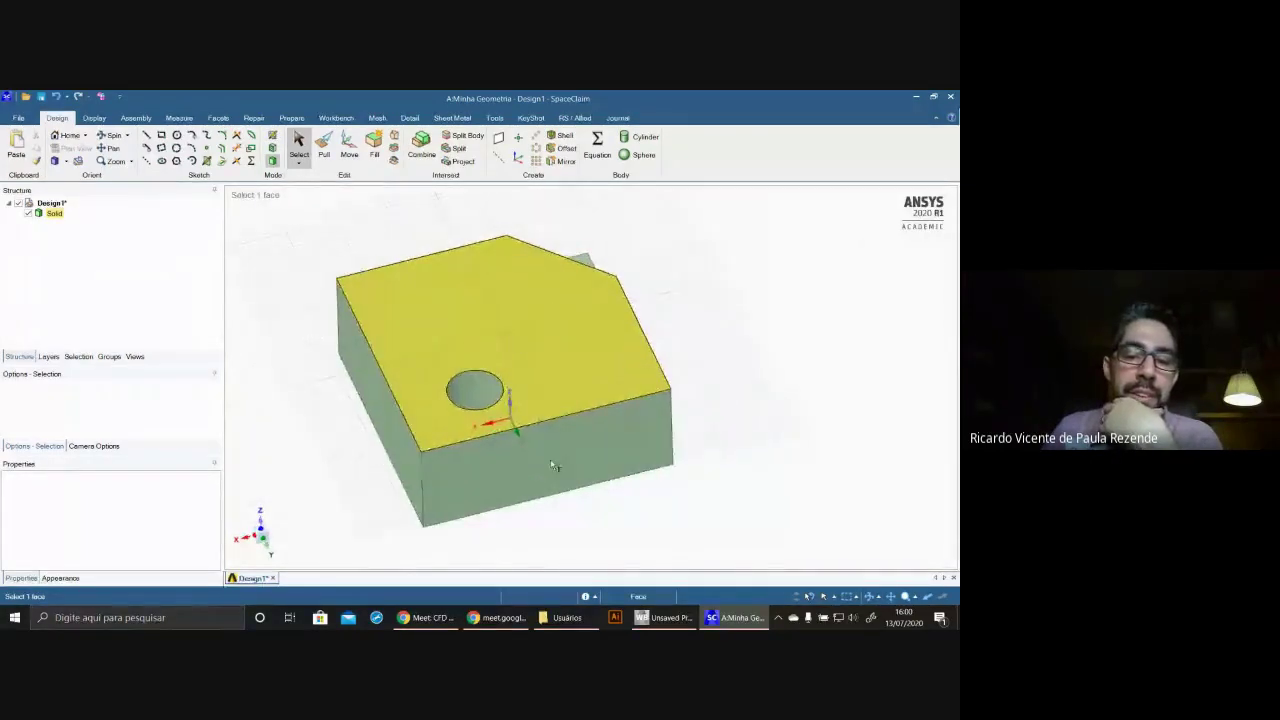
pyautogui.click(551, 464)
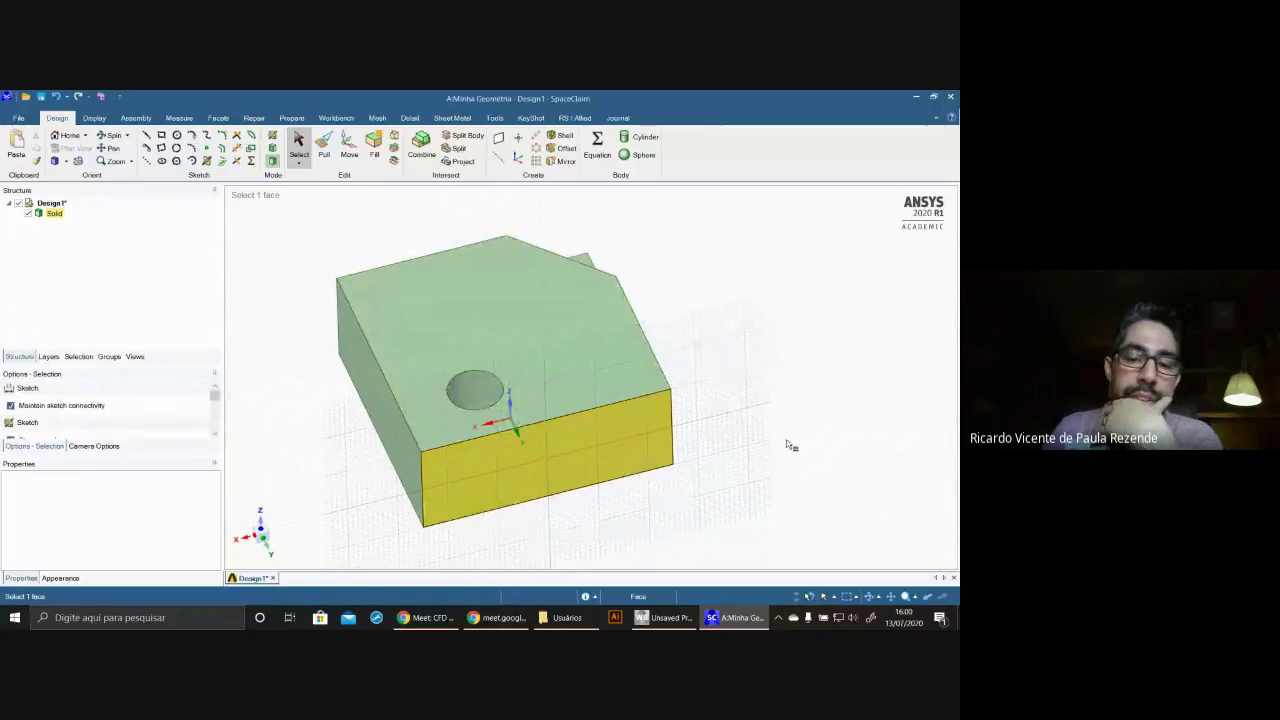
pyautogui.press('k')
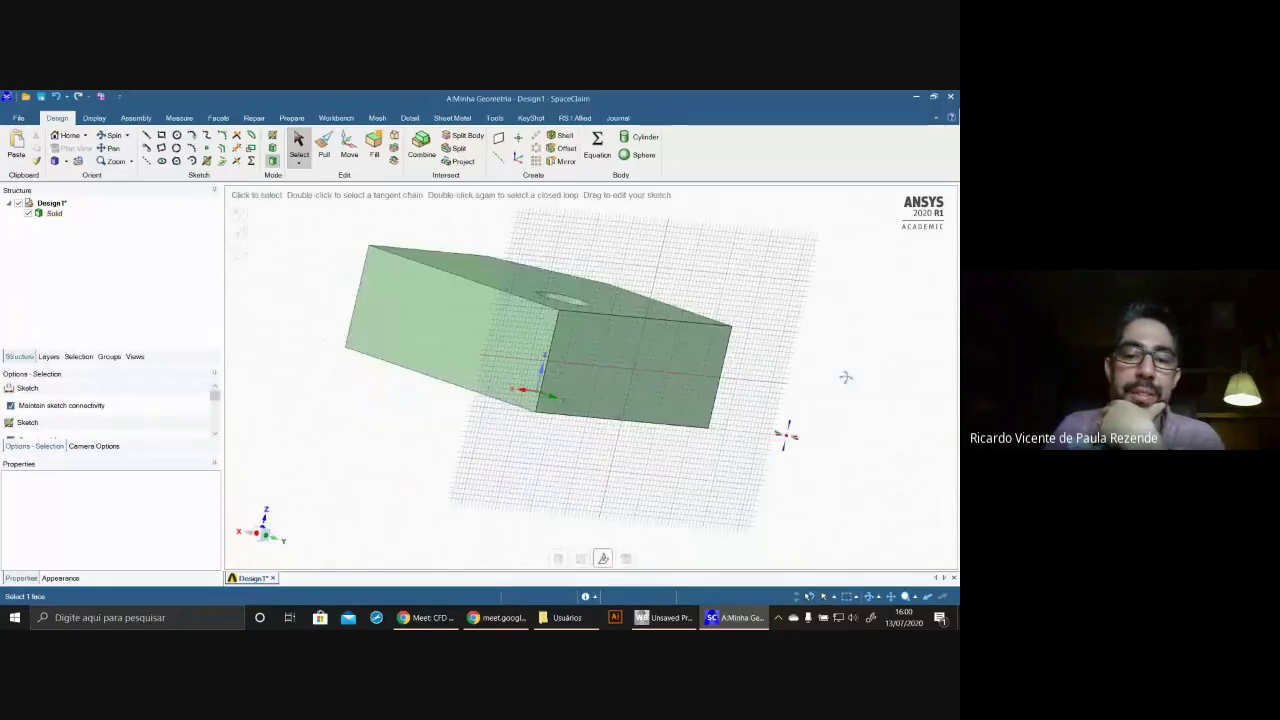
pyautogui.moveTo(845, 377); pyautogui.dragTo(700, 420, button='middle')
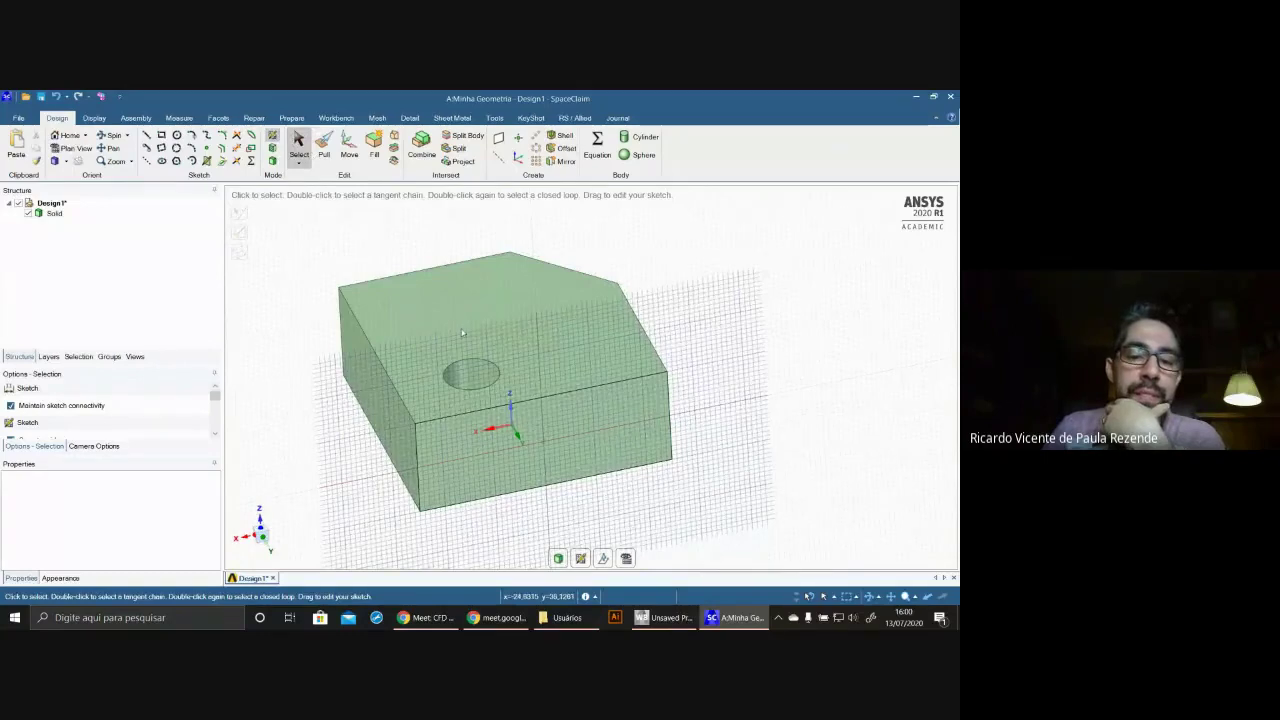
pyautogui.moveTo(462, 332); pyautogui.dragTo(458, 392, button='middle')
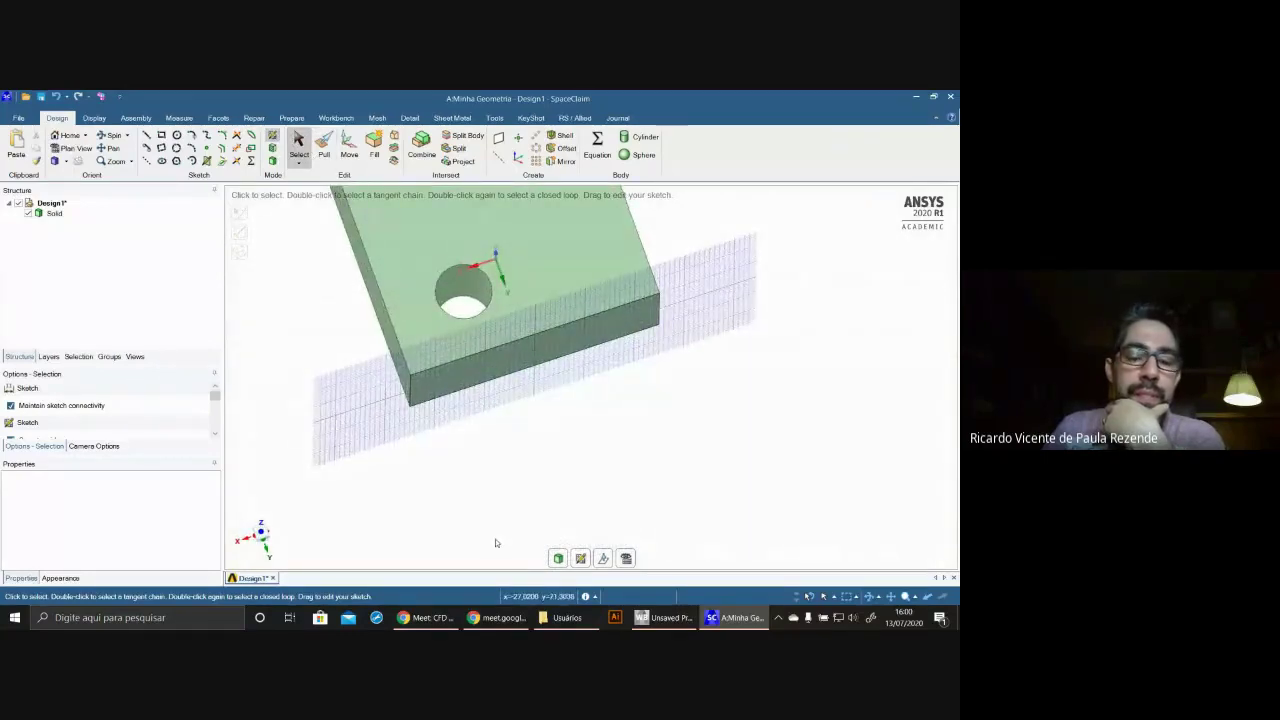
# - Move the sketch plane to the block's top face and sketch a 5 mm by 5 mm square from the grid's centre
pyautogui.click(582, 559)
pyautogui.click(407, 279)
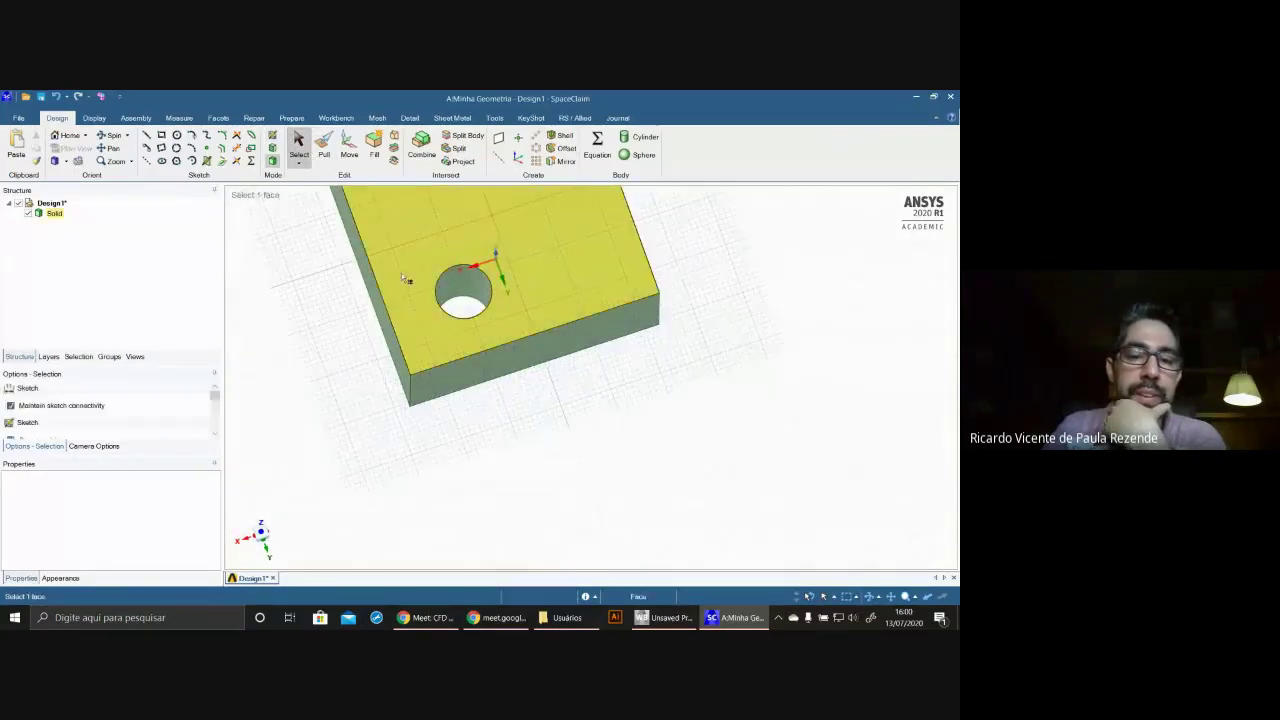
pyautogui.press('k')
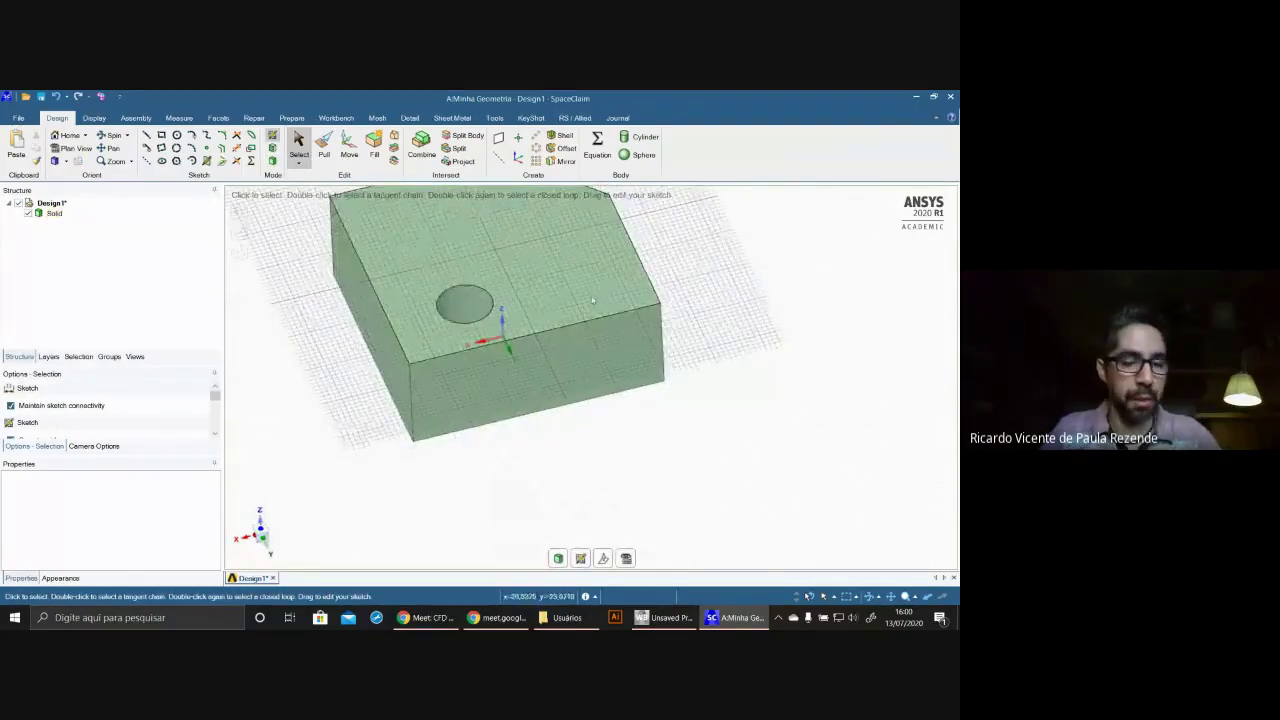
pyautogui.keyDown('shift'); pyautogui.moveTo(594, 282); pyautogui.dragTo(599, 408, button='middle'); pyautogui.keyUp('shift')
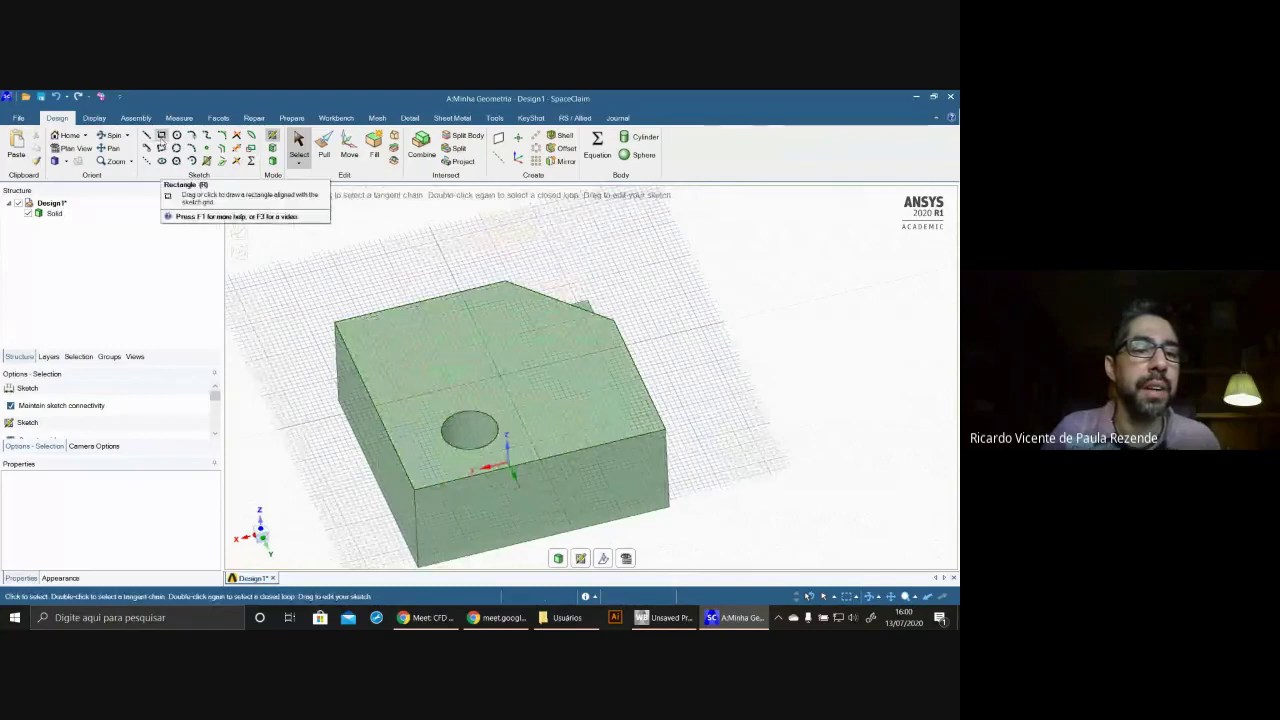
pyautogui.click(161, 135)
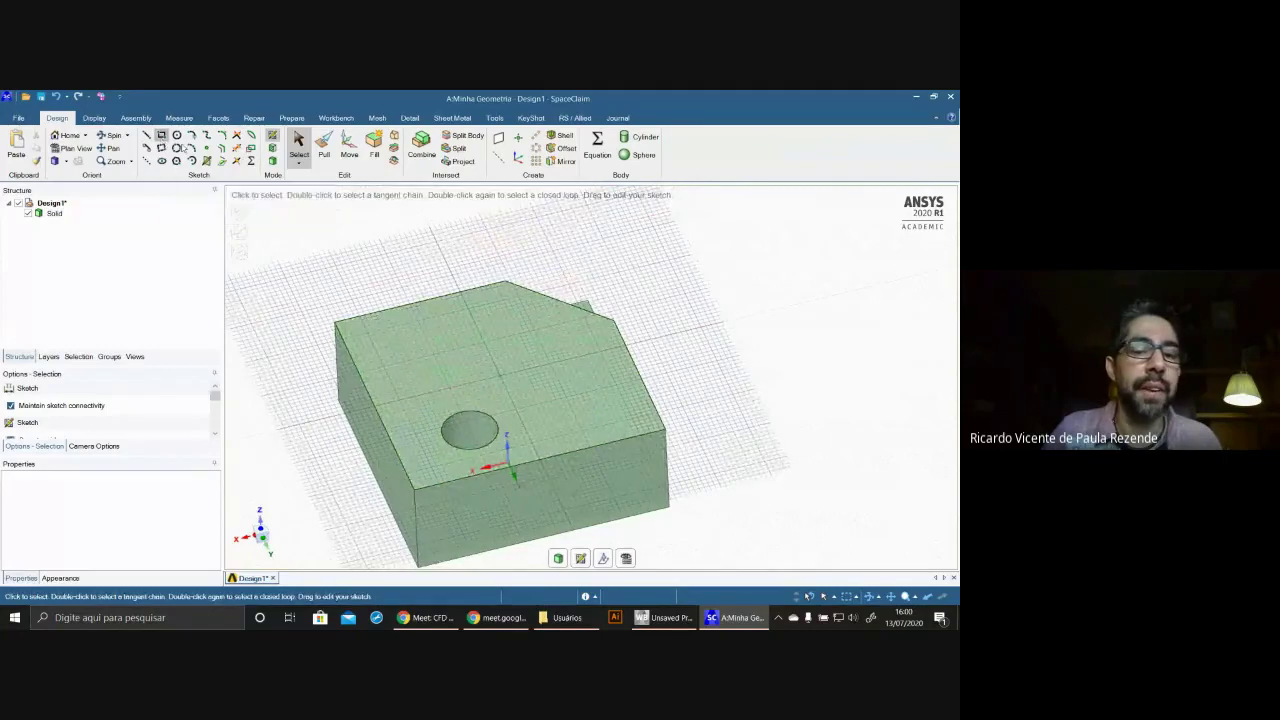
pyautogui.click(501, 378)
pyautogui.click(532, 386)
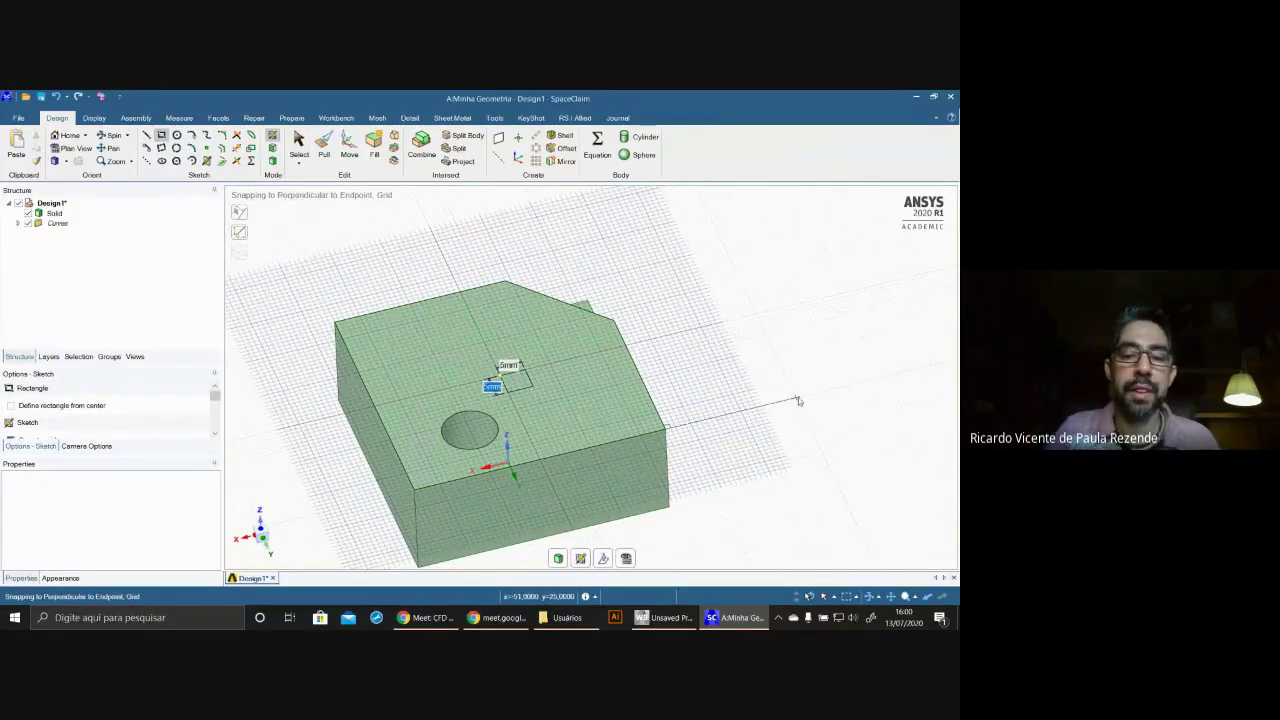
# - Pull the small square down into the block to cut a square pocket, and clear the selection
pyautogui.press('p')
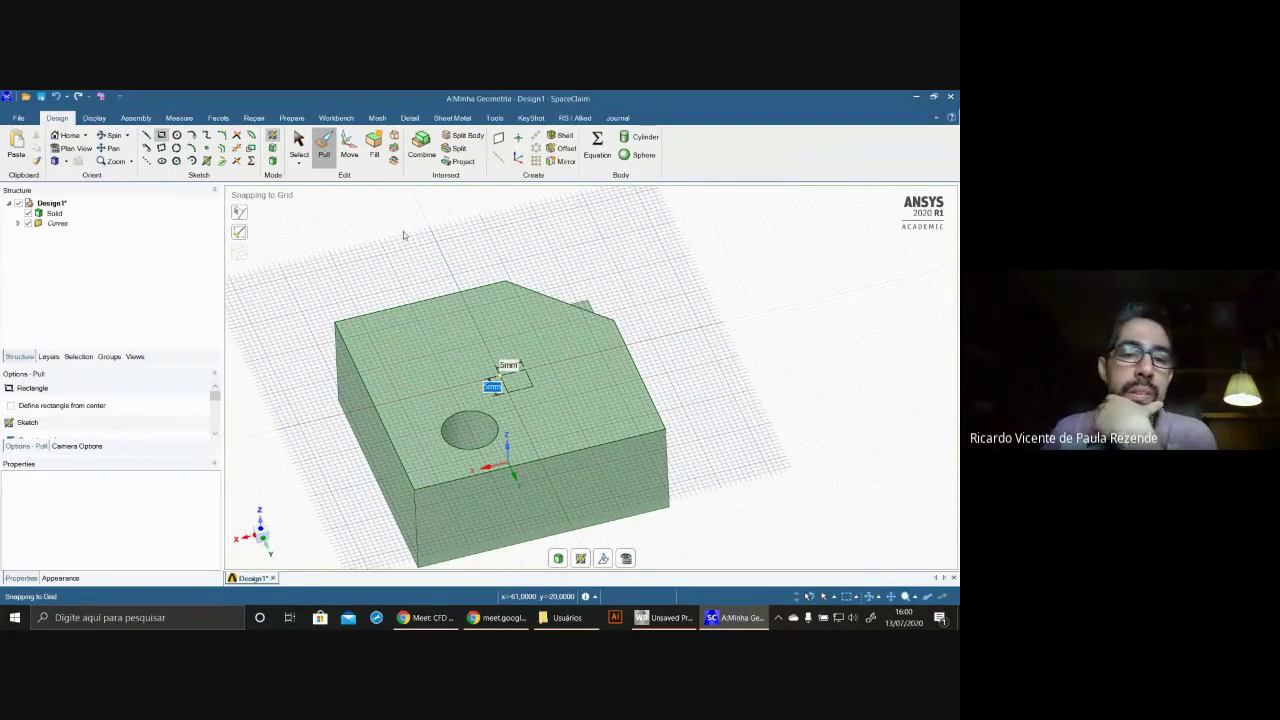
pyautogui.click(549, 376)
pyautogui.moveTo(549, 376); pyautogui.dragTo(634, 388, button='middle')
pyautogui.click(539, 386)
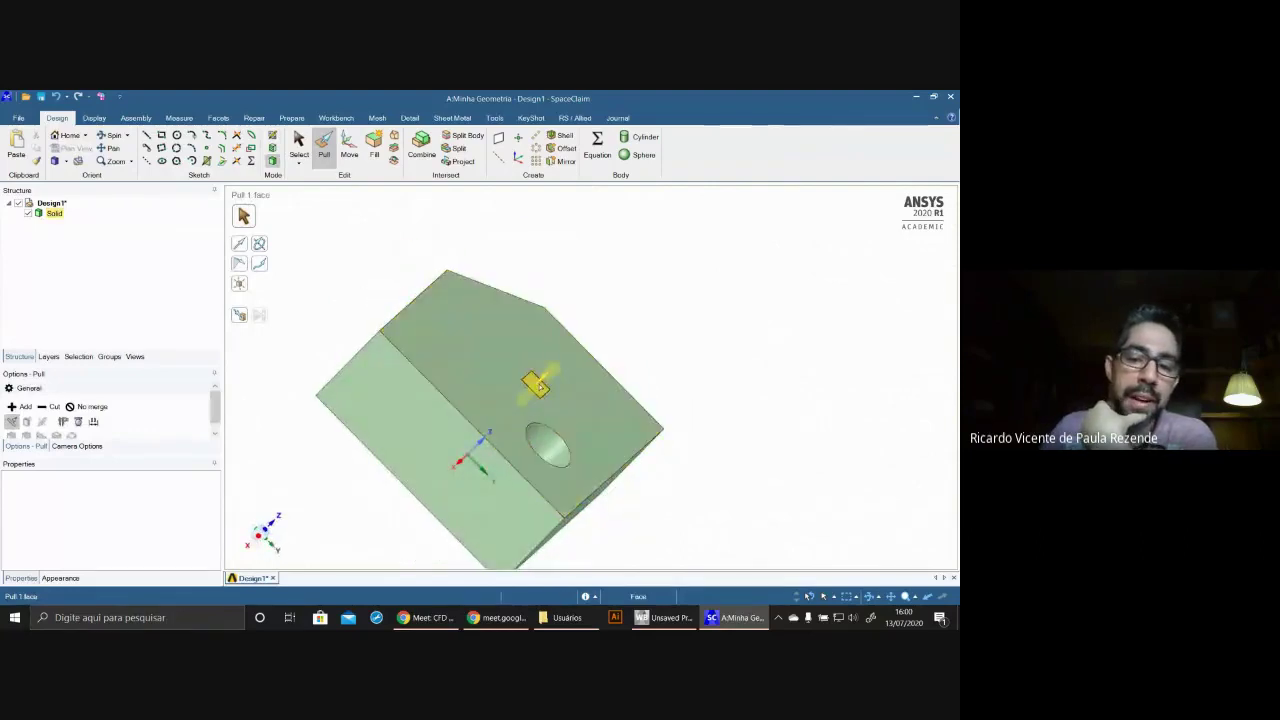
pyautogui.moveTo(537, 386); pyautogui.dragTo(521, 427)
pyautogui.moveTo(576, 393)
pyautogui.mouseDown(button='middle')
pyautogui.moveTo(472, 466)
pyautogui.moveTo(577, 388)
pyautogui.mouseUp(button='middle')
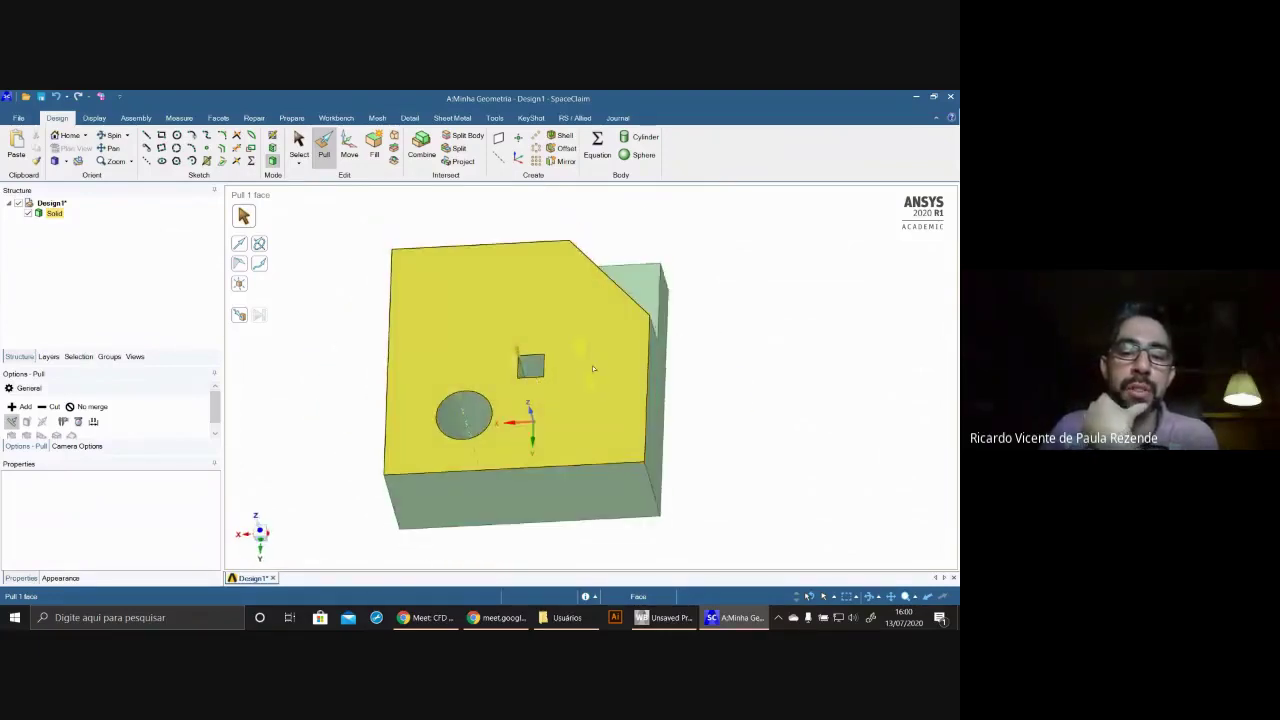
pyautogui.click(702, 419)
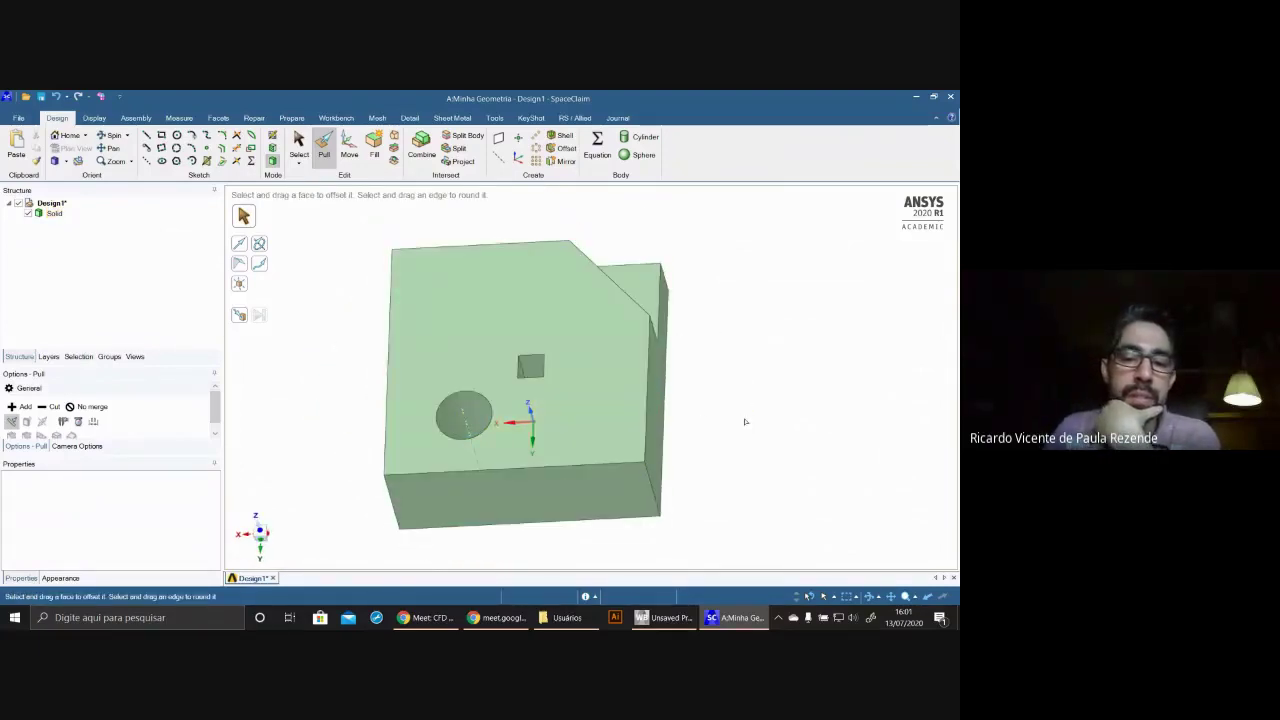
# - Pull the round hole's cylindrical wall to change its diameter
pyautogui.moveTo(452, 438); pyautogui.dragTo(465, 407, button='middle')
pyautogui.click(462, 405)
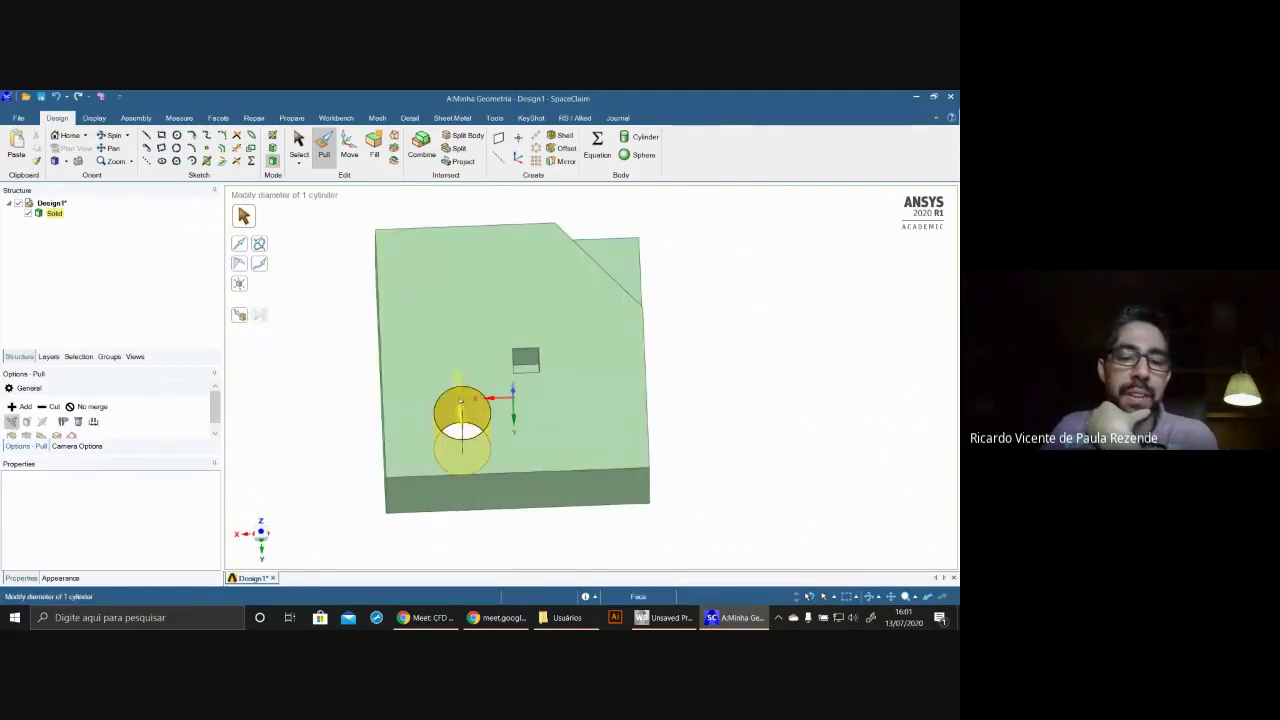
pyautogui.moveTo(462, 370); pyautogui.dragTo(461, 432)
pyautogui.write('2,5')
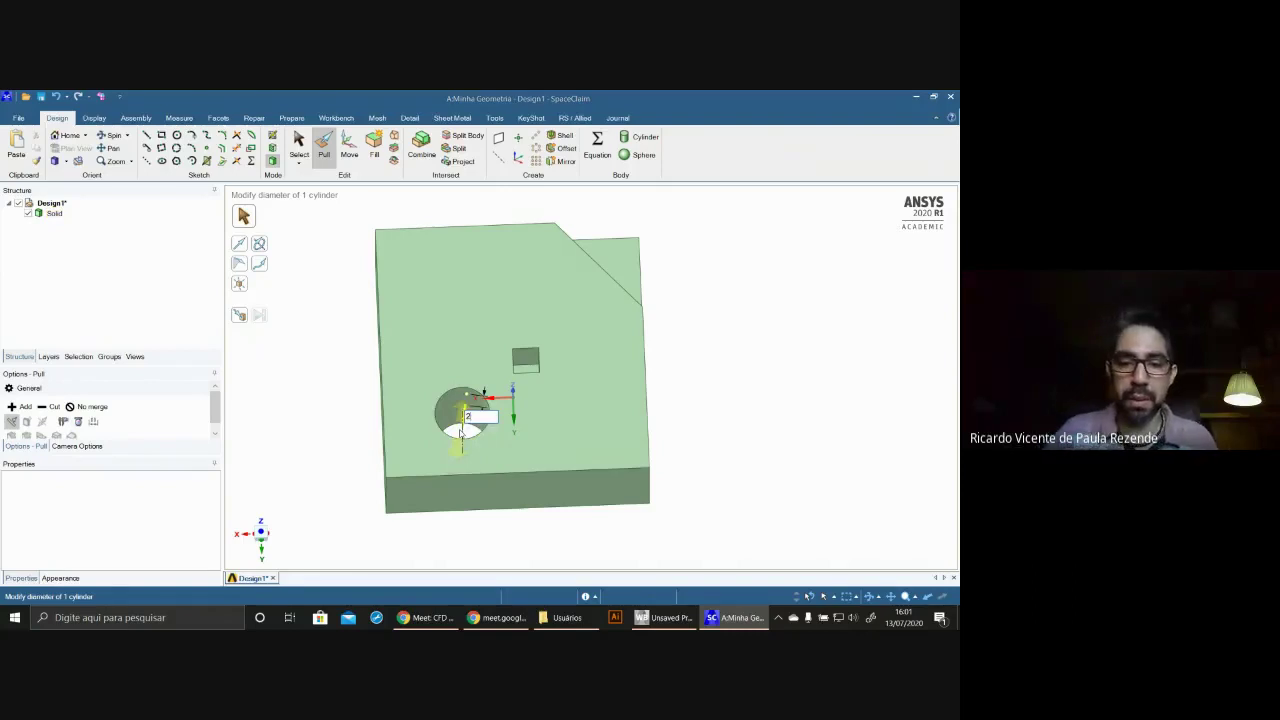
pyautogui.press('Return')
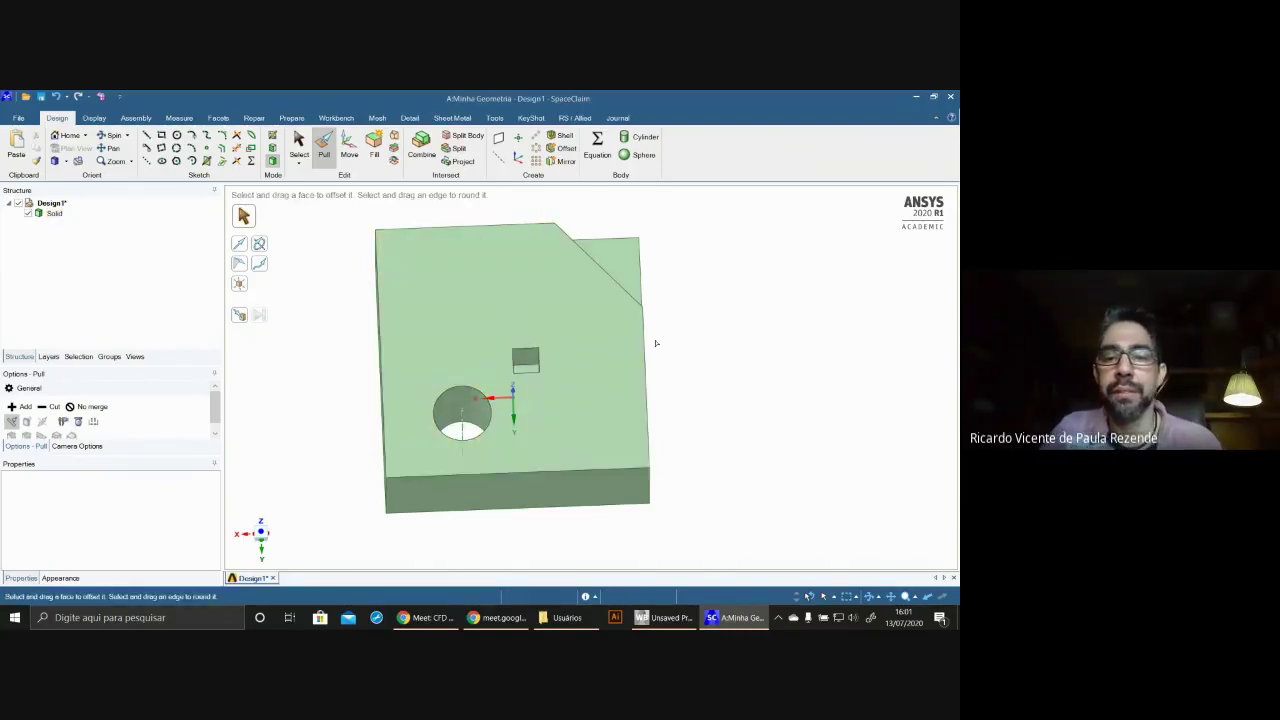
# - Try pulling the sloping corner face inward and back outward, and undo both changes
pyautogui.moveTo(651, 336); pyautogui.dragTo(612, 350, button='middle')
pyautogui.click(636, 284)
pyautogui.moveTo(634, 286); pyautogui.dragTo(560, 376)
pyautogui.moveTo(605, 348); pyautogui.dragTo(600, 362, button='middle')
pyautogui.moveTo(594, 390); pyautogui.dragTo(660, 342)
pyautogui.hotkey('ctrl', 'z')
pyautogui.hotkey('ctrl', 'z')
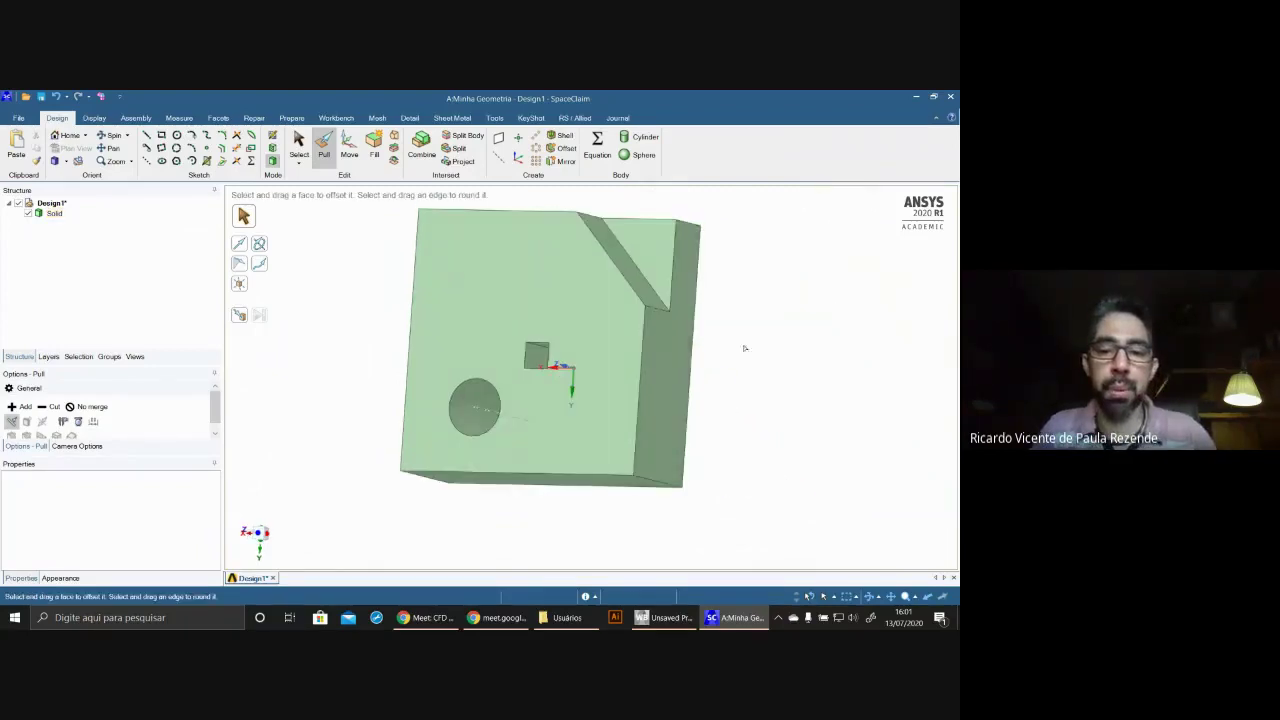
# - Examine the block's notched corner, square pocket, round hole and side faces from the opposite side
pyautogui.moveTo(703, 364); pyautogui.dragTo(760, 334, button='middle')
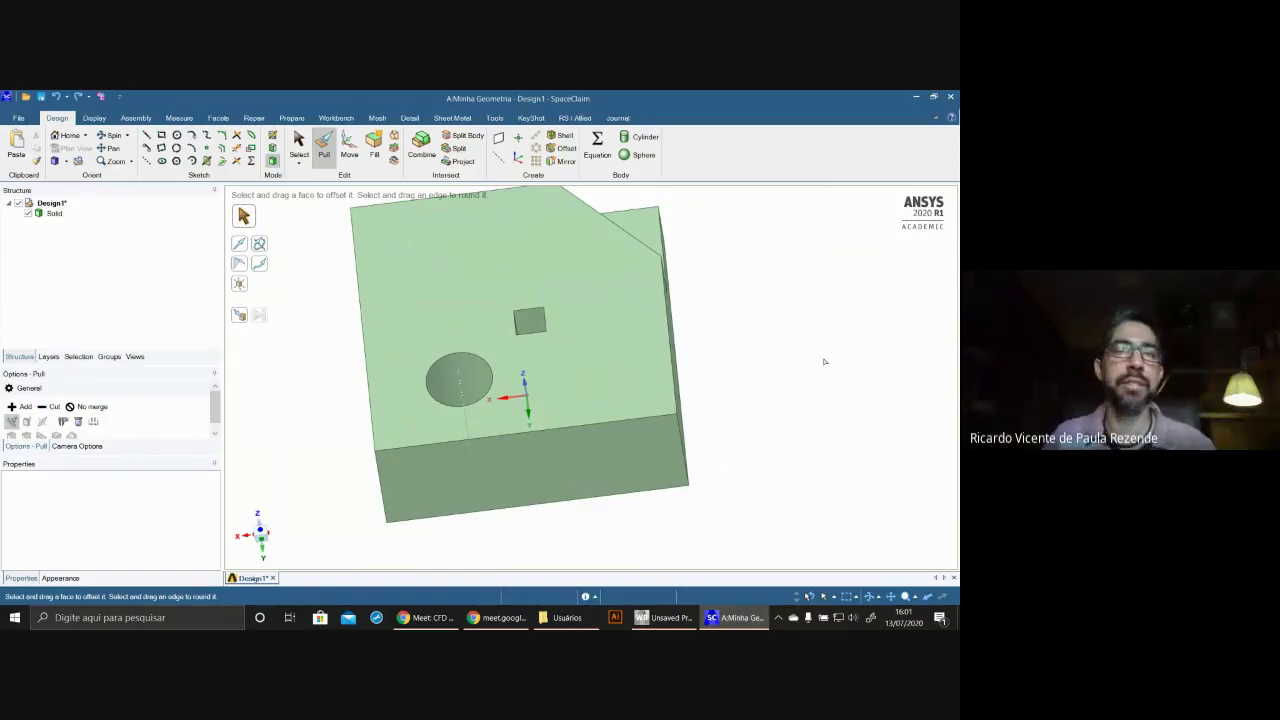
pyautogui.scroll(-1, 763, 444)
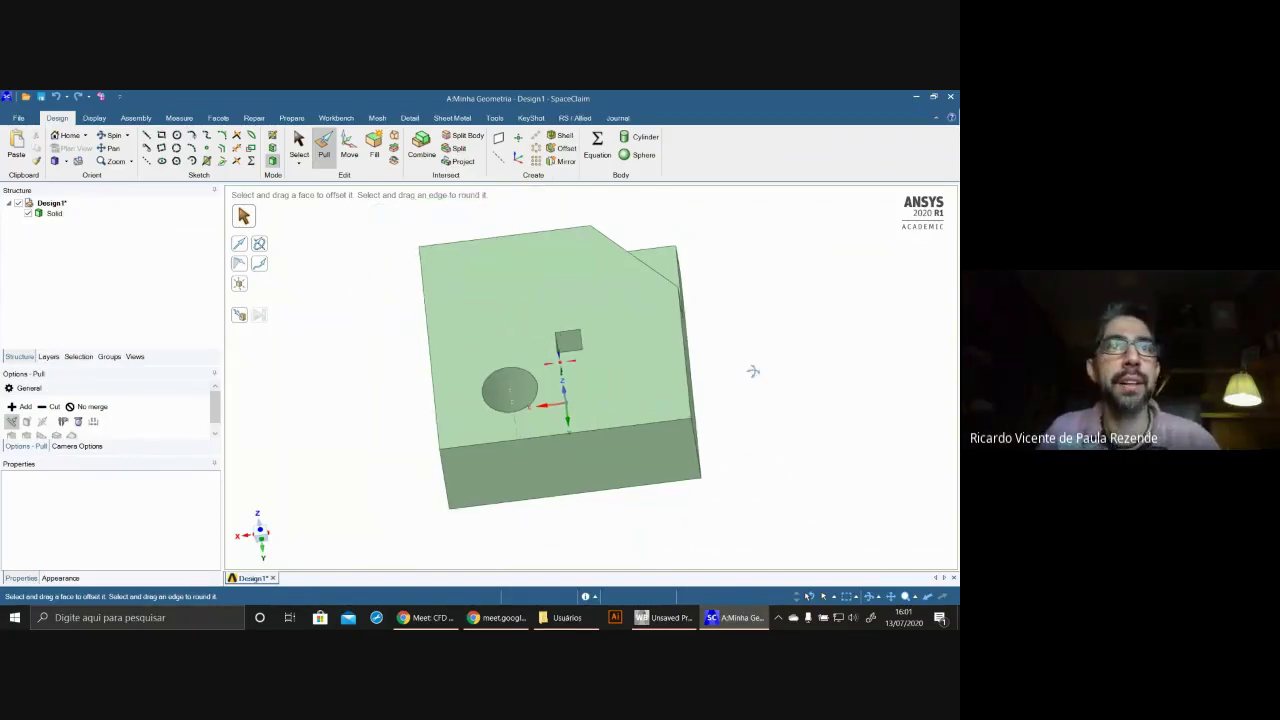
pyautogui.moveTo(753, 371); pyautogui.dragTo(369, 491, button='middle')
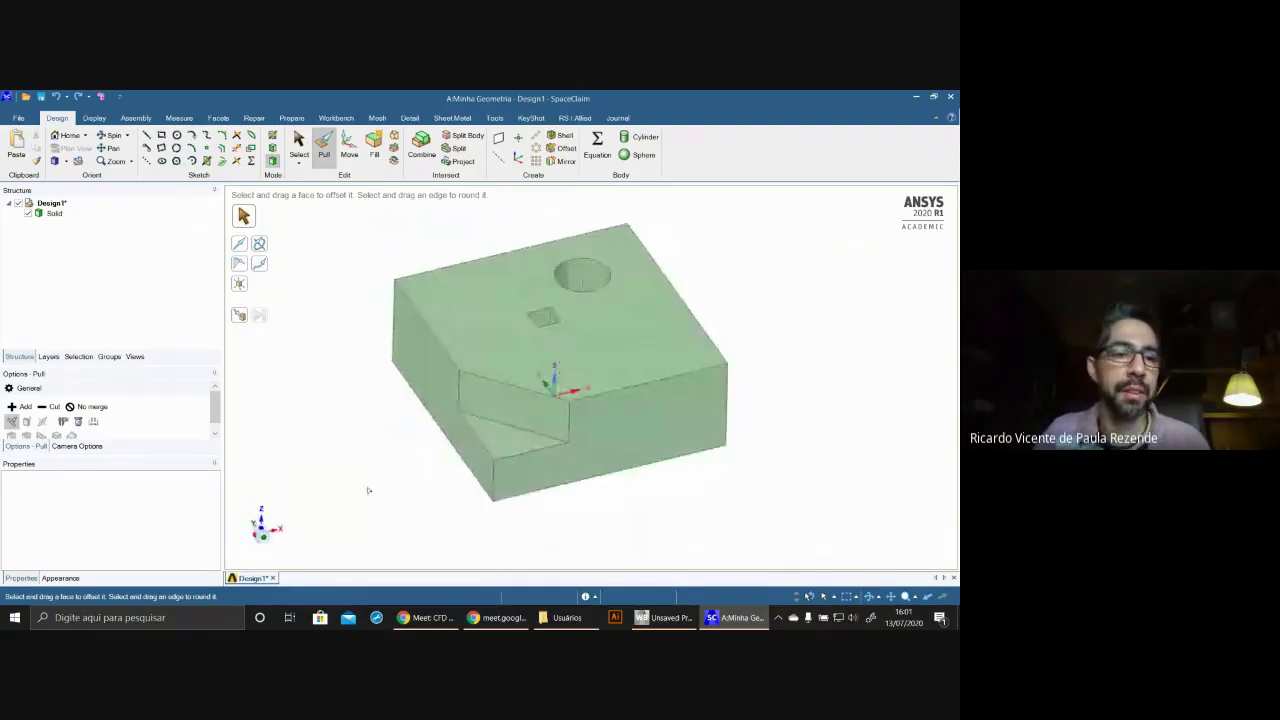
pyautogui.click(472, 350)
pyautogui.click(785, 450)
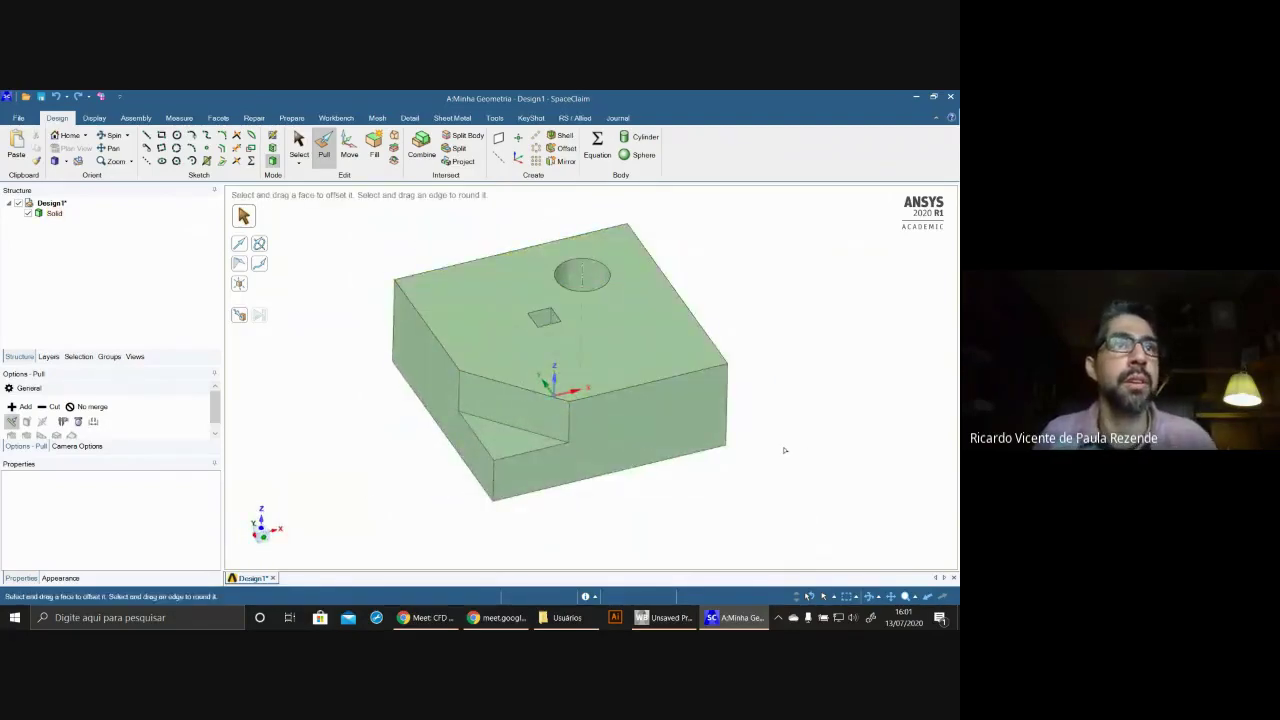
pyautogui.click(705, 410)
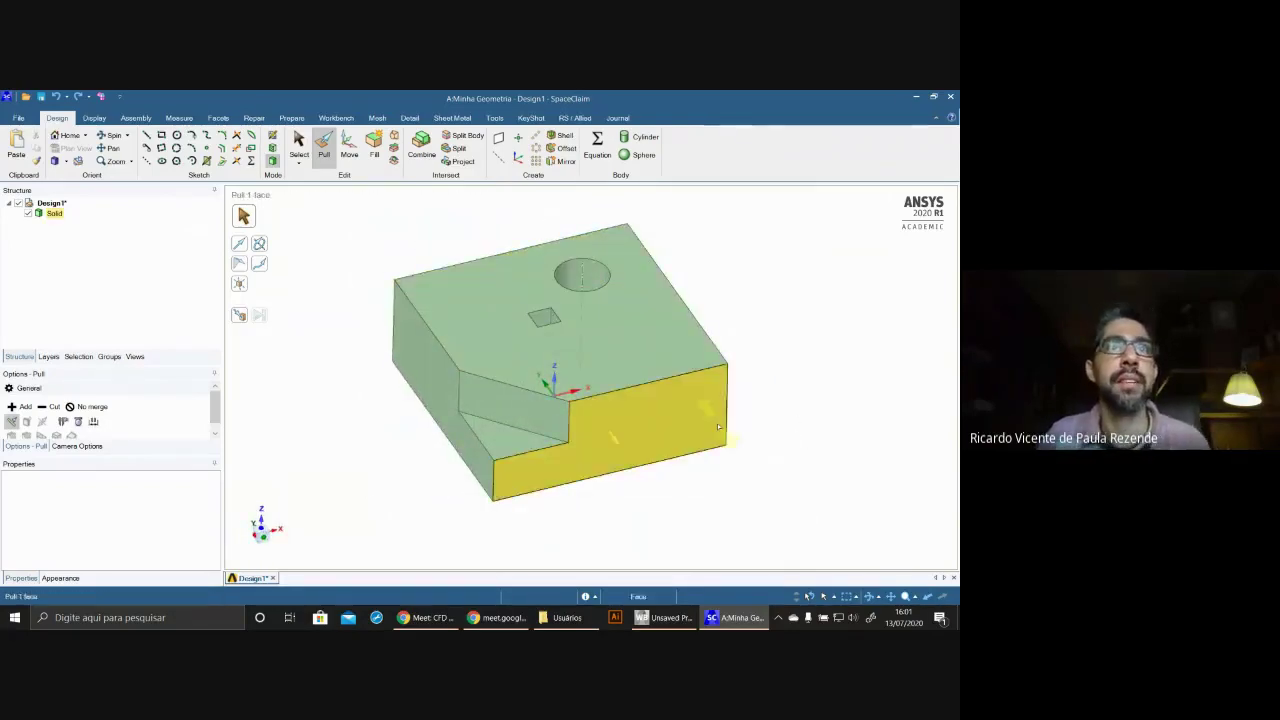
pyautogui.click(661, 376)
pyautogui.moveTo(661, 376)
pyautogui.mouseDown(button='middle')
pyautogui.moveTo(655, 396)
pyautogui.moveTo(672, 380)
pyautogui.mouseUp(button='middle')
pyautogui.click(437, 356)
pyautogui.click(446, 343)
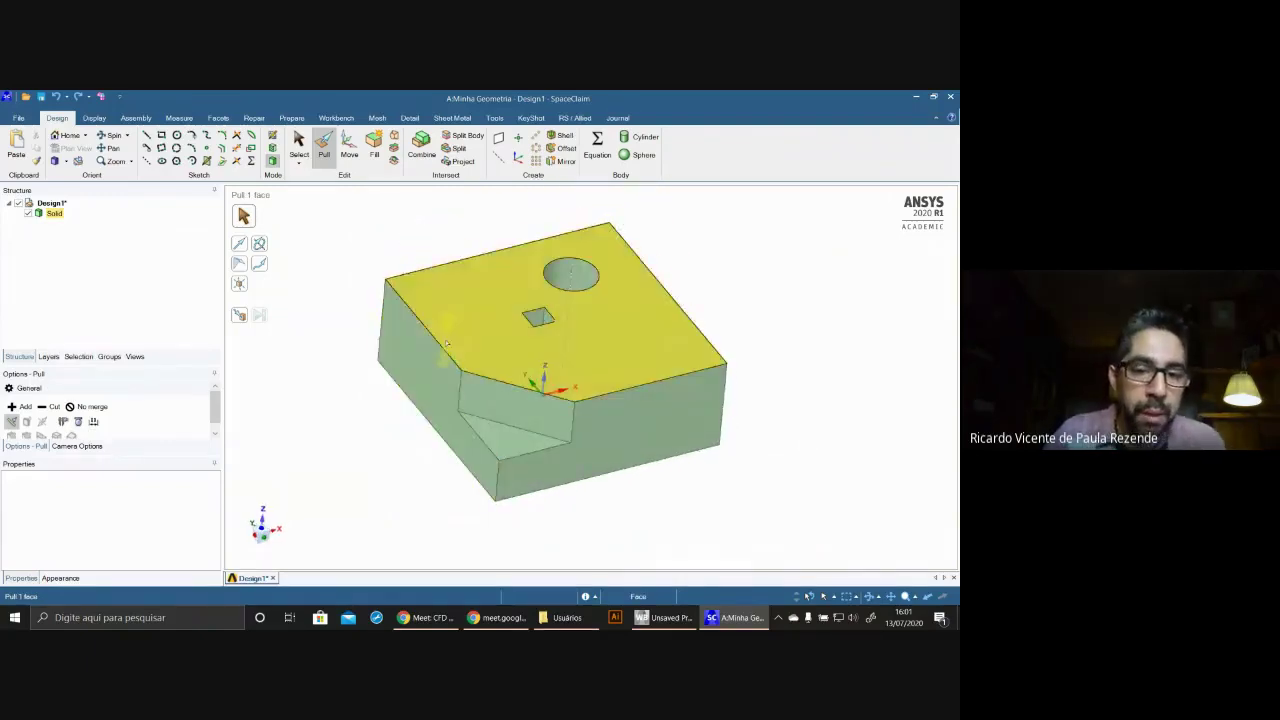
# - Select the whole loop of five outer edges around the block's top face and round them with a 2 mm radius
pyautogui.click(438, 343)
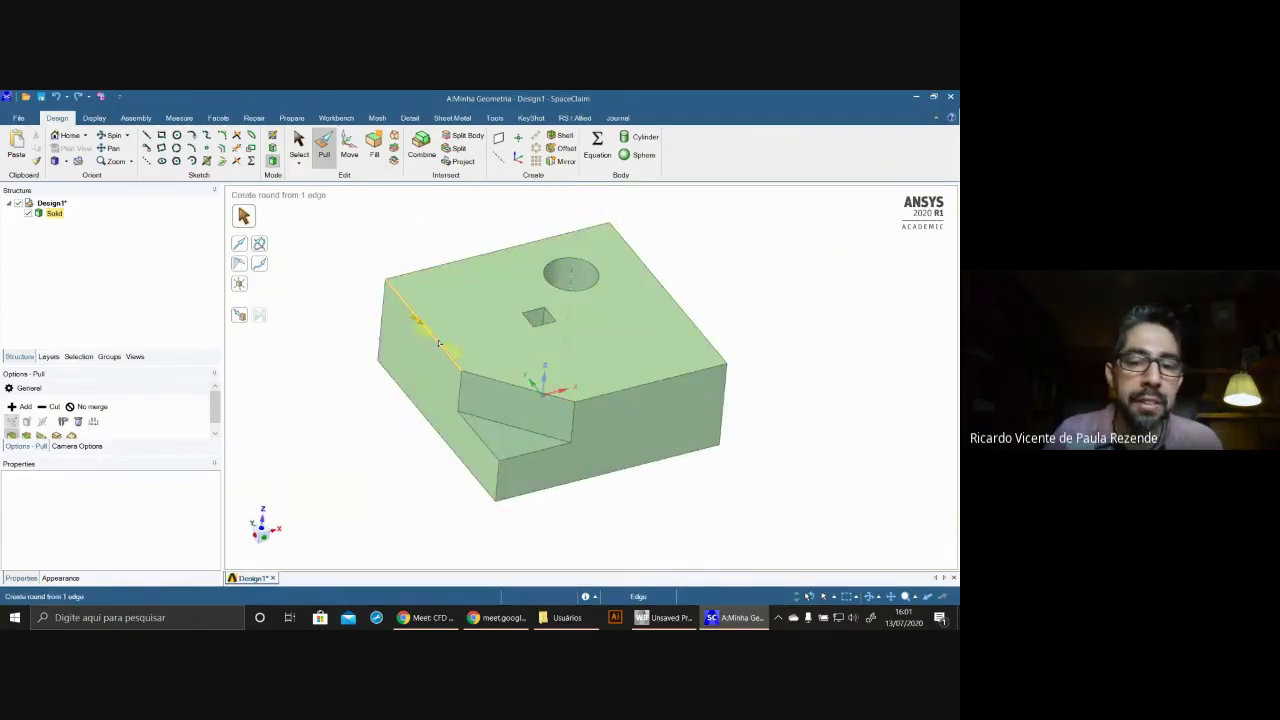
pyautogui.doubleClick(438, 343)
pyautogui.doubleClick(438, 343)
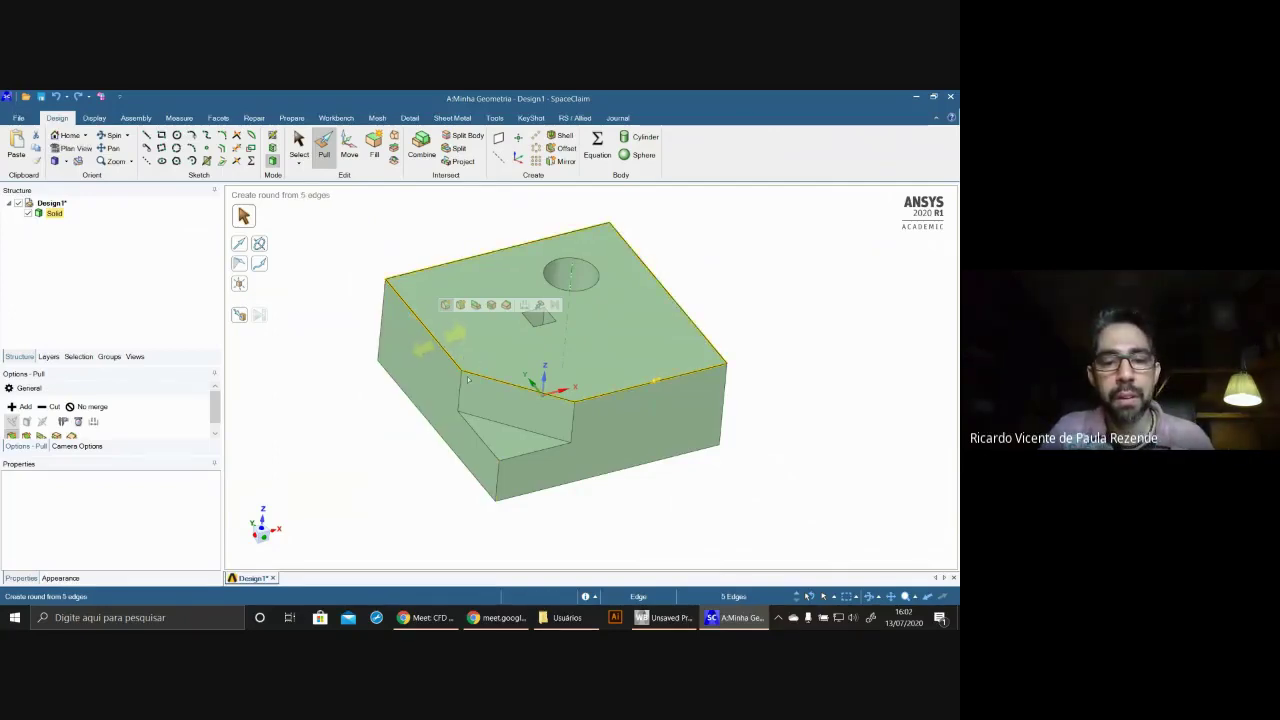
pyautogui.scroll(5, 475, 380)
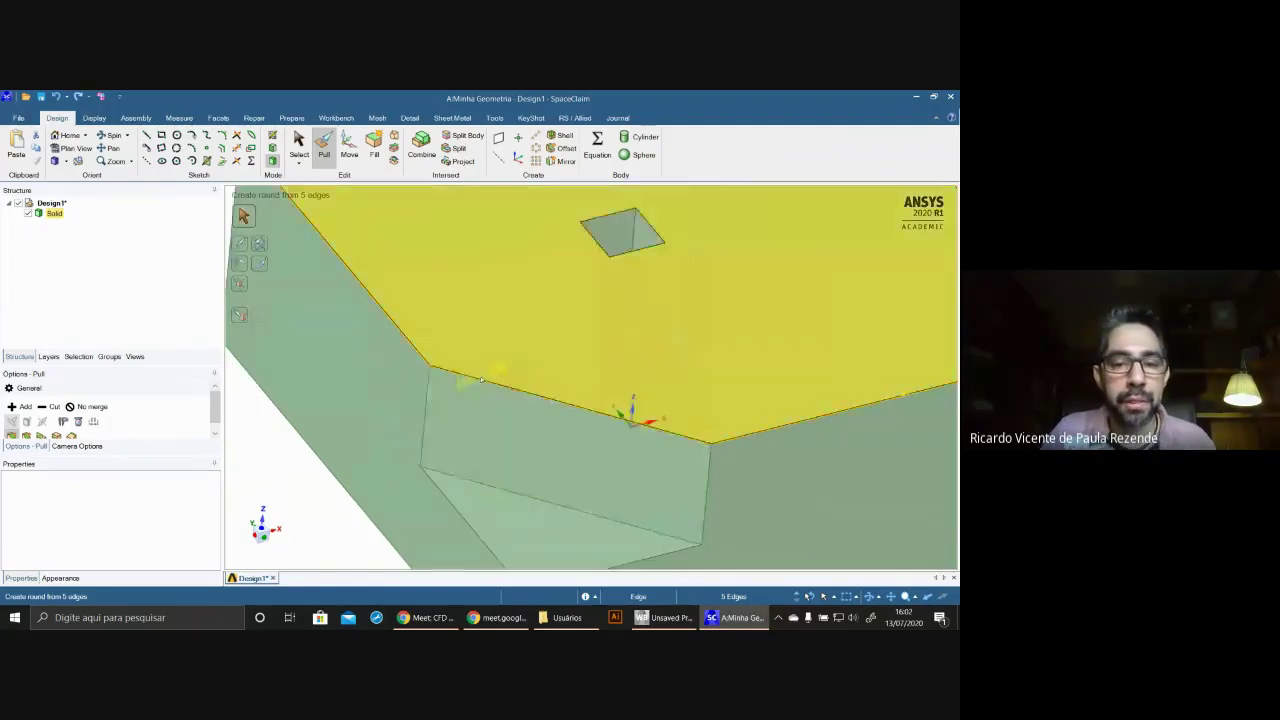
pyautogui.scroll(2, 481, 380)
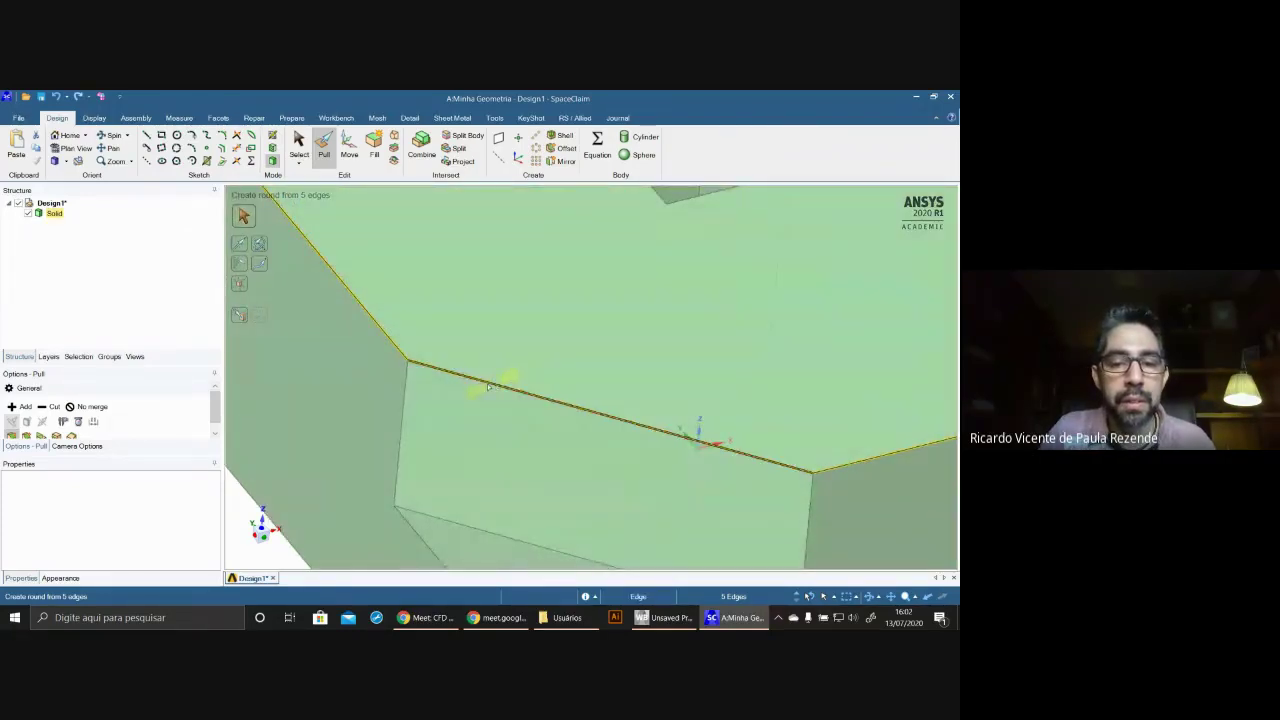
pyautogui.moveTo(451, 377)
pyautogui.mouseDown()
pyautogui.moveTo(442, 396)
pyautogui.moveTo(460, 395)
pyautogui.mouseUp()
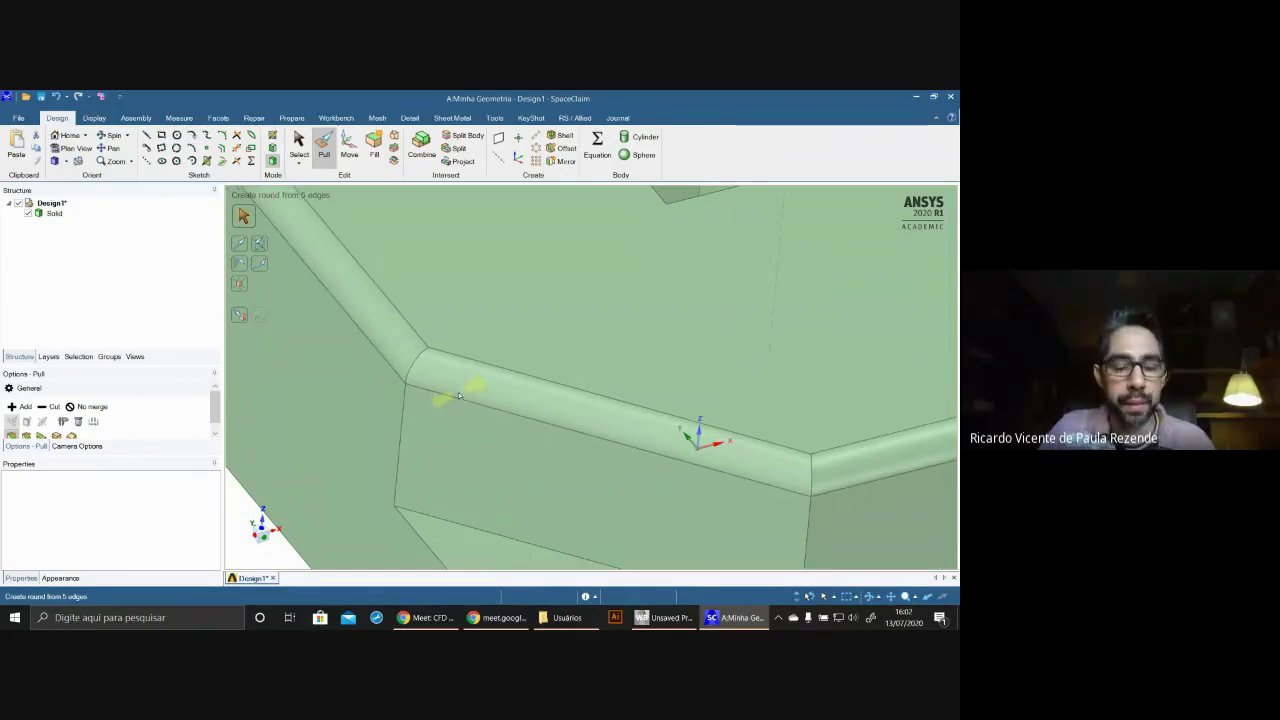
pyautogui.press('space')
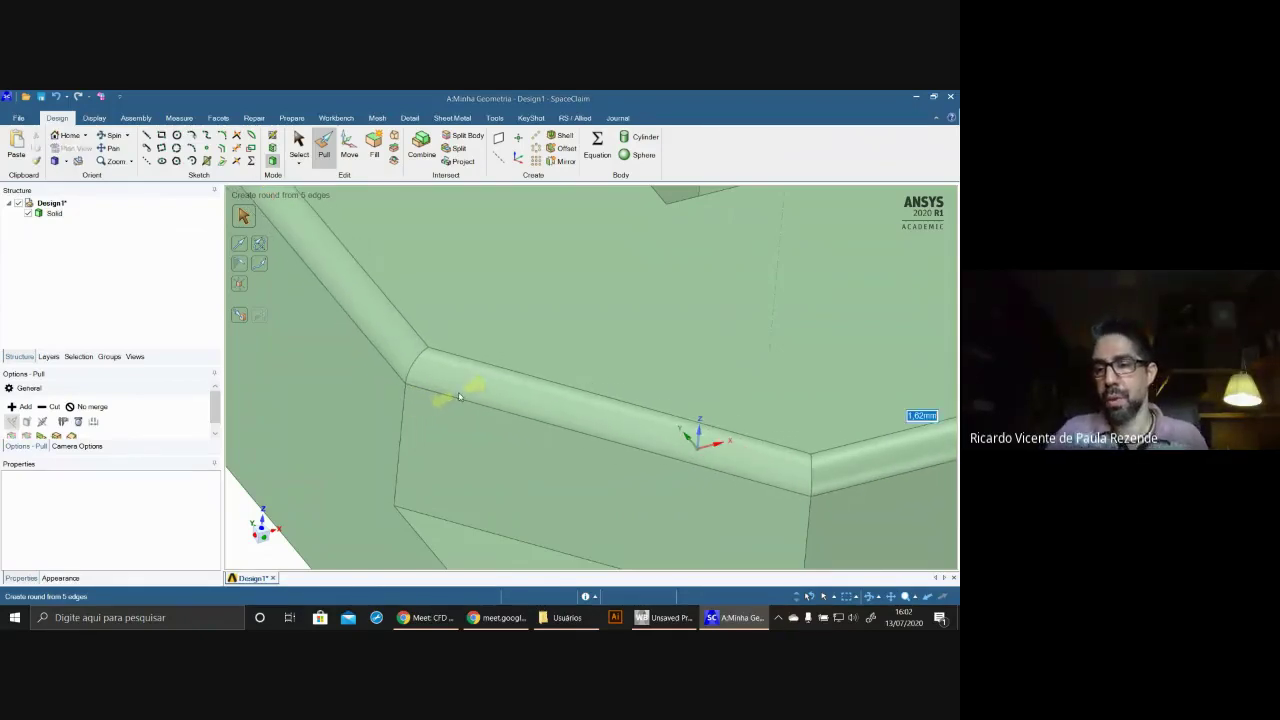
pyautogui.write('2')
pyautogui.press('Return')
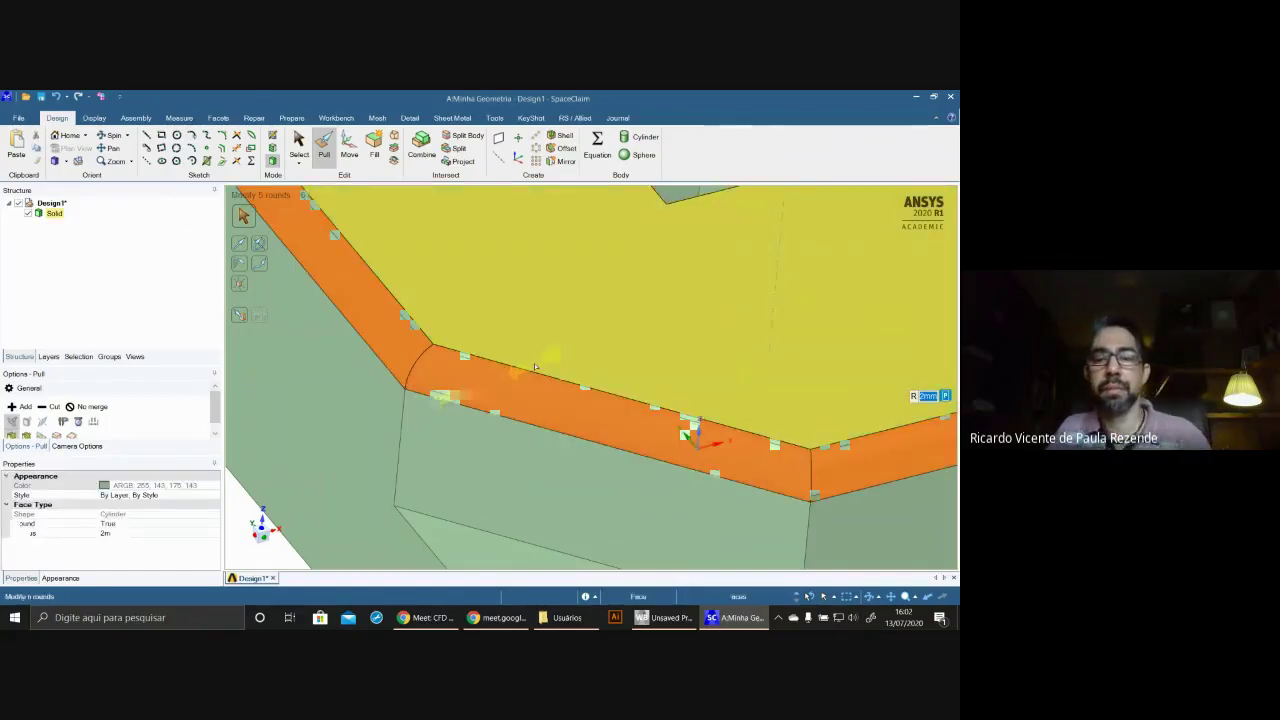
pyautogui.scroll(-5, 534, 367)
pyautogui.moveTo(743, 460); pyautogui.dragTo(617, 400, button='middle')
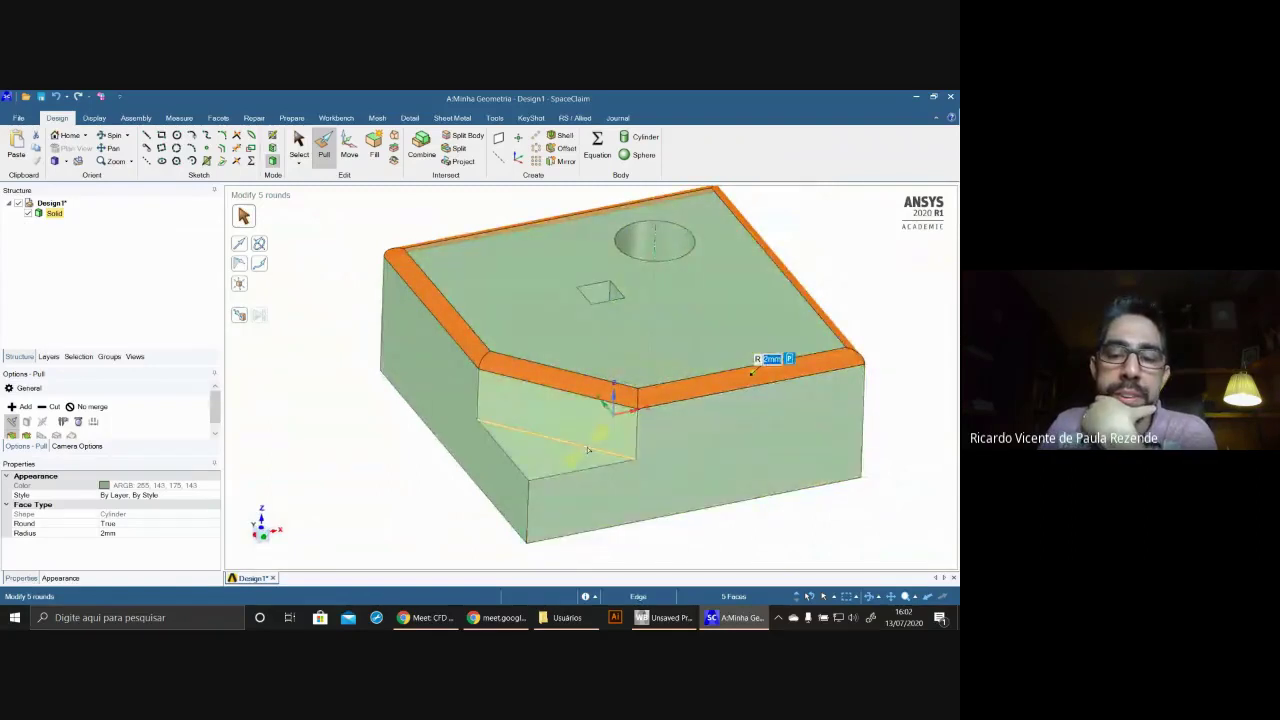
pyautogui.press('Escape')
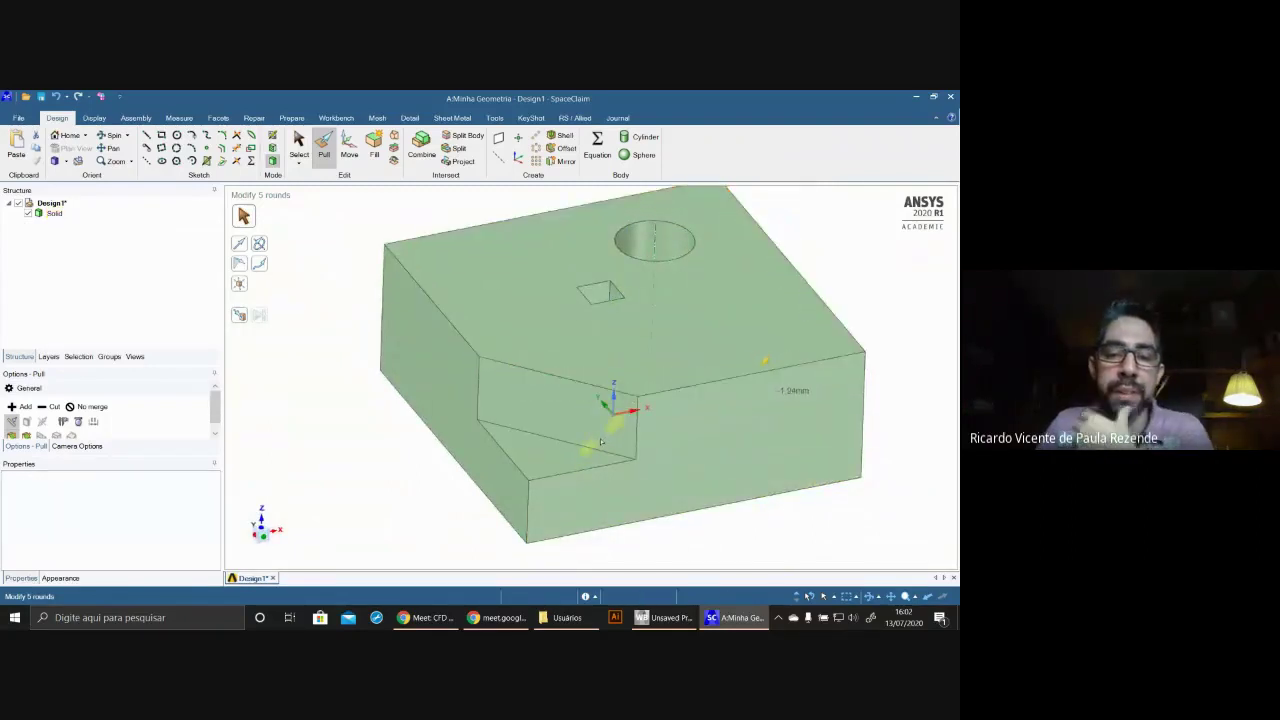
pyautogui.hotkey('ctrl', 'z')
pyautogui.hotkey('ctrl', 'z')
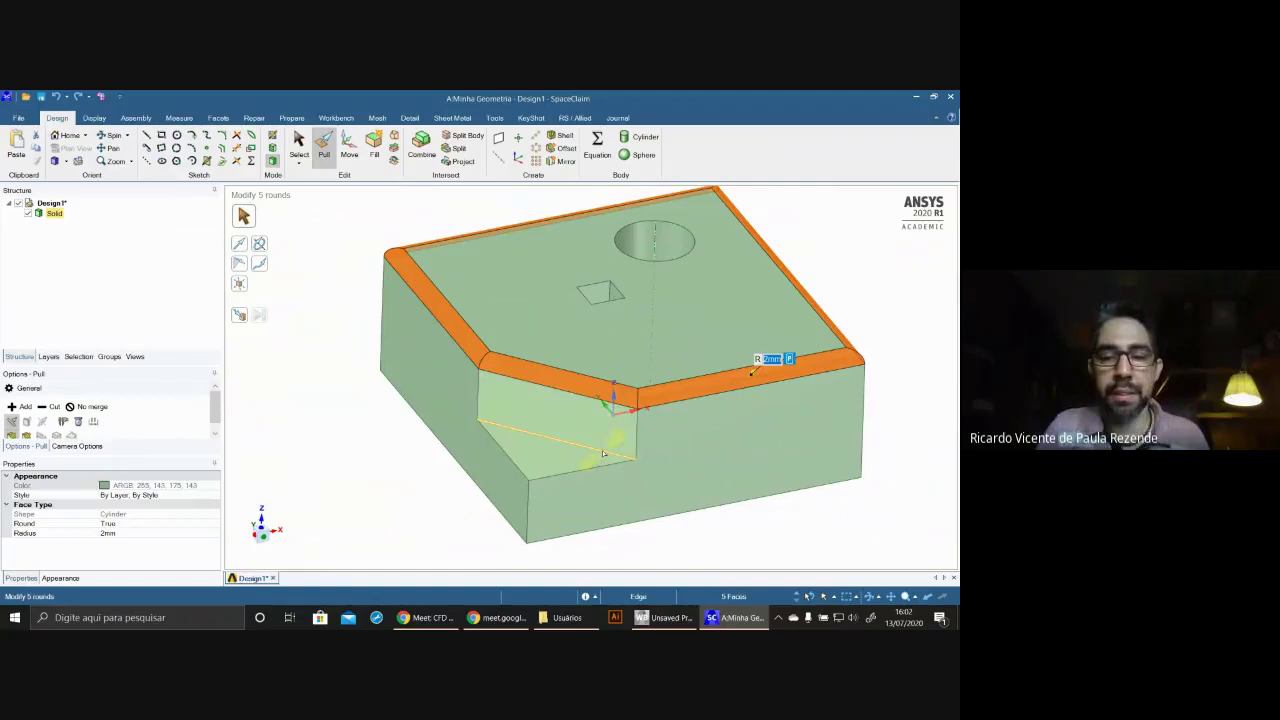
# - Round the inner edge where the notch's vertical wall meets its floor with a 2 mm radius
pyautogui.click(603, 454)
pyautogui.moveTo(605, 465); pyautogui.dragTo(636, 409)
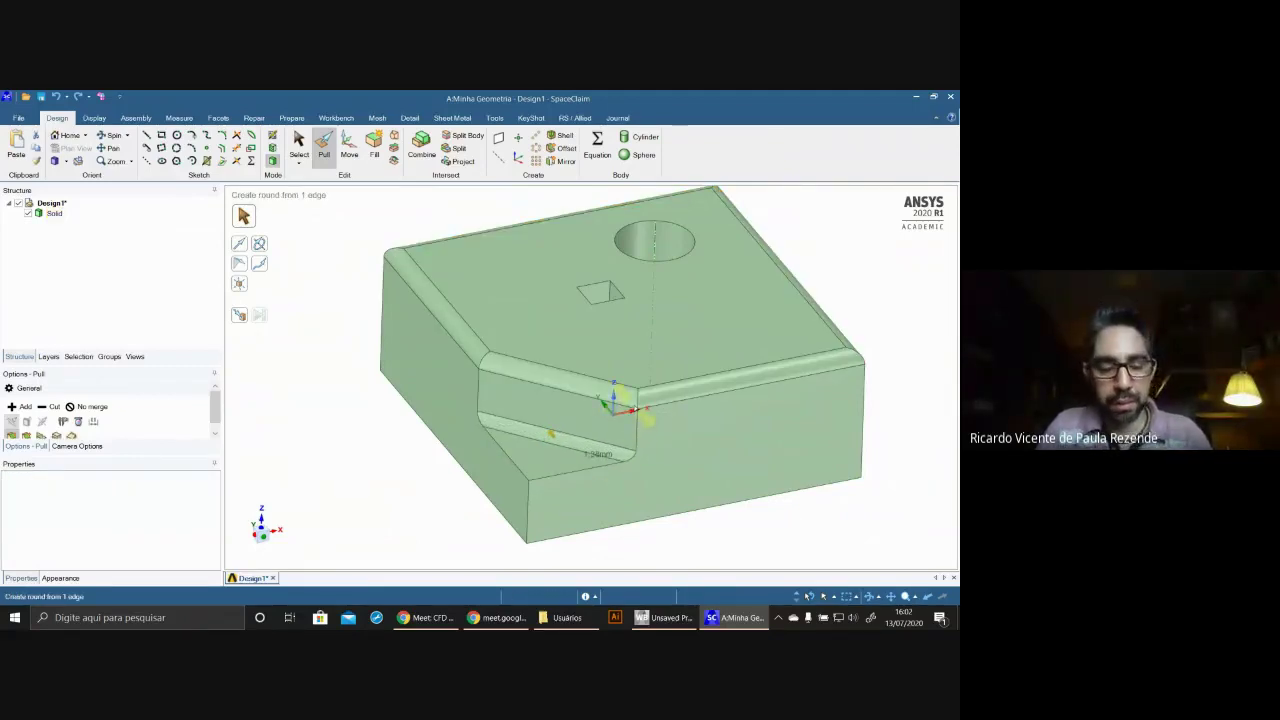
pyautogui.press('space')
pyautogui.write('2')
pyautogui.press('Return')
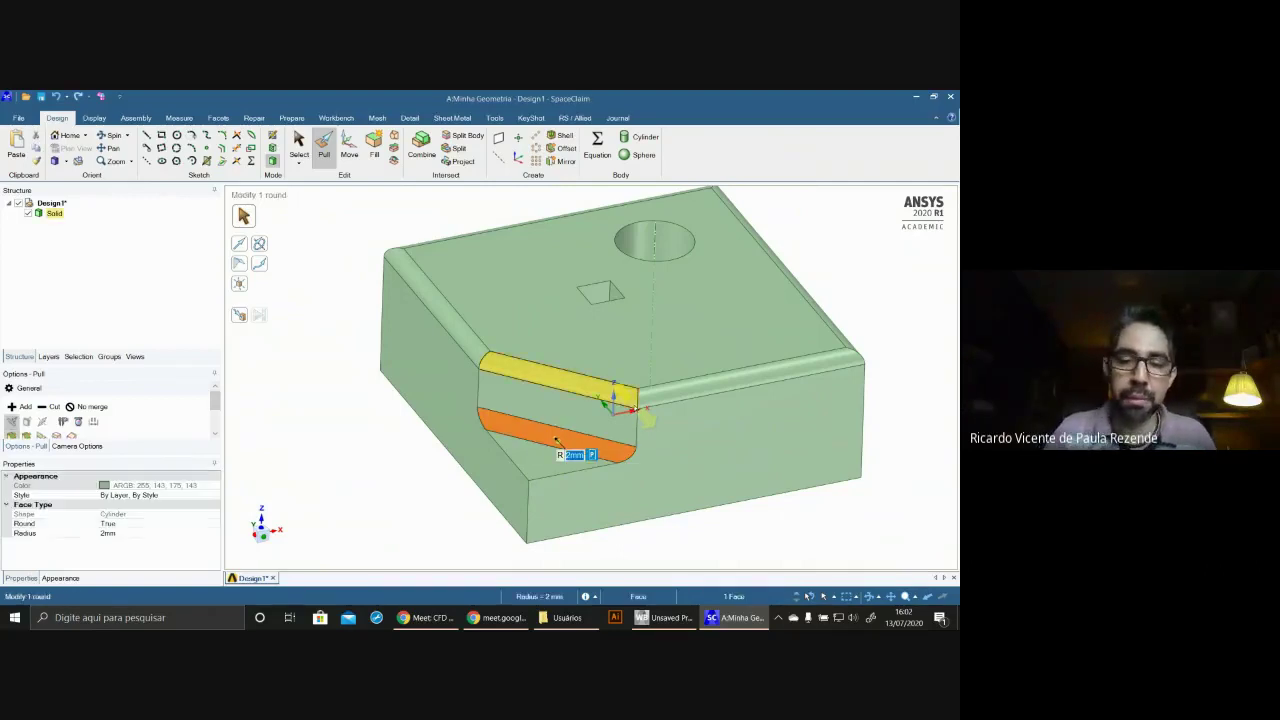
# - Round the short vertical corner edge below the notch with a 1 mm radius
pyautogui.moveTo(763, 484); pyautogui.dragTo(579, 515, button='middle')
pyautogui.moveTo(578, 512); pyautogui.dragTo(587, 514)
pyautogui.hotkey('ctrl', 'y')
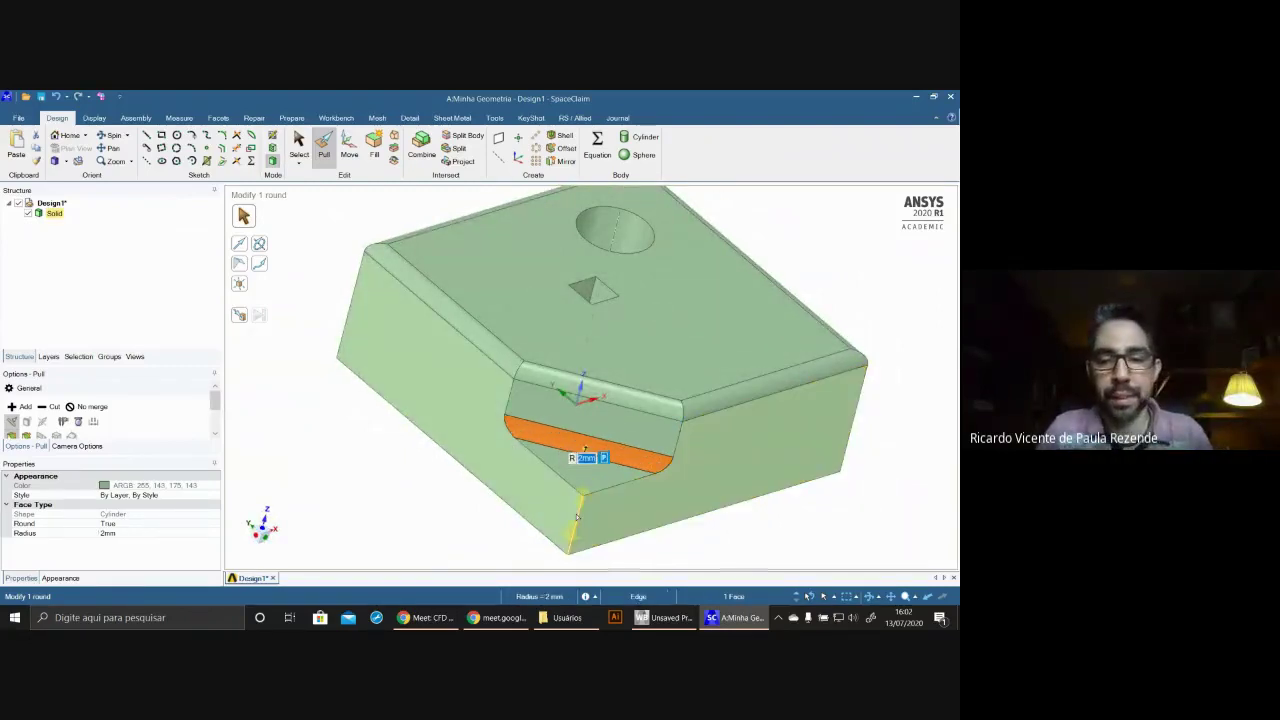
pyautogui.click(579, 517)
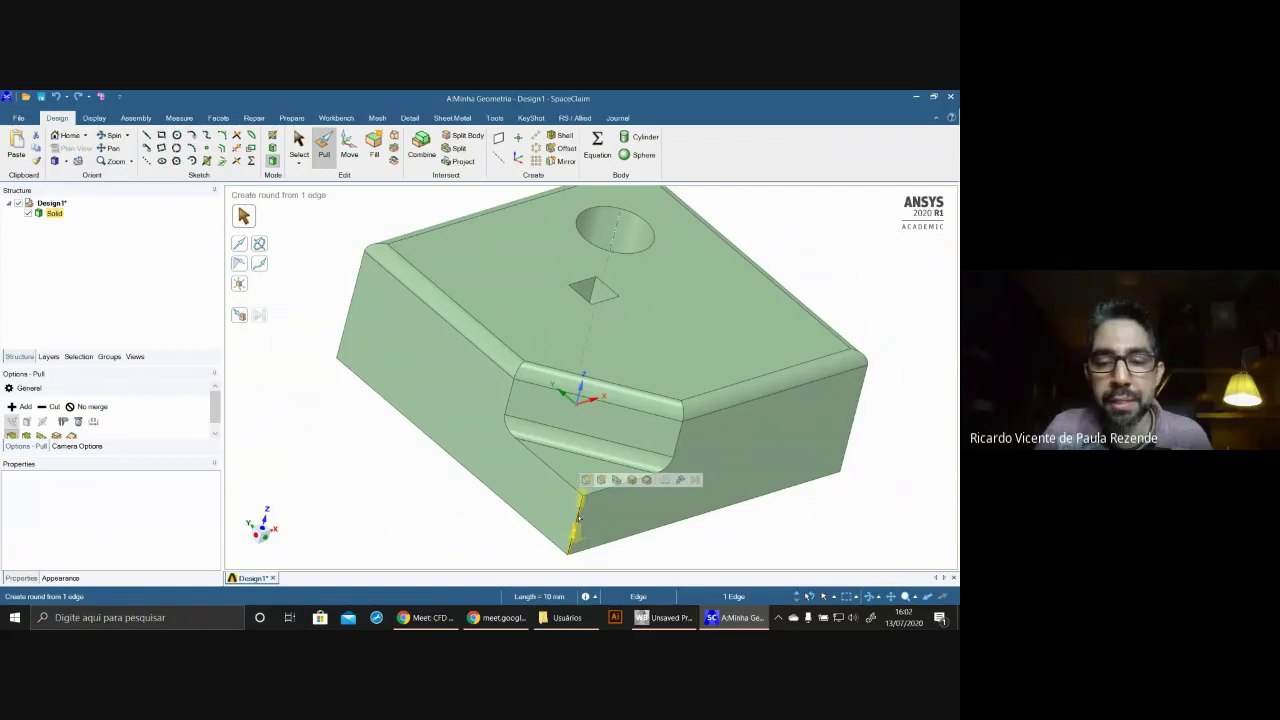
pyautogui.moveTo(579, 517); pyautogui.dragTo(543, 496)
pyautogui.write('1')
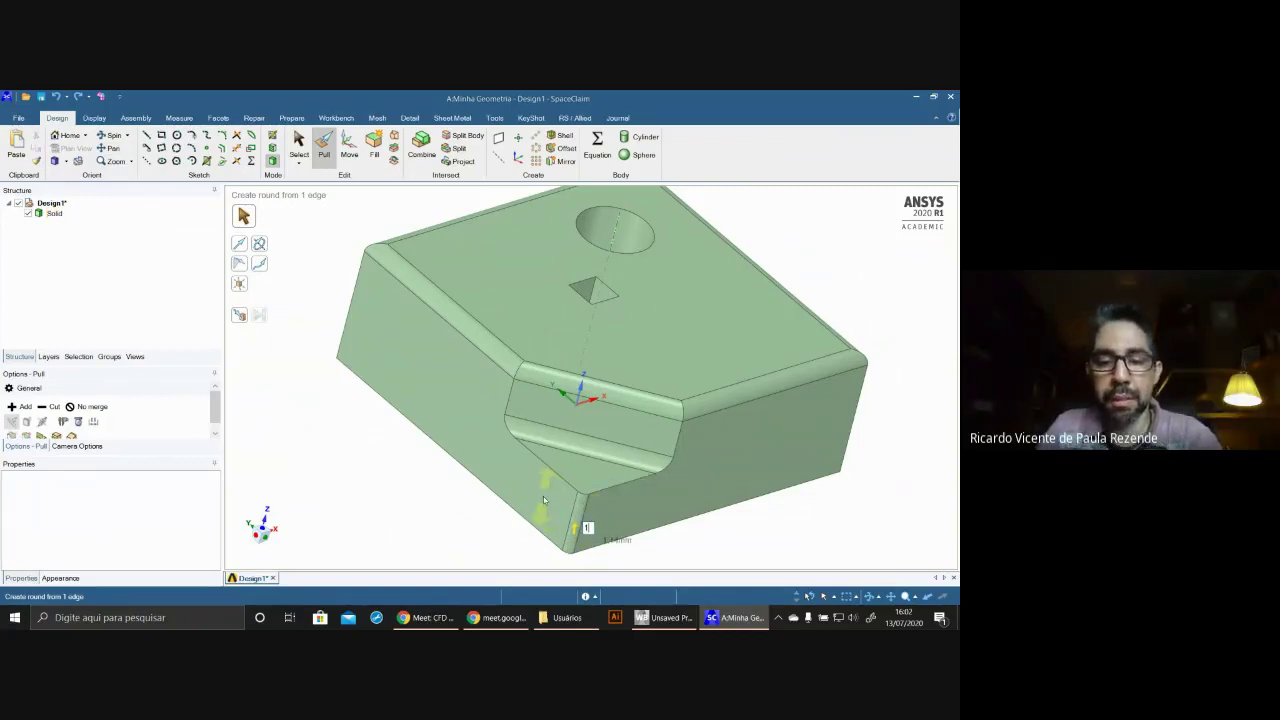
pyautogui.press('Return')
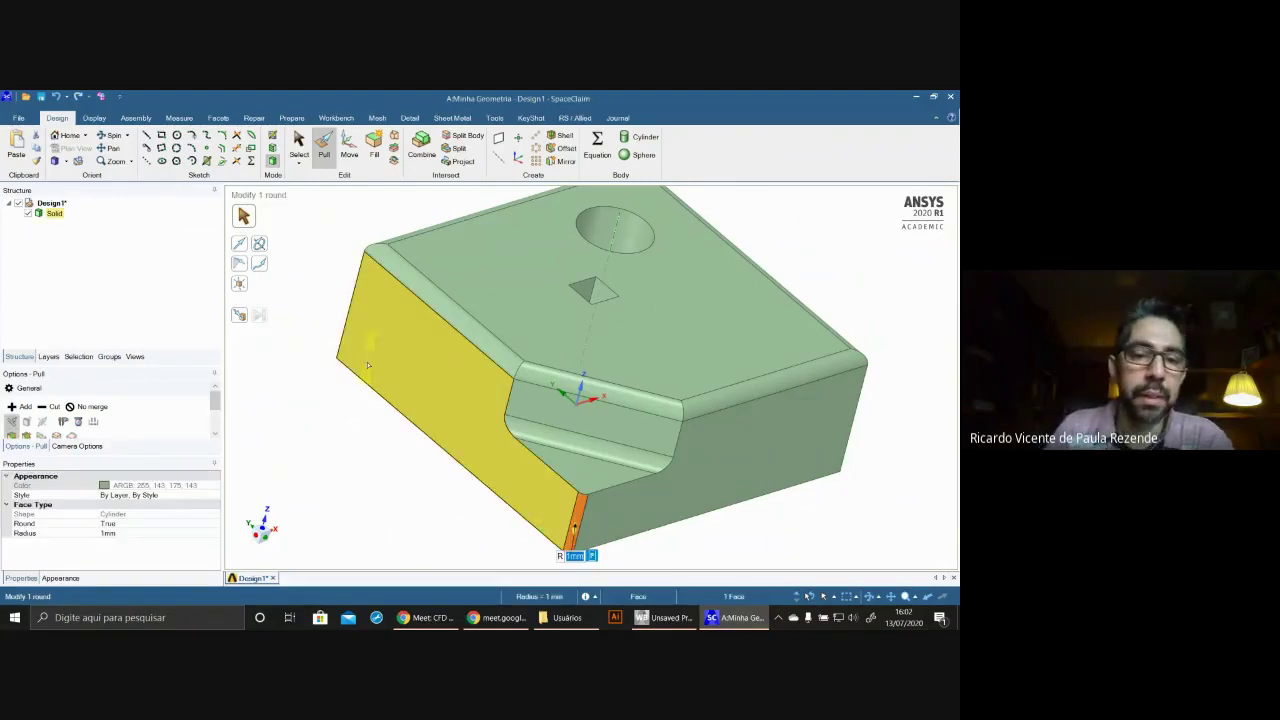
# - Select three of the block's vertical corner edges together from different sides, and clear the selection
pyautogui.moveTo(348, 375); pyautogui.dragTo(426, 335, button='middle')
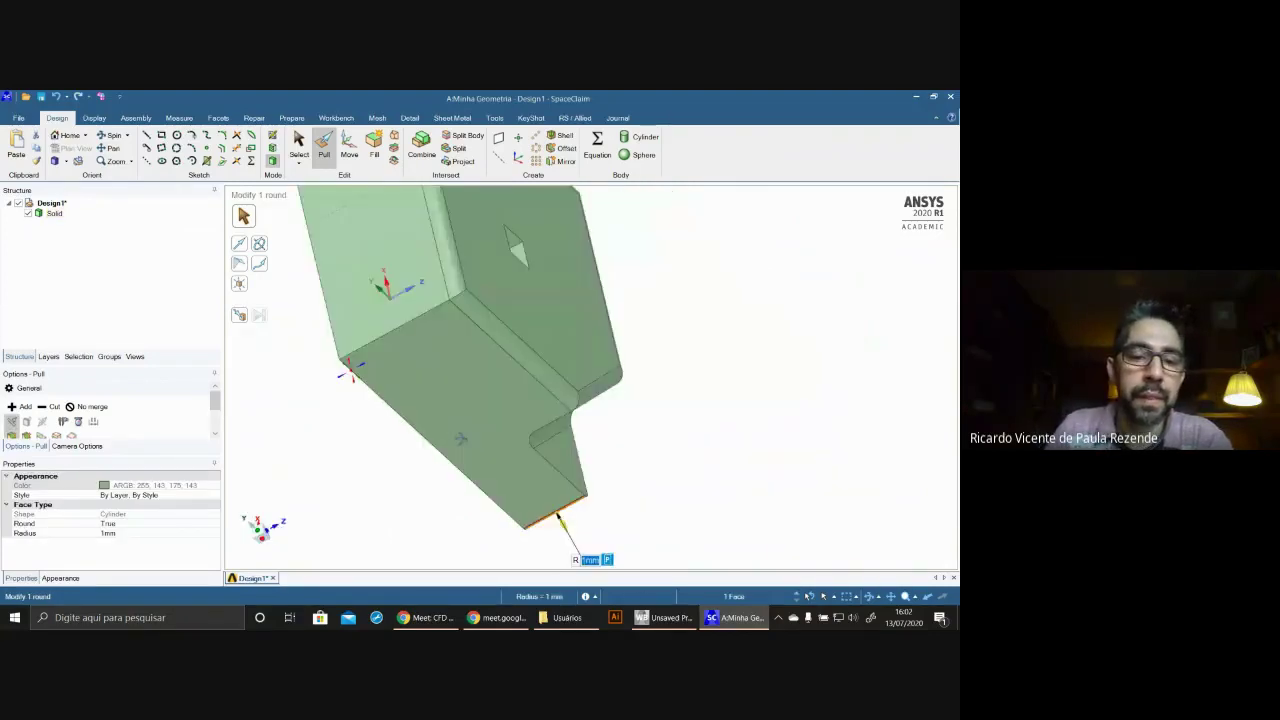
pyautogui.click(420, 335)
pyautogui.moveTo(680, 357); pyautogui.dragTo(711, 494, button='middle')
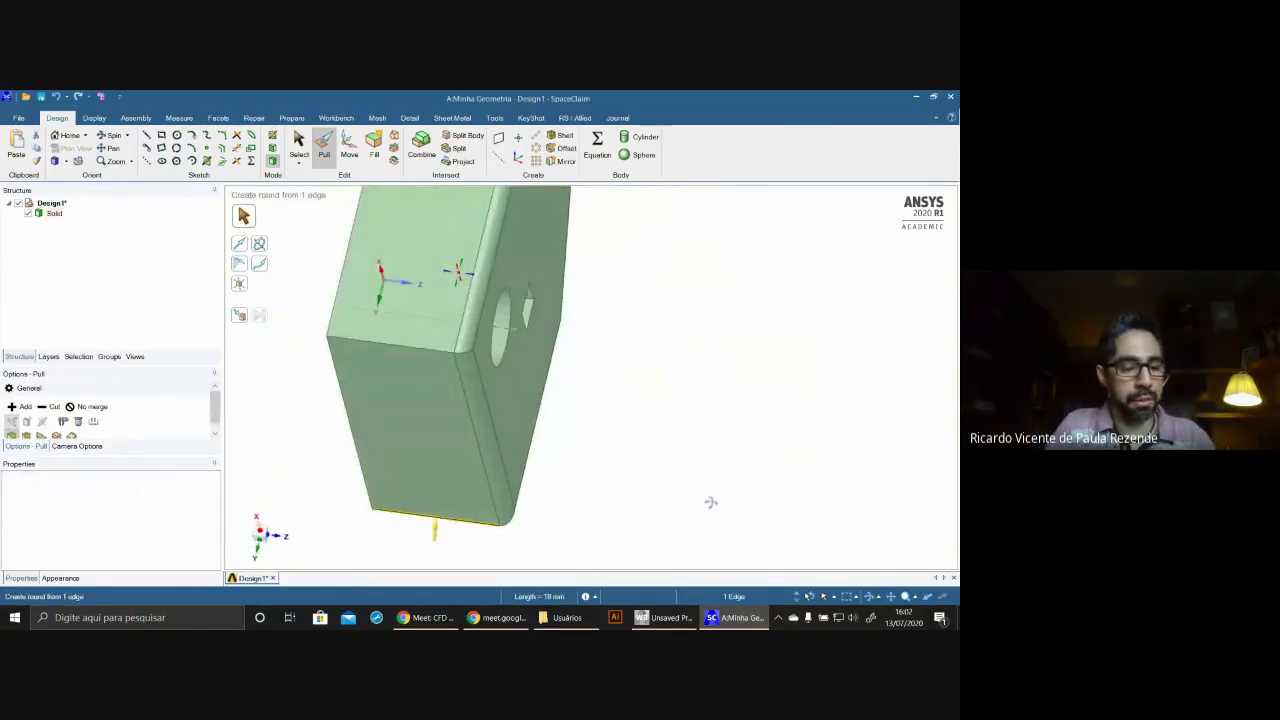
pyautogui.keyDown('ctrl'); pyautogui.click(438, 355); pyautogui.keyUp('ctrl')
pyautogui.moveTo(438, 355); pyautogui.dragTo(709, 451, button='middle')
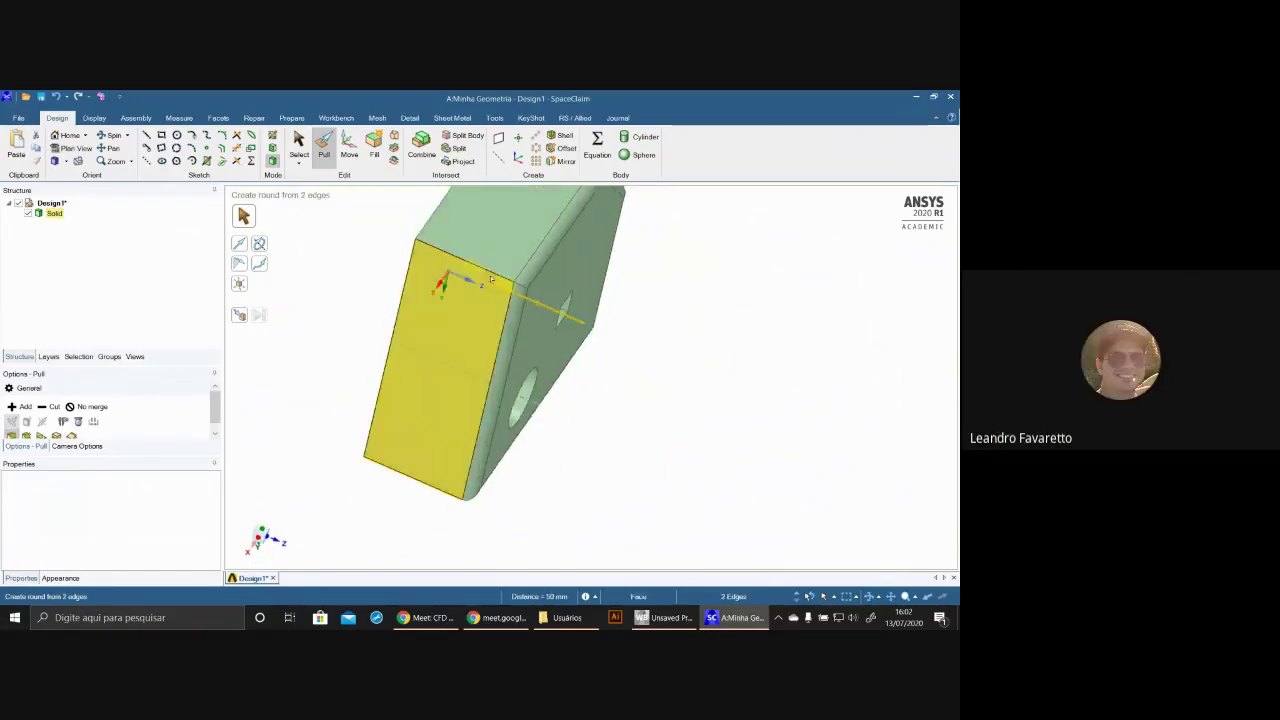
pyautogui.keyDown('ctrl'); pyautogui.click(470, 260); pyautogui.keyUp('ctrl')
pyautogui.moveTo(735, 315); pyautogui.dragTo(821, 347, button='middle')
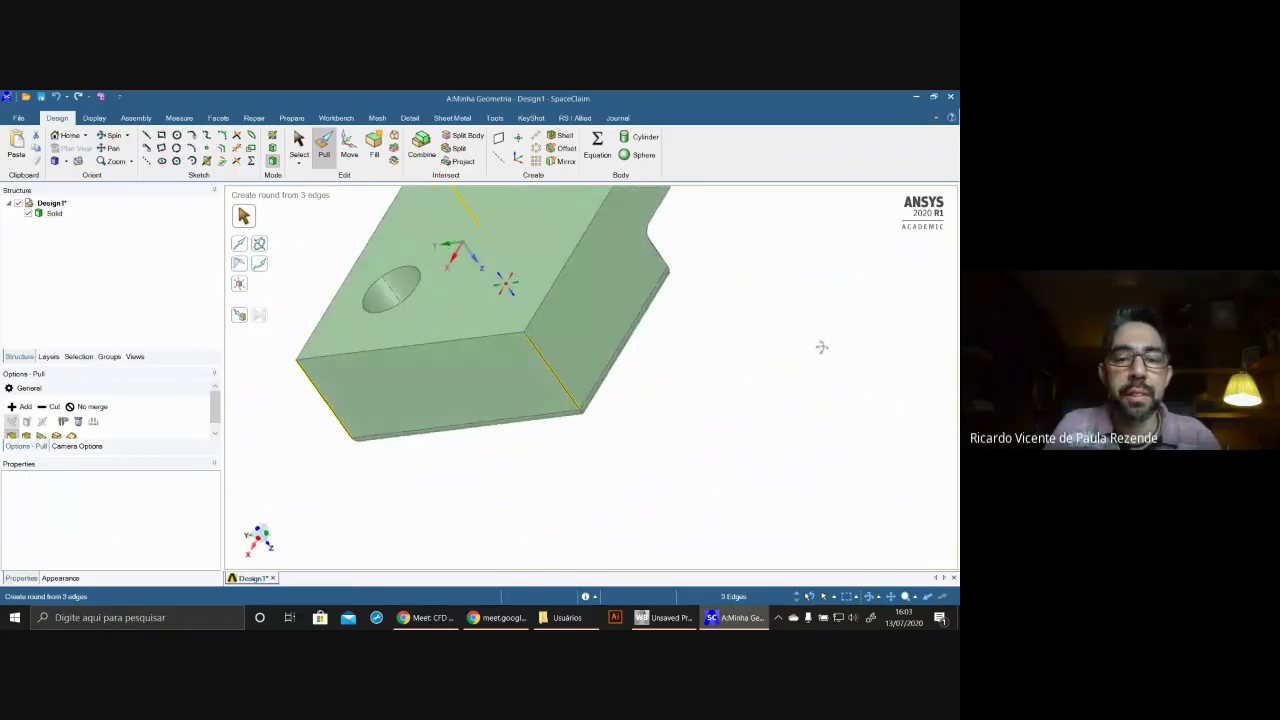
pyautogui.click(718, 381)
pyautogui.scroll(2, 709, 414)
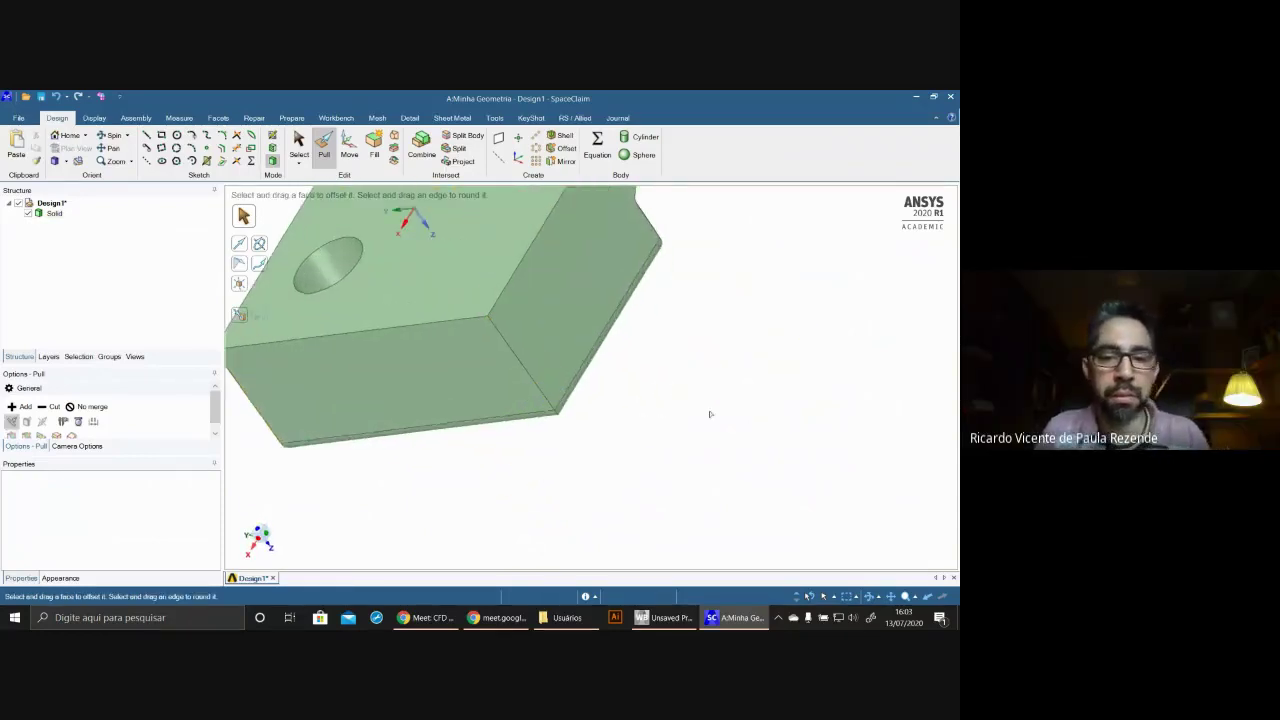
pyautogui.scroll(-4, 711, 406)
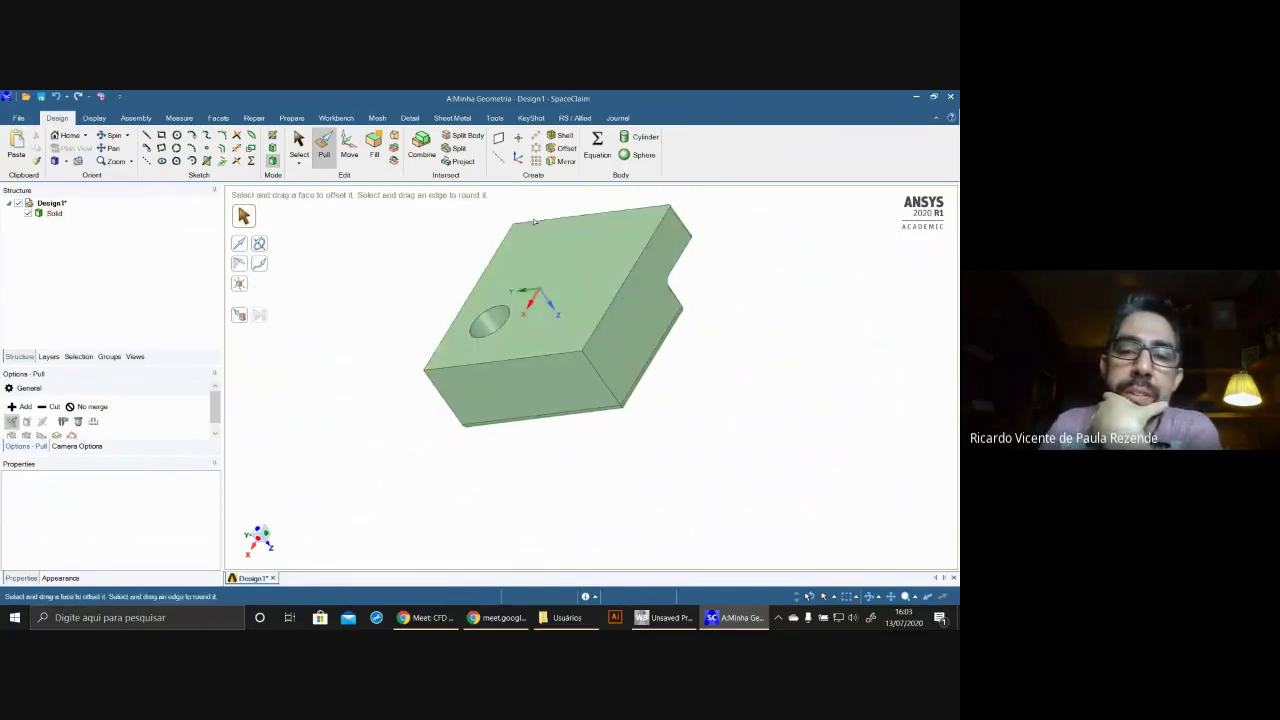
# - Select the loop of five outer edges around the block's underside and round them with a radius of about 1.19 mm
pyautogui.click(479, 366)
pyautogui.click(481, 374)
pyautogui.scroll(3, 515, 376)
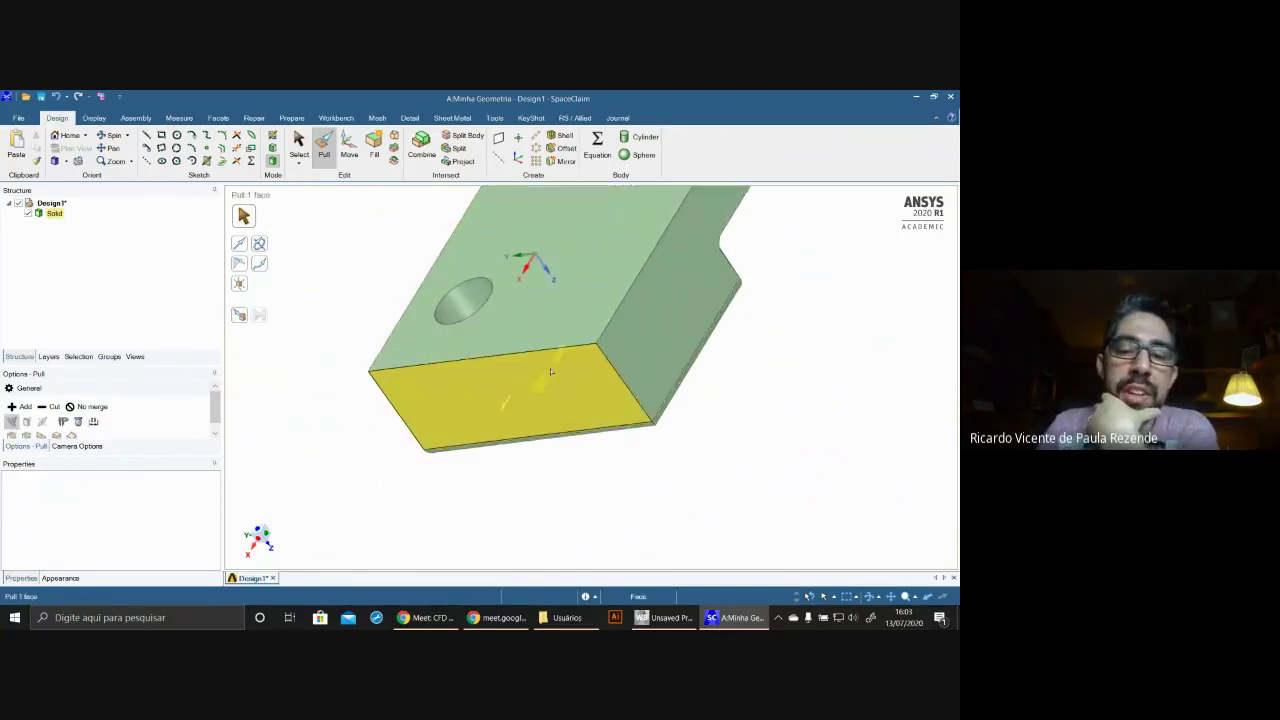
pyautogui.click(616, 323)
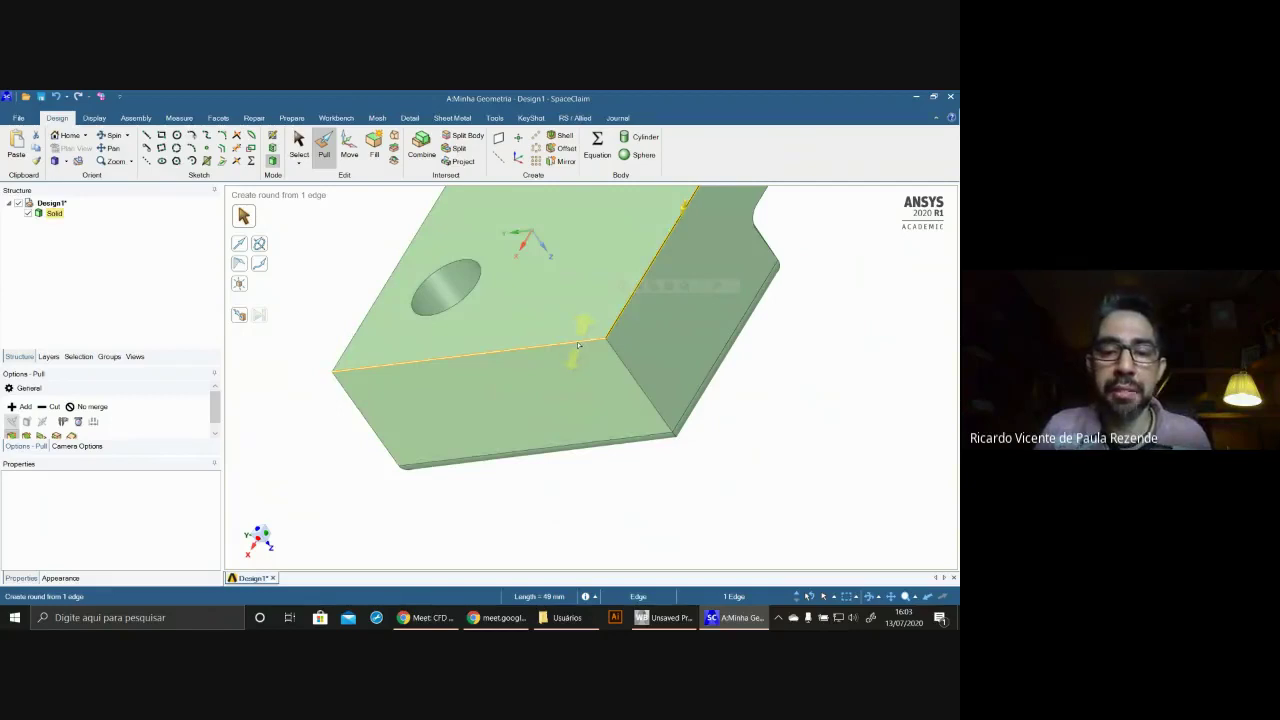
pyautogui.moveTo(752, 405); pyautogui.dragTo(760, 492, button='middle')
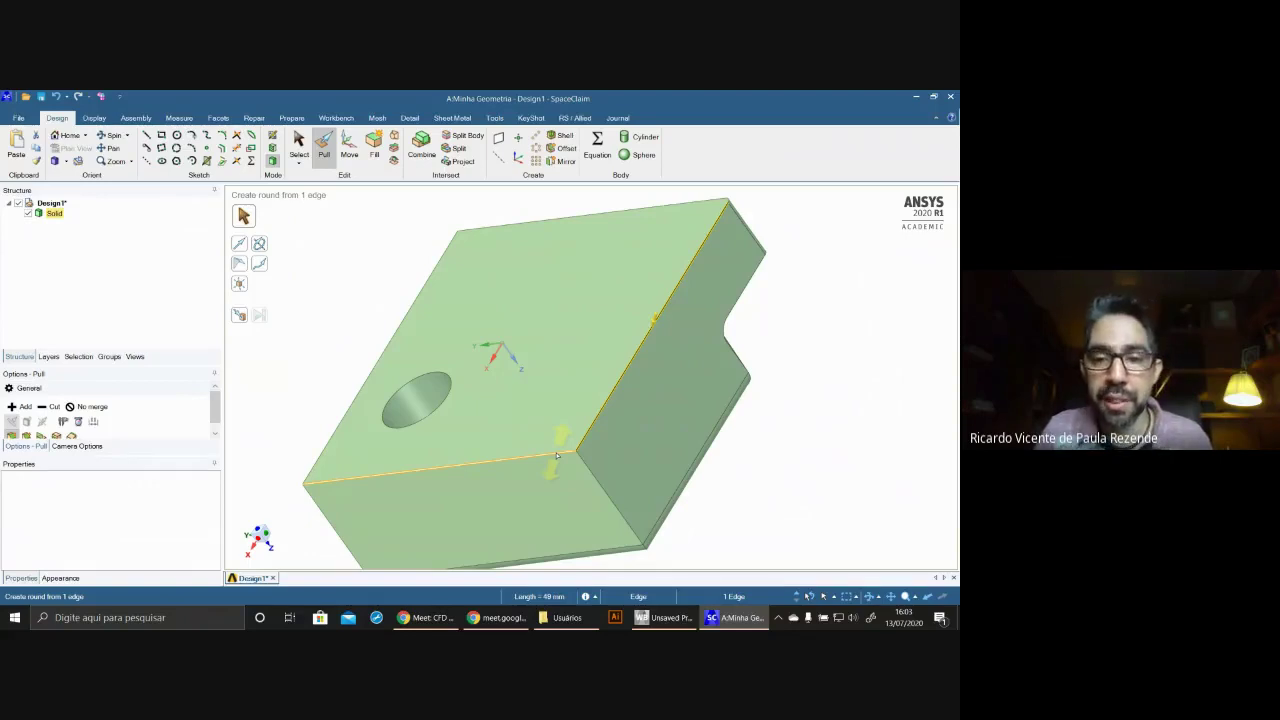
pyautogui.doubleClick(557, 456)
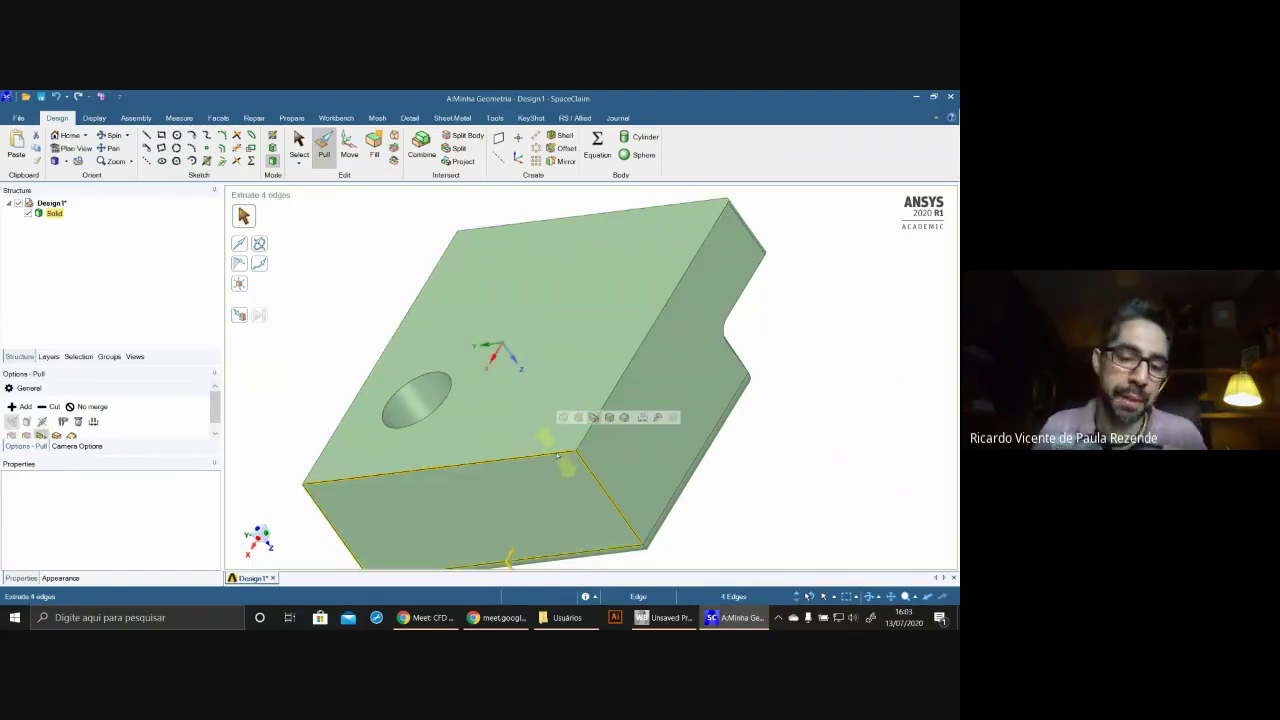
pyautogui.doubleClick(557, 456)
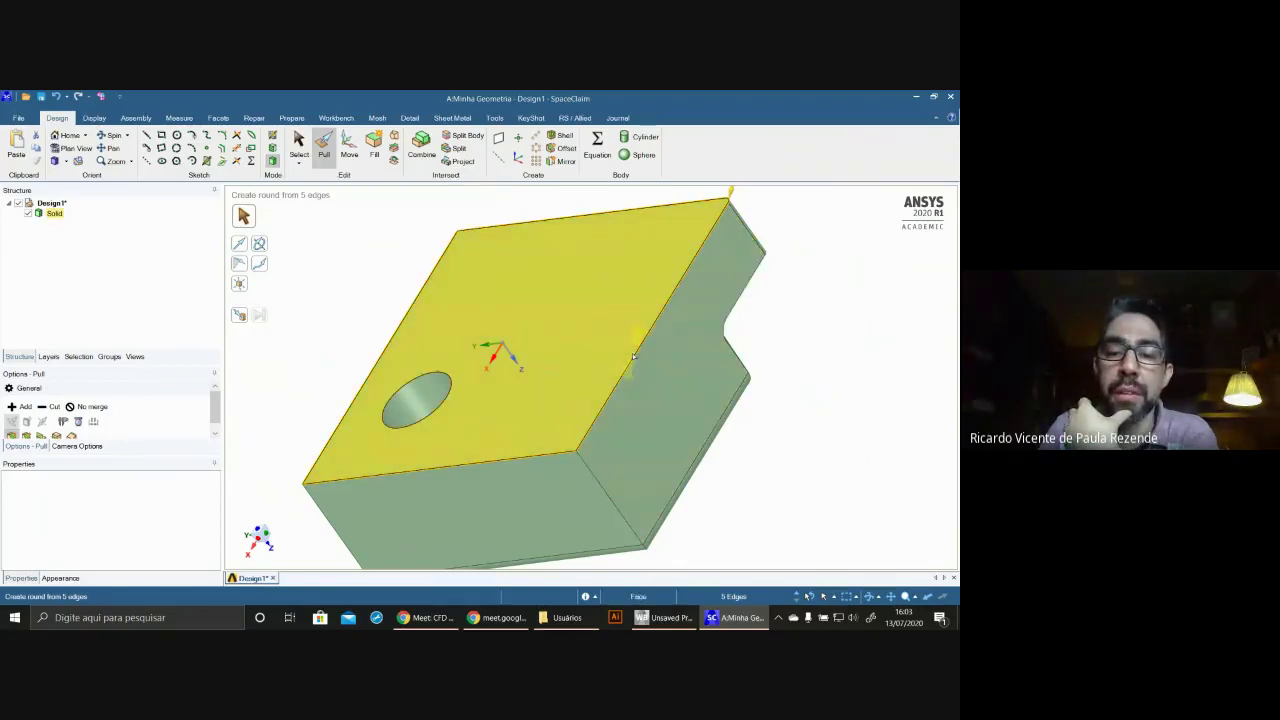
pyautogui.moveTo(633, 356); pyautogui.dragTo(595, 369)
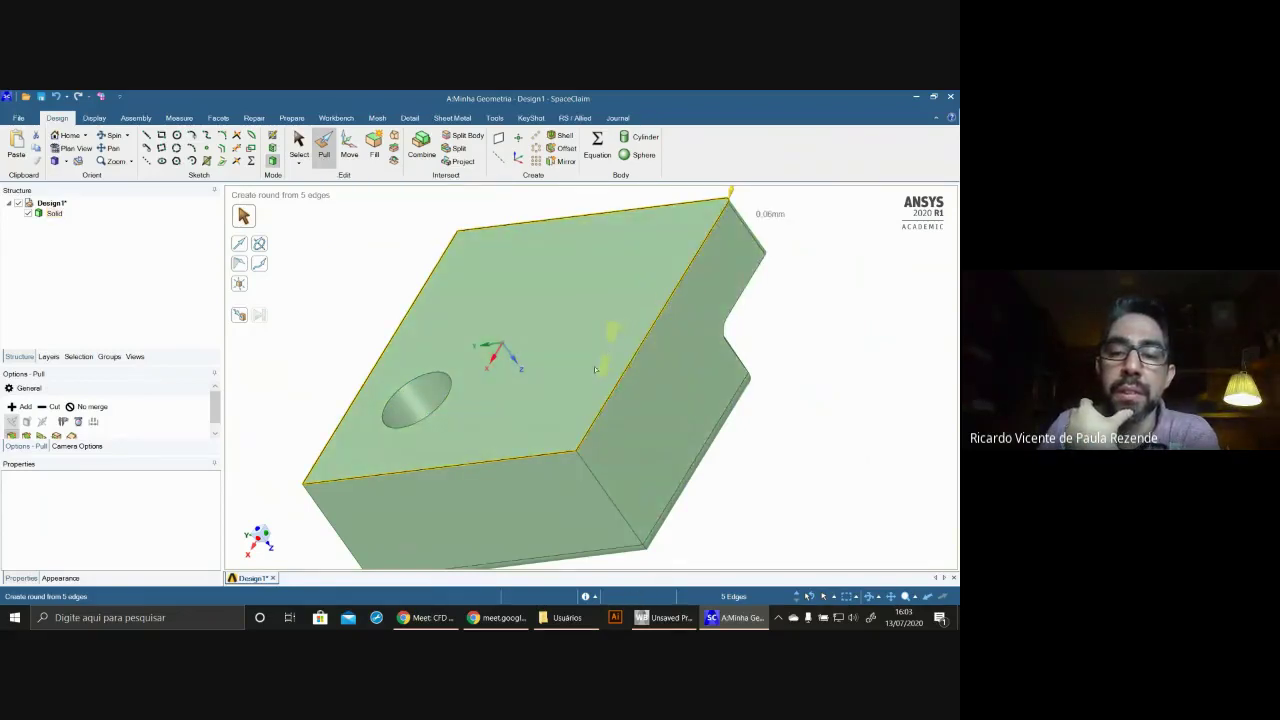
pyautogui.moveTo(731, 200); pyautogui.dragTo(720, 215)
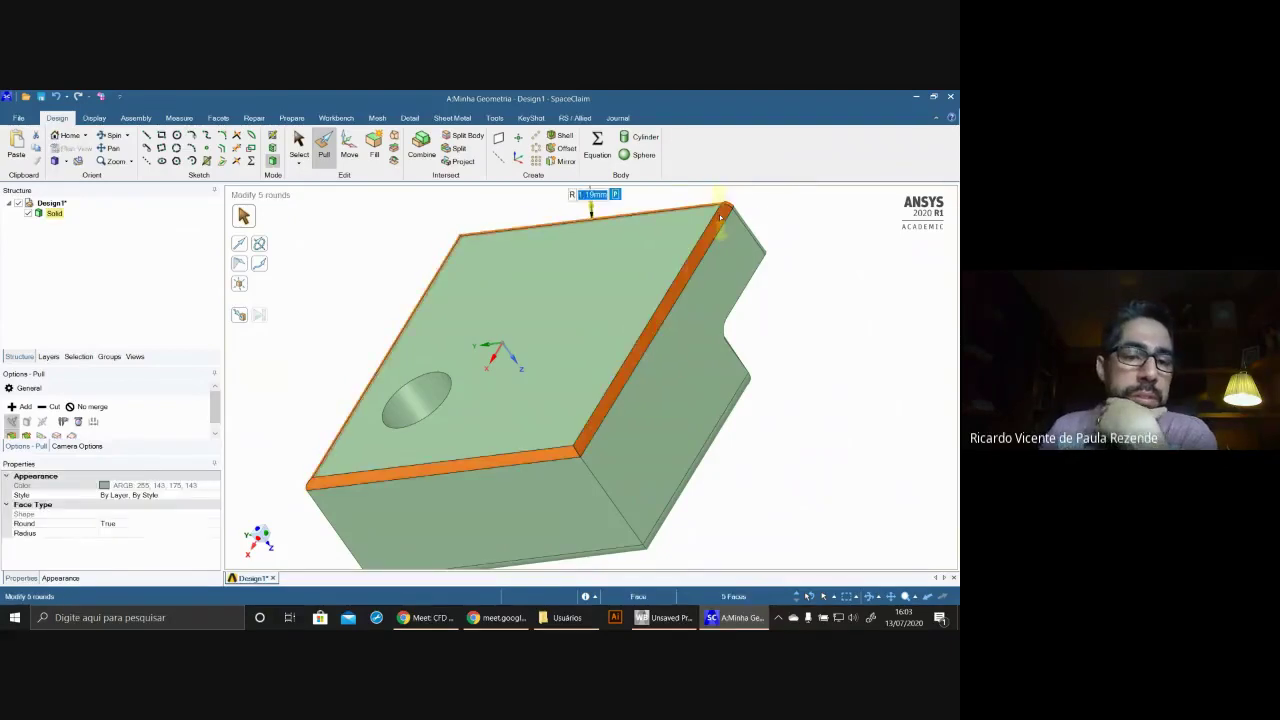
# - Try setting a single underside round to a 2 mm radius, undo the change, and clear the selection
pyautogui.click(400, 474)
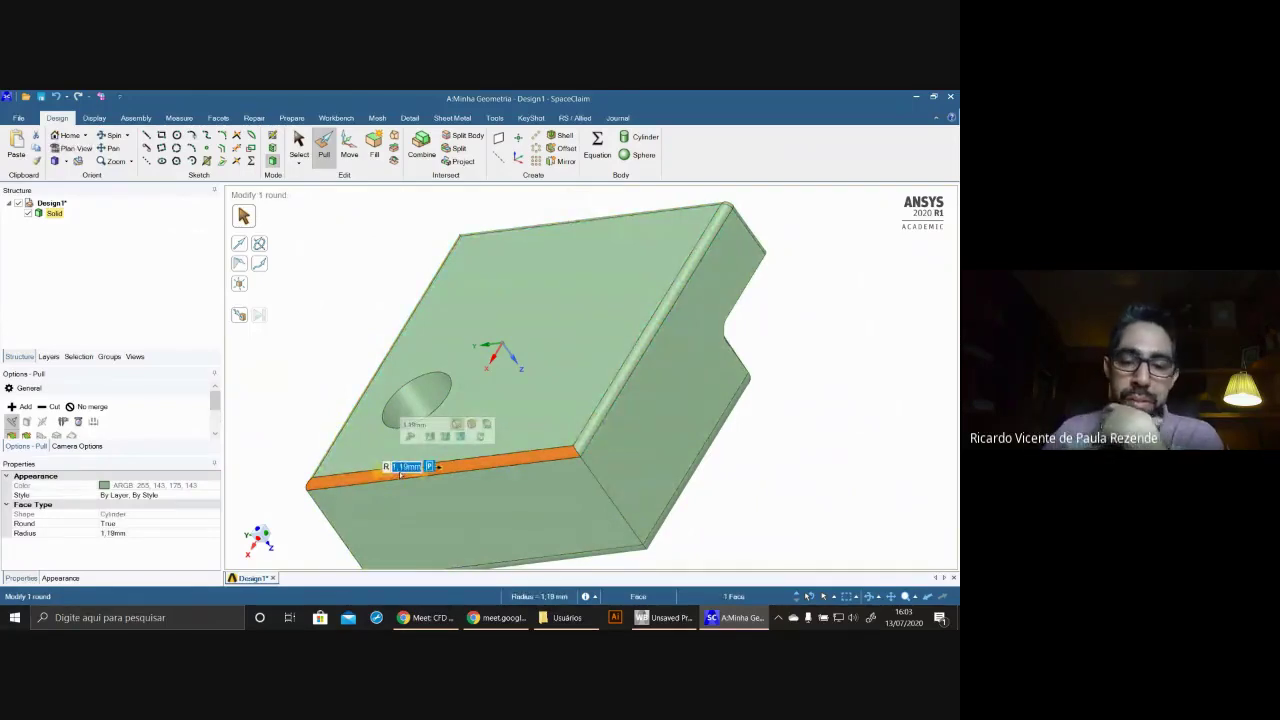
pyautogui.write('2')
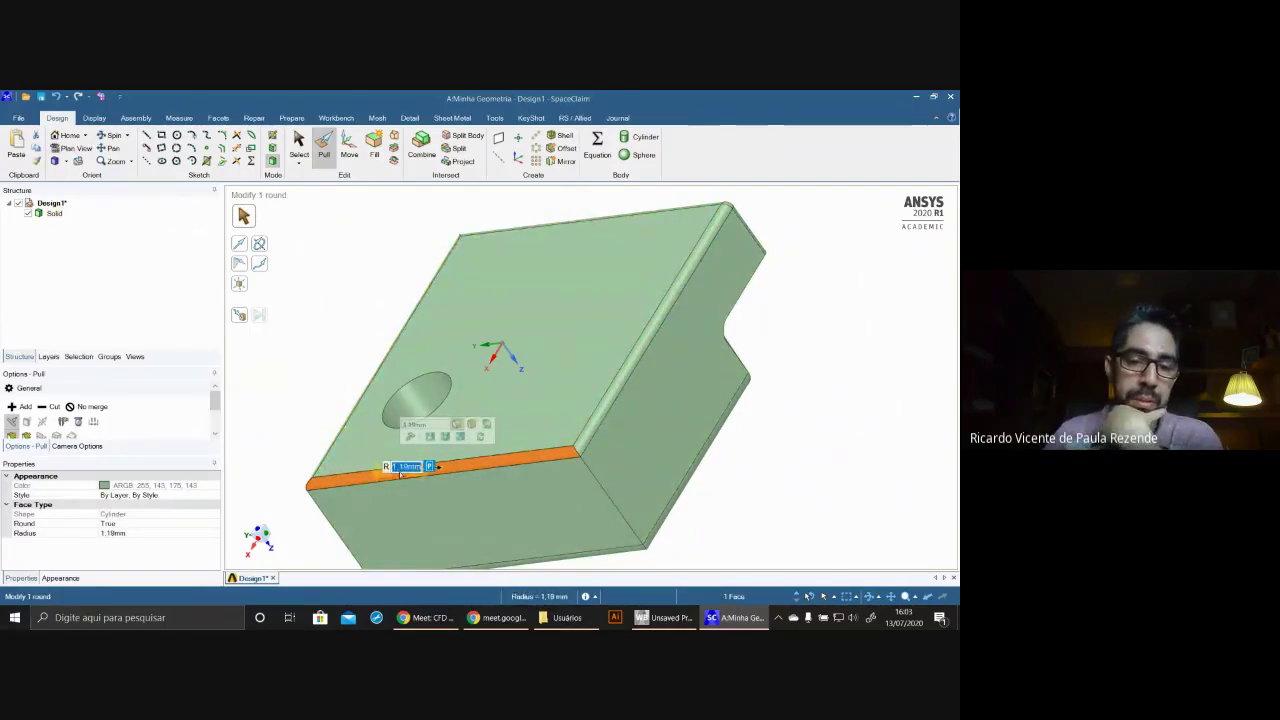
pyautogui.press('Return')
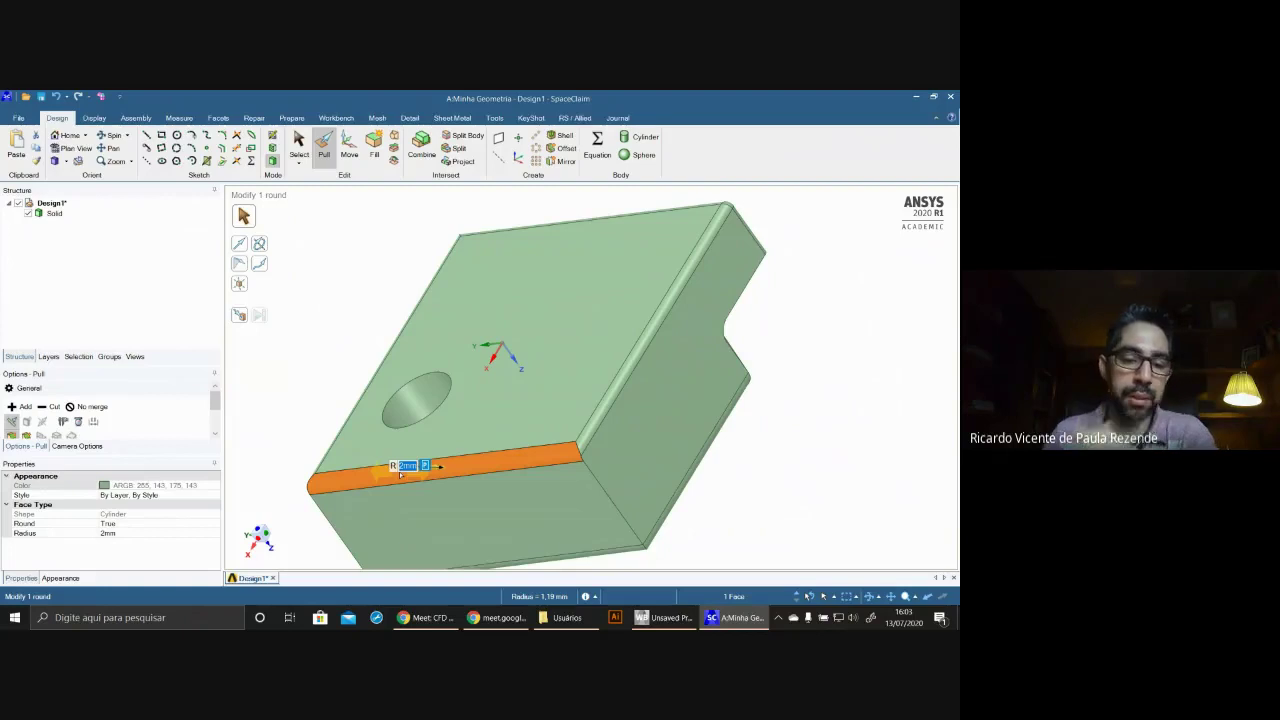
pyautogui.hotkey('ctrl', 'z')
pyautogui.click(580, 443)
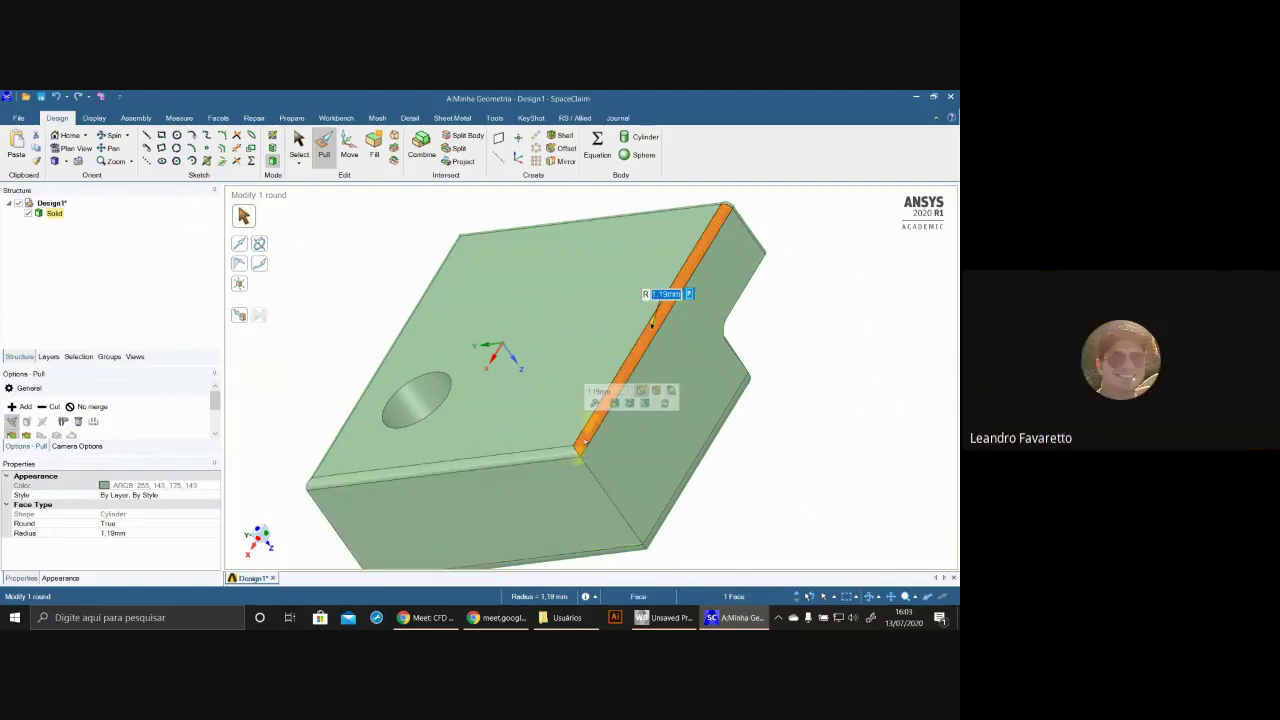
pyautogui.click(874, 436)
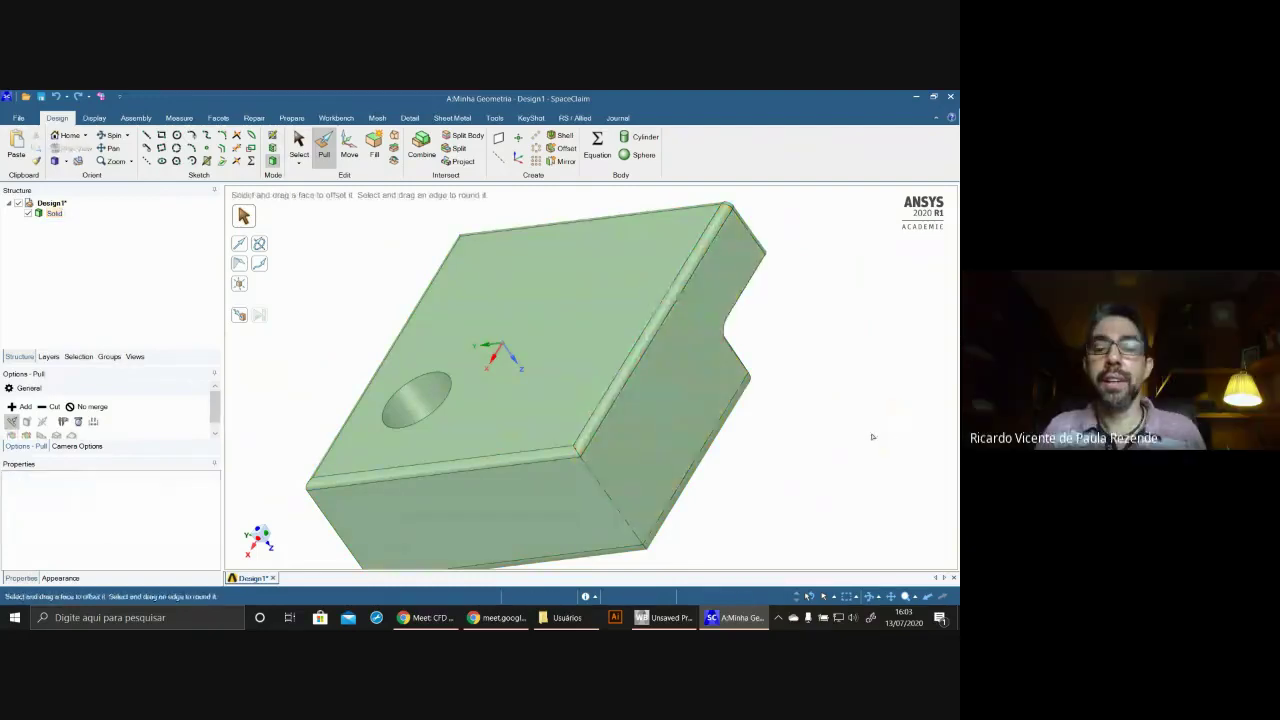
pyautogui.moveTo(872, 437); pyautogui.dragTo(956, 448, button='middle')
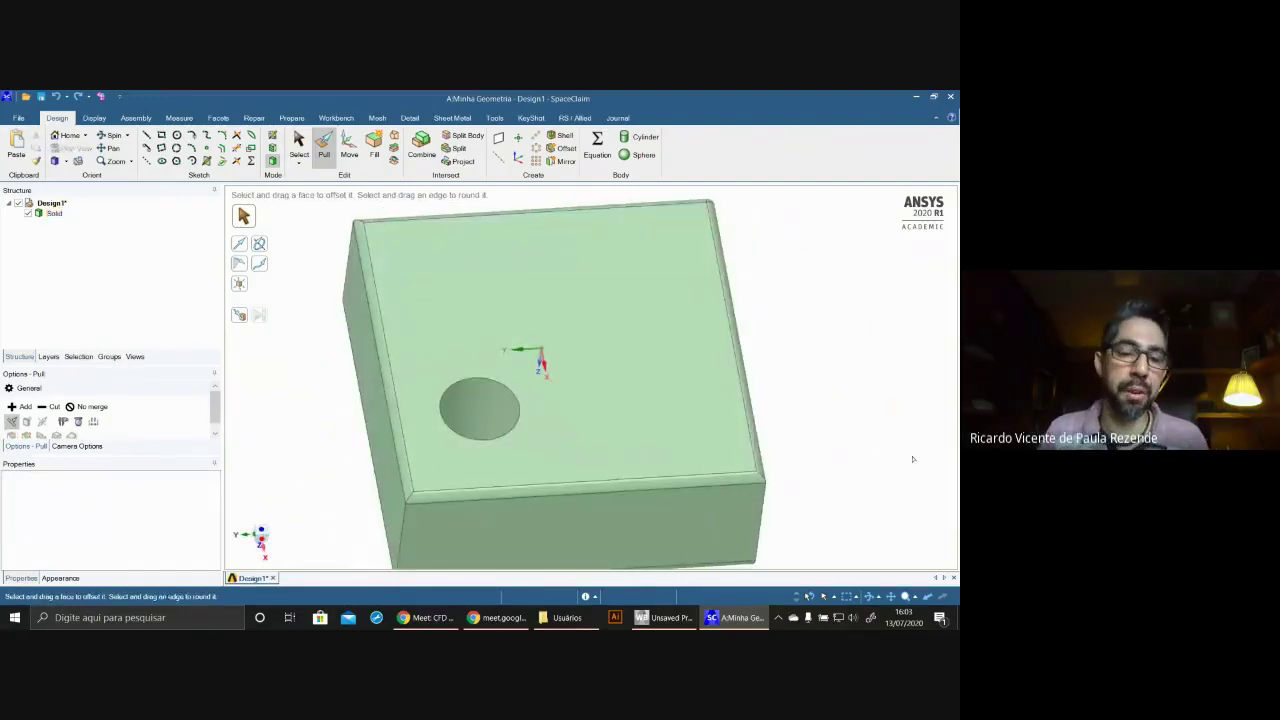
# - Try to extrude the inner edge of the round beside the hole on the underside into a surface about 9.08 mm long
pyautogui.click(484, 489)
pyautogui.click(484, 489)
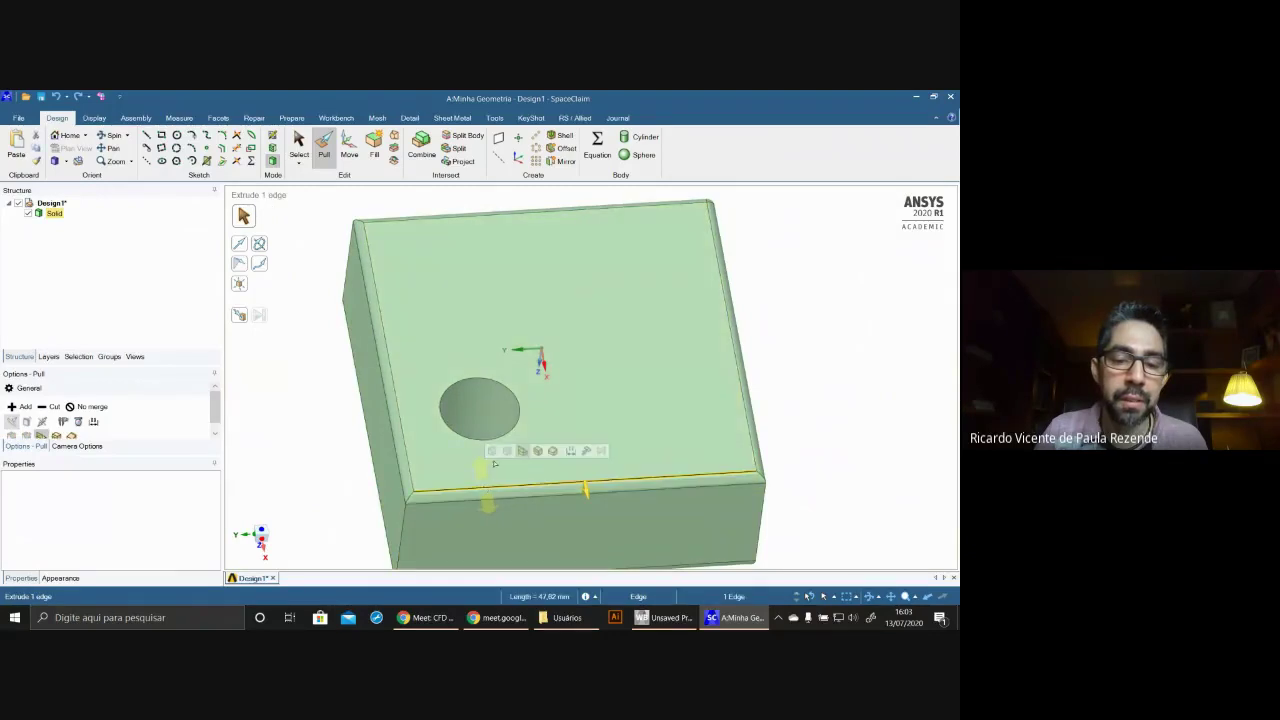
pyautogui.moveTo(548, 484); pyautogui.dragTo(540, 431)
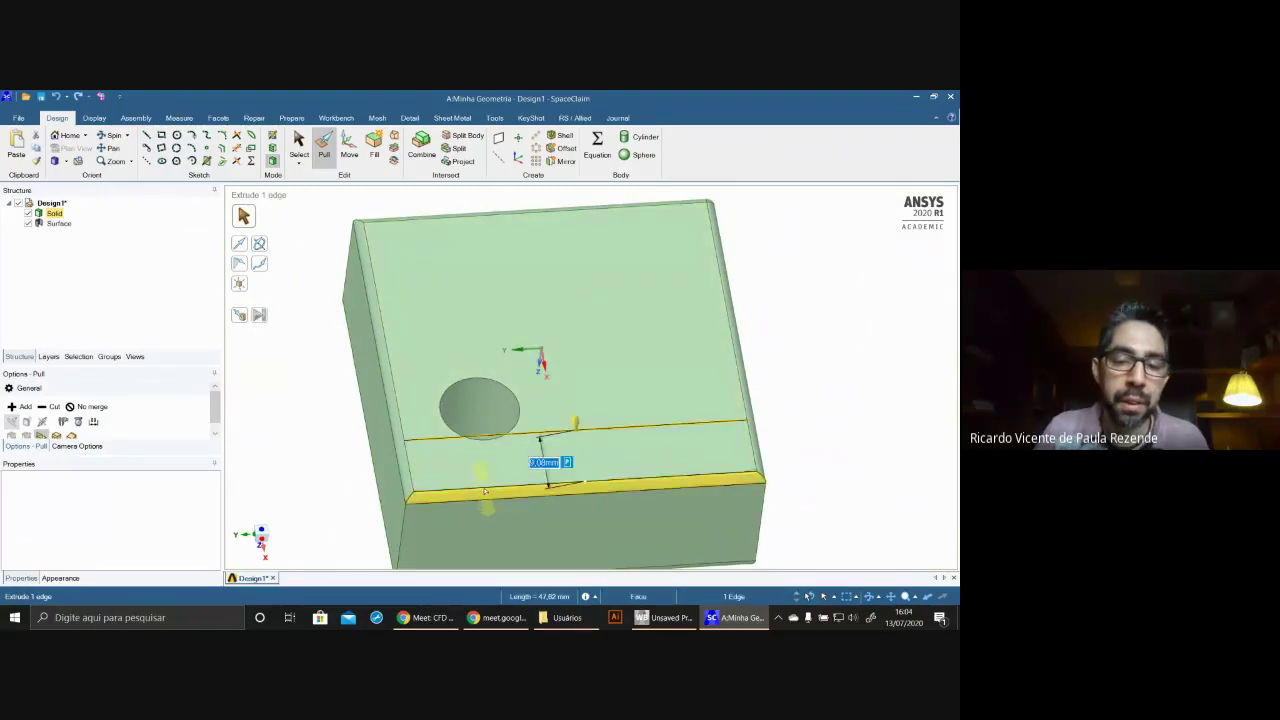
pyautogui.moveTo(752, 481)
pyautogui.mouseDown(button='middle')
pyautogui.moveTo(731, 449)
pyautogui.moveTo(749, 471)
pyautogui.moveTo(643, 449)
pyautogui.moveTo(766, 463)
pyautogui.mouseUp(button='middle')
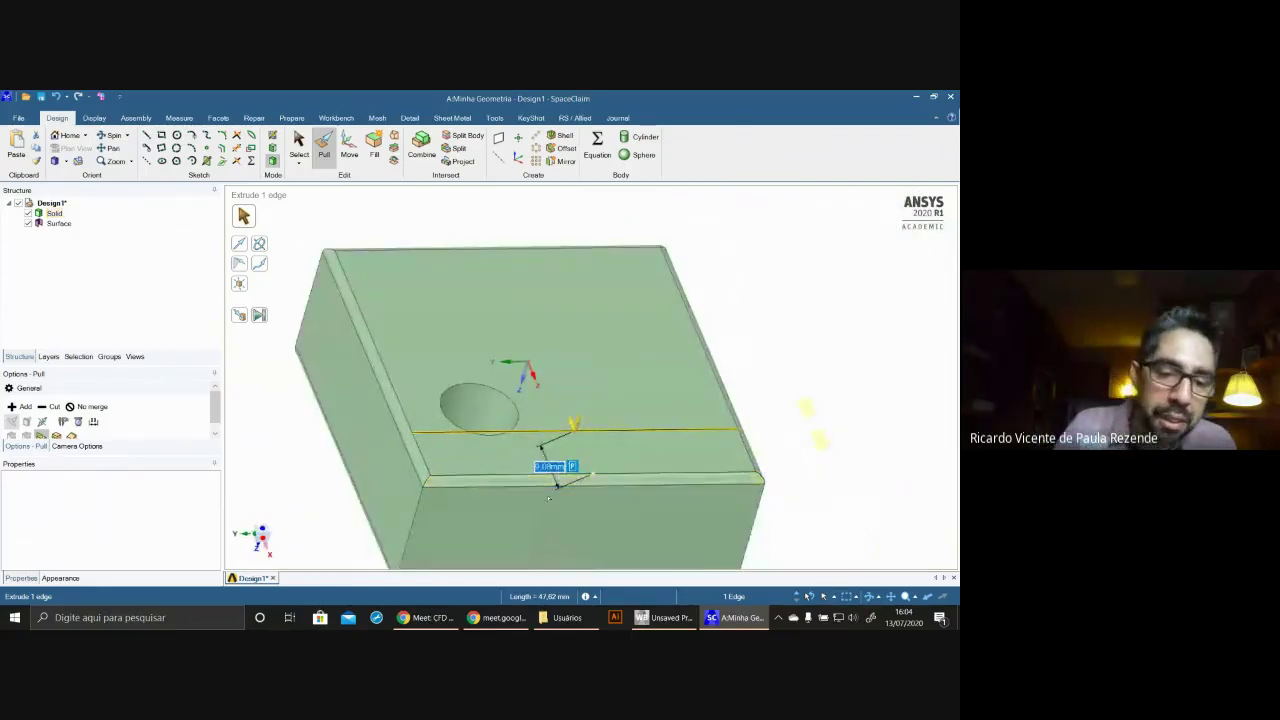
pyautogui.moveTo(640, 520); pyautogui.dragTo(588, 528, button='middle')
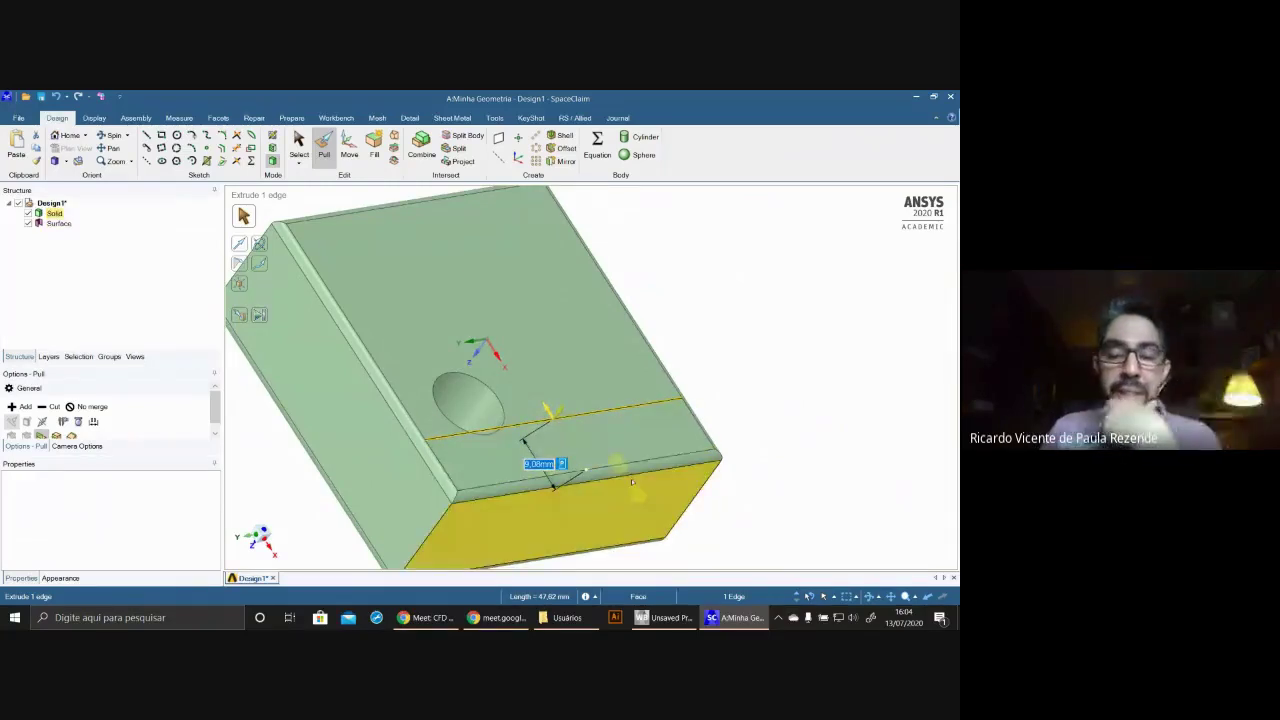
pyautogui.click(594, 597)
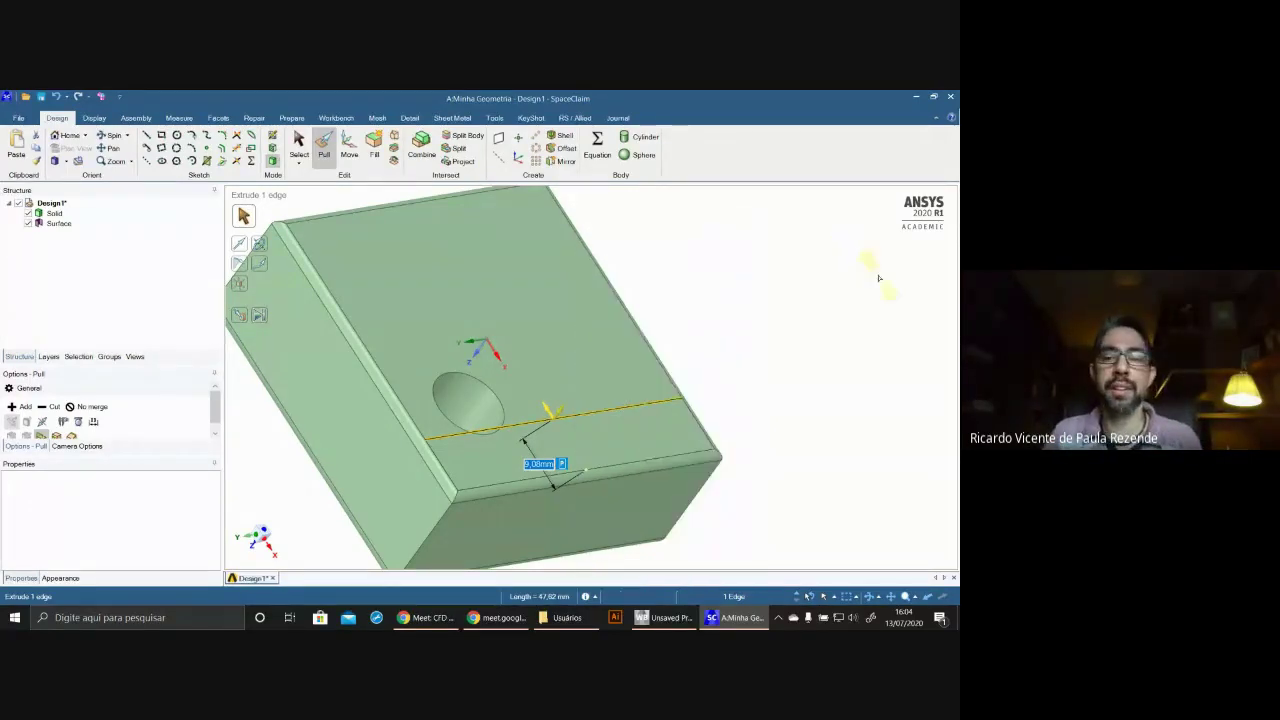
# - Undo the edge extrusion that made the surface and clear the edge selection
pyautogui.click(833, 319)
pyautogui.hotkey('ctrl', 'z')
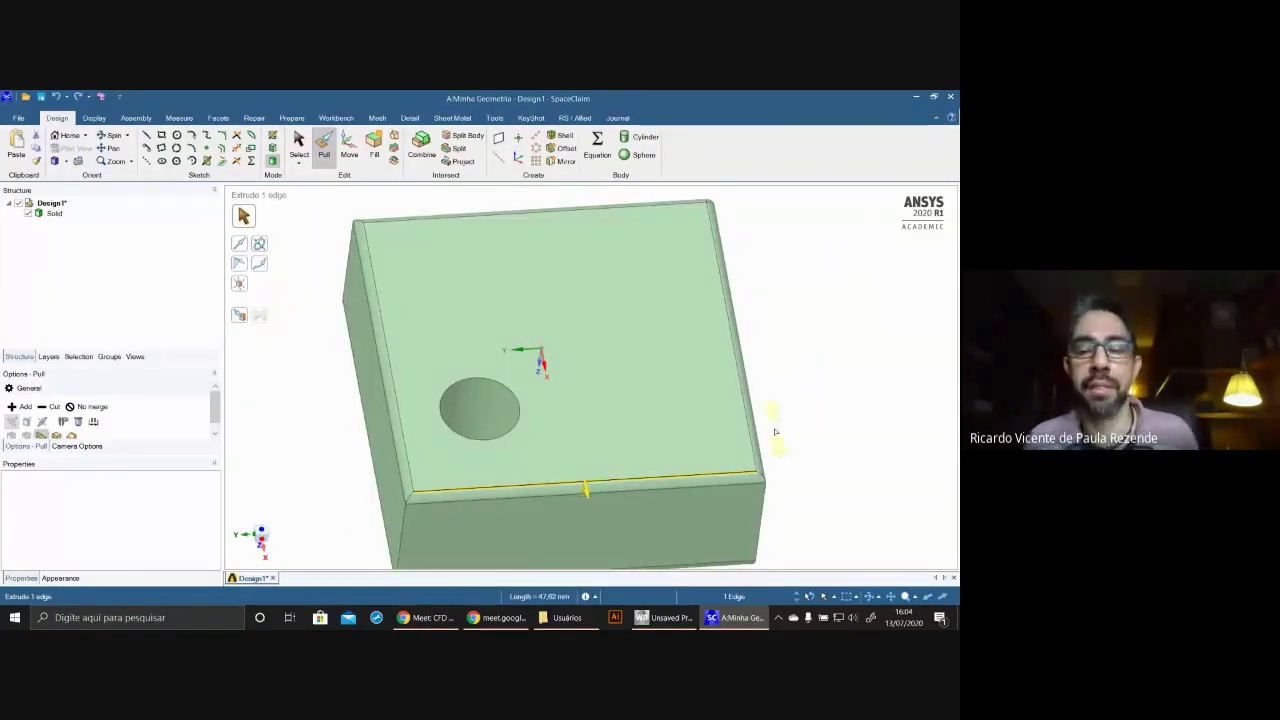
pyautogui.moveTo(775, 432)
pyautogui.mouseDown(button='middle')
pyautogui.moveTo(700, 397)
pyautogui.moveTo(780, 445)
pyautogui.mouseUp(button='middle')
pyautogui.click(834, 462)
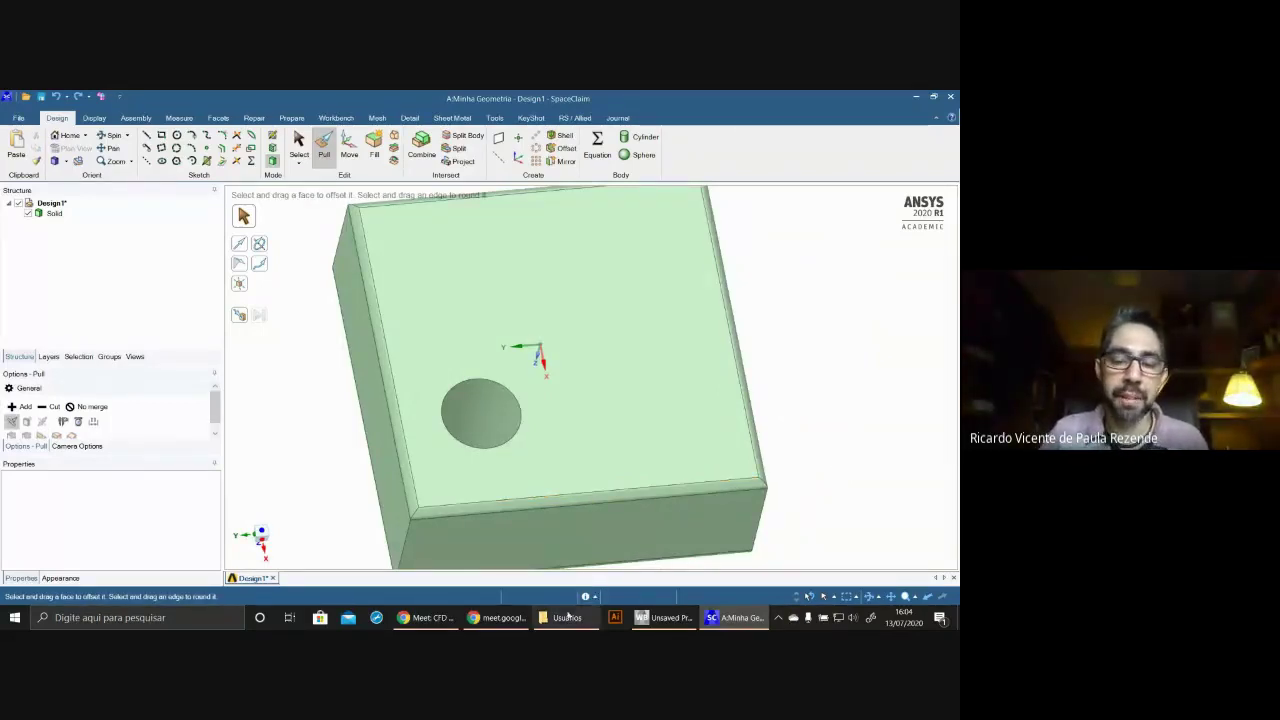
pyautogui.click(606, 450)
pyautogui.moveTo(606, 450)
pyautogui.mouseDown(button='middle')
pyautogui.moveTo(714, 463)
pyautogui.moveTo(640, 528)
pyautogui.moveTo(685, 527)
pyautogui.moveTo(651, 520)
pyautogui.moveTo(657, 404)
pyautogui.moveTo(629, 380)
pyautogui.moveTo(711, 340)
pyautogui.moveTo(551, 397)
pyautogui.moveTo(643, 374)
pyautogui.moveTo(646, 391)
pyautogui.moveTo(676, 366)
pyautogui.mouseUp(button='middle')
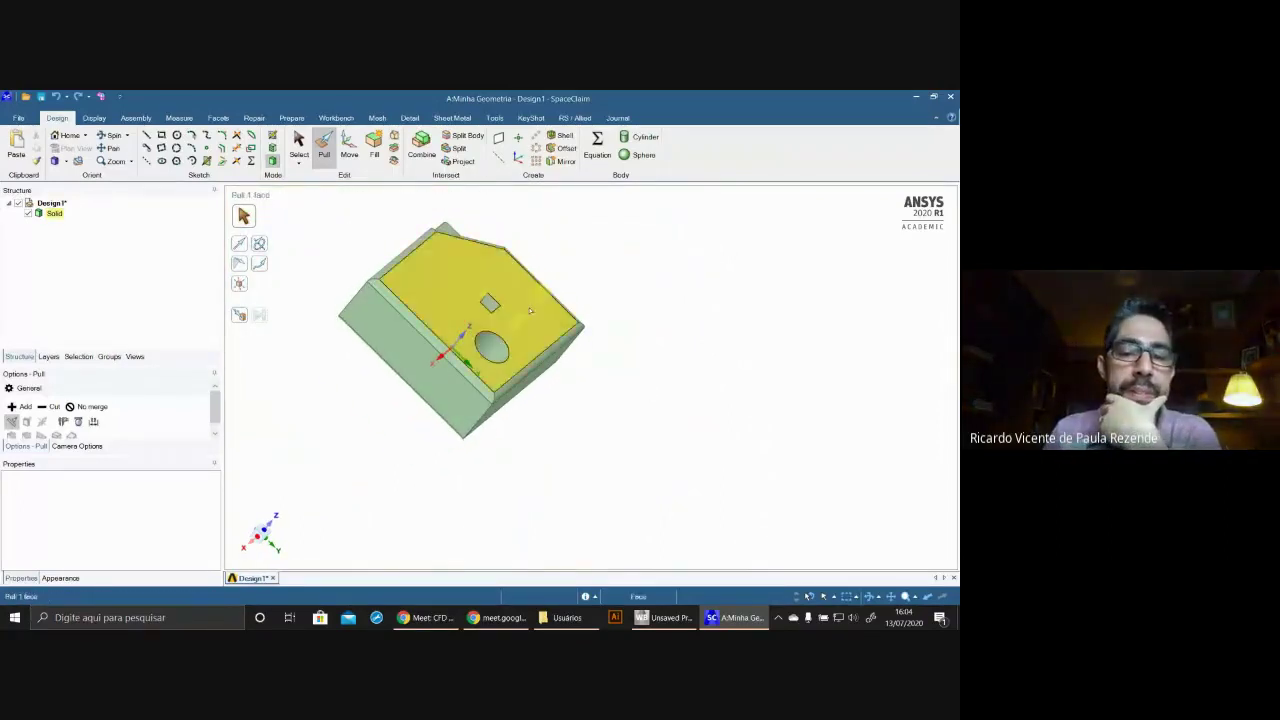
pyautogui.moveTo(563, 391); pyautogui.dragTo(550, 370, button='middle')
pyautogui.moveTo(619, 400); pyautogui.dragTo(540, 401, button='middle')
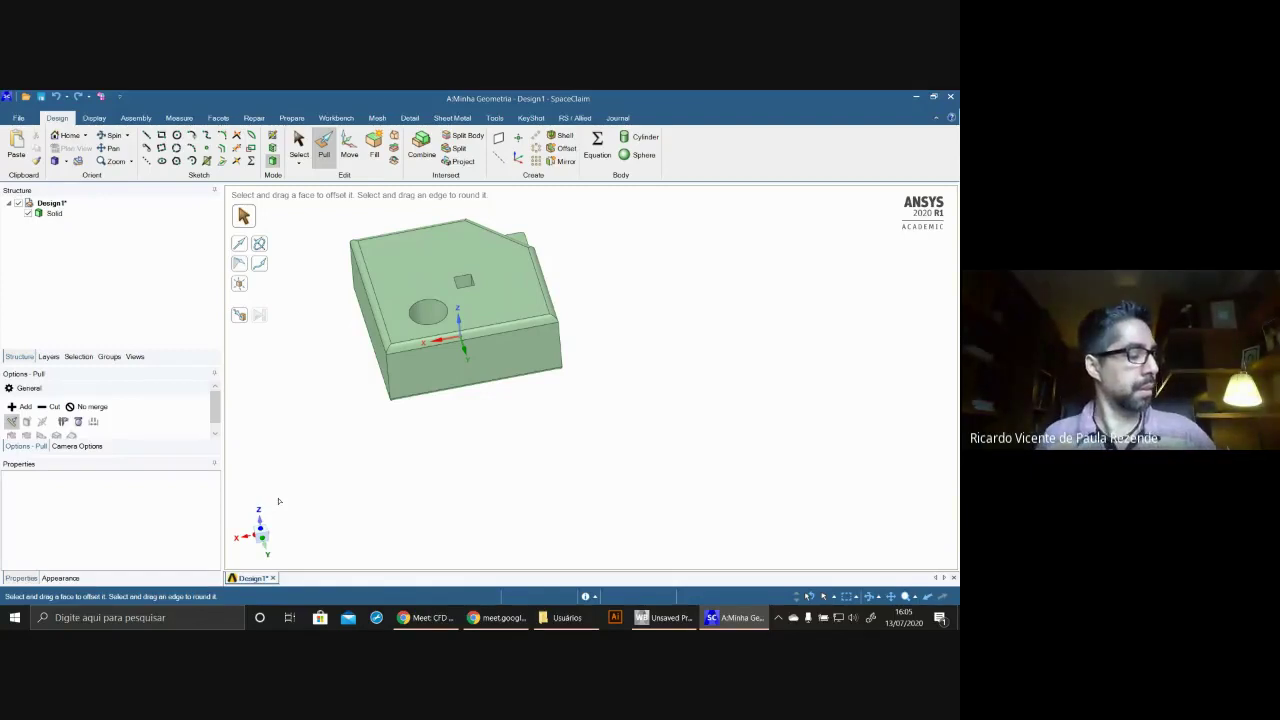
# - Hide the existing solid body in the design
pyautogui.click(52, 214)
pyautogui.click(52, 214)
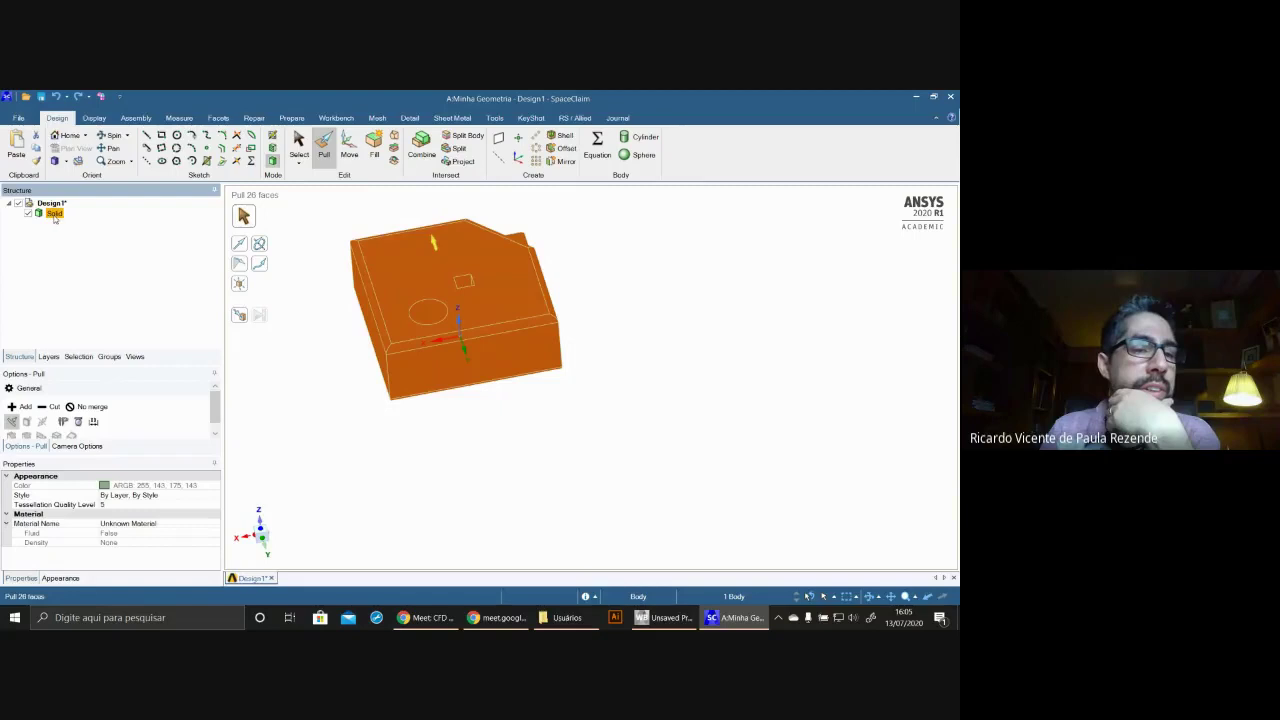
pyautogui.rightClick(54, 215)
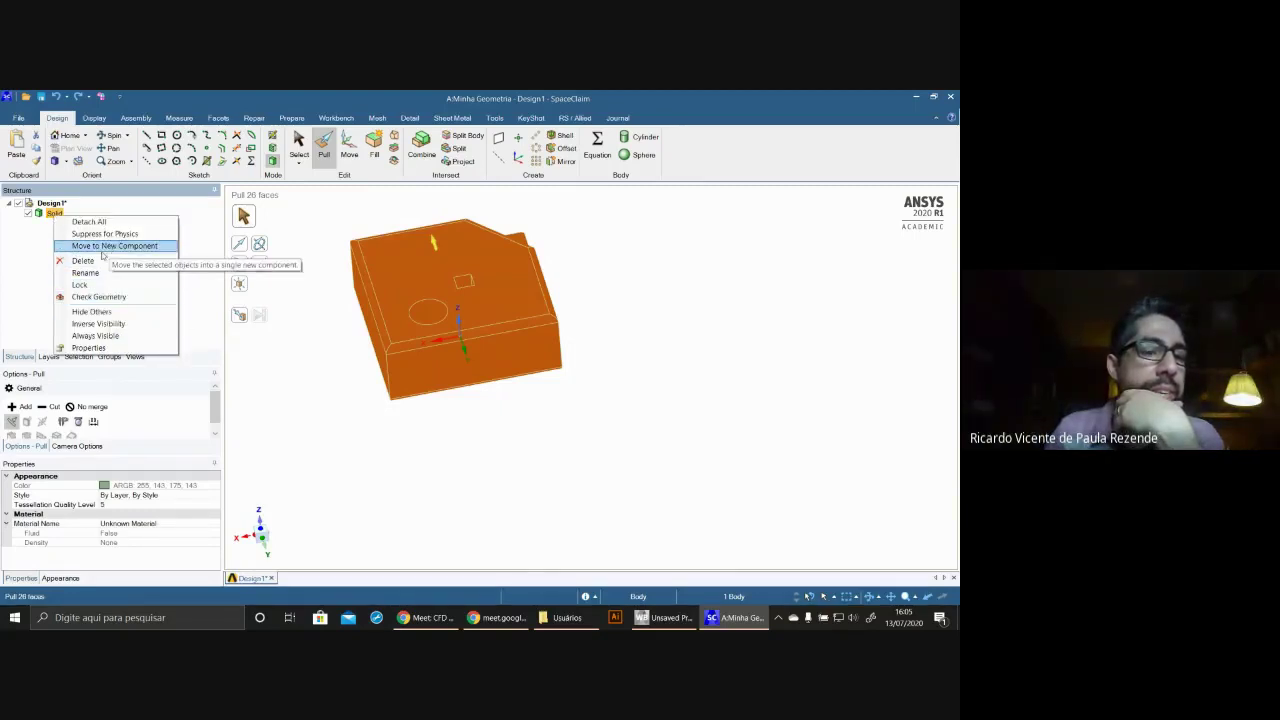
pyautogui.click(29, 250)
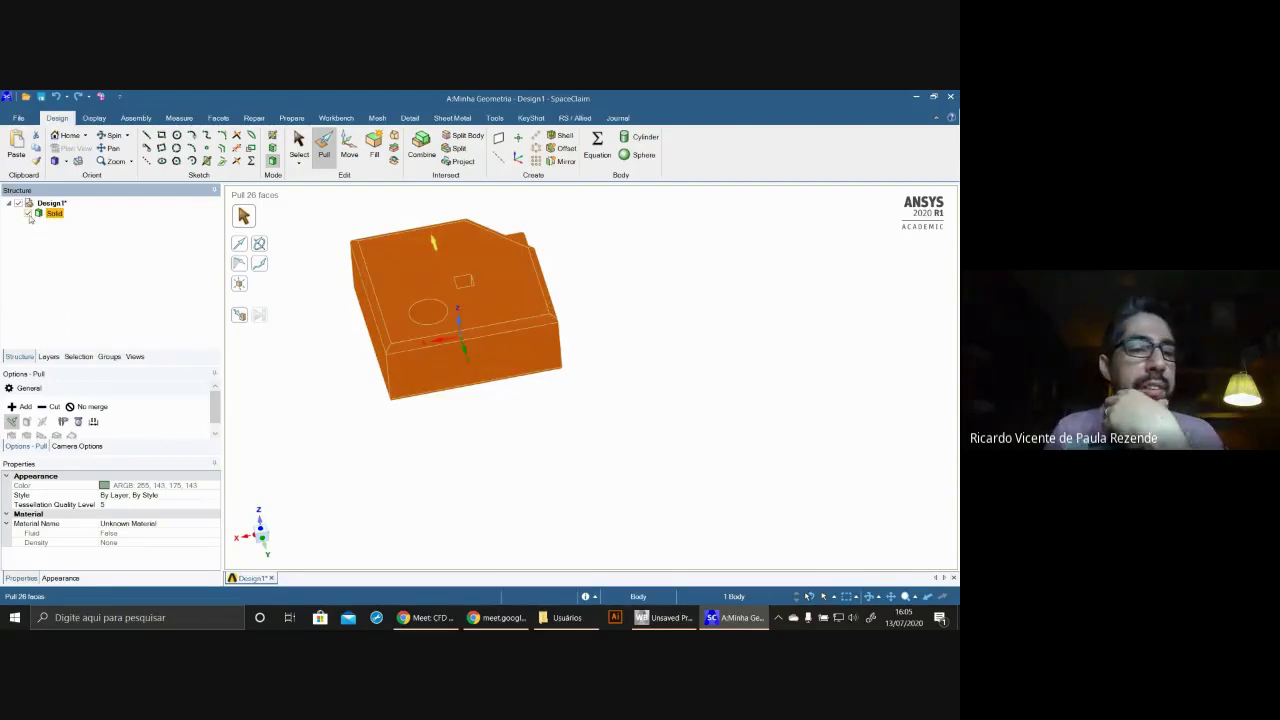
pyautogui.click(28, 213)
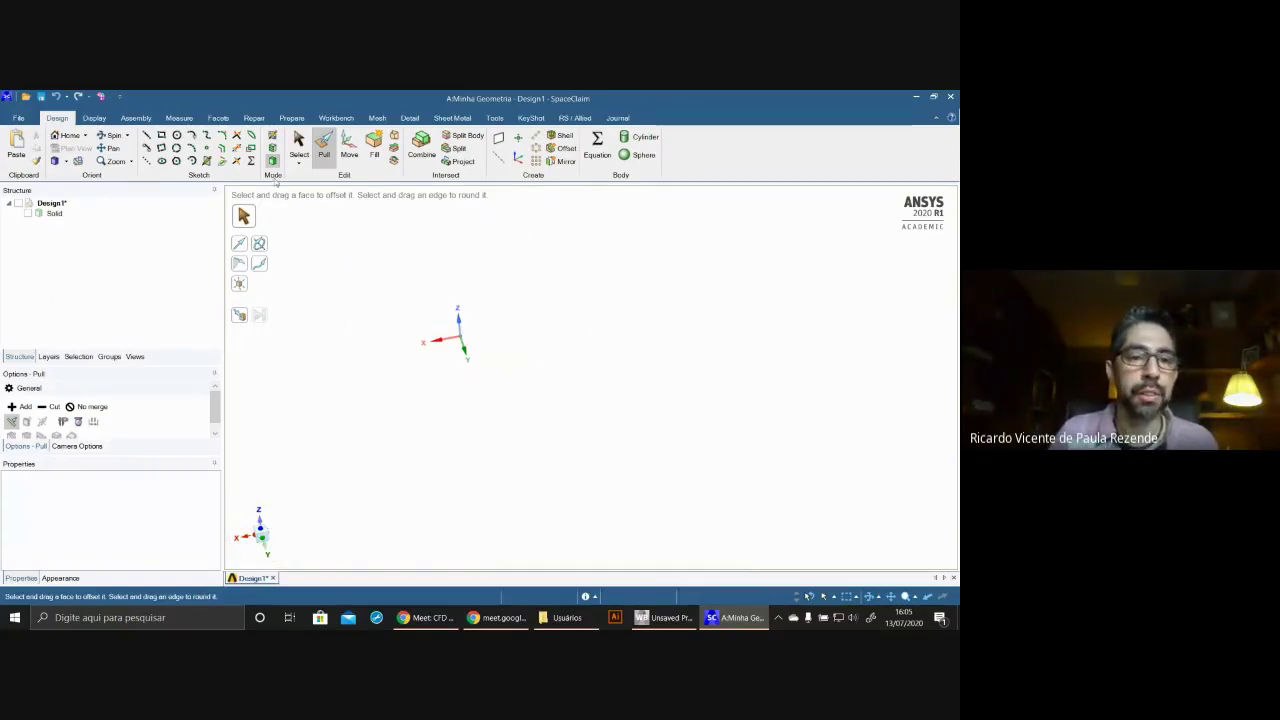
# - Start a new sketch on the horizontal XZ plane through the origin, with the view in the home orientation
pyautogui.click(272, 135)
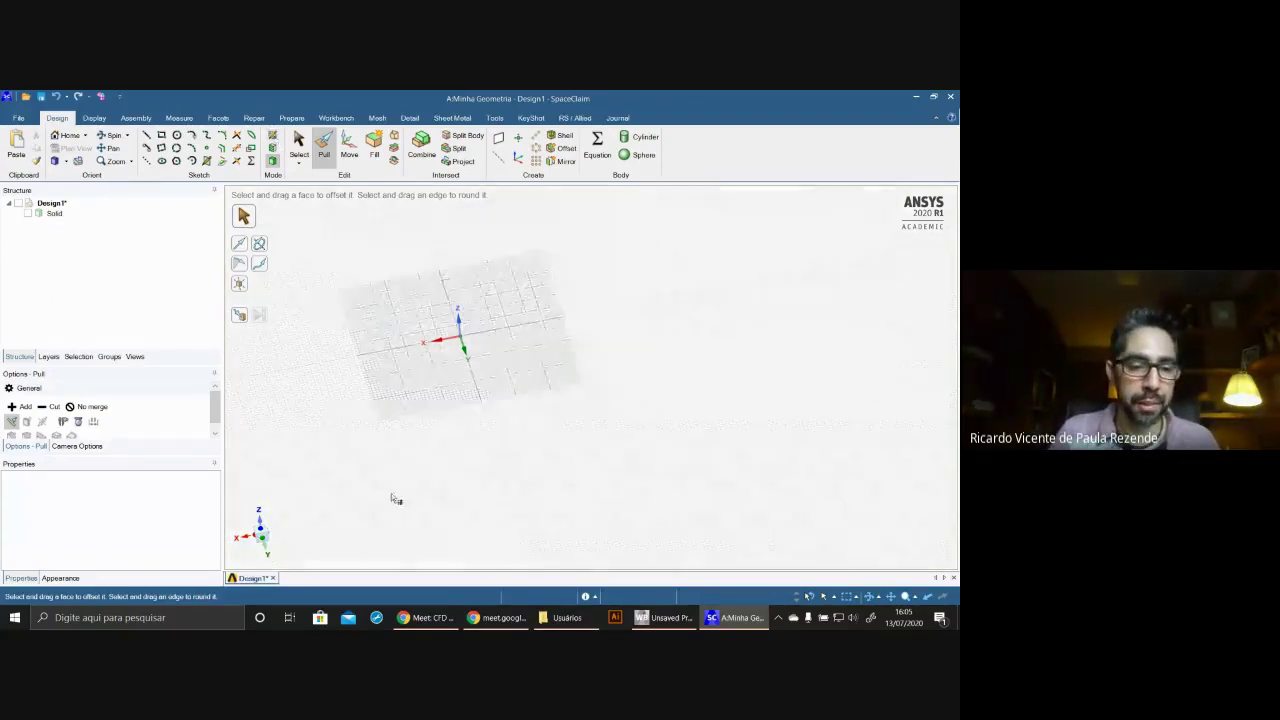
pyautogui.click(70, 135)
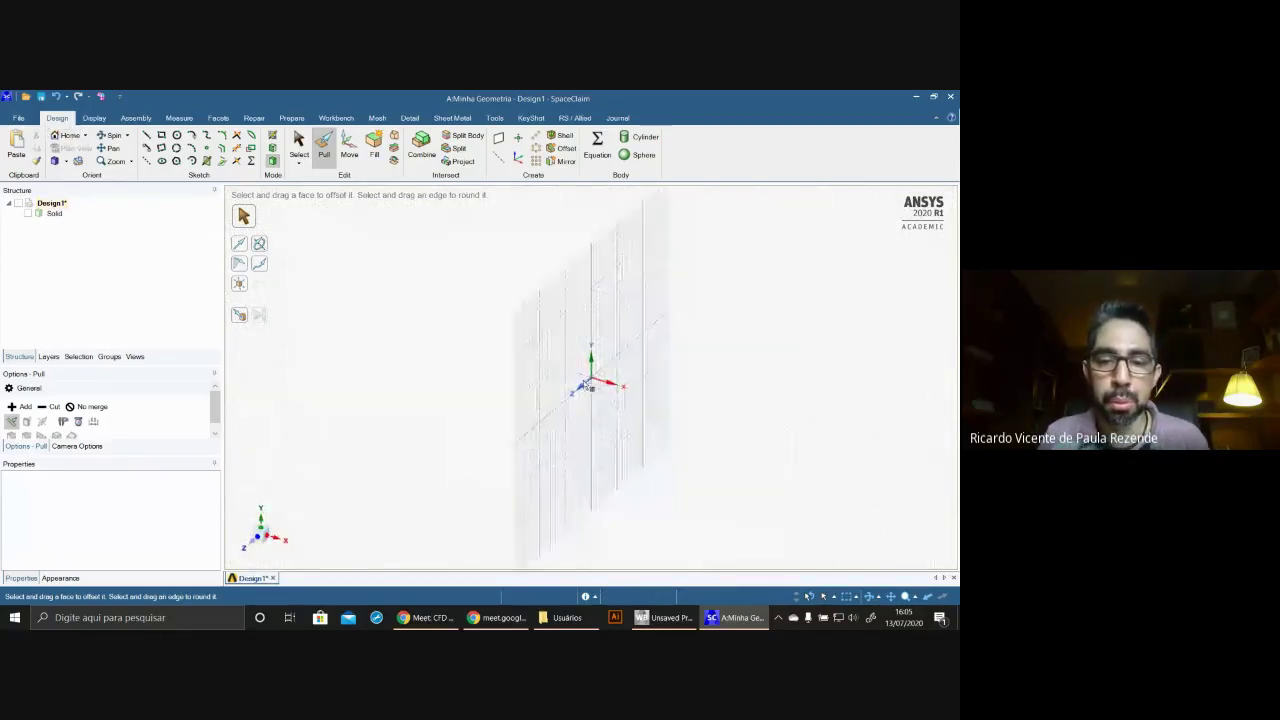
pyautogui.click(606, 399)
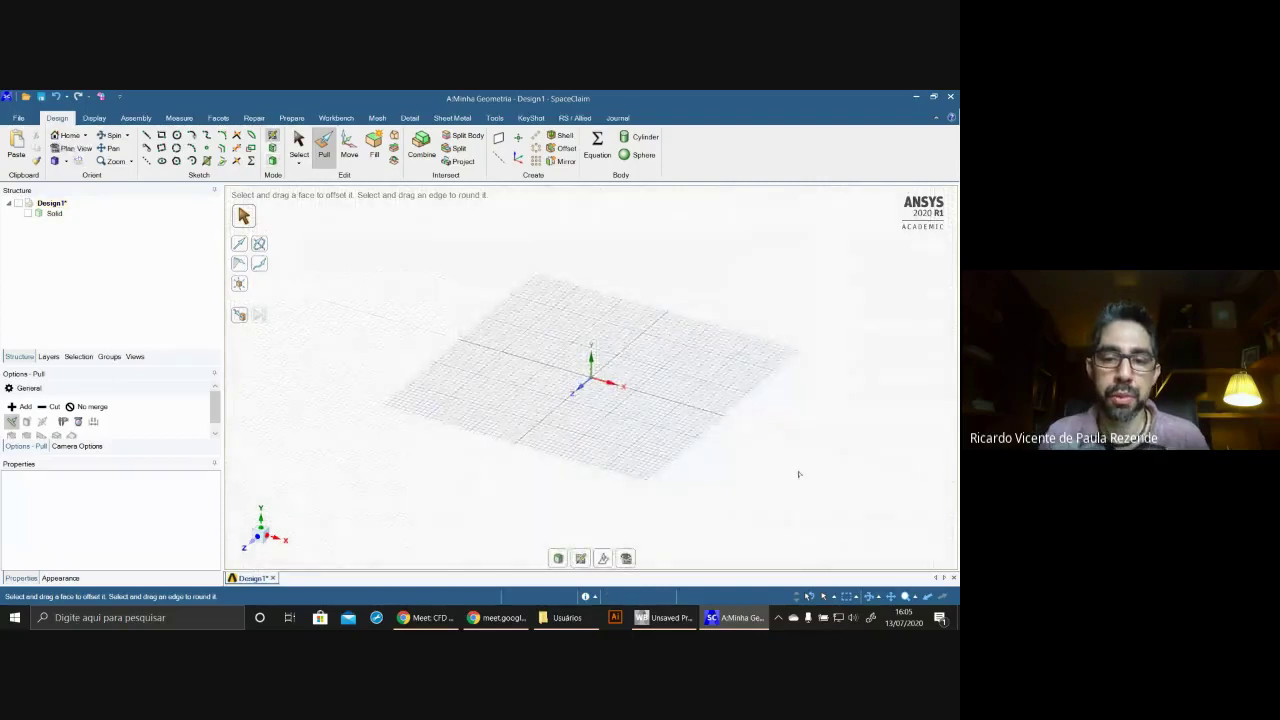
# - Draw a 20 mm line parallel to the X axis and a perpendicular 10 mm line from its end to the origin
pyautogui.press('l')
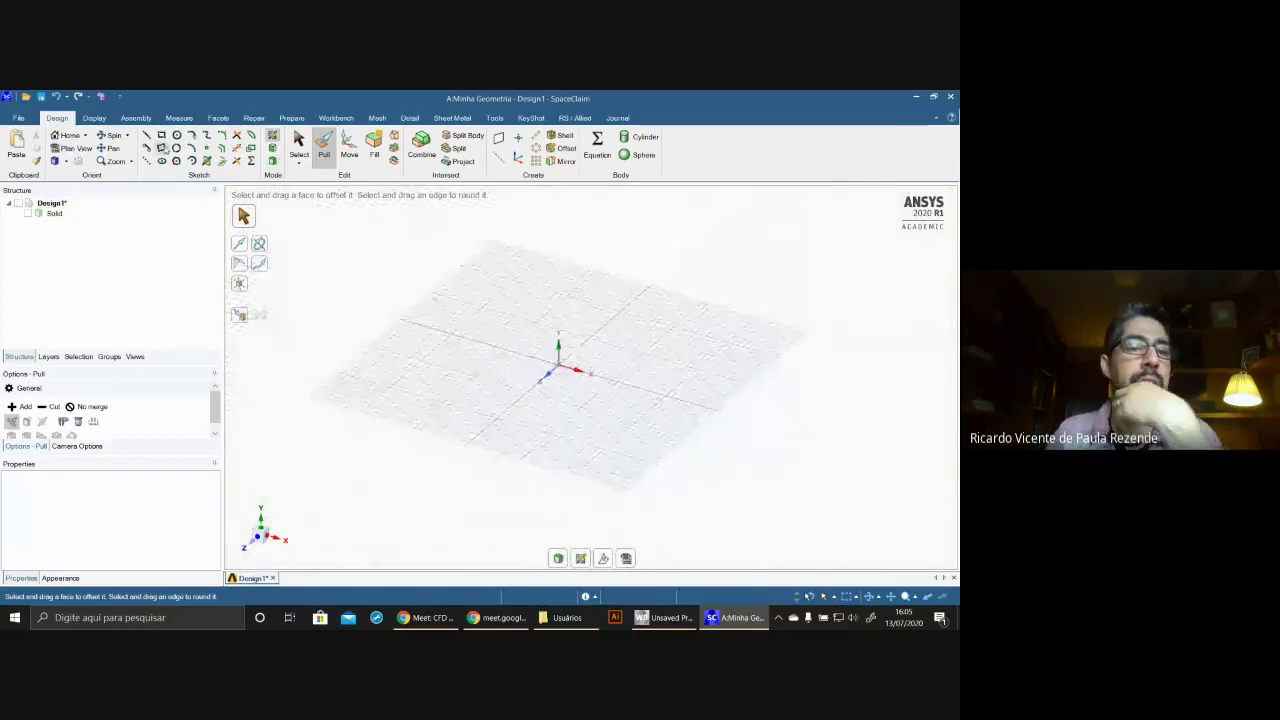
pyautogui.click(427, 357)
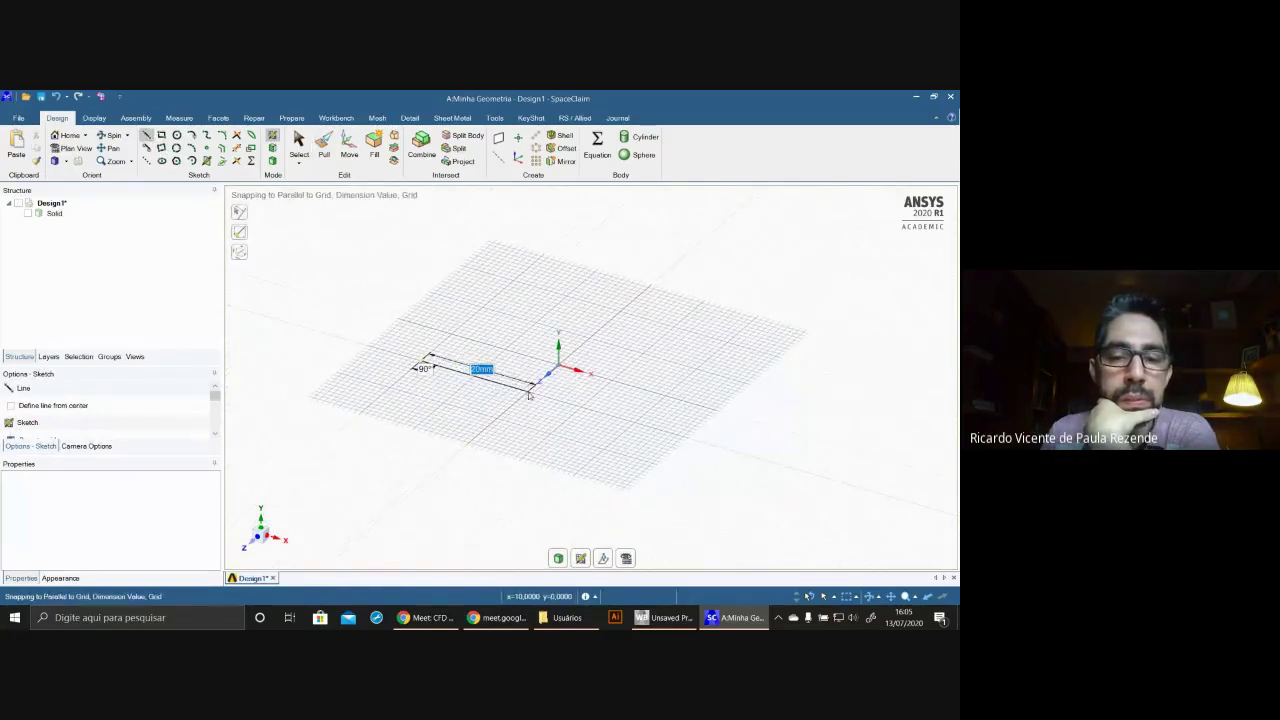
pyautogui.click(529, 395)
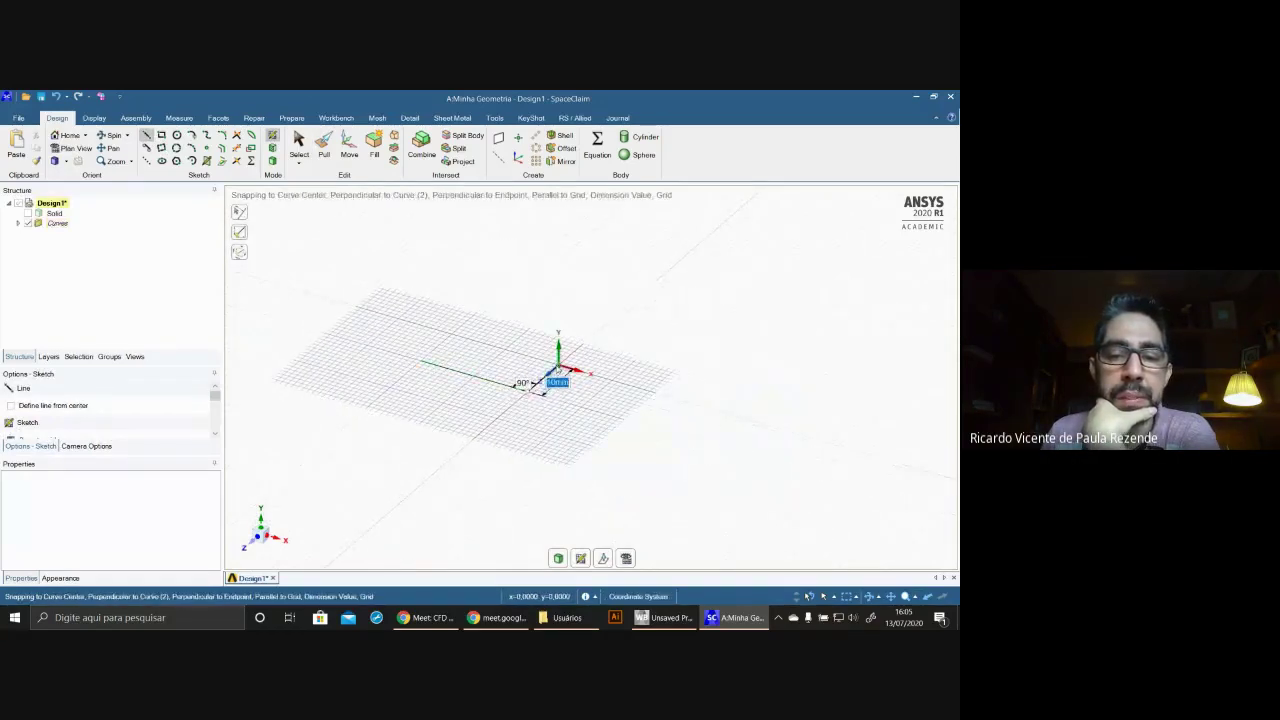
pyautogui.press('Escape')
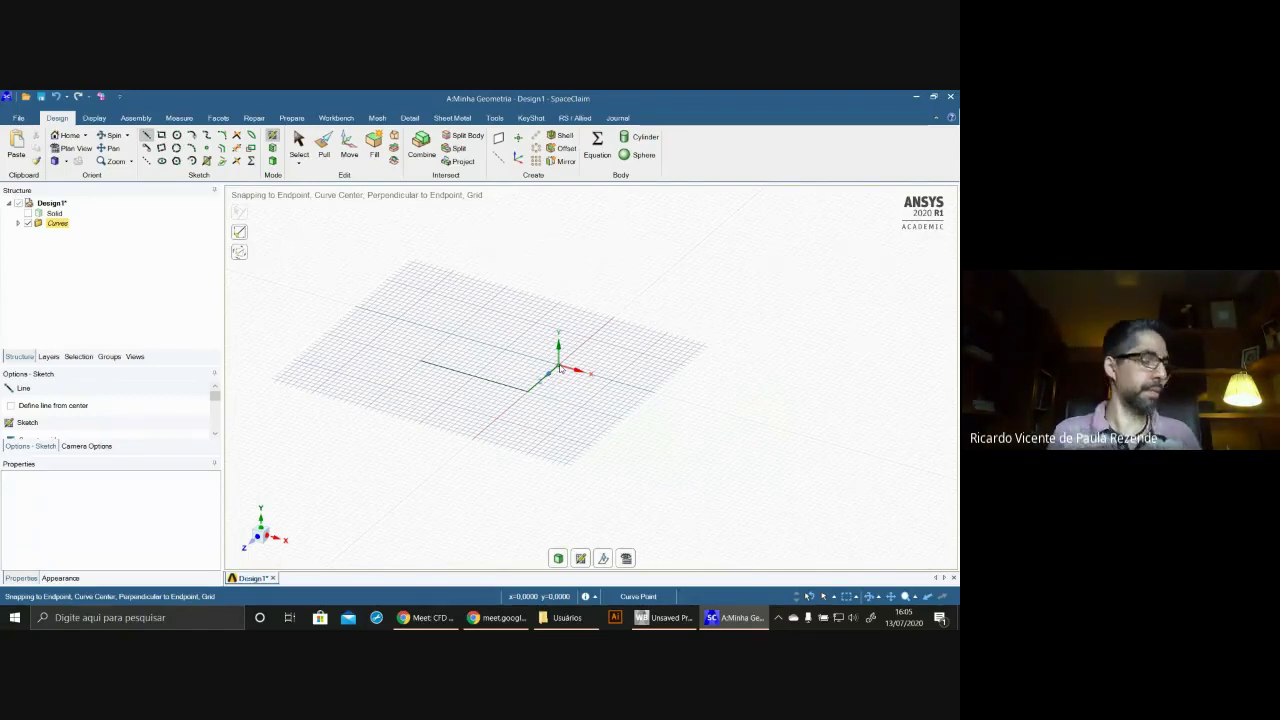
# - Continue the profile from the origin with five connected perpendicular lines, forming an open stepped outline
pyautogui.click(560, 369)
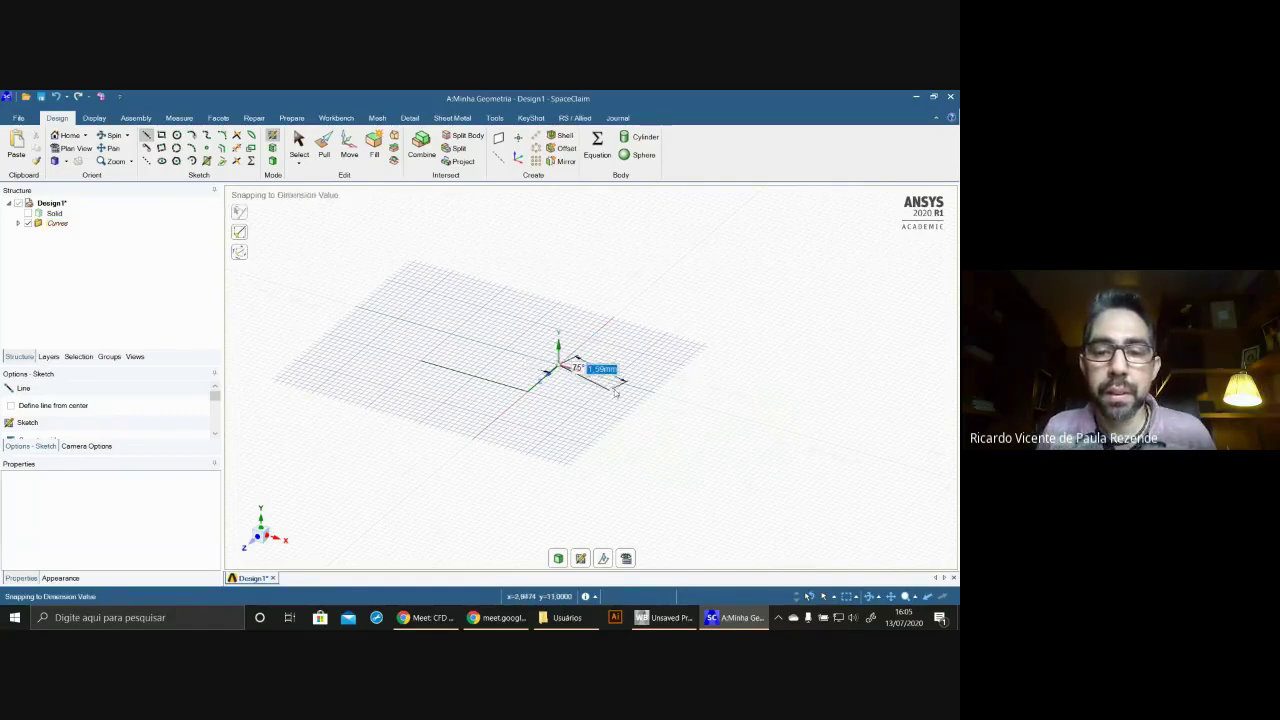
pyautogui.click(628, 385)
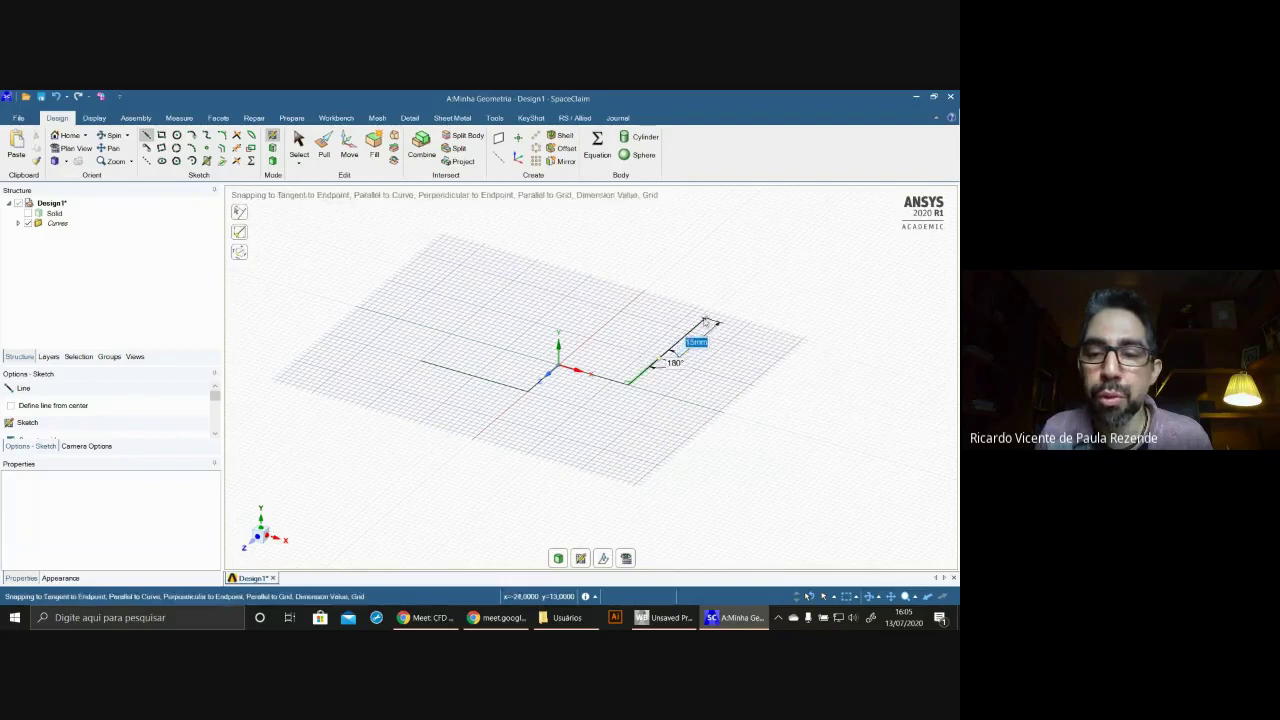
pyautogui.click(703, 317)
pyautogui.click(625, 293)
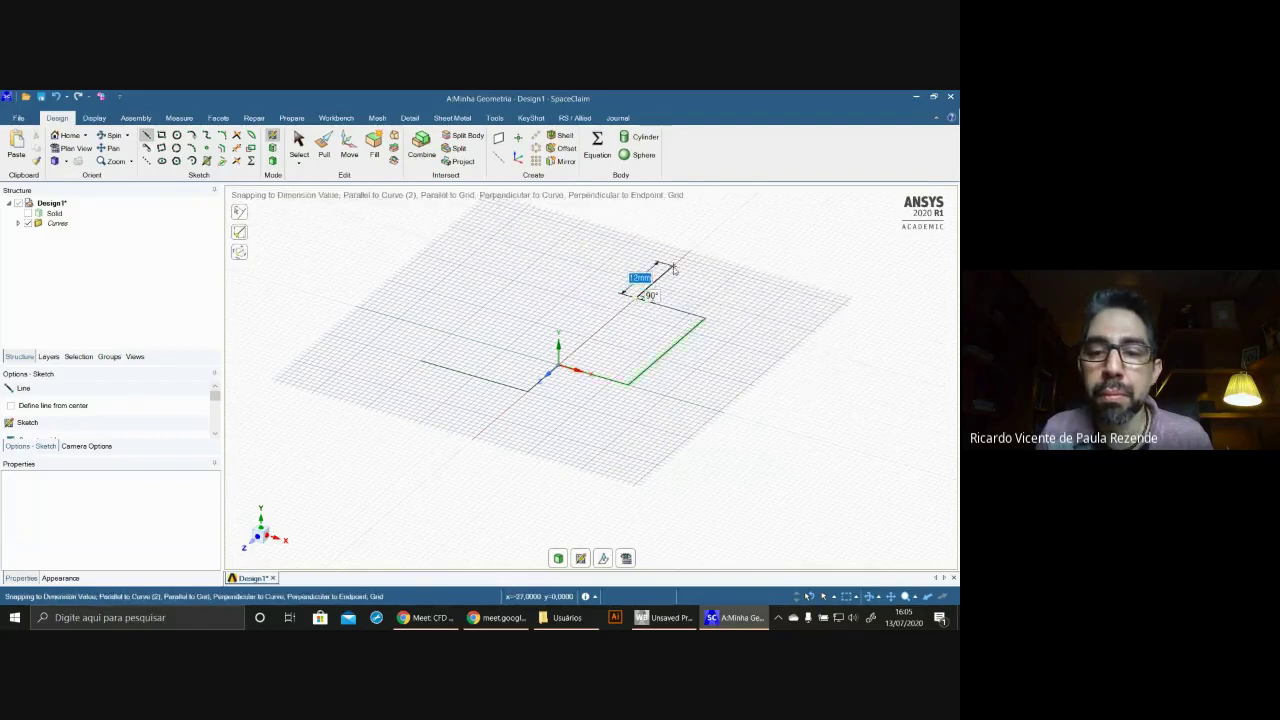
pyautogui.click(679, 259)
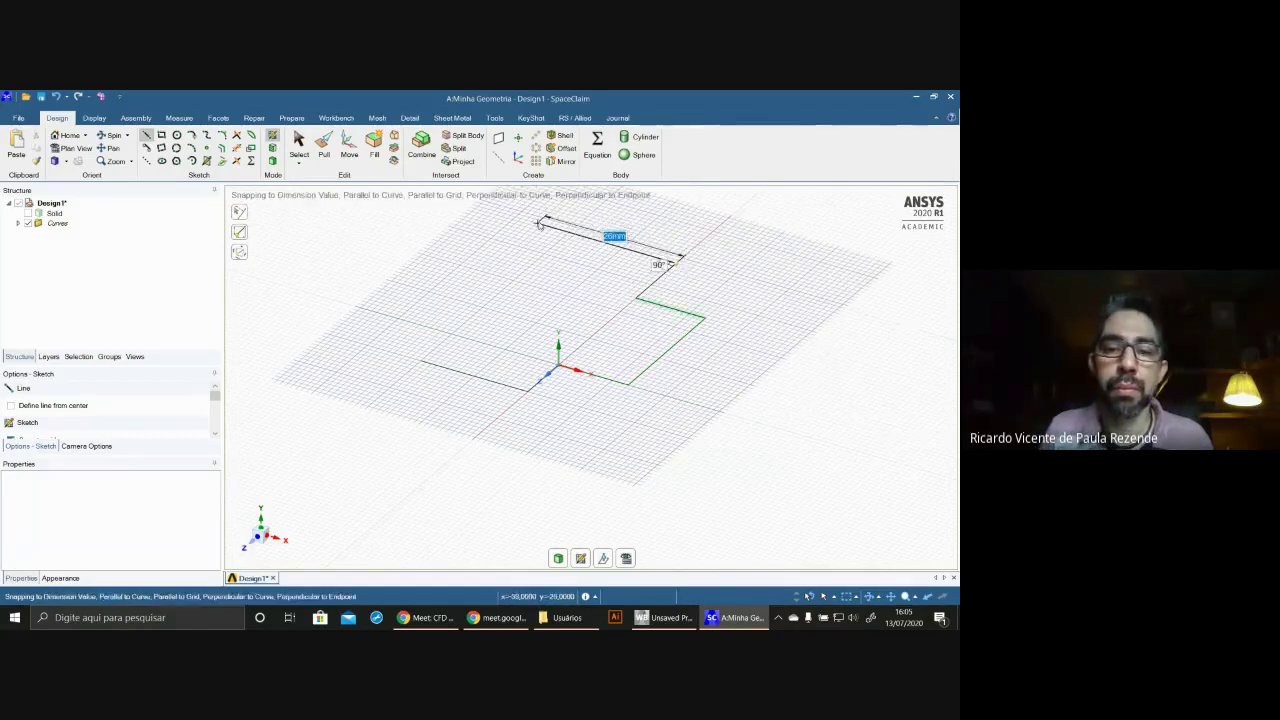
pyautogui.click(536, 226)
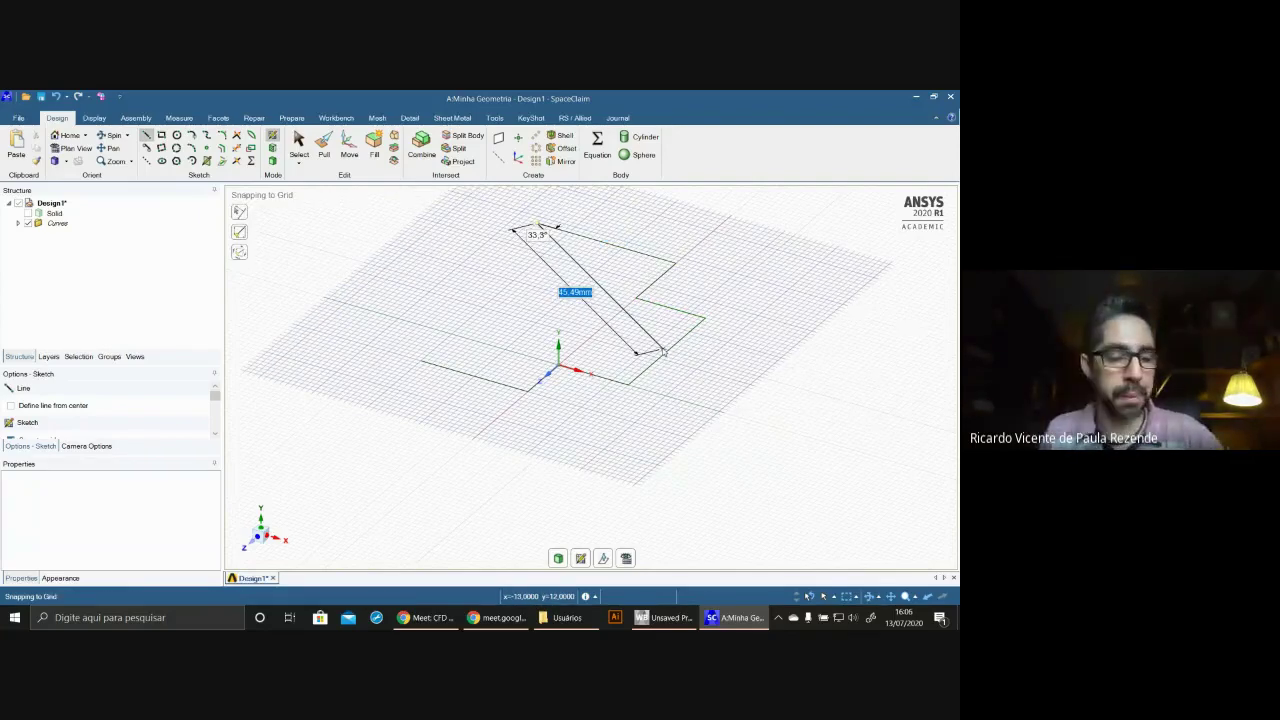
pyautogui.press('Escape')
# - Add 4 mm diameter tangent arcs across the first three corners of the stepped profile, including the one at the origin
pyautogui.moveTo(658, 369)
pyautogui.mouseDown(button='middle')
pyautogui.moveTo(640, 449)
pyautogui.moveTo(658, 380)
pyautogui.mouseUp(button='middle')
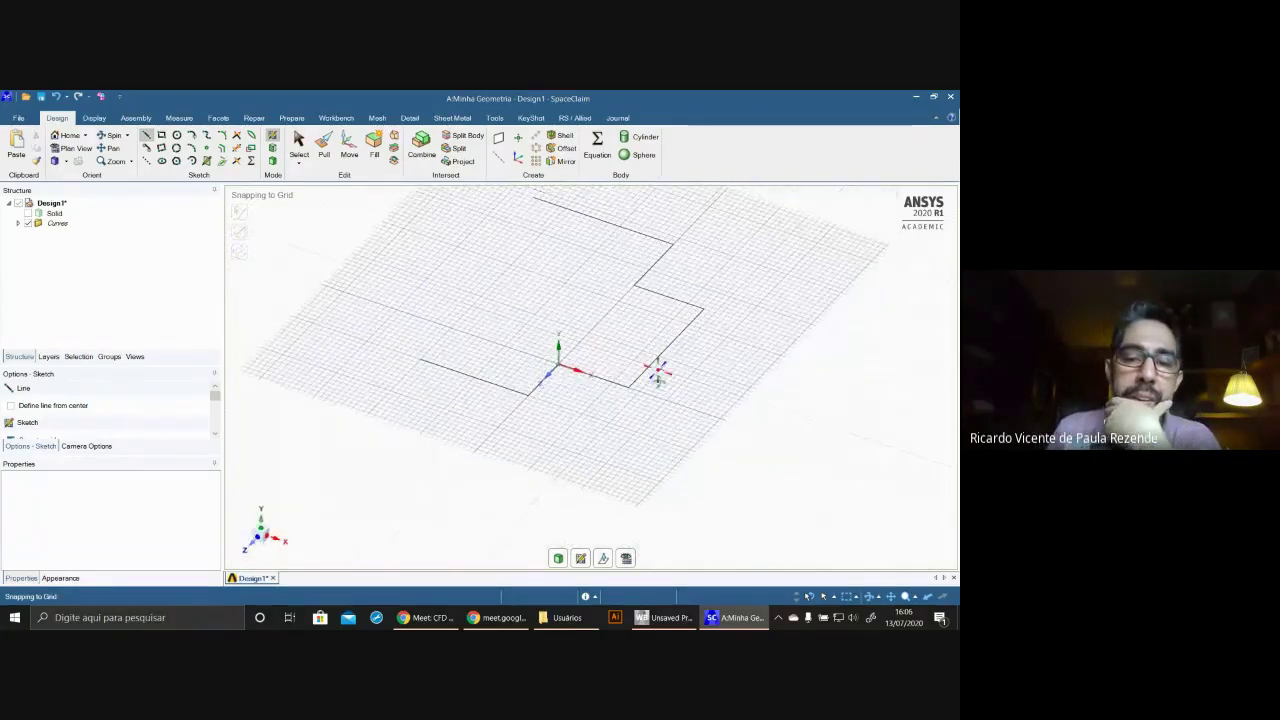
pyautogui.scroll(3, 554, 416)
pyautogui.scroll(1, 545, 414)
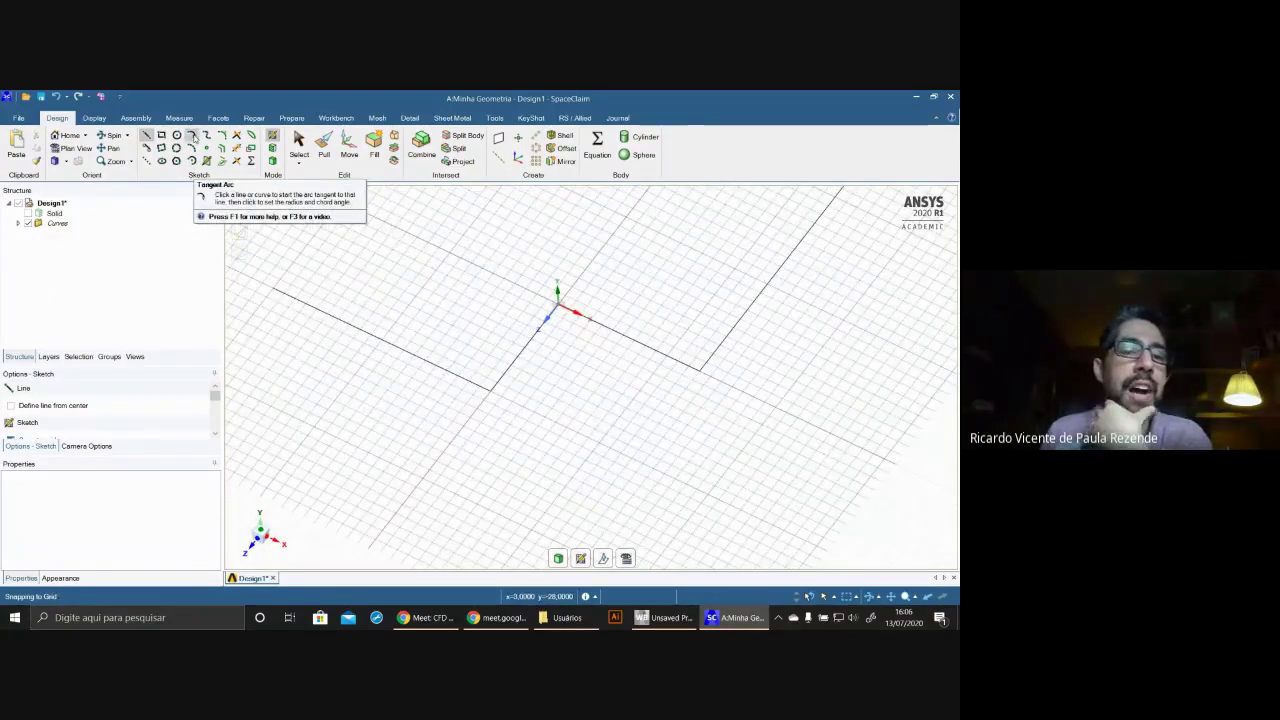
pyautogui.click(191, 136)
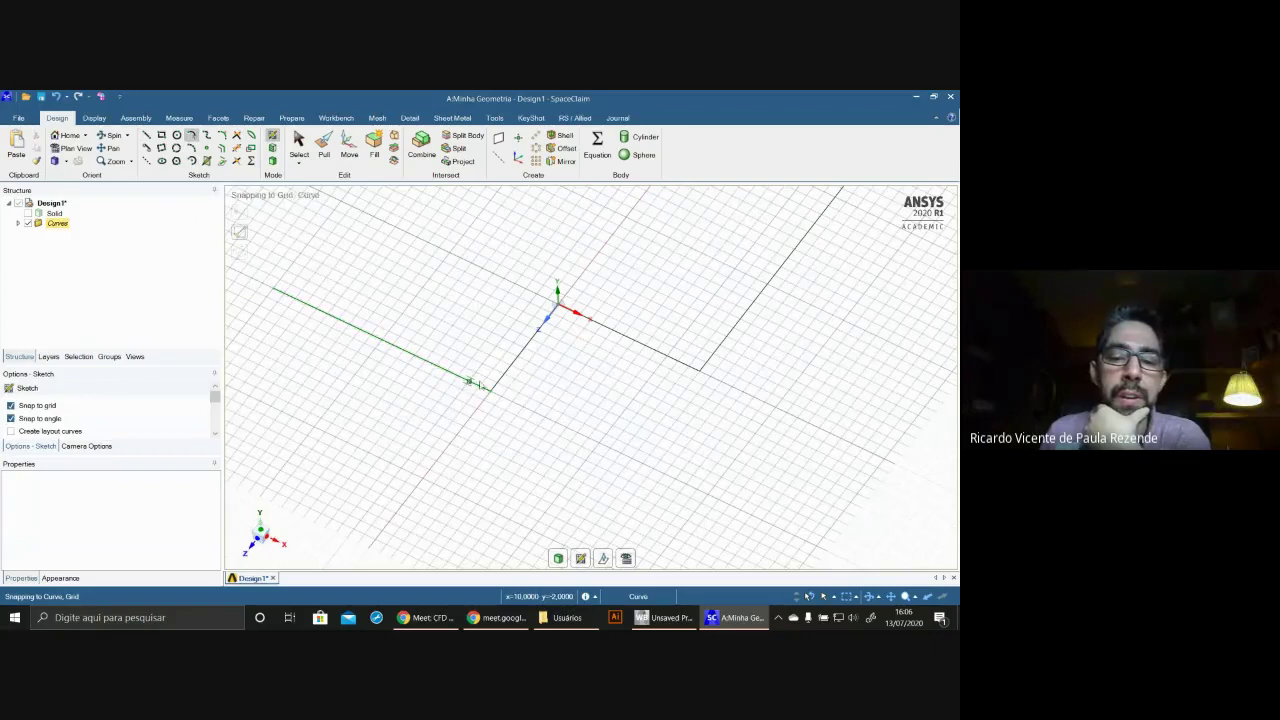
pyautogui.click(478, 384)
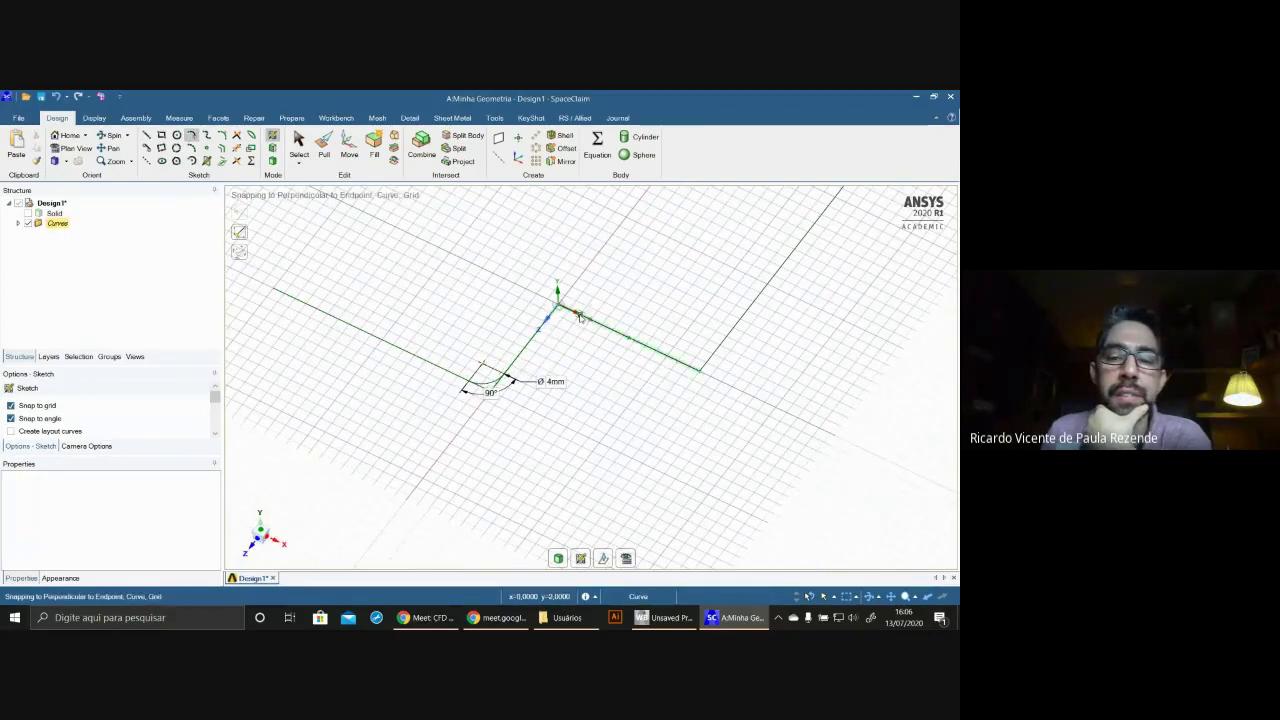
pyautogui.click(679, 364)
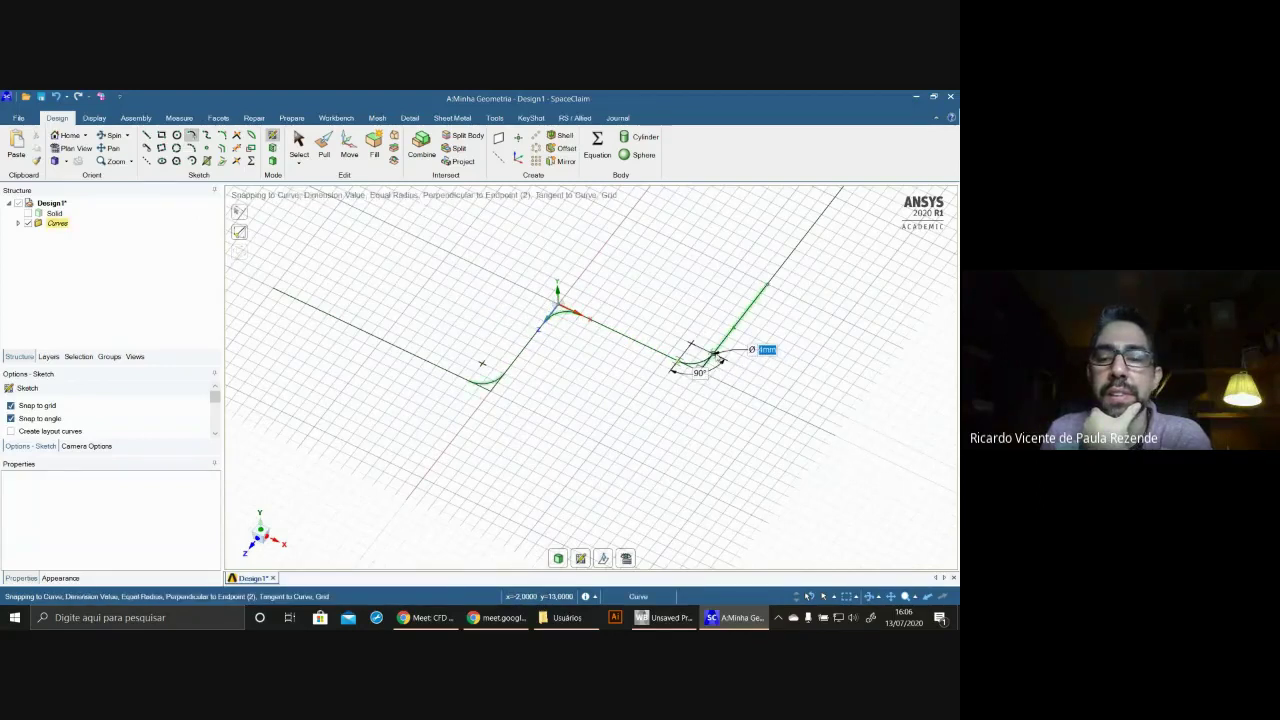
pyautogui.click(714, 354)
# - Add 4 mm diameter tangent arcs across the remaining three corners at the far end of the stepped profile
pyautogui.scroll(-3, 857, 320)
pyautogui.scroll(1, 864, 312)
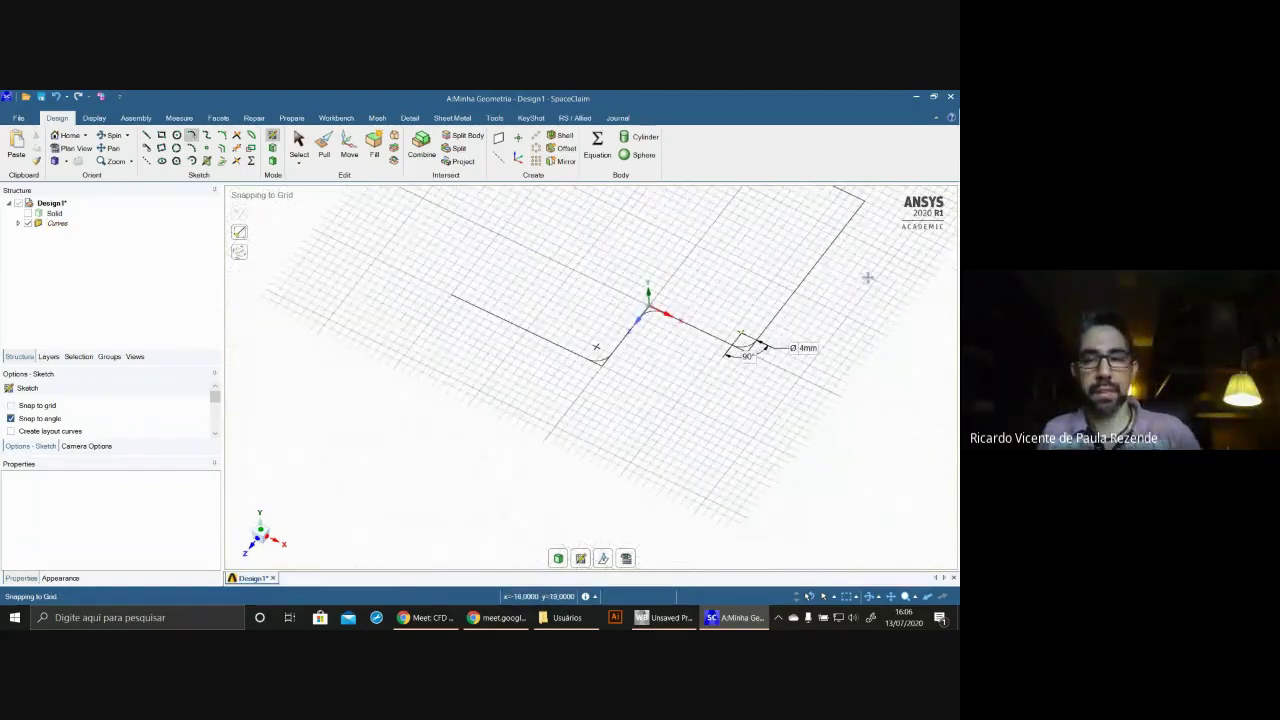
pyautogui.moveTo(867, 277)
pyautogui.mouseDown(button='middle')
pyautogui.moveTo(837, 366)
pyautogui.moveTo(815, 335)
pyautogui.mouseUp(button='middle')
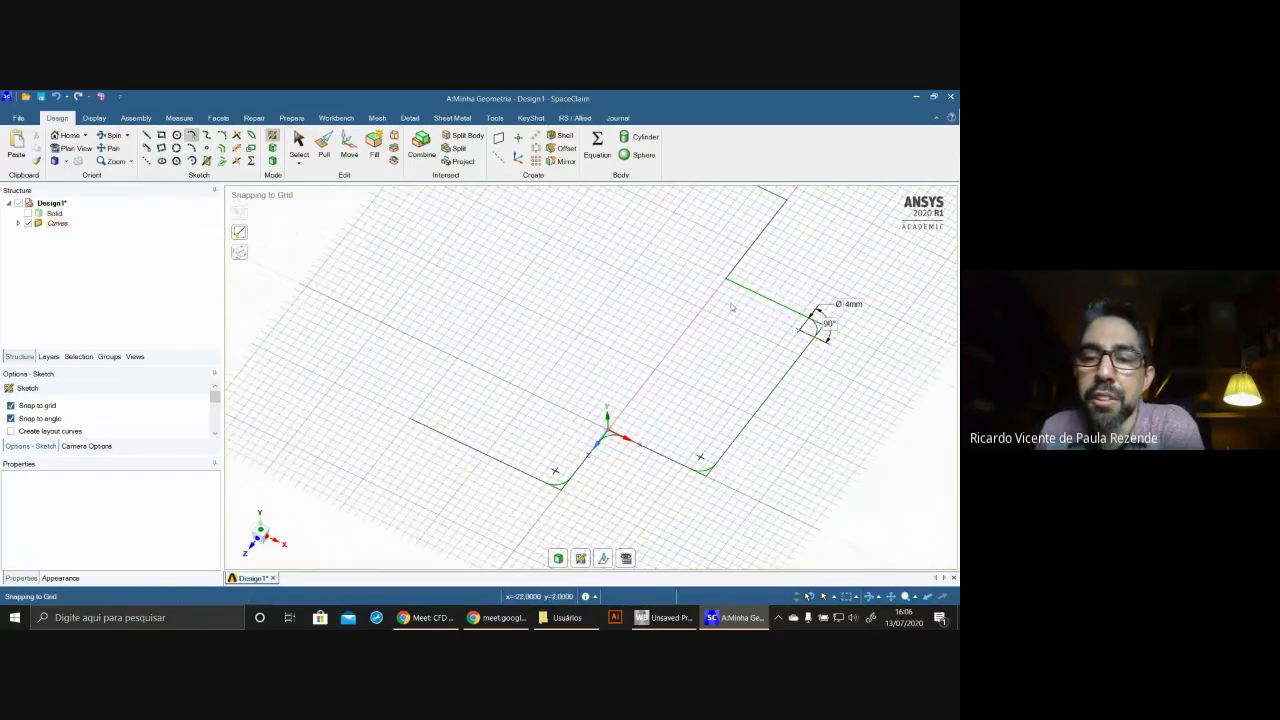
pyautogui.click(814, 322)
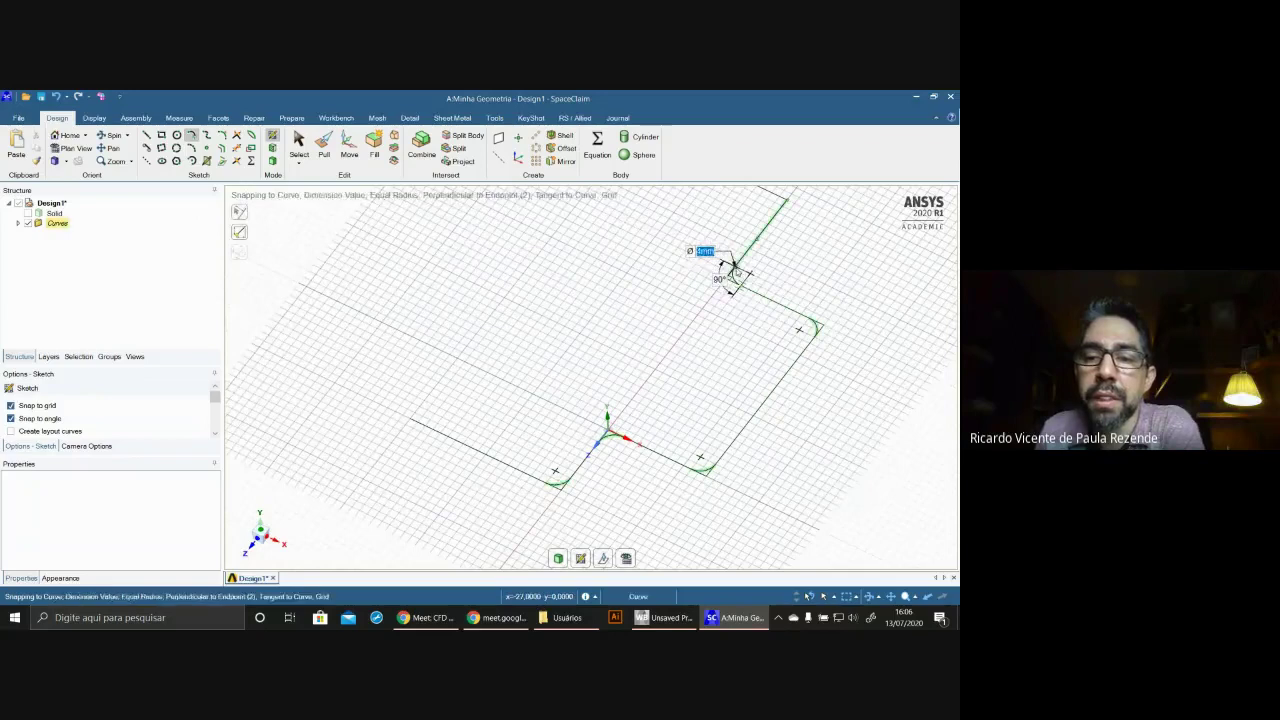
pyautogui.click(734, 270)
pyautogui.keyDown('shift'); pyautogui.moveTo(814, 246); pyautogui.dragTo(791, 373, button='middle'); pyautogui.keyUp('shift')
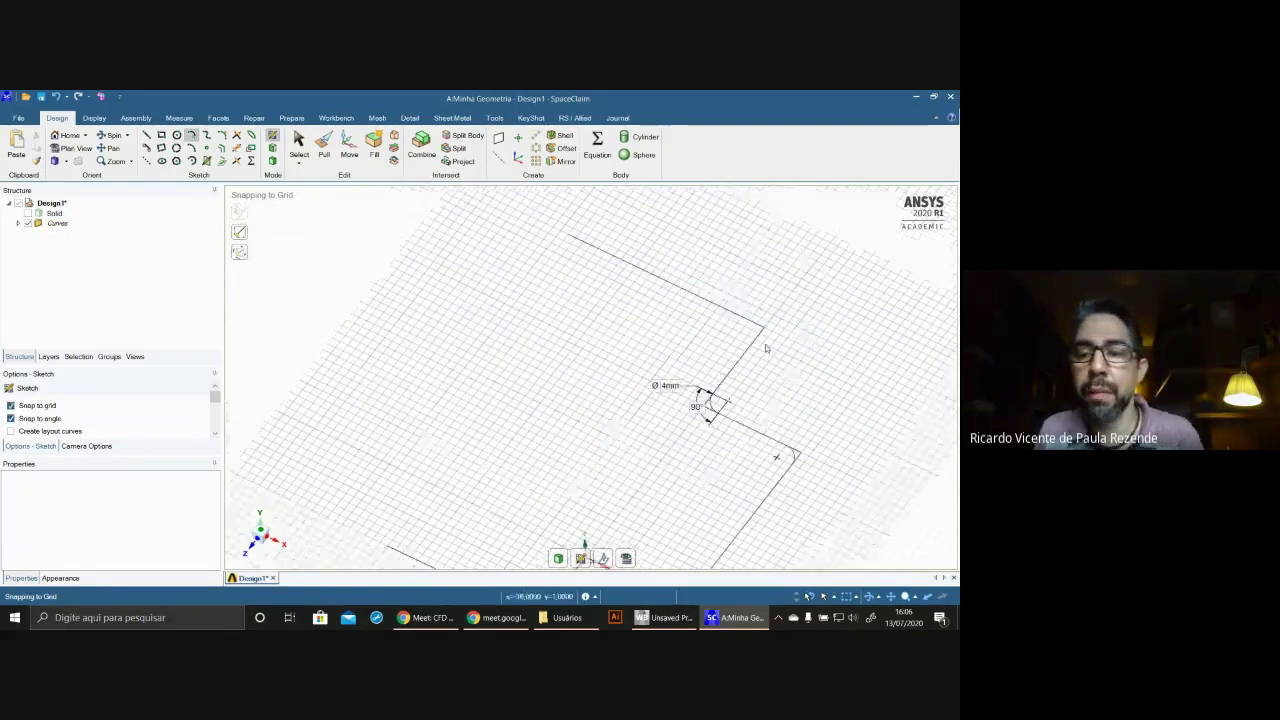
pyautogui.click(754, 340)
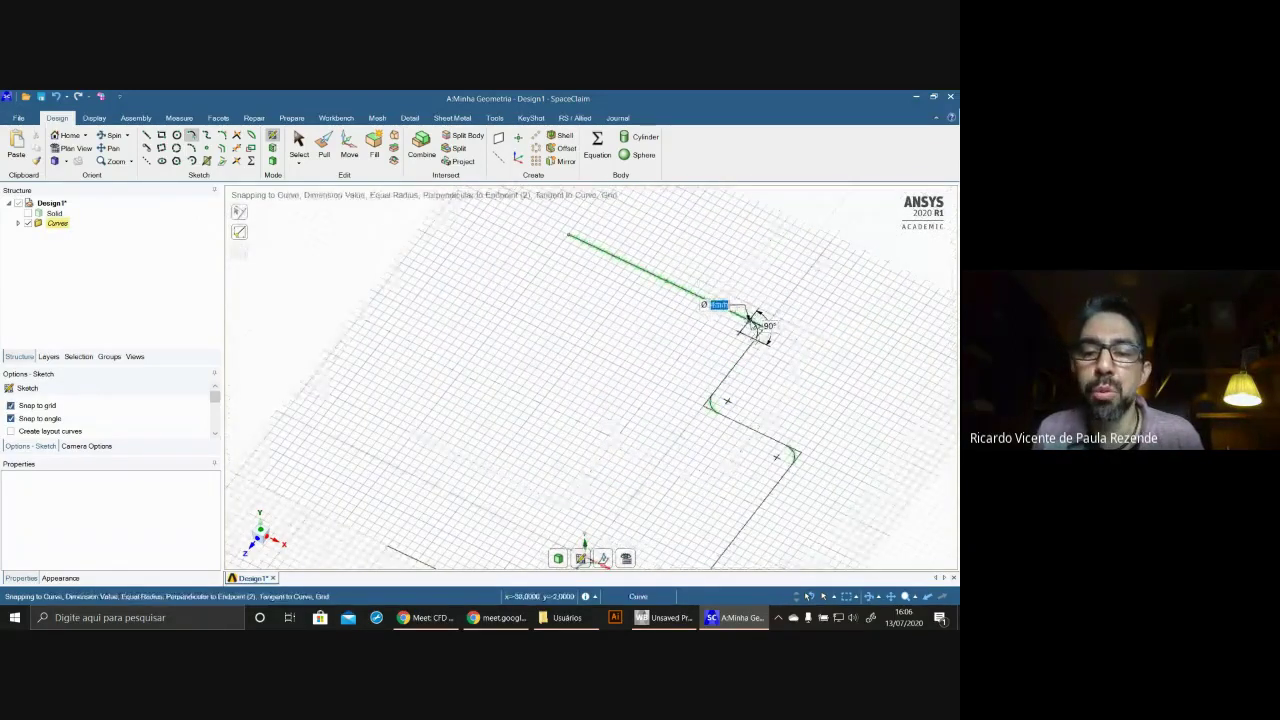
pyautogui.click(756, 322)
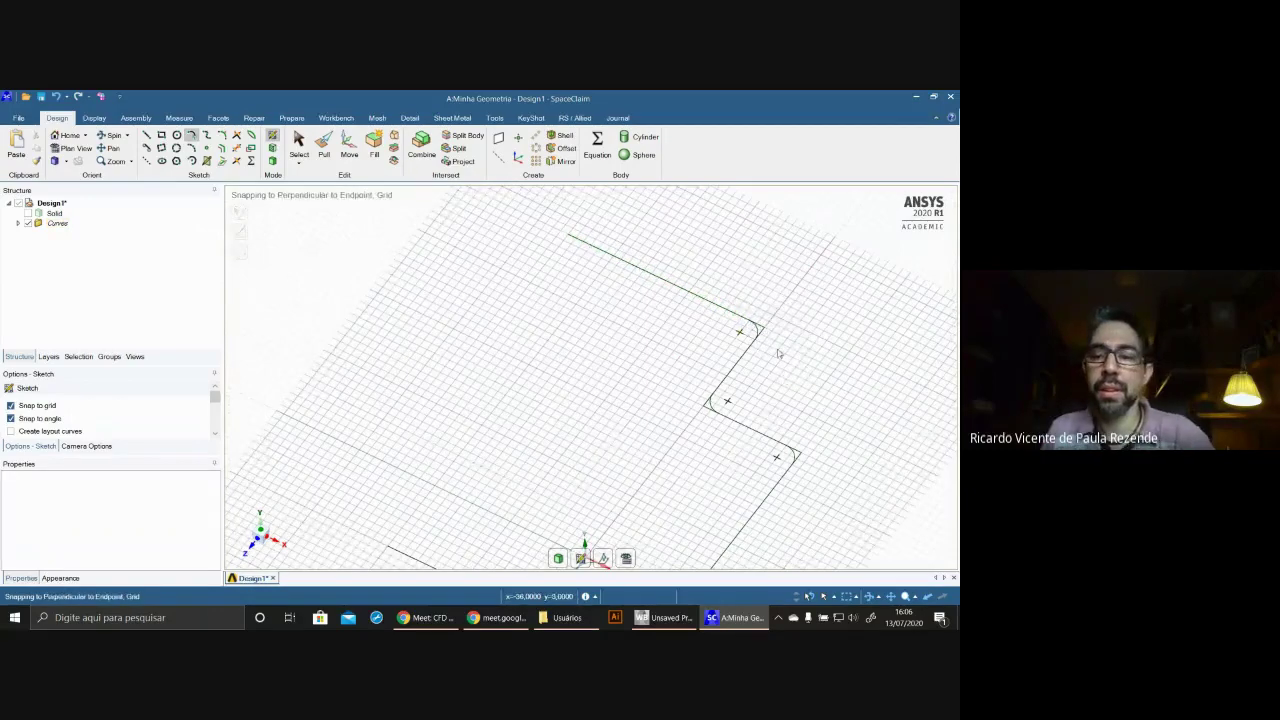
# - Trim the line ends that overhang the first two tangent arcs at the far end of the stepped profile
pyautogui.scroll(4, 779, 353)
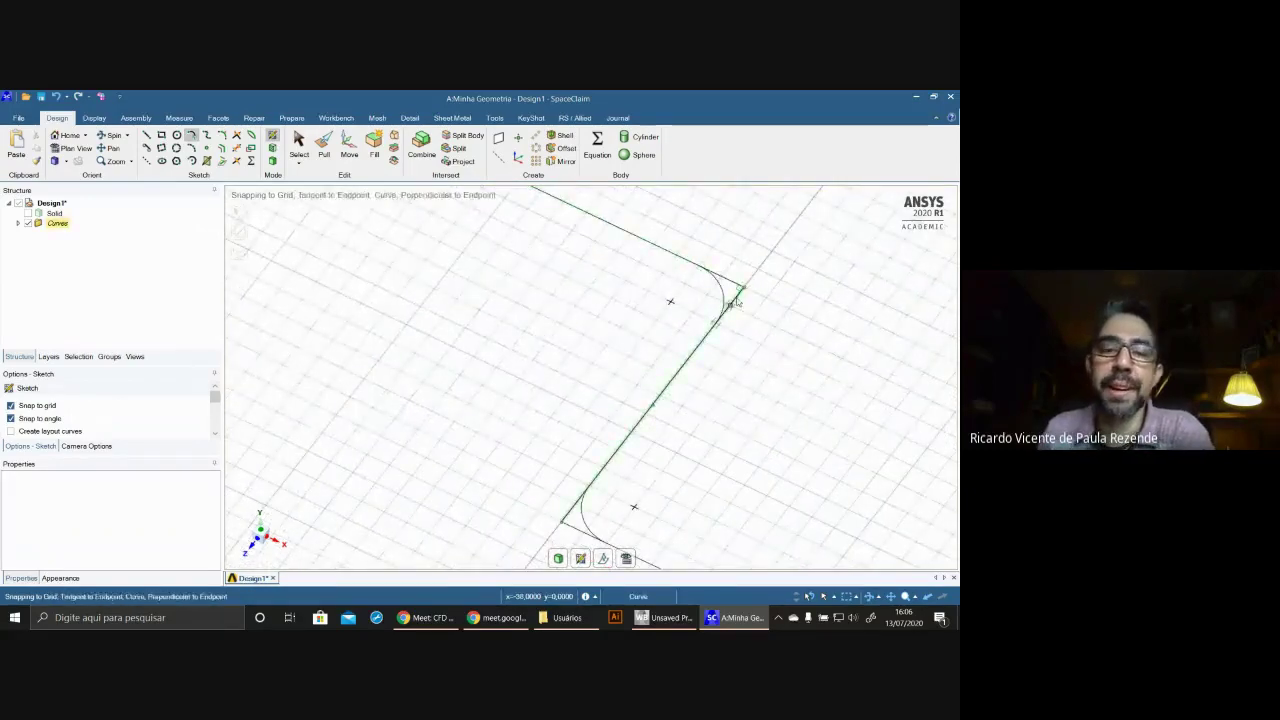
pyautogui.click(237, 148)
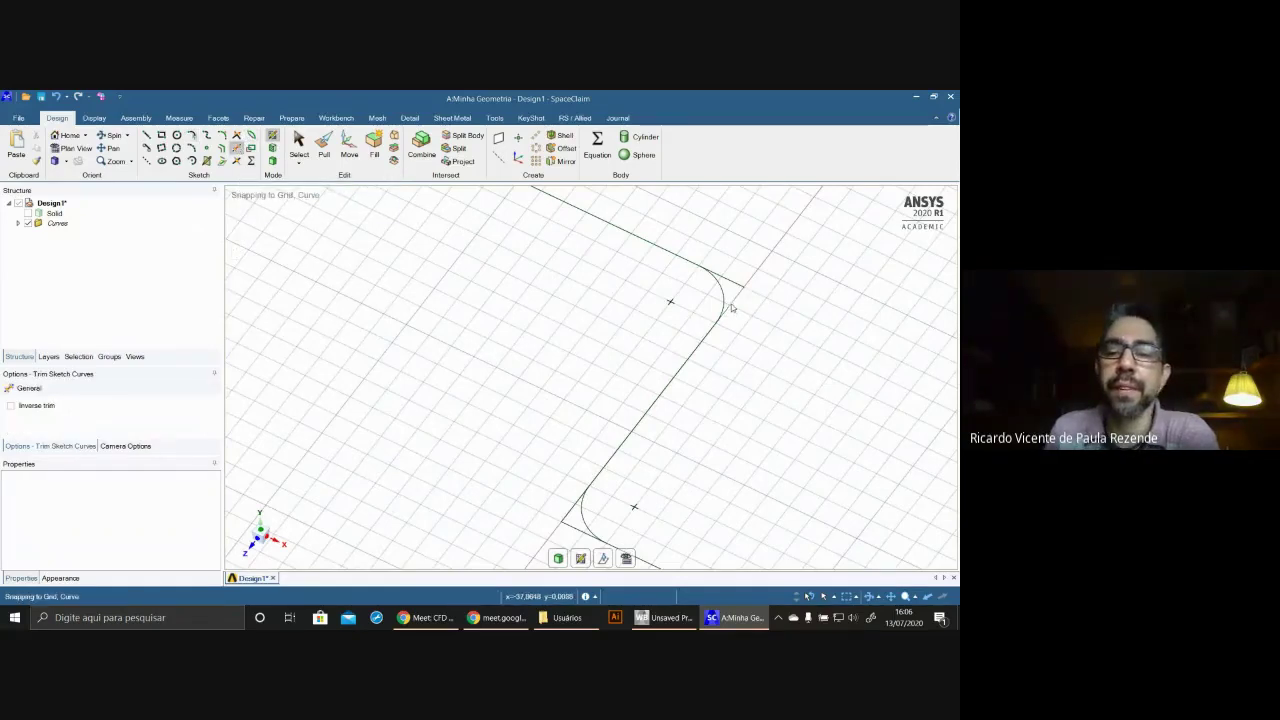
pyautogui.click(736, 285)
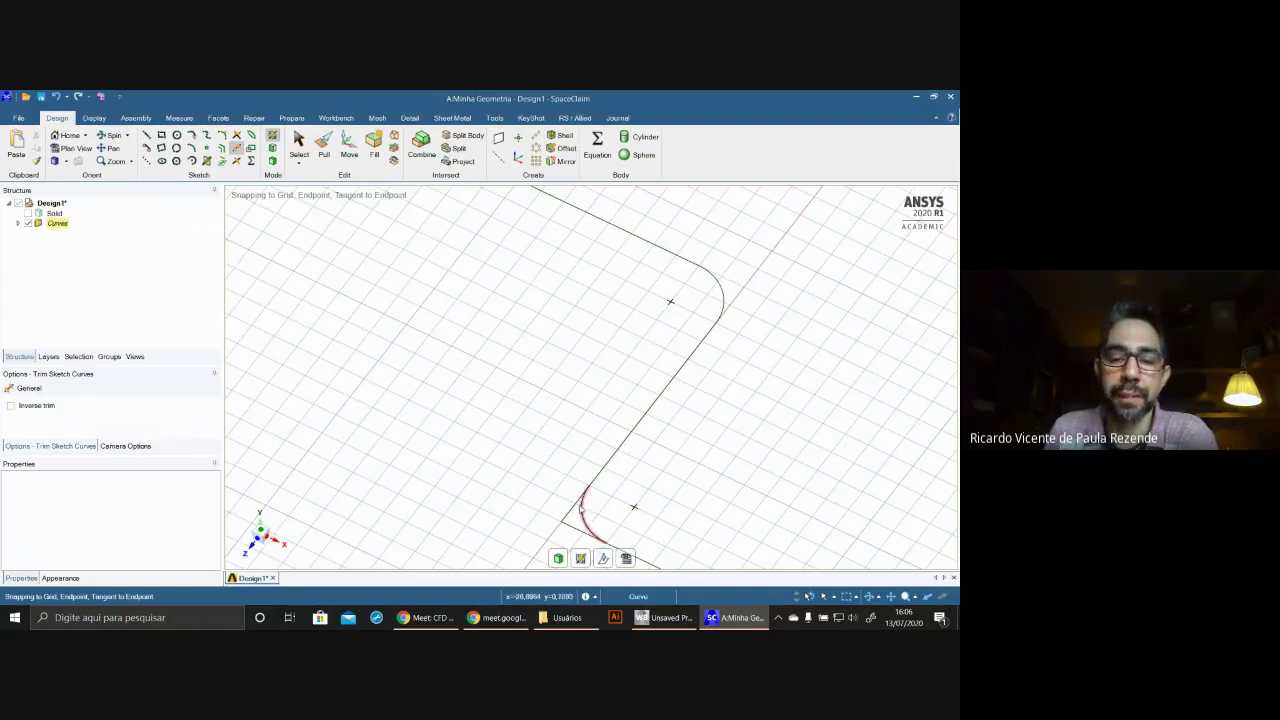
pyautogui.scroll(3, 627, 492)
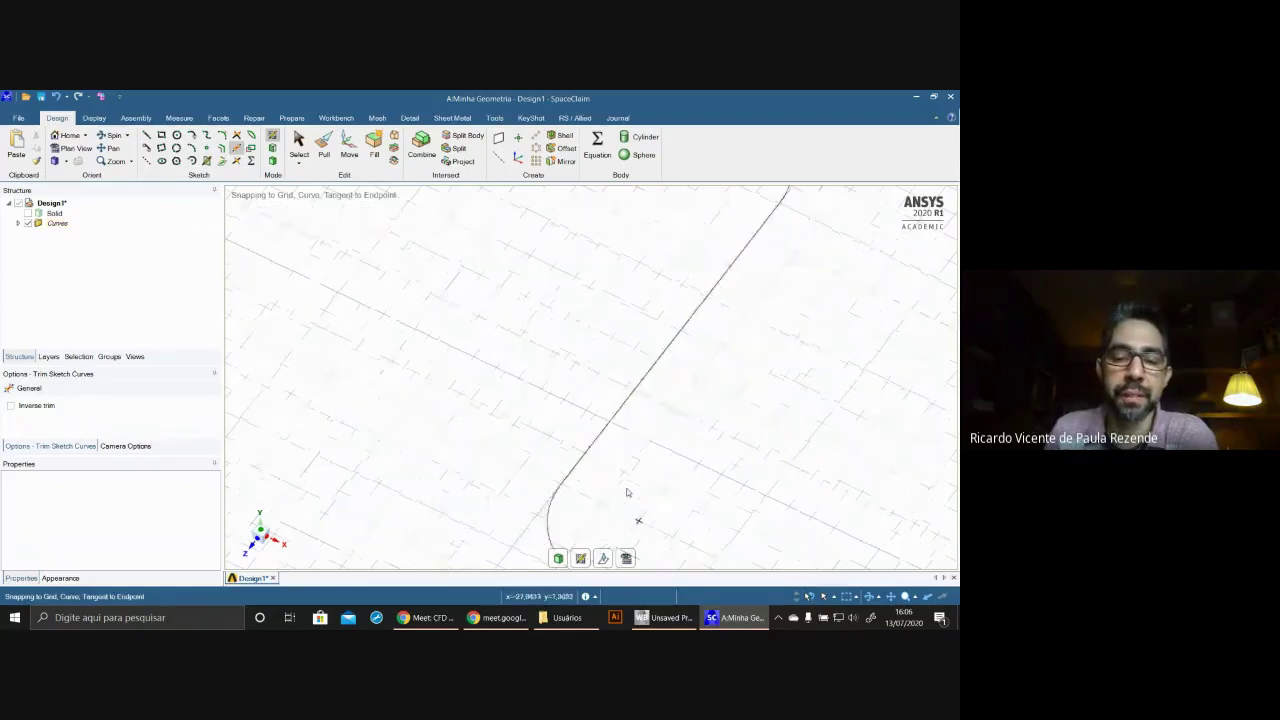
pyautogui.scroll(-10, 627, 492)
pyautogui.scroll(1, 635, 480)
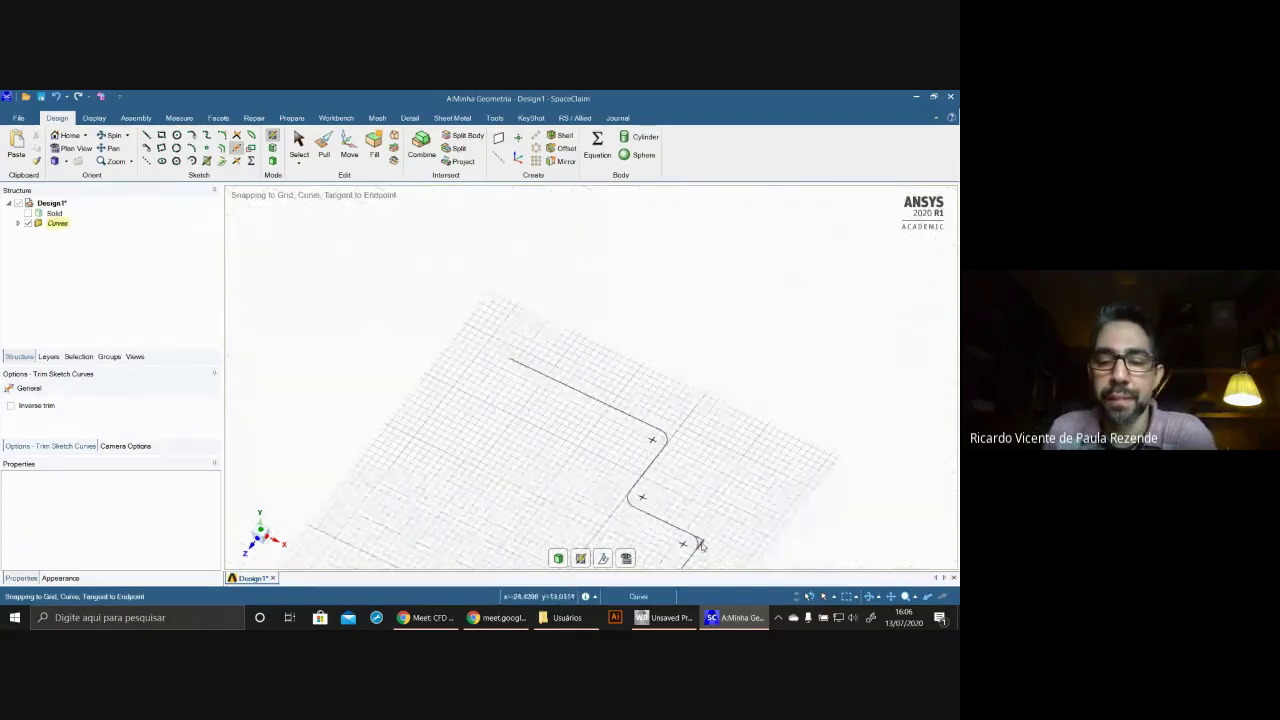
# - Trim the overhanging line ends at the remaining four rounded corners, including the one at the origin
pyautogui.keyDown('shift'); pyautogui.moveTo(703, 534); pyautogui.dragTo(703, 309, button='middle'); pyautogui.keyUp('shift')
pyautogui.scroll(3, 665, 357)
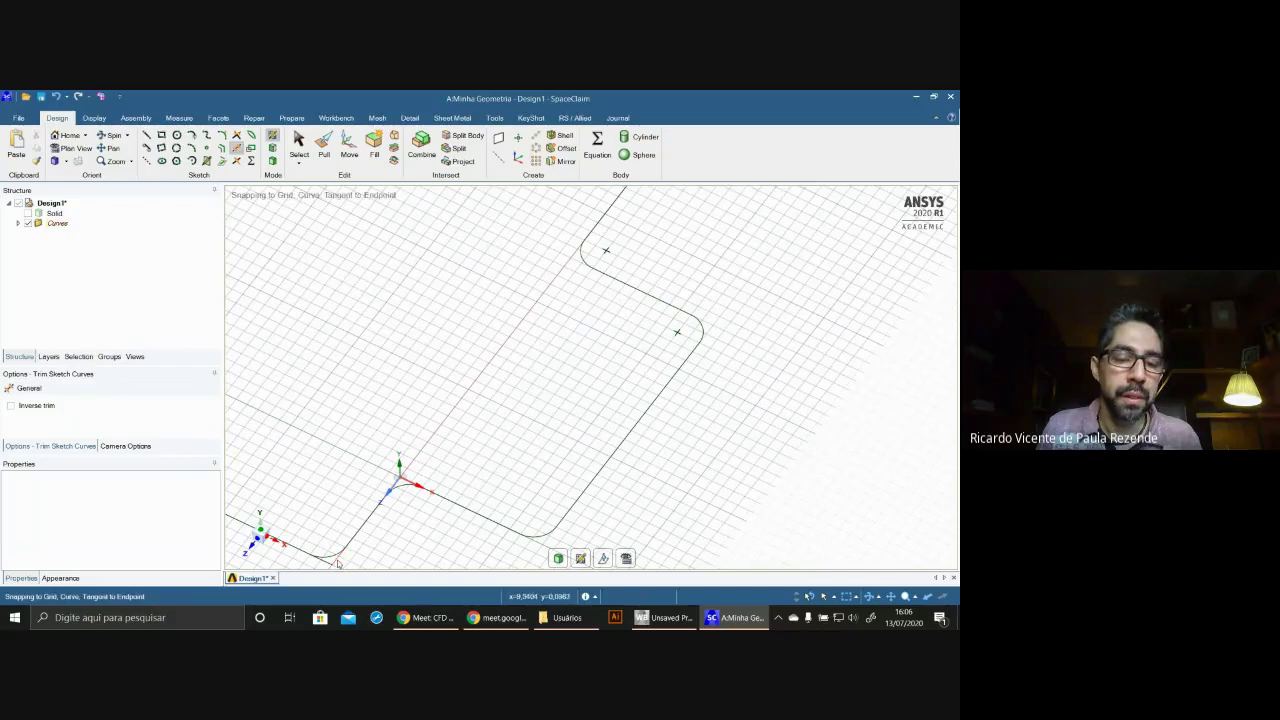
pyautogui.scroll(-5, 400, 530)
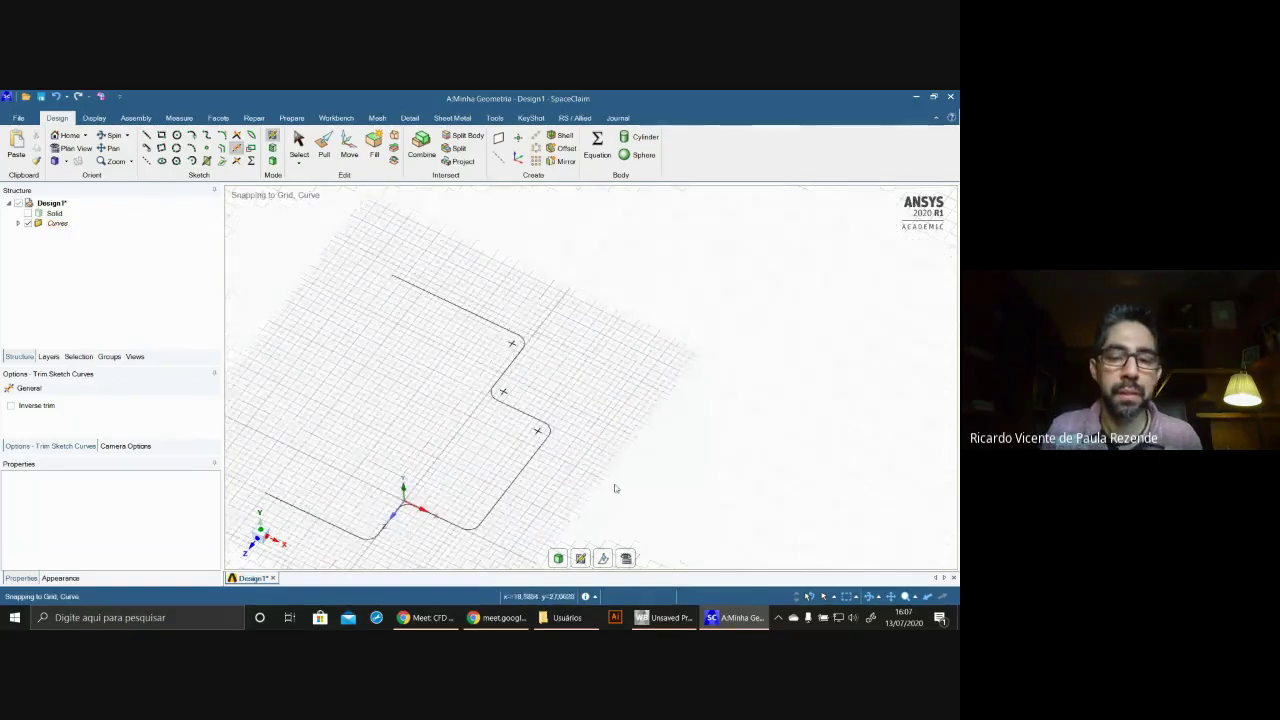
pyautogui.moveTo(614, 486)
pyautogui.mouseDown(button='middle')
pyautogui.moveTo(586, 457)
pyautogui.moveTo(660, 341)
pyautogui.moveTo(677, 277)
pyautogui.mouseUp(button='middle')
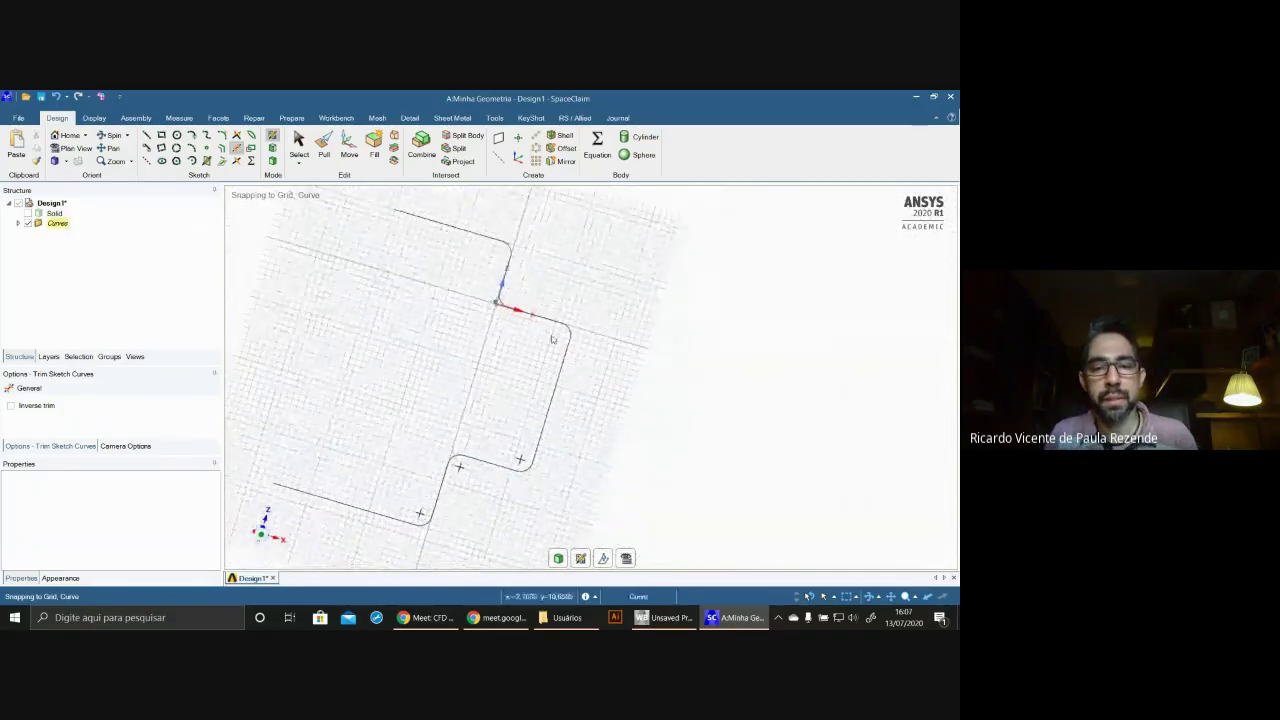
pyautogui.scroll(5, 428, 255)
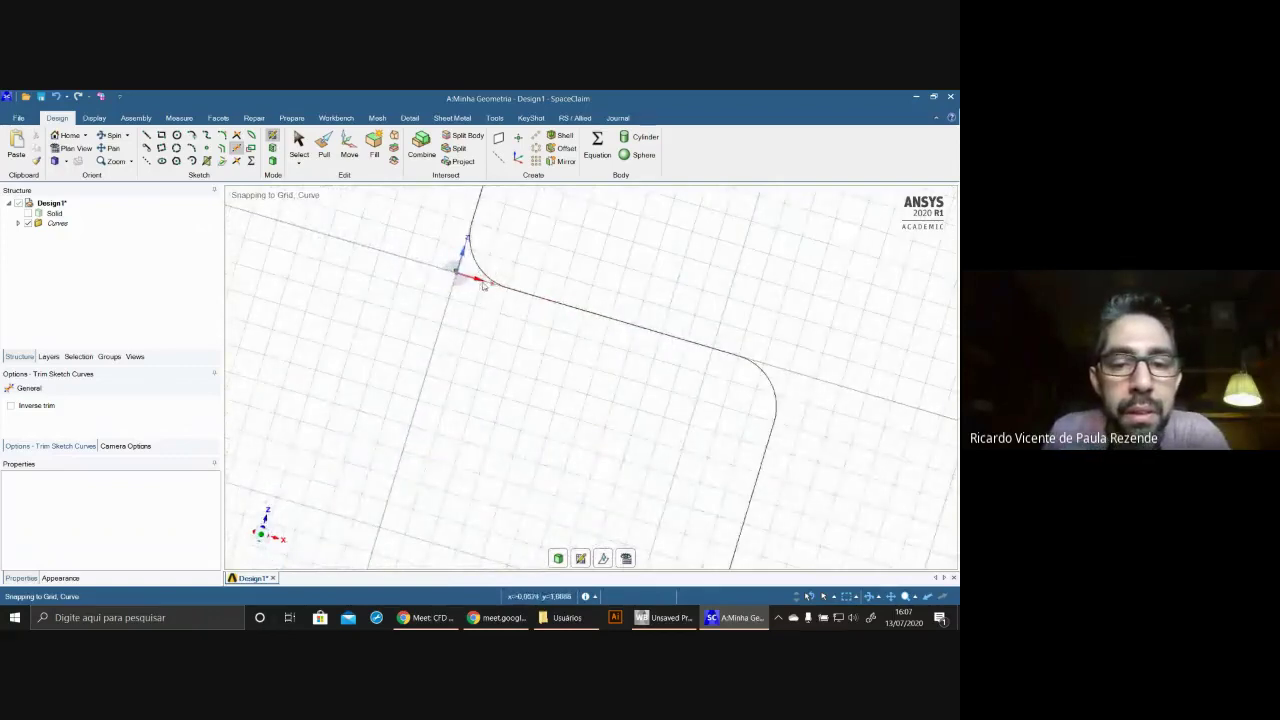
pyautogui.scroll(-3, 540, 350)
pyautogui.moveTo(592, 348)
pyautogui.mouseDown(button='middle')
pyautogui.moveTo(408, 477)
pyautogui.moveTo(423, 434)
pyautogui.mouseUp(button='middle')
pyautogui.click(55, 226)
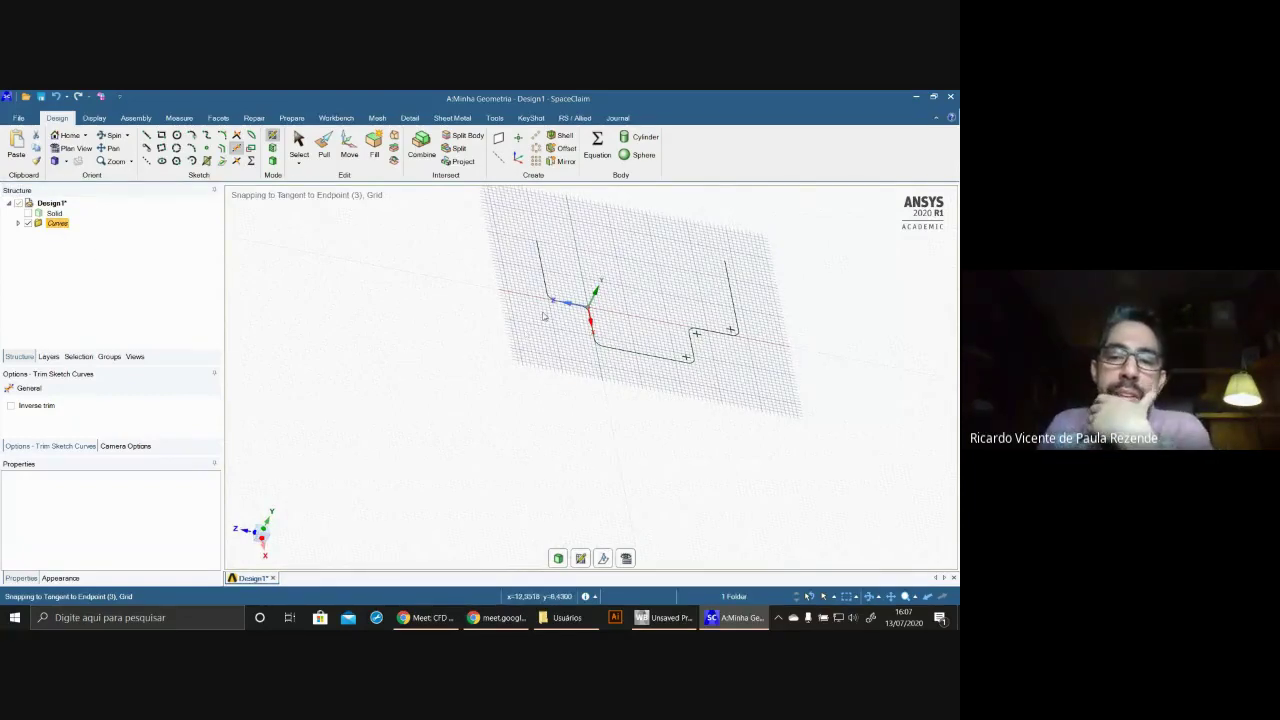
pyautogui.scroll(5, 532, 240)
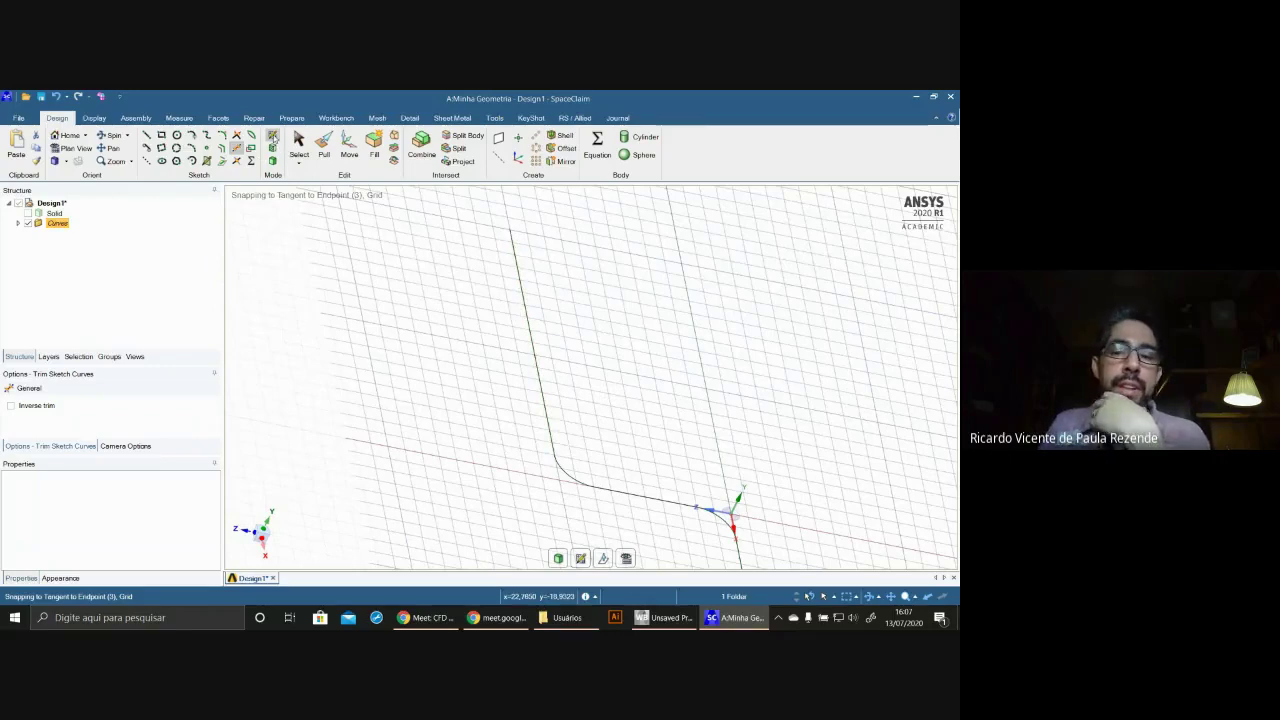
pyautogui.click(511, 236)
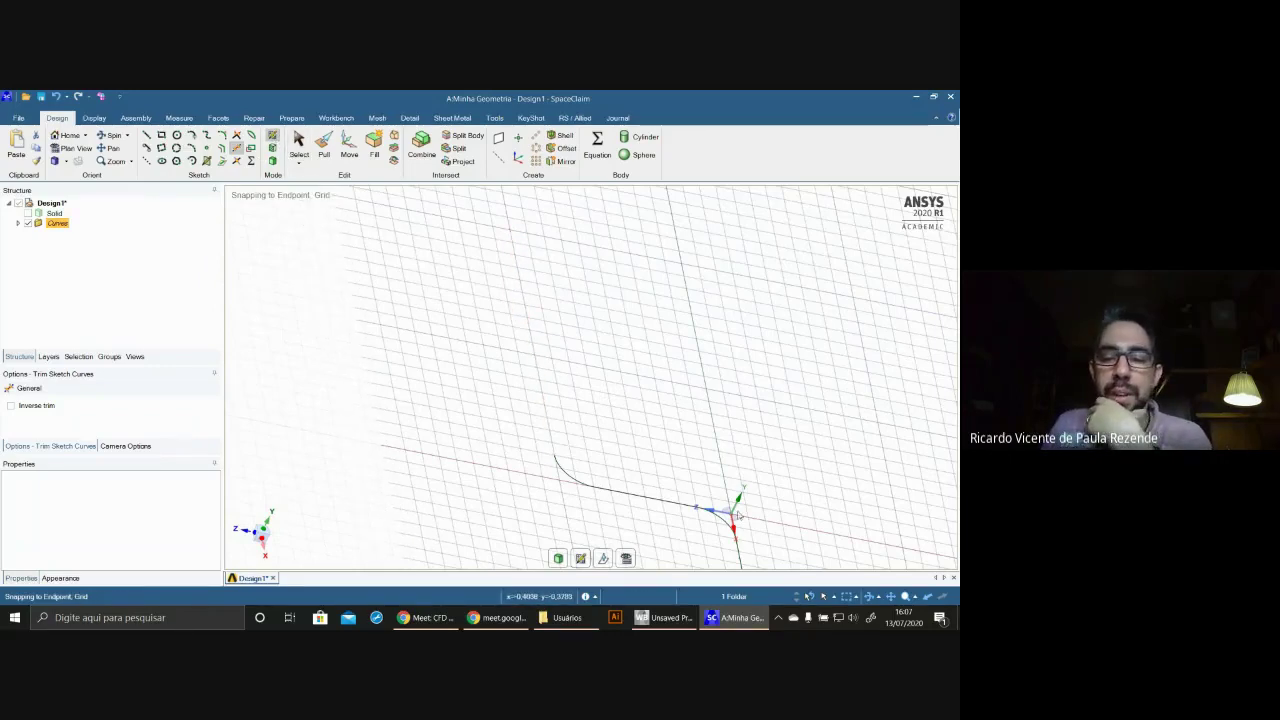
pyautogui.scroll(-2, 548, 392)
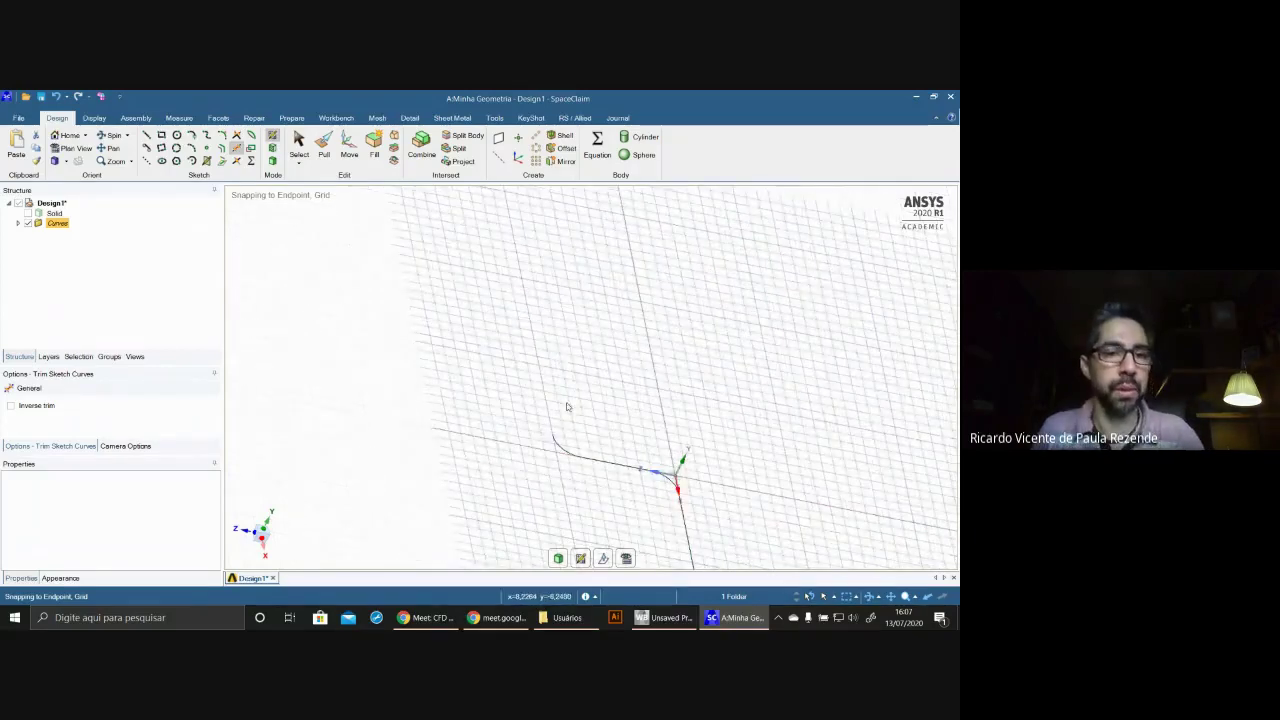
pyautogui.hotkey('ctrl', 'z')
# - Select the free endpoint of the end line nearest the origin to check the line's length and angle
pyautogui.click(298, 145)
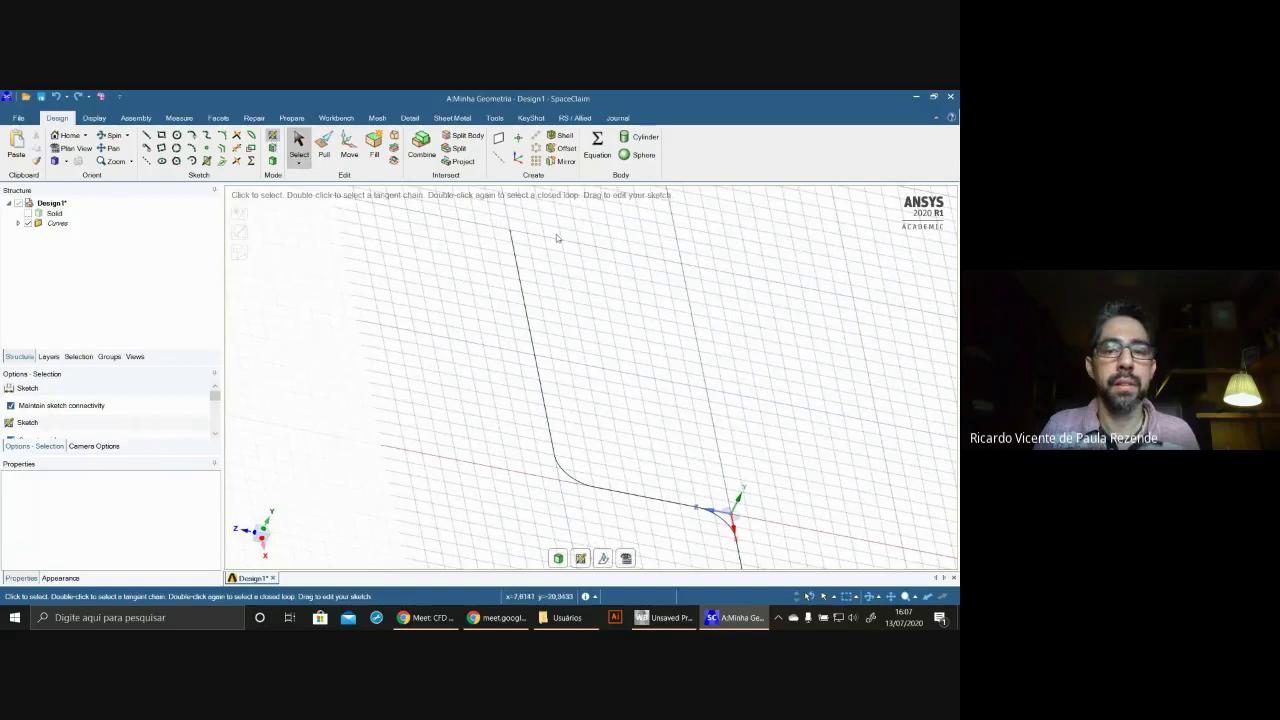
pyautogui.click(510, 232)
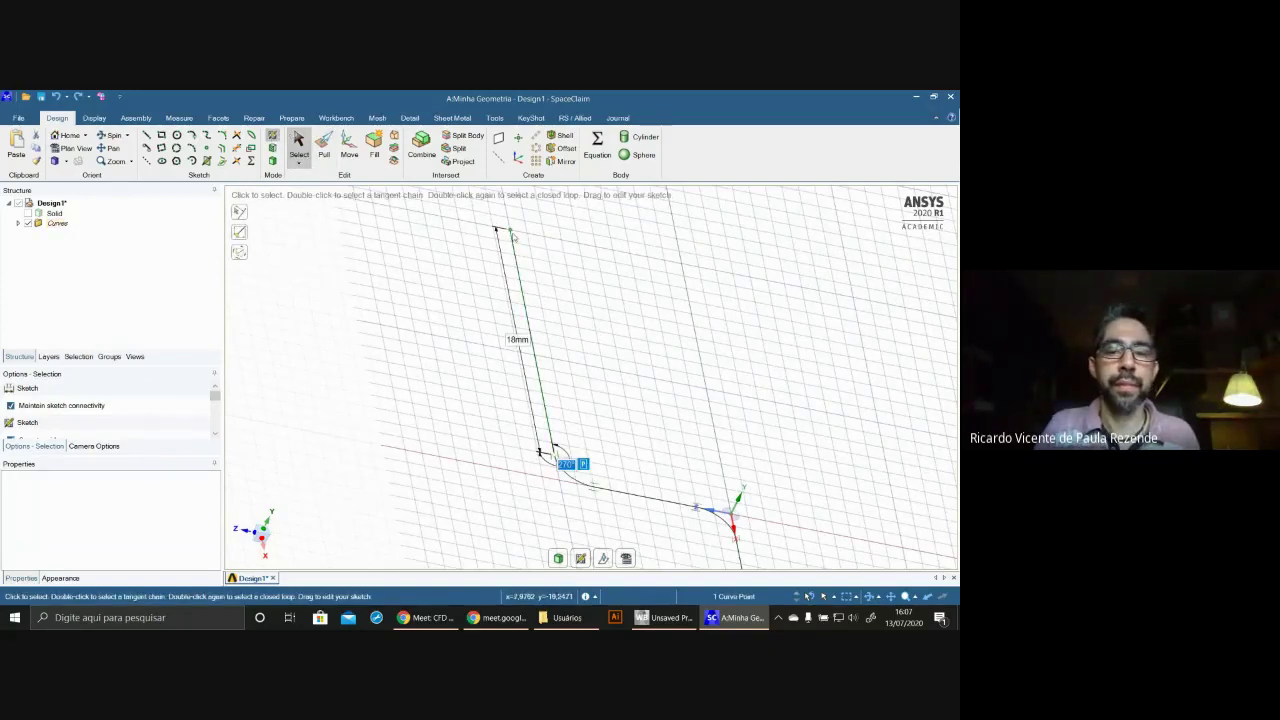
pyautogui.scroll(-1, 574, 344)
pyautogui.moveTo(574, 345)
pyautogui.mouseDown(button='middle')
pyautogui.moveTo(674, 434)
pyautogui.moveTo(669, 449)
pyautogui.moveTo(818, 363)
pyautogui.moveTo(785, 375)
pyautogui.mouseUp(button='middle')
pyautogui.scroll(3, 666, 414)
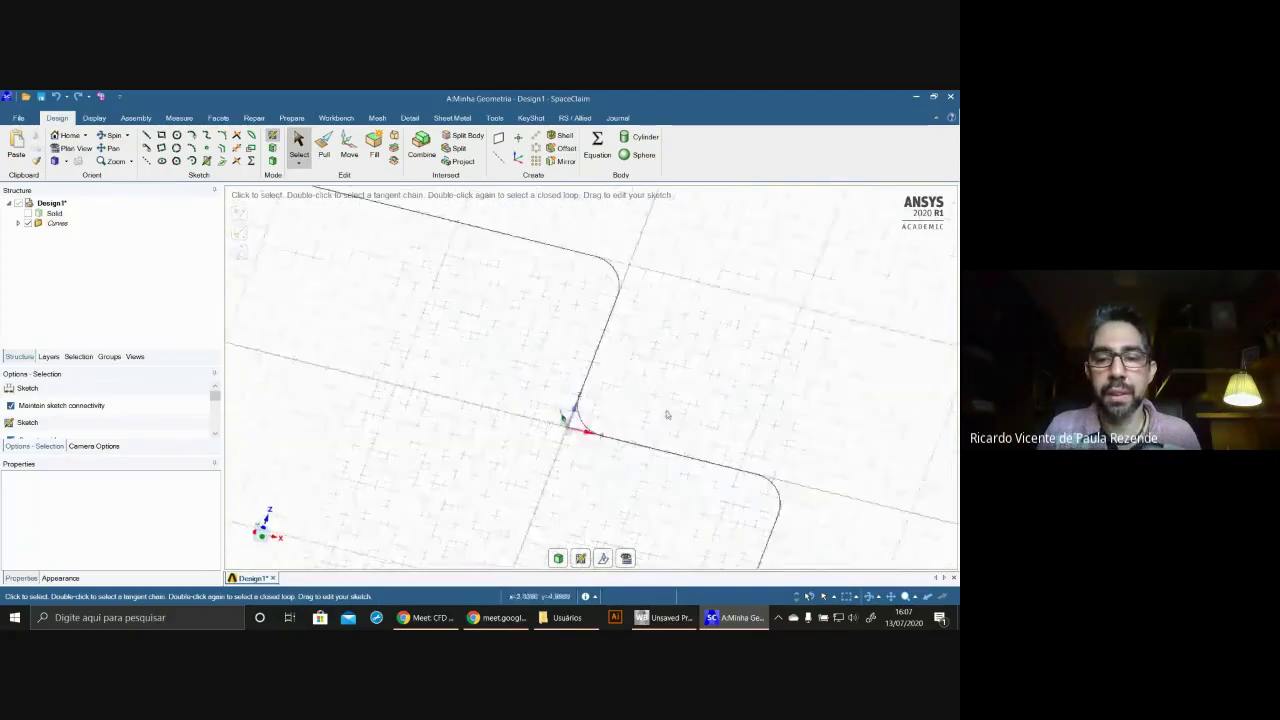
pyautogui.scroll(-3, 598, 331)
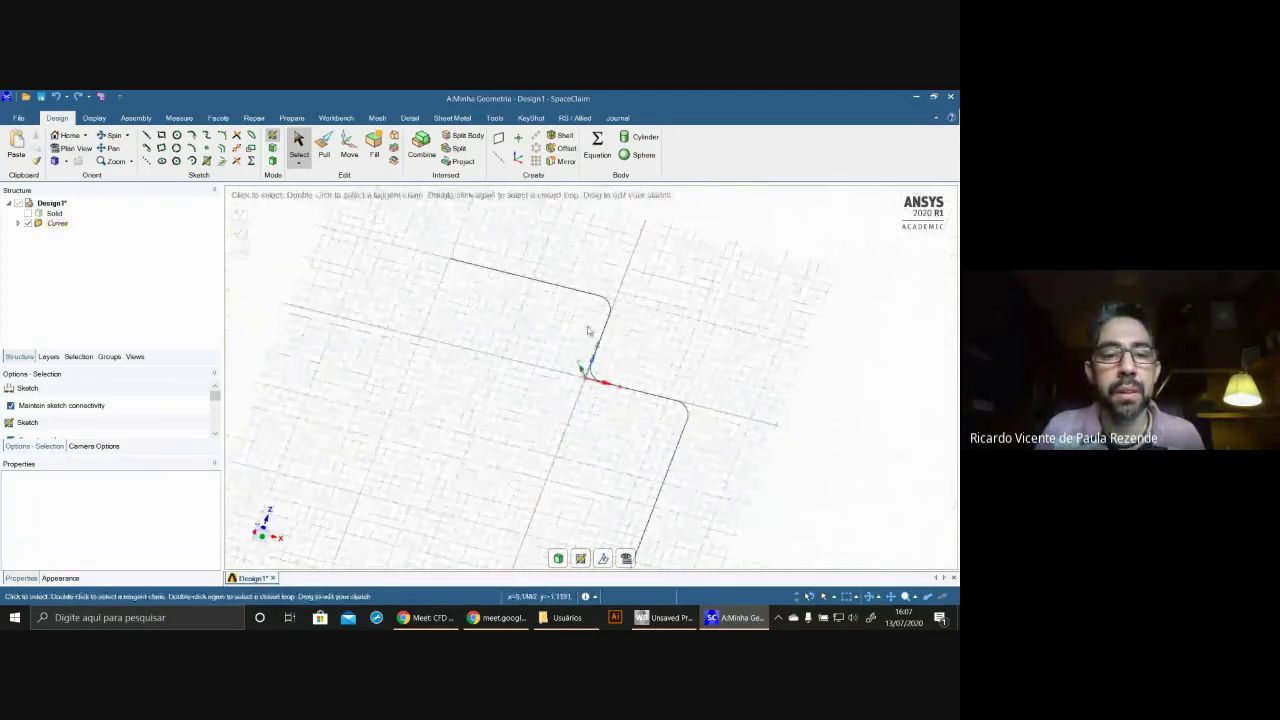
pyautogui.click(451, 259)
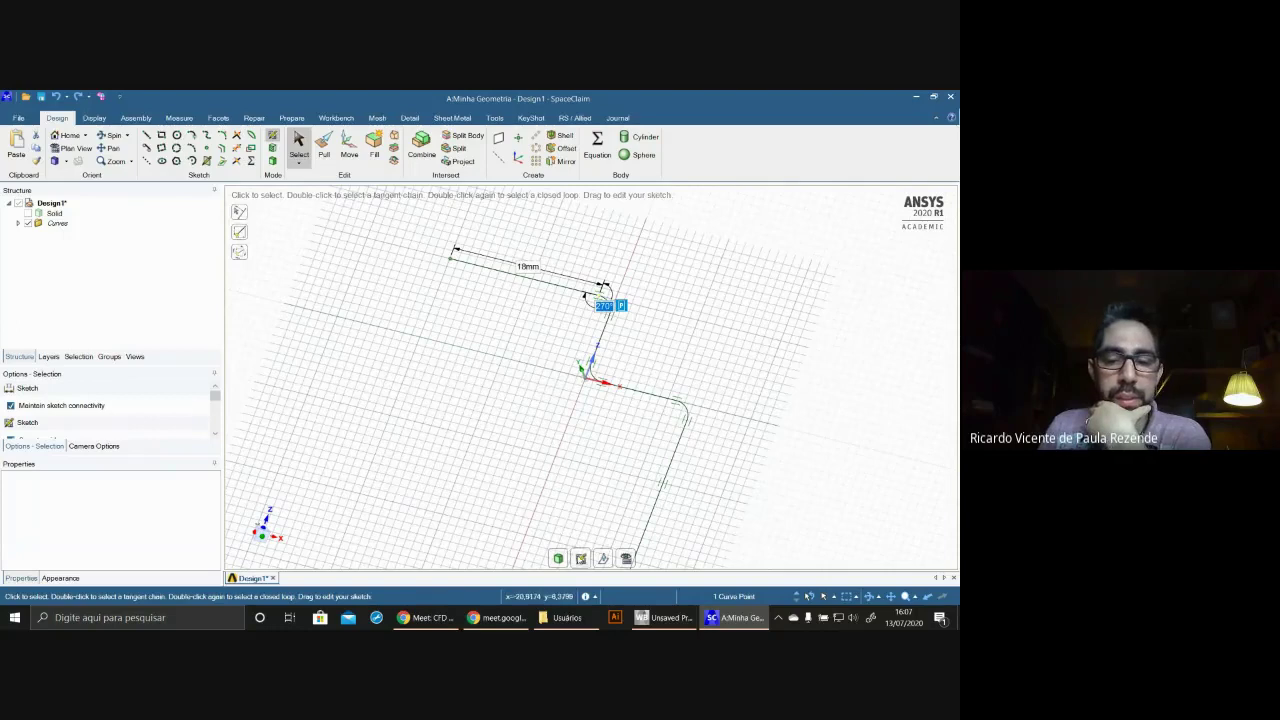
# - Start a new sketch on the vertical plane through the origin, perpendicular to the X axis
pyautogui.click(582, 558)
pyautogui.moveTo(646, 468)
pyautogui.mouseDown(button='middle')
pyautogui.moveTo(626, 423)
pyautogui.moveTo(625, 480)
pyautogui.moveTo(571, 534)
pyautogui.moveTo(604, 518)
pyautogui.mouseUp(button='middle')
pyautogui.click(573, 434)
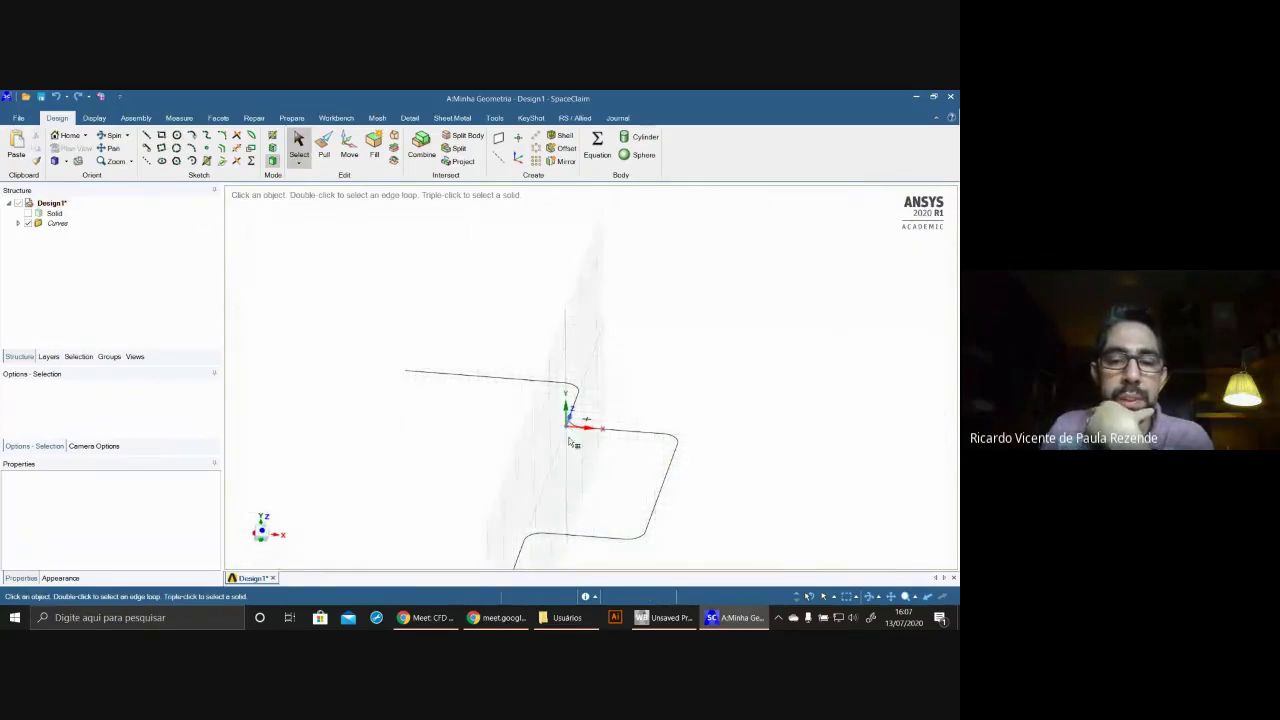
pyautogui.click(572, 443)
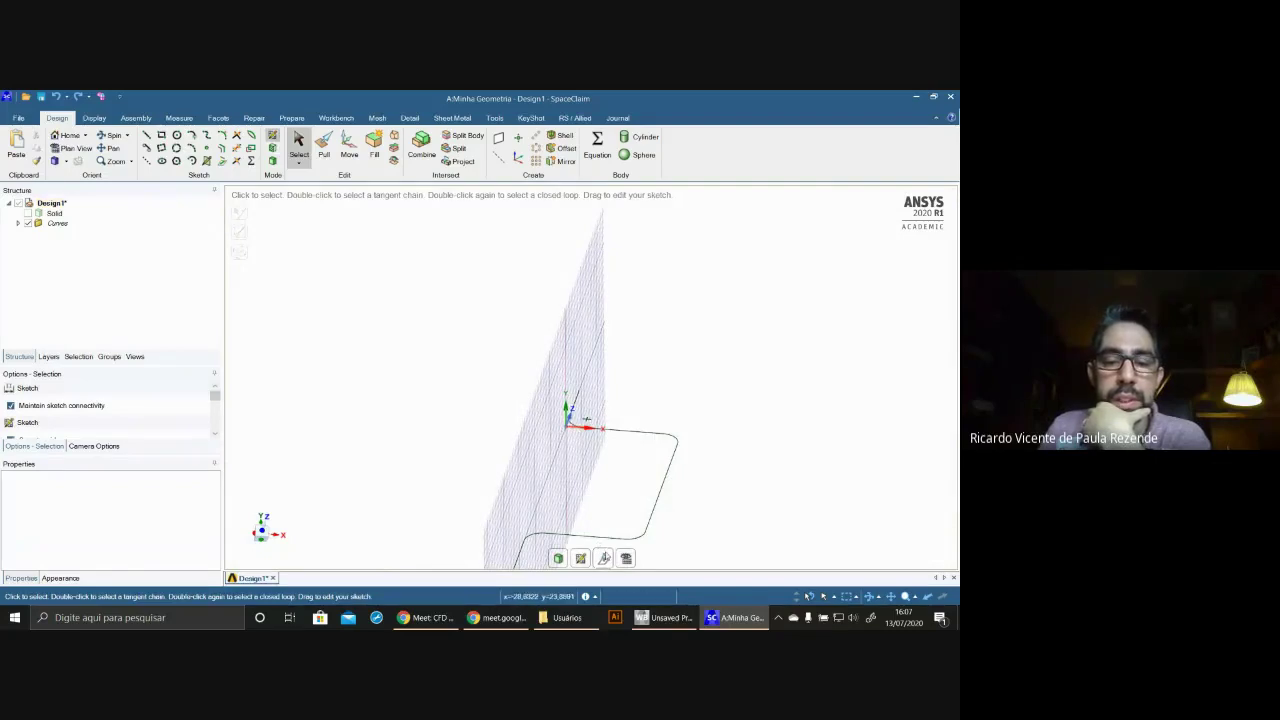
# - Move the sketch grid about 26 mm along the X axis to the free end of the profile's far line
pyautogui.click(603, 557)
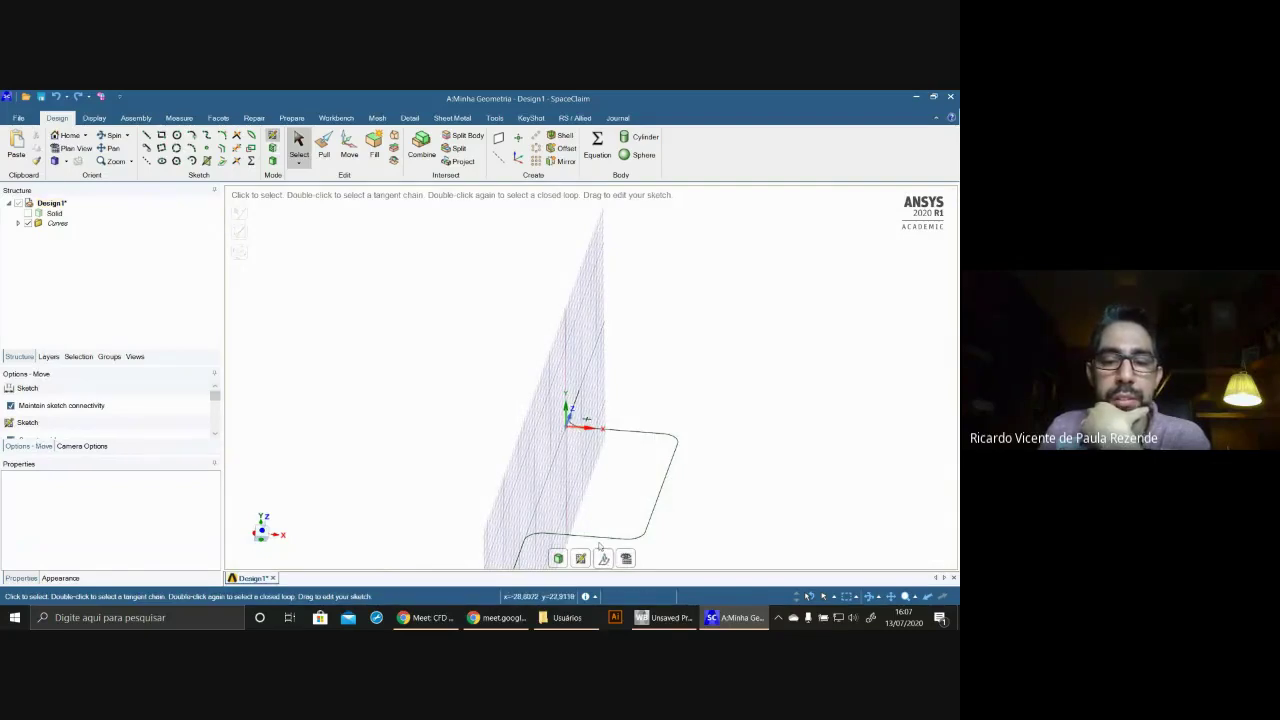
pyautogui.click(557, 430)
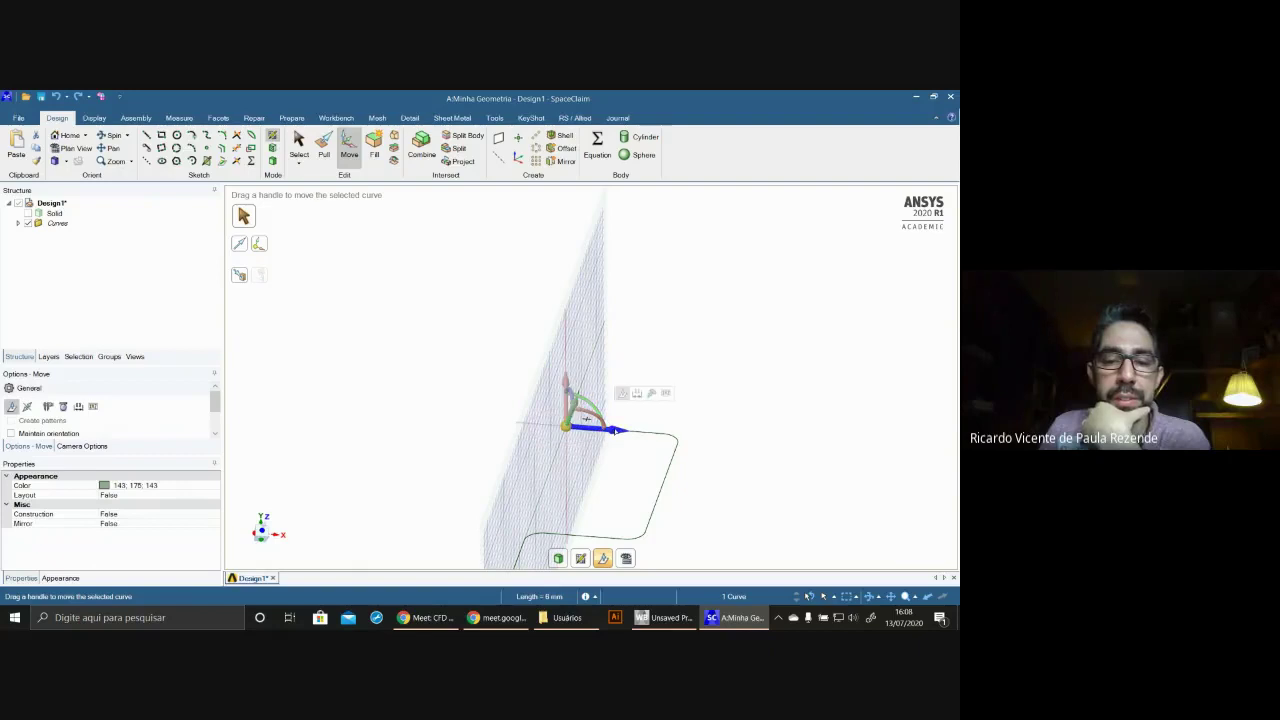
pyautogui.moveTo(615, 431); pyautogui.dragTo(433, 475)
pyautogui.moveTo(433, 475)
pyautogui.mouseDown(button='middle')
pyautogui.moveTo(553, 503)
pyautogui.moveTo(457, 580)
pyautogui.moveTo(580, 583)
pyautogui.moveTo(520, 545)
pyautogui.moveTo(490, 455)
pyautogui.moveTo(532, 420)
pyautogui.moveTo(526, 459)
pyautogui.mouseUp(button='middle')
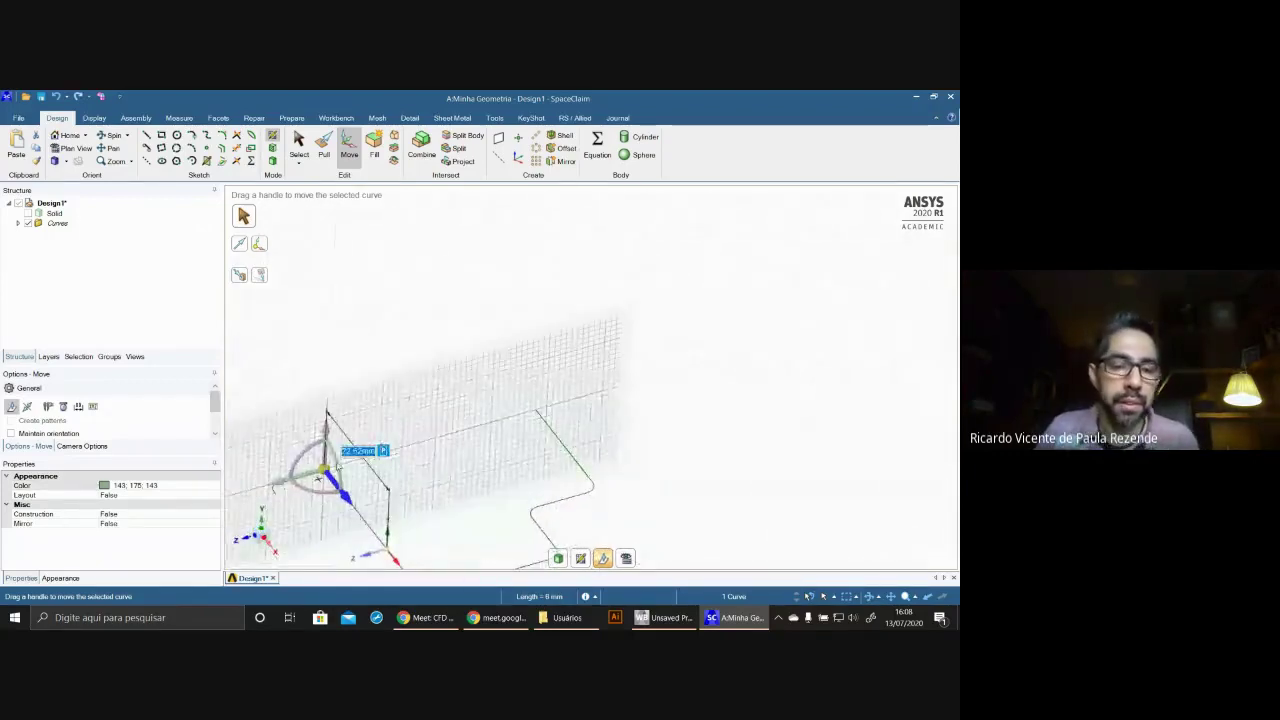
pyautogui.moveTo(337, 467)
pyautogui.mouseDown(button='middle')
pyautogui.moveTo(310, 457)
pyautogui.moveTo(329, 494)
pyautogui.mouseUp(button='middle')
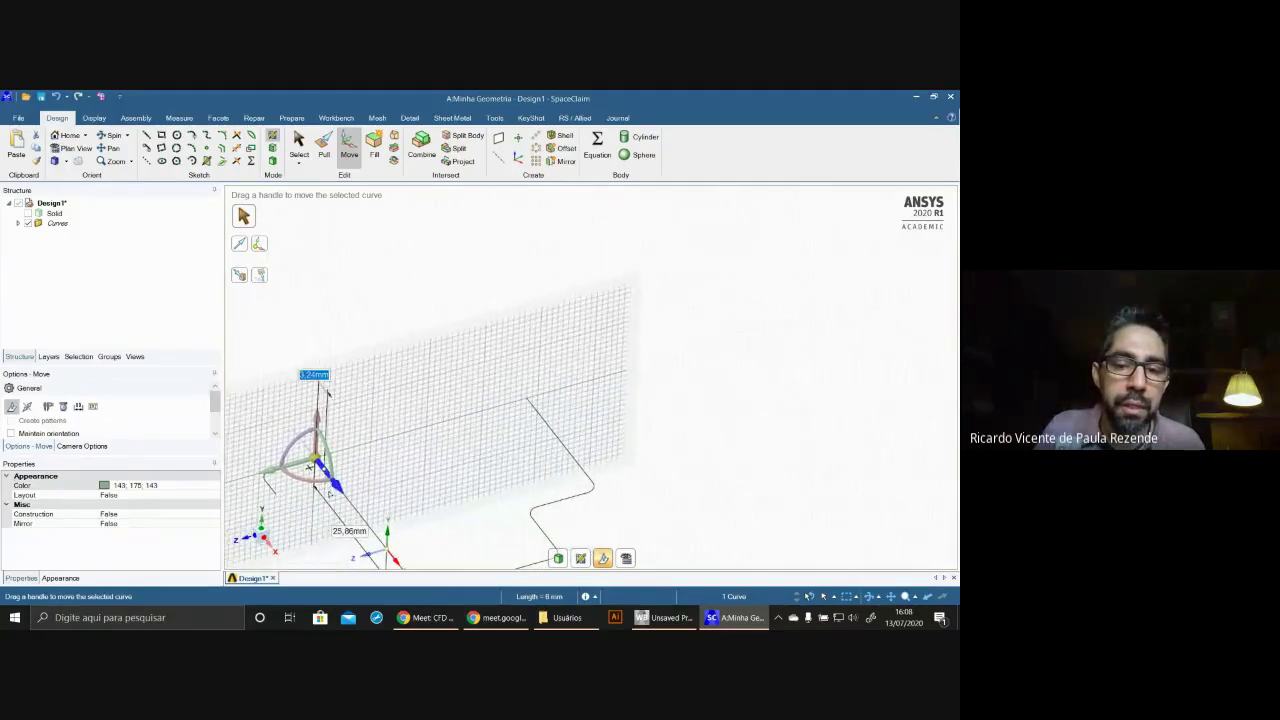
# - Draw a circle centred on the far line's free end, trying diameters of 5 mm and 3 mm before setting it to 2 mm
pyautogui.scroll(3, 644, 371)
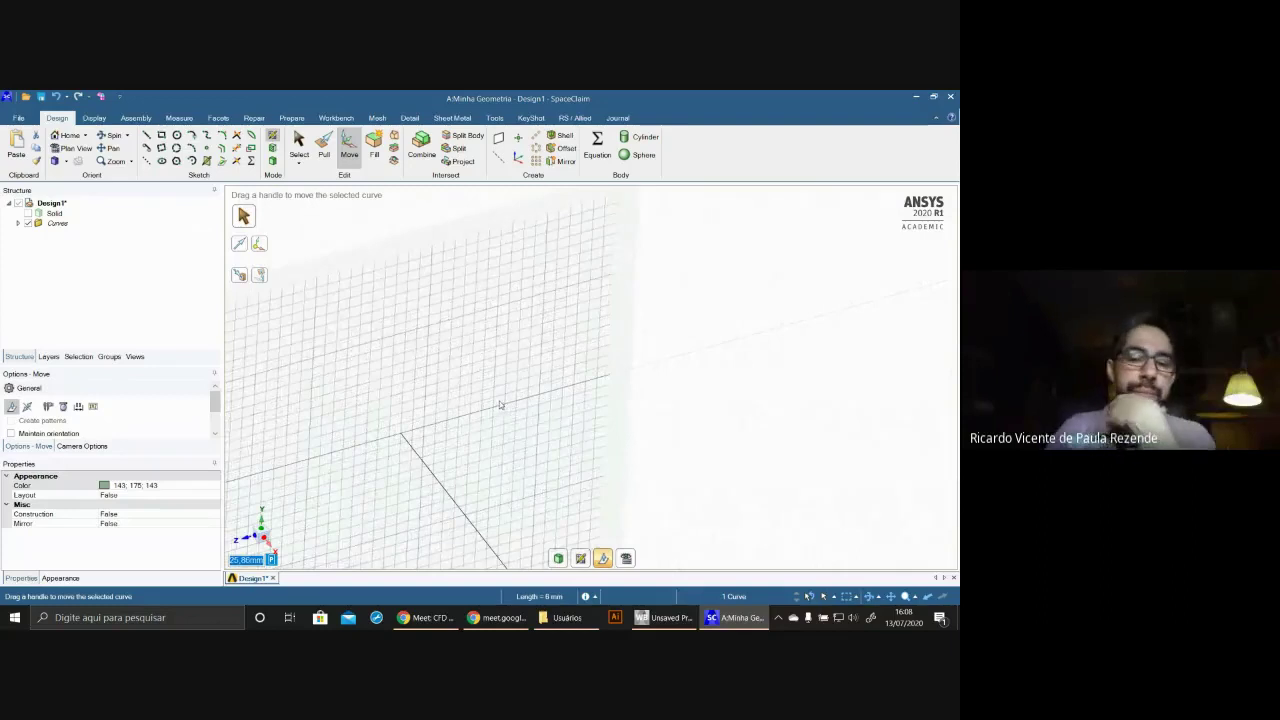
pyautogui.click(177, 135)
pyautogui.click(401, 435)
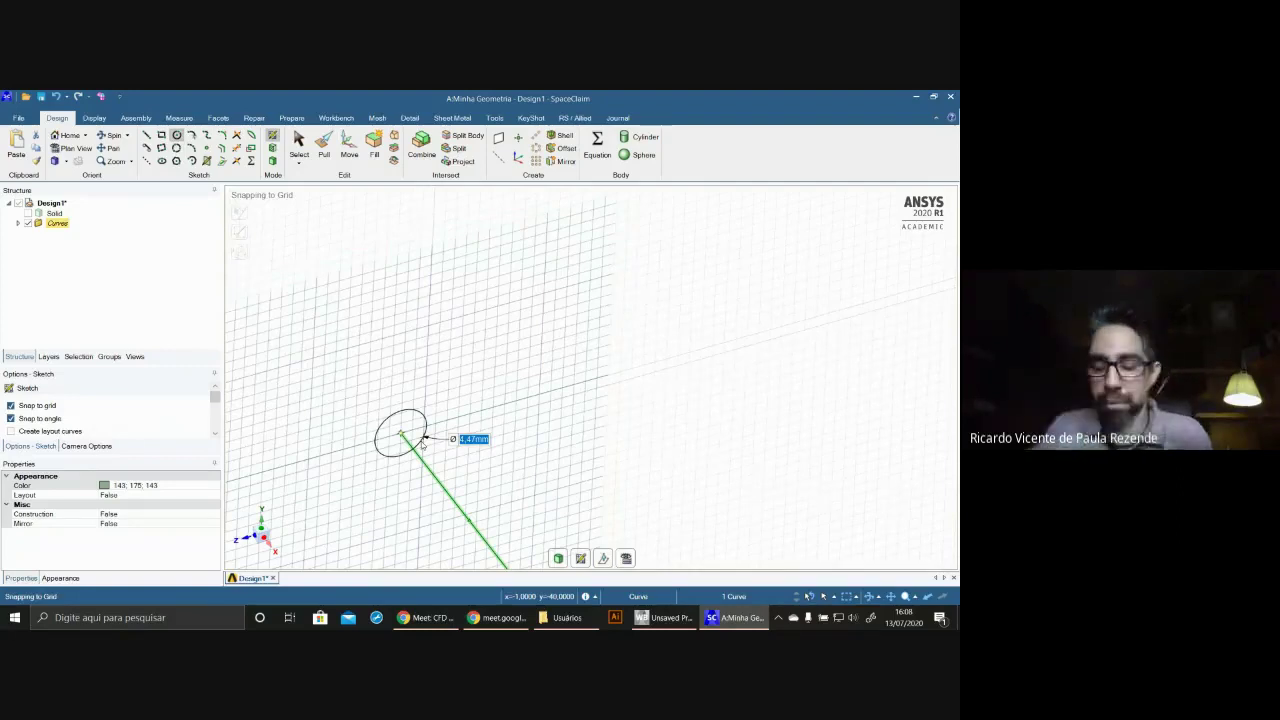
pyautogui.write('5')
pyautogui.press('Return')
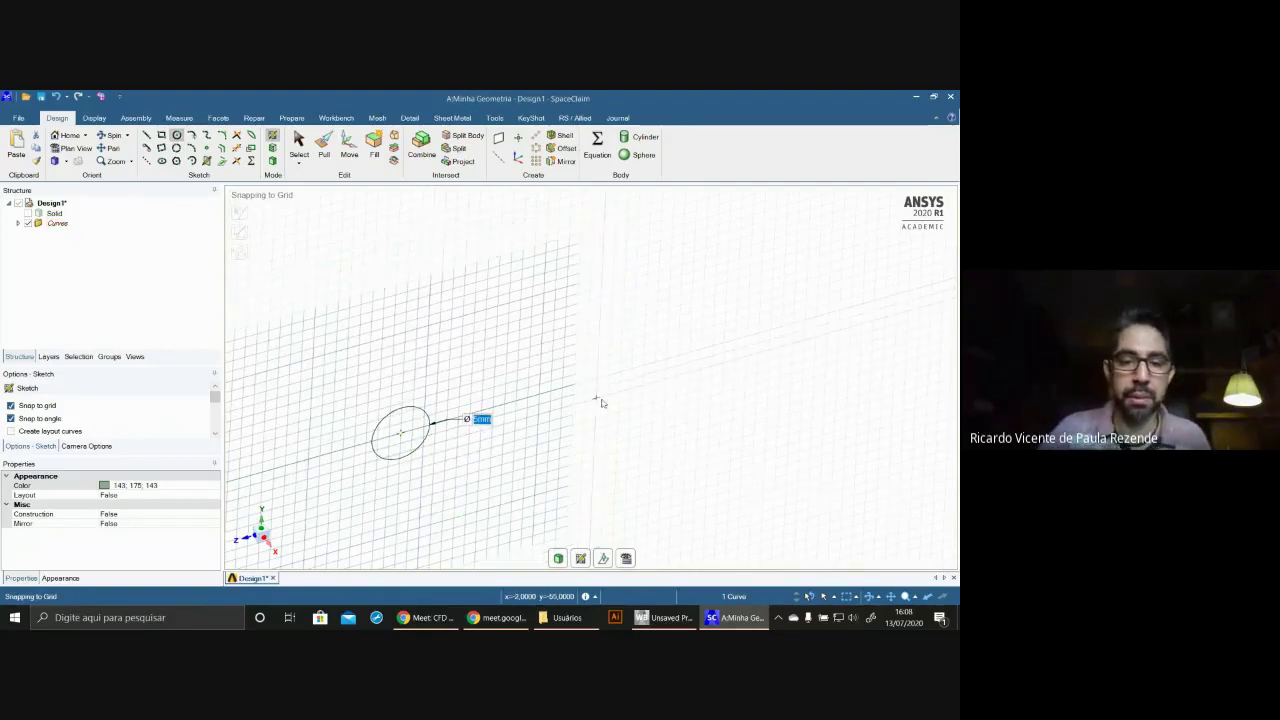
pyautogui.write('3')
pyautogui.press('Return')
pyautogui.scroll(-3, 566, 383)
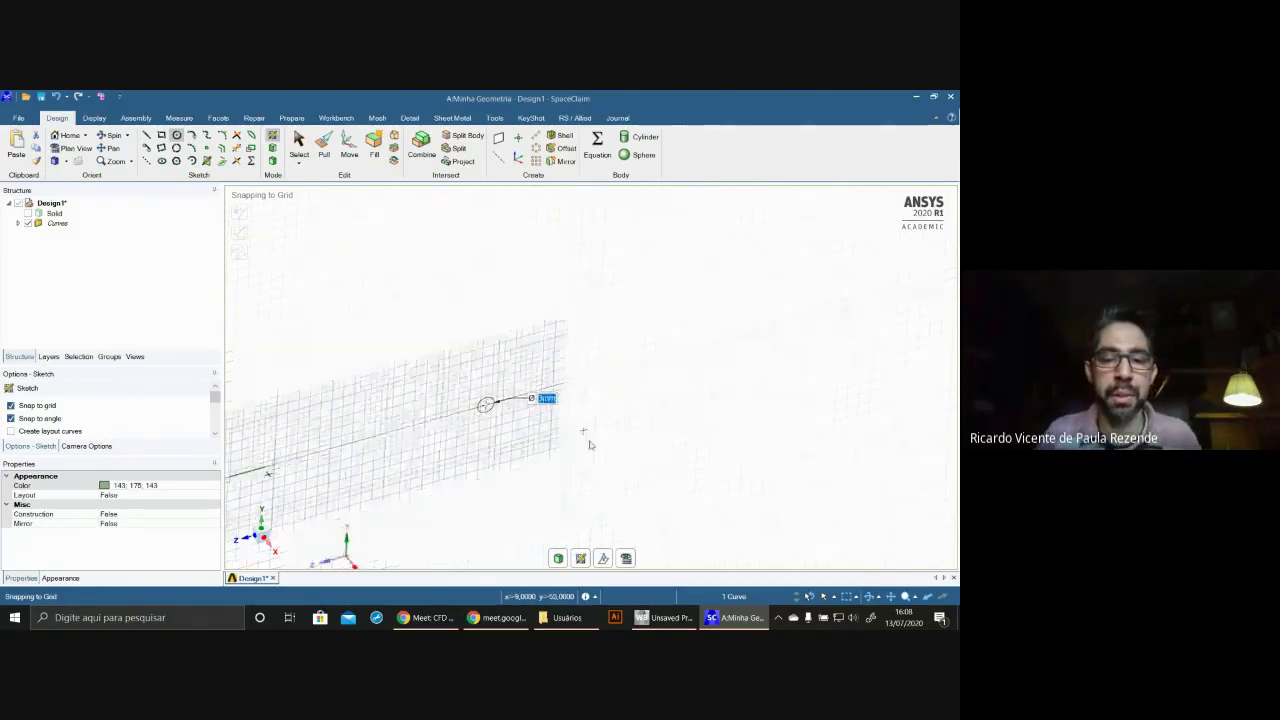
pyautogui.scroll(-1, 590, 440)
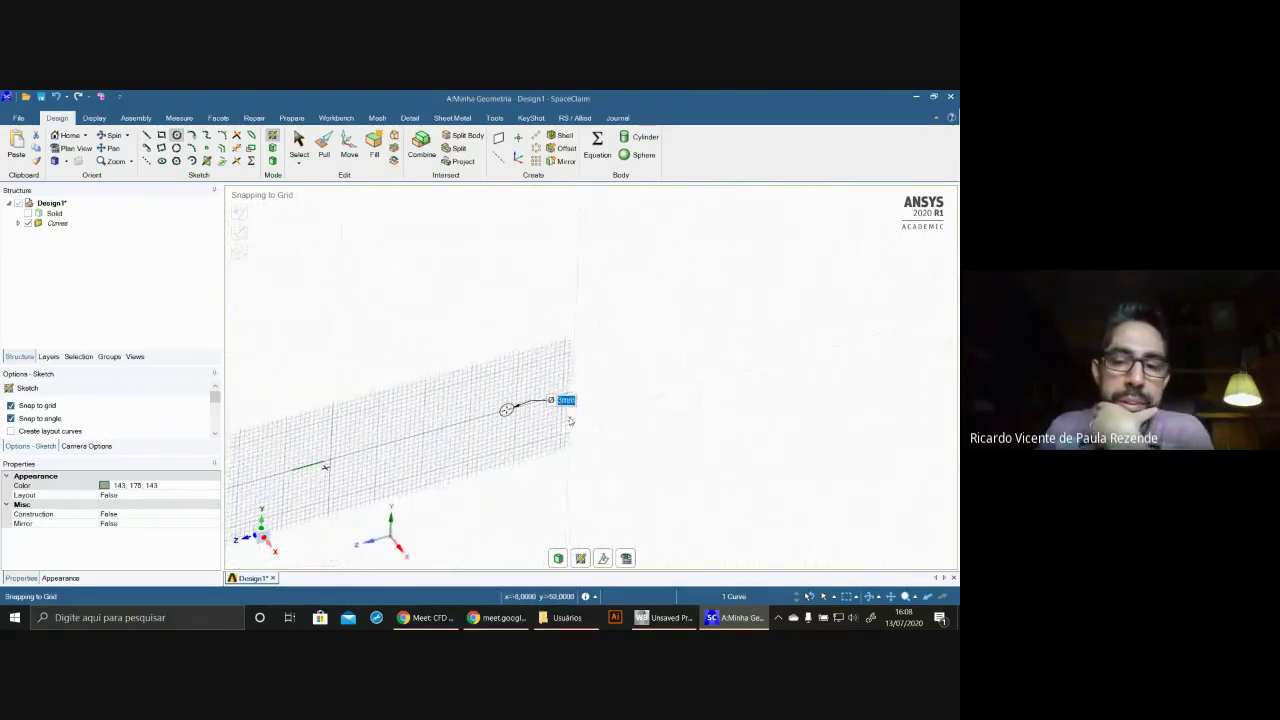
pyautogui.scroll(1, 564, 409)
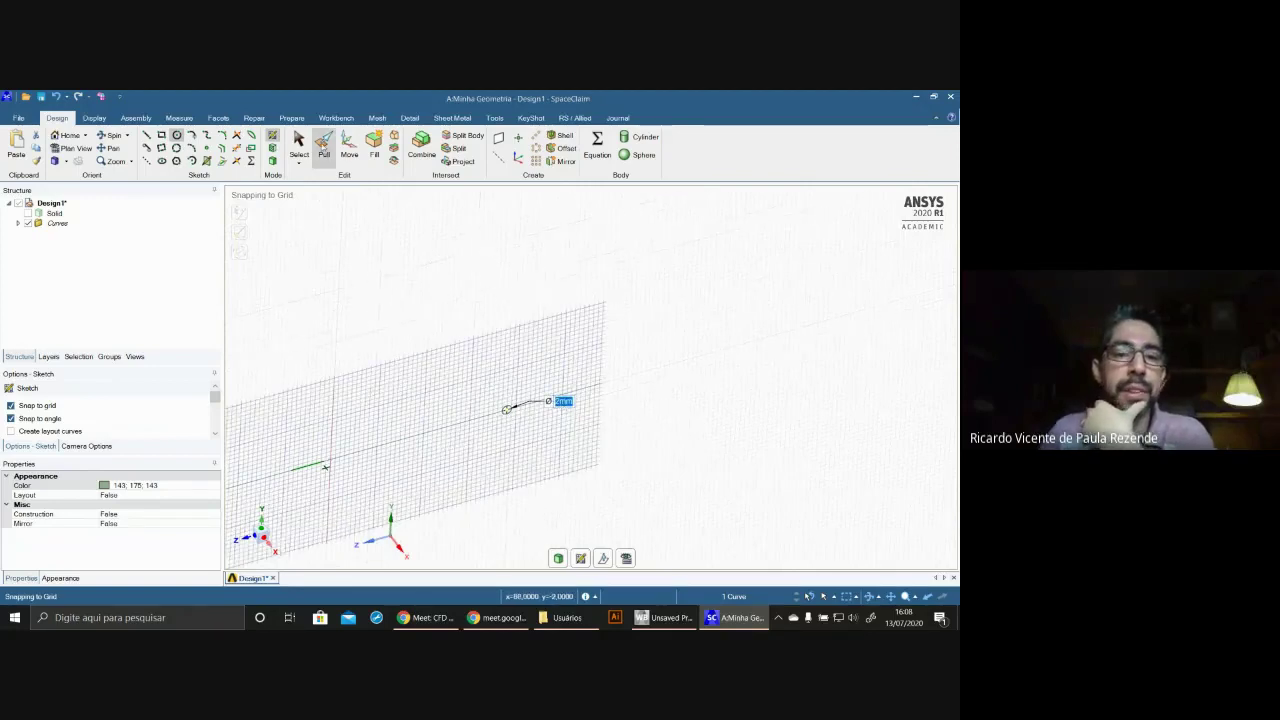
# - End the circle sketch by activating the Pull tool, turning the closed circle into a surface at the profile's end
pyautogui.click(323, 145)
pyautogui.scroll(3, 606, 422)
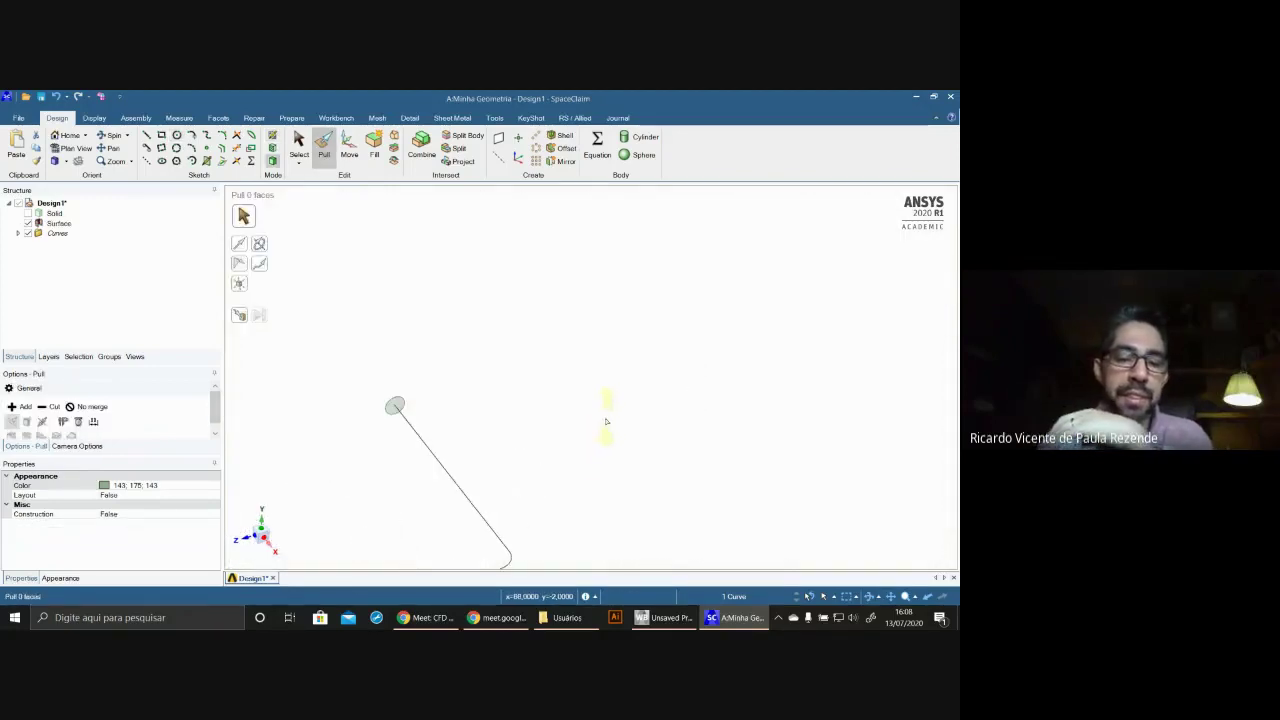
pyautogui.scroll(-2, 576, 432)
pyautogui.keyDown('shift'); pyautogui.moveTo(561, 442); pyautogui.dragTo(795, 305, button='middle'); pyautogui.keyUp('shift')
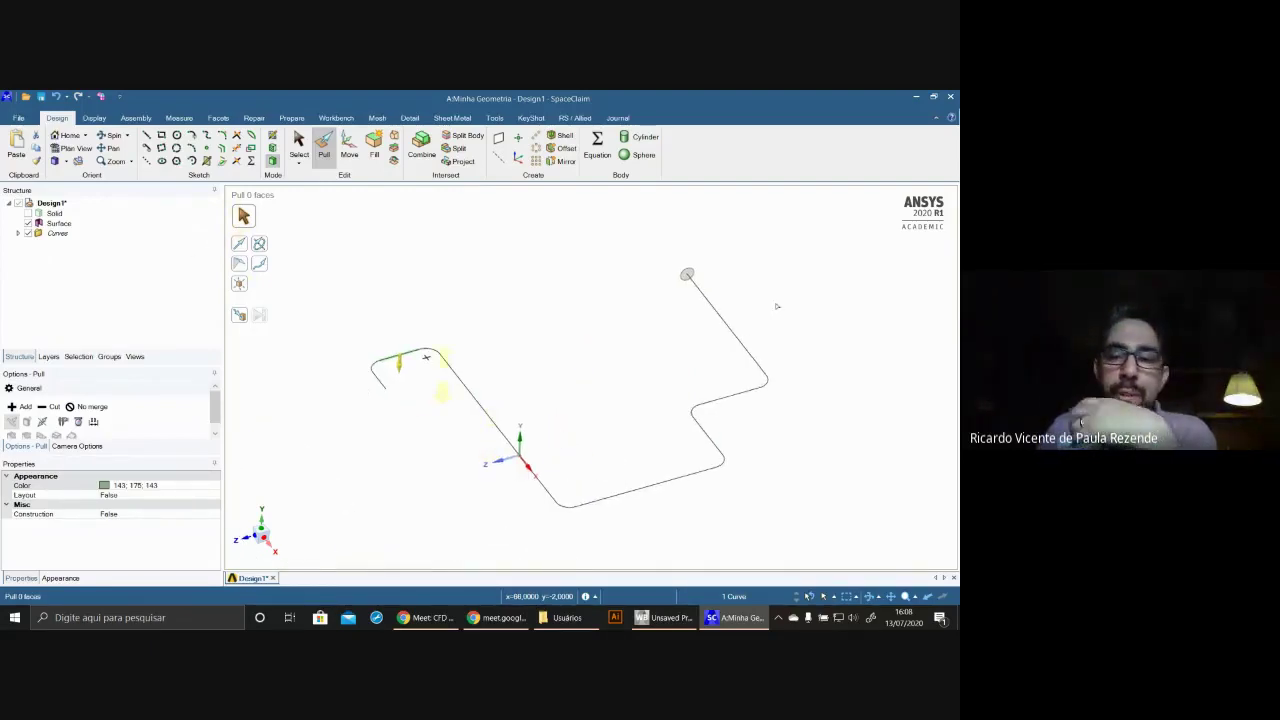
pyautogui.scroll(2, 398, 370)
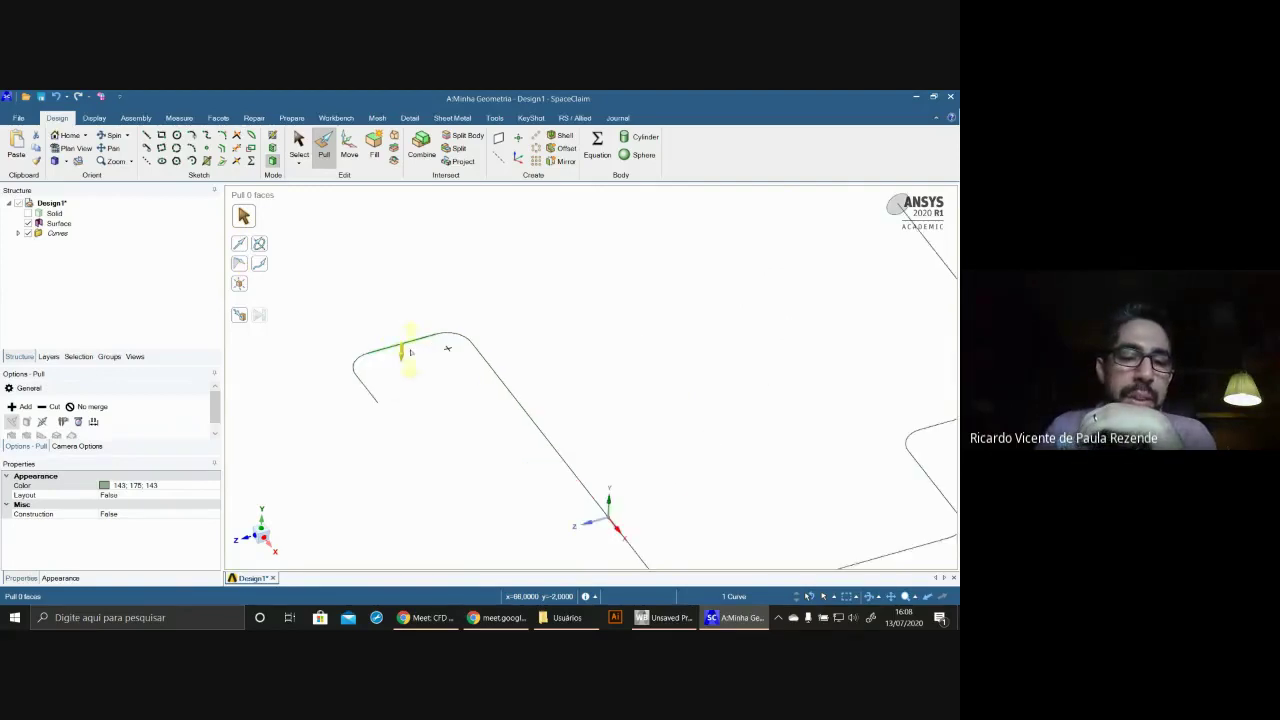
pyautogui.scroll(3, 435, 426)
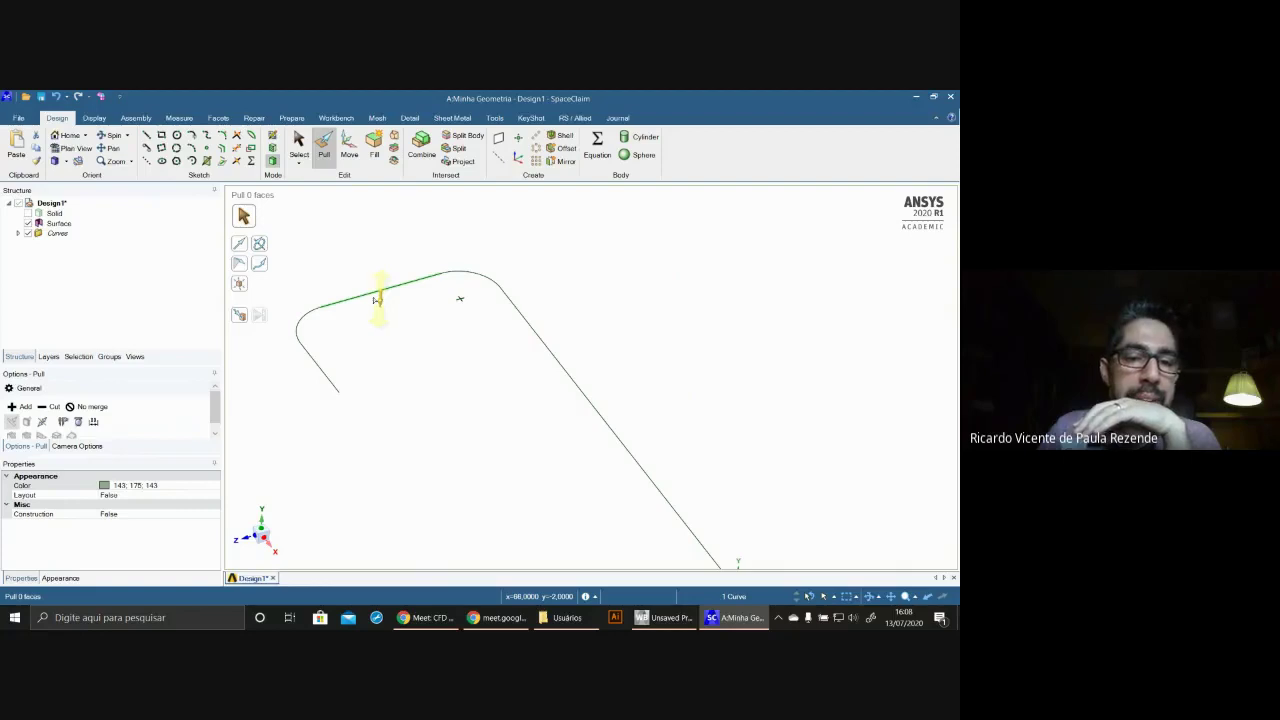
pyautogui.scroll(-2, 897, 404)
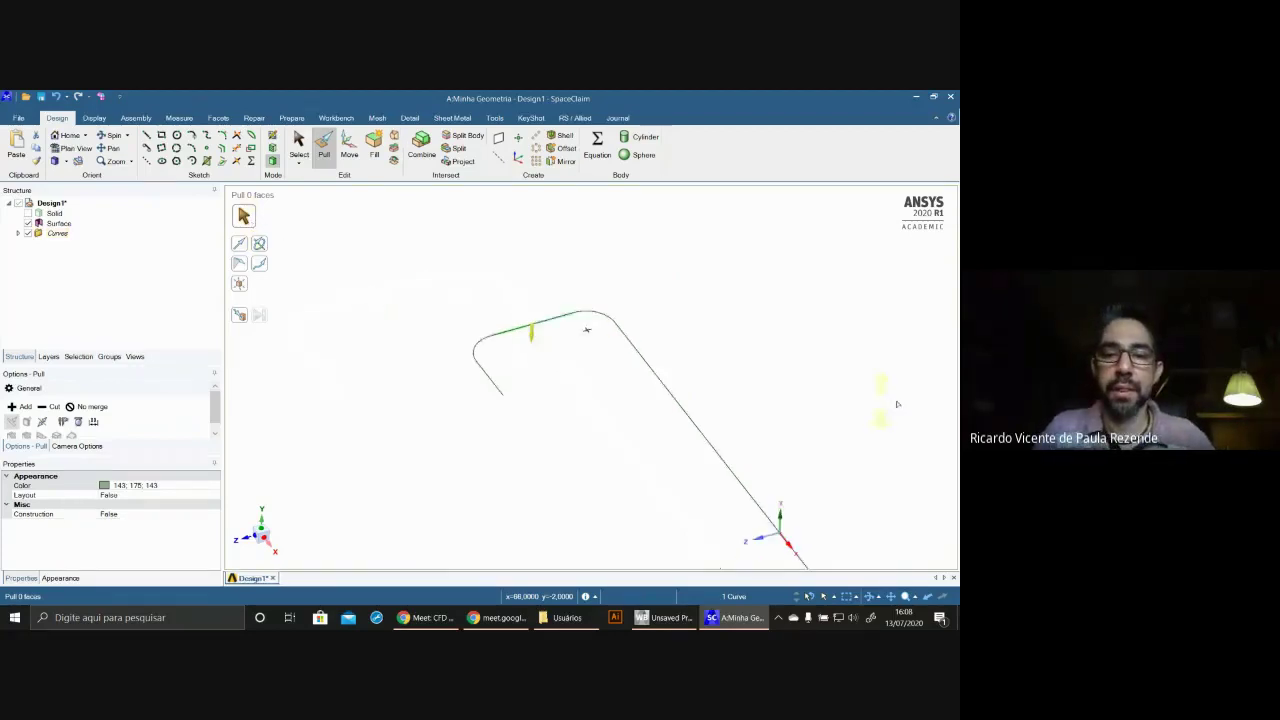
# - Try to sweep the circular surface with Full Pull along only the straight line attached to it
pyautogui.scroll(-4, 897, 404)
pyautogui.scroll(4, 940, 398)
pyautogui.click(643, 258)
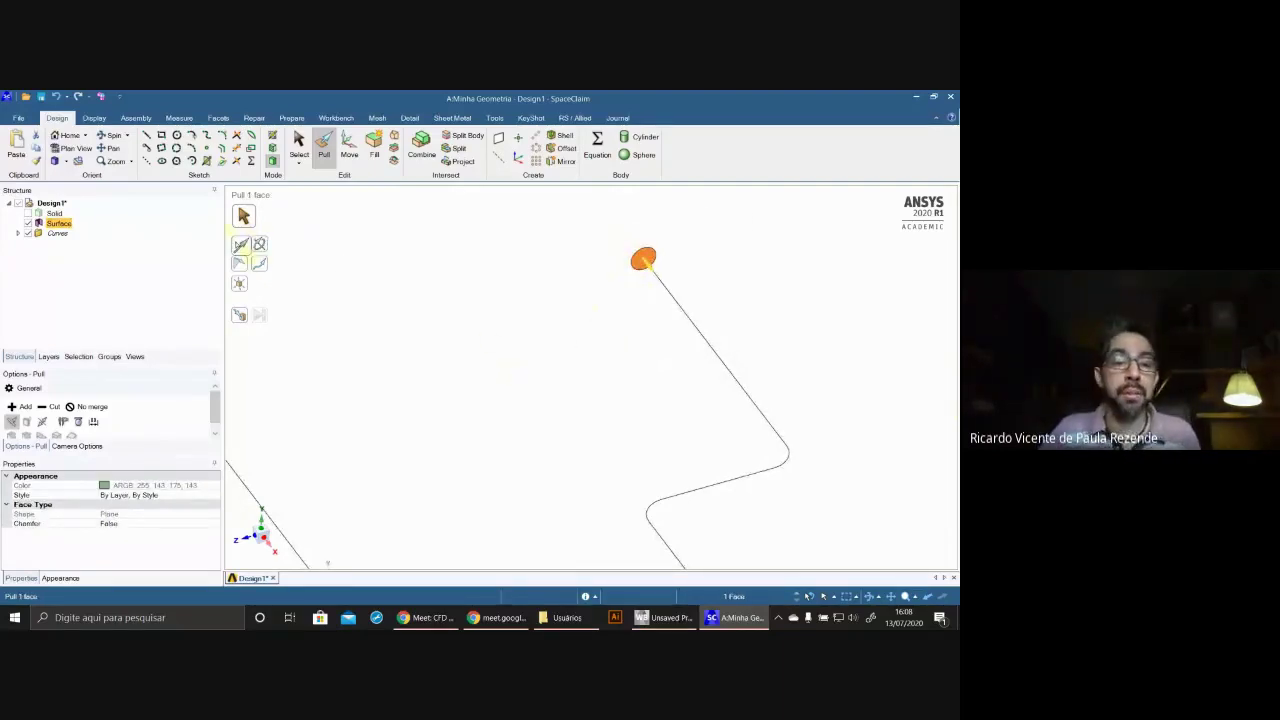
pyautogui.keyDown('alt'); pyautogui.click(650, 266); pyautogui.keyUp('alt')
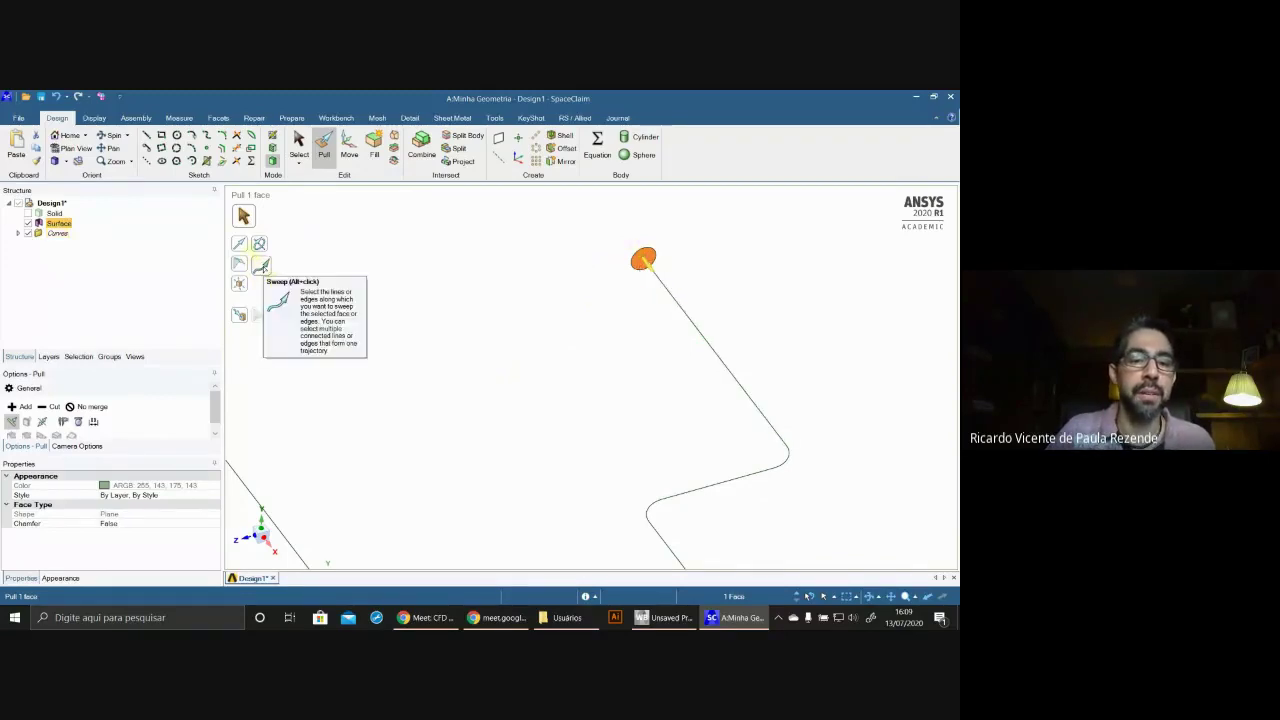
pyautogui.click(261, 266)
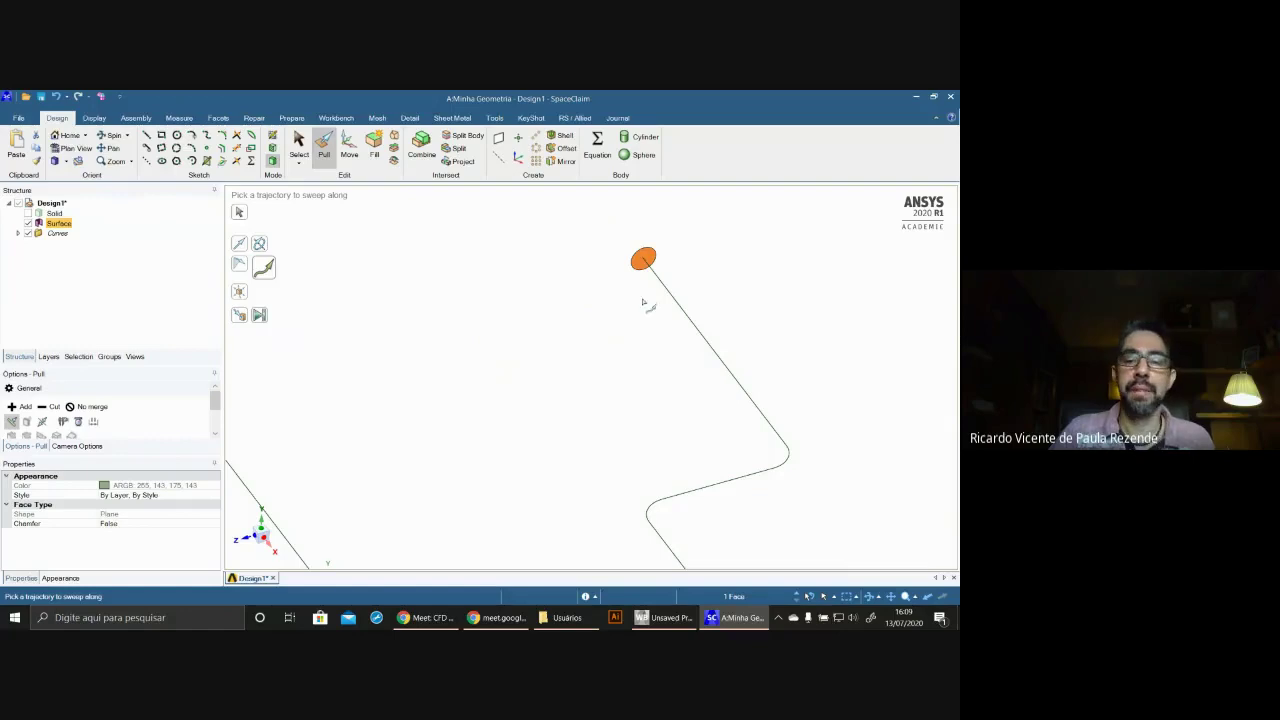
pyautogui.scroll(3, 692, 310)
pyautogui.scroll(-5, 694, 315)
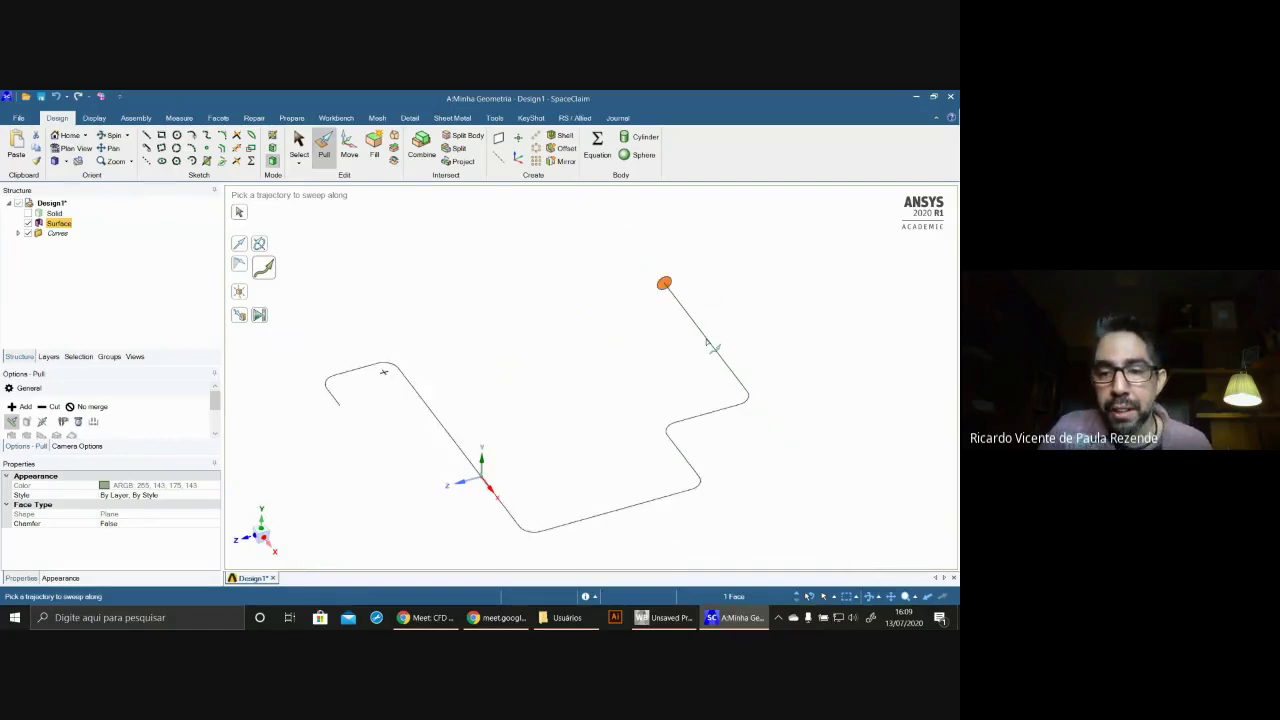
pyautogui.click(708, 345)
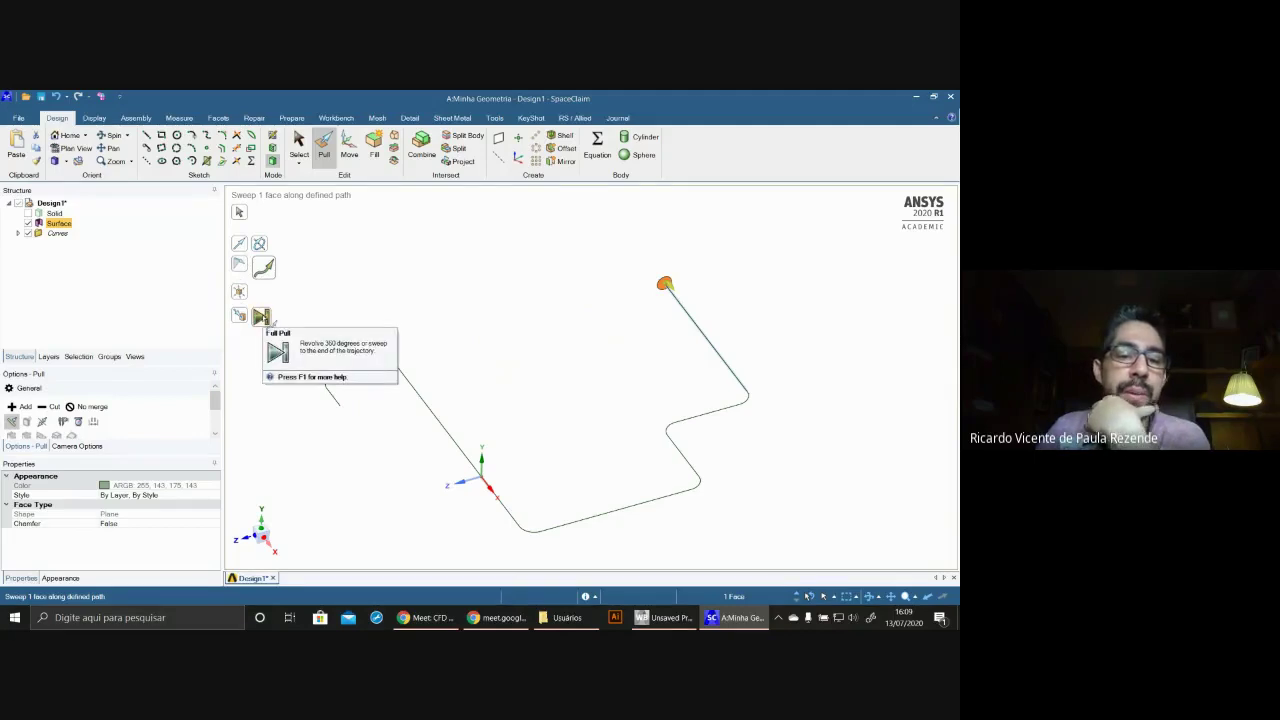
pyautogui.click(263, 318)
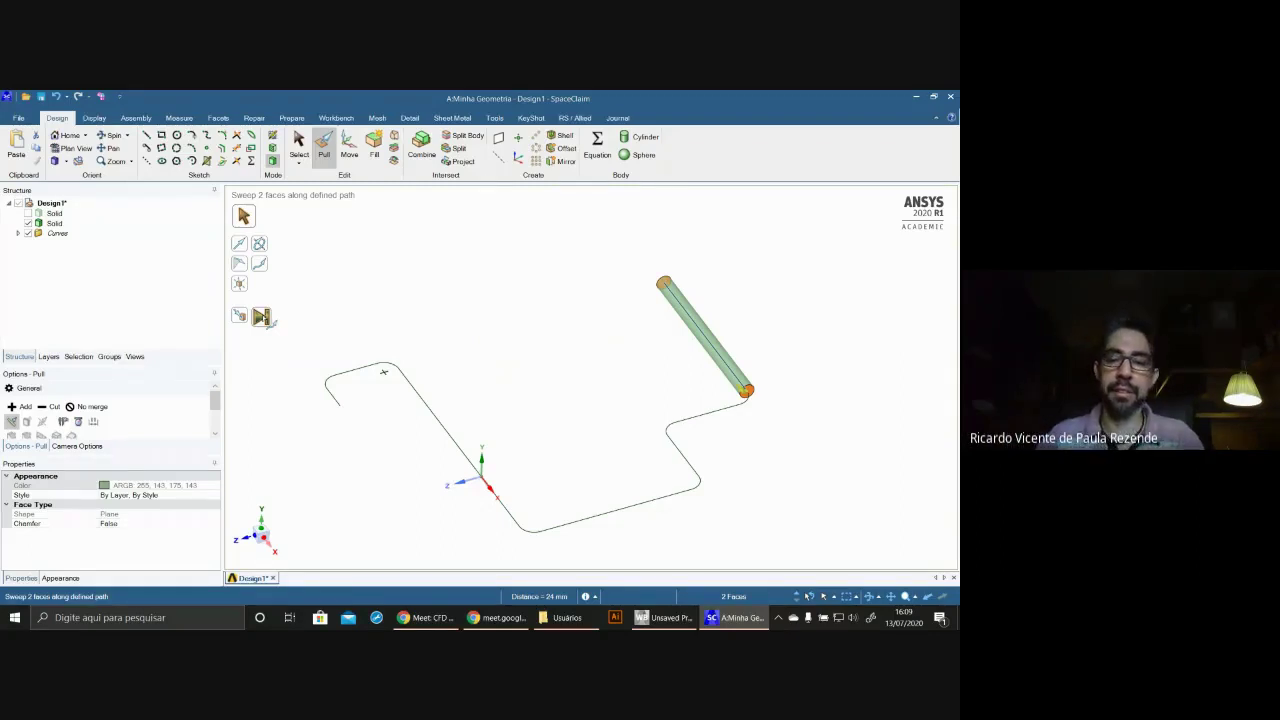
# - Undo the single-line sweep and try a Full Pull with the whole connected path as trajectory
pyautogui.hotkey('ctrl', 'z')
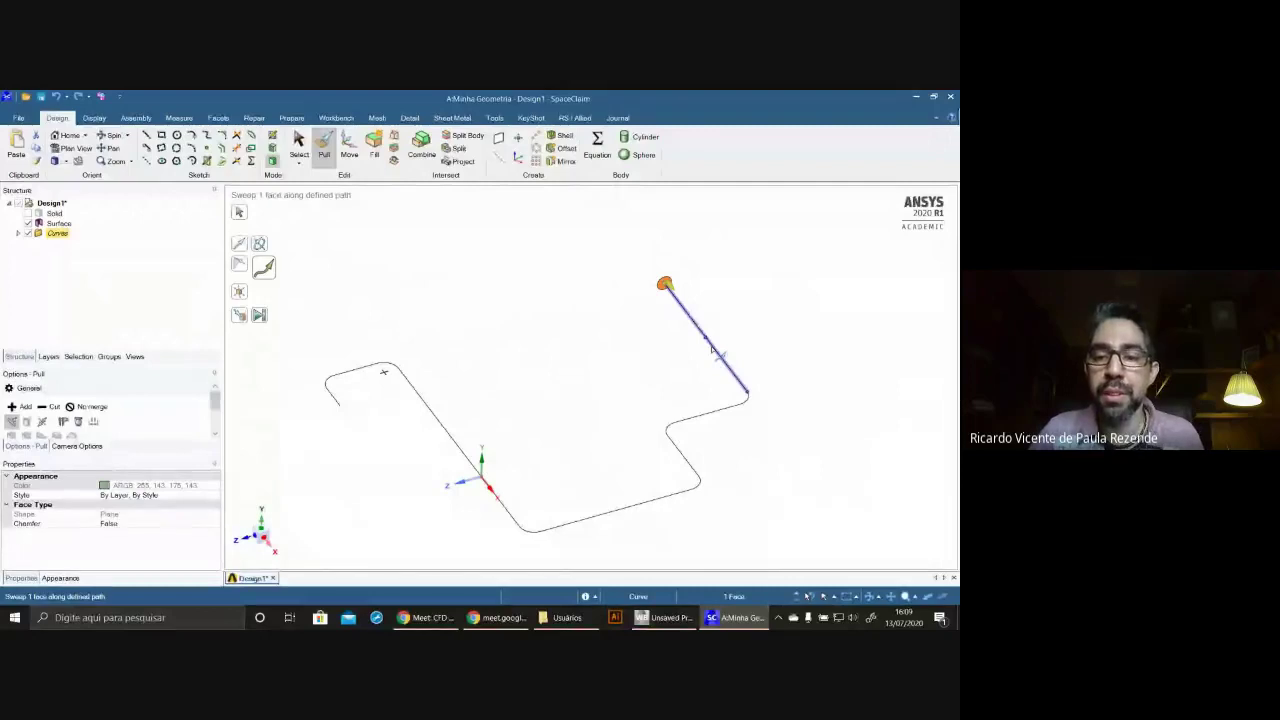
pyautogui.hotkey('ctrl', 'z')
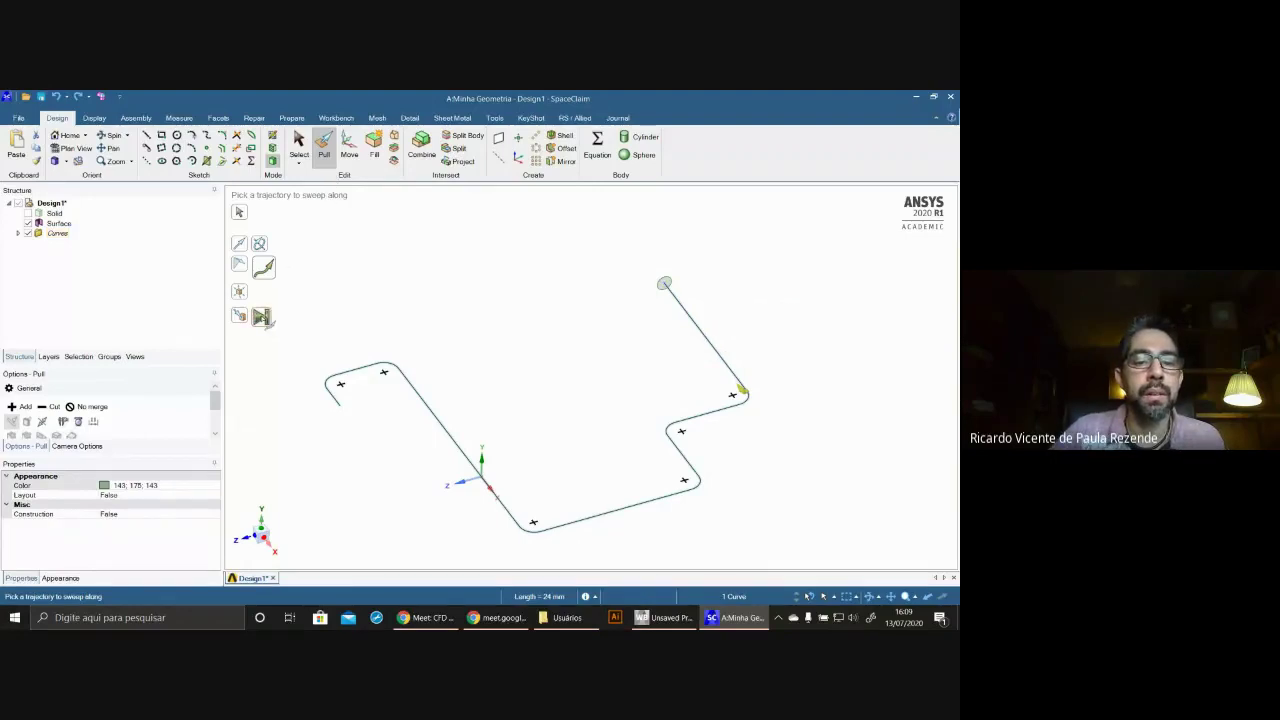
pyautogui.click(261, 317)
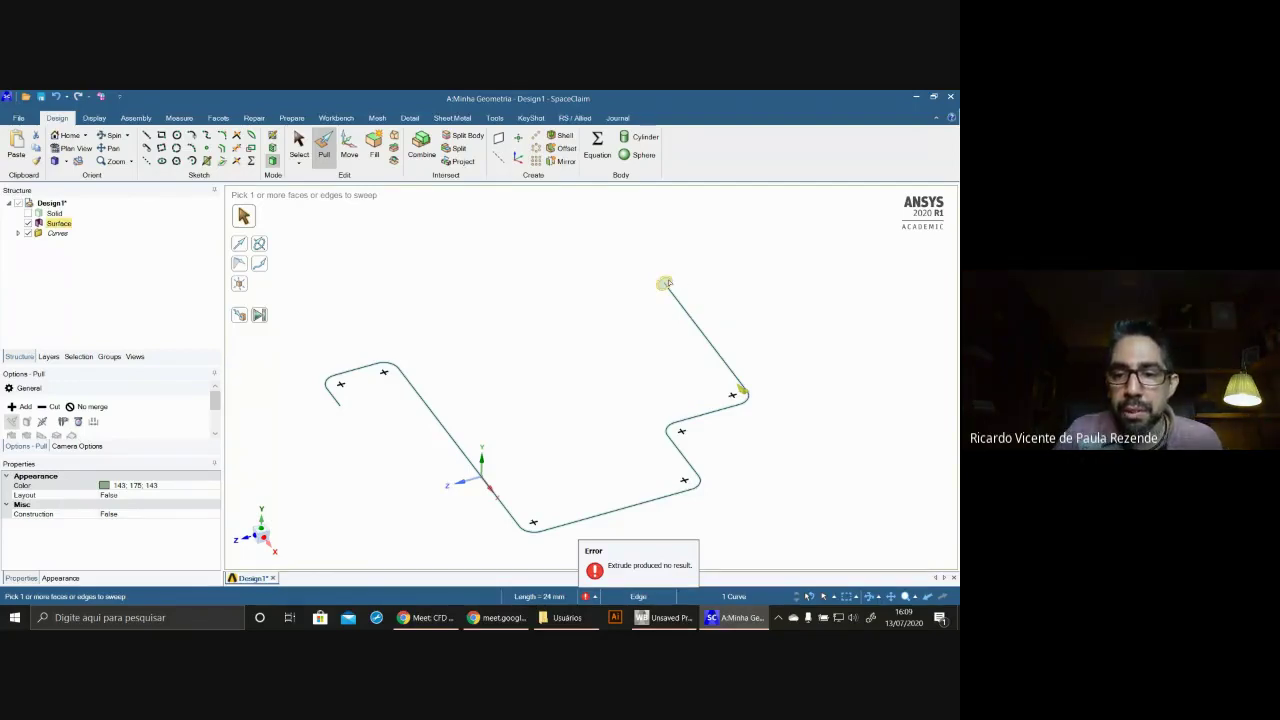
pyautogui.scroll(3, 770, 385)
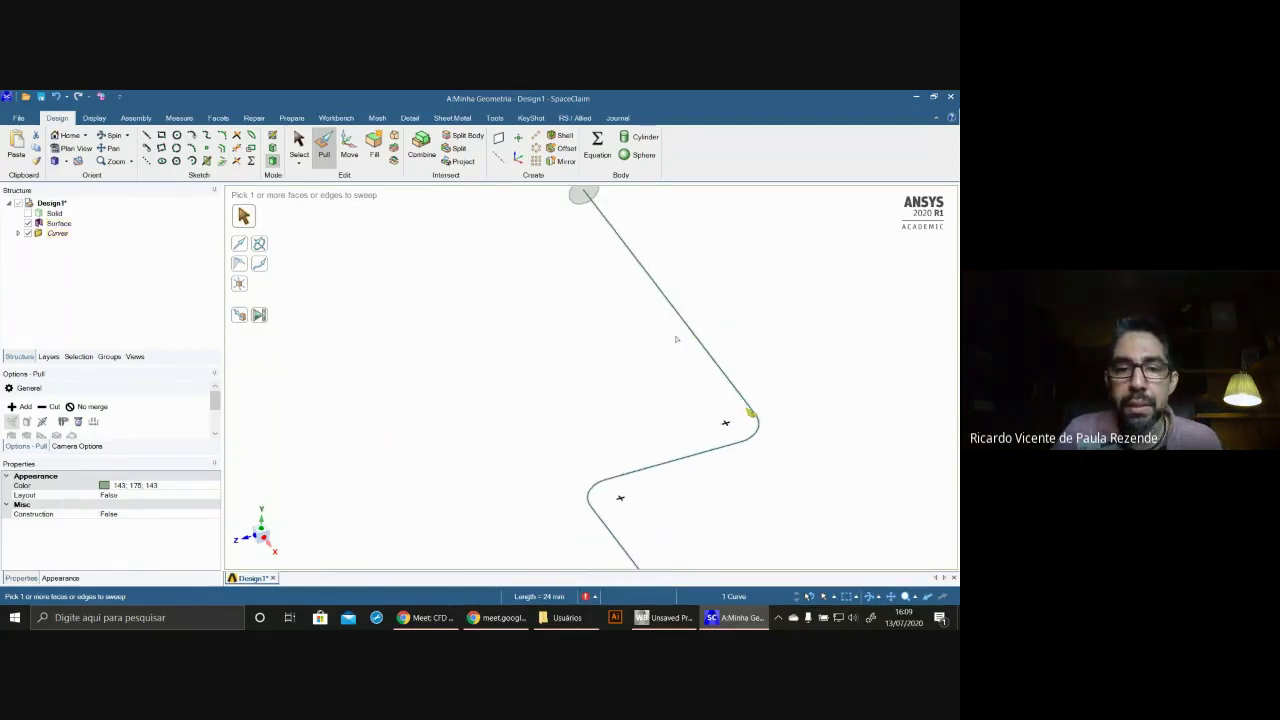
pyautogui.scroll(-2, 676, 339)
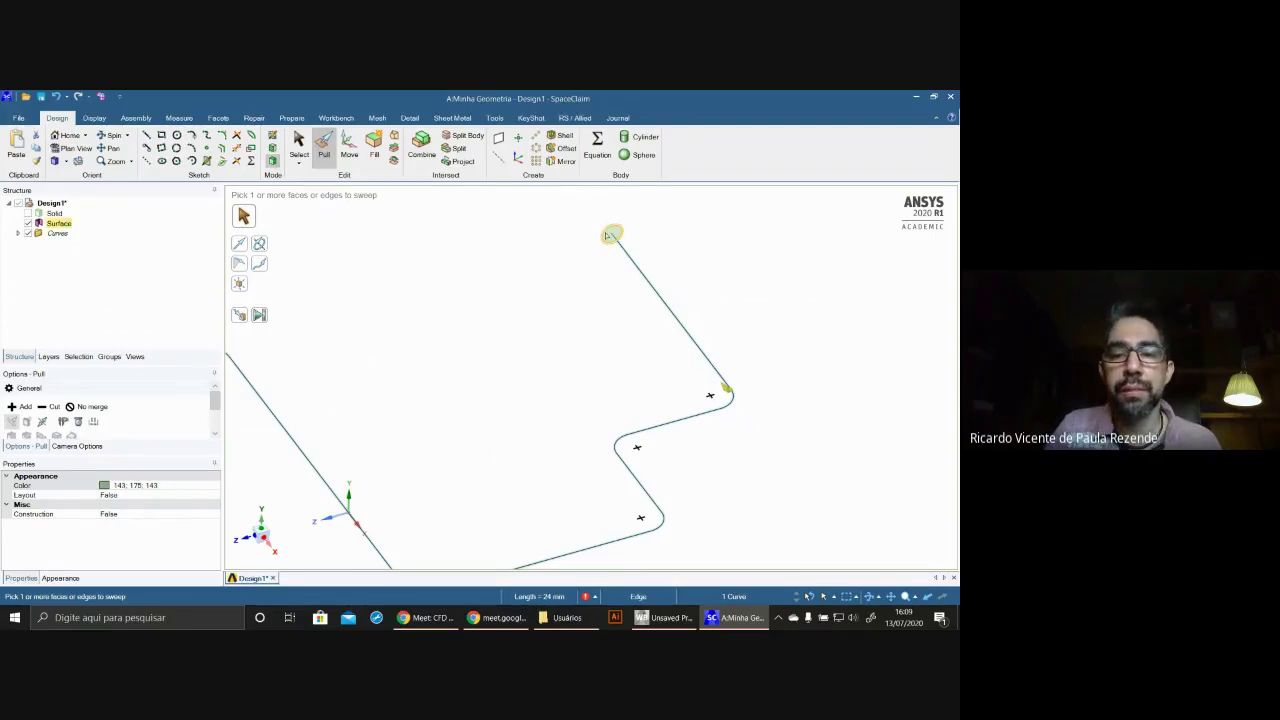
# - Try to pull the circle's edge, first as a sweep along the path and with a picked pull direction
pyautogui.click(607, 235)
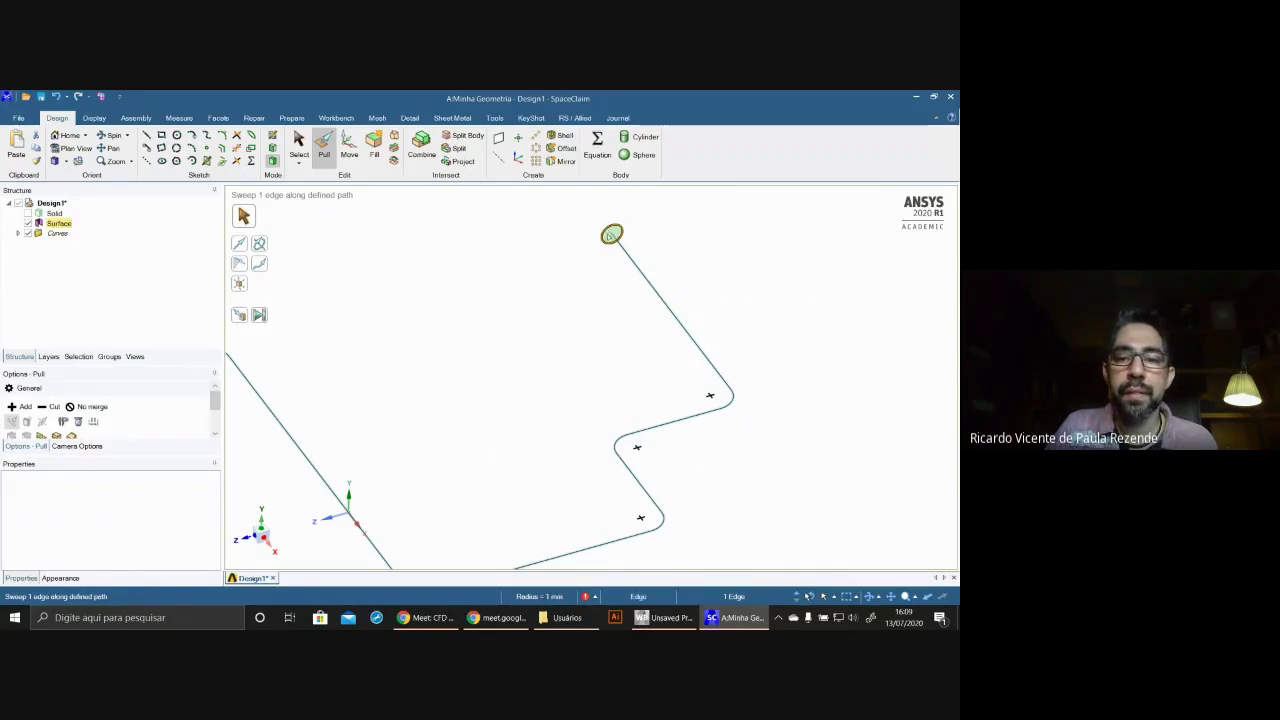
pyautogui.click(607, 250)
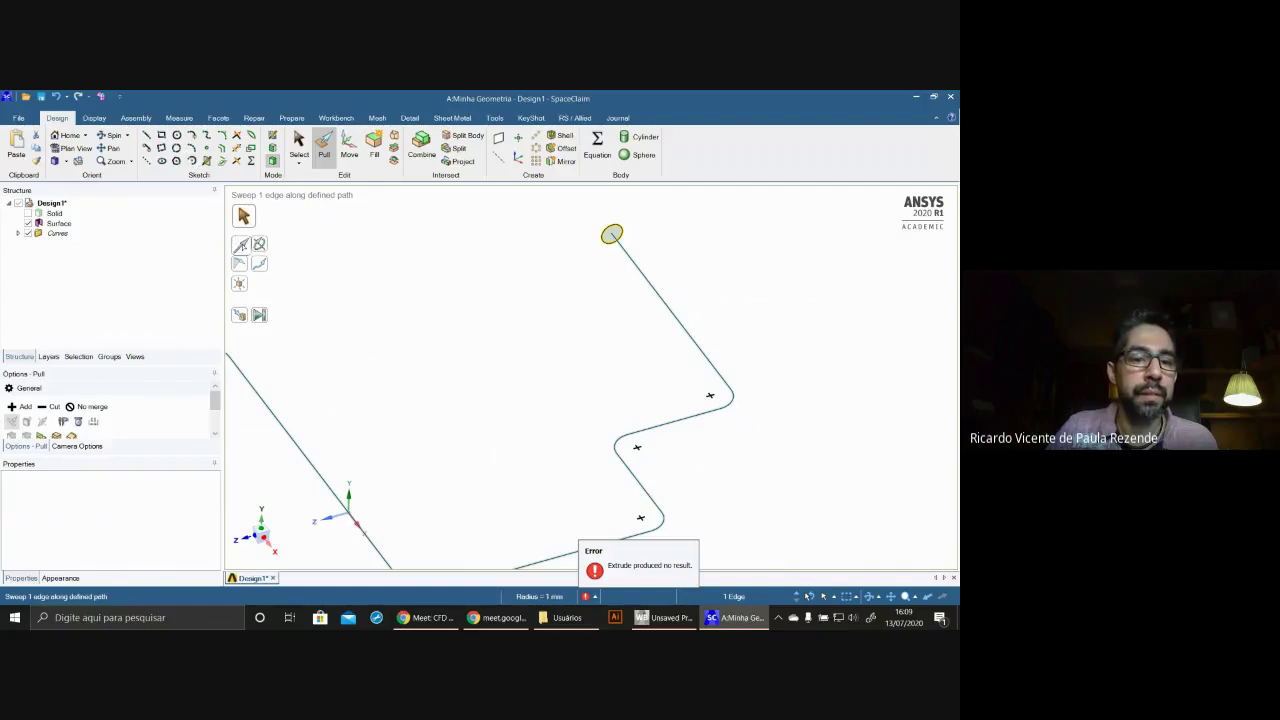
pyautogui.click(239, 243)
pyautogui.scroll(5, 609, 240)
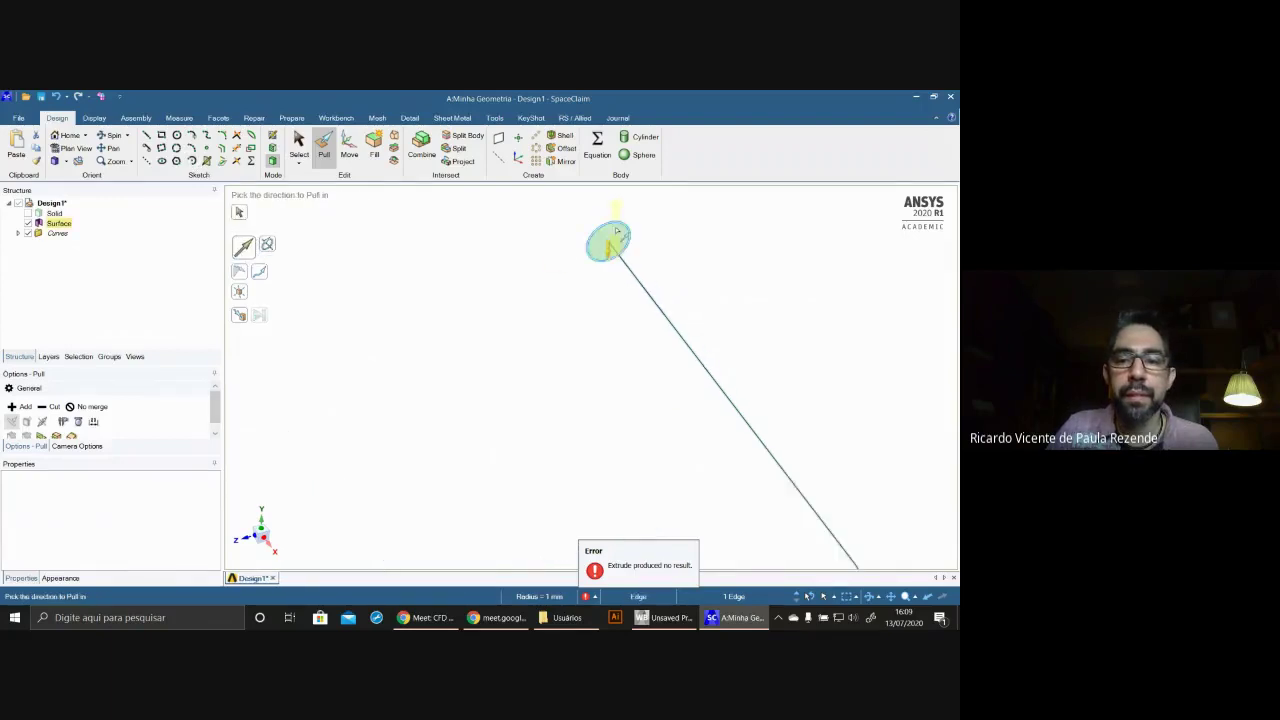
pyautogui.moveTo(623, 225); pyautogui.dragTo(624, 238)
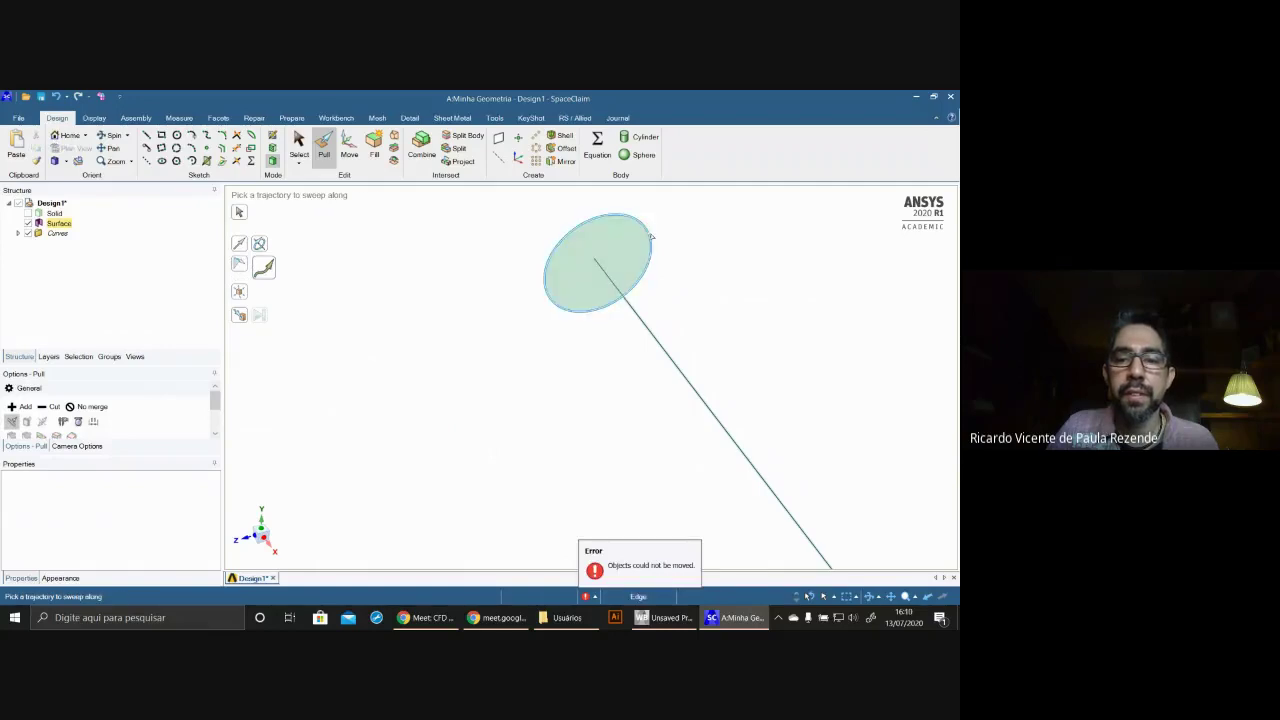
pyautogui.click(650, 238)
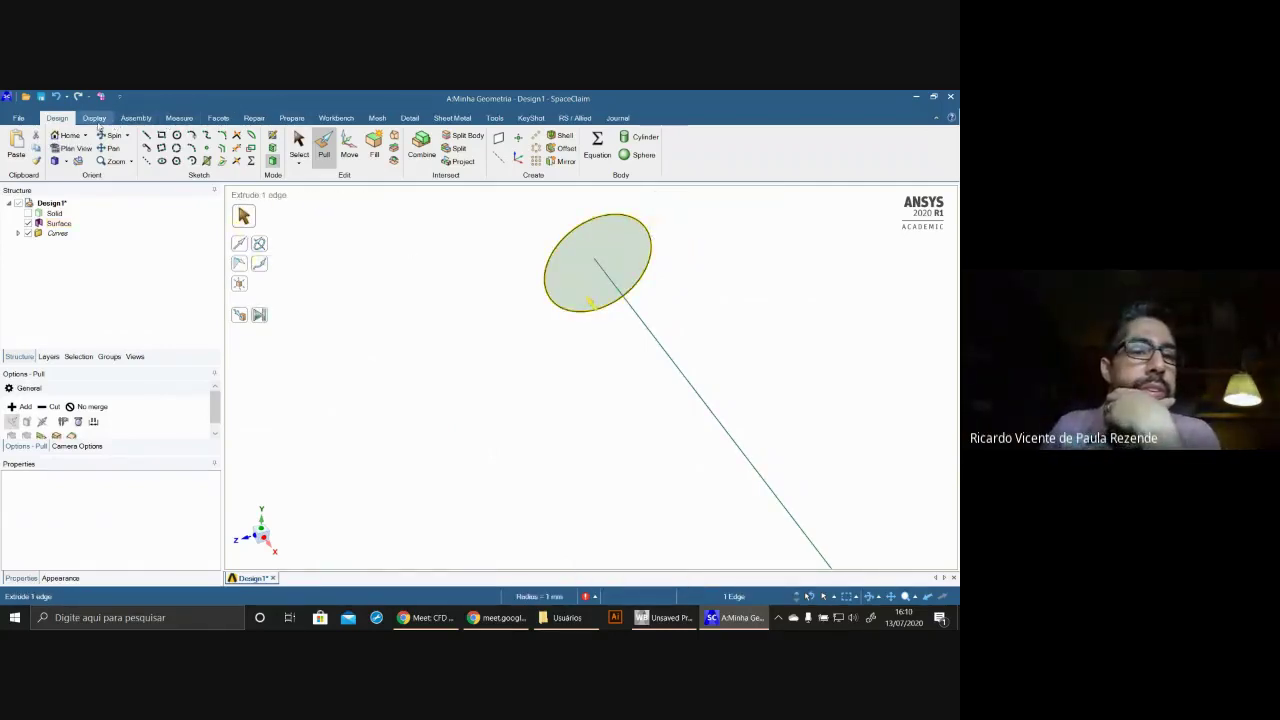
pyautogui.click(167, 119)
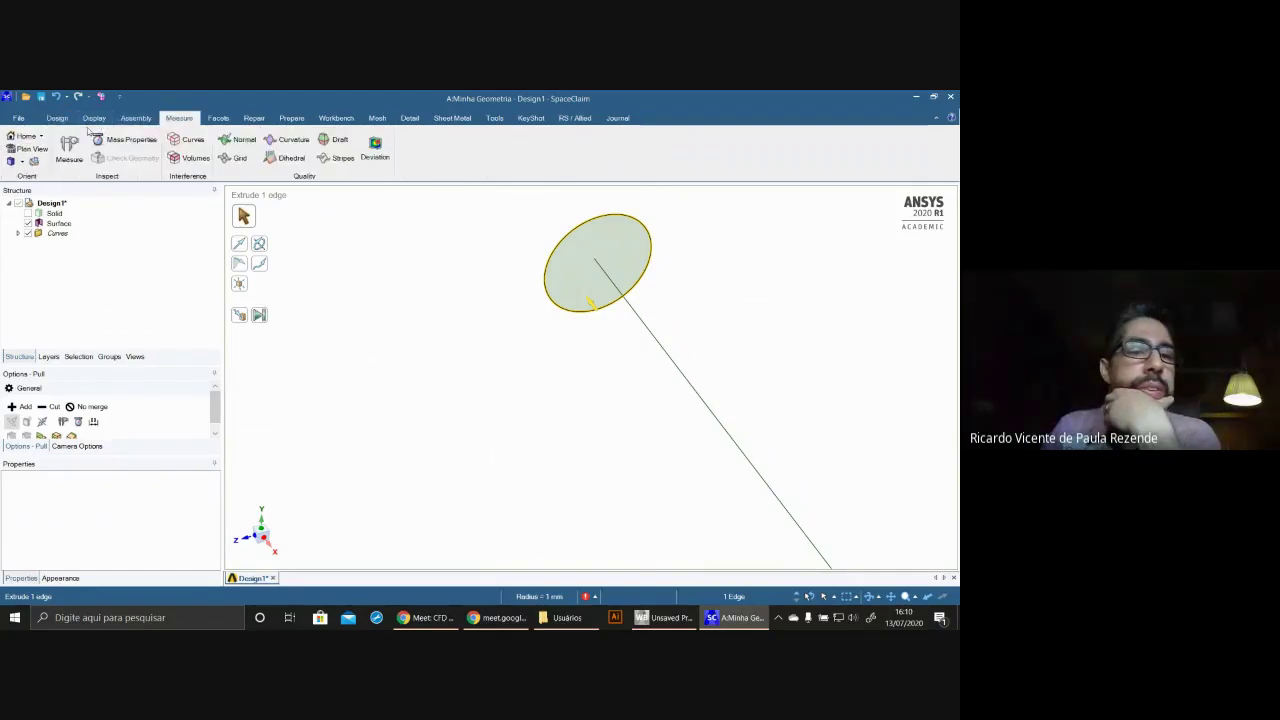
pyautogui.click(58, 118)
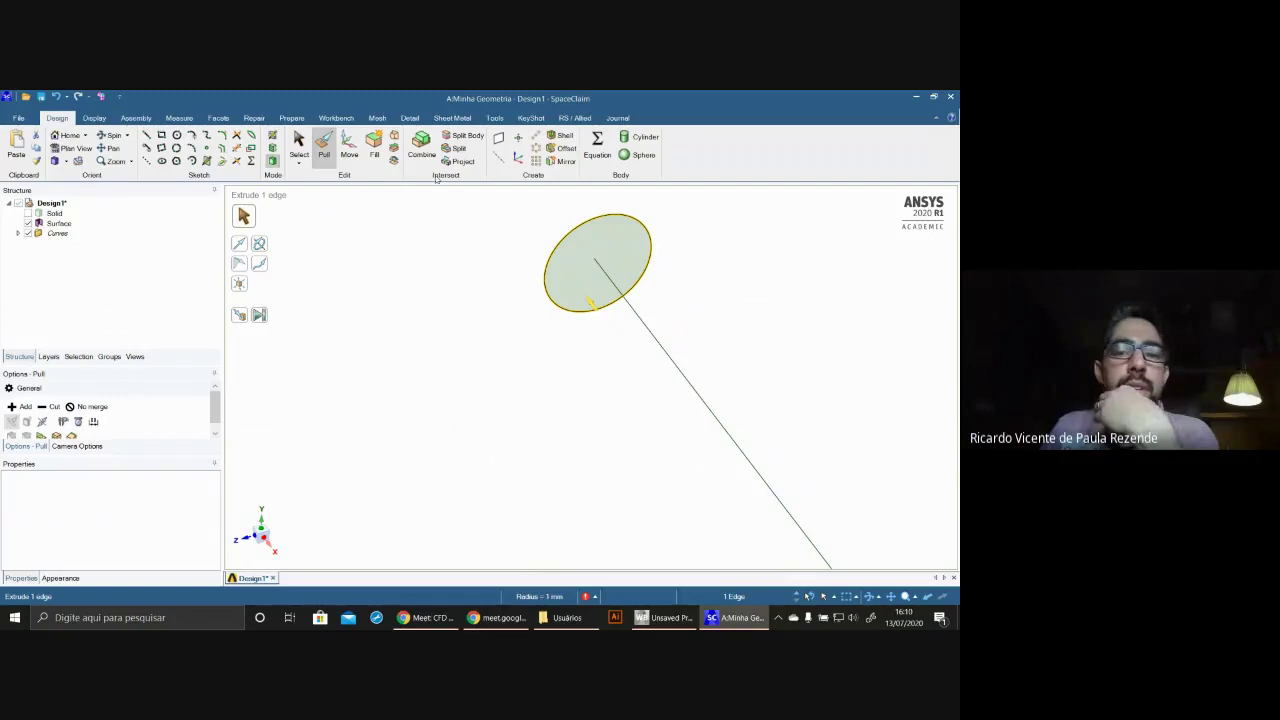
pyautogui.click(289, 118)
pyautogui.click(218, 118)
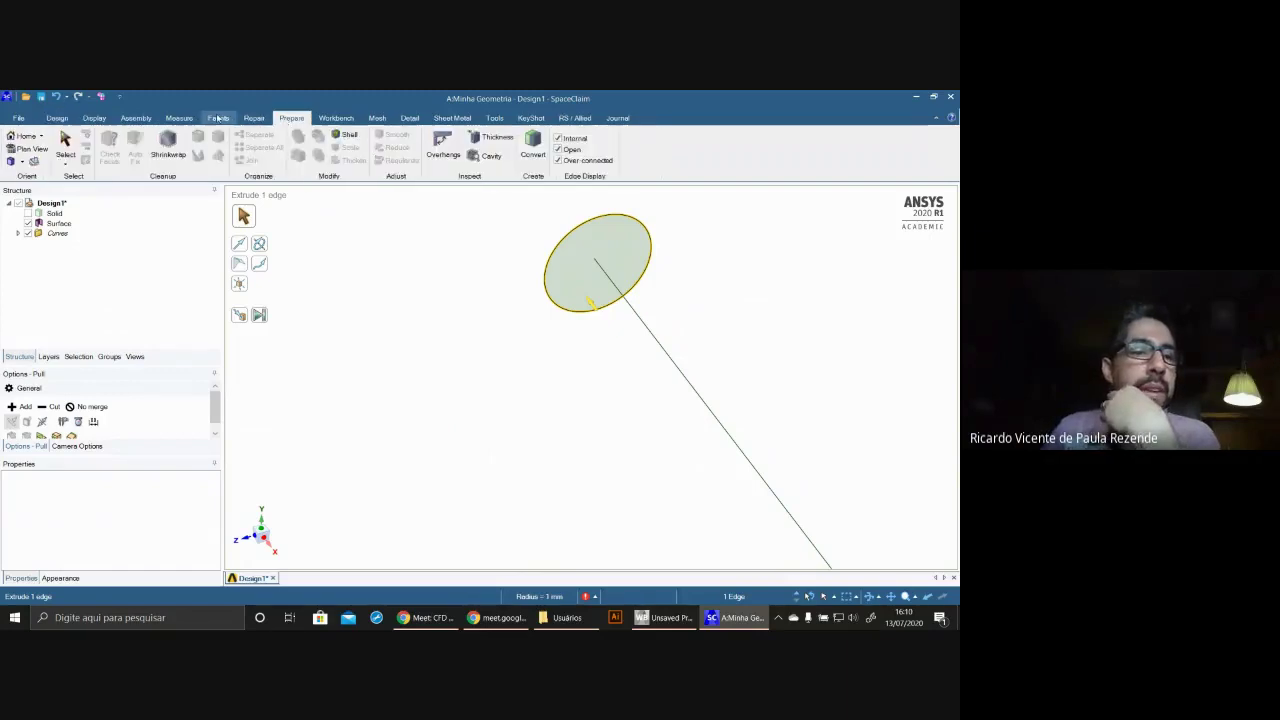
pyautogui.click(180, 118)
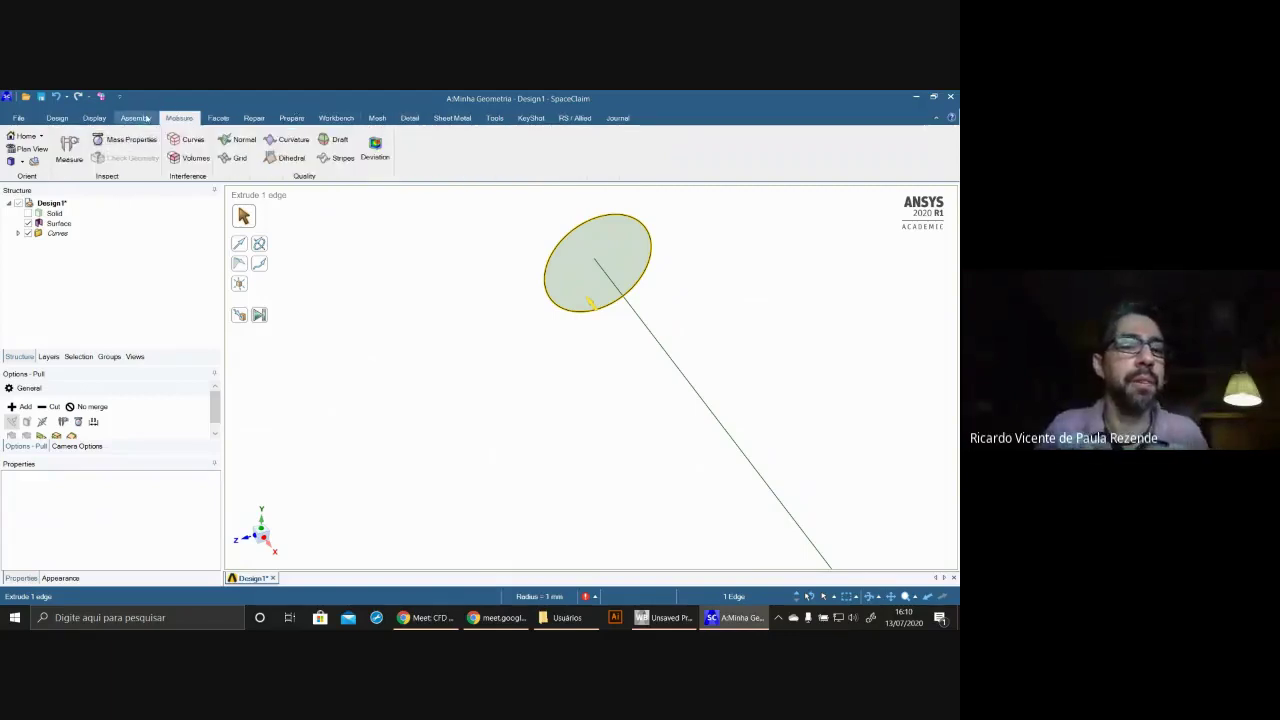
pyautogui.click(145, 119)
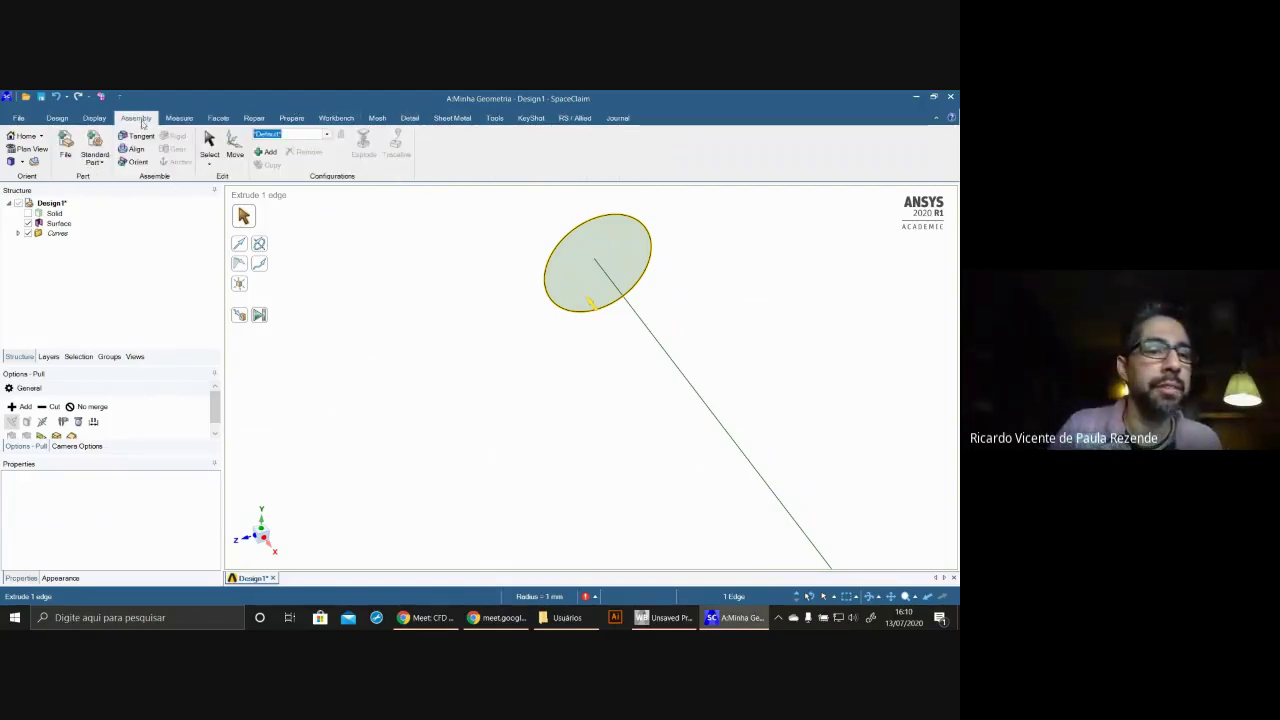
pyautogui.click(94, 118)
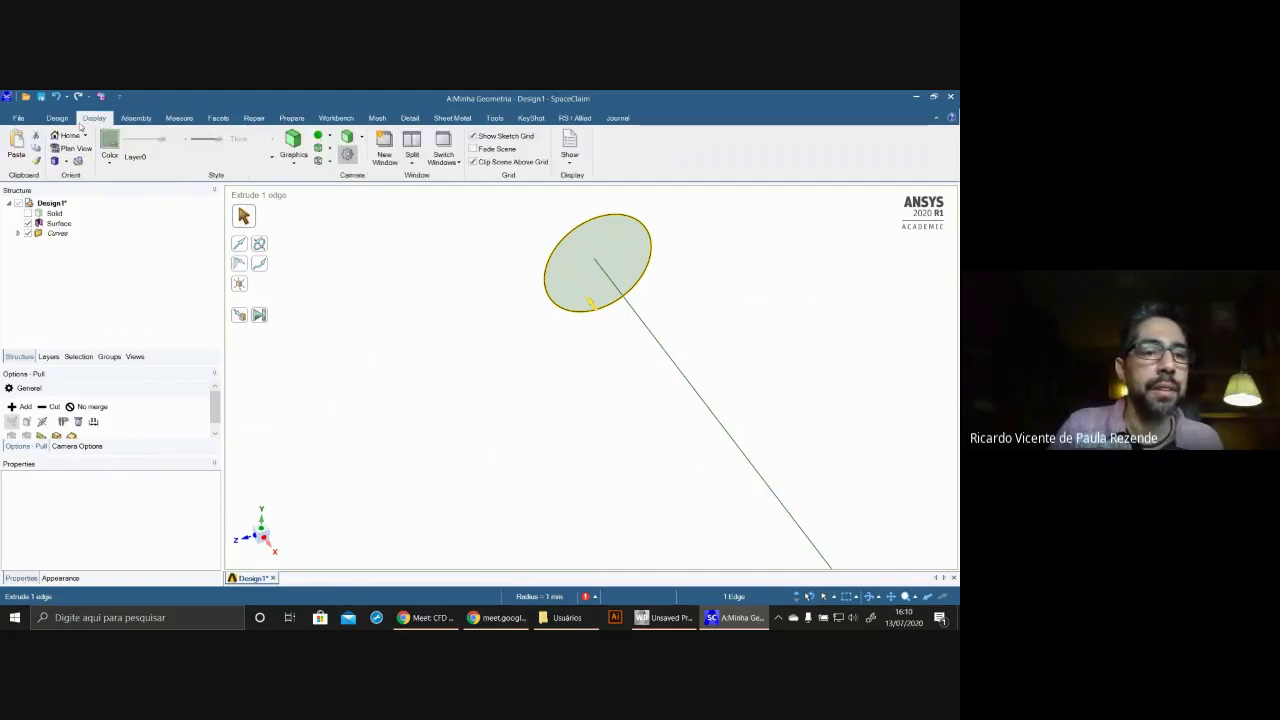
pyautogui.click(57, 118)
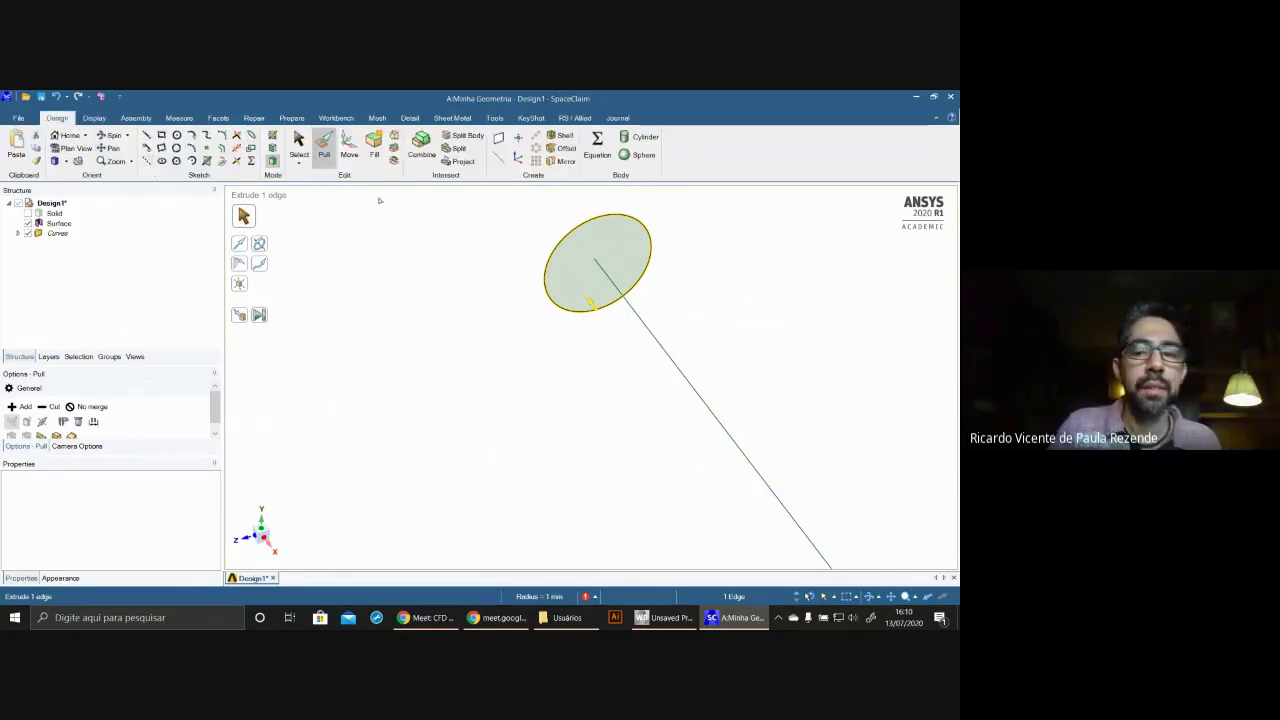
# - Sweep the circular face along the whole connected path with Full Pull to form a solid pipe
pyautogui.scroll(-2, 645, 308)
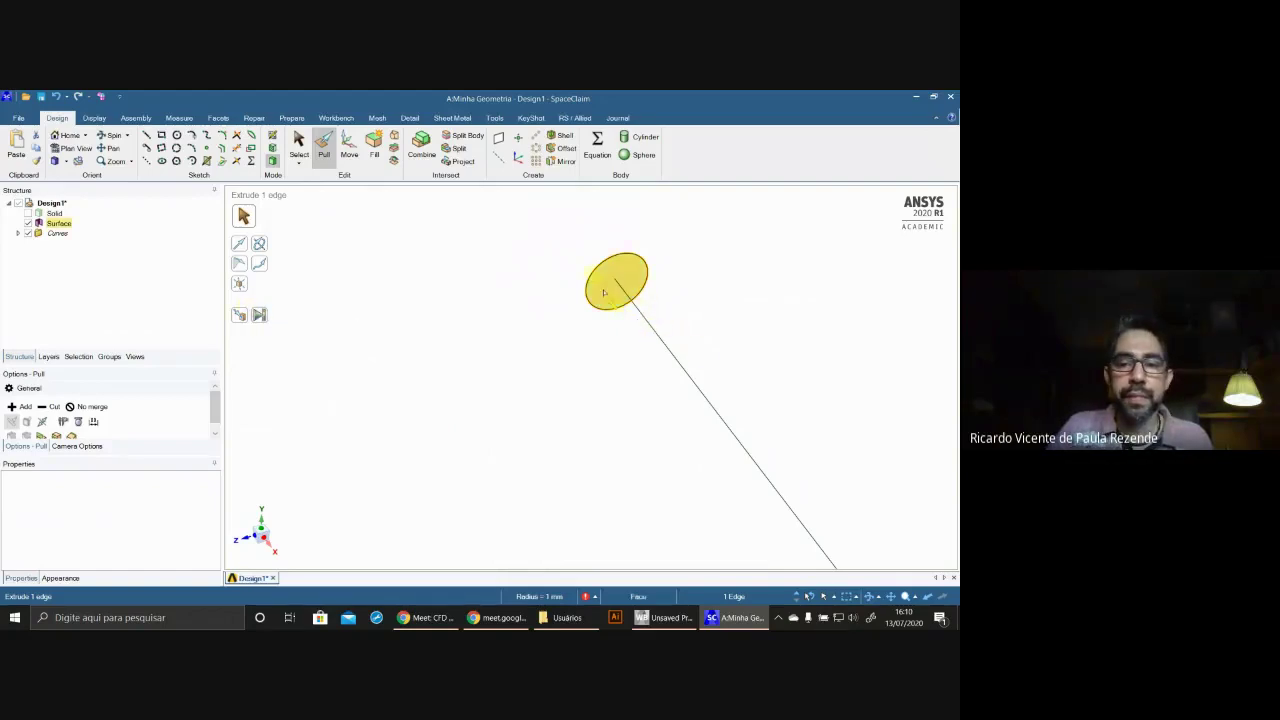
pyautogui.click(616, 284)
pyautogui.scroll(-3, 379, 346)
pyautogui.scroll(-1, 379, 346)
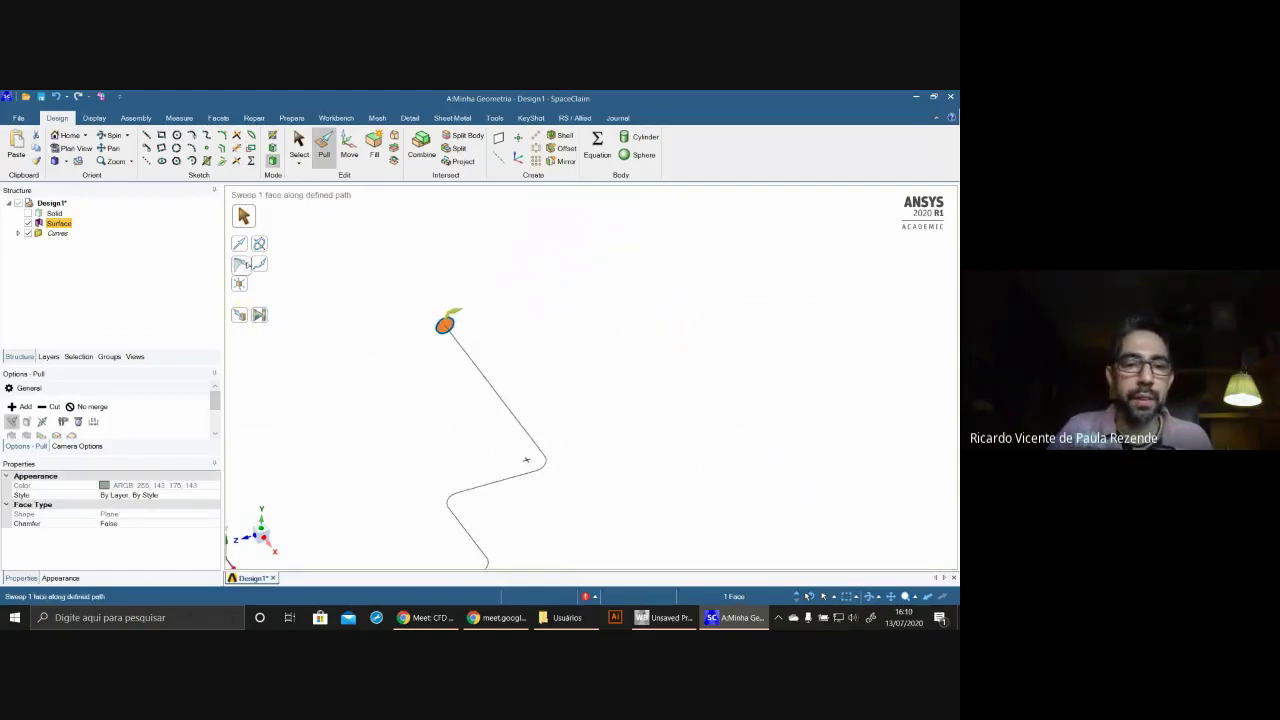
pyautogui.click(259, 263)
pyautogui.click(518, 419)
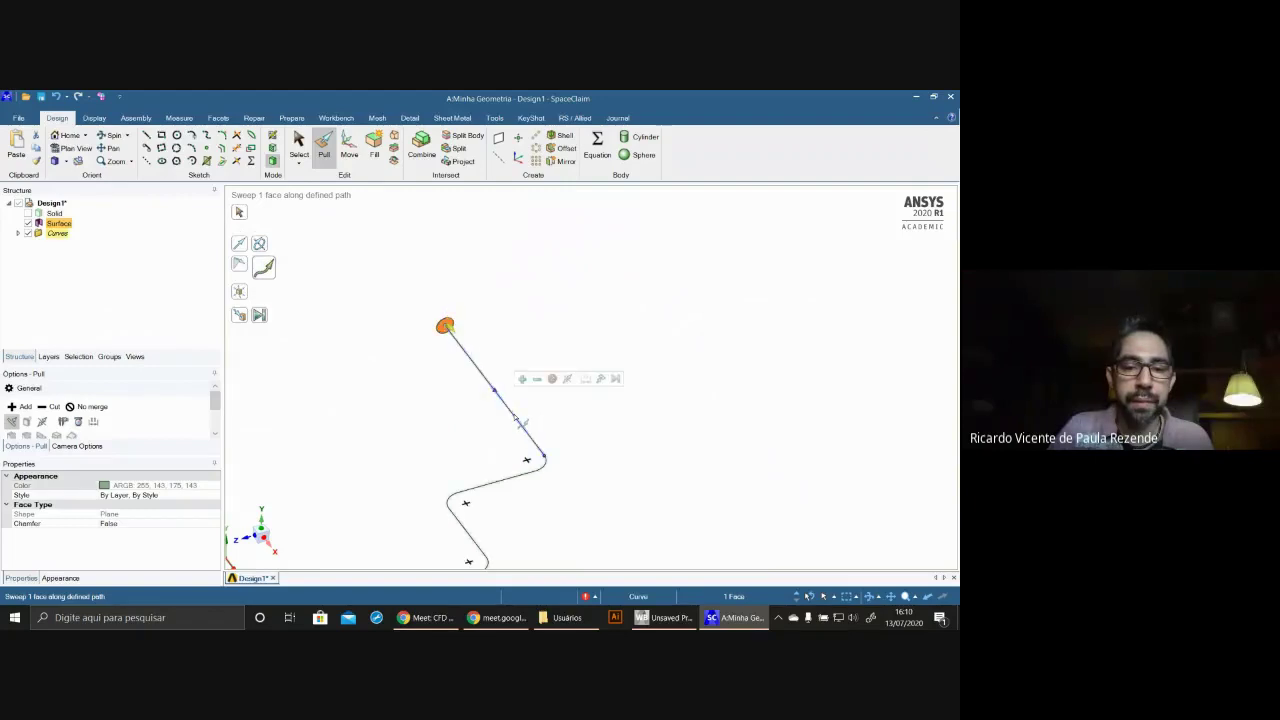
pyautogui.click(261, 316)
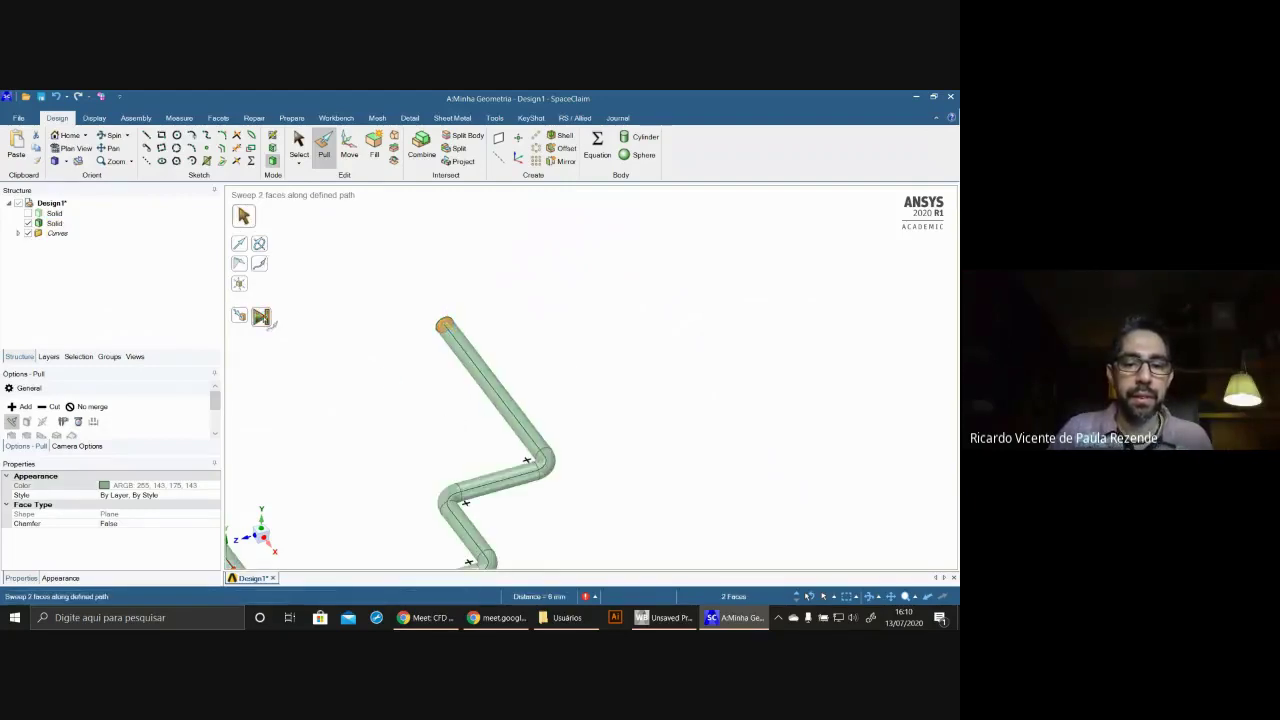
# - Inspect the swept pipe's full course and its rounded bends from several angles
pyautogui.scroll(-4, 657, 397)
pyautogui.moveTo(372, 489); pyautogui.dragTo(405, 440, button='middle')
pyautogui.scroll(5, 407, 428)
pyautogui.scroll(-3, 578, 410)
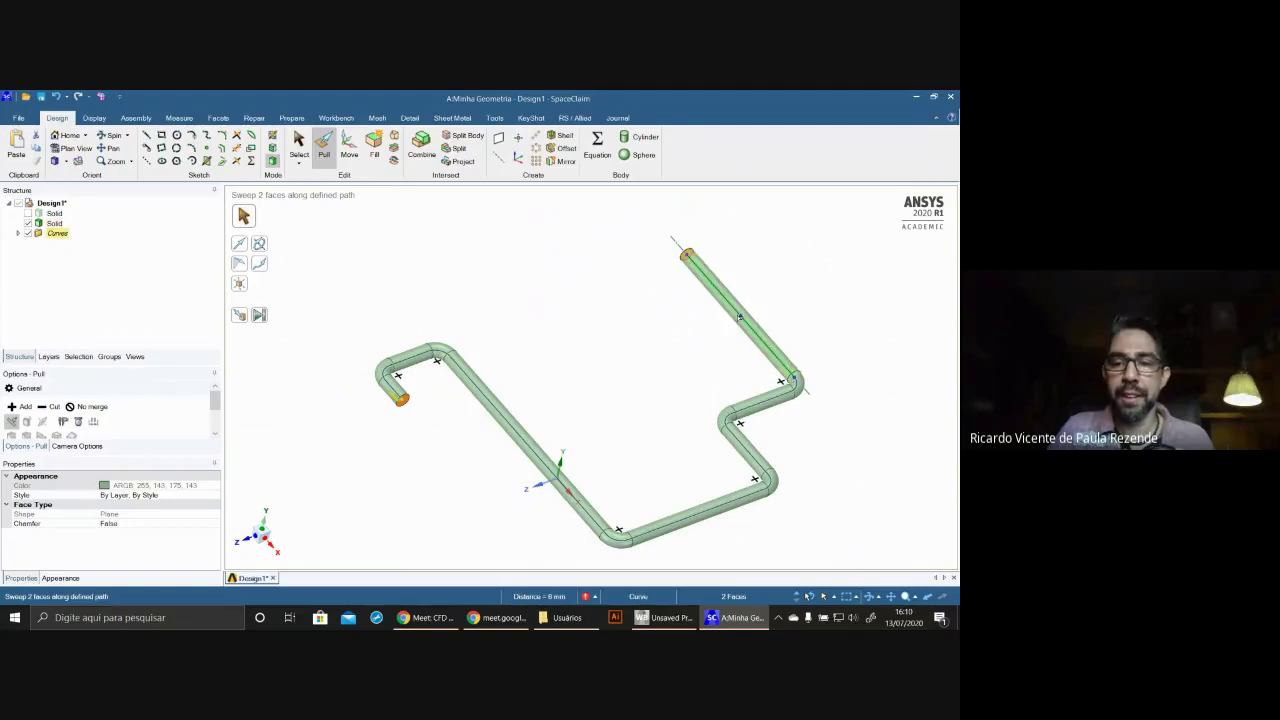
pyautogui.scroll(5, 808, 390)
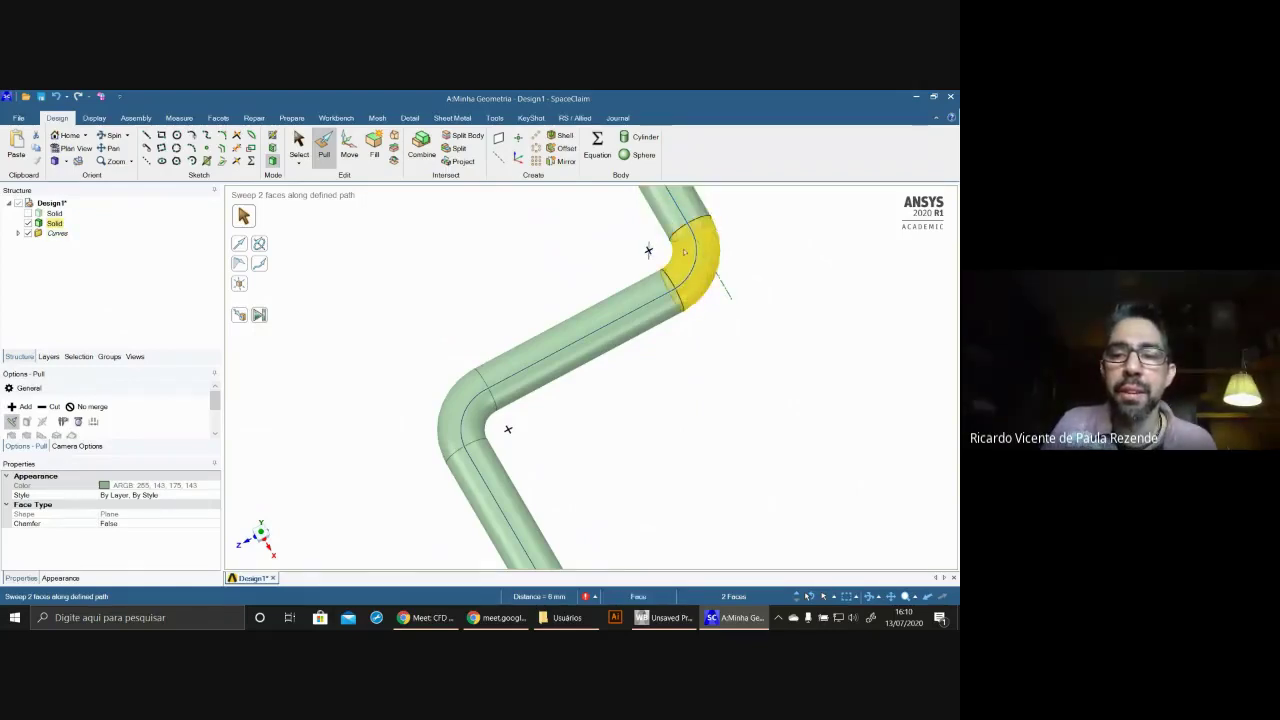
pyautogui.scroll(-5, 686, 345)
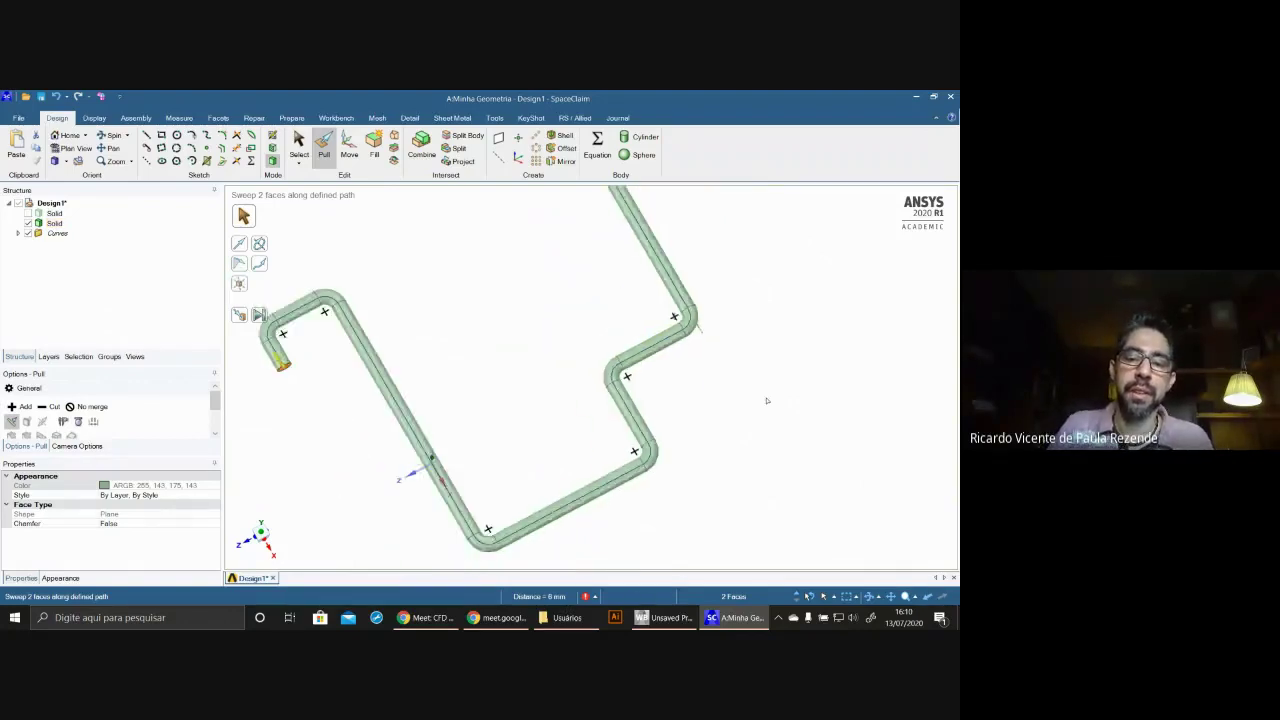
pyautogui.moveTo(768, 400); pyautogui.dragTo(748, 328, button='middle')
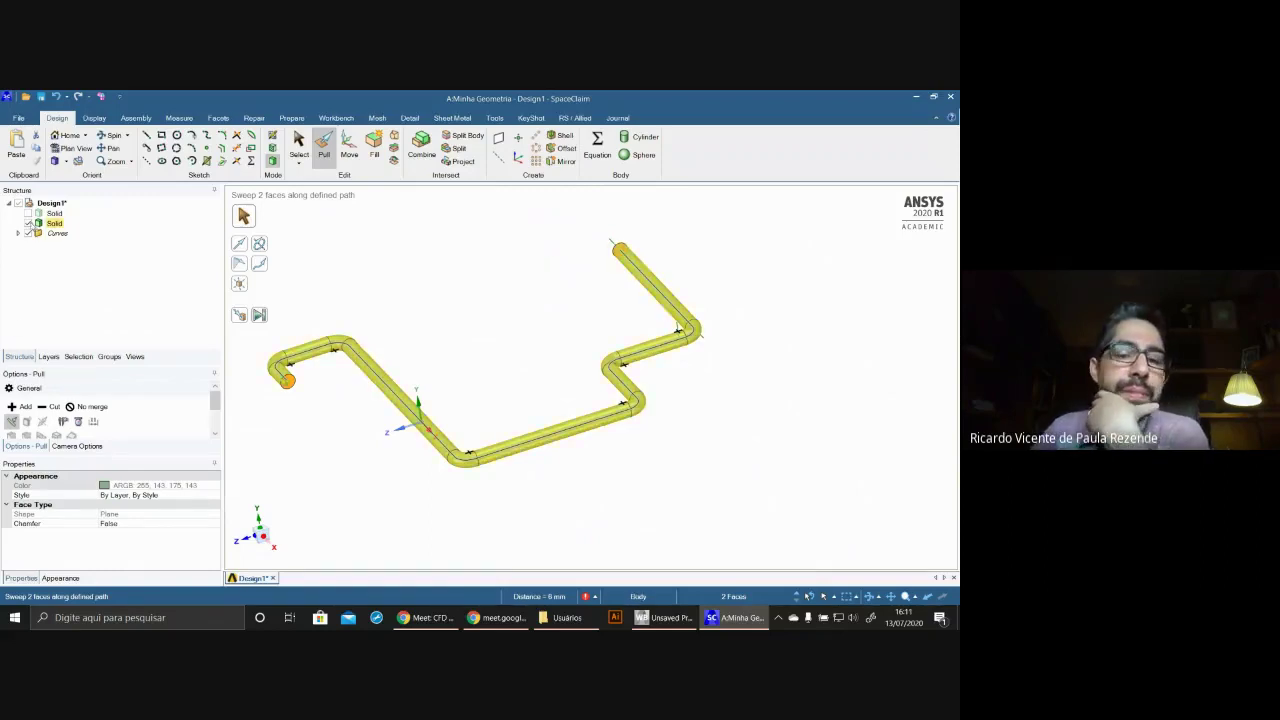
# - Select the pipe body and show the hidden first solid alongside it
pyautogui.click(40, 224)
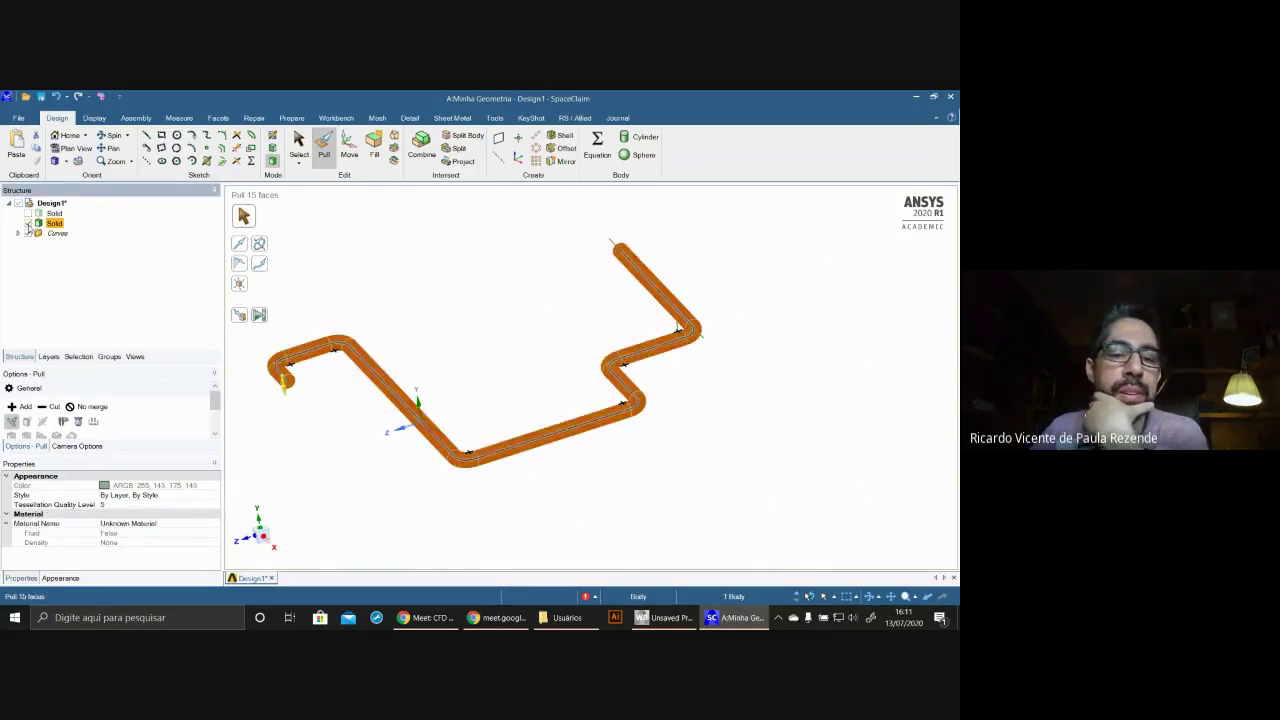
pyautogui.click(28, 213)
pyautogui.moveTo(380, 330); pyautogui.dragTo(606, 381, button='middle')
# - Move the whole chain of path curves about 12.7 mm away from the large solid, parallel to the Z axis
pyautogui.press('m')
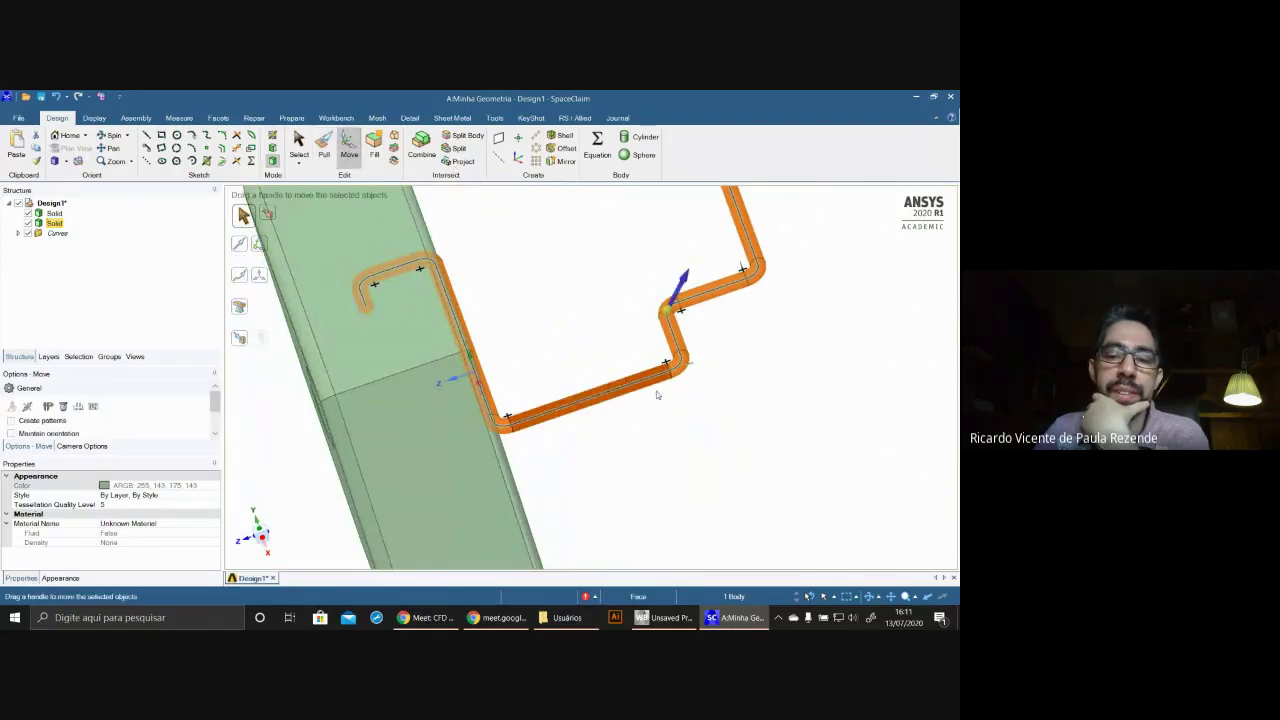
pyautogui.doubleClick(672, 365)
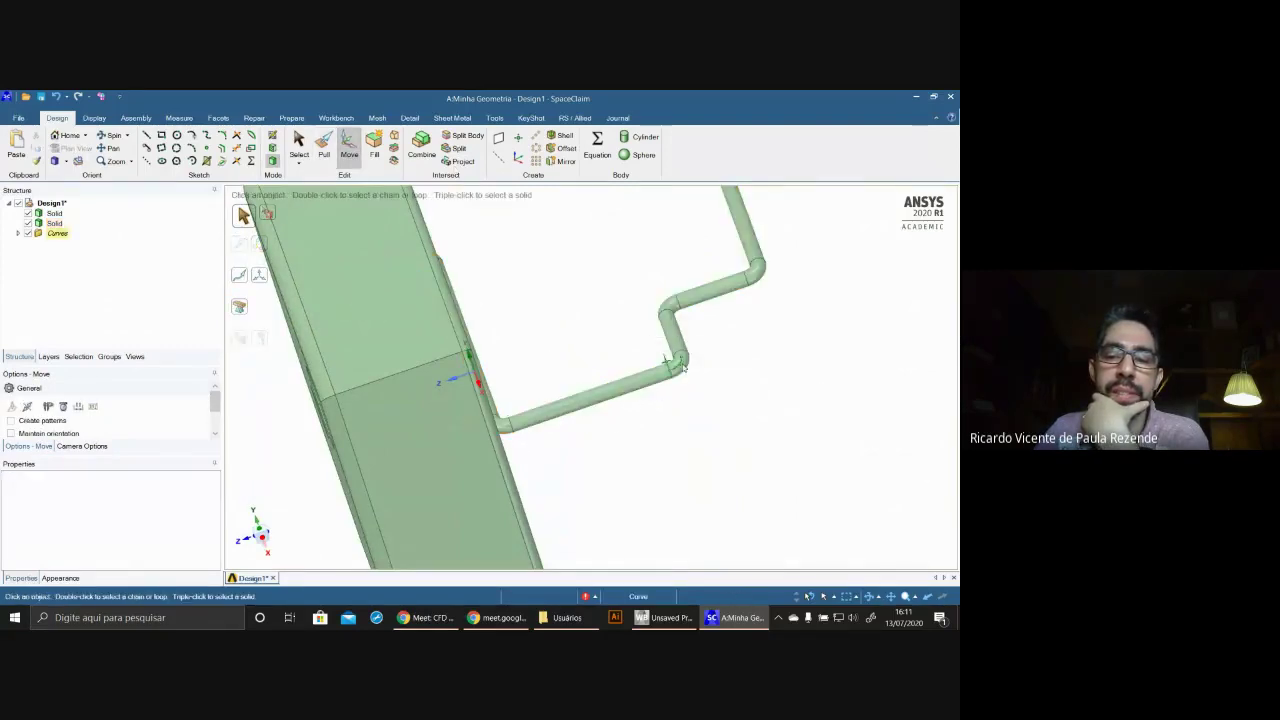
pyautogui.moveTo(614, 291); pyautogui.dragTo(710, 259)
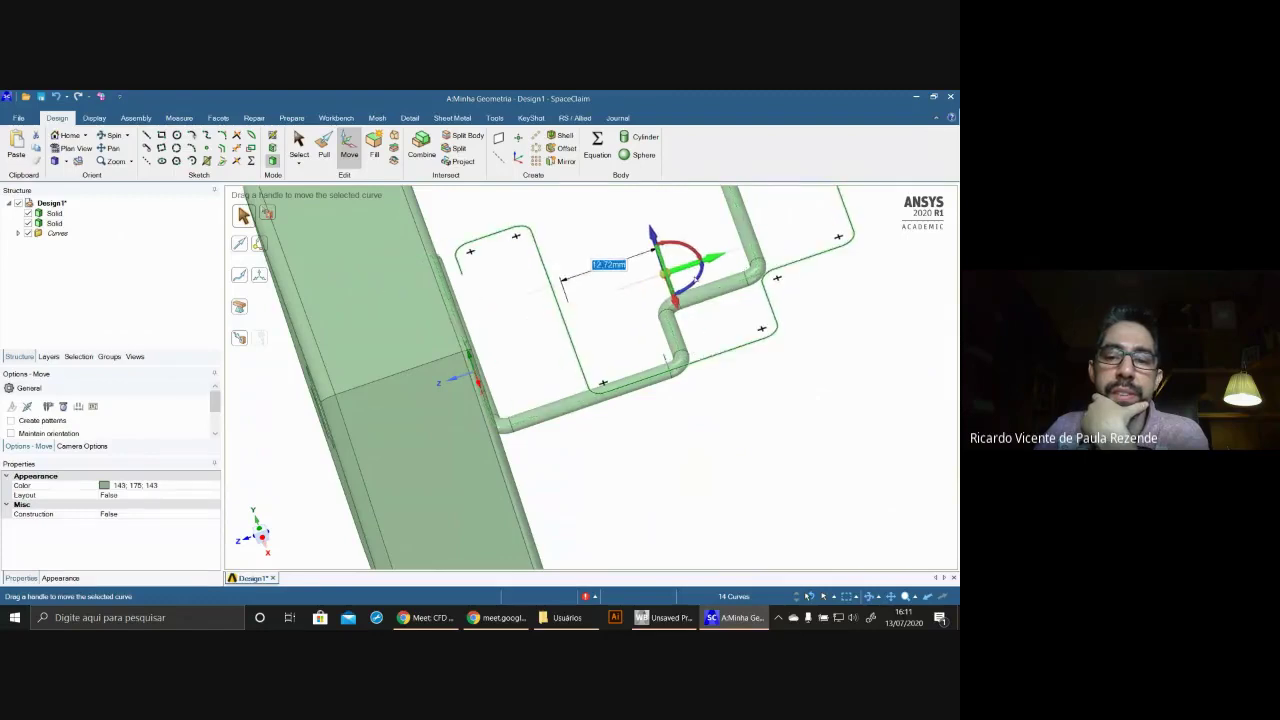
# - Move all faces of the swept pipe farther away from the large solid, parallel to the Z axis
pyautogui.doubleClick(592, 403)
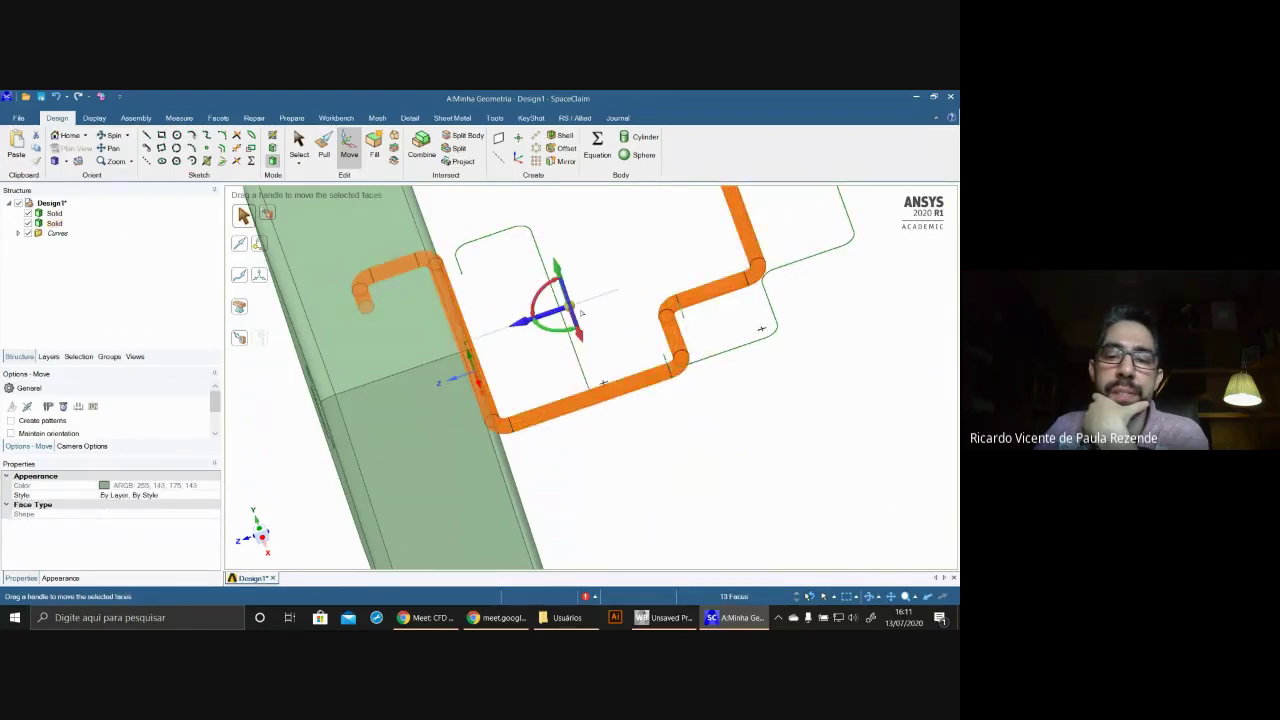
pyautogui.moveTo(582, 313); pyautogui.dragTo(730, 409)
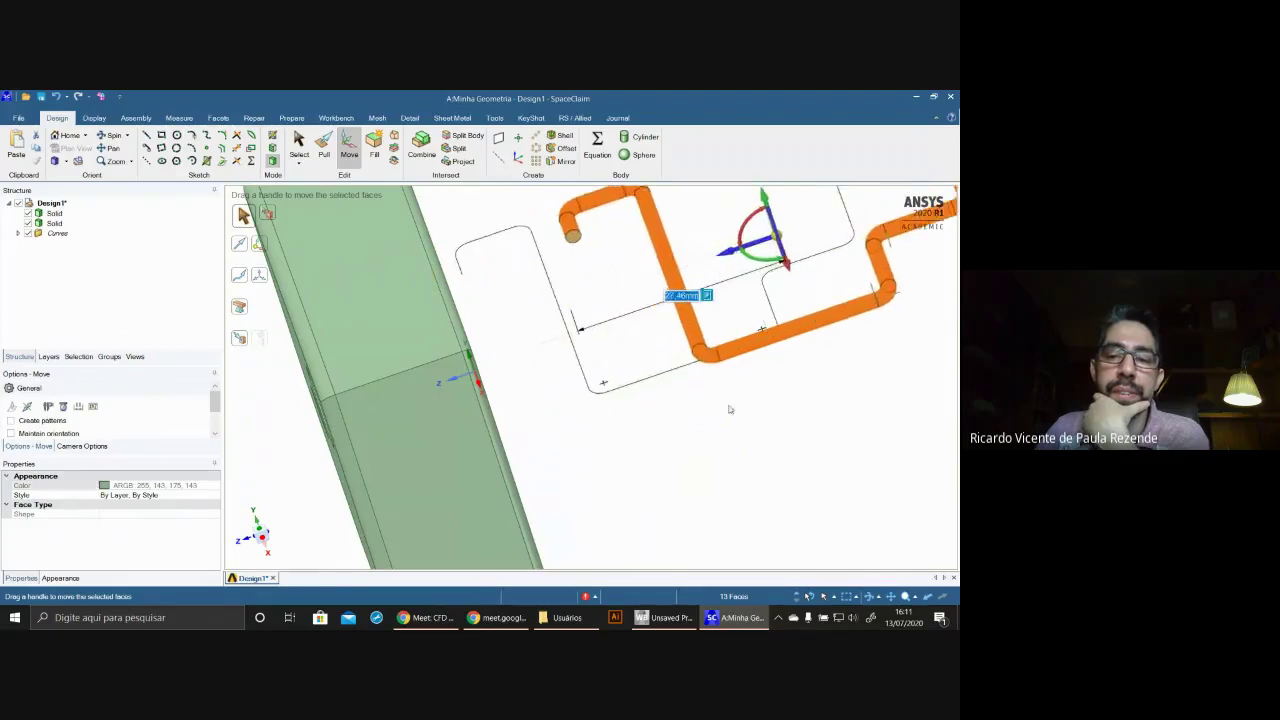
pyautogui.click(744, 460)
pyautogui.moveTo(746, 463); pyautogui.dragTo(597, 383, button='middle')
pyautogui.scroll(3, 680, 433)
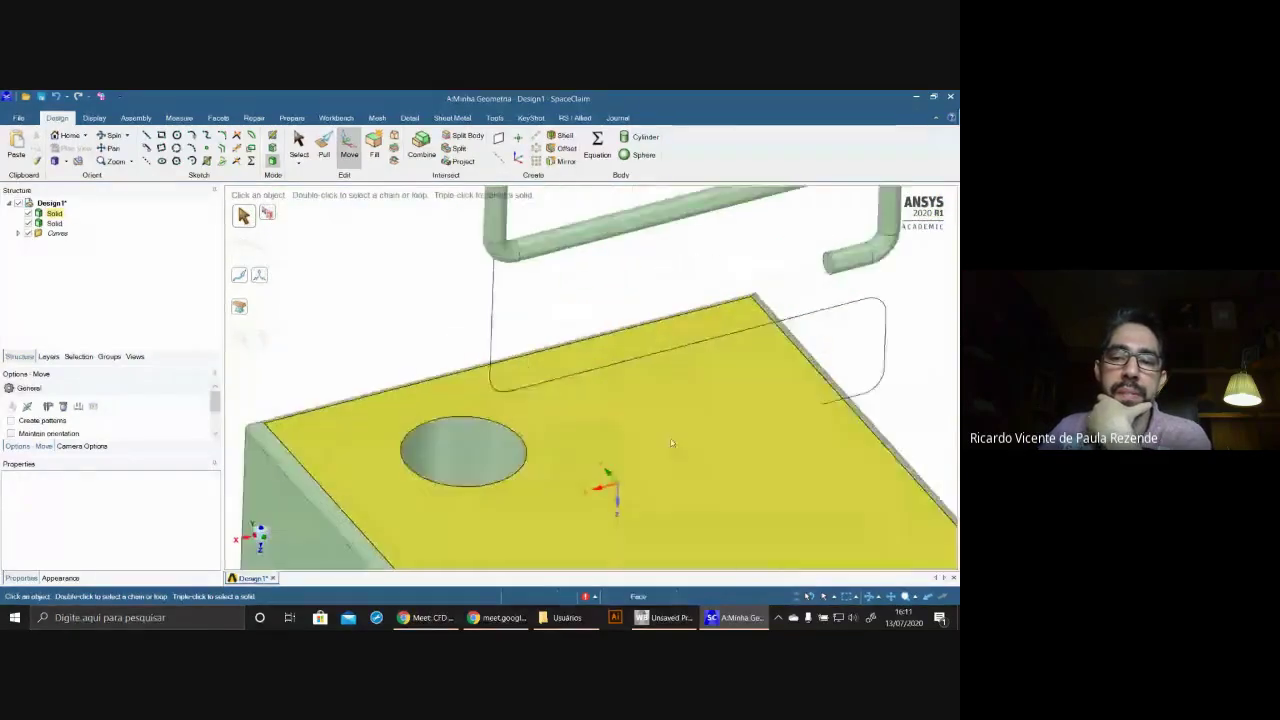
pyautogui.scroll(-5, 672, 443)
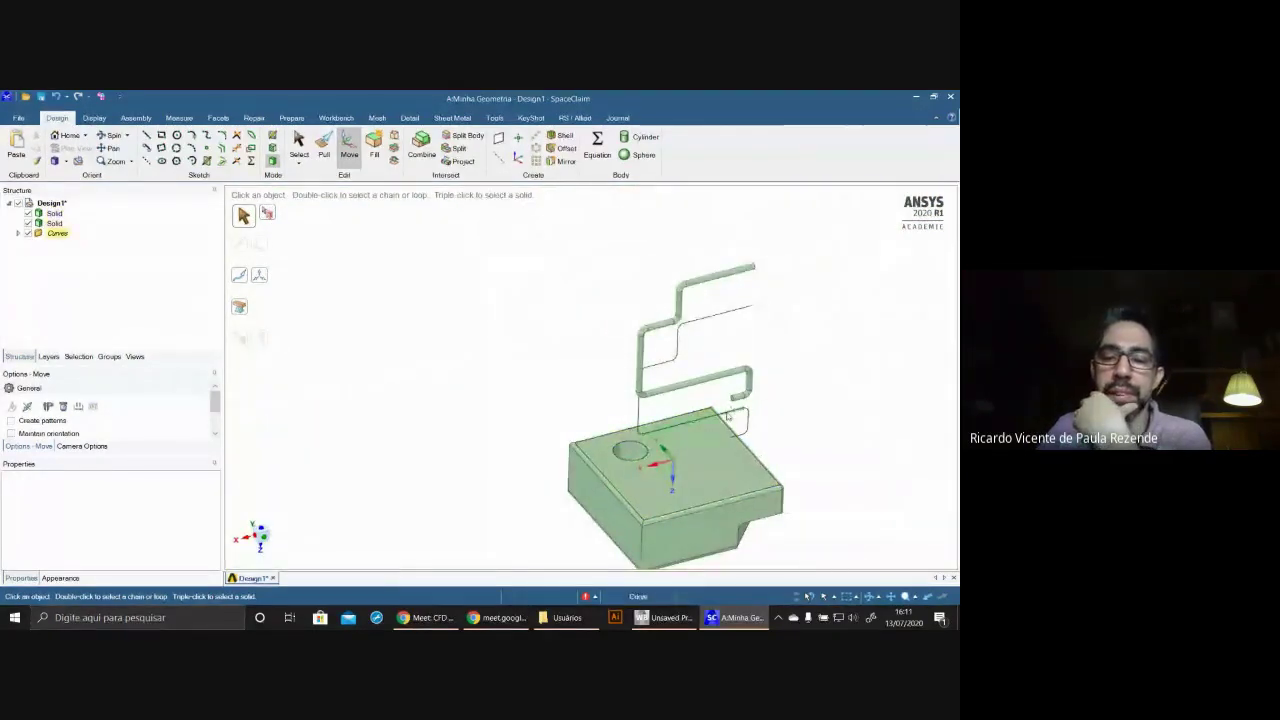
# - Delete the whole Curves folder so that only the two solids remain in the design
pyautogui.click(728, 416)
pyautogui.click(57, 233)
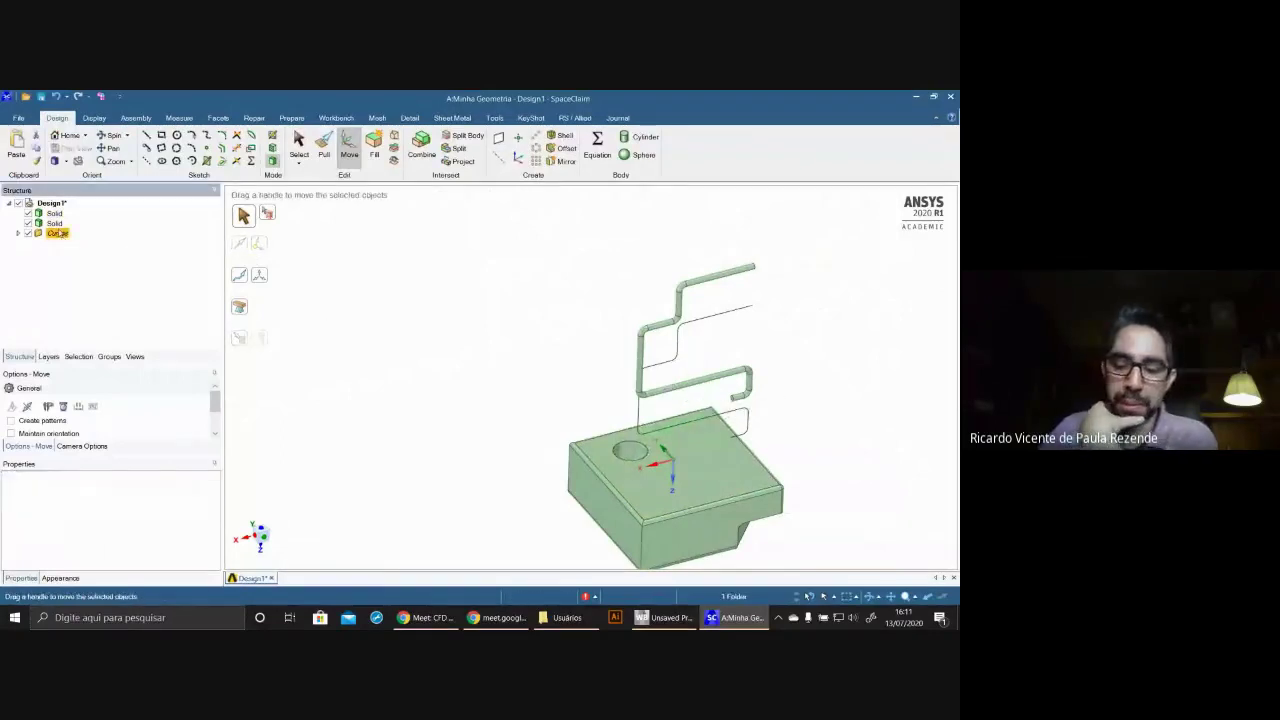
pyautogui.press('Delete')
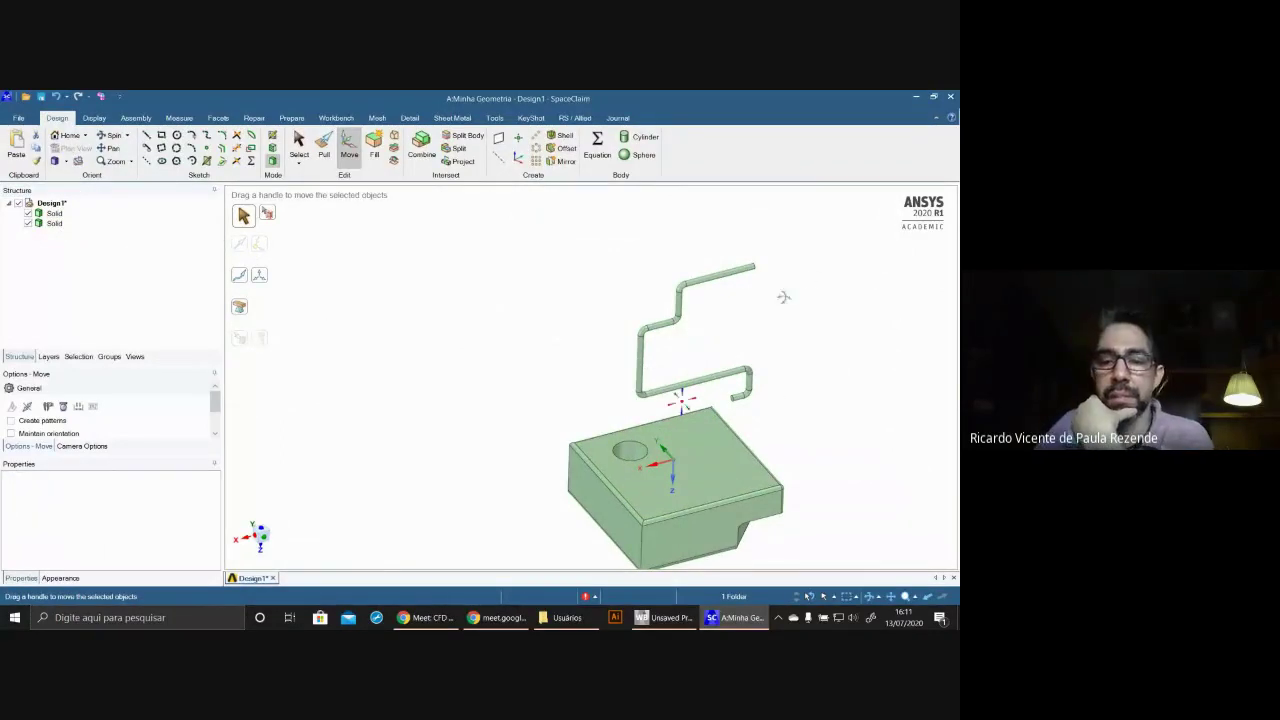
pyautogui.moveTo(783, 294); pyautogui.dragTo(666, 411, button='middle')
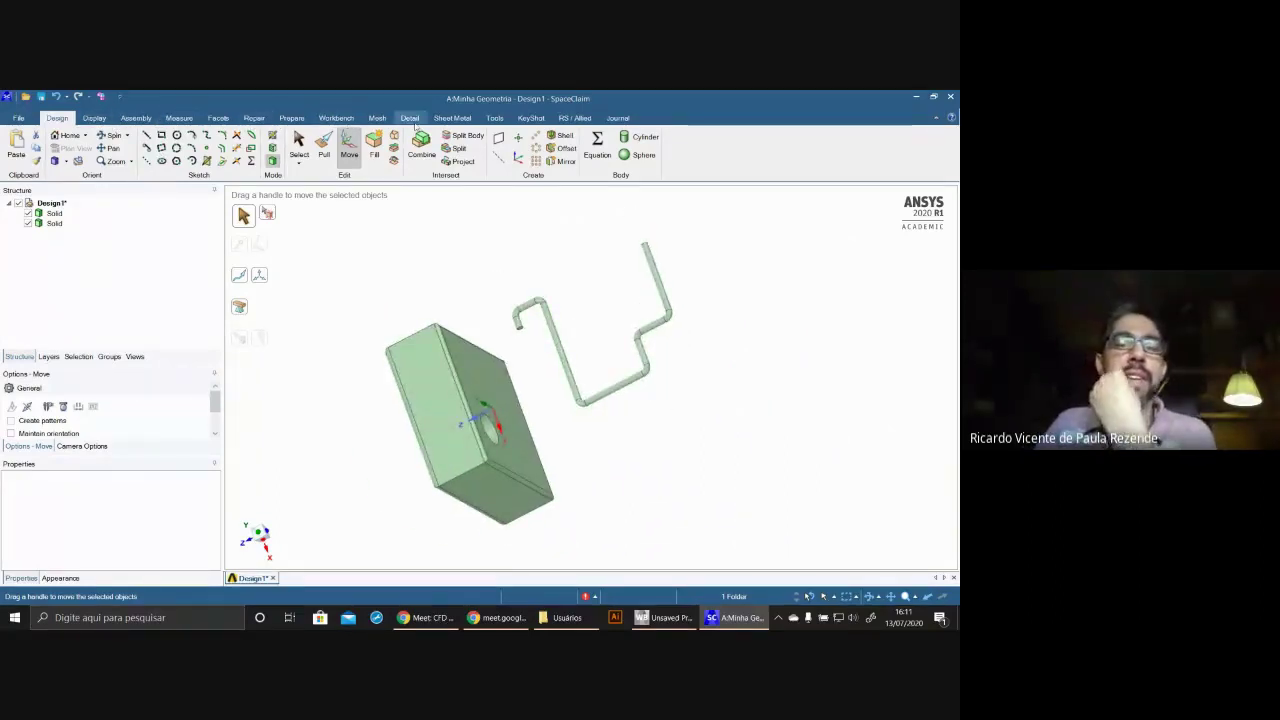
pyautogui.click(135, 118)
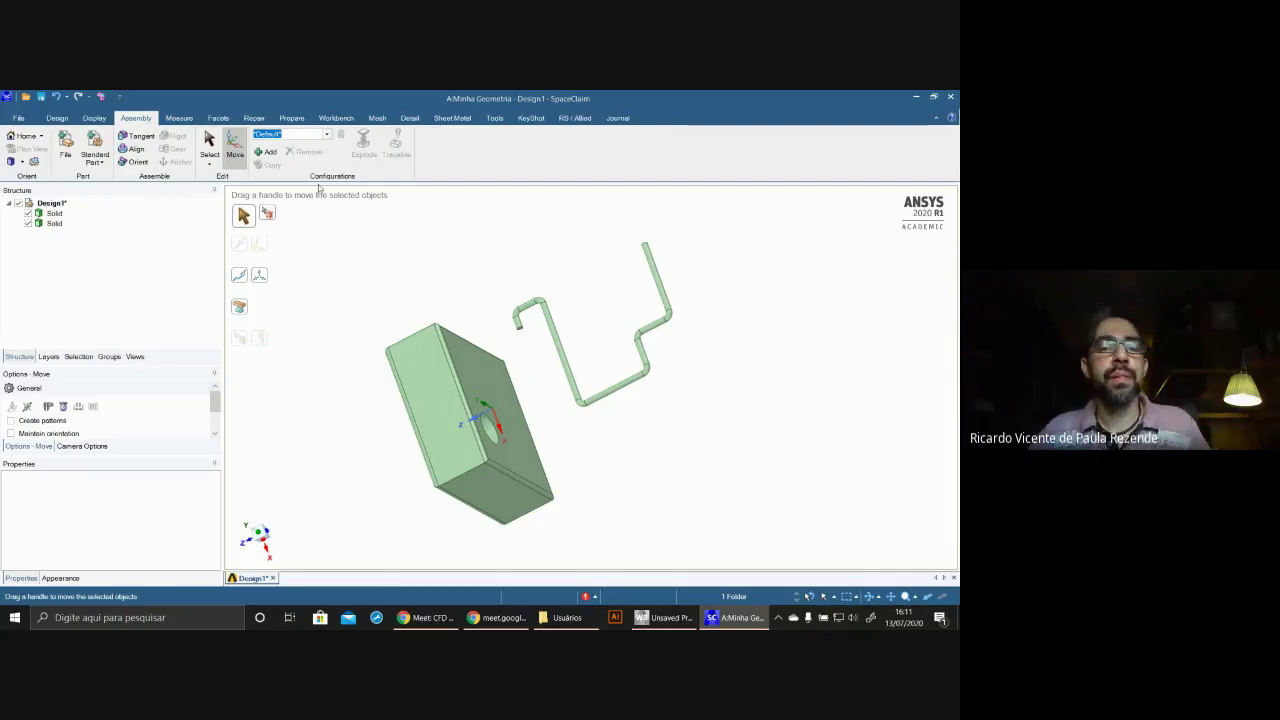
pyautogui.click(56, 118)
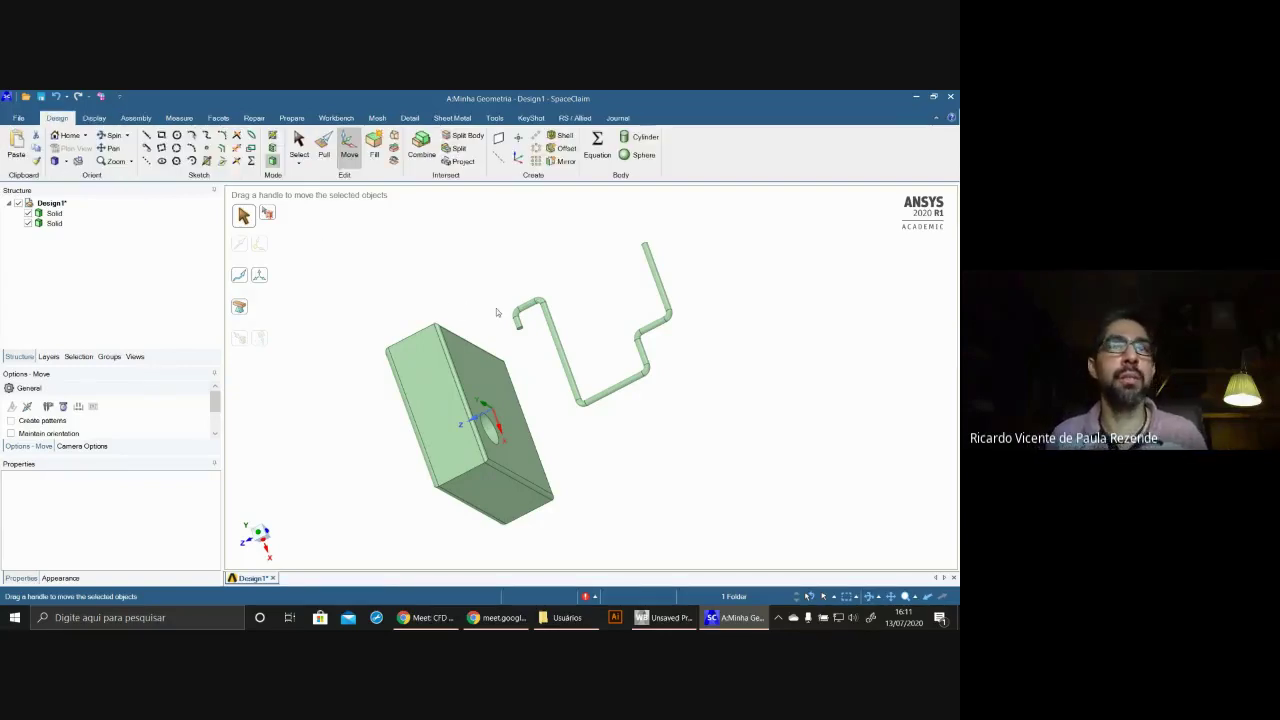
pyautogui.moveTo(769, 415); pyautogui.dragTo(607, 390, button='middle')
pyautogui.scroll(2, 623, 398)
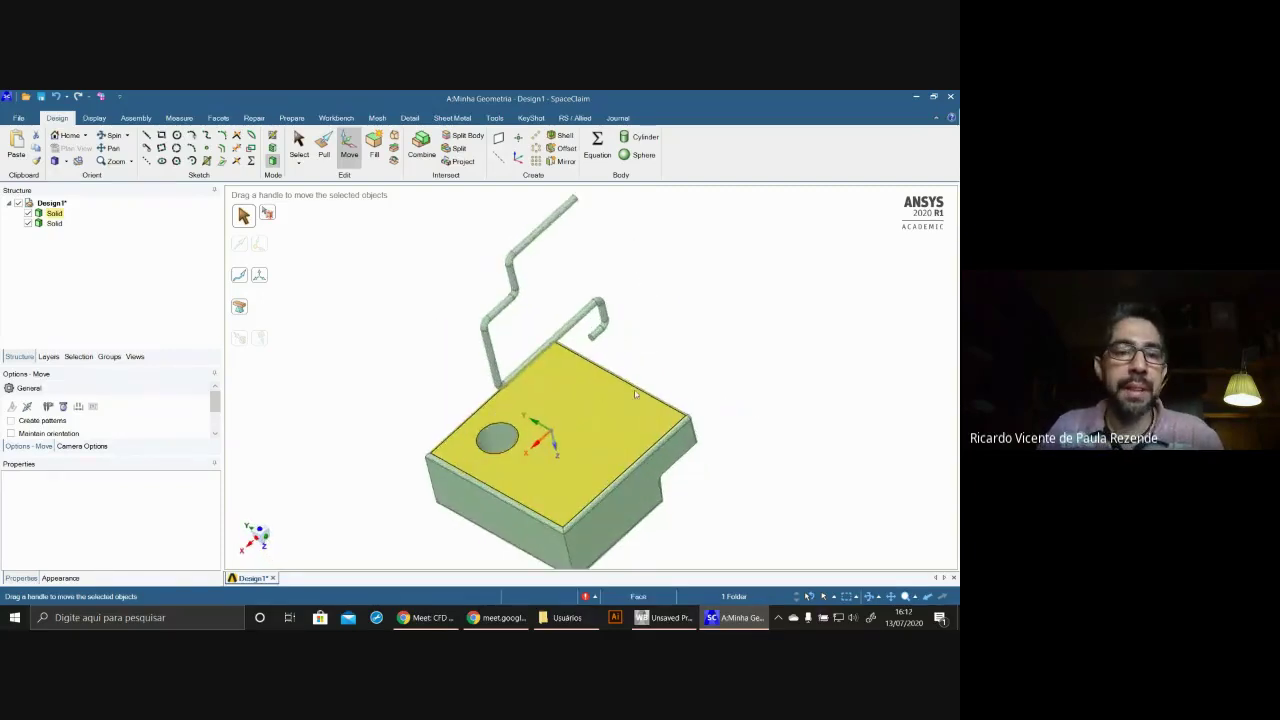
pyautogui.scroll(2, 408, 282)
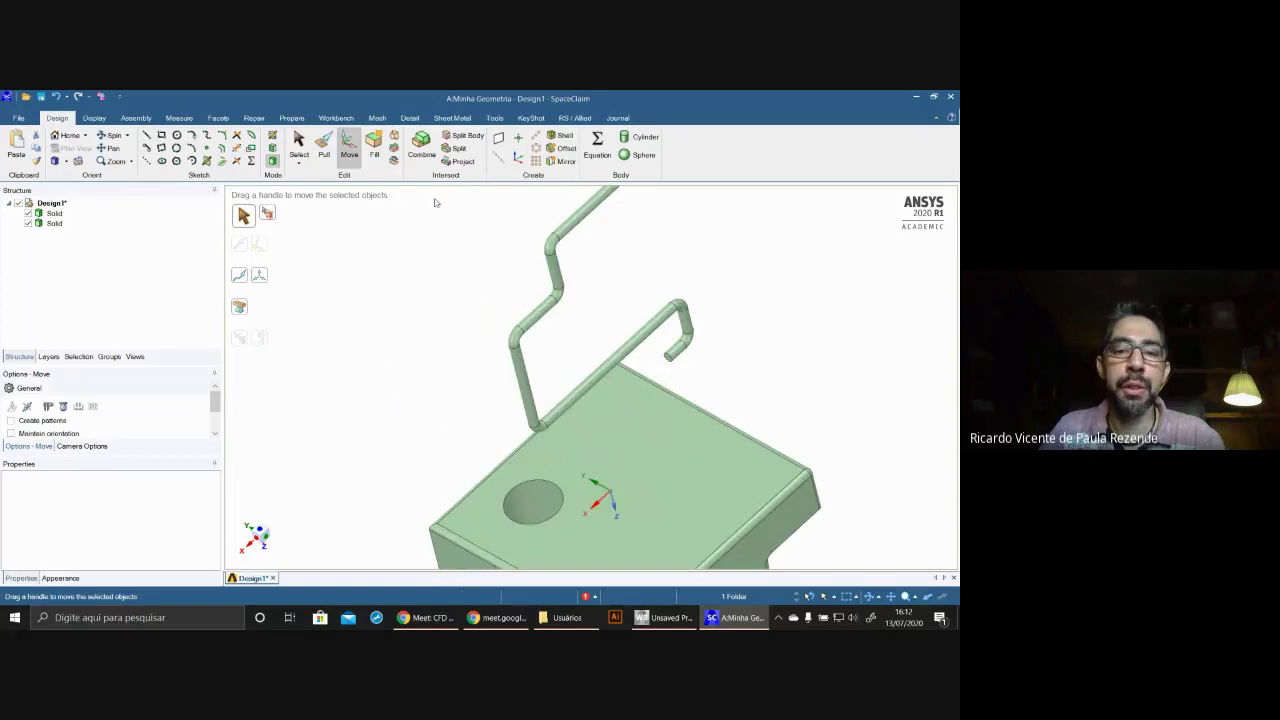
pyautogui.scroll(-2, 395, 277)
pyautogui.moveTo(467, 342); pyautogui.dragTo(518, 333, button='middle')
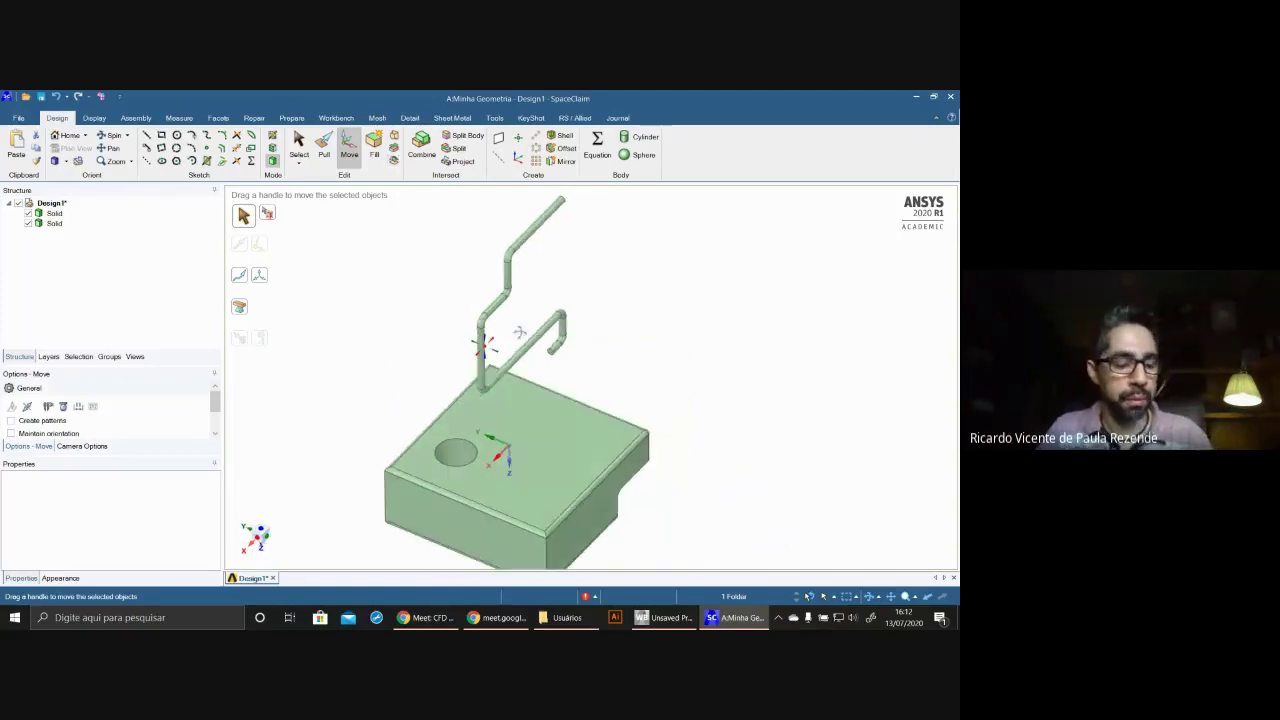
pyautogui.scroll(-3, 517, 426)
pyautogui.scroll(4, 530, 421)
pyautogui.keyDown('shift'); pyautogui.moveTo(540, 450); pyautogui.dragTo(548, 447, button='middle'); pyautogui.keyUp('shift')
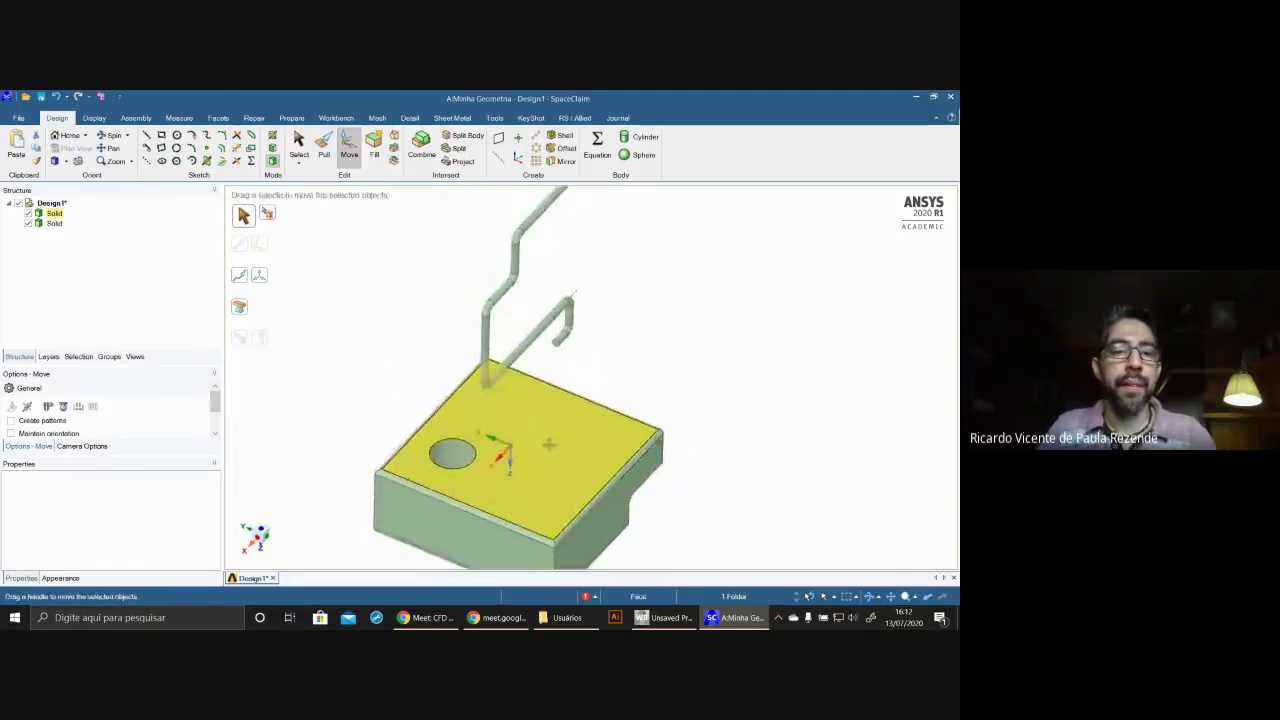
# - Remove the rounded face along the front edge of the block's holed face with Fill
pyautogui.click(374, 147)
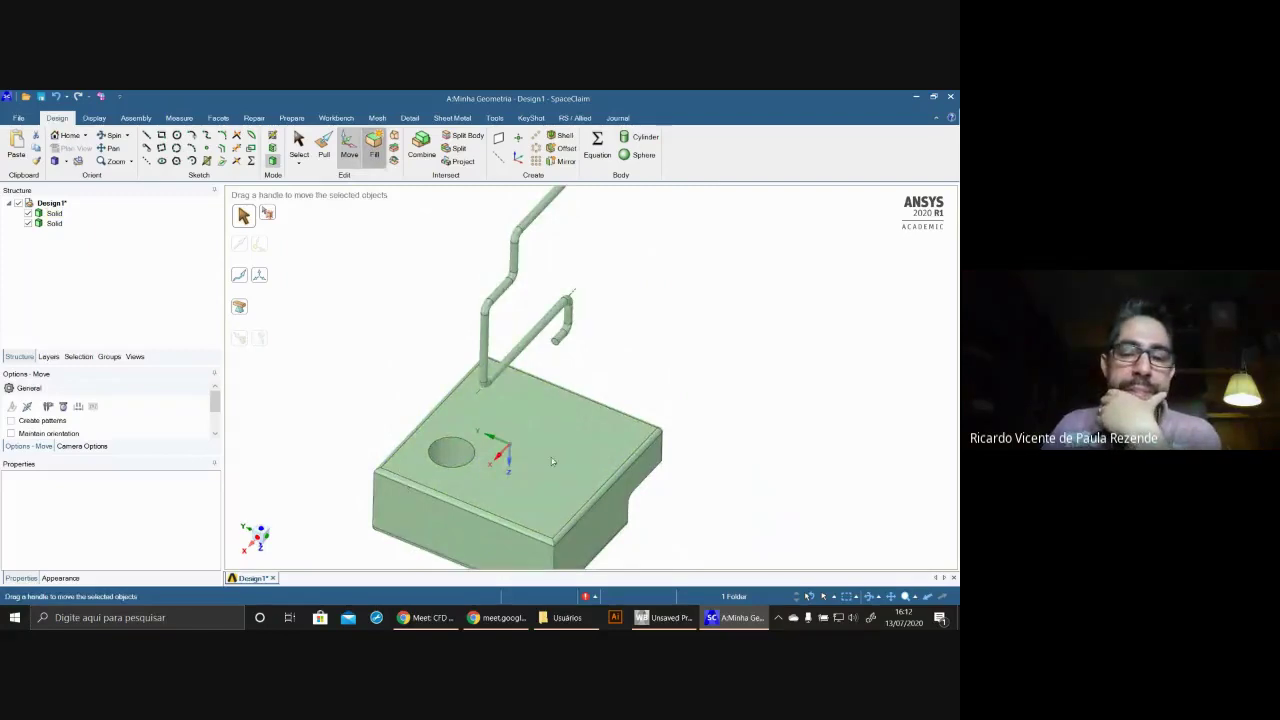
pyautogui.press('f')
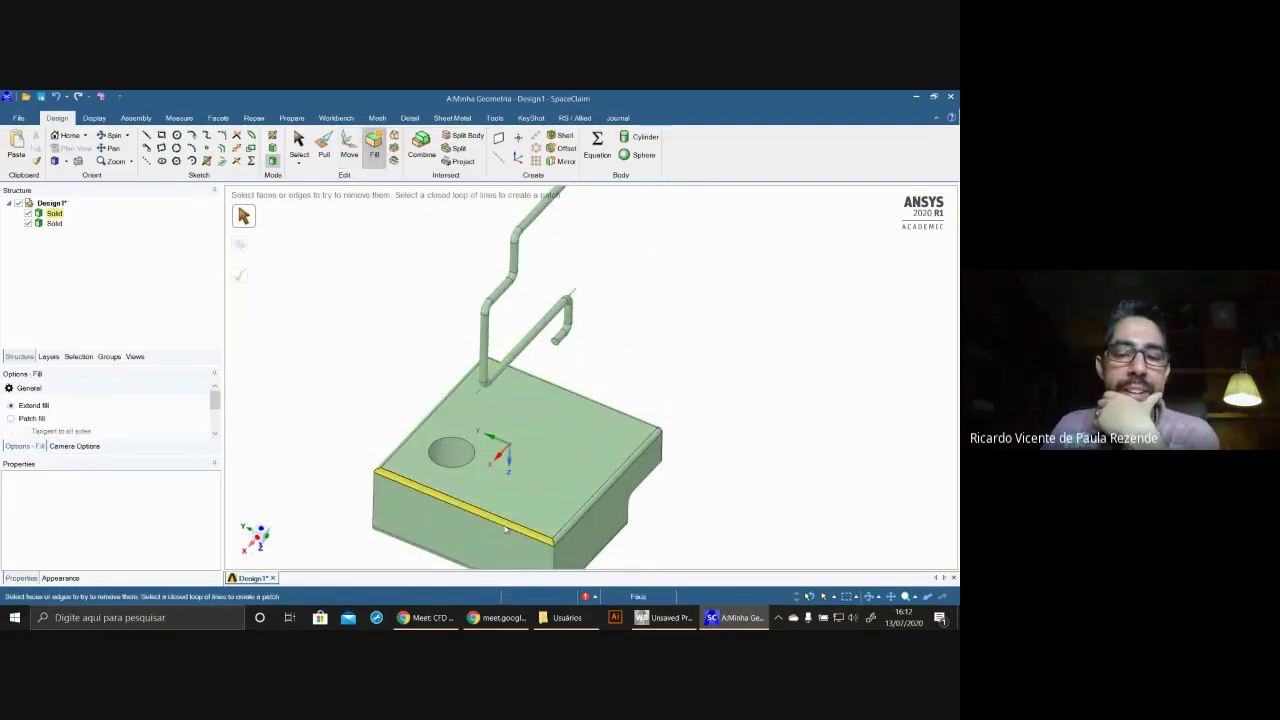
pyautogui.click(506, 528)
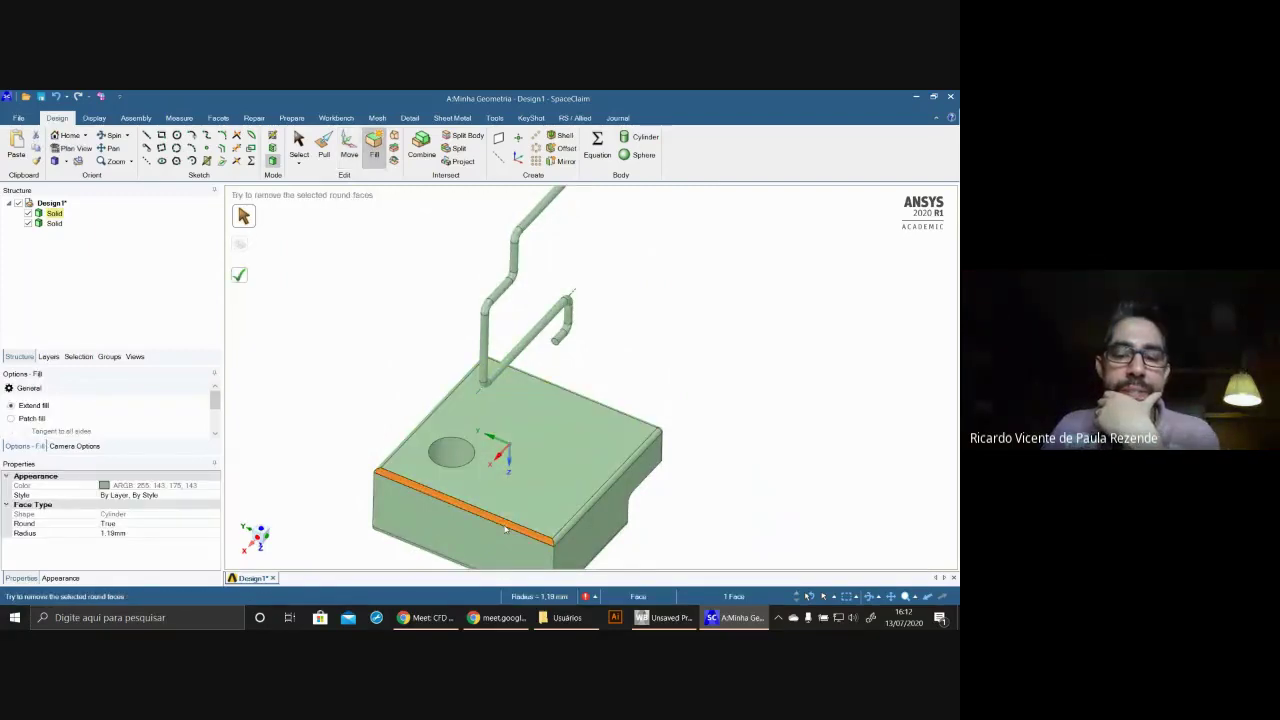
pyautogui.click(241, 278)
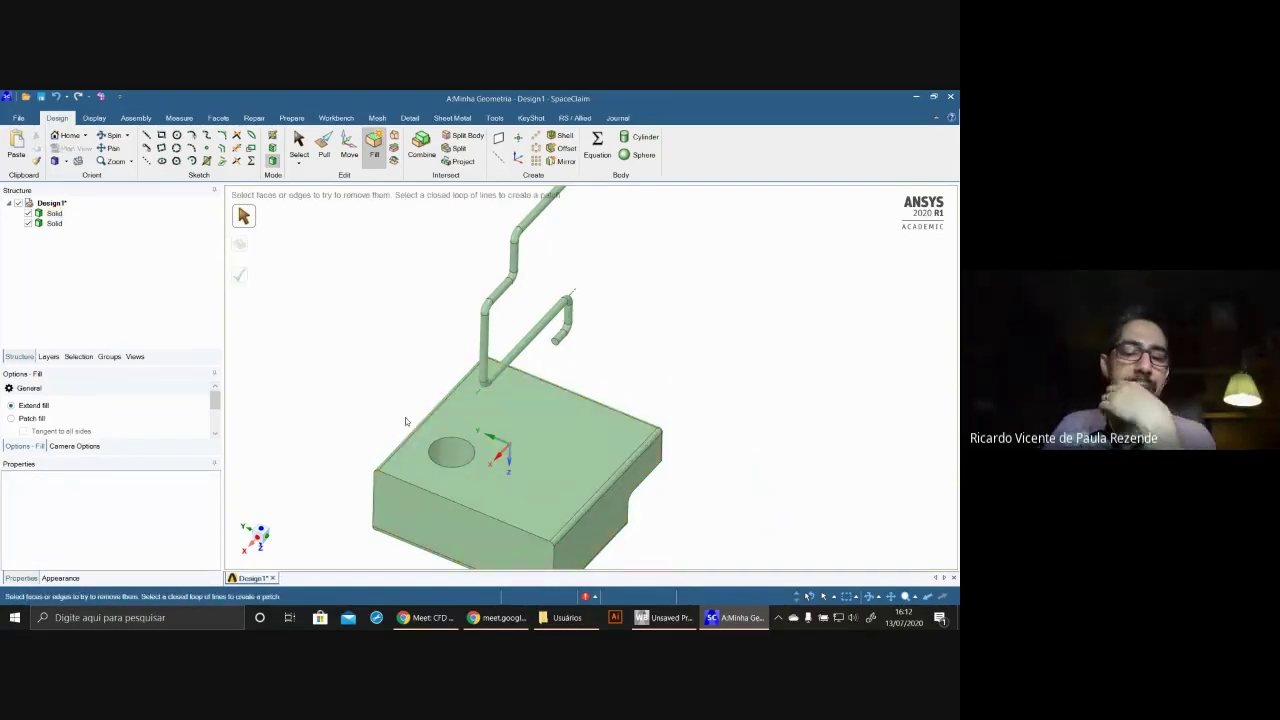
# - Remove two more edge rounds bordering the block's holed face with Fill
pyautogui.click(560, 444)
pyautogui.moveTo(560, 444); pyautogui.dragTo(668, 418, button='middle')
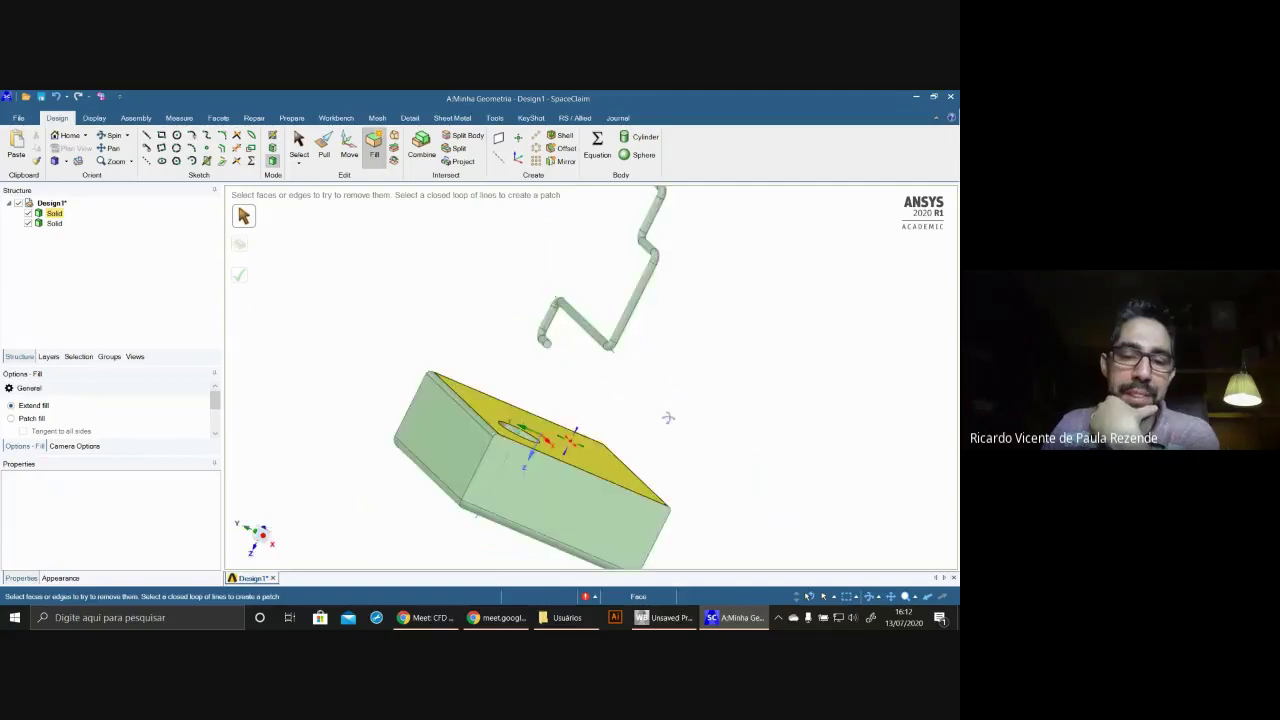
pyautogui.scroll(5, 668, 418)
pyautogui.click(437, 452)
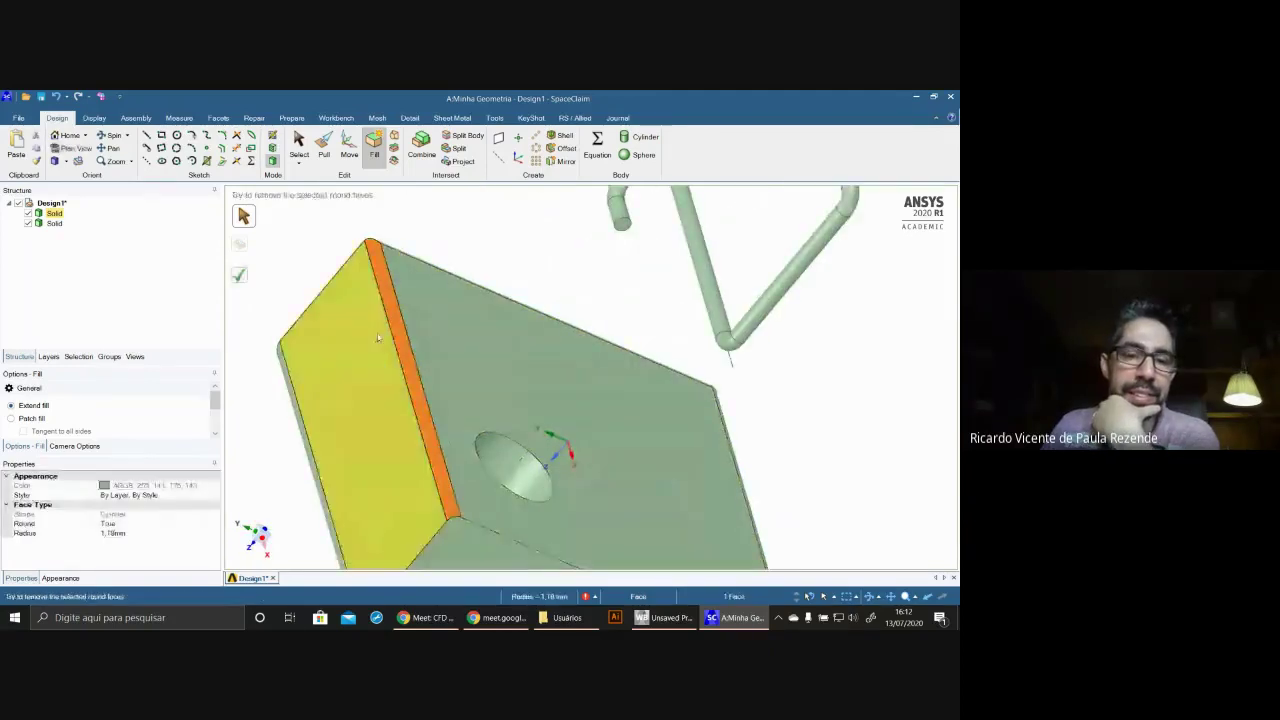
pyautogui.click(242, 278)
pyautogui.click(443, 306)
pyautogui.moveTo(443, 306); pyautogui.dragTo(425, 260, button='middle')
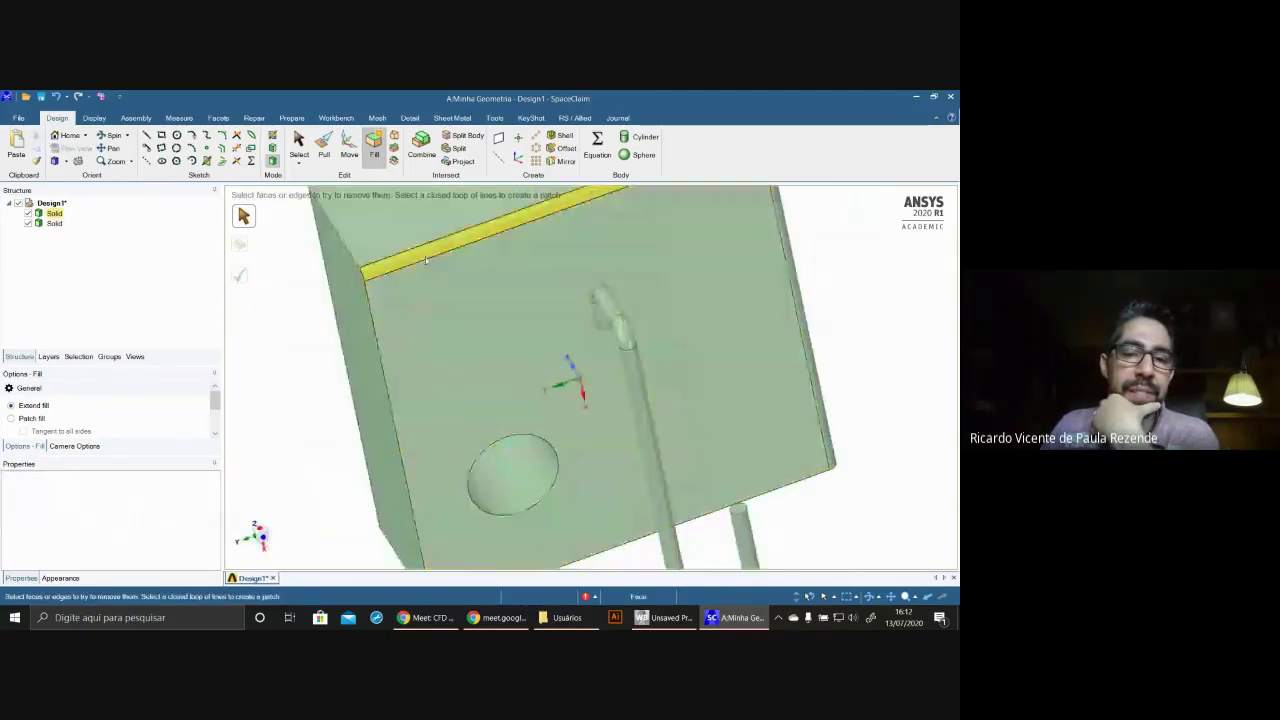
pyautogui.click(426, 260)
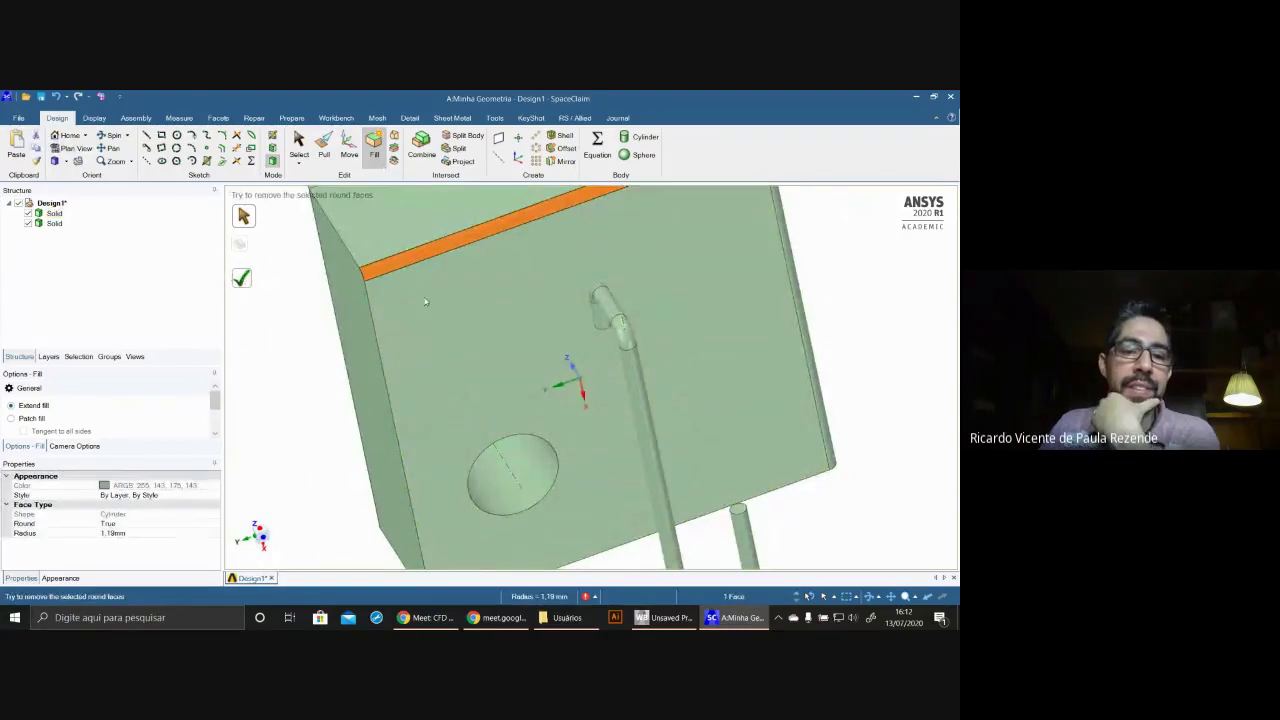
pyautogui.click(246, 279)
# - Remove the remaining round bordering the block's pipe-facing face and fill the circular hole in that face
pyautogui.moveTo(624, 273)
pyautogui.mouseDown(button='middle')
pyautogui.moveTo(549, 287)
pyautogui.moveTo(610, 275)
pyautogui.mouseUp(button='middle')
pyautogui.click(760, 250)
pyautogui.click(241, 277)
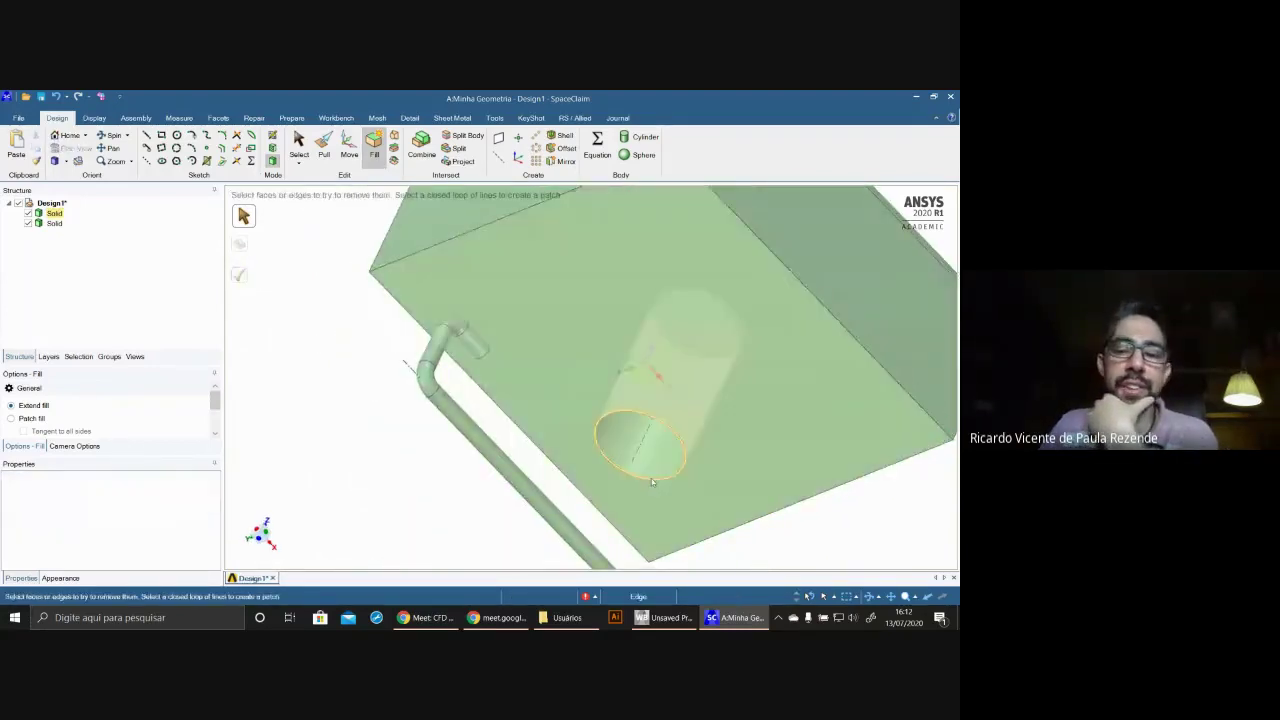
pyautogui.click(661, 470)
pyautogui.click(243, 277)
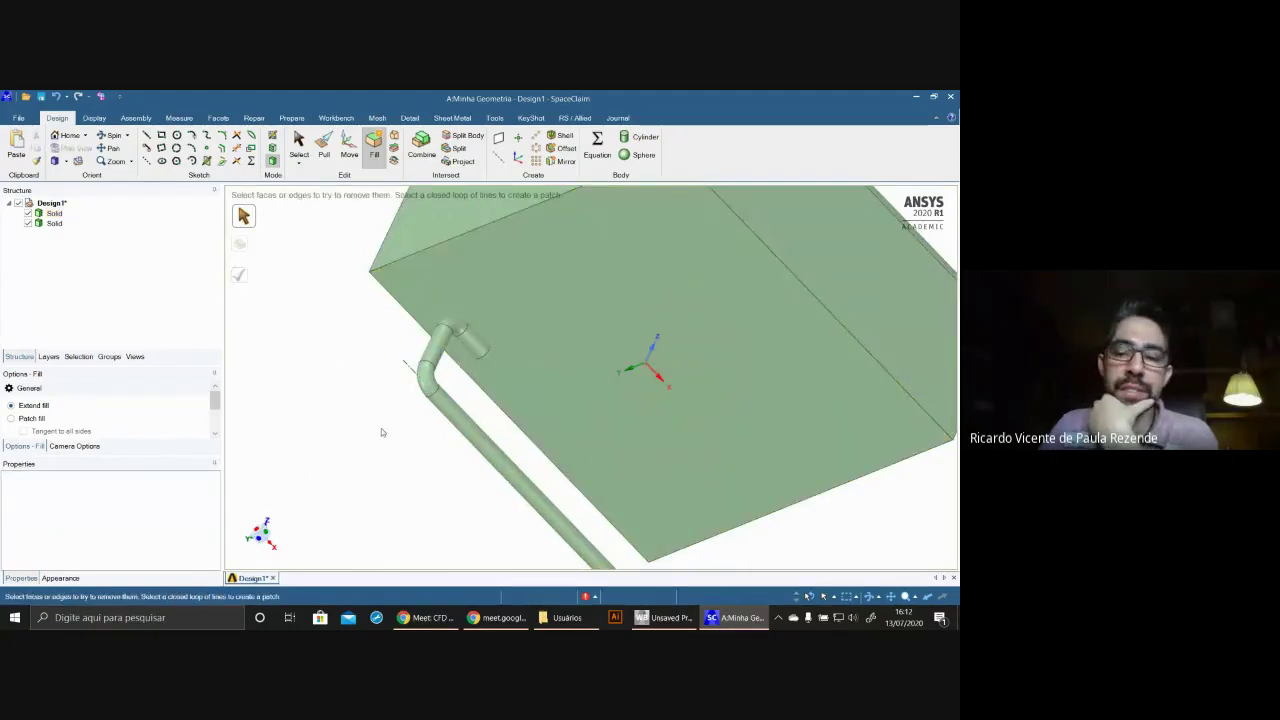
# - Remove the 2 mm round along the upper Y-side edge of the block's opposite face with Fill
pyautogui.moveTo(642, 368); pyautogui.dragTo(633, 269, button='middle')
pyautogui.moveTo(435, 501); pyautogui.dragTo(517, 485, button='middle')
pyautogui.click(517, 486)
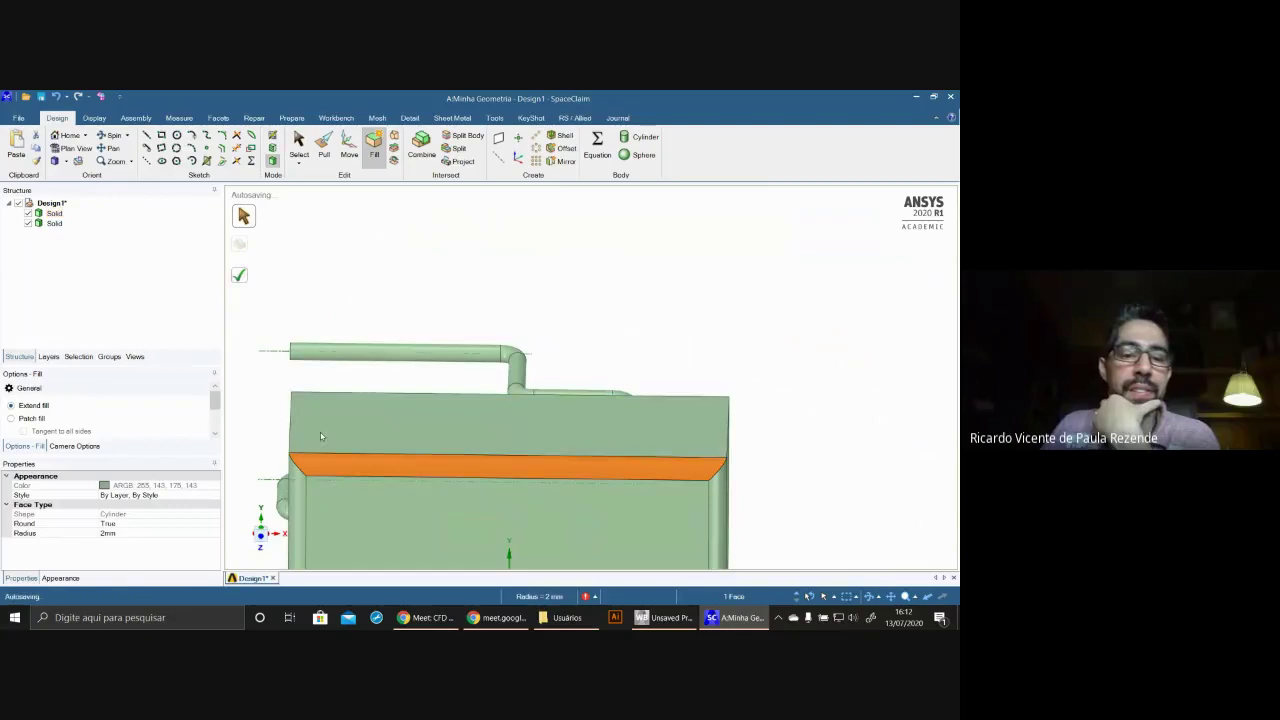
pyautogui.click(292, 484)
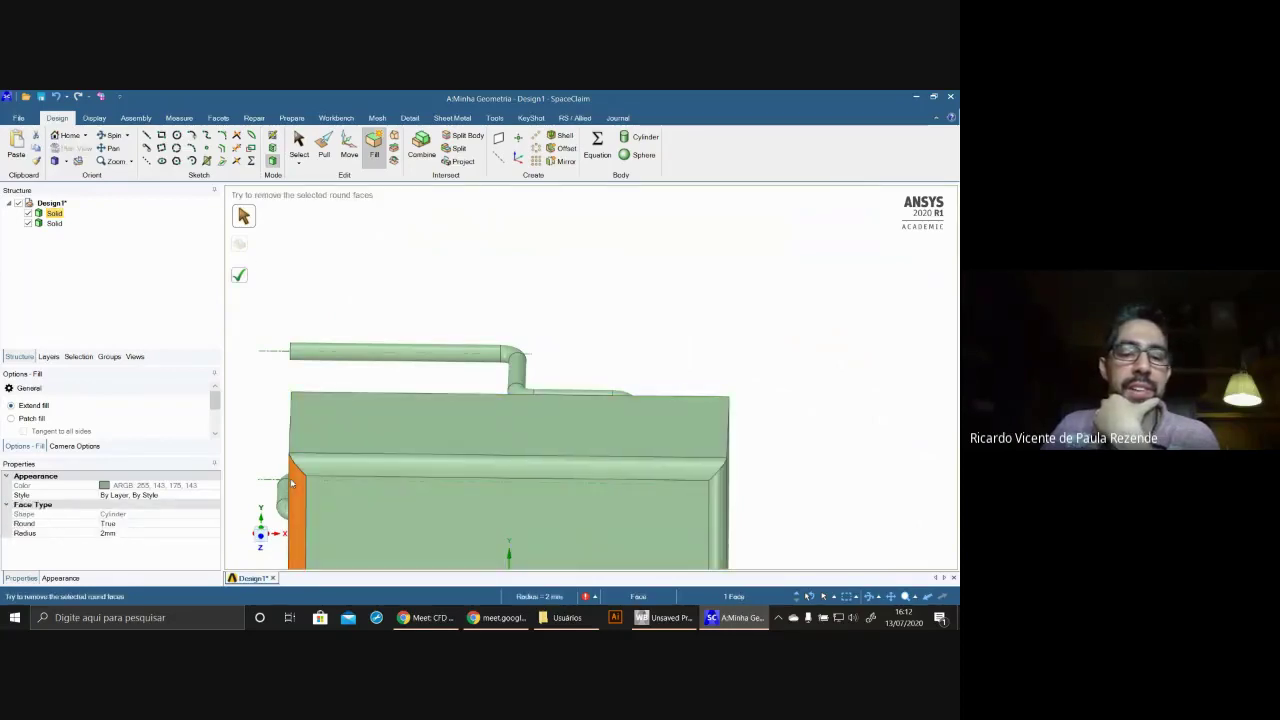
pyautogui.tripleClick(311, 464)
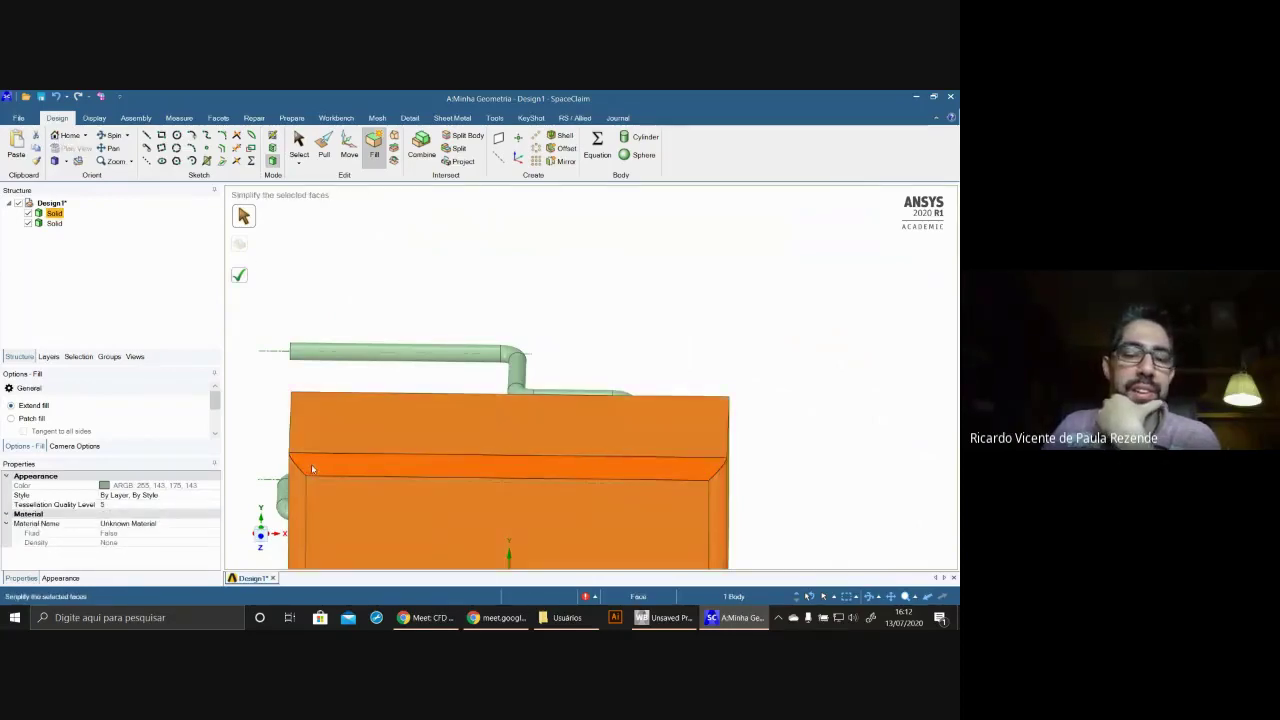
pyautogui.click(240, 276)
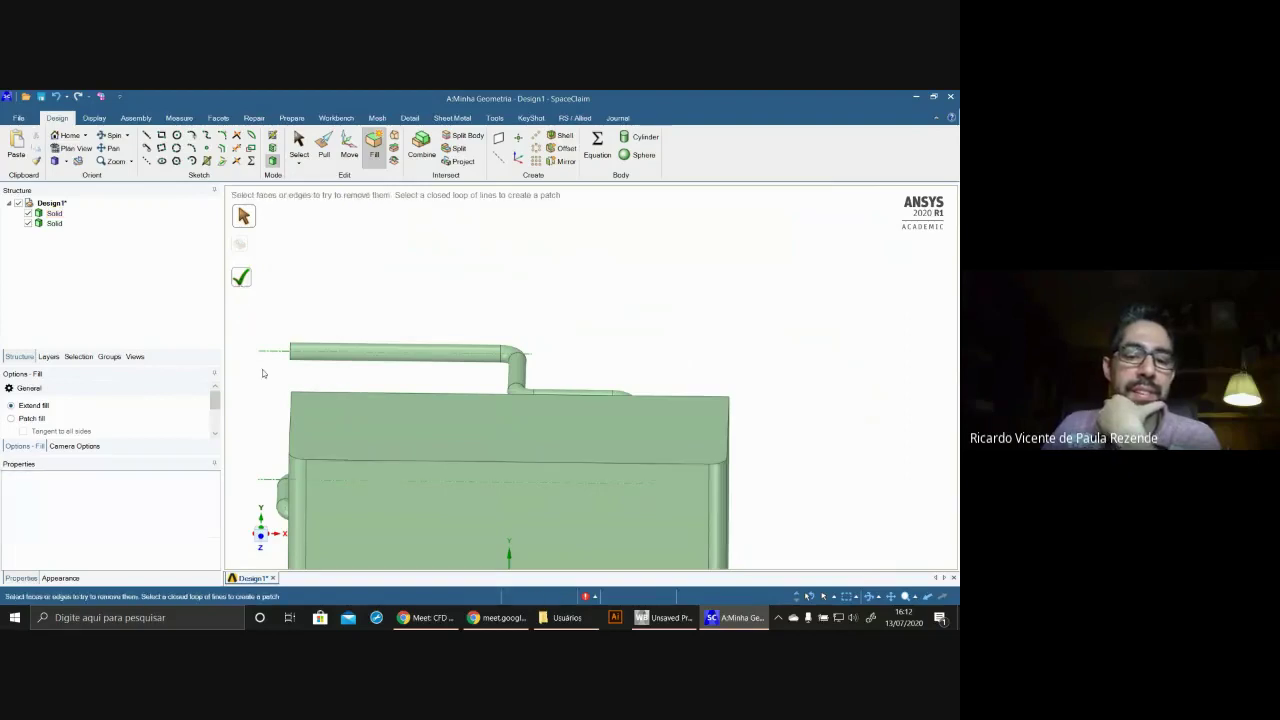
# - Remove the two long side rounds of the block's opposite face, one at each X end, with Fill
pyautogui.click(295, 508)
pyautogui.click(240, 276)
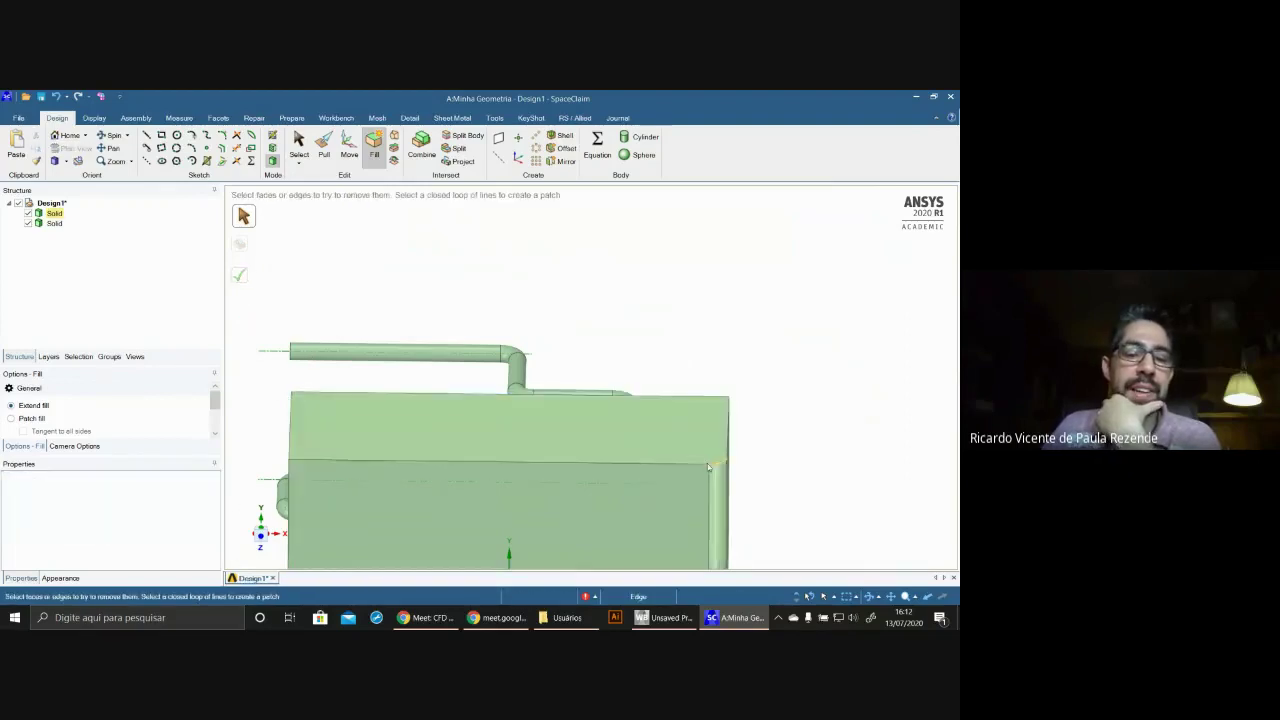
pyautogui.scroll(-5, 708, 467)
pyautogui.click(711, 490)
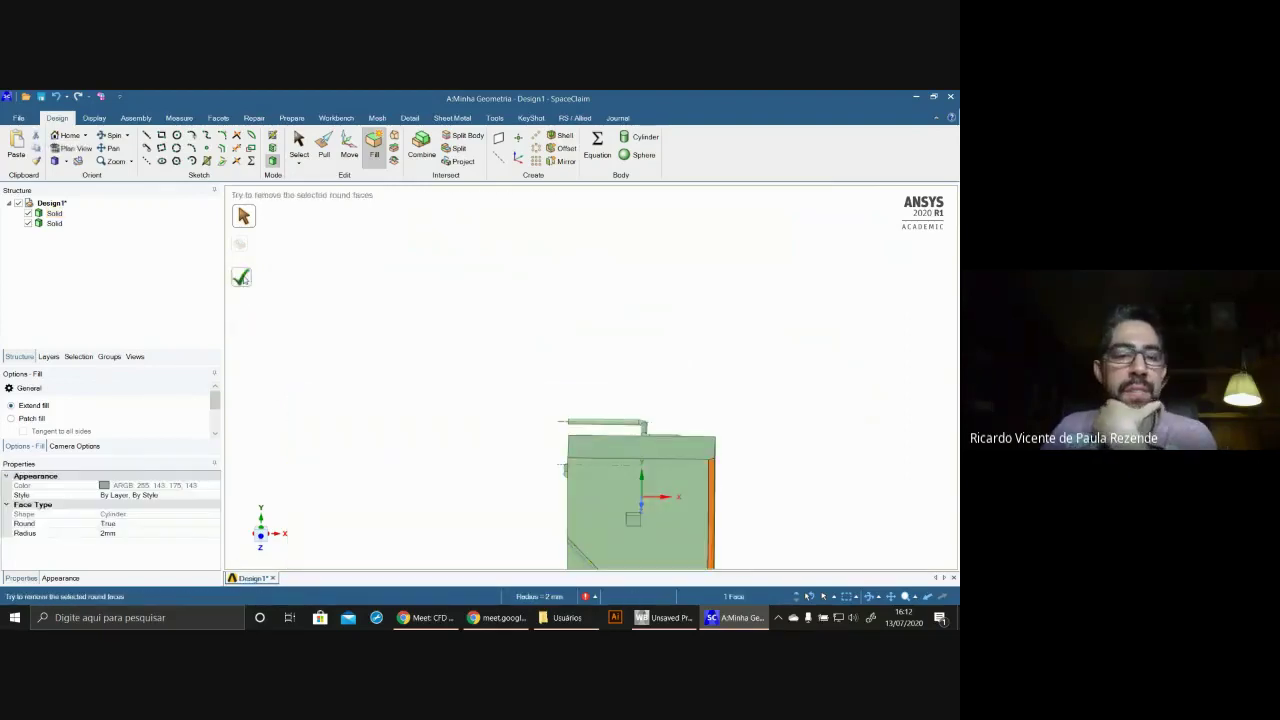
pyautogui.click(242, 278)
# - Remove the rounds along the corner notch's upper edge, the adjoining long edge and the notch's ledge with Fill
pyautogui.moveTo(688, 468); pyautogui.dragTo(662, 306, button='middle')
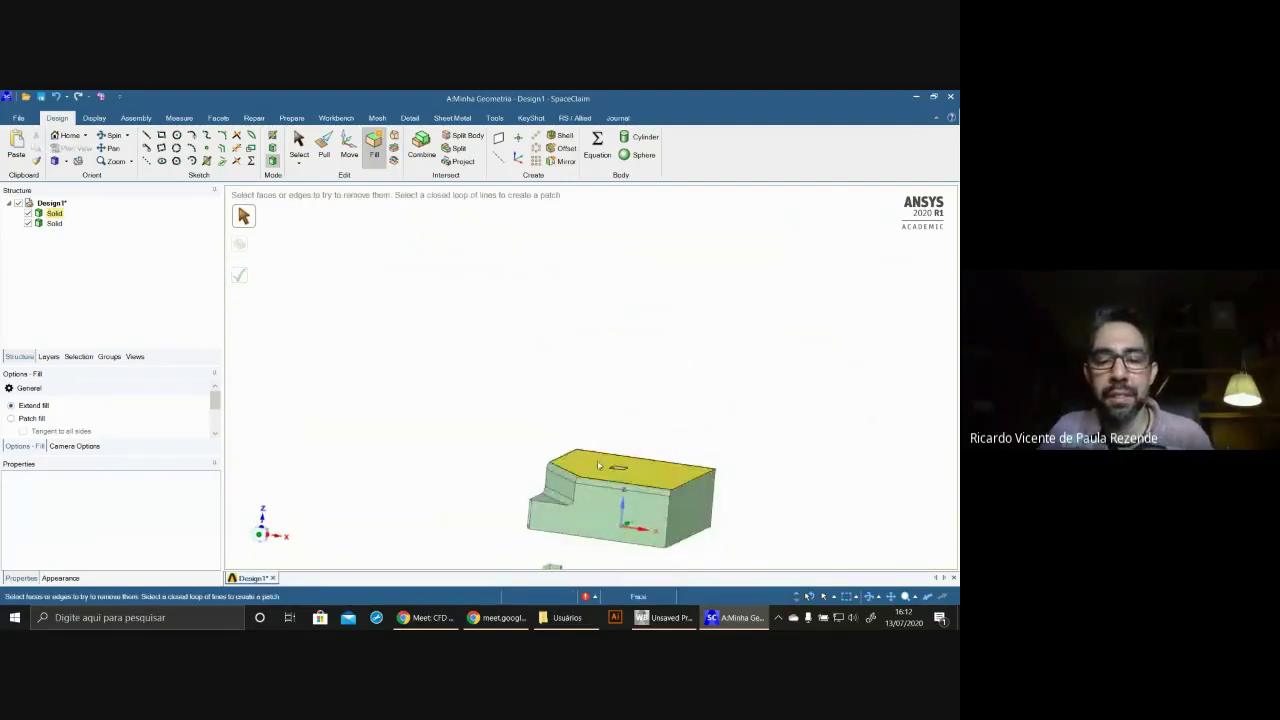
pyautogui.click(560, 472)
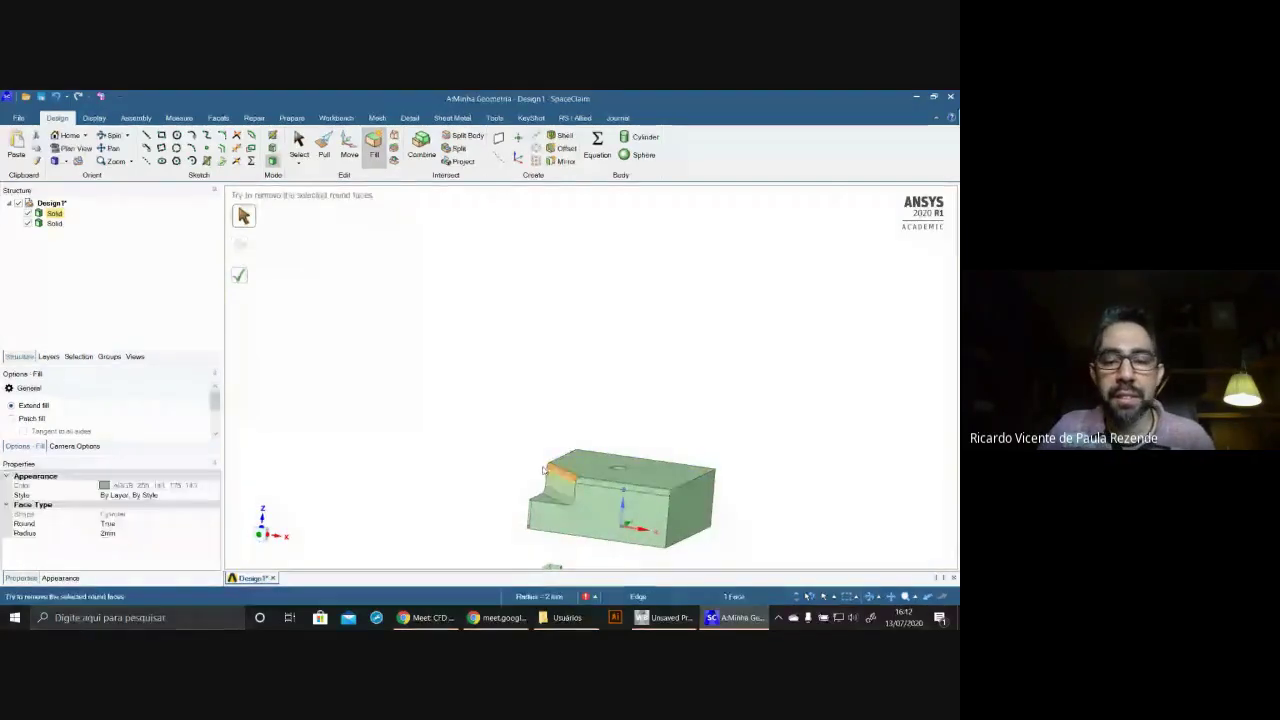
pyautogui.press('f')
pyautogui.click(604, 489)
pyautogui.click(603, 497)
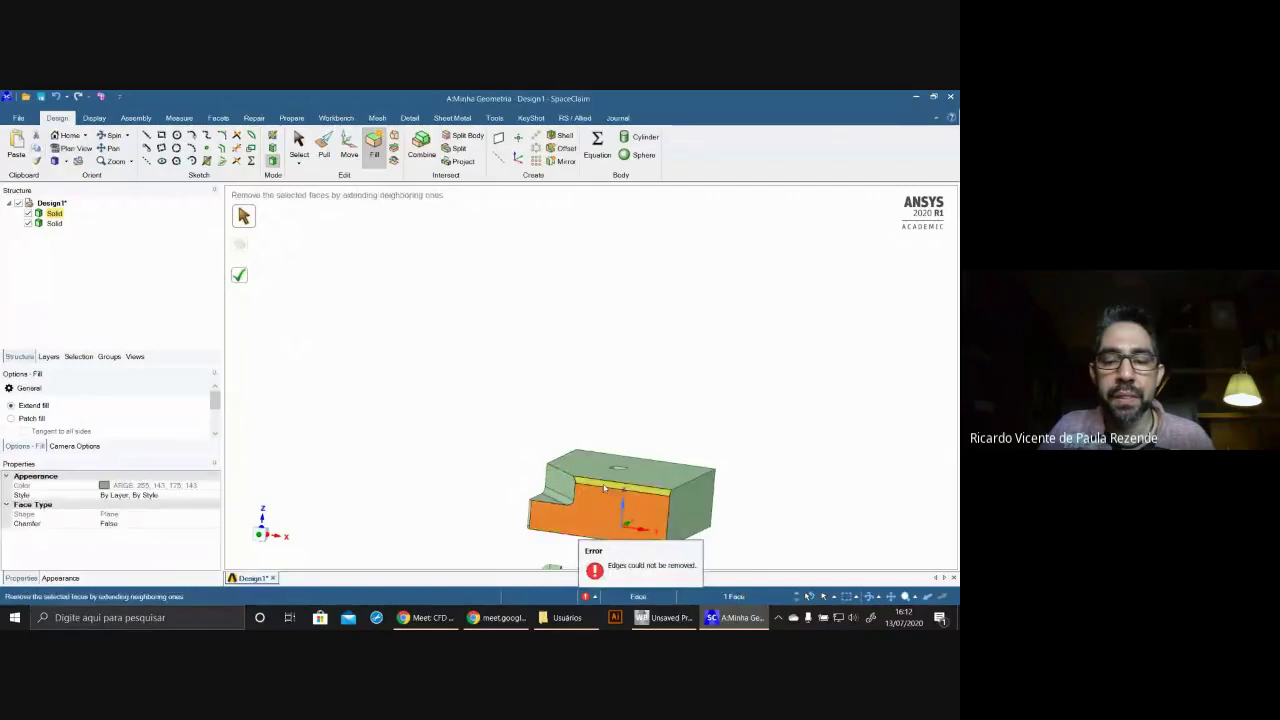
pyautogui.click(604, 488)
pyautogui.click(239, 275)
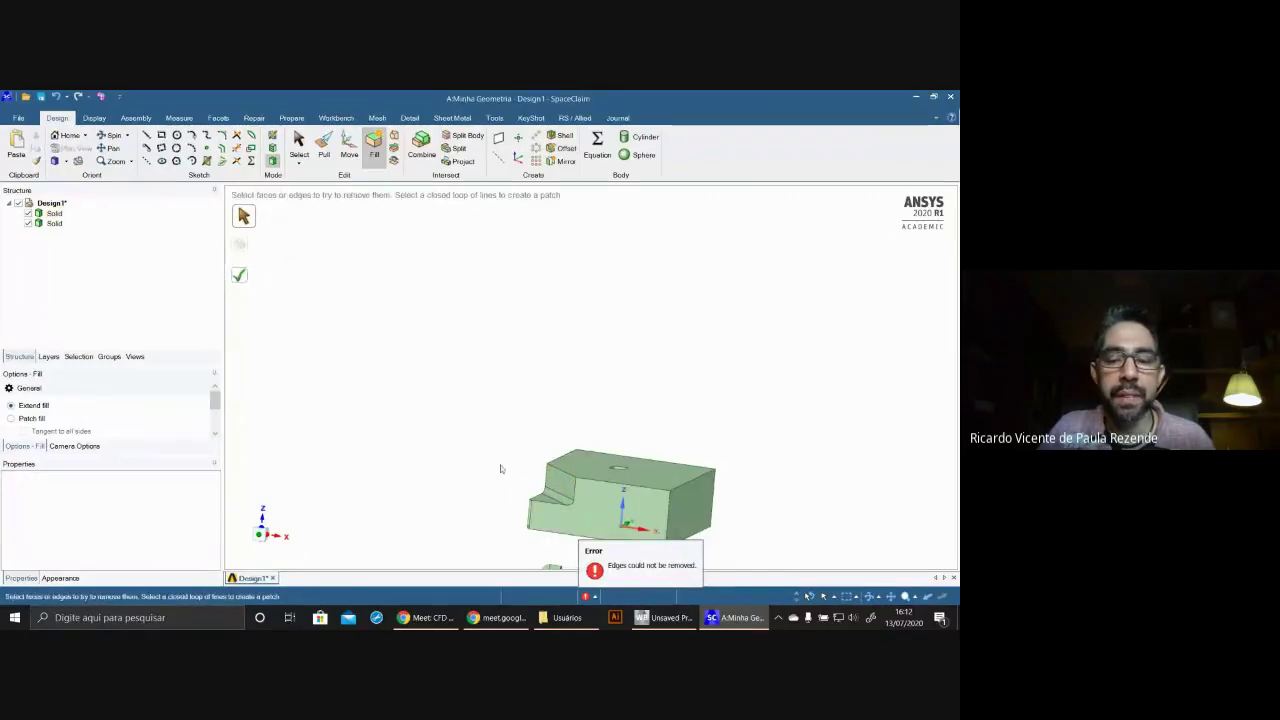
pyautogui.click(552, 497)
pyautogui.click(239, 275)
# - Remove the vertical round below the outer corner of the block's notch ledge with Fill
pyautogui.click(531, 512)
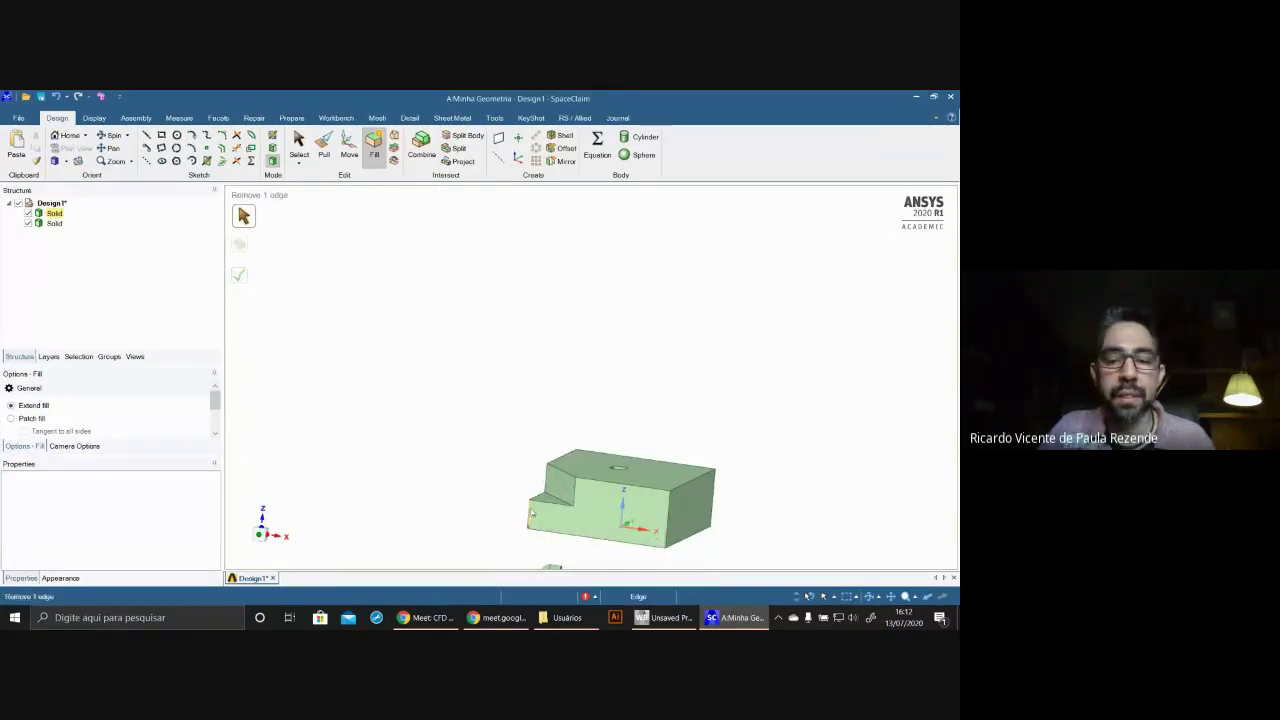
pyautogui.scroll(8, 532, 513)
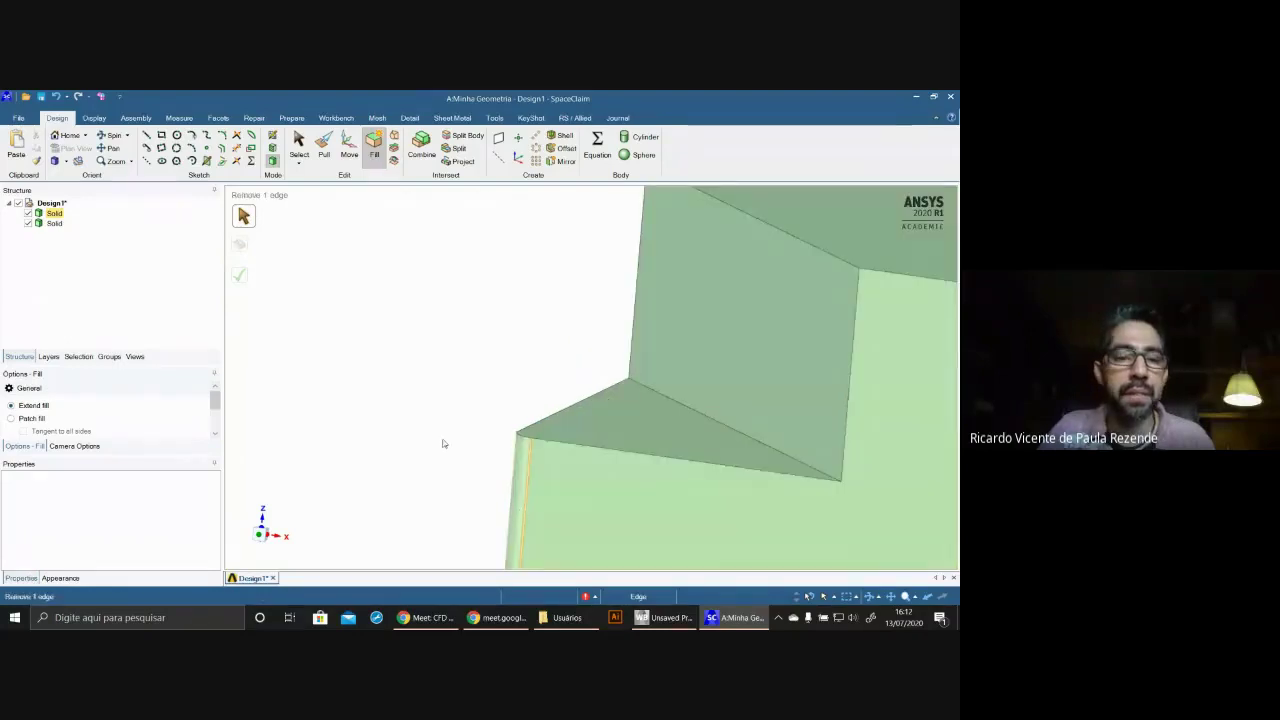
pyautogui.click(515, 497)
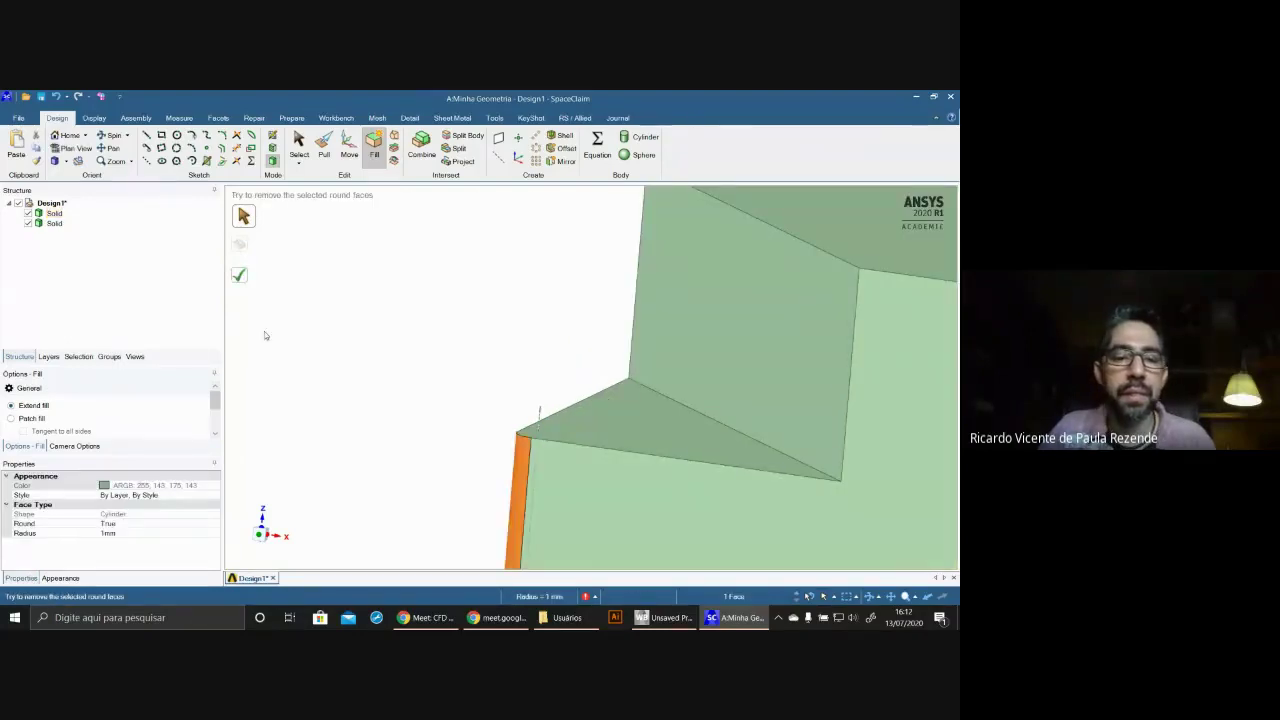
pyautogui.click(238, 276)
pyautogui.scroll(-8, 325, 302)
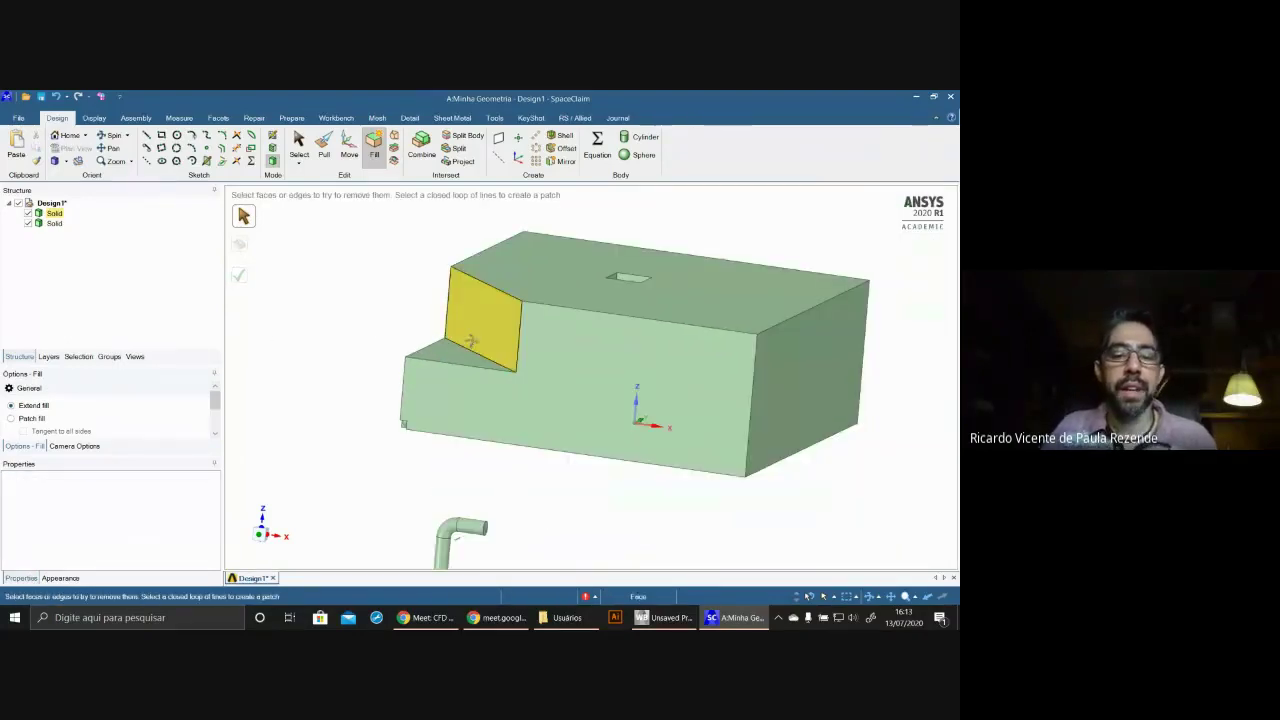
# - Try to fill the small cube-shaped recess at the block's lower corner from a single one of its faces
pyautogui.scroll(10, 470, 341)
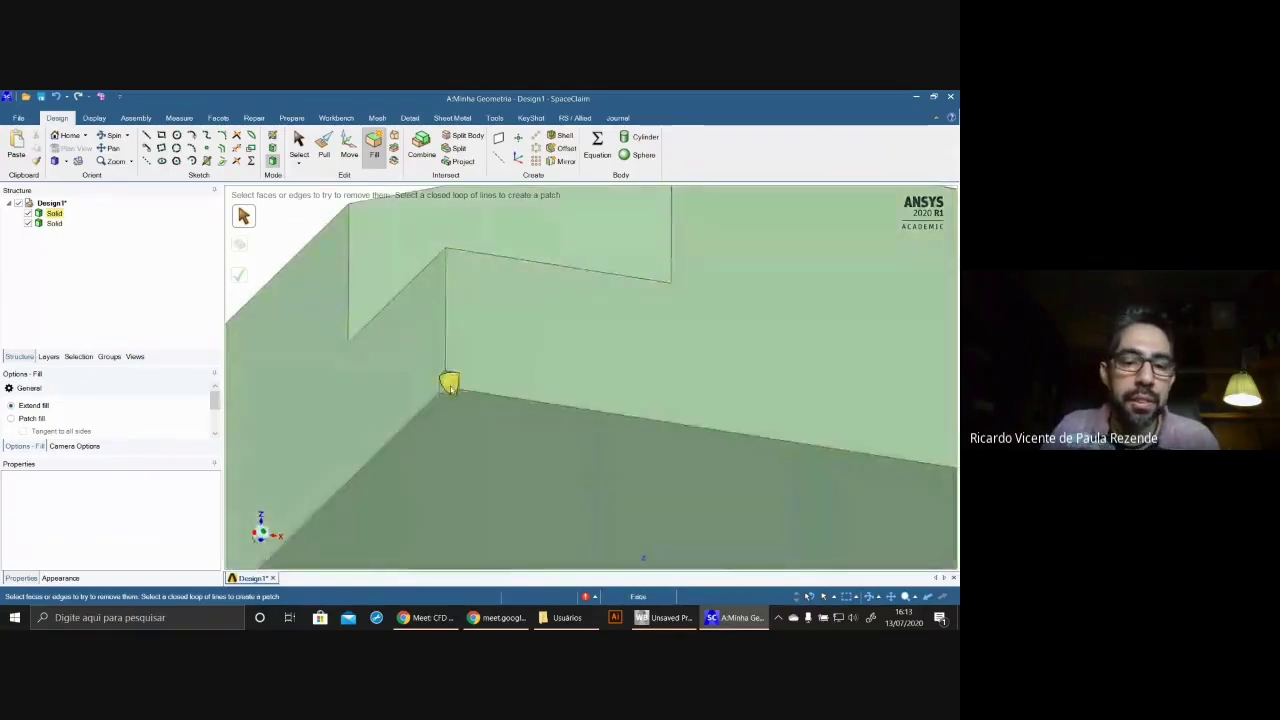
pyautogui.click(450, 386)
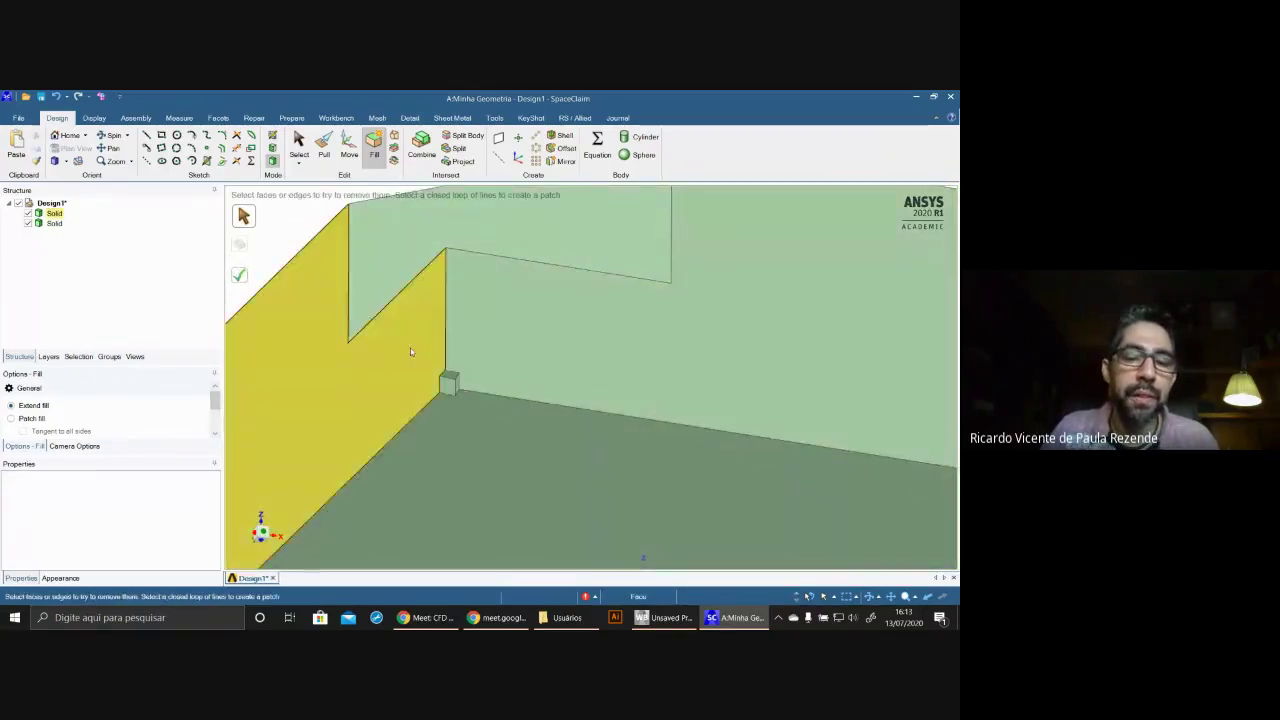
pyautogui.click(448, 384)
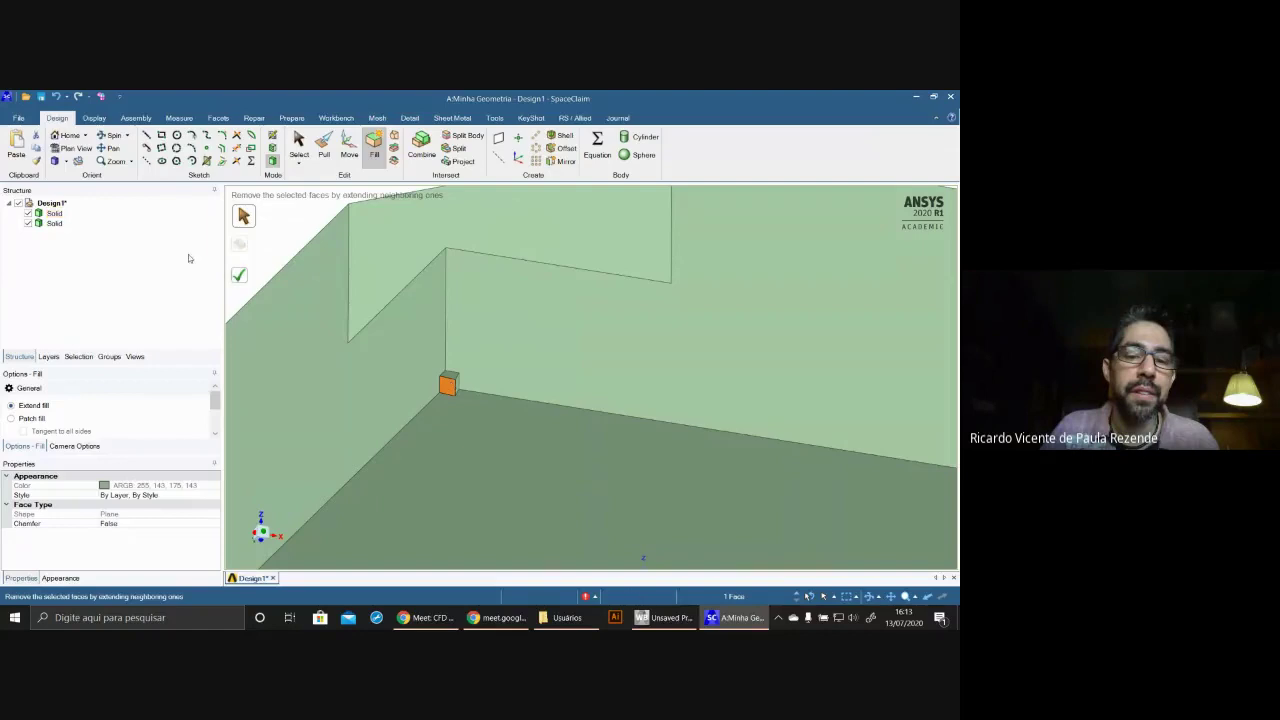
pyautogui.click(236, 277)
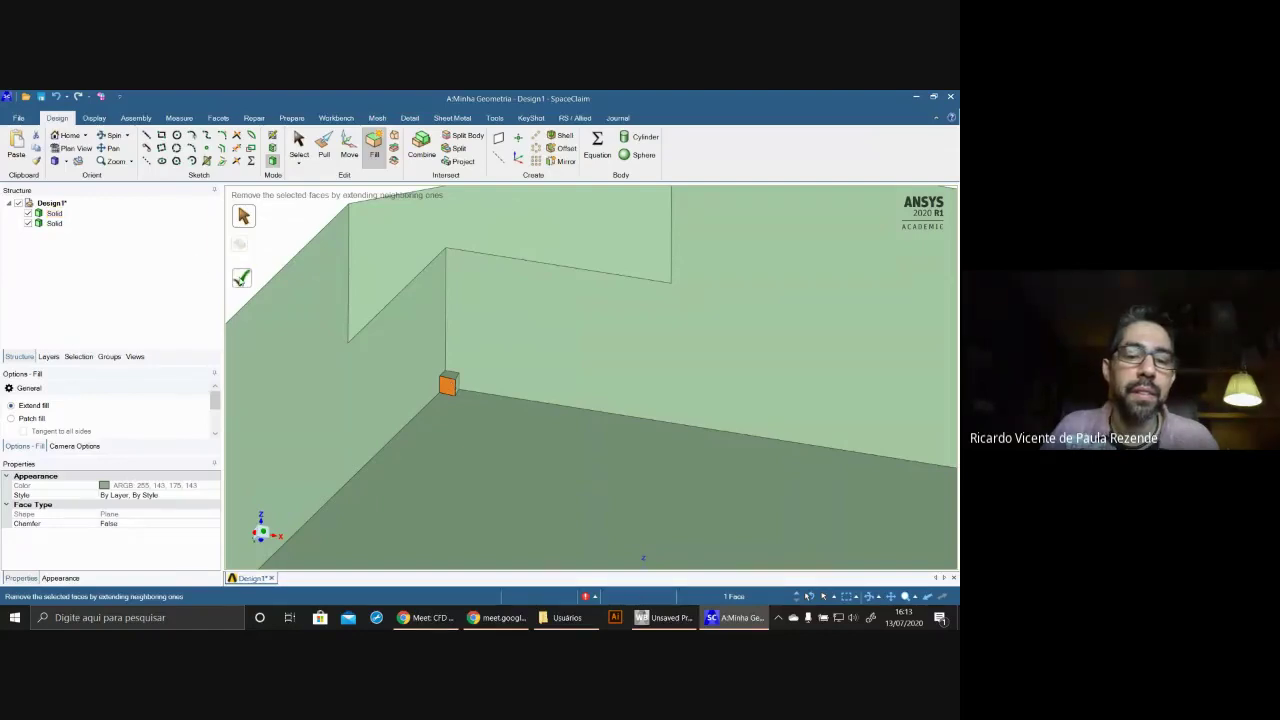
pyautogui.click(447, 381)
pyautogui.click(450, 381)
pyautogui.click(449, 382)
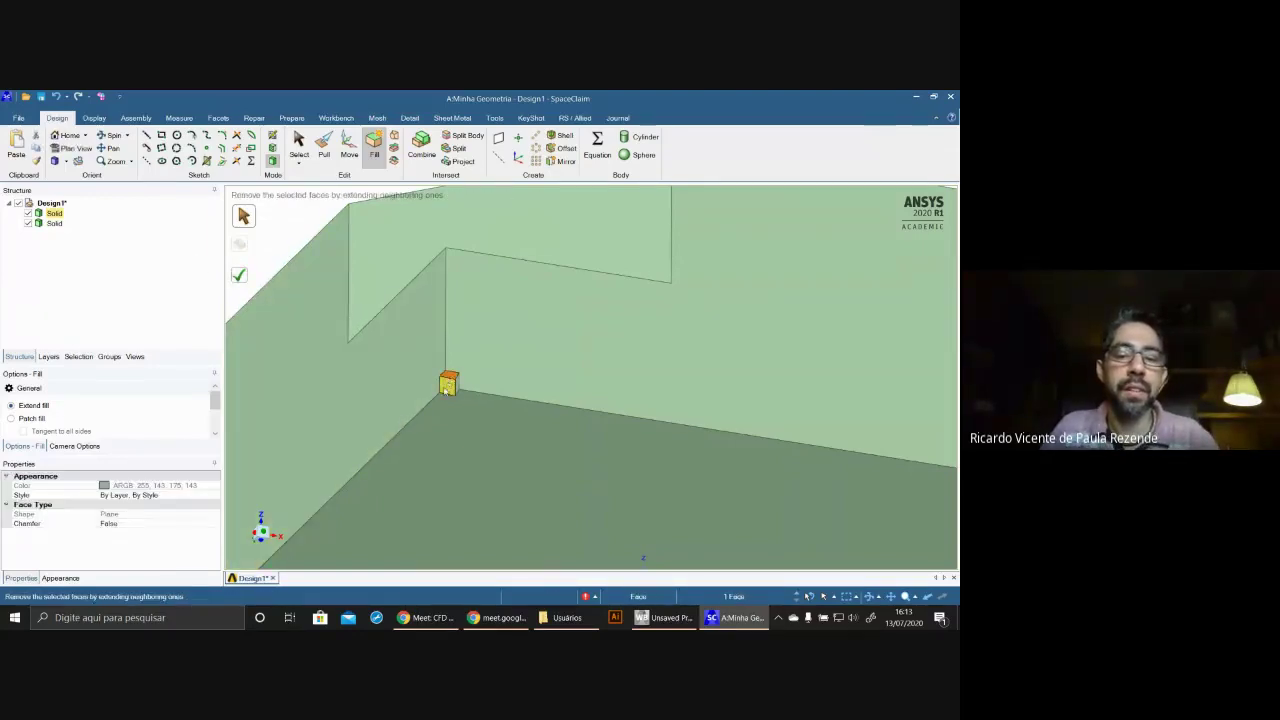
# - Fill the small cube-shaped recess at the block's lower corner using all three of its inner faces
pyautogui.moveTo(465, 388)
pyautogui.mouseDown(button='middle')
pyautogui.moveTo(496, 378)
pyautogui.moveTo(460, 390)
pyautogui.mouseUp(button='middle')
pyautogui.click(451, 387)
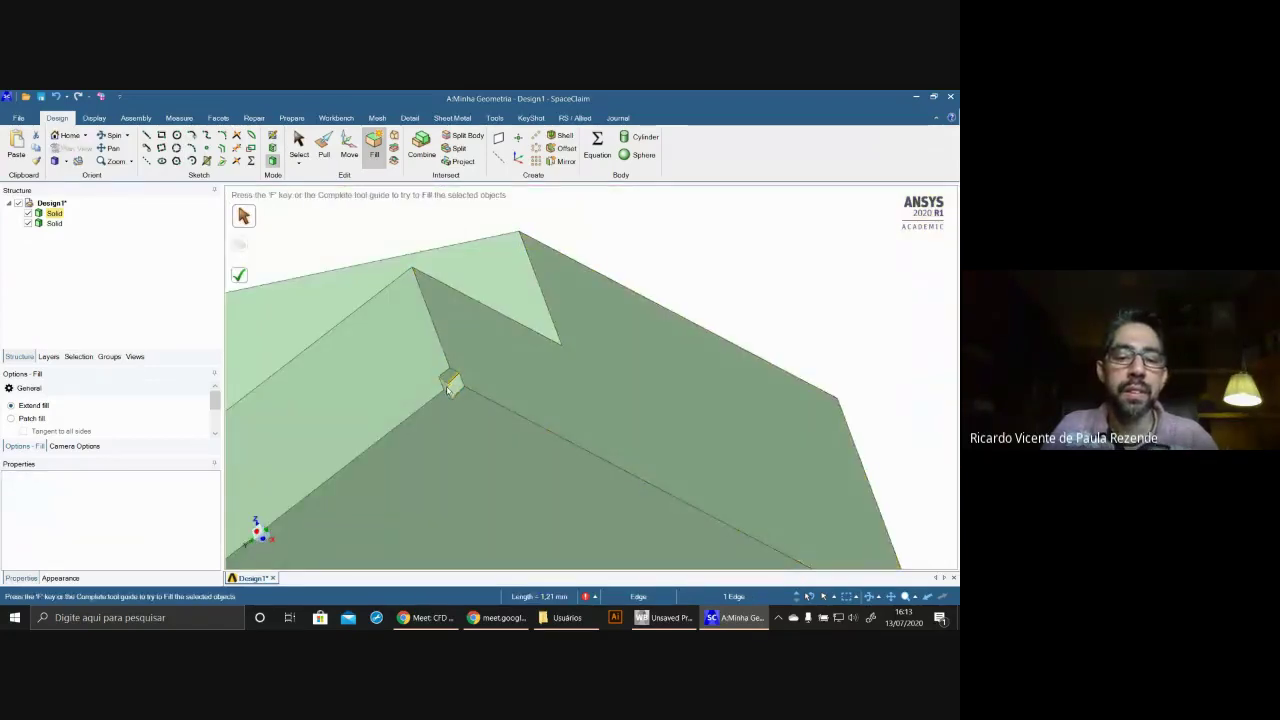
pyautogui.keyDown('ctrl'); pyautogui.click(448, 390); pyautogui.keyUp('ctrl')
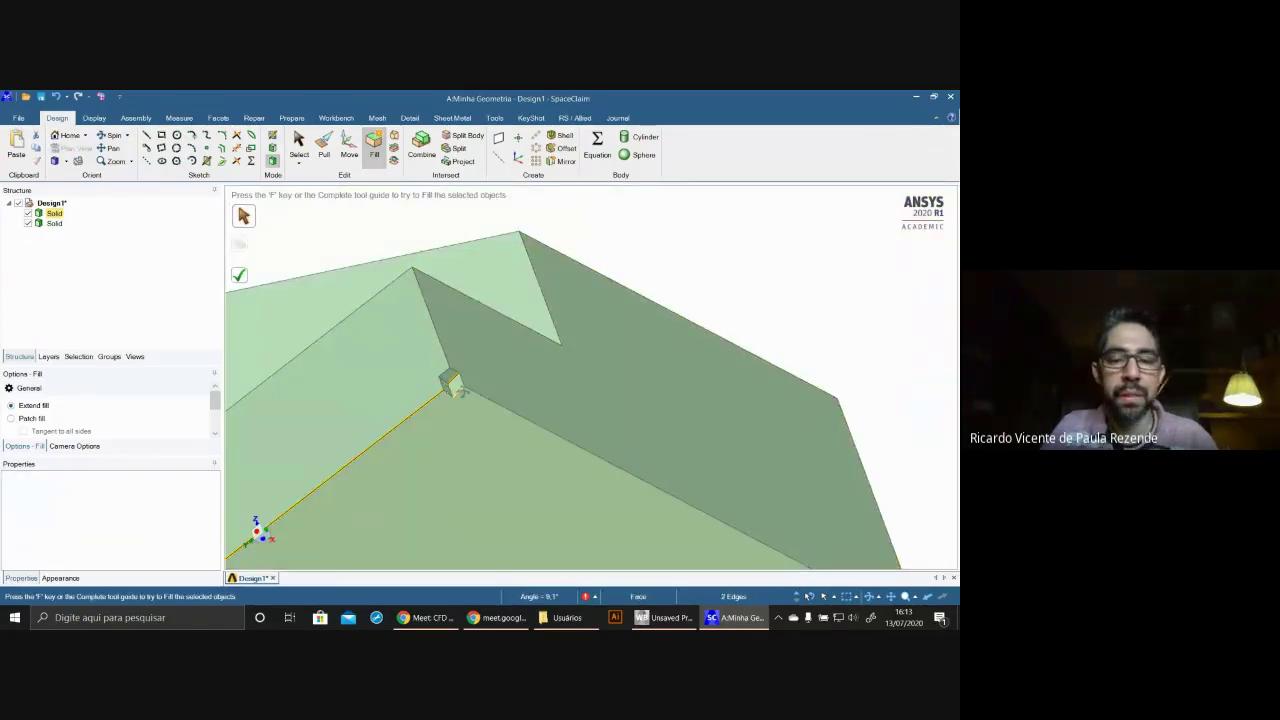
pyautogui.moveTo(449, 388); pyautogui.dragTo(446, 410, button='middle')
pyautogui.click(445, 410)
pyautogui.scroll(5, 448, 390)
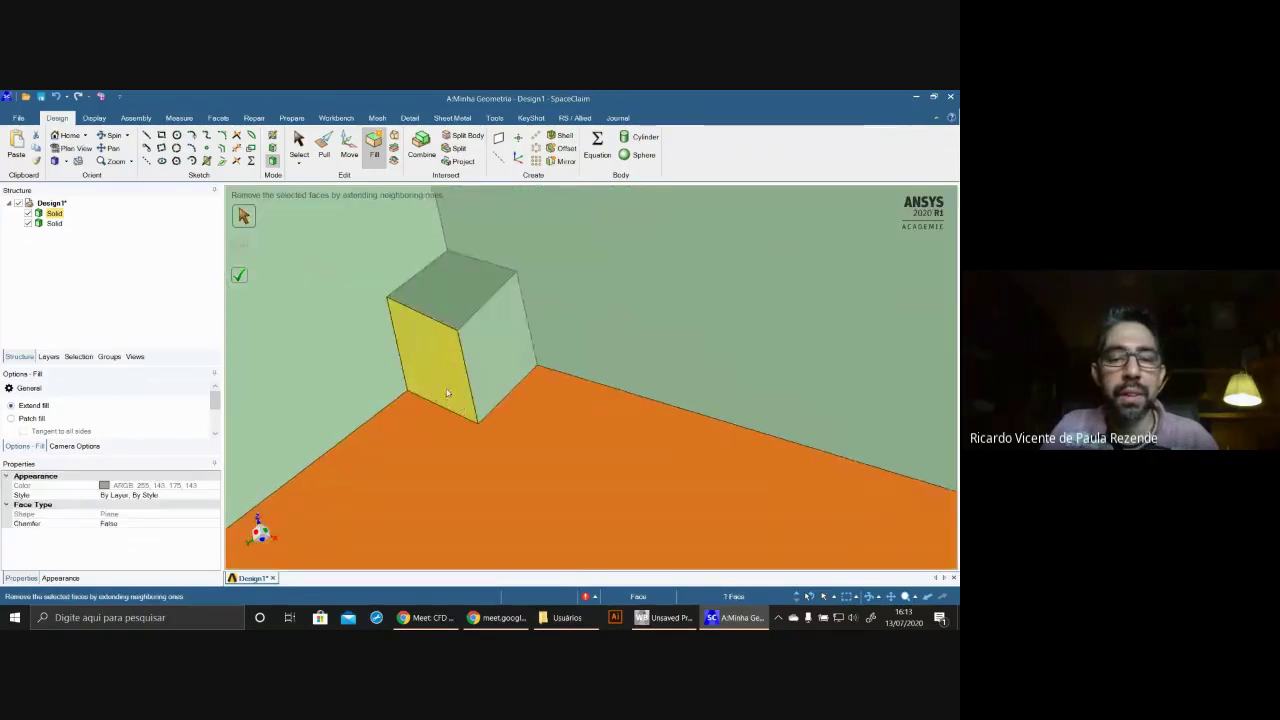
pyautogui.click(446, 386)
pyautogui.keyDown('ctrl'); pyautogui.click(460, 295); pyautogui.keyUp('ctrl')
pyautogui.keyDown('ctrl'); pyautogui.click(476, 342); pyautogui.keyUp('ctrl')
pyautogui.click(239, 275)
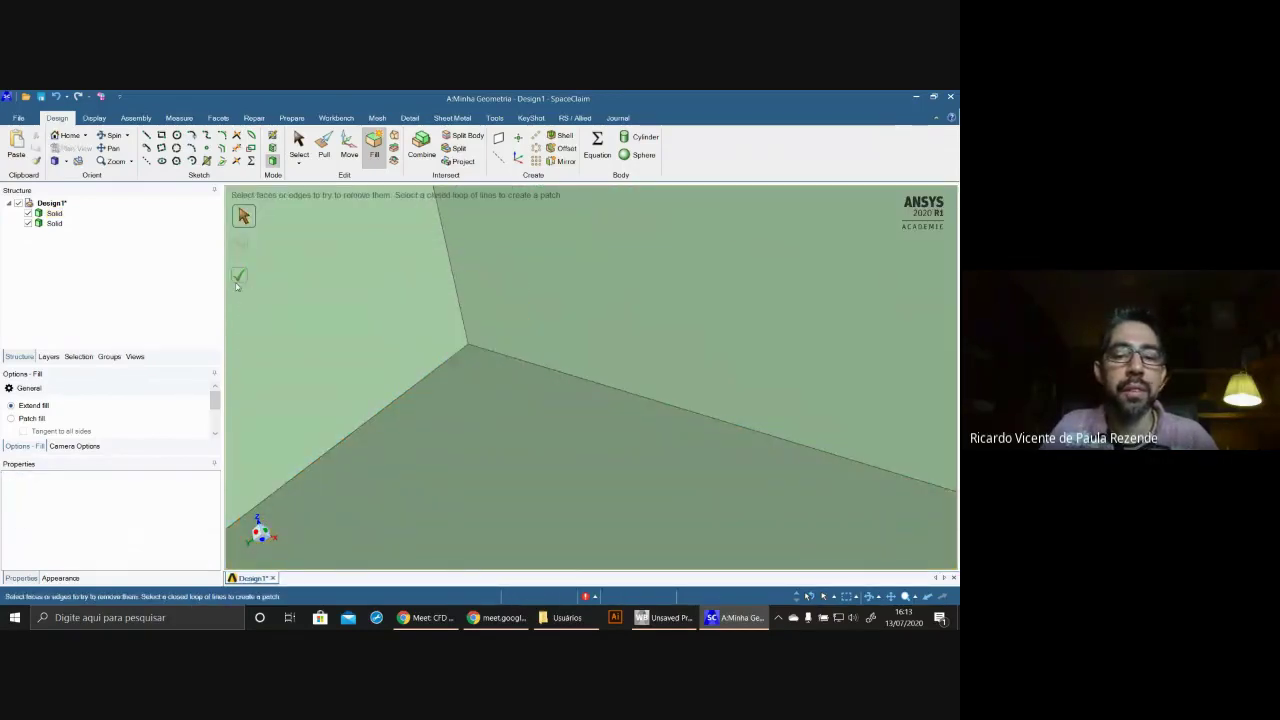
pyautogui.scroll(-10, 484, 392)
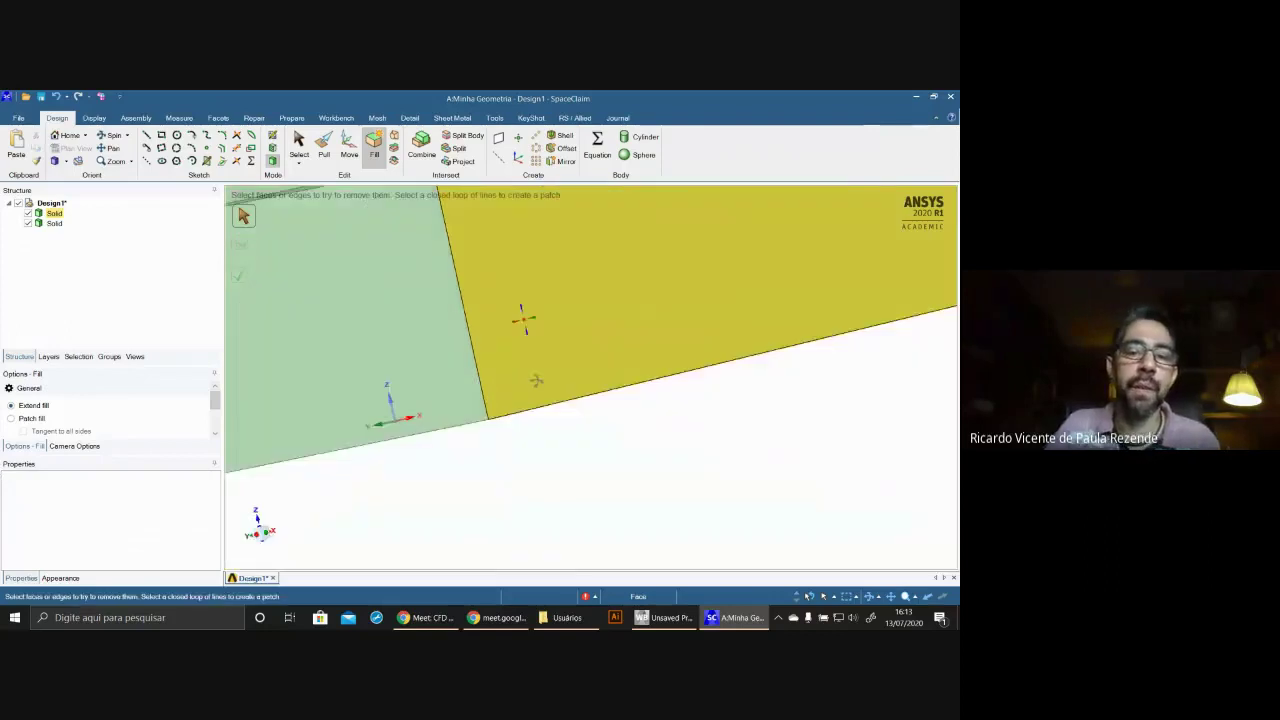
# - Try to remove the large corner notch by filling its ledge and its vertical face separately, and check the status history
pyautogui.click(515, 277)
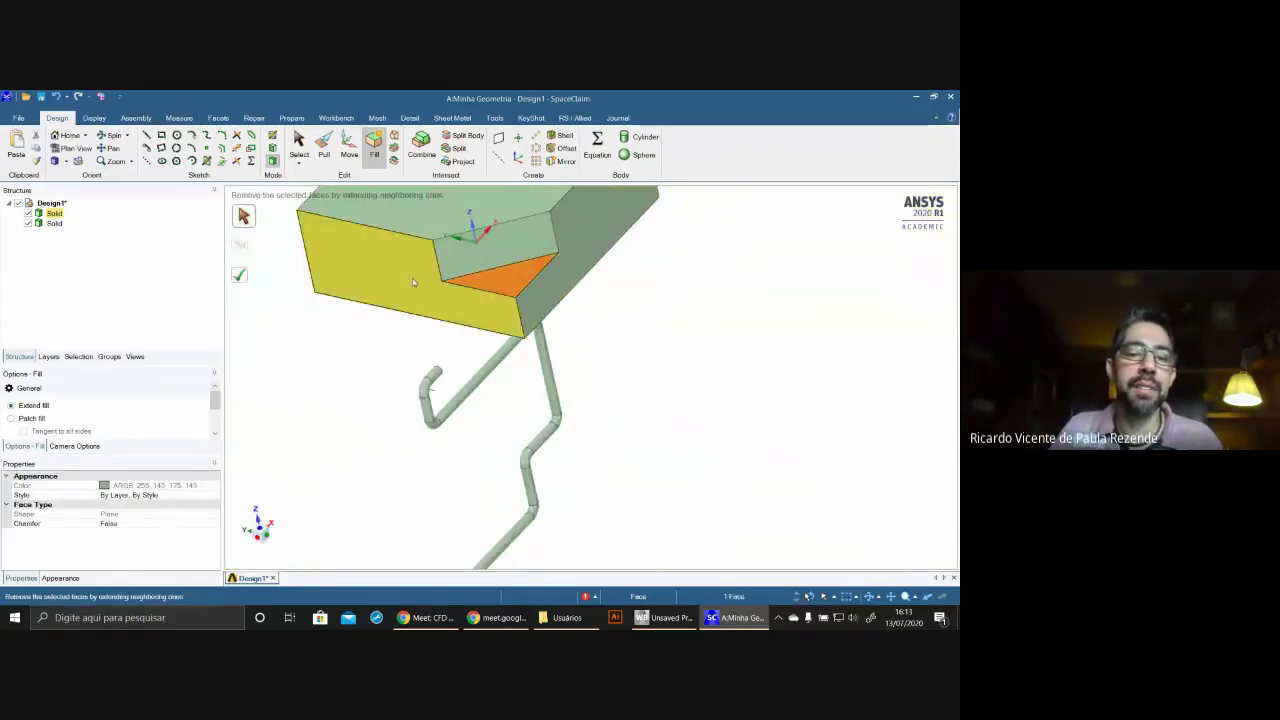
pyautogui.click(240, 277)
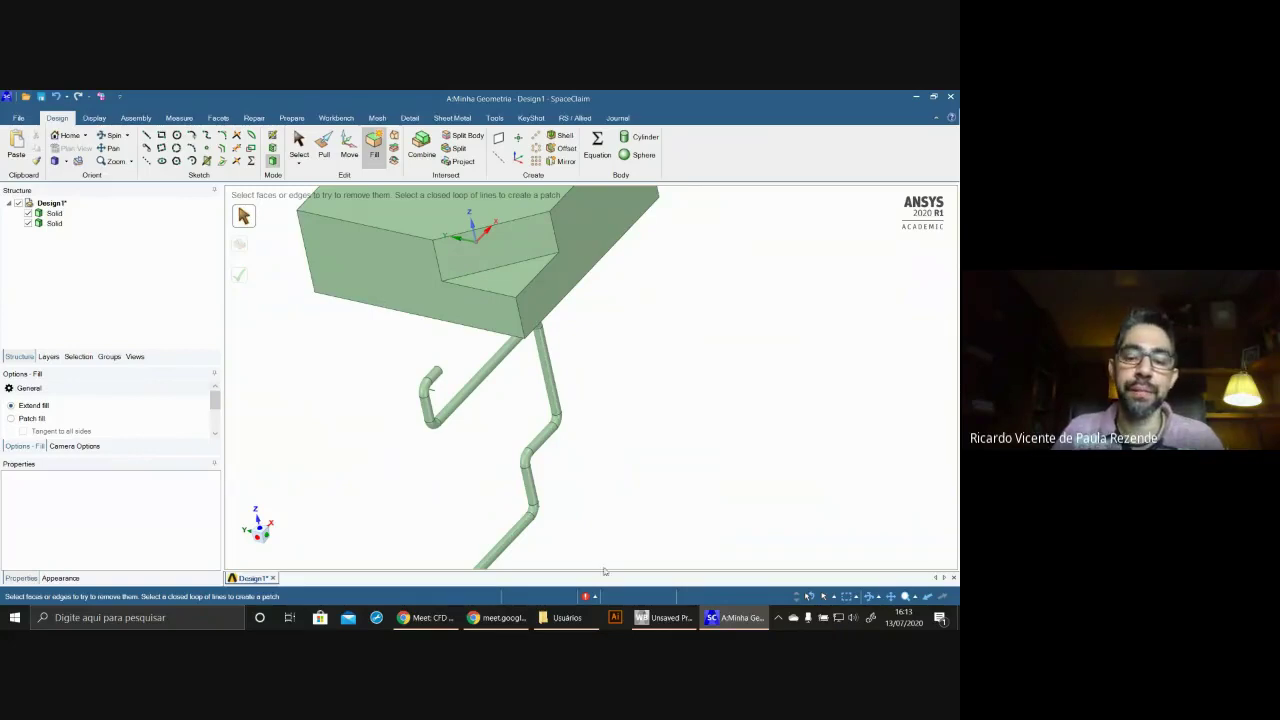
pyautogui.moveTo(593, 598)
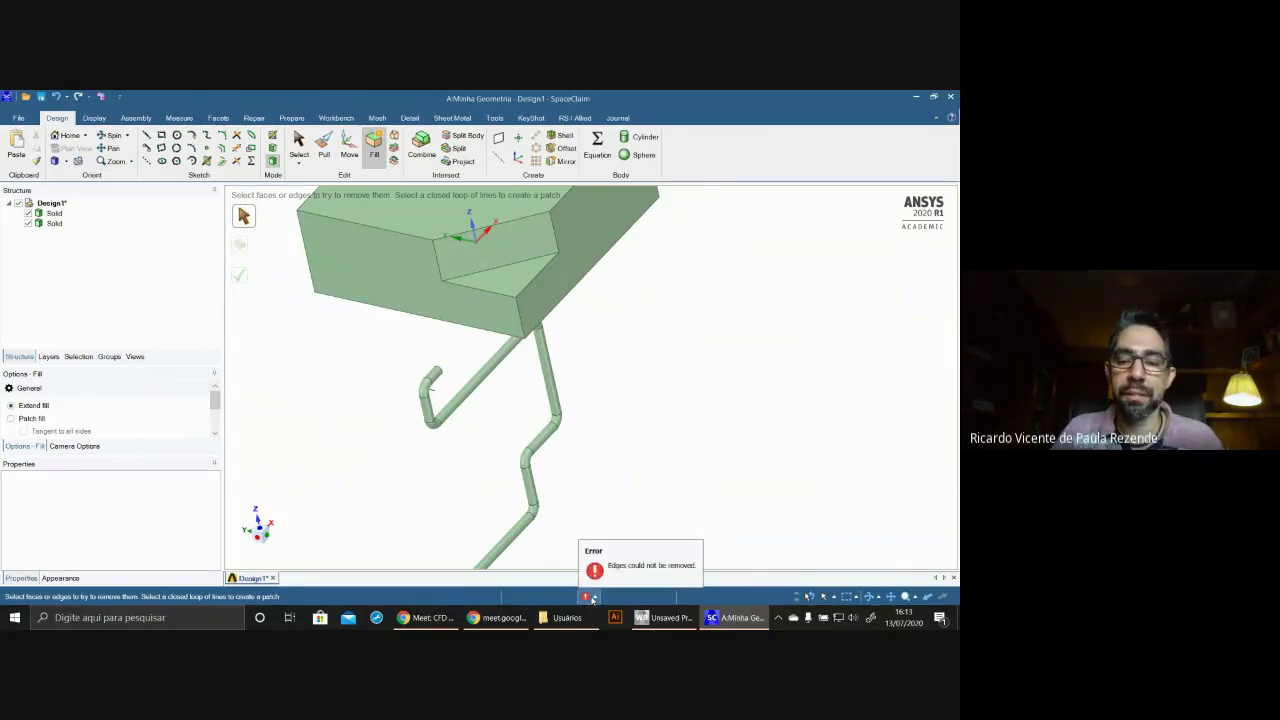
pyautogui.click(593, 598)
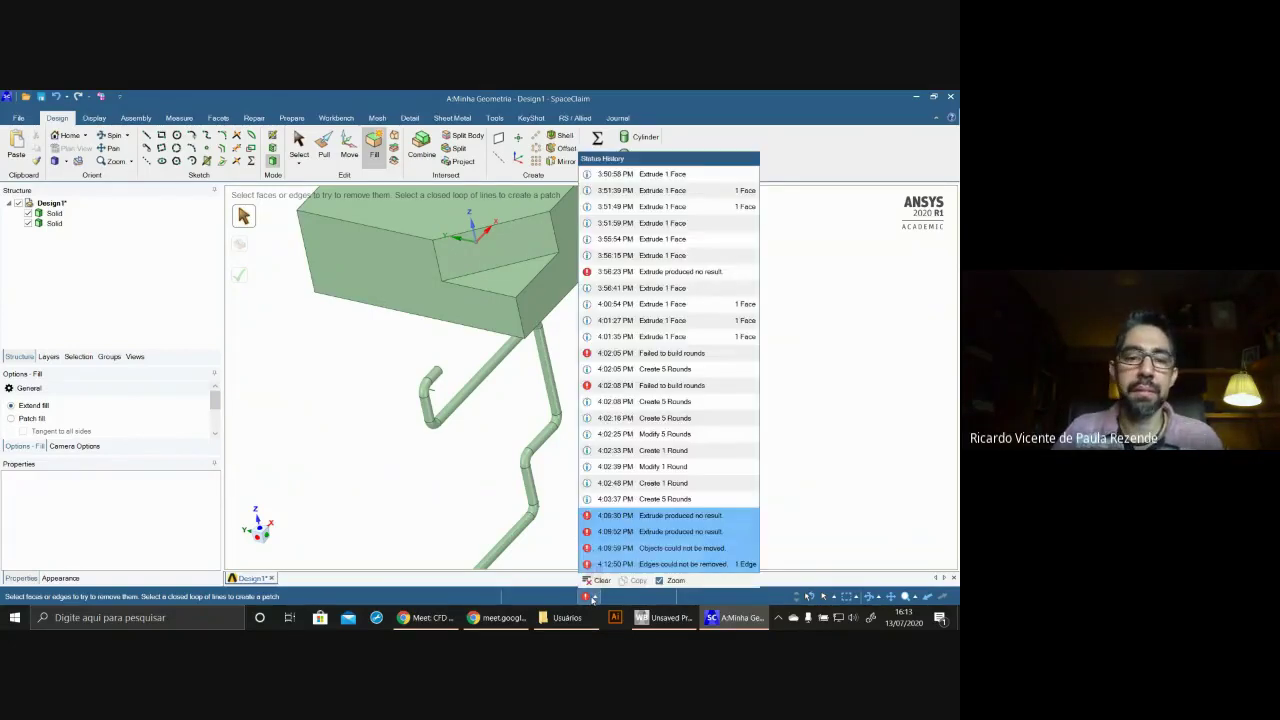
pyautogui.click(497, 250)
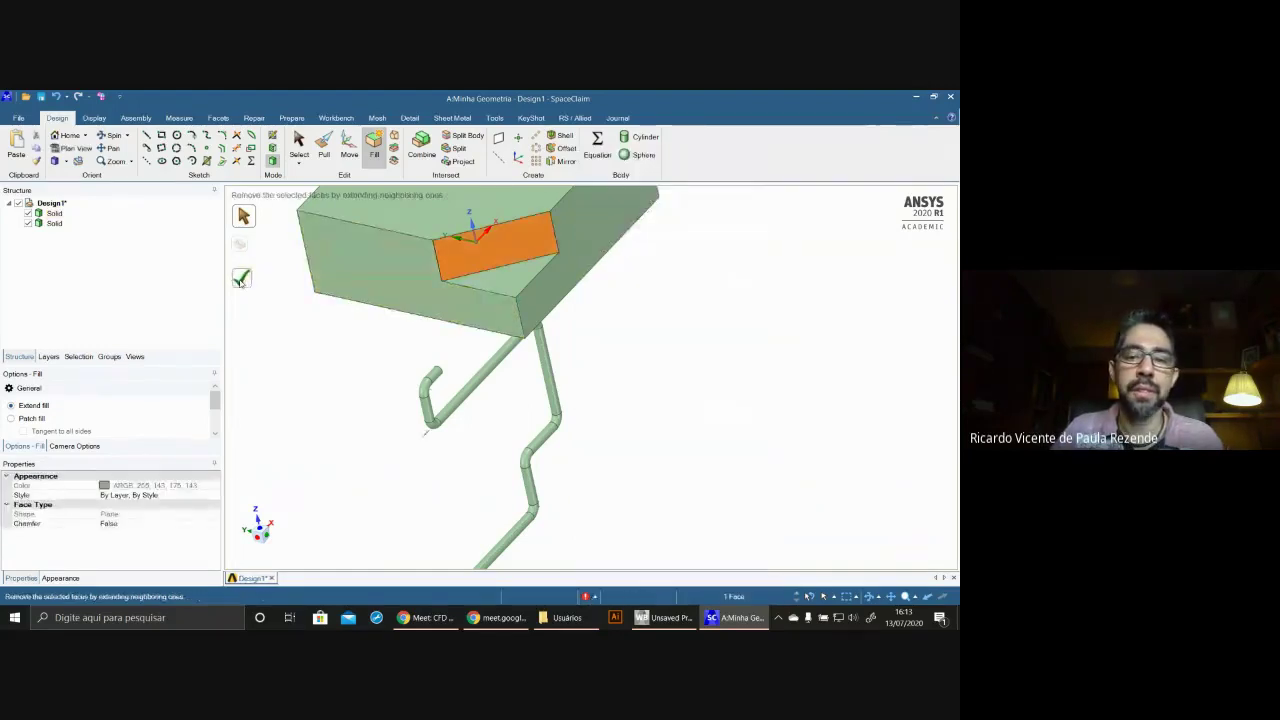
pyautogui.click(240, 276)
# - Fill the large corner notch using its ledge and vertical face together, and undo that fill
pyautogui.click(500, 276)
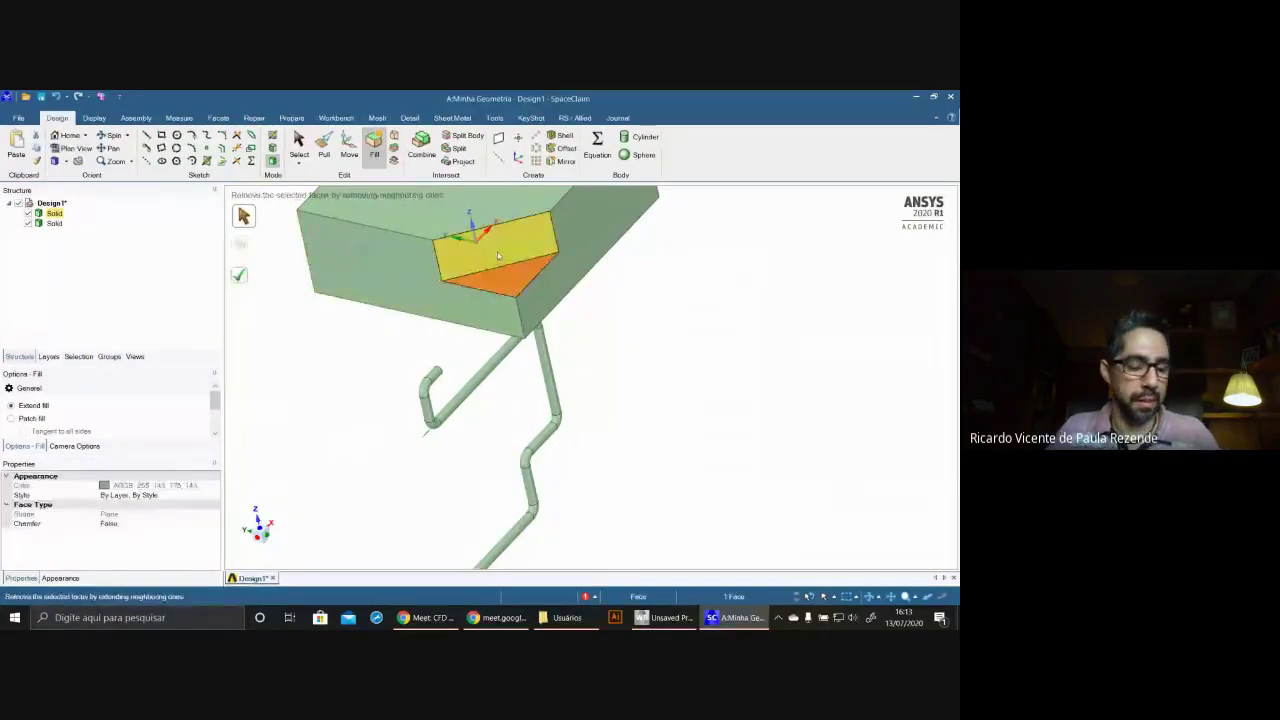
pyautogui.keyDown('ctrl'); pyautogui.click(497, 254); pyautogui.keyUp('ctrl')
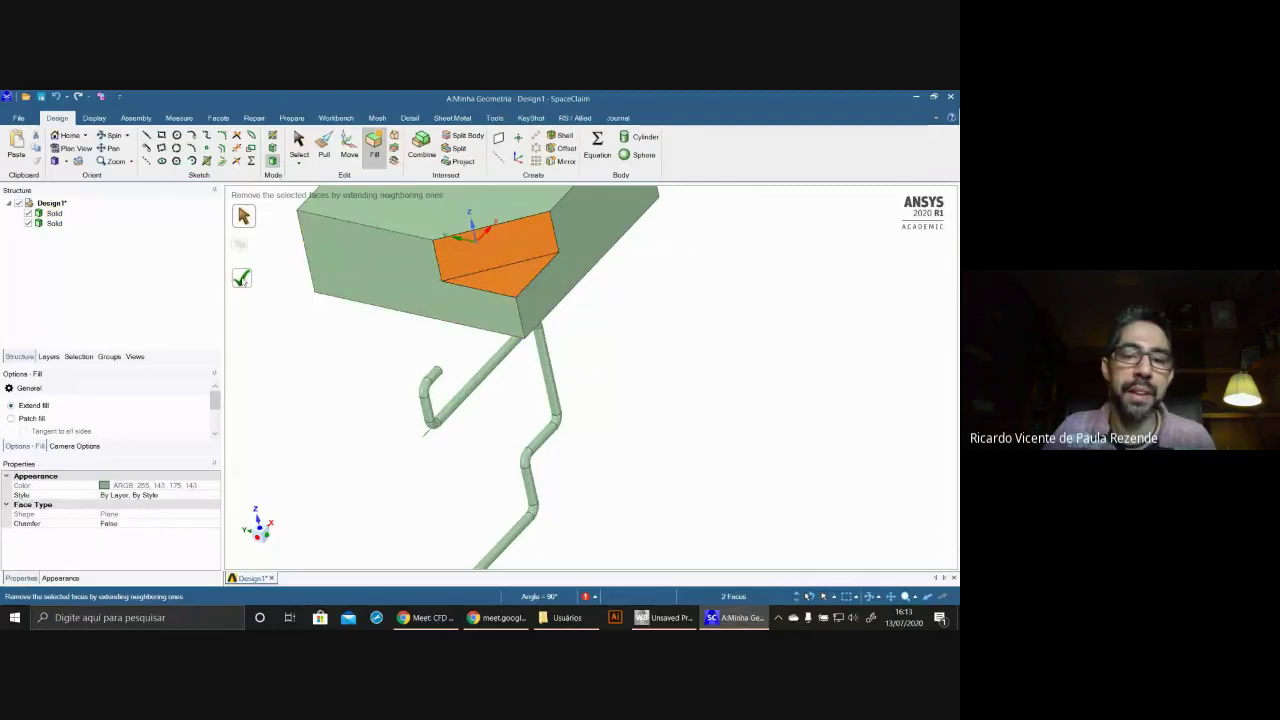
pyautogui.click(240, 277)
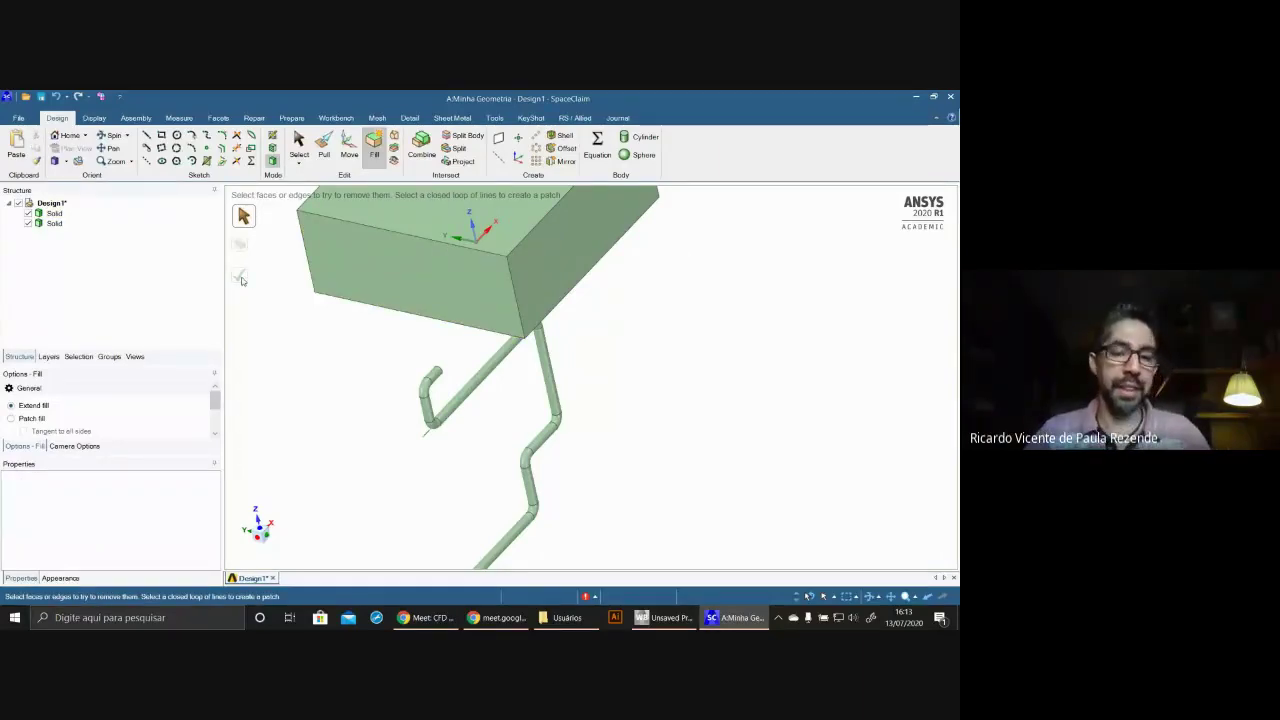
pyautogui.hotkey('ctrl', 'z')
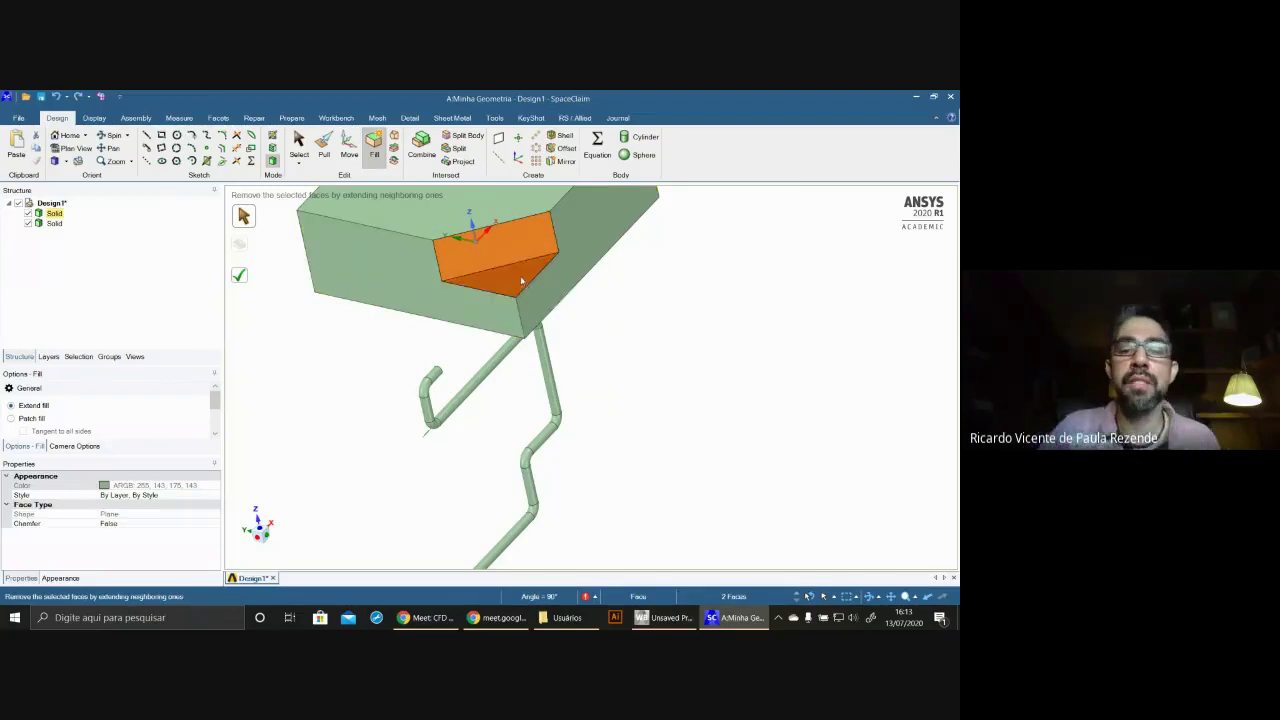
# - Remove the large corner notch from the block by filling its ledge and vertical face together
pyautogui.click(520, 282)
pyautogui.moveTo(691, 345); pyautogui.dragTo(749, 304, button='middle')
pyautogui.moveTo(744, 346); pyautogui.dragTo(709, 350, button='middle')
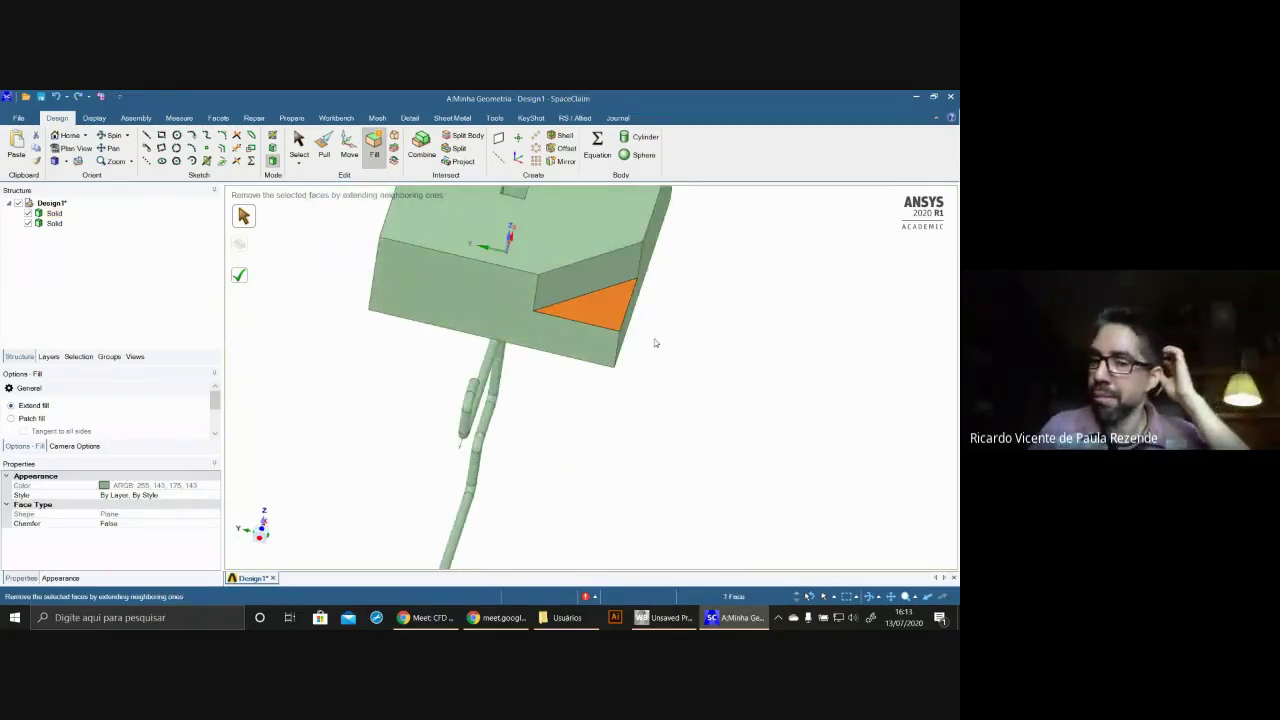
pyautogui.keyDown('ctrl'); pyautogui.click(597, 287); pyautogui.keyUp('ctrl')
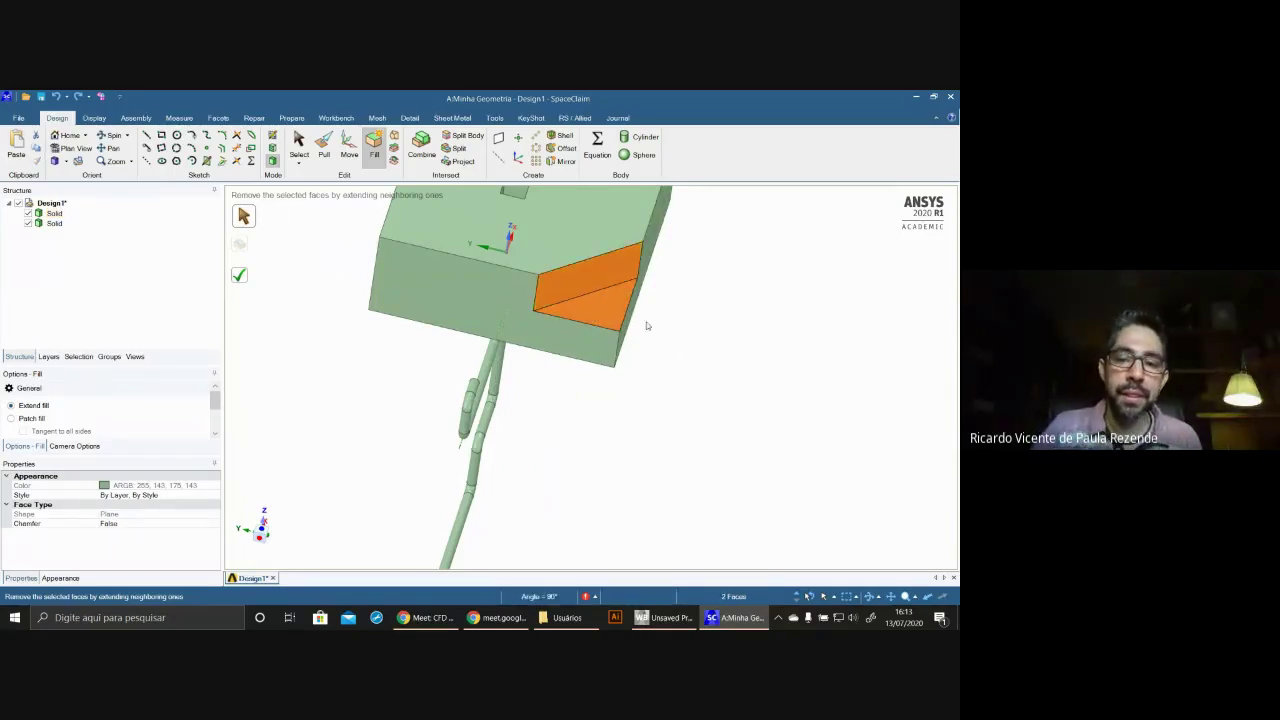
pyautogui.moveTo(643, 330); pyautogui.dragTo(457, 351, button='middle')
pyautogui.press('Return')
# - Examine the simplified block and the rectangular hole in its upper face from several angles
pyautogui.scroll(4, 536, 308)
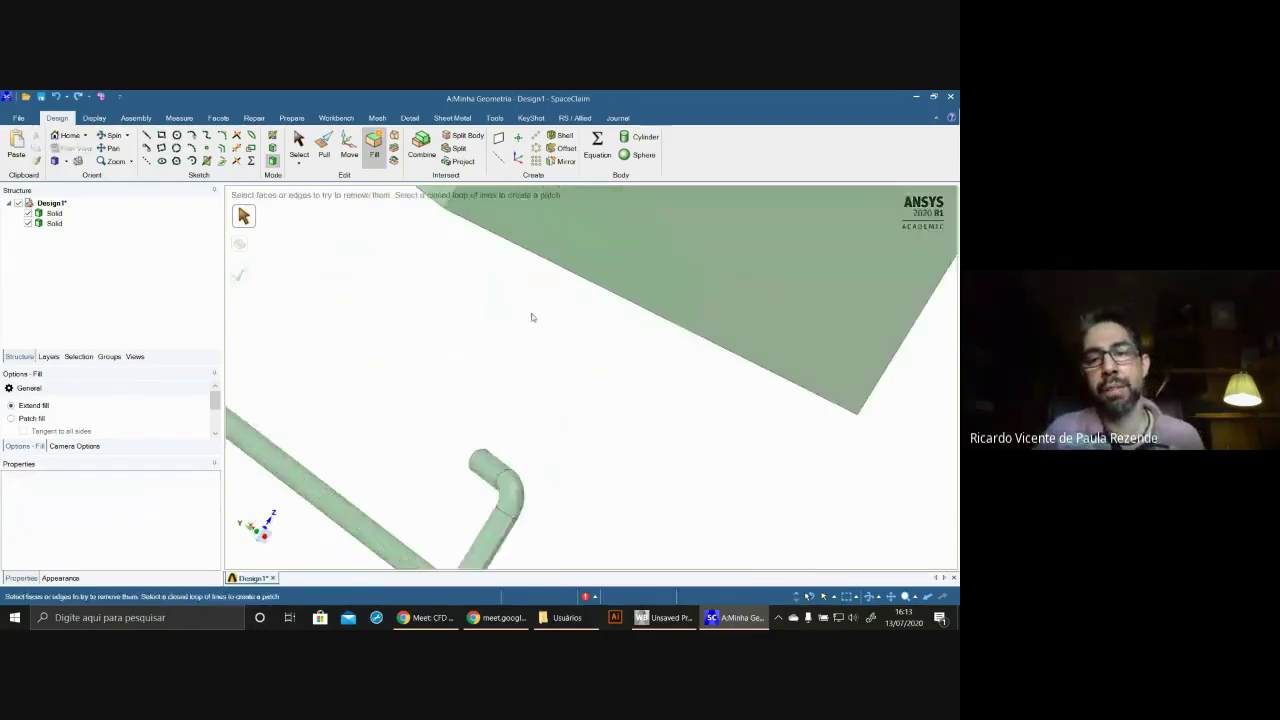
pyautogui.scroll(-5, 534, 314)
pyautogui.moveTo(573, 297); pyautogui.dragTo(525, 354, button='middle')
pyautogui.keyDown('ctrl'); pyautogui.moveTo(629, 389); pyautogui.dragTo(537, 363, button='middle'); pyautogui.keyUp('ctrl')
pyautogui.scroll(3, 563, 311)
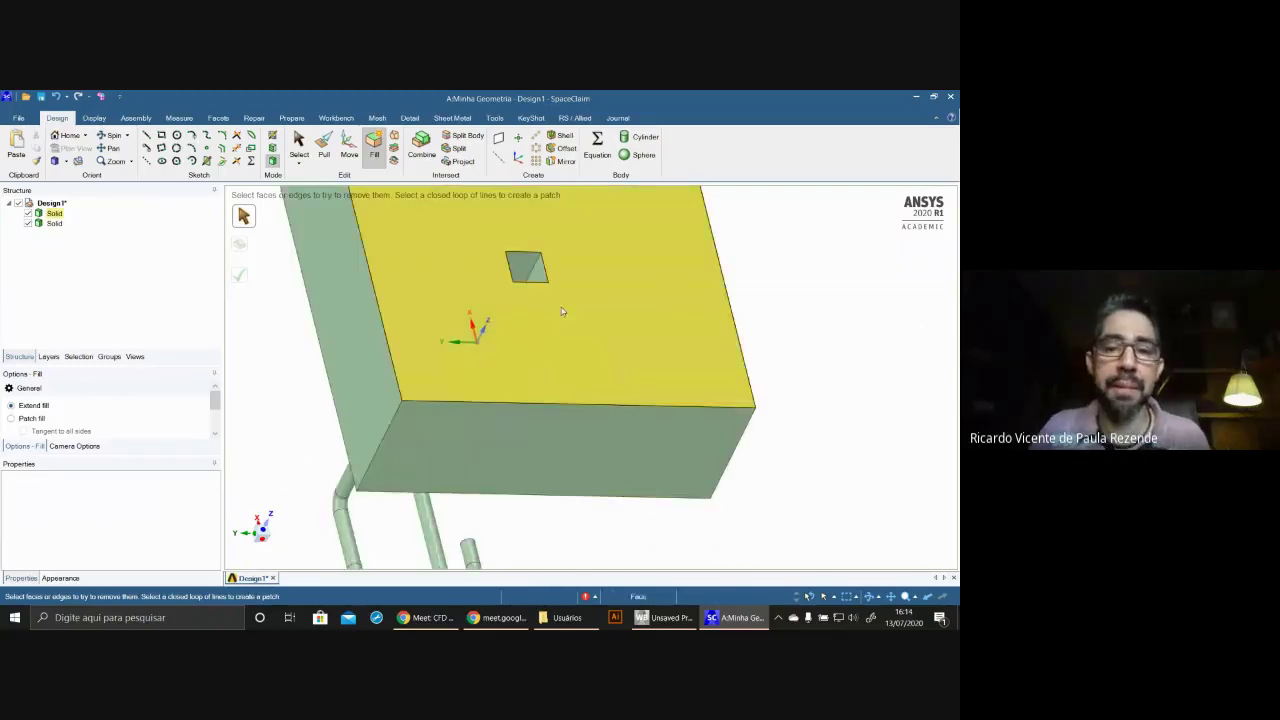
pyautogui.moveTo(553, 320); pyautogui.dragTo(480, 262, button='middle')
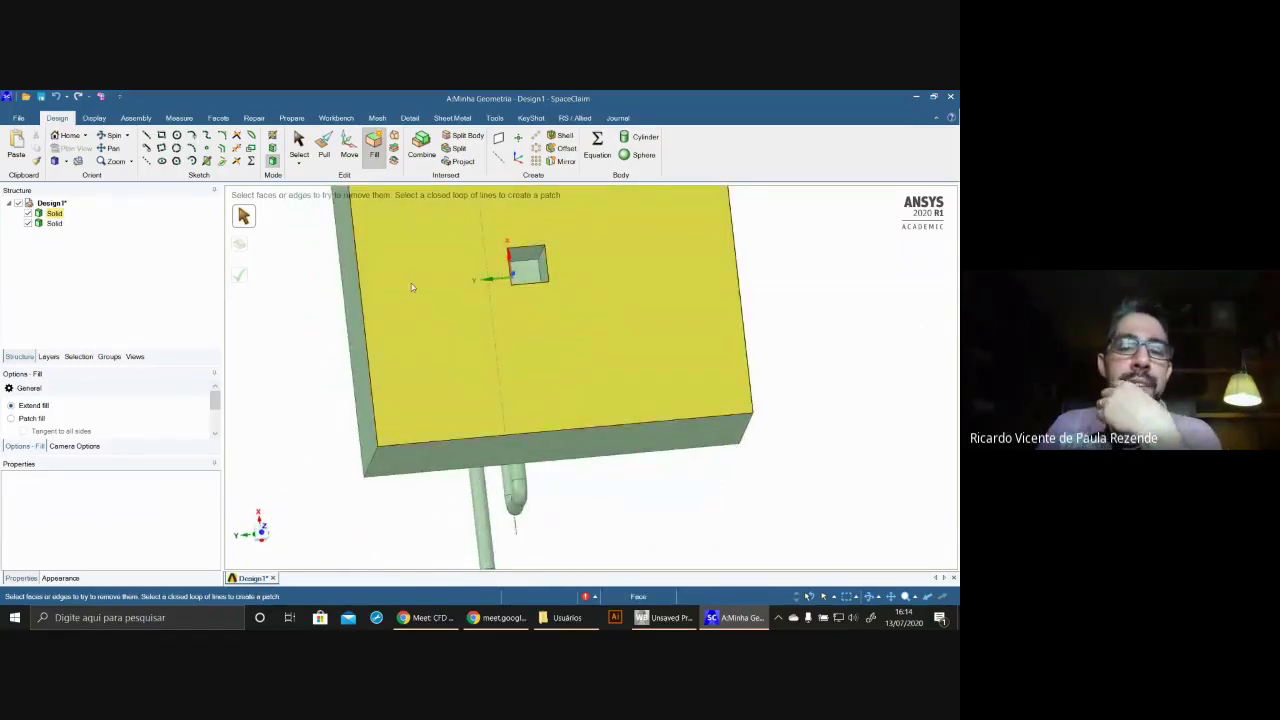
pyautogui.moveTo(443, 325); pyautogui.dragTo(439, 251, button='middle')
pyautogui.scroll(-3, 507, 321)
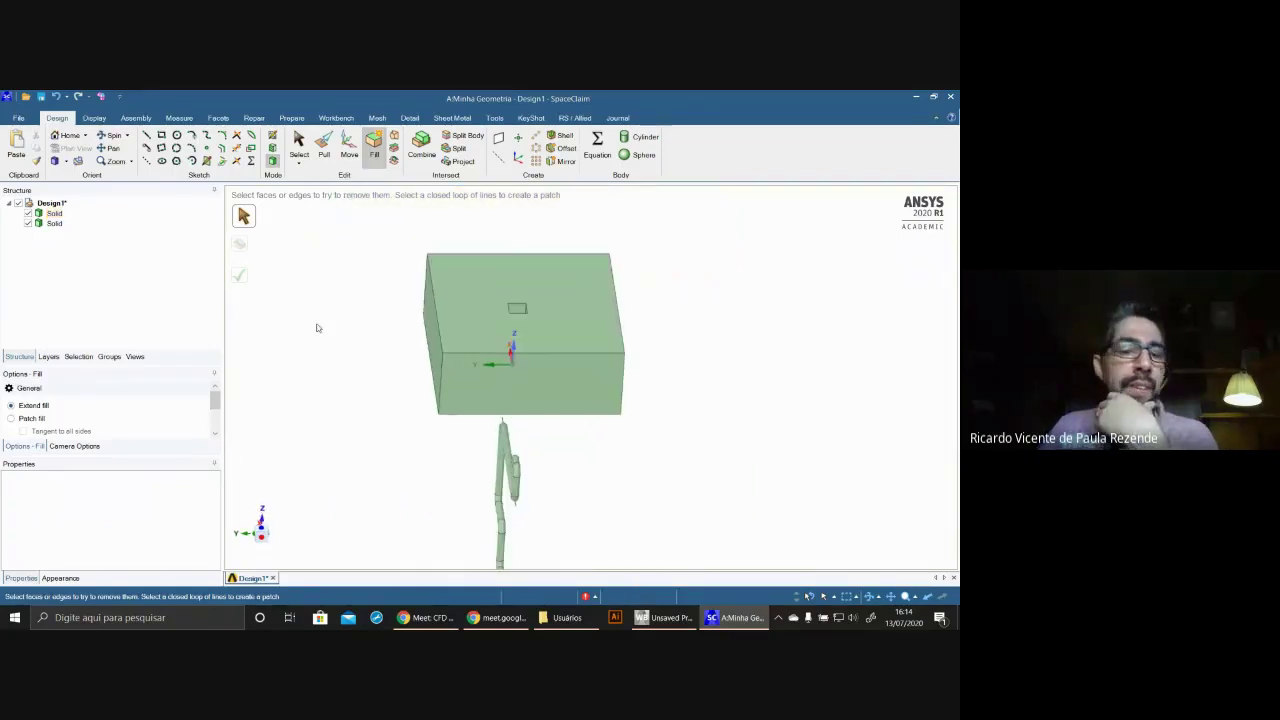
# - Sketch a 19 mm by 19 mm square beside the pipe and pull it upward into a separate solid
pyautogui.click(161, 135)
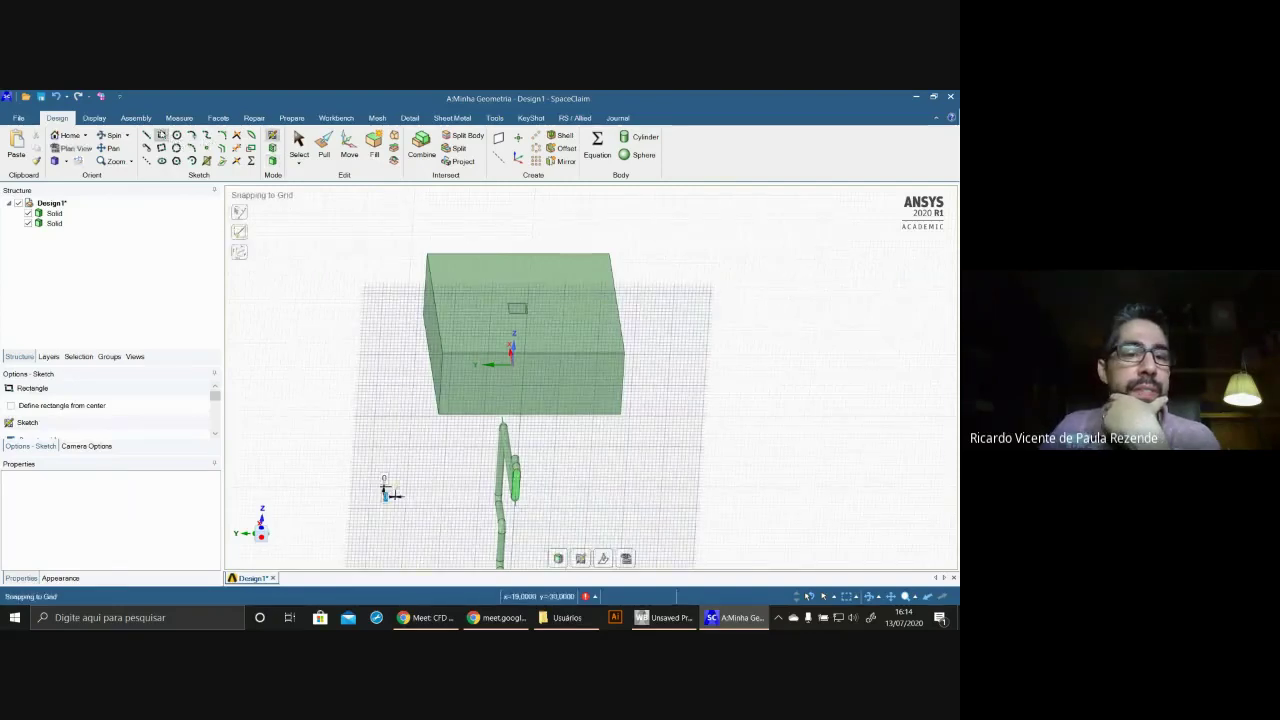
pyautogui.click(382, 455)
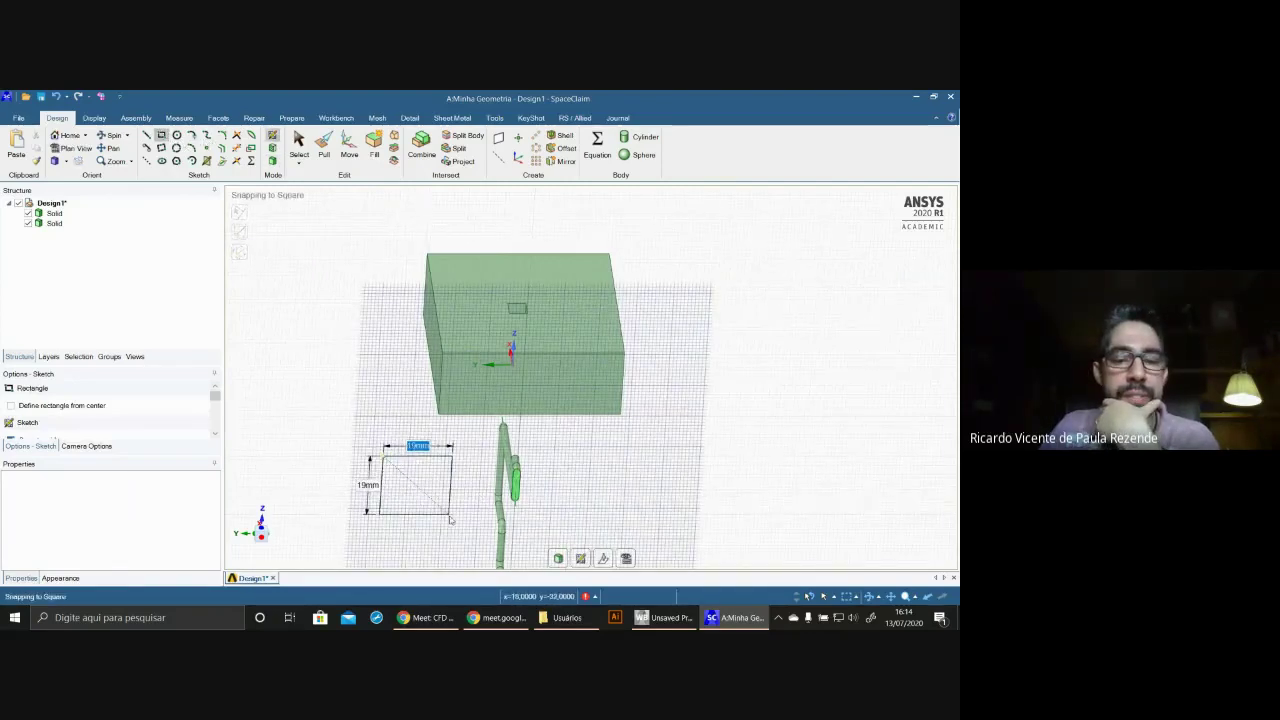
pyautogui.click(451, 517)
pyautogui.moveTo(352, 437)
pyautogui.mouseDown(button='middle')
pyautogui.moveTo(423, 434)
pyautogui.moveTo(354, 437)
pyautogui.mouseUp(button='middle')
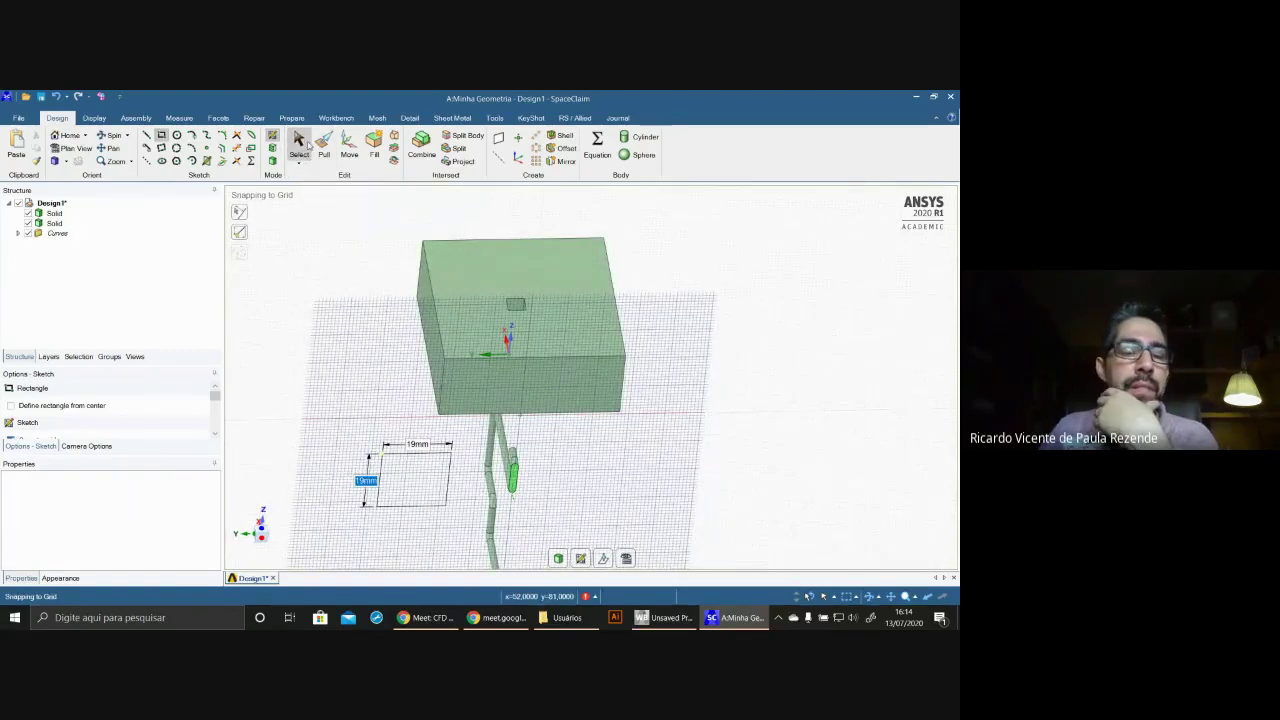
pyautogui.click(323, 148)
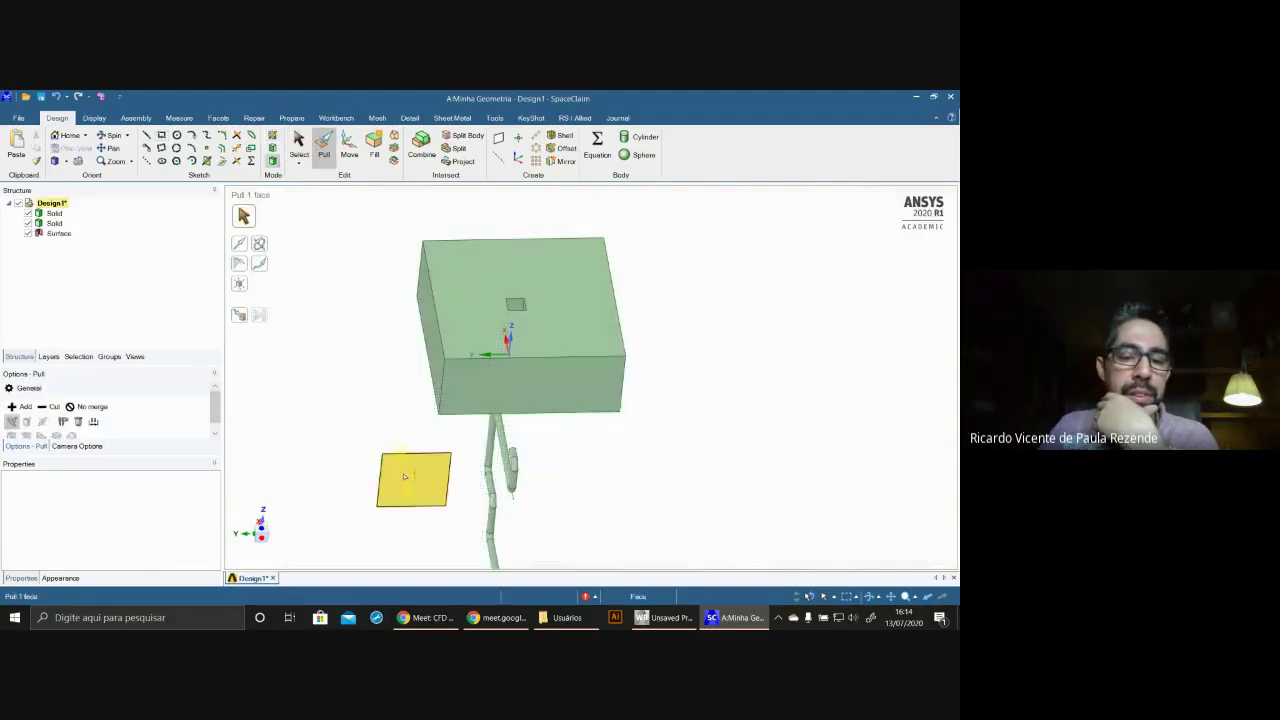
pyautogui.moveTo(413, 477); pyautogui.dragTo(368, 455)
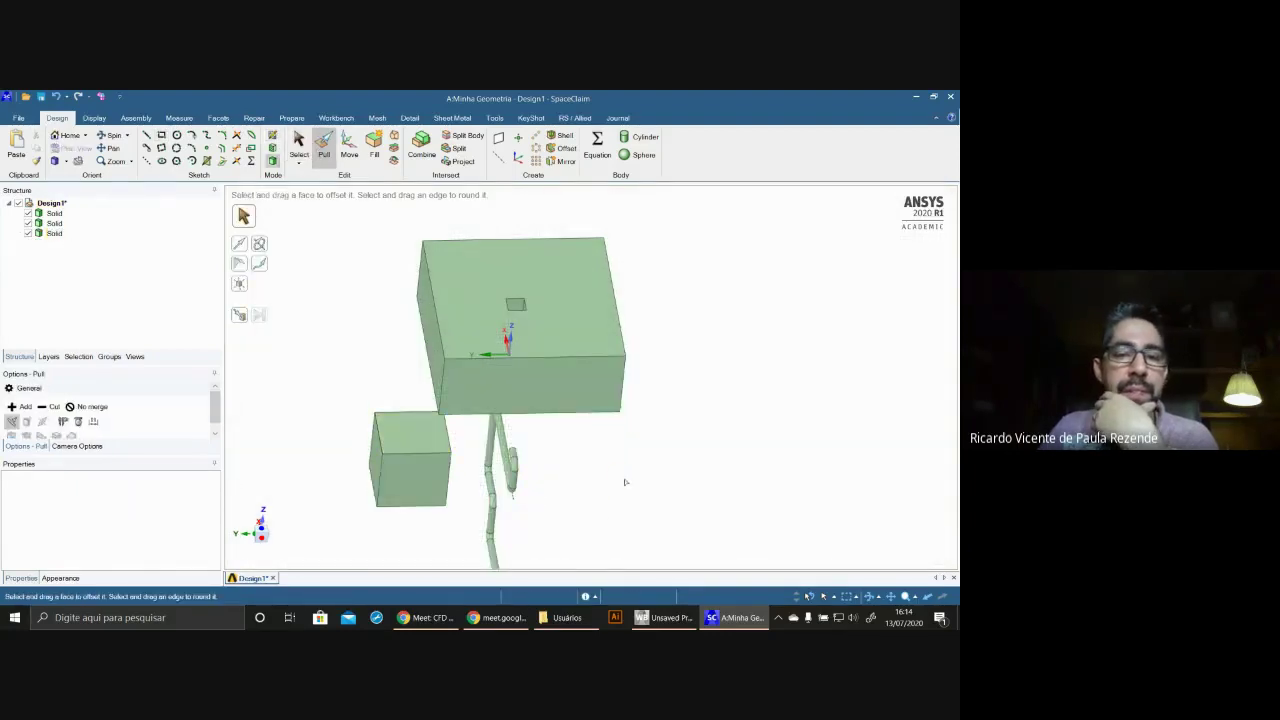
pyautogui.moveTo(614, 473); pyautogui.dragTo(700, 429, button='middle')
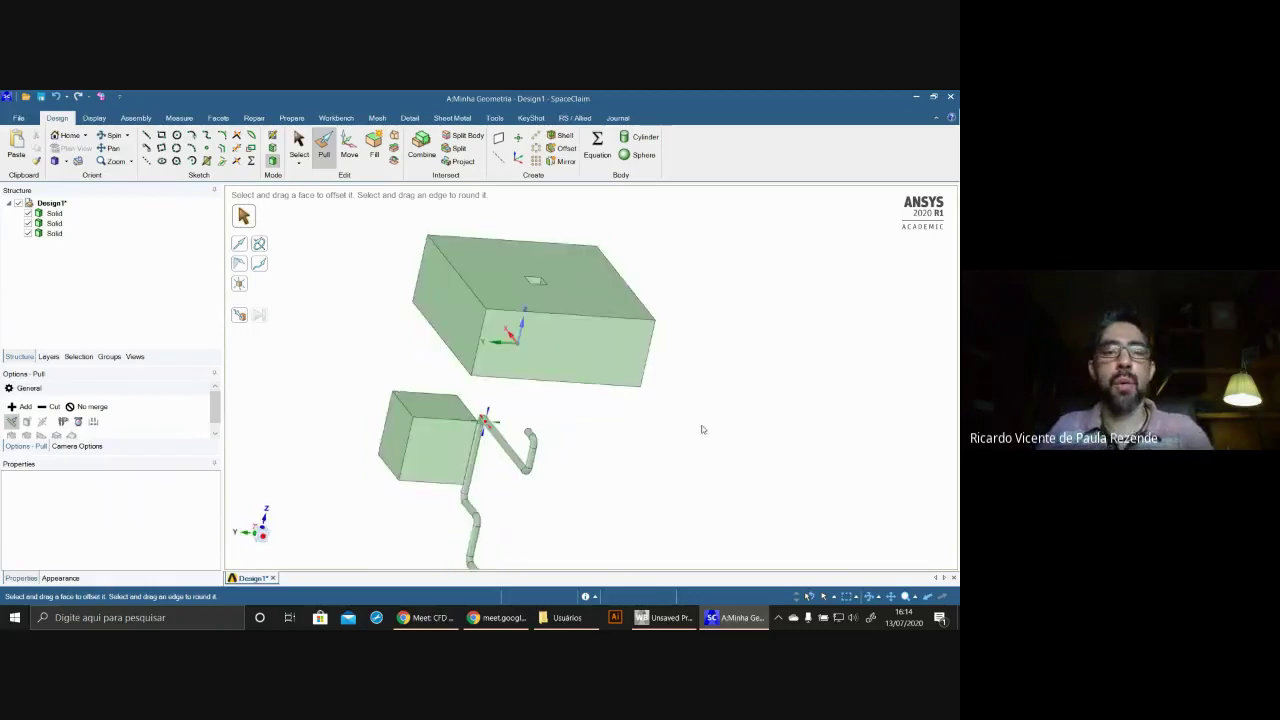
# - Try to use Combine on the large block as the target while it is still separated from the small cube
pyautogui.click(421, 150)
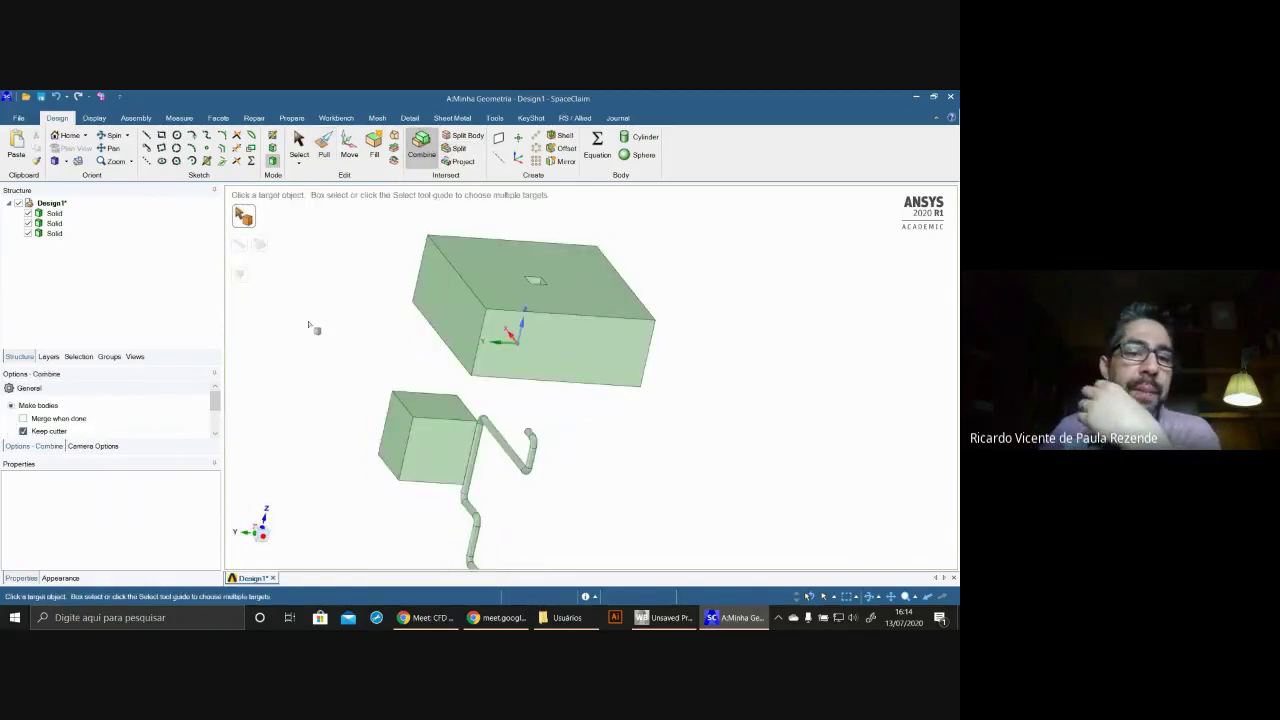
pyautogui.moveTo(523, 408); pyautogui.dragTo(531, 437, button='middle')
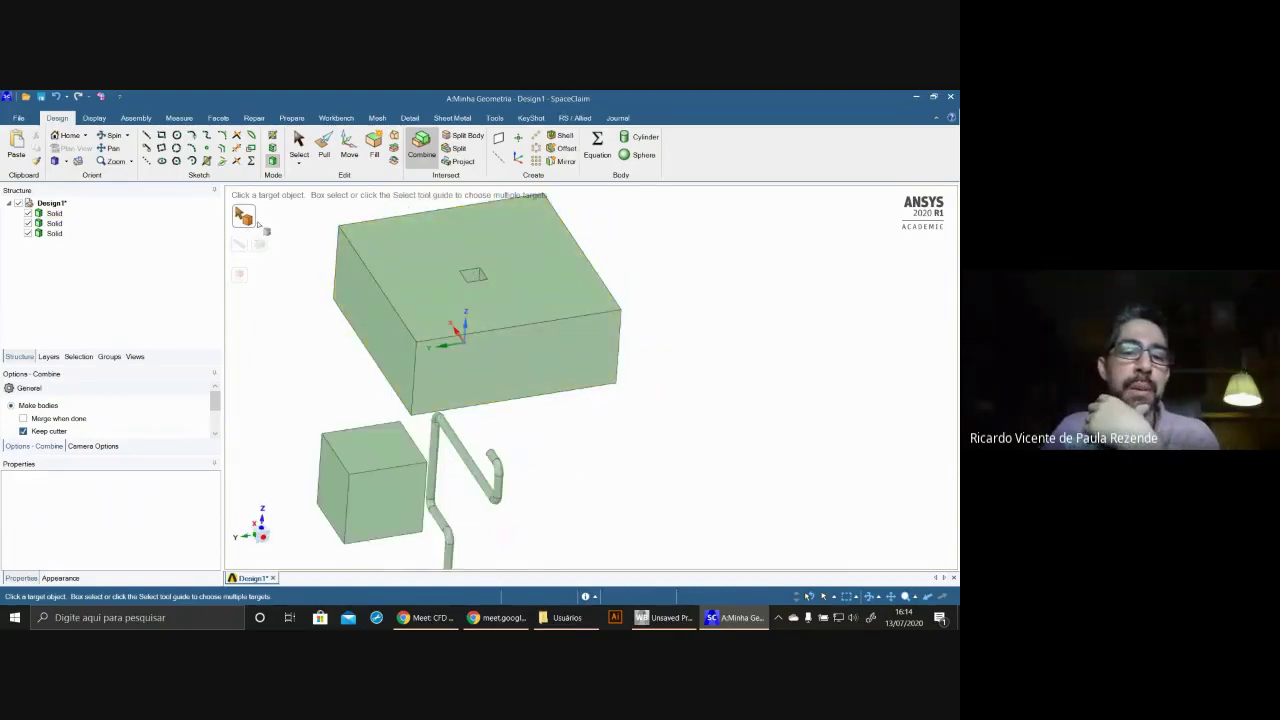
pyautogui.click(420, 283)
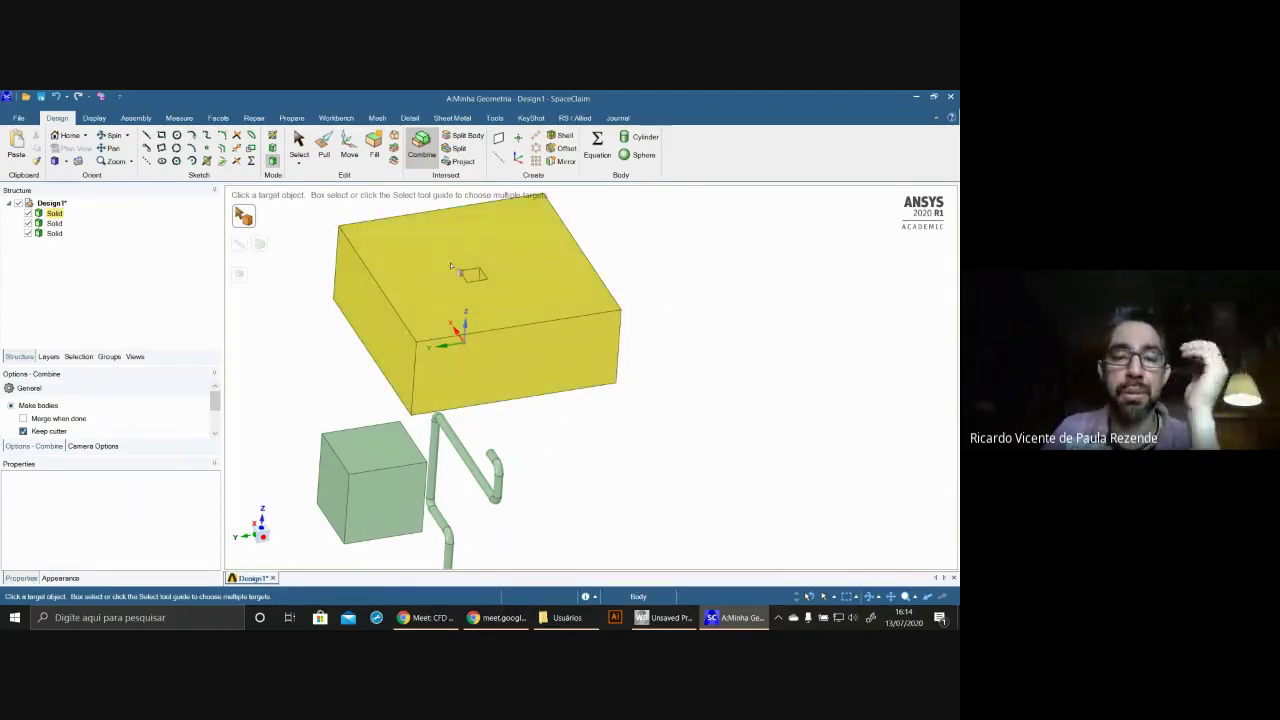
pyautogui.click(379, 347)
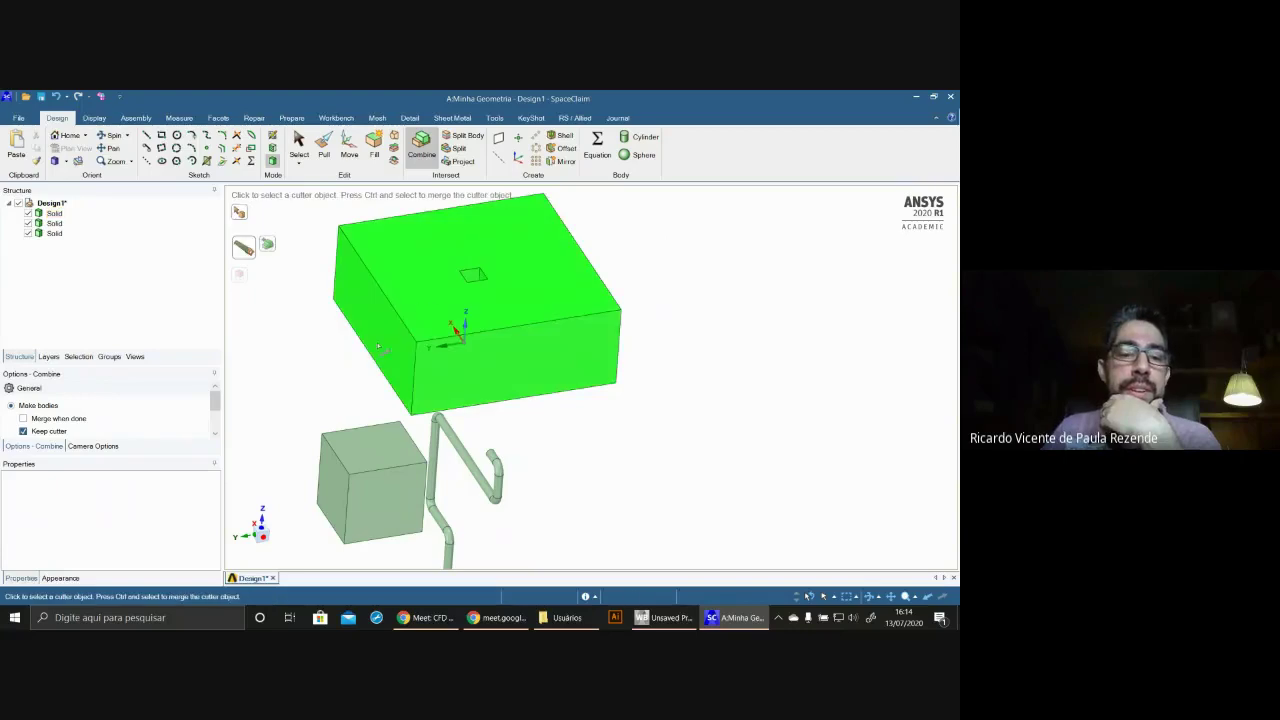
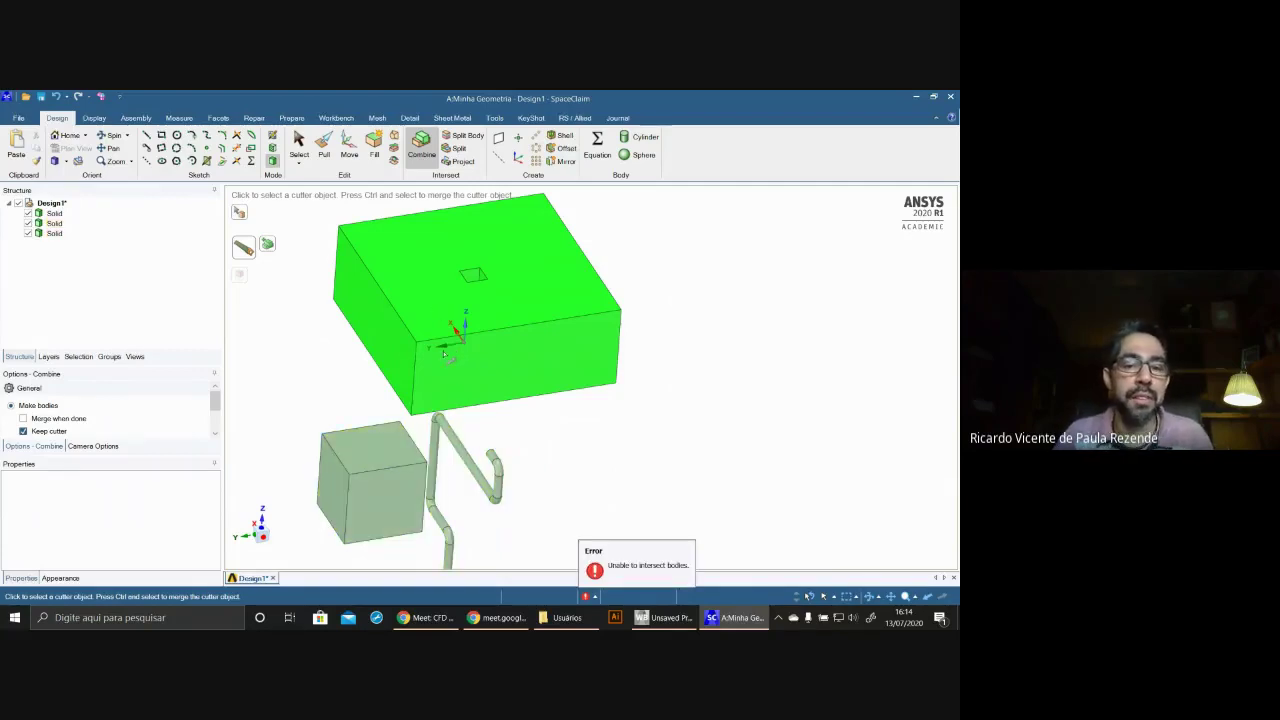
pyautogui.moveTo(560, 437)
pyautogui.mouseDown(button='middle')
pyautogui.moveTo(536, 393)
pyautogui.moveTo(543, 449)
pyautogui.mouseUp(button='middle')
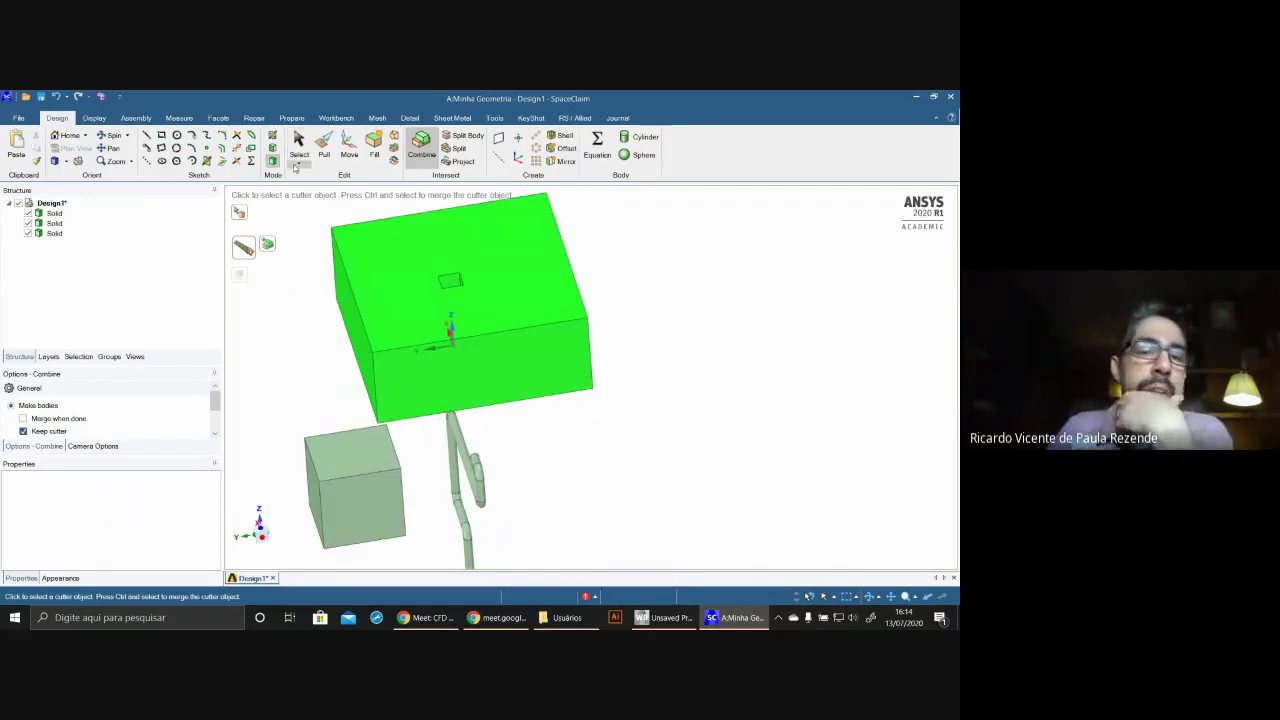
pyautogui.moveTo(605, 350); pyautogui.dragTo(405, 469, button='middle')
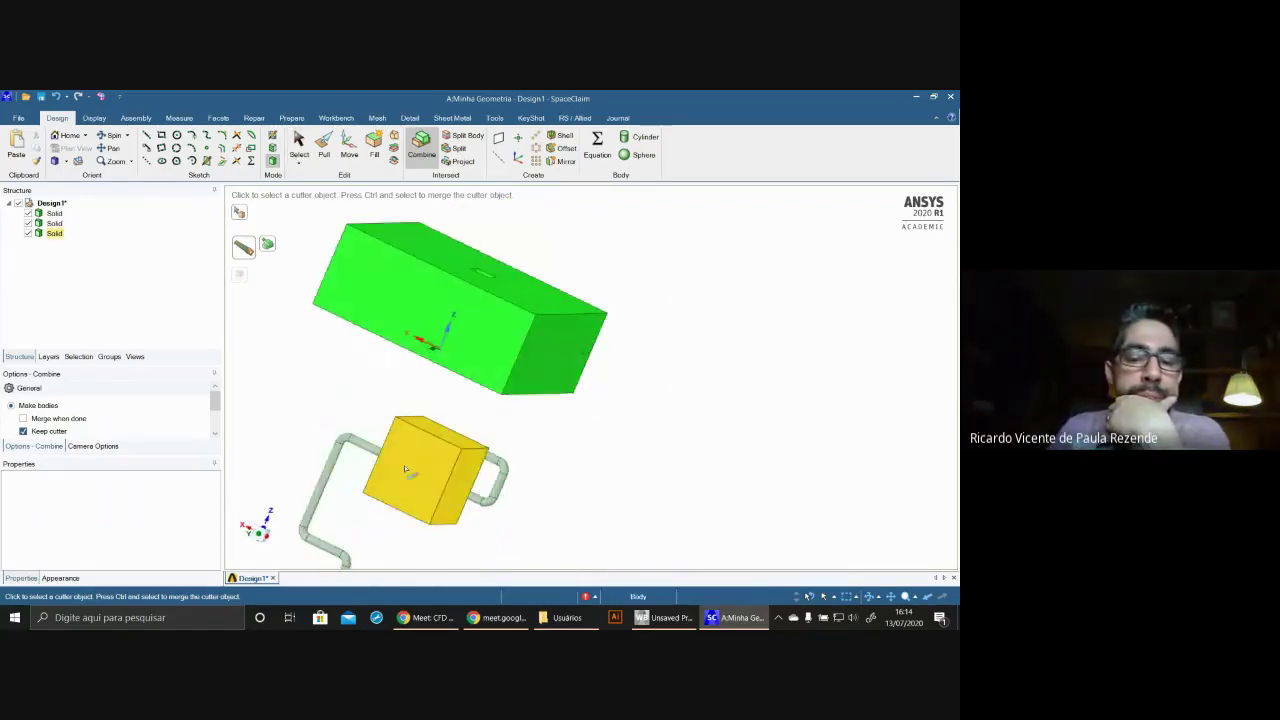
pyautogui.moveTo(563, 449); pyautogui.dragTo(446, 456, button='middle')
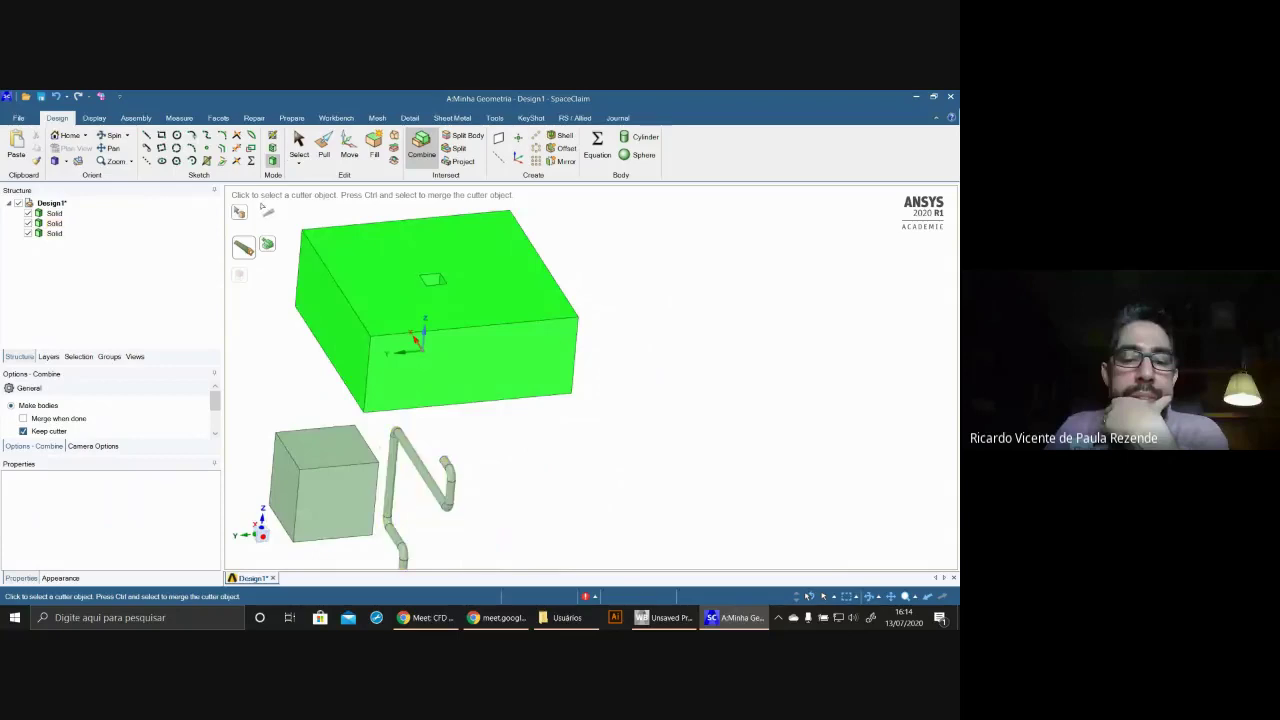
# - Move the small cube beside the pipe up into the large block near its edge, so that the two solids overlap
pyautogui.click(298, 145)
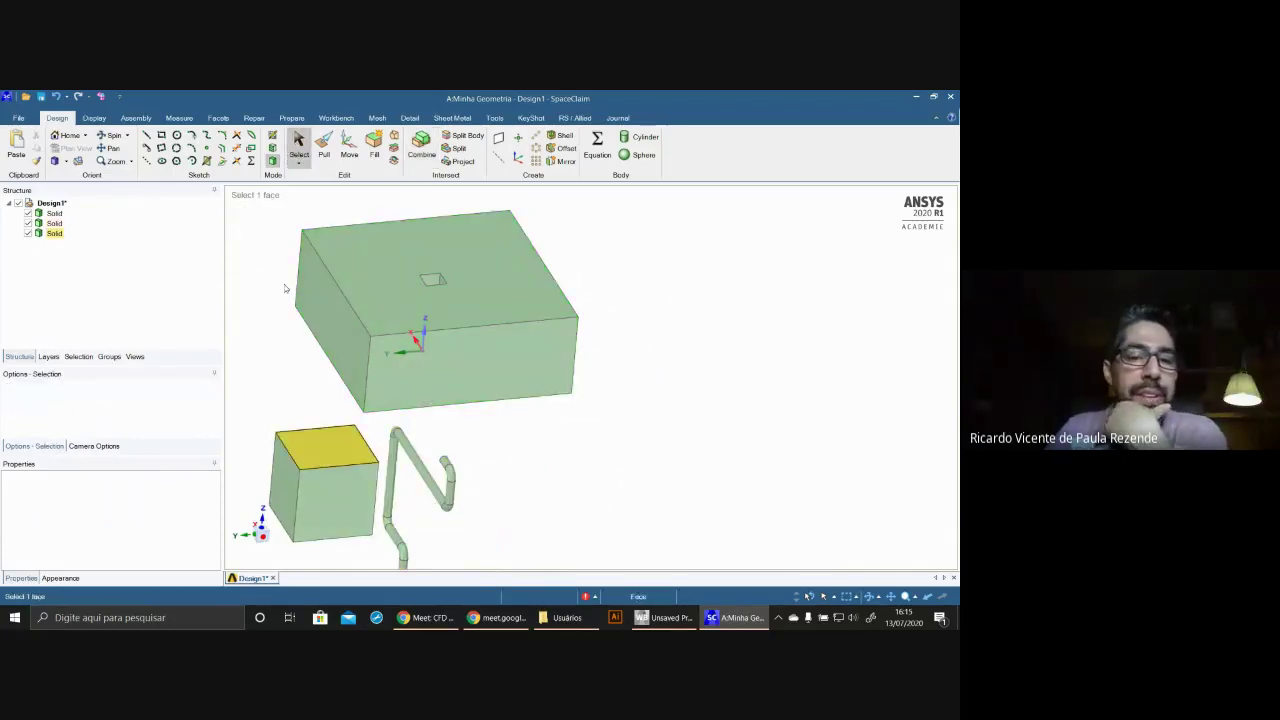
pyautogui.tripleClick(339, 513)
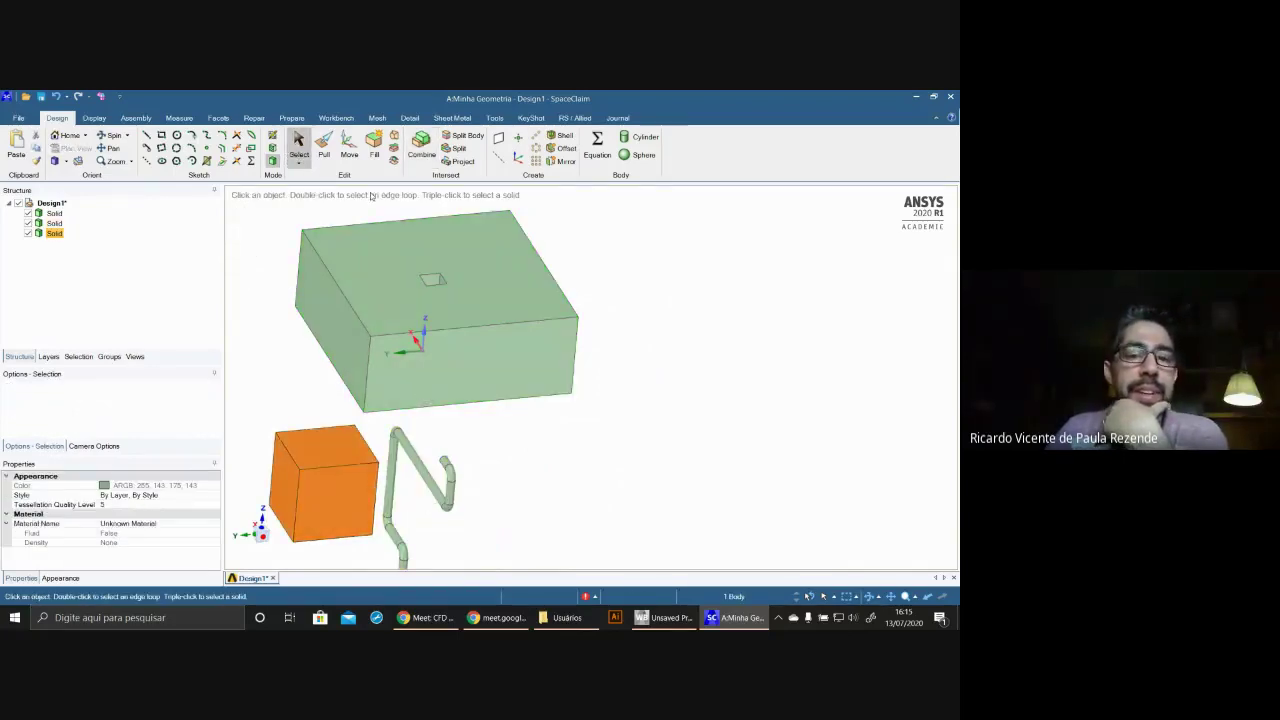
pyautogui.click(349, 147)
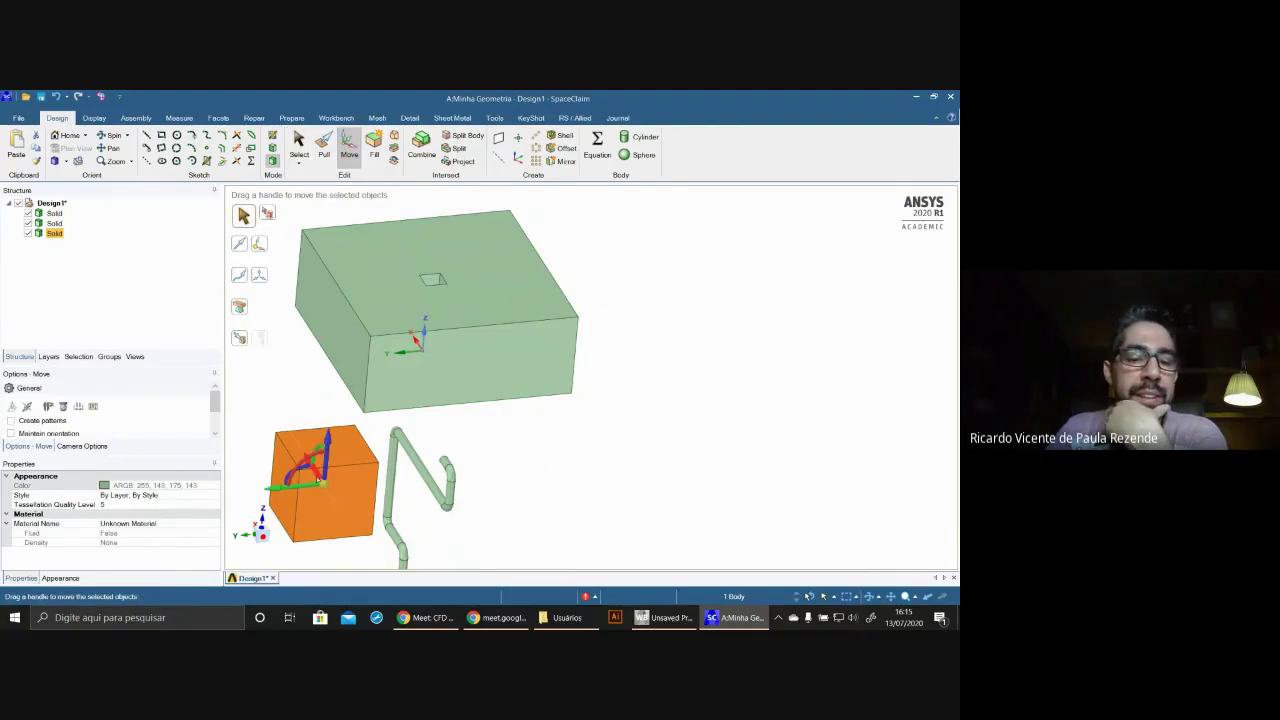
pyautogui.moveTo(317, 480); pyautogui.dragTo(269, 414)
pyautogui.moveTo(420, 423); pyautogui.dragTo(515, 440, button='middle')
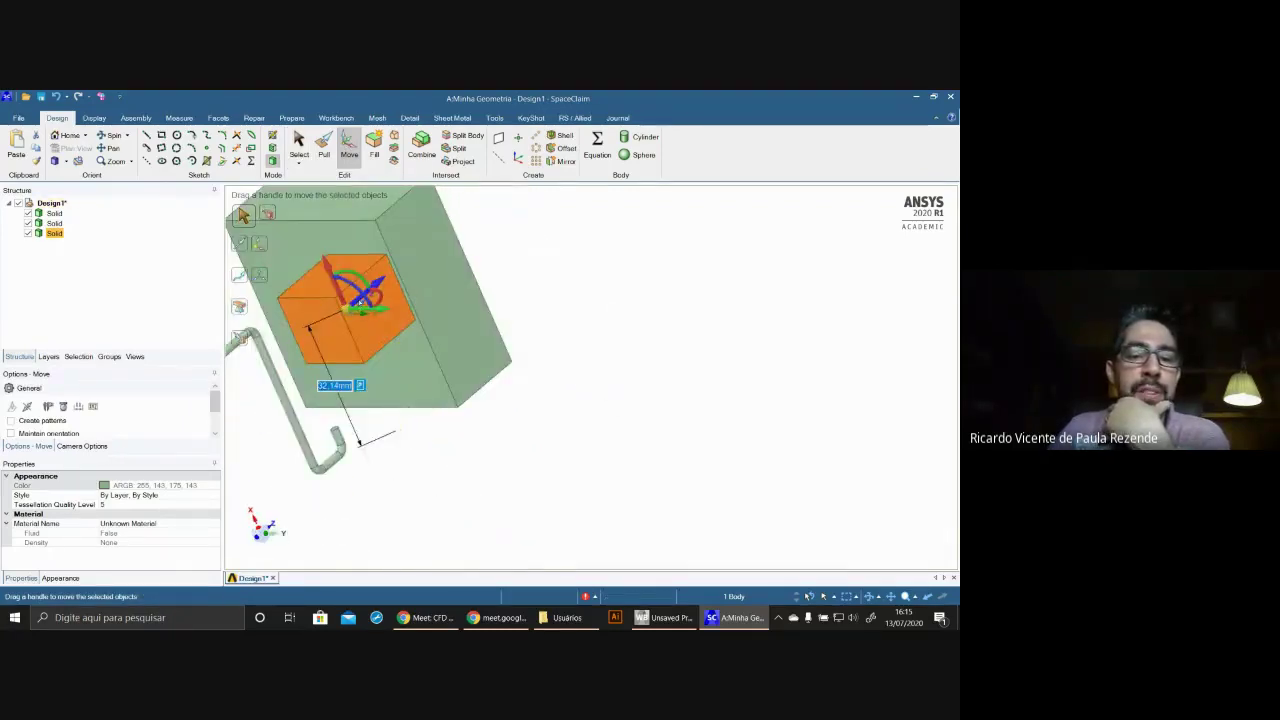
pyautogui.moveTo(362, 301); pyautogui.dragTo(421, 248)
pyautogui.moveTo(468, 336); pyautogui.dragTo(540, 298, button='middle')
# - Rotate the overlapping cube about its vertical axis and also about a horizontal axis
pyautogui.moveTo(517, 221); pyautogui.dragTo(431, 268)
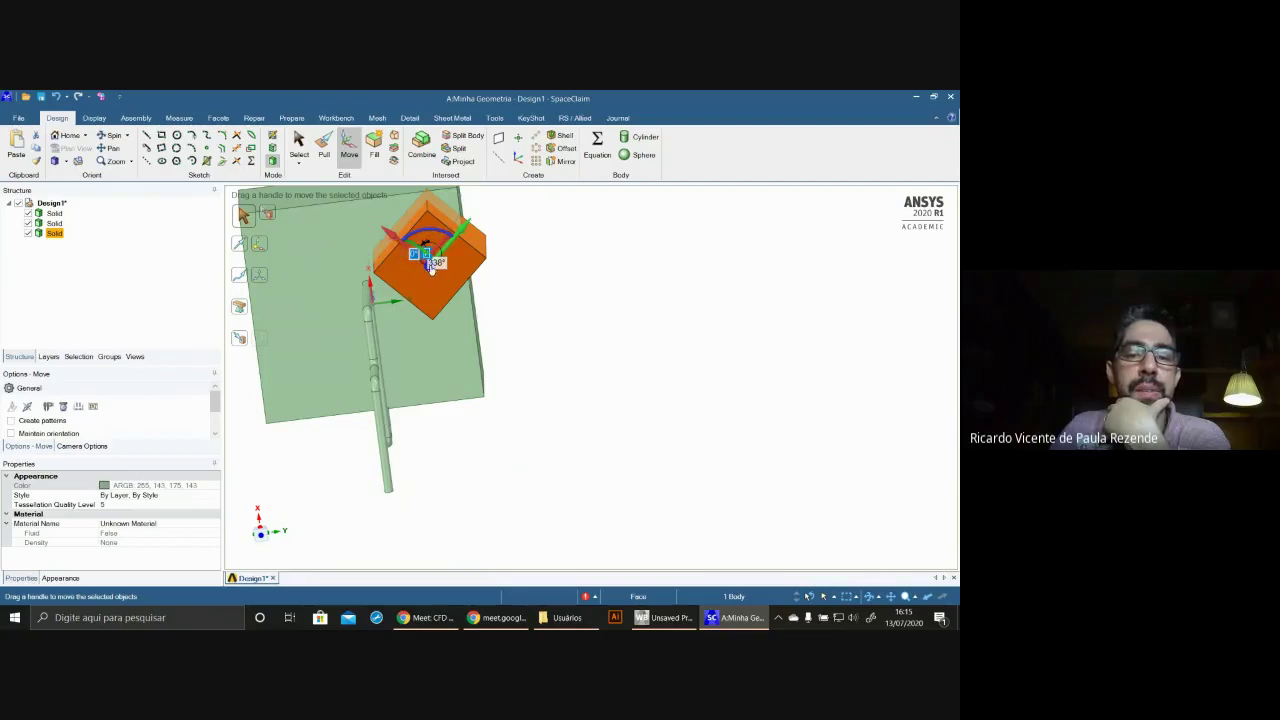
pyautogui.click(431, 268)
pyautogui.moveTo(428, 246); pyautogui.dragTo(555, 286)
pyautogui.moveTo(555, 286); pyautogui.dragTo(635, 297, button='middle')
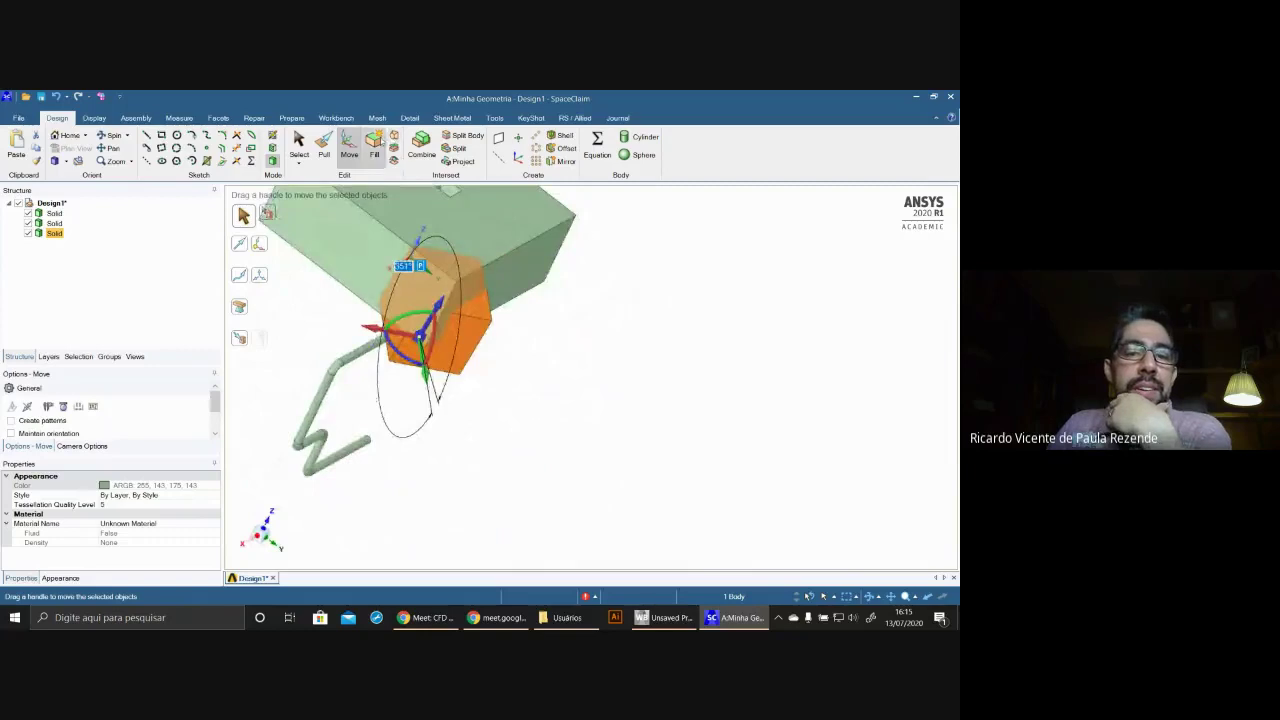
# - Combine the cube with the large block as cutter, remove the cube region protruding from the block, and undo that removal
pyautogui.click(418, 150)
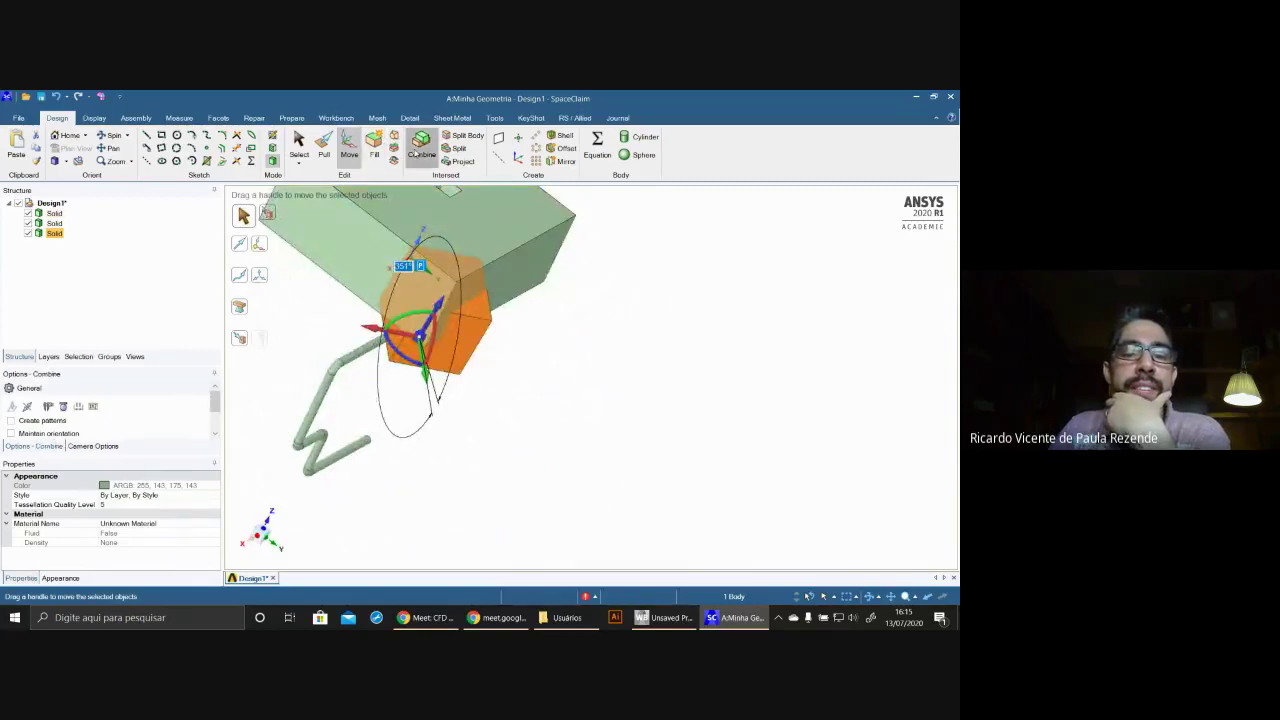
pyautogui.click(470, 243)
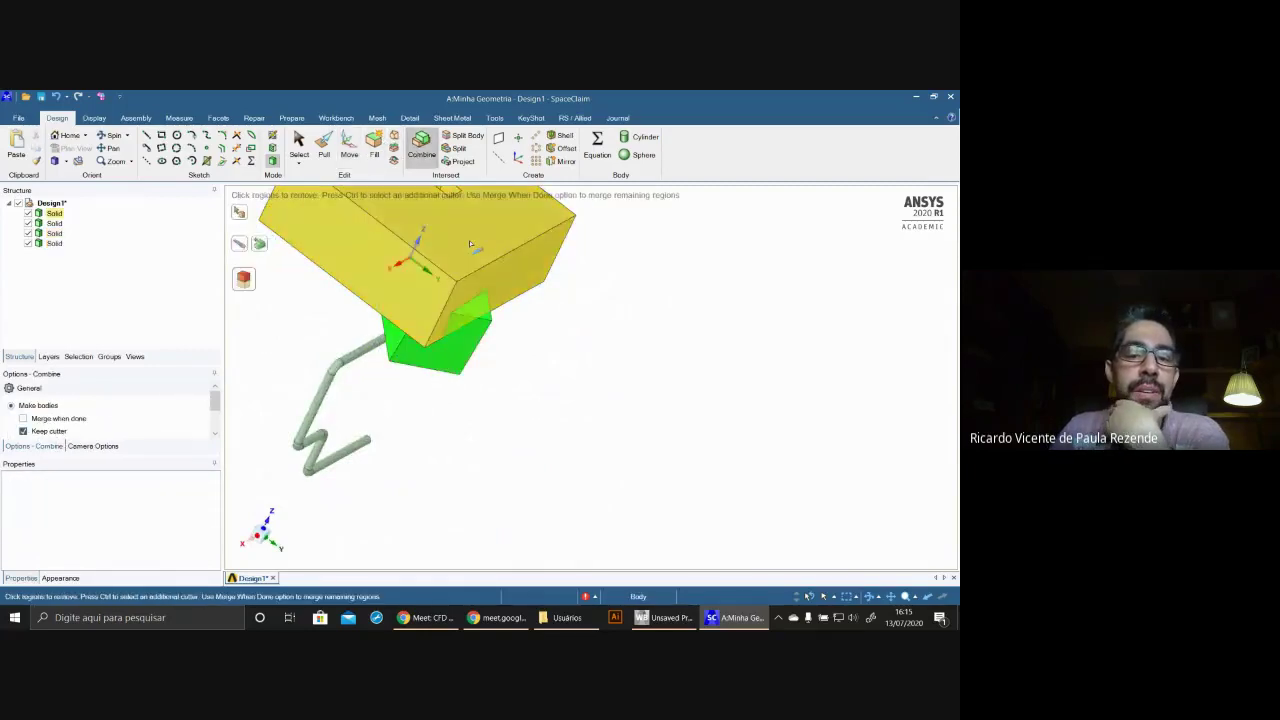
pyautogui.click(468, 332)
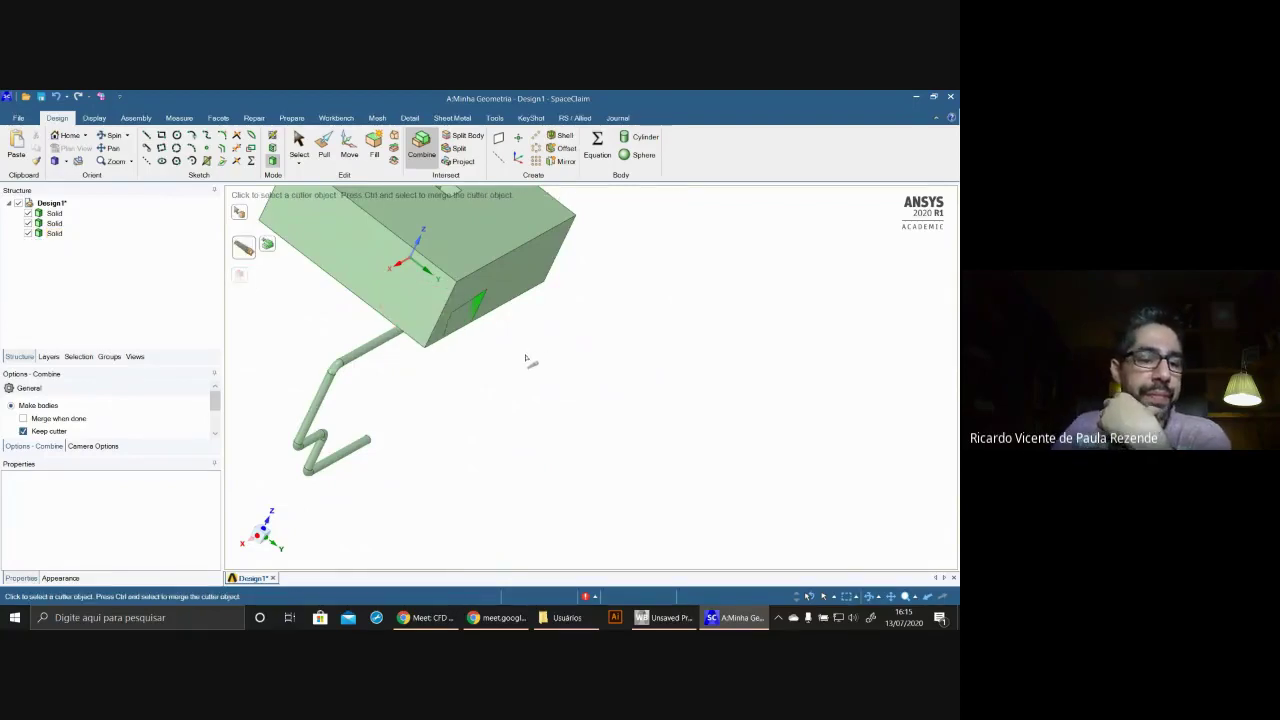
pyautogui.moveTo(503, 385)
pyautogui.mouseDown(button='middle')
pyautogui.moveTo(508, 342)
pyautogui.moveTo(554, 277)
pyautogui.moveTo(551, 209)
pyautogui.mouseUp(button='middle')
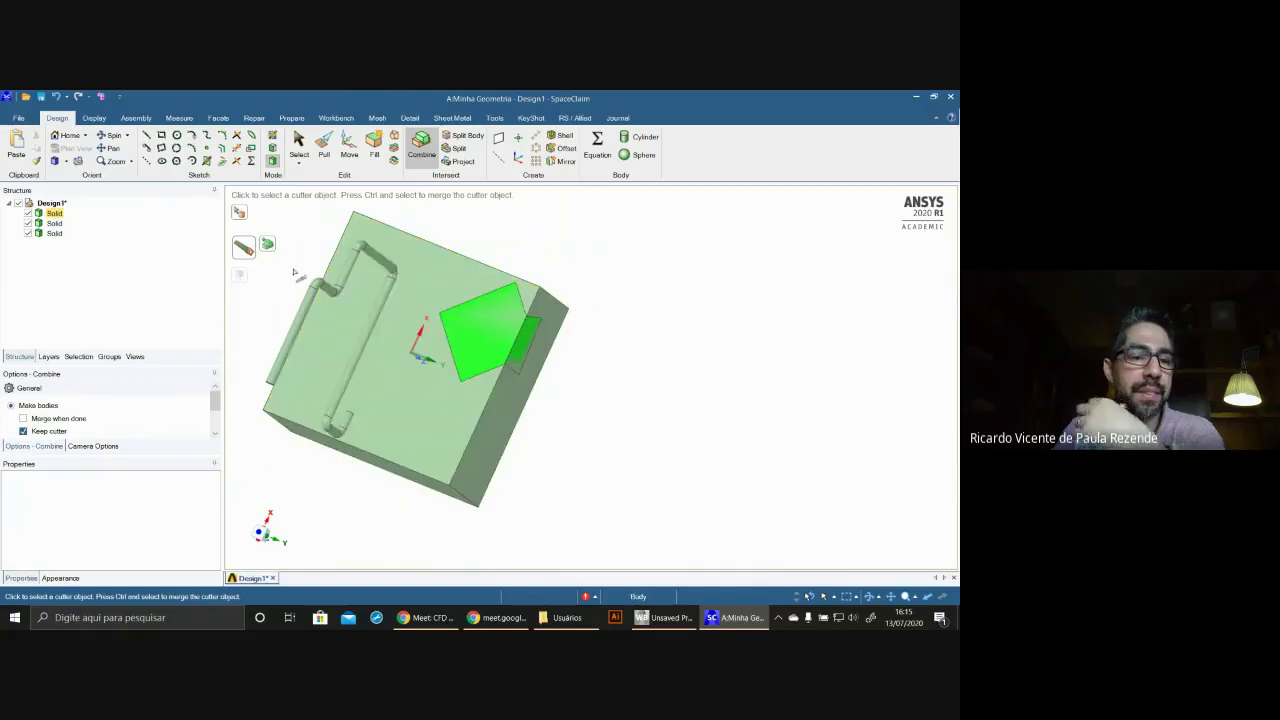
pyautogui.hotkey('ctrl', 'z')
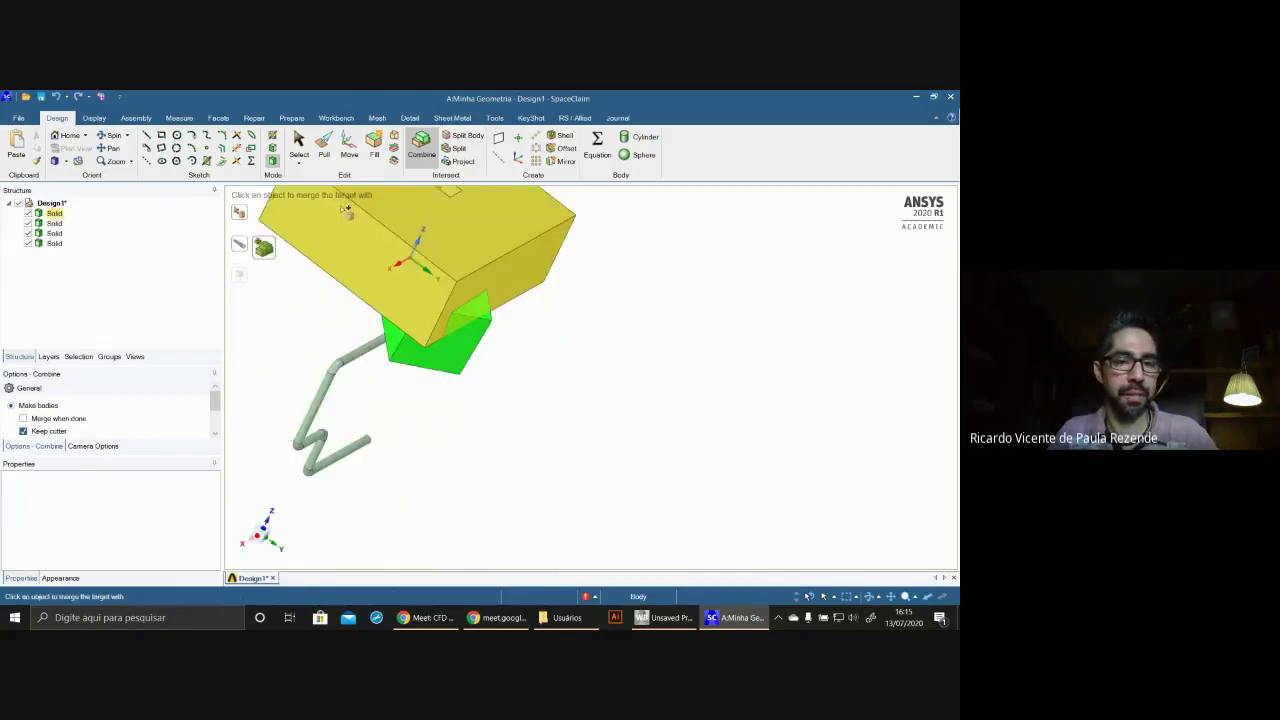
# - Try selecting the cube and large block together as Combine targets, and undo back through the cube's last rotation
pyautogui.click(345, 210)
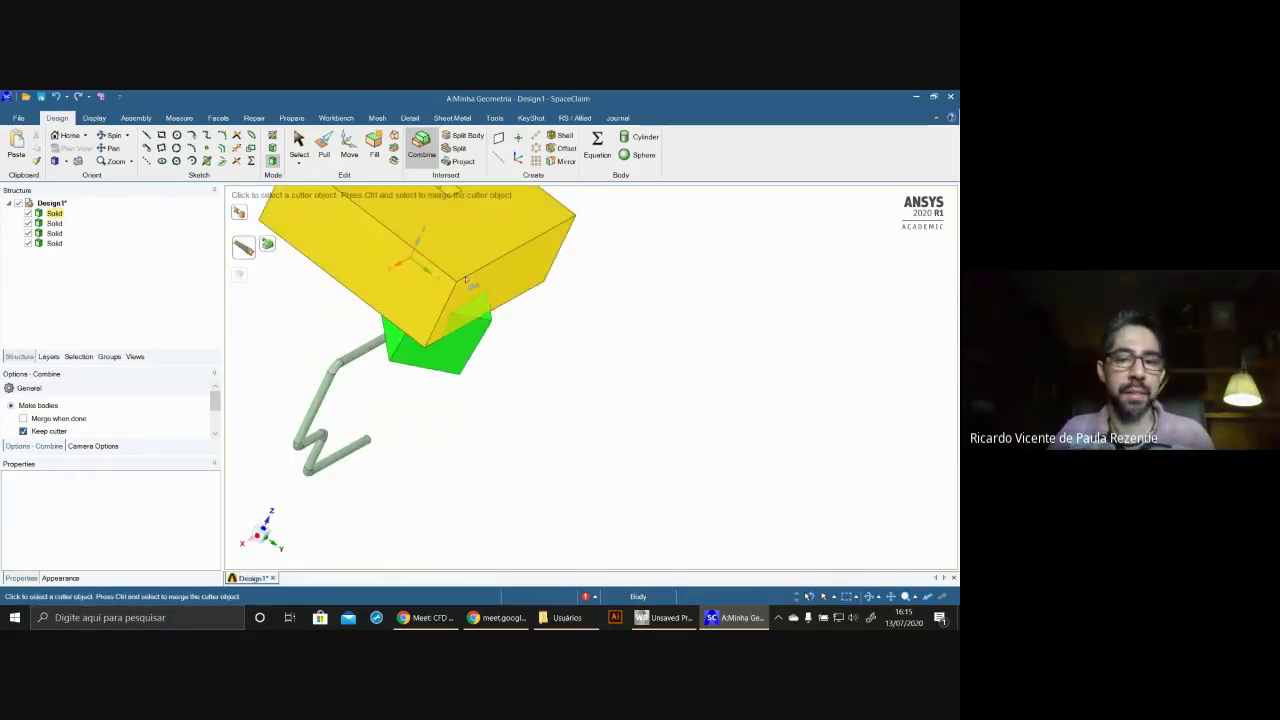
pyautogui.click(471, 346)
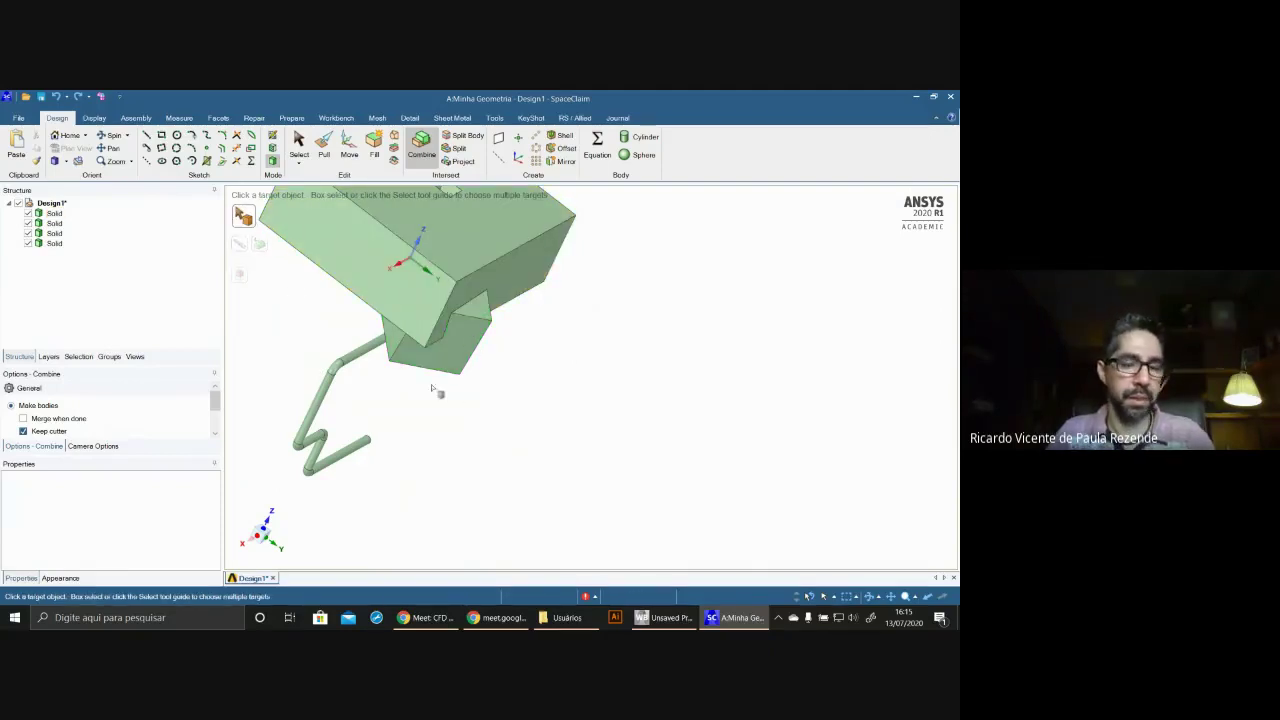
pyautogui.click(462, 358)
pyautogui.click(238, 212)
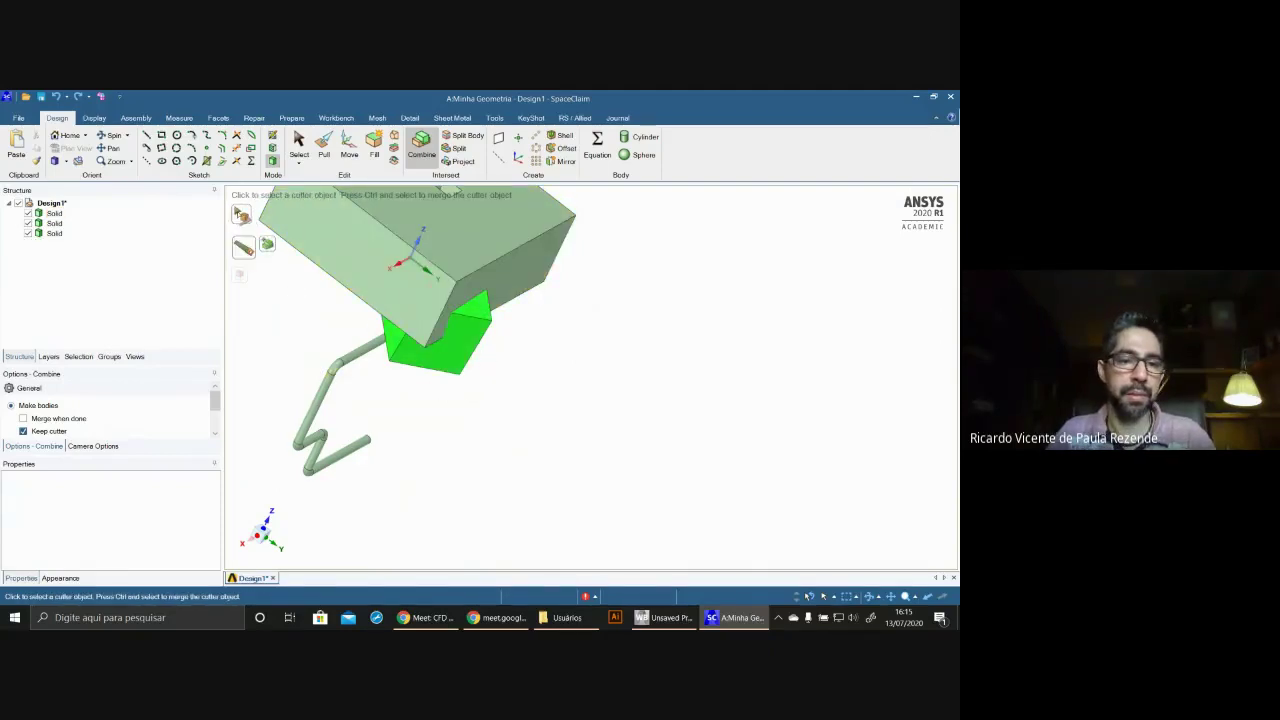
pyautogui.click(350, 255)
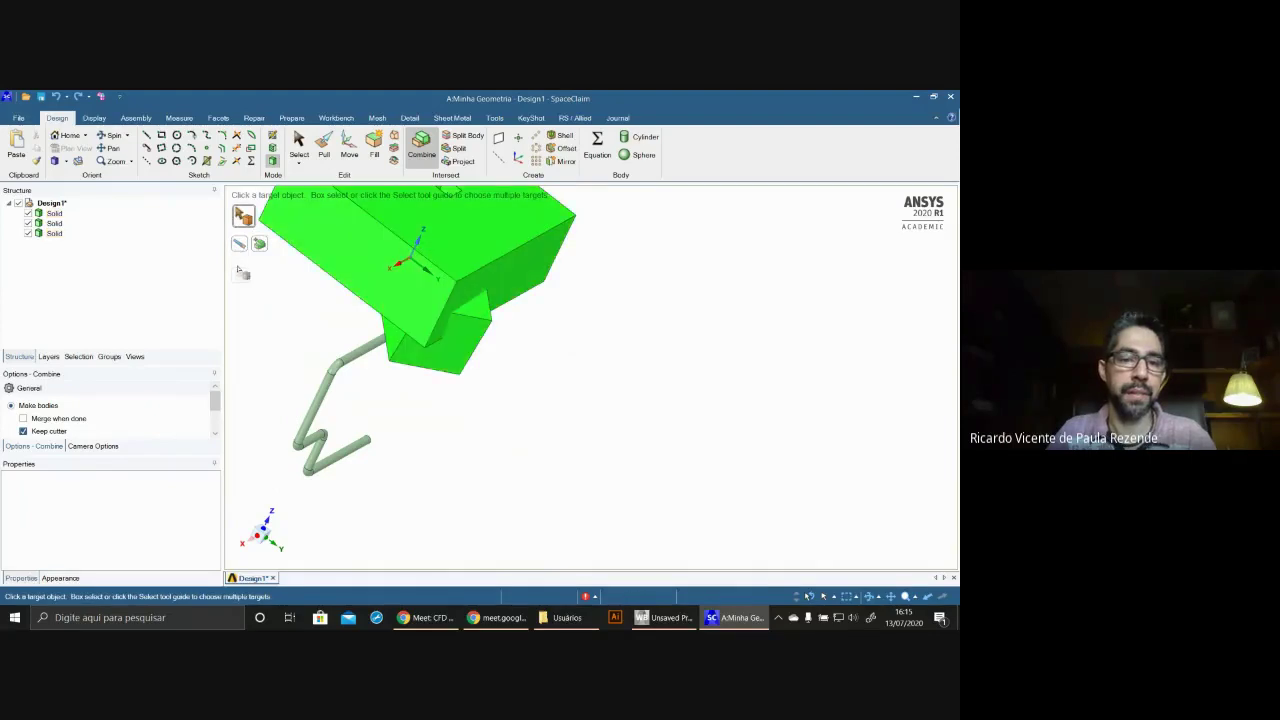
pyautogui.click(280, 313)
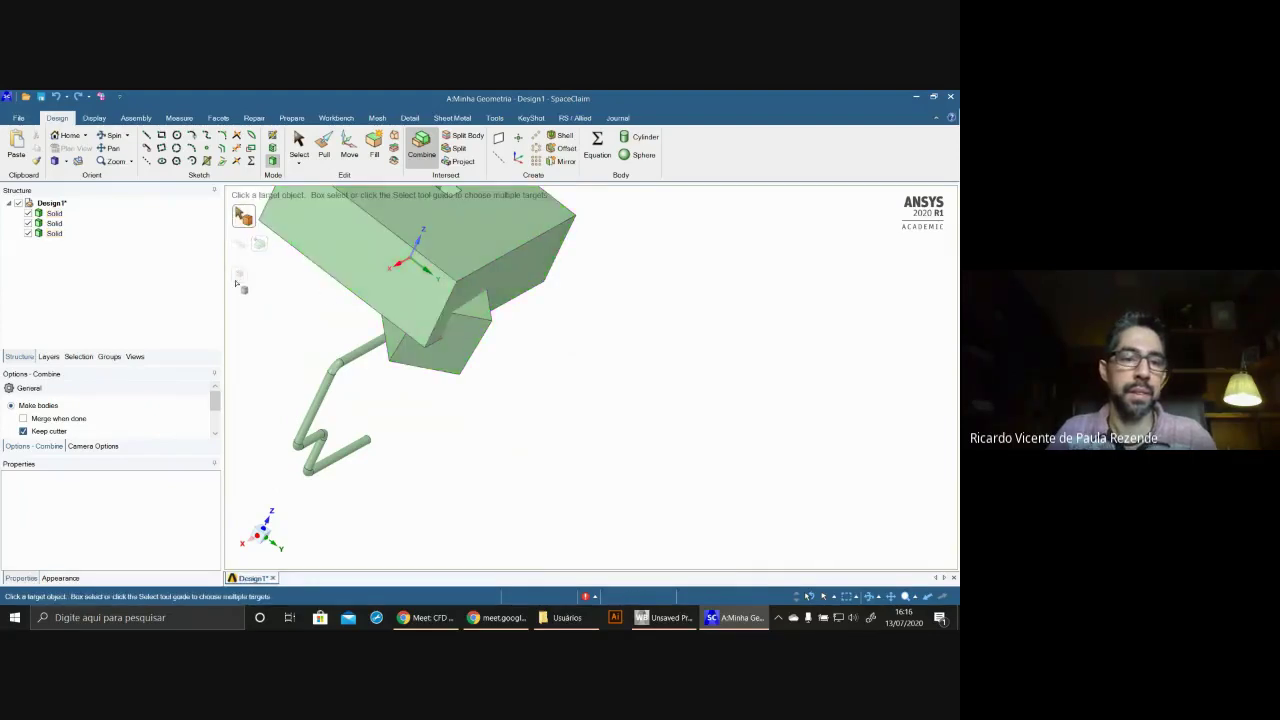
pyautogui.click(440, 340)
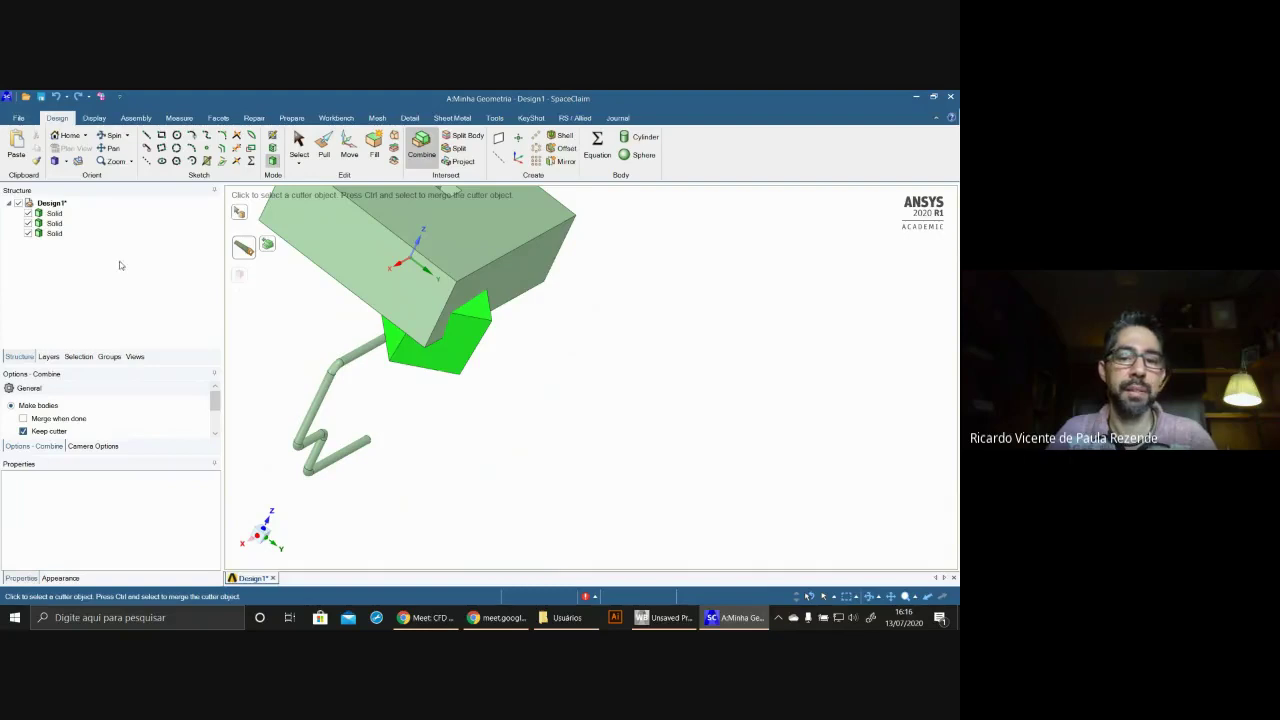
pyautogui.hotkey('ctrl', 'z')
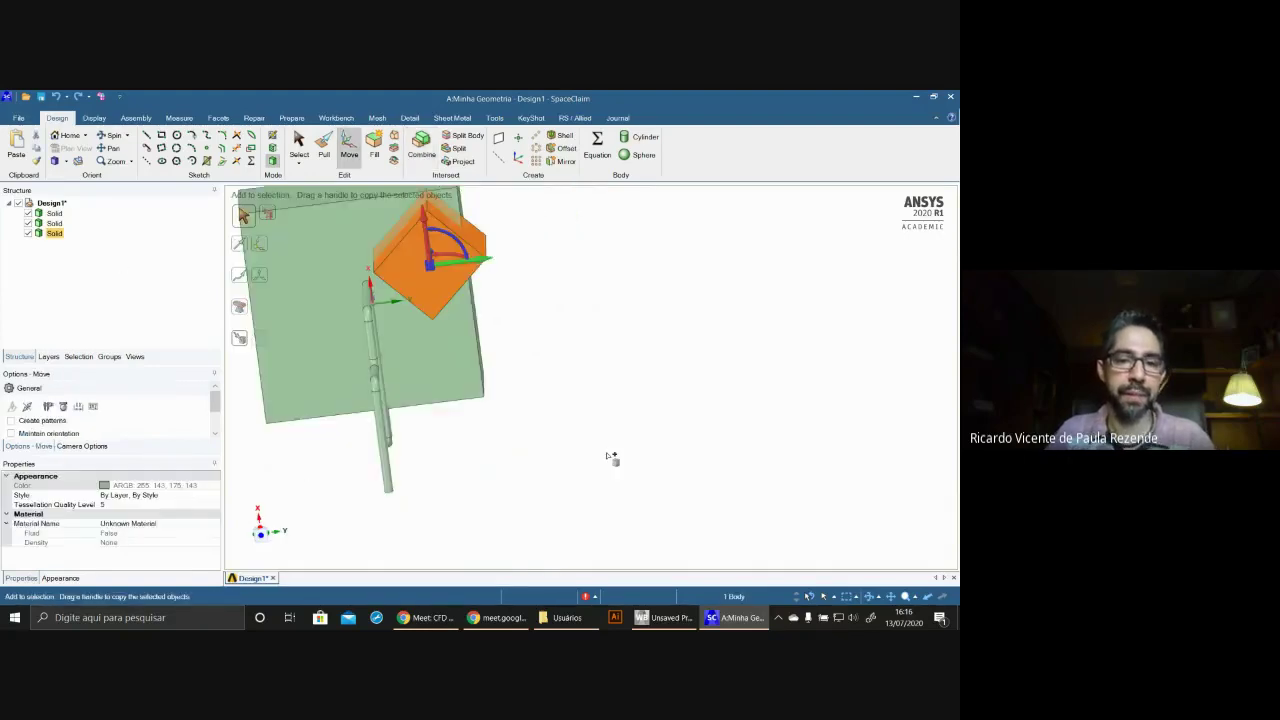
pyautogui.hotkey('ctrl', 'z')
pyautogui.click(523, 437)
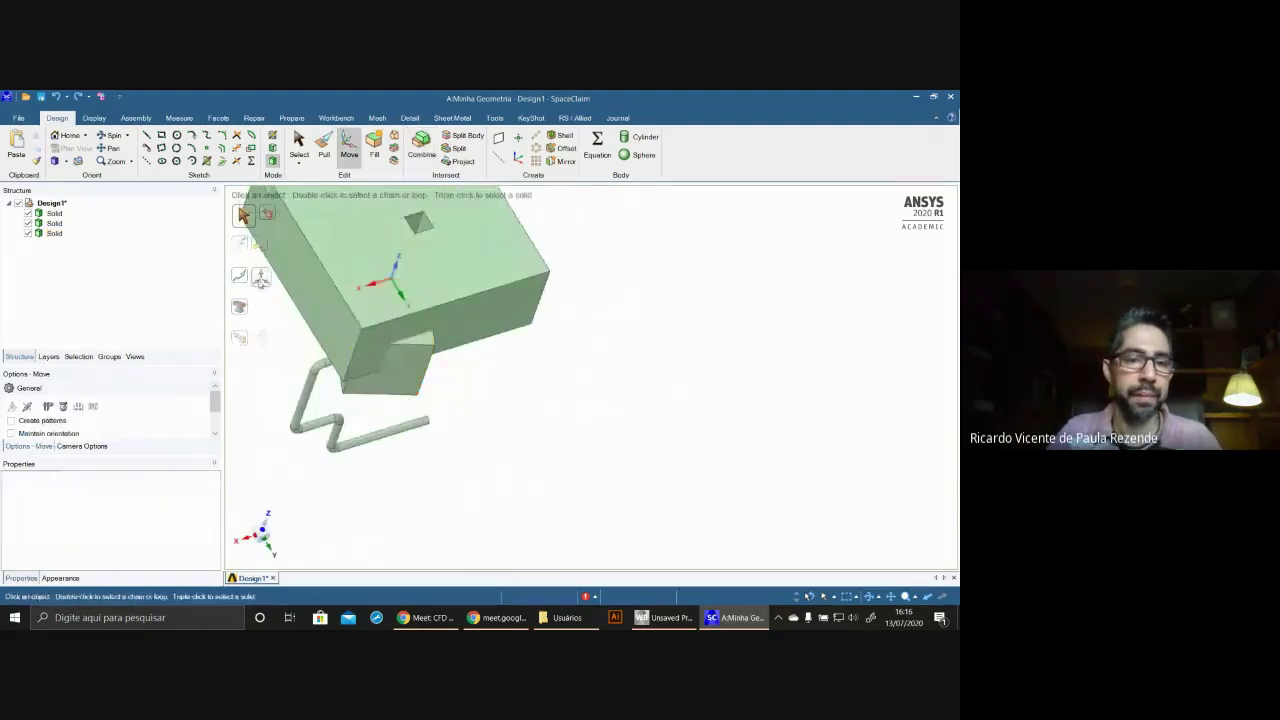
# - Combine the large block as target with the cube as cutter, and remove the block region outside their overlap
pyautogui.click(416, 155)
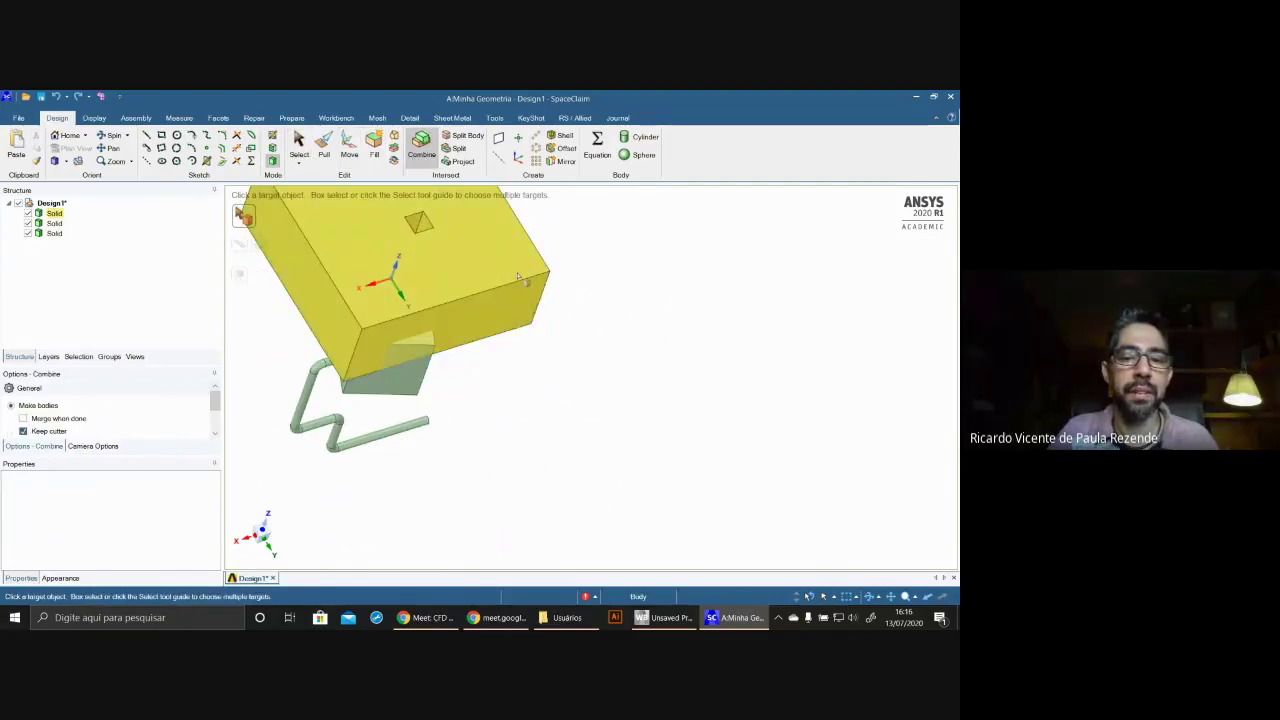
pyautogui.click(518, 276)
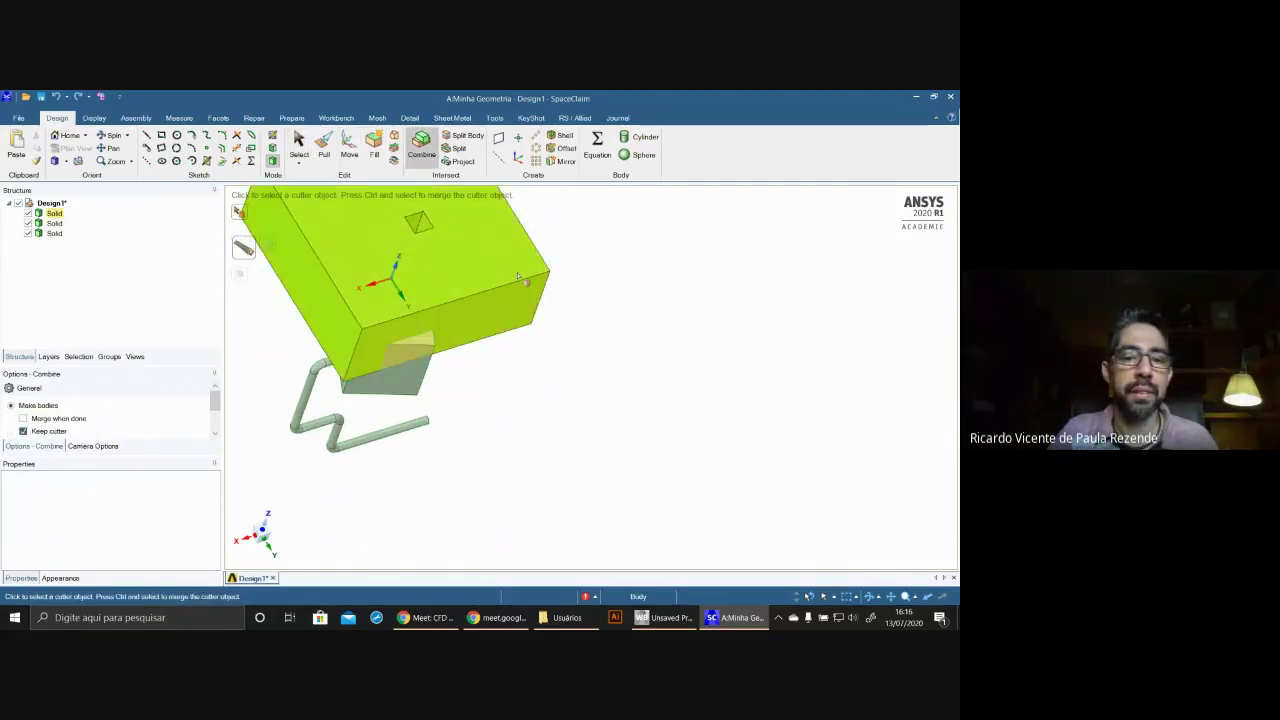
pyautogui.click(409, 373)
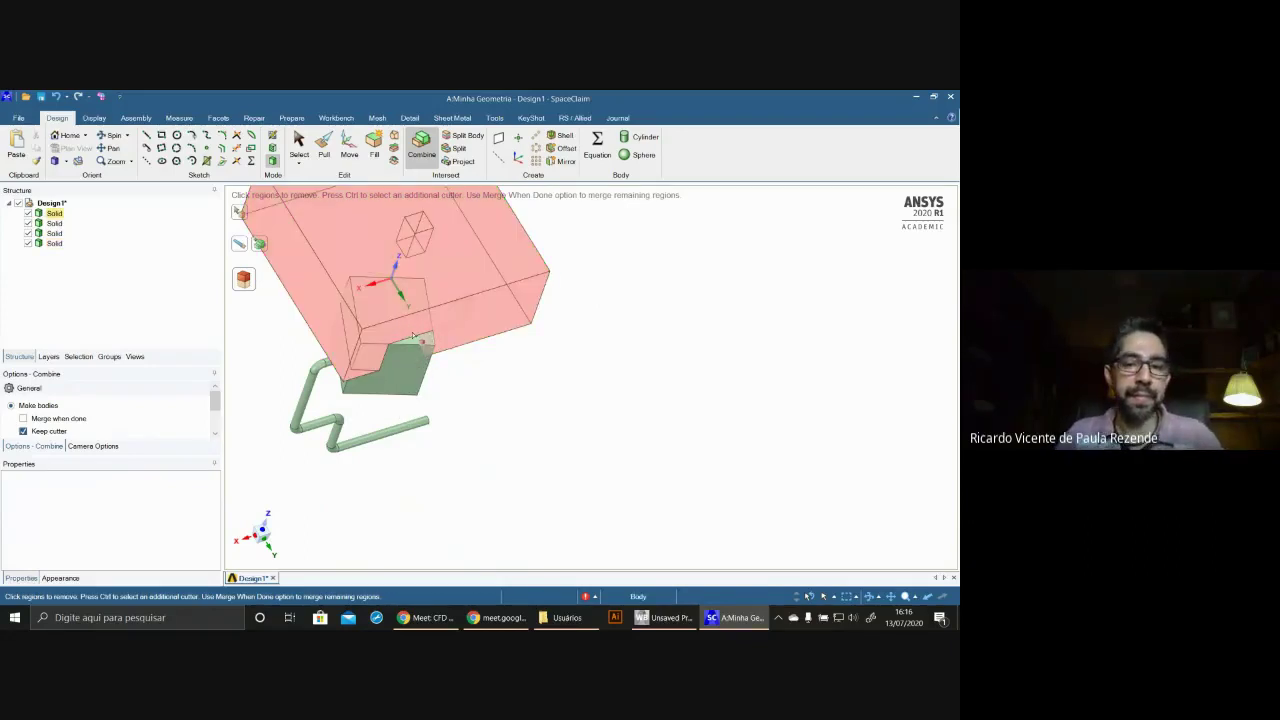
pyautogui.moveTo(537, 400); pyautogui.dragTo(500, 318, button='middle')
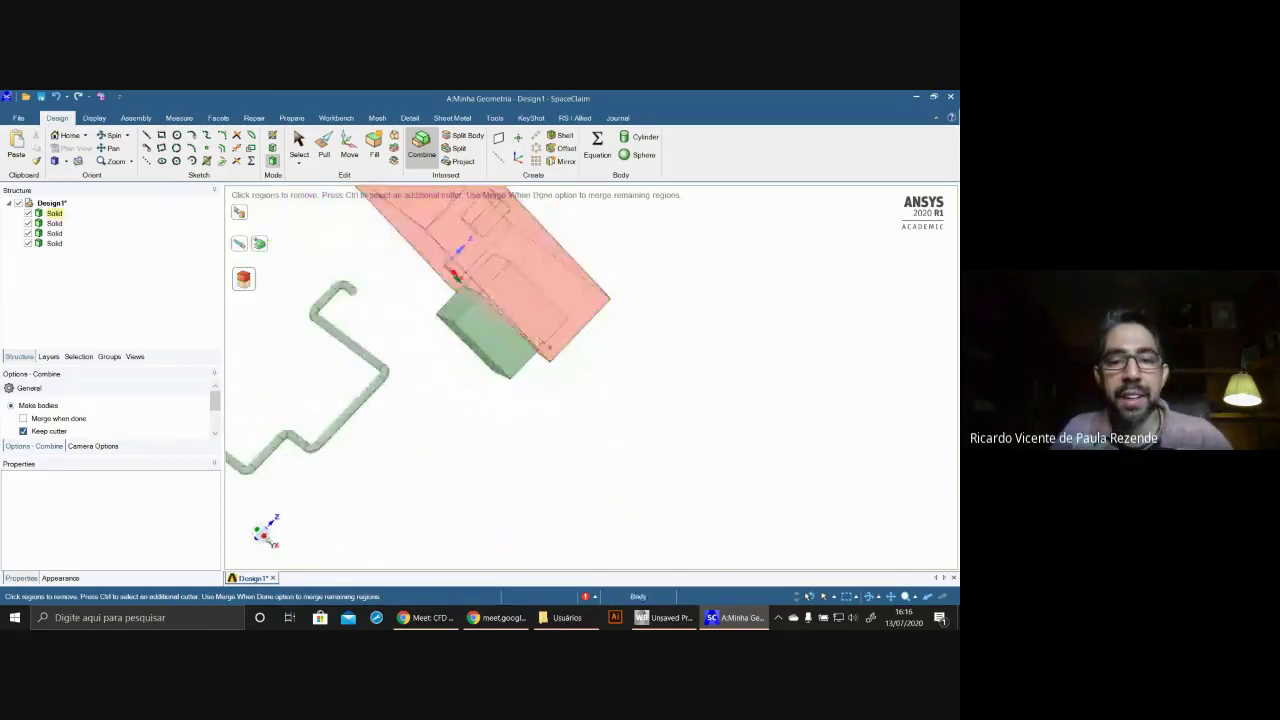
# - Isolate the overlap piece by hiding the pipe and the cube, and show both solids again
pyautogui.click(30, 214)
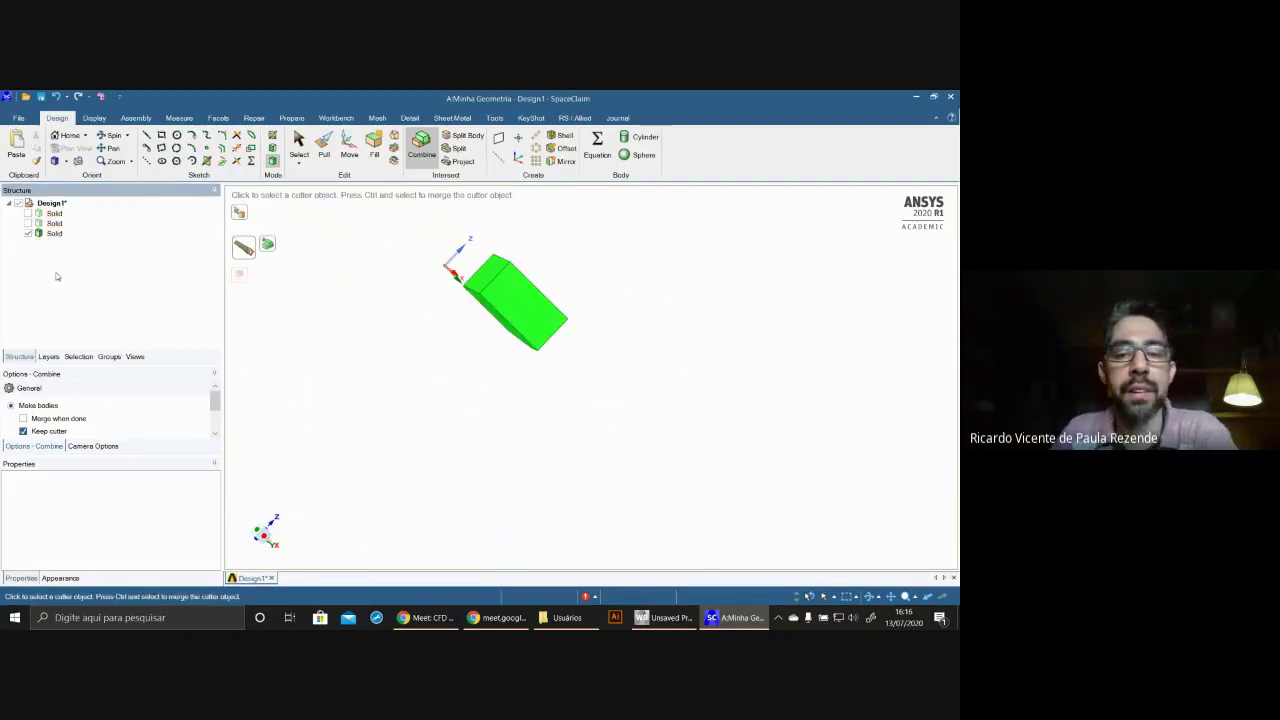
pyautogui.click(27, 213)
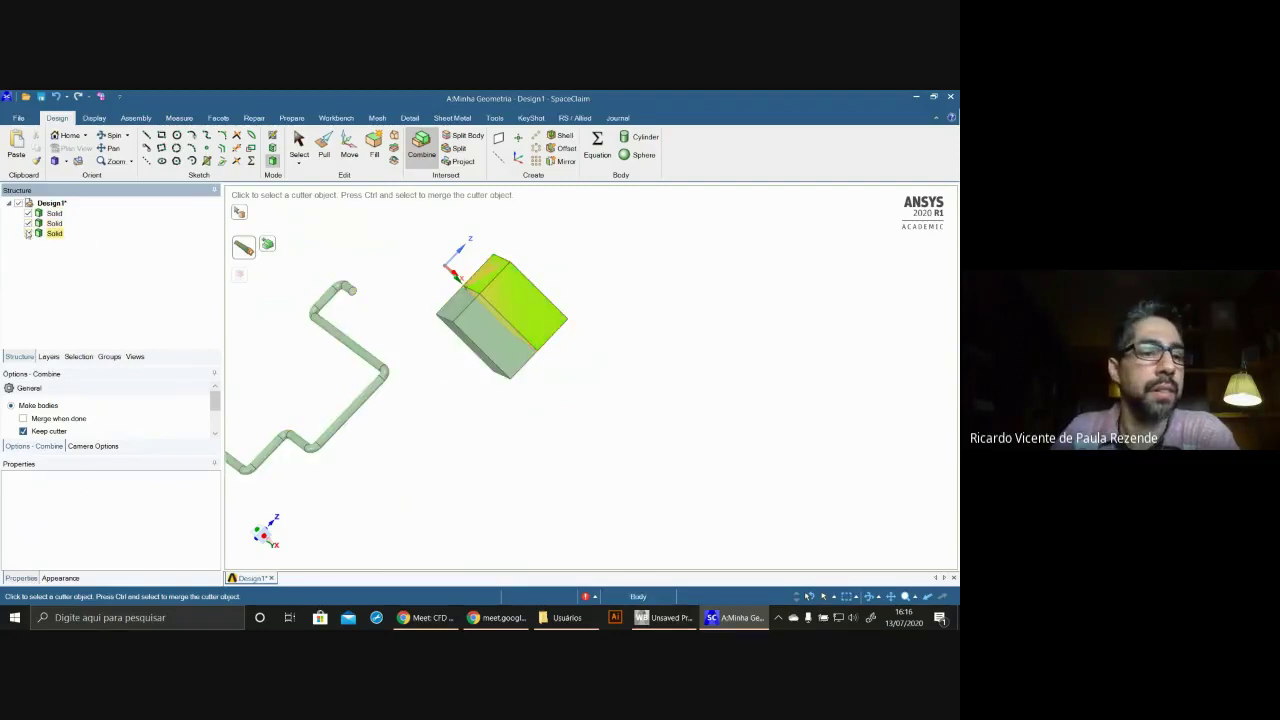
# - Undo the last block region removal, and move the cube along its axis further into the large block's edge
pyautogui.press('ctrl')
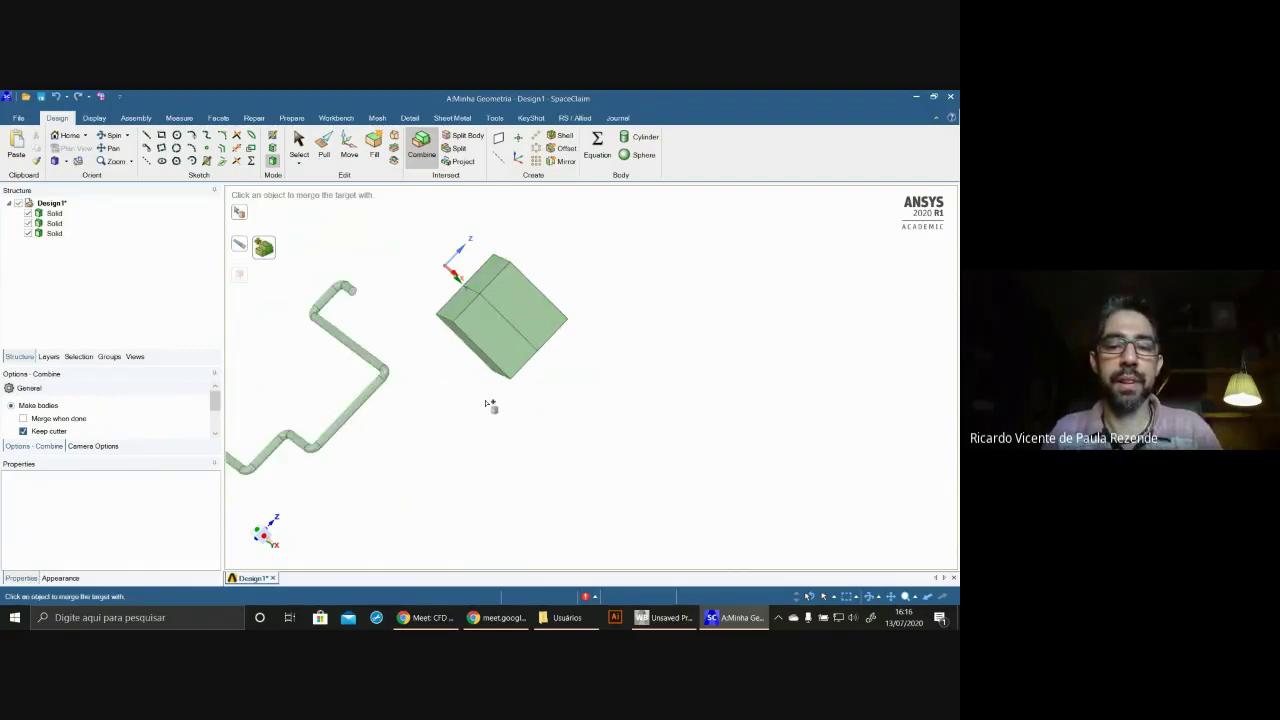
pyautogui.press('m')
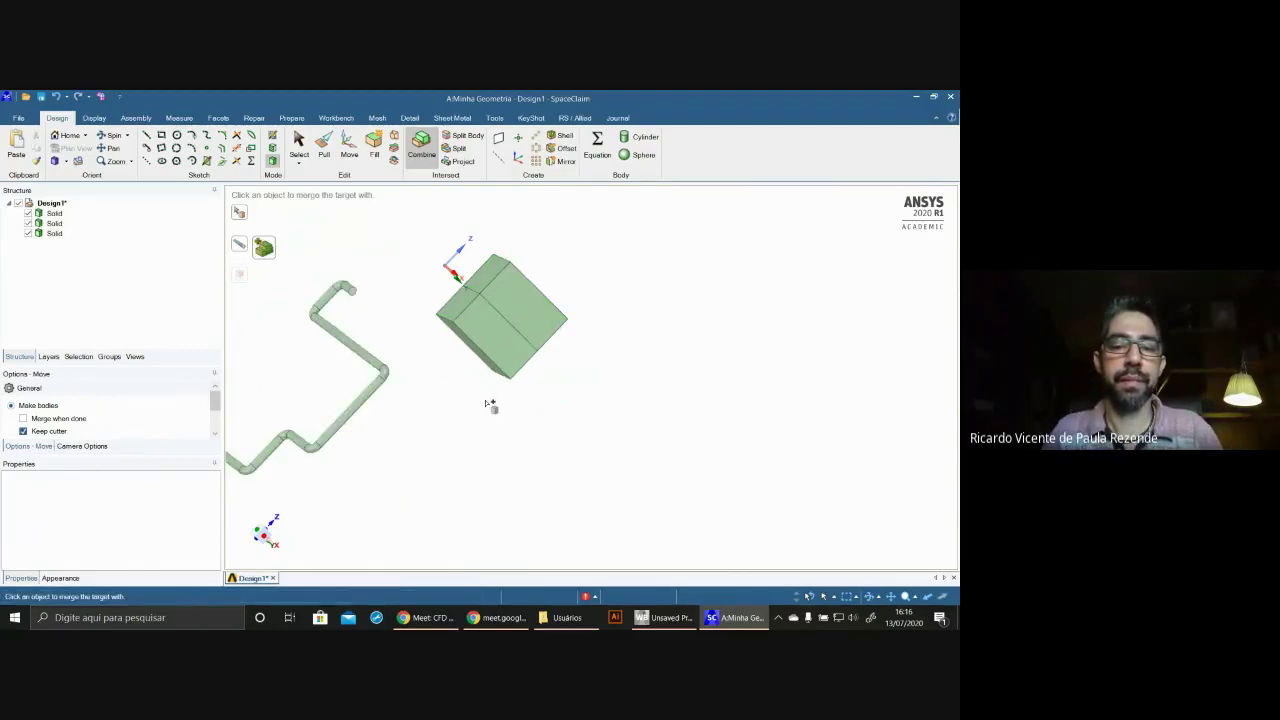
pyautogui.moveTo(487, 403); pyautogui.dragTo(673, 553, button='middle')
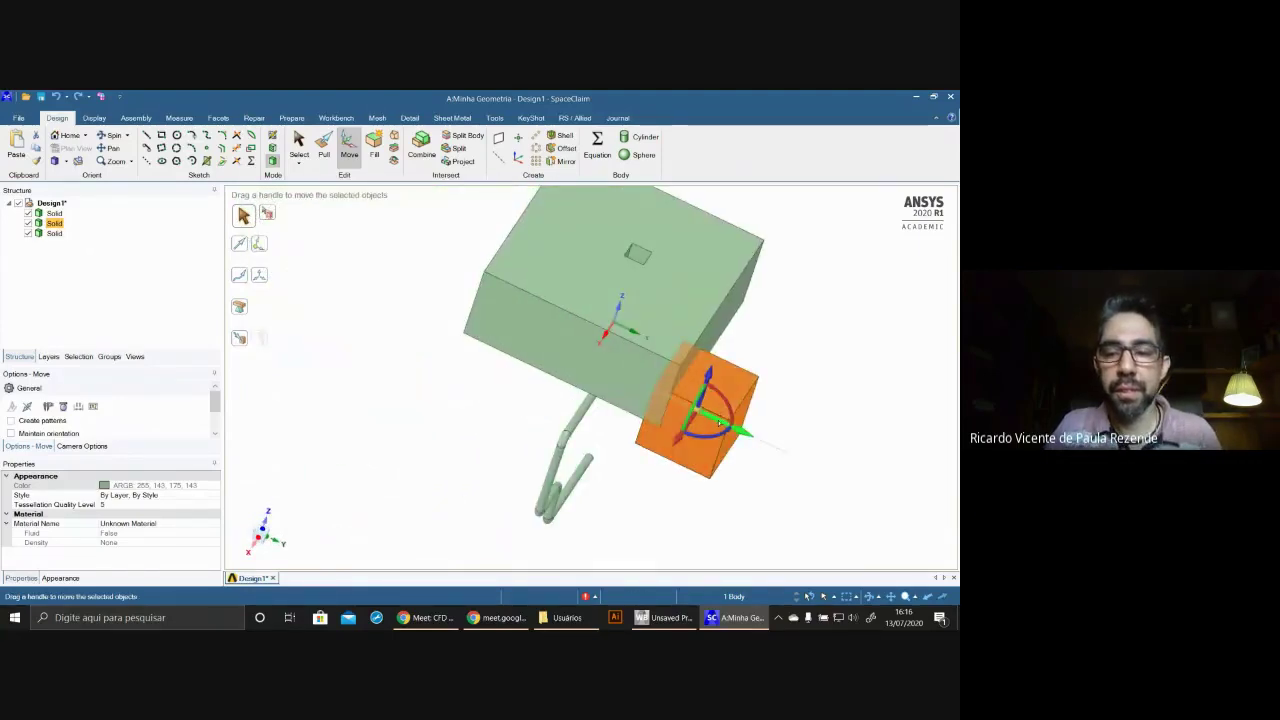
pyautogui.moveTo(719, 422); pyautogui.dragTo(668, 331)
pyautogui.moveTo(398, 428); pyautogui.dragTo(343, 308, button='middle')
pyautogui.click(343, 308)
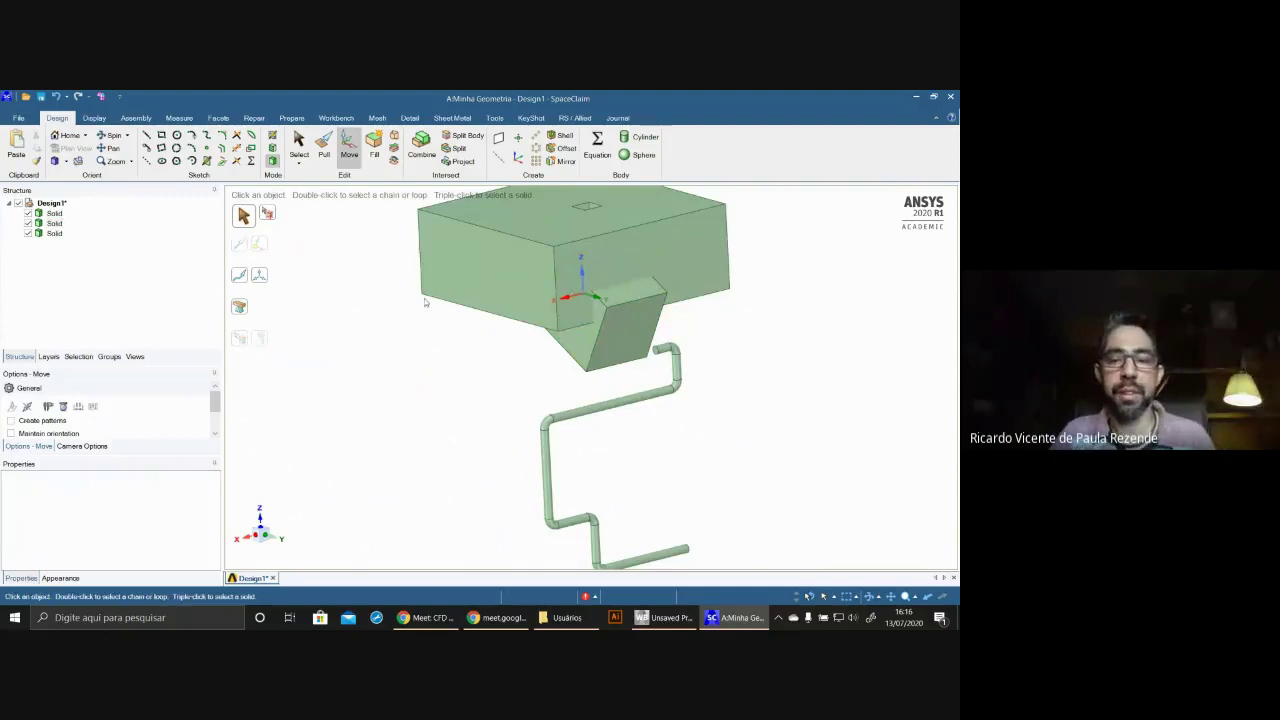
# - Combine the large block as target with the cube as cutter, and keep all resulting regions
pyautogui.click(421, 146)
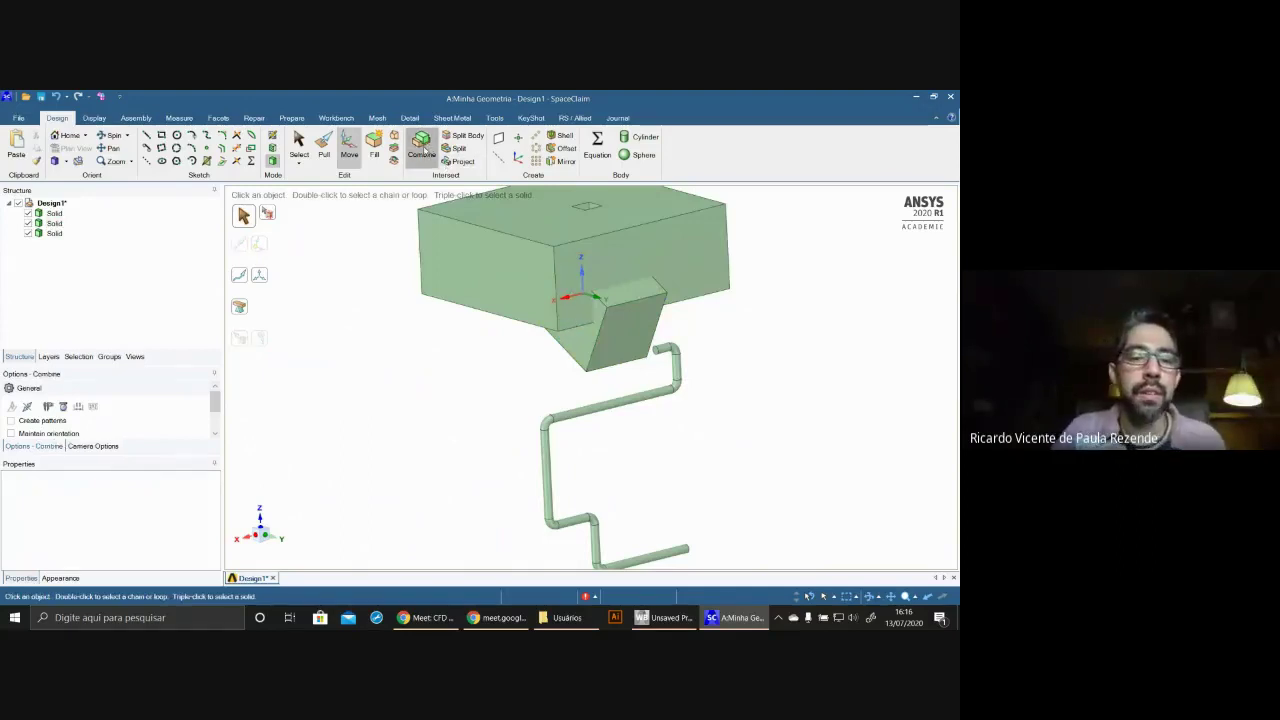
pyautogui.click(477, 252)
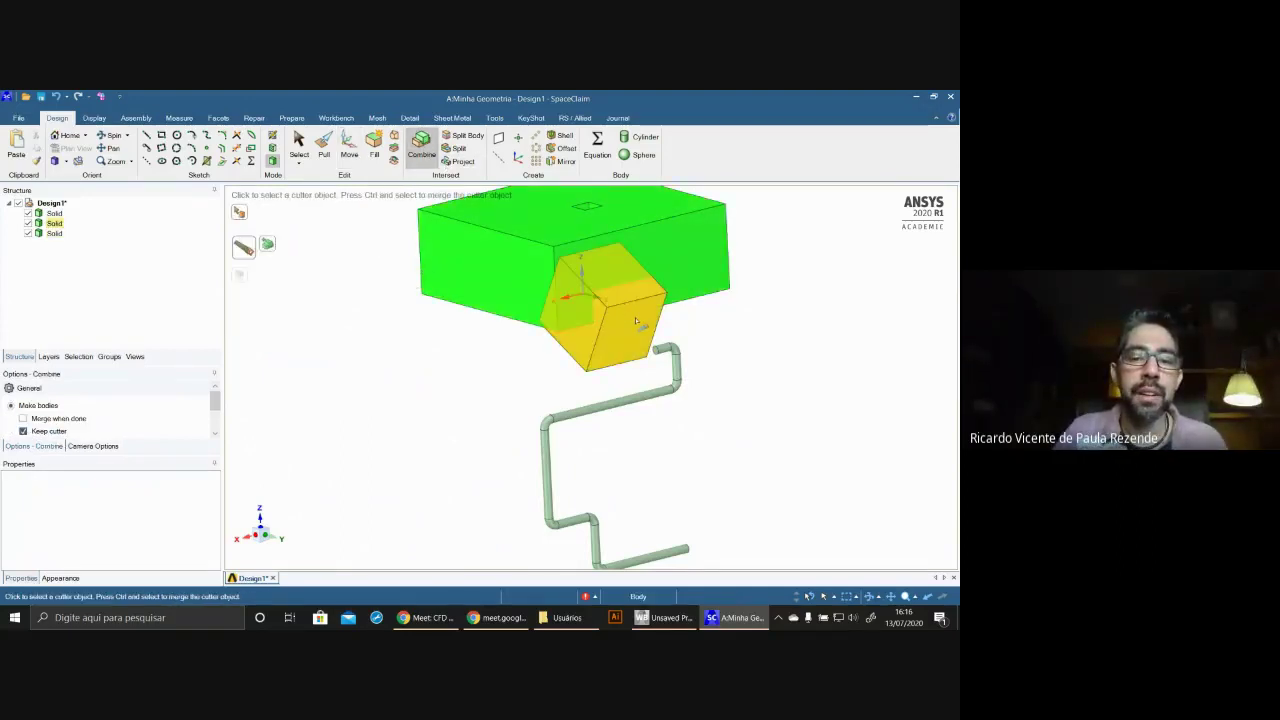
pyautogui.click(634, 320)
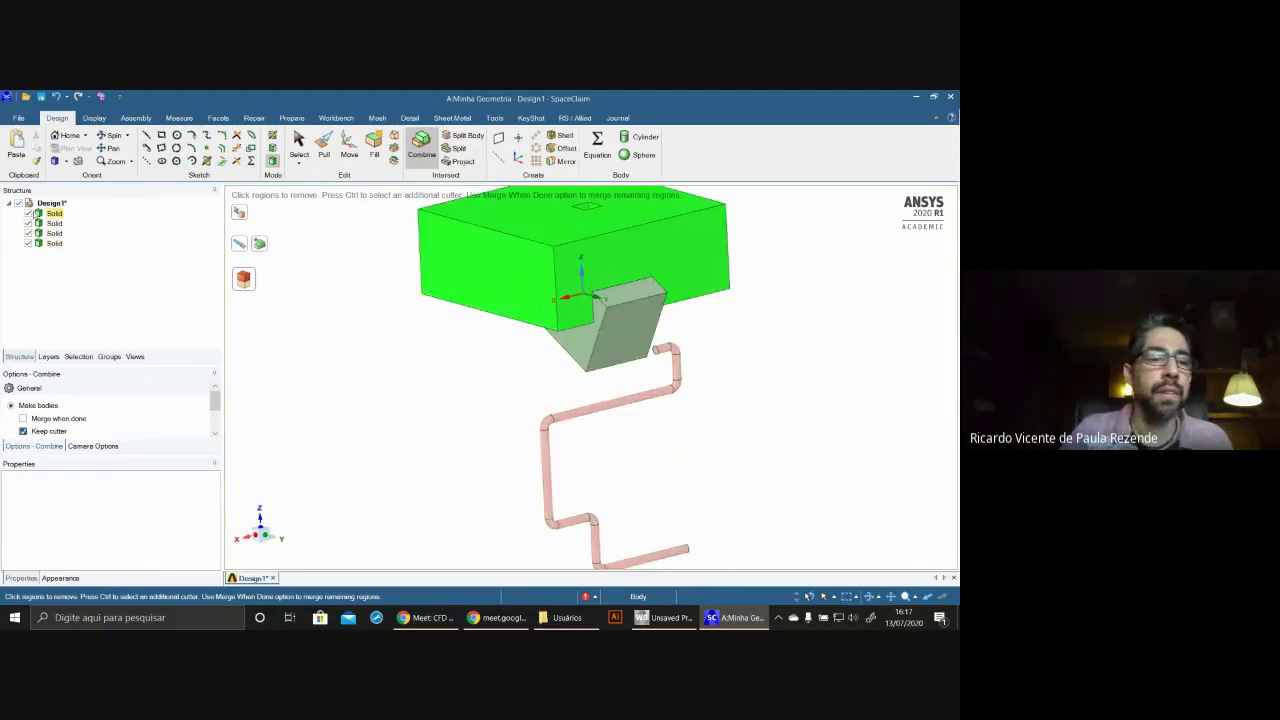
pyautogui.click(622, 337)
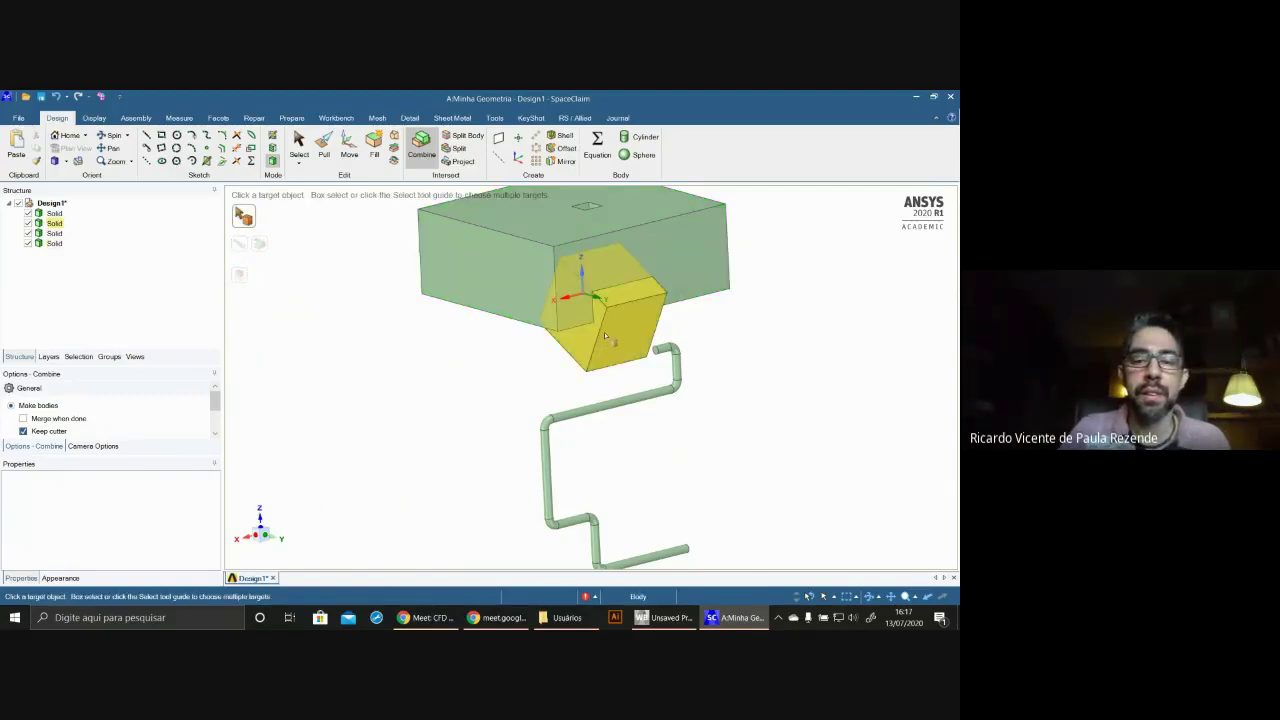
pyautogui.click(612, 340)
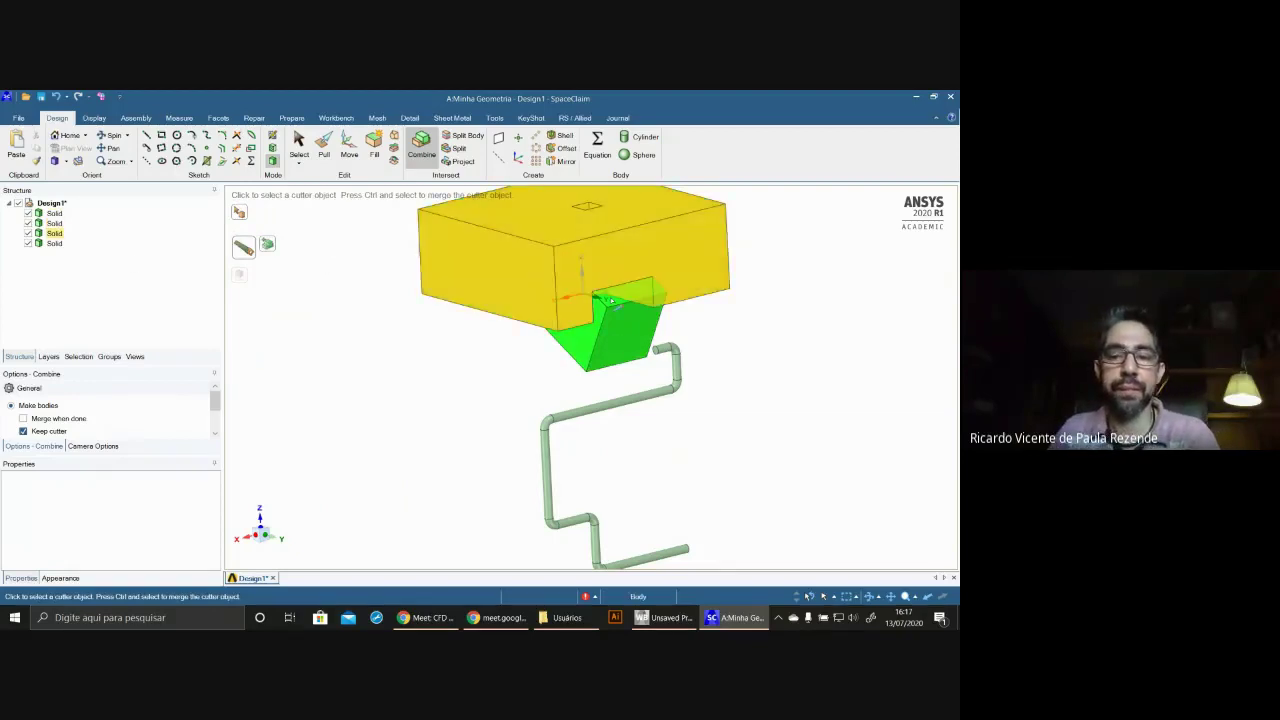
pyautogui.click(621, 336)
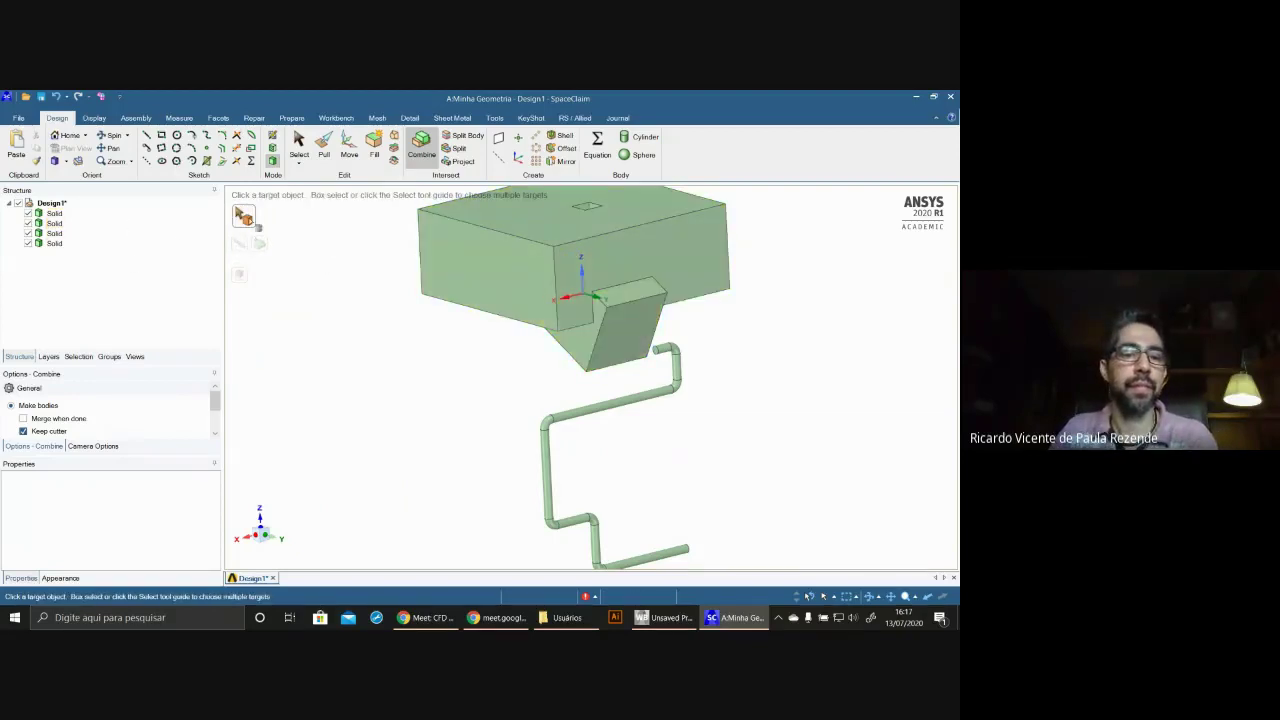
# - Select the whole cube protruding from the large block, and delete it
pyautogui.click(299, 145)
pyautogui.moveTo(634, 330); pyautogui.dragTo(634, 332)
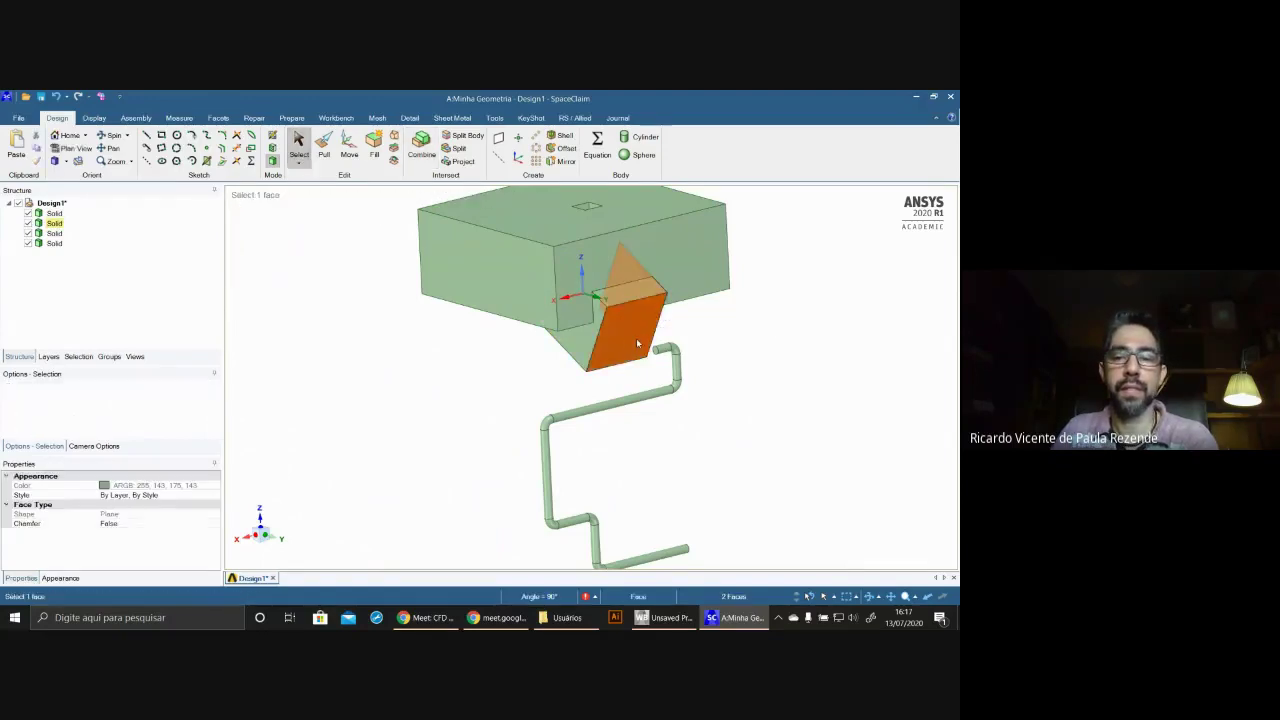
pyautogui.click(640, 340)
pyautogui.click(639, 326)
pyautogui.press('Delete')
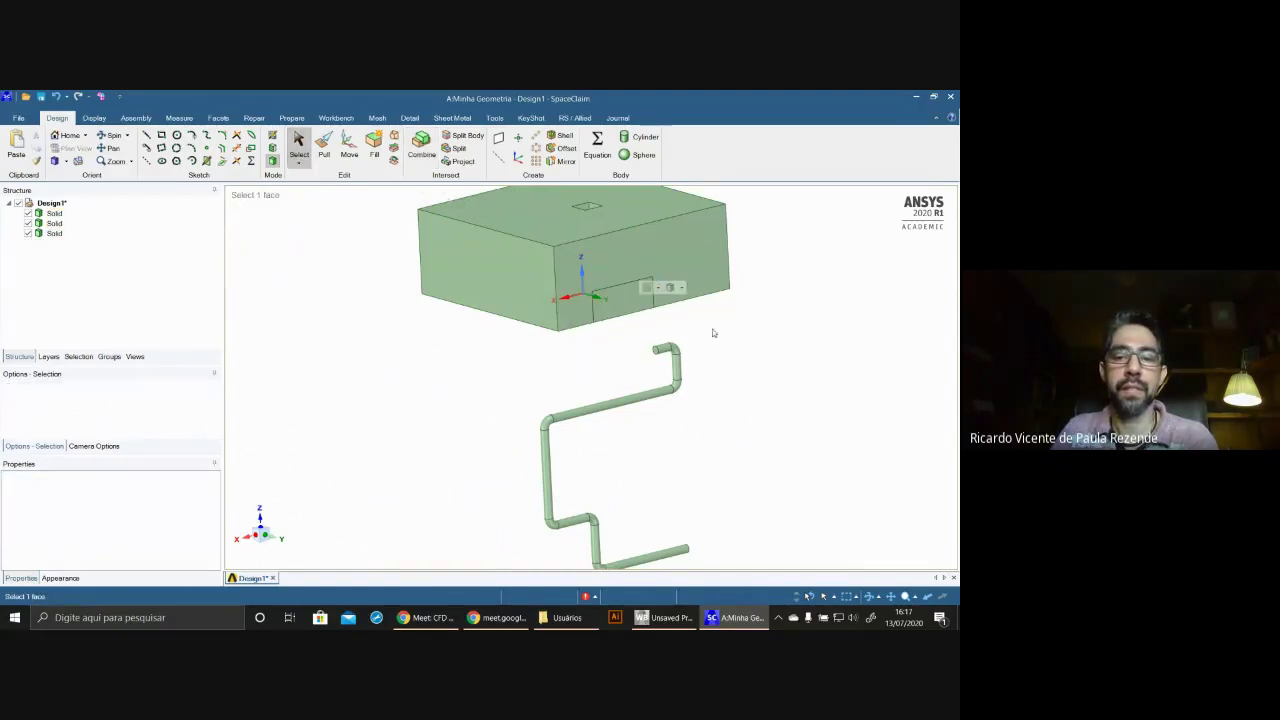
# - Select the overlap solid embedded in the block's edge, delete it, and inspect the notch from several sides
pyautogui.click(622, 298)
pyautogui.moveTo(405, 382); pyautogui.dragTo(197, 269, button='middle')
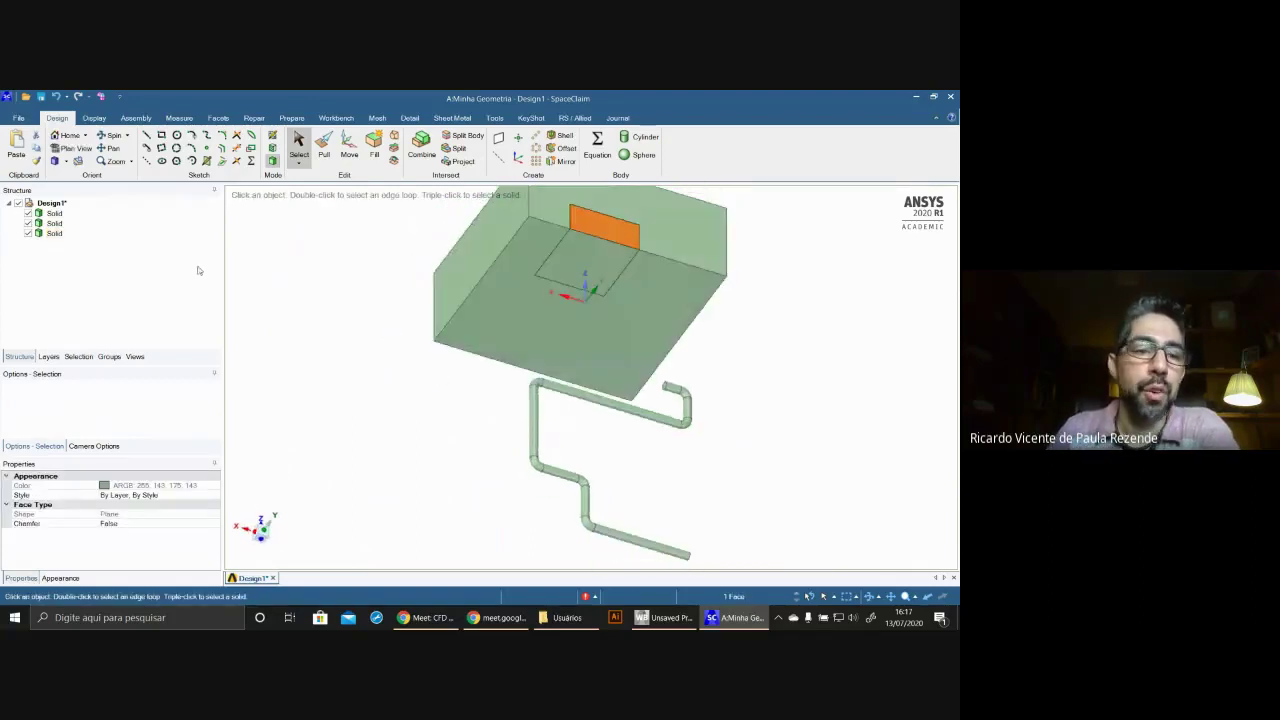
pyautogui.click(55, 236)
pyautogui.click(55, 235)
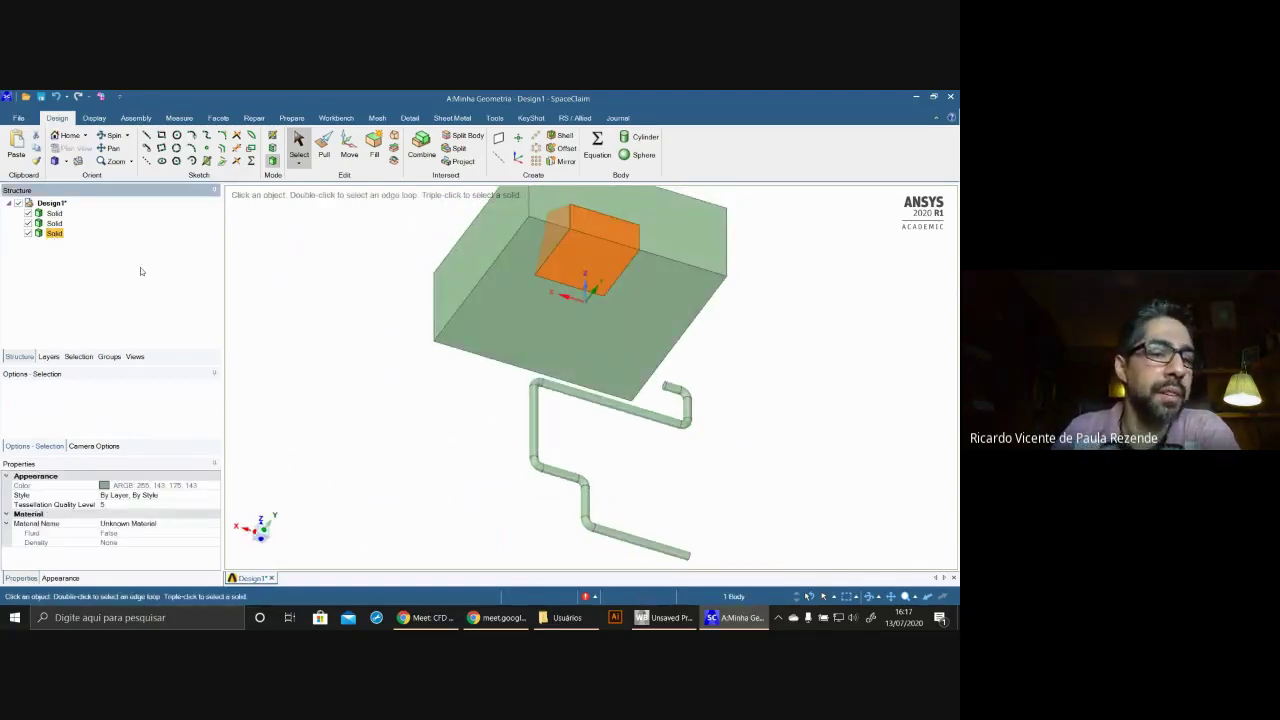
pyautogui.moveTo(631, 311); pyautogui.dragTo(714, 363, button='middle')
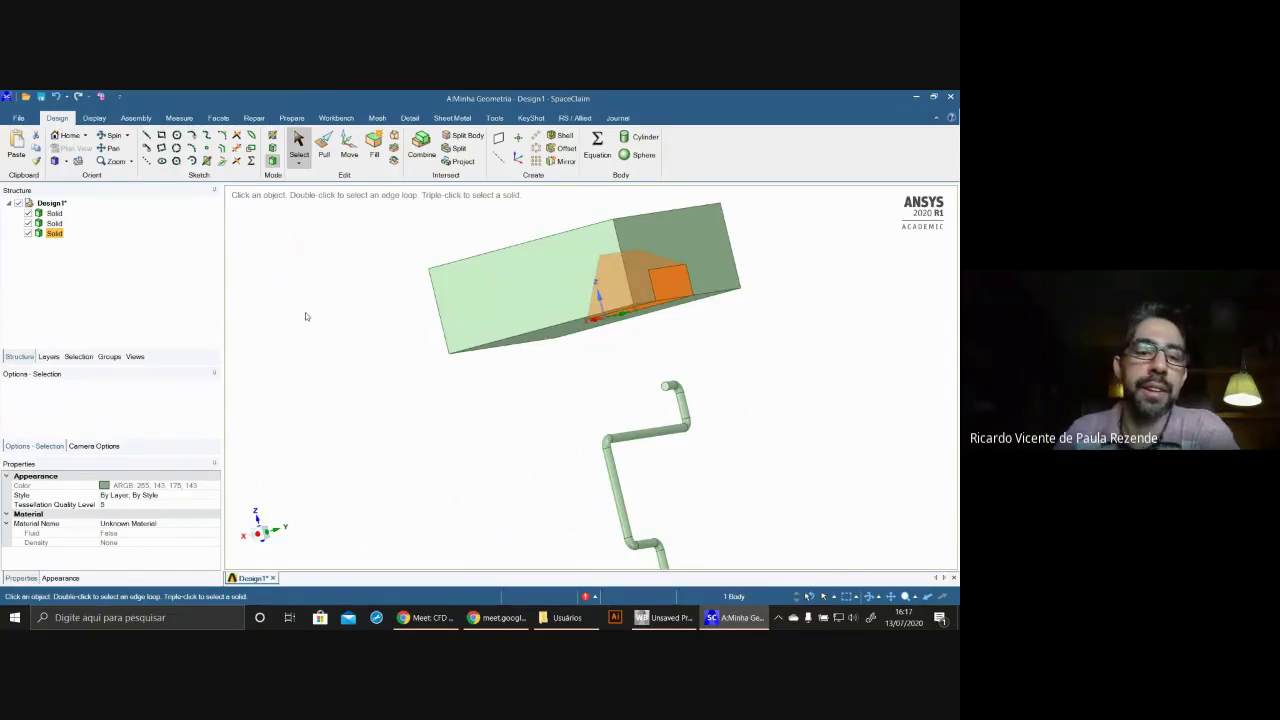
pyautogui.moveTo(363, 353); pyautogui.dragTo(397, 371, button='middle')
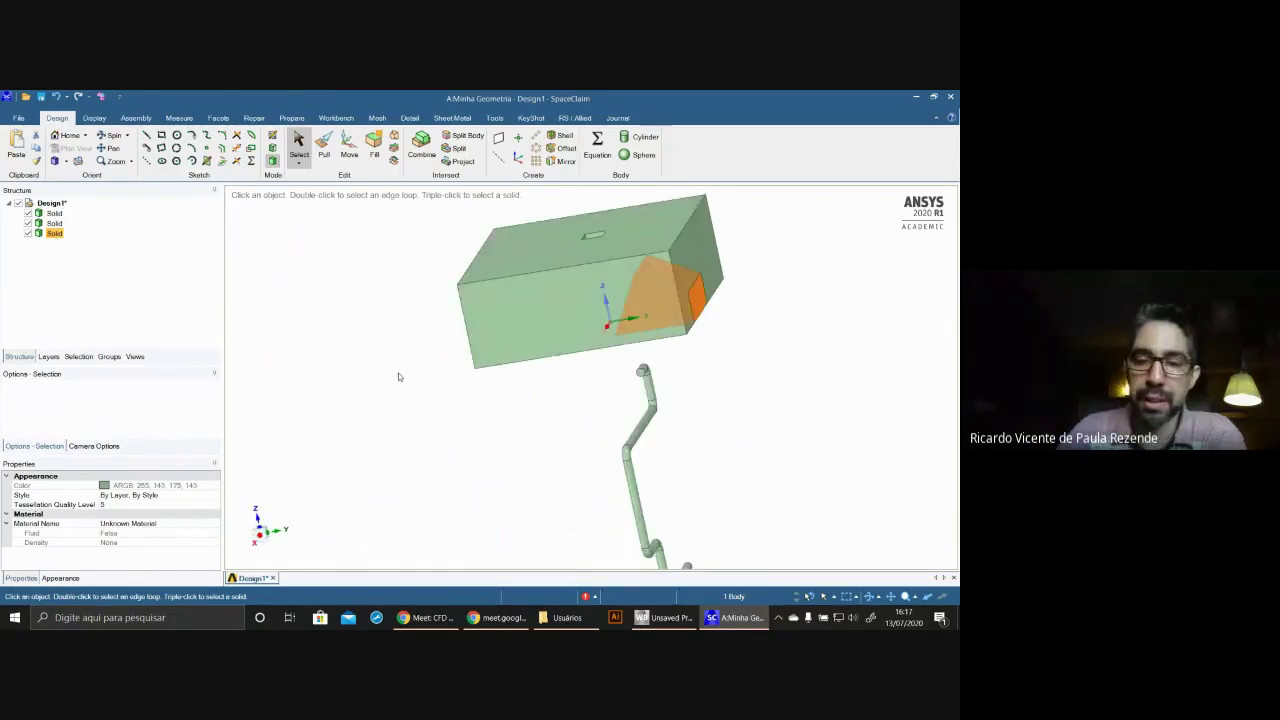
pyautogui.press('Delete')
pyautogui.moveTo(771, 389); pyautogui.dragTo(600, 358, button='middle')
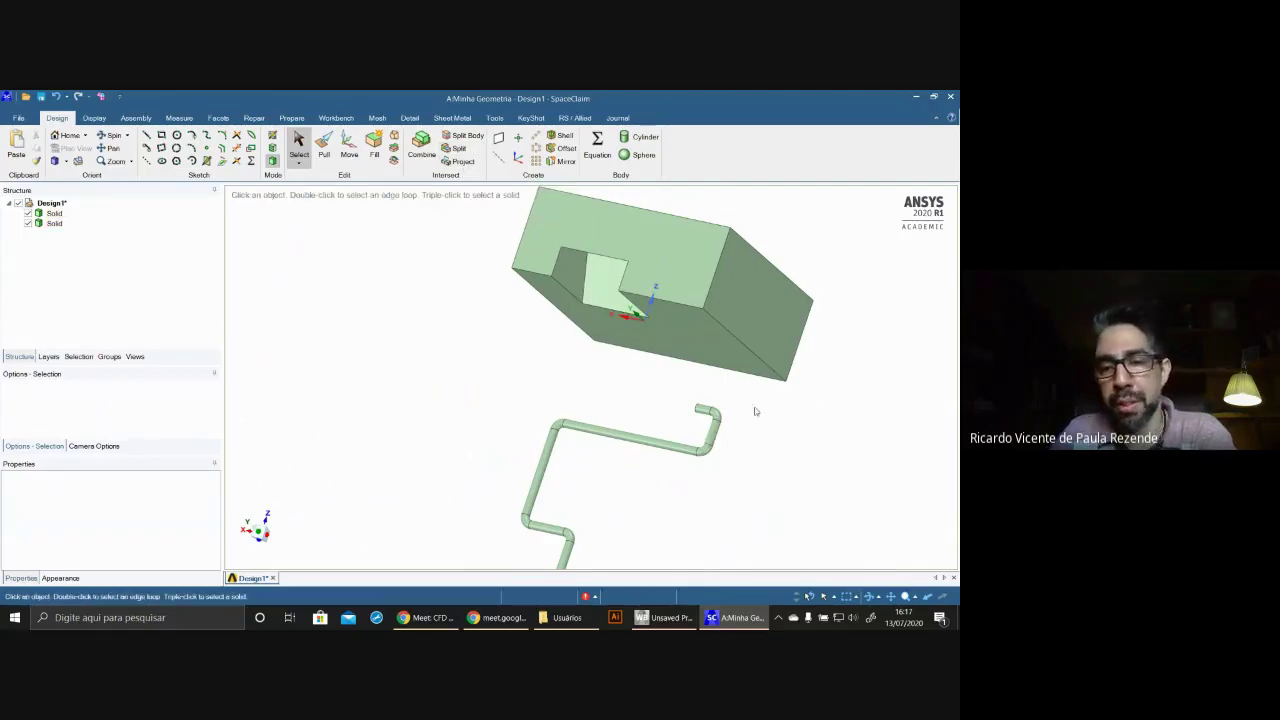
pyautogui.moveTo(757, 408); pyautogui.dragTo(606, 434, button='middle')
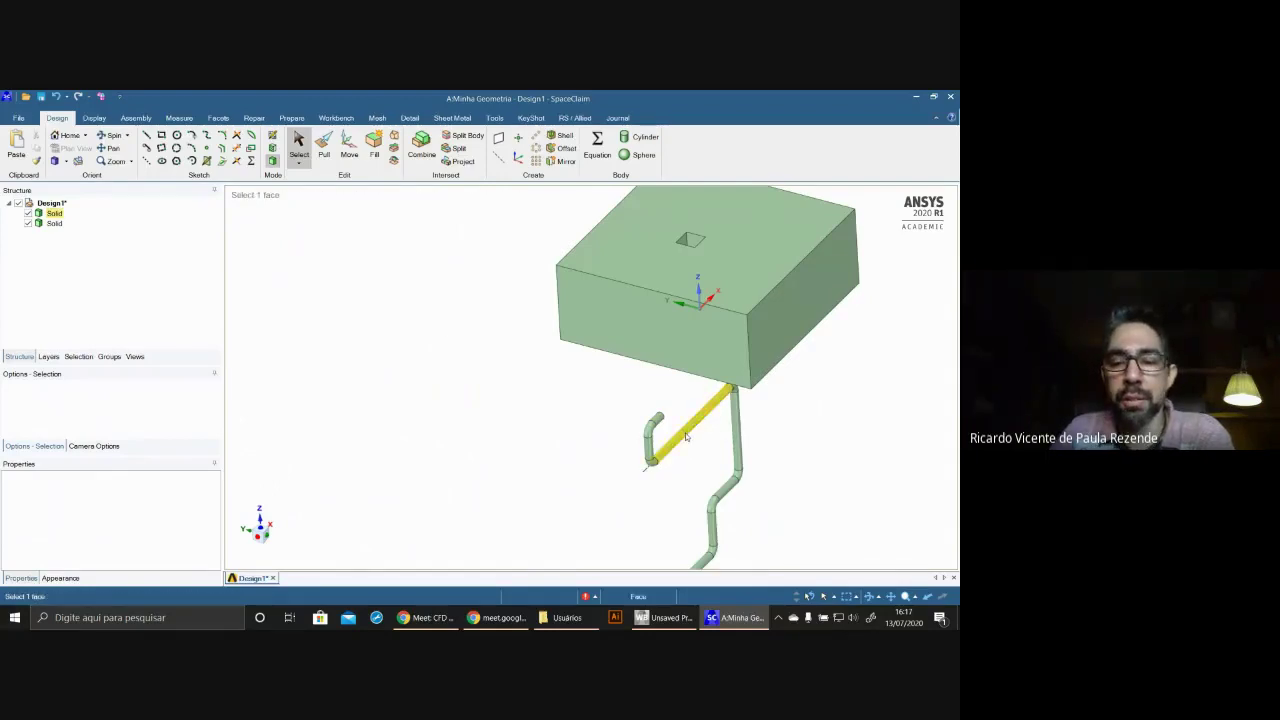
# - Move the entire pipe upward along Z by about 39 mm so that it passes through the block
pyautogui.doubleClick(689, 398)
pyautogui.moveTo(771, 480); pyautogui.dragTo(660, 430, button='middle')
pyautogui.click(349, 150)
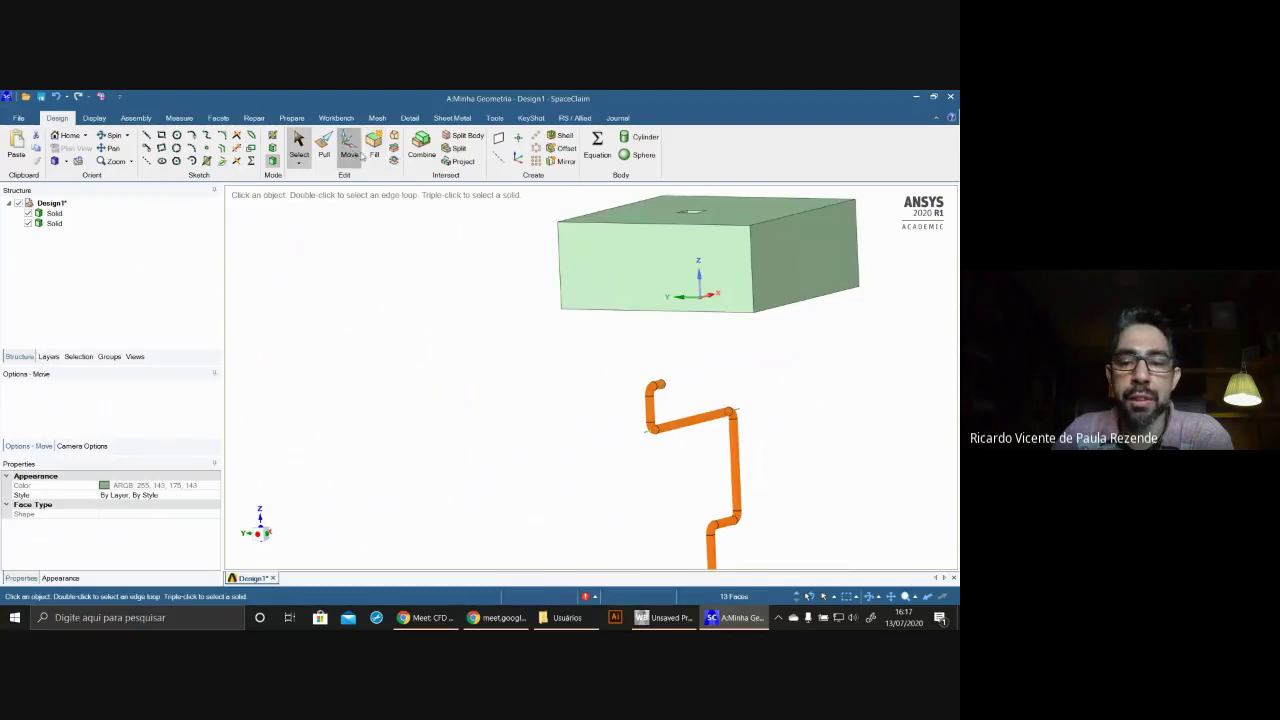
pyautogui.moveTo(690, 445); pyautogui.dragTo(686, 278)
pyautogui.moveTo(797, 346); pyautogui.dragTo(755, 356, button='middle')
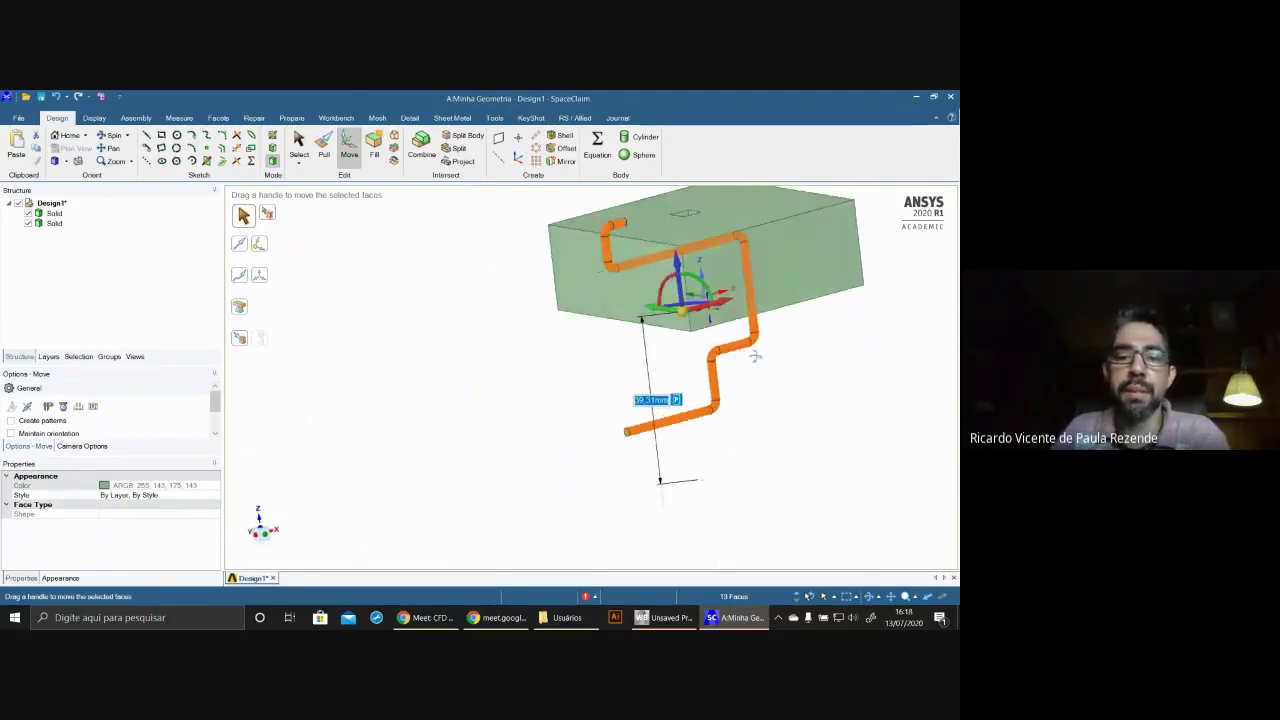
pyautogui.press('Escape')
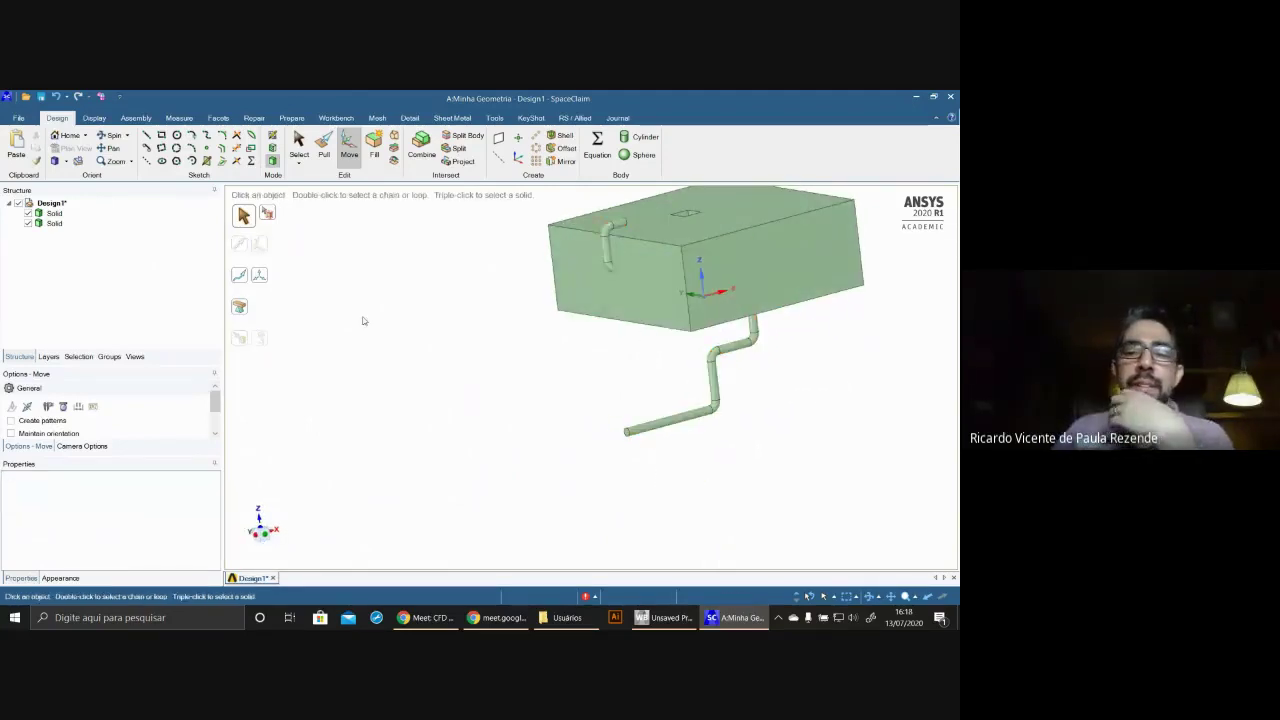
# - Rename the pipe solid as tubo and the block solid as bloco
pyautogui.click(55, 213)
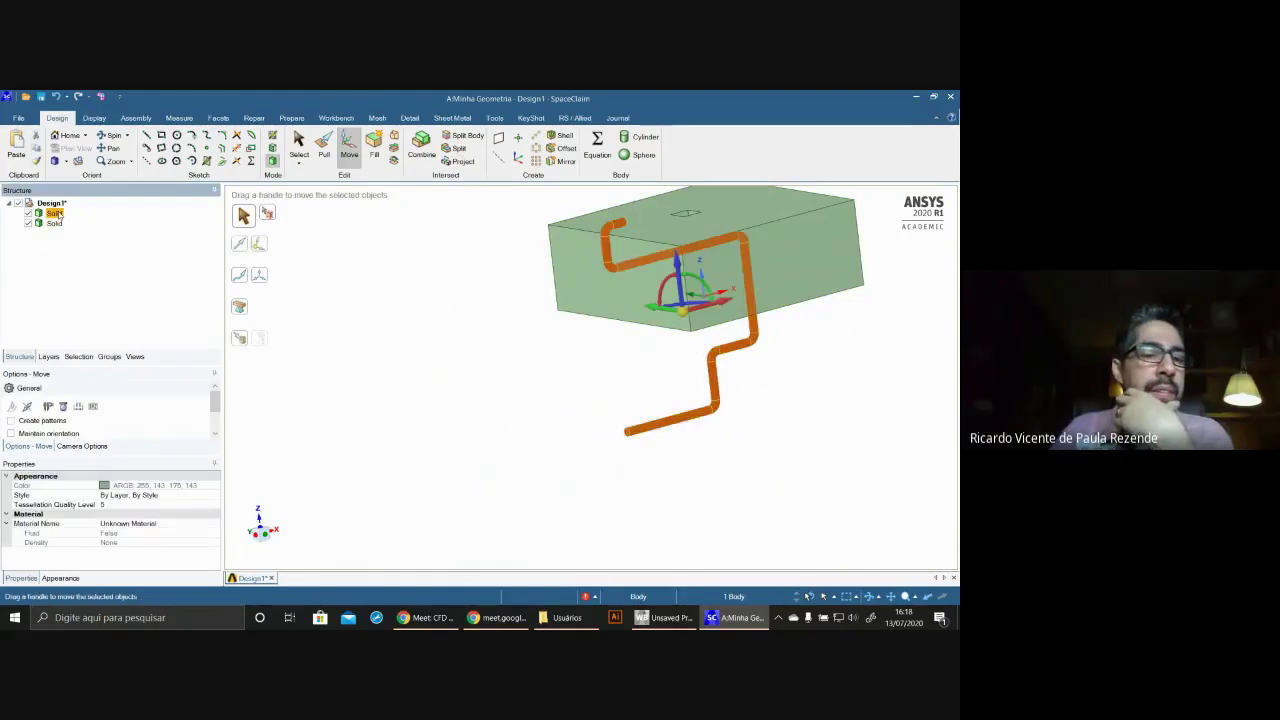
pyautogui.rightClick(57, 213)
pyautogui.click(100, 272)
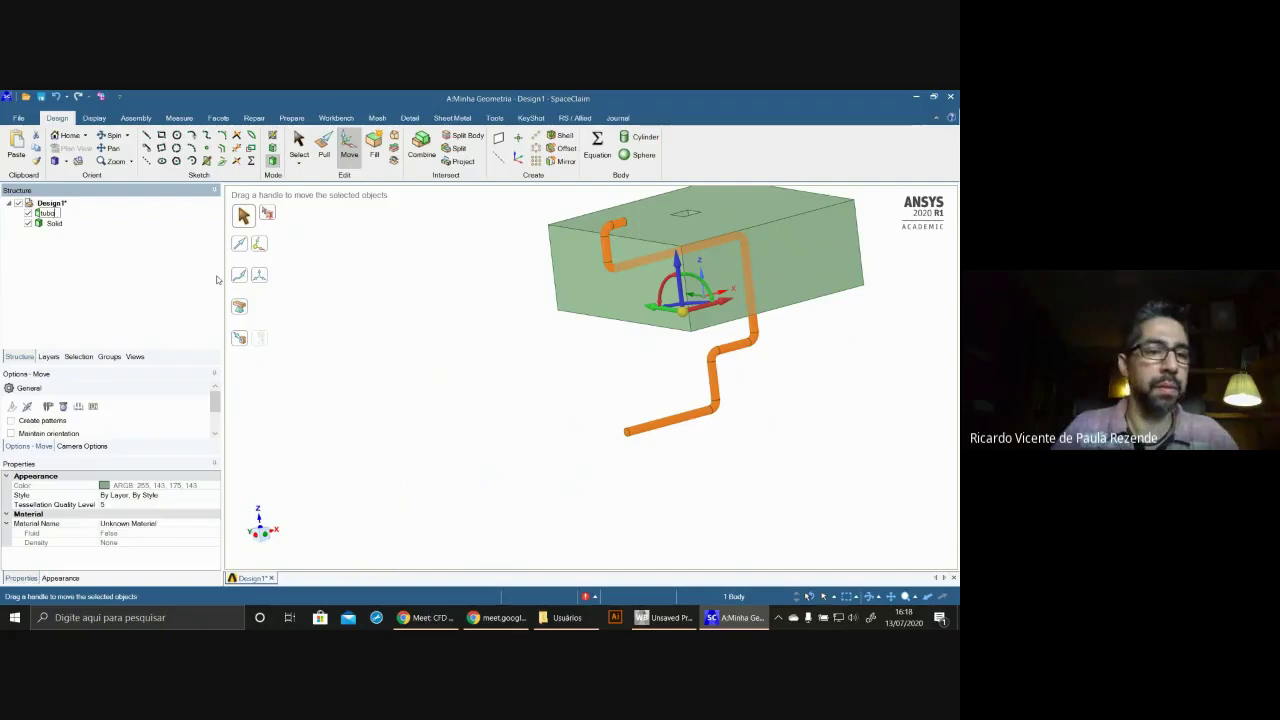
pyautogui.click(55, 223)
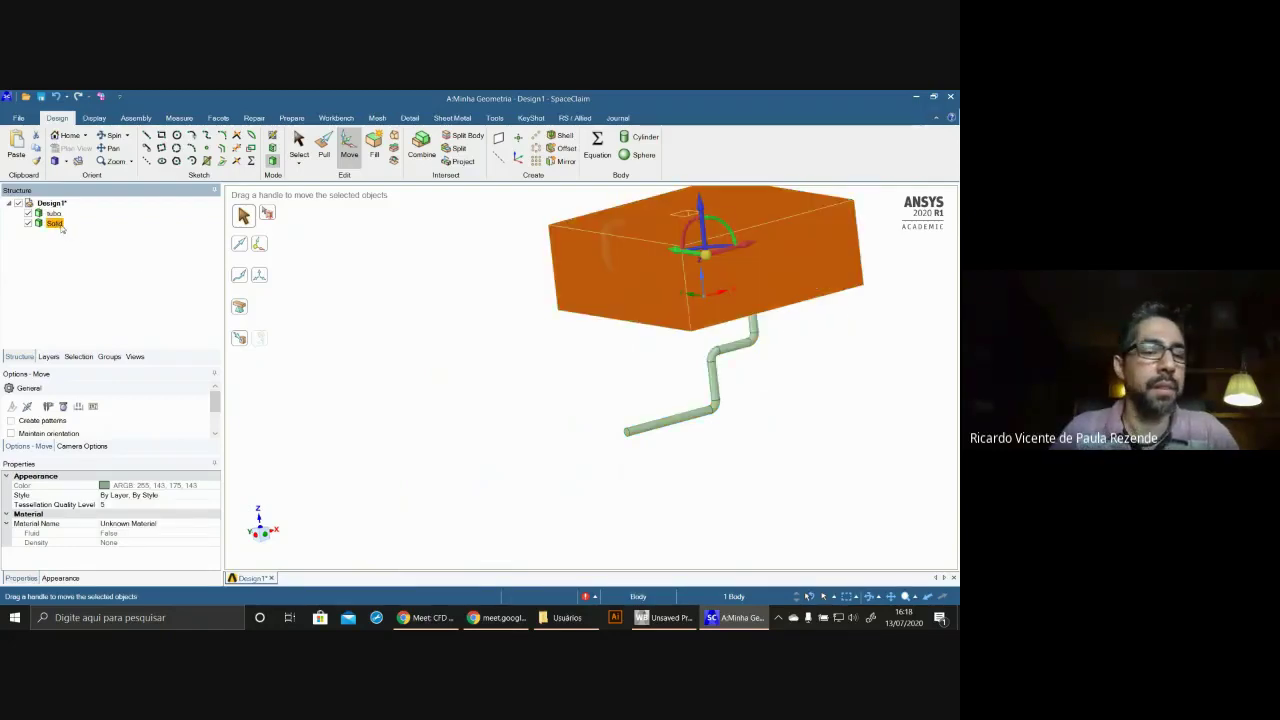
pyautogui.rightClick(57, 223)
pyautogui.click(100, 279)
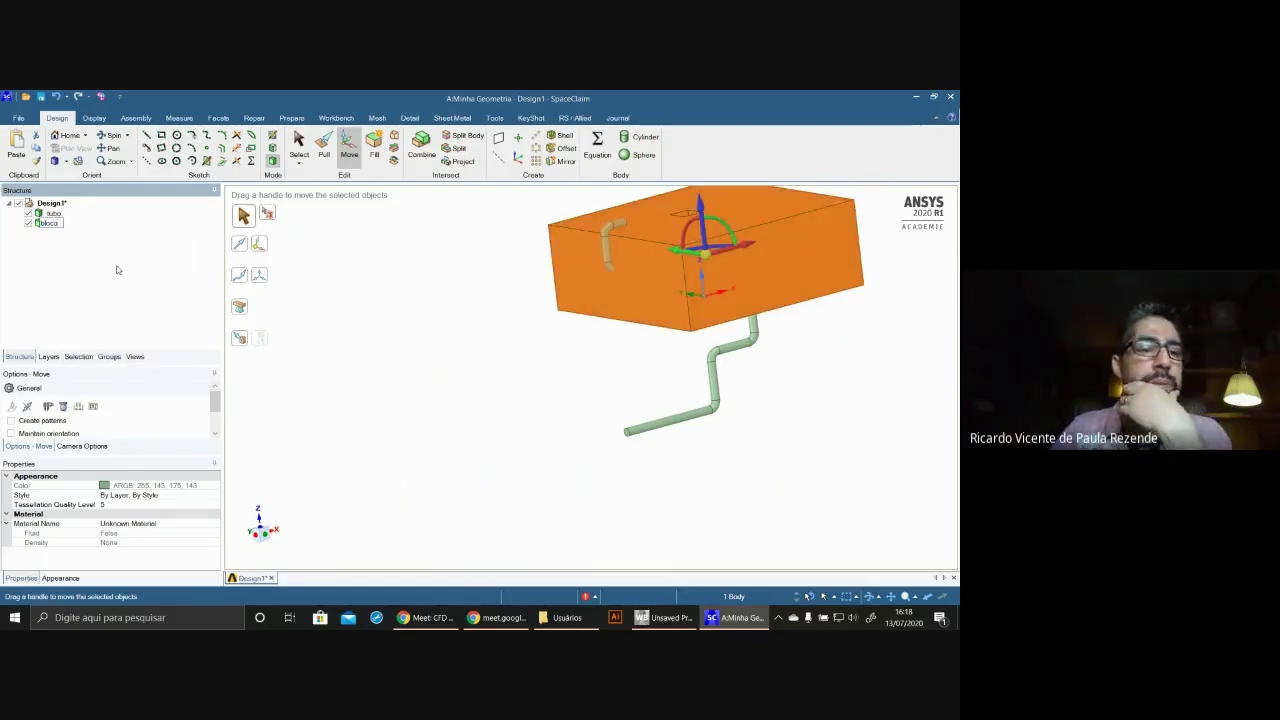
pyautogui.press('Return')
pyautogui.click(447, 338)
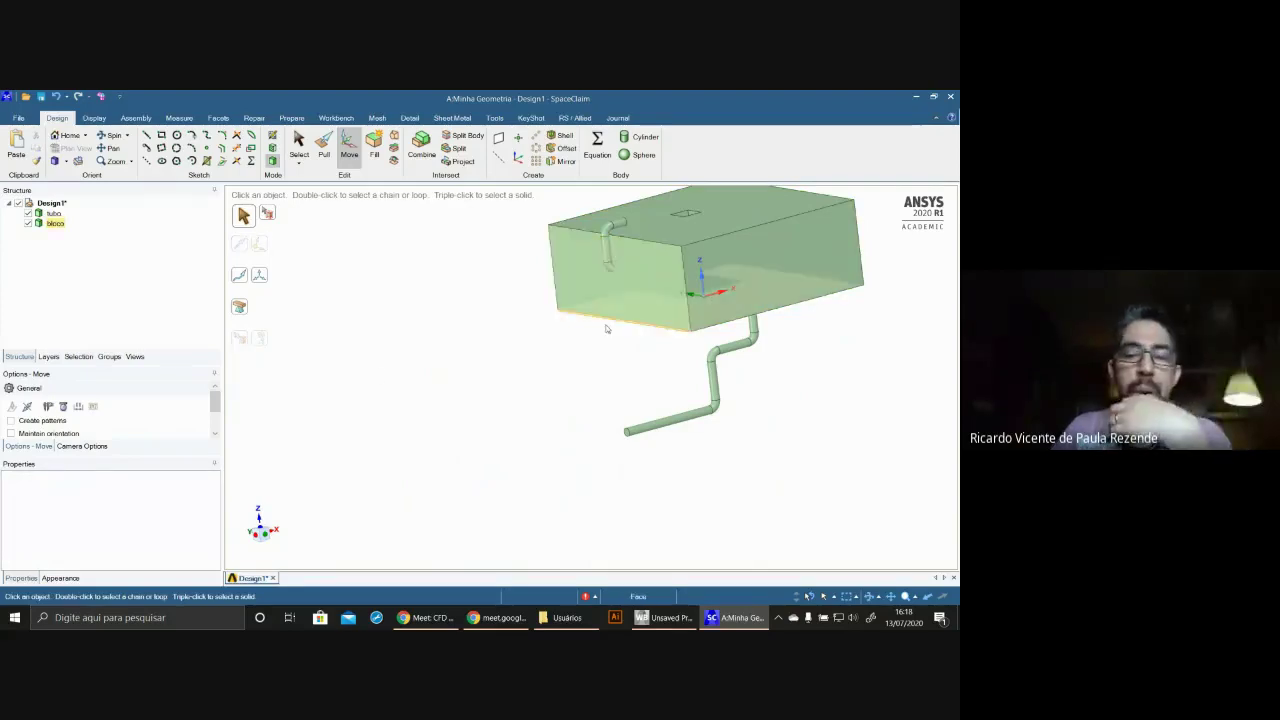
# - Combine bloco as target with tubo as cutter, and remove both pipe-shaped regions inside the block
pyautogui.click(421, 145)
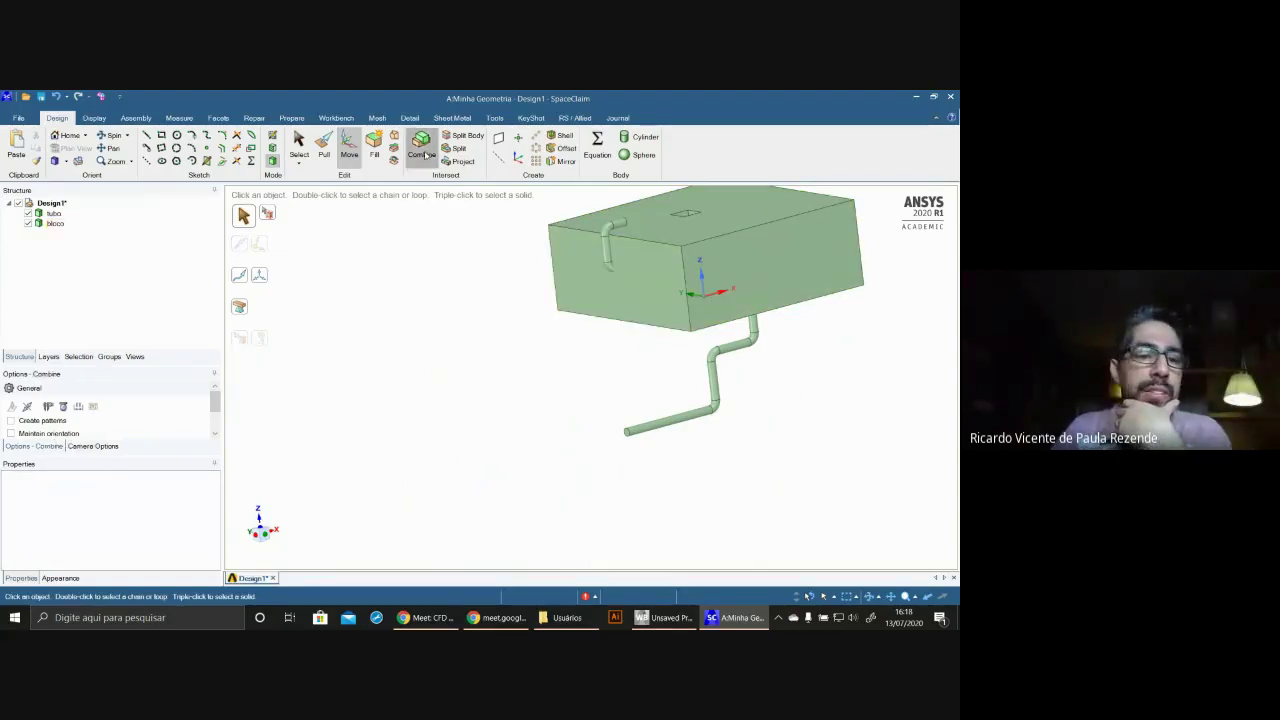
pyautogui.click(820, 229)
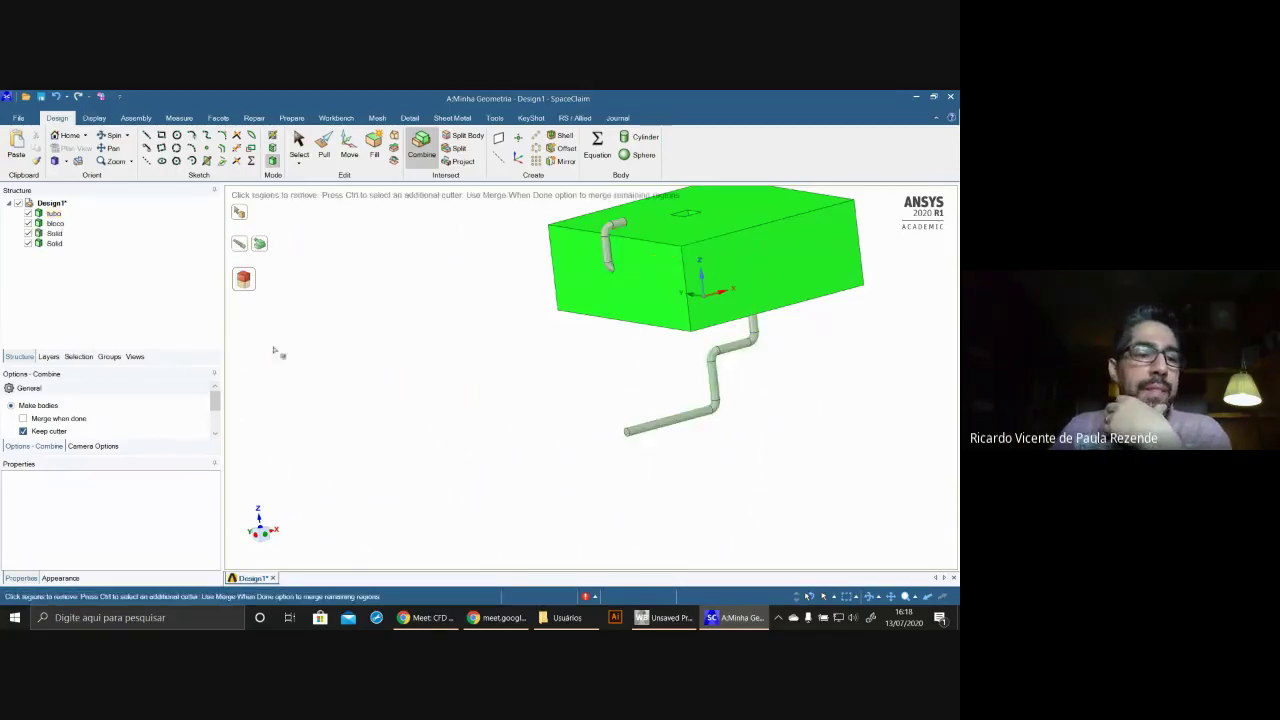
pyautogui.click(54, 243)
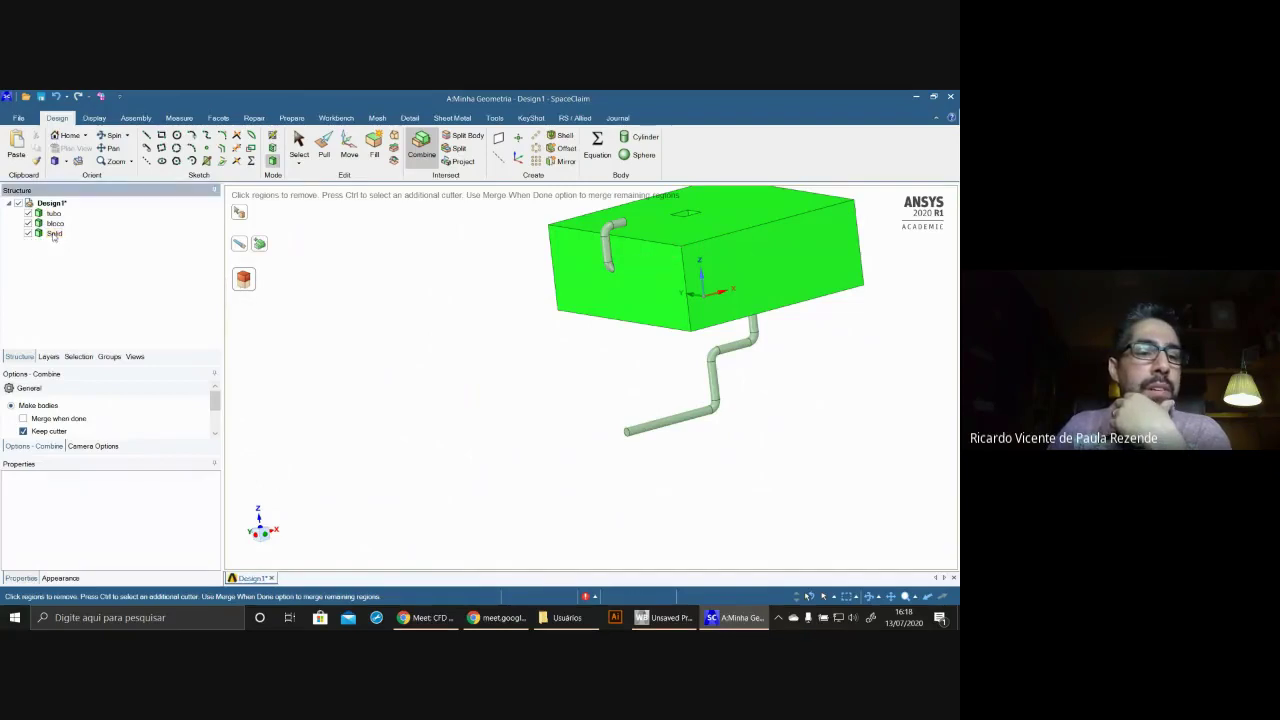
pyautogui.click(55, 235)
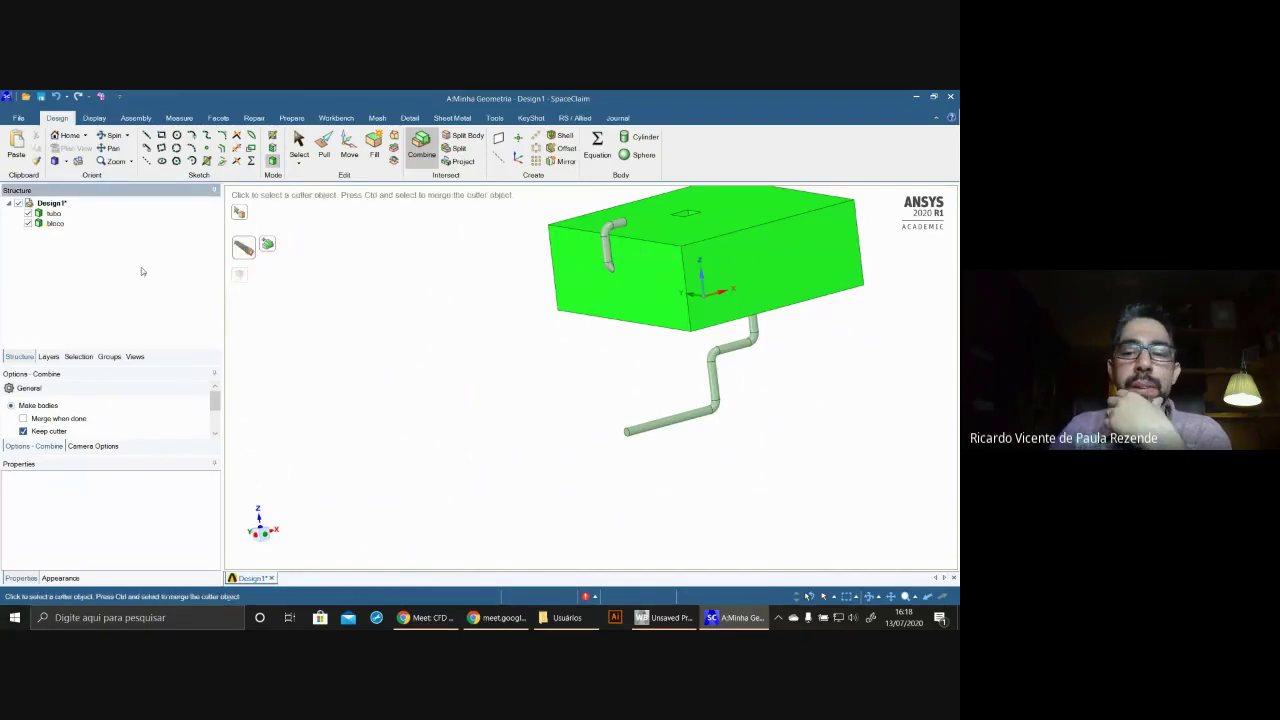
pyautogui.click(49, 226)
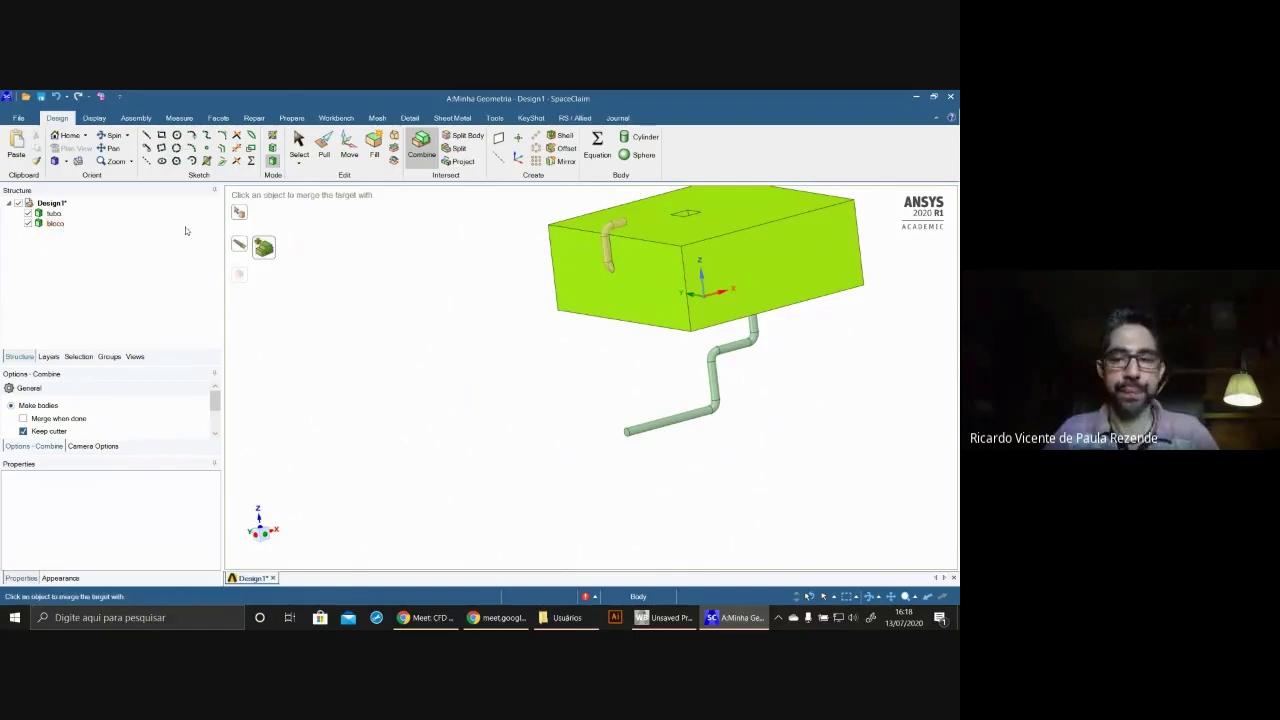
pyautogui.click(55, 235)
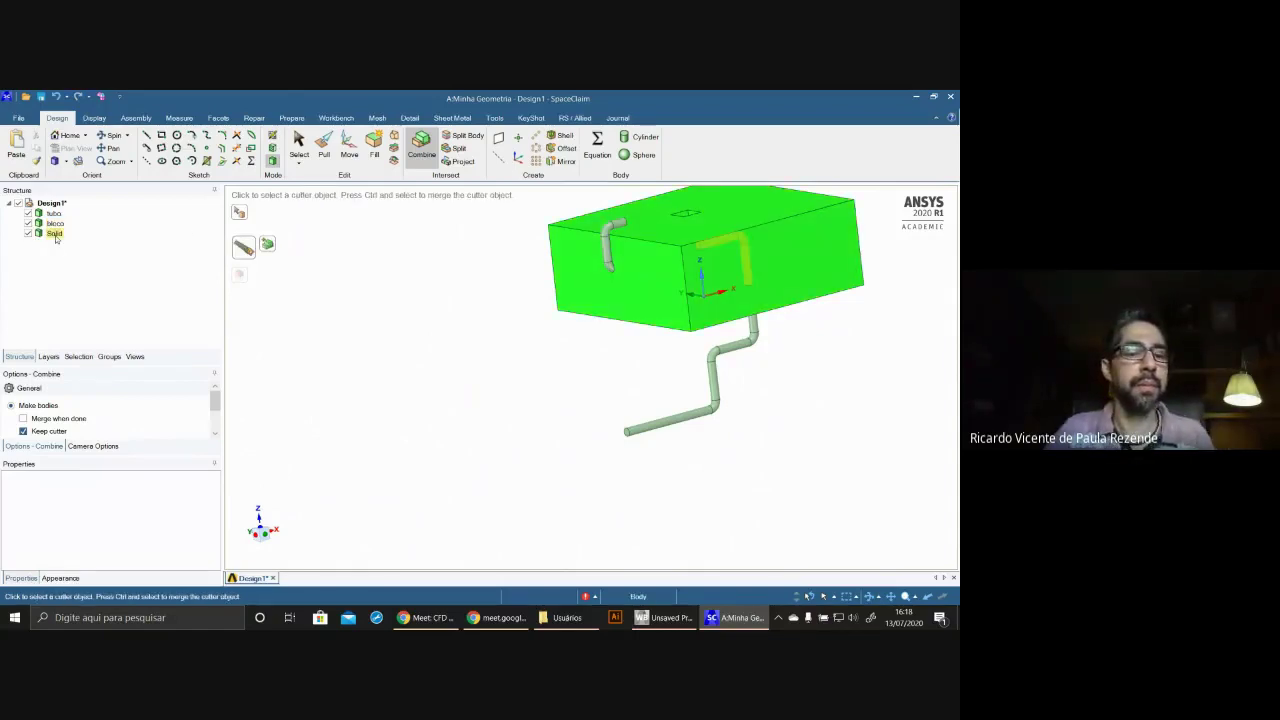
pyautogui.click(55, 235)
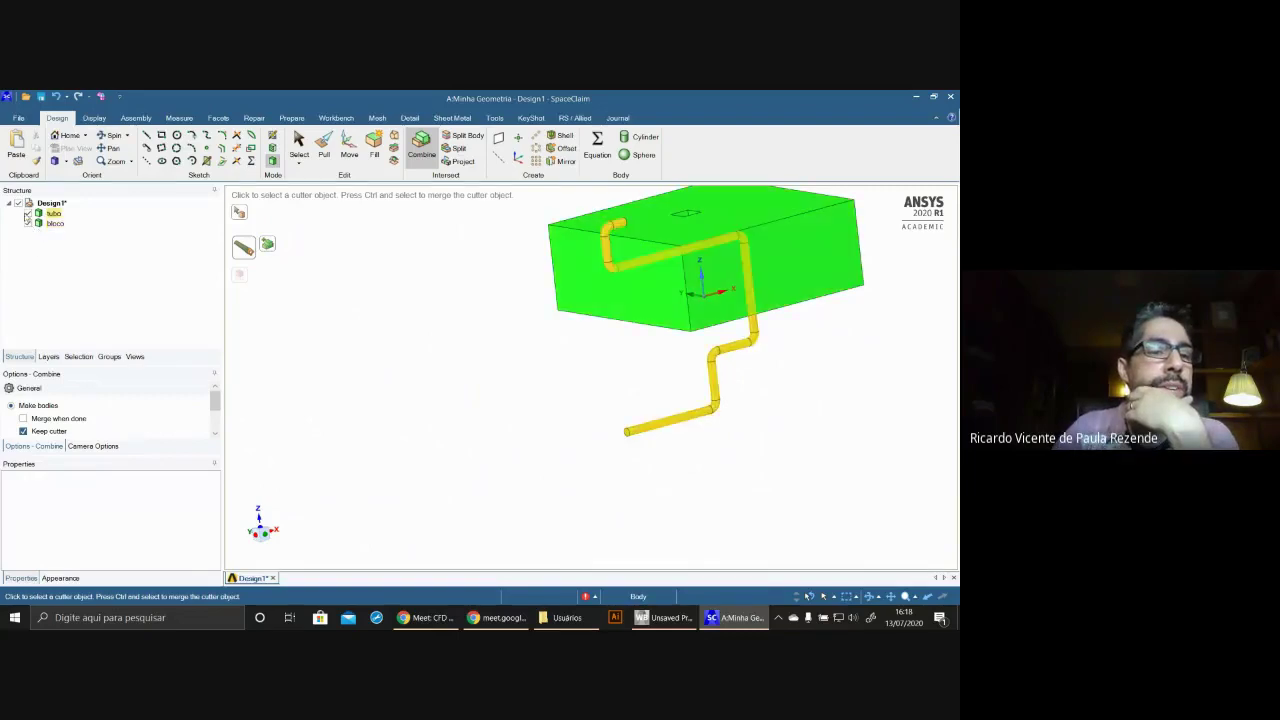
# - Hide tubo, leave Combine, and inspect bloco for the openings cut by the pipe
pyautogui.click(28, 213)
pyautogui.moveTo(634, 362); pyautogui.dragTo(743, 494, button='middle')
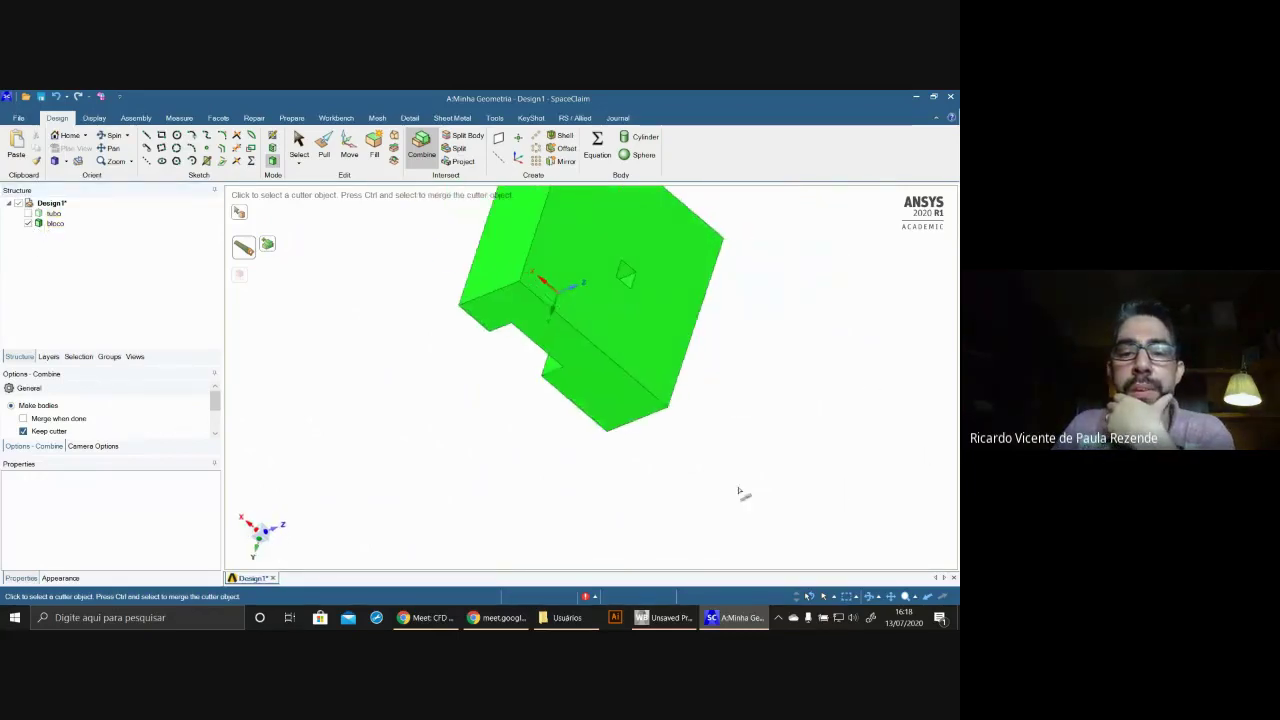
pyautogui.press('Escape')
pyautogui.click(299, 145)
pyautogui.moveTo(811, 409); pyautogui.dragTo(687, 496, button='middle')
pyautogui.scroll(6, 687, 496)
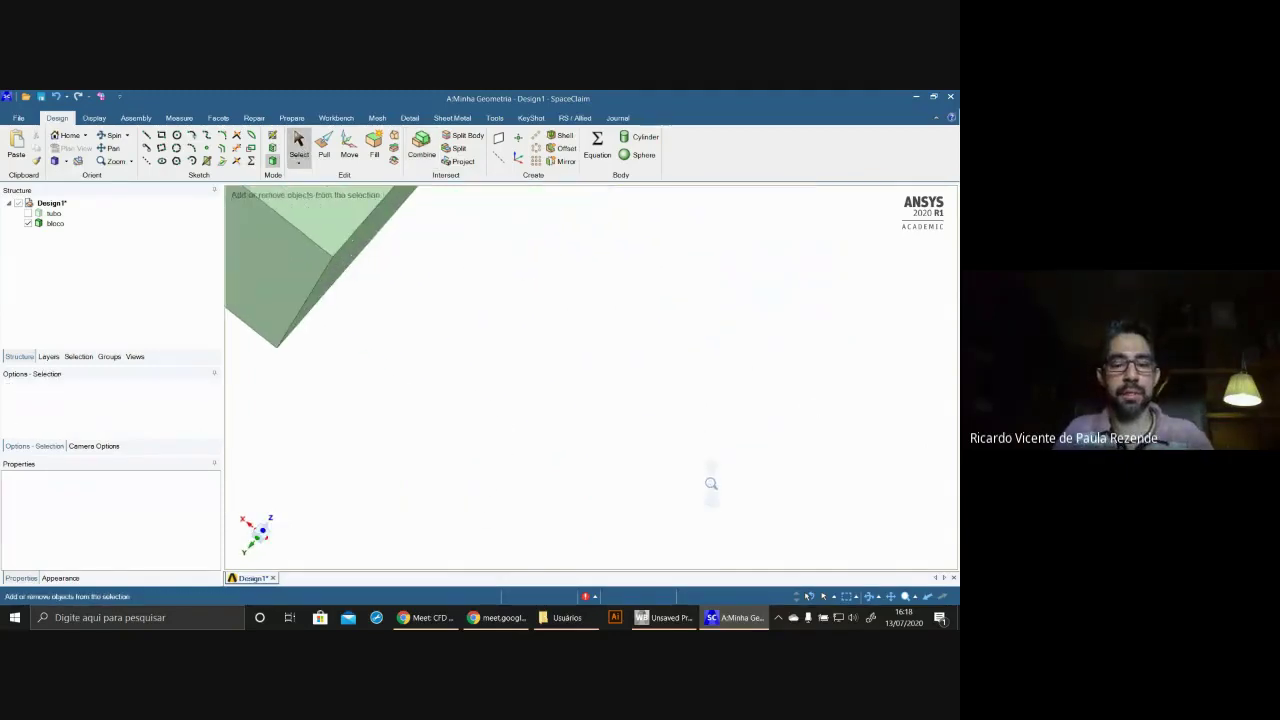
# - Start a section on bloco's large face with the small square opening, and move the section plane inward along Z to expose the pipe passage
pyautogui.click(66, 135)
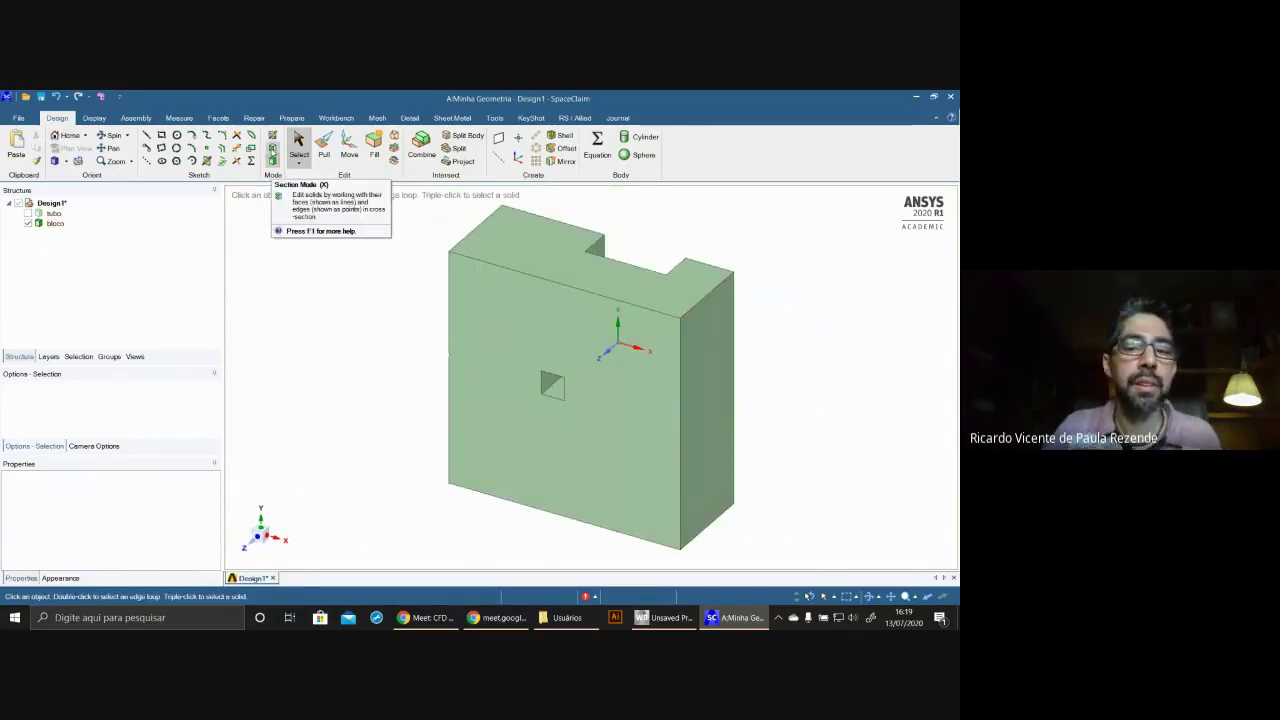
pyautogui.click(272, 150)
pyautogui.click(658, 395)
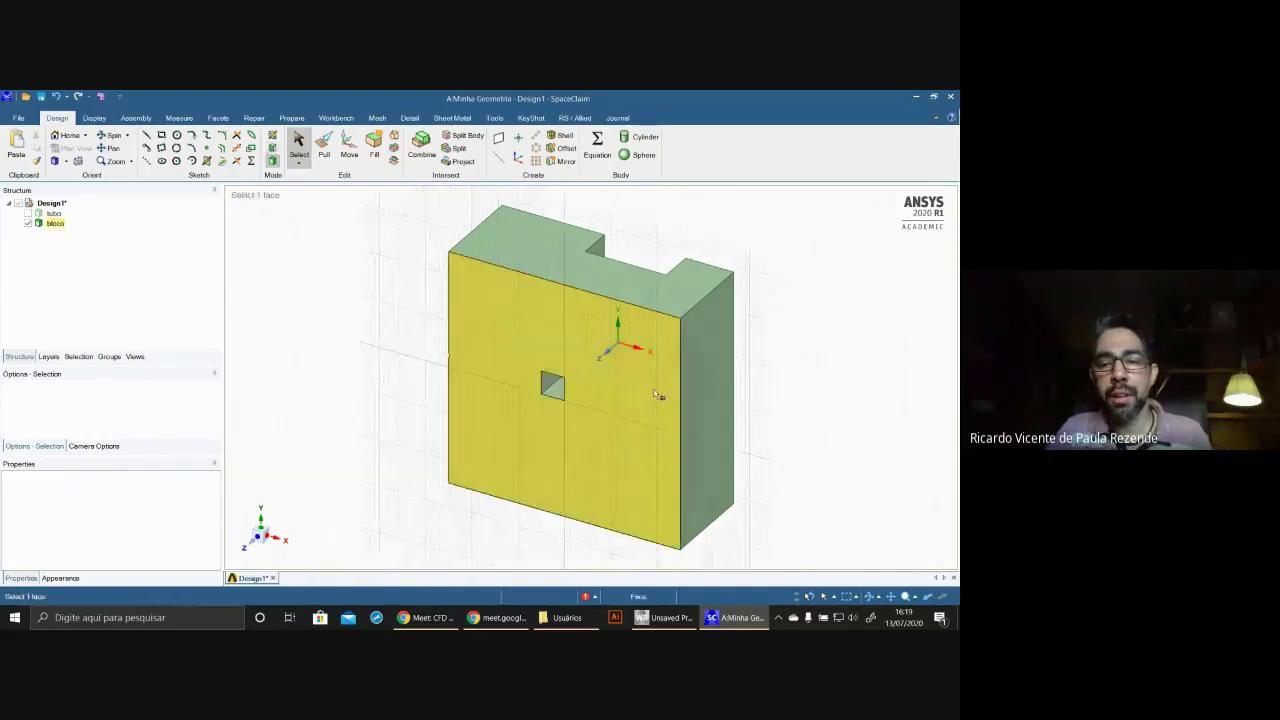
pyautogui.click(604, 559)
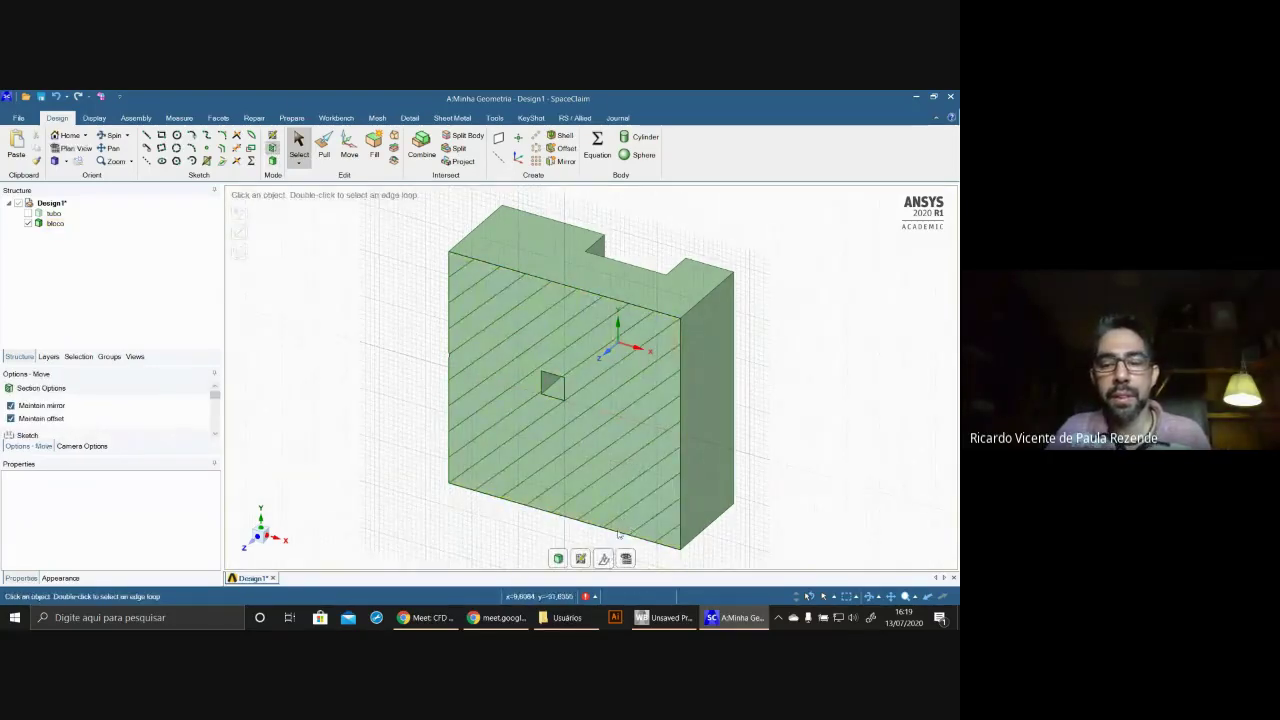
pyautogui.moveTo(545, 425); pyautogui.dragTo(566, 404)
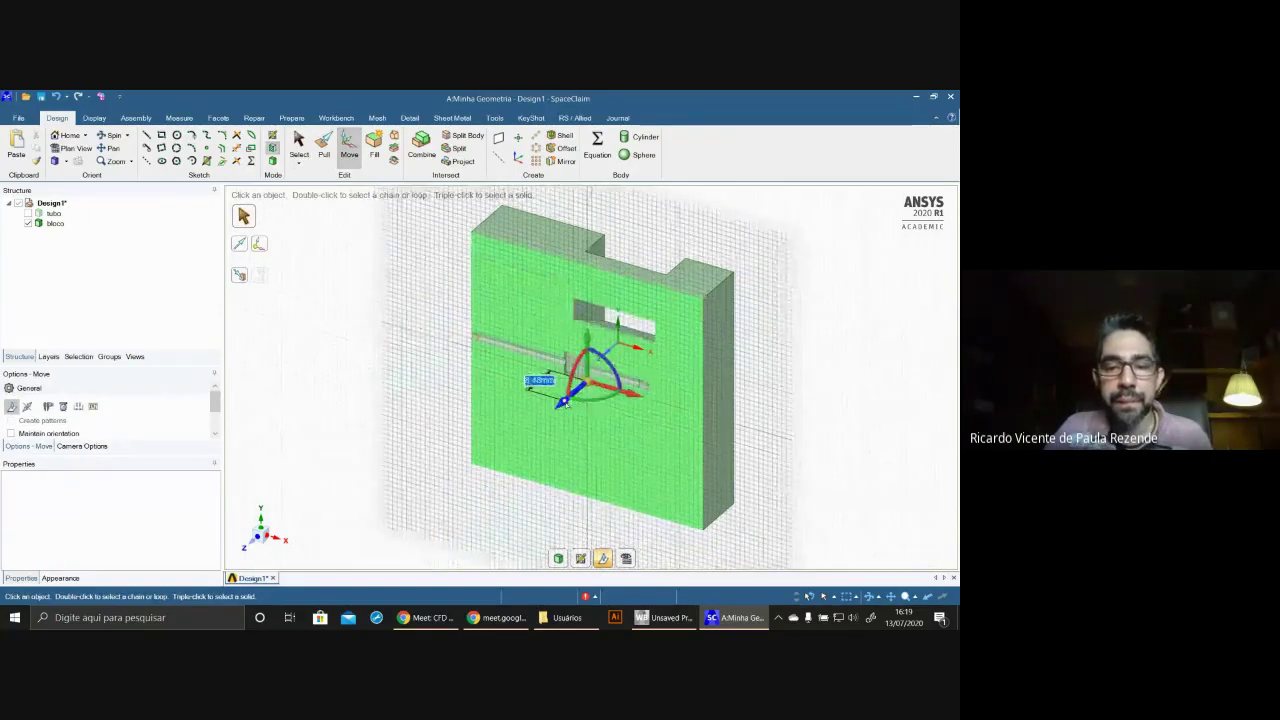
pyautogui.moveTo(565, 403); pyautogui.dragTo(682, 435, button='middle')
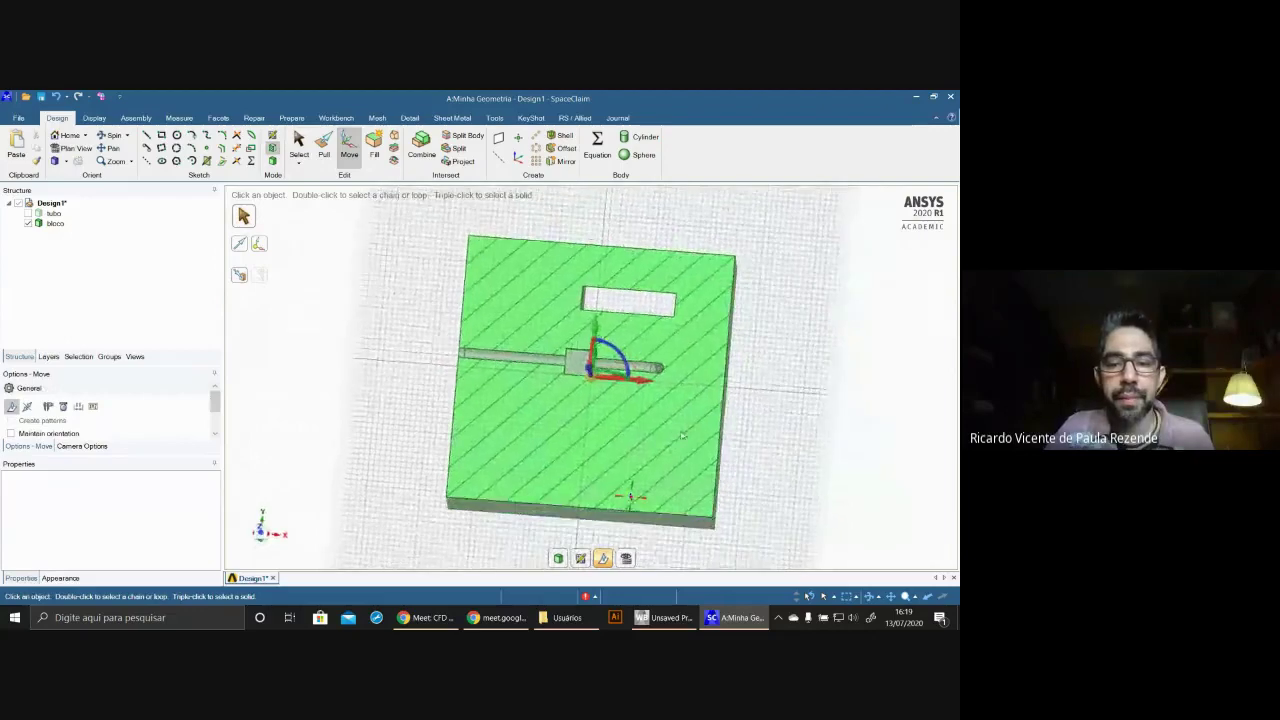
pyautogui.scroll(8, 681, 435)
pyautogui.scroll(-10, 709, 371)
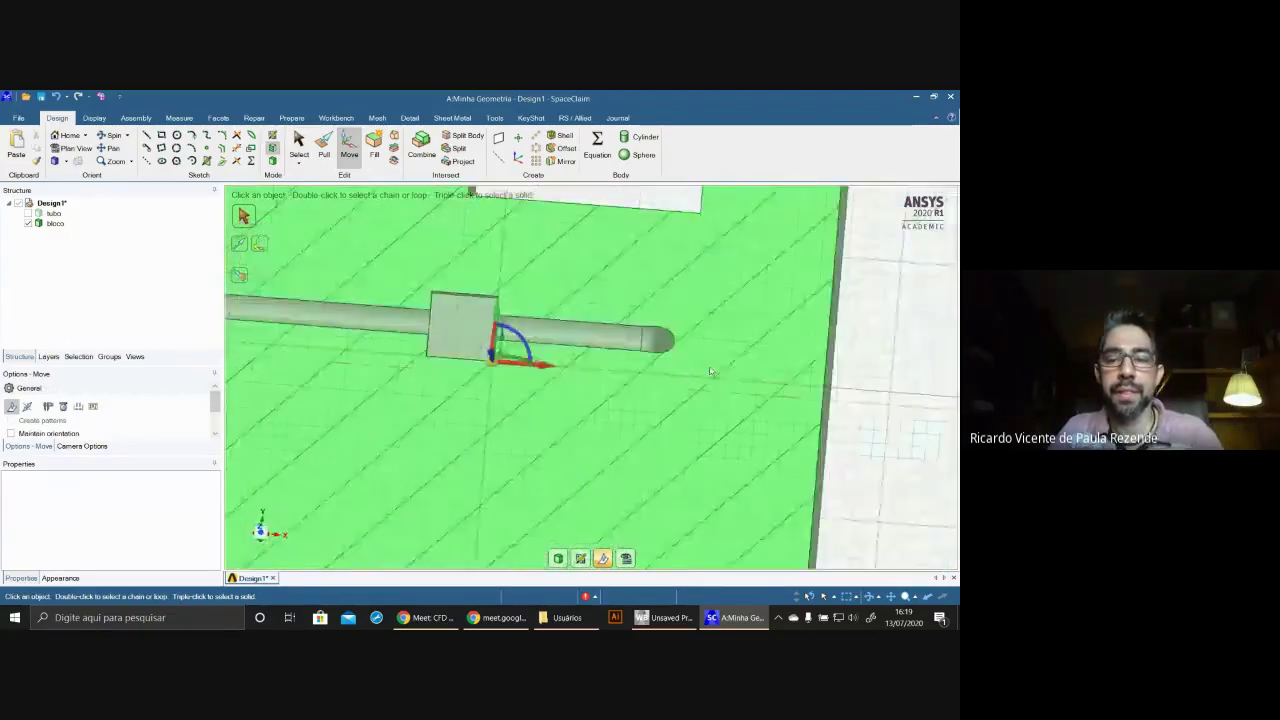
# - View the section plane in plan view and examine the pipe passage and the rectangular slot inside bloco
pyautogui.click(625, 558)
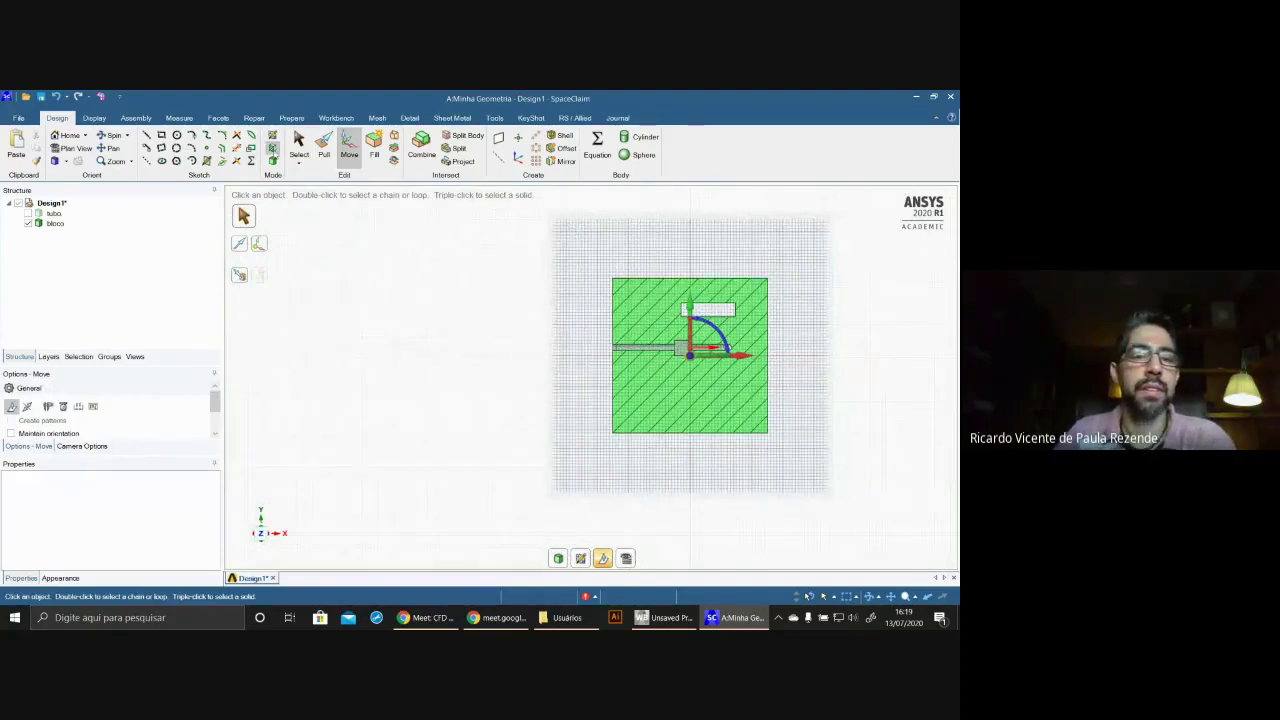
pyautogui.click(298, 145)
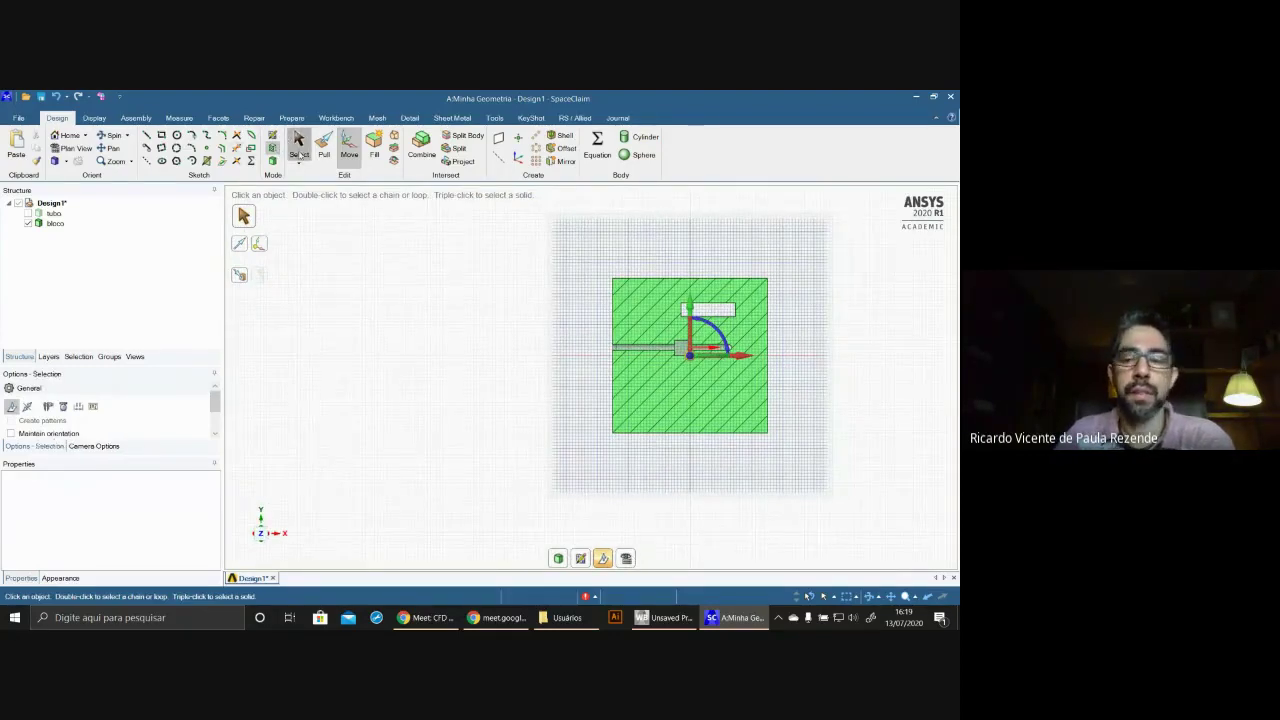
pyautogui.scroll(3, 467, 321)
pyautogui.scroll(-2, 656, 348)
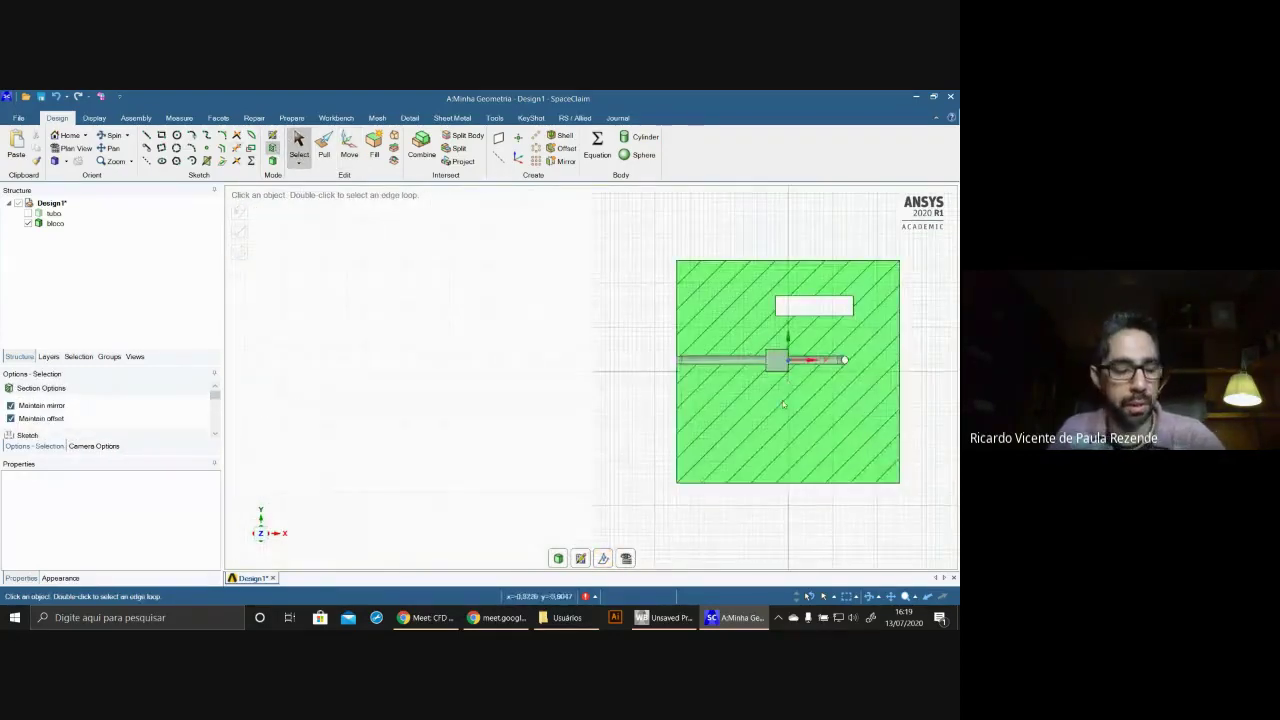
pyautogui.keyDown('shift'); pyautogui.moveTo(762, 419); pyautogui.dragTo(541, 427, button='middle'); pyautogui.keyUp('shift')
pyautogui.scroll(4, 541, 427)
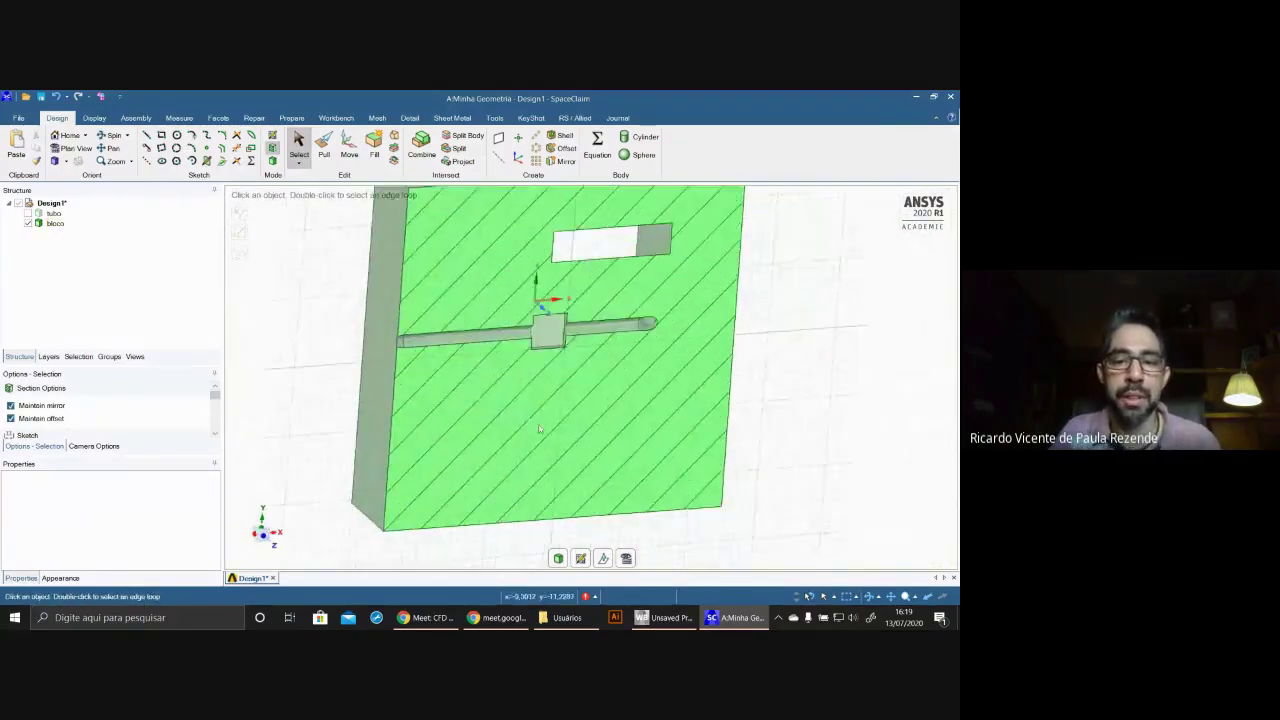
pyautogui.moveTo(556, 341); pyautogui.dragTo(474, 423, button='middle')
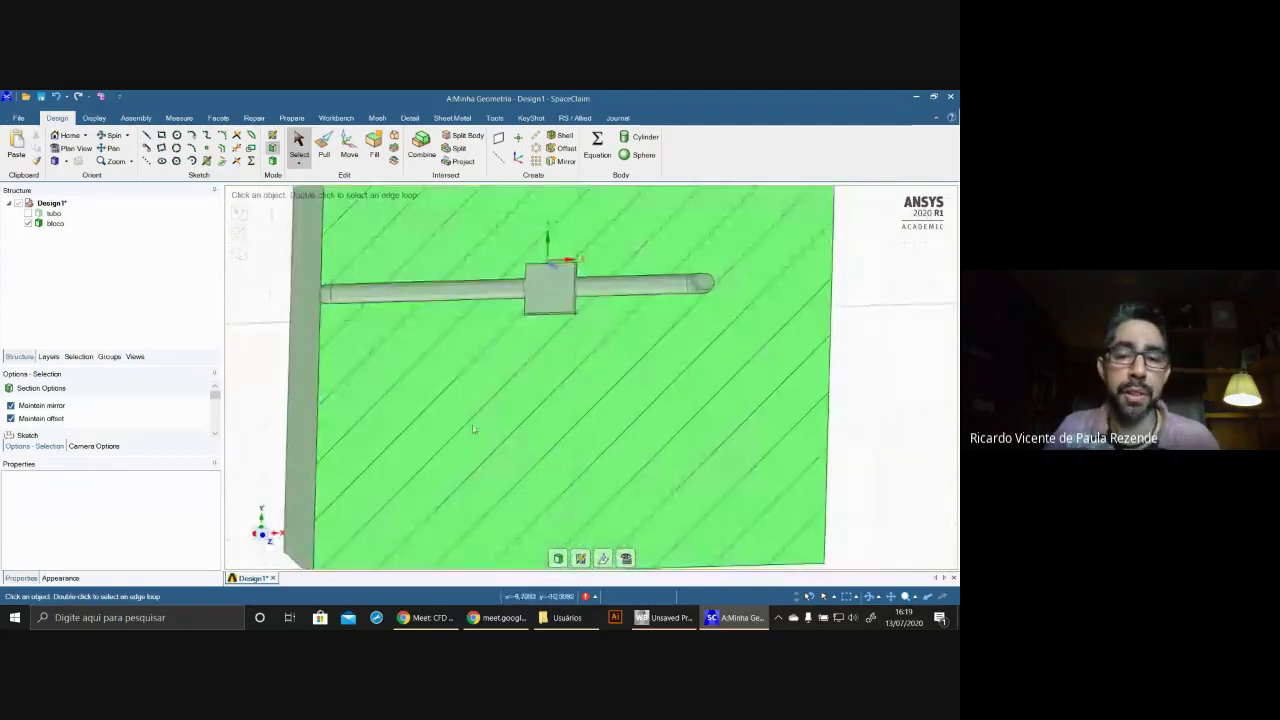
pyautogui.scroll(-2, 474, 423)
pyautogui.scroll(-2, 487, 418)
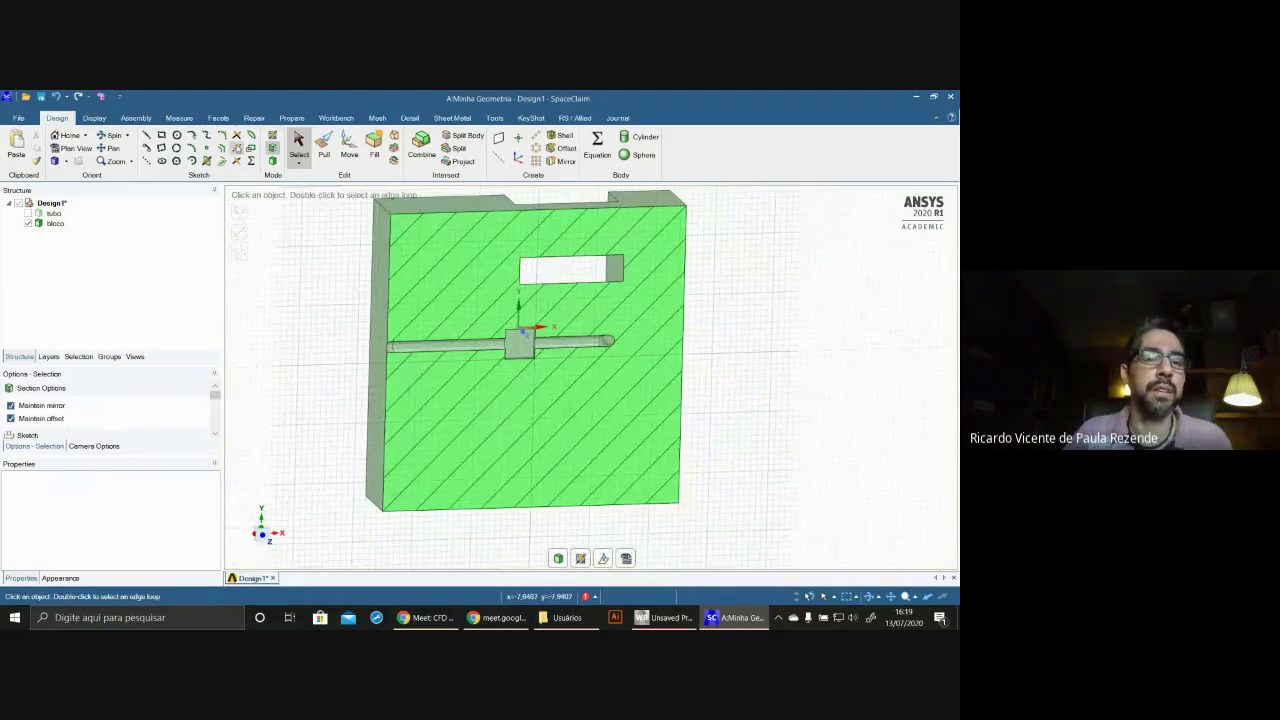
# - Sketch a circle about 8.5 mm in diameter on the section plane, below the square part of the pipe passage
pyautogui.click(176, 135)
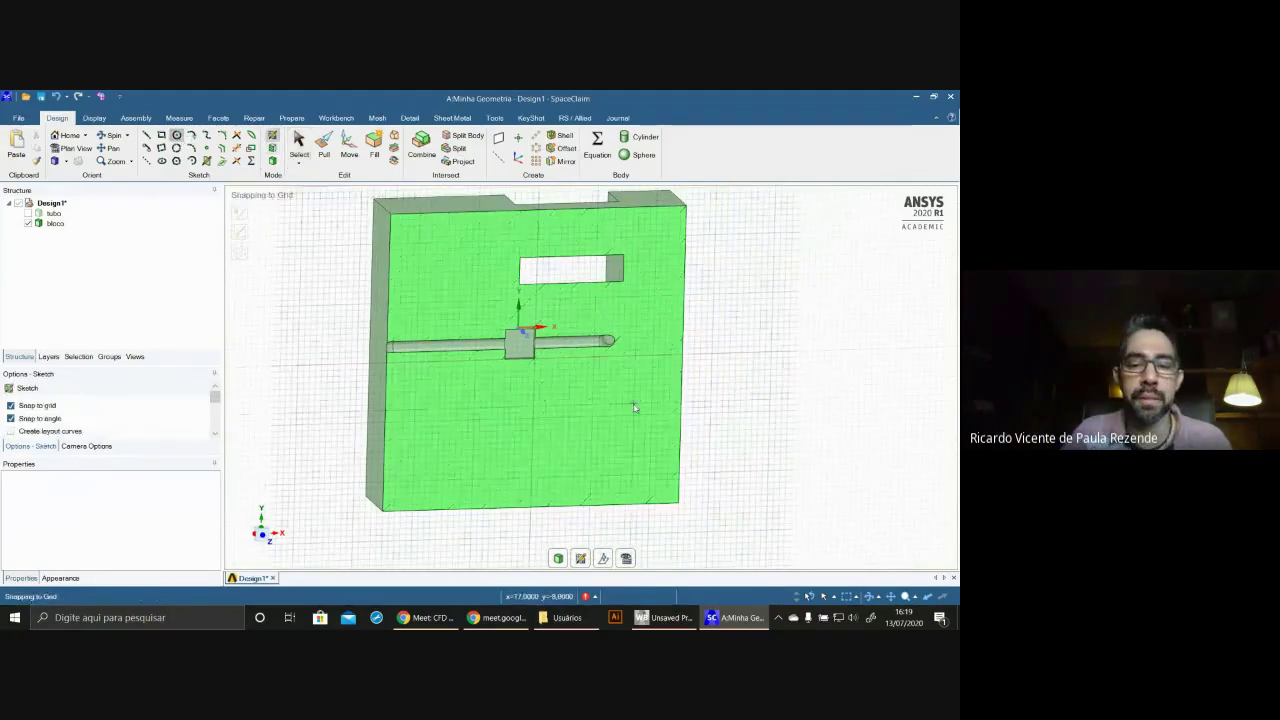
pyautogui.click(532, 418)
pyautogui.click(552, 437)
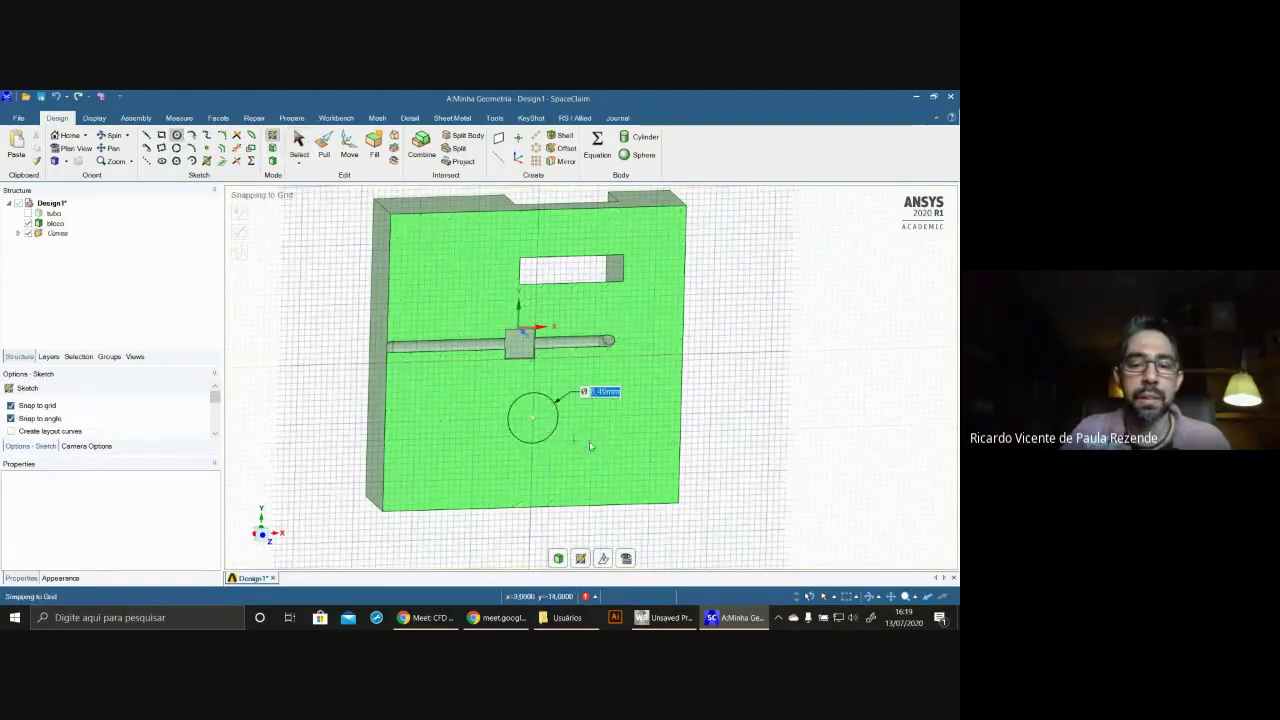
pyautogui.moveTo(760, 436)
pyautogui.mouseDown(button='middle')
pyautogui.moveTo(845, 436)
pyautogui.moveTo(869, 451)
pyautogui.moveTo(760, 452)
pyautogui.mouseUp(button='middle')
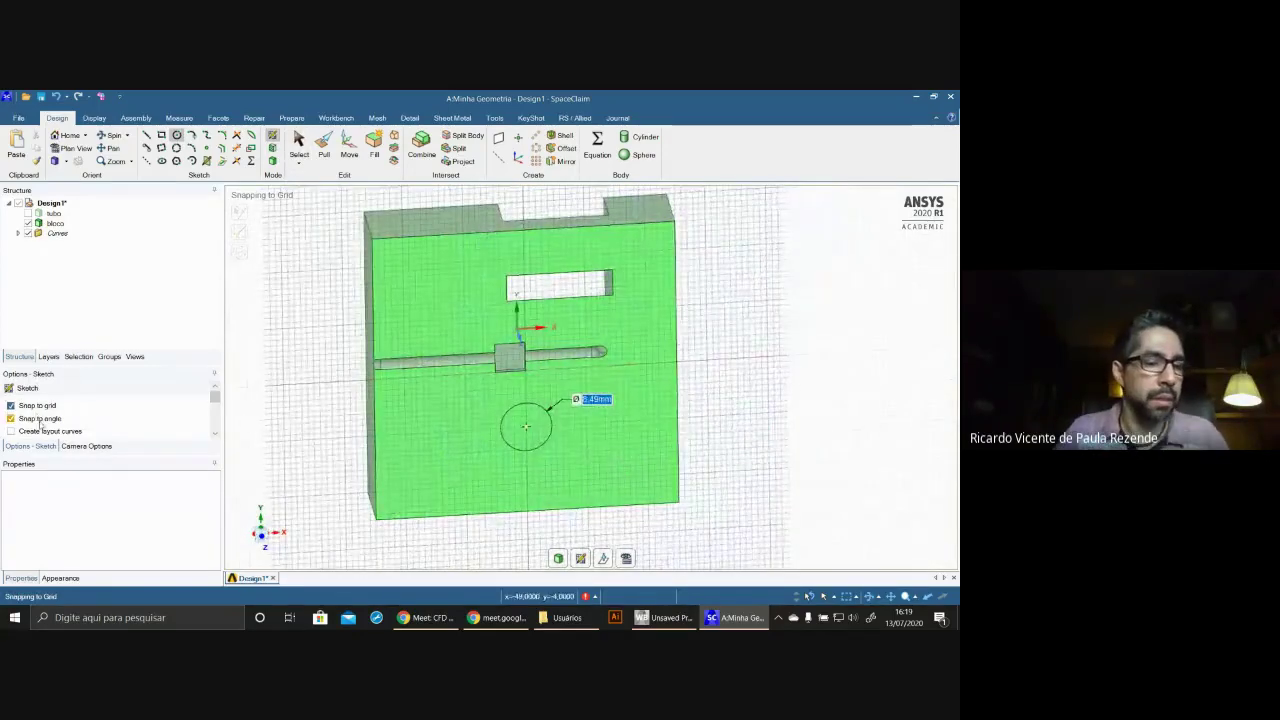
# - Pull the circular surface inside bloco by 7 mm with the Cut option to form an internal cylindrical cavity
pyautogui.click(324, 146)
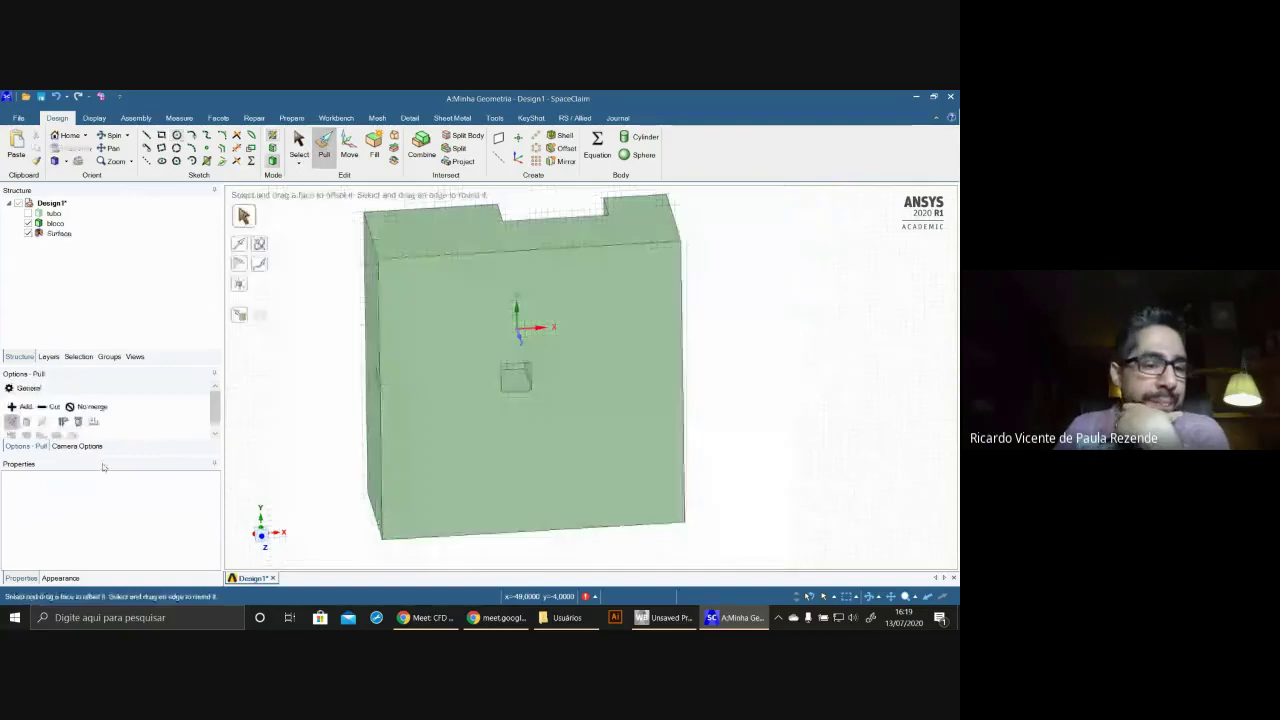
pyautogui.click(482, 385)
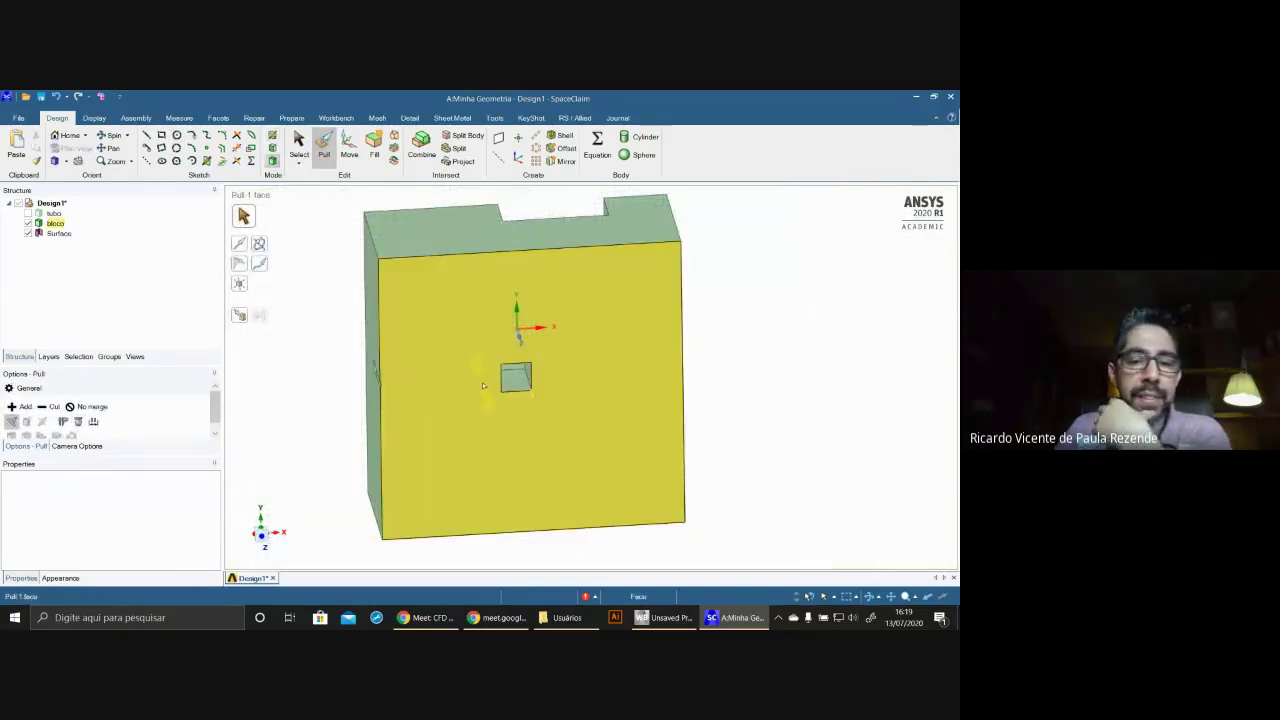
pyautogui.click(75, 242)
pyautogui.click(58, 234)
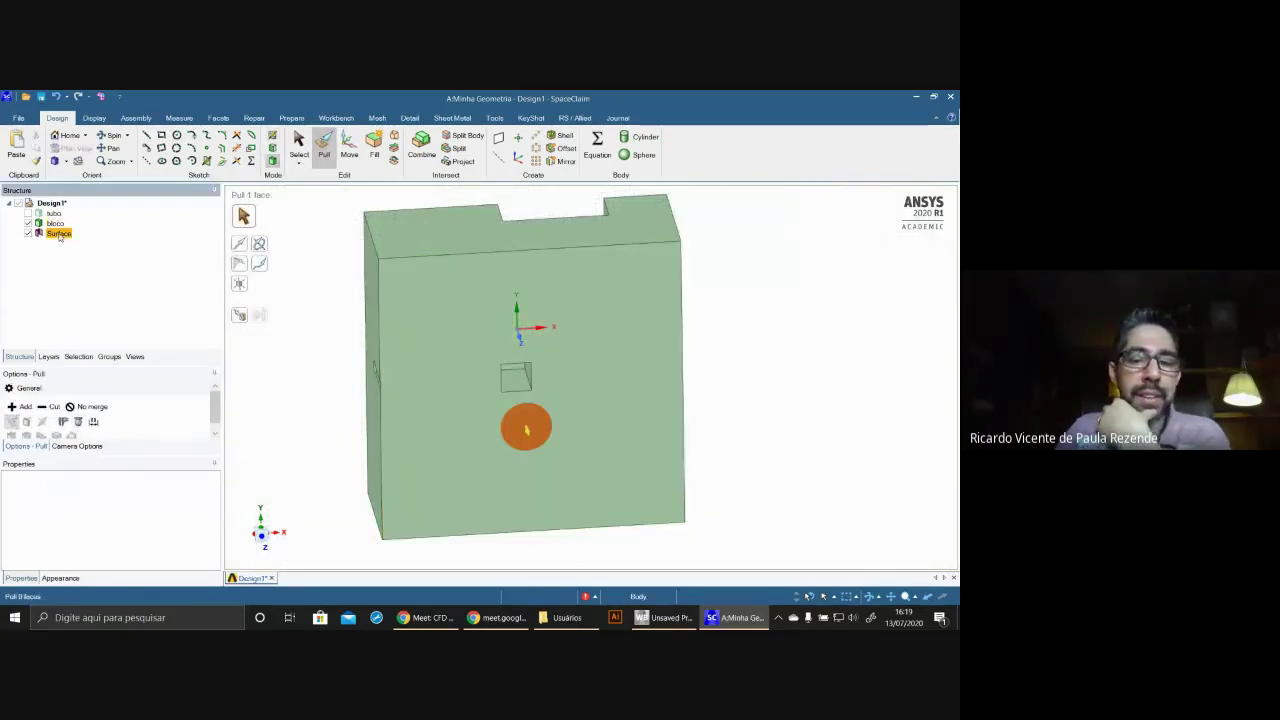
pyautogui.keyDown('ctrl'); pyautogui.click(425, 403); pyautogui.keyUp('ctrl')
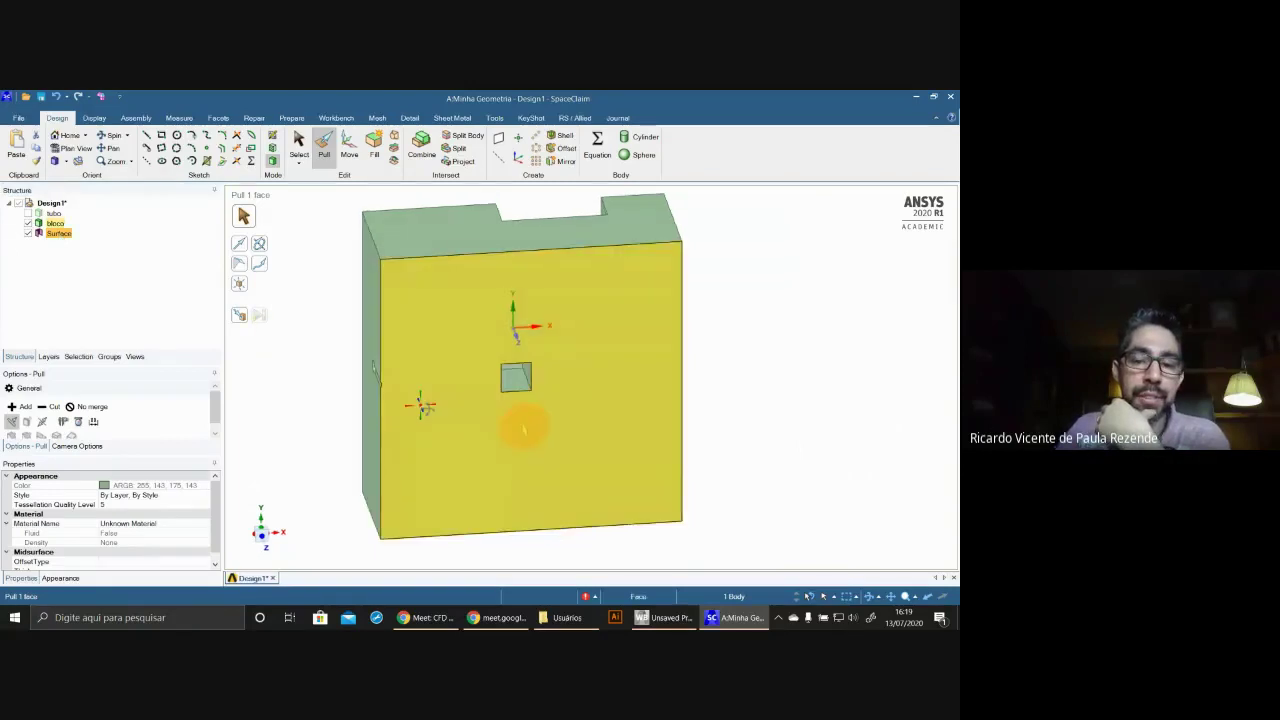
pyautogui.moveTo(425, 403); pyautogui.dragTo(256, 405, button='middle')
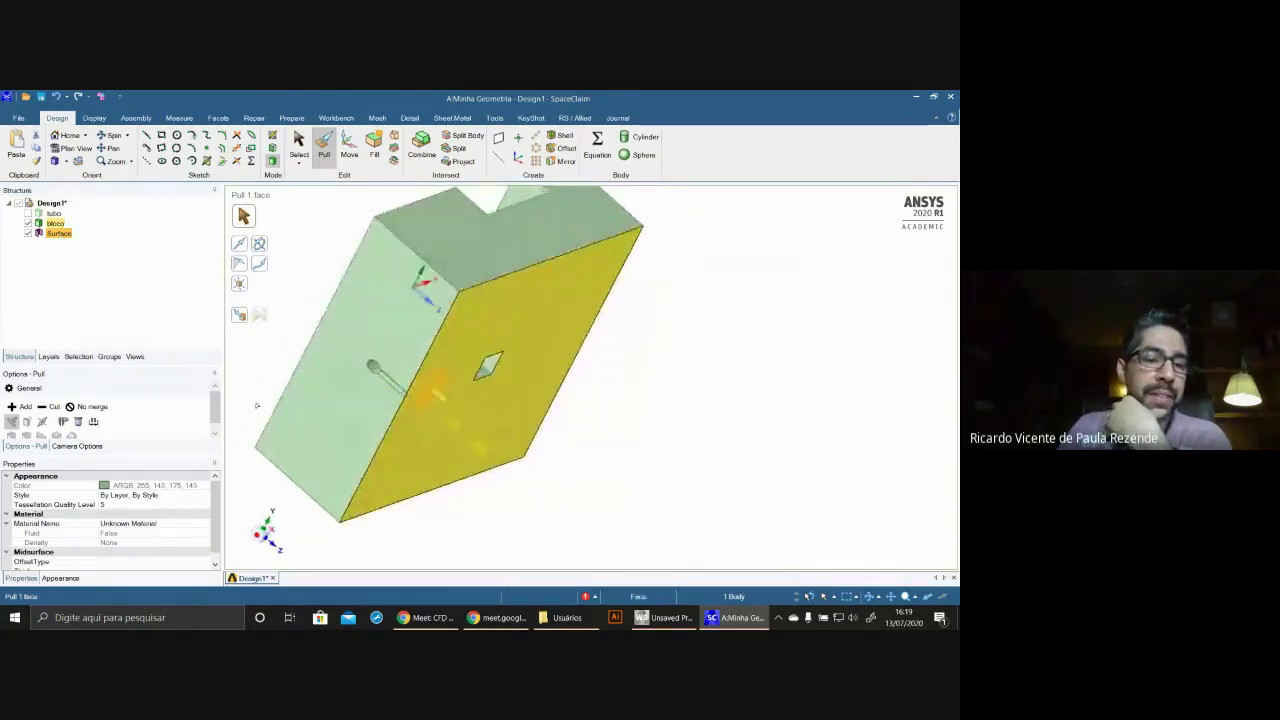
pyautogui.click(43, 424)
pyautogui.click(48, 406)
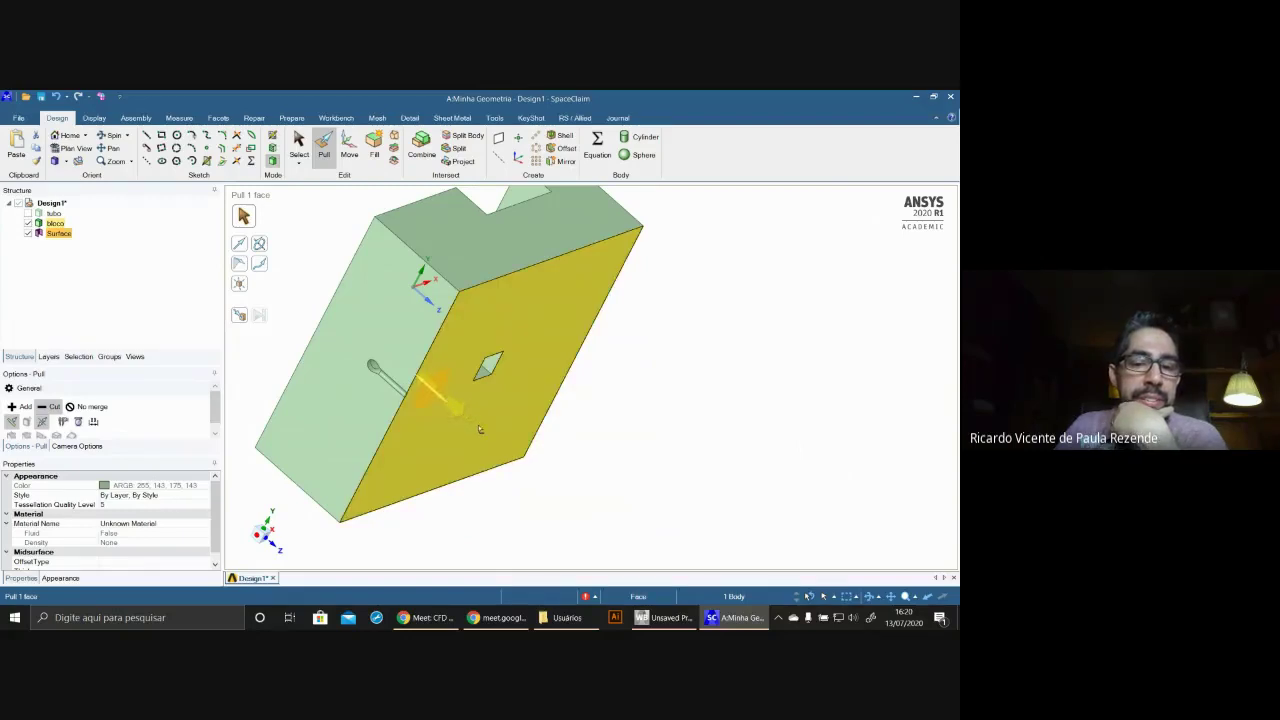
pyautogui.moveTo(446, 401)
pyautogui.mouseDown()
pyautogui.moveTo(508, 450)
pyautogui.moveTo(467, 397)
pyautogui.mouseUp()
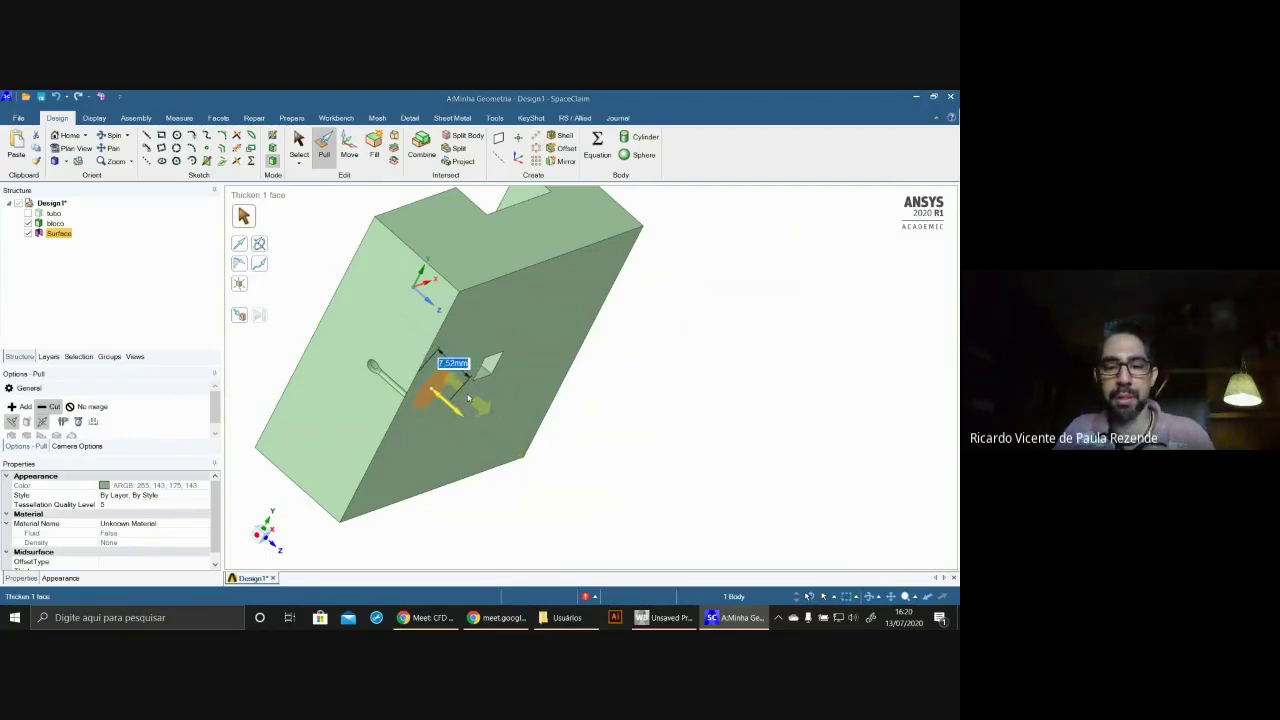
pyautogui.write('7')
pyautogui.press('Return')
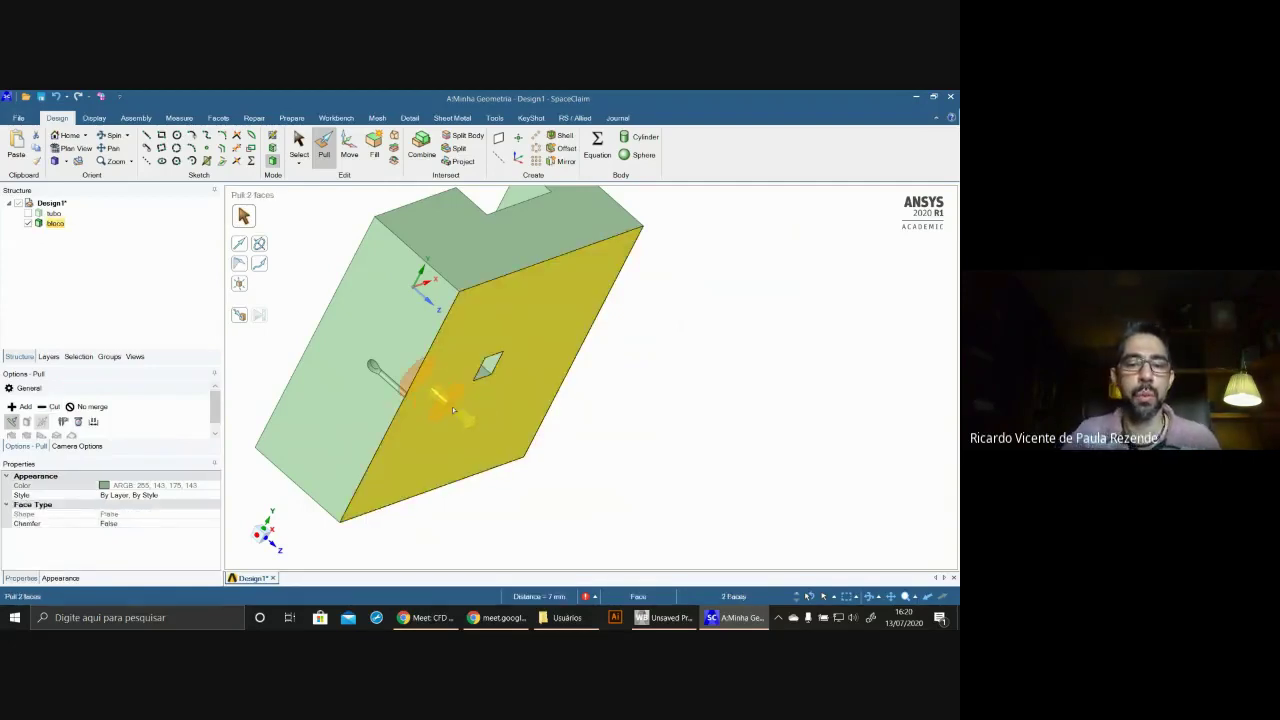
pyautogui.moveTo(452, 410); pyautogui.dragTo(739, 475, button='middle')
pyautogui.click(739, 475)
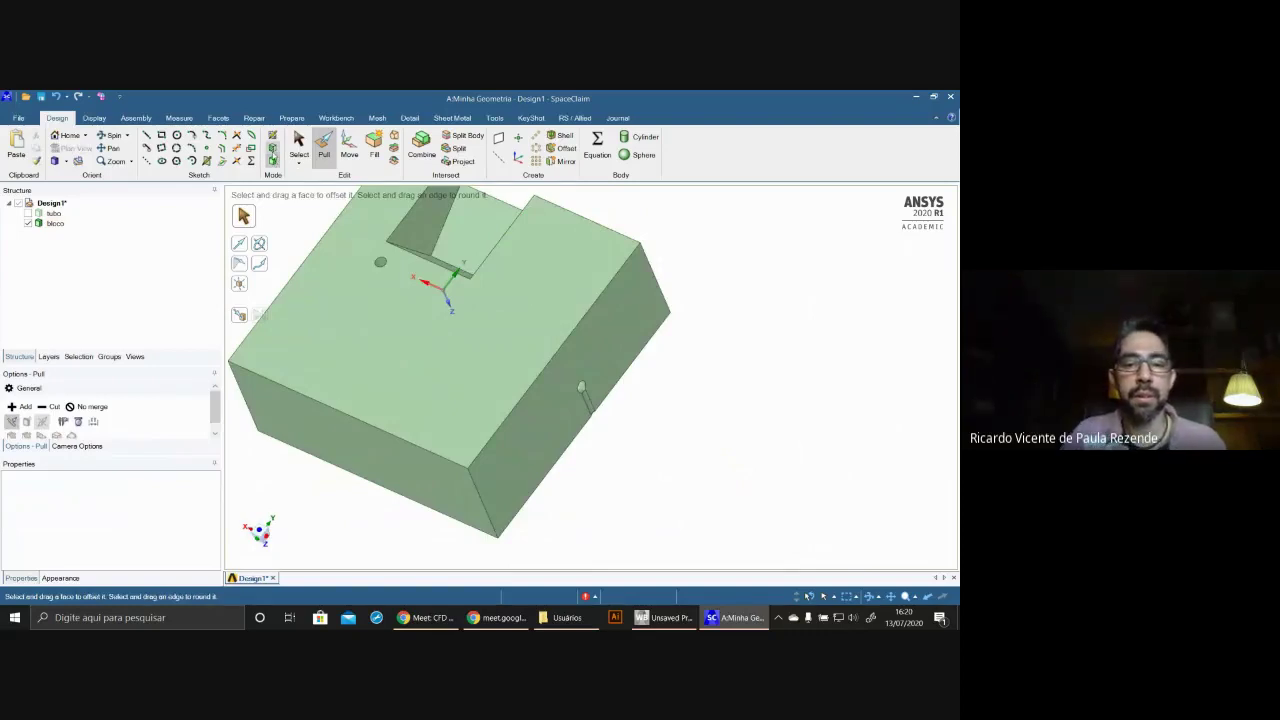
# - Section bloco again from the face with the small square opening, and move the section plane inward to expose the cylindrical cavity
pyautogui.click(272, 150)
pyautogui.moveTo(640, 480); pyautogui.dragTo(548, 512, button='middle')
pyautogui.scroll(-2, 557, 506)
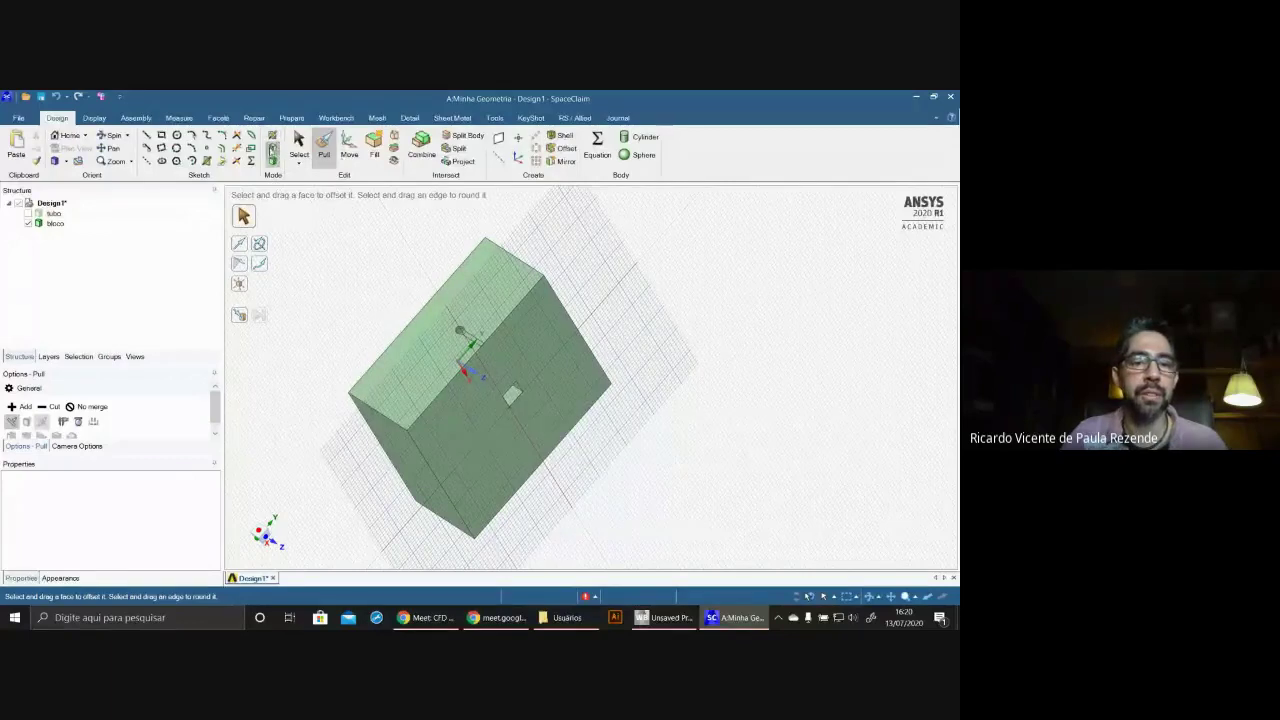
pyautogui.click(298, 146)
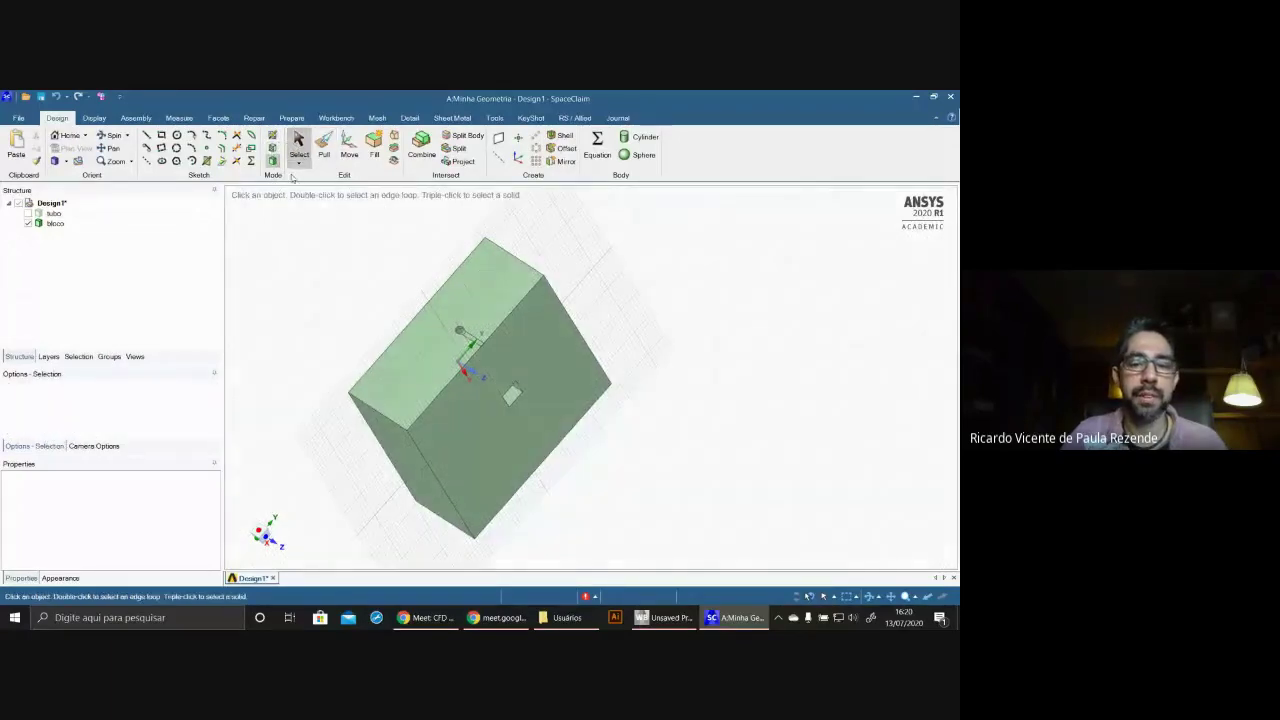
pyautogui.click(532, 449)
pyautogui.press('x')
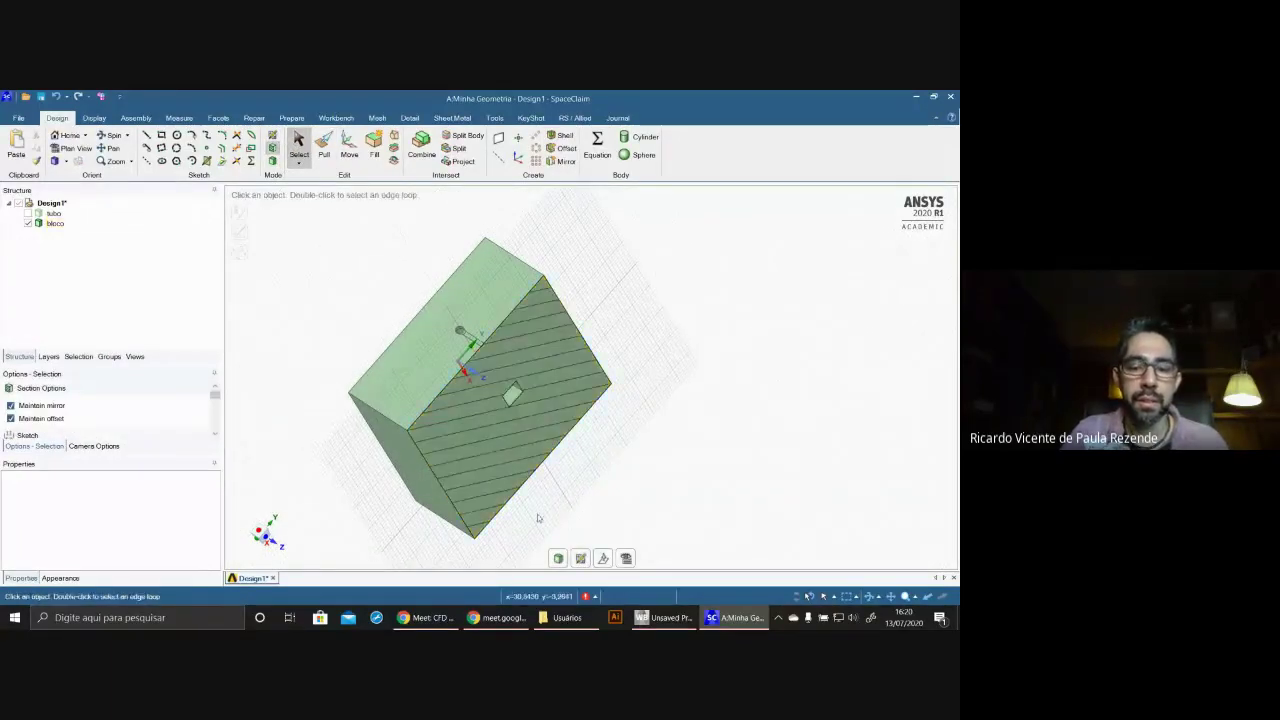
pyautogui.press('m')
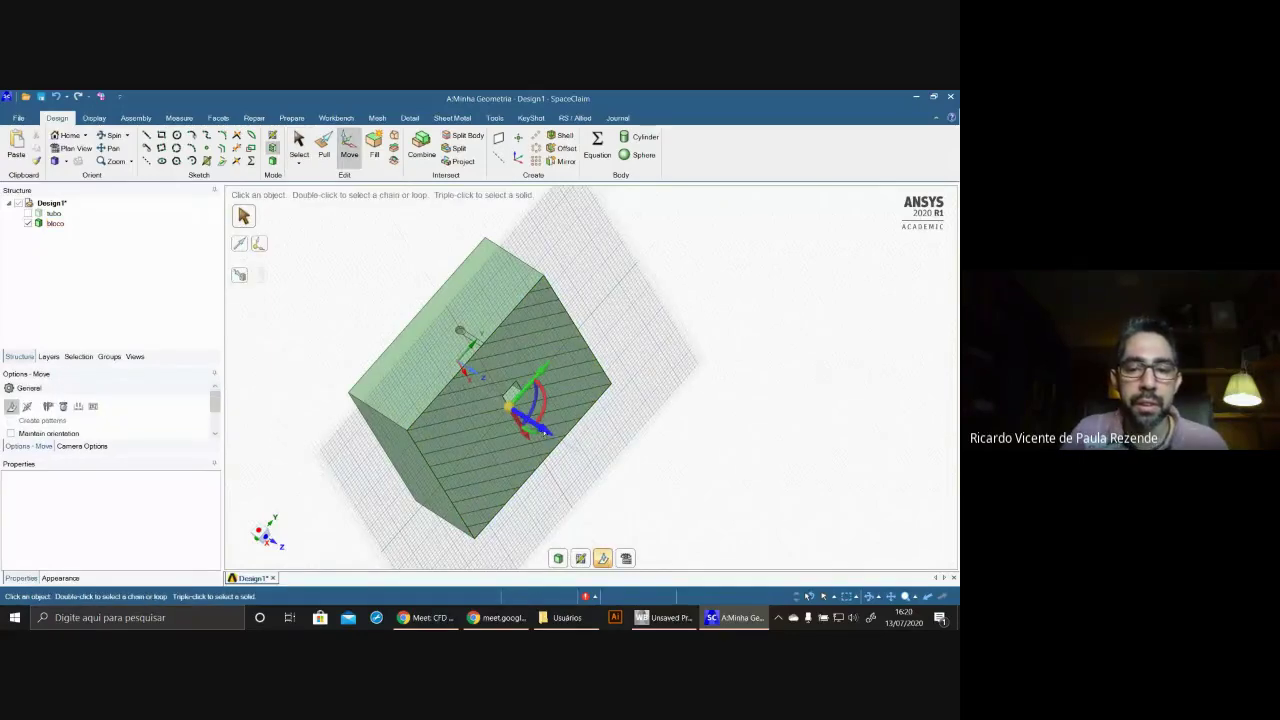
pyautogui.moveTo(545, 432); pyautogui.dragTo(520, 416)
pyautogui.moveTo(554, 474); pyautogui.dragTo(552, 467, button='middle')
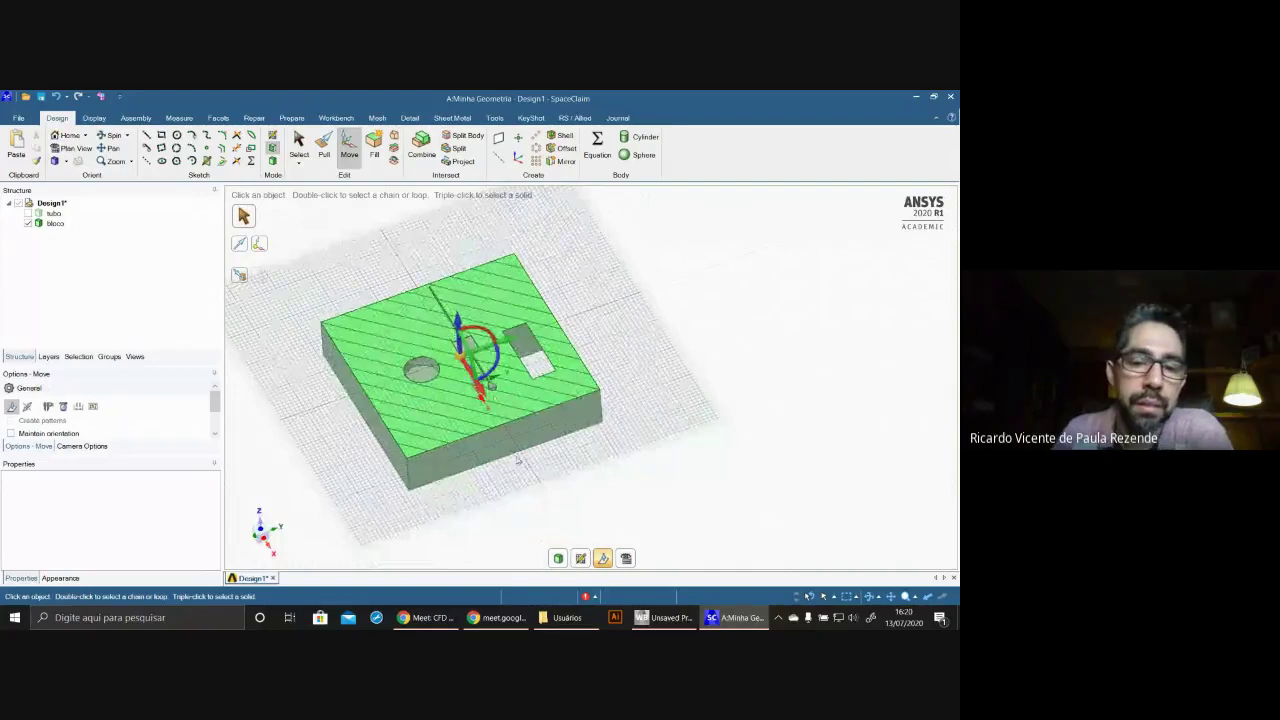
pyautogui.scroll(3, 518, 459)
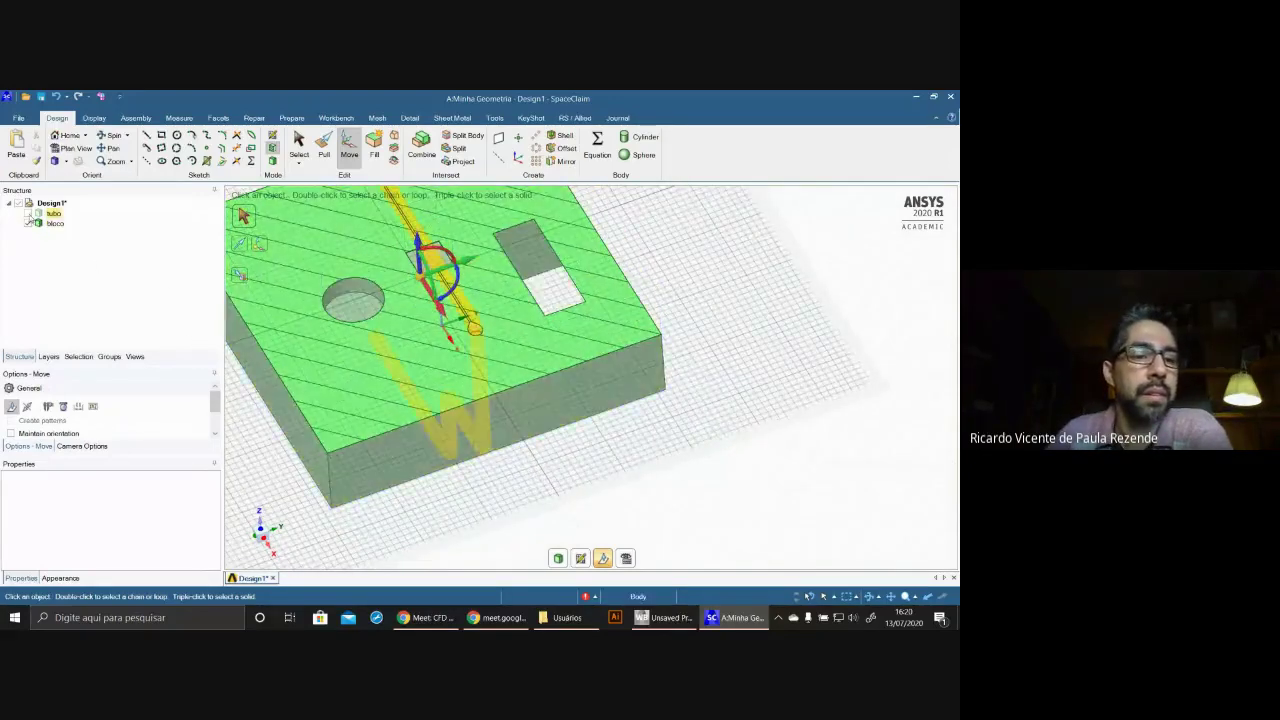
pyautogui.click(94, 118)
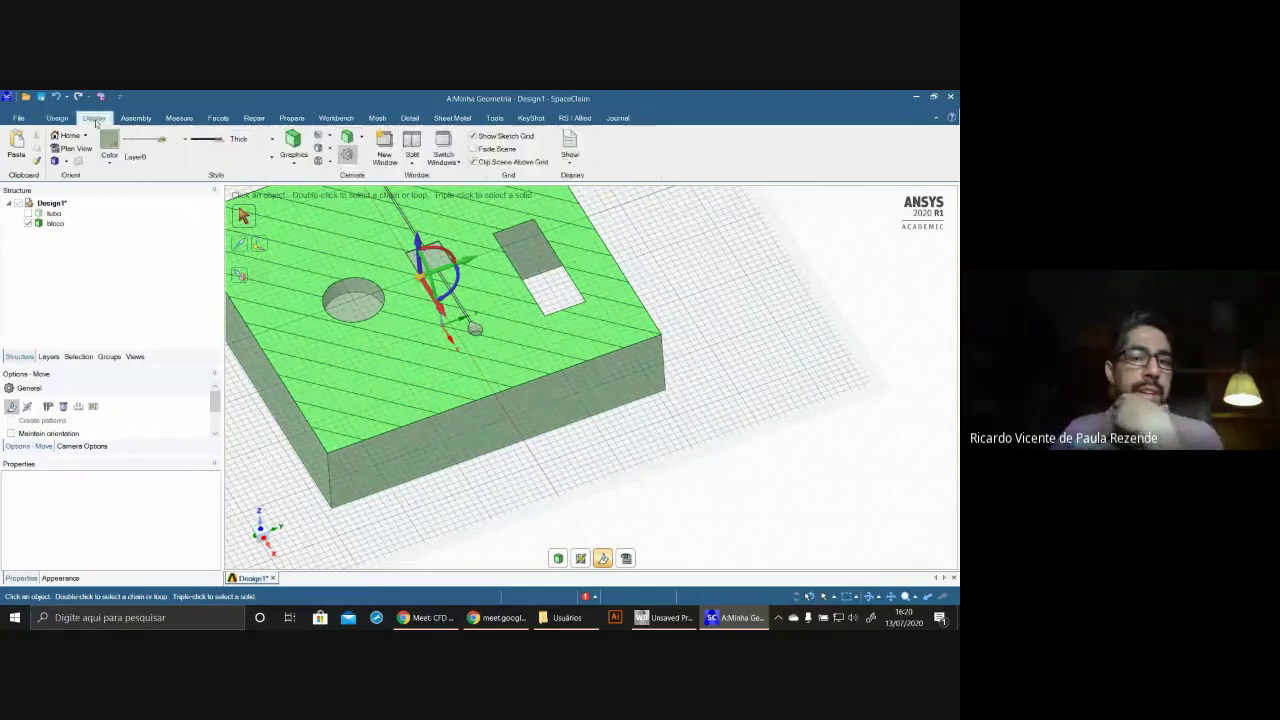
pyautogui.click(293, 160)
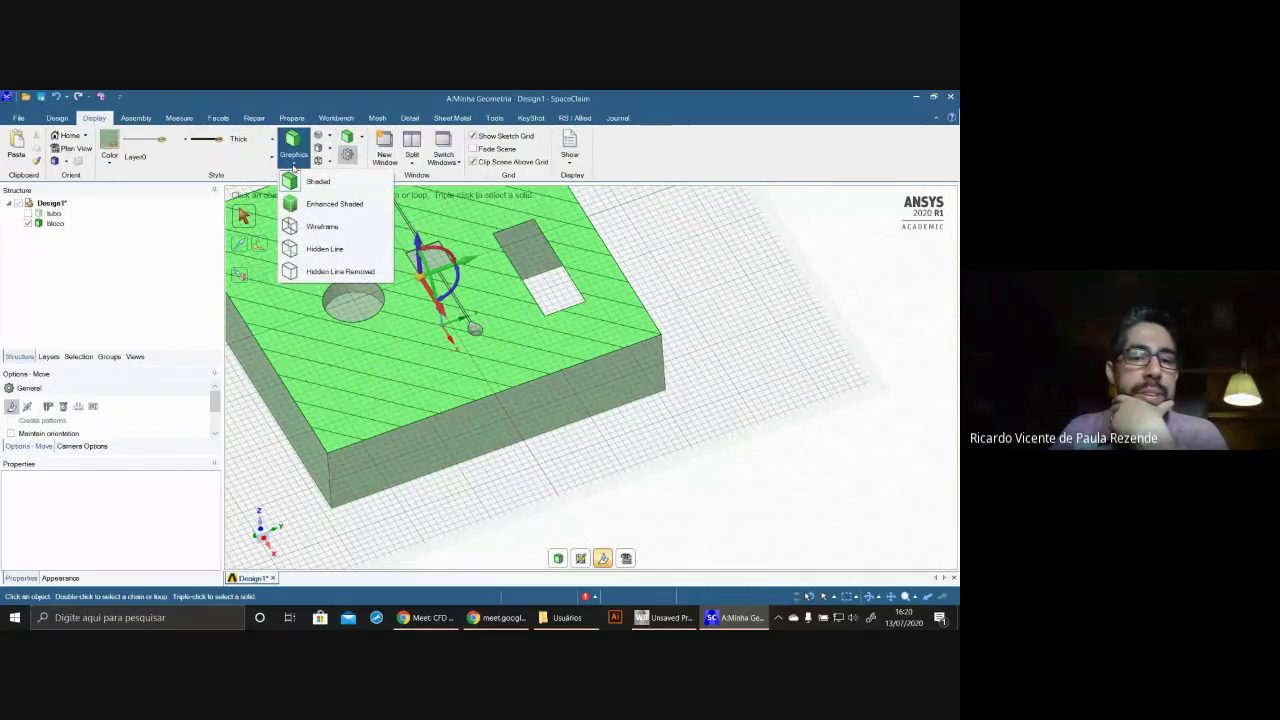
pyautogui.click(348, 140)
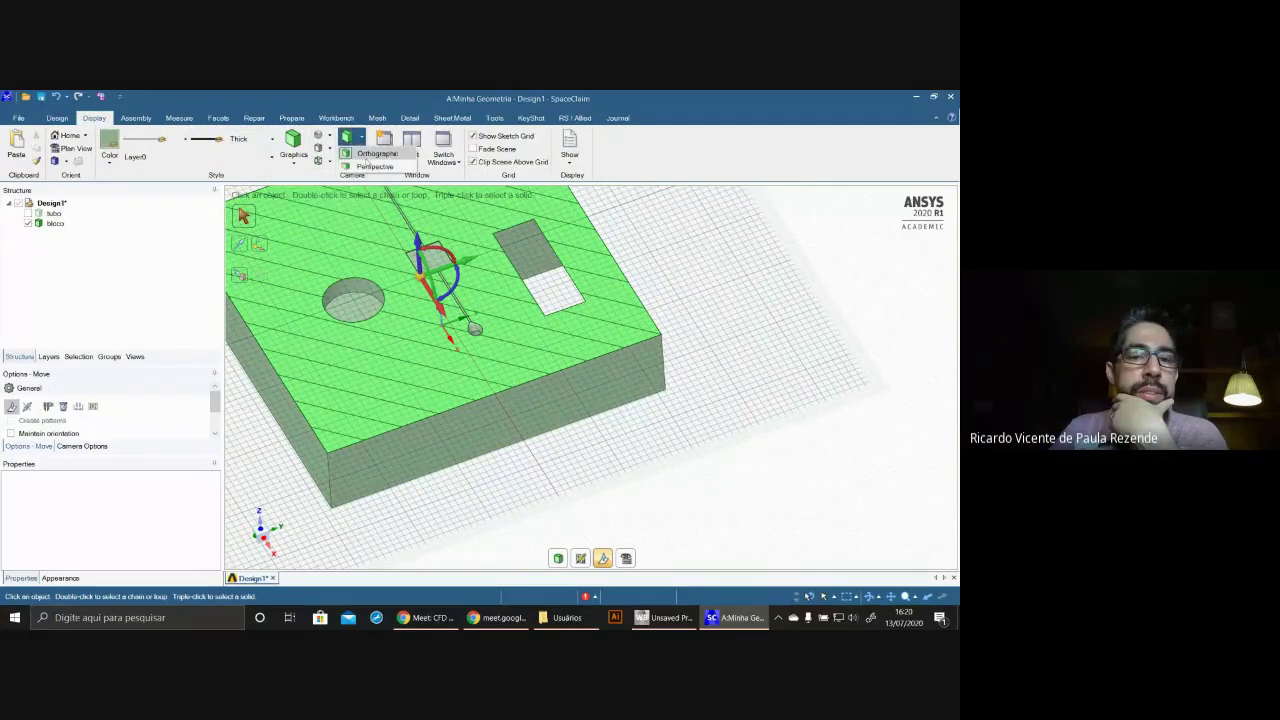
pyautogui.click(716, 154)
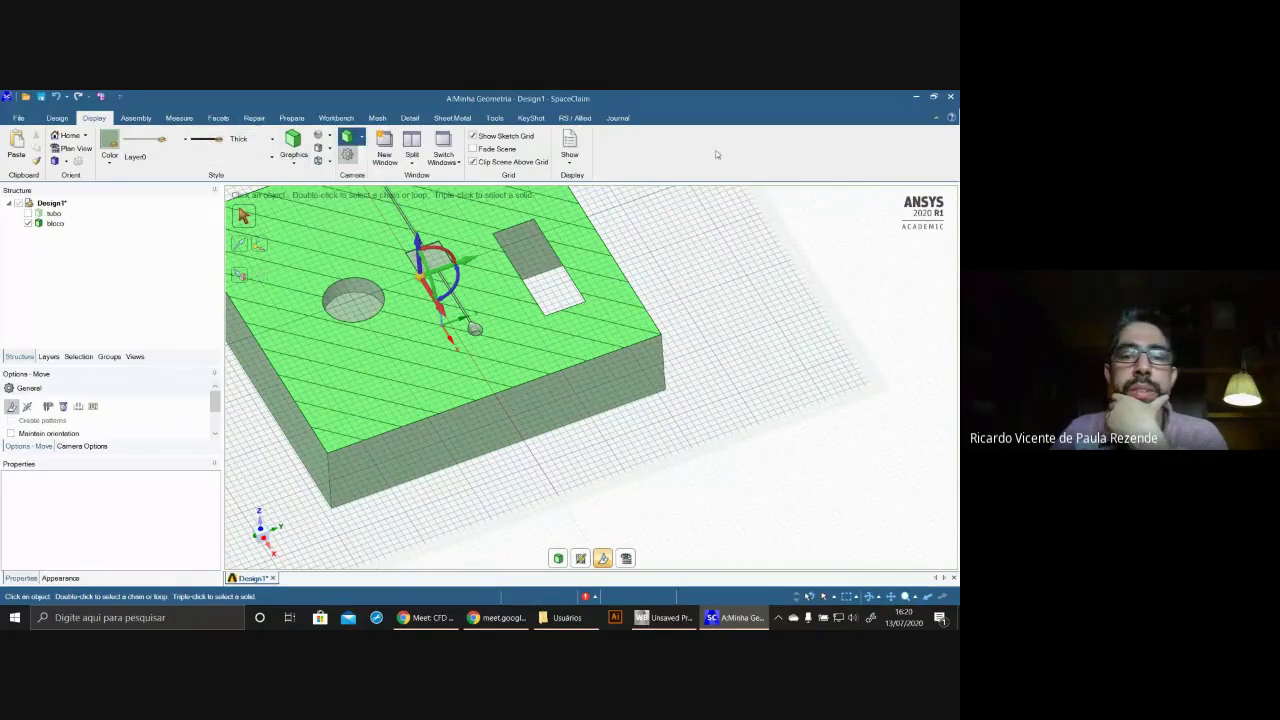
pyautogui.rightClick(536, 413)
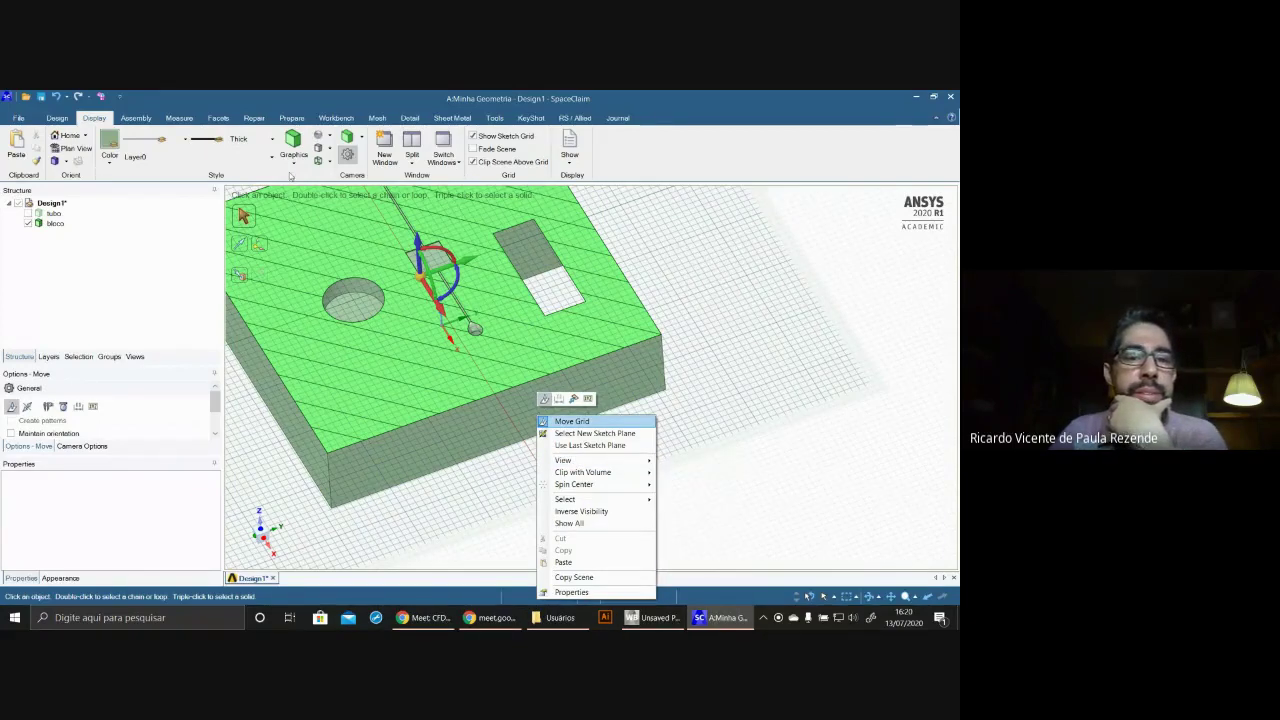
# - Leave the section view and return bloco to 3D mode
pyautogui.click(328, 148)
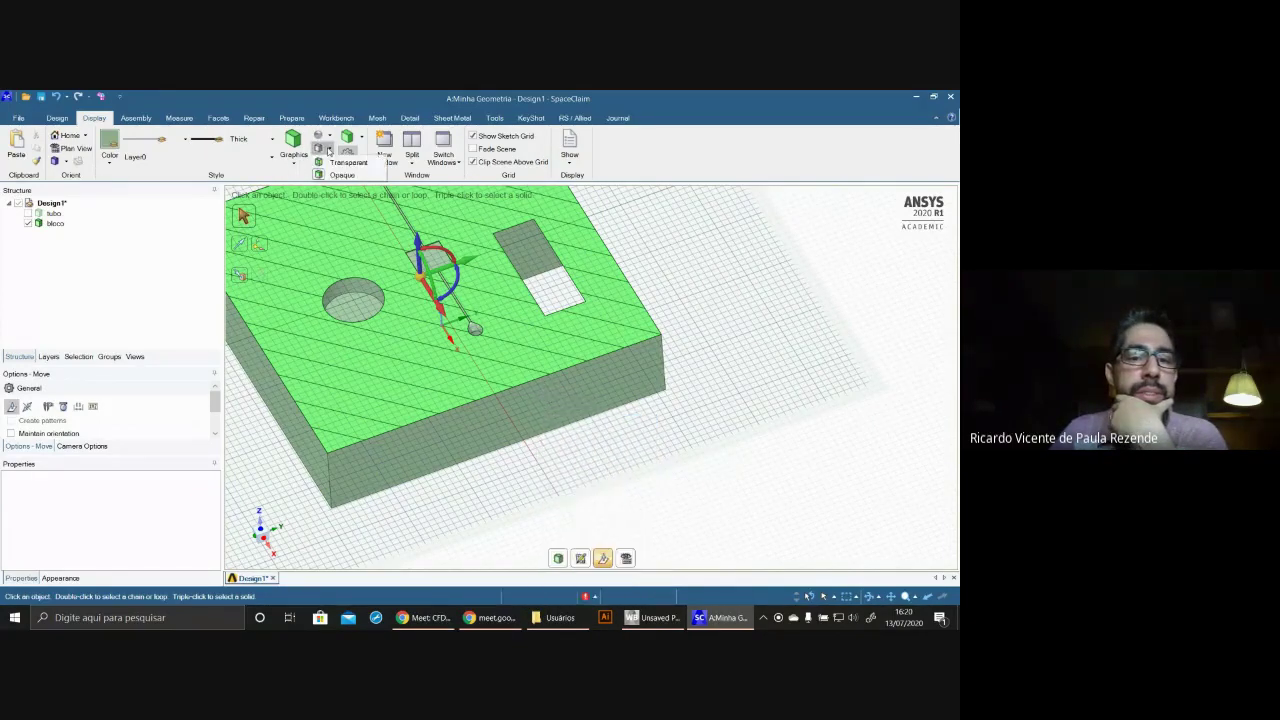
pyautogui.click(333, 161)
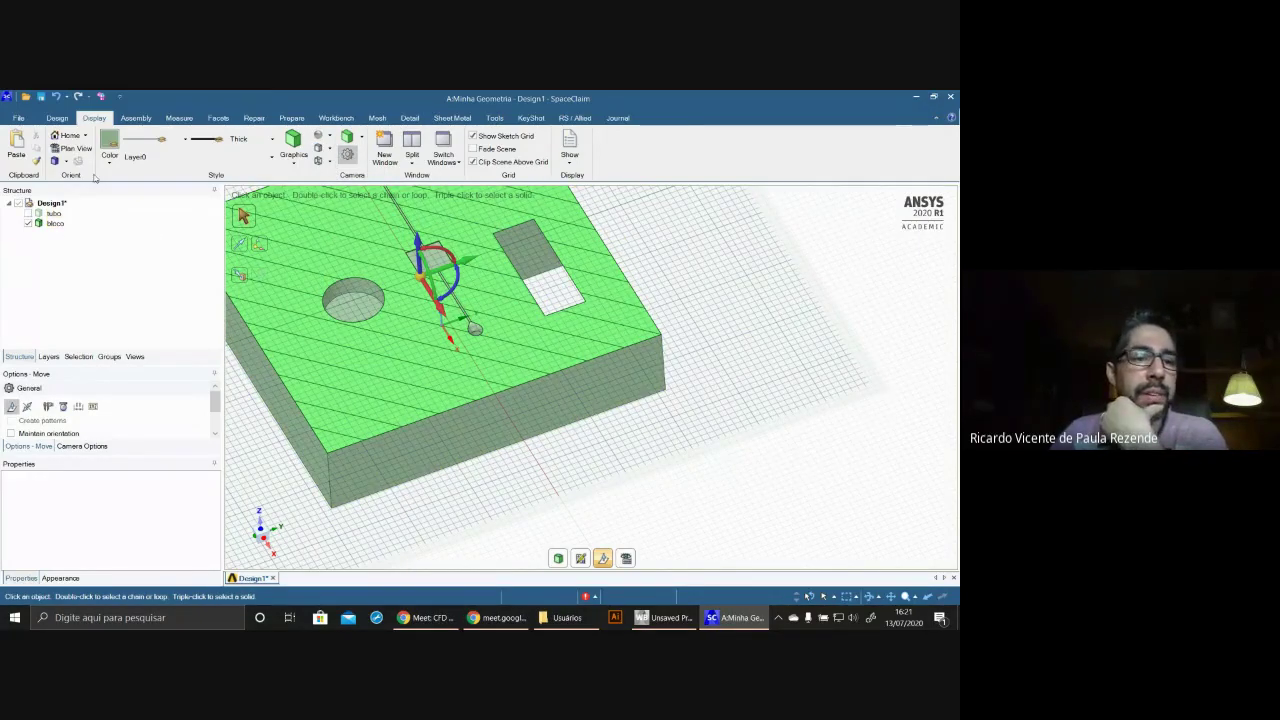
pyautogui.click(57, 118)
pyautogui.click(272, 161)
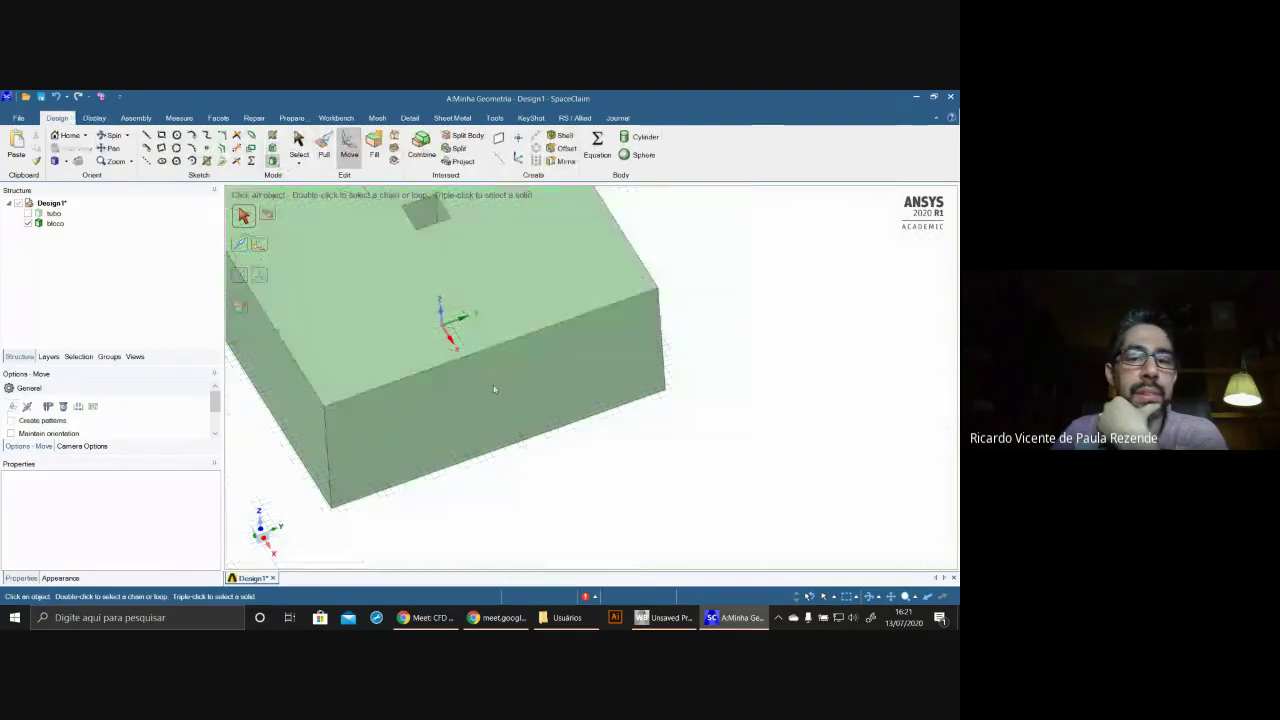
# - Set the graphics style to Enhanced Shaded and try the Transparent body style
pyautogui.click(96, 118)
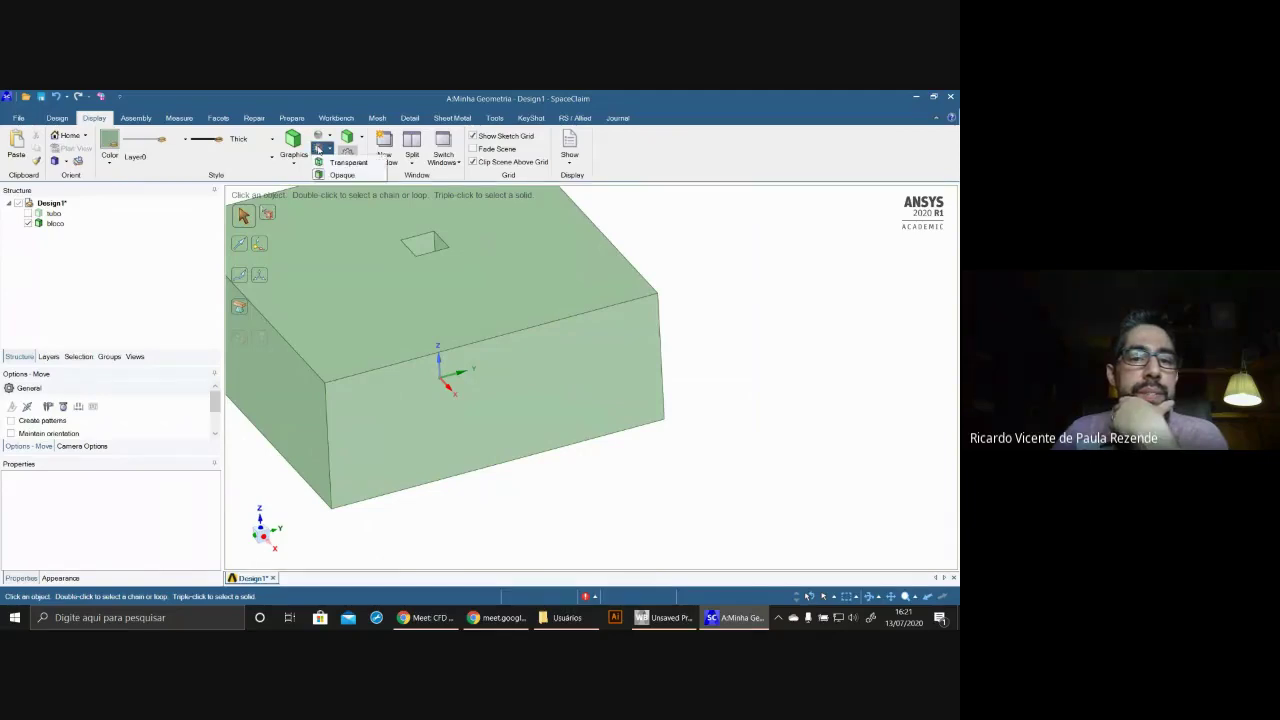
pyautogui.click(322, 162)
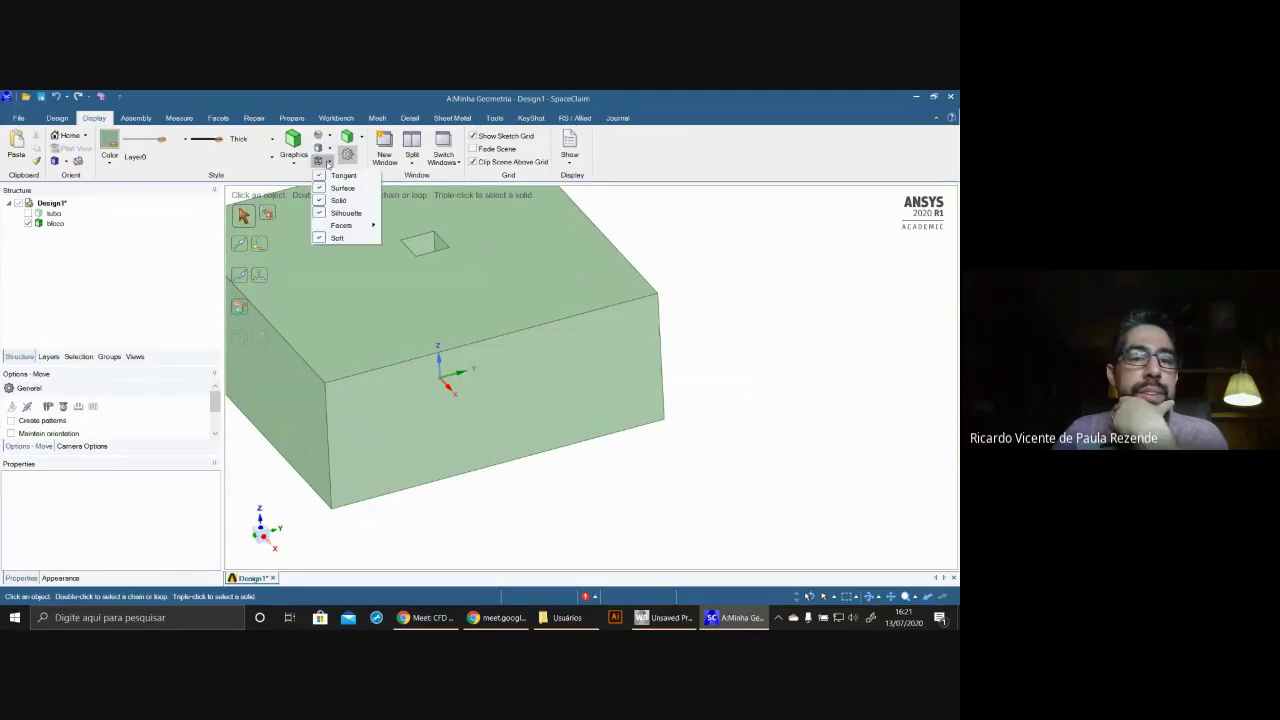
pyautogui.click(293, 158)
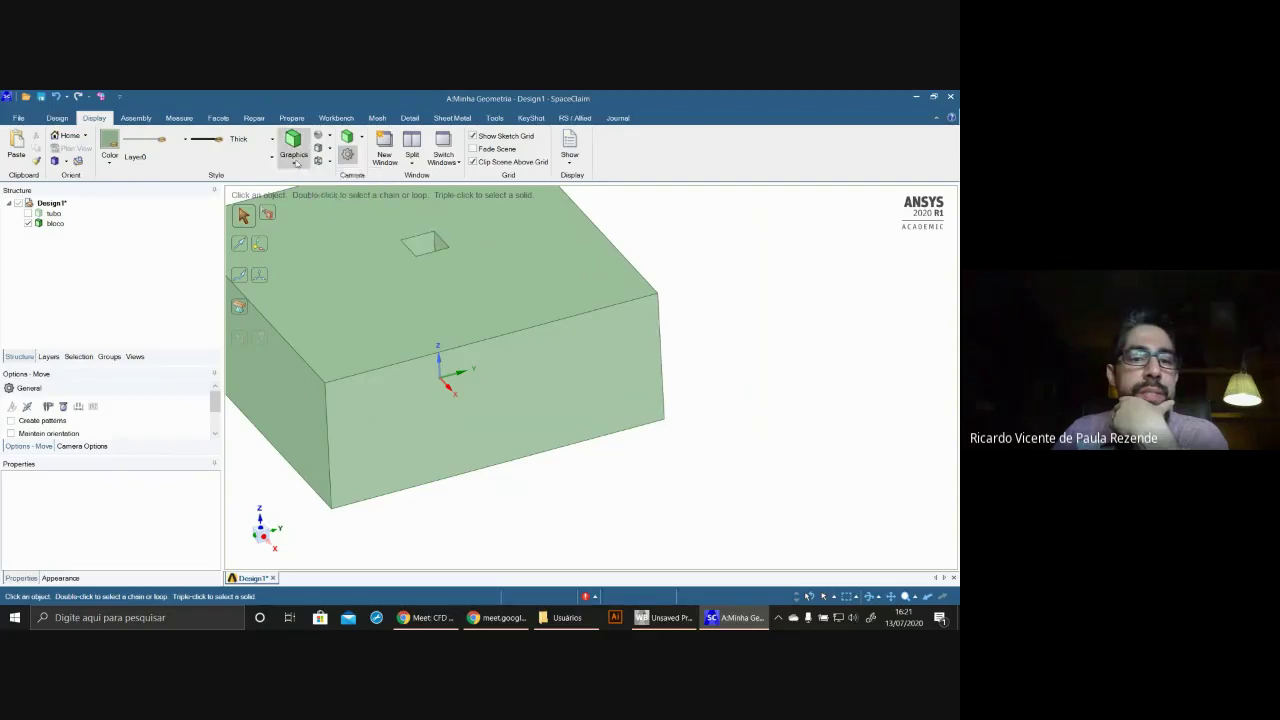
pyautogui.click(293, 158)
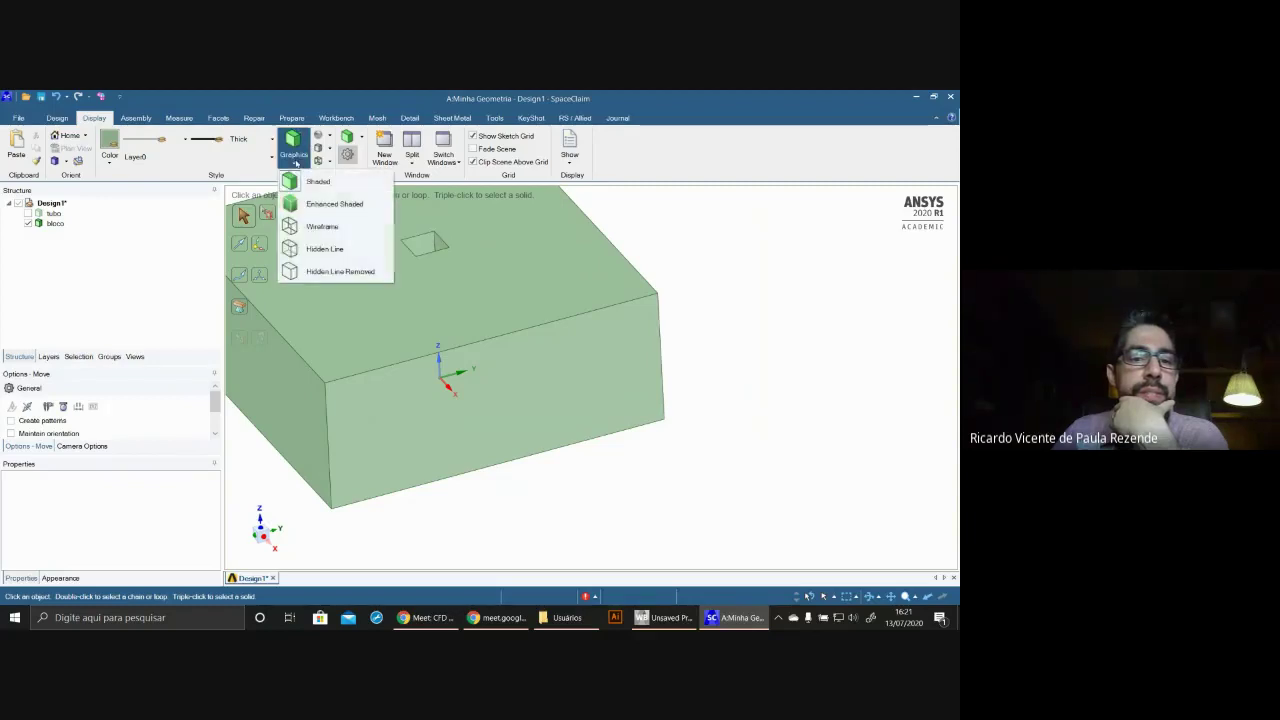
pyautogui.click(315, 205)
pyautogui.moveTo(555, 391); pyautogui.dragTo(550, 365, button='middle')
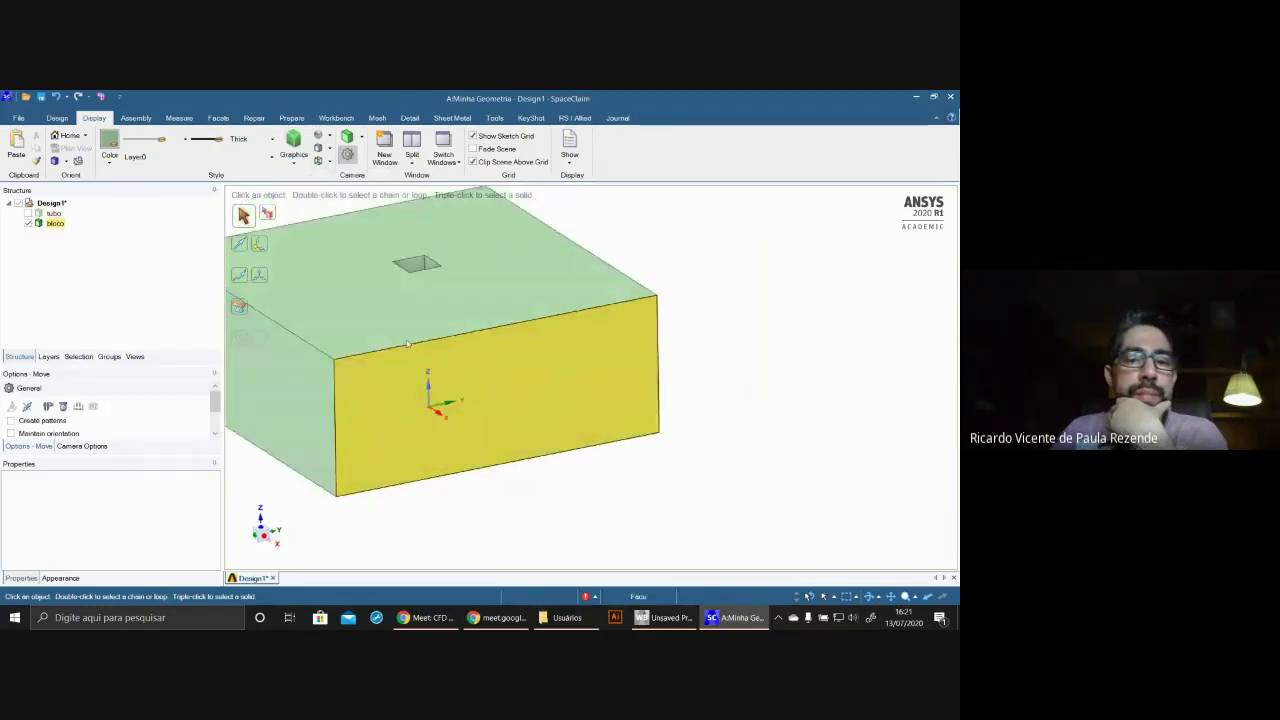
pyautogui.click(330, 150)
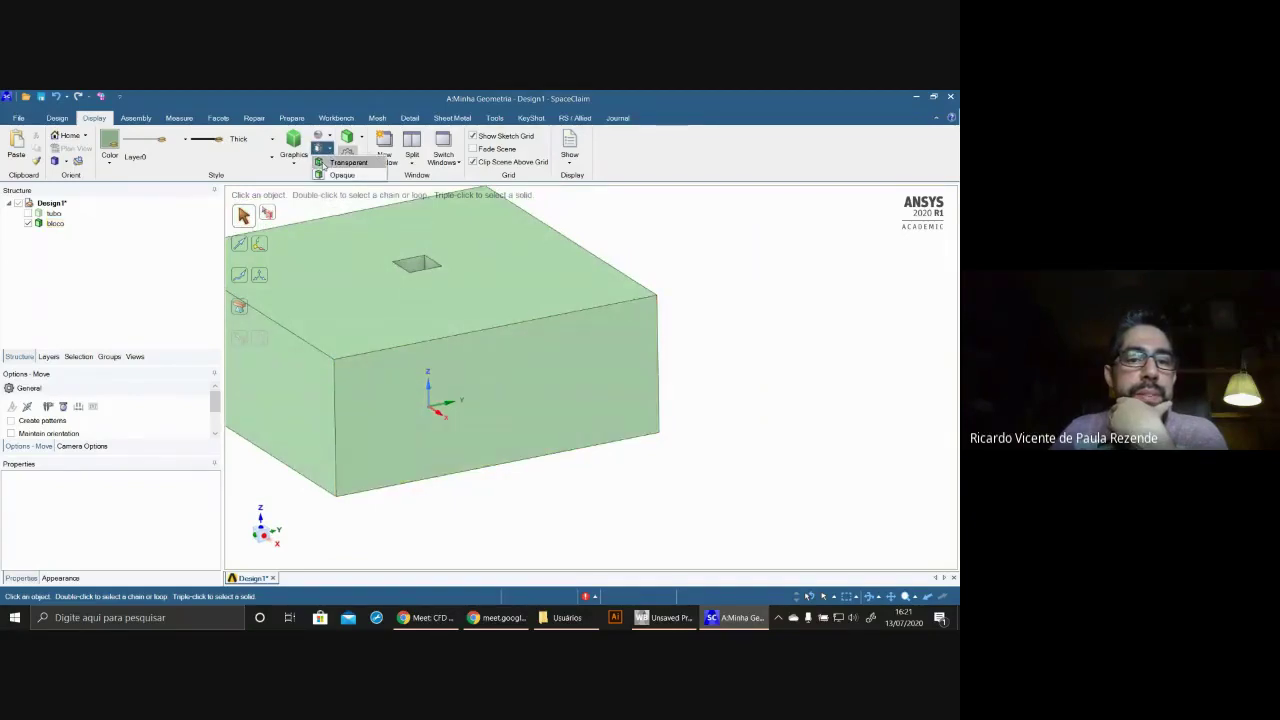
pyautogui.click(330, 163)
# - Select bloco and switch the camera to perspective projection
pyautogui.click(54, 213)
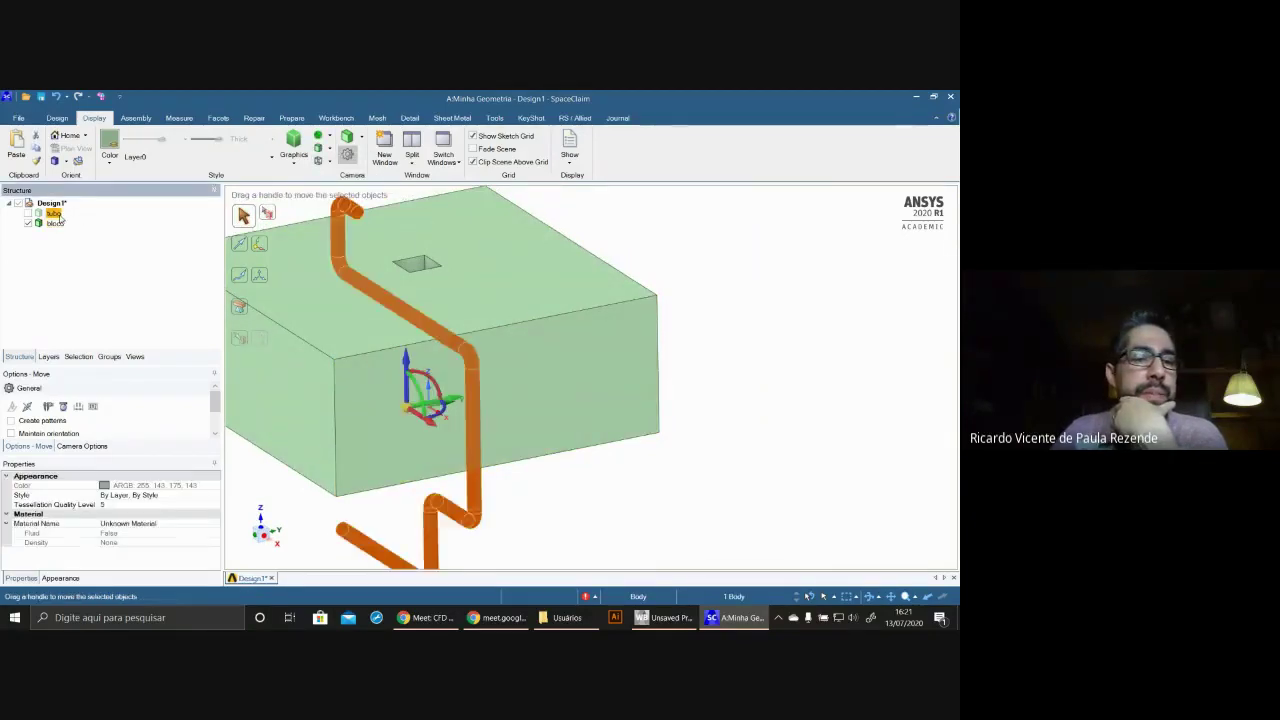
pyautogui.click(54, 223)
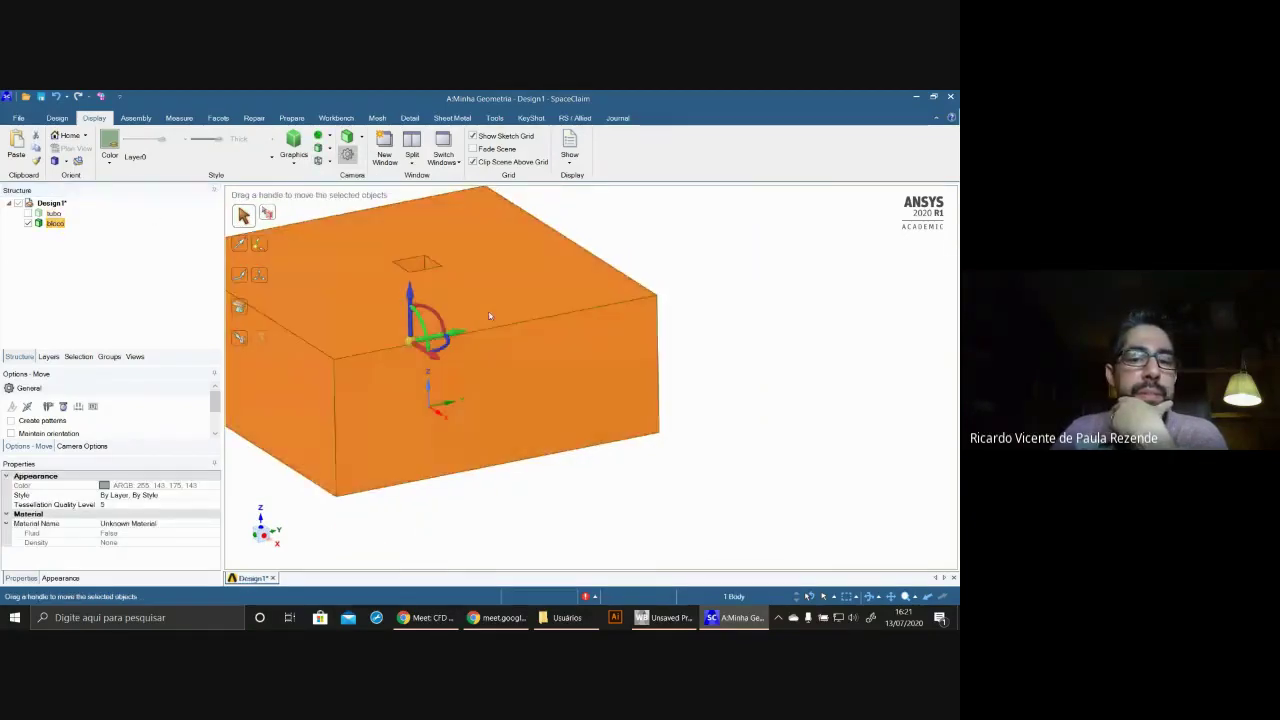
pyautogui.click(348, 137)
pyautogui.click(372, 166)
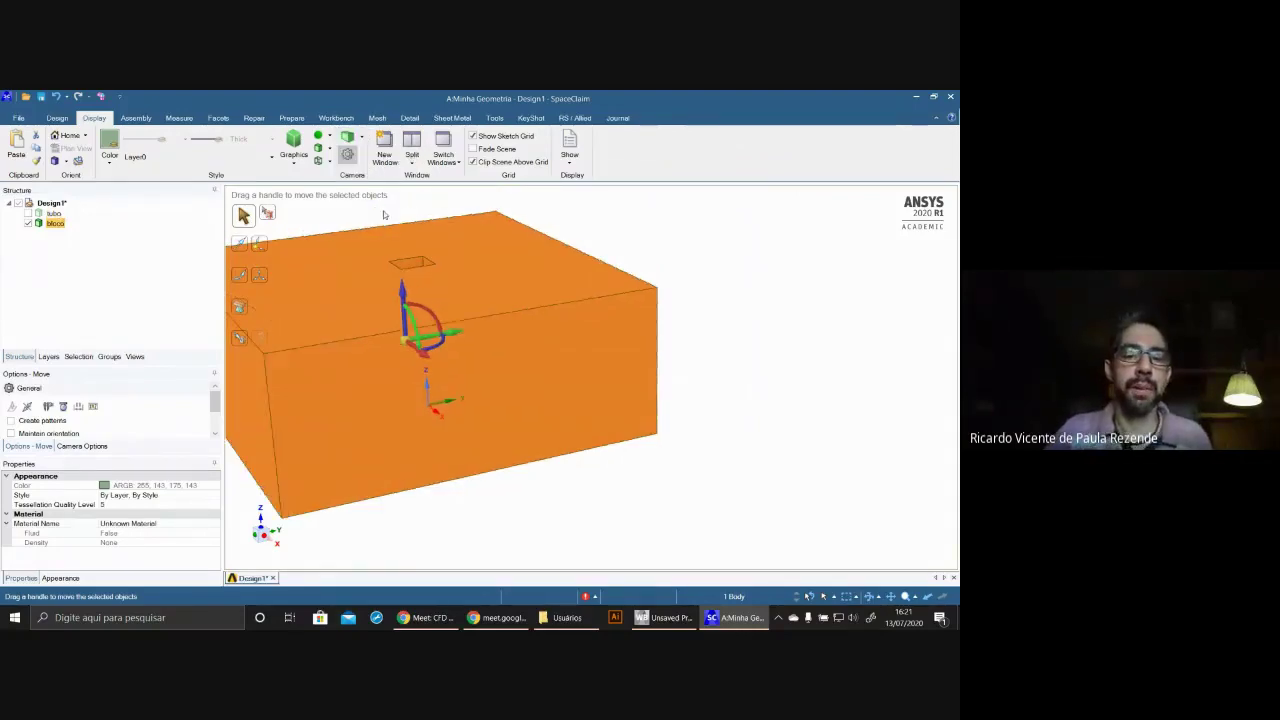
pyautogui.moveTo(558, 355); pyautogui.dragTo(654, 294, button='middle')
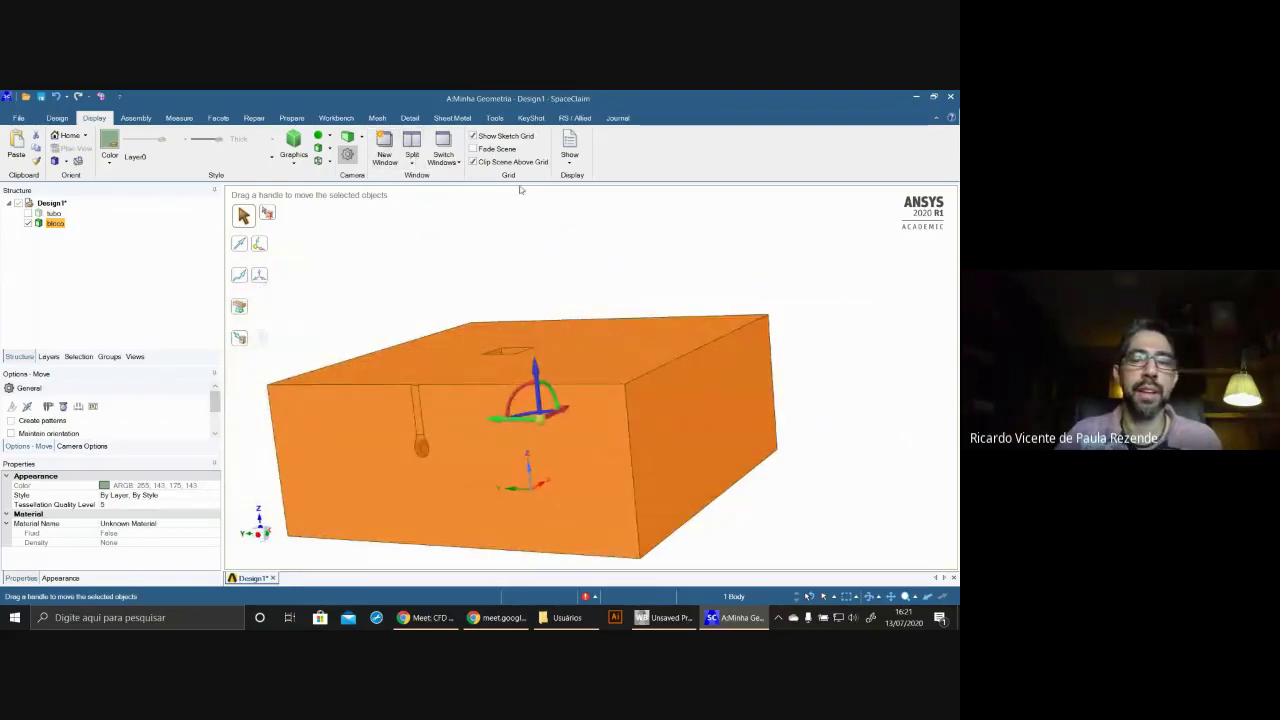
pyautogui.scroll(-3, 560, 300)
pyautogui.moveTo(532, 306); pyautogui.dragTo(640, 320, button='middle')
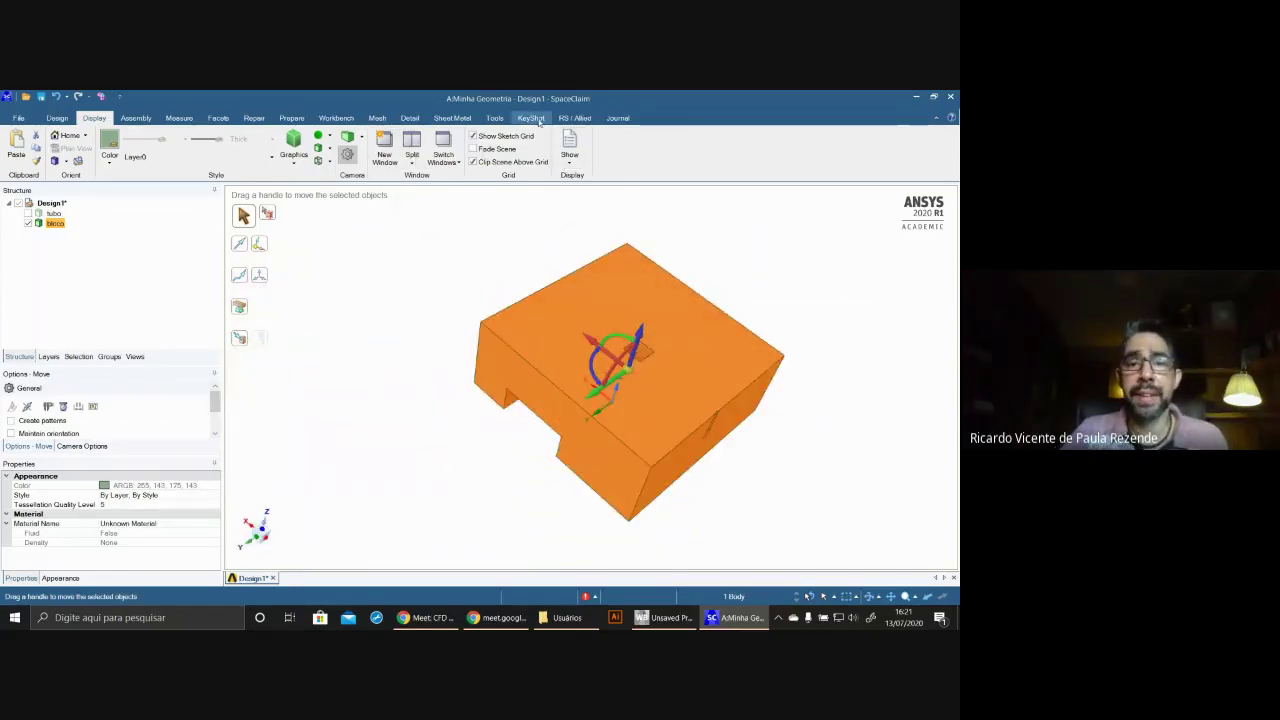
pyautogui.click(531, 118)
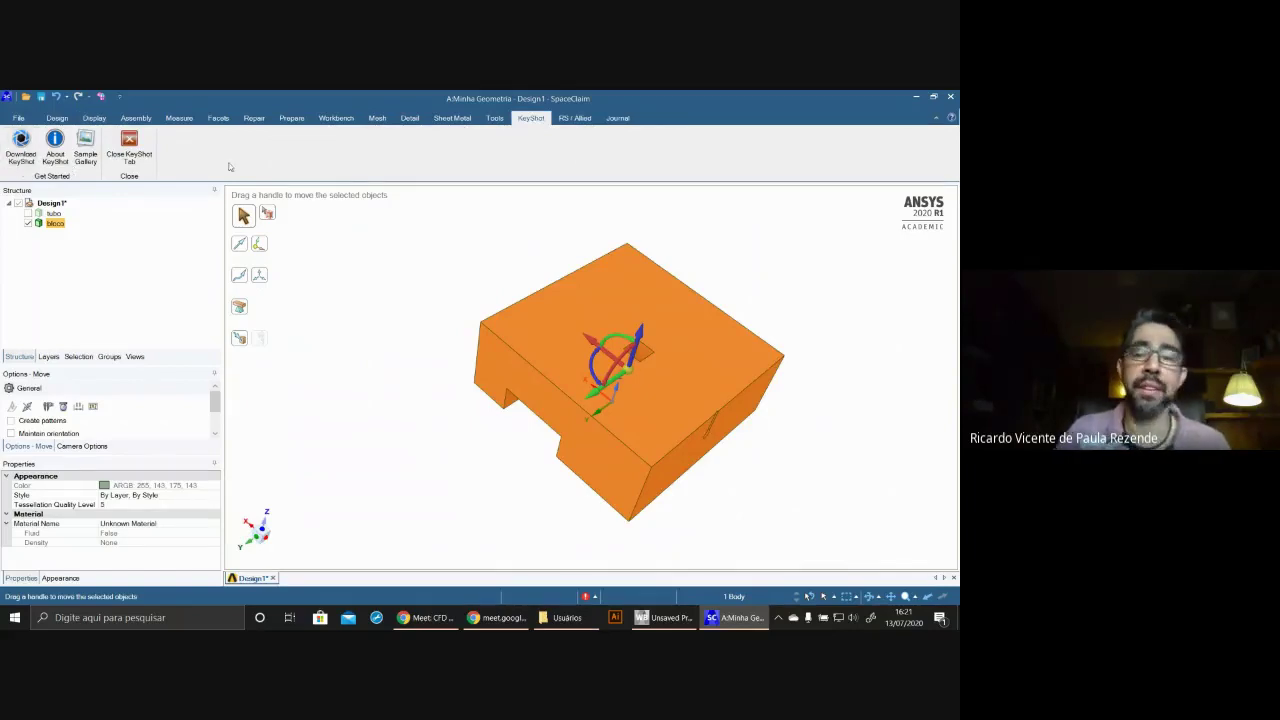
pyautogui.scroll(2, 706, 314)
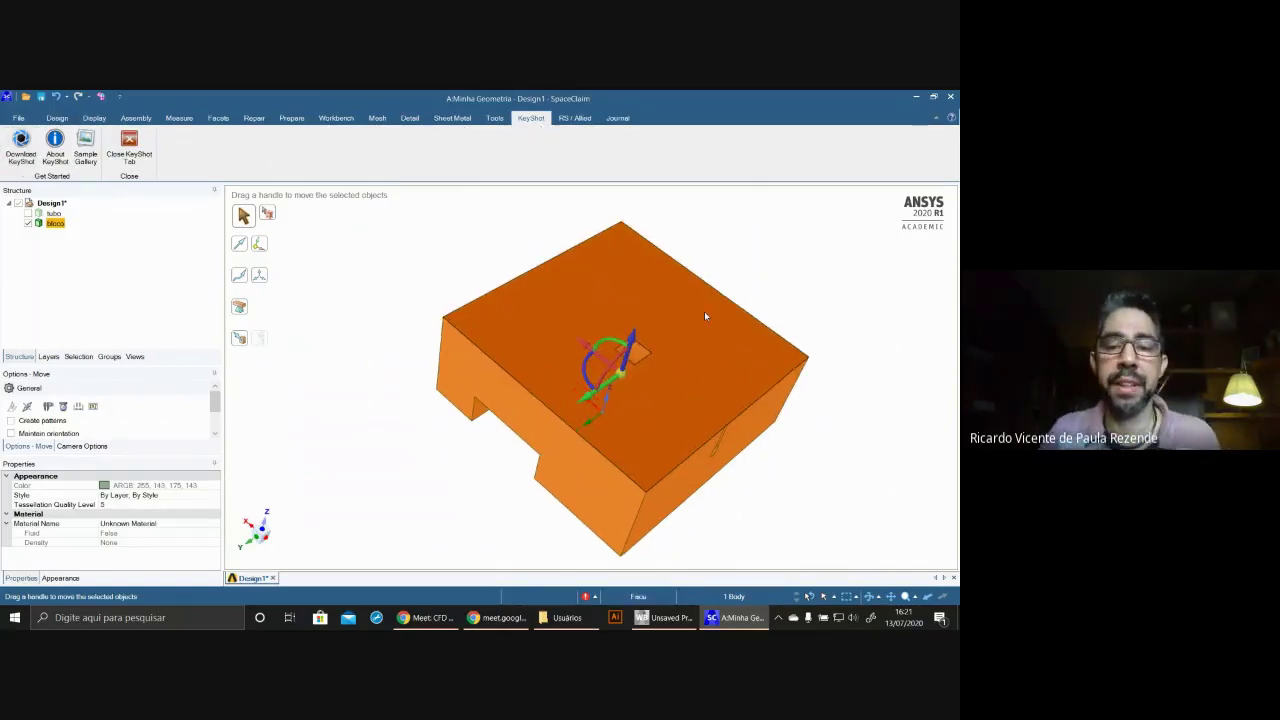
pyautogui.moveTo(704, 316); pyautogui.dragTo(620, 315, button='middle')
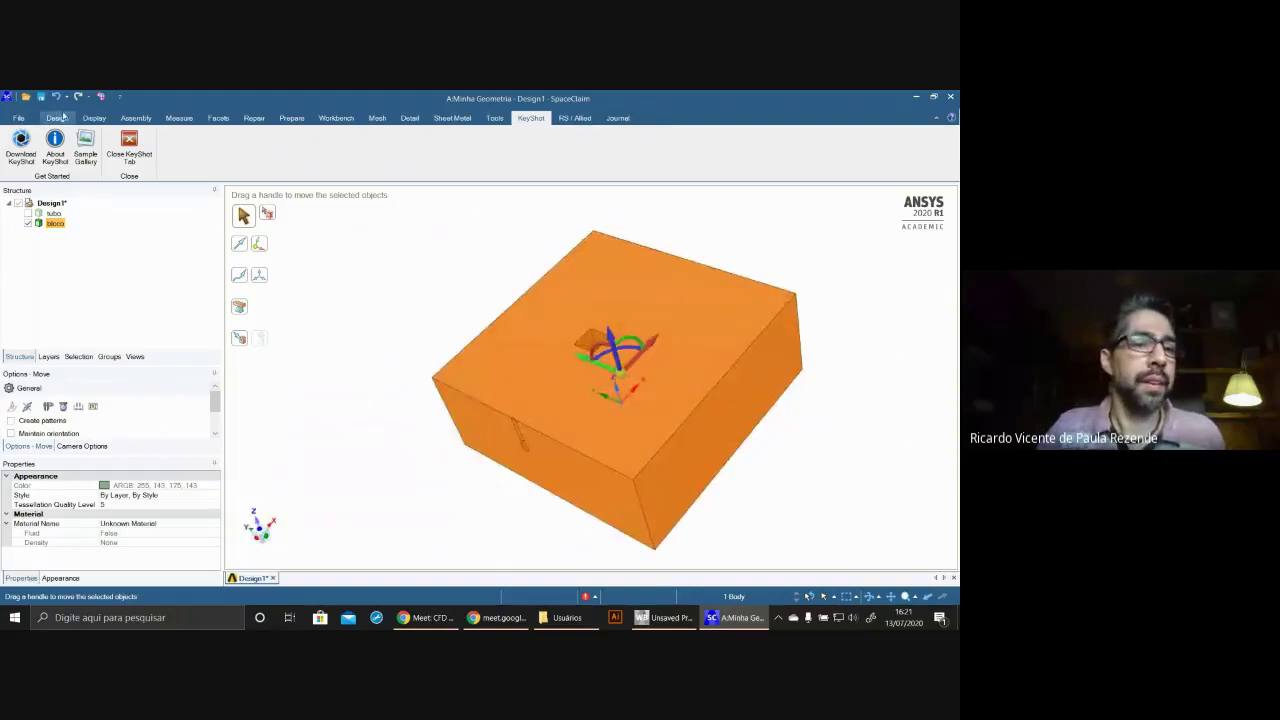
pyautogui.click(57, 118)
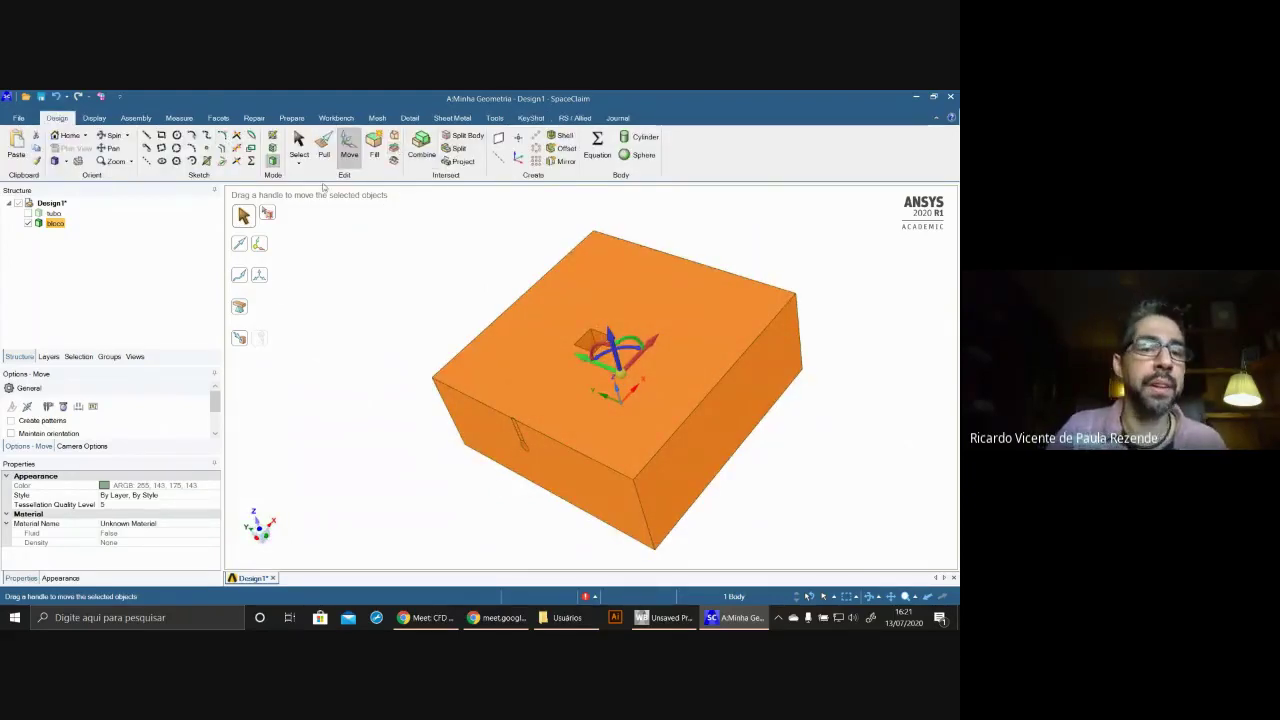
pyautogui.moveTo(776, 350); pyautogui.dragTo(766, 350, button='middle')
pyautogui.moveTo(300, 380); pyautogui.dragTo(391, 383, button='middle')
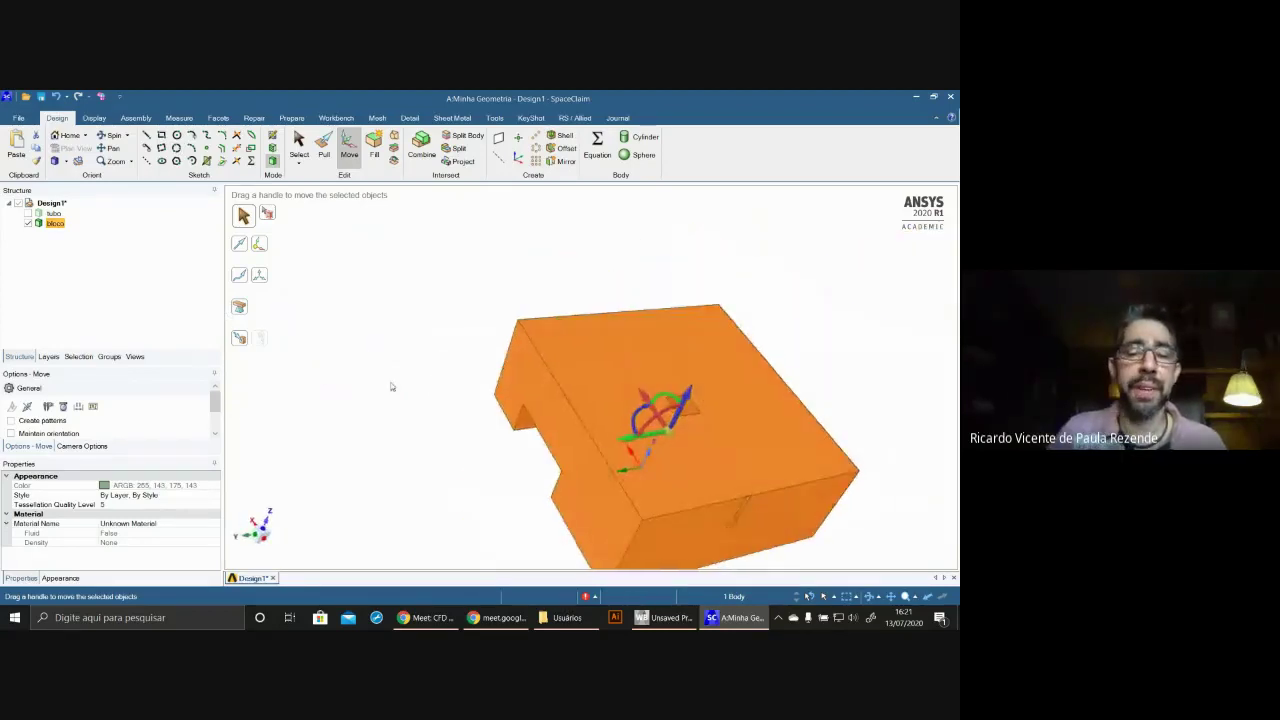
pyautogui.scroll(-3, 392, 387)
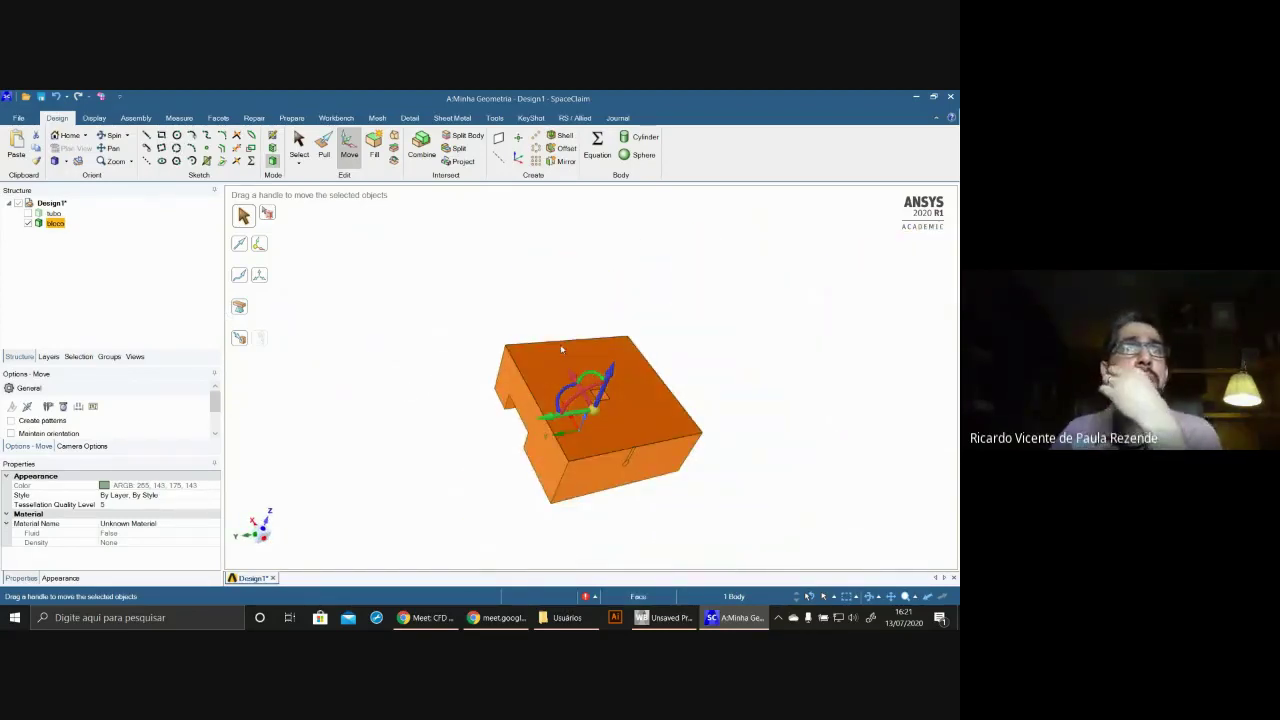
pyautogui.scroll(2, 559, 375)
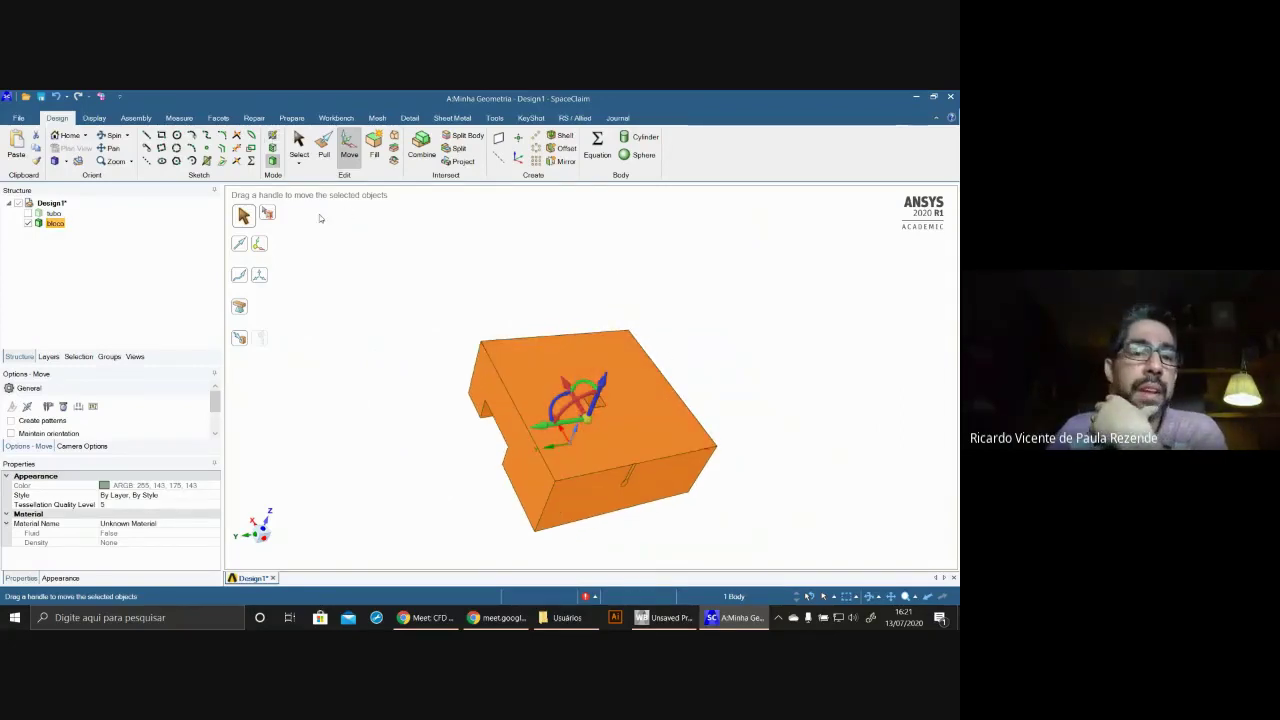
# - Clear the selection of bloco and make tubo visible alongside it
pyautogui.click(289, 118)
pyautogui.scroll(3, 581, 335)
pyautogui.scroll(-4, 654, 320)
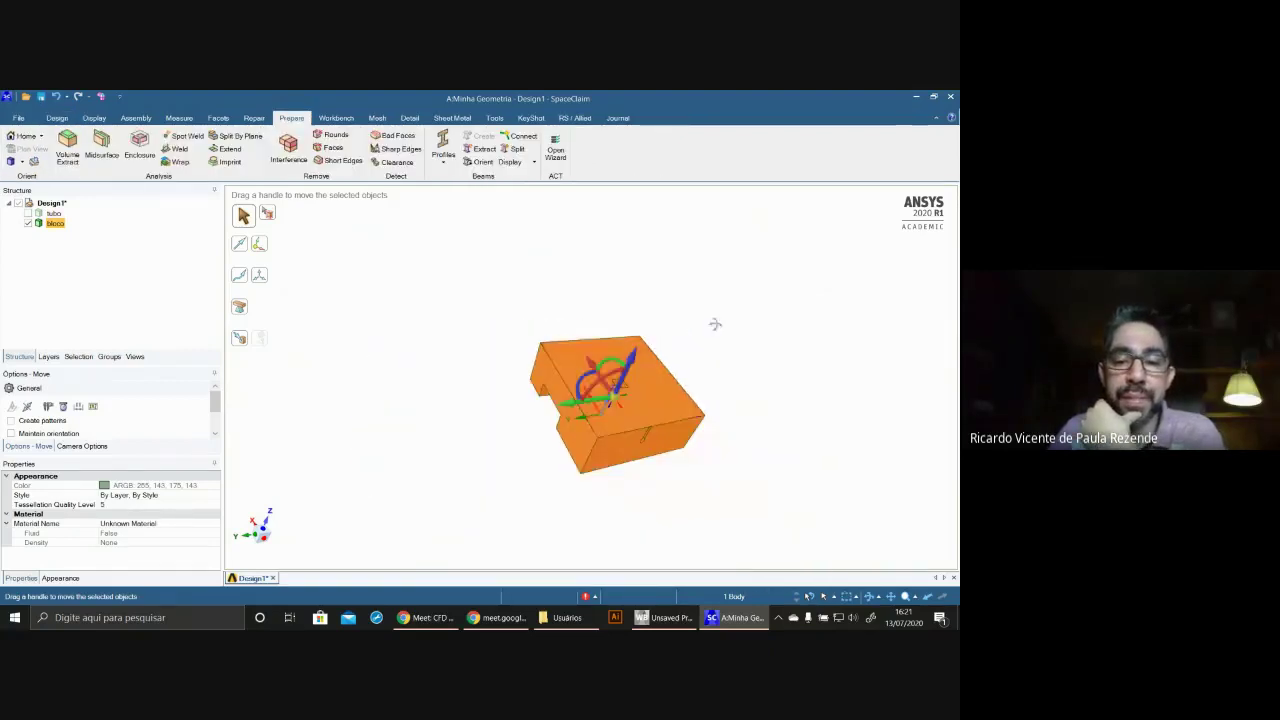
pyautogui.moveTo(714, 326); pyautogui.dragTo(680, 289, button='middle')
pyautogui.click(548, 475)
pyautogui.moveTo(548, 475); pyautogui.dragTo(586, 477, button='middle')
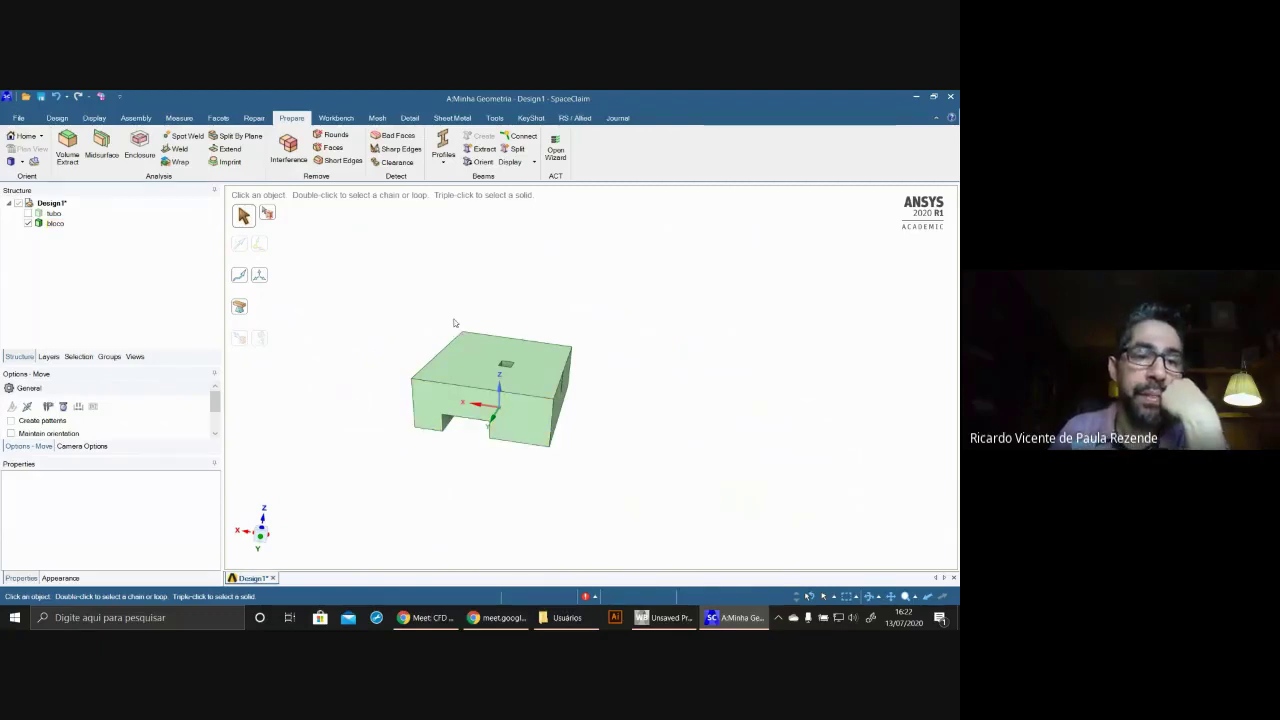
pyautogui.scroll(2, 656, 356)
pyautogui.scroll(-4, 656, 356)
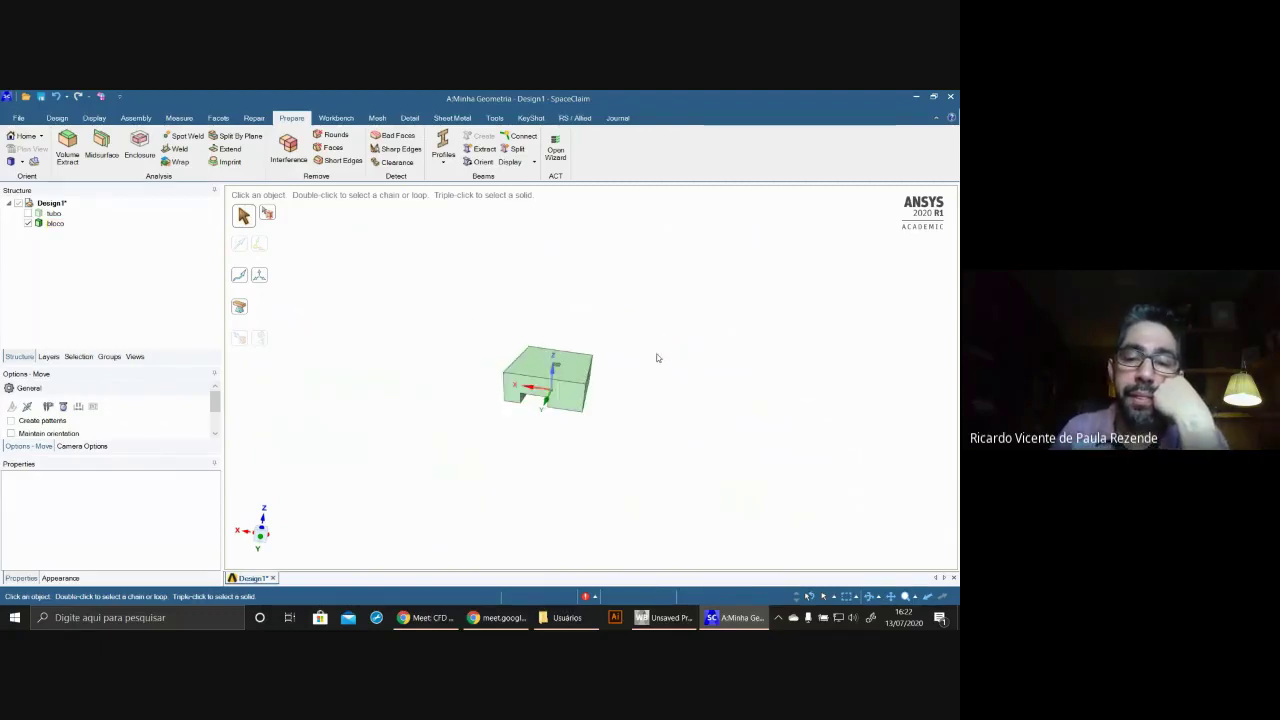
pyautogui.moveTo(656, 356); pyautogui.dragTo(565, 380, button='middle')
pyautogui.click(28, 213)
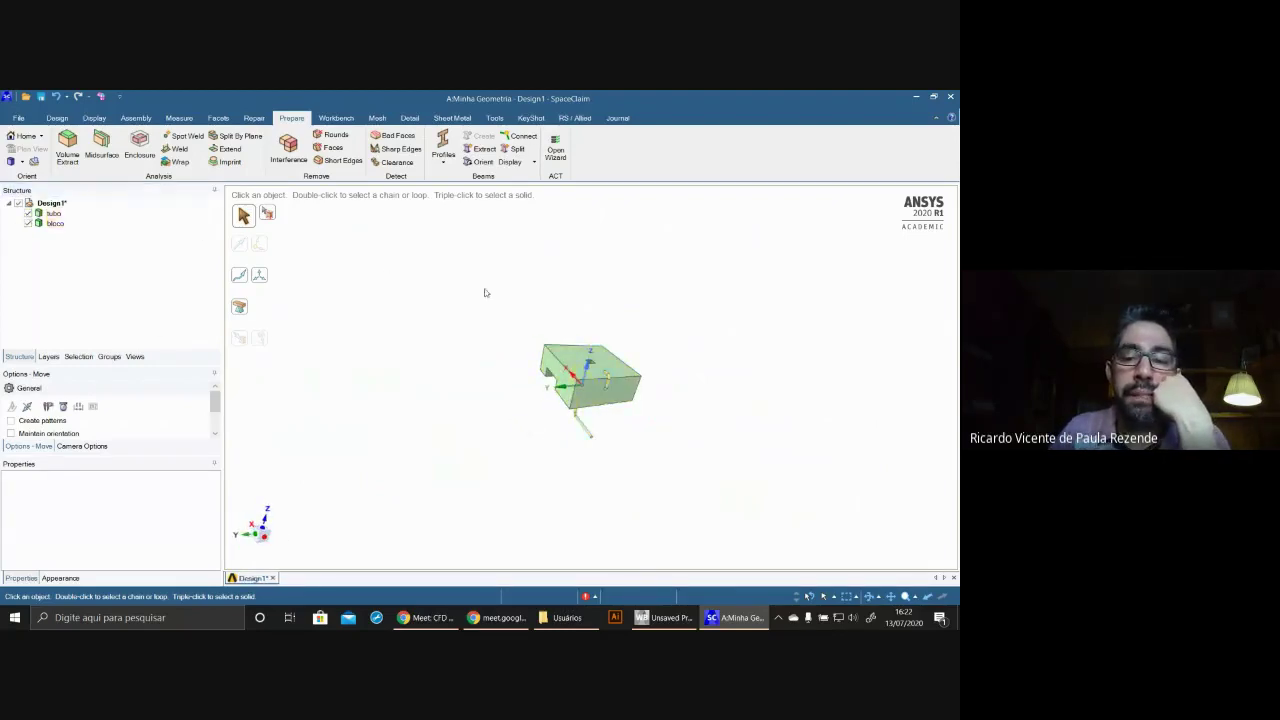
pyautogui.moveTo(686, 326); pyautogui.dragTo(567, 379, button='middle')
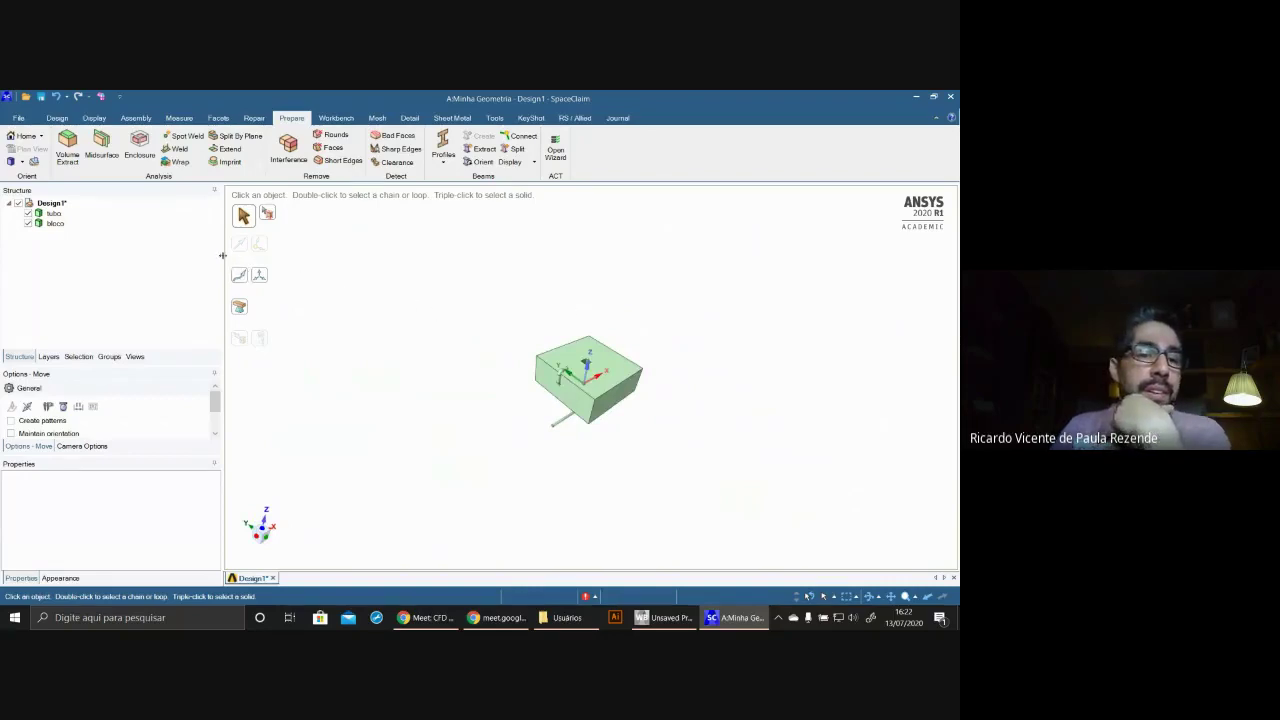
# - Start a box-shaped Enclosure around both tubo and bloco
pyautogui.click(139, 148)
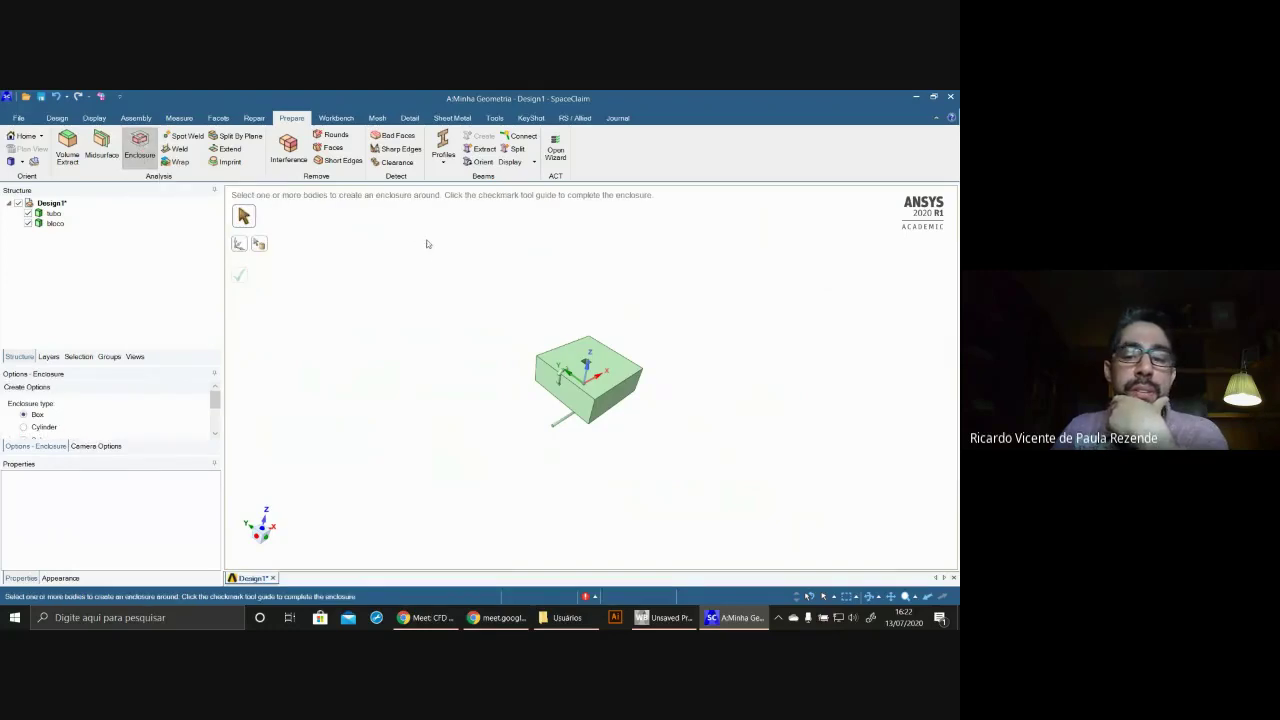
pyautogui.moveTo(426, 244); pyautogui.dragTo(805, 518)
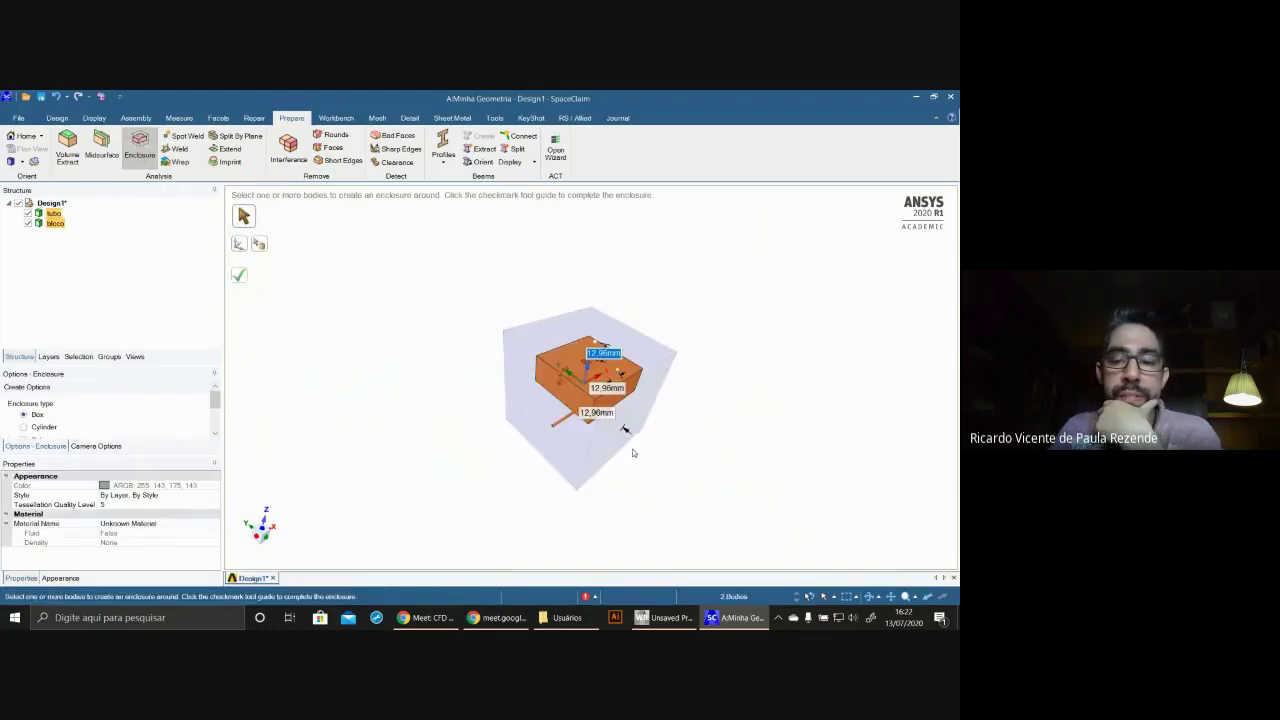
pyautogui.moveTo(632, 453); pyautogui.dragTo(597, 278, button='middle')
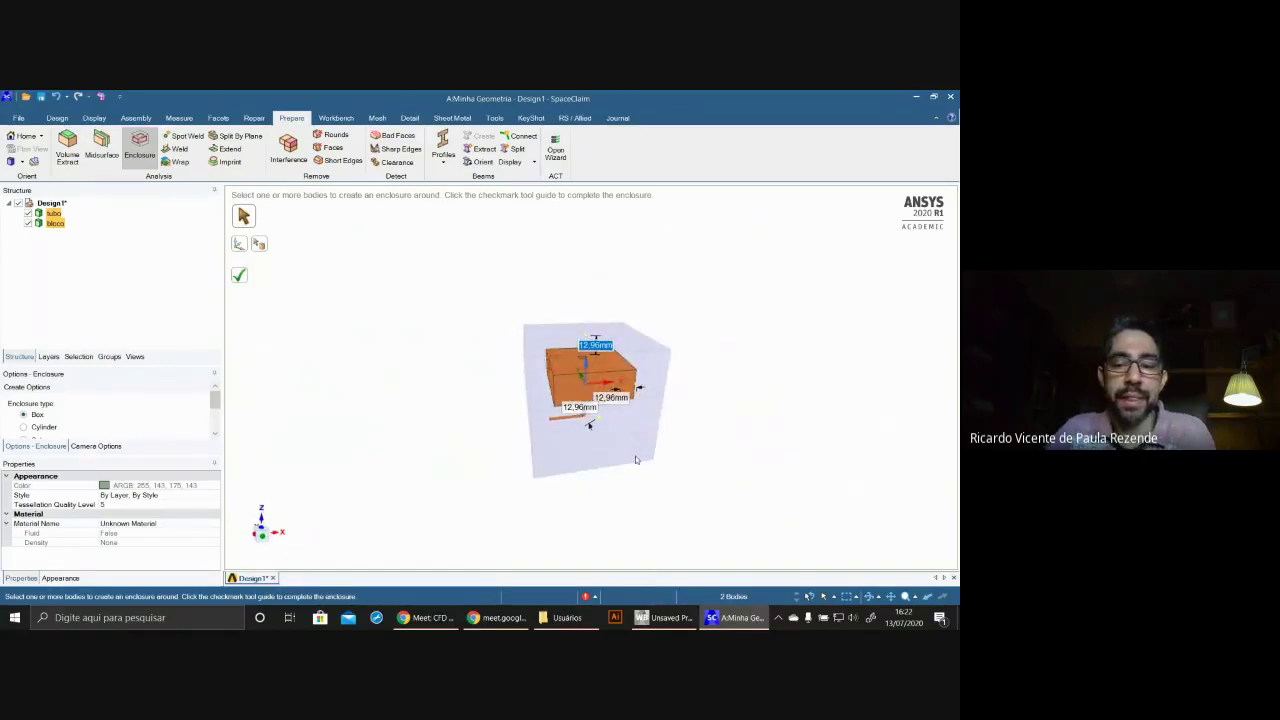
pyautogui.moveTo(635, 455); pyautogui.dragTo(595, 428, button='middle')
pyautogui.scroll(3, 595, 424)
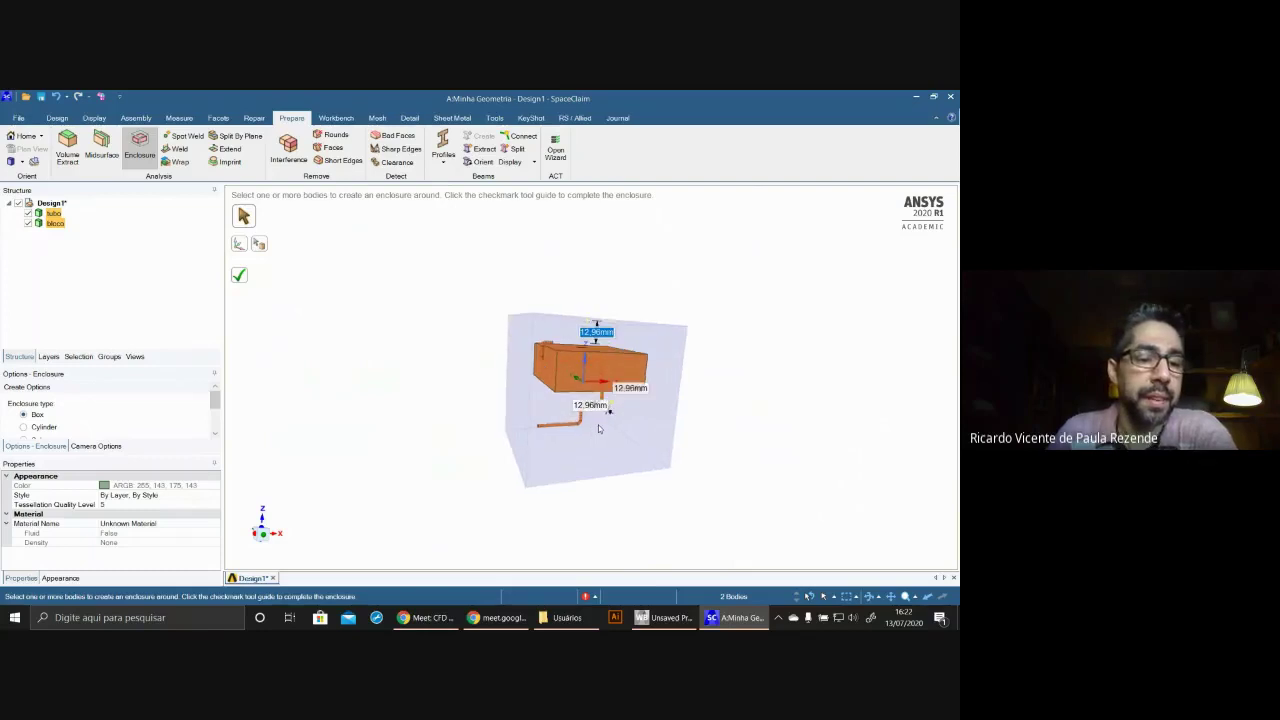
# - Set the enclosure's clearance in the depth (Y) direction to 0, with Symmetric dimensions kept on
pyautogui.moveTo(214, 401); pyautogui.dragTo(214, 413)
pyautogui.scroll(-1, 214, 413)
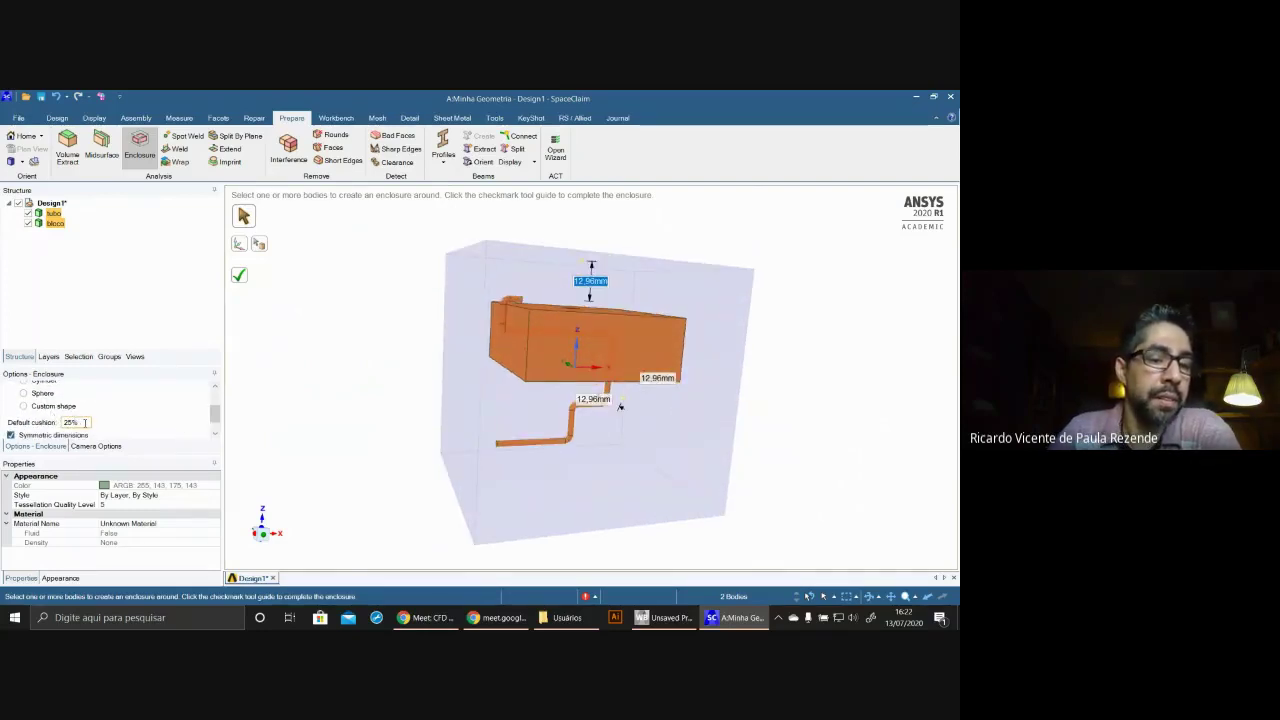
pyautogui.click(598, 402)
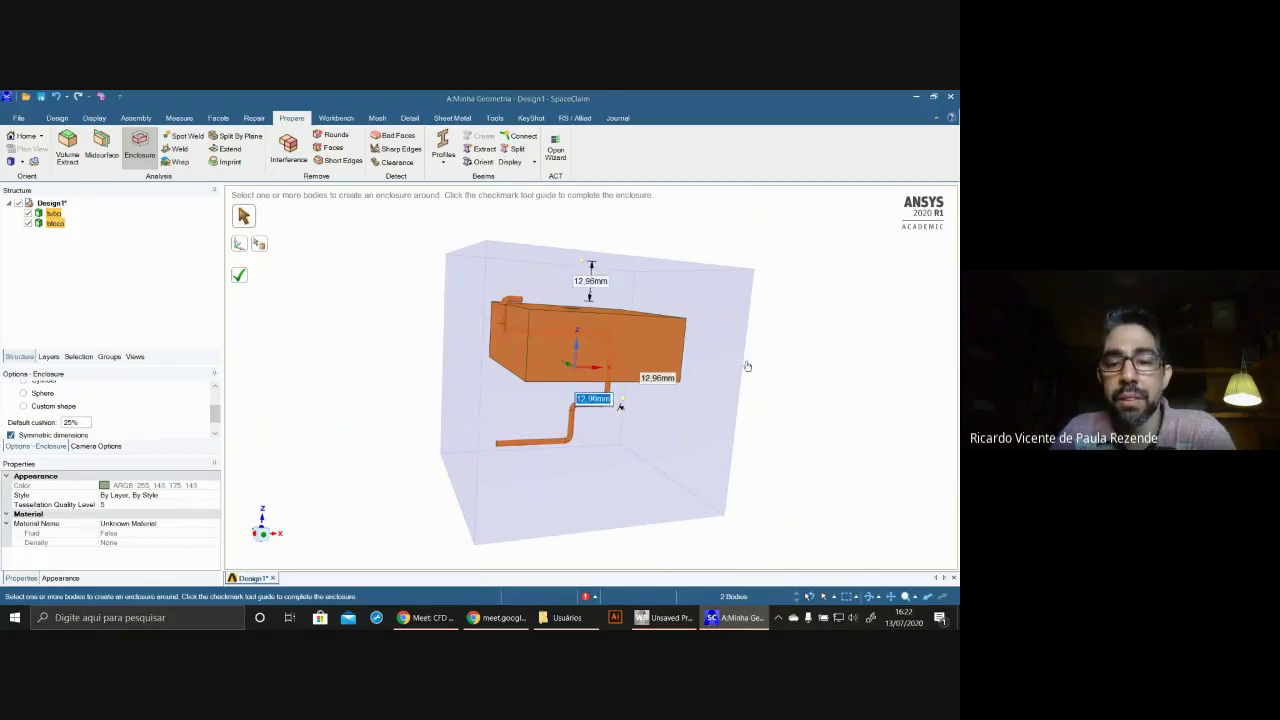
pyautogui.write('0')
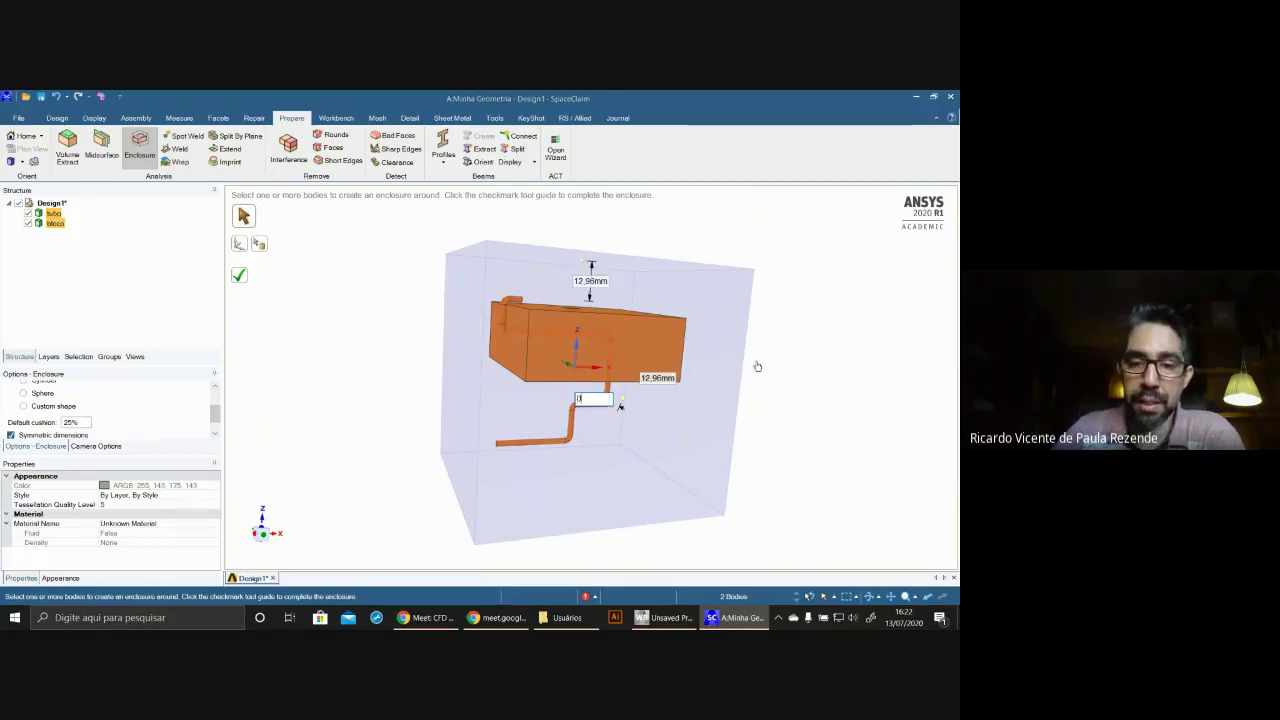
pyautogui.press('Tab')
# - Set the enclosure's vertical (Z) clearance above bloco to 200 mm
pyautogui.moveTo(668, 409); pyautogui.dragTo(593, 285, button='middle')
pyautogui.write('2')
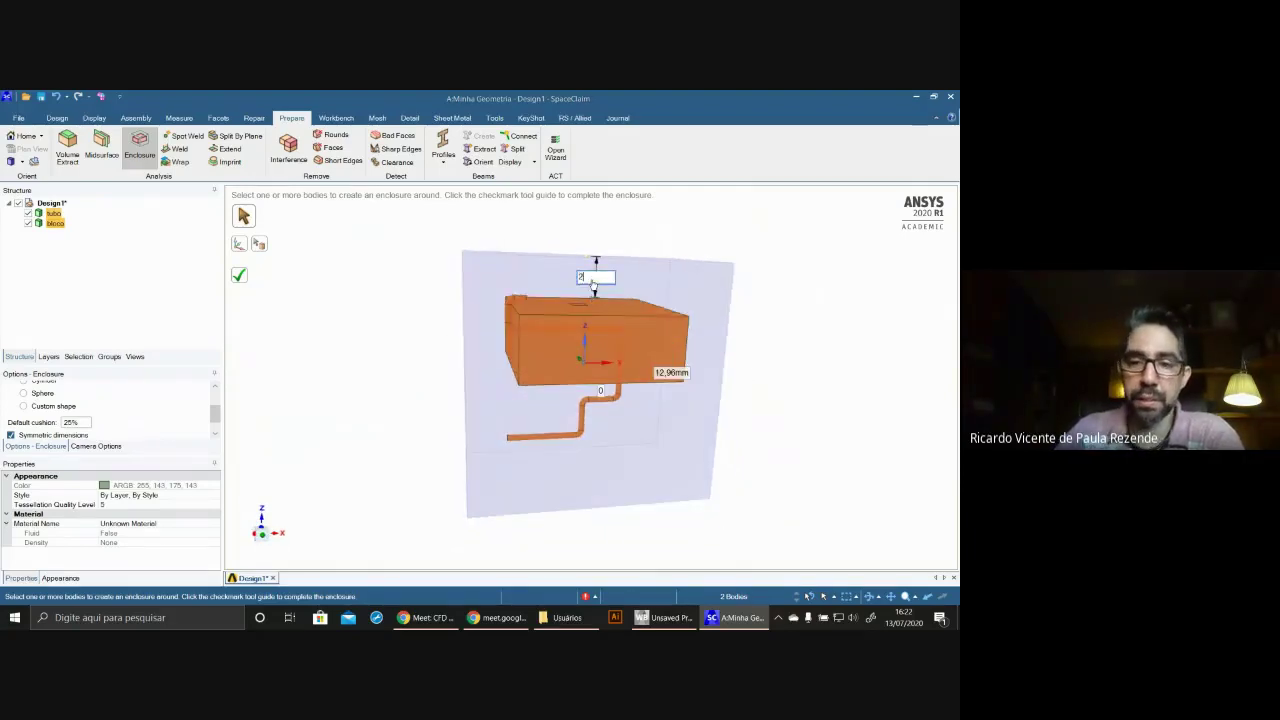
pyautogui.write('00')
pyautogui.press('Return')
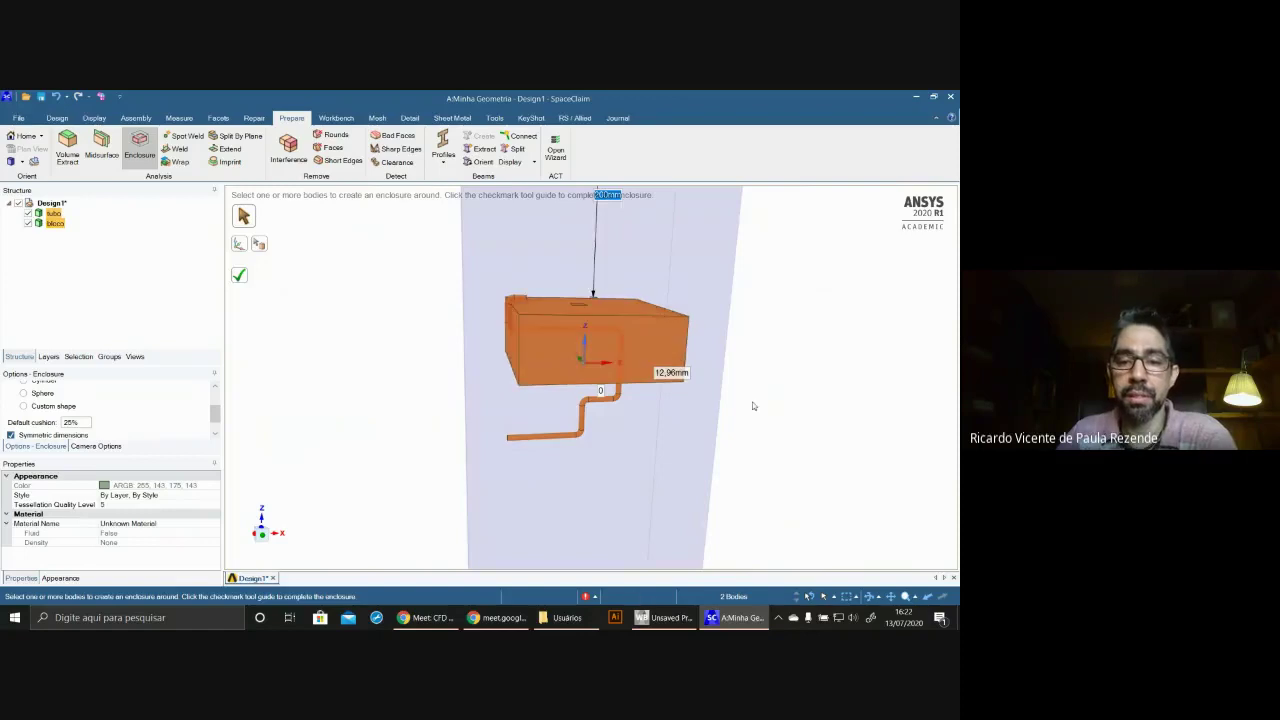
# - Set the enclosure's horizontal (X) clearance beside bloco to 20 mm
pyautogui.scroll(-4, 700, 405)
pyautogui.moveTo(717, 426); pyautogui.dragTo(676, 410, button='middle')
pyautogui.click(665, 396)
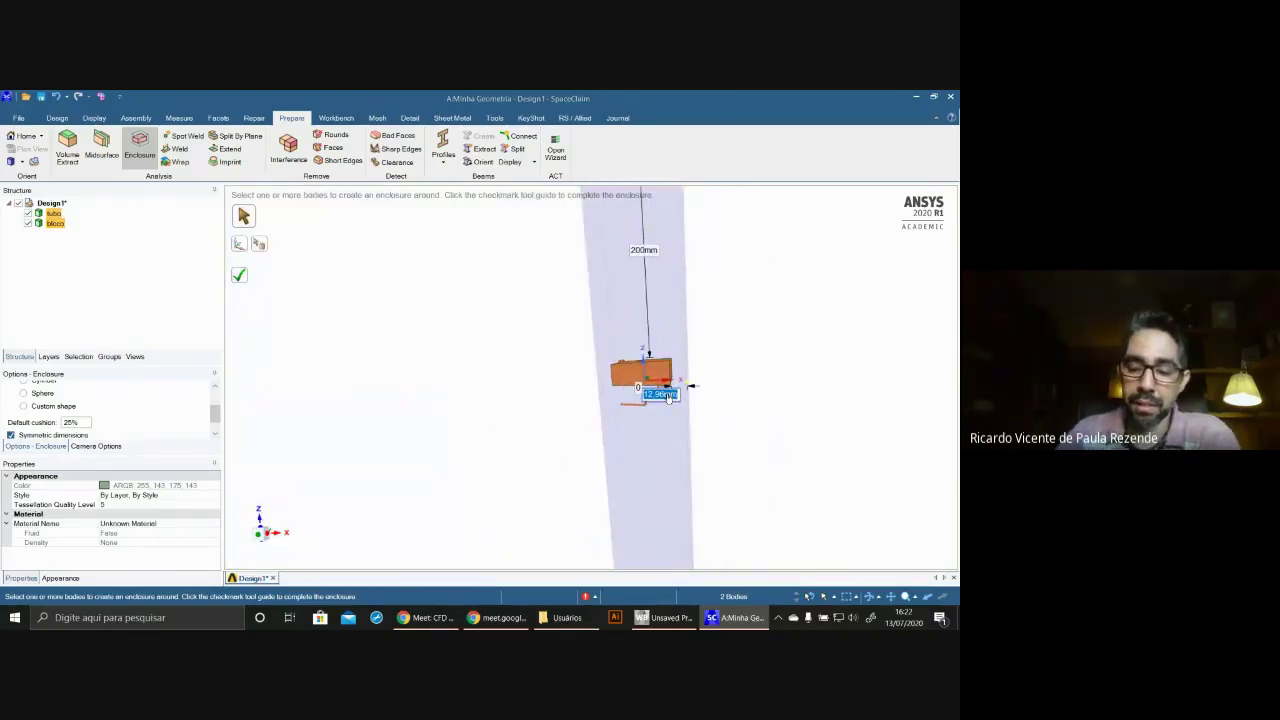
pyautogui.write('20')
pyautogui.press('Return')
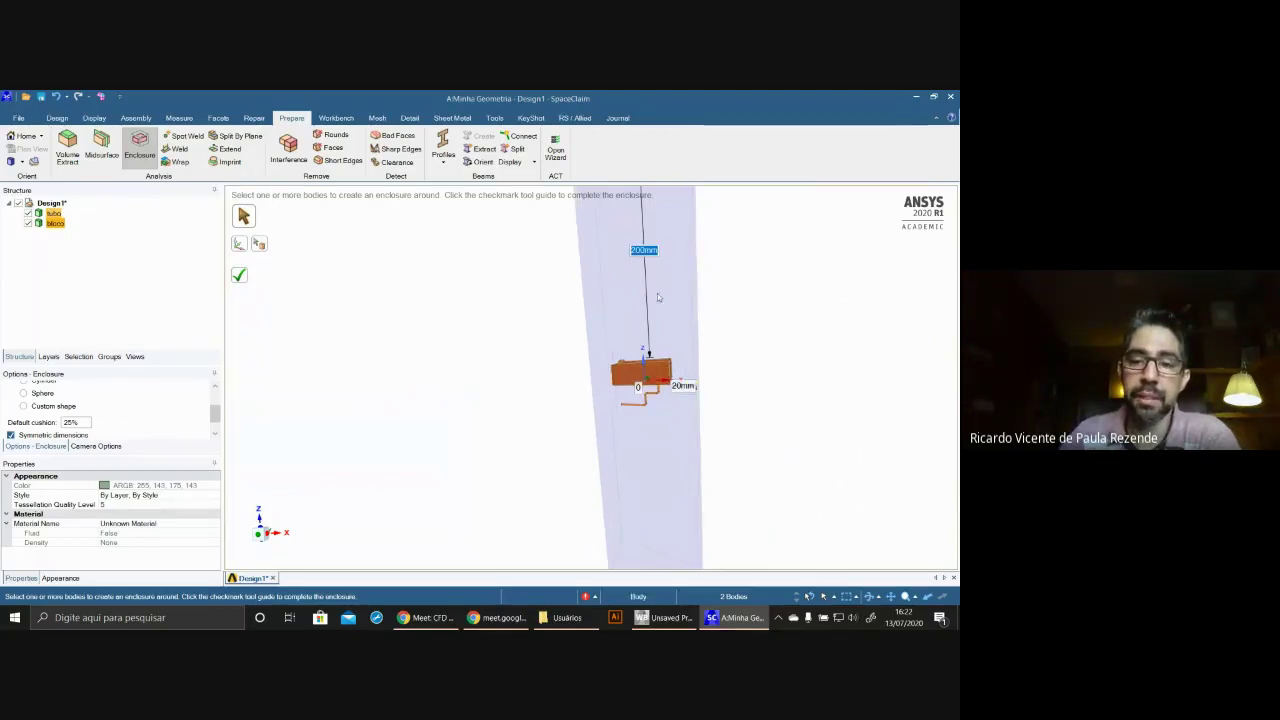
# - Set the enclosure's vertical (Z) clearance to 20 mm and create the enclosure around tubo and bloco
pyautogui.click(645, 251)
pyautogui.write('20')
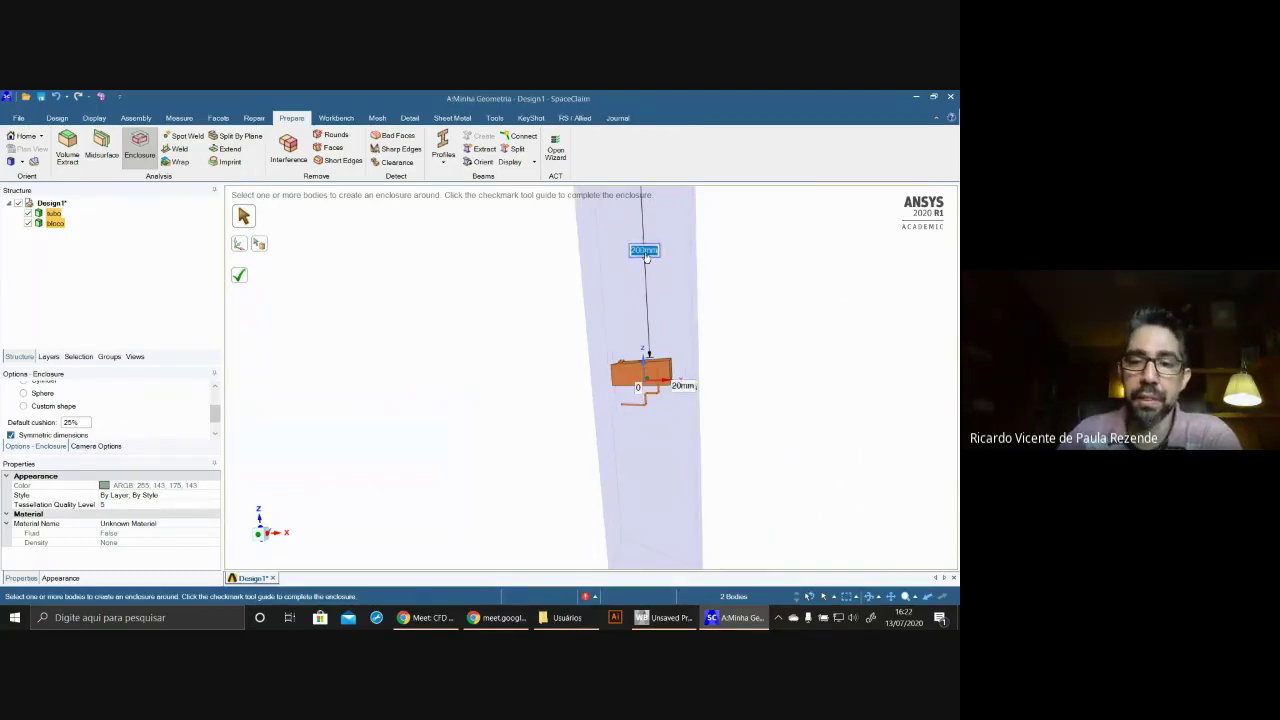
pyautogui.press('Return')
pyautogui.moveTo(764, 438); pyautogui.dragTo(486, 480, button='middle')
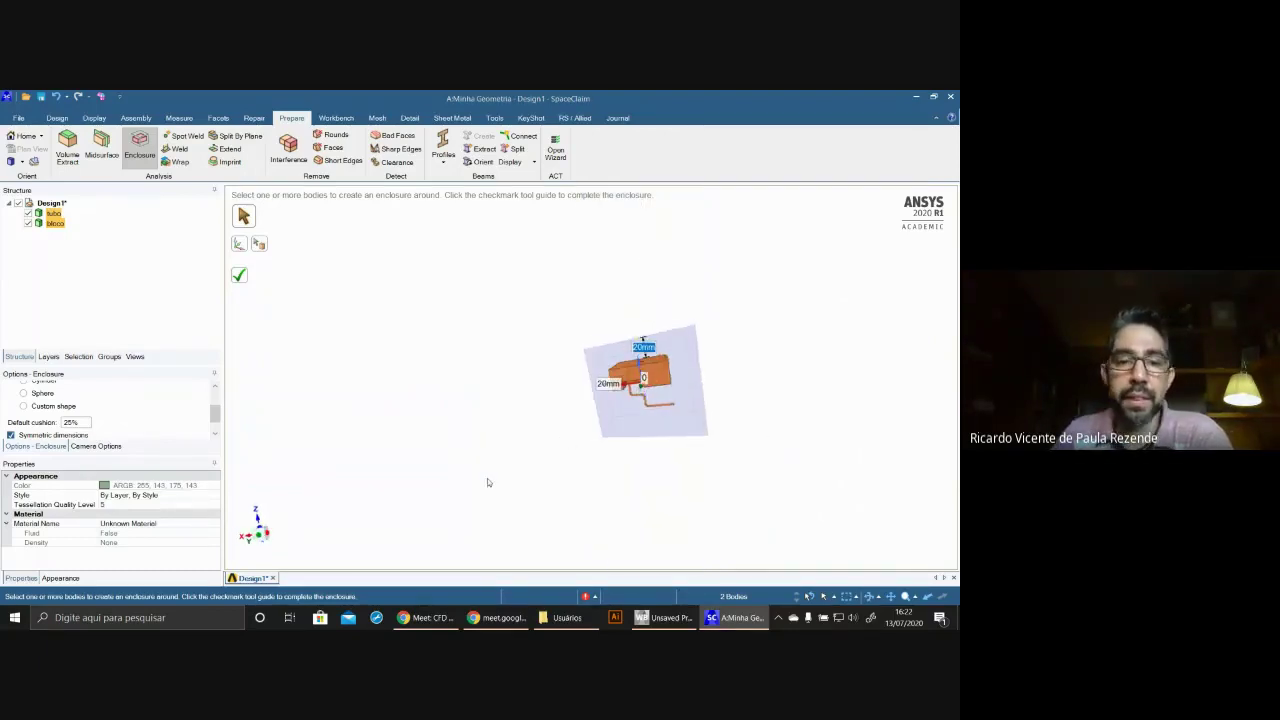
pyautogui.click(241, 278)
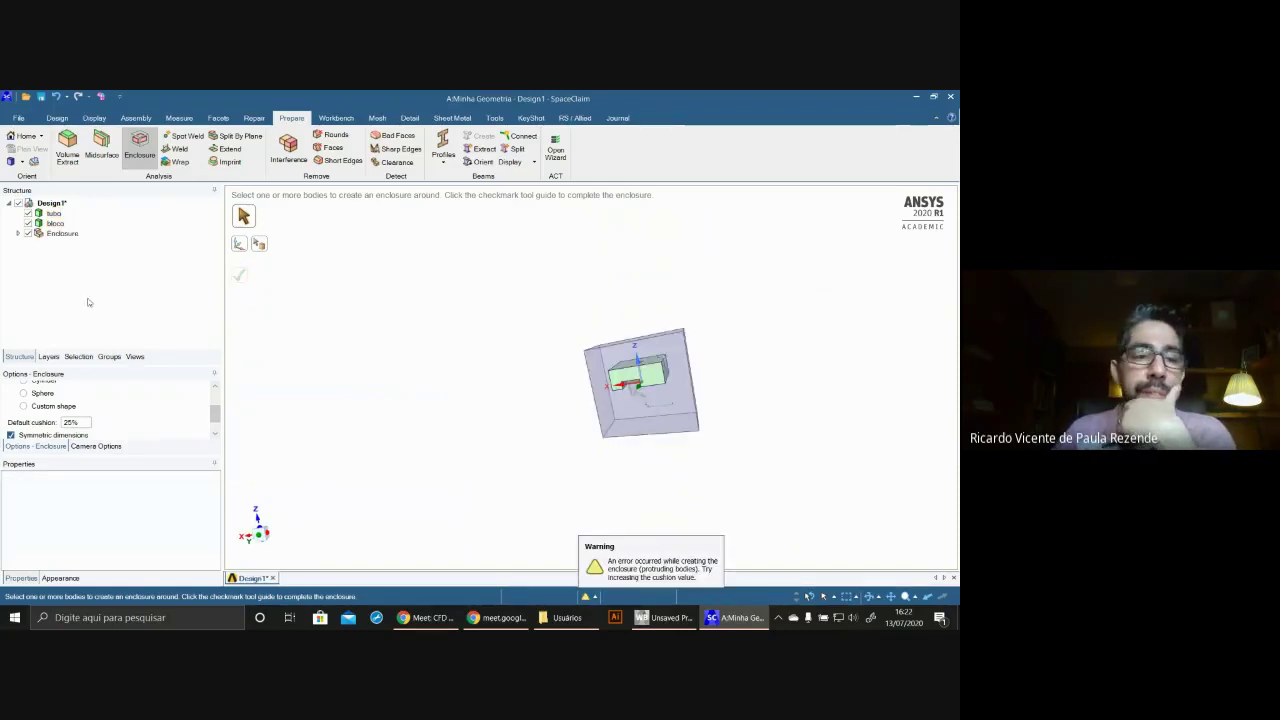
# - Hide bloco and tubo so that only the enclosure with its internal cavities is displayed
pyautogui.click(28, 223)
pyautogui.click(28, 213)
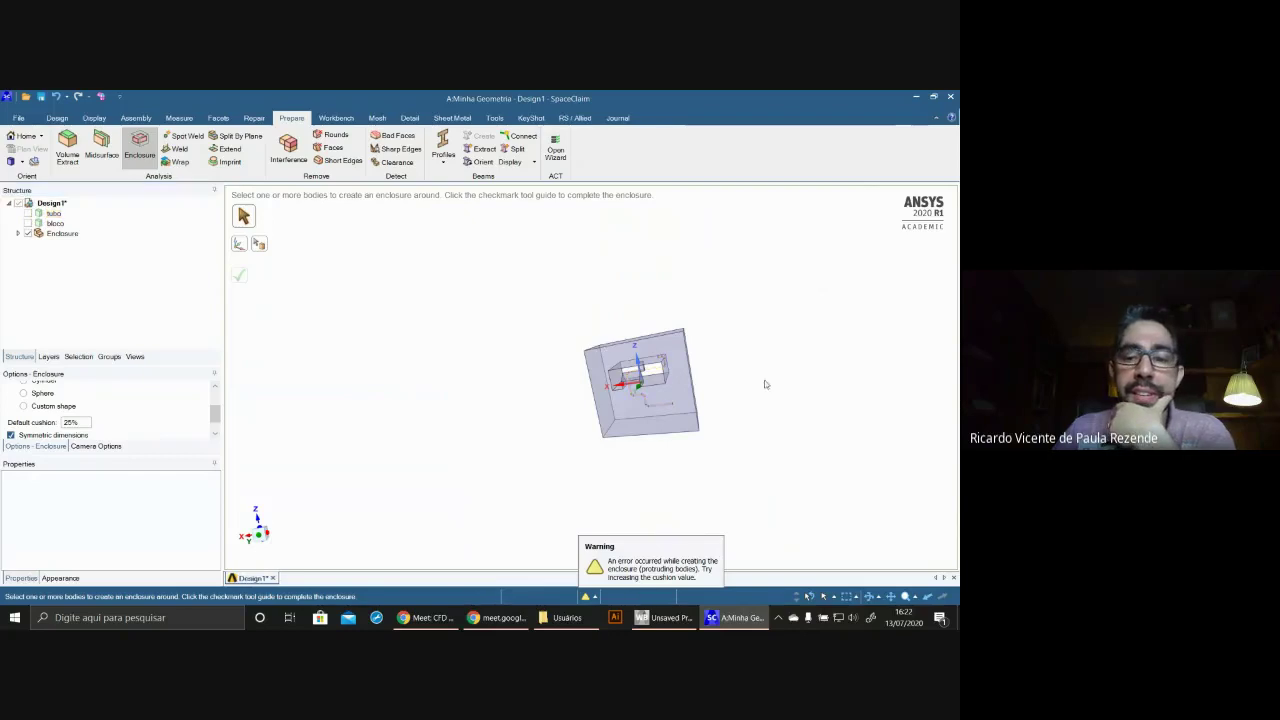
pyautogui.moveTo(765, 384); pyautogui.dragTo(902, 347, button='middle')
pyautogui.scroll(5, 725, 372)
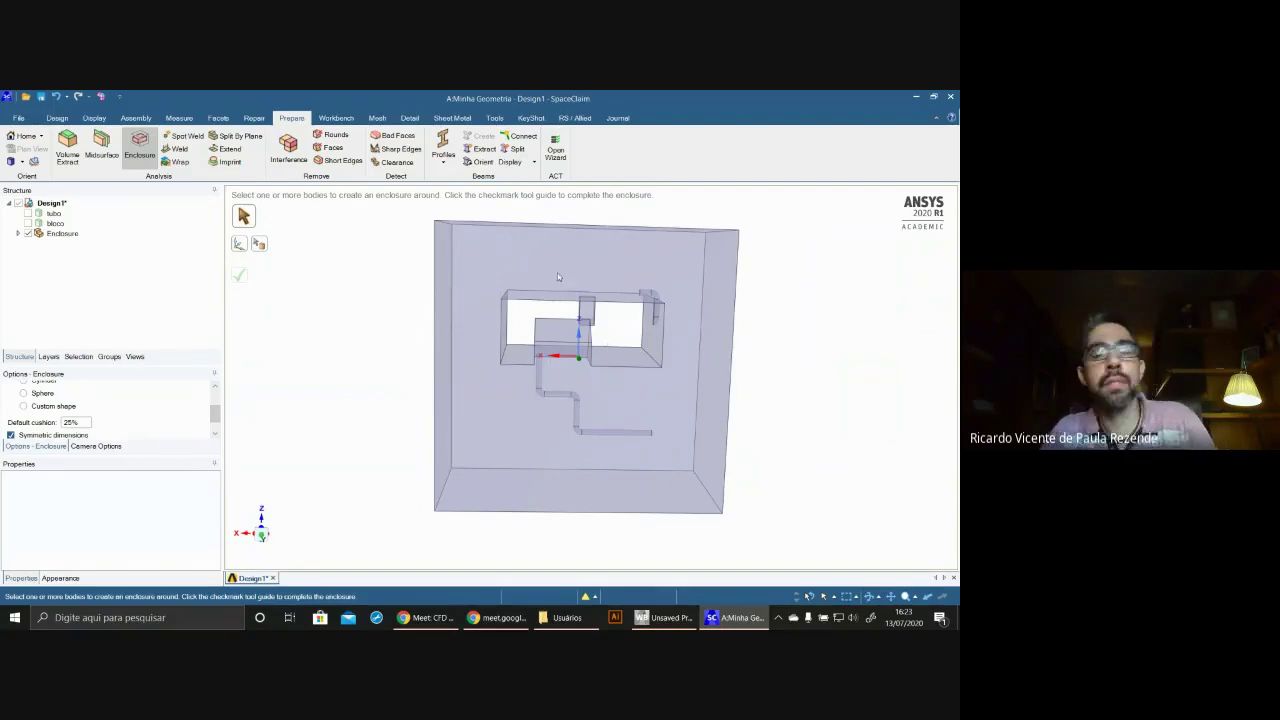
pyautogui.moveTo(586, 393); pyautogui.dragTo(595, 408, button='middle')
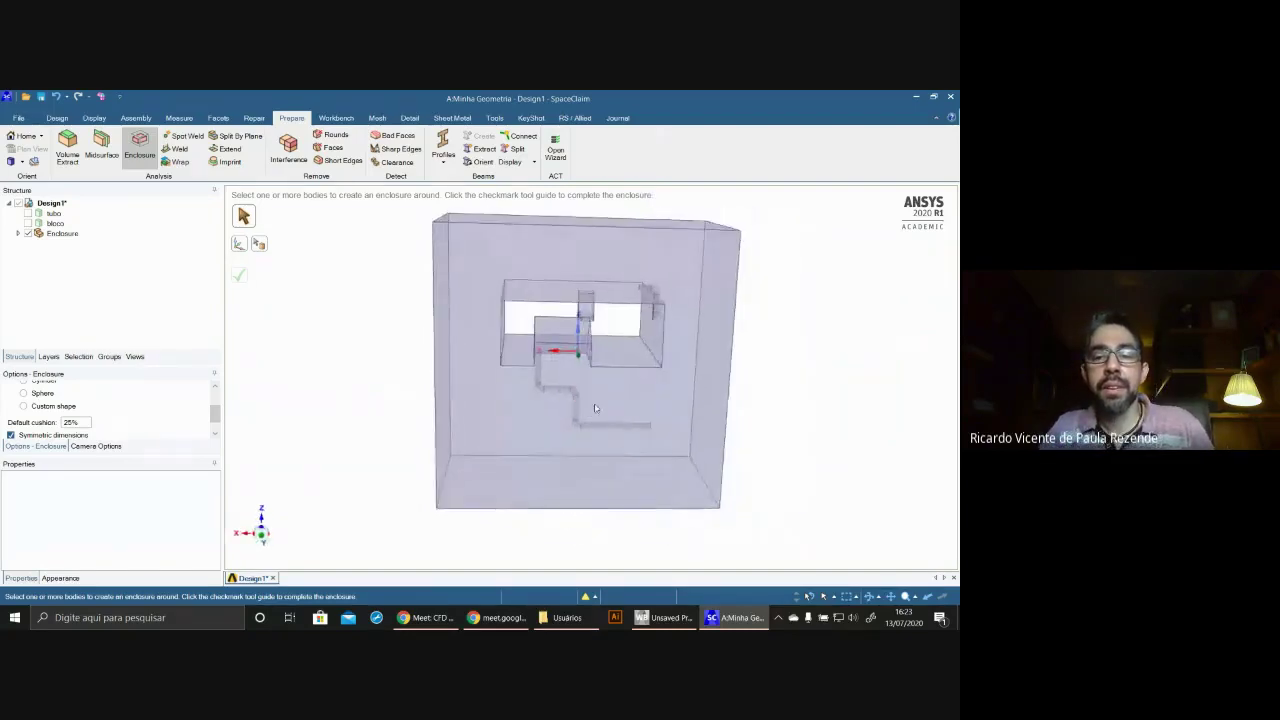
# - Expand the Enclosure component in the structure tree and examine its hollow body from several angles
pyautogui.click(18, 233)
pyautogui.click(69, 245)
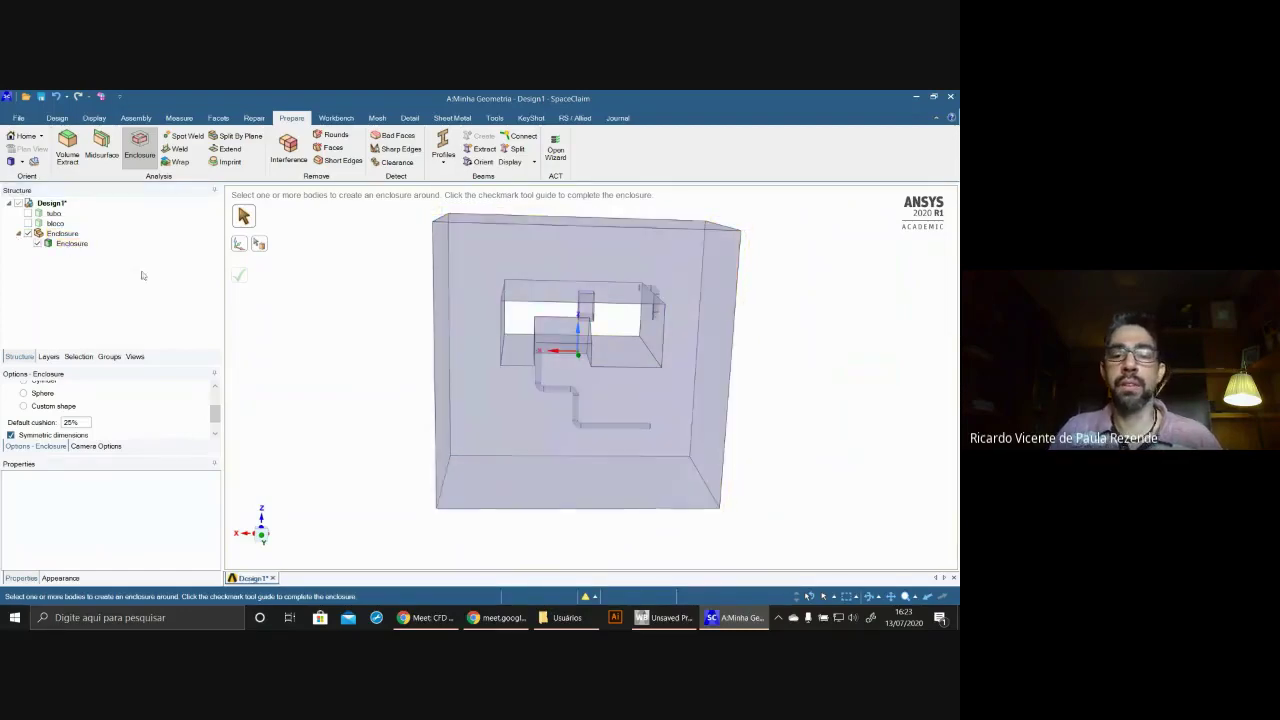
pyautogui.moveTo(772, 393); pyautogui.dragTo(564, 456, button='middle')
pyautogui.moveTo(650, 320); pyautogui.dragTo(741, 376, button='middle')
pyautogui.scroll(-3, 742, 398)
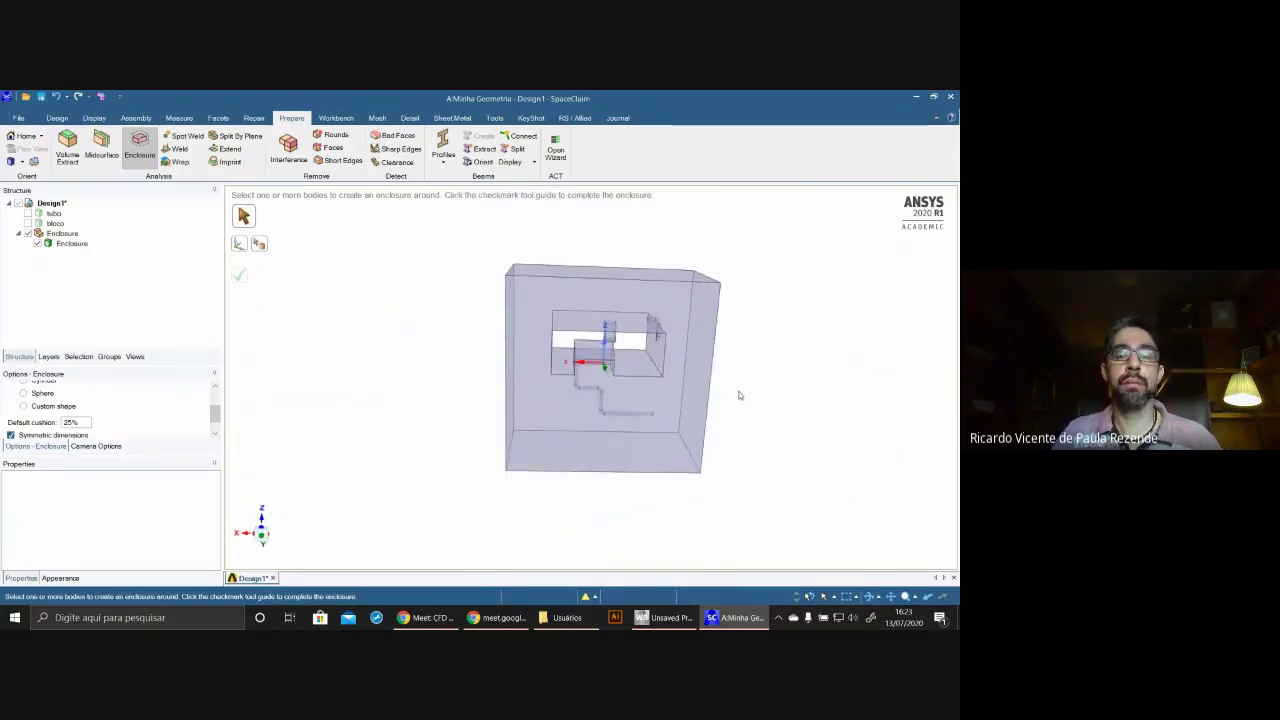
pyautogui.moveTo(766, 374)
pyautogui.mouseDown(button='middle')
pyautogui.moveTo(660, 385)
pyautogui.moveTo(786, 371)
pyautogui.moveTo(749, 420)
pyautogui.moveTo(706, 391)
pyautogui.moveTo(770, 395)
pyautogui.mouseUp(button='middle')
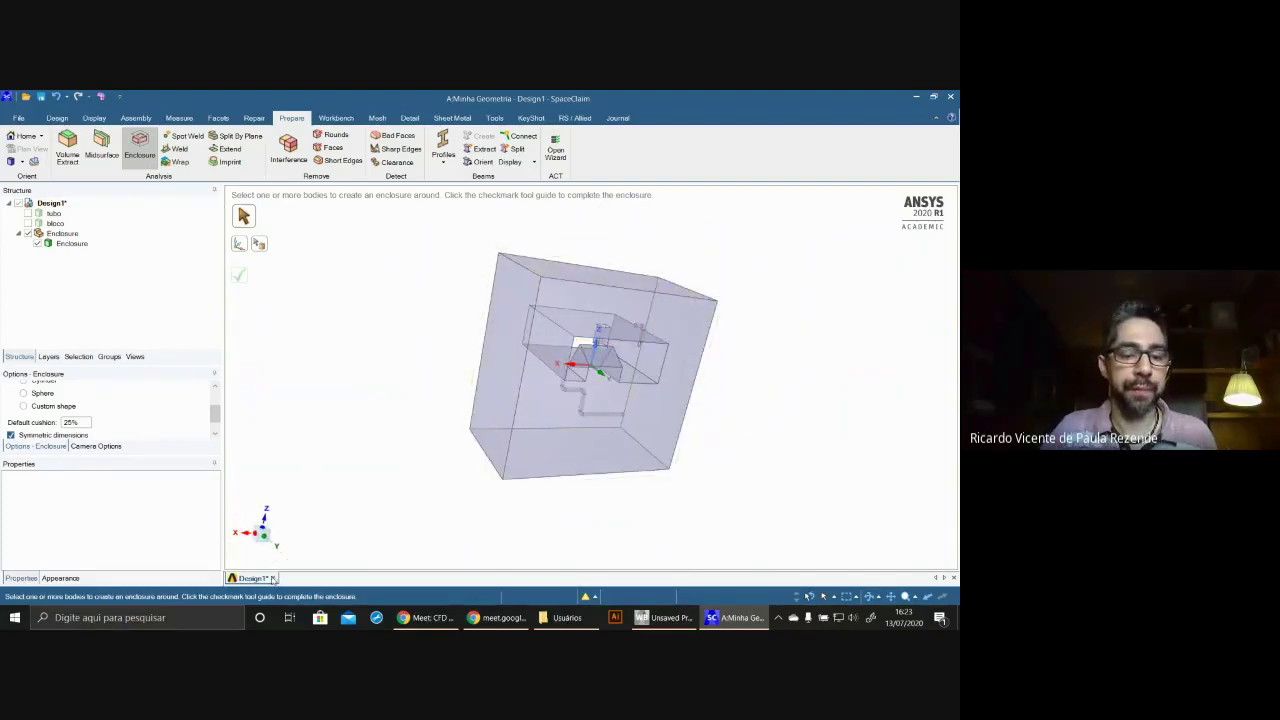
# - Close the current design and open the recent document Junction_T.2.scdoc
pyautogui.hotkey('ctrl', 'w')
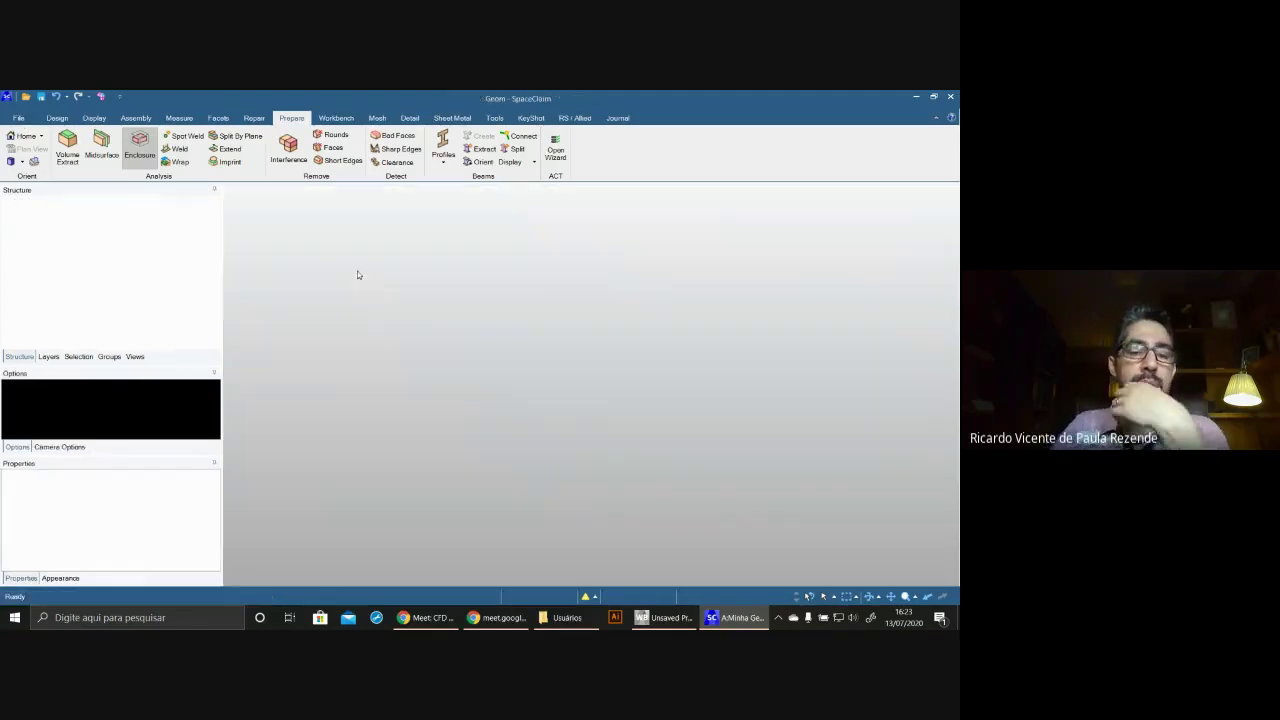
pyautogui.click(18, 118)
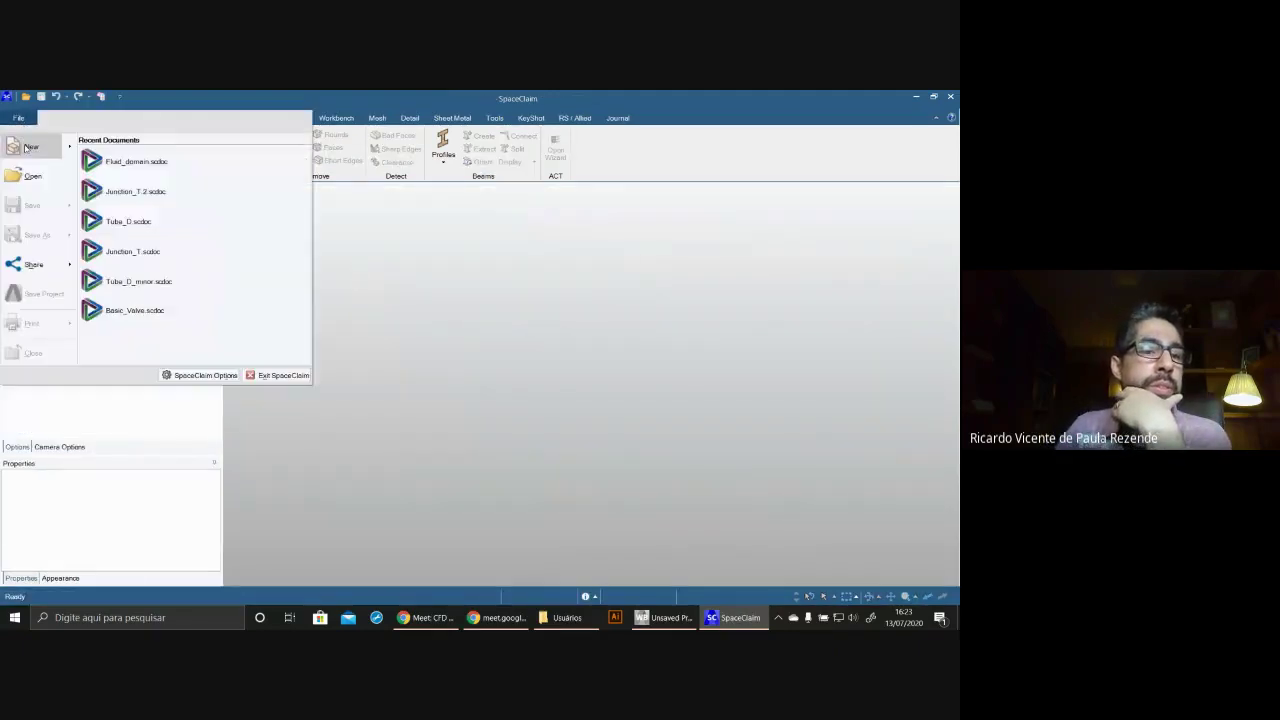
pyautogui.moveTo(68, 147)
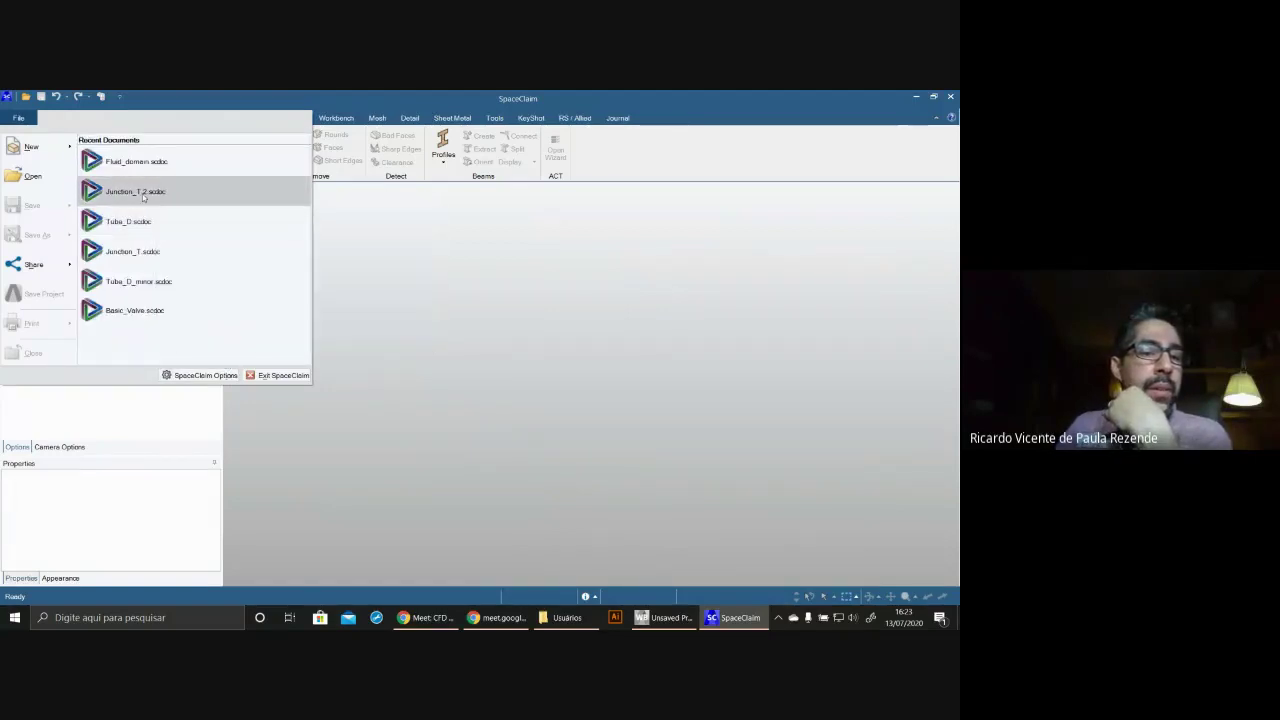
pyautogui.moveTo(143, 196)
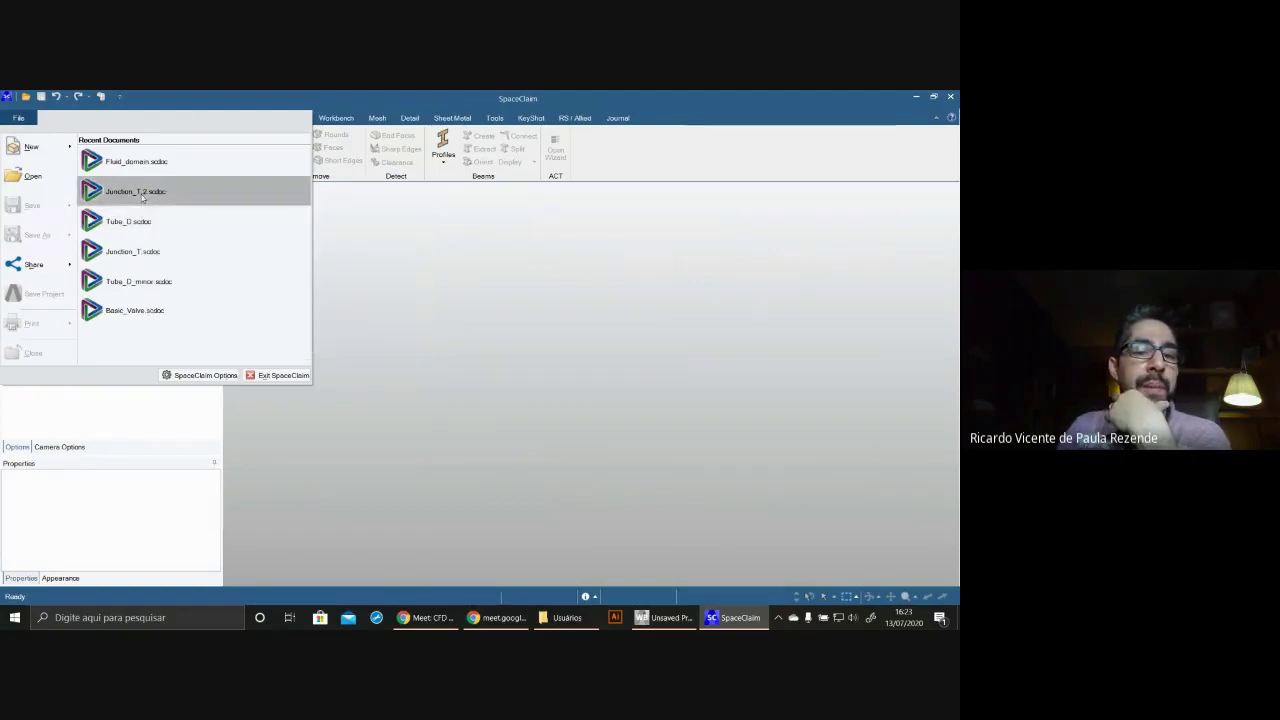
pyautogui.click(142, 197)
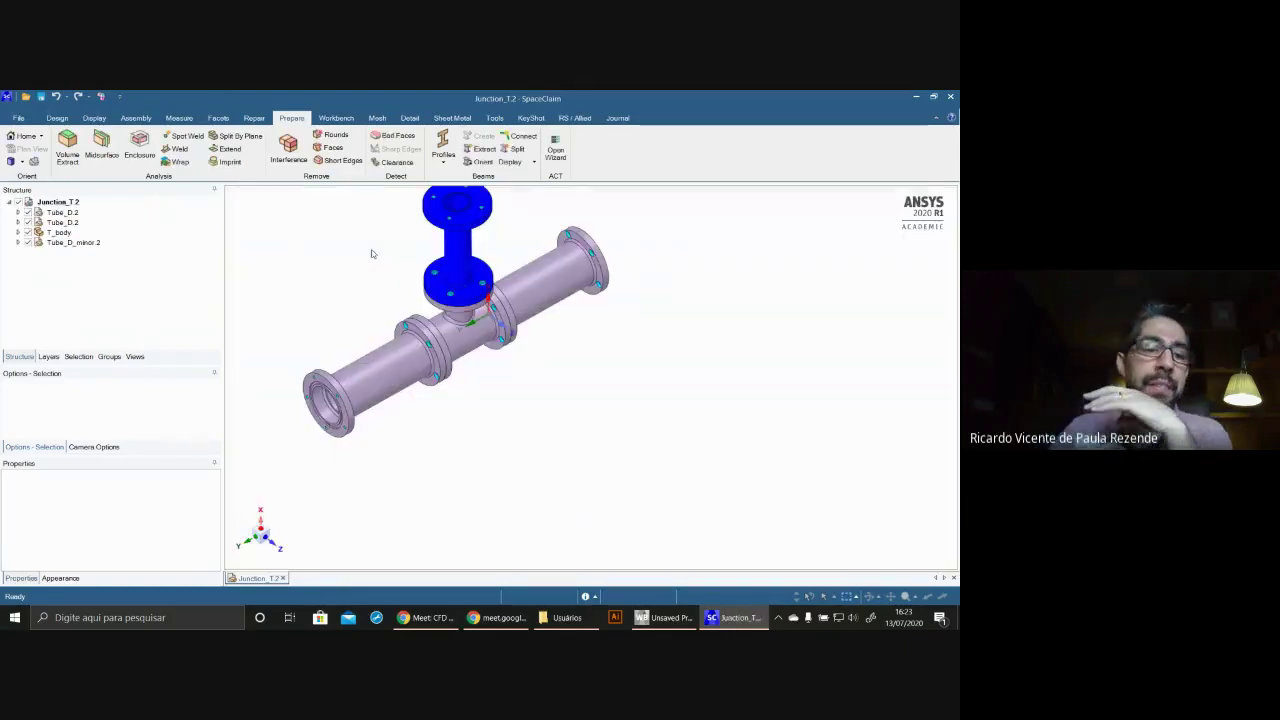
# - Examine the pipe junction, selecting in turn the solids of one Tube_D.2, T_body and the other Tube_D.2
pyautogui.moveTo(586, 383); pyautogui.dragTo(495, 422, button='middle')
pyautogui.scroll(2, 496, 420)
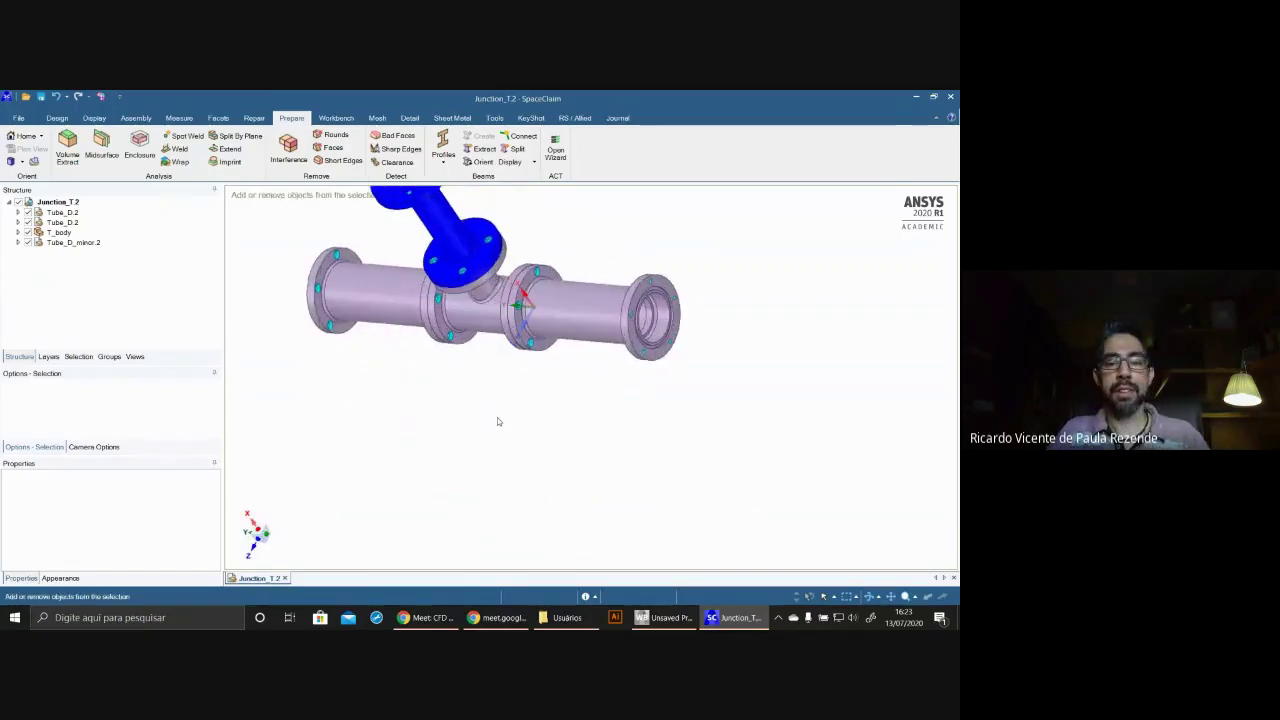
pyautogui.scroll(3, 500, 435)
pyautogui.scroll(1, 502, 447)
pyautogui.moveTo(526, 440); pyautogui.dragTo(520, 414, button='middle')
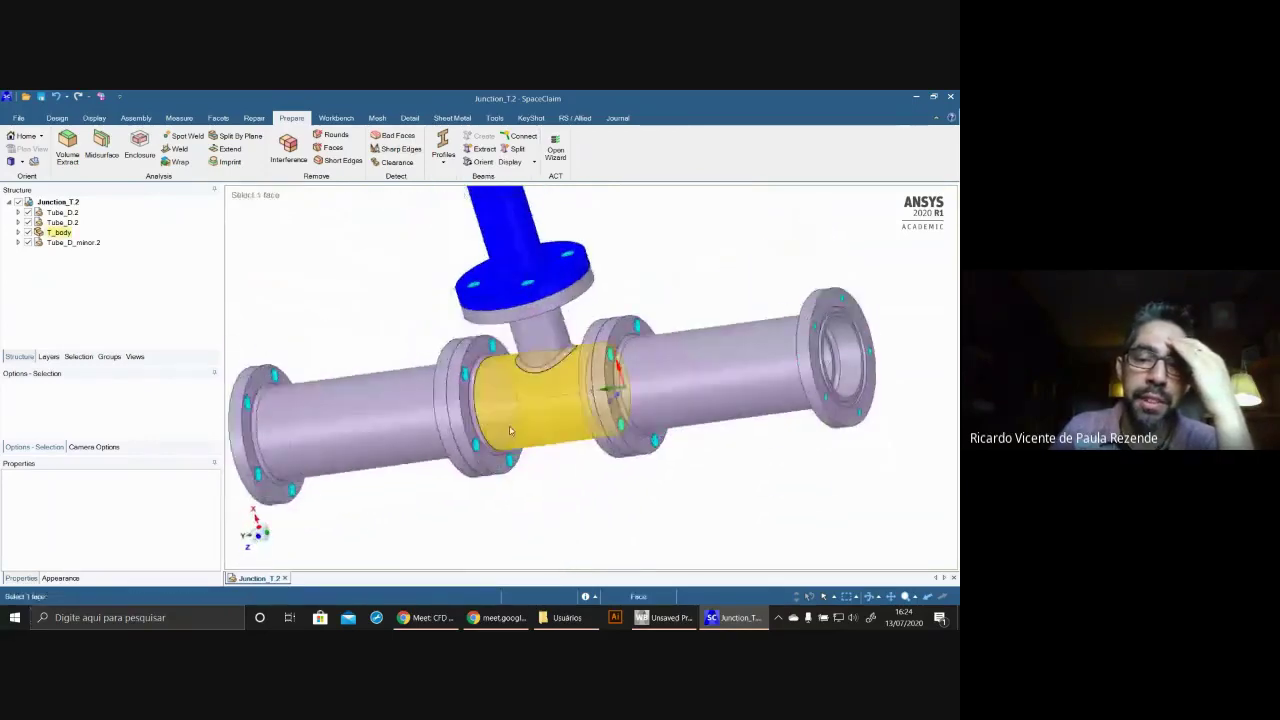
pyautogui.scroll(-1, 517, 420)
pyautogui.click(410, 427)
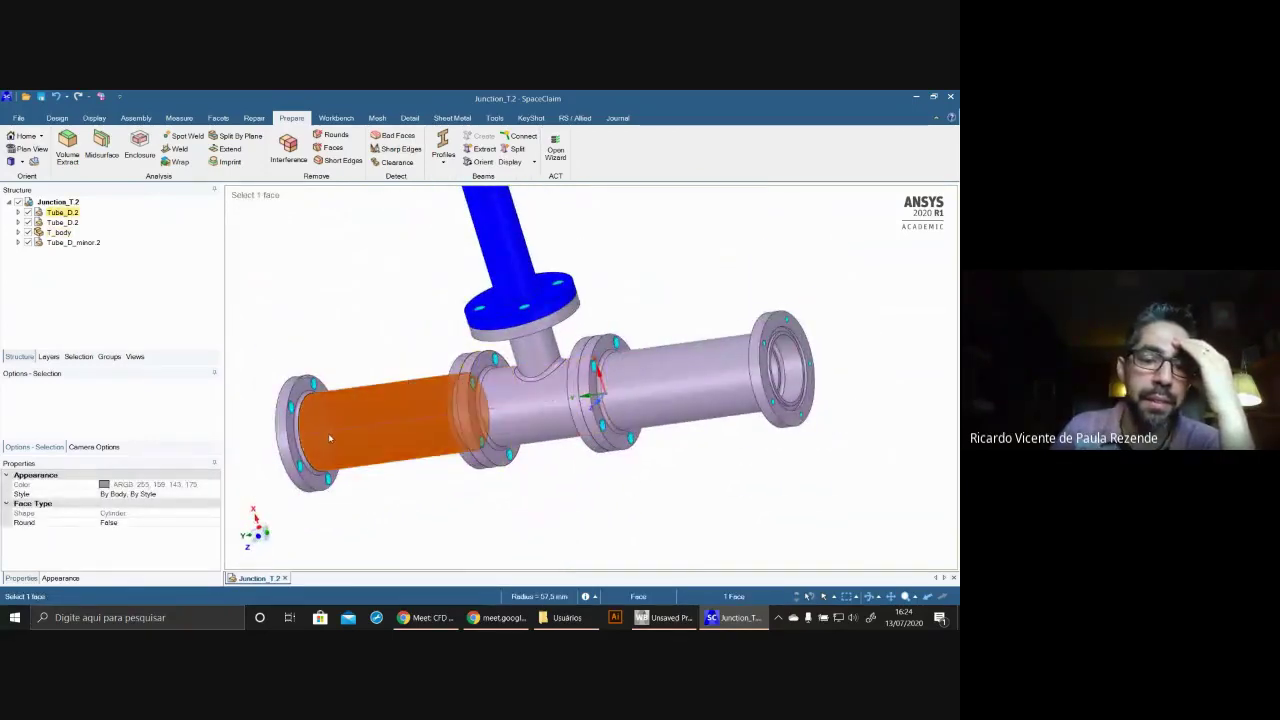
pyautogui.tripleClick(328, 433)
pyautogui.tripleClick(517, 405)
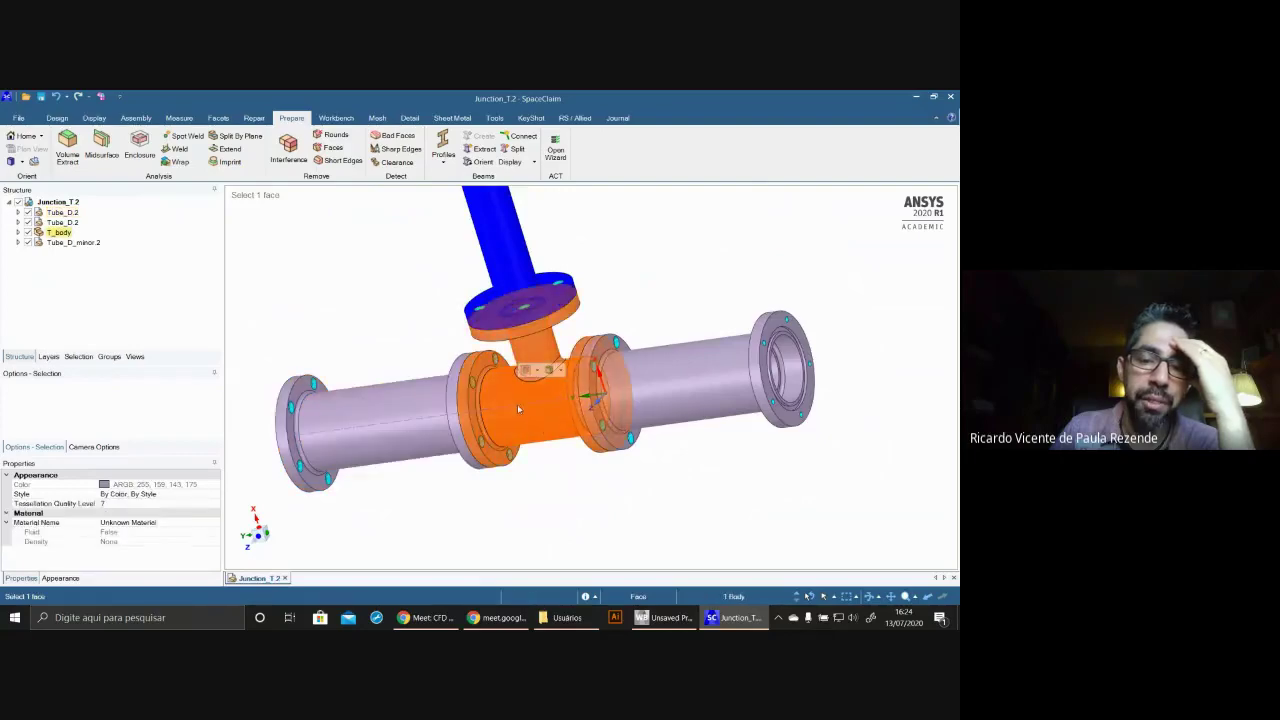
pyautogui.tripleClick(673, 379)
# - Examine the bolt holes in the tube flanges and the blue branch tube Tube_D_minor.2 from several directions
pyautogui.scroll(6, 617, 369)
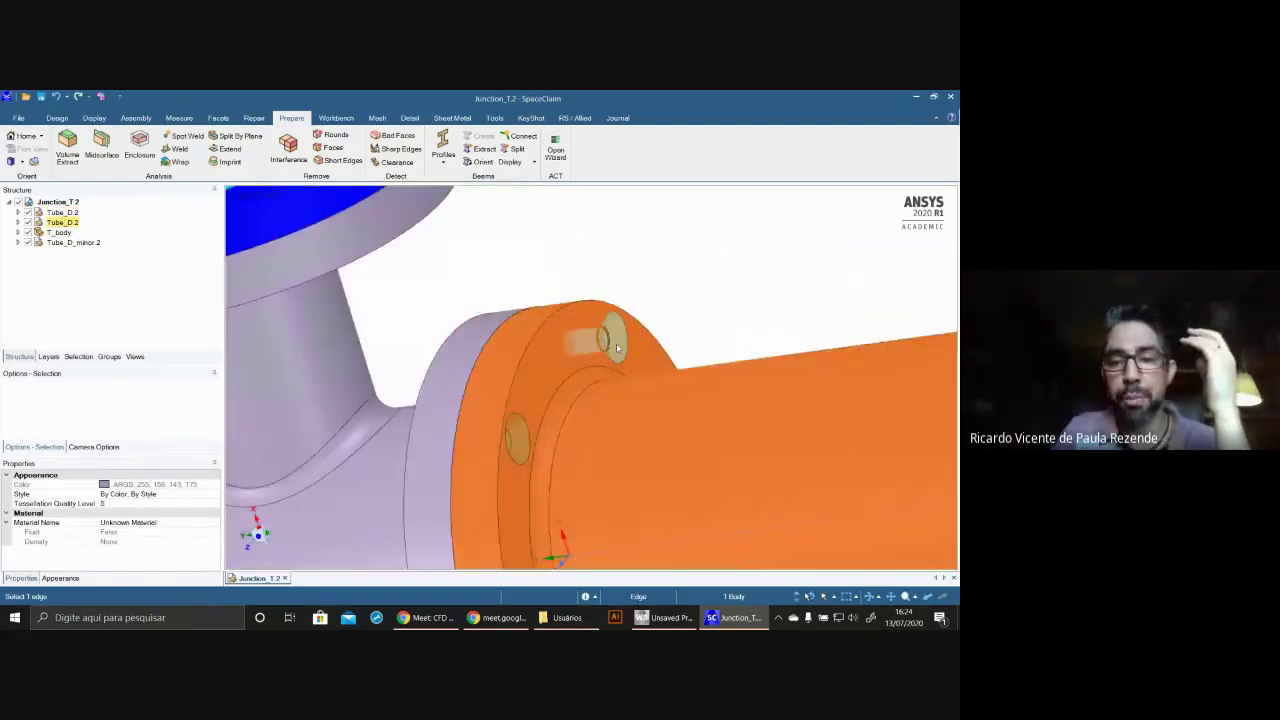
pyautogui.moveTo(507, 366); pyautogui.dragTo(617, 375, button='middle')
pyautogui.scroll(-5, 362, 486)
pyautogui.click(362, 486)
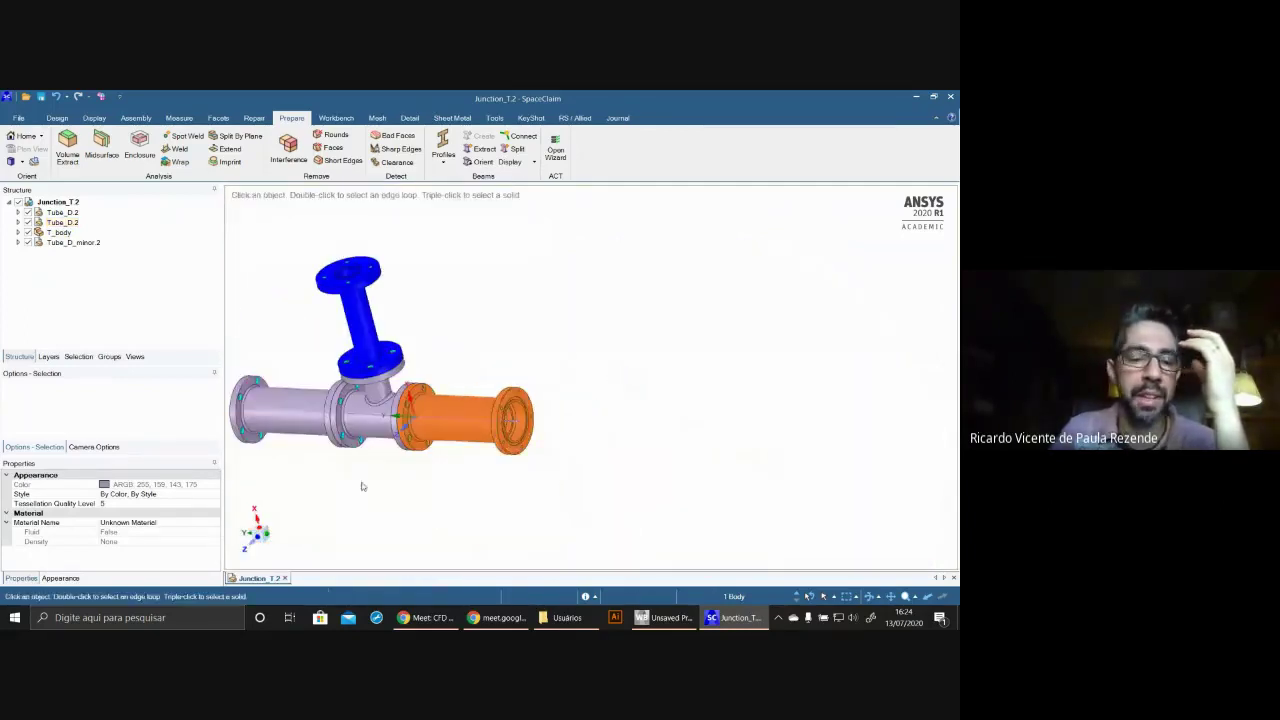
pyautogui.keyDown('ctrl'); pyautogui.moveTo(365, 494); pyautogui.dragTo(606, 507, button='middle'); pyautogui.keyUp('ctrl')
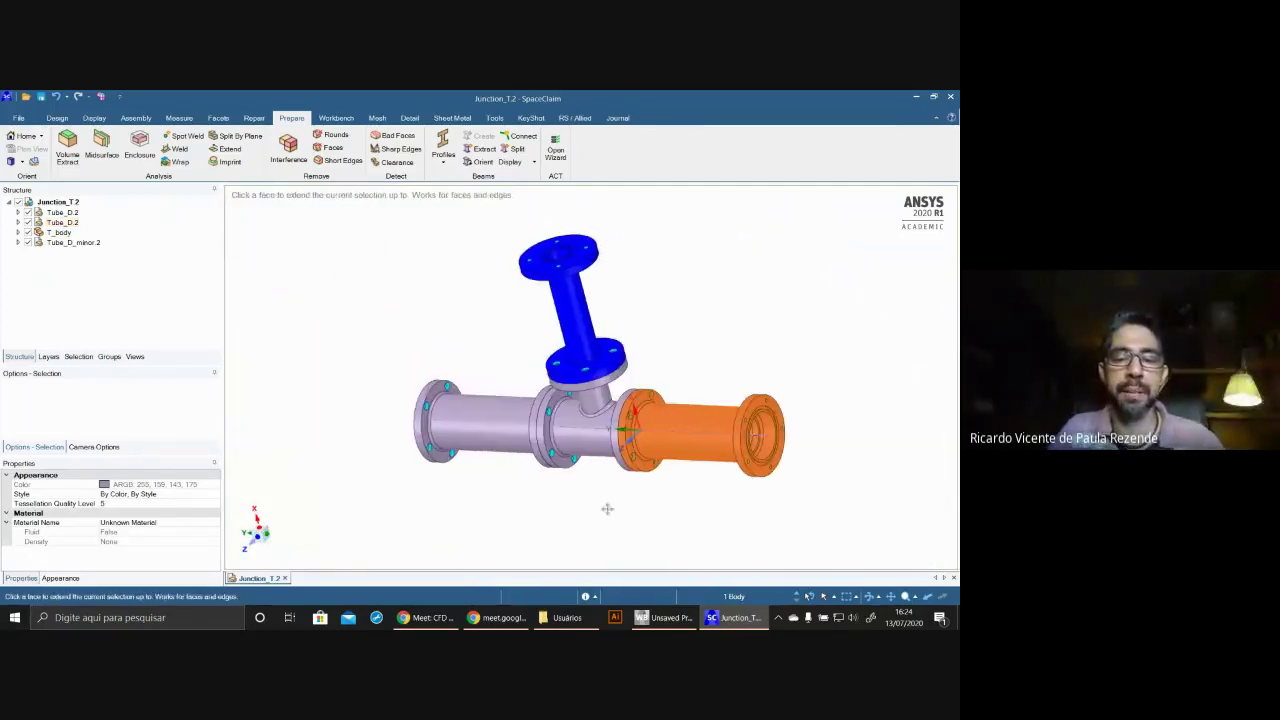
pyautogui.scroll(3, 602, 464)
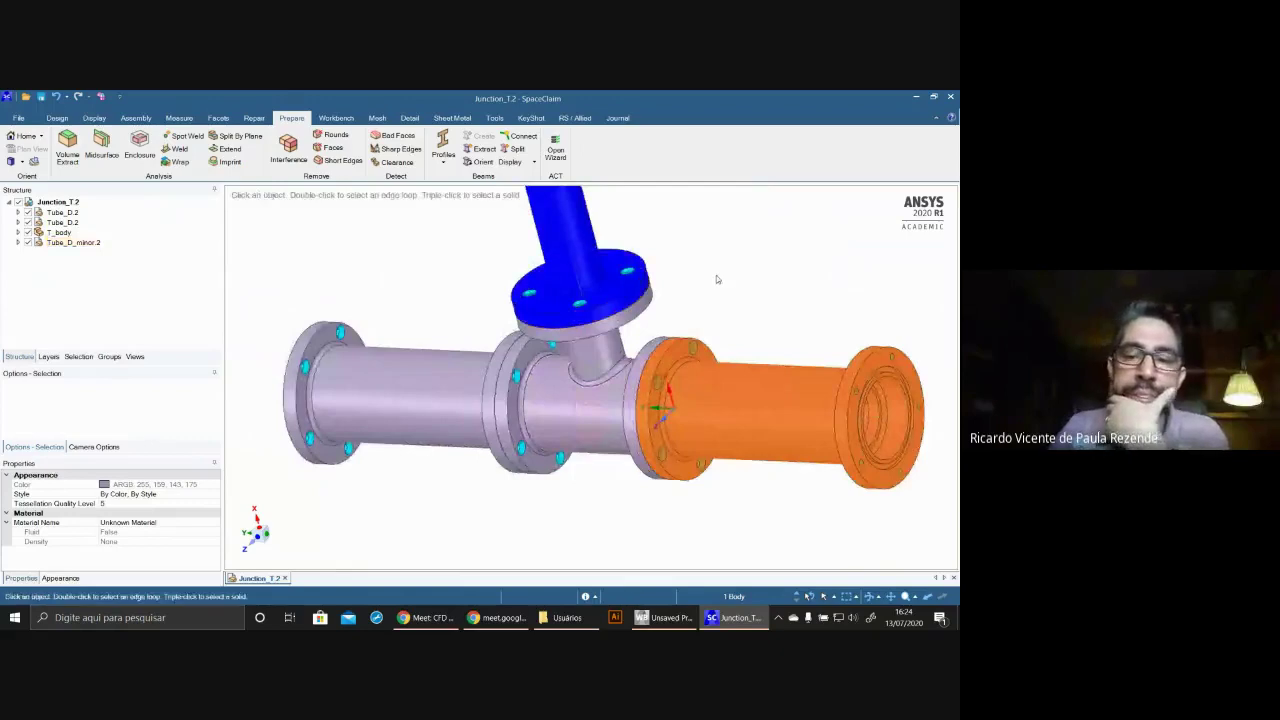
pyautogui.scroll(-2, 716, 275)
pyautogui.moveTo(713, 282); pyautogui.dragTo(660, 491, button='middle')
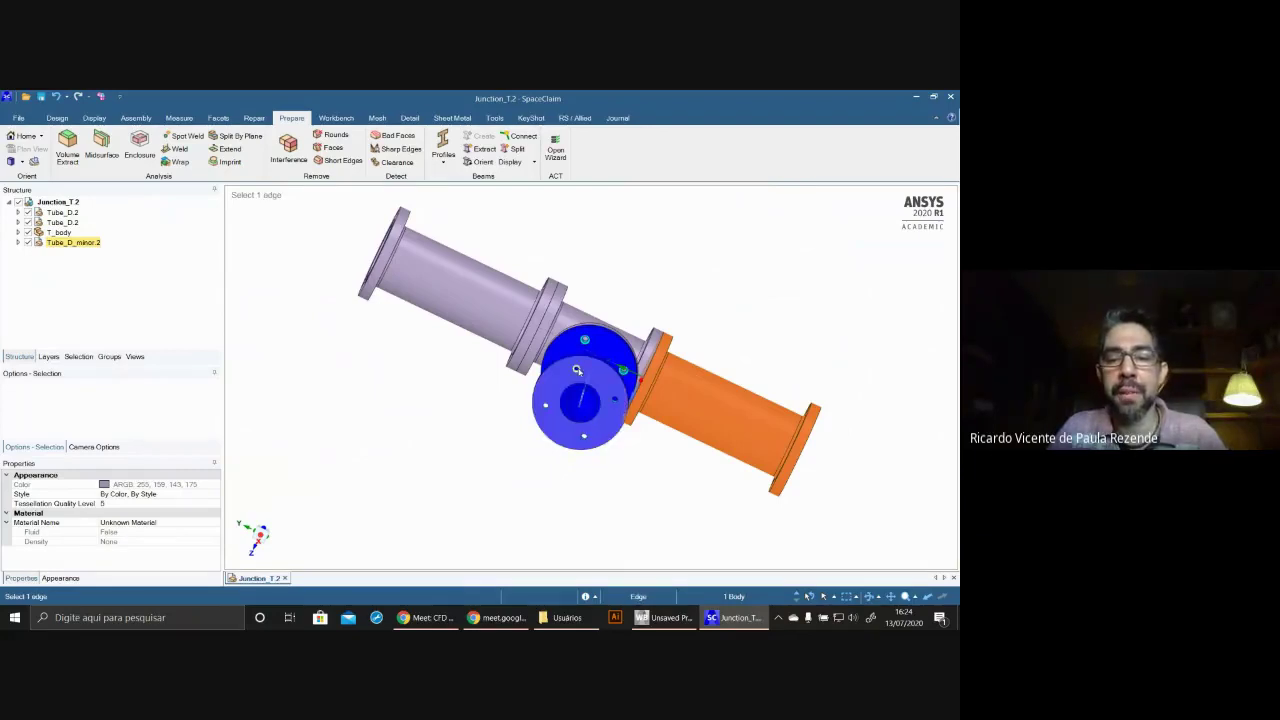
pyautogui.click(617, 391)
pyautogui.press('Escape')
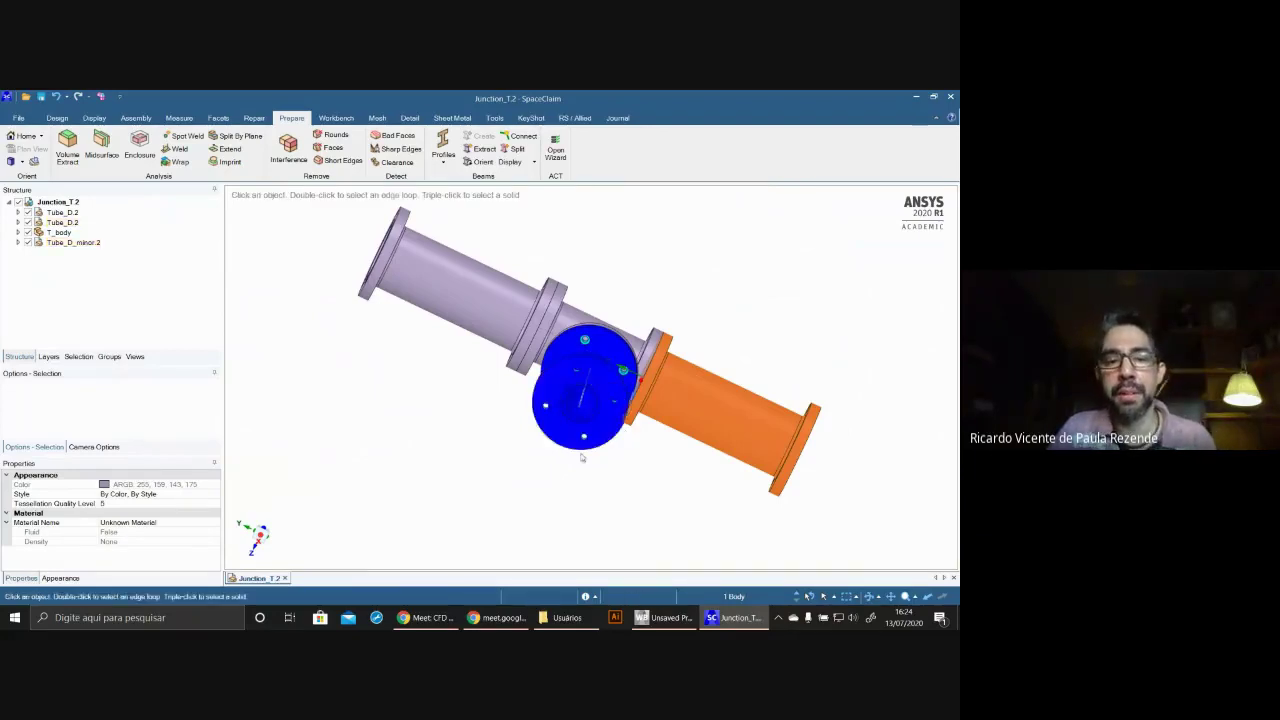
# - Bring up the Design tools and examine how the flanged tubes meet T_body, from the side, the end and above
pyautogui.click(57, 118)
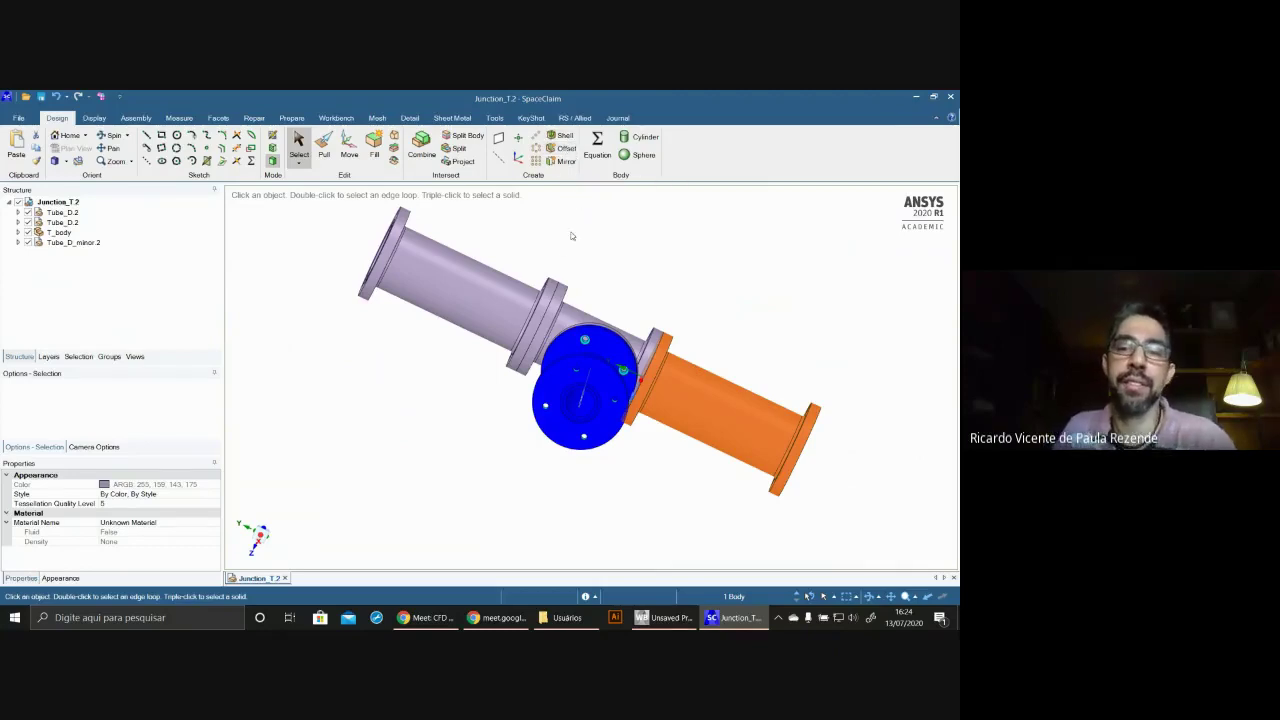
pyautogui.scroll(2, 646, 340)
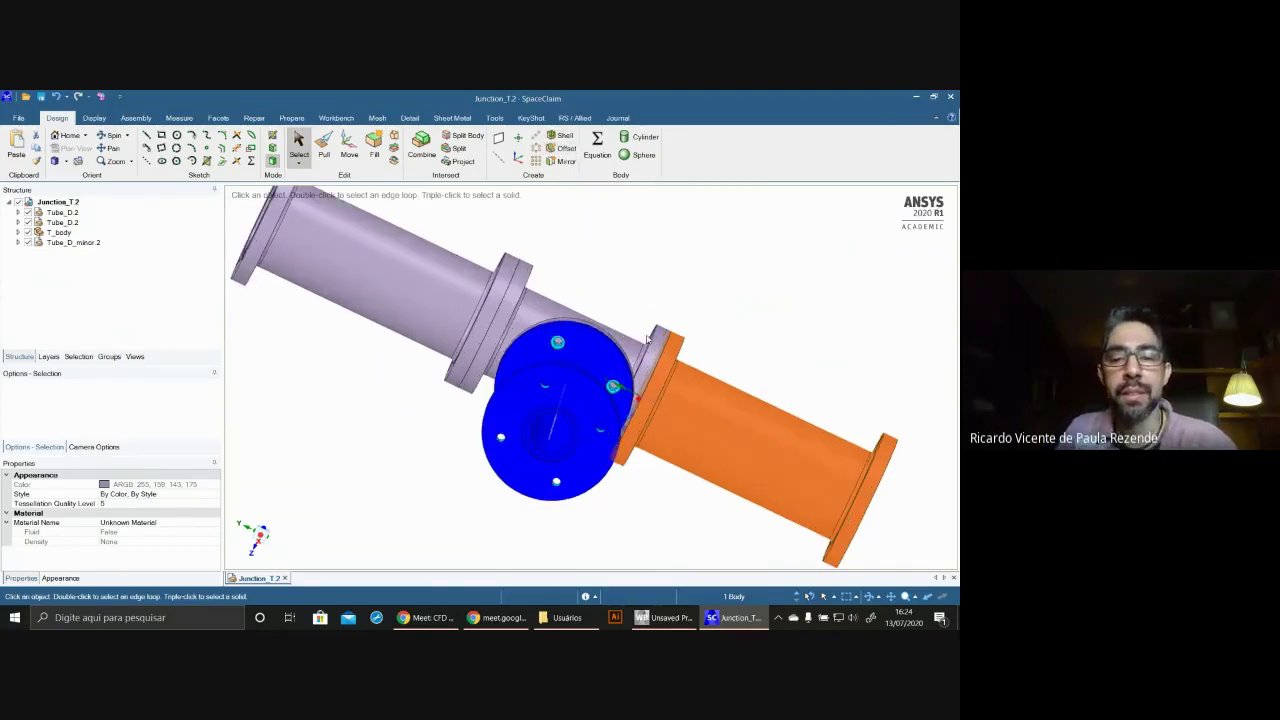
pyautogui.scroll(-4, 646, 339)
pyautogui.moveTo(646, 339); pyautogui.dragTo(594, 394, button='middle')
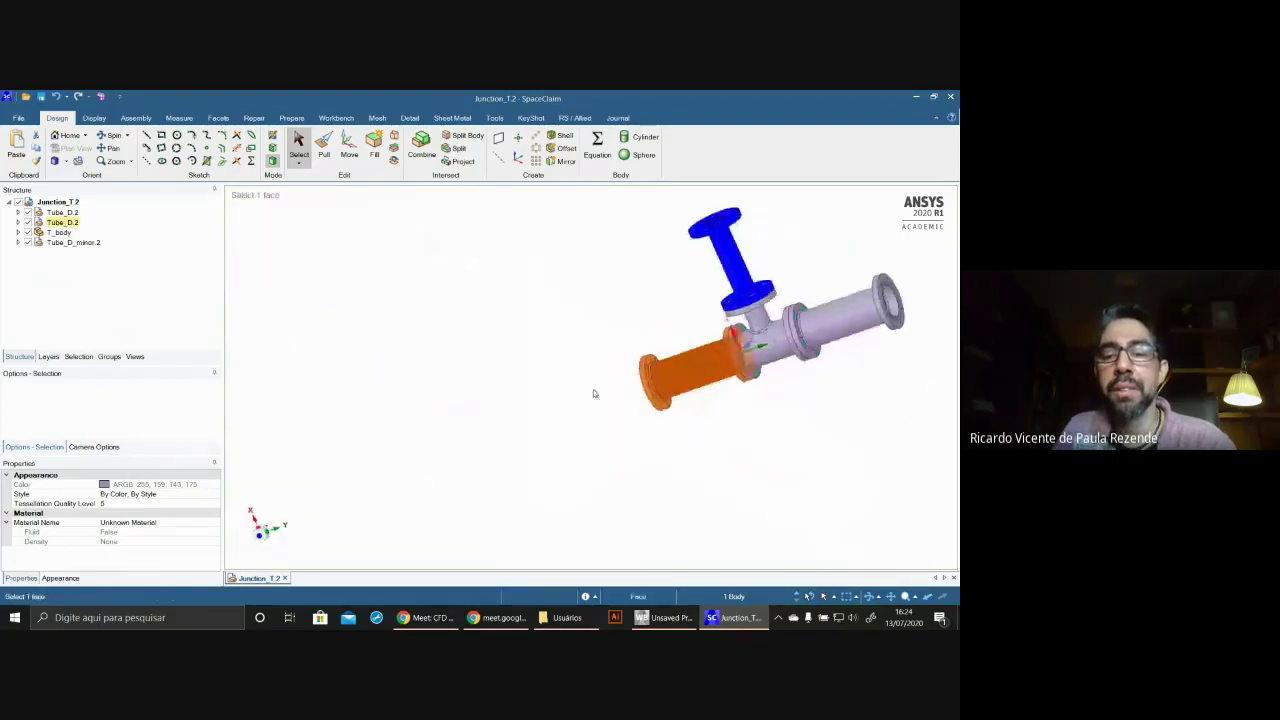
pyautogui.keyDown('shift'); pyautogui.moveTo(843, 371); pyautogui.dragTo(703, 337, button='middle'); pyautogui.keyUp('shift')
pyautogui.scroll(3, 614, 446)
pyautogui.scroll(-1, 665, 408)
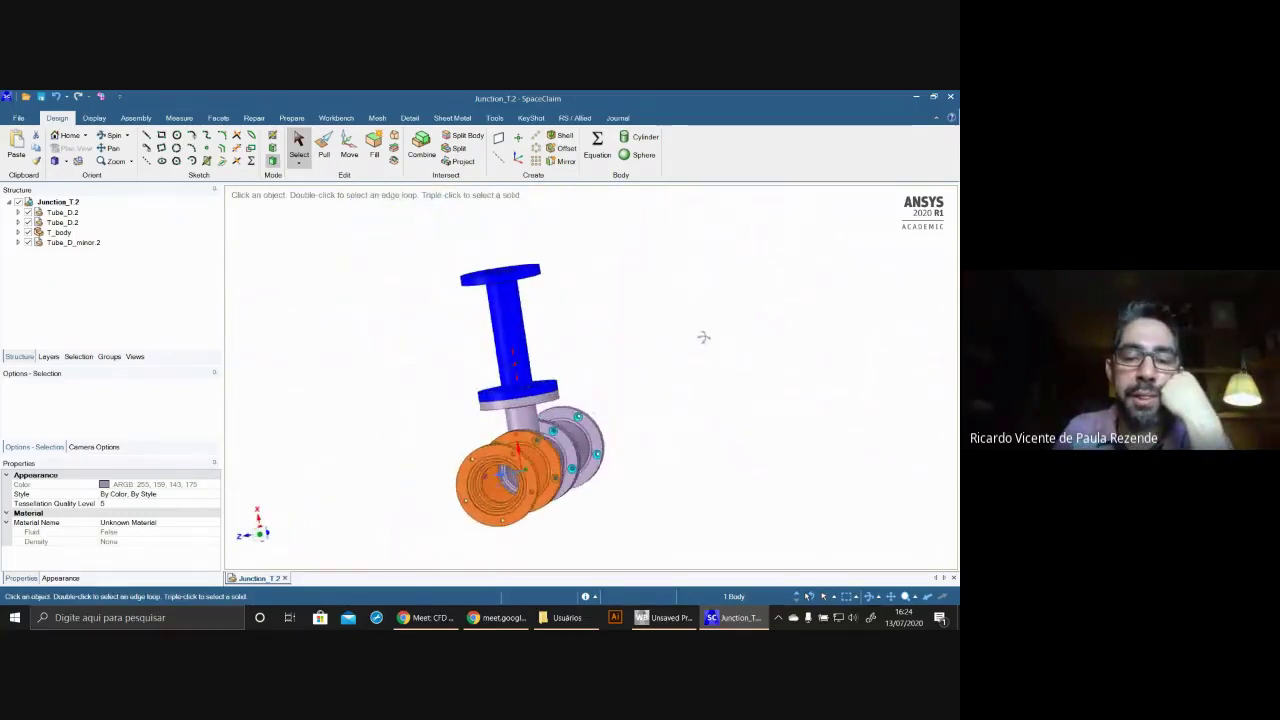
pyautogui.click(493, 507)
pyautogui.click(487, 502)
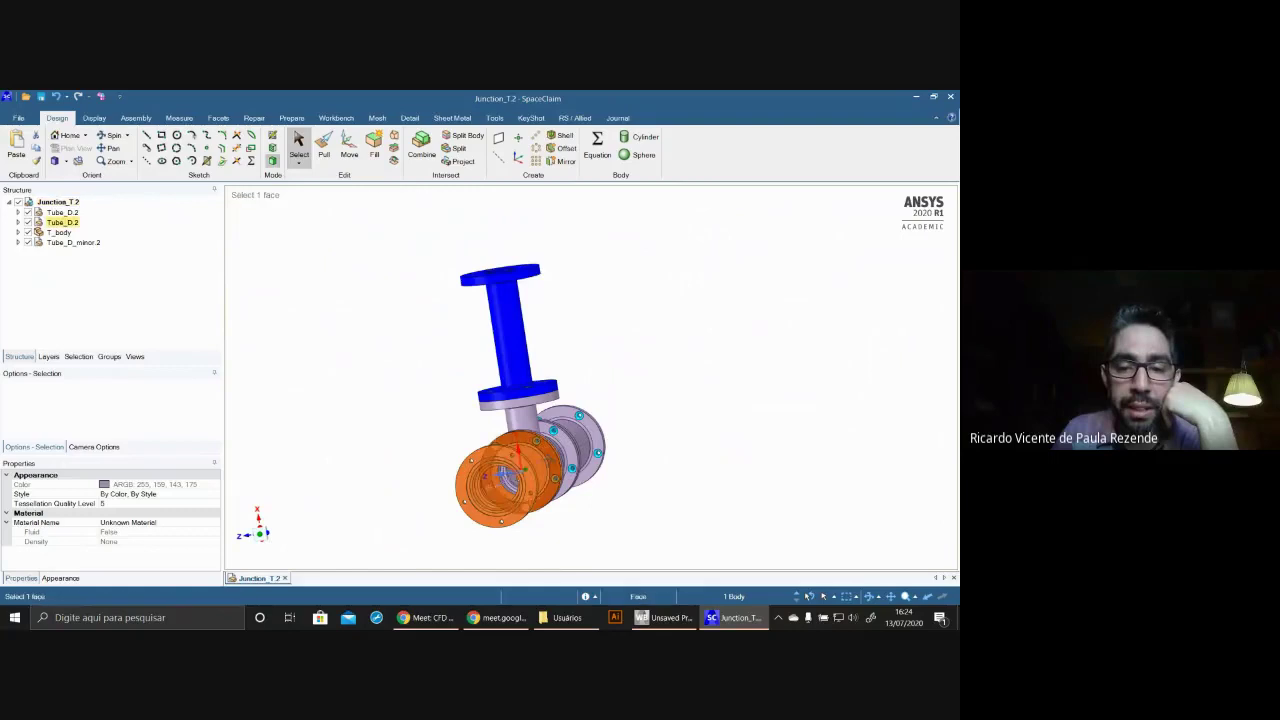
pyautogui.moveTo(487, 502); pyautogui.dragTo(450, 495, button='middle')
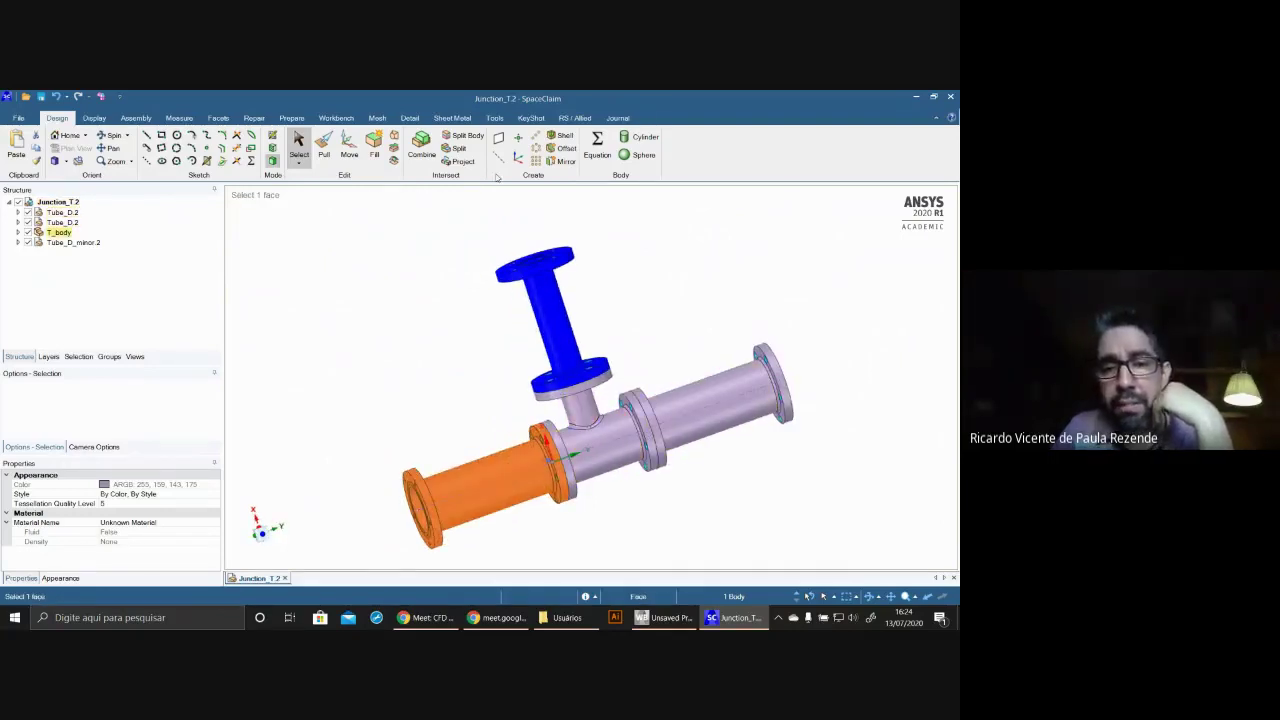
pyautogui.click(486, 227)
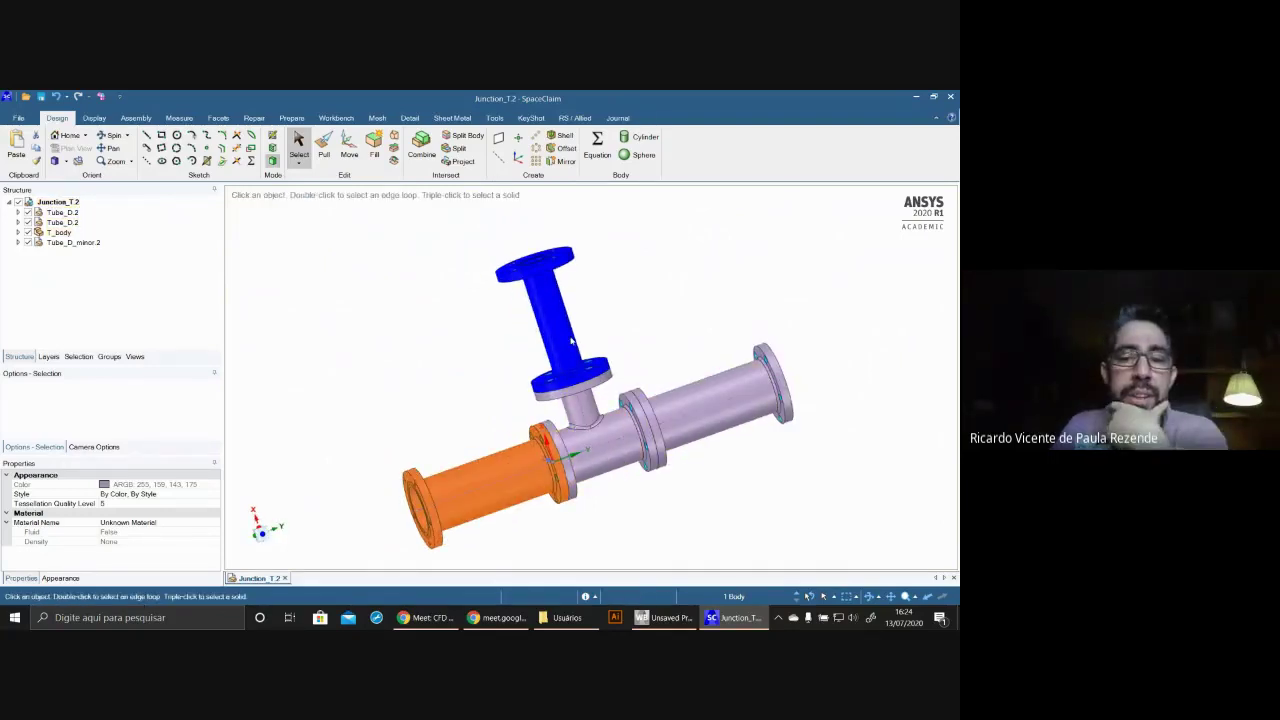
pyautogui.moveTo(674, 337); pyautogui.dragTo(685, 398, button='middle')
pyautogui.scroll(5, 685, 398)
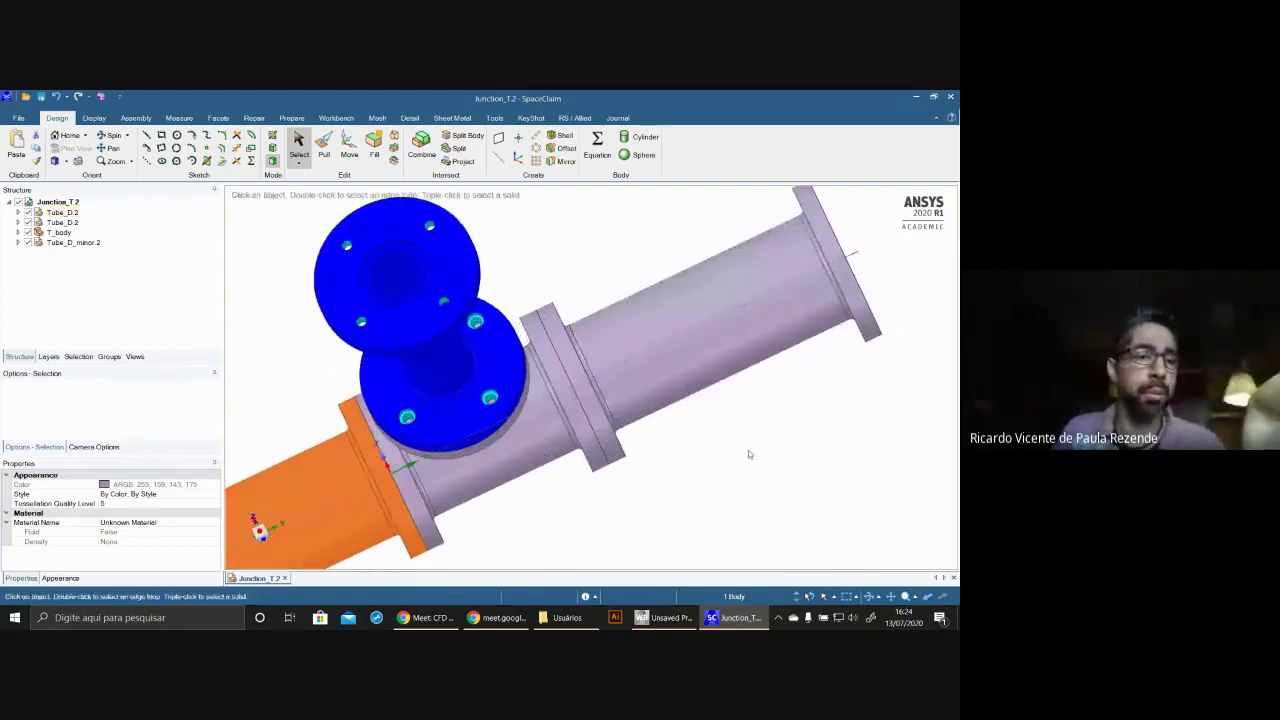
# - Switch T_body and the second Tube_D.2 off and on in turn, and hide the first Tube_D.2
pyautogui.click(18, 232)
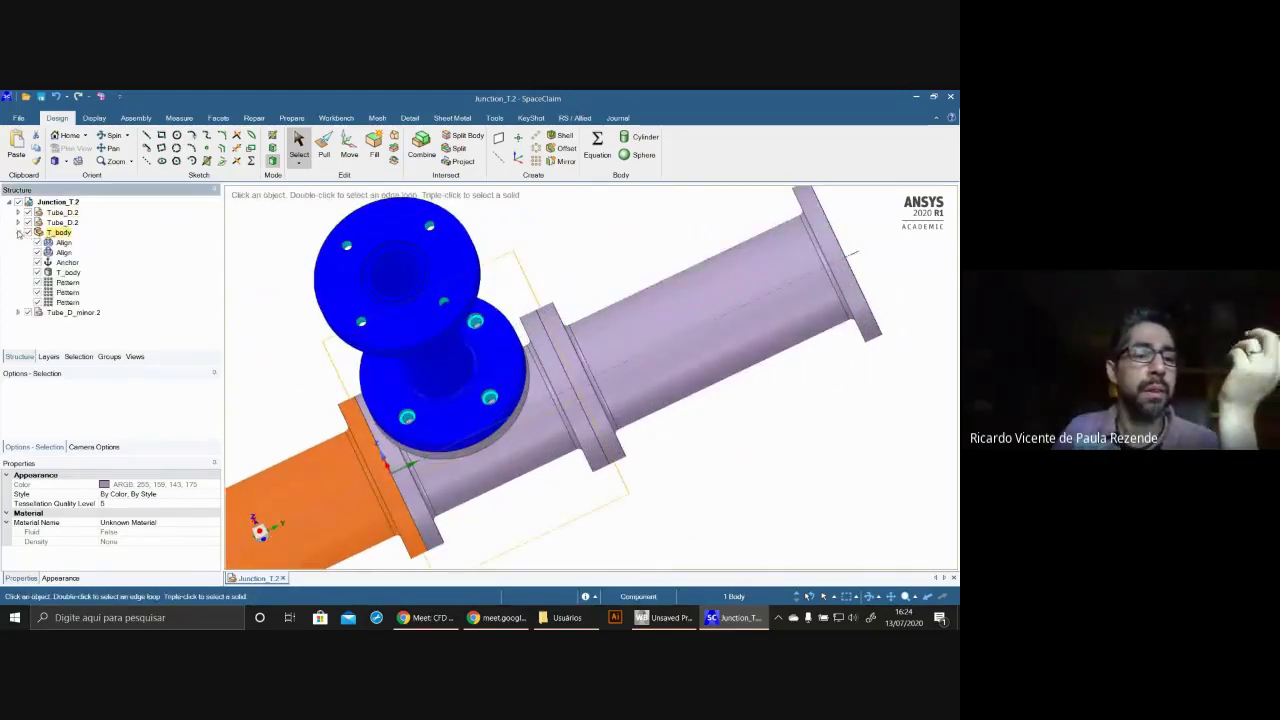
pyautogui.click(18, 232)
pyautogui.click(28, 232)
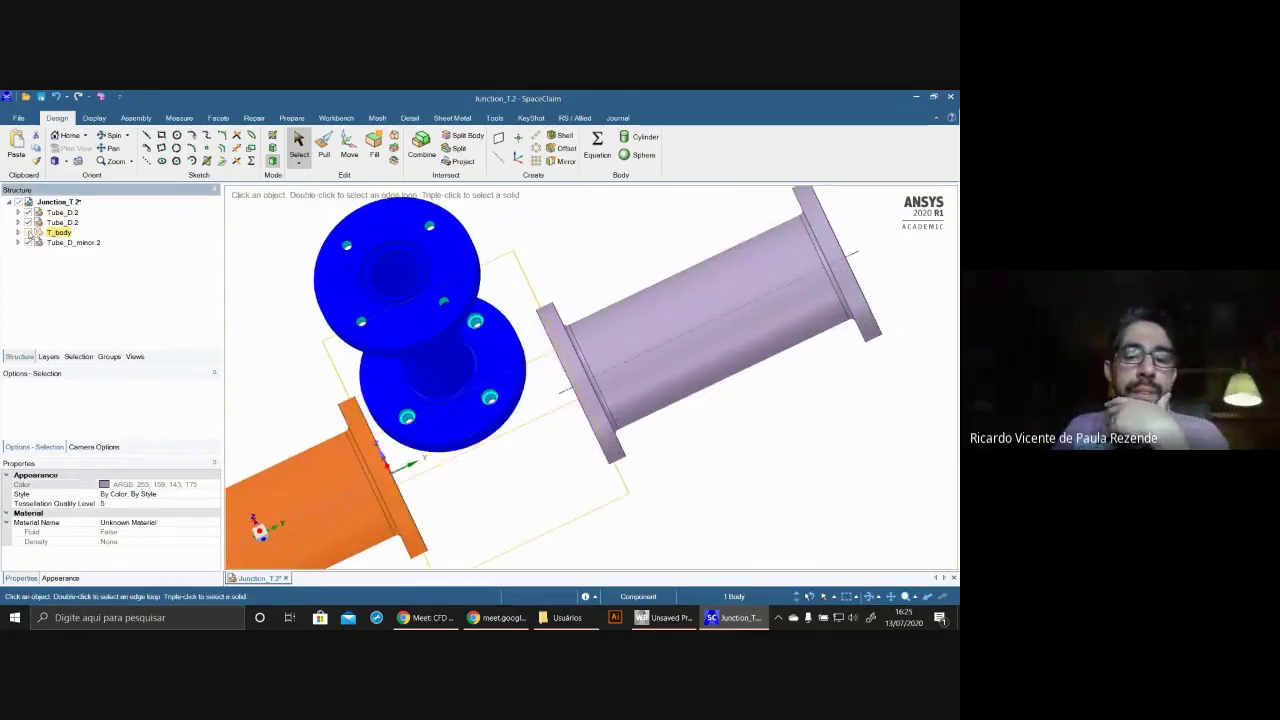
pyautogui.click(28, 232)
pyautogui.click(28, 222)
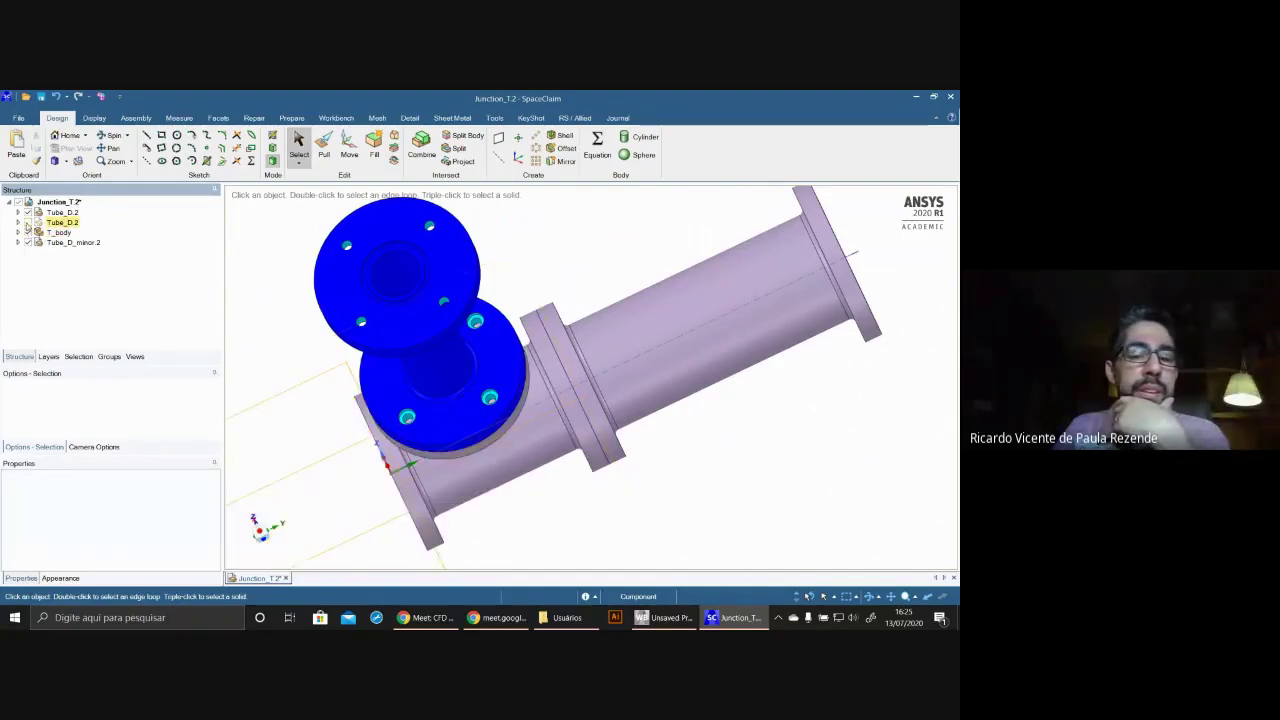
pyautogui.click(28, 222)
pyautogui.click(28, 212)
pyautogui.press('Escape')
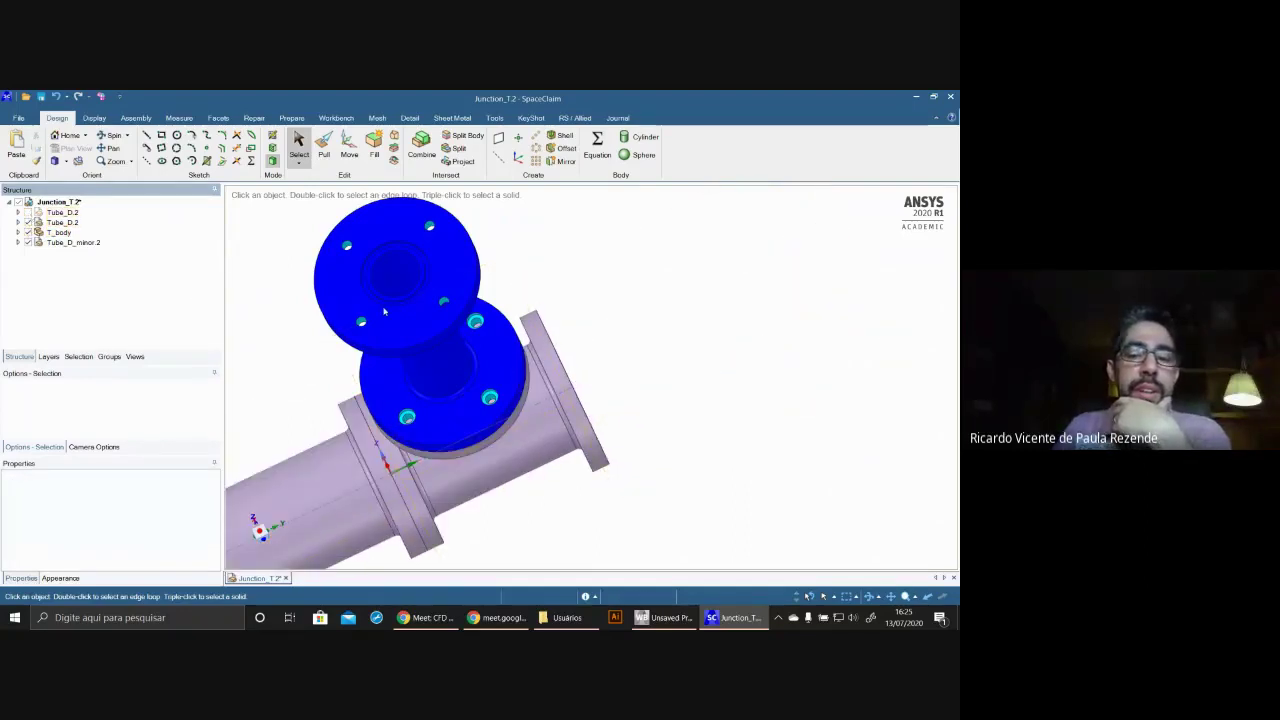
# - Expand T_body in the structure tree and examine its Align mating conditions
pyautogui.click(36, 233)
pyautogui.click(18, 232)
pyautogui.click(63, 242)
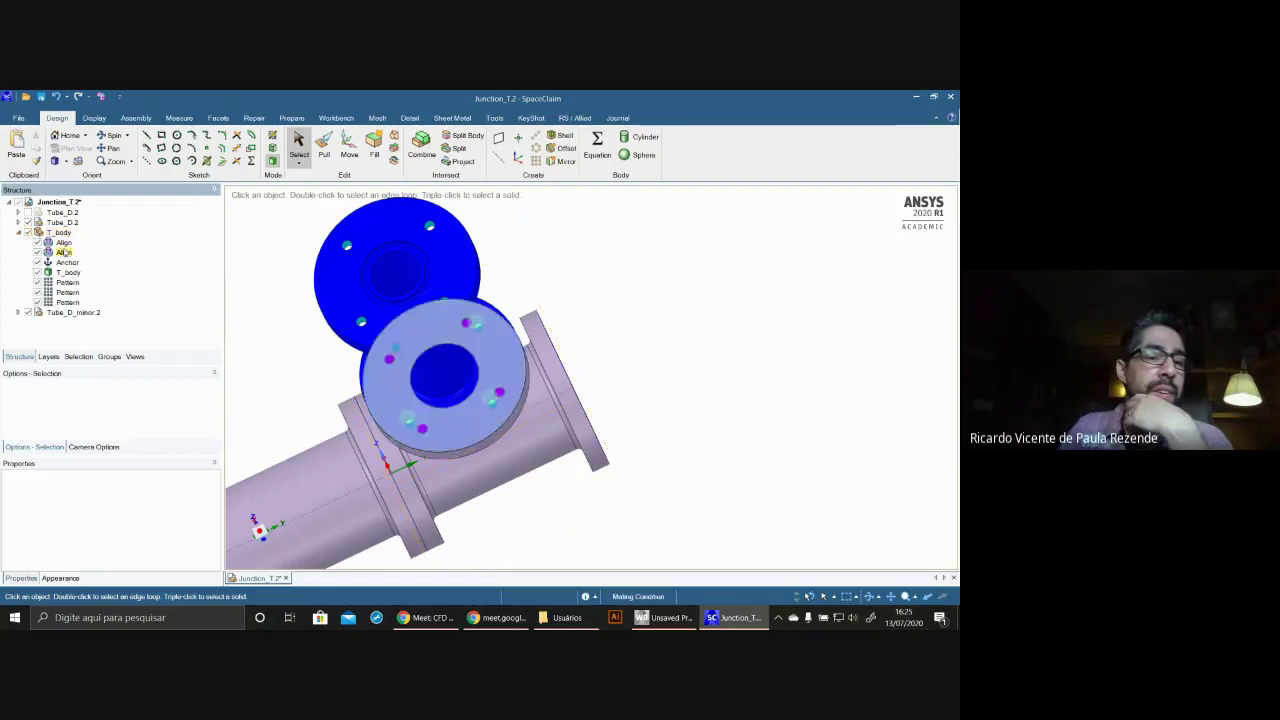
# - Show the hidden first Tube_D.2 component so the full pipe junction assembly is displayed
pyautogui.click(68, 292)
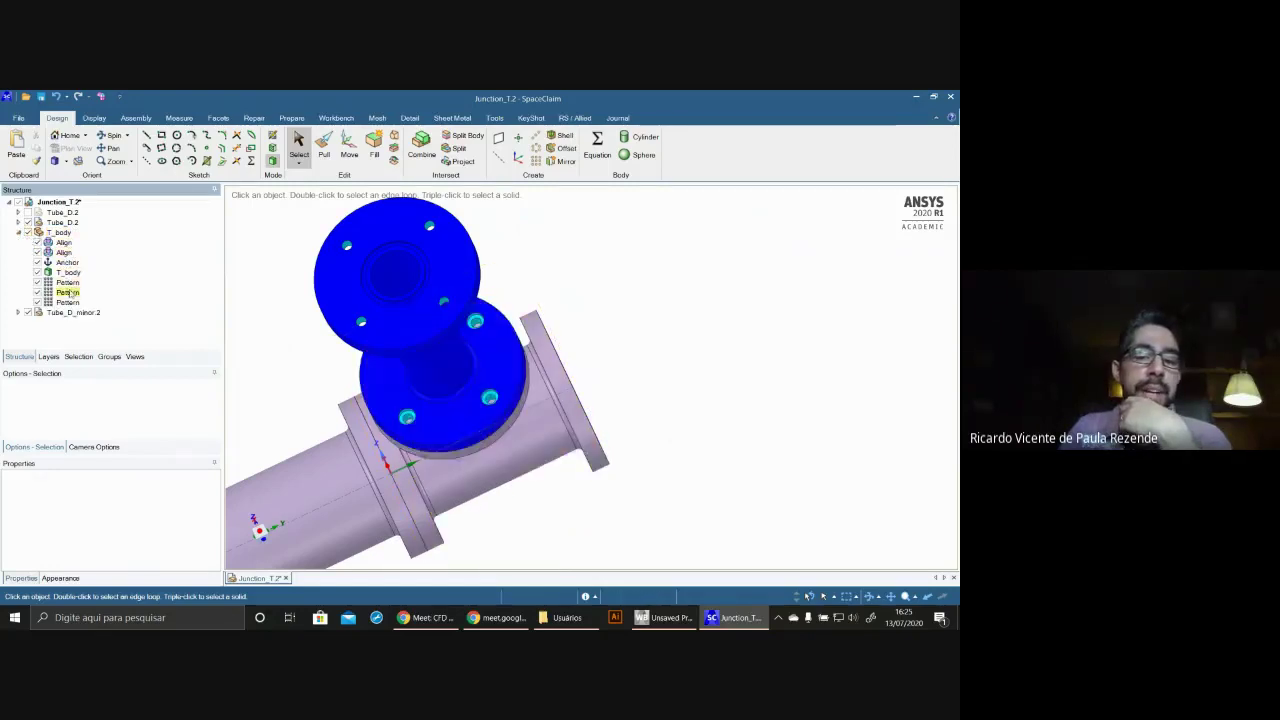
pyautogui.click(28, 212)
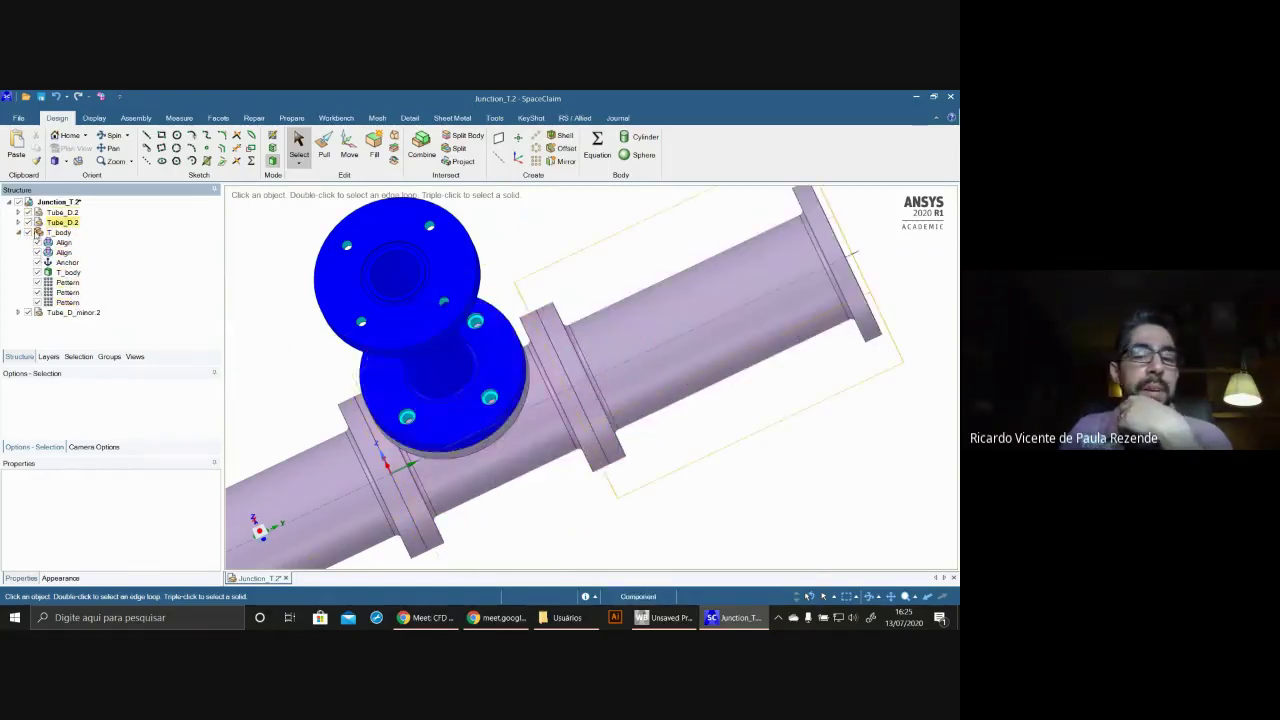
pyautogui.scroll(-4, 838, 444)
pyautogui.moveTo(764, 460); pyautogui.dragTo(797, 364, button='middle')
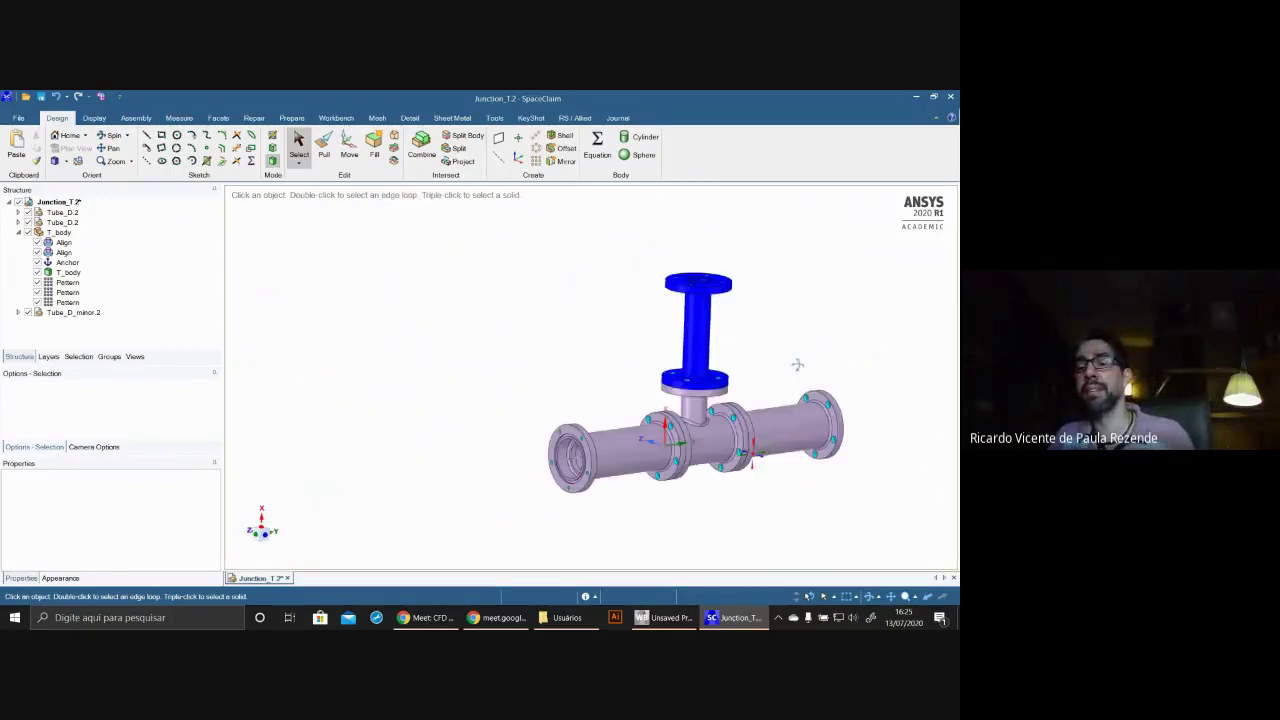
# - Examine the assembled T-junction from several sides, checking the flange joints, branch connection and open tube ends
pyautogui.scroll(4, 736, 422)
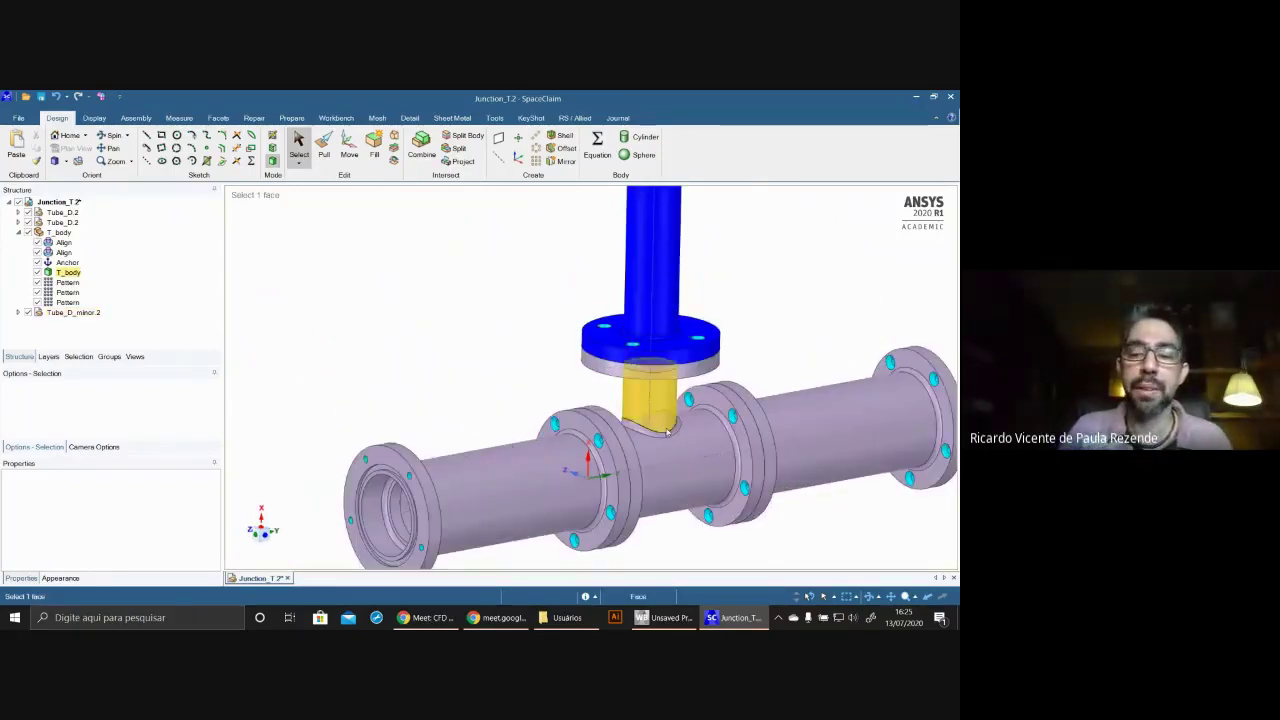
pyautogui.scroll(4, 872, 480)
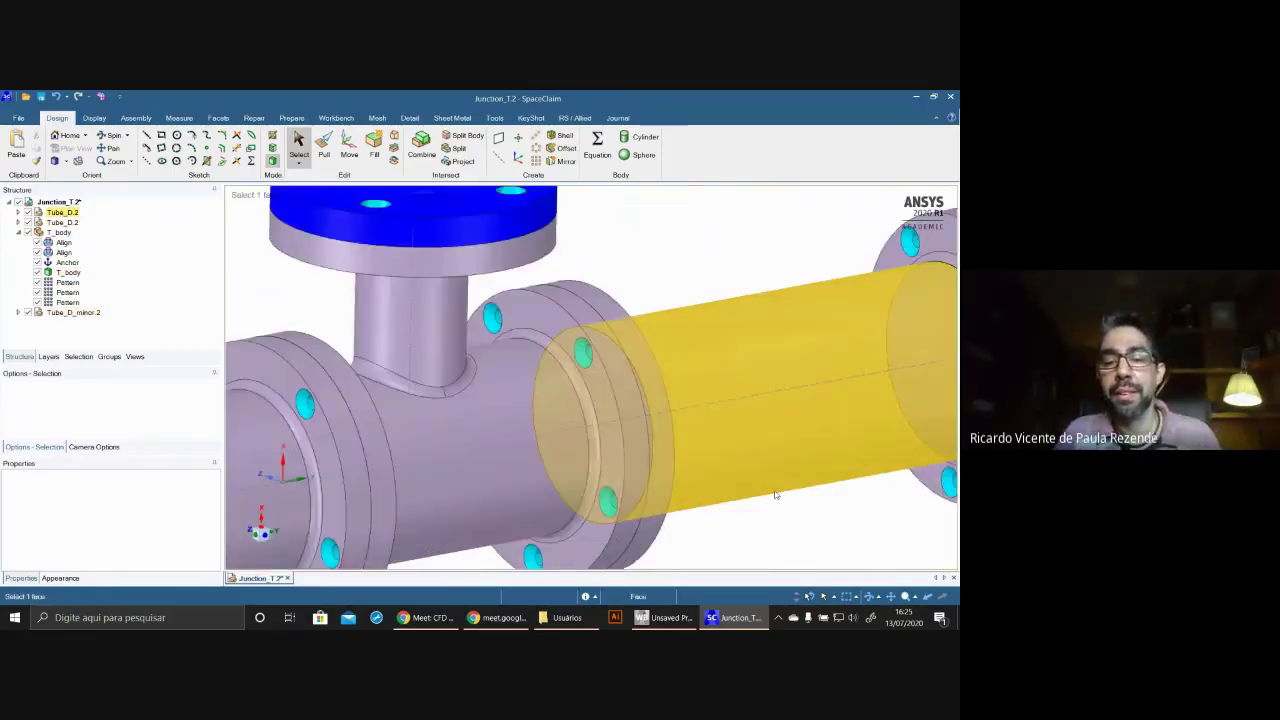
pyautogui.scroll(-6, 776, 493)
pyautogui.moveTo(769, 501); pyautogui.dragTo(717, 499, button='middle')
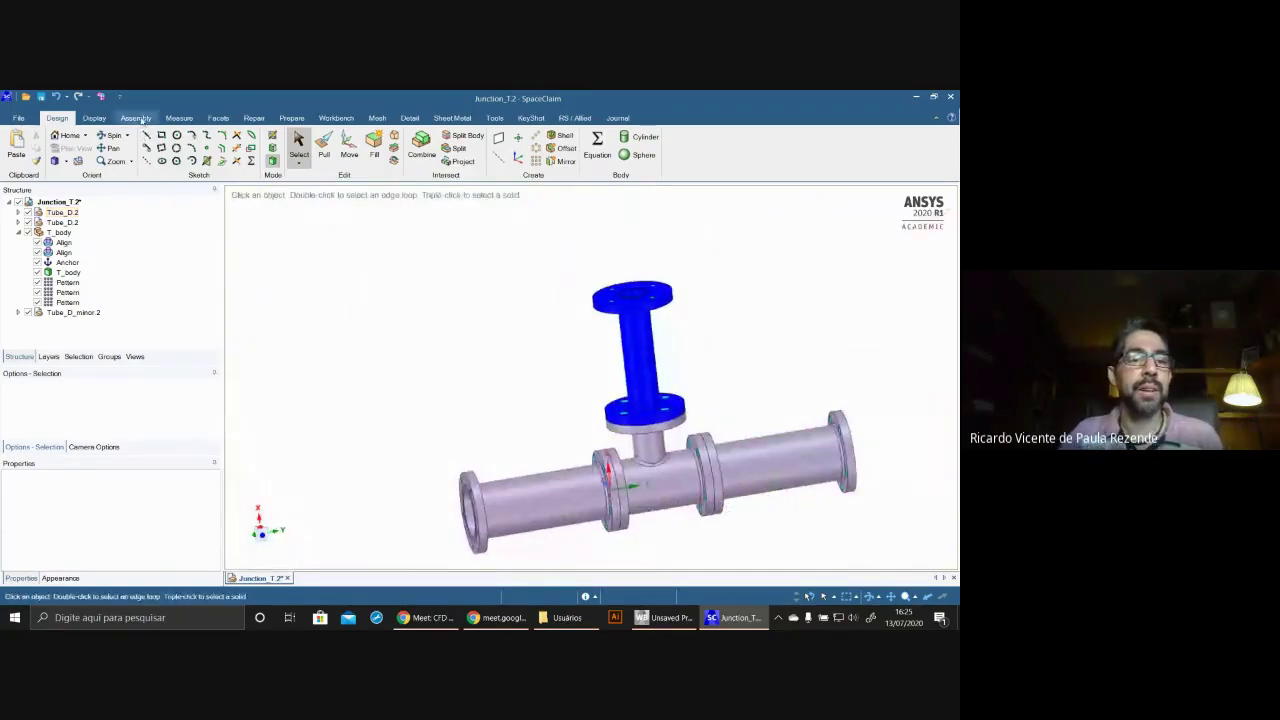
pyautogui.click(136, 118)
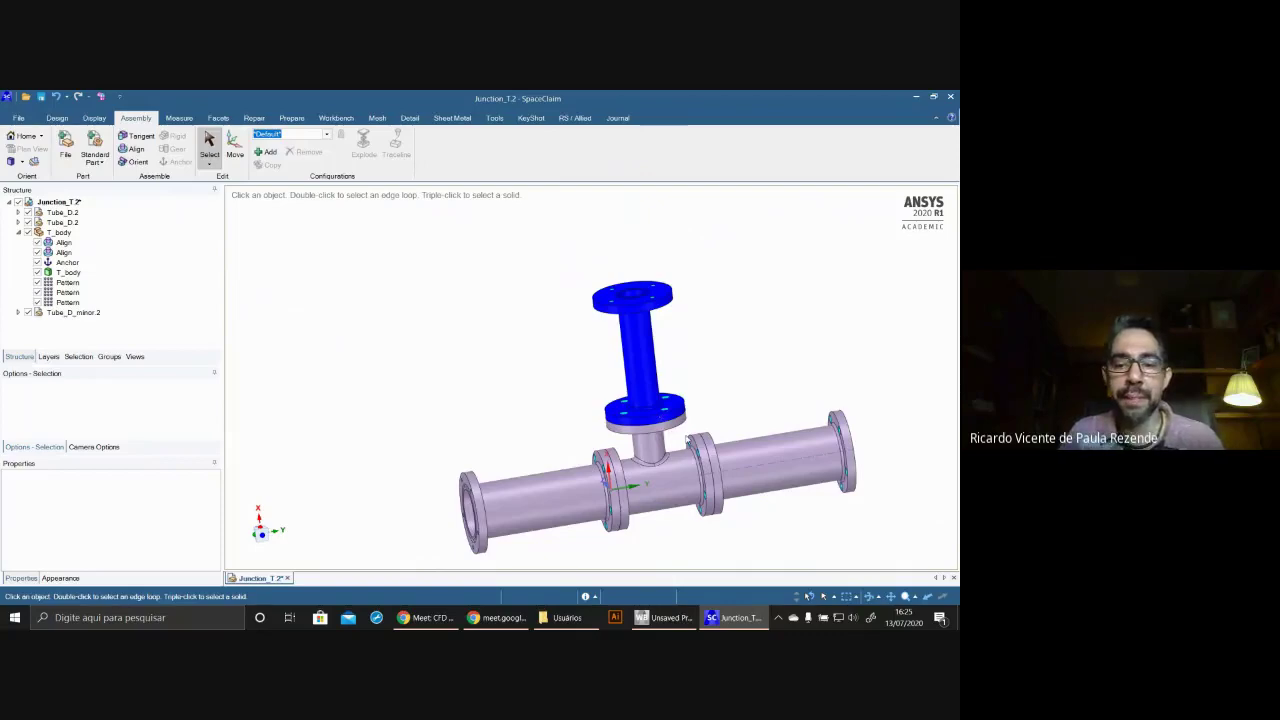
pyautogui.scroll(3, 686, 437)
pyautogui.moveTo(686, 437); pyautogui.dragTo(731, 380, button='middle')
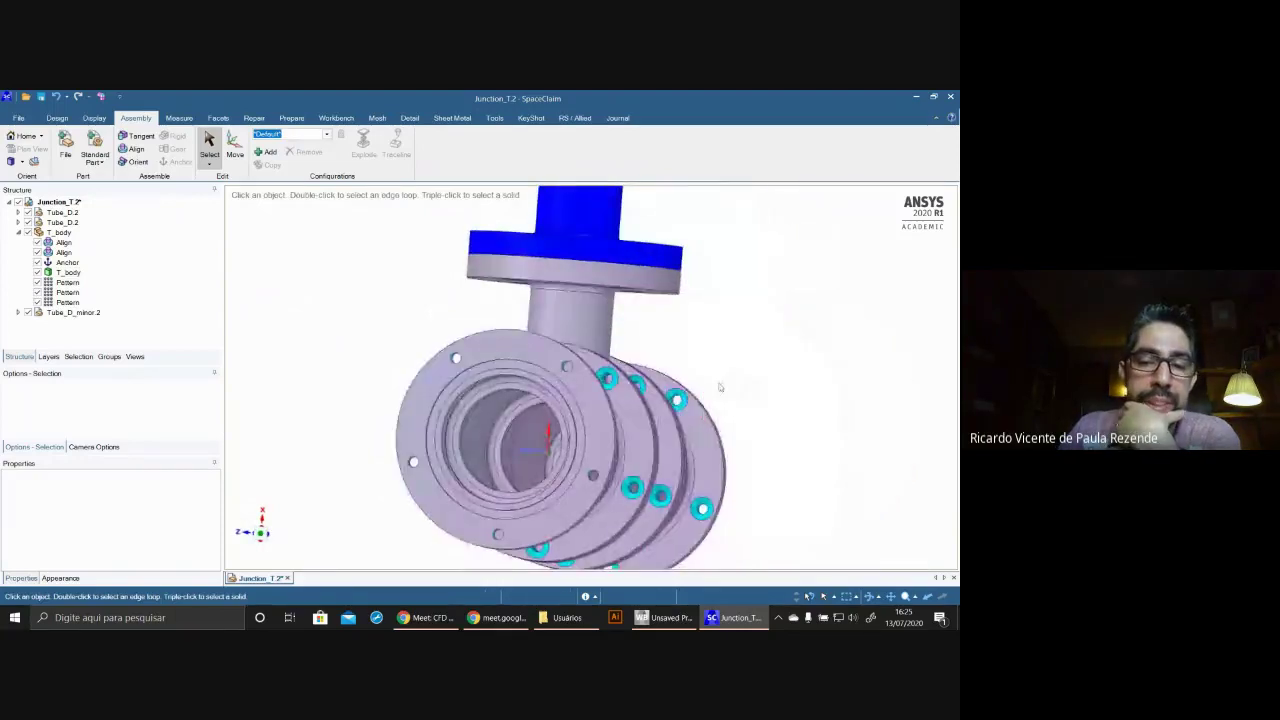
pyautogui.scroll(-3, 768, 344)
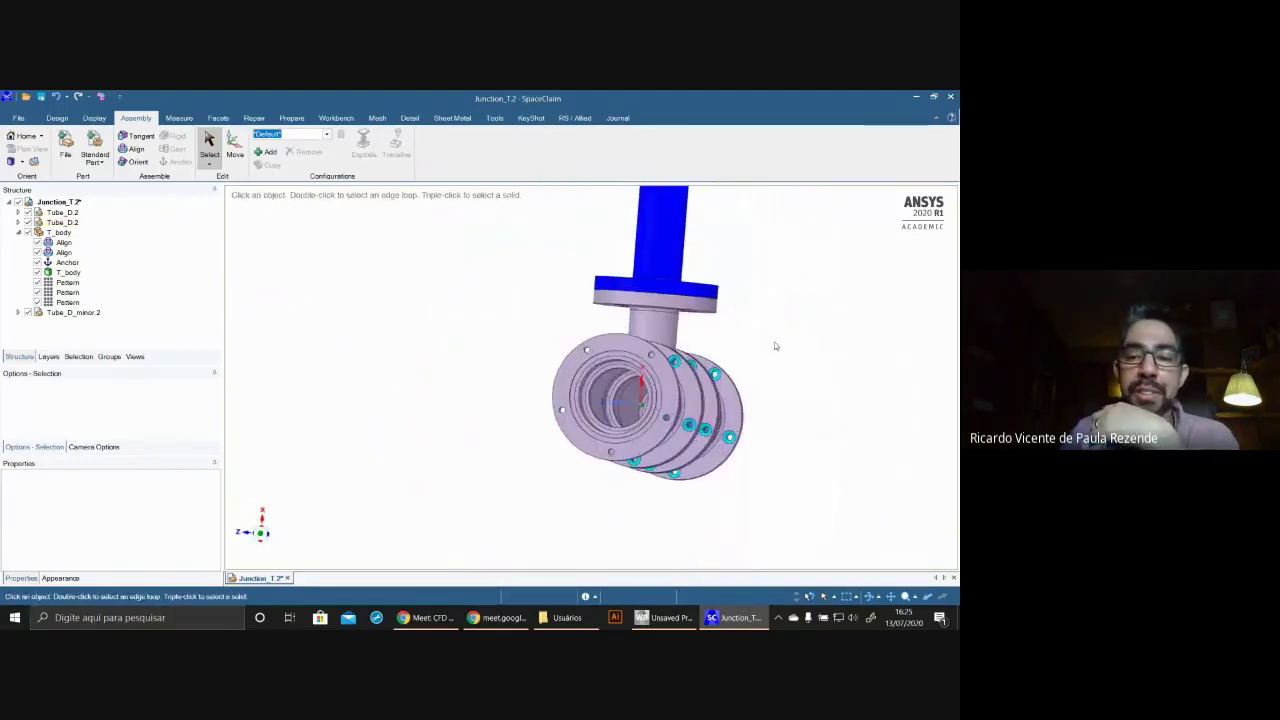
pyautogui.moveTo(797, 354); pyautogui.dragTo(762, 405, button='middle')
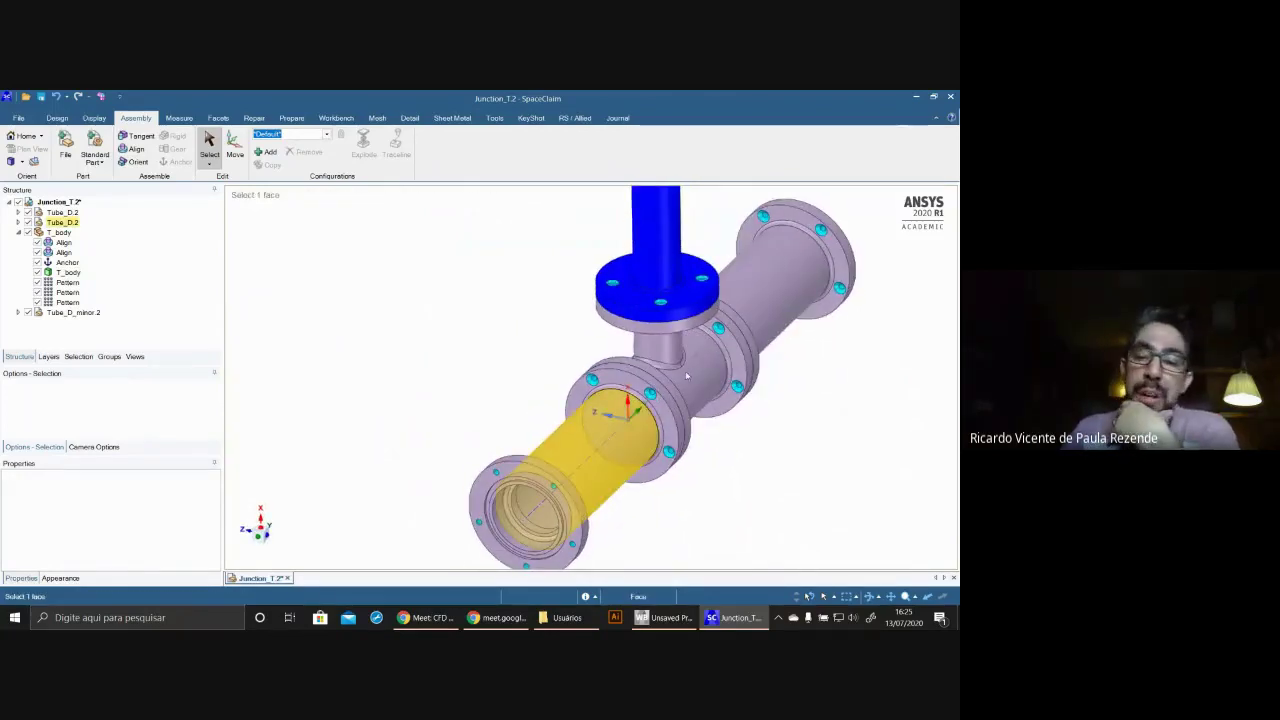
pyautogui.moveTo(808, 257); pyautogui.dragTo(728, 396, button='middle')
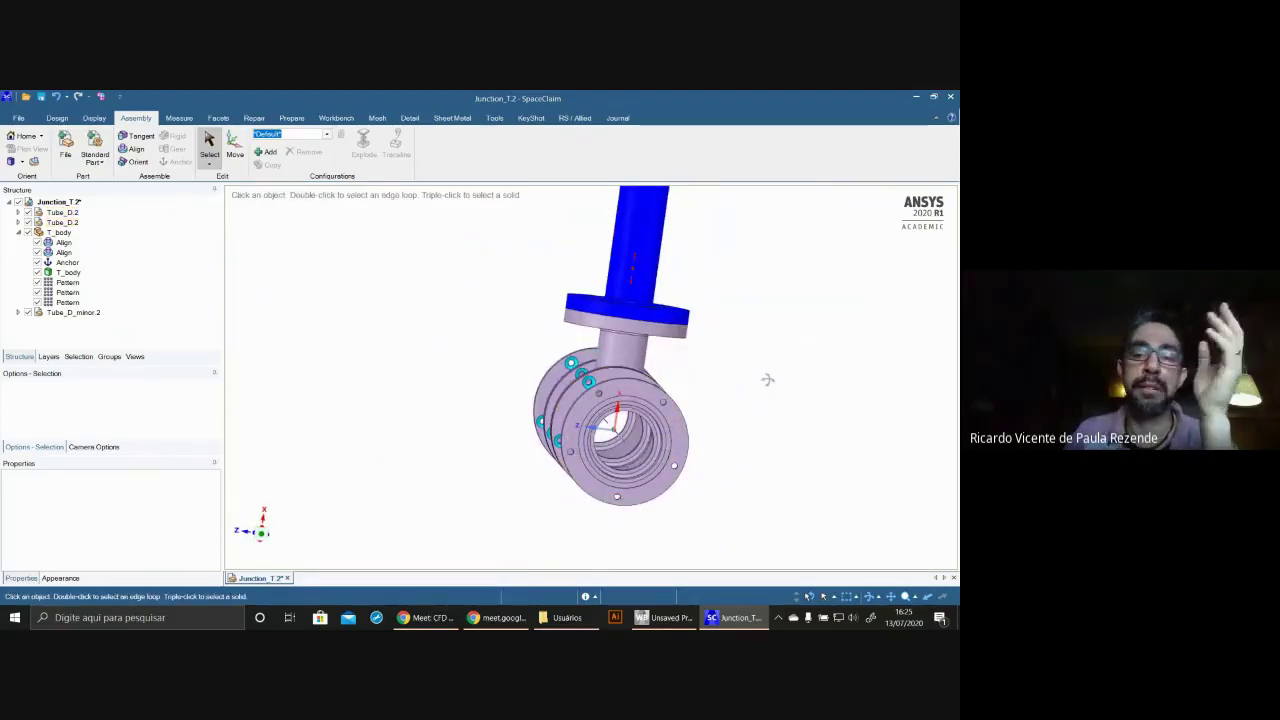
pyautogui.moveTo(767, 379); pyautogui.dragTo(586, 453, button='middle')
pyautogui.scroll(-3, 706, 475)
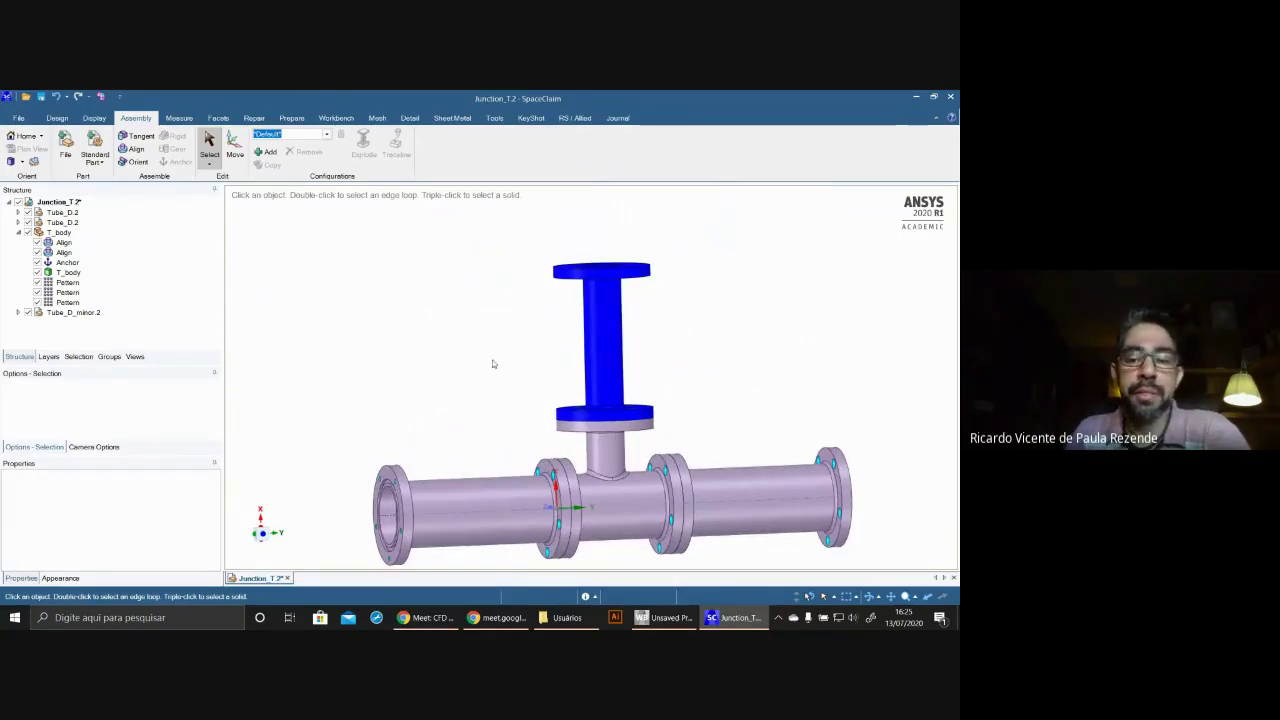
pyautogui.moveTo(492, 364); pyautogui.dragTo(505, 405, button='middle')
pyautogui.scroll(-3, 655, 285)
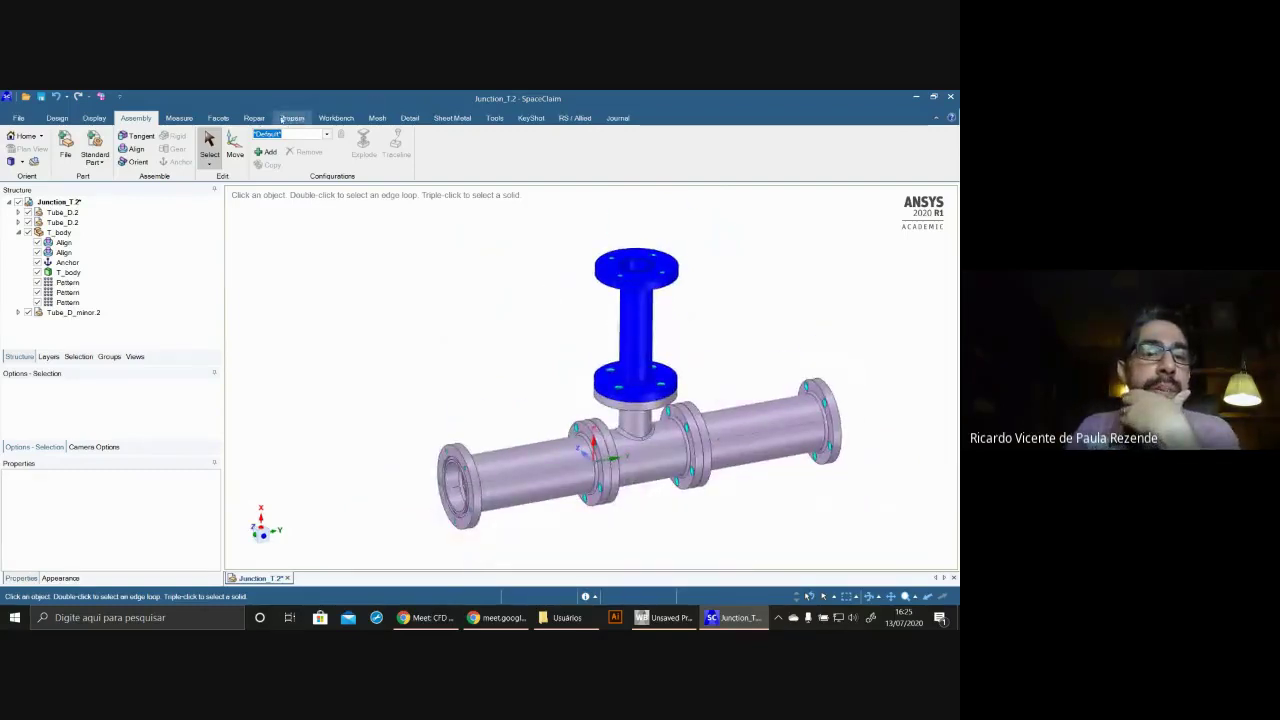
# - Start a Volume Extract and select the inner ring face at the open end of the second Tube_D.2 as an enclosing face
pyautogui.click(291, 118)
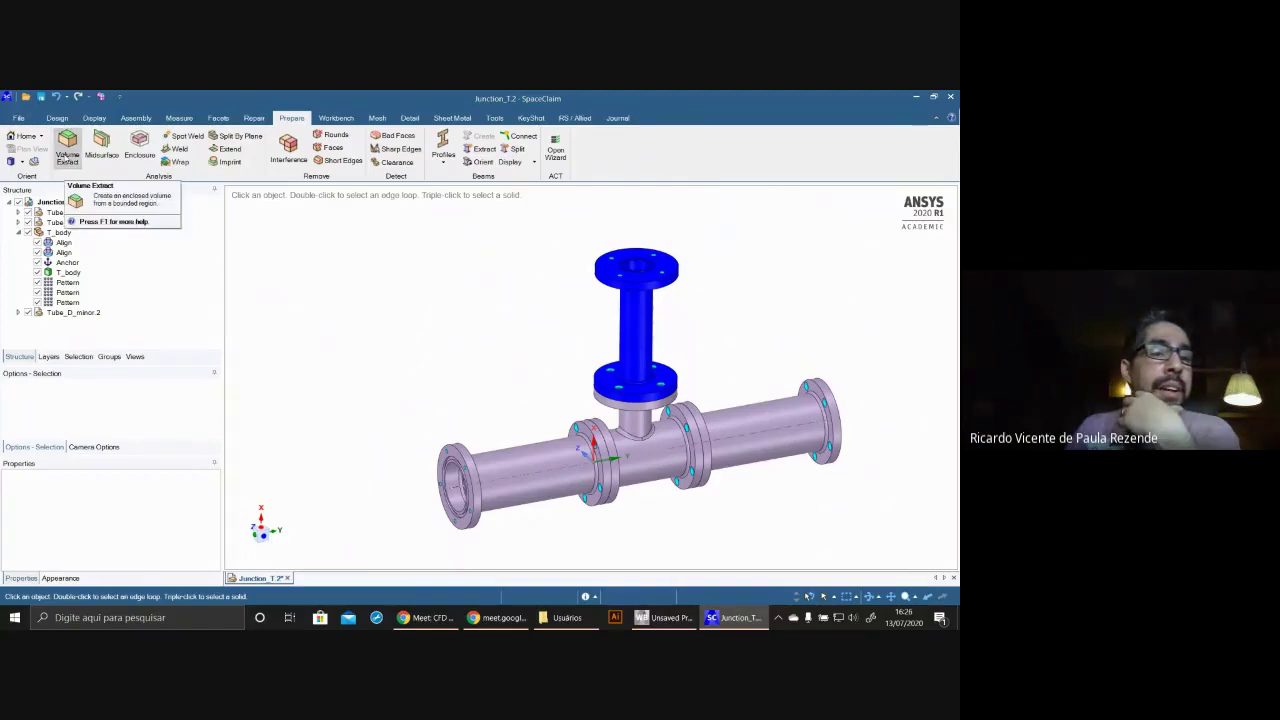
pyautogui.click(66, 152)
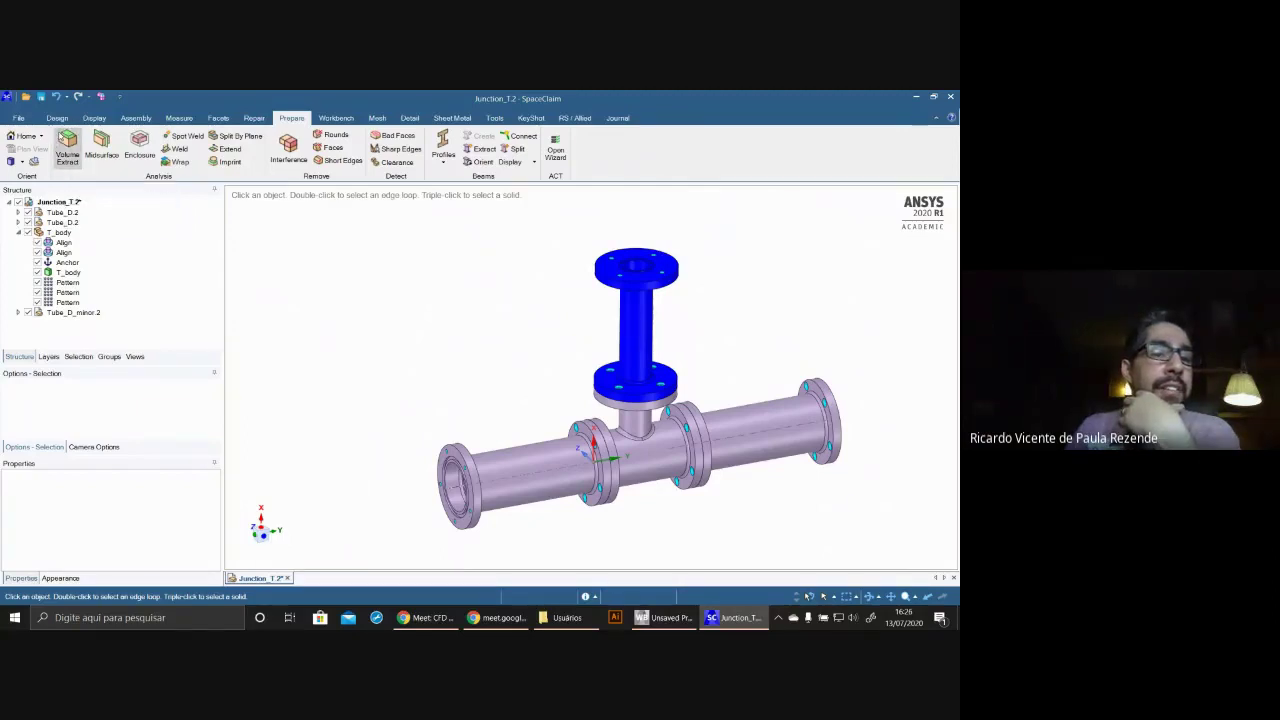
pyautogui.click(66, 152)
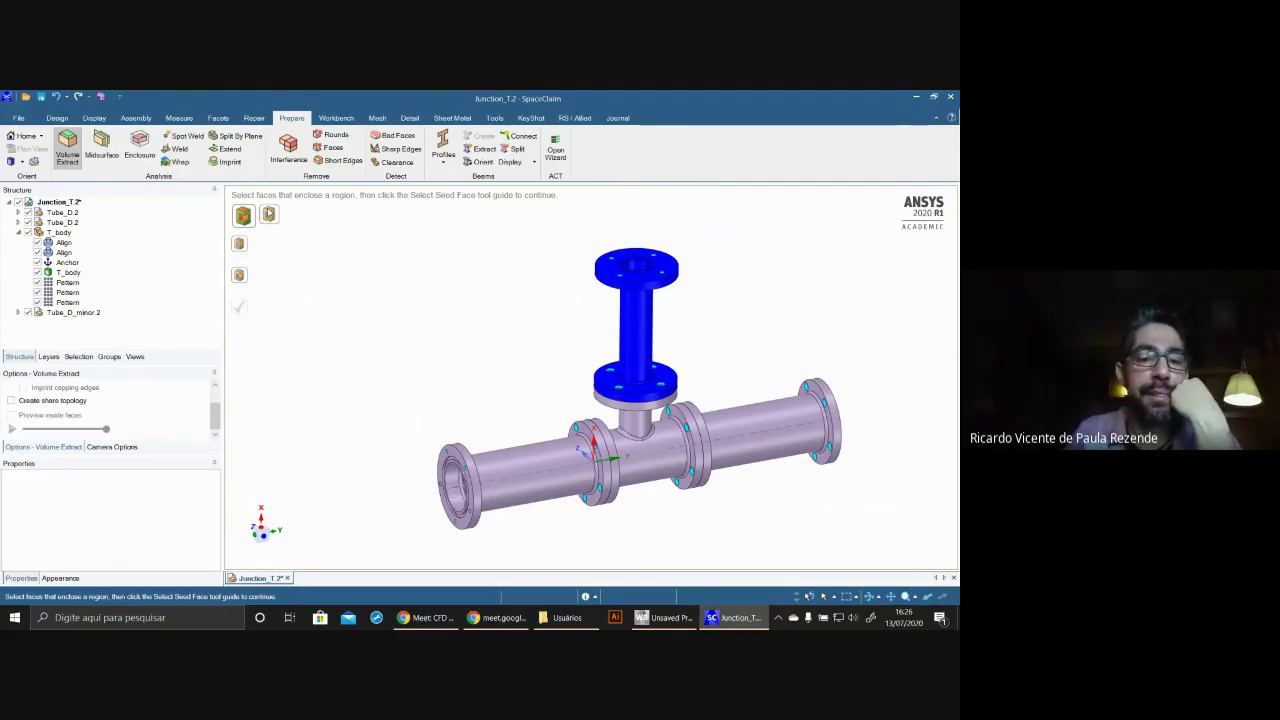
pyautogui.moveTo(481, 330); pyautogui.dragTo(494, 274, button='middle')
pyautogui.scroll(2, 497, 289)
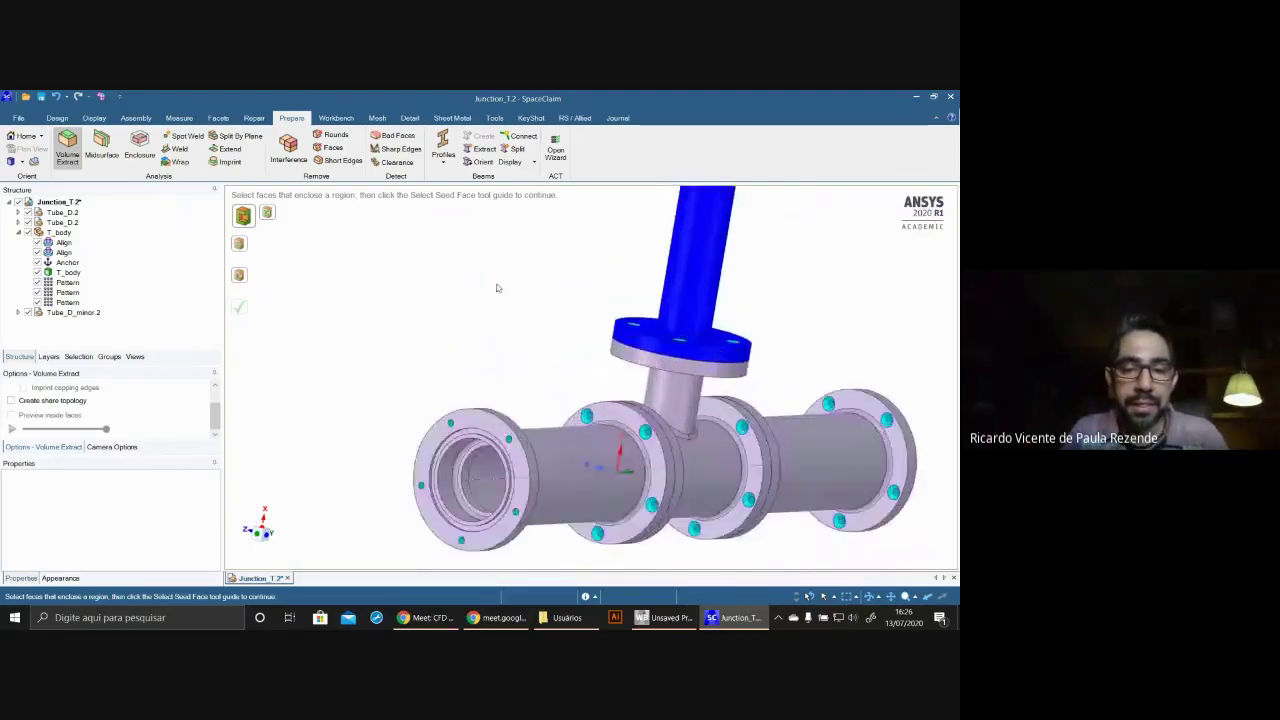
pyautogui.click(474, 474)
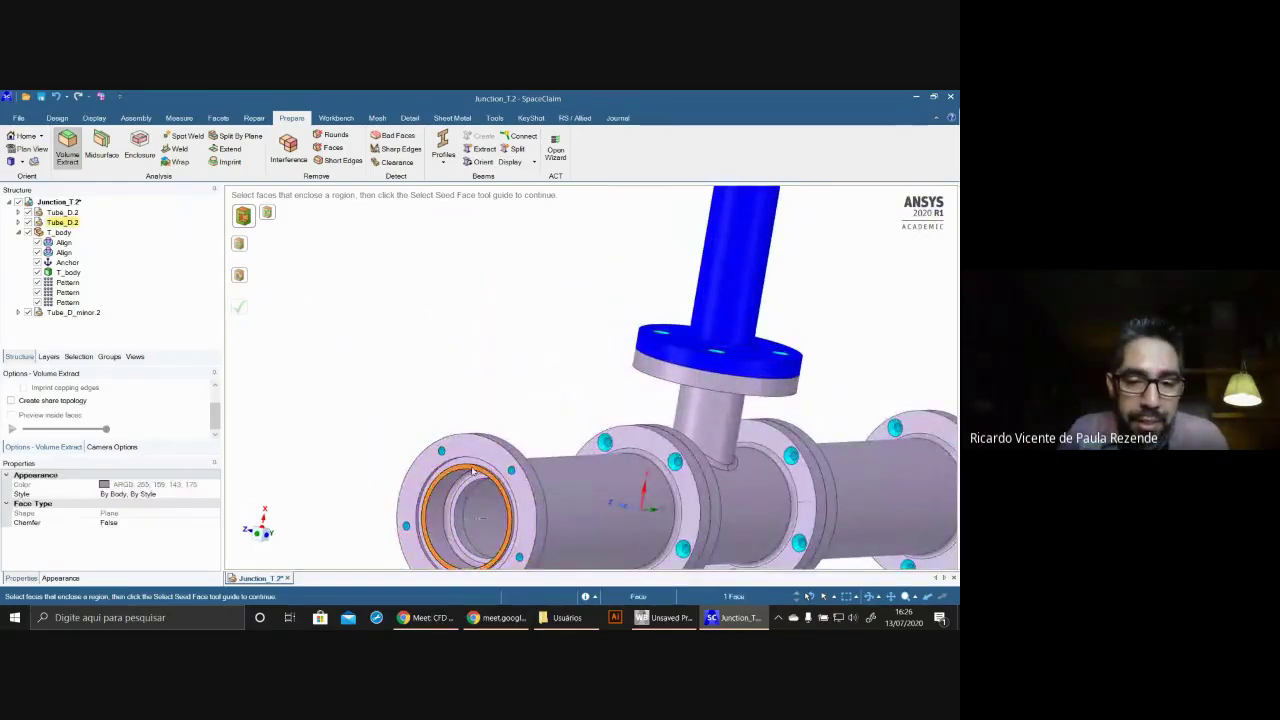
# - Add the inner ring faces at the open ends of the branch tube and the first Tube_D.2 to the enclosing faces
pyautogui.scroll(-3, 762, 309)
pyautogui.moveTo(762, 309); pyautogui.dragTo(775, 360, button='middle')
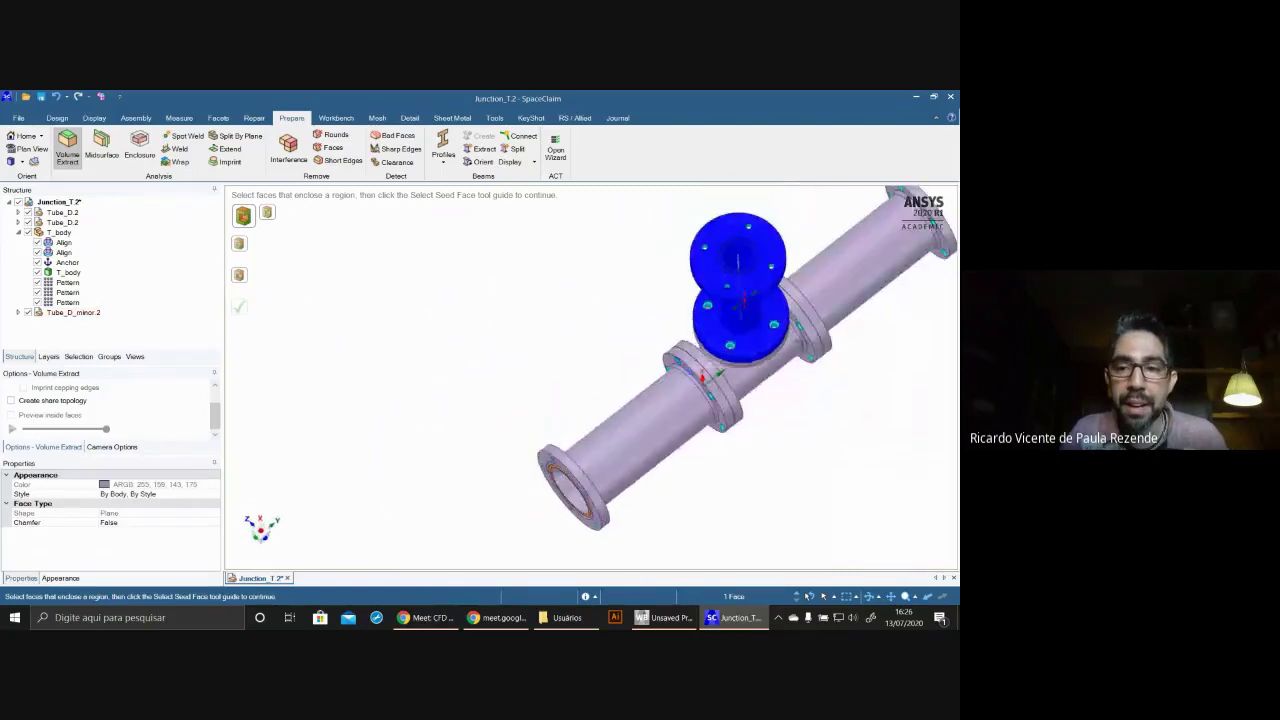
pyautogui.scroll(2, 794, 288)
pyautogui.moveTo(793, 289); pyautogui.dragTo(800, 300, button='middle')
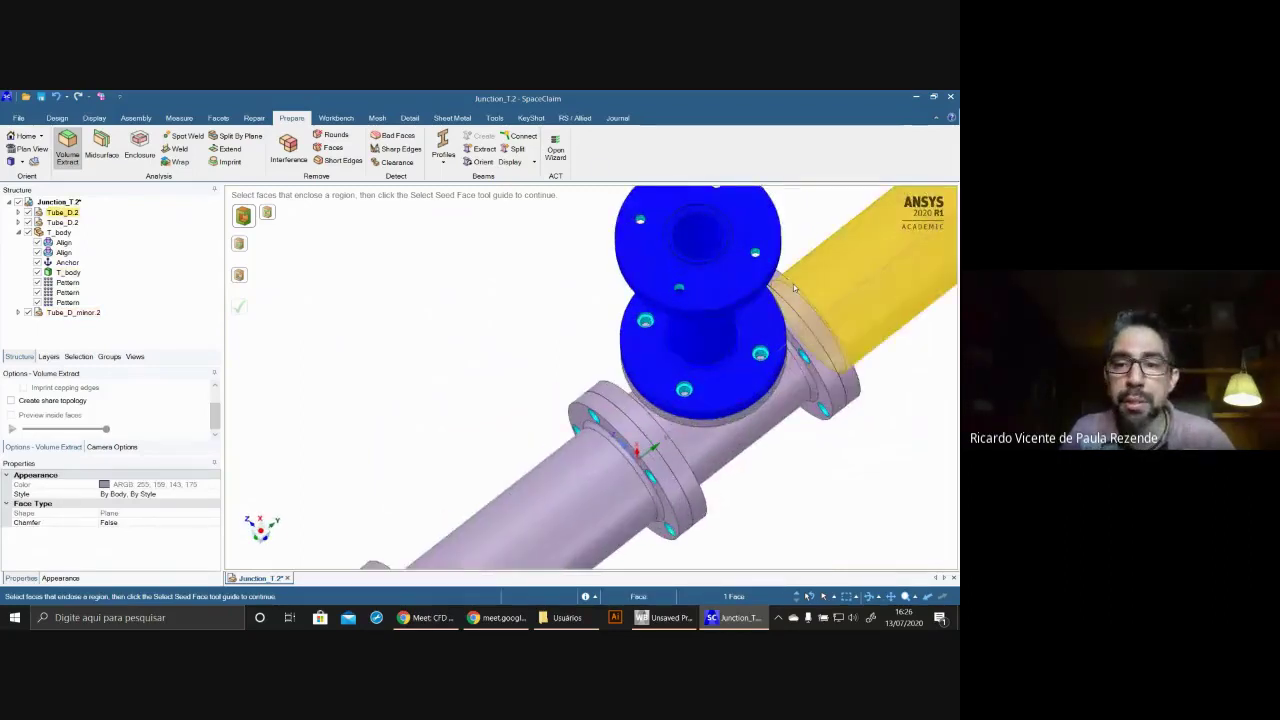
pyautogui.click(727, 241)
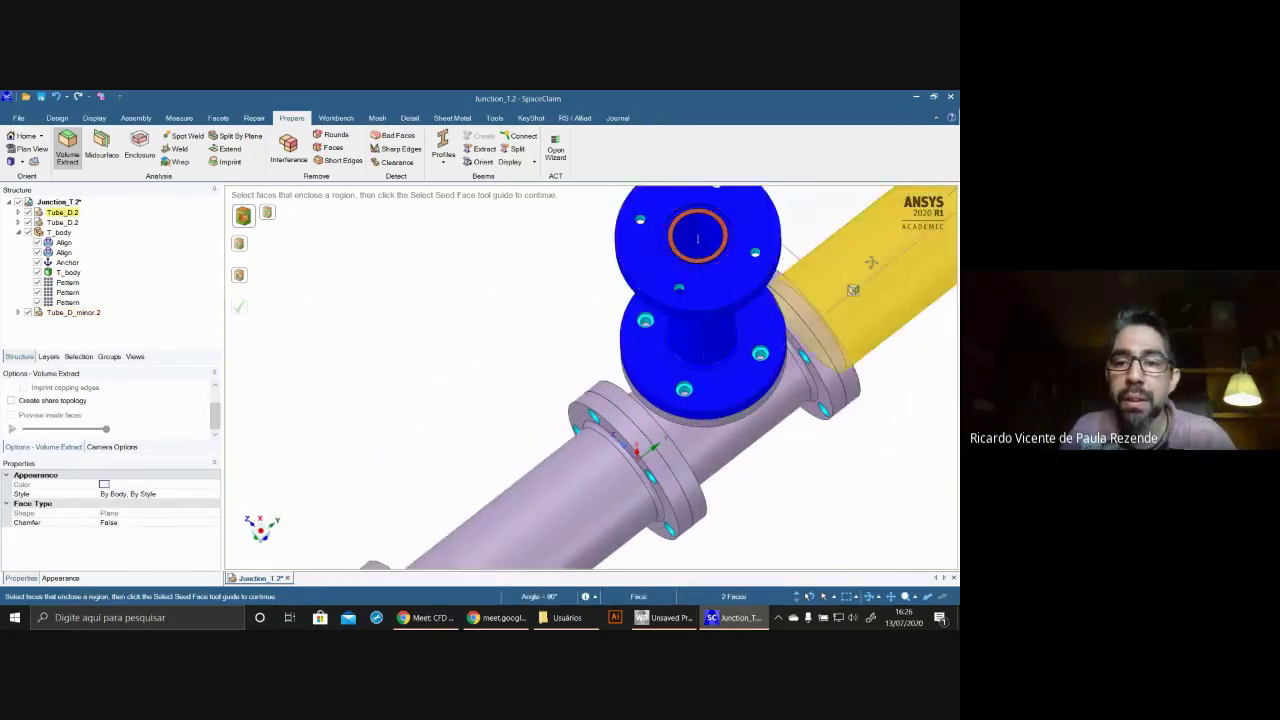
pyautogui.moveTo(871, 262); pyautogui.dragTo(727, 368, button='middle')
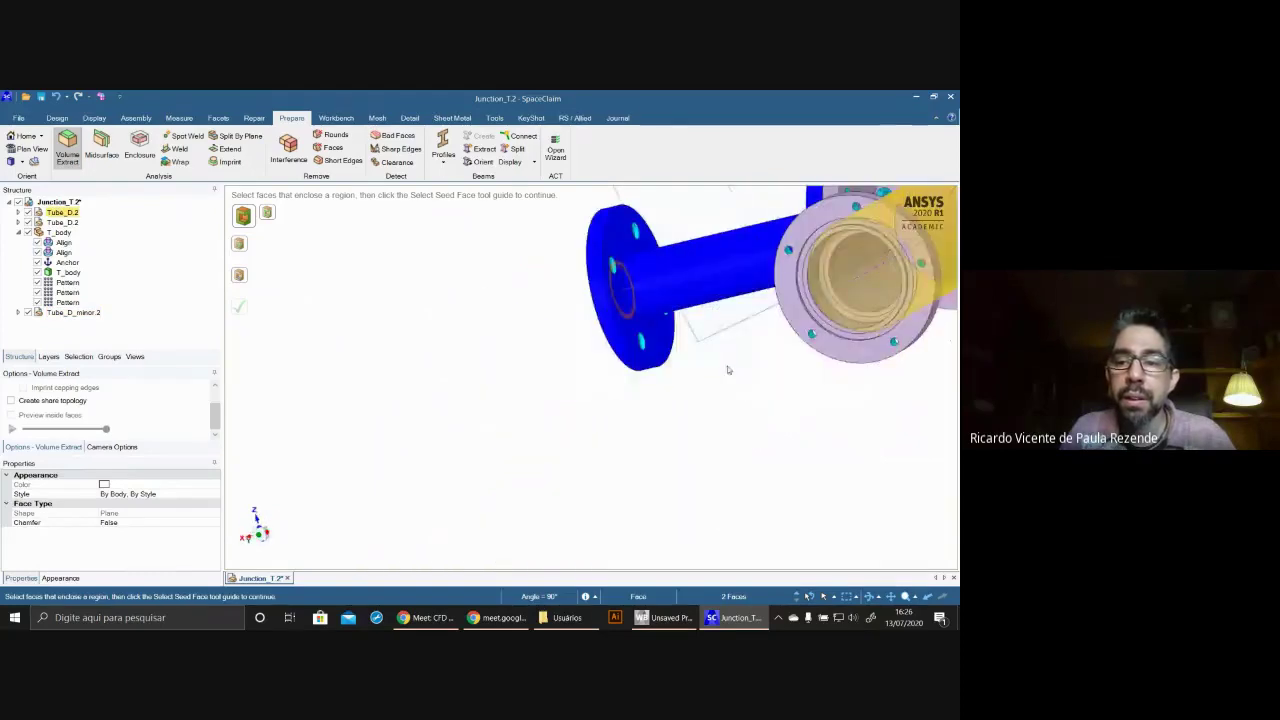
pyautogui.click(828, 333)
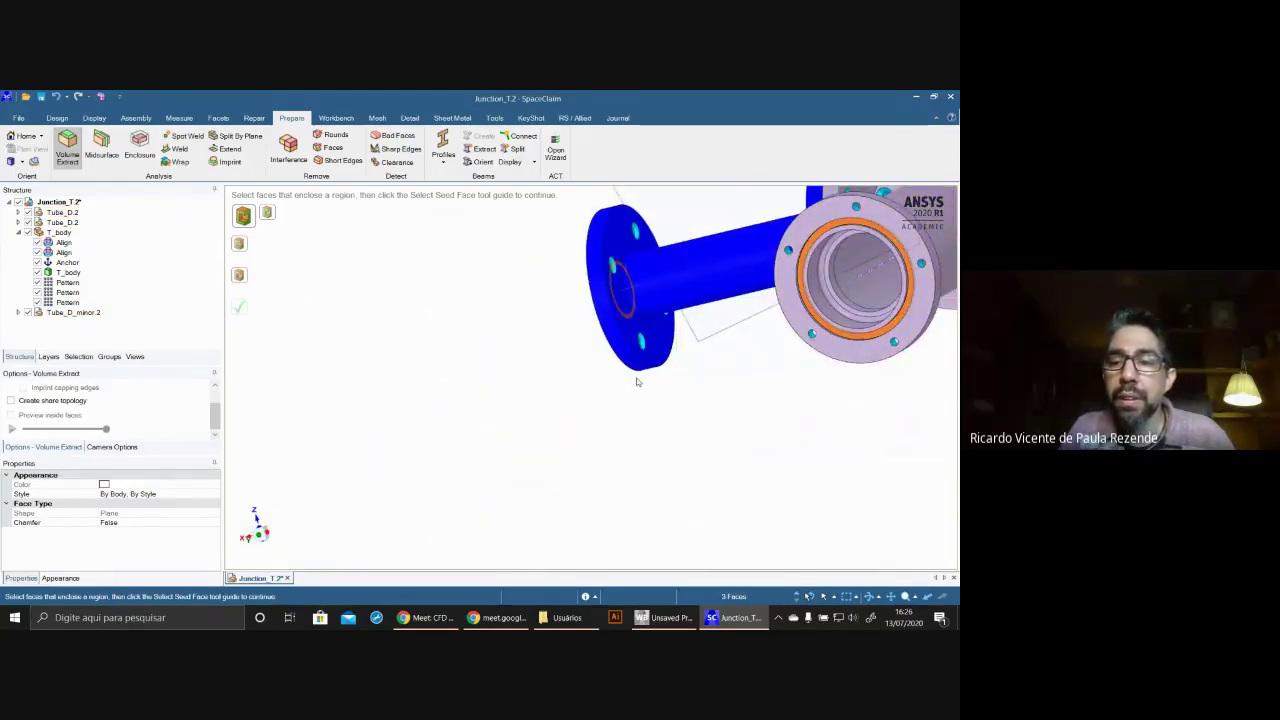
pyautogui.moveTo(637, 381)
pyautogui.mouseDown(button='middle')
pyautogui.moveTo(790, 372)
pyautogui.moveTo(800, 340)
pyautogui.mouseUp(button='middle')
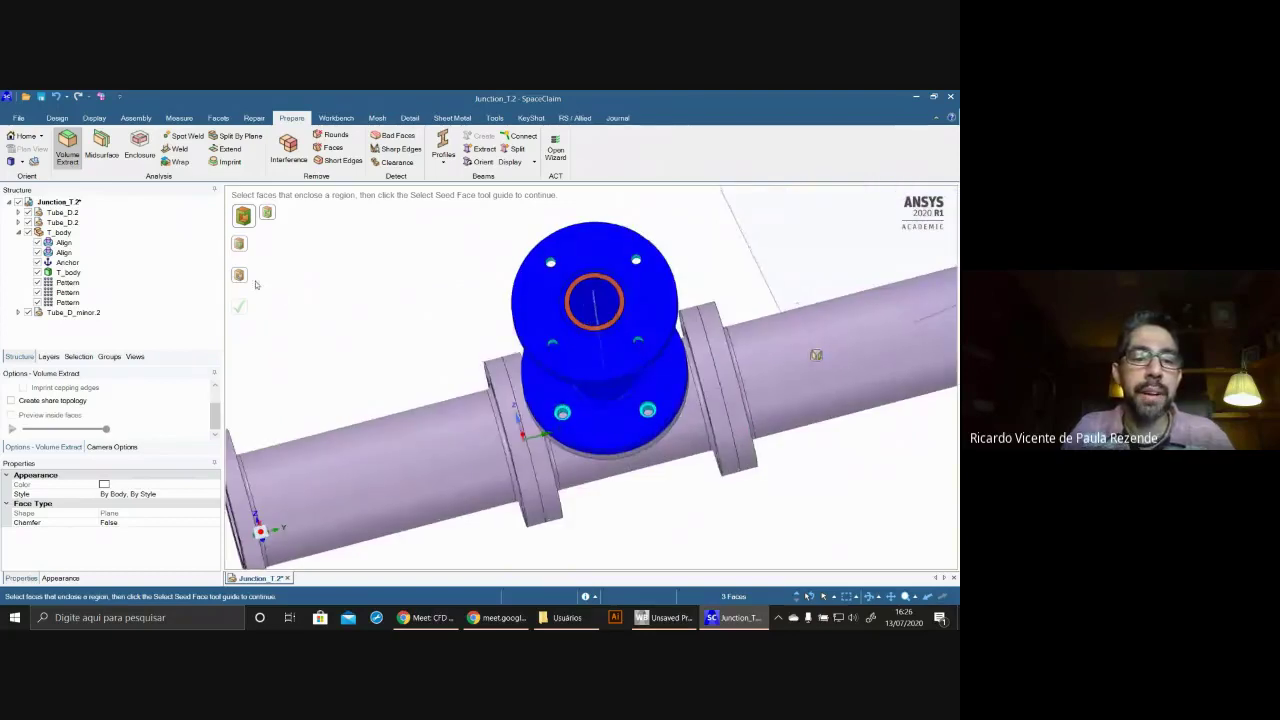
# - Set the branch tube's inner wall as the seed face and generate the enclosed fluid volume
pyautogui.click(241, 276)
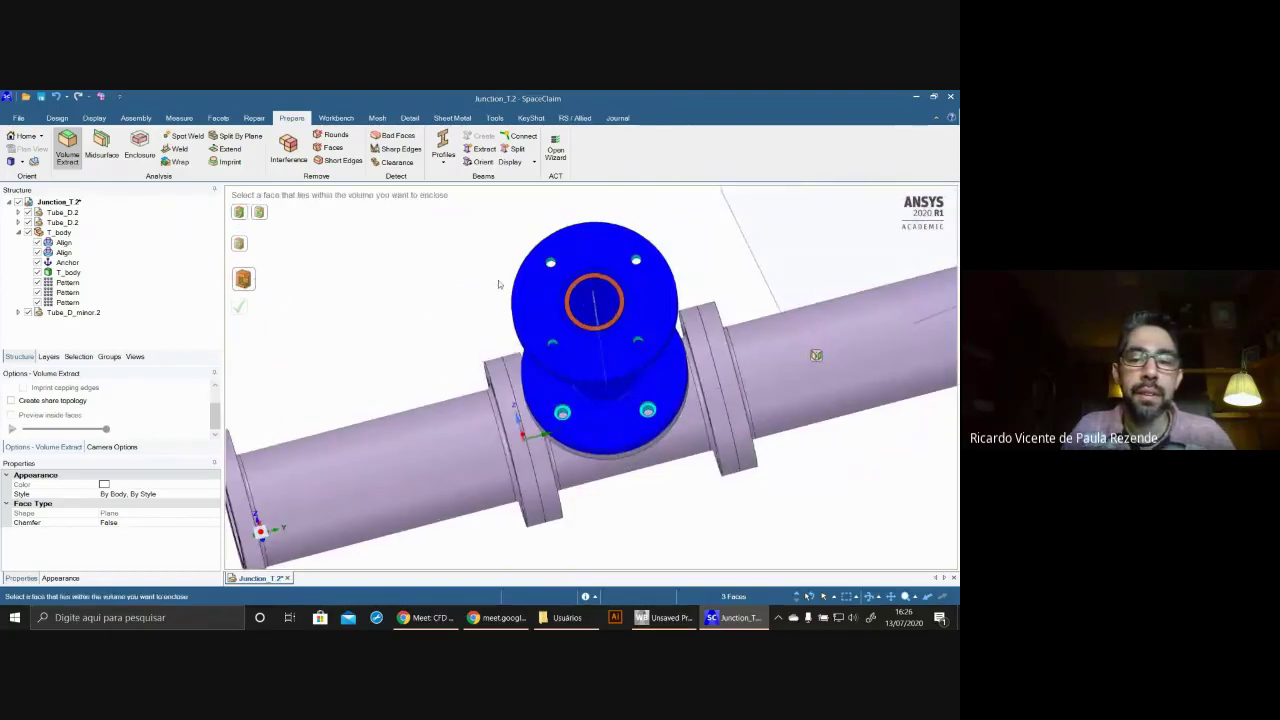
pyautogui.click(608, 294)
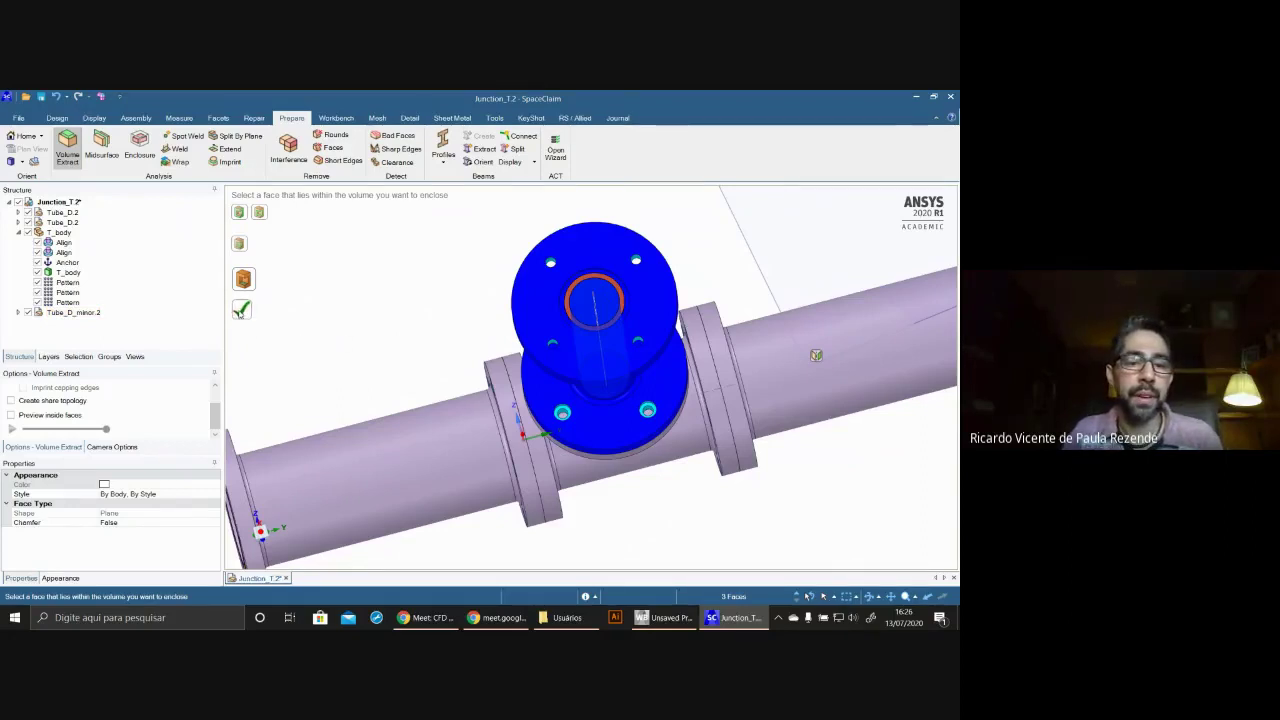
pyautogui.click(239, 313)
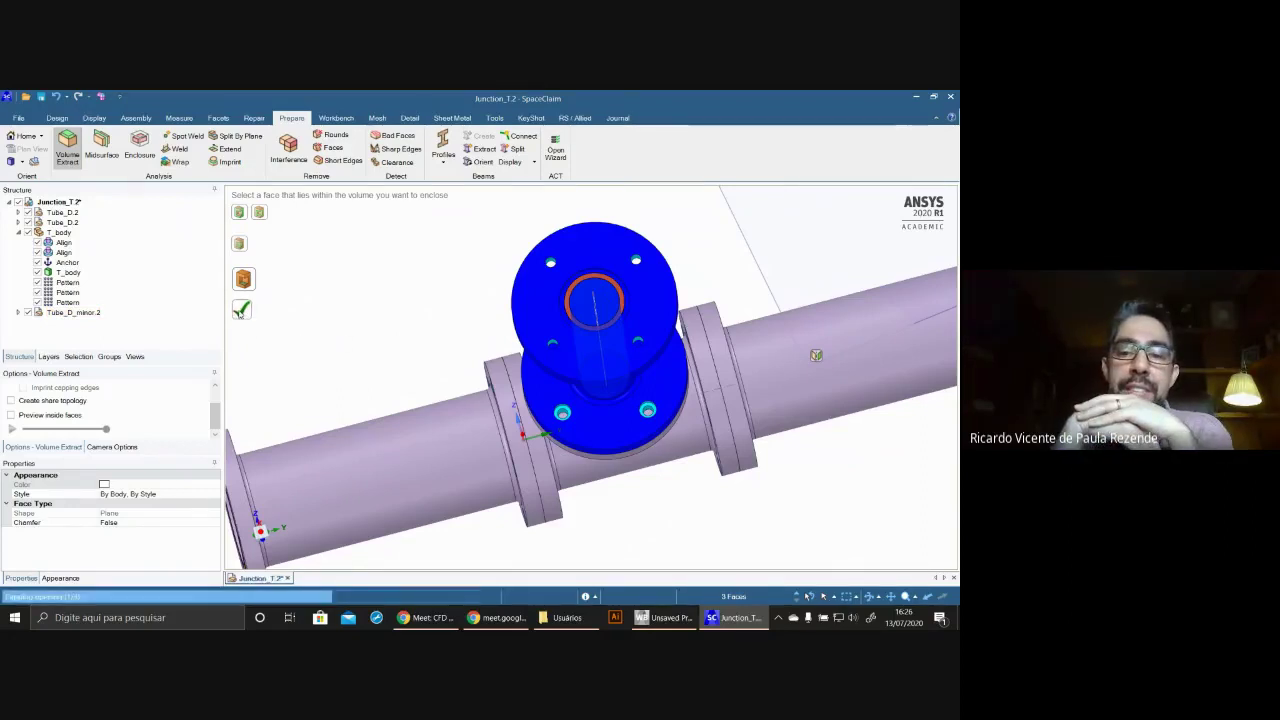
# - Hide both Tube_D.2 components, T_body and Tube_D_minor.2, leaving only the extracted volume displayed
pyautogui.click(37, 272)
pyautogui.click(28, 212)
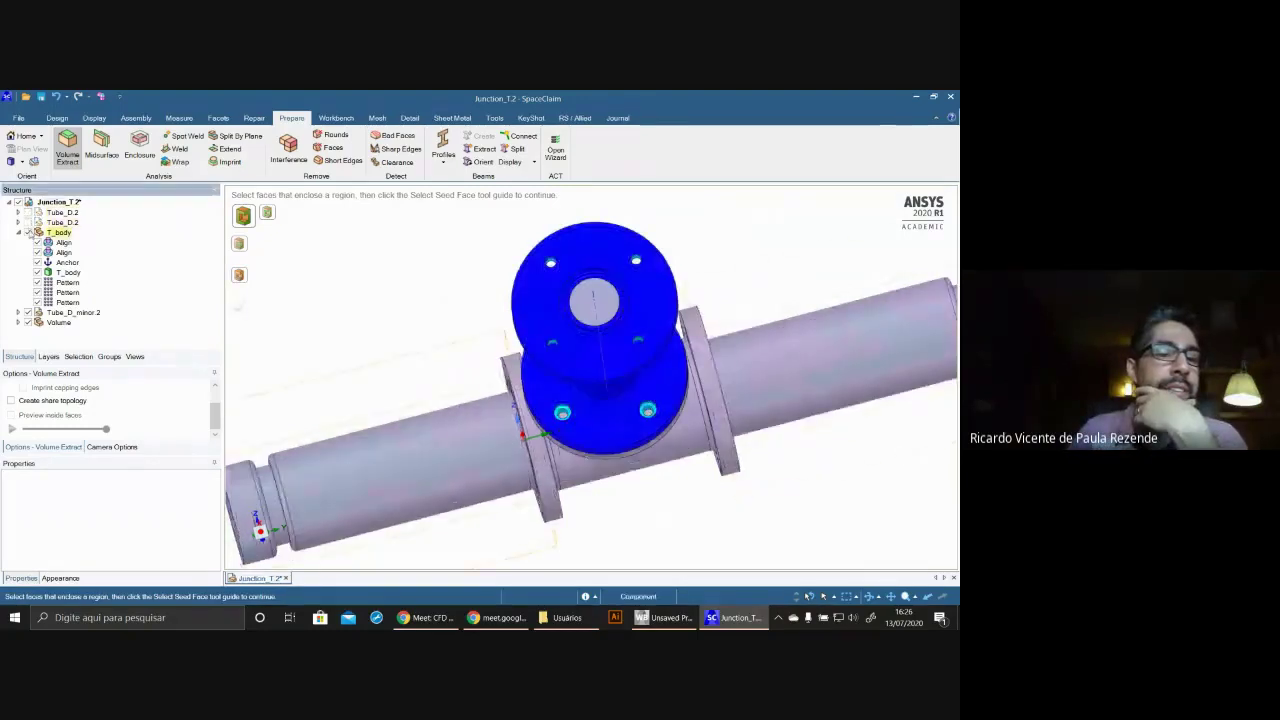
pyautogui.click(28, 222)
pyautogui.click(28, 232)
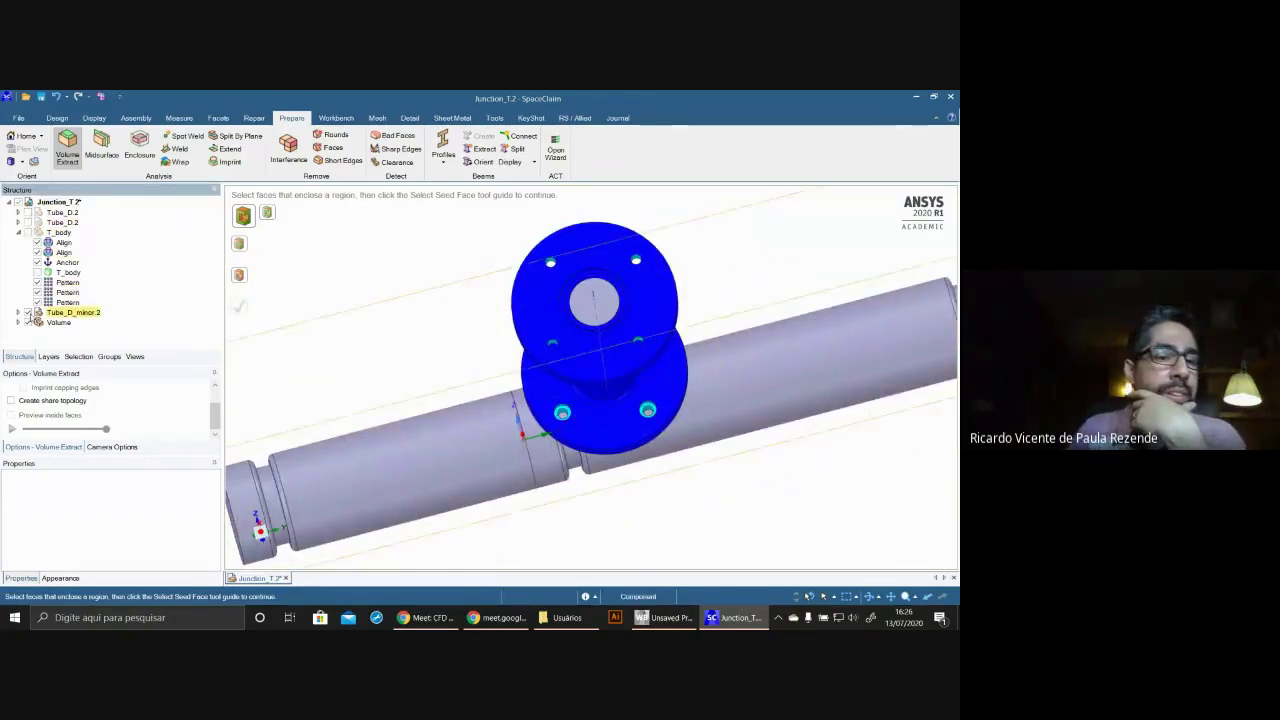
pyautogui.click(28, 312)
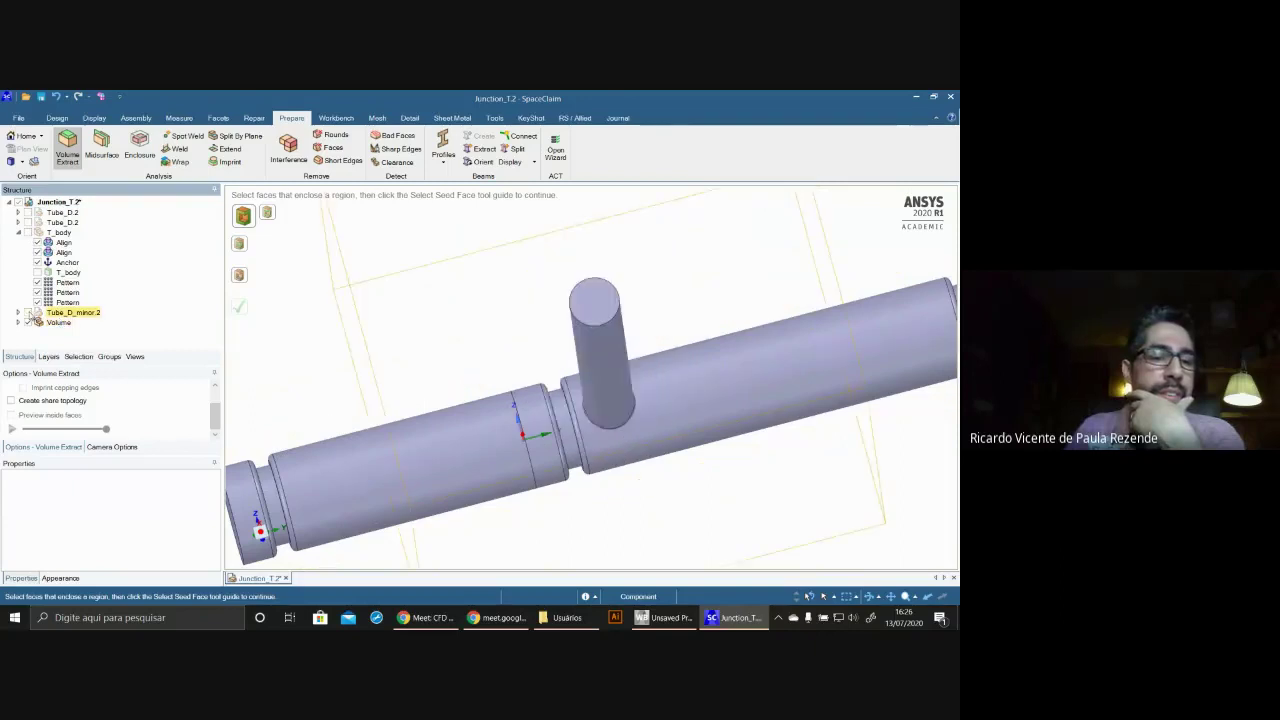
# - Examine the extracted volume, including its grooved end and the small rim where the branch meets the main pipe
pyautogui.scroll(-5, 547, 383)
pyautogui.moveTo(547, 383); pyautogui.dragTo(580, 314, button='middle')
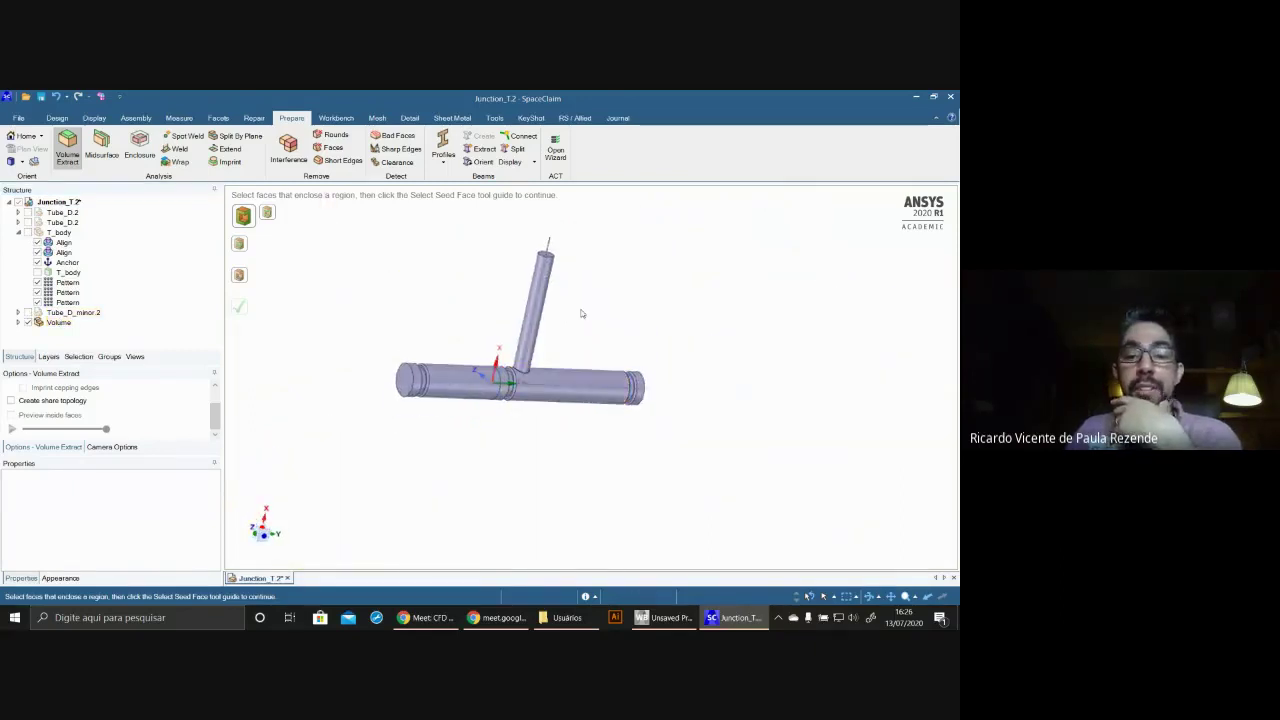
pyautogui.scroll(4, 584, 328)
pyautogui.scroll(-3, 603, 346)
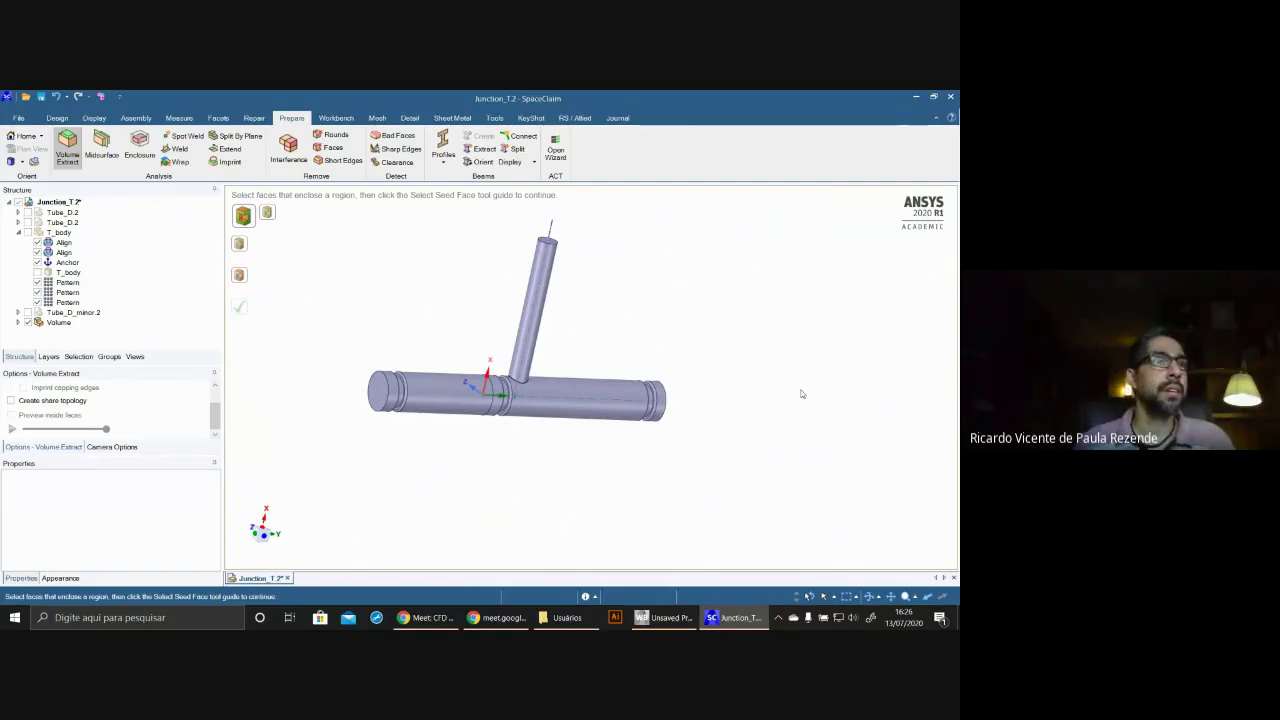
pyautogui.scroll(5, 801, 394)
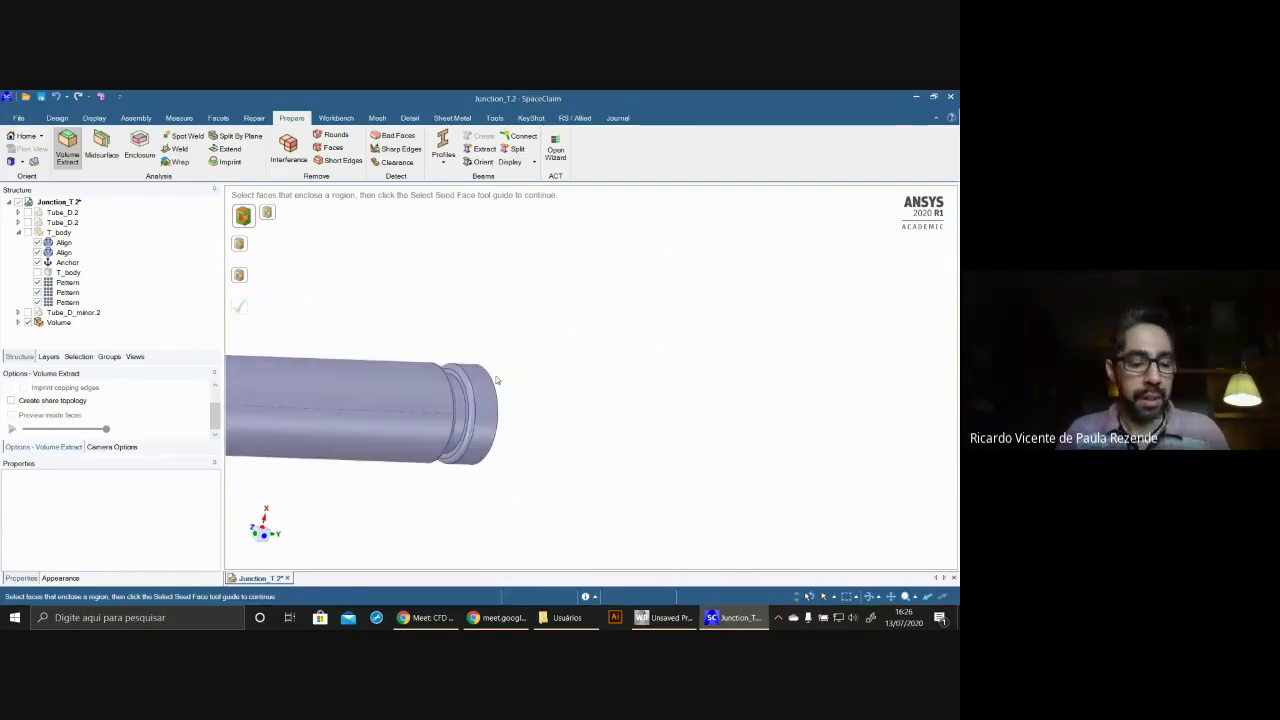
pyautogui.keyDown('shift'); pyautogui.moveTo(403, 398); pyautogui.dragTo(802, 431, button='middle'); pyautogui.keyUp('shift')
pyautogui.scroll(8, 496, 404)
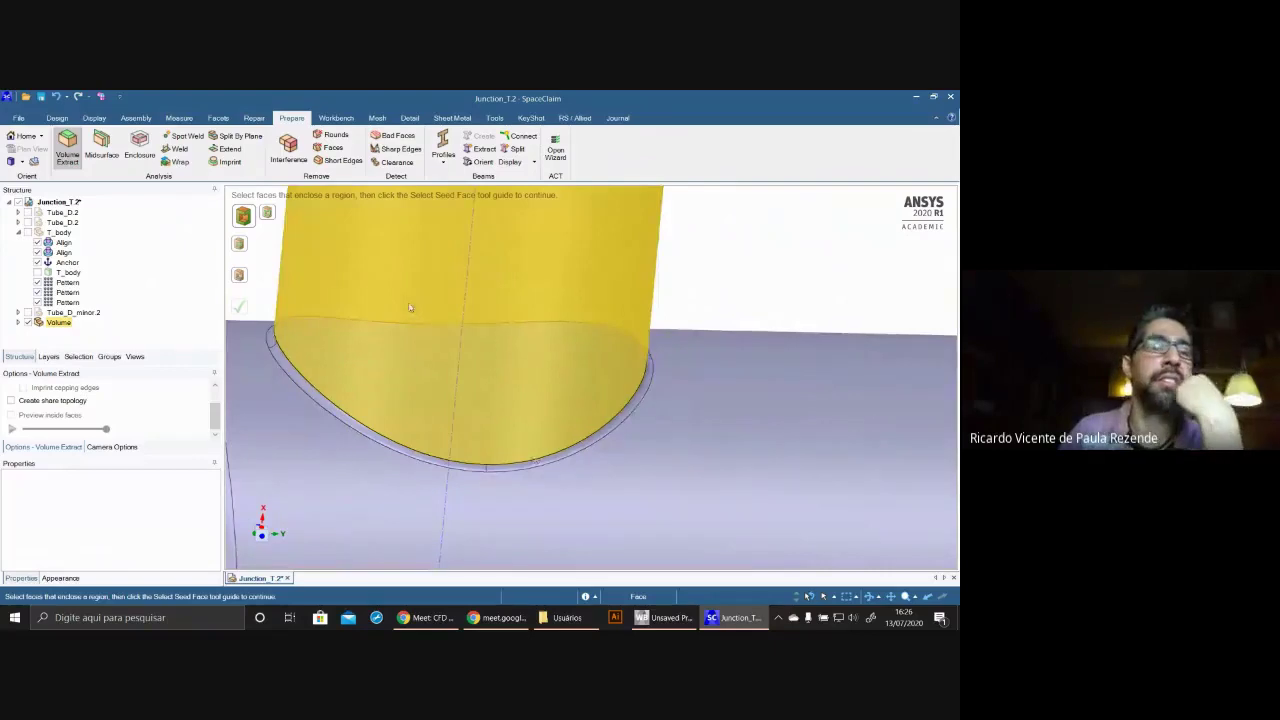
pyautogui.click(57, 118)
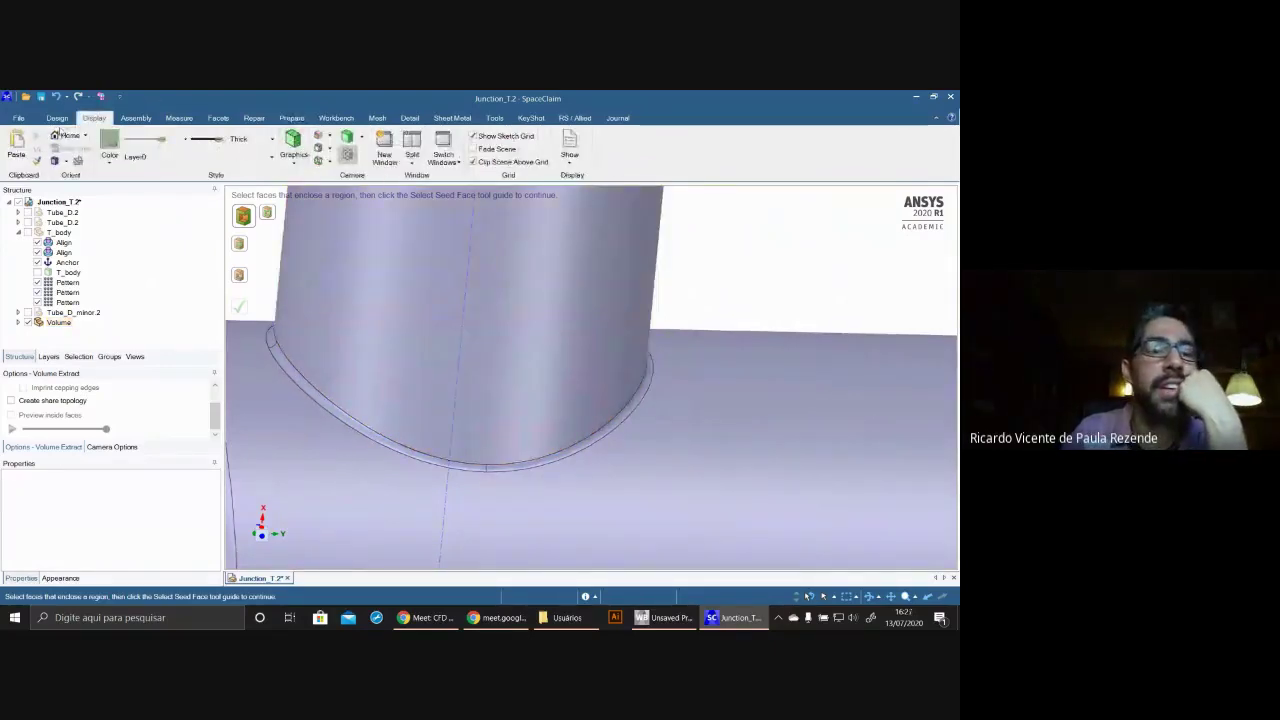
# - Remove the small round faces all around the junction of the branch and the main pipe with the Fill tool
pyautogui.click(374, 142)
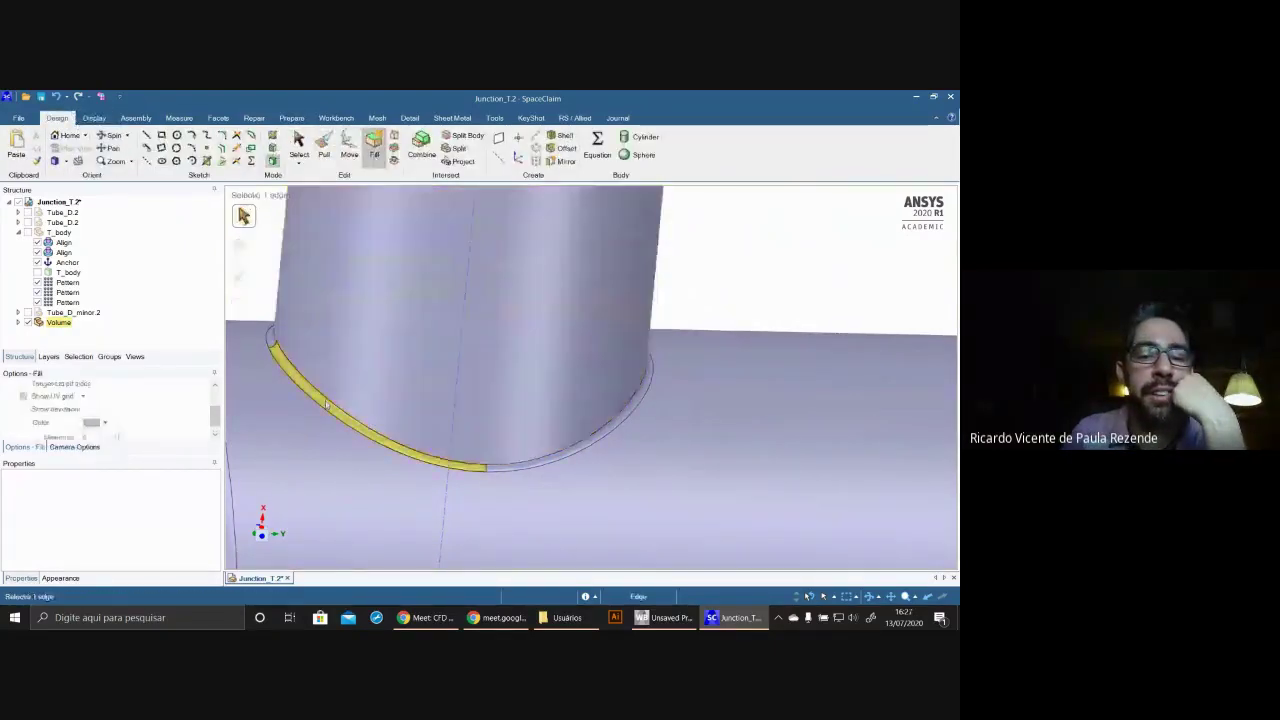
pyautogui.click(305, 400)
pyautogui.keyDown('ctrl'); pyautogui.click(271, 337); pyautogui.keyUp('ctrl')
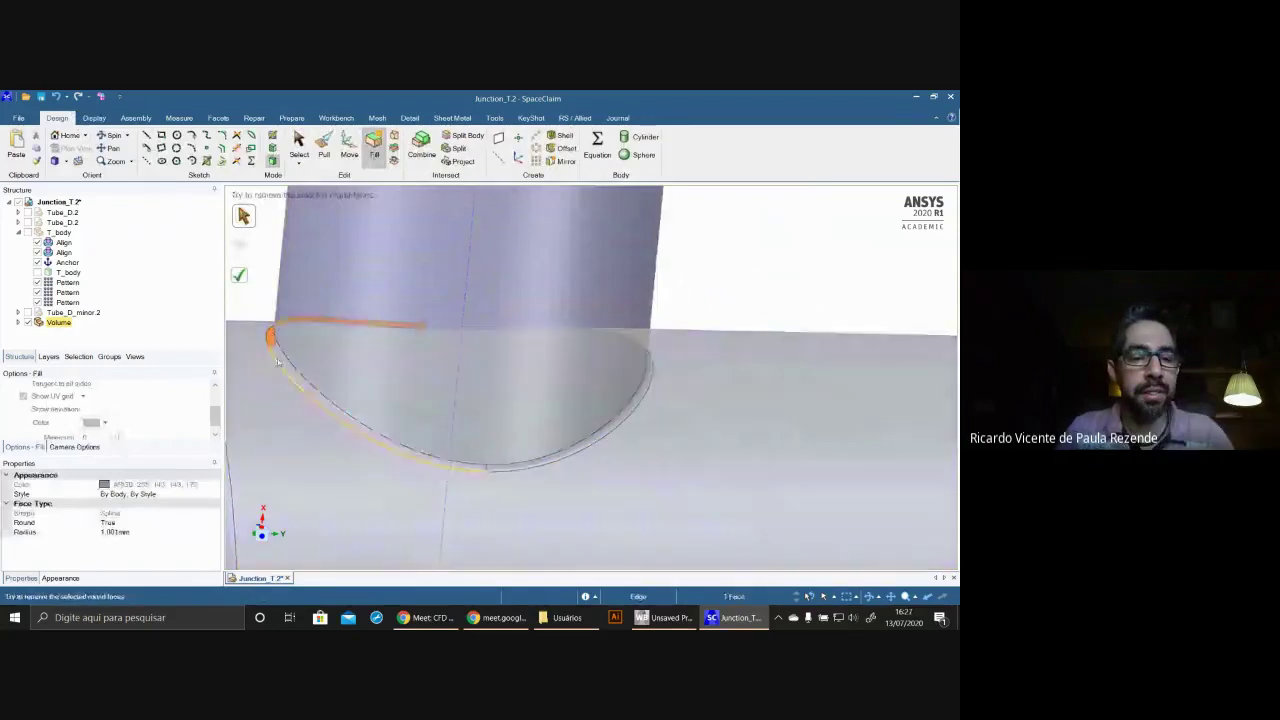
pyautogui.keyDown('ctrl'); pyautogui.click(587, 455); pyautogui.keyUp('ctrl')
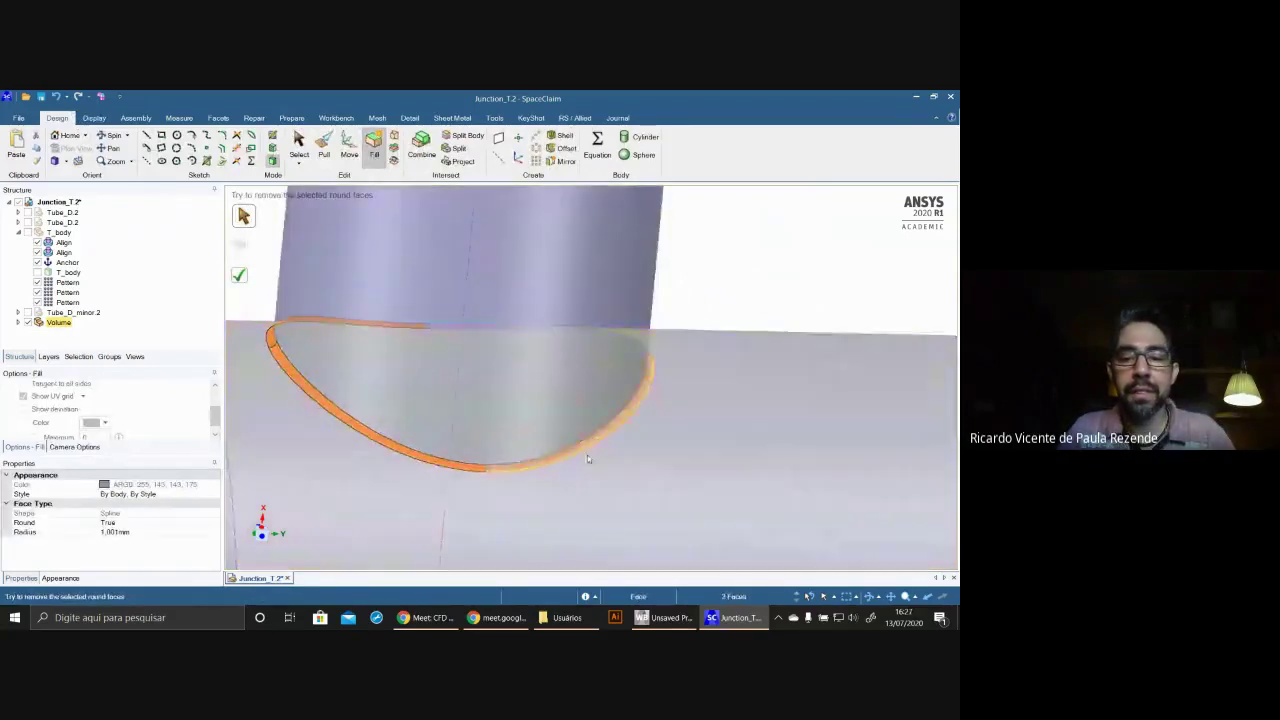
pyautogui.moveTo(587, 455); pyautogui.dragTo(738, 287, button='middle')
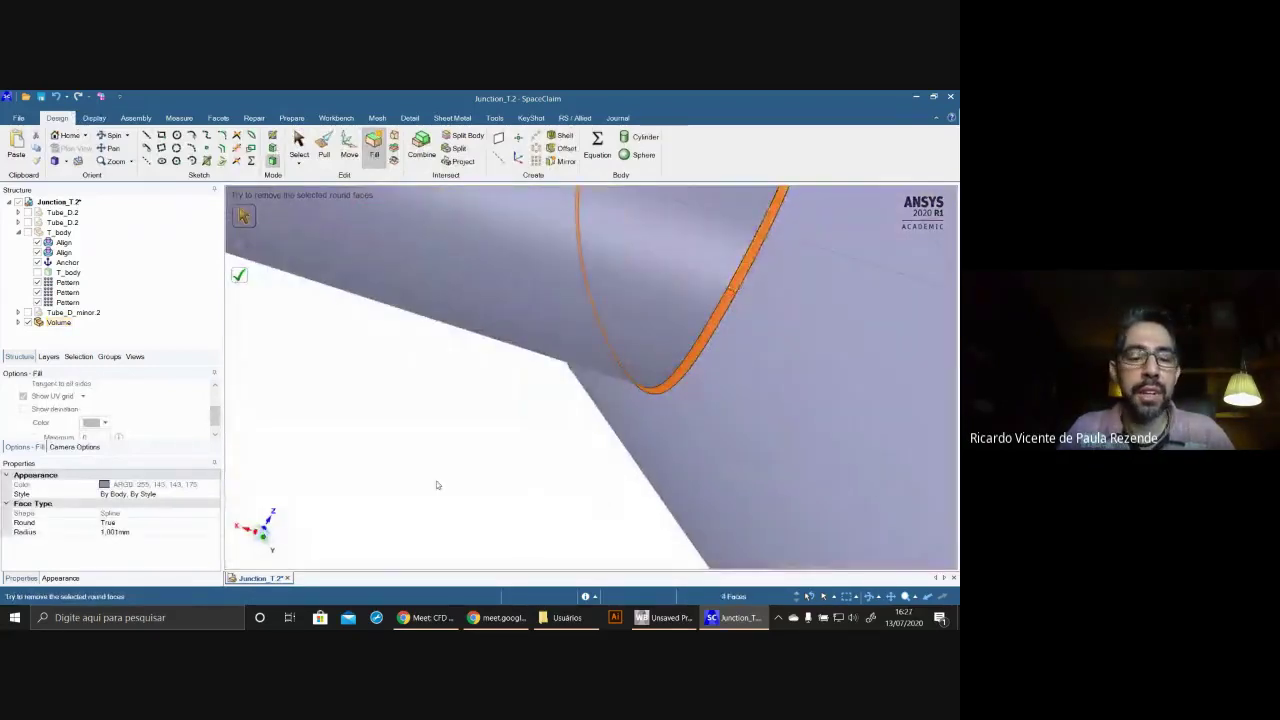
pyautogui.click(240, 278)
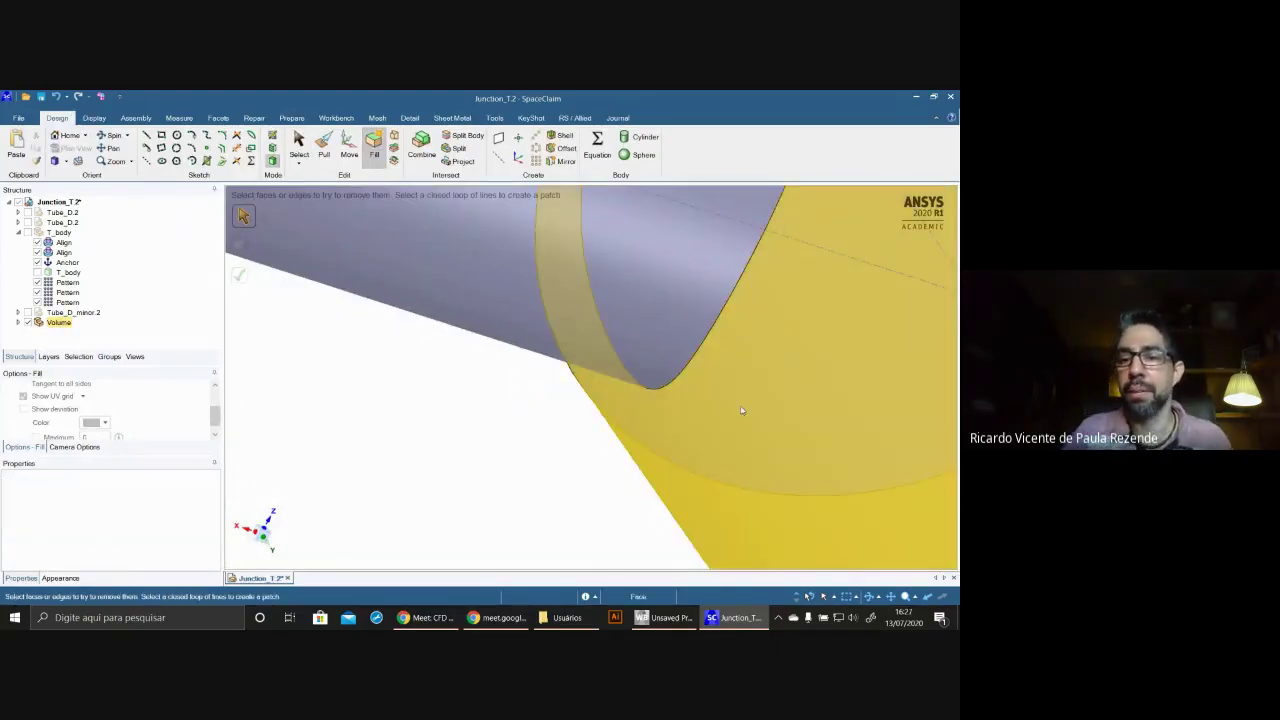
# - Remove the rounds on both outer edges of the main pipe's groove beside the branch using Fill
pyautogui.scroll(-3, 760, 396)
pyautogui.moveTo(760, 397); pyautogui.dragTo(877, 335, button='middle')
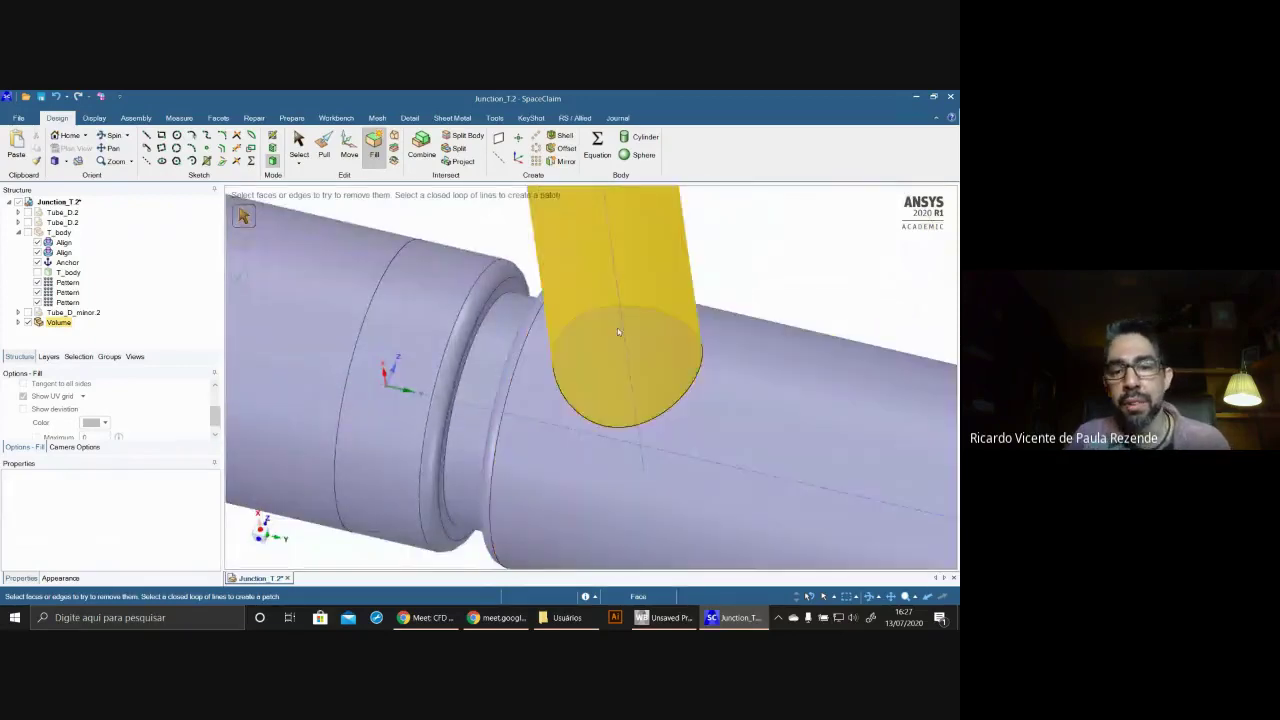
pyautogui.moveTo(494, 281); pyautogui.dragTo(412, 347, button='middle')
pyautogui.click(412, 347)
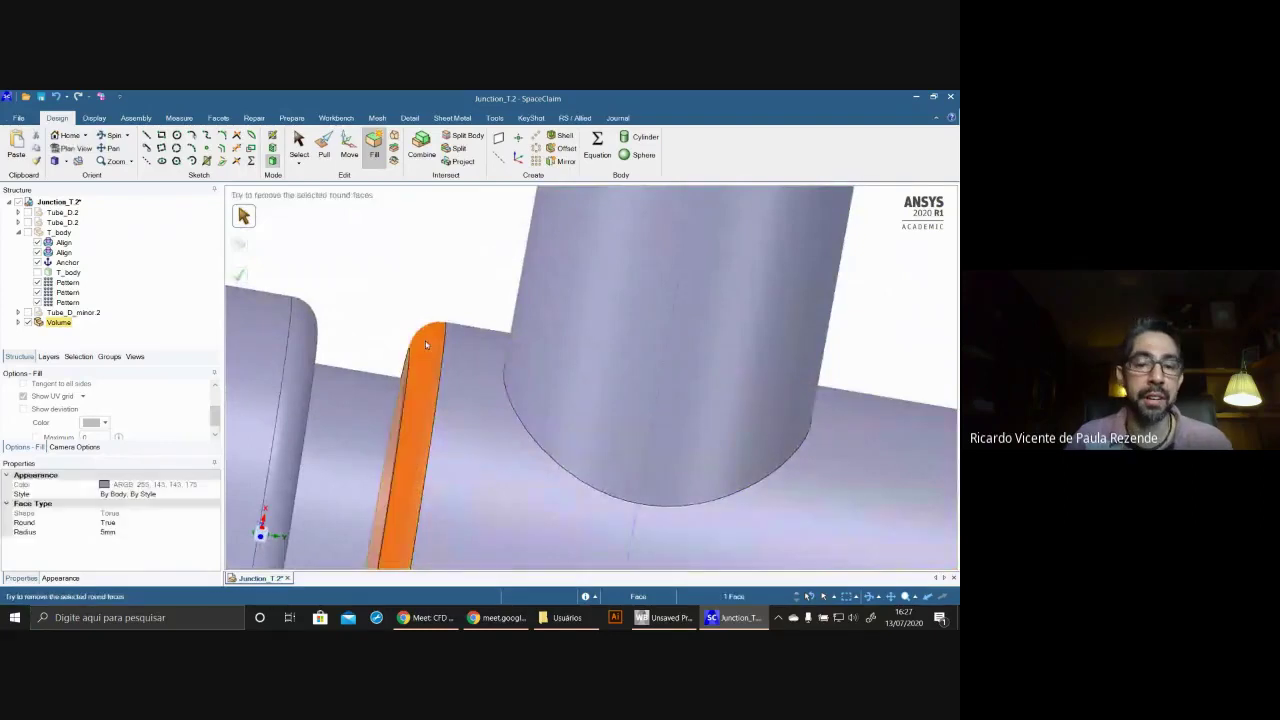
pyautogui.click(307, 254)
pyautogui.scroll(-3, 497, 440)
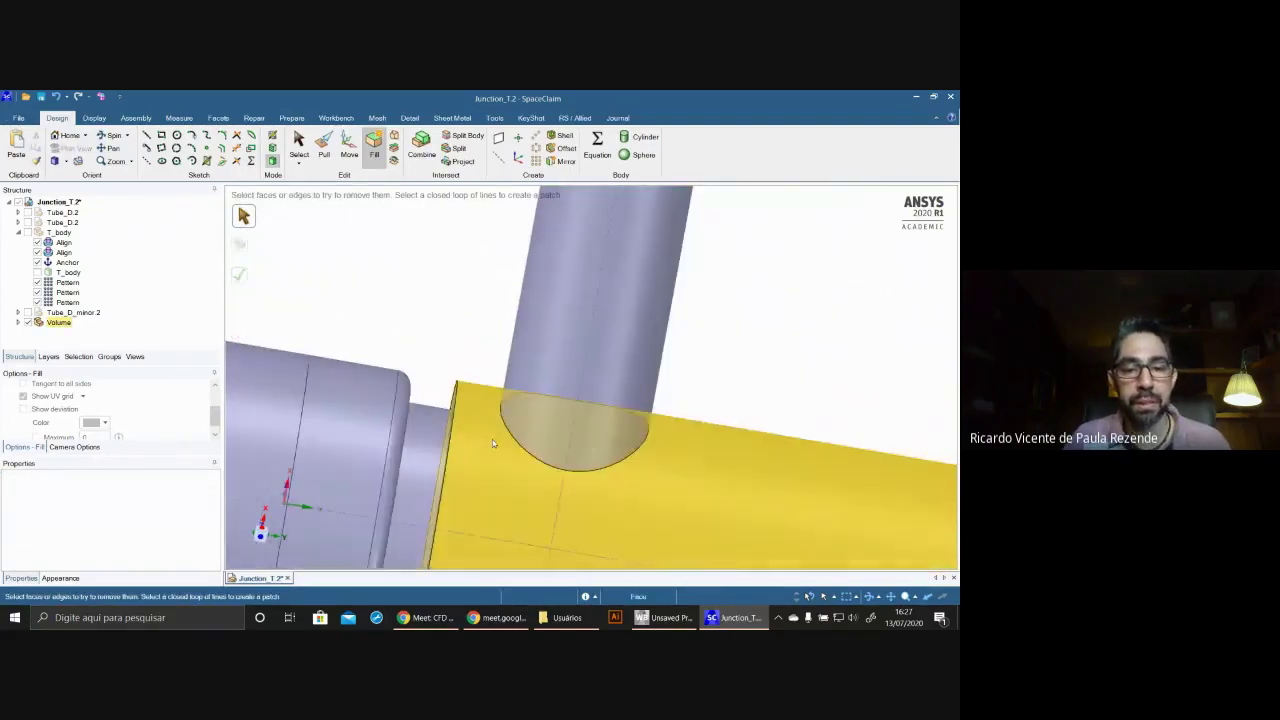
pyautogui.click(398, 424)
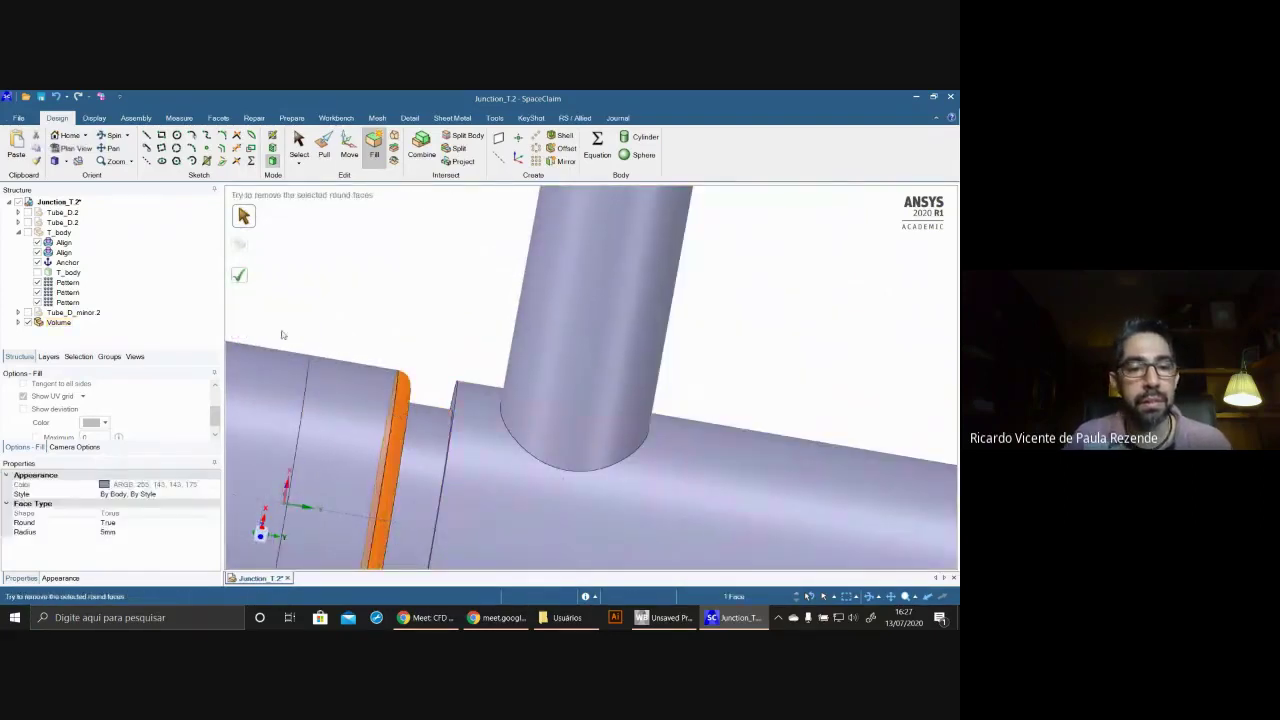
pyautogui.click(239, 275)
# - Fill away the rounds on the outer edges of the groove near the main pipe's end on the branch side
pyautogui.scroll(-5, 443, 425)
pyautogui.scroll(5, 682, 491)
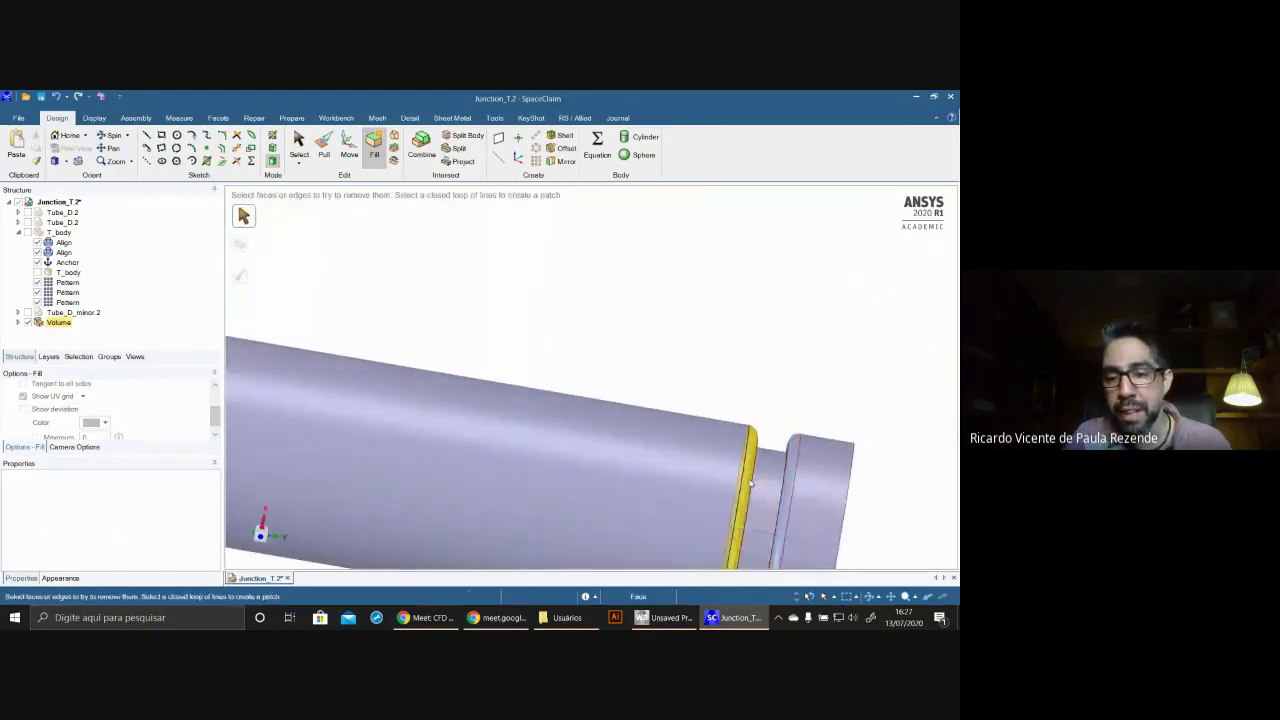
pyautogui.click(745, 490)
pyautogui.click(239, 275)
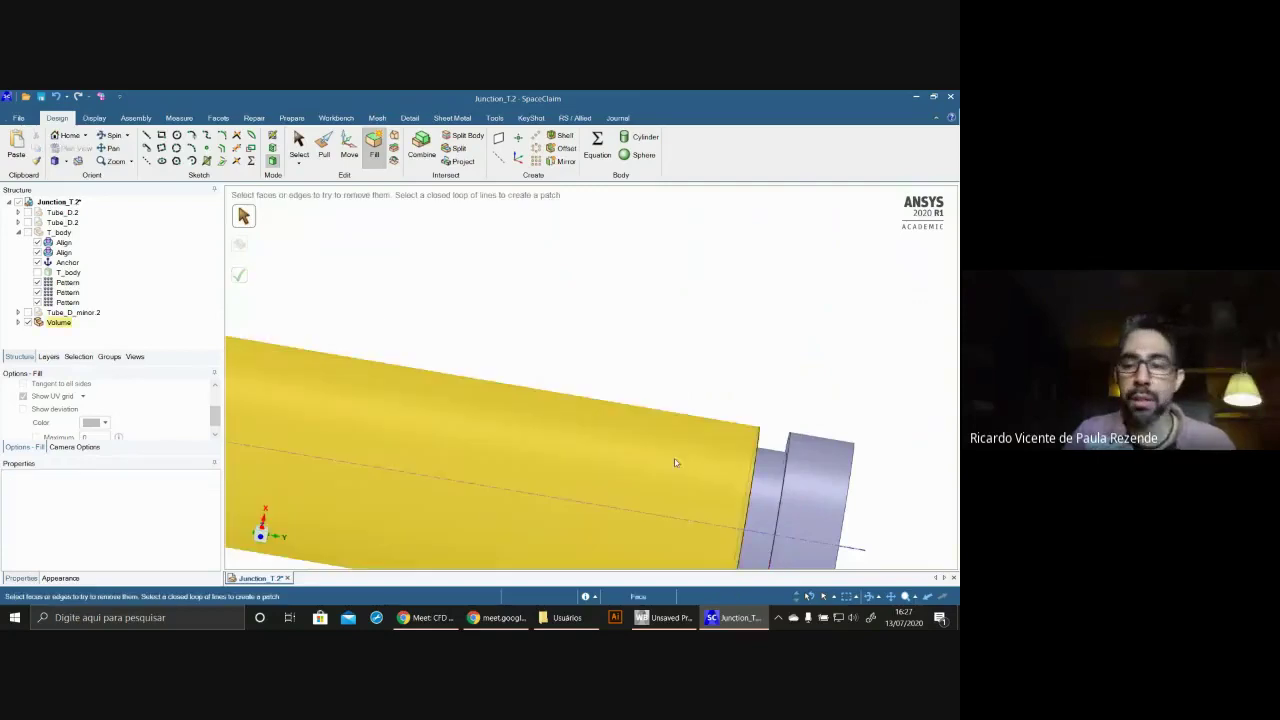
# - Examine the simplified volume along the main pipe, from the grooves near the branch to the still-rounded groove at the opposite end
pyautogui.moveTo(674, 460); pyautogui.dragTo(692, 427, button='middle')
pyautogui.scroll(-5, 702, 446)
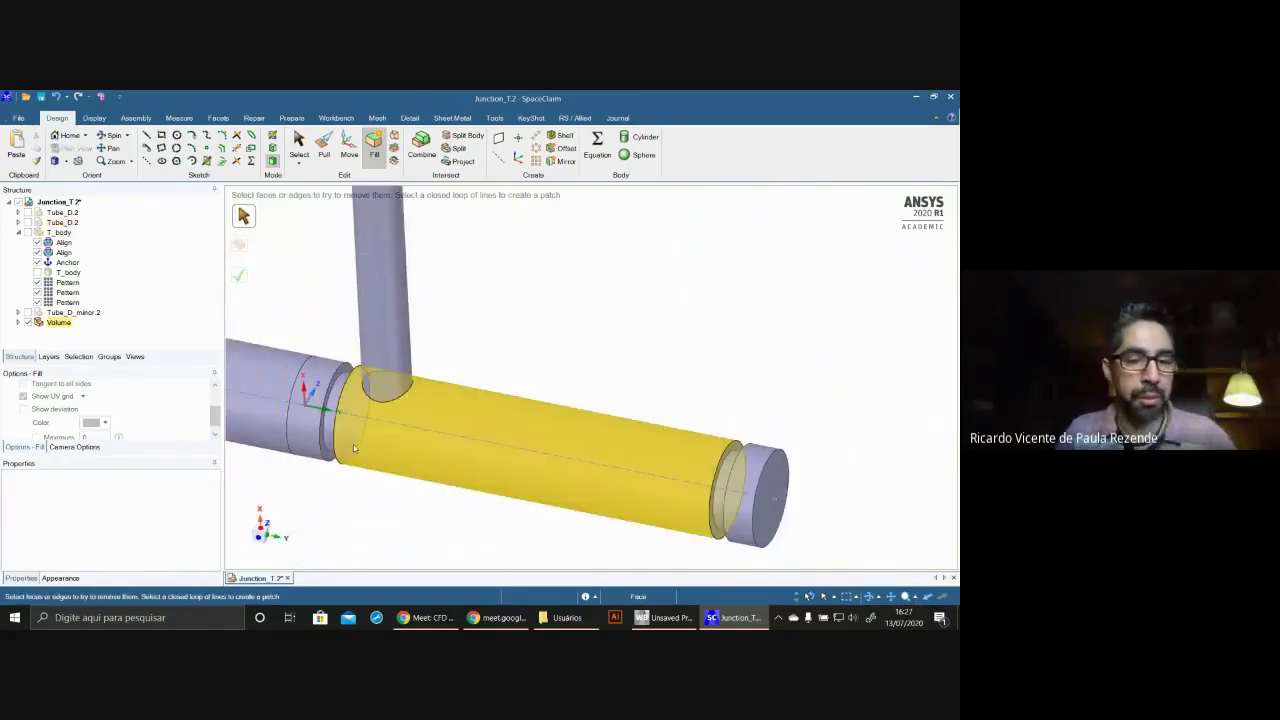
pyautogui.scroll(5, 479, 529)
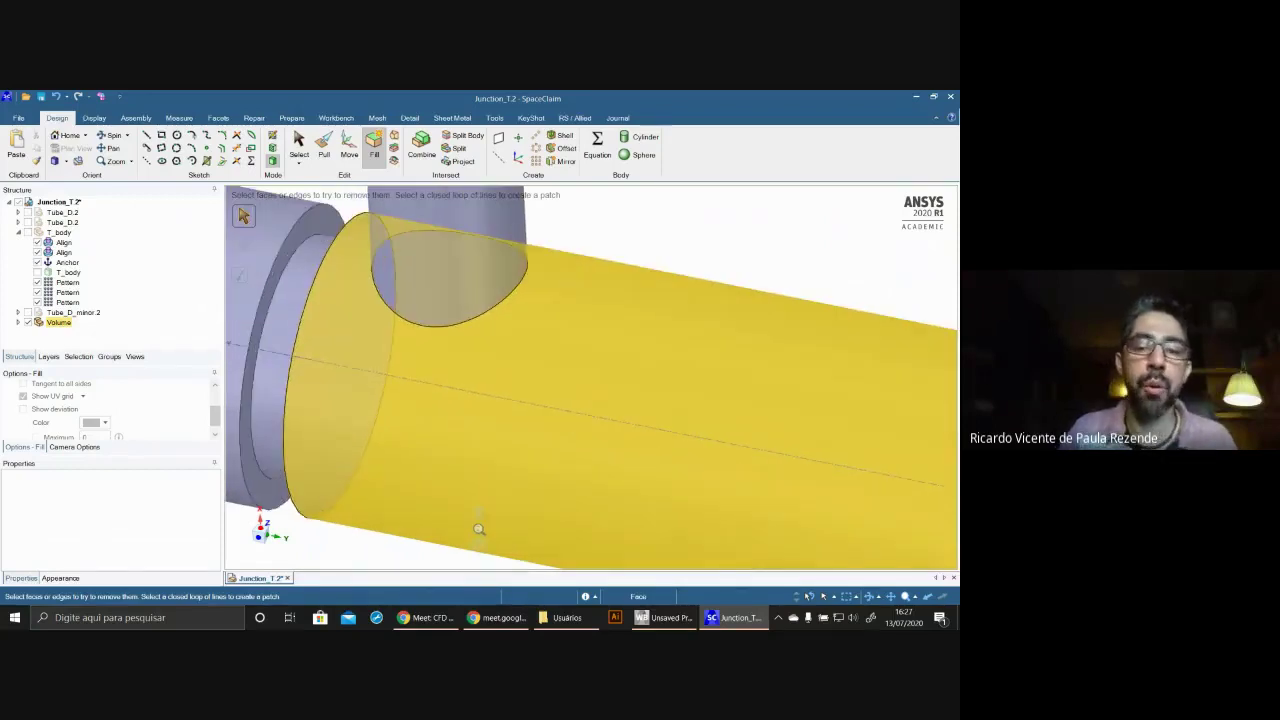
pyautogui.scroll(4, 457, 400)
pyautogui.scroll(-5, 390, 363)
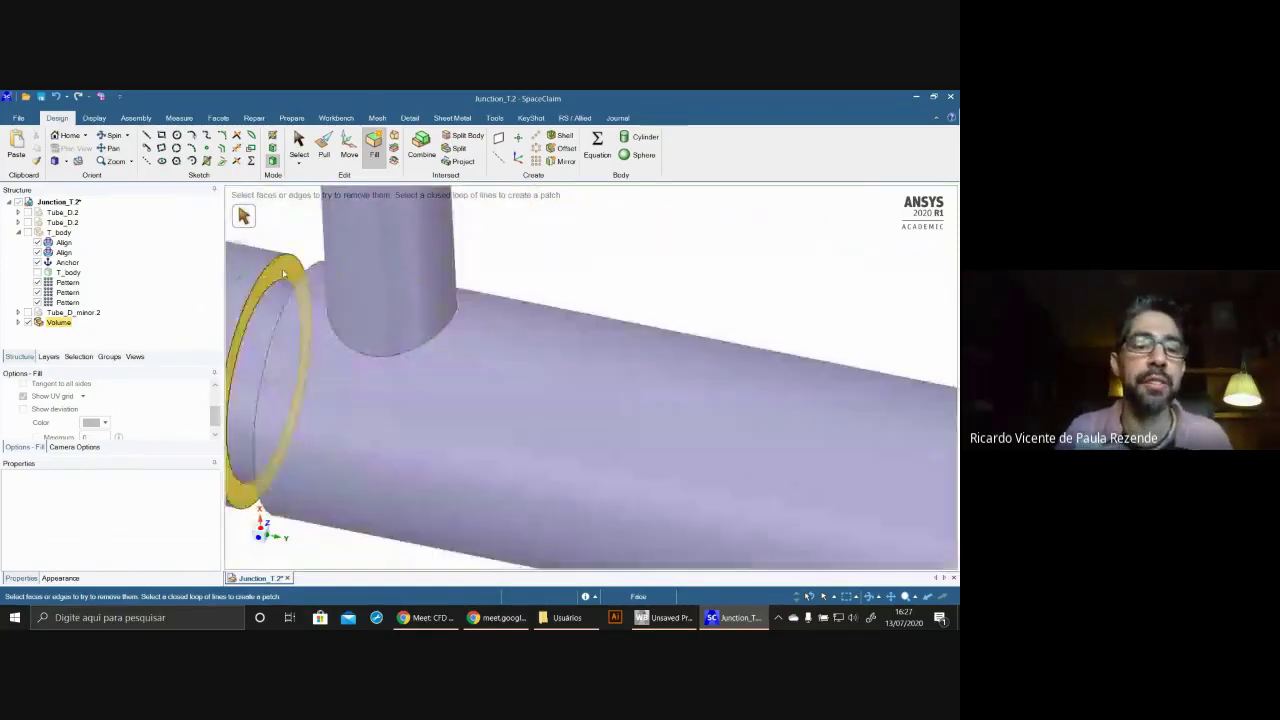
pyautogui.keyDown('shift'); pyautogui.moveTo(336, 416); pyautogui.dragTo(730, 415, button='middle'); pyautogui.keyUp('shift')
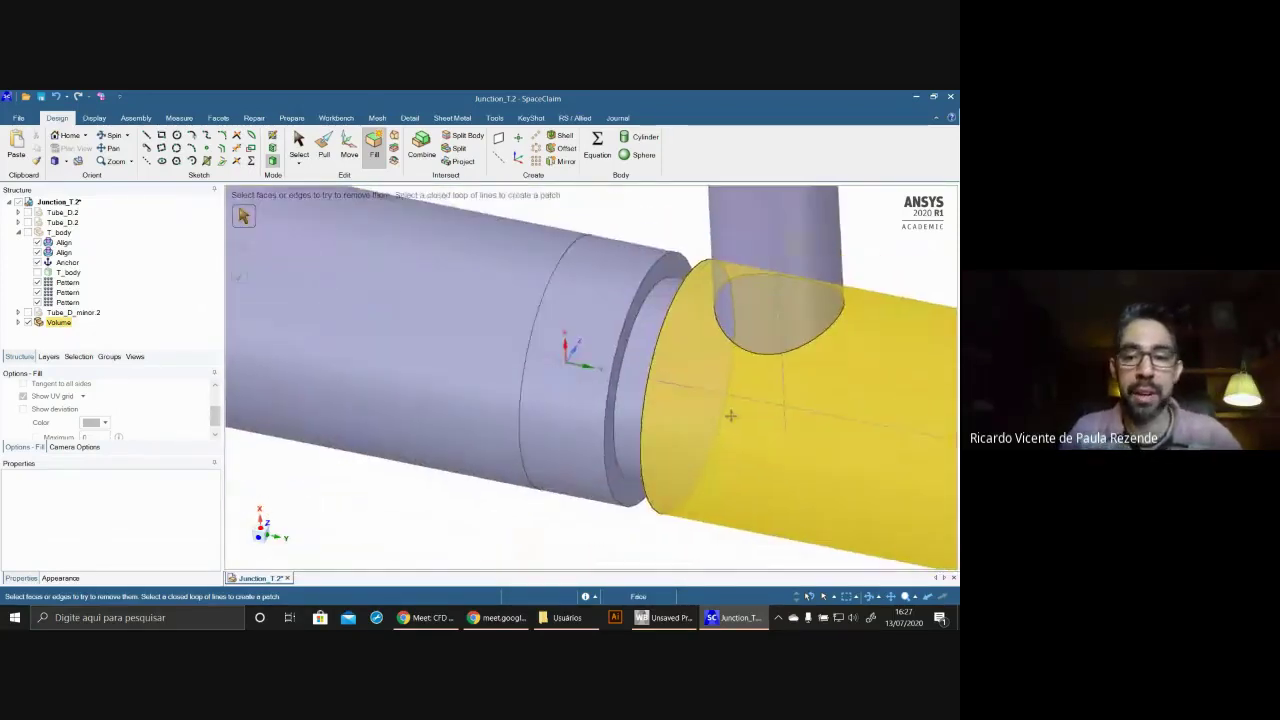
pyautogui.scroll(2, 730, 415)
pyautogui.scroll(-6, 730, 415)
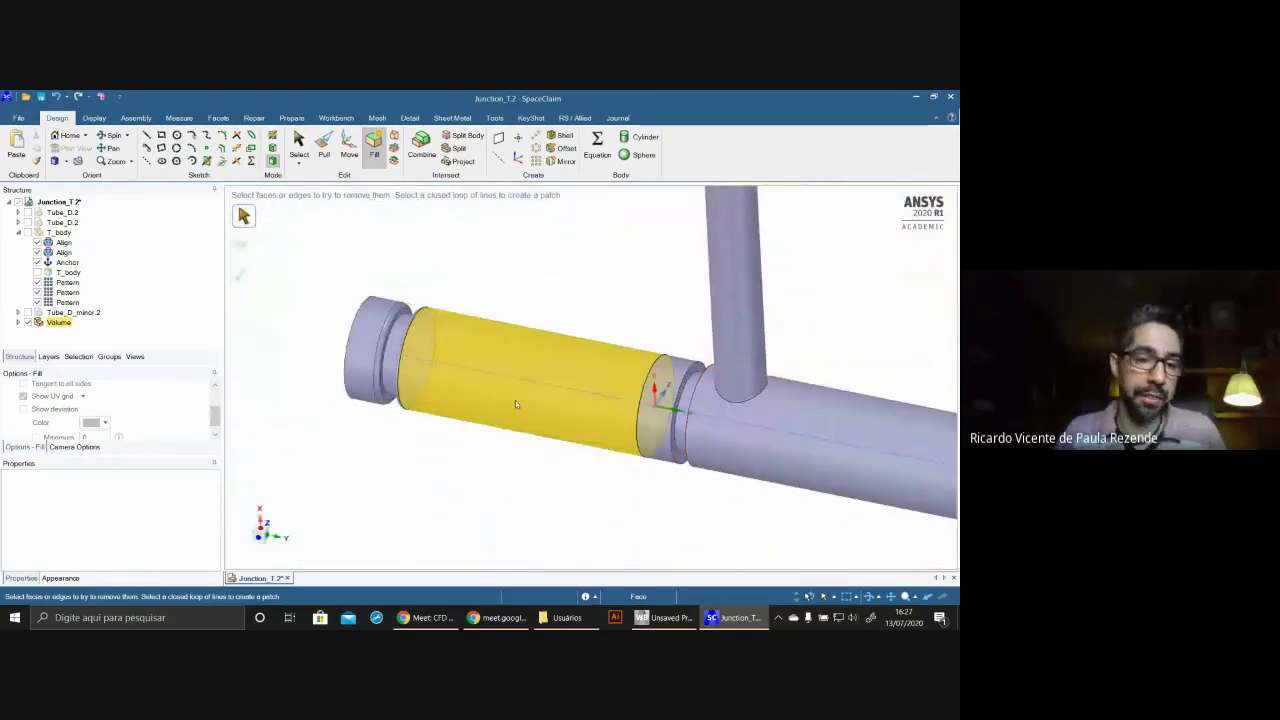
pyautogui.scroll(3, 358, 356)
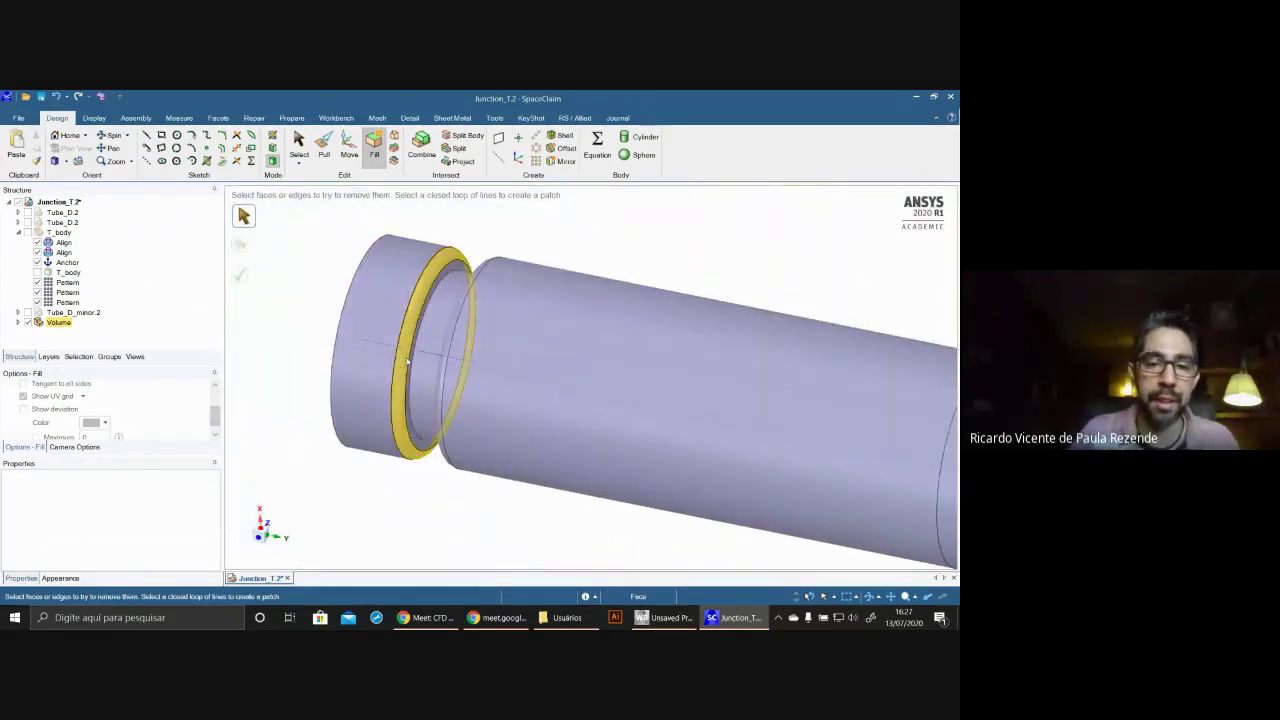
pyautogui.scroll(2, 407, 362)
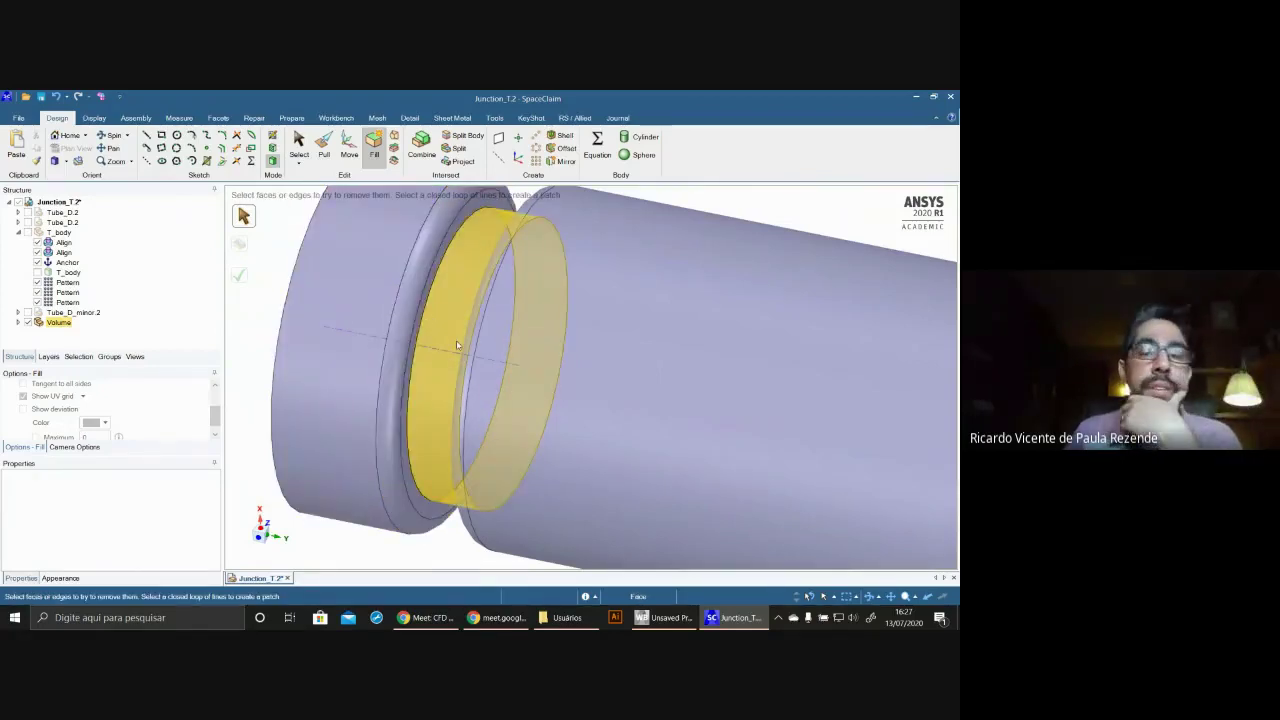
# - Round the inner edges of the groove at the main pipe's opposite end with Pull, using about 1.81 mm for the first edge
pyautogui.click(449, 245)
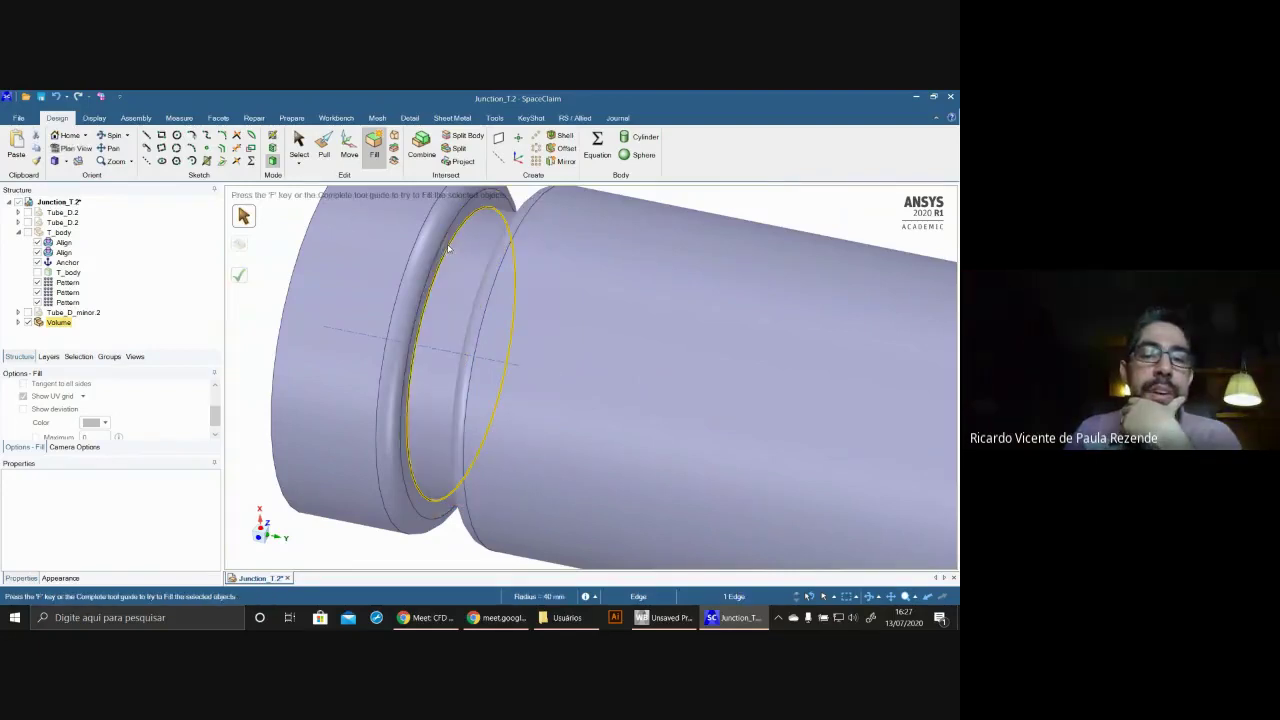
pyautogui.press('p')
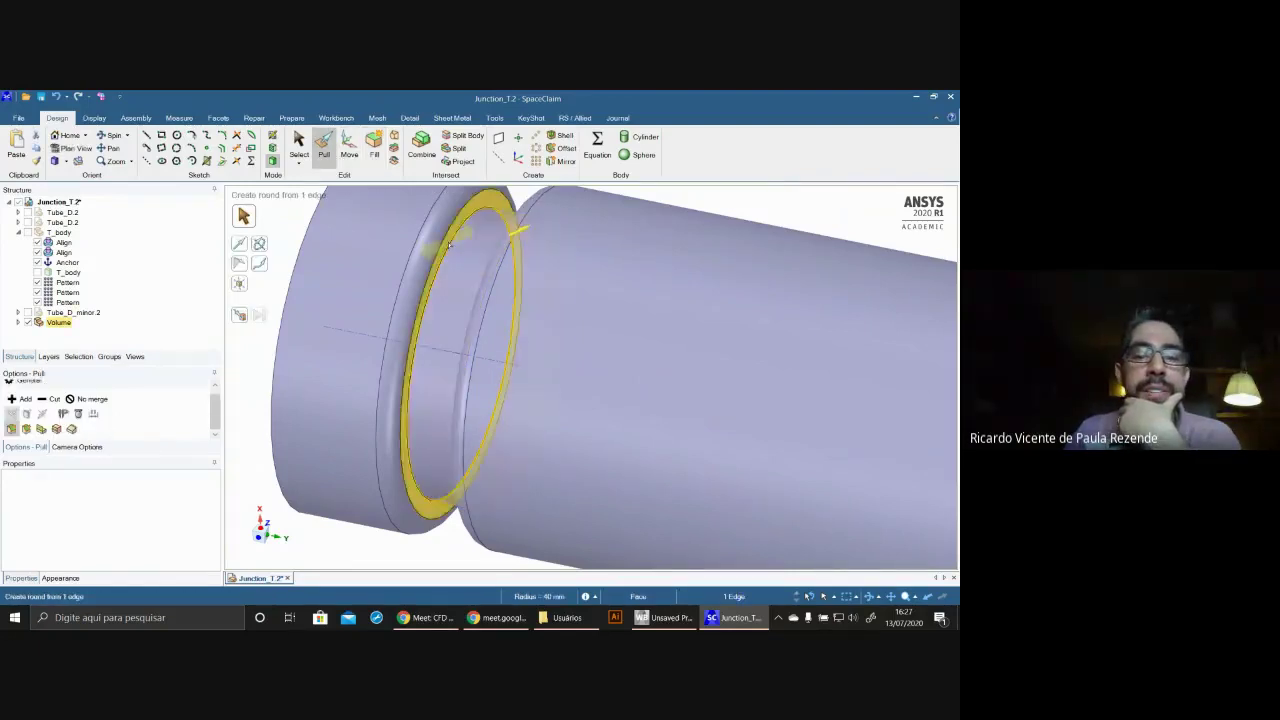
pyautogui.moveTo(452, 241); pyautogui.dragTo(464, 226)
pyautogui.moveTo(410, 280); pyautogui.dragTo(446, 288, button='middle')
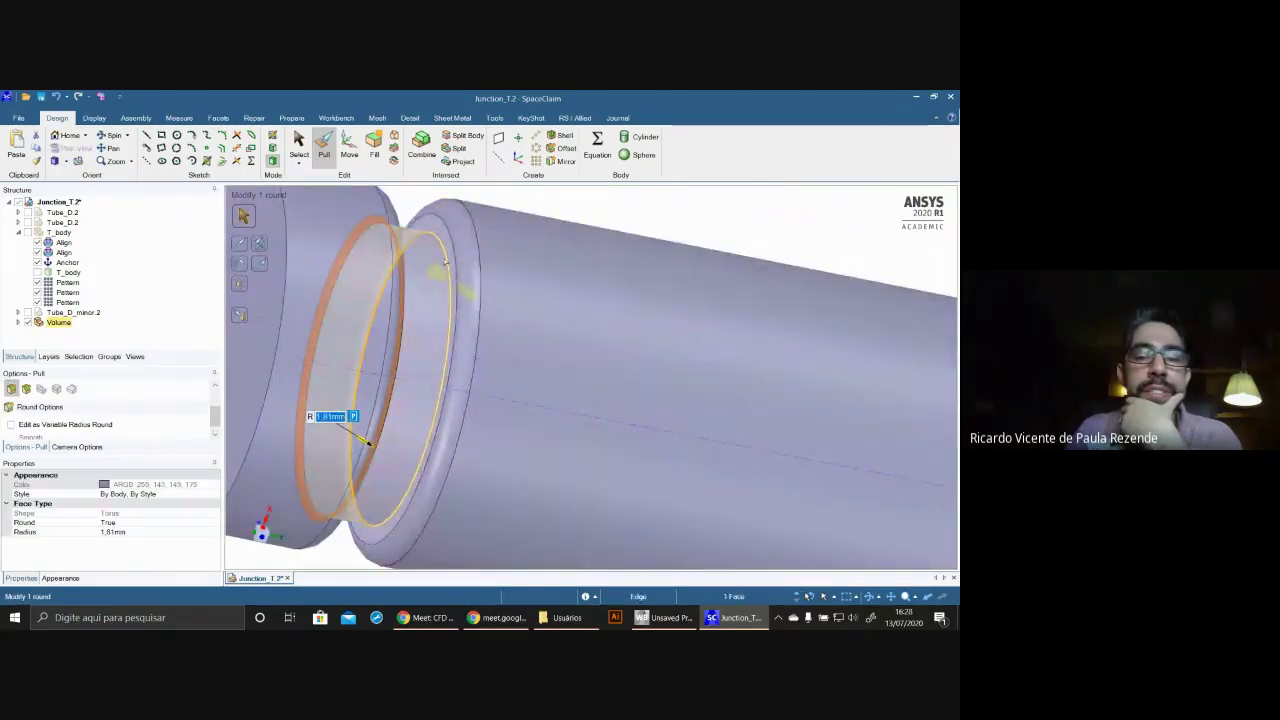
pyautogui.moveTo(454, 283); pyautogui.dragTo(439, 268)
pyautogui.moveTo(571, 366); pyautogui.dragTo(537, 354, button='middle')
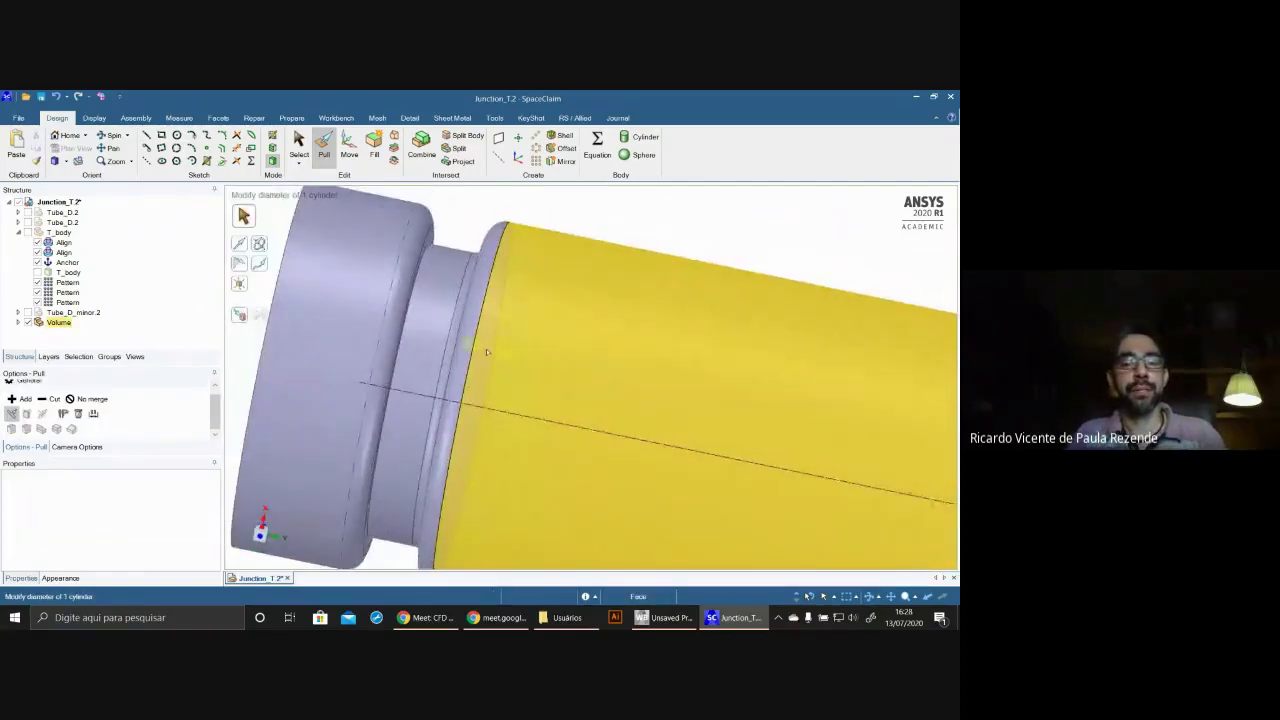
pyautogui.click(425, 257)
pyautogui.moveTo(425, 255); pyautogui.dragTo(489, 381)
pyautogui.click(489, 382)
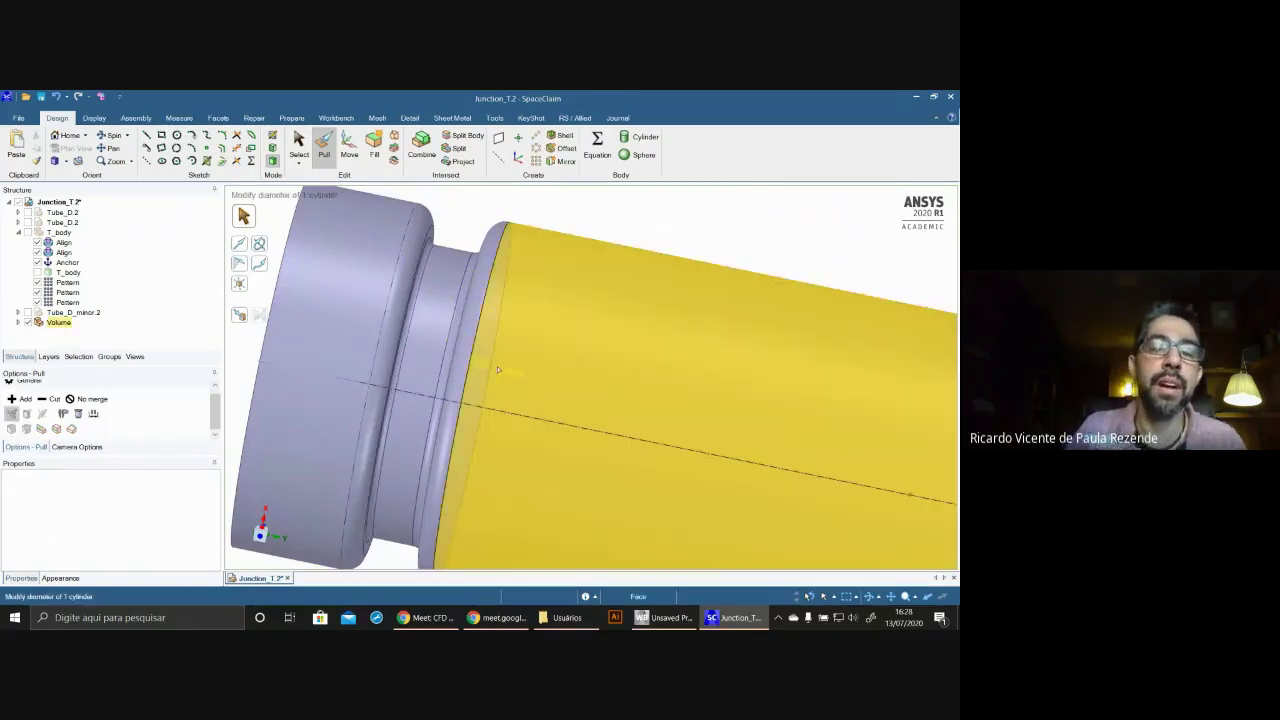
# - Show both Tube_D.2 components, T_body and Tube_D_minor.2 together with the extracted volume, with T_body collapsed in the structure tree
pyautogui.moveTo(489, 382); pyautogui.dragTo(522, 413, button='middle')
pyautogui.scroll(-4, 522, 413)
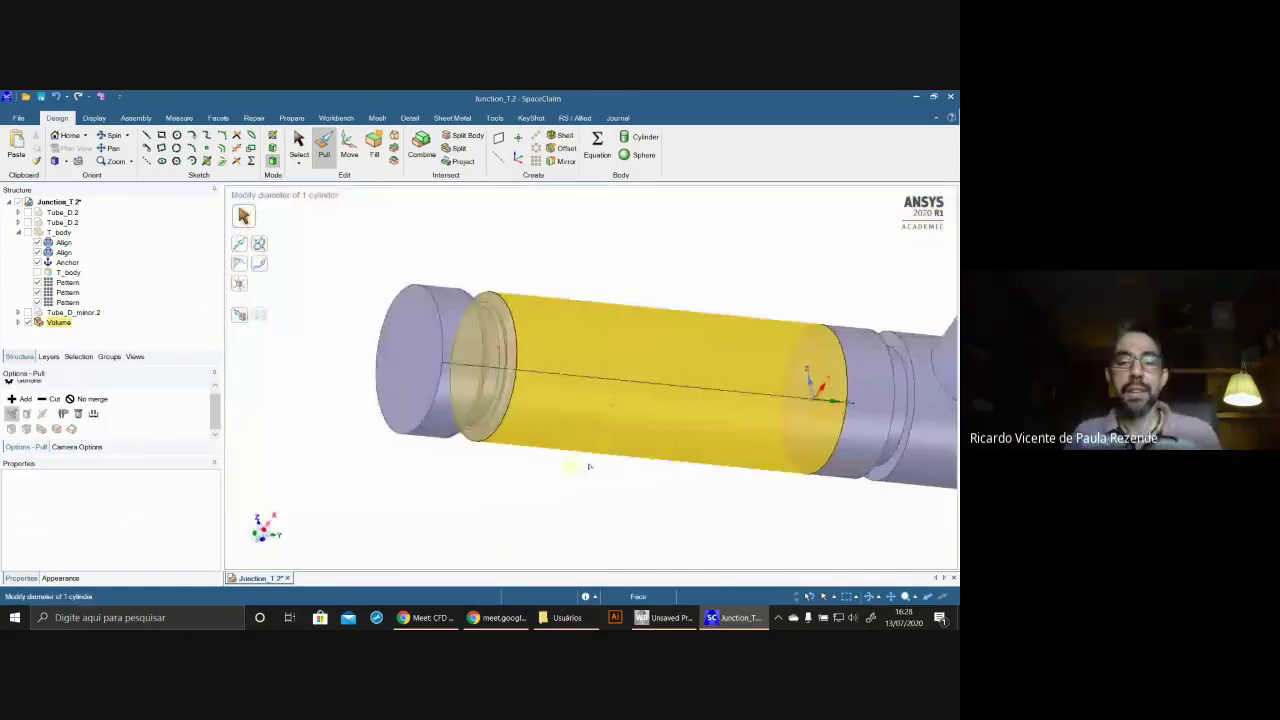
pyautogui.click(529, 523)
pyautogui.scroll(-3, 529, 523)
pyautogui.moveTo(604, 502); pyautogui.dragTo(826, 439, button='middle')
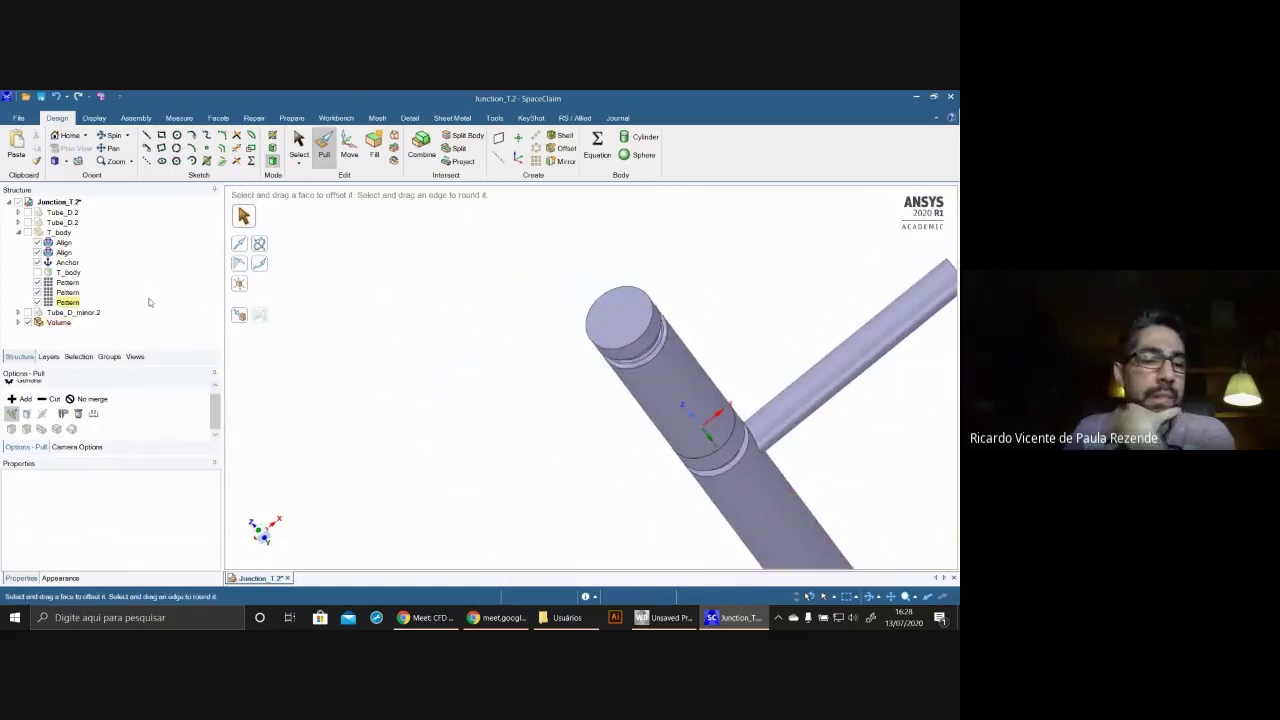
pyautogui.click(18, 232)
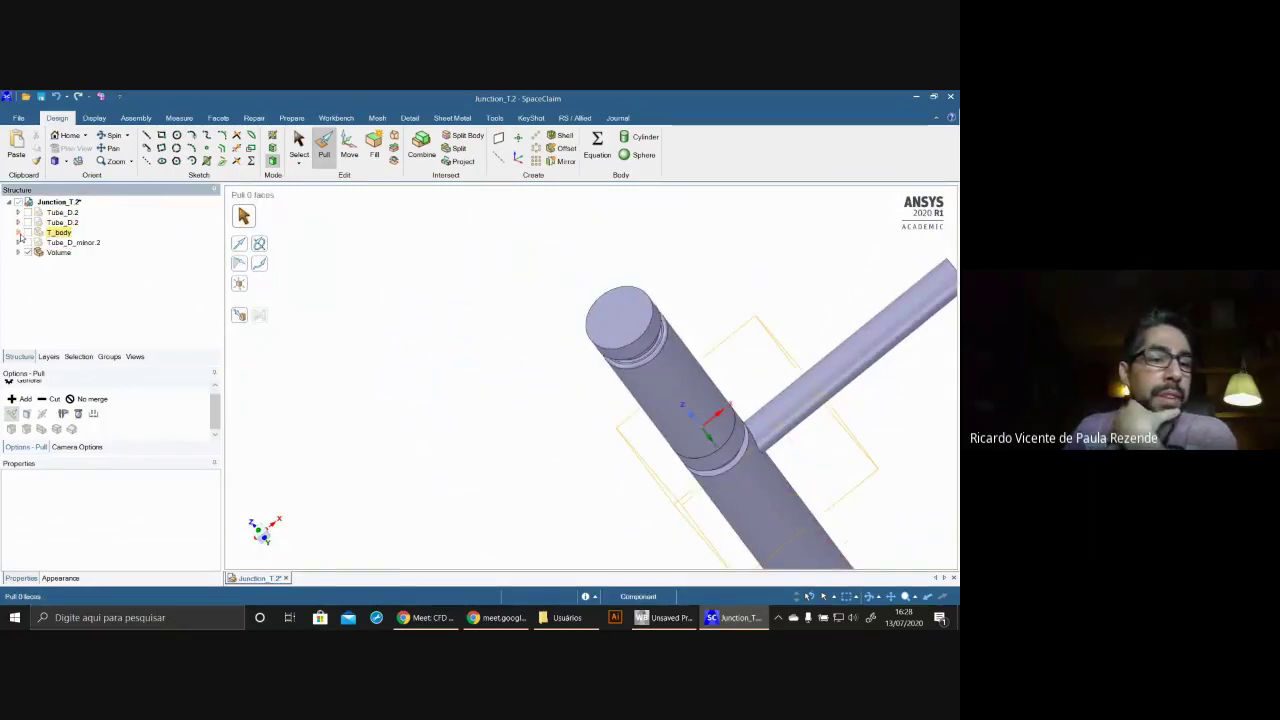
pyautogui.click(28, 242)
pyautogui.click(28, 232)
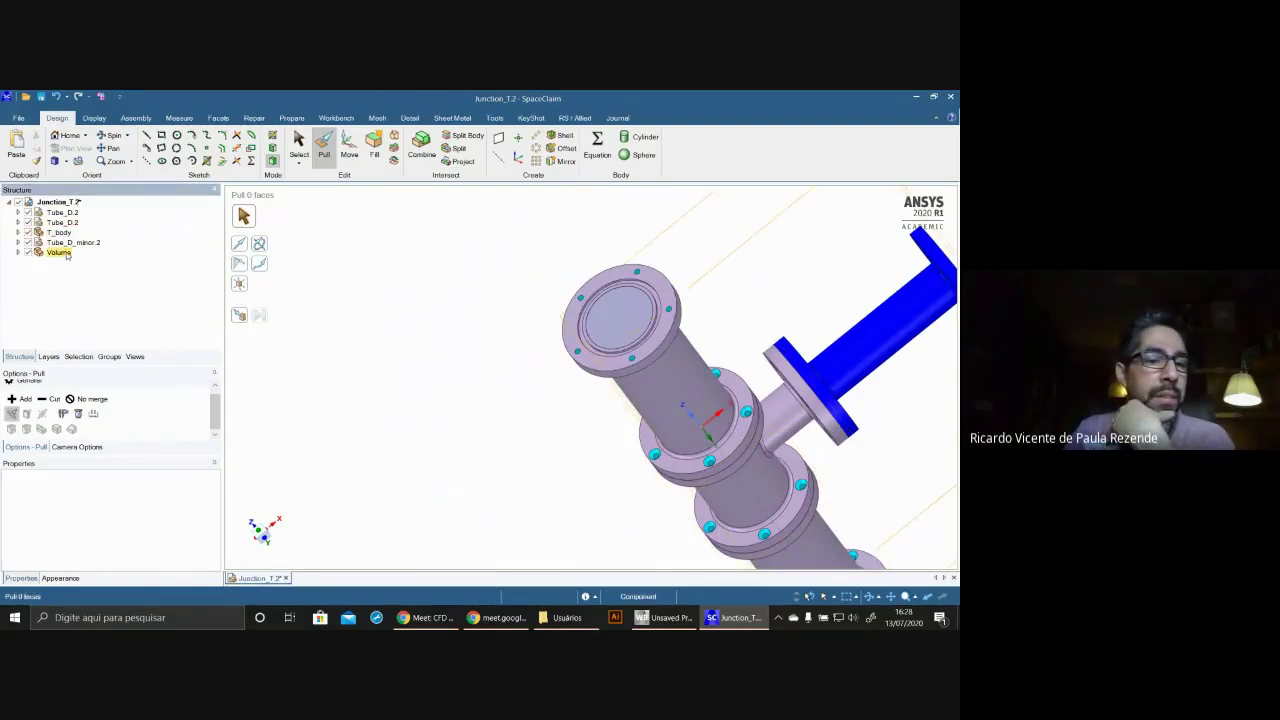
# - Rename the Volume component as fluido
pyautogui.rightClick(66, 253)
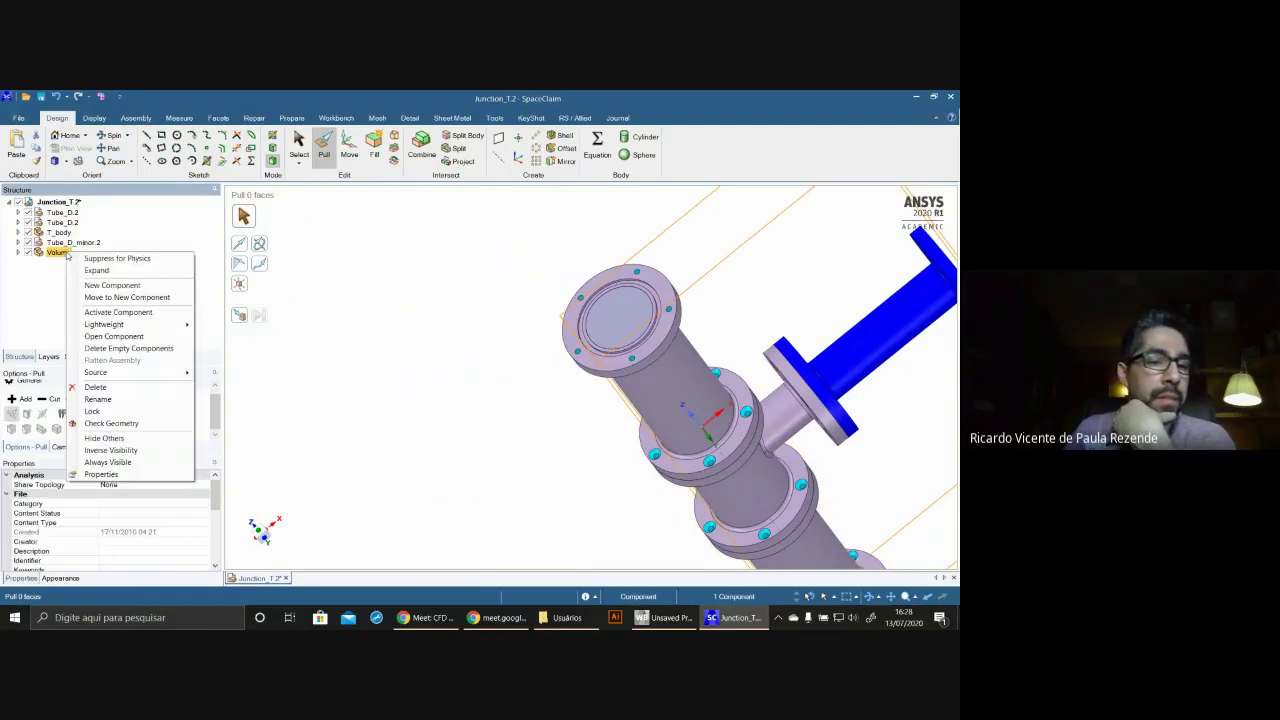
pyautogui.click(113, 399)
pyautogui.write('f')
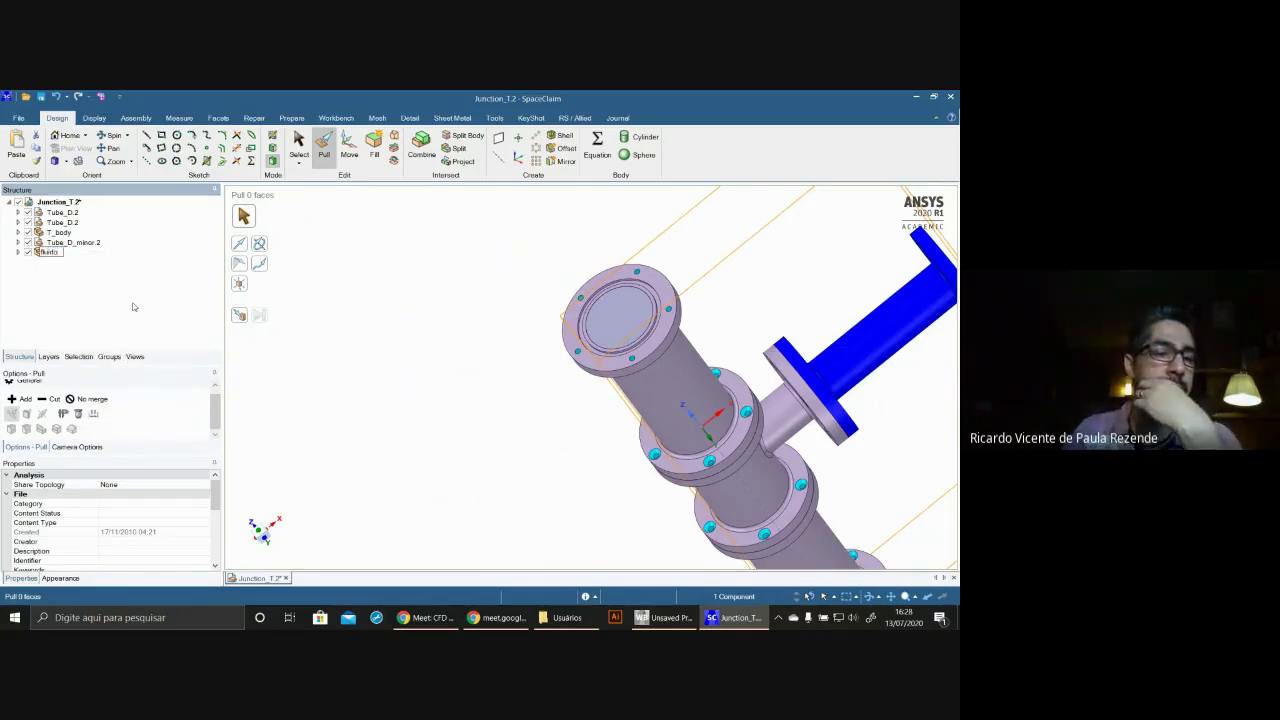
pyautogui.write('luido')
pyautogui.press('Return')
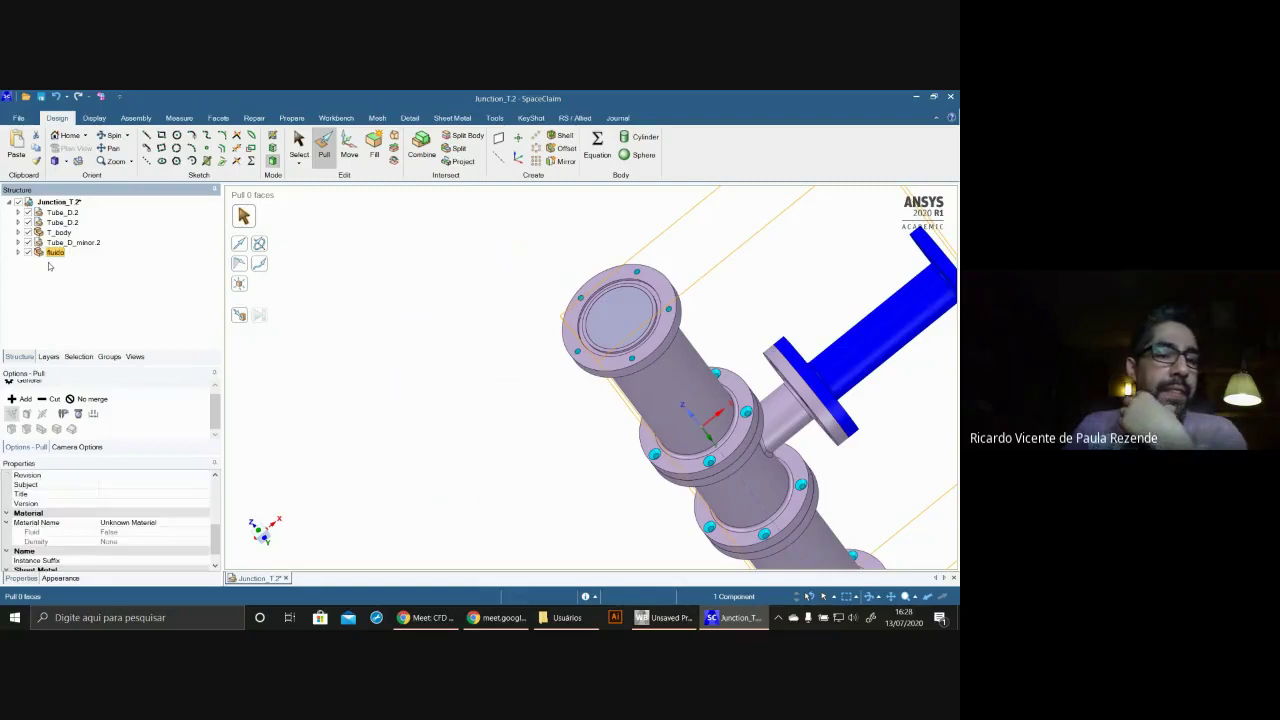
# - Inspect the bodies and patterns contained in the two Tube_D.2 components
pyautogui.click(17, 212)
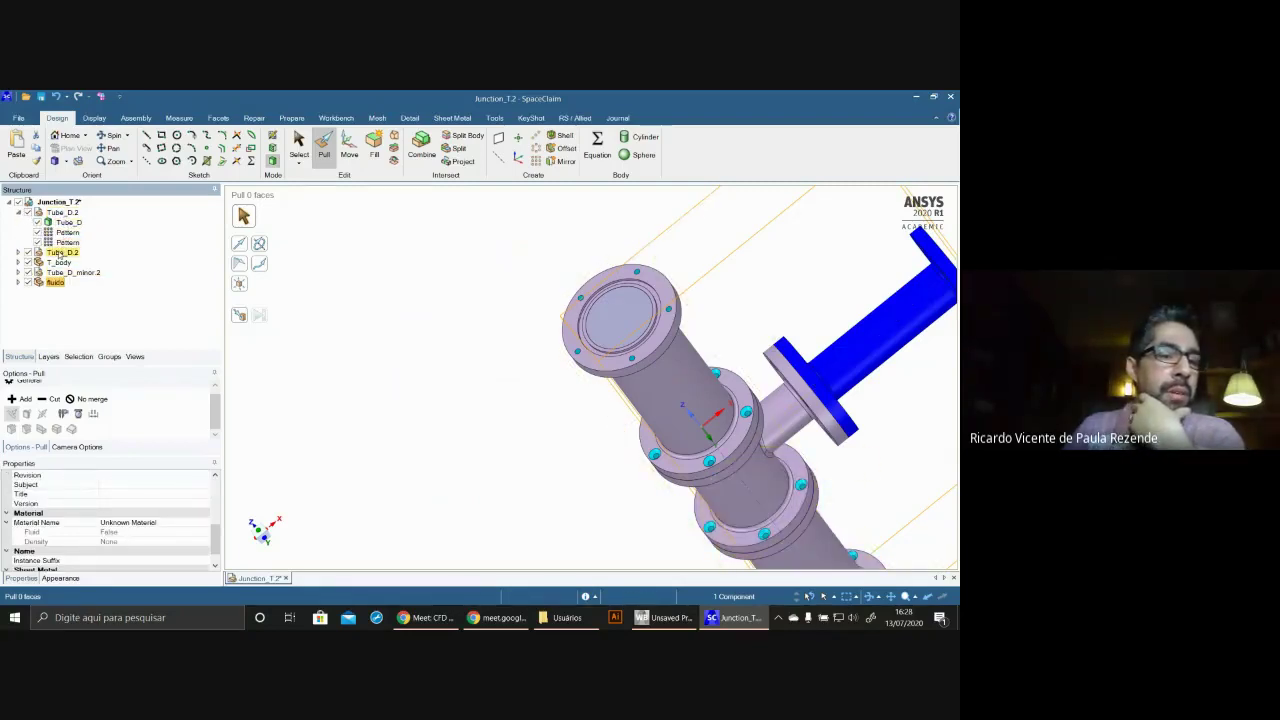
pyautogui.click(17, 252)
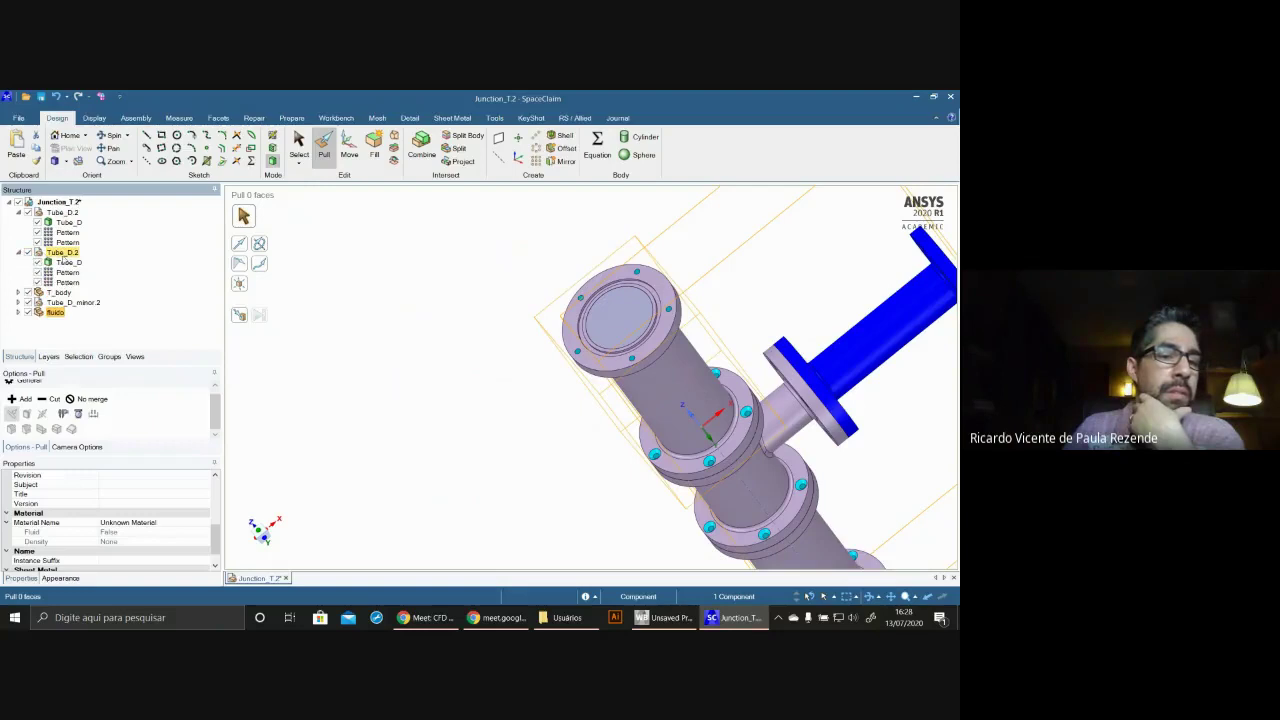
pyautogui.click(17, 252)
pyautogui.click(17, 212)
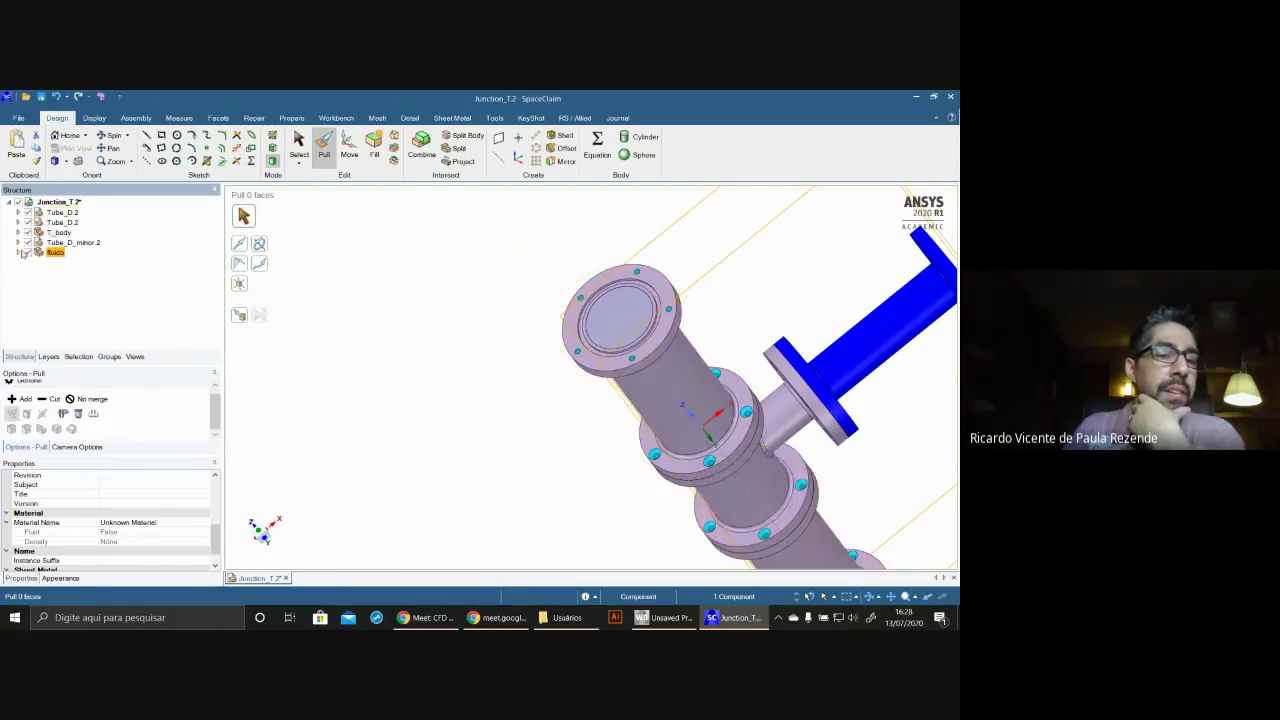
# - Suppress both Tube_D.2 components, T_body and Tube_D_minor.2 for physics, keeping fluido active
pyautogui.click(574, 407)
pyautogui.moveTo(574, 407); pyautogui.dragTo(306, 371, button='middle')
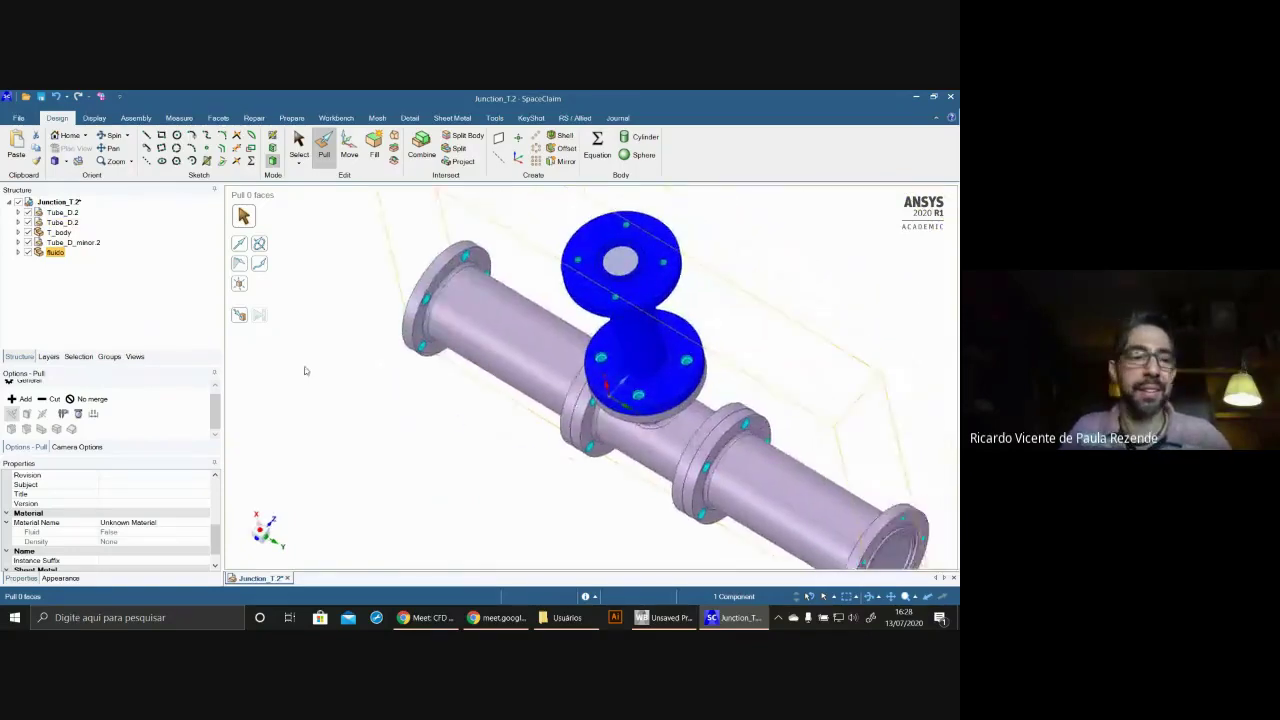
pyautogui.click(70, 213)
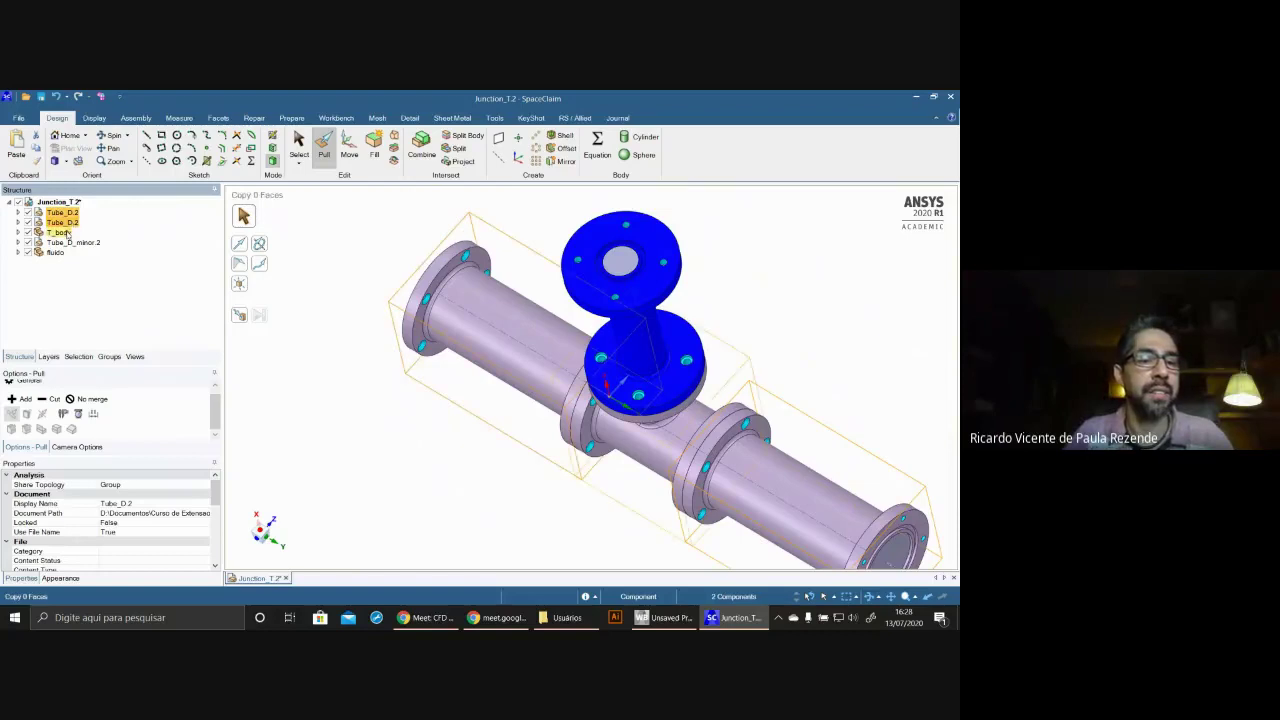
pyautogui.keyDown('shift'); pyautogui.click(72, 242); pyautogui.keyUp('shift')
pyautogui.rightClick(73, 245)
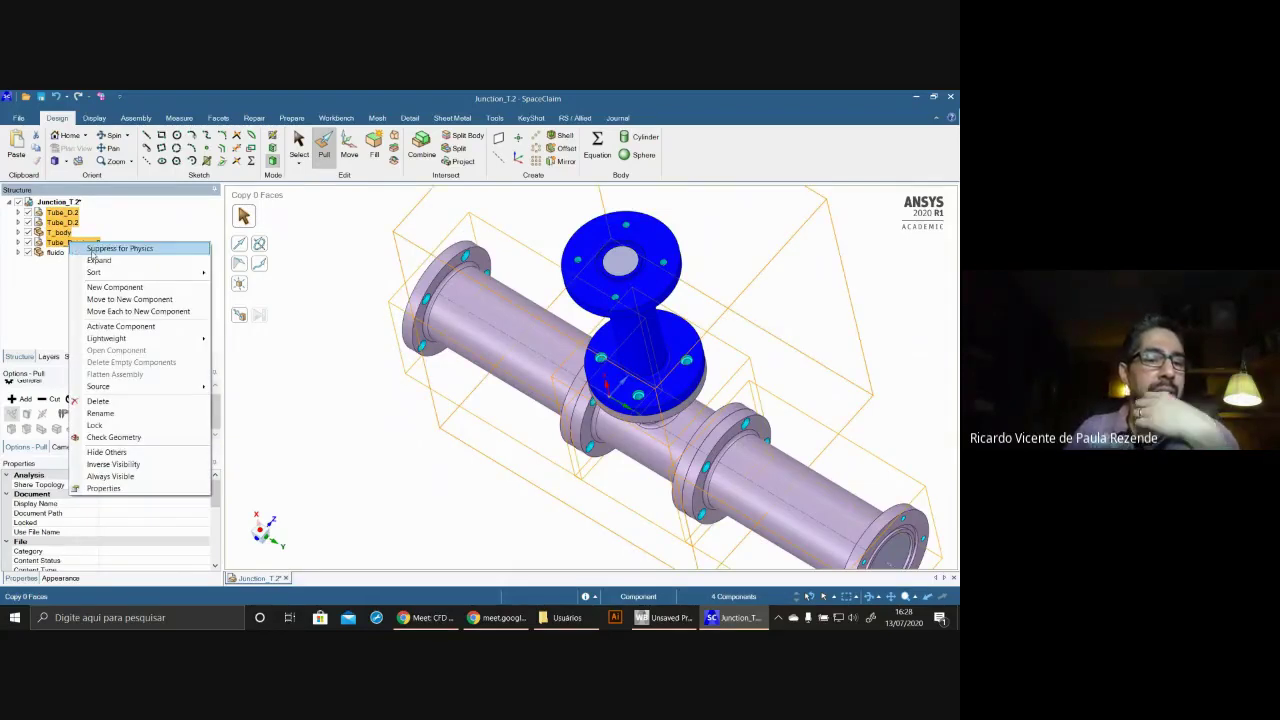
pyautogui.click(100, 251)
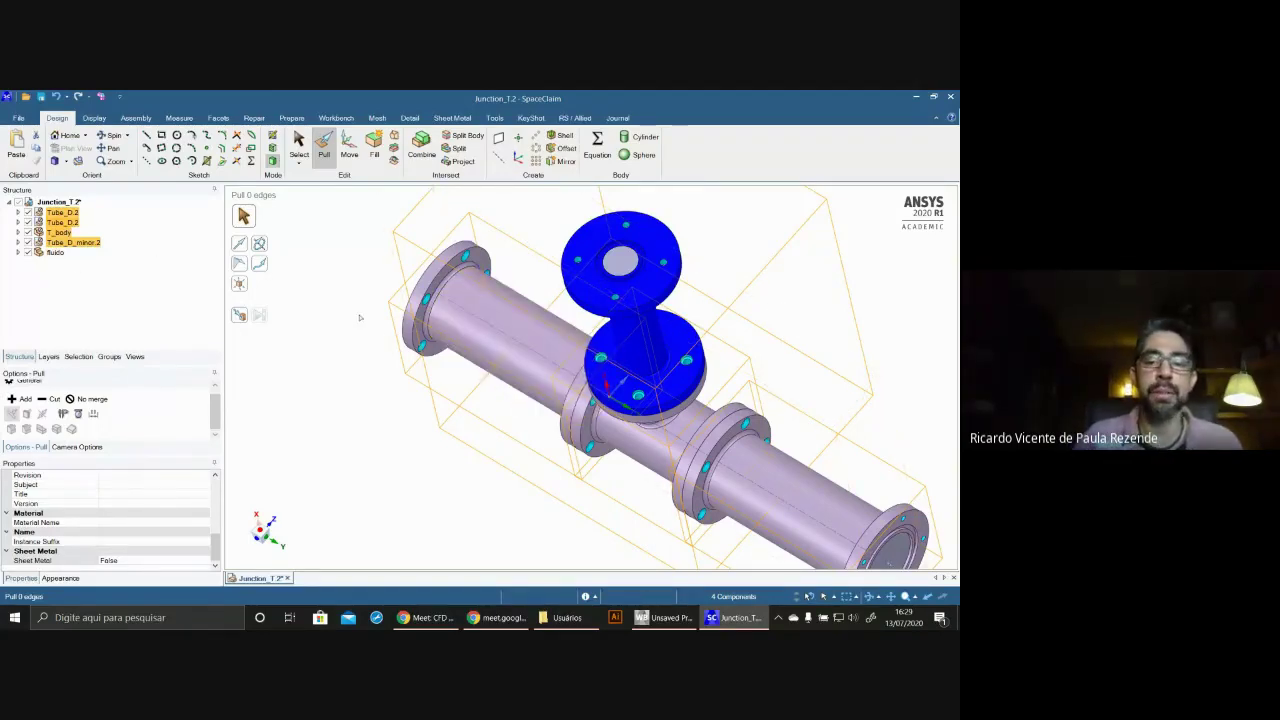
# - Check the physics activation option of each Tube_D.2 component, T_body and Tube_D_minor.2
pyautogui.click(72, 242)
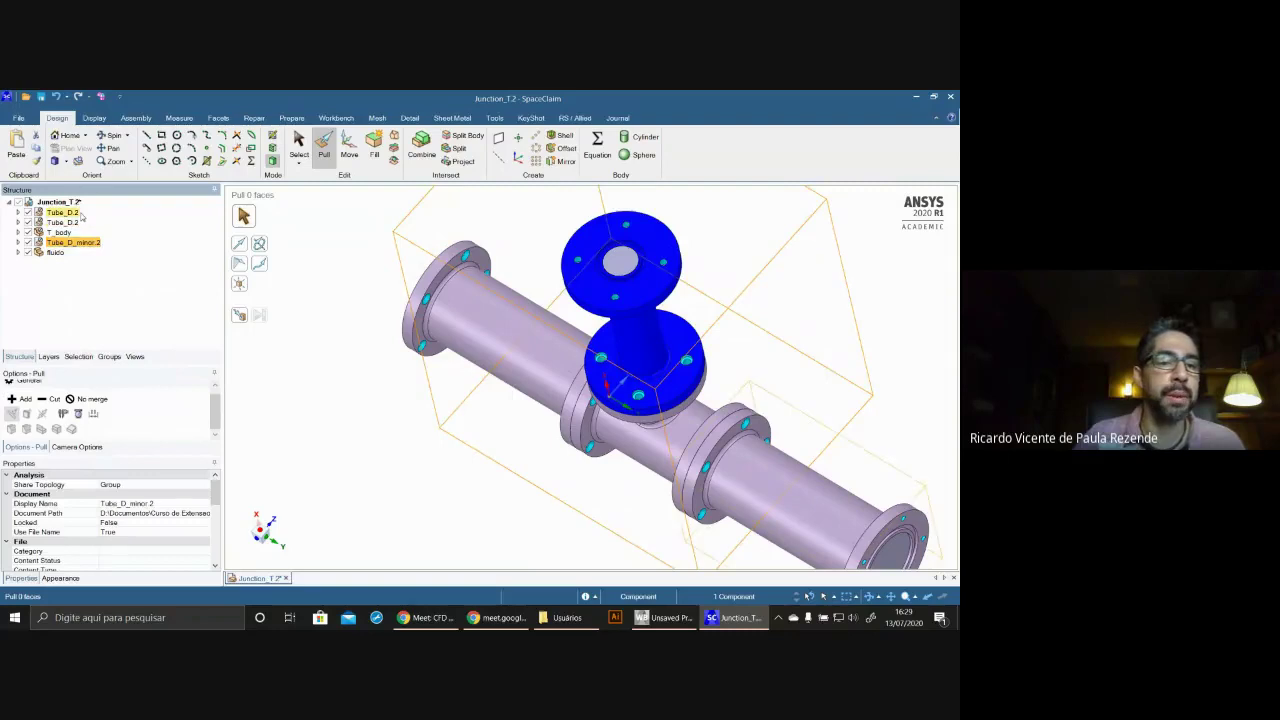
pyautogui.rightClick(82, 214)
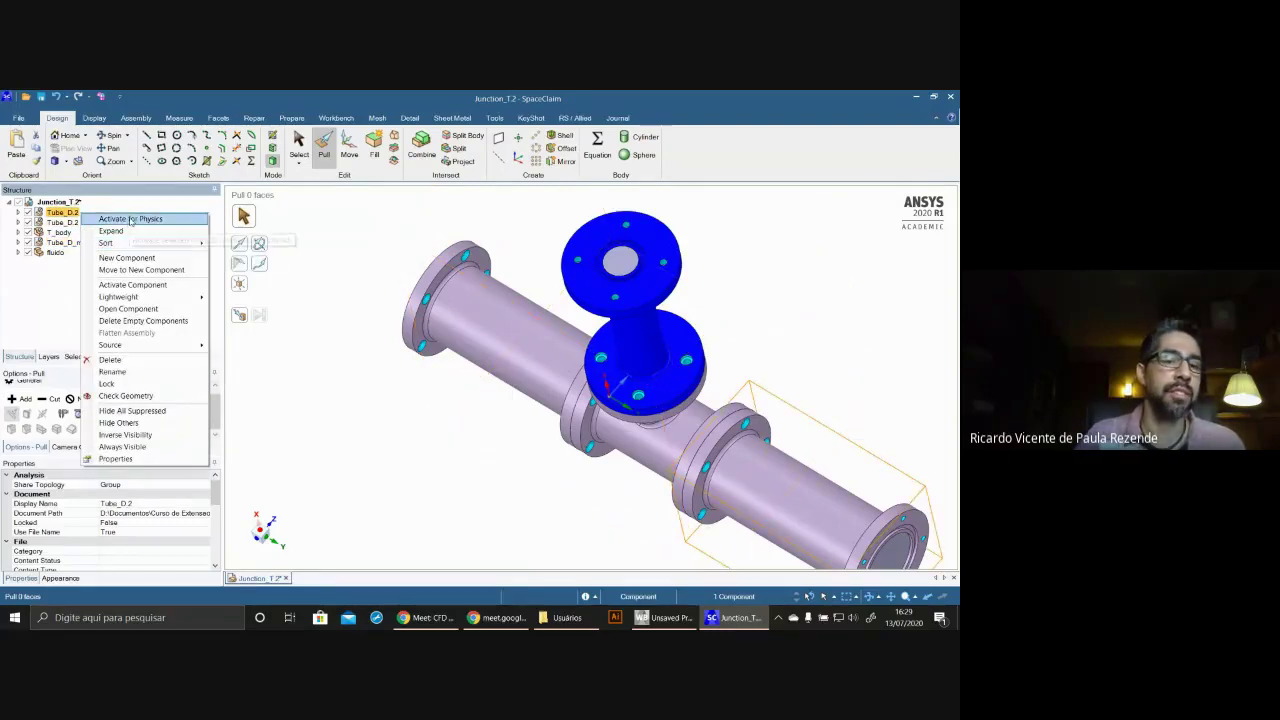
pyautogui.rightClick(70, 222)
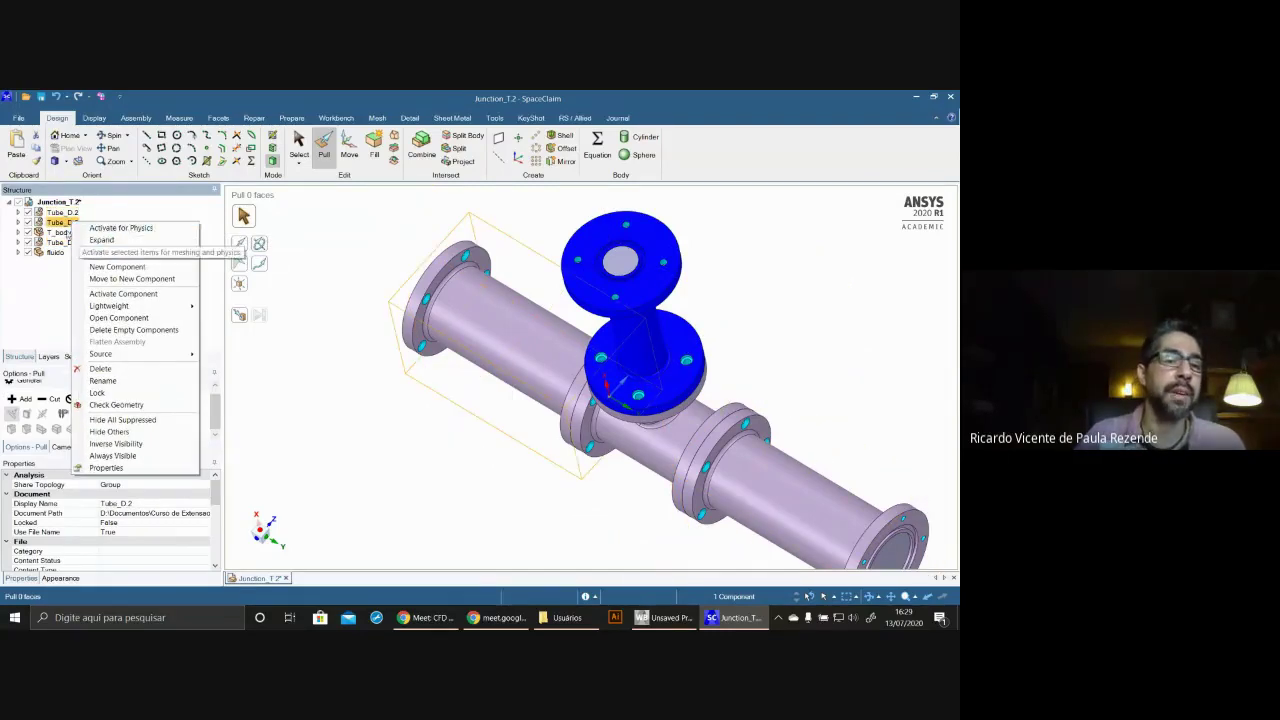
pyautogui.rightClick(57, 232)
pyautogui.rightClick(65, 243)
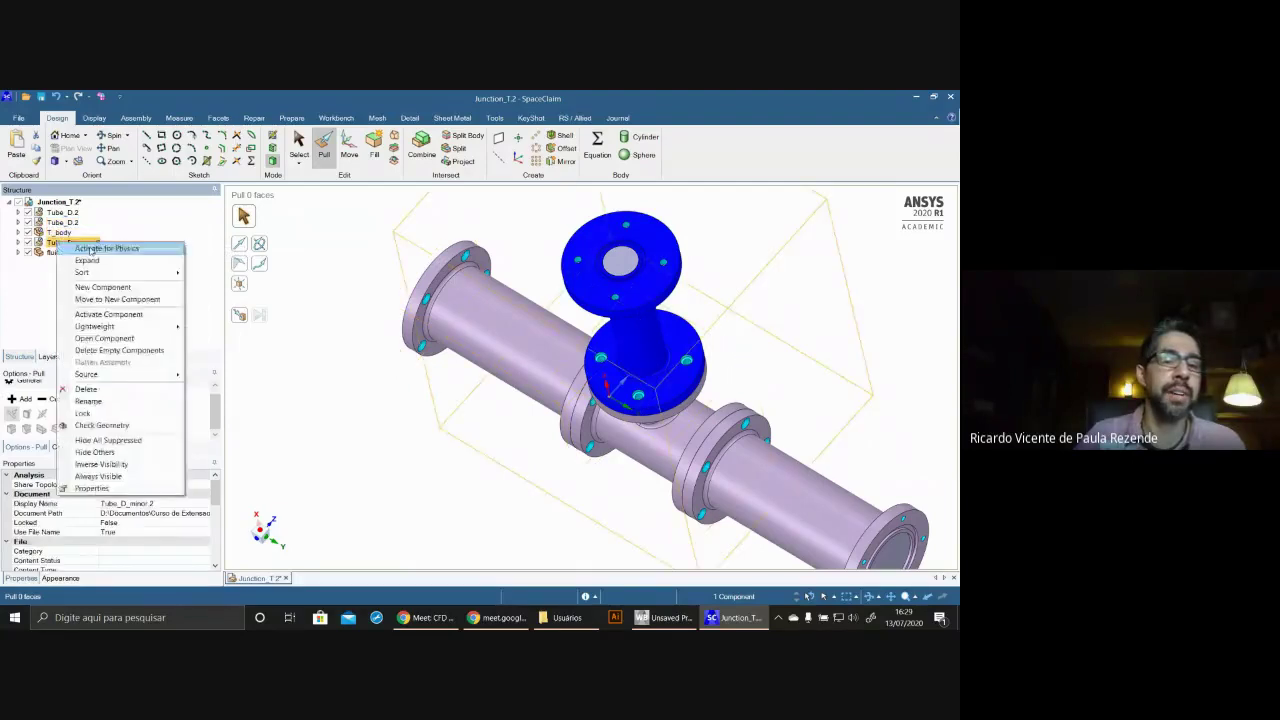
pyautogui.click(243, 281)
pyautogui.scroll(-3, 358, 335)
pyautogui.scroll(5, 444, 388)
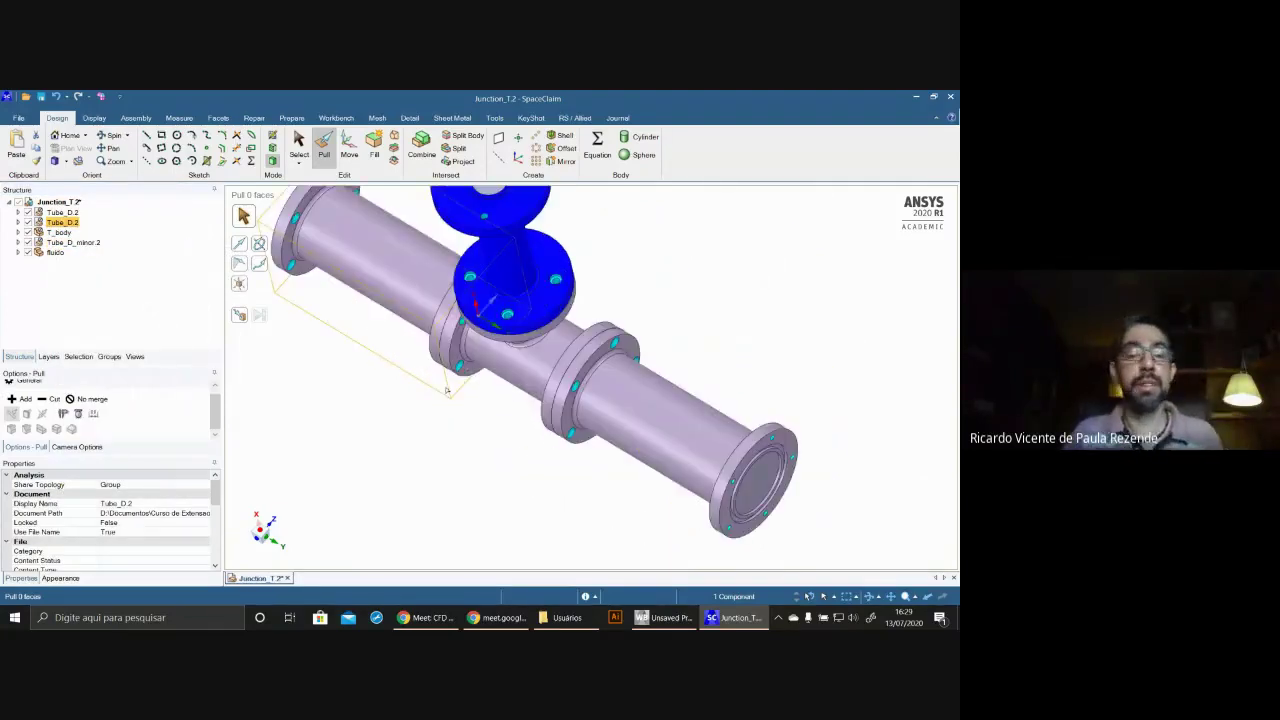
# - Examine the fluido component inside the assembly, including the flanged branch joint and the main pipe's open end
pyautogui.click(54, 253)
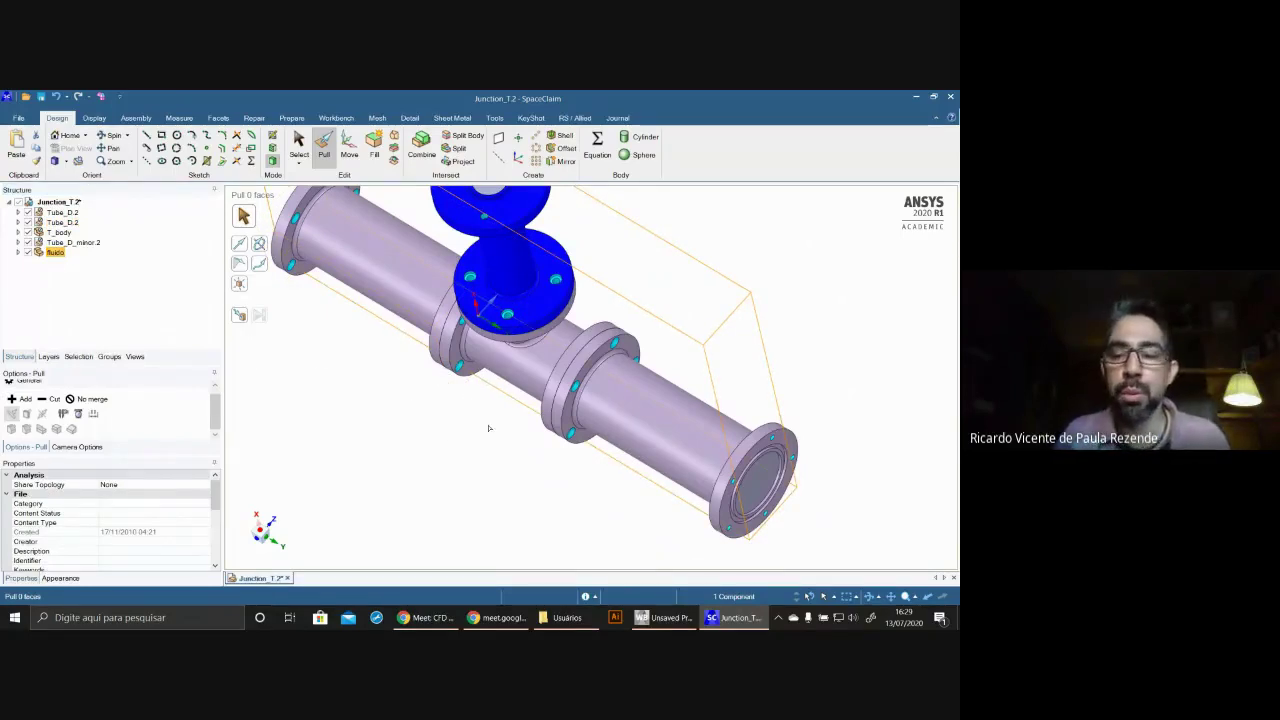
pyautogui.moveTo(808, 466); pyautogui.dragTo(668, 427, button='middle')
pyautogui.scroll(-2, 809, 381)
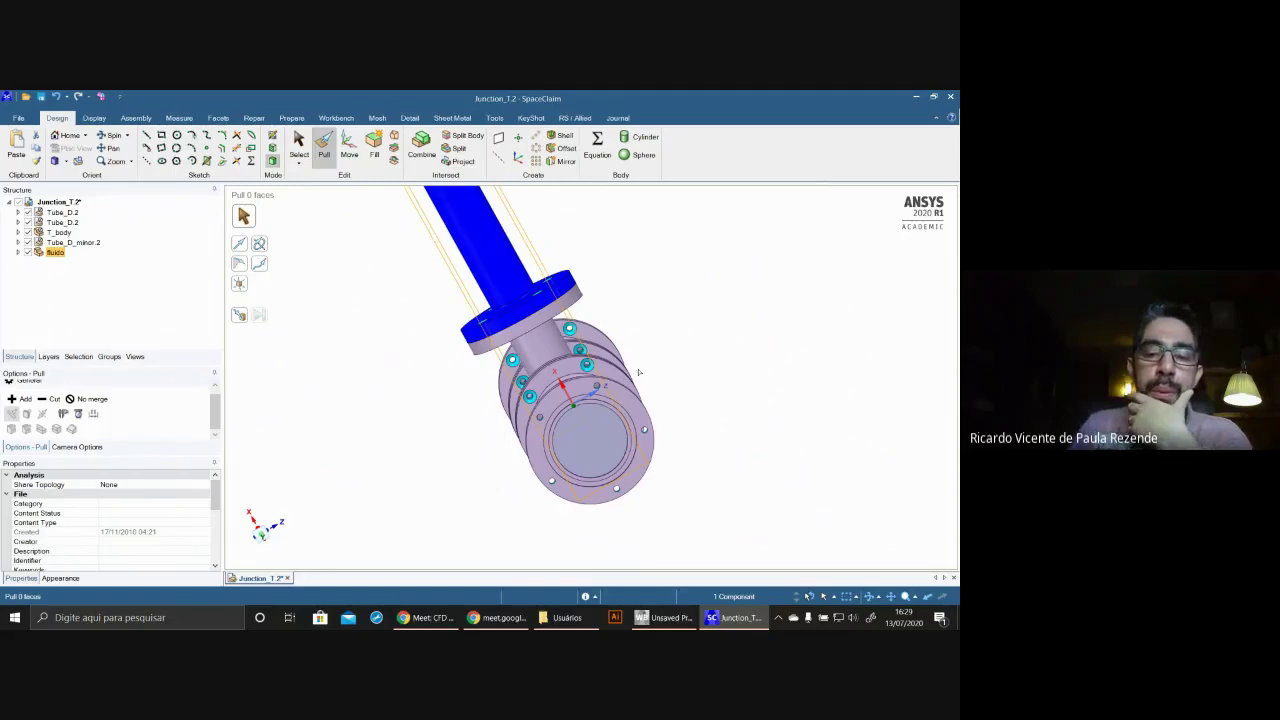
pyautogui.moveTo(639, 372); pyautogui.dragTo(609, 365, button='middle')
pyautogui.scroll(2, 609, 365)
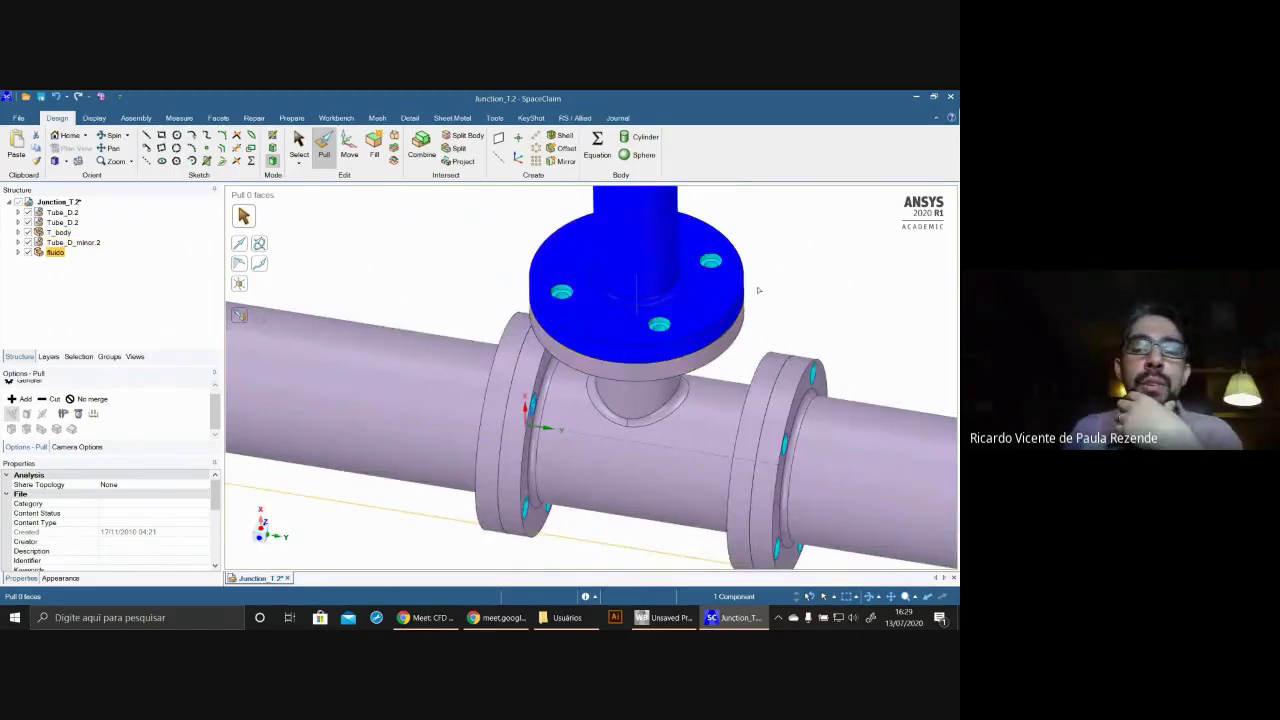
pyautogui.scroll(2, 779, 303)
pyautogui.scroll(-4, 545, 370)
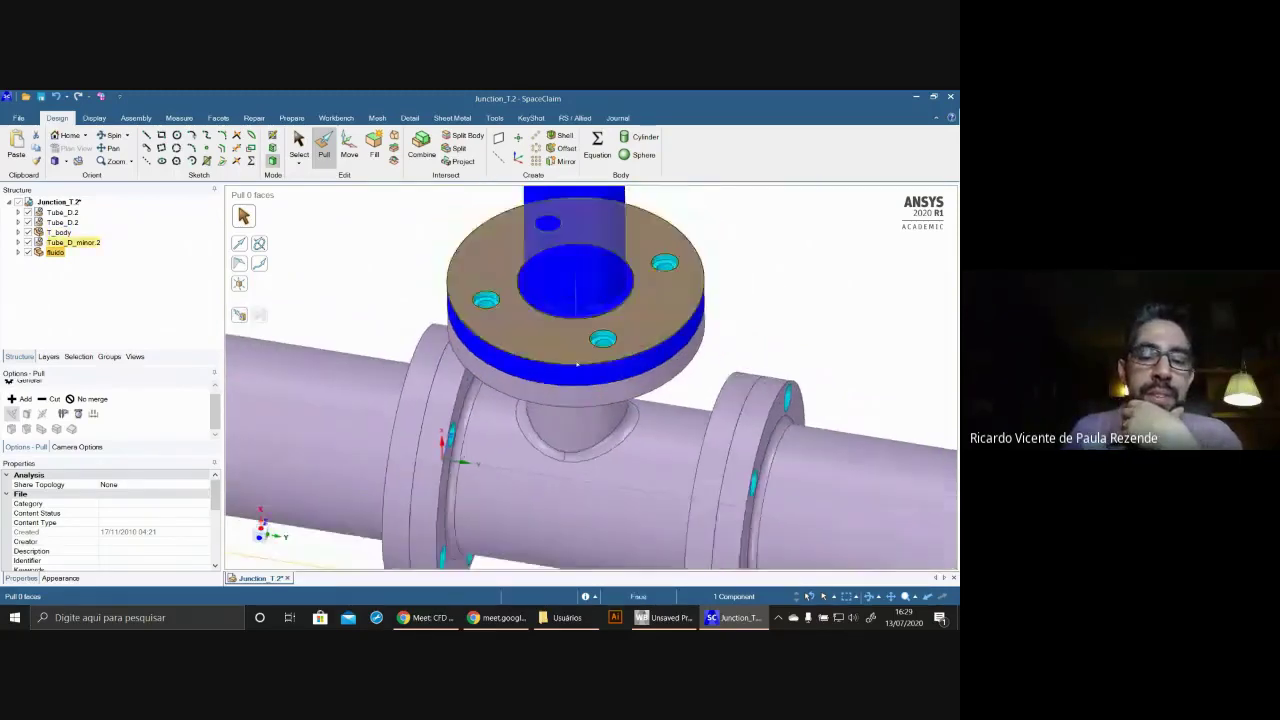
pyautogui.moveTo(297, 374); pyautogui.dragTo(694, 380, button='middle')
pyautogui.scroll(4, 313, 378)
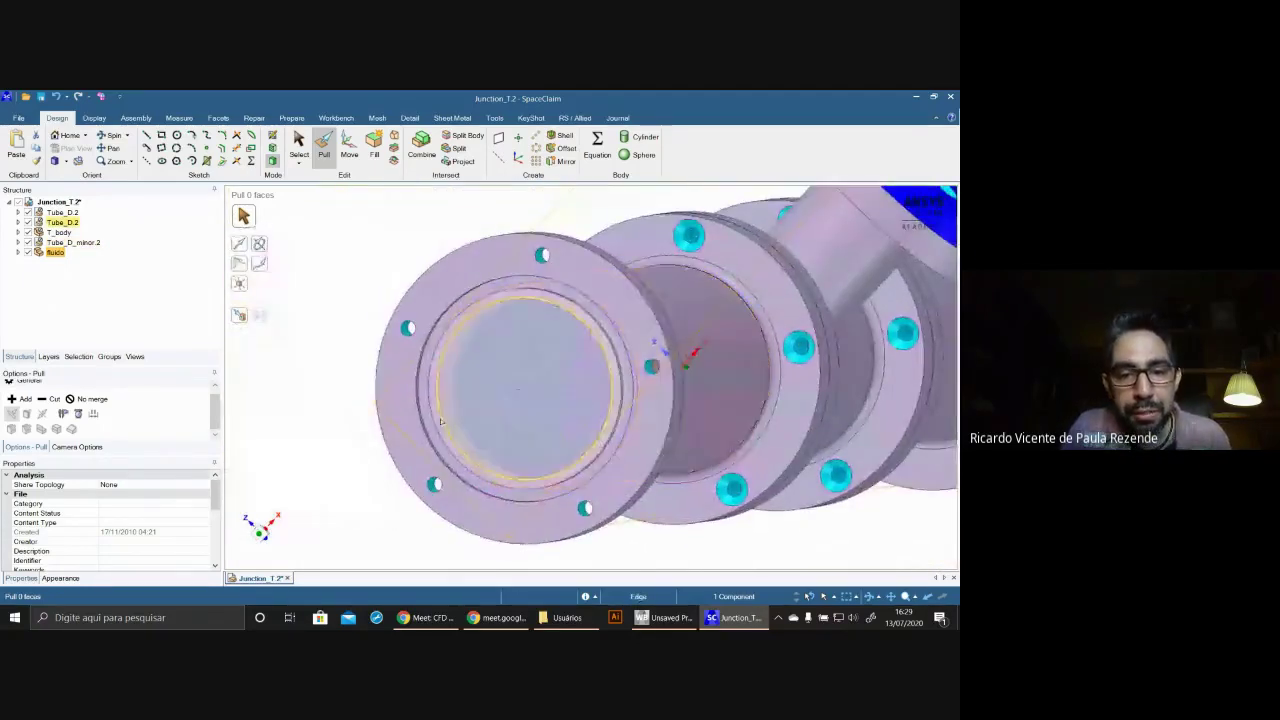
pyautogui.click(400, 305)
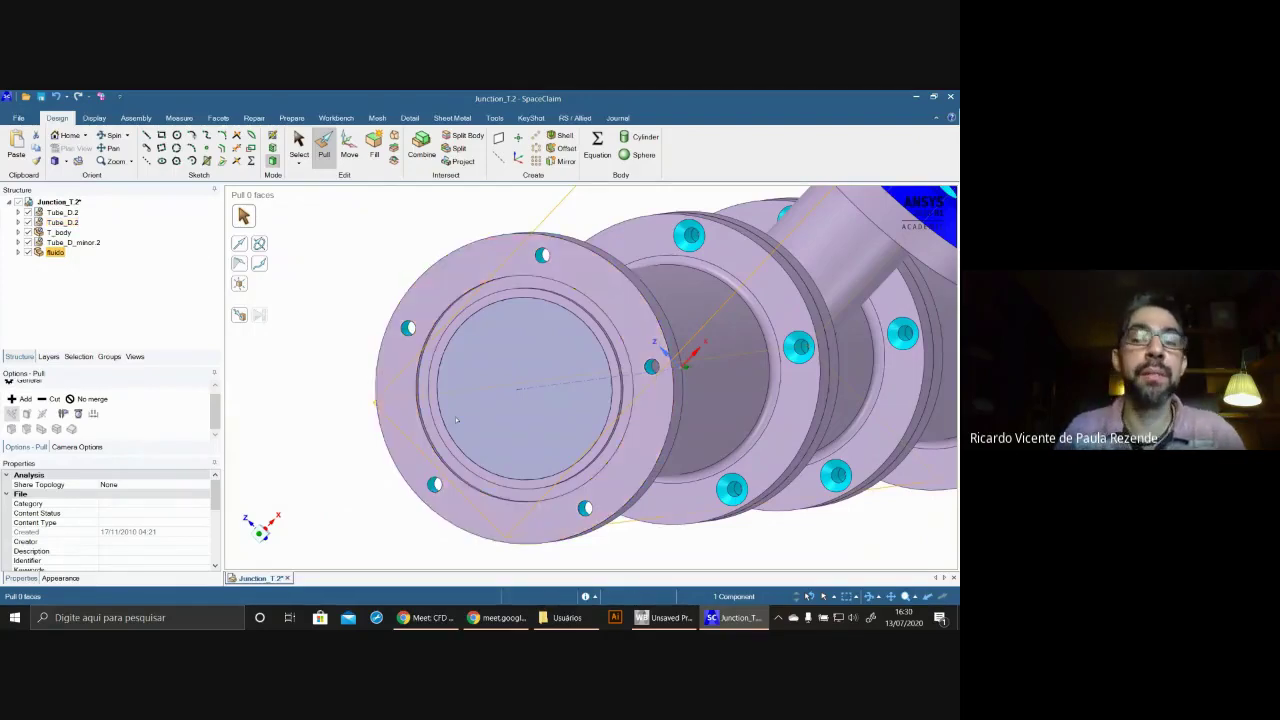
# - Highlight the inner cylindrical face of the end Tube_D.2 pipe and examine the wall bounding the fluid
pyautogui.click(715, 370)
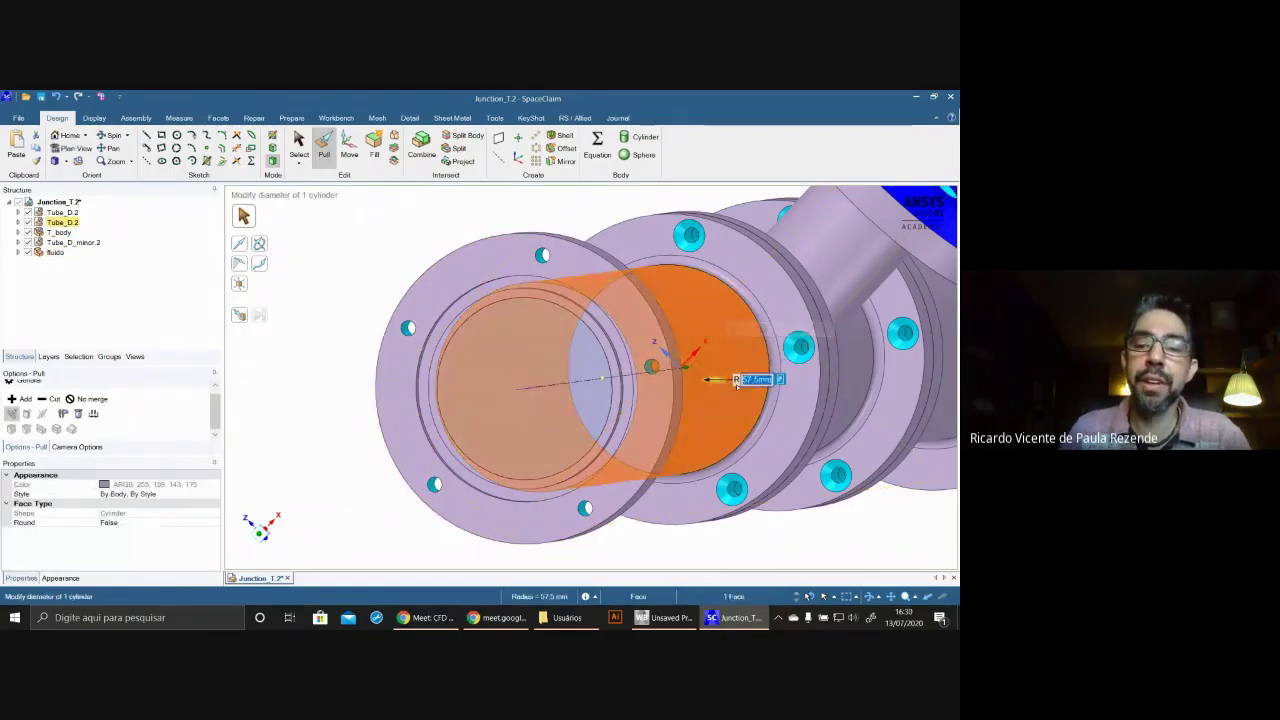
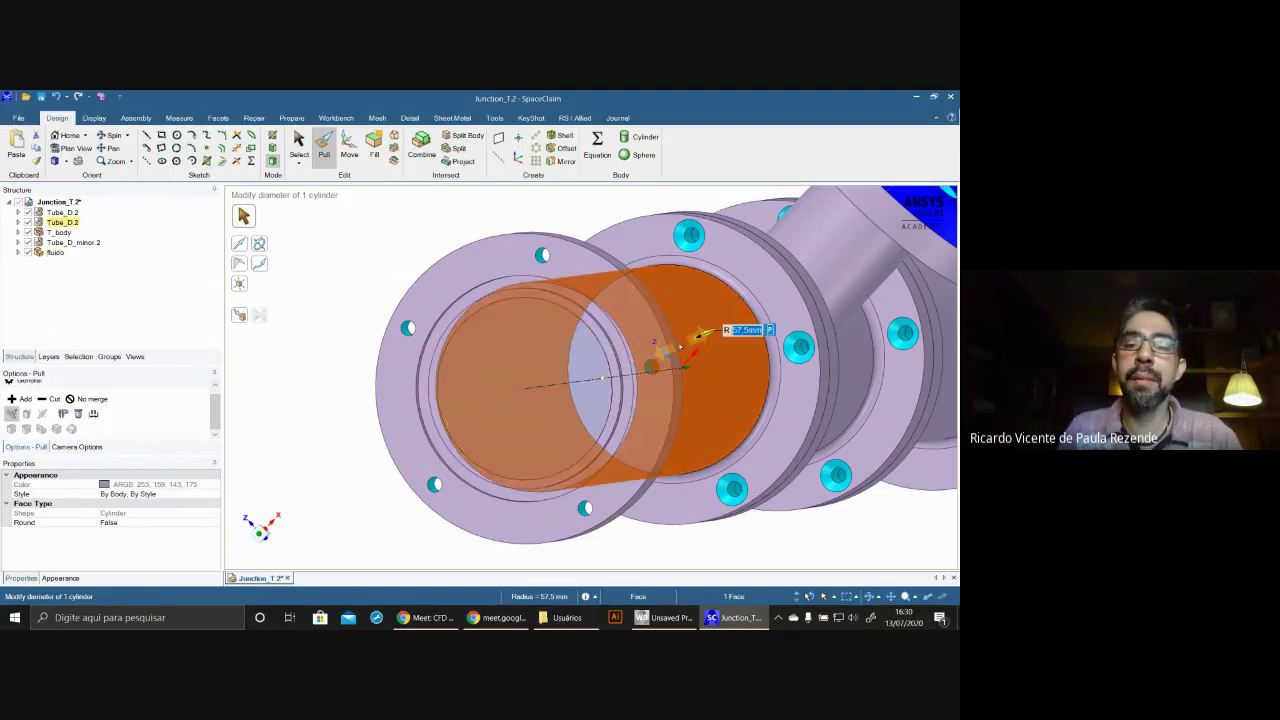
pyautogui.moveTo(676, 342); pyautogui.dragTo(735, 328, button='middle')
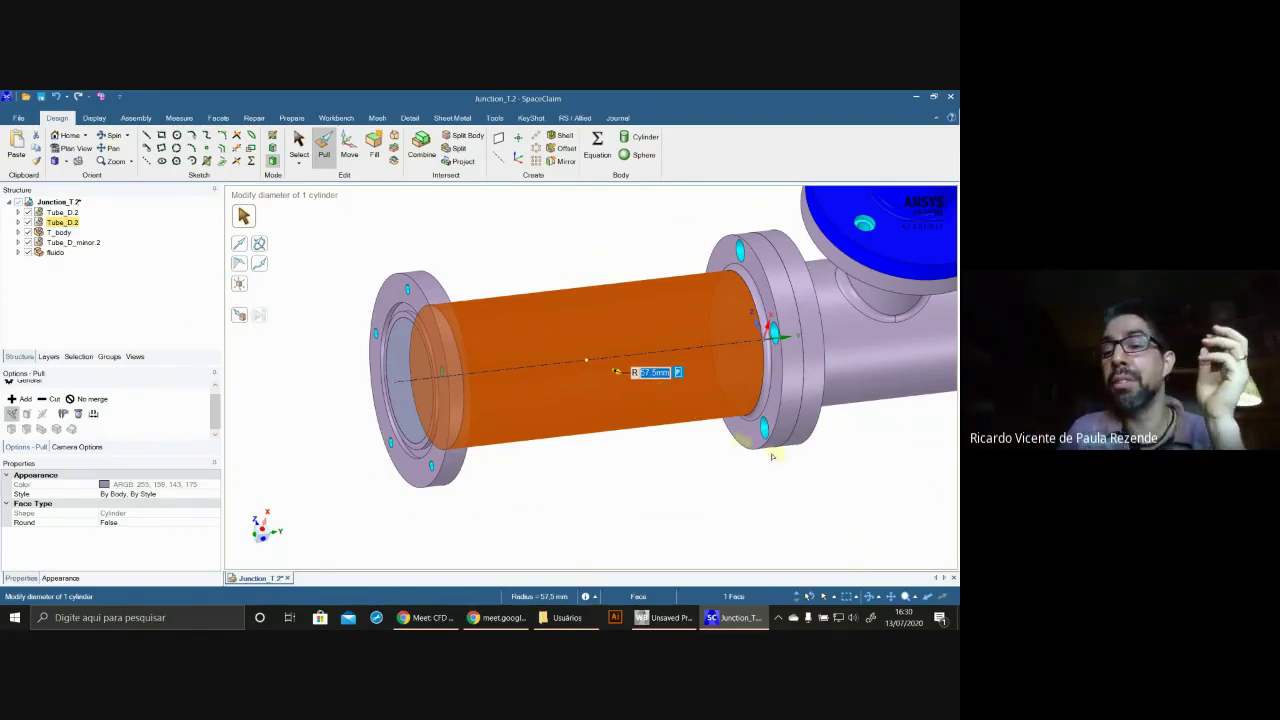
pyautogui.moveTo(772, 456); pyautogui.dragTo(846, 503, button='middle')
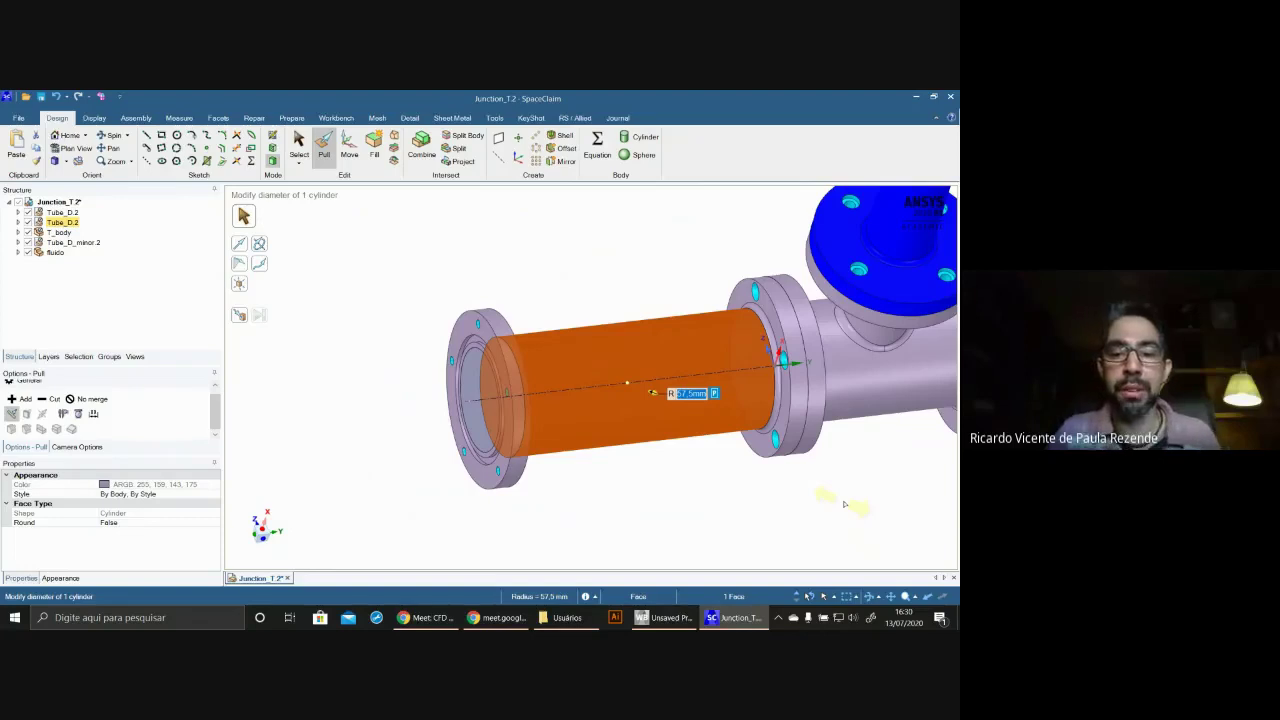
# - Hide both Tube_D.2 components, T_body and Tube_D_minor.2 so that only fluido is displayed
pyautogui.press('h')
pyautogui.click(28, 242)
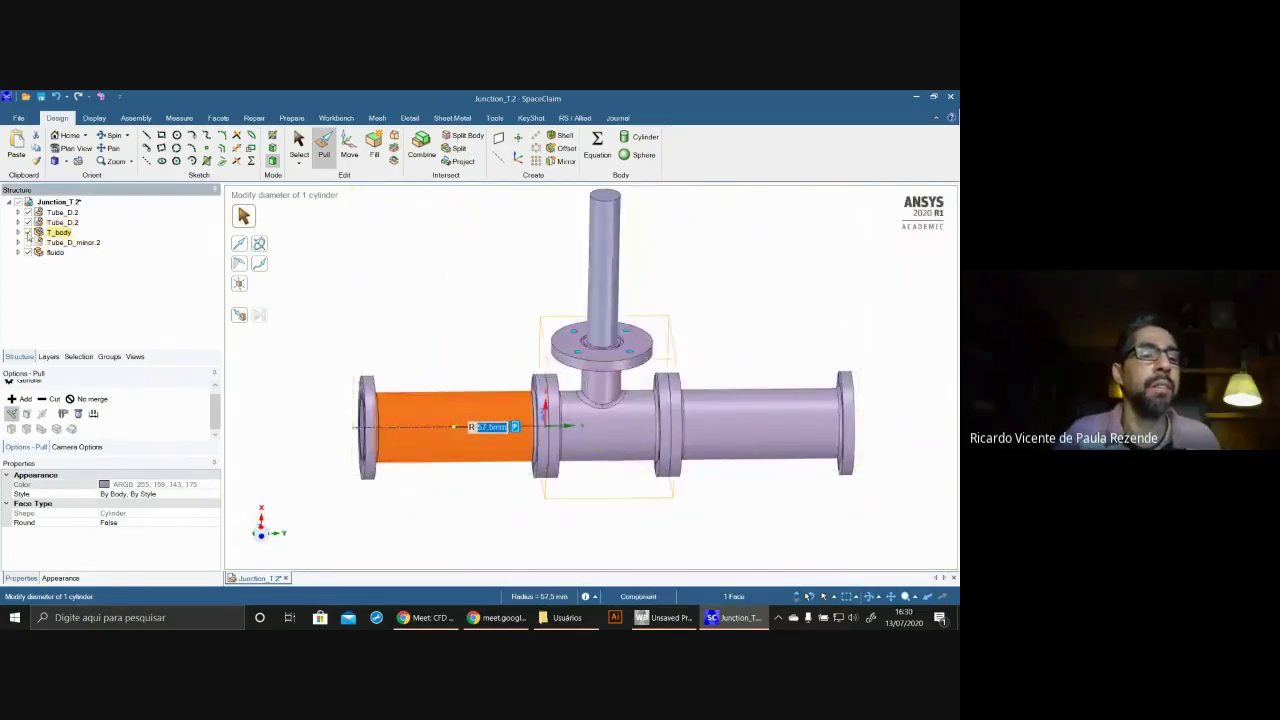
pyautogui.click(28, 232)
pyautogui.click(28, 222)
pyautogui.click(28, 212)
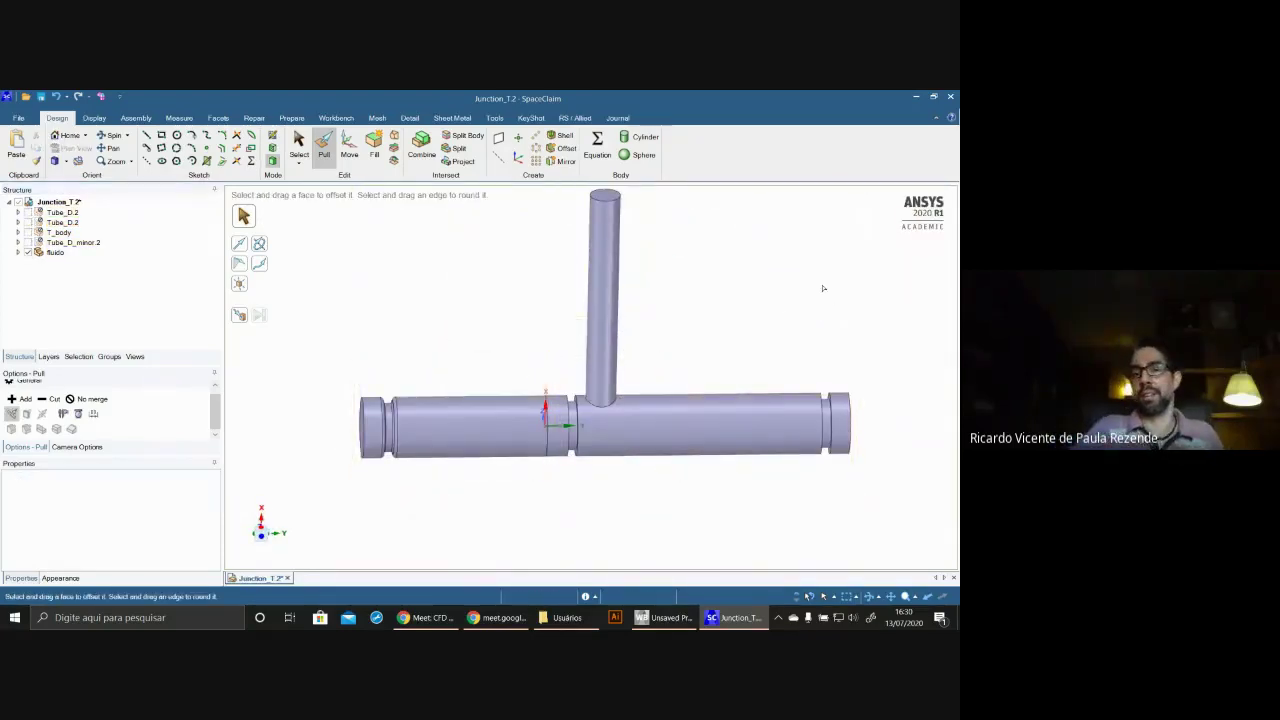
pyautogui.moveTo(823, 289); pyautogui.dragTo(857, 280, button='middle')
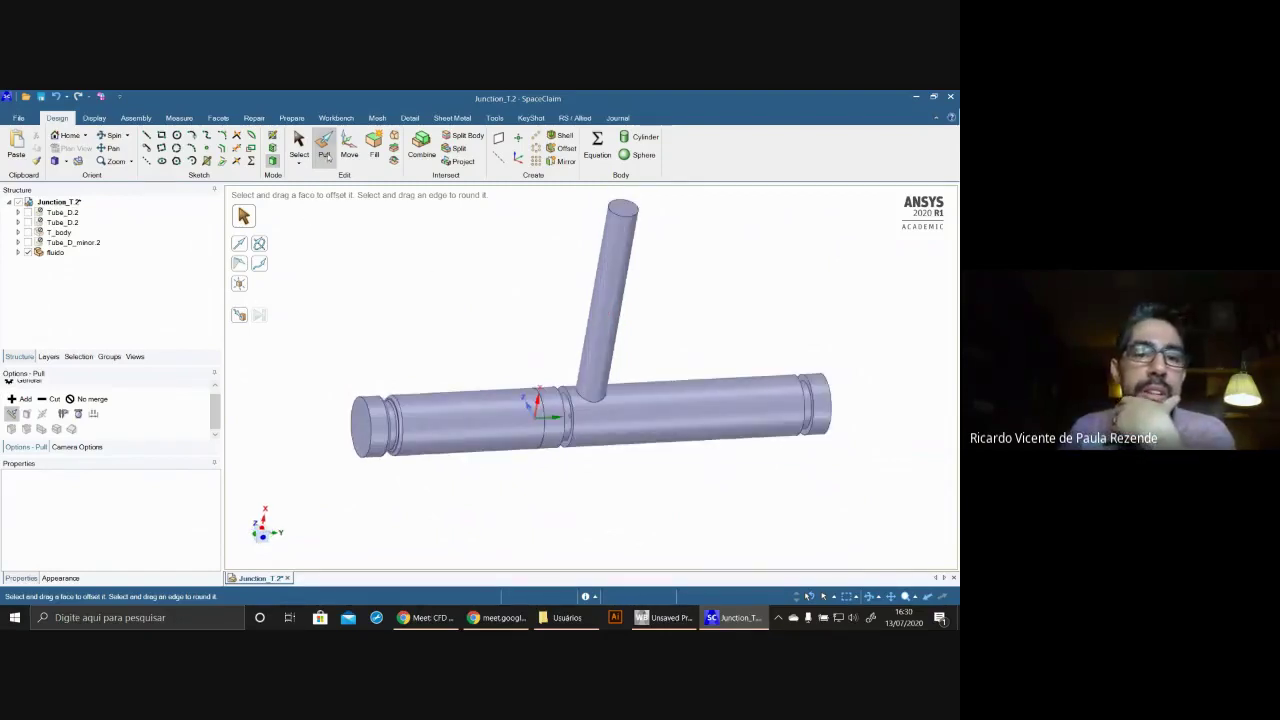
# - Lengthen both ends of fluido's main pipe with Pull, extending the end on the positive Y side by about 523 mm
pyautogui.click(366, 432)
pyautogui.moveTo(366, 432); pyautogui.dragTo(249, 438)
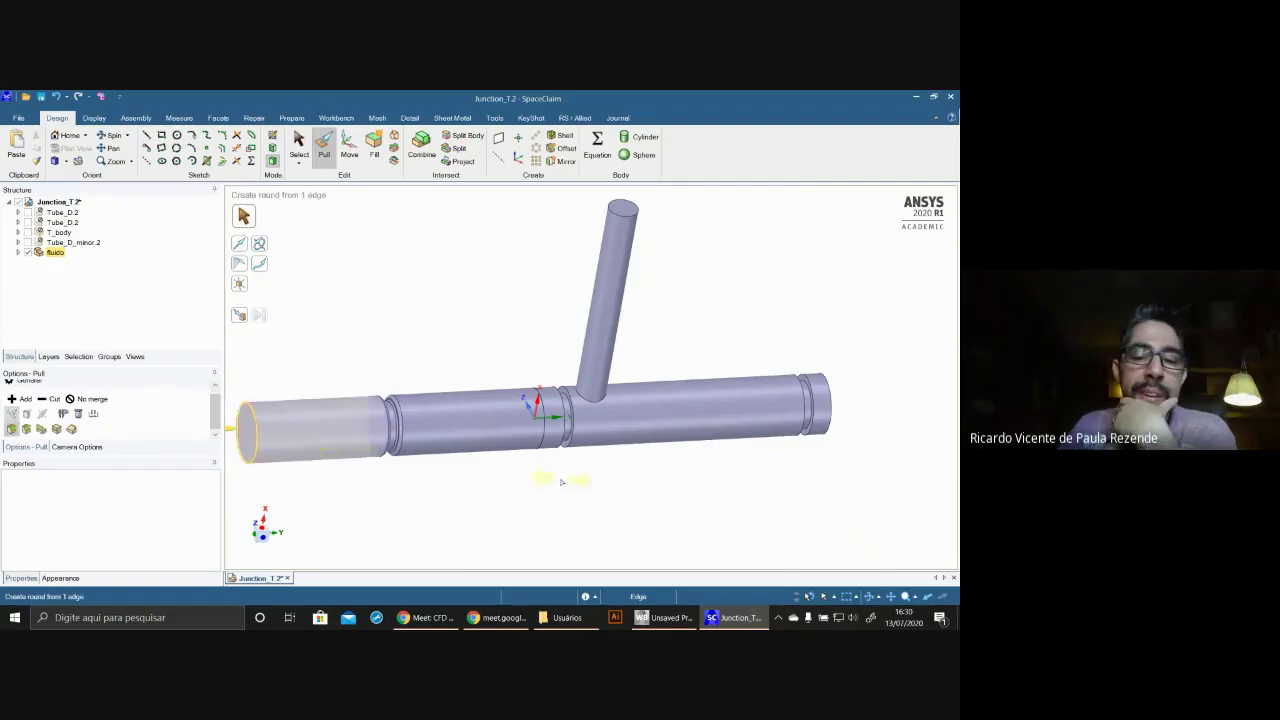
pyautogui.click(563, 480)
pyautogui.moveTo(563, 480); pyautogui.dragTo(600, 440, button='middle')
pyautogui.click(715, 402)
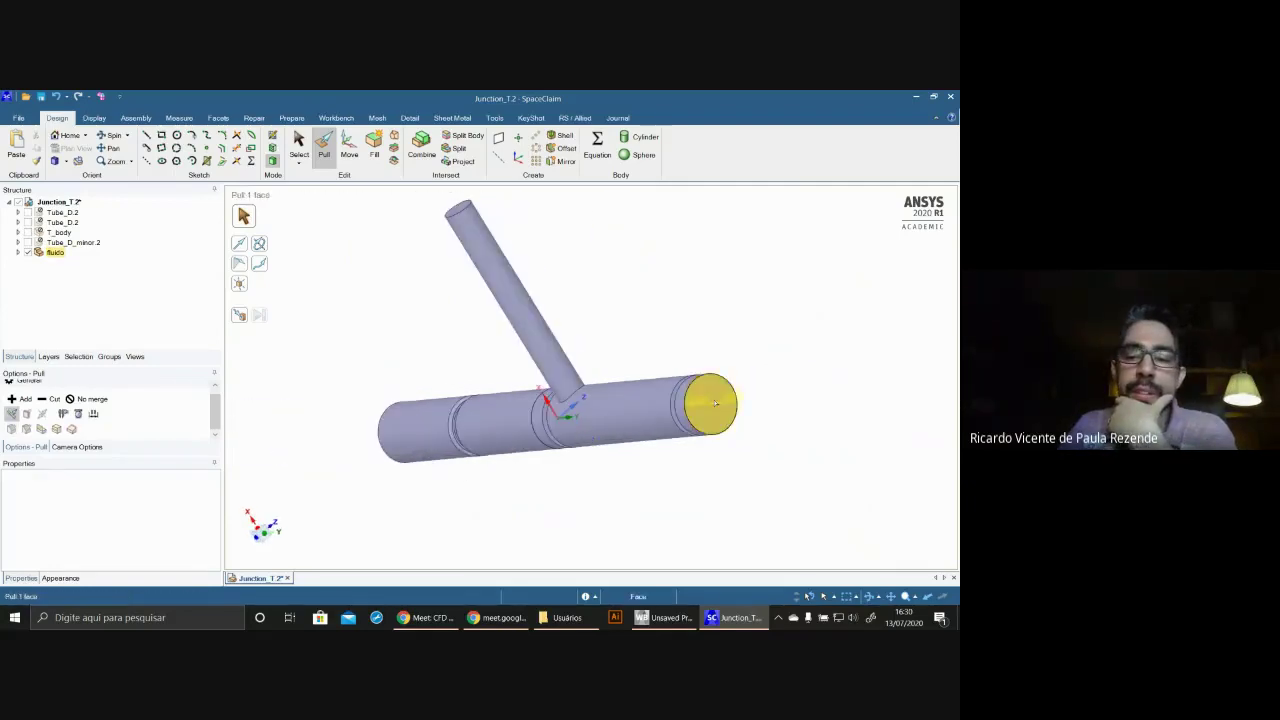
pyautogui.moveTo(715, 402); pyautogui.dragTo(878, 420)
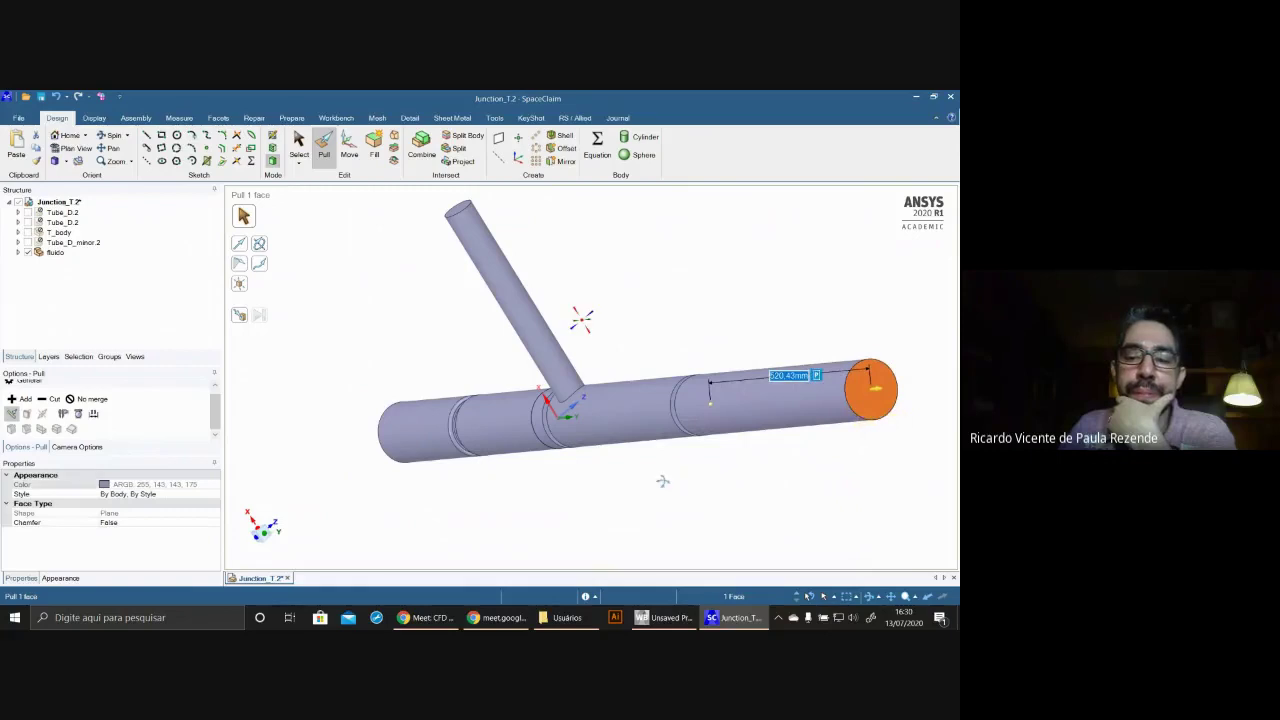
# - Lengthen fluido's branch pipe by pulling its end face outward about 195 mm
pyautogui.moveTo(662, 481); pyautogui.dragTo(488, 246, button='middle')
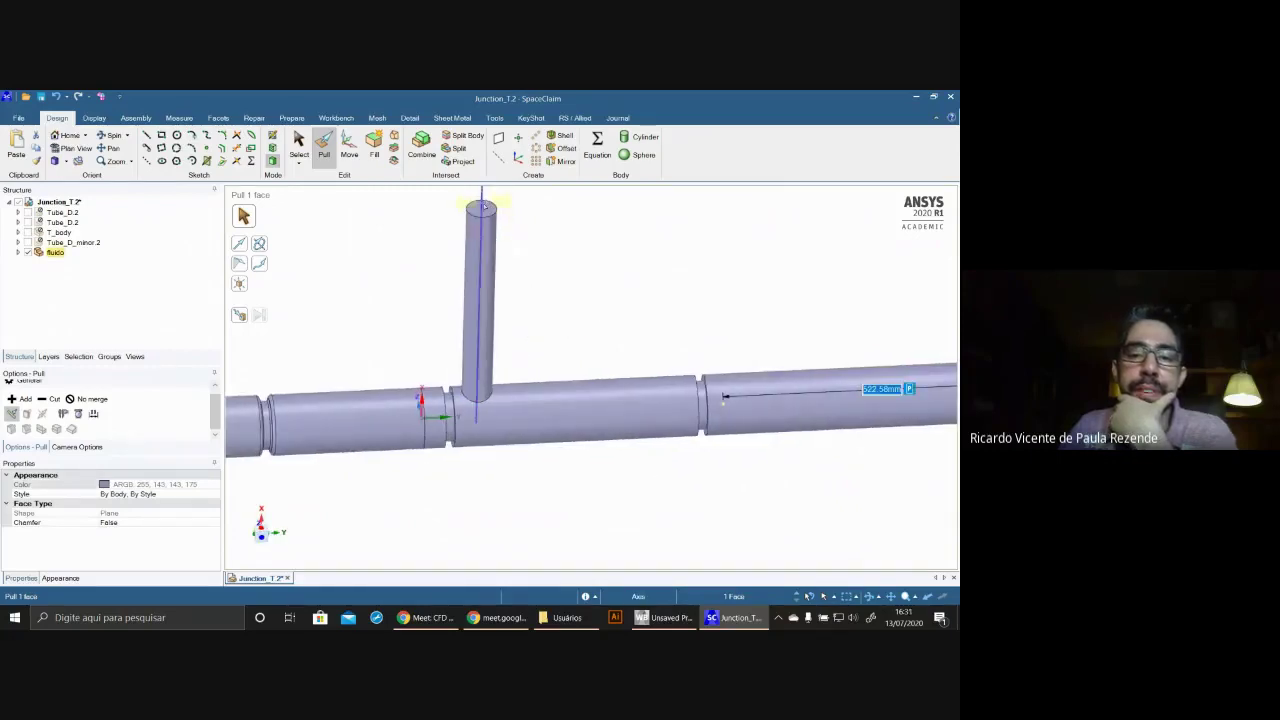
pyautogui.click(483, 206)
pyautogui.moveTo(483, 206); pyautogui.dragTo(486, 112)
pyautogui.scroll(-4, 552, 258)
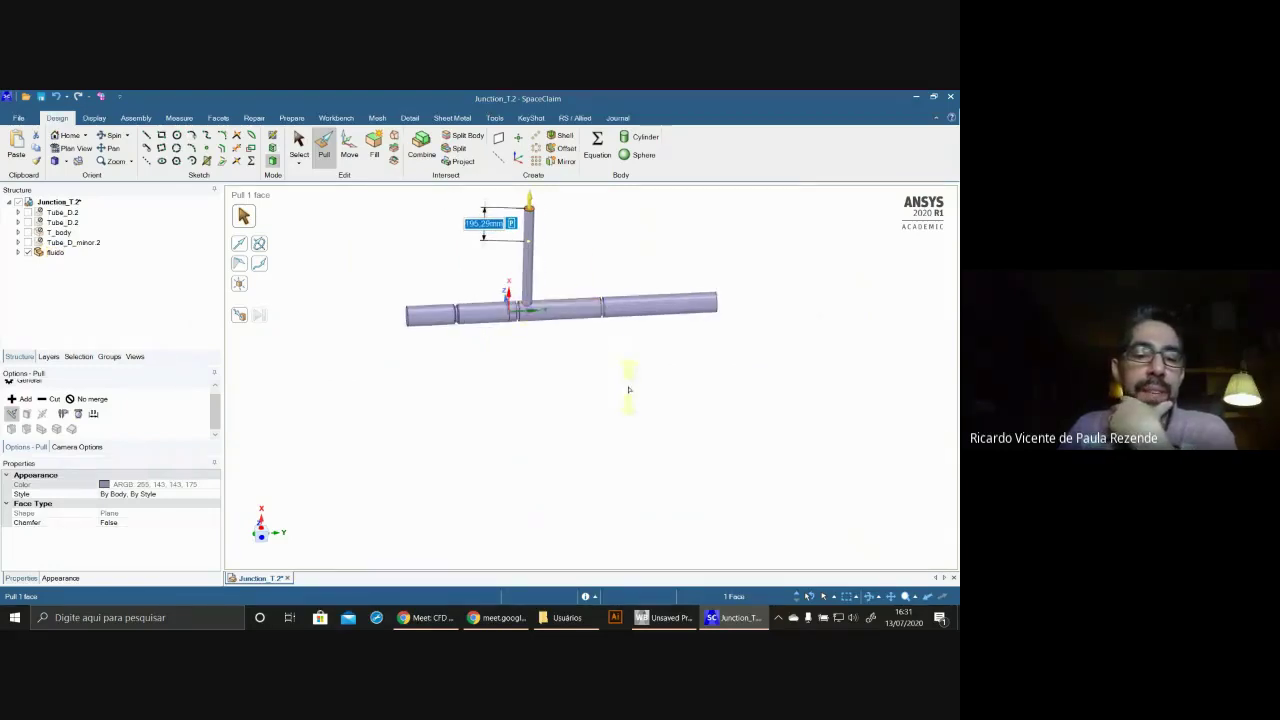
pyautogui.moveTo(629, 390); pyautogui.dragTo(380, 283, button='middle')
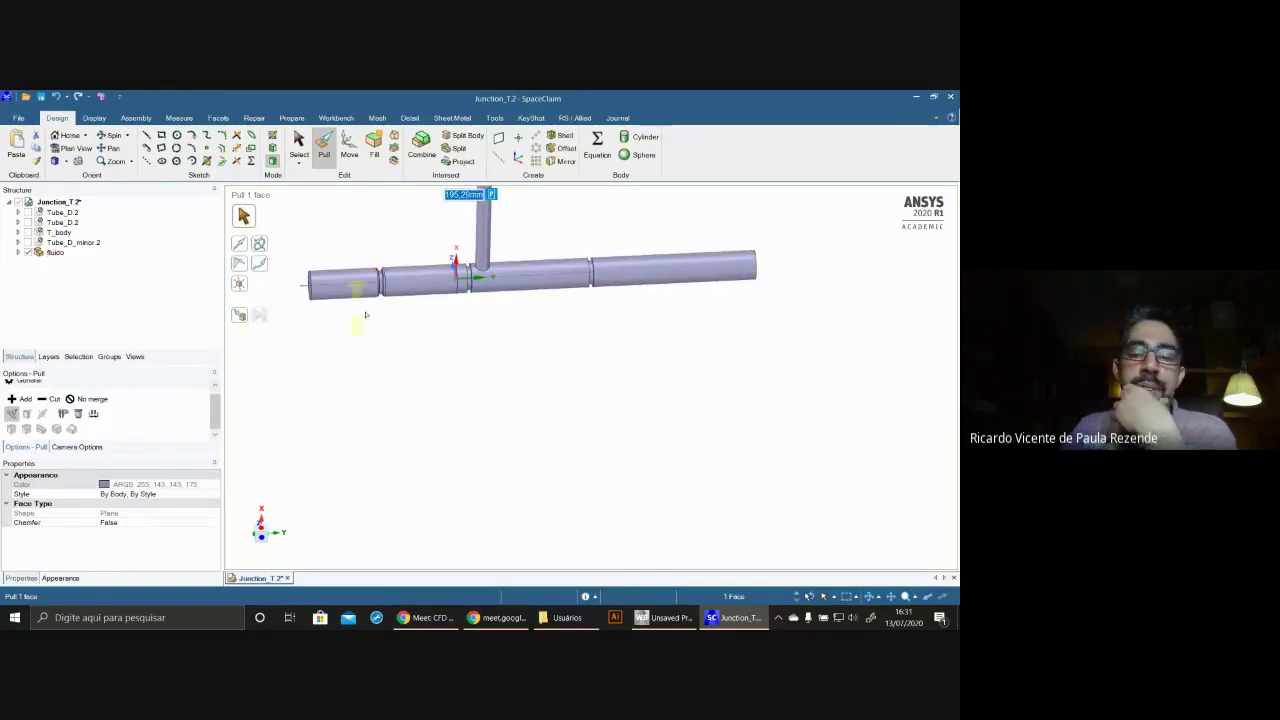
pyautogui.keyDown('ctrl'); pyautogui.moveTo(557, 364); pyautogui.dragTo(566, 418, button='middle'); pyautogui.keyUp('ctrl')
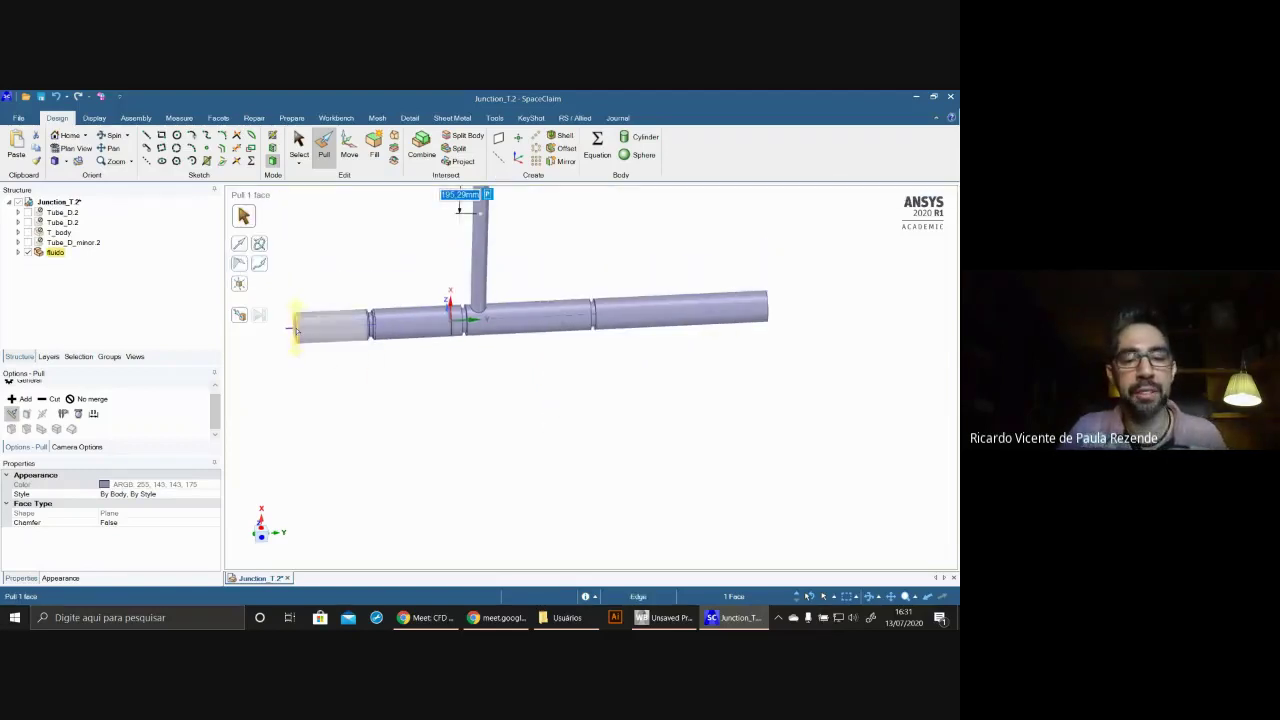
pyautogui.moveTo(586, 372)
pyautogui.mouseDown(button='middle')
pyautogui.moveTo(654, 373)
pyautogui.moveTo(777, 337)
pyautogui.moveTo(517, 463)
pyautogui.moveTo(585, 442)
pyautogui.moveTo(663, 466)
pyautogui.moveTo(600, 450)
pyautogui.mouseUp(button='middle')
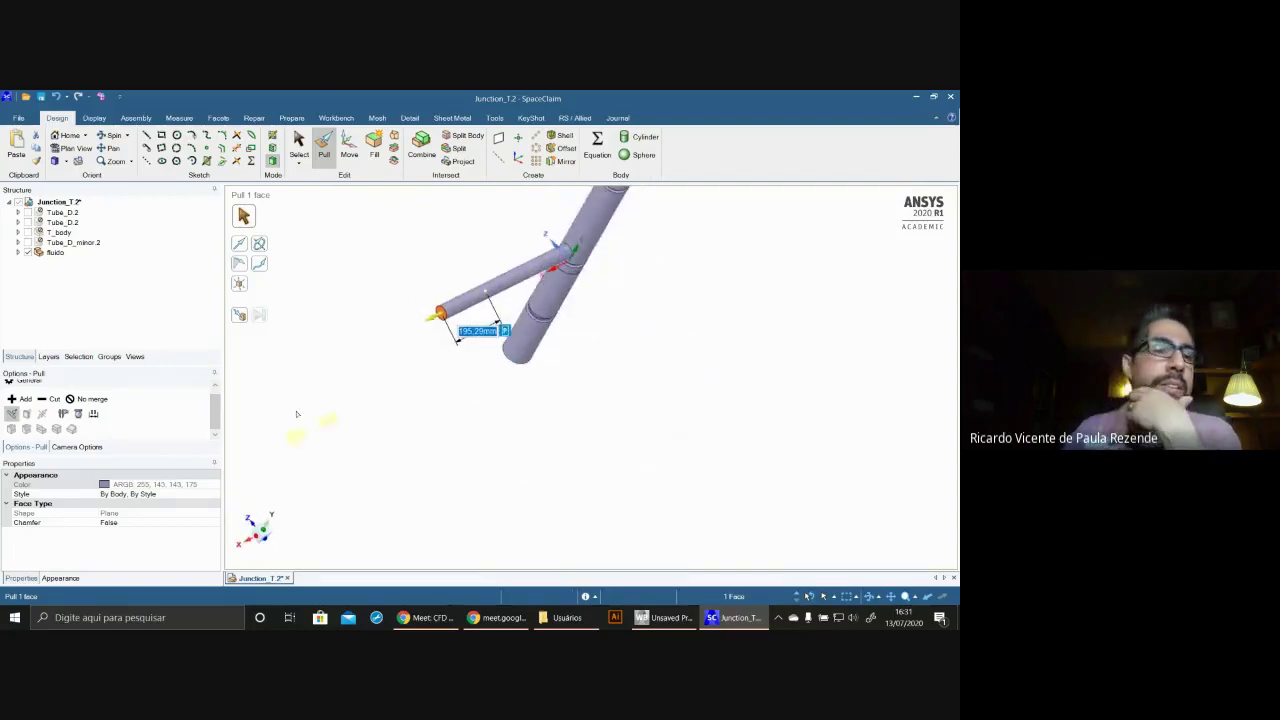
# - Open 17821_Dog_Pull_Toy_v1_NEW.obj from the Dog_Pull_Toy folder in Downloads, with the file filter set to All Files
pyautogui.click(20, 118)
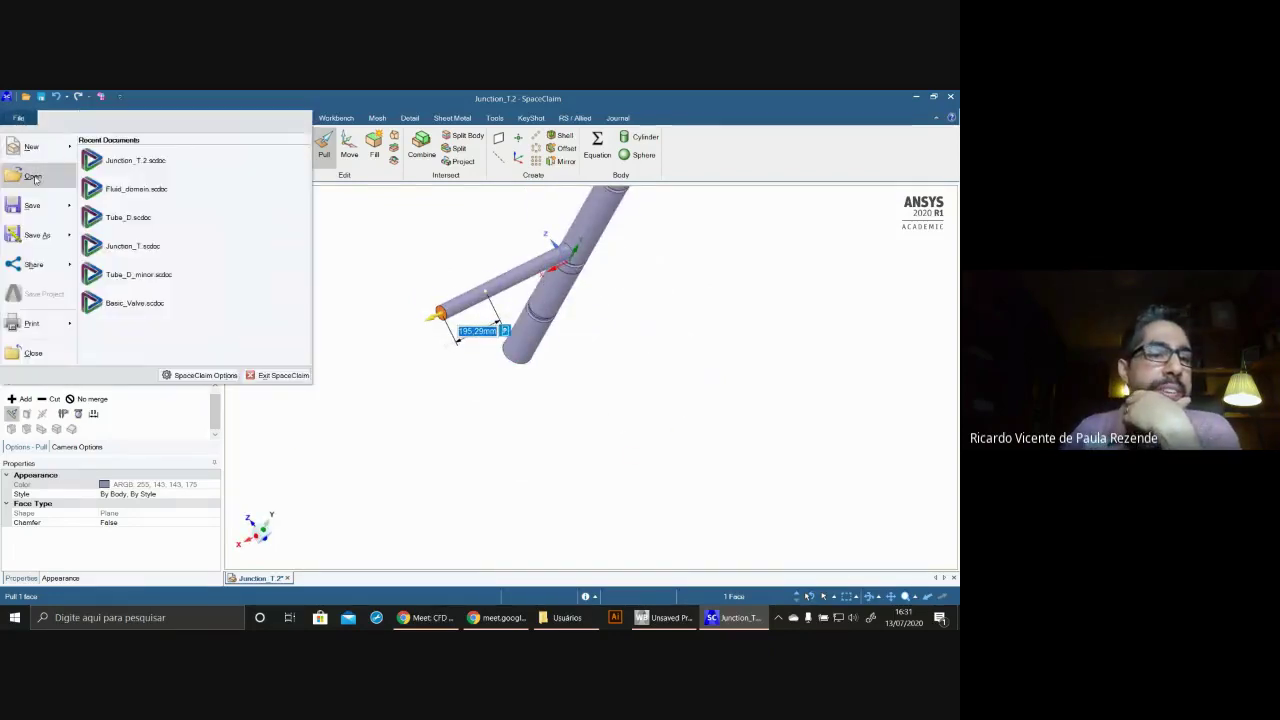
pyautogui.click(39, 180)
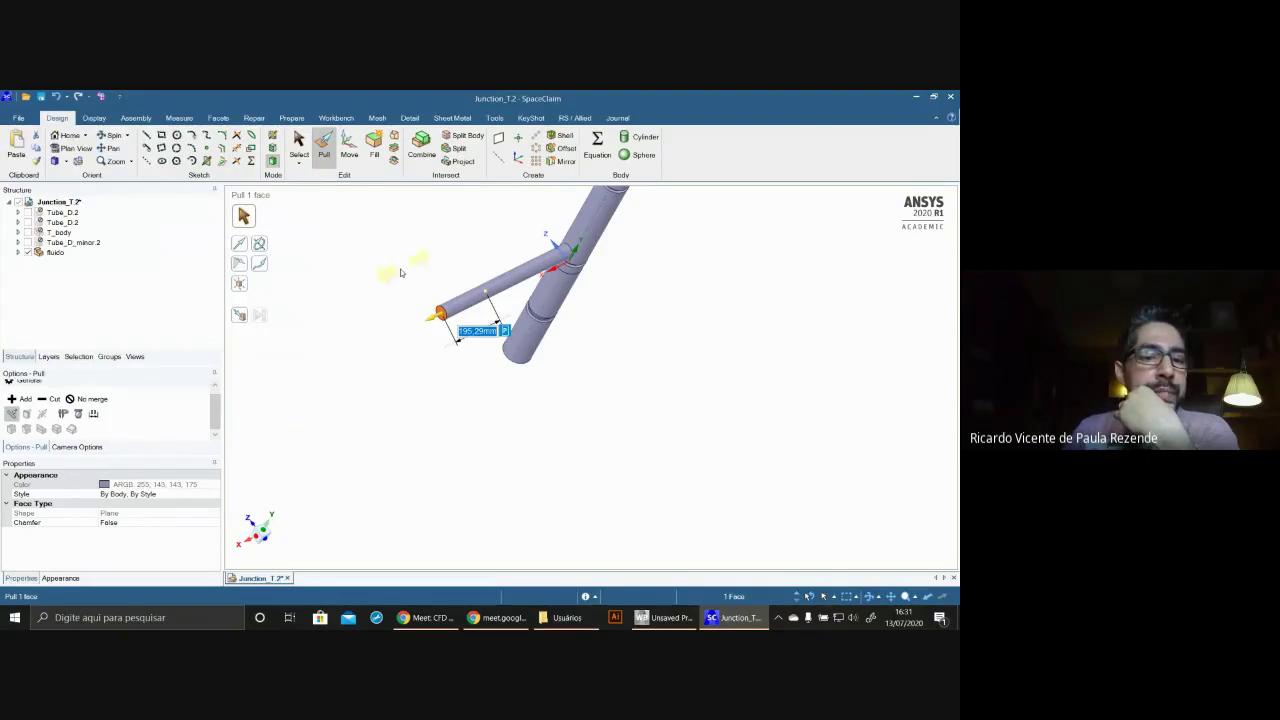
pyautogui.hotkey('ctrl', 'o')
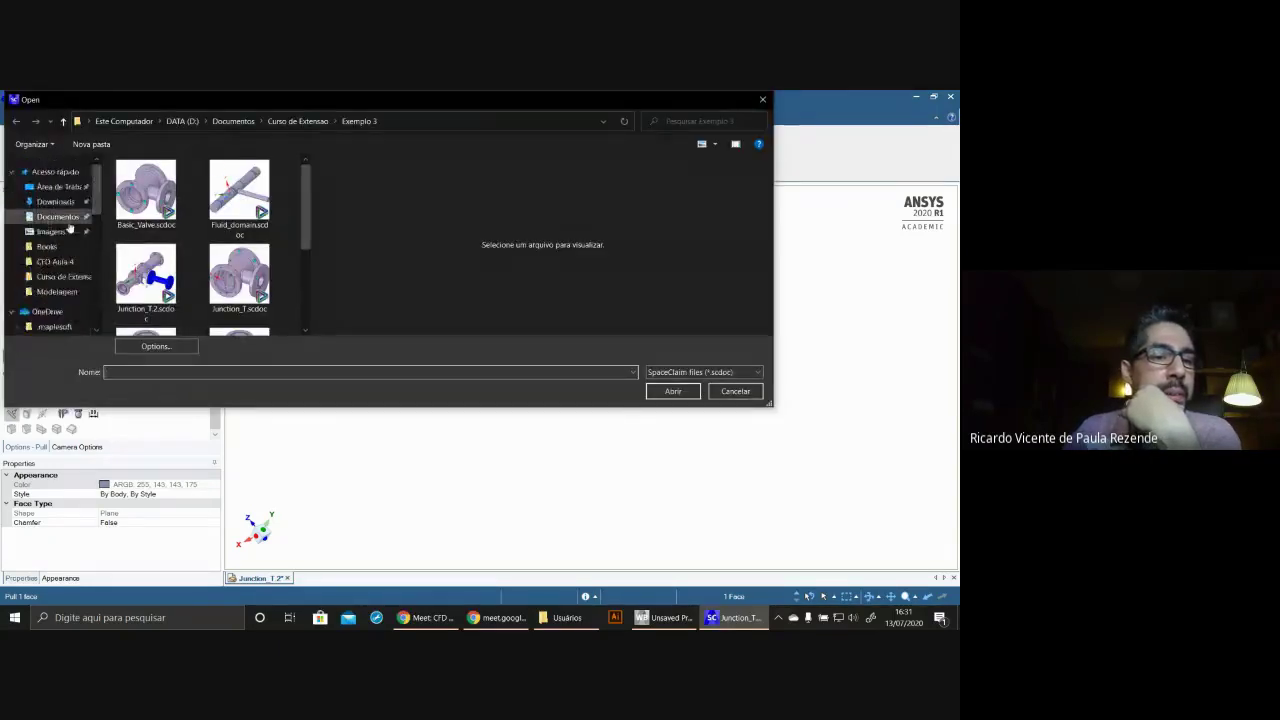
pyautogui.click(55, 201)
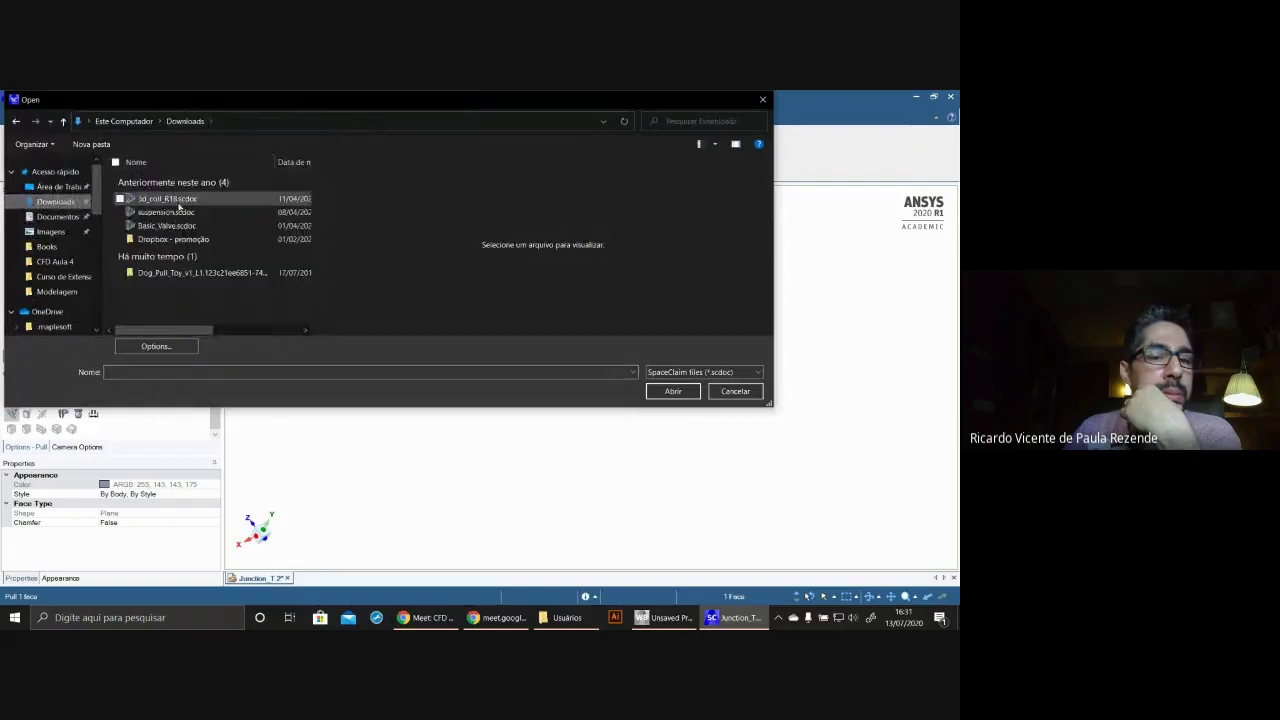
pyautogui.doubleClick(215, 272)
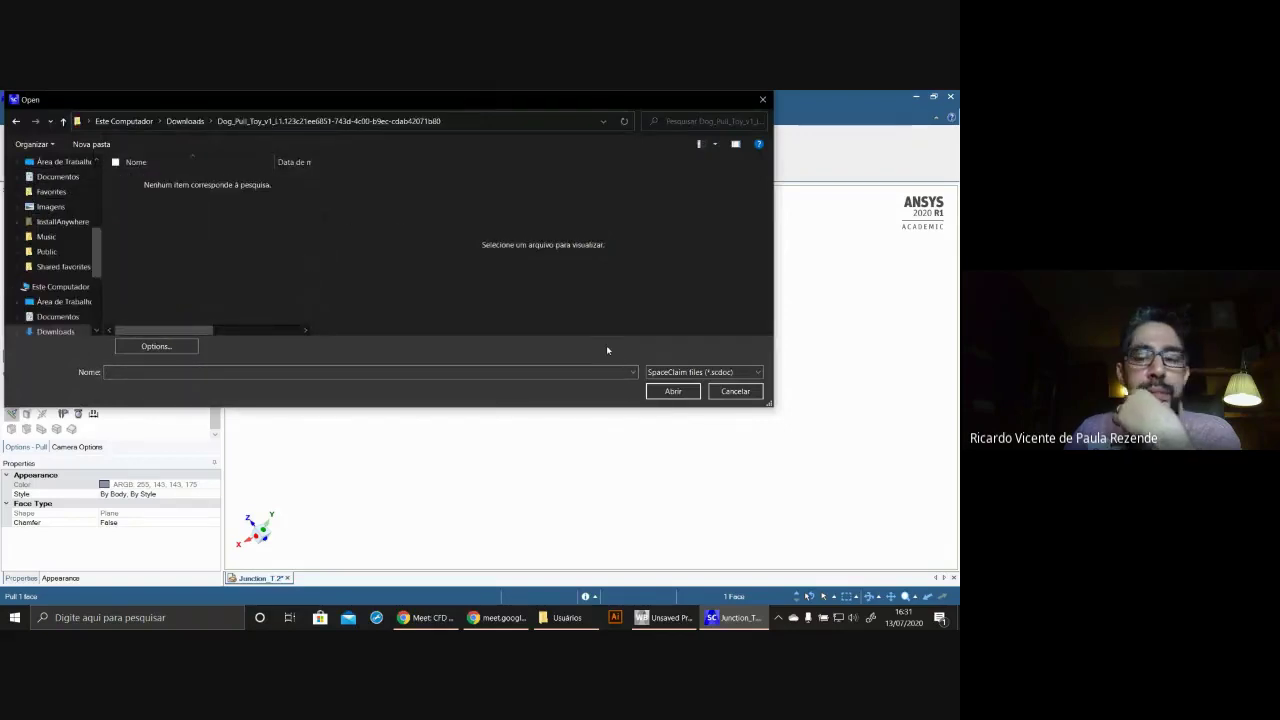
pyautogui.click(722, 372)
pyautogui.scroll(-3, 721, 380)
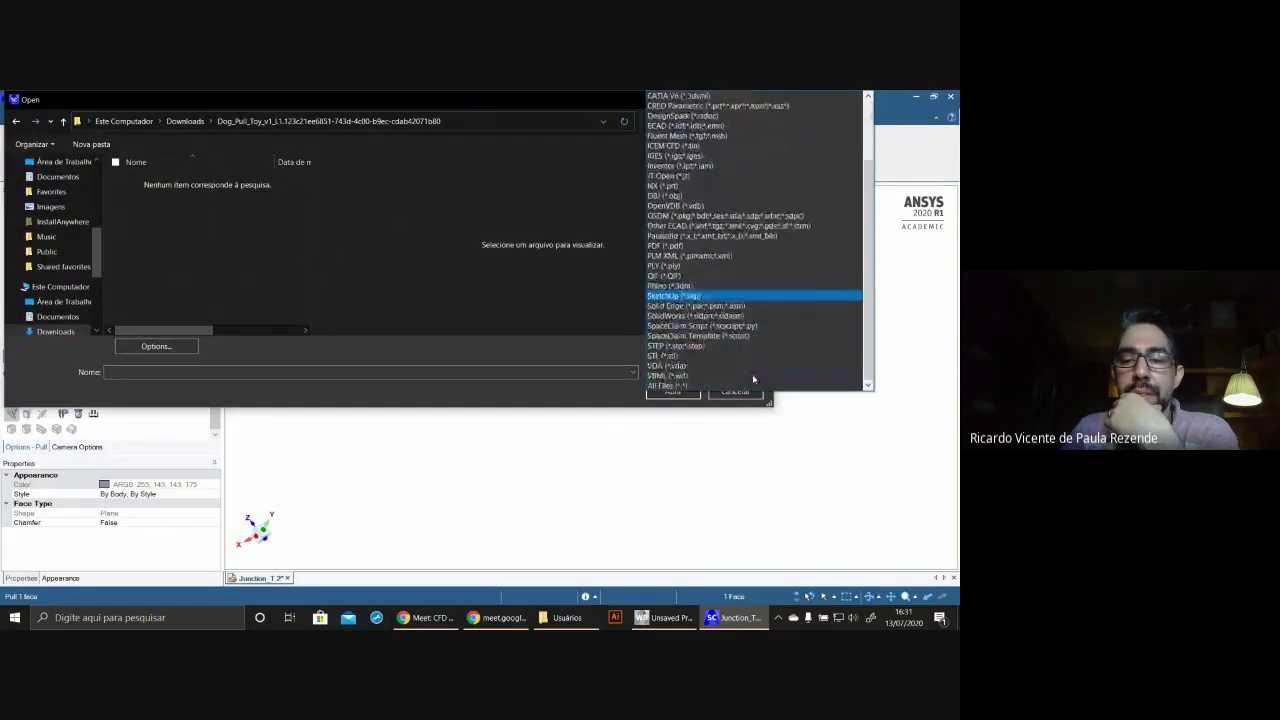
pyautogui.click(718, 386)
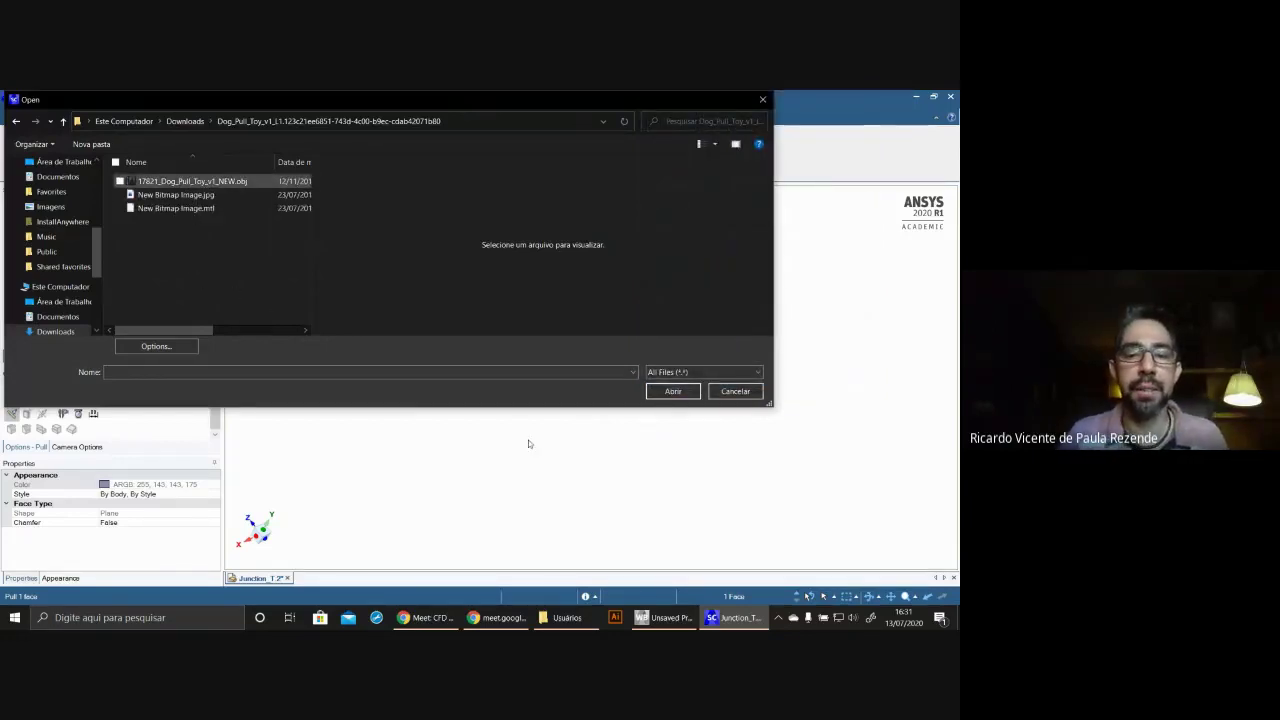
pyautogui.press('Return')
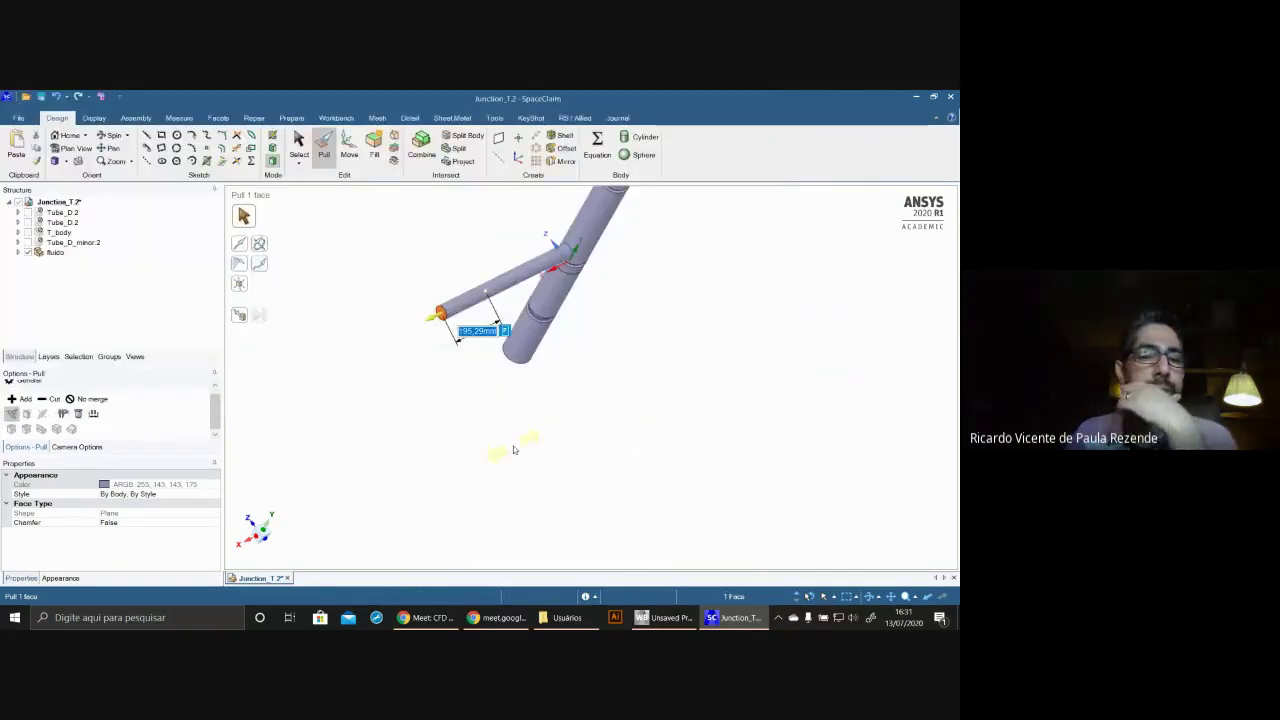
# - Examine the dog model's mesh by highlighting several individual triangular facets on its head
pyautogui.moveTo(385, 447); pyautogui.dragTo(604, 430, button='middle')
pyautogui.scroll(3, 605, 432)
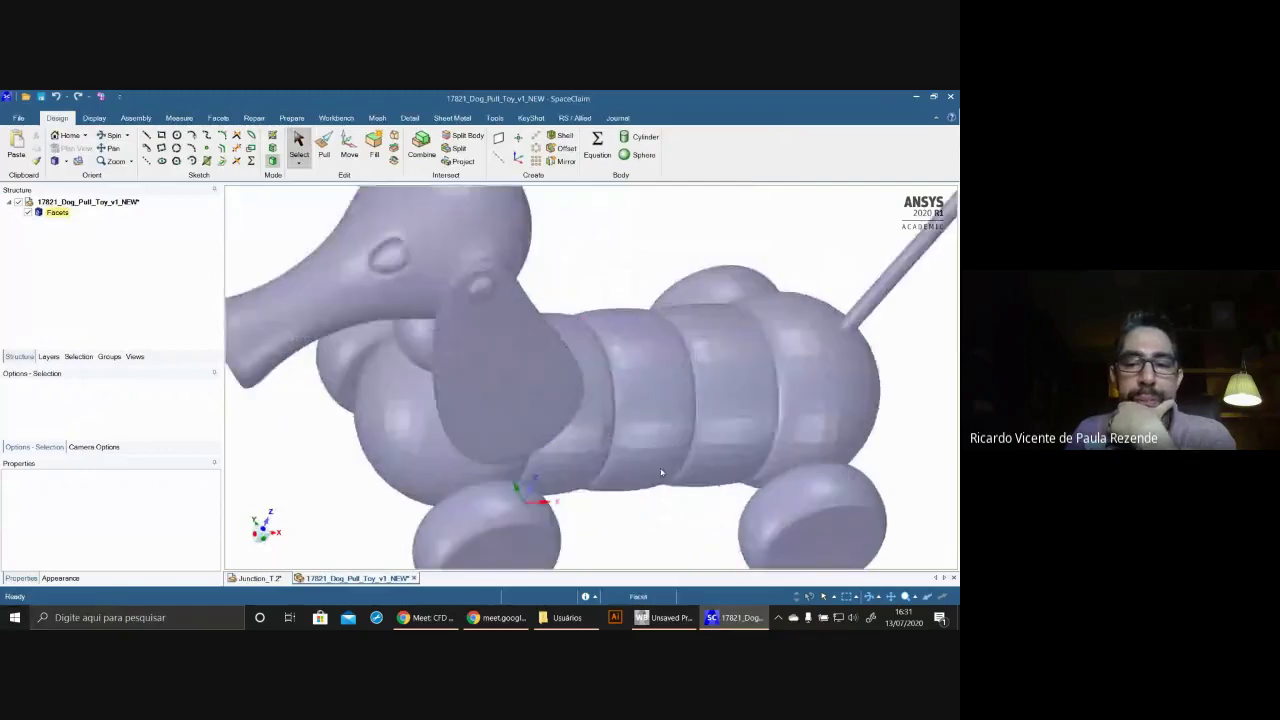
pyautogui.moveTo(660, 484); pyautogui.dragTo(604, 458, button='middle')
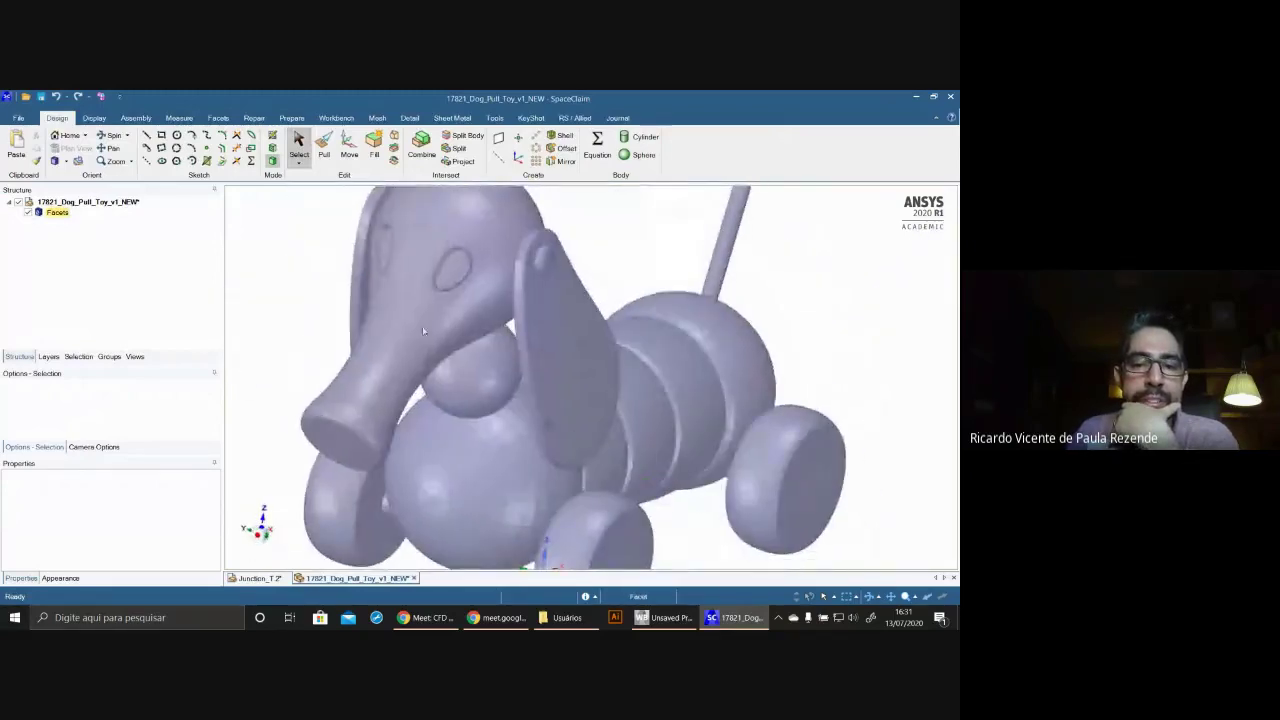
pyautogui.scroll(5, 418, 320)
pyautogui.click(392, 337)
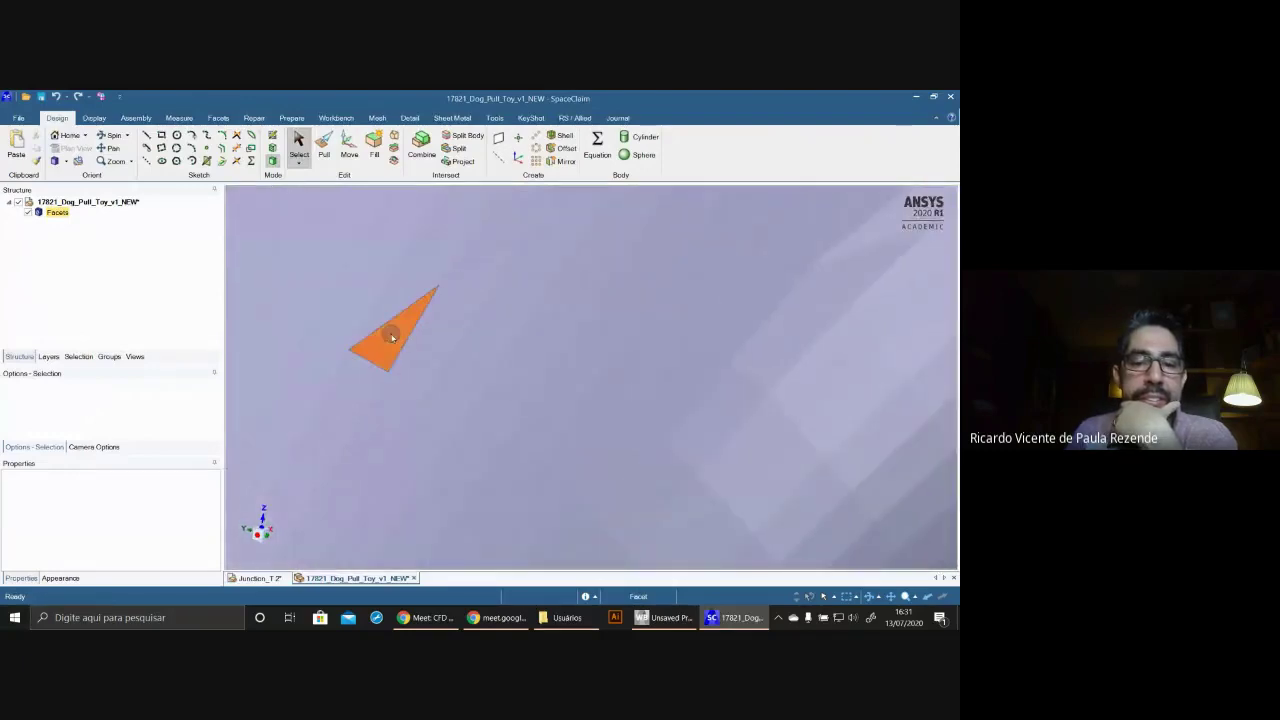
pyautogui.click(400, 289)
pyautogui.click(361, 311)
pyautogui.click(359, 265)
pyautogui.click(315, 286)
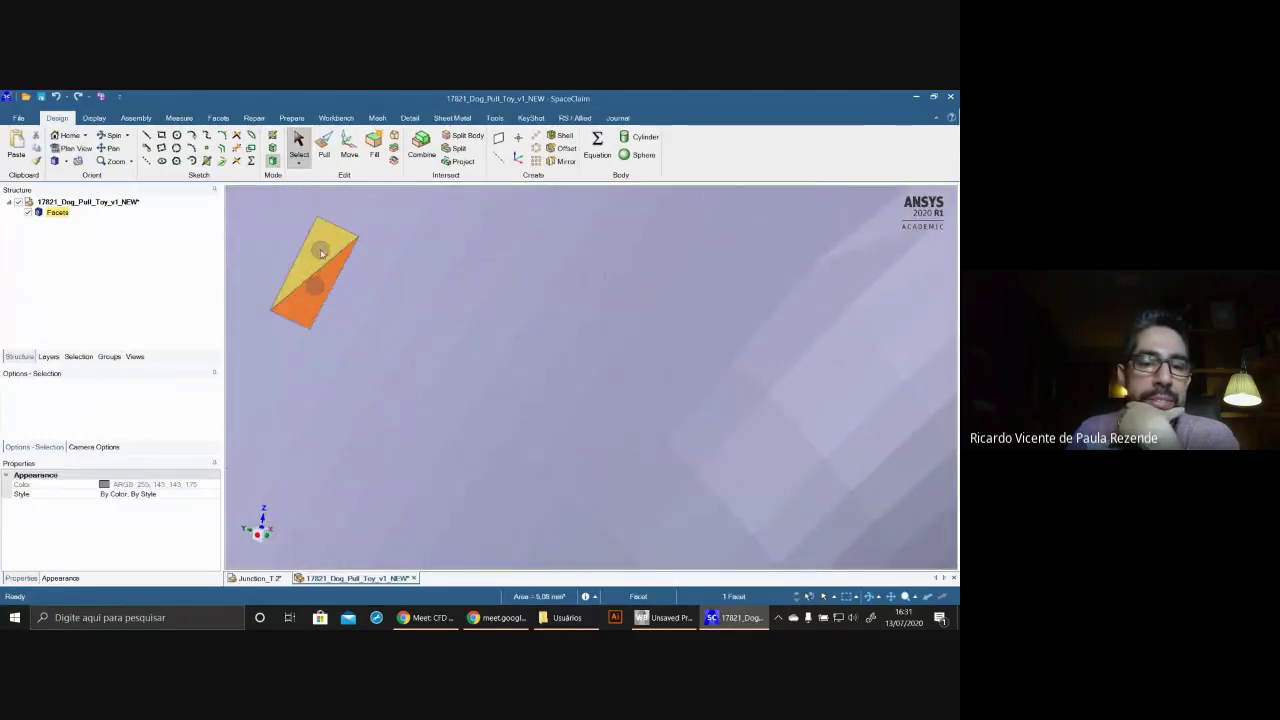
pyautogui.scroll(-5, 544, 346)
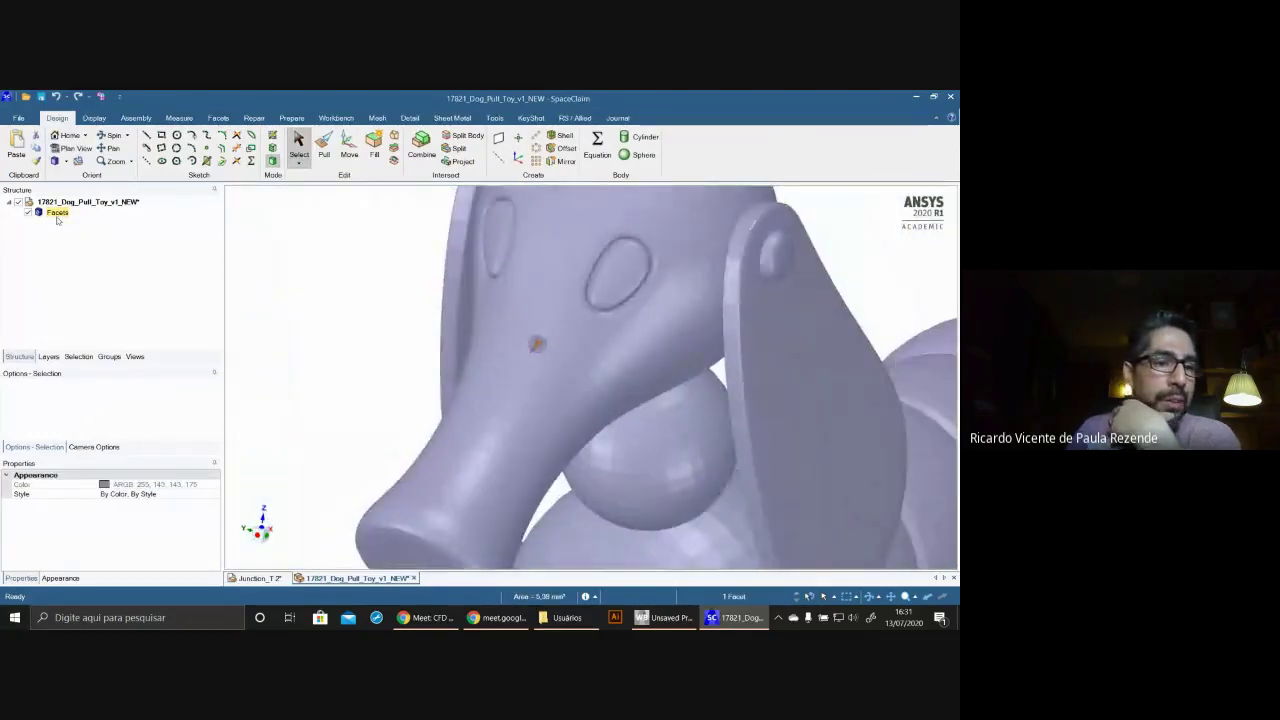
pyautogui.scroll(-8, 709, 379)
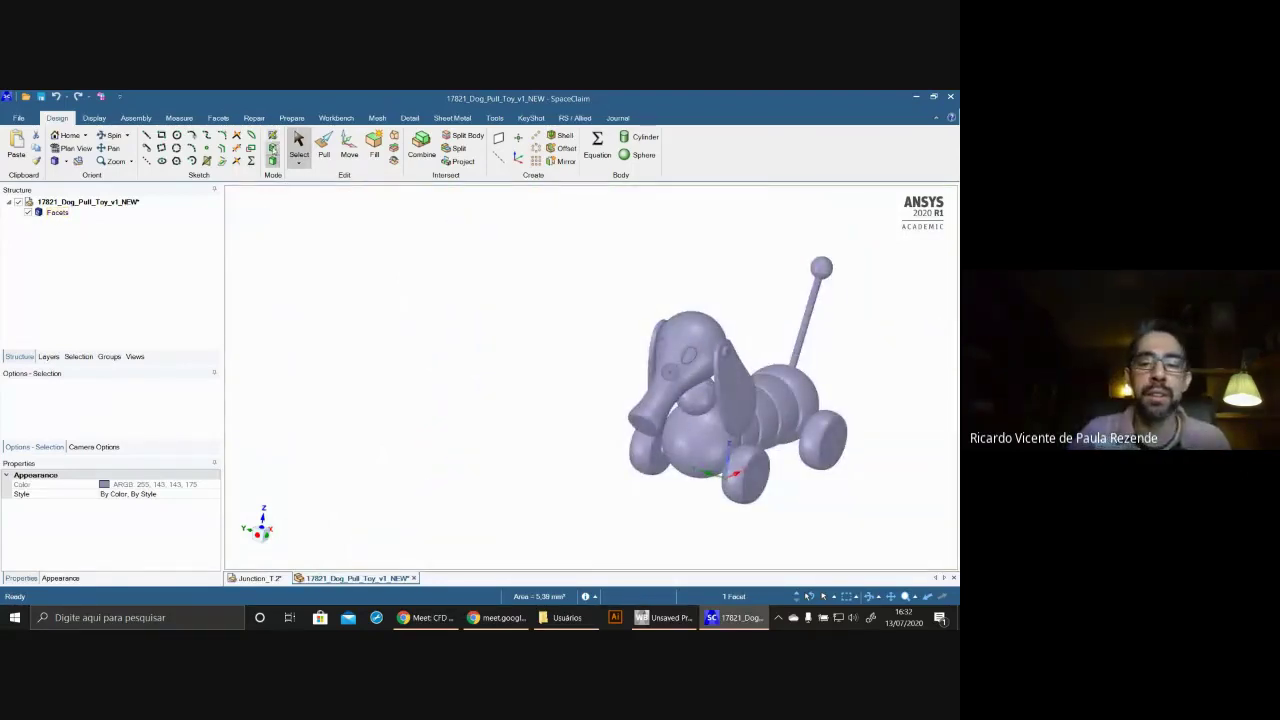
# - View a cross-section through the dog's head in Section mode and return to 3D mode
pyautogui.click(272, 148)
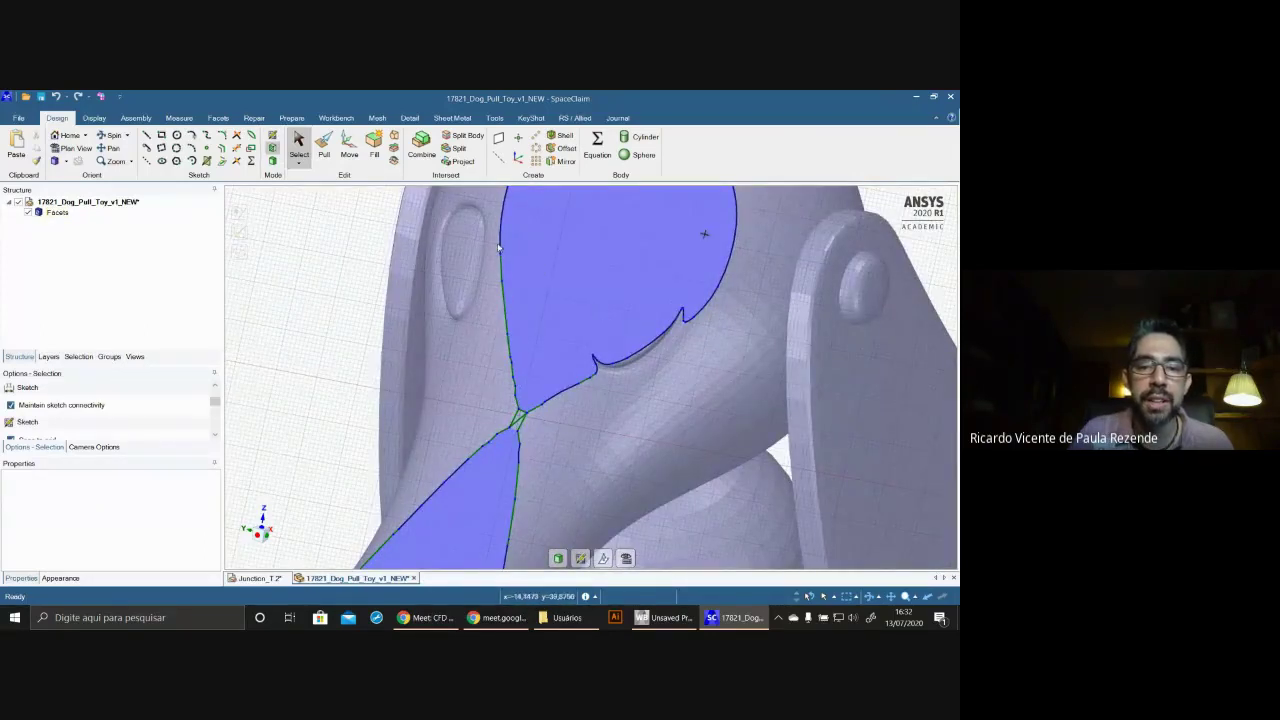
pyautogui.scroll(-5, 566, 362)
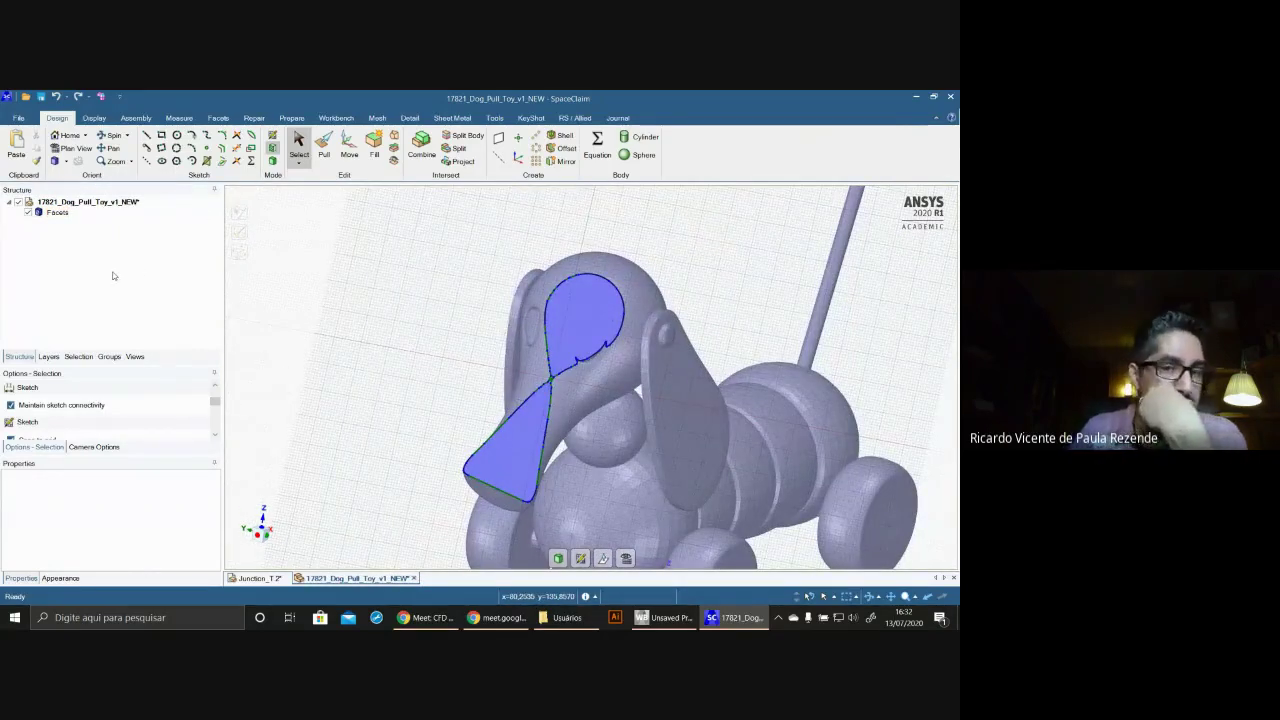
pyautogui.click(272, 160)
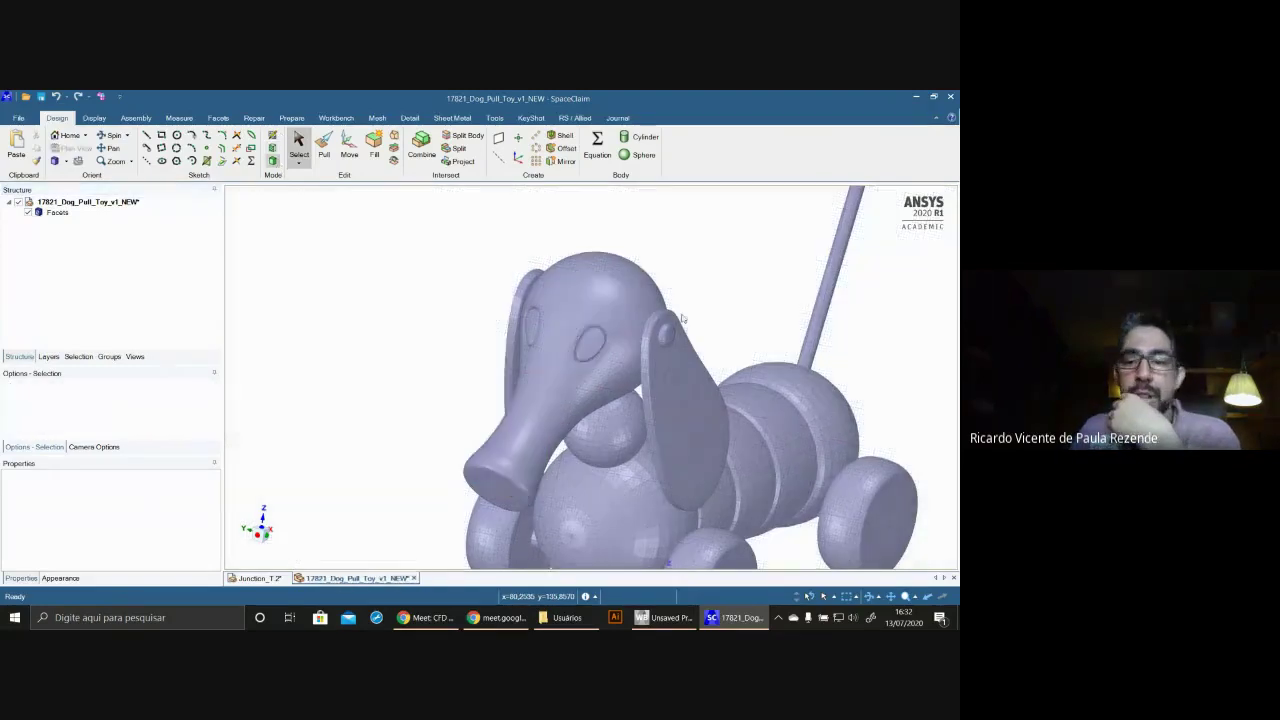
# - Run Check Facets on the dog's faceted body to look for mesh problems, and close the report
pyautogui.scroll(3, 717, 328)
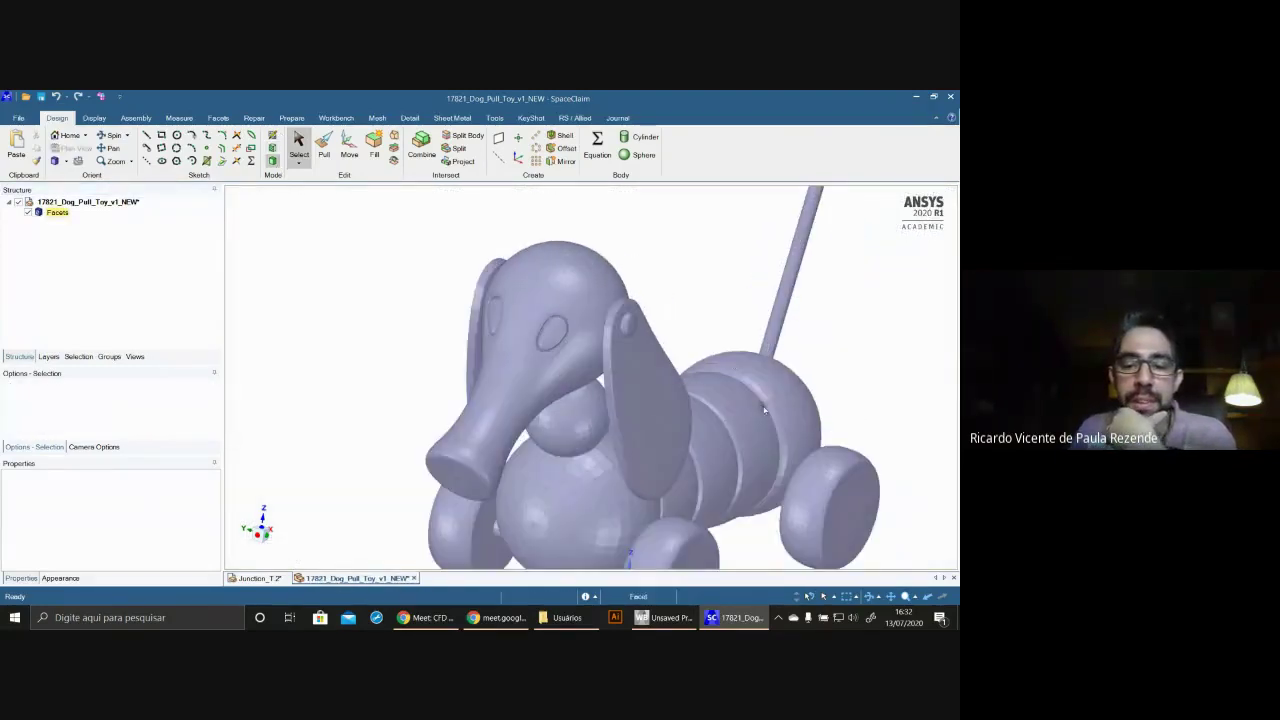
pyautogui.moveTo(764, 410)
pyautogui.mouseDown(button='middle')
pyautogui.moveTo(714, 354)
pyautogui.moveTo(640, 380)
pyautogui.mouseUp(button='middle')
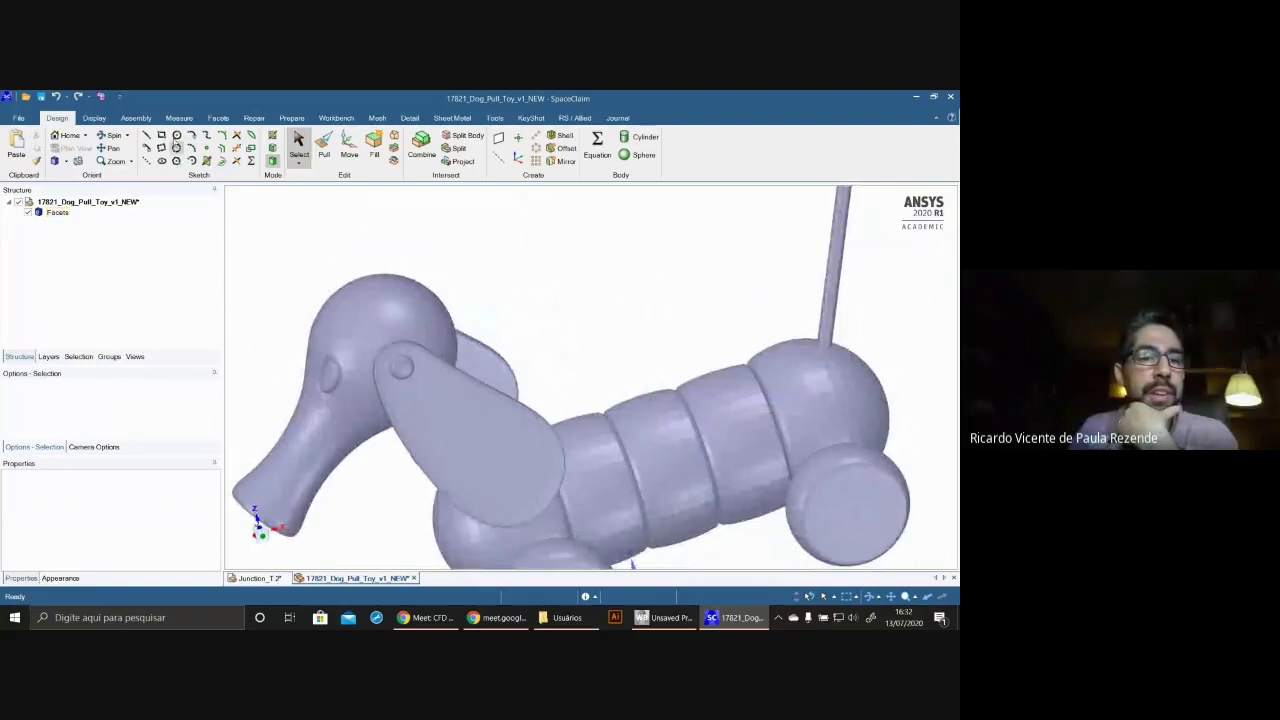
pyautogui.click(218, 118)
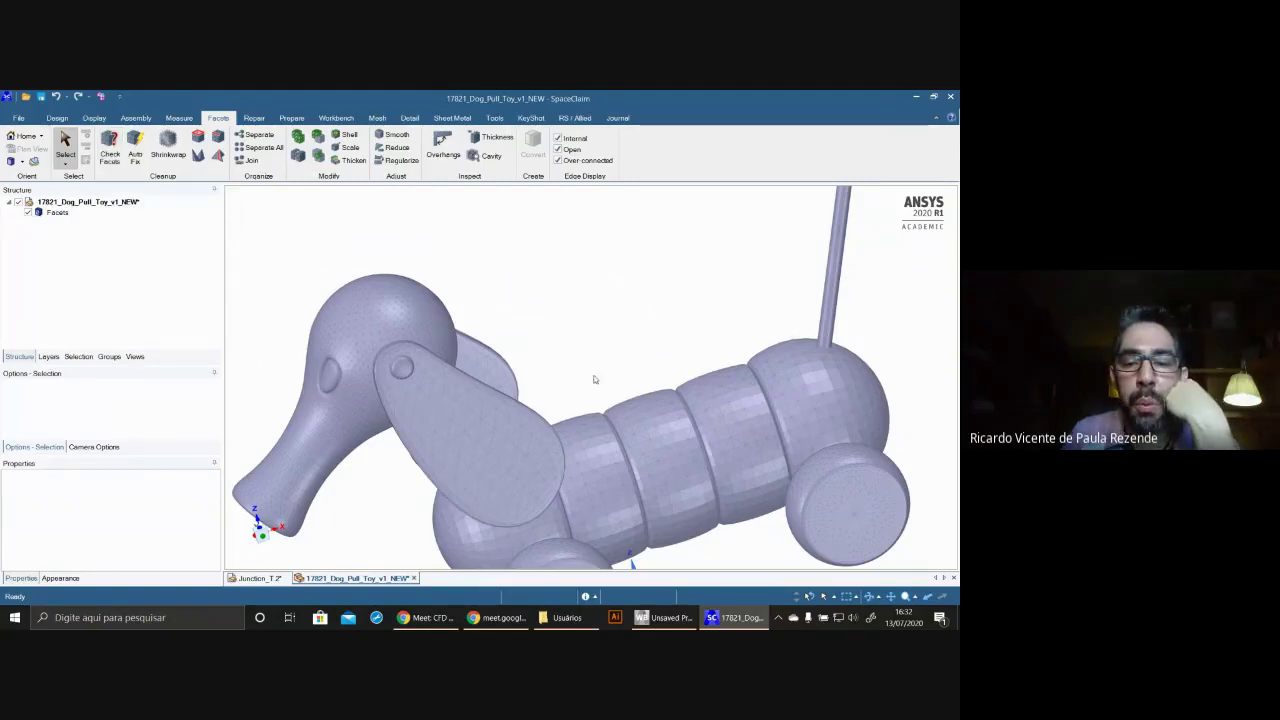
pyautogui.scroll(8, 653, 452)
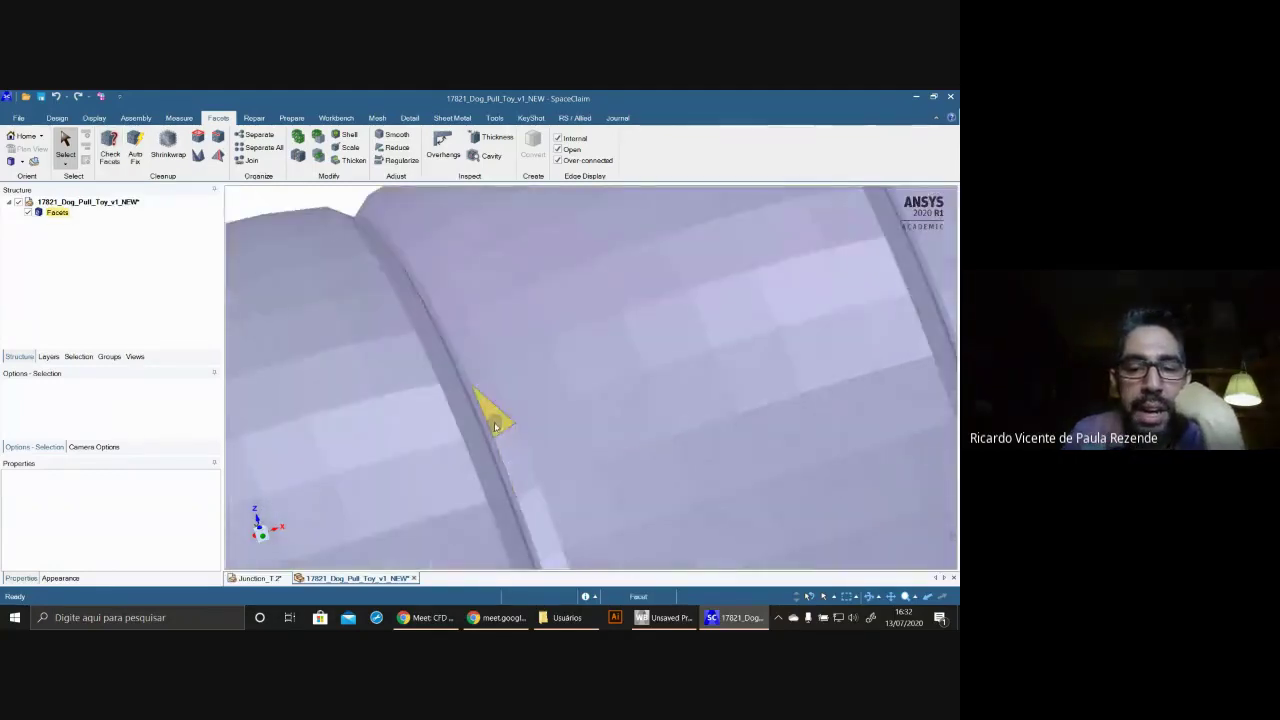
pyautogui.click(110, 147)
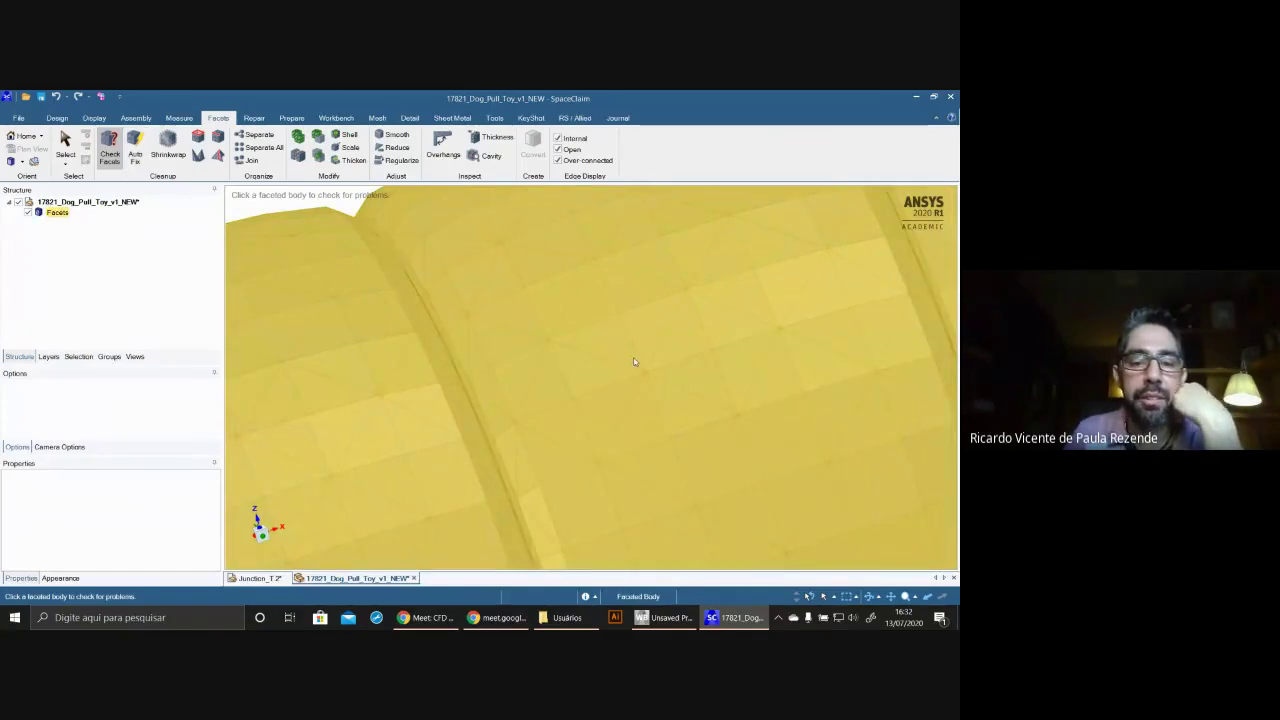
pyautogui.click(390, 418)
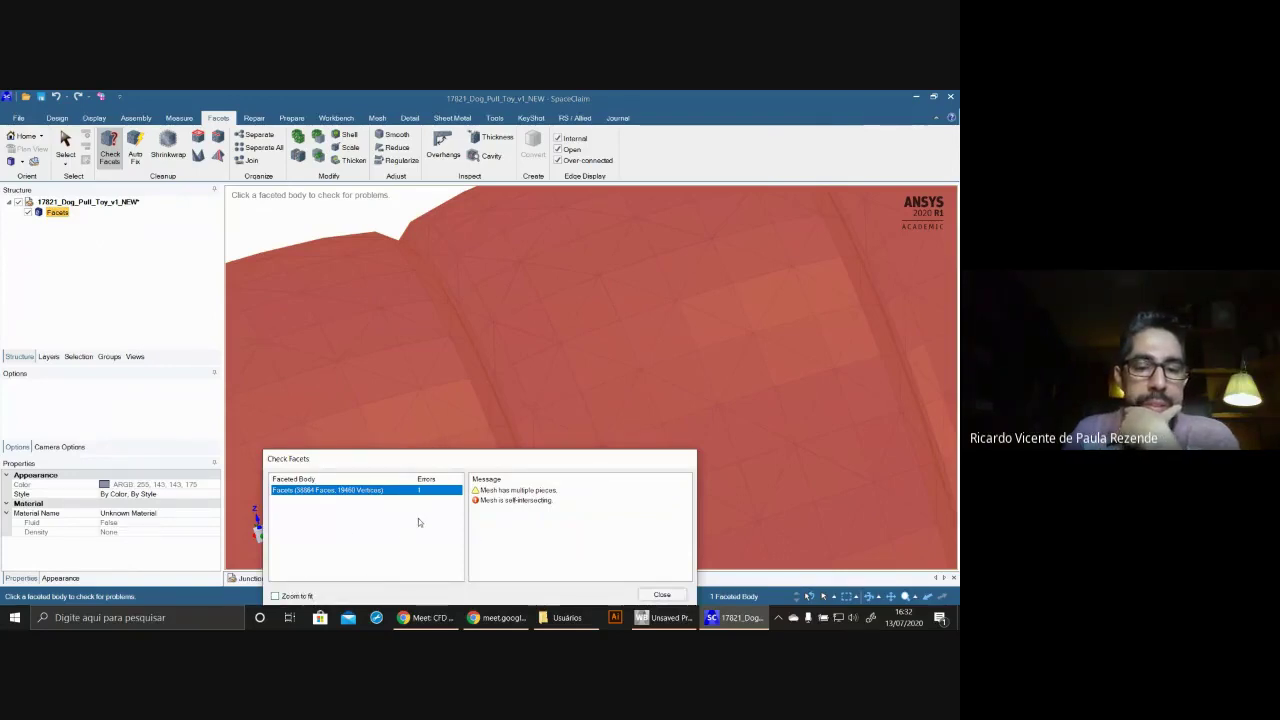
pyautogui.click(662, 594)
pyautogui.scroll(3, 525, 355)
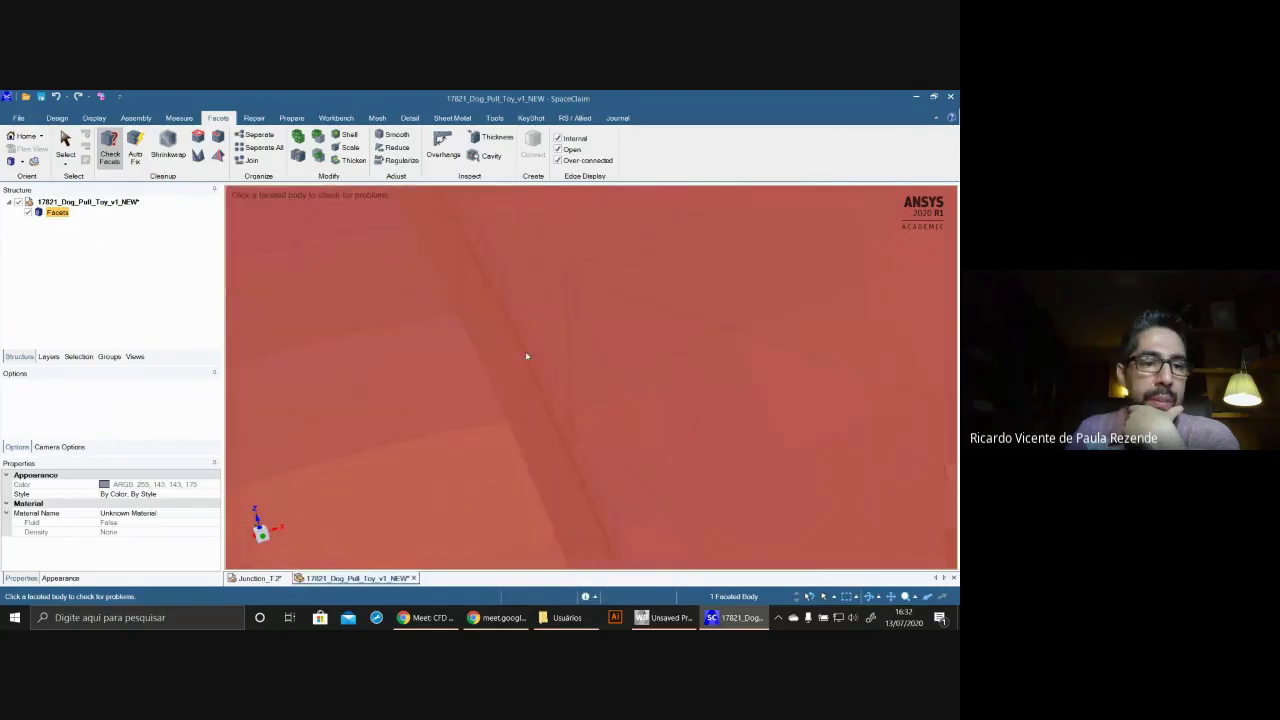
pyautogui.scroll(-5, 526, 355)
# - Close the Junction_T.2 document without saving its changes
pyautogui.click(258, 578)
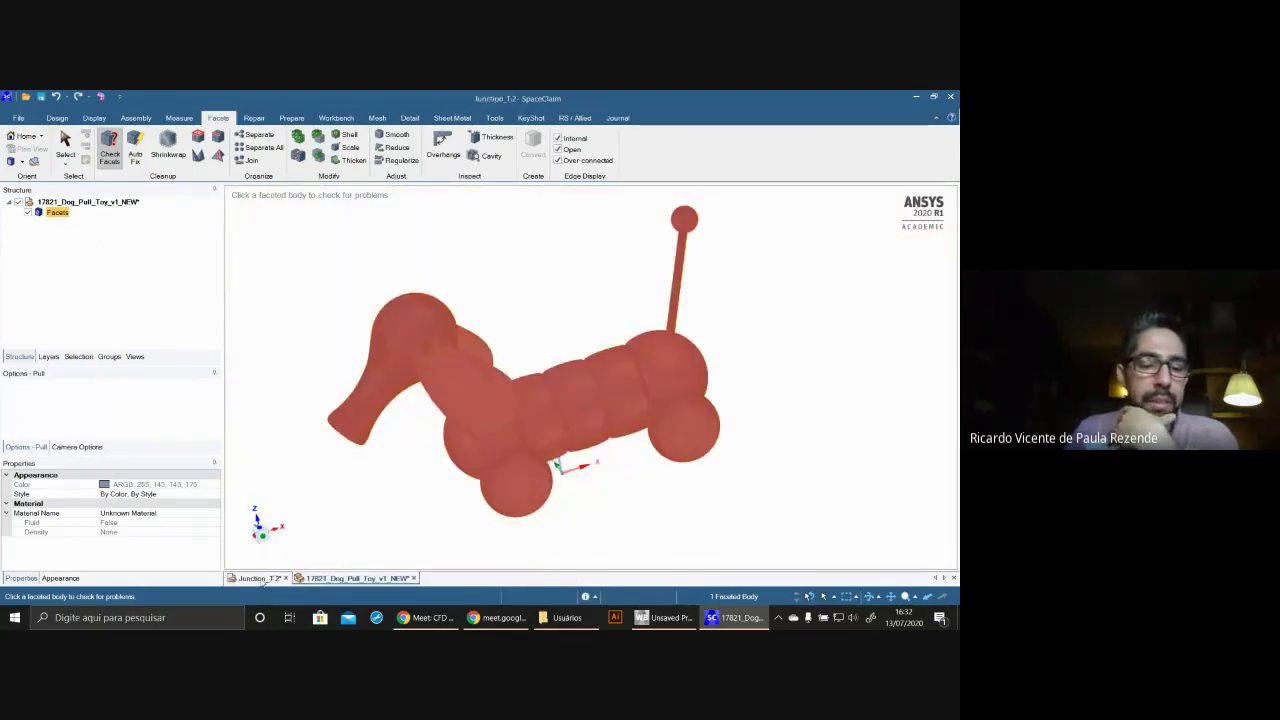
pyautogui.click(286, 578)
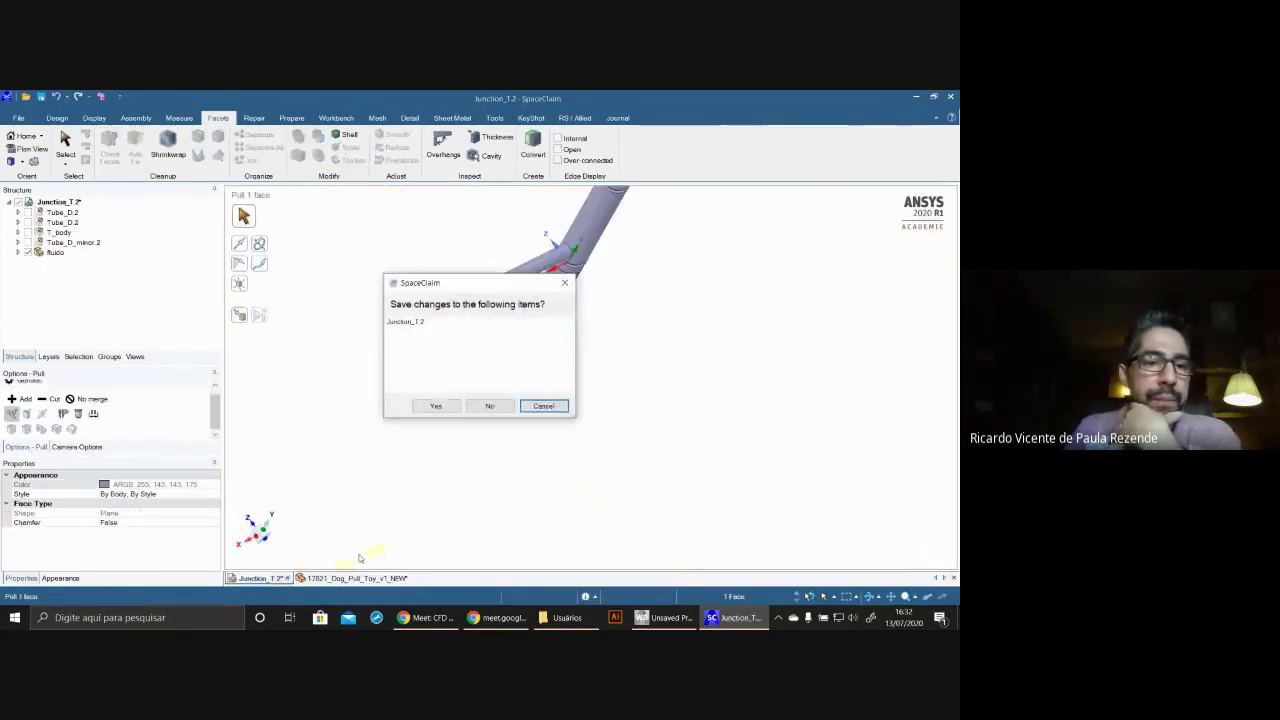
pyautogui.click(502, 406)
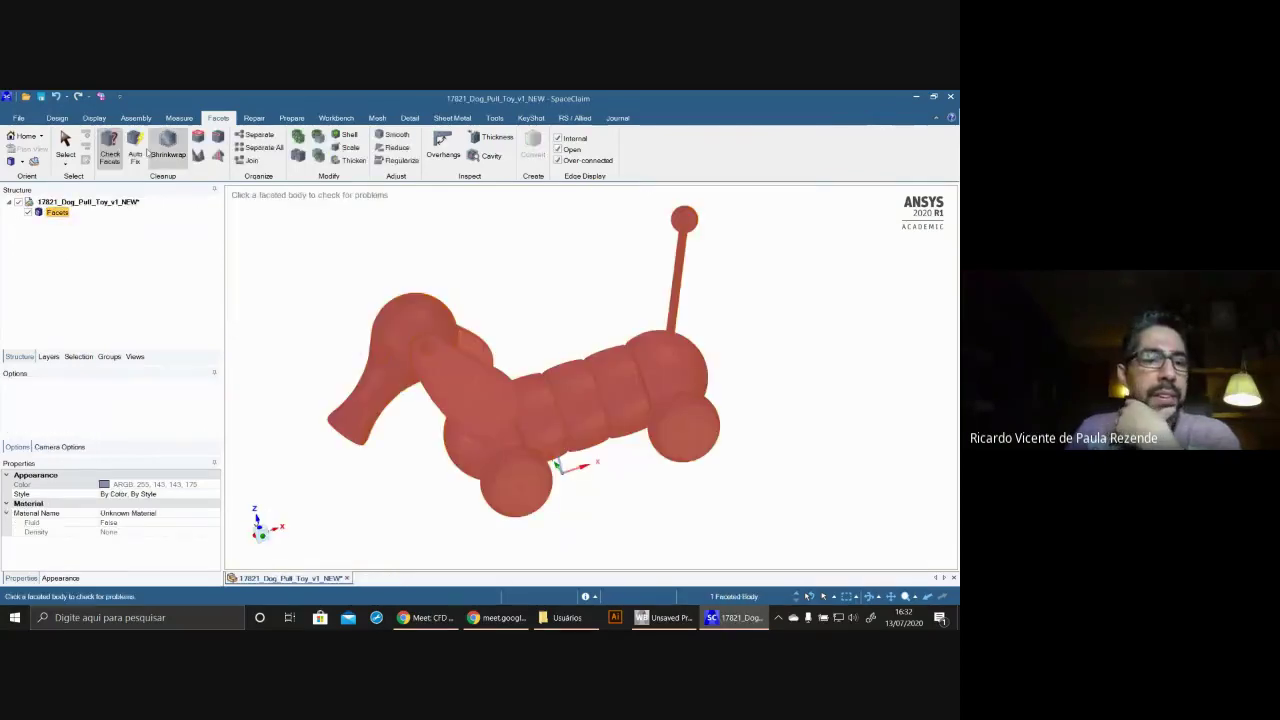
# - Repair the dog's faceted body with Auto Fix and recheck it with Check Facets
pyautogui.click(135, 150)
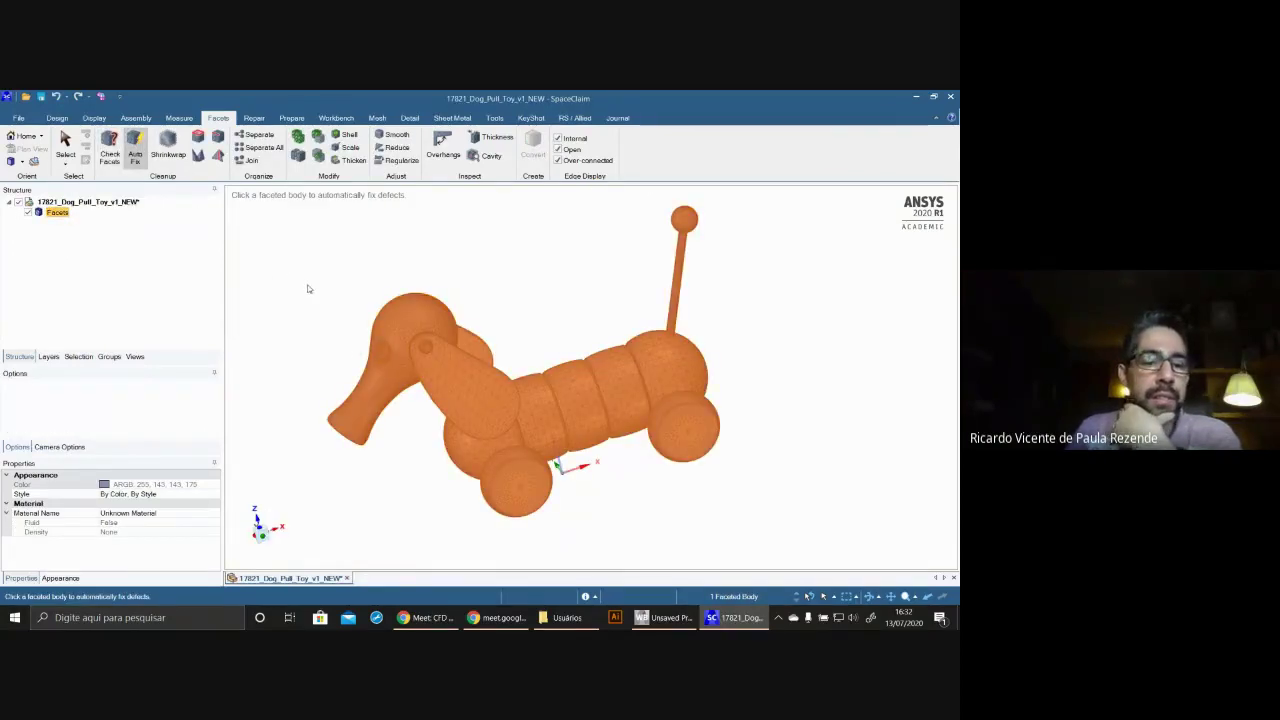
pyautogui.click(423, 323)
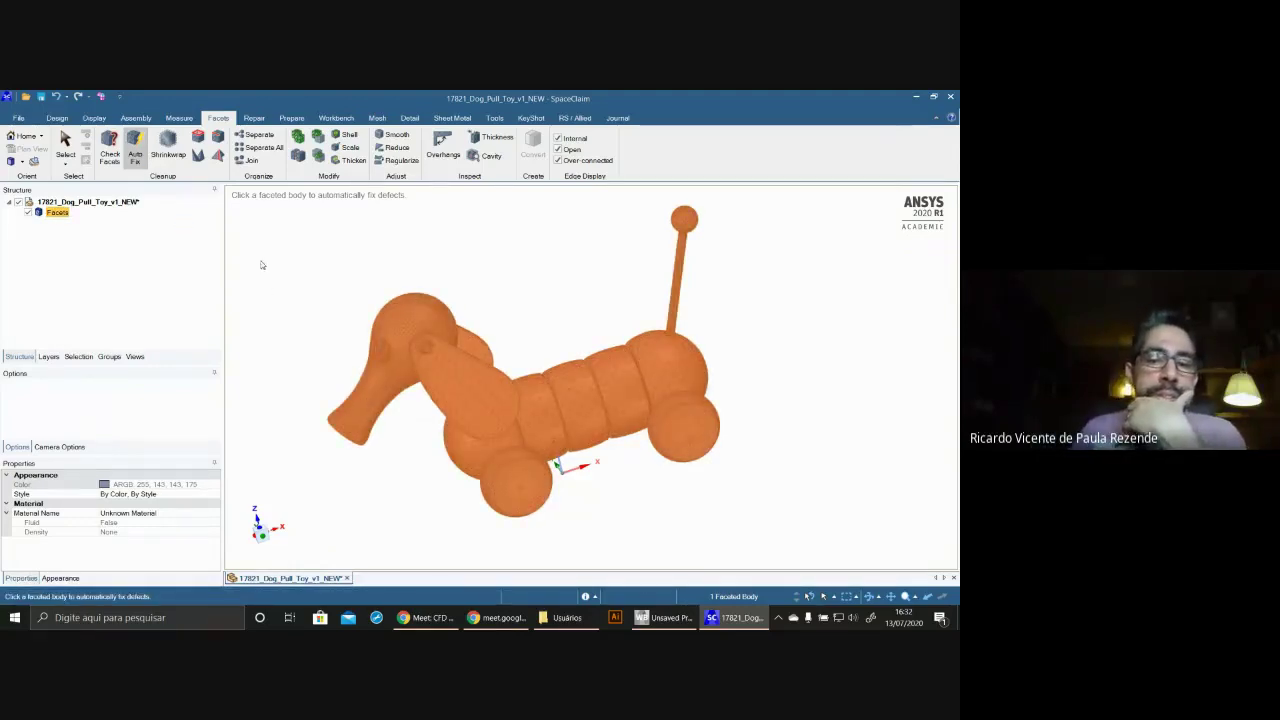
pyautogui.click(109, 150)
pyautogui.click(445, 430)
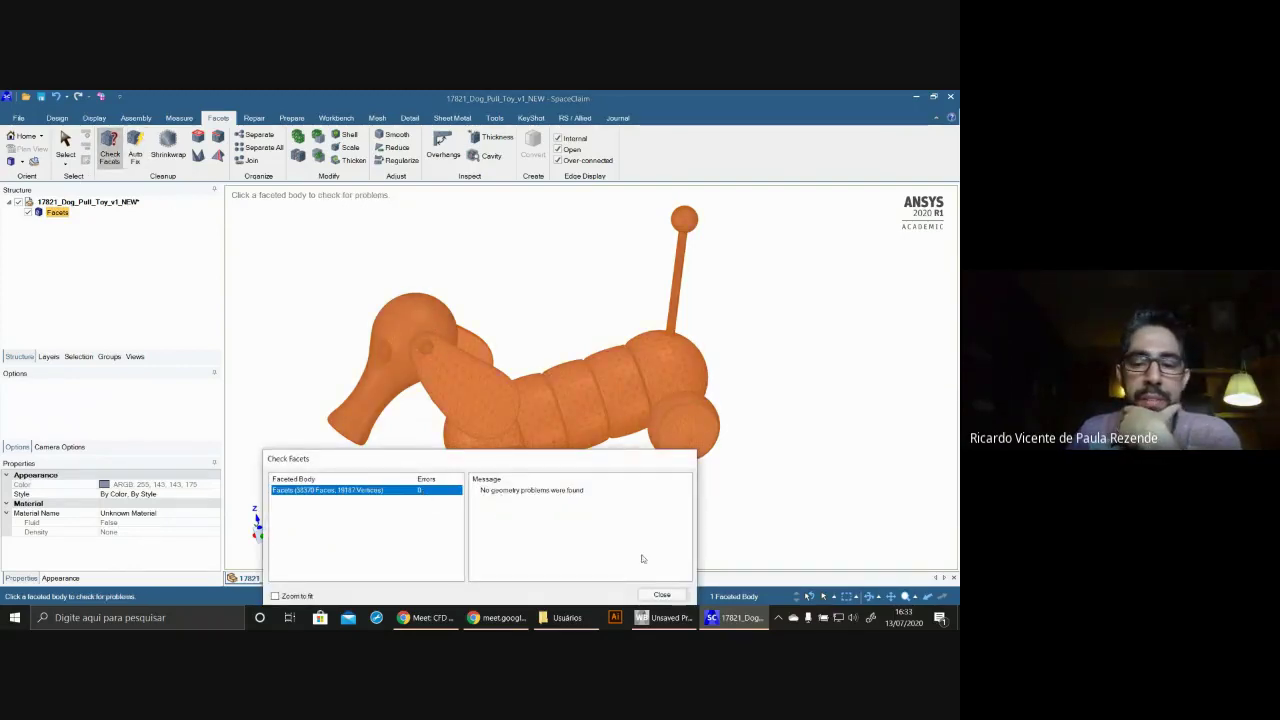
pyautogui.click(662, 594)
# - Shrinkwrap the dog's faceted body with the original body not kept and feature preservation off
pyautogui.moveTo(780, 346); pyautogui.dragTo(864, 355, button='middle')
pyautogui.scroll(4, 694, 371)
pyautogui.scroll(-4, 440, 400)
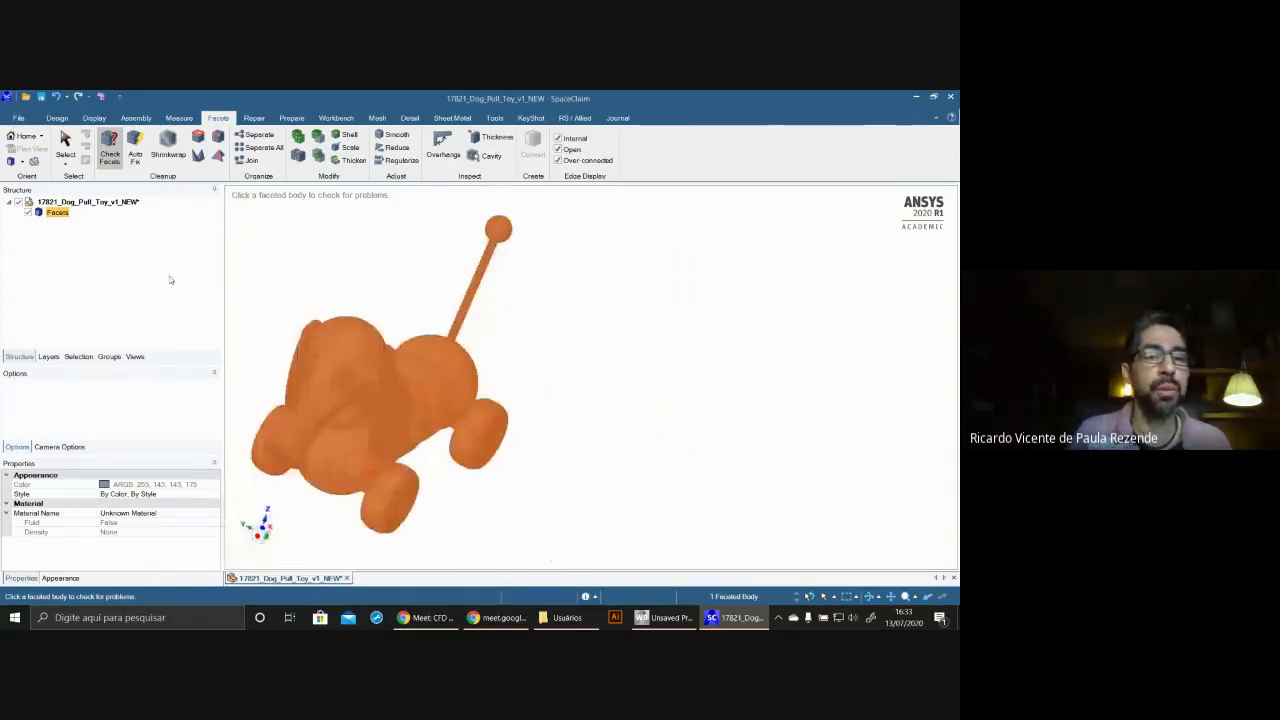
pyautogui.moveTo(355, 414); pyautogui.dragTo(520, 392, button='middle')
pyautogui.scroll(-1, 341, 406)
pyautogui.scroll(3, 341, 410)
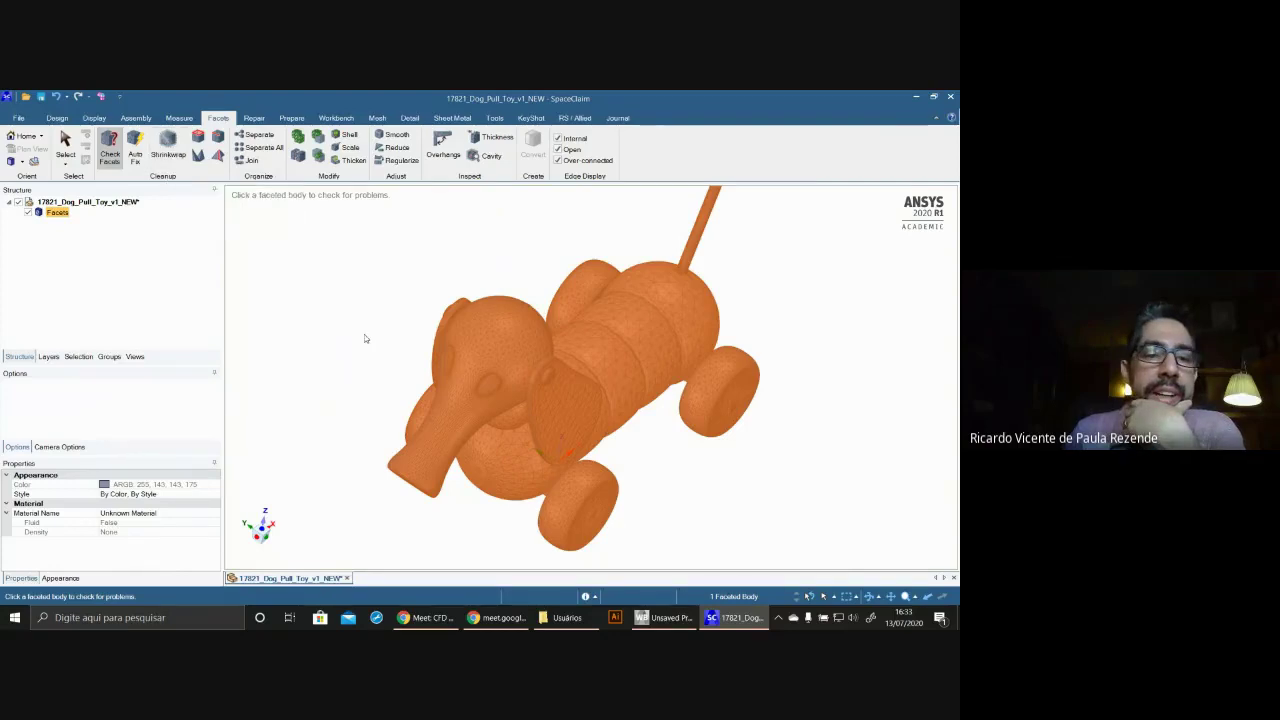
pyautogui.scroll(6, 564, 344)
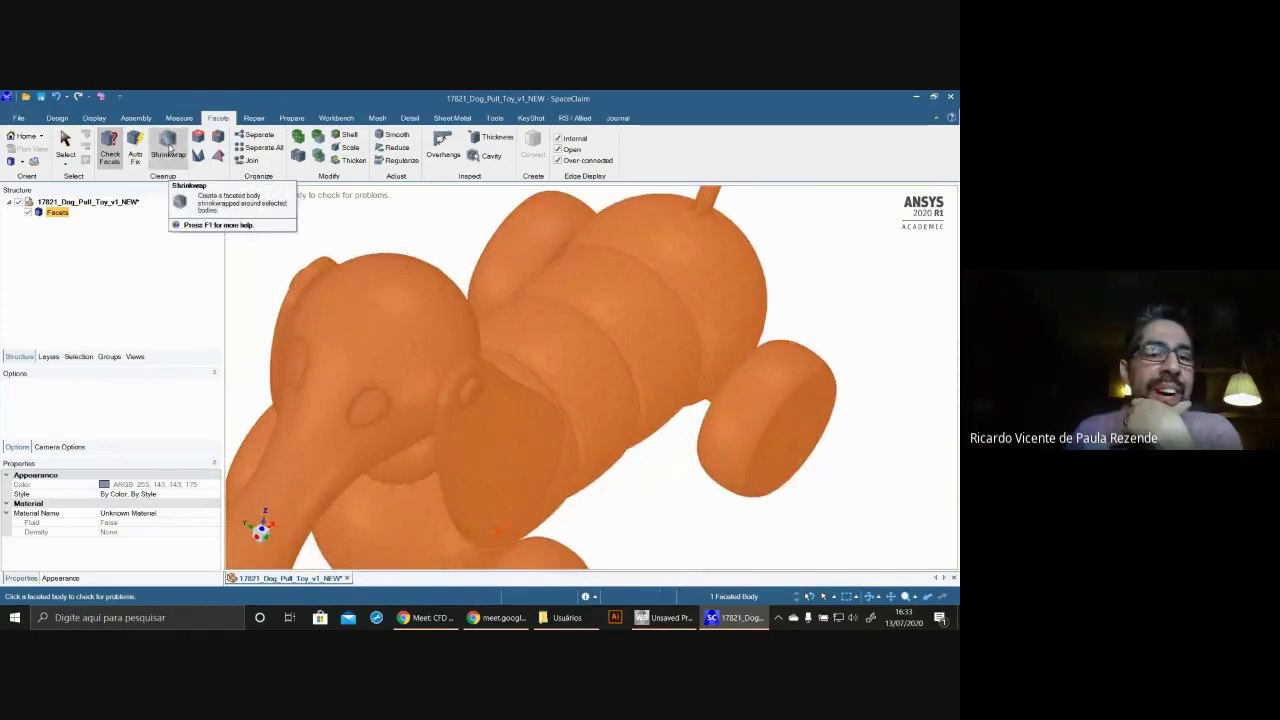
pyautogui.click(168, 146)
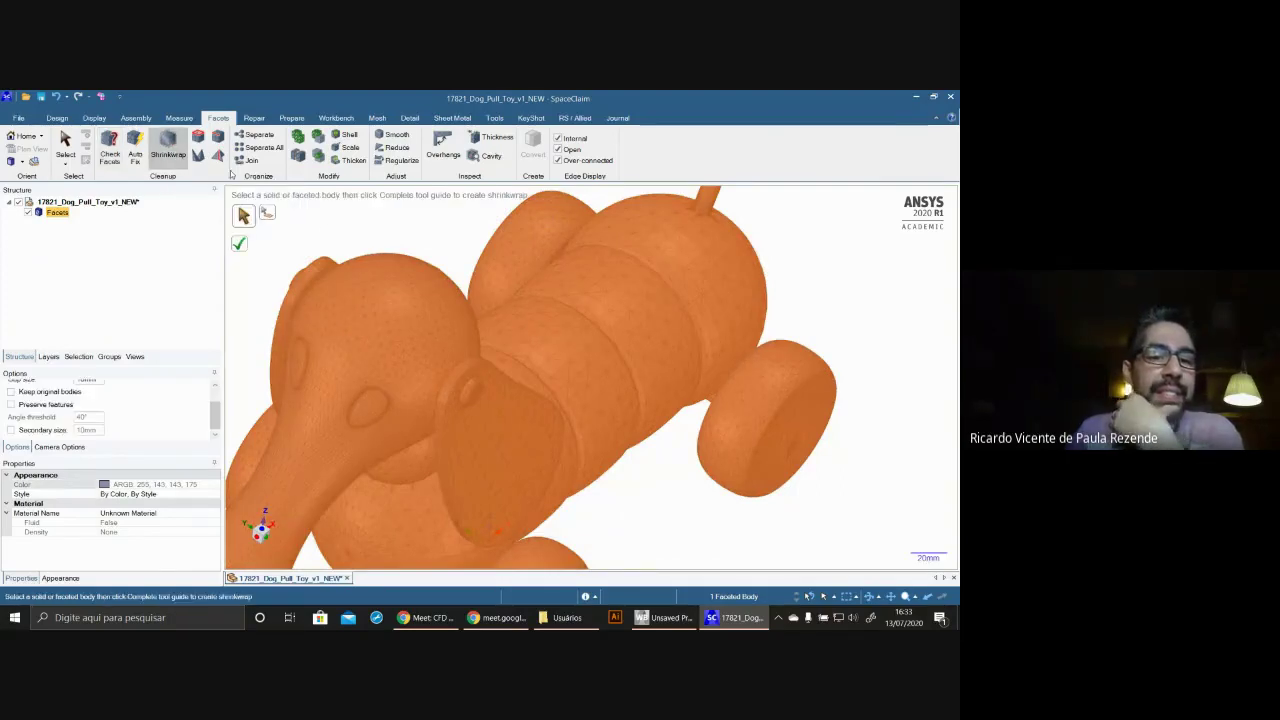
pyautogui.click(240, 244)
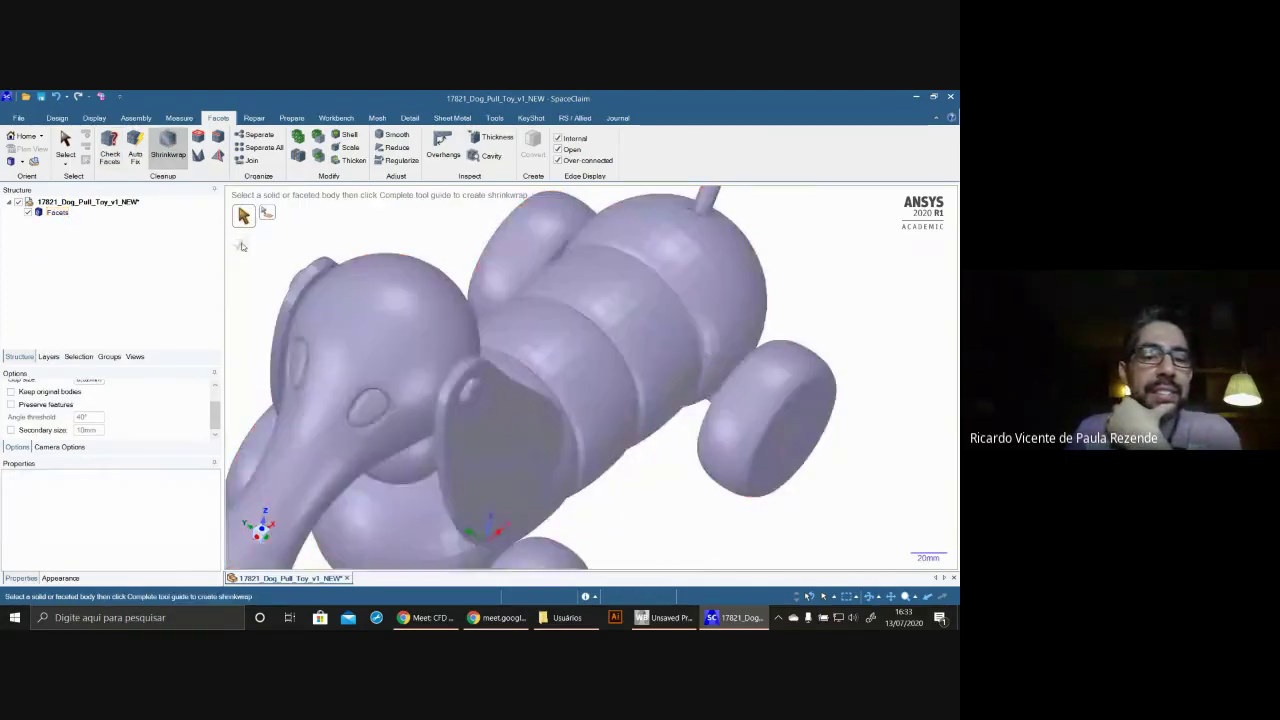
# - Try to shrinkwrap the dog's faceted body with a gap size of 8.92 mm, and undo the result
pyautogui.click(376, 329)
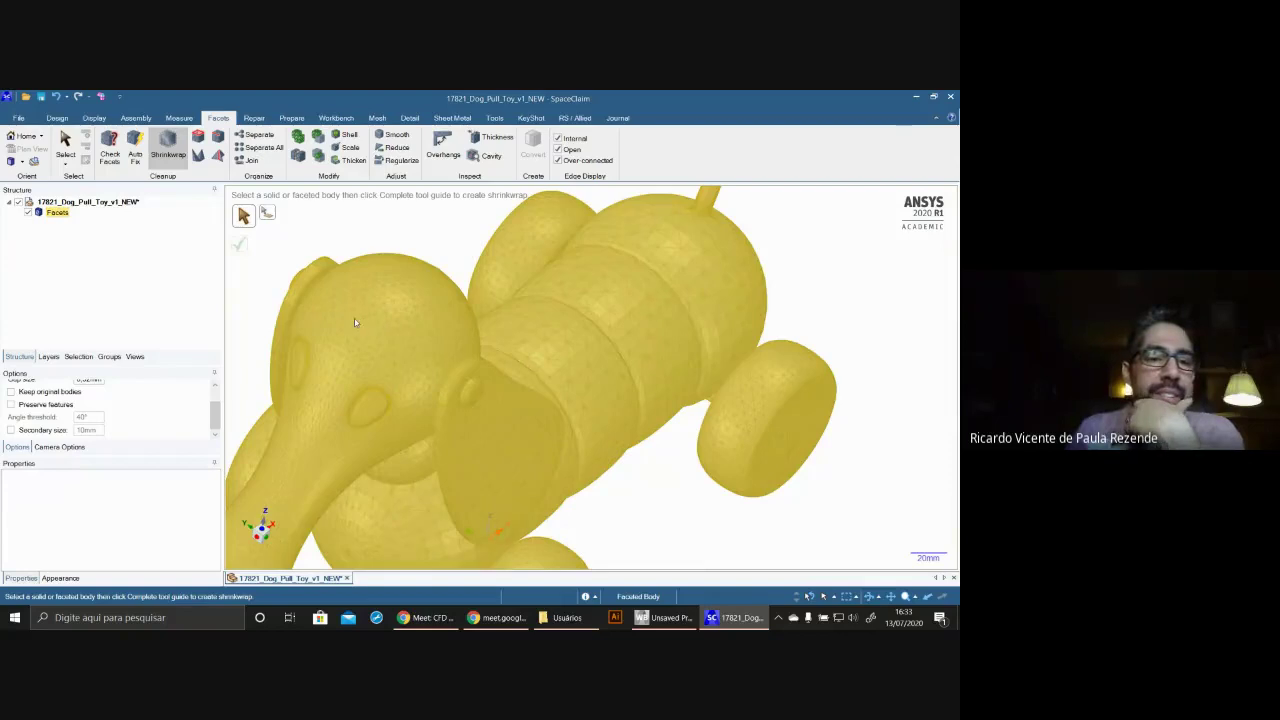
pyautogui.click(274, 260)
pyautogui.click(353, 325)
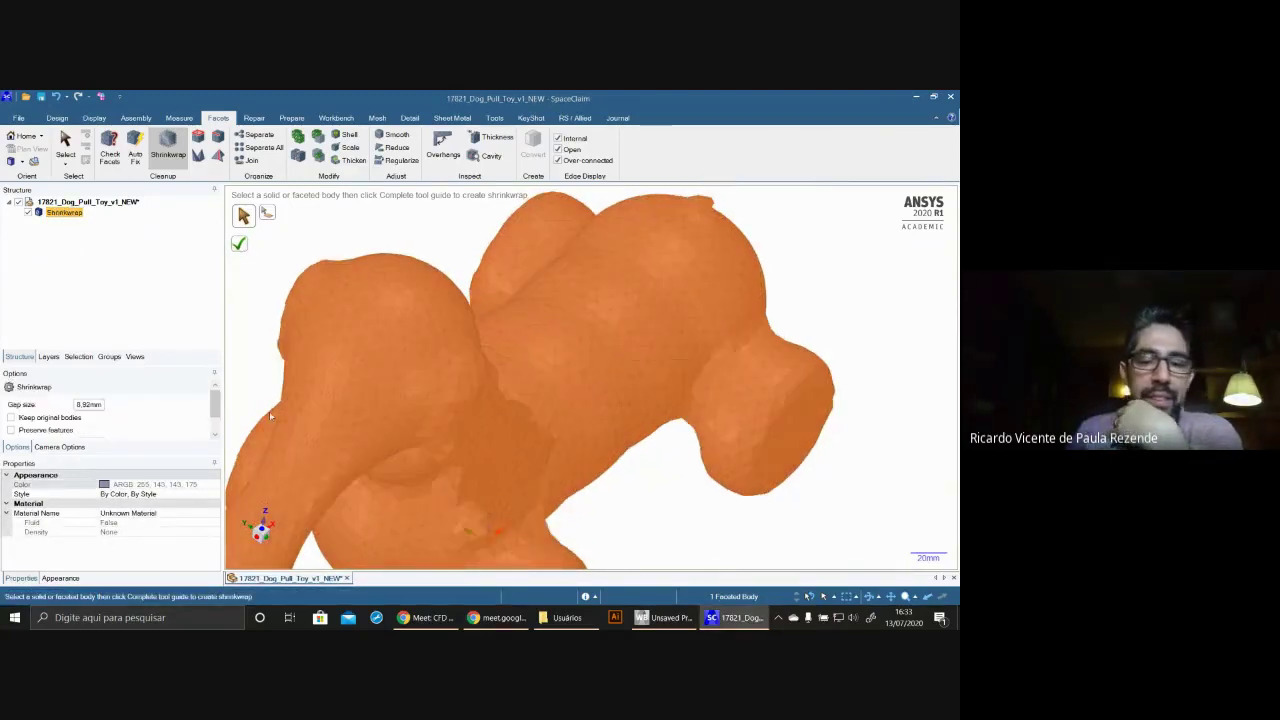
pyautogui.moveTo(398, 390)
pyautogui.mouseDown(button='middle')
pyautogui.moveTo(611, 277)
pyautogui.moveTo(480, 423)
pyautogui.moveTo(300, 428)
pyautogui.mouseUp(button='middle')
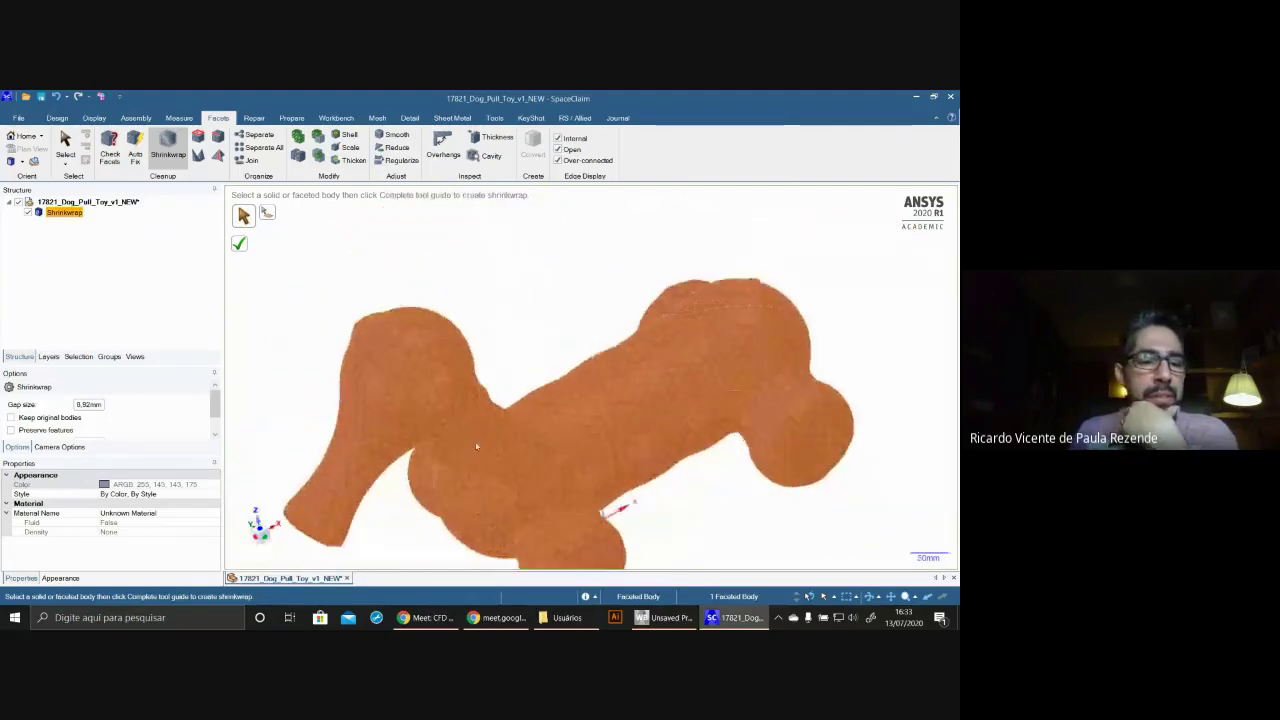
pyautogui.doubleClick(99, 404)
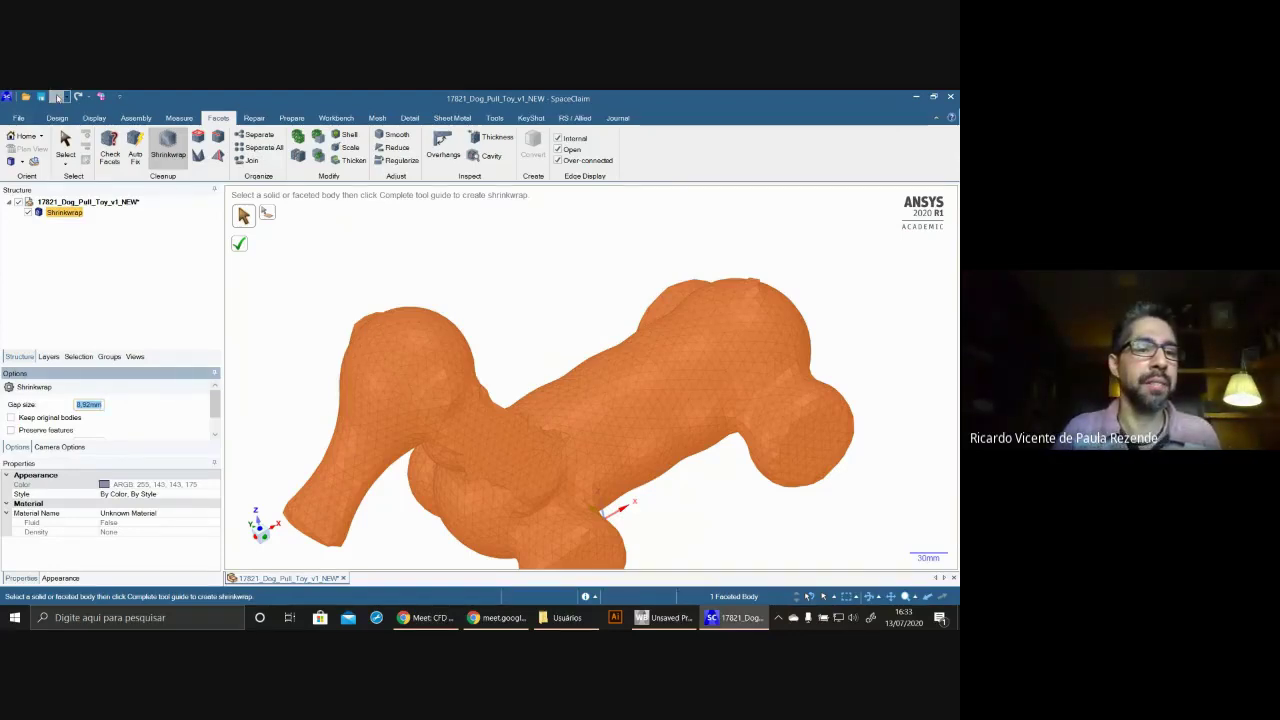
pyautogui.click(58, 97)
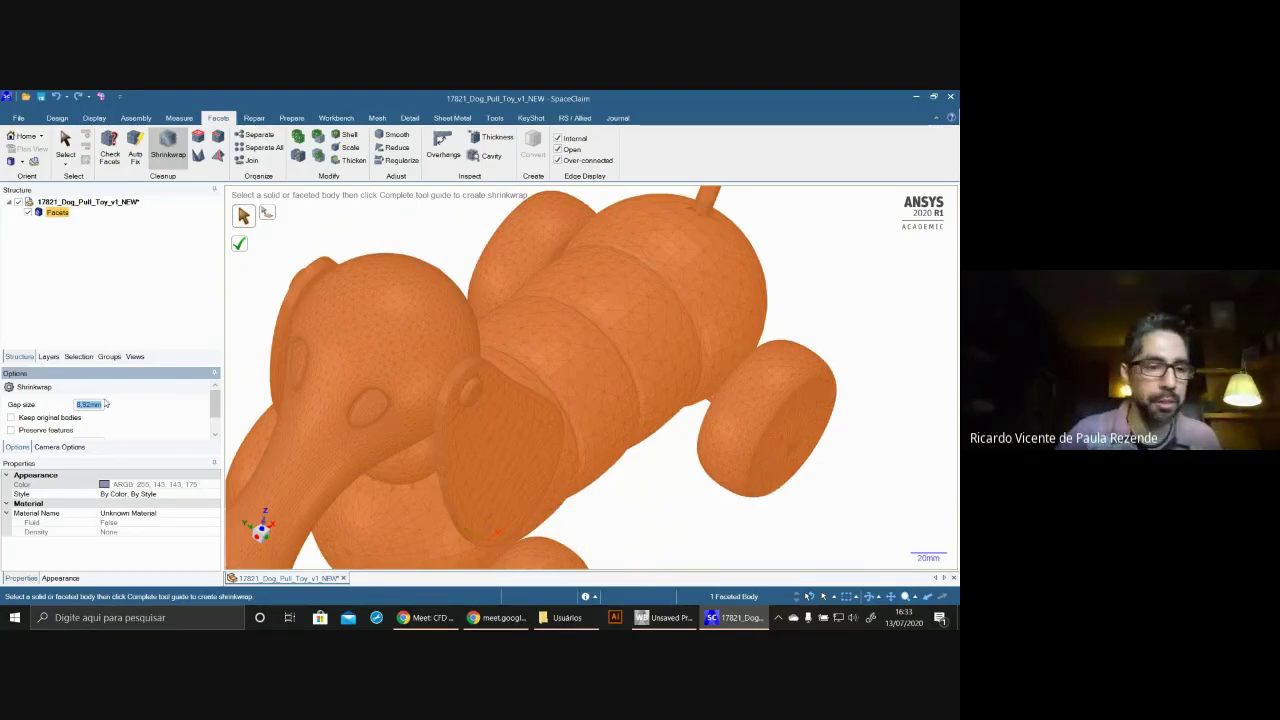
# - Shrinkwrap the dog's faceted body with a gap size of 3 mm and inspect the mesh around the head
pyautogui.write('3')
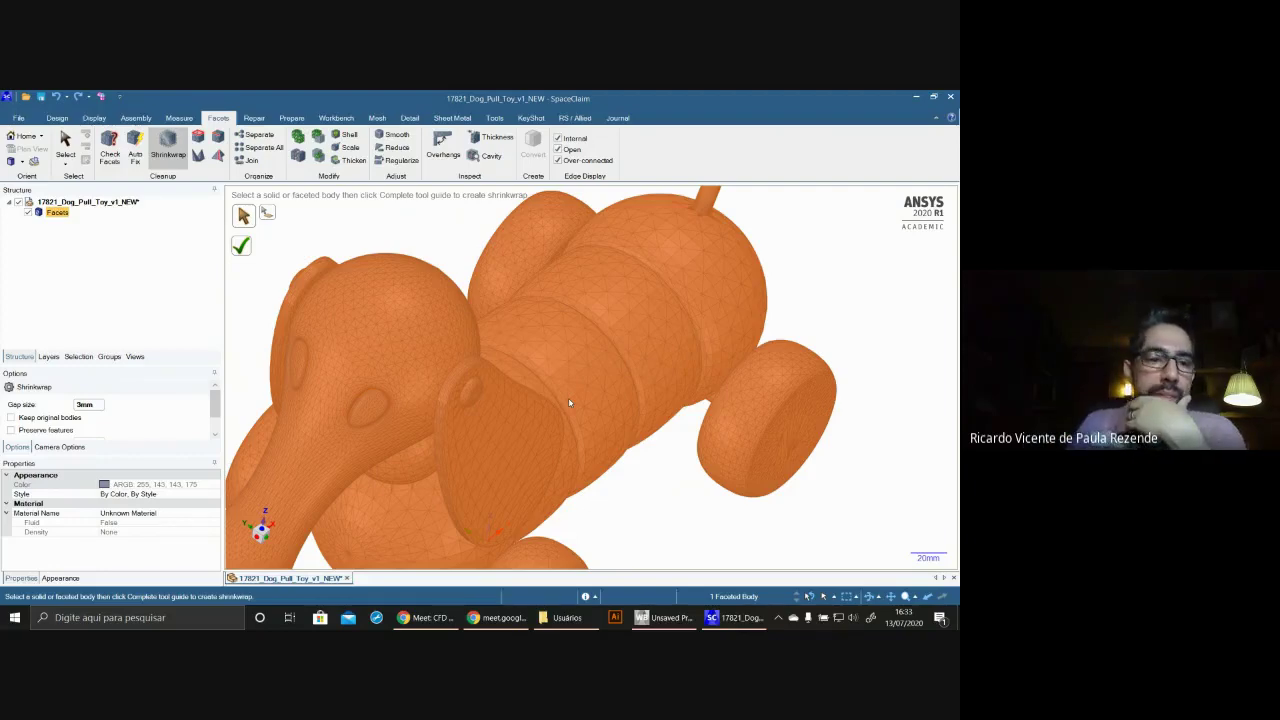
pyautogui.moveTo(568, 400); pyautogui.dragTo(568, 342, button='middle')
pyautogui.scroll(3, 354, 348)
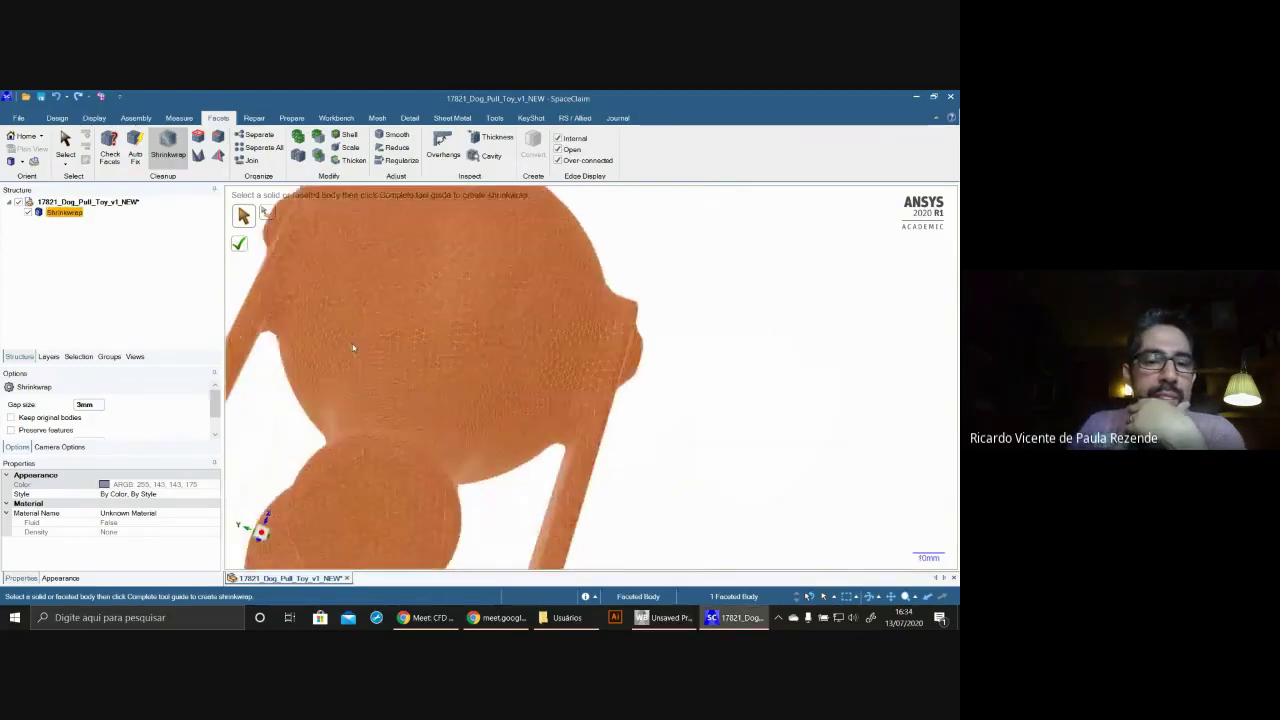
pyautogui.scroll(2, 237, 325)
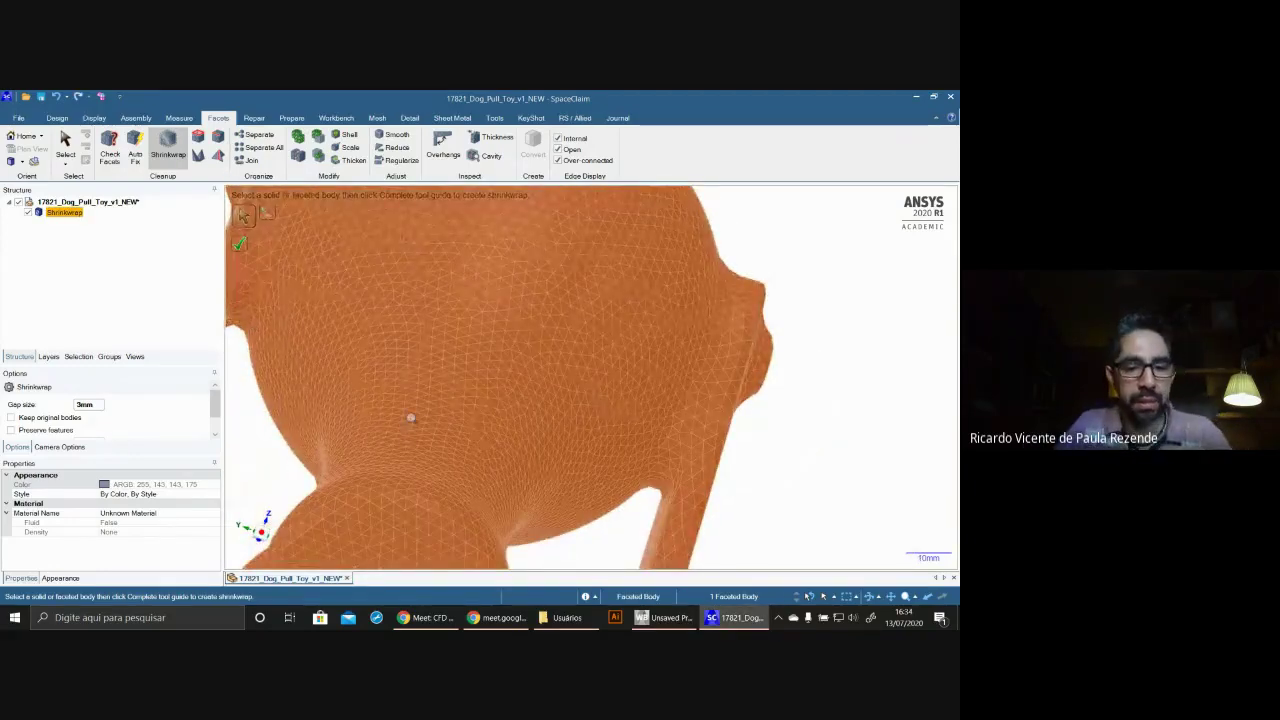
pyautogui.scroll(-8, 410, 418)
pyautogui.scroll(10, 486, 371)
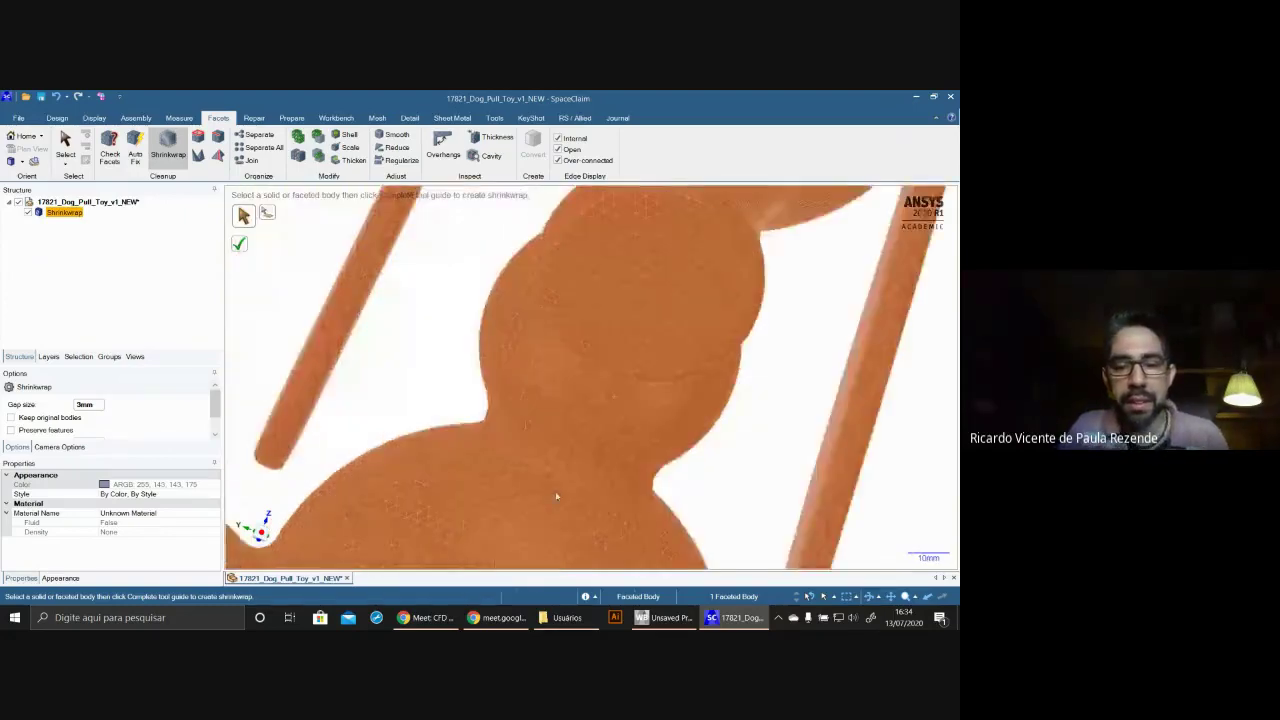
pyautogui.scroll(5, 531, 491)
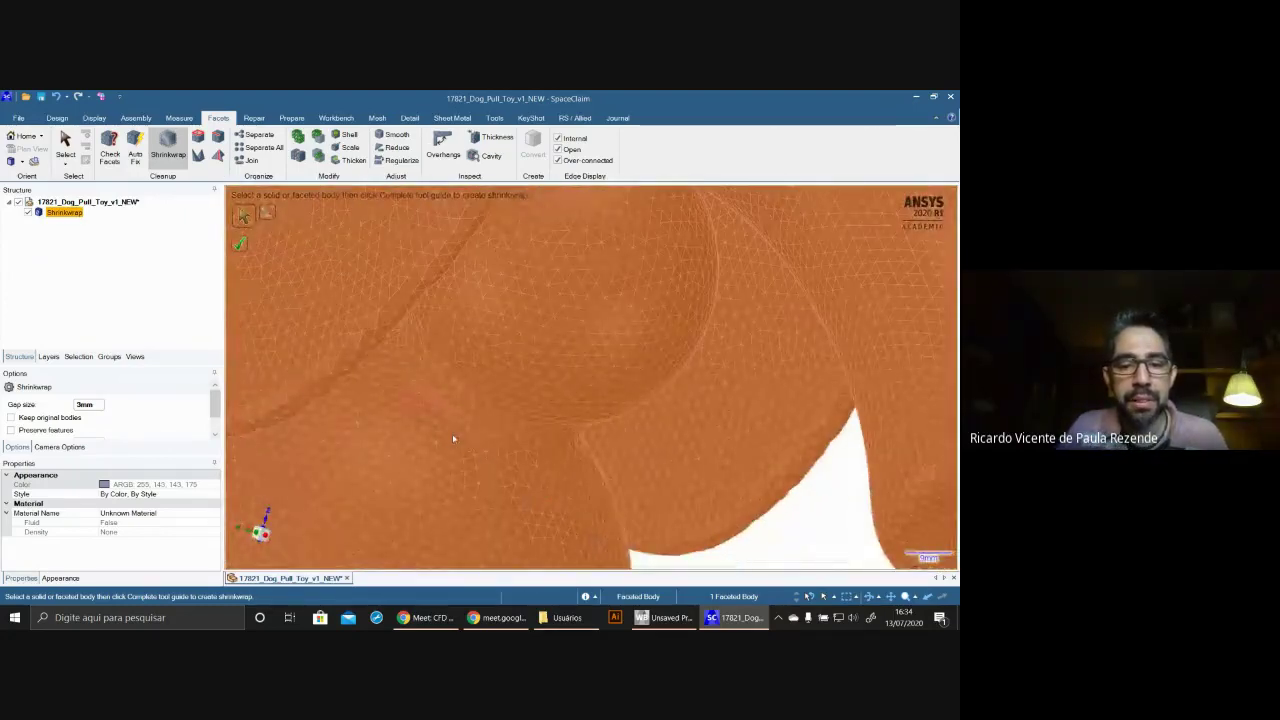
pyautogui.press('Escape')
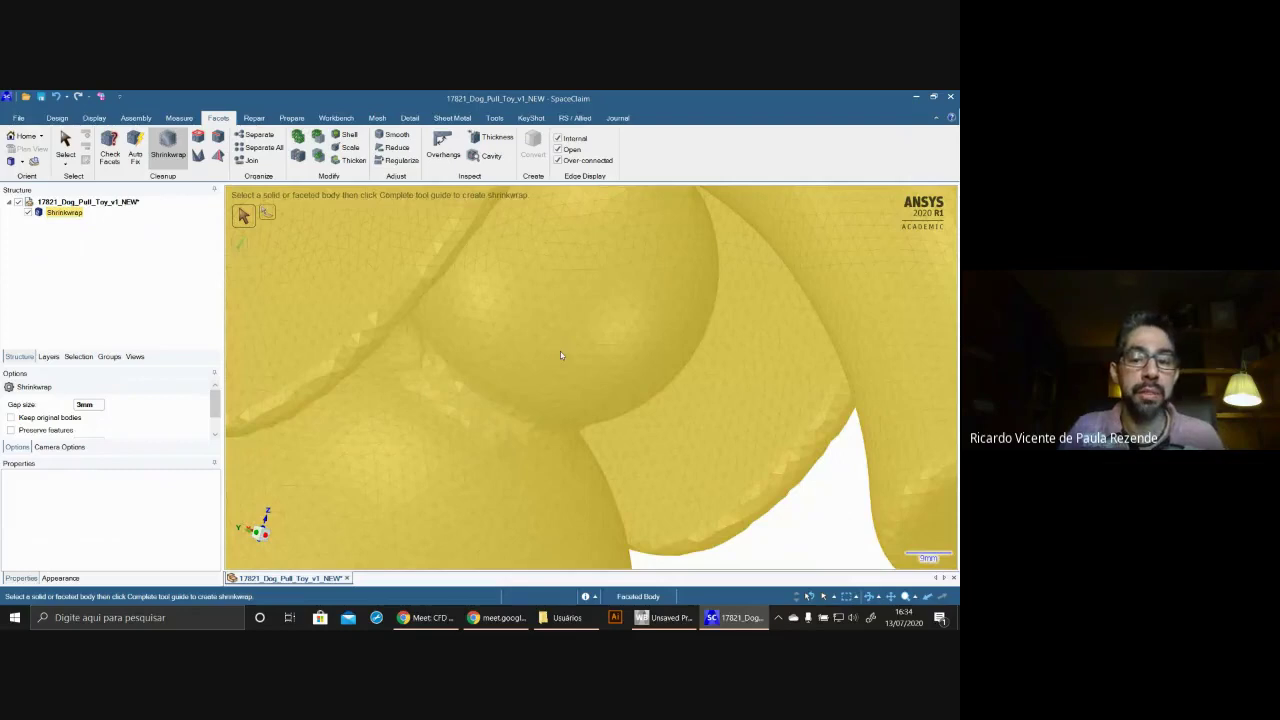
# - Smooth the facets of the small sphere beneath the dog's head using Flatten Peaks with a 60° angle threshold
pyautogui.click(561, 355)
pyautogui.scroll(-3, 561, 355)
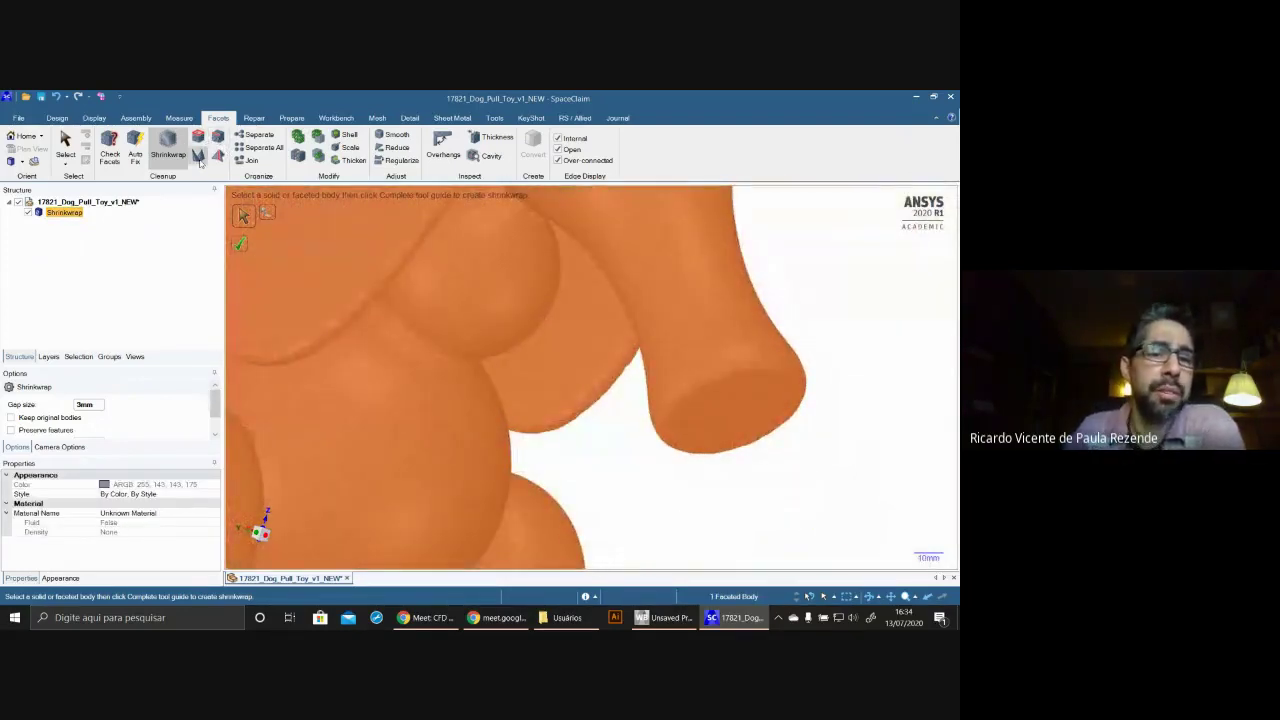
pyautogui.click(390, 134)
pyautogui.scroll(-3, 491, 320)
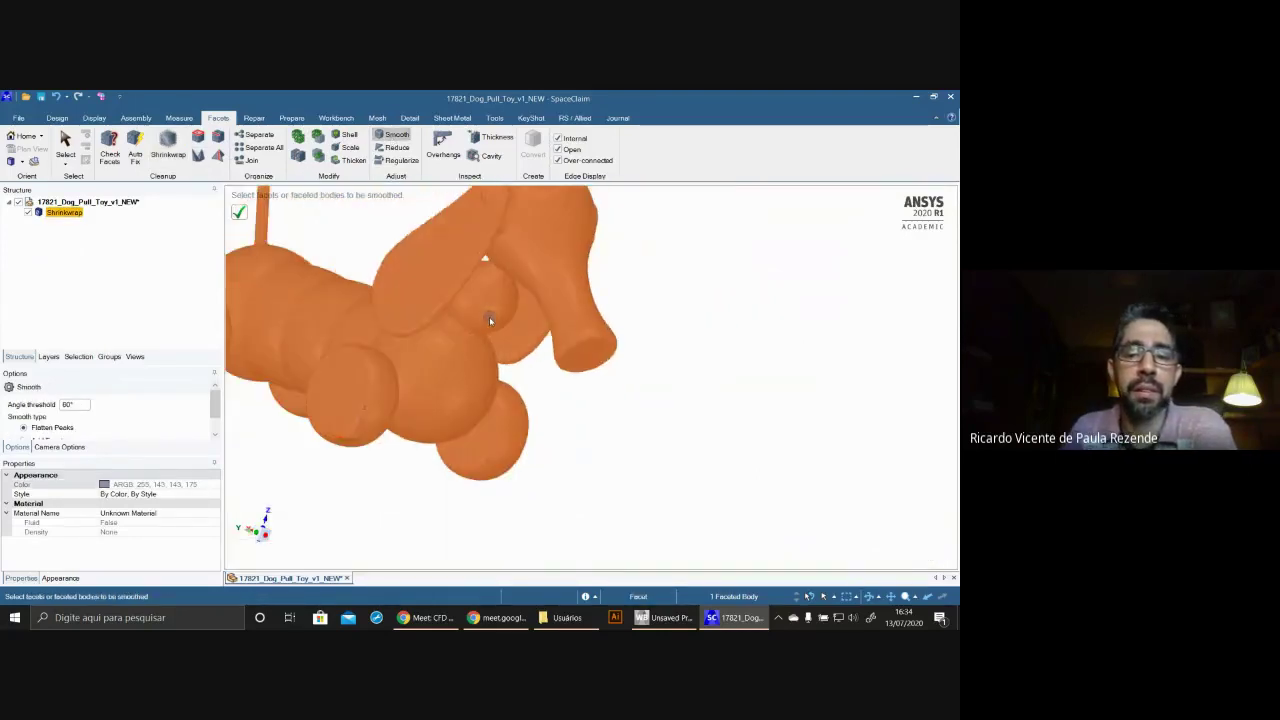
pyautogui.click(489, 316)
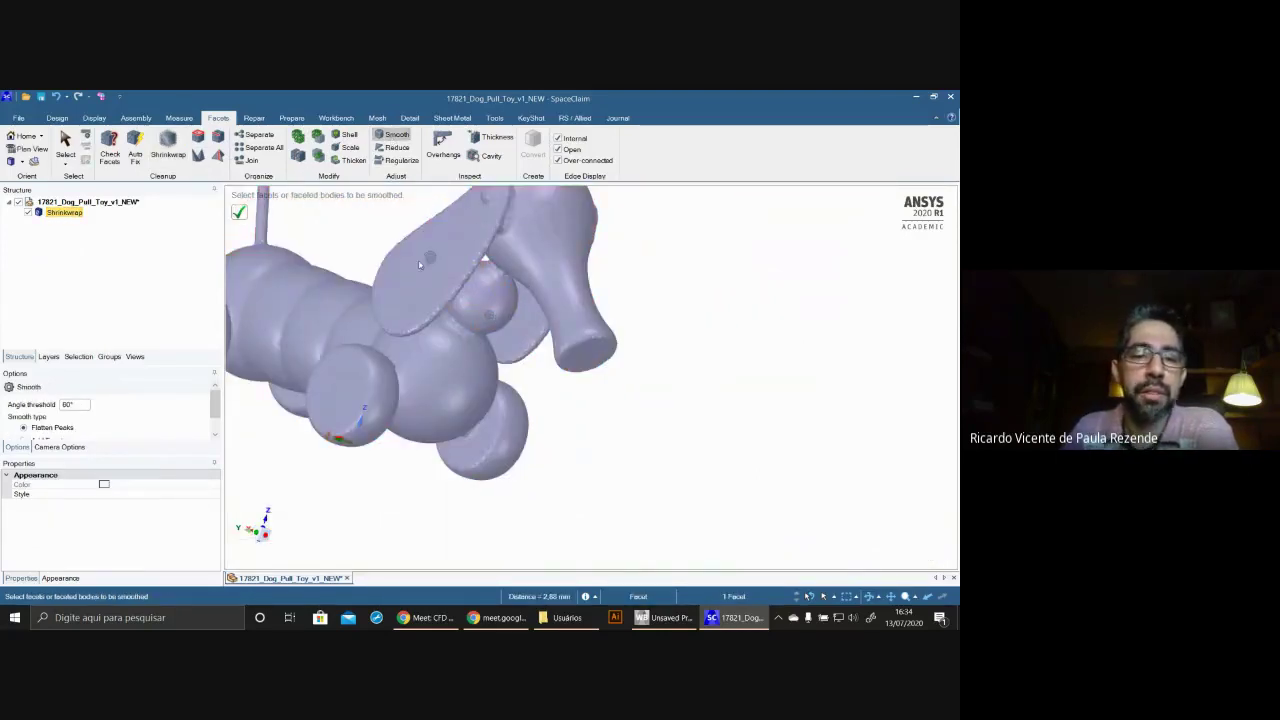
pyautogui.tripleClick(495, 305)
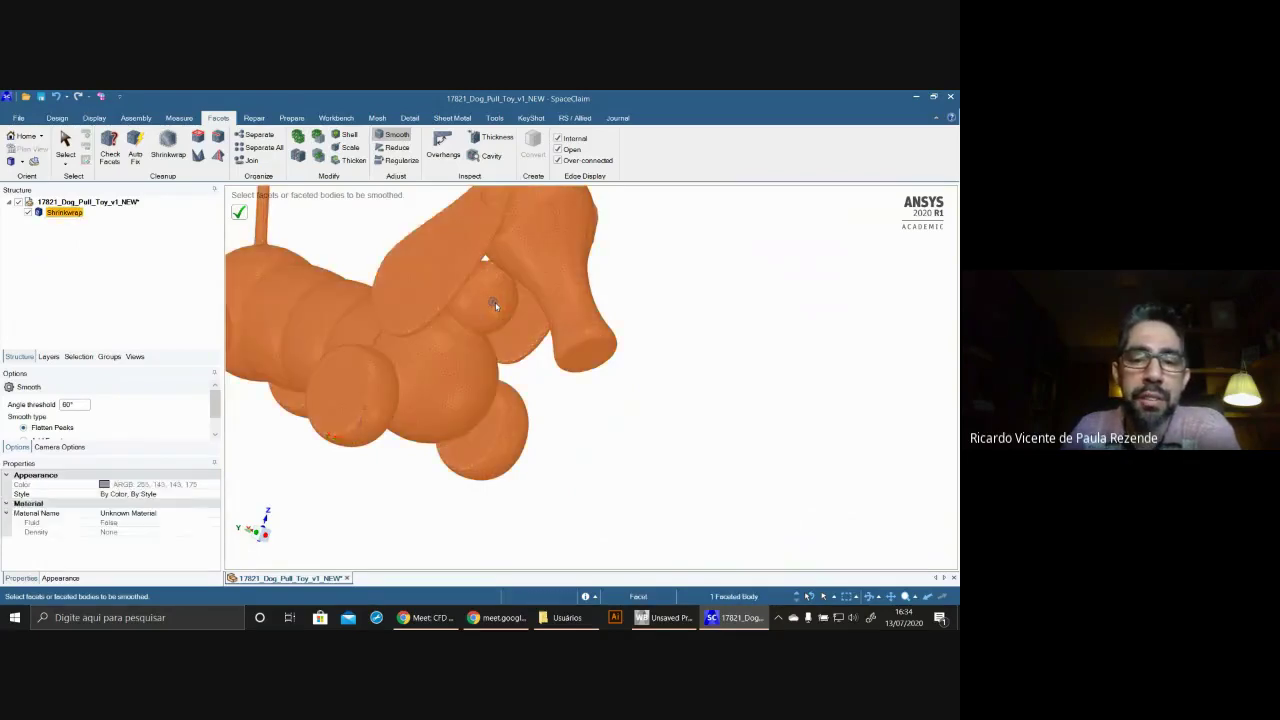
pyautogui.click(494, 303)
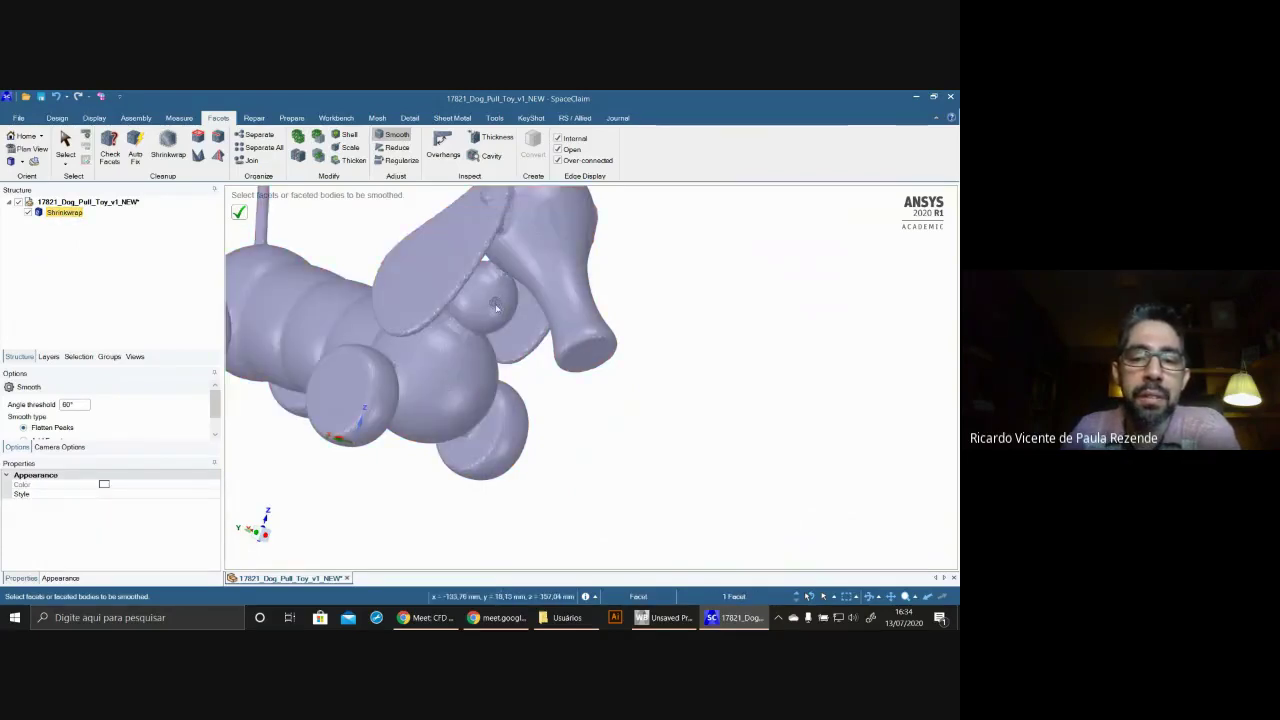
pyautogui.doubleClick(493, 302)
pyautogui.moveTo(530, 306); pyautogui.dragTo(531, 283)
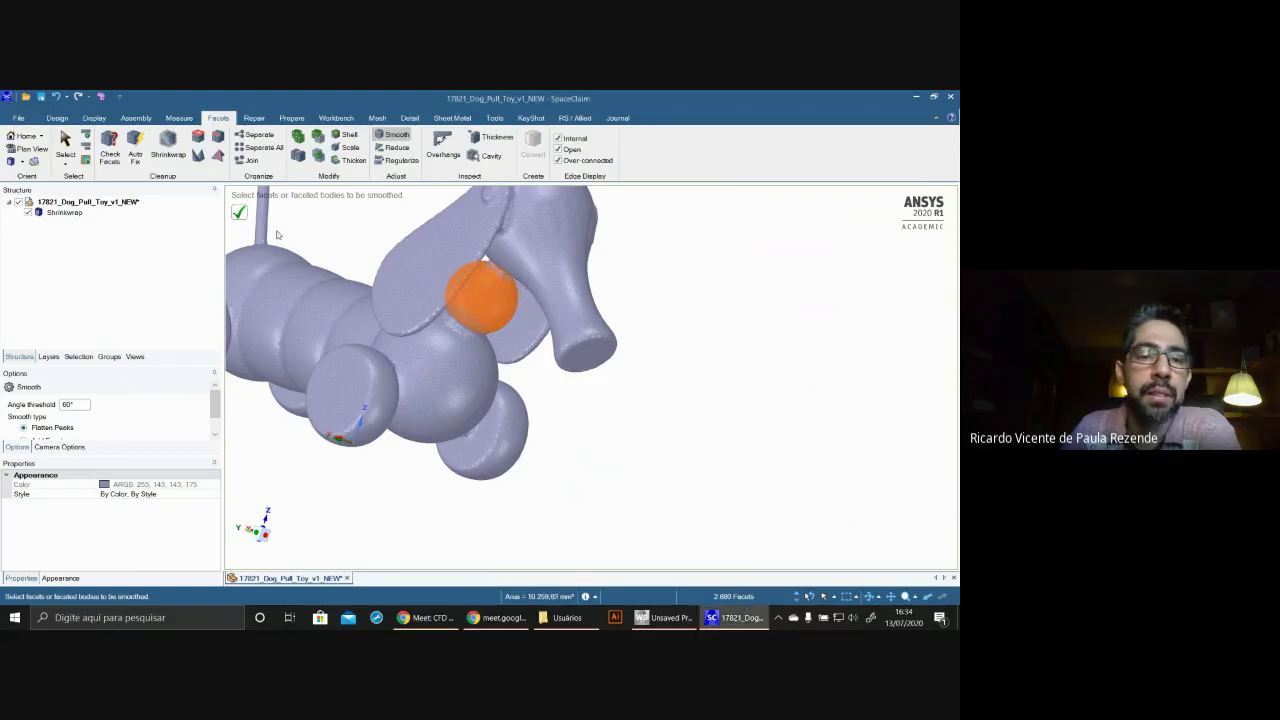
pyautogui.click(240, 214)
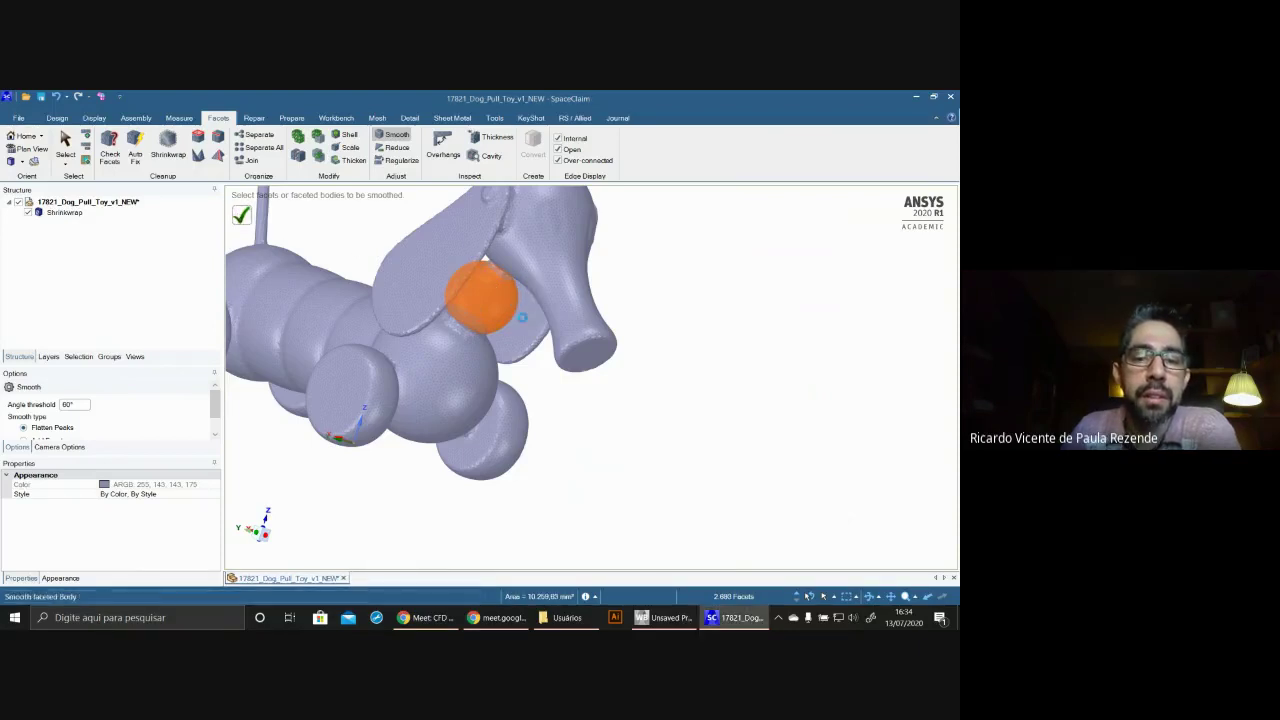
pyautogui.scroll(-1, 495, 314)
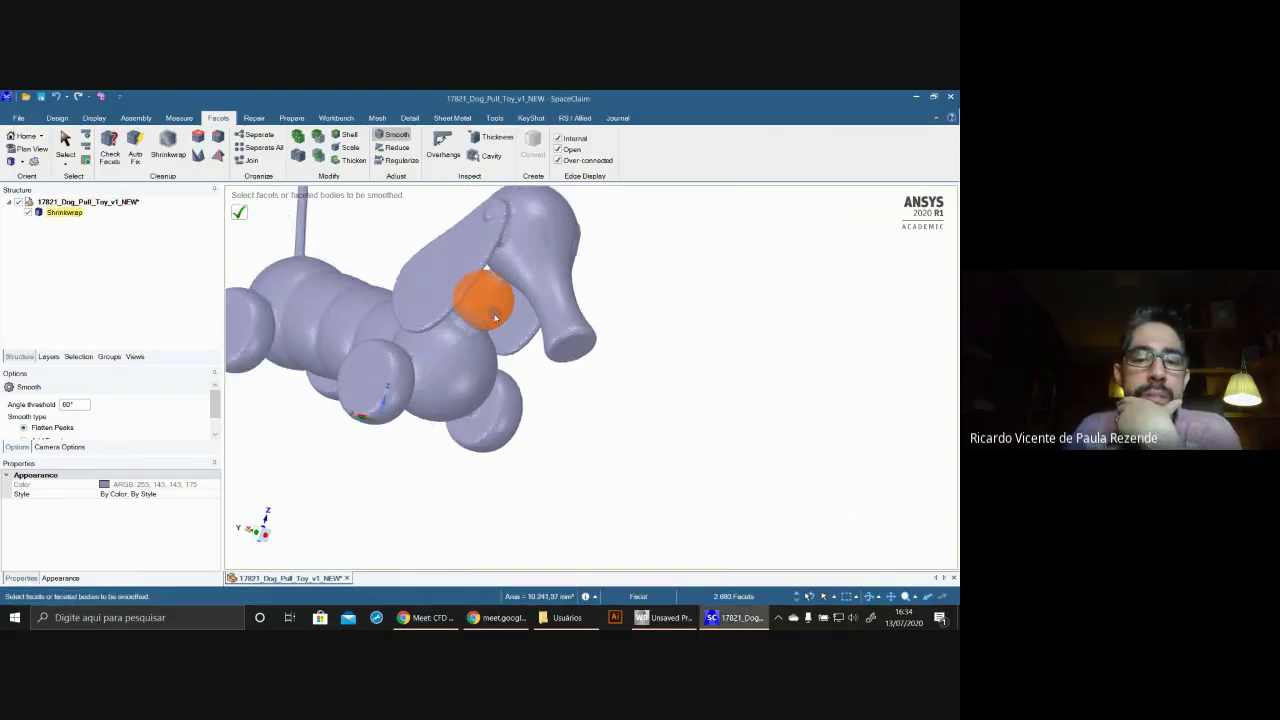
pyautogui.scroll(5, 495, 316)
pyautogui.click(503, 343)
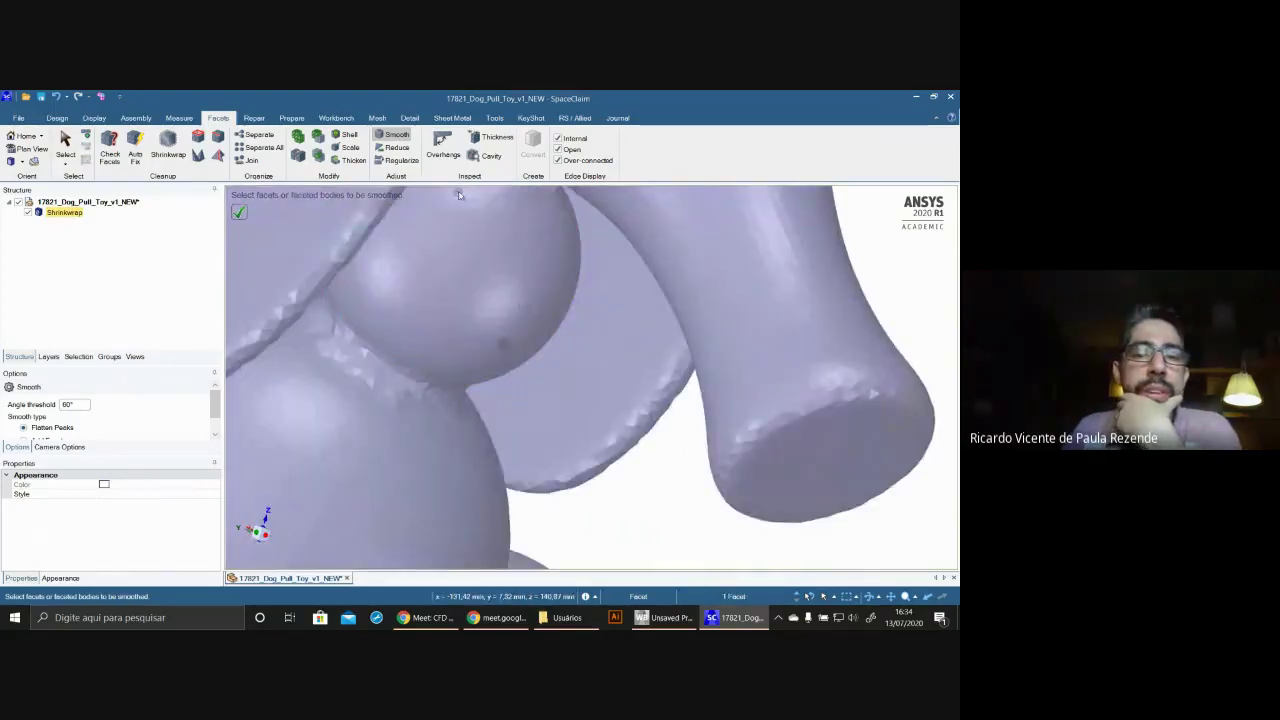
pyautogui.scroll(-2, 562, 206)
pyautogui.scroll(-3, 562, 206)
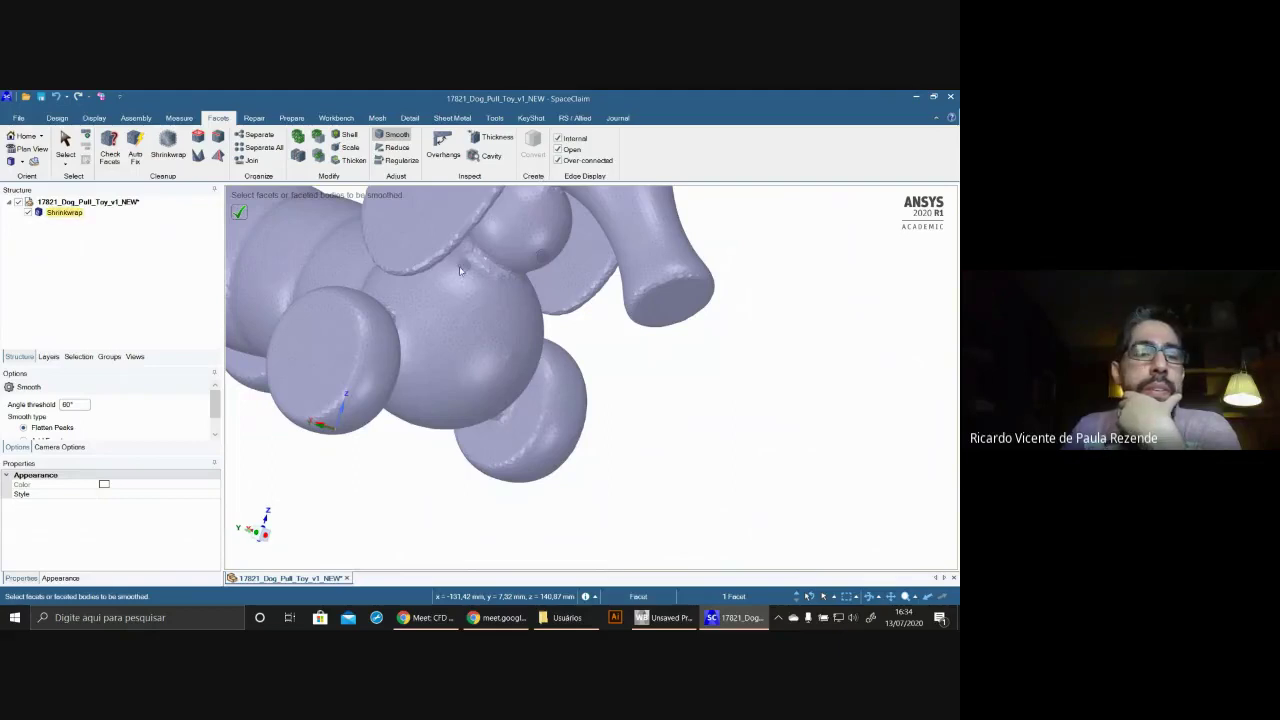
# - Leave the Smooth tool, clear the selection and box-select the facets of the whole shrinkwrapped dog
pyautogui.click(65, 148)
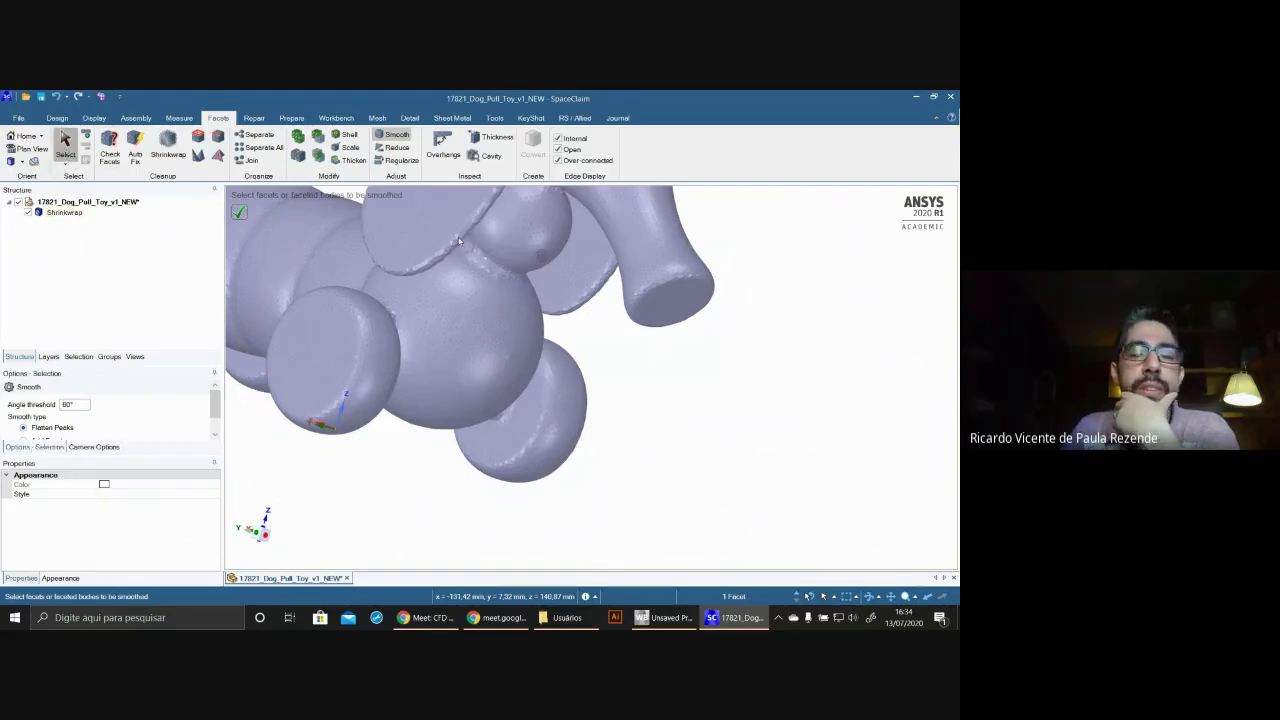
pyautogui.doubleClick(511, 240)
pyautogui.scroll(-4, 591, 345)
pyautogui.click(751, 456)
pyautogui.scroll(-5, 751, 456)
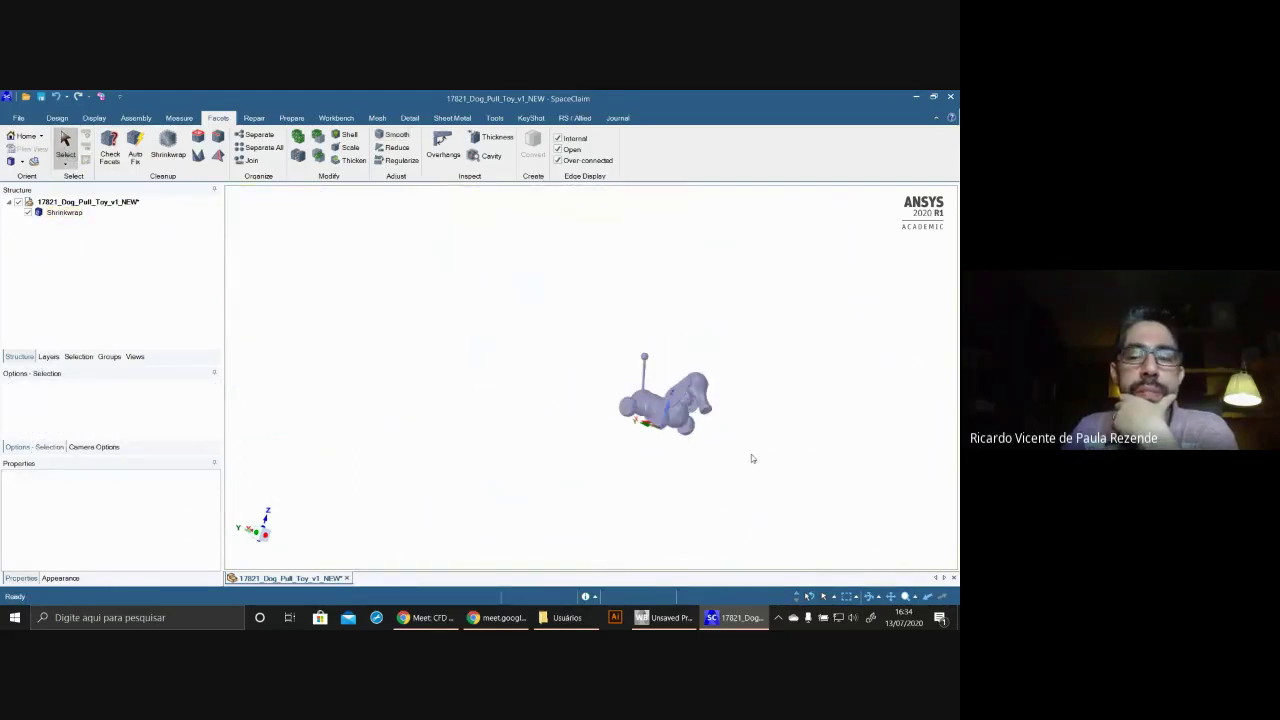
pyautogui.scroll(2, 593, 350)
pyautogui.moveTo(574, 298); pyautogui.dragTo(857, 562)
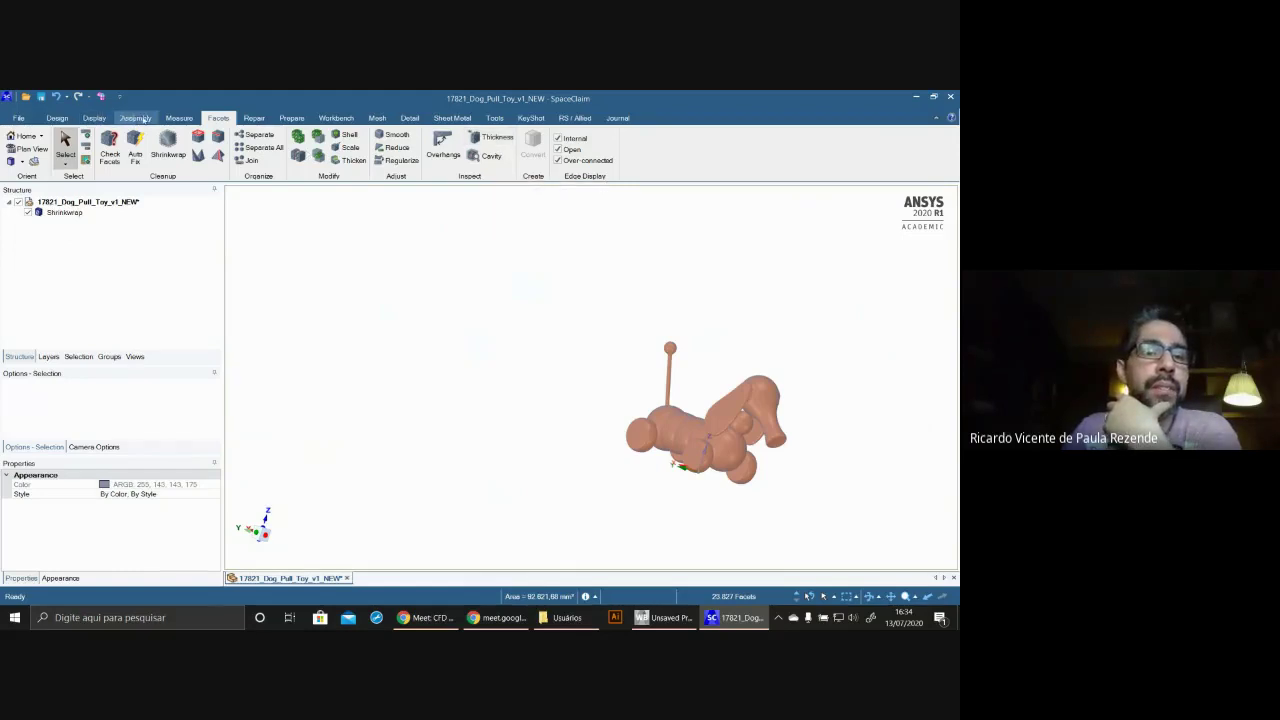
pyautogui.click(291, 118)
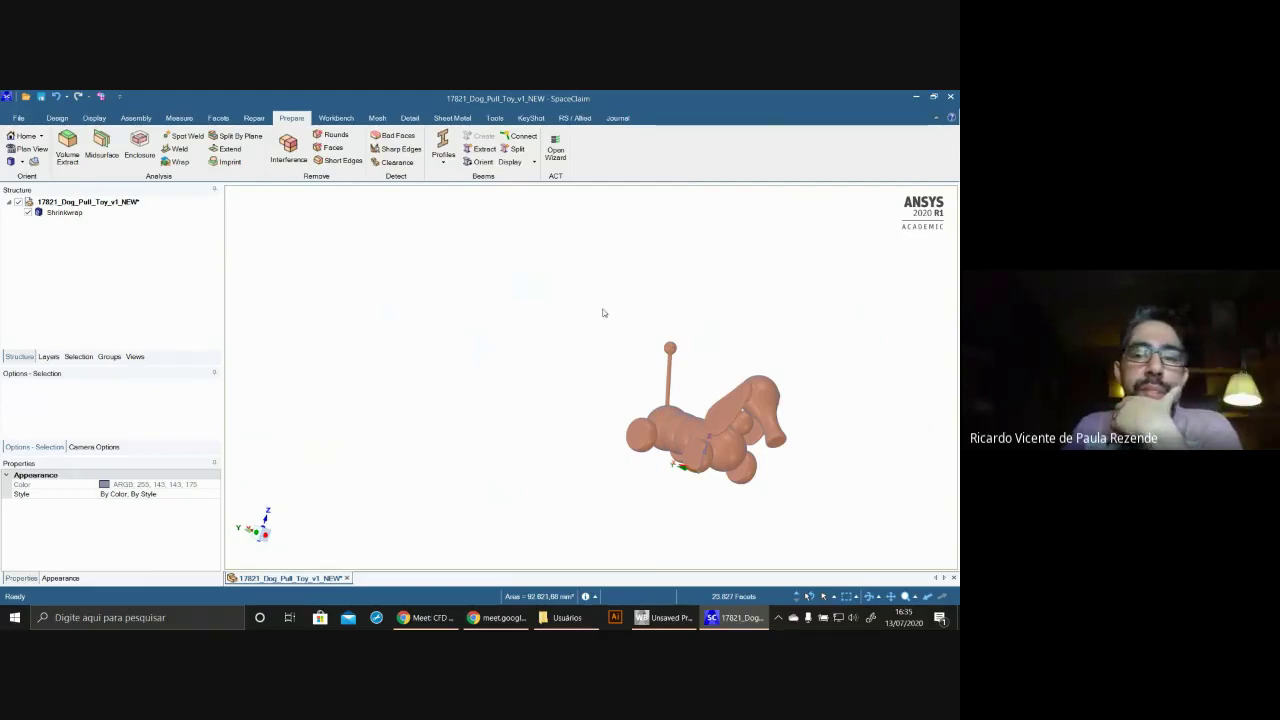
pyautogui.moveTo(684, 298); pyautogui.dragTo(700, 396, button='middle')
pyautogui.scroll(3, 700, 396)
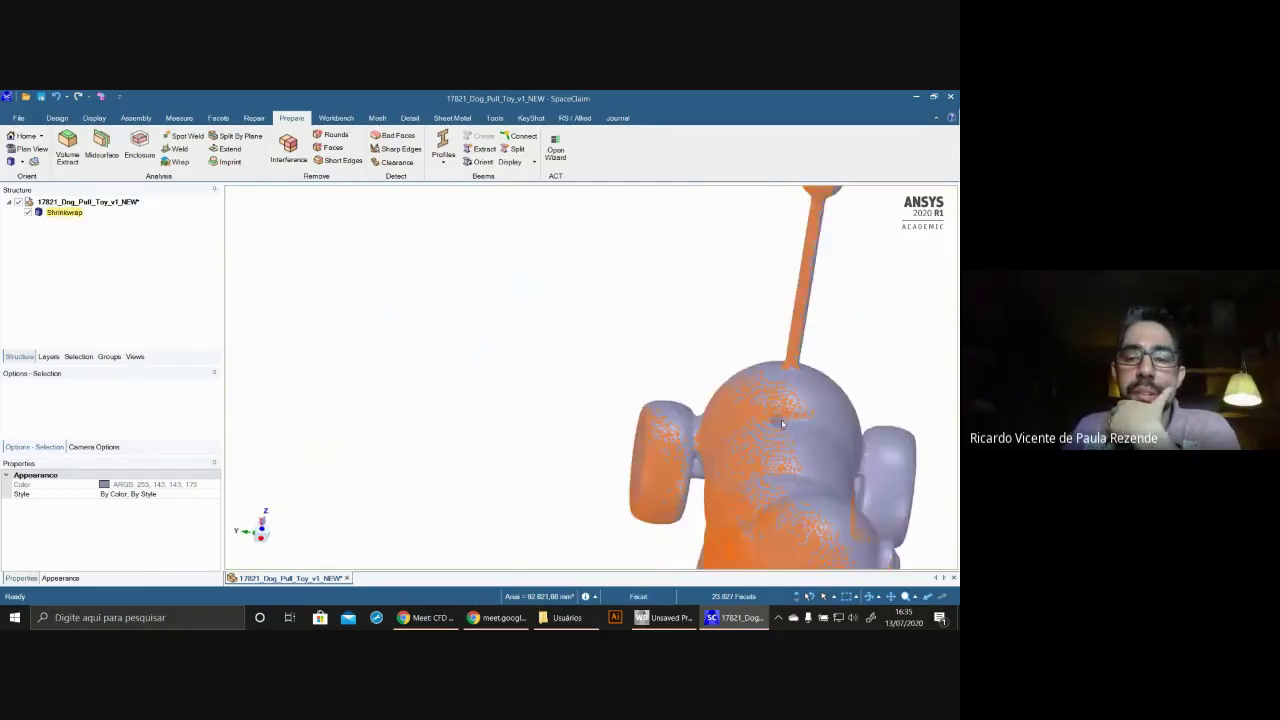
pyautogui.scroll(-2, 805, 427)
pyautogui.scroll(2, 805, 427)
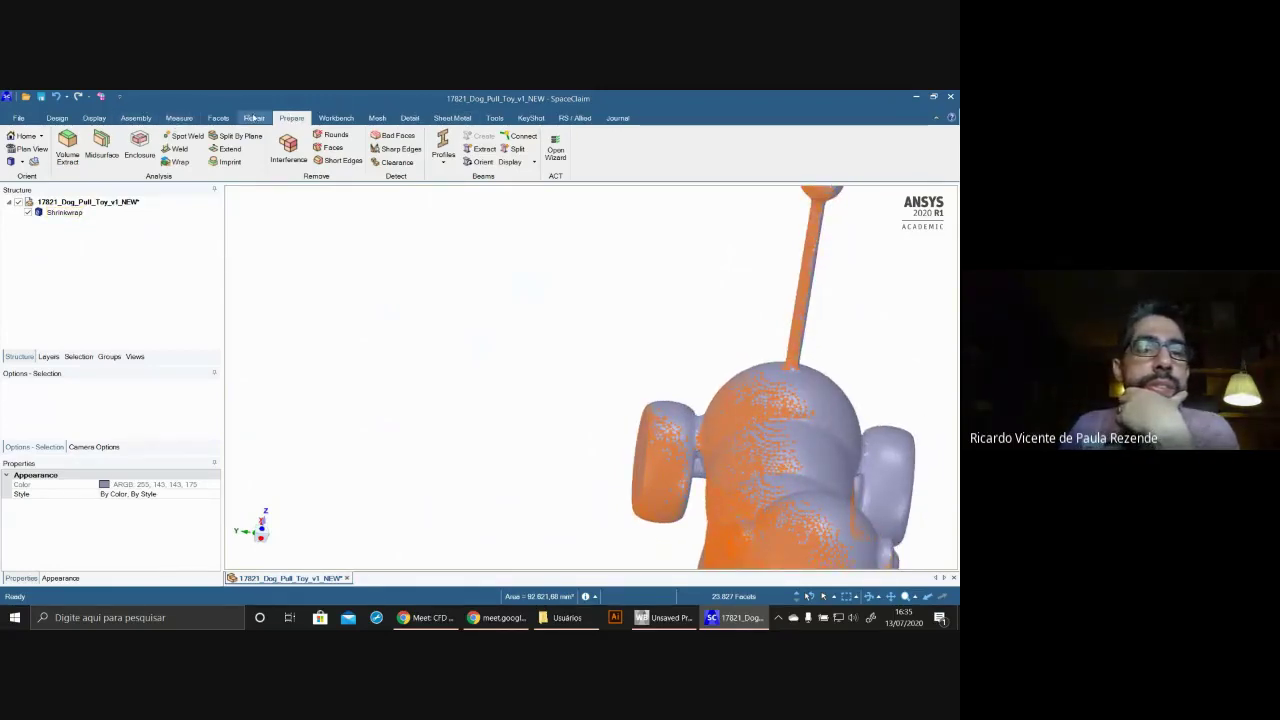
# - Run a Thickness analysis on the shrinkwrapped dog body with a minimum thickness of 2 mm and examine the coloured result
pyautogui.click(220, 119)
pyautogui.click(492, 137)
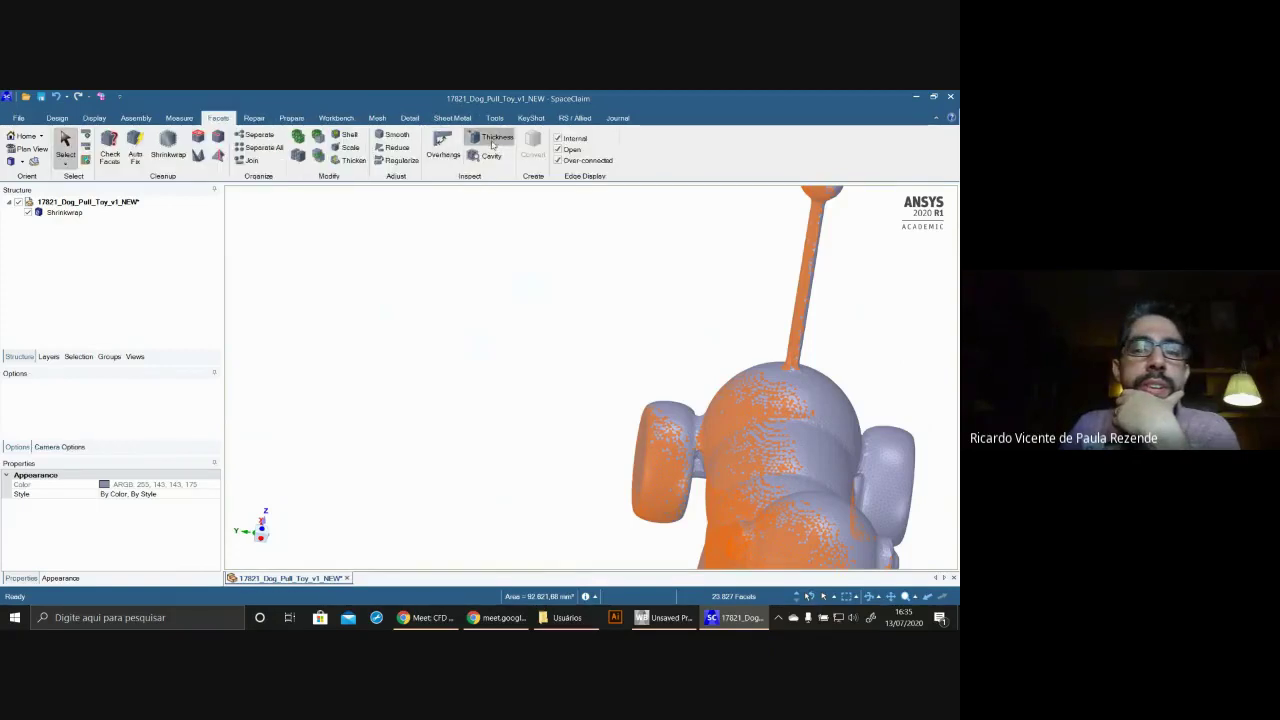
pyautogui.scroll(-5, 885, 335)
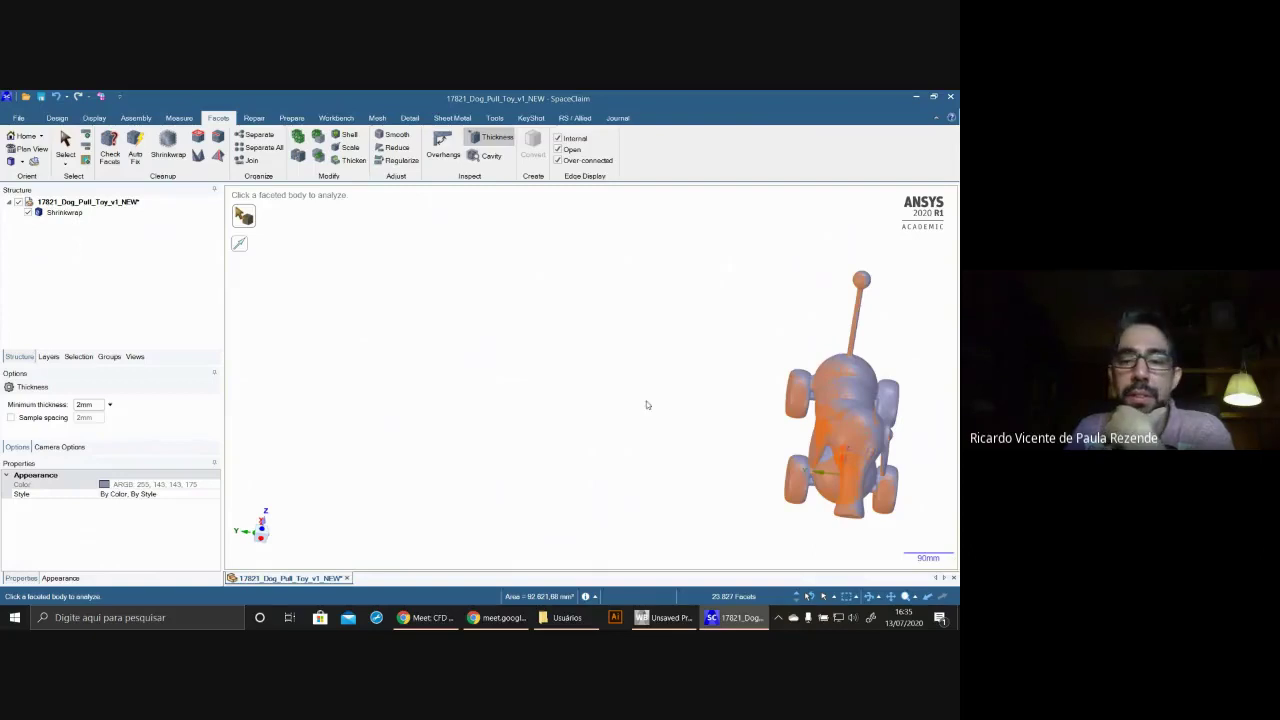
pyautogui.click(854, 424)
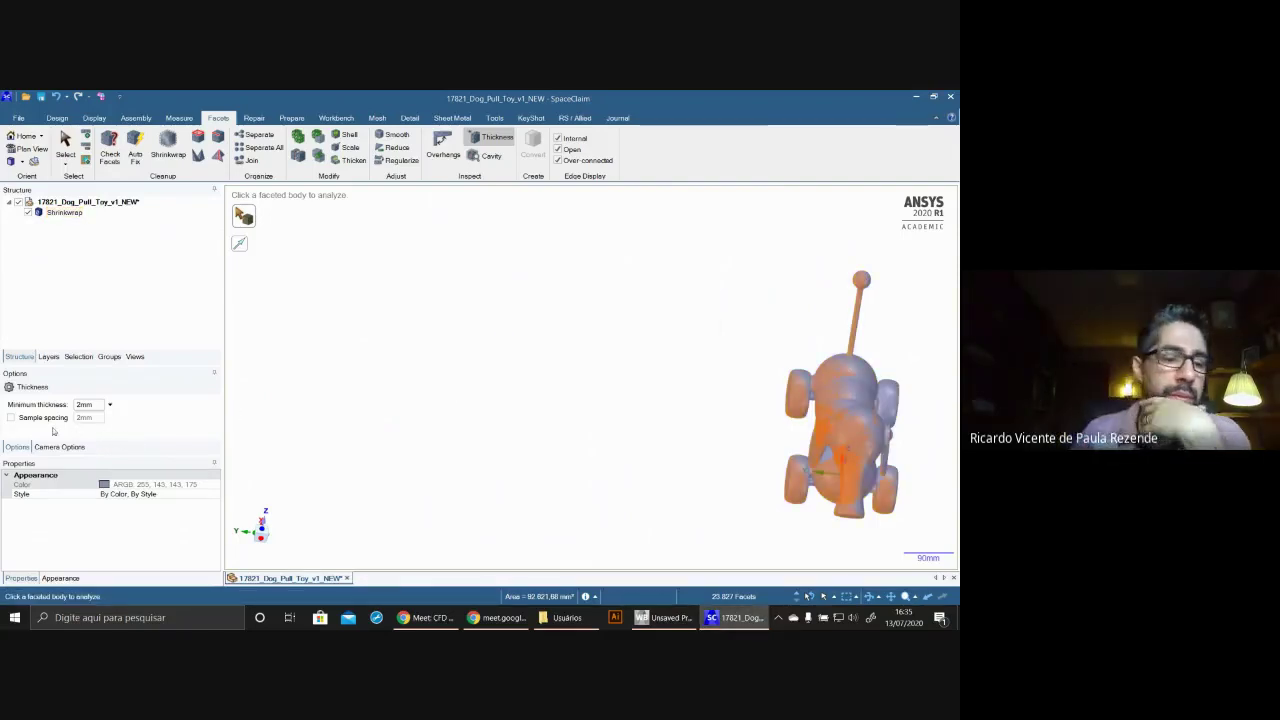
pyautogui.scroll(3, 678, 389)
pyautogui.scroll(-4, 797, 394)
pyautogui.moveTo(898, 427); pyautogui.dragTo(857, 463, button='middle')
pyautogui.scroll(2, 936, 449)
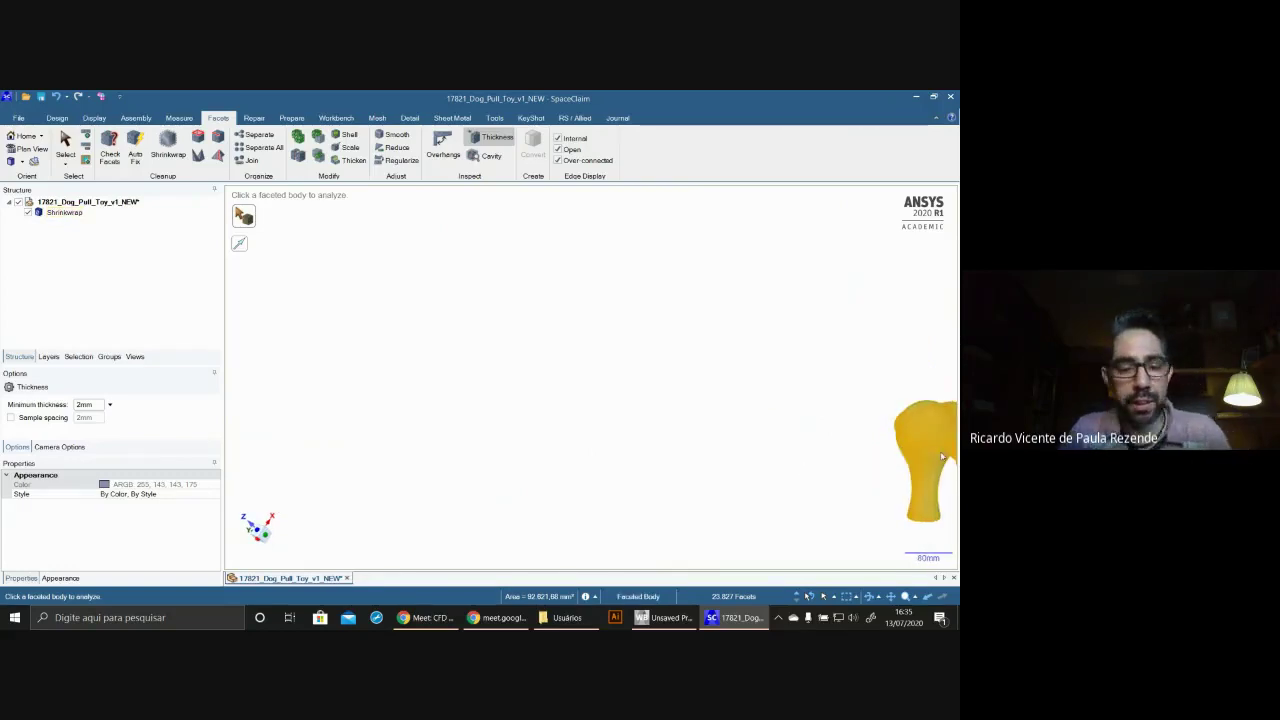
pyautogui.keyDown('shift'); pyautogui.moveTo(942, 456); pyautogui.dragTo(443, 400, button='middle'); pyautogui.keyUp('shift')
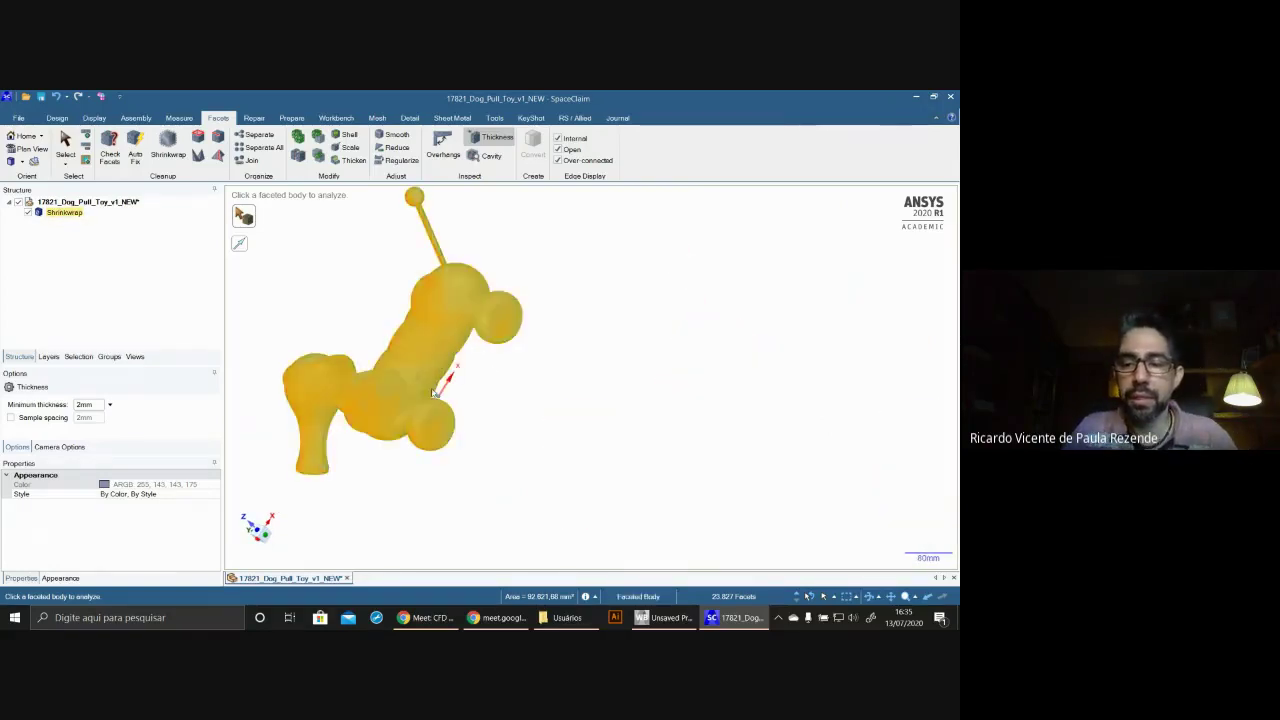
pyautogui.scroll(2, 431, 424)
pyautogui.scroll(-5, 468, 408)
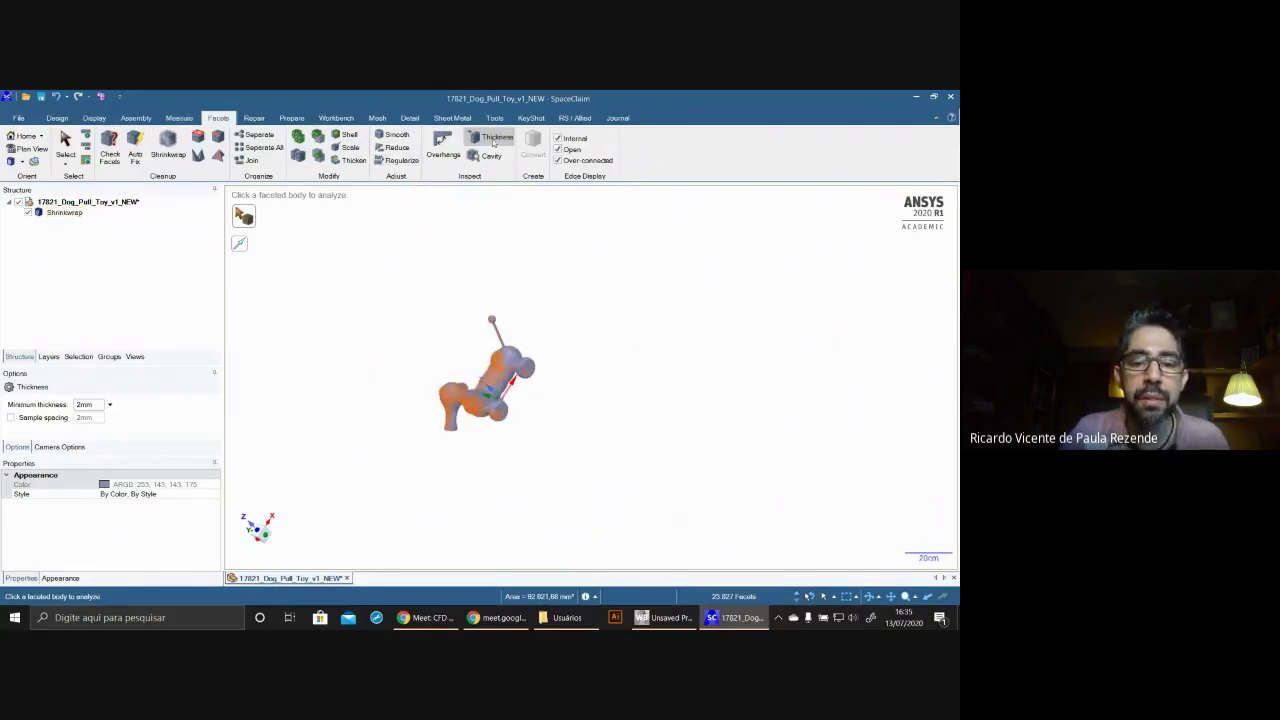
pyautogui.click(66, 213)
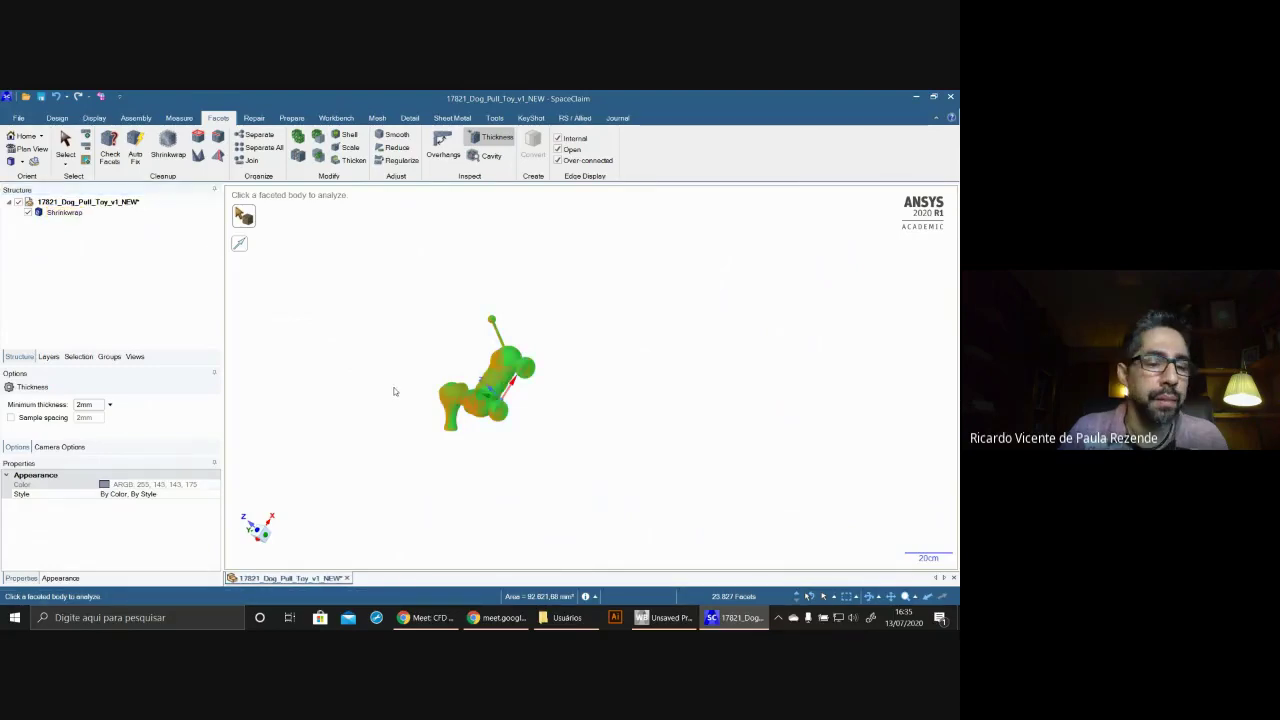
pyautogui.scroll(5, 396, 396)
pyautogui.scroll(4, 490, 396)
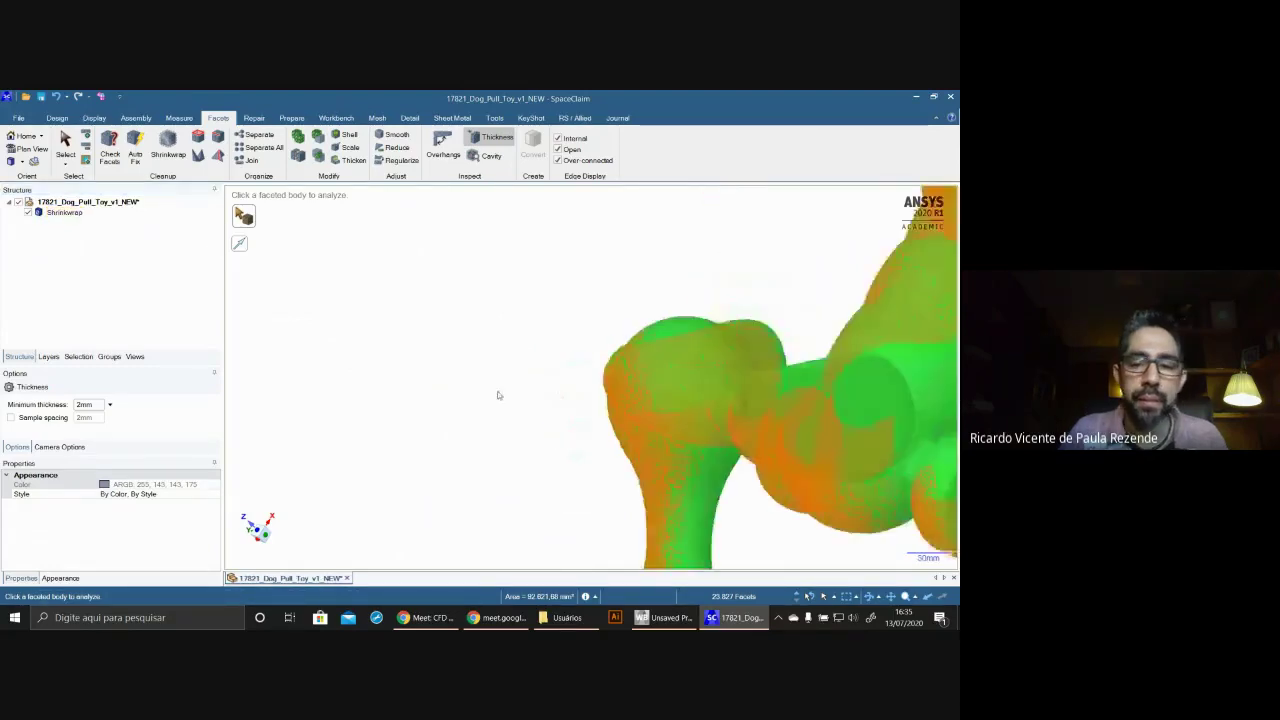
# - Examine the coloured thickness result on the dog body and close SpaceClaim without saving the changes
pyautogui.moveTo(497, 394); pyautogui.dragTo(610, 363, button='middle')
pyautogui.scroll(-6, 608, 363)
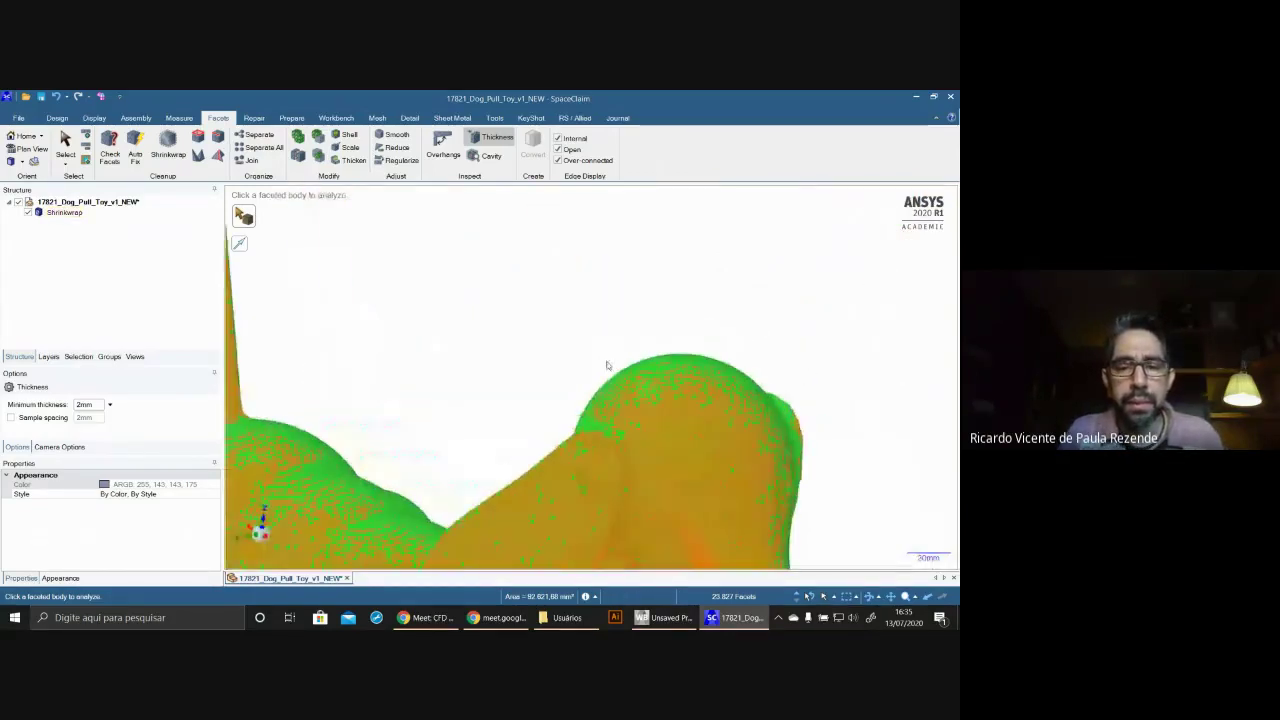
pyautogui.scroll(3, 490, 332)
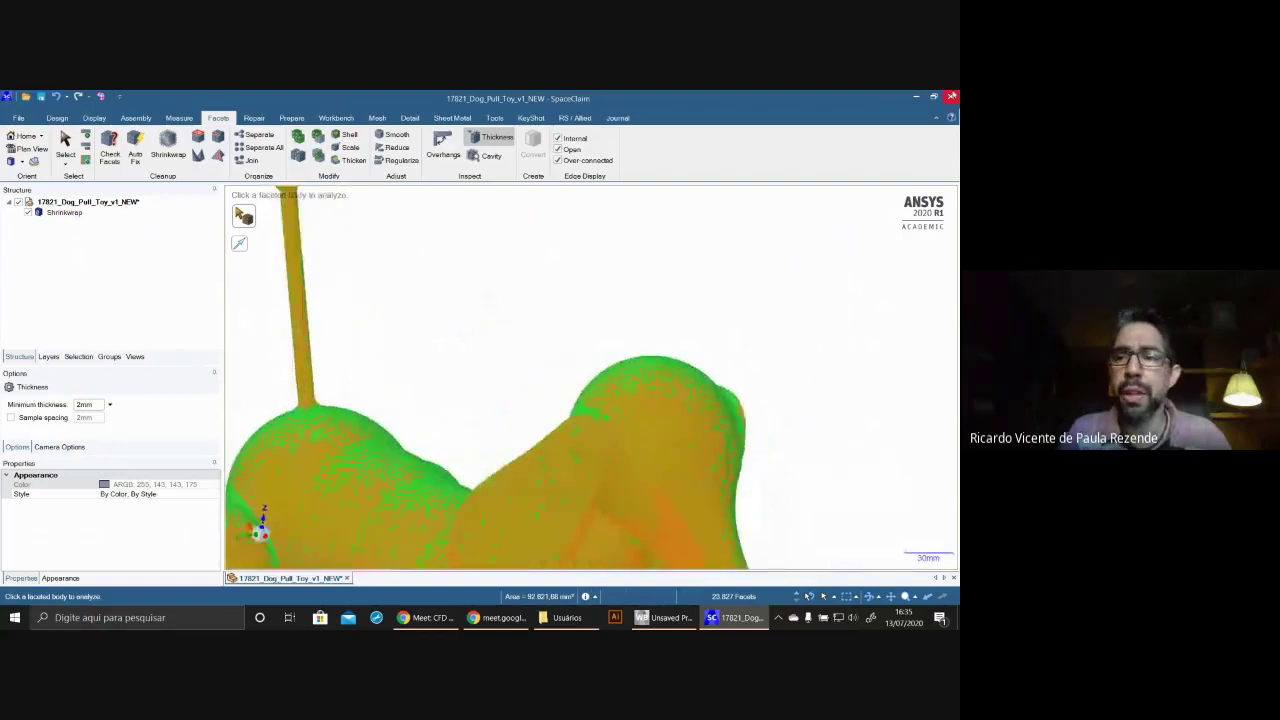
pyautogui.moveTo(469, 380); pyautogui.dragTo(469, 412, button='middle')
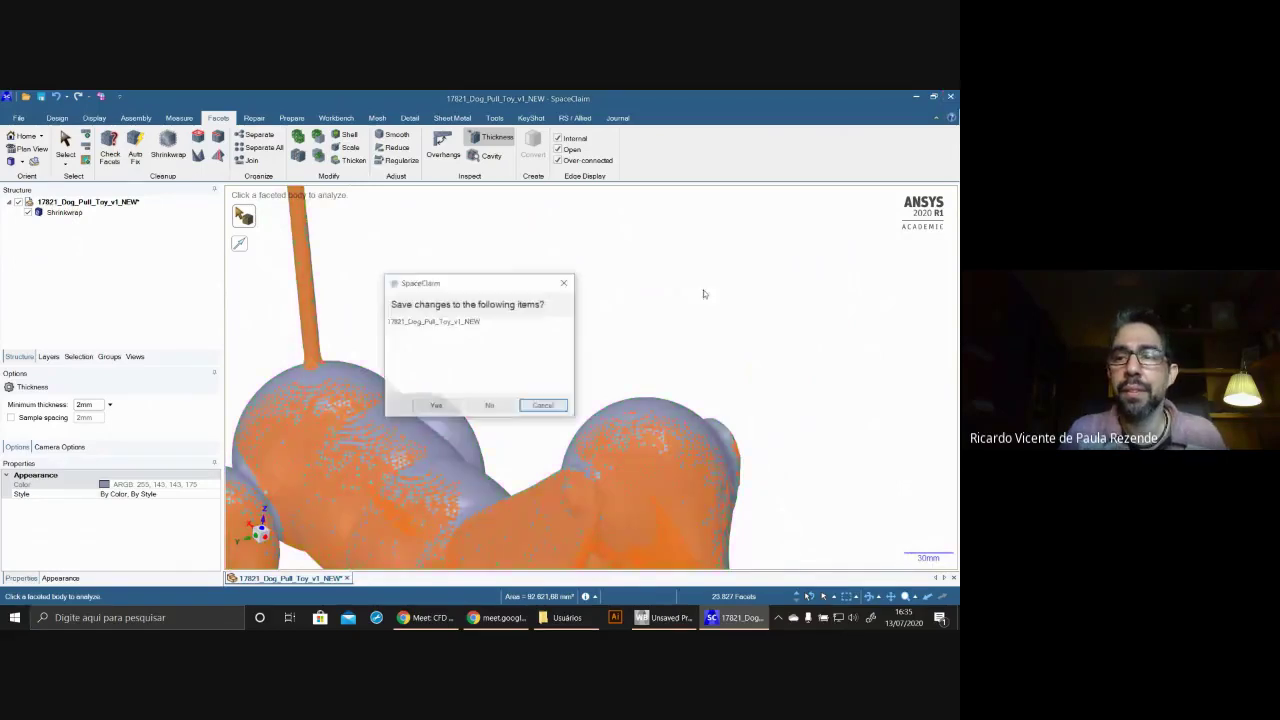
pyautogui.click(489, 406)
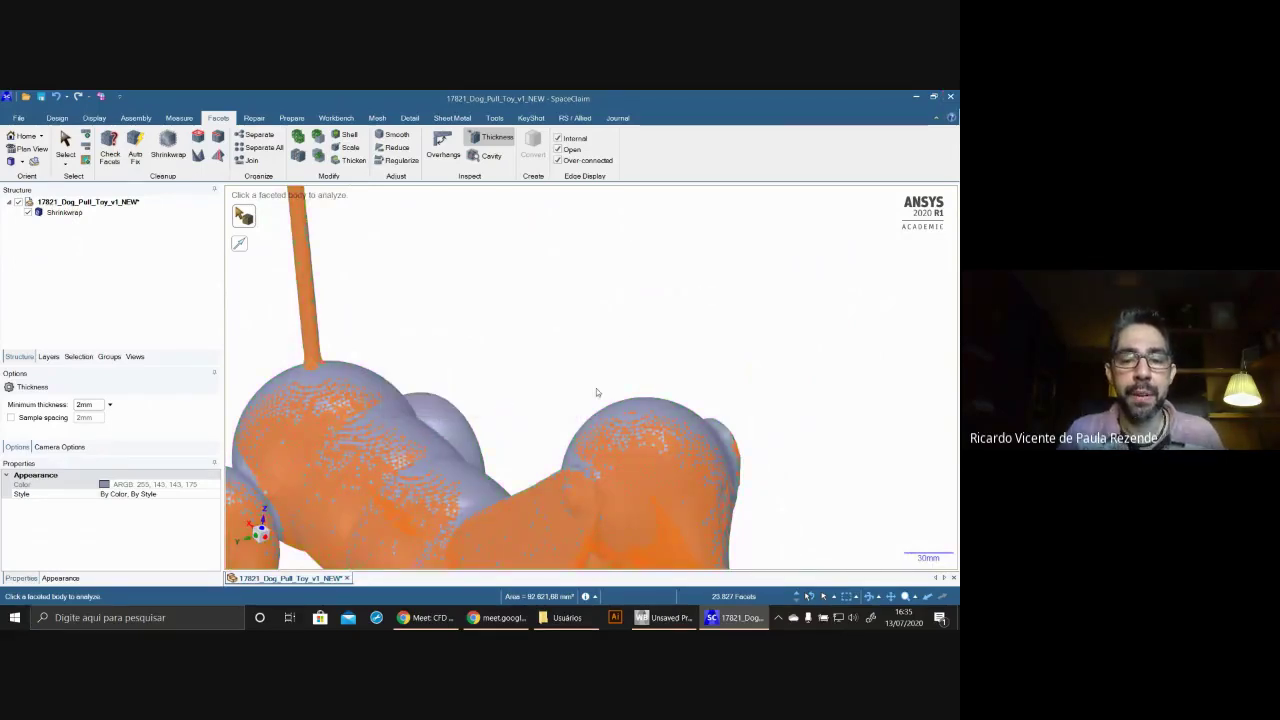
pyautogui.press('super+s')
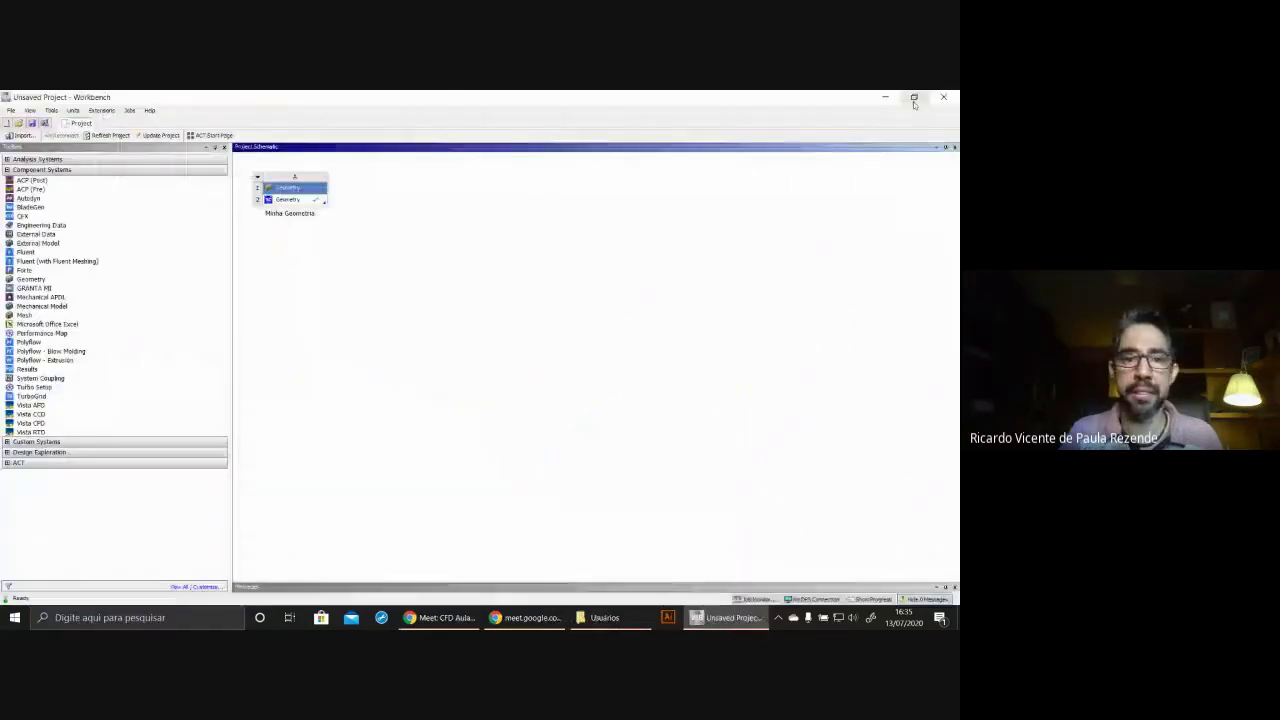
# - Minimize the Workbench and Usuários folder windows and launch Discovery Live 2020 R1 from the desktop
pyautogui.click(885, 97)
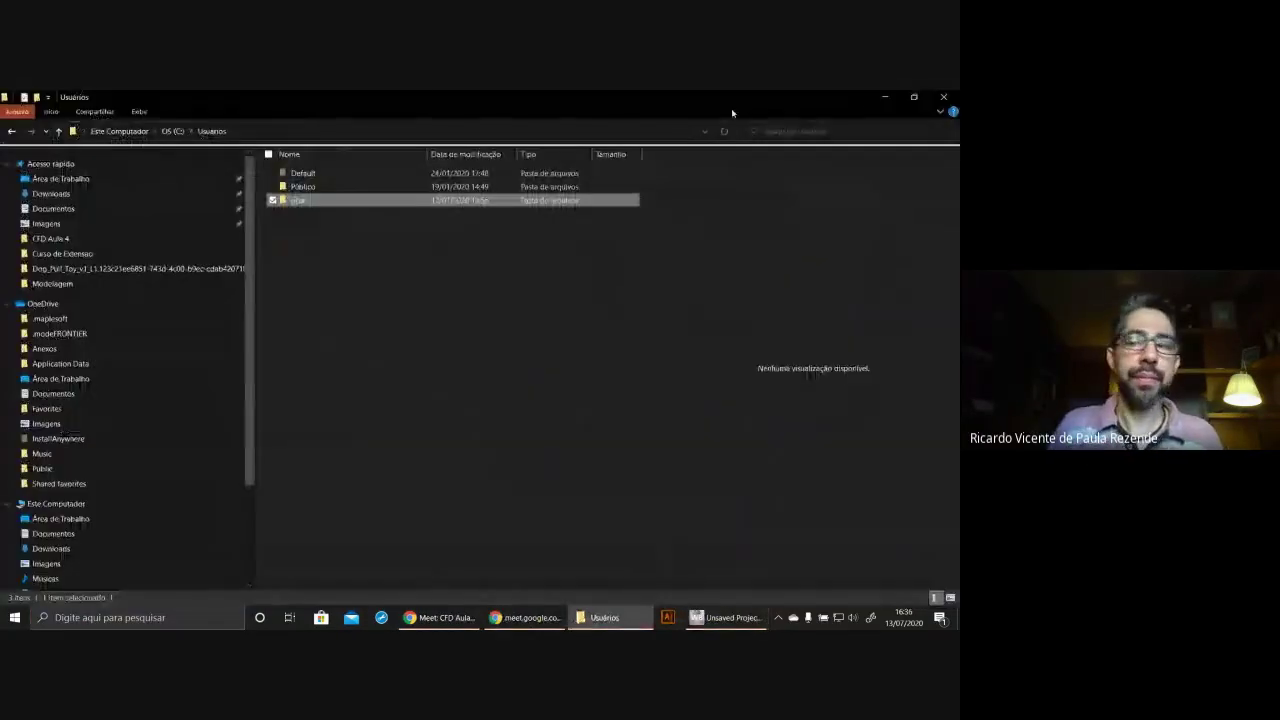
pyautogui.click(886, 97)
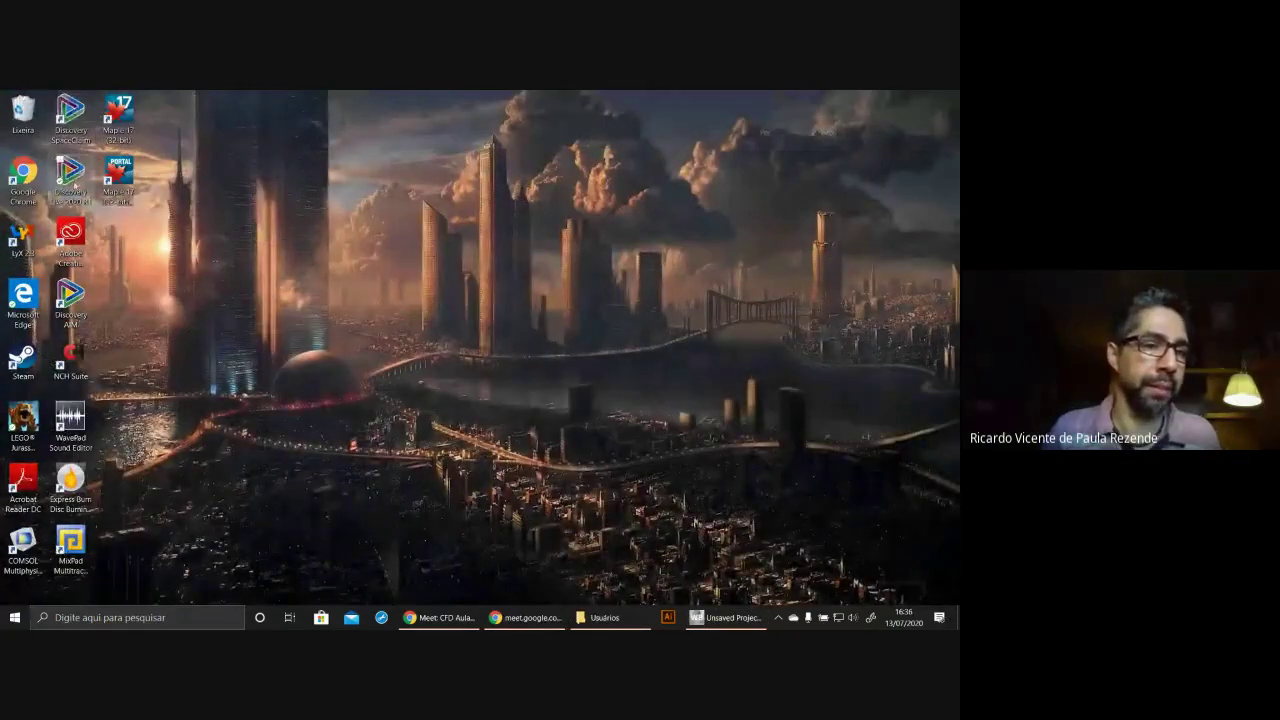
pyautogui.doubleClick(70, 178)
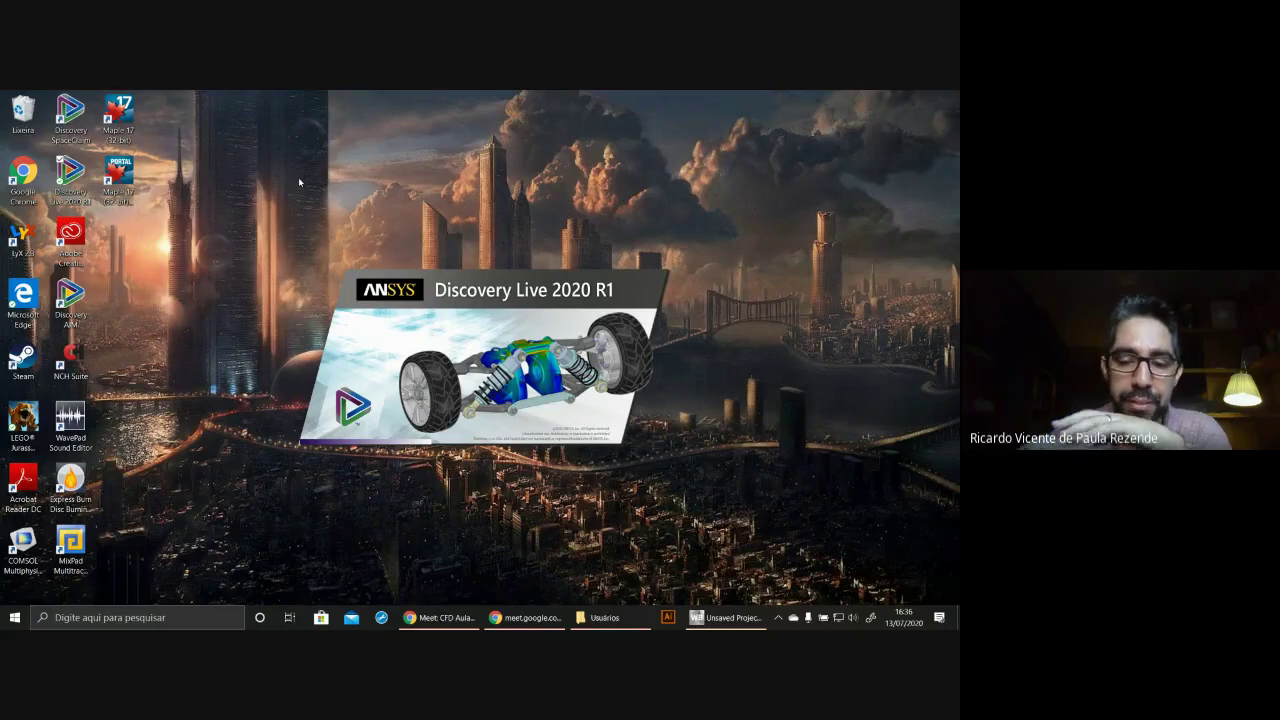
# - Switch to the Google Meet call and check its chat messages while Discovery Live loads
pyautogui.click(524, 619)
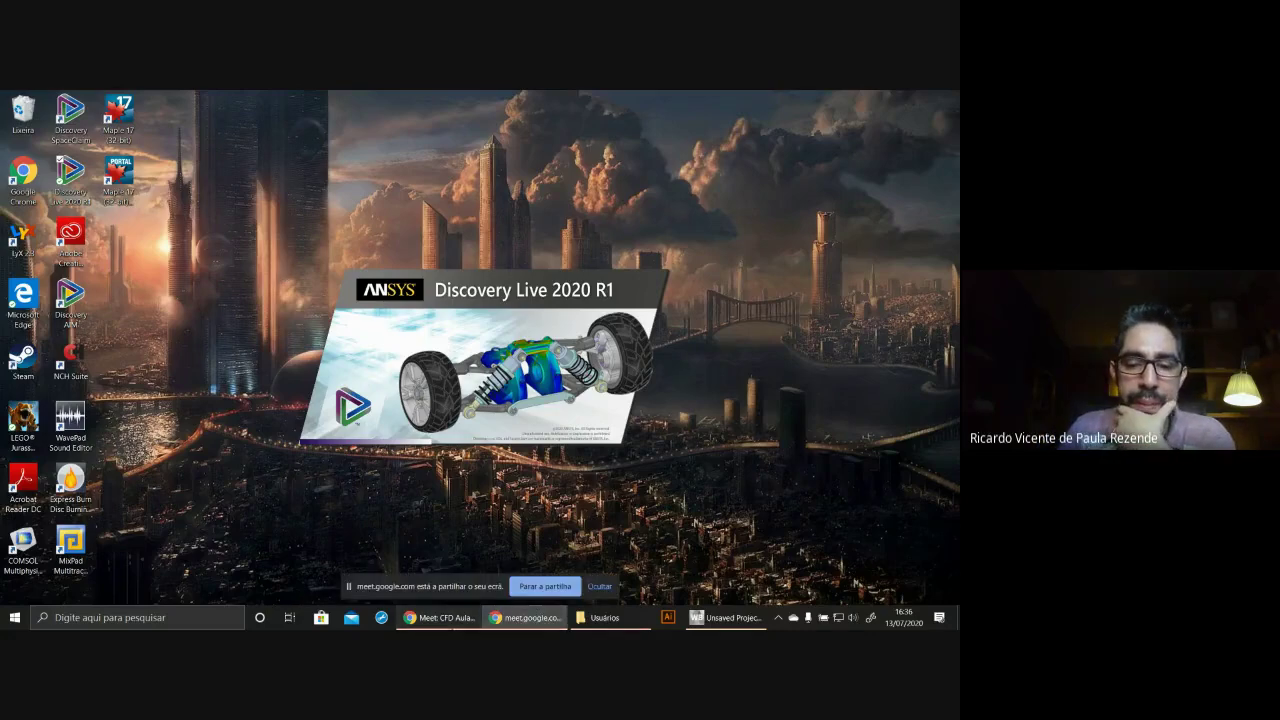
pyautogui.click(470, 619)
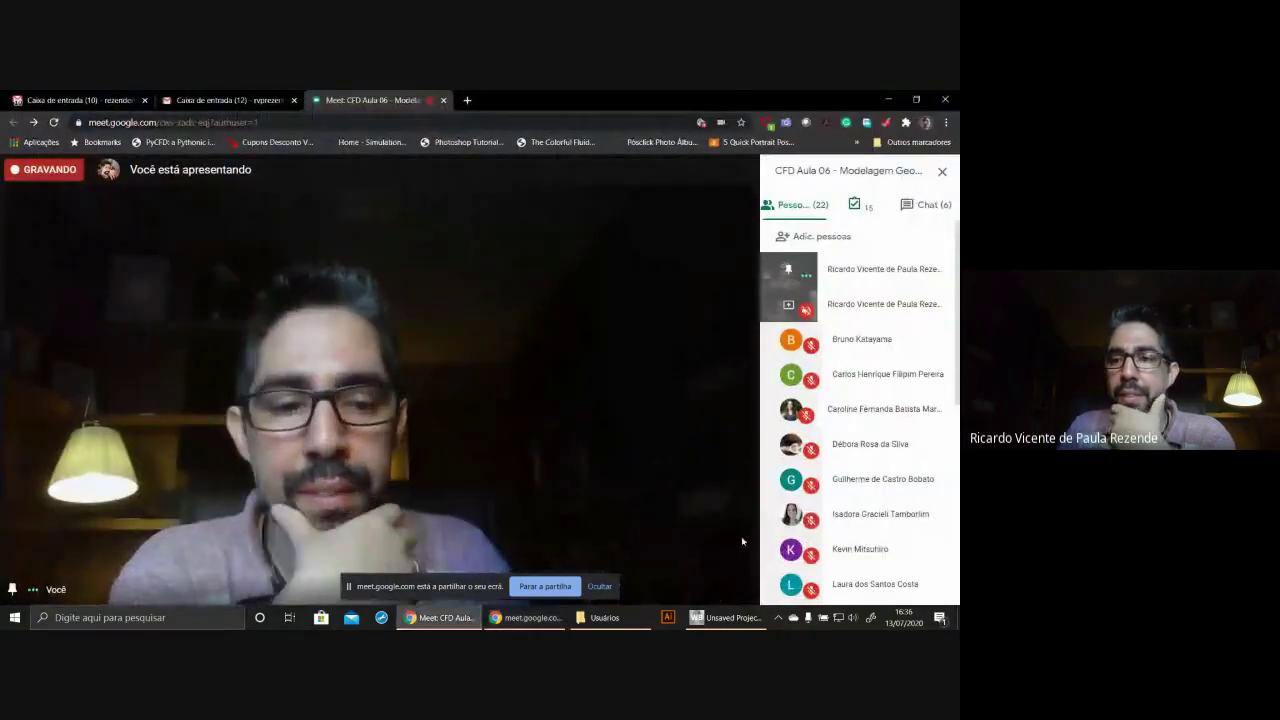
pyautogui.click(927, 204)
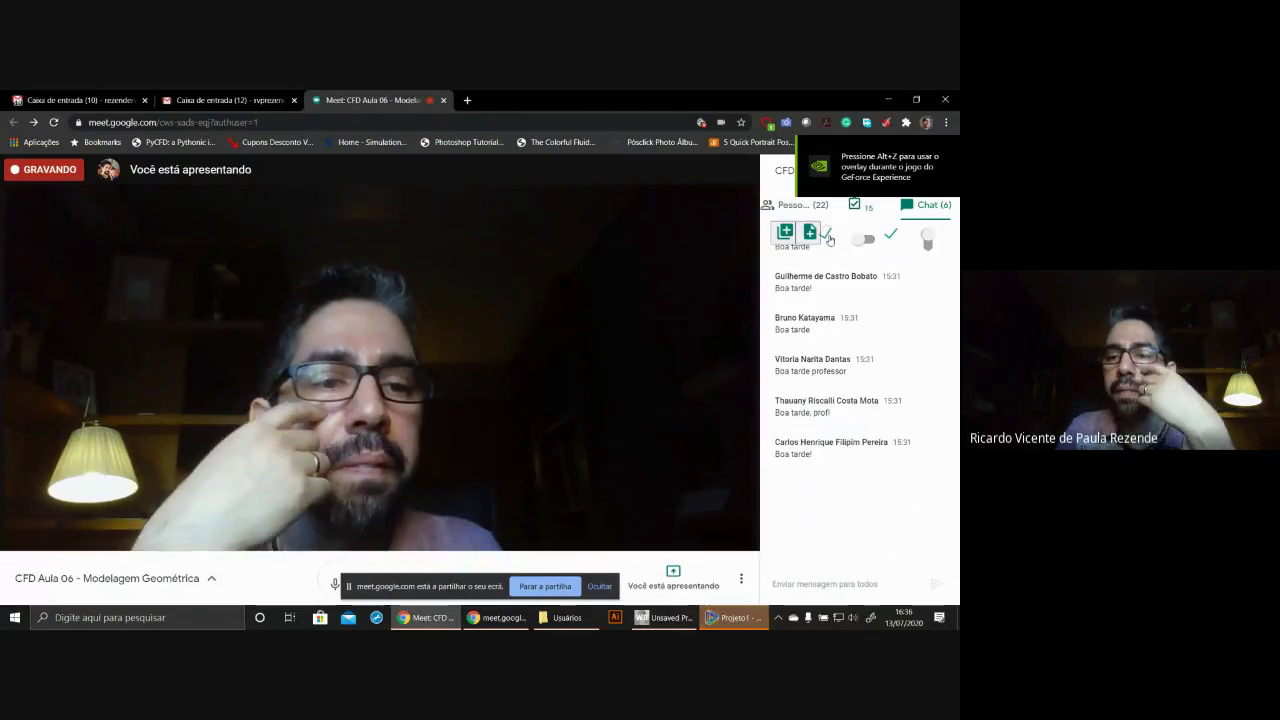
# - Switch to Discovery Live and open the 17821_Dog_Pull_Toy model from the recent documents
pyautogui.click(735, 617)
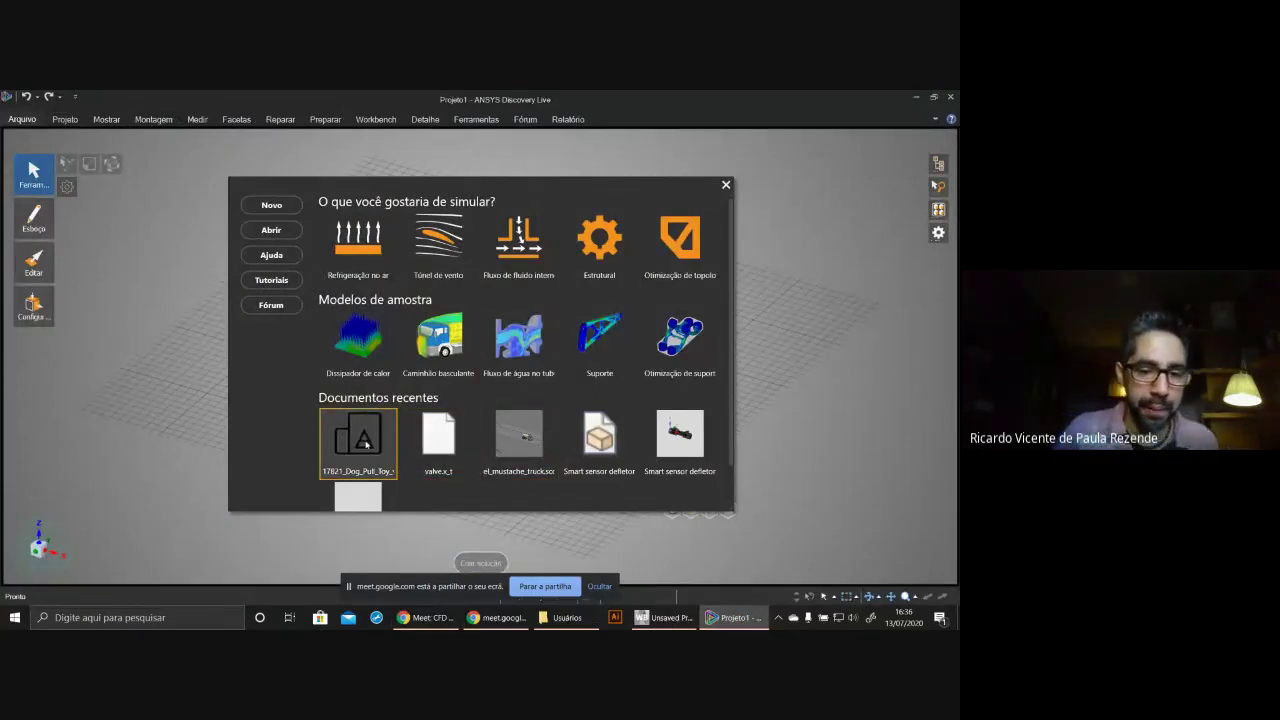
pyautogui.moveTo(366, 444)
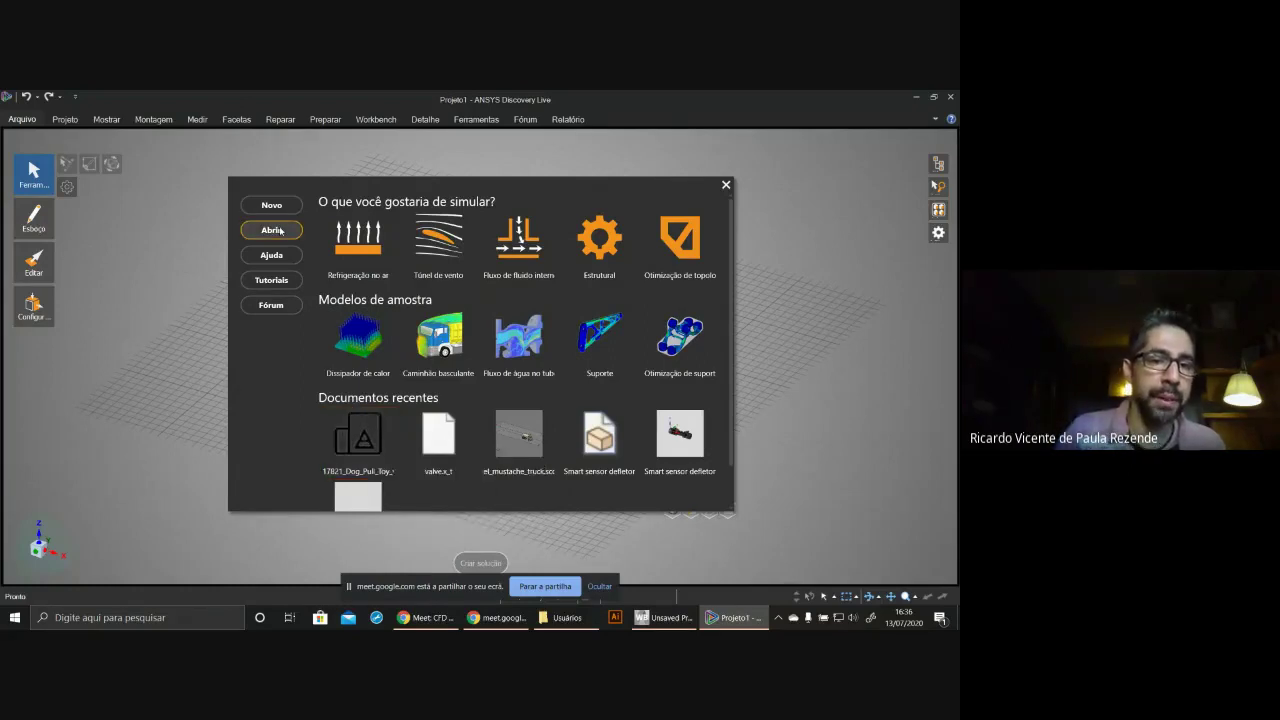
pyautogui.click(357, 434)
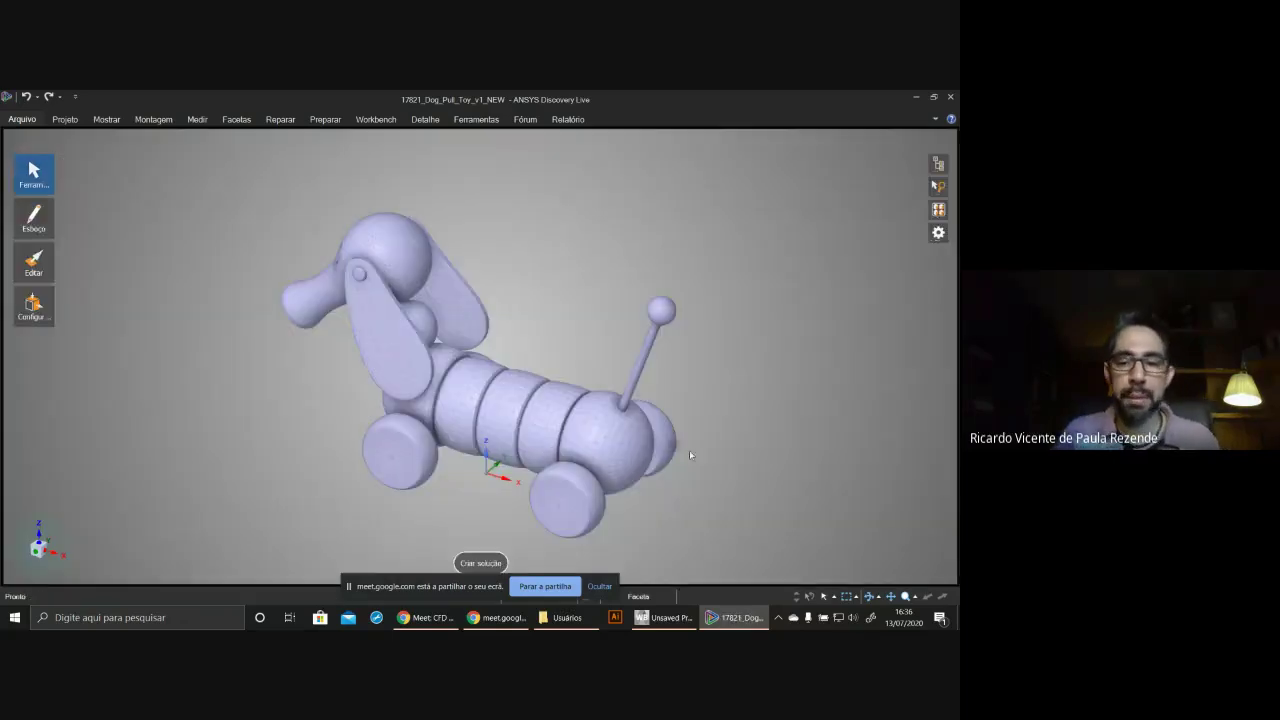
# - Review the modelling tool sets from Projeto to Ferramentas and examine the dog model from several angles
pyautogui.click(62, 120)
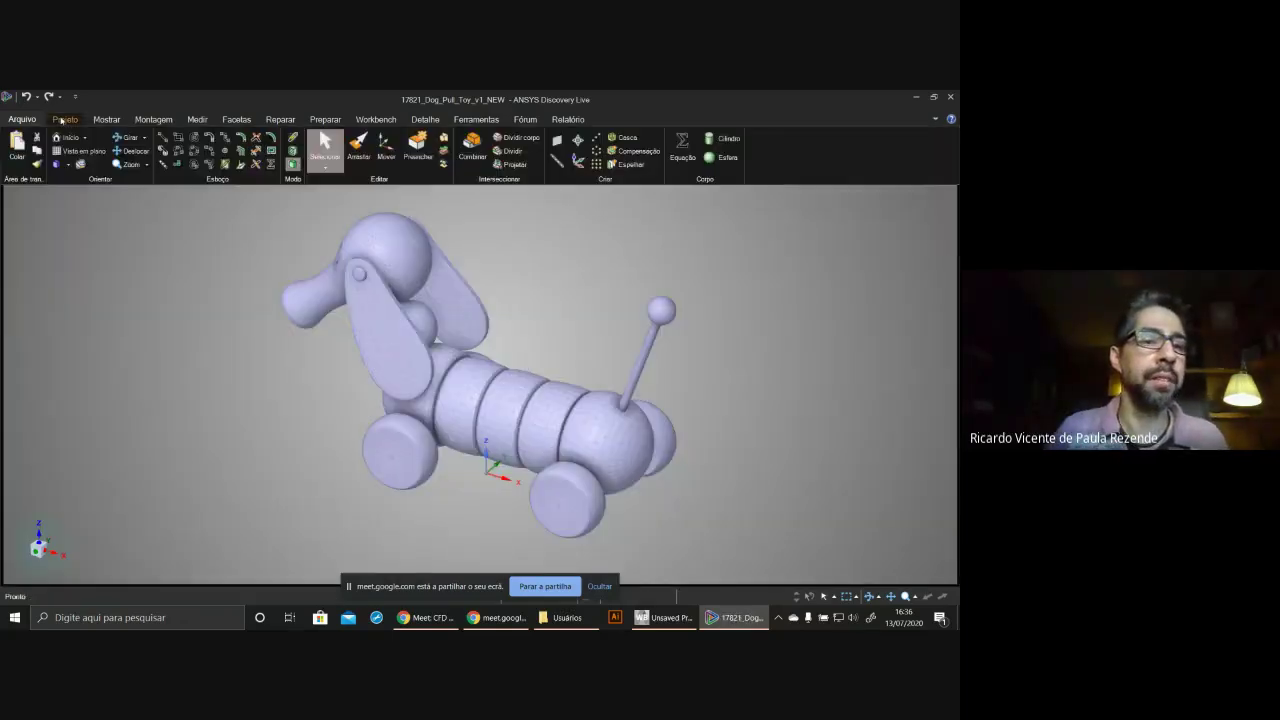
pyautogui.click(106, 119)
pyautogui.click(153, 119)
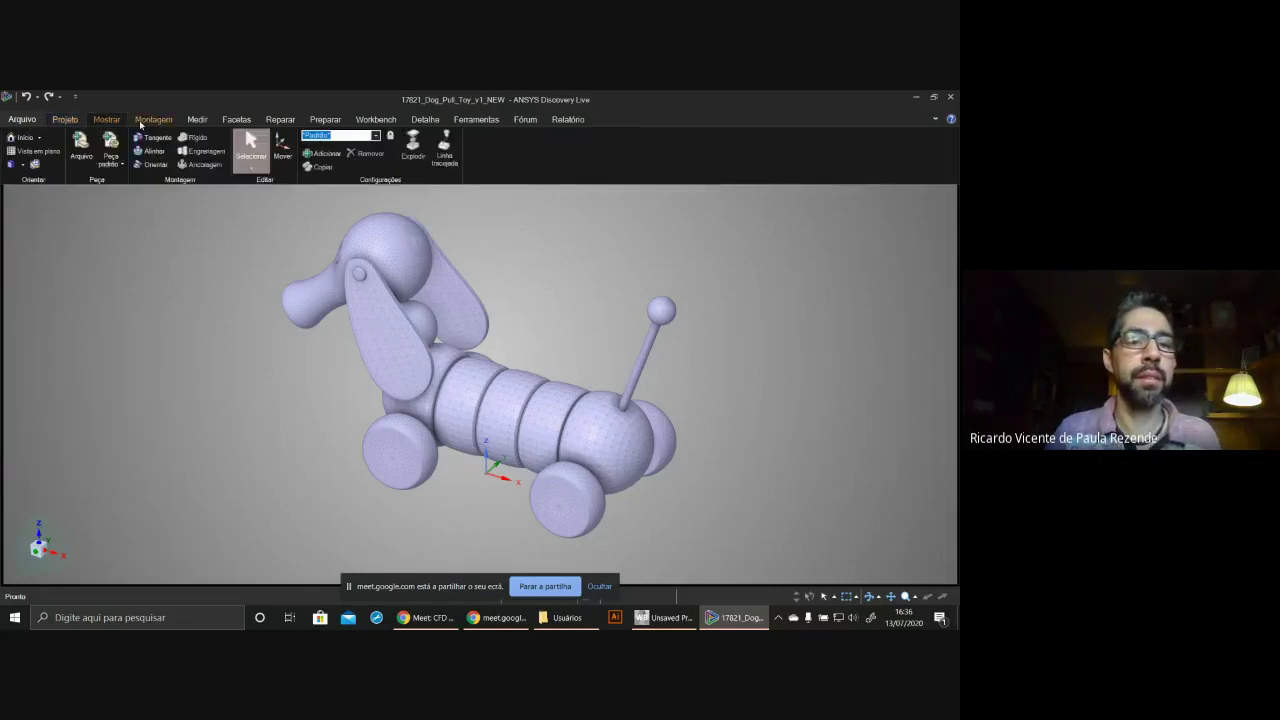
pyautogui.click(197, 119)
pyautogui.click(236, 119)
pyautogui.click(280, 119)
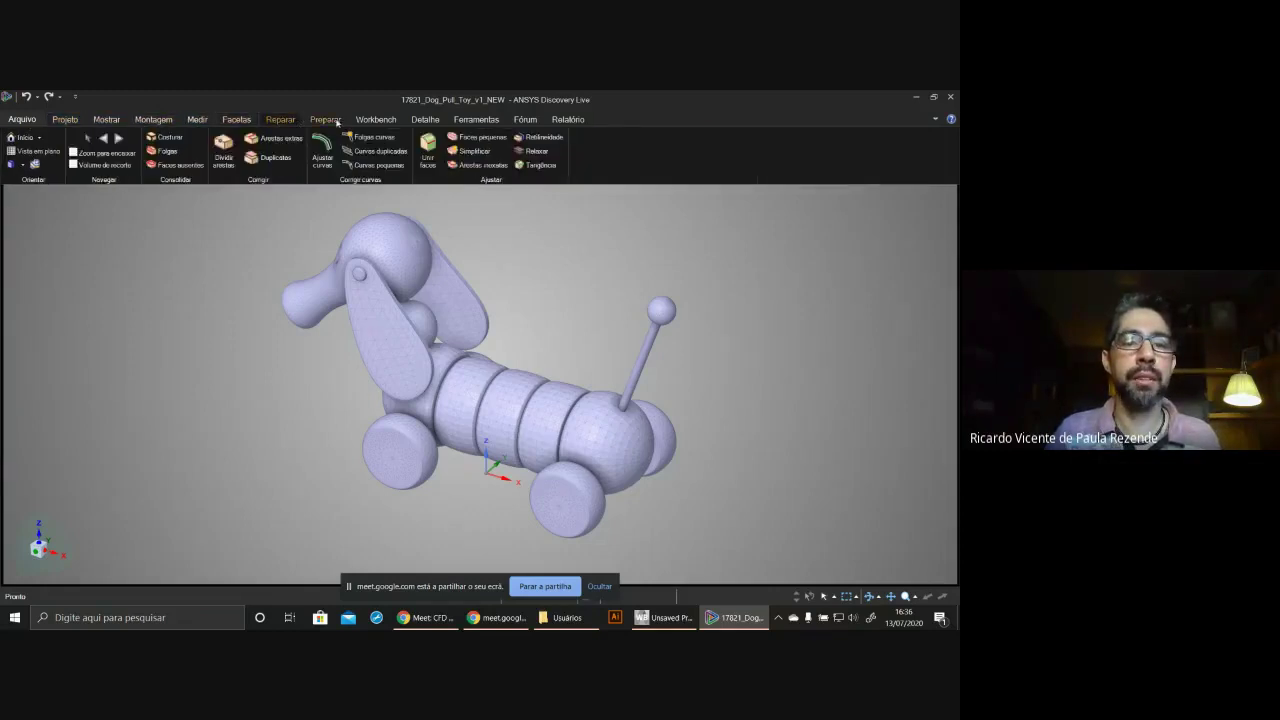
pyautogui.click(325, 119)
pyautogui.click(376, 119)
pyautogui.click(424, 119)
pyautogui.click(476, 119)
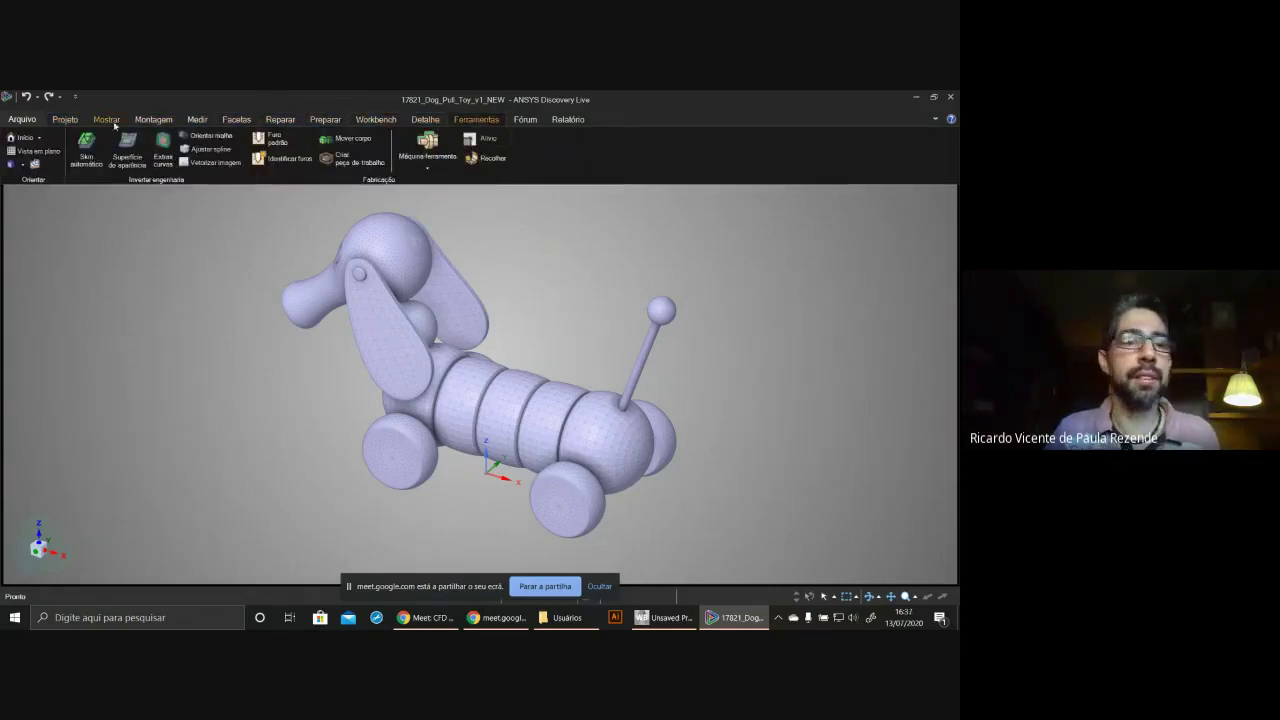
pyautogui.click(65, 119)
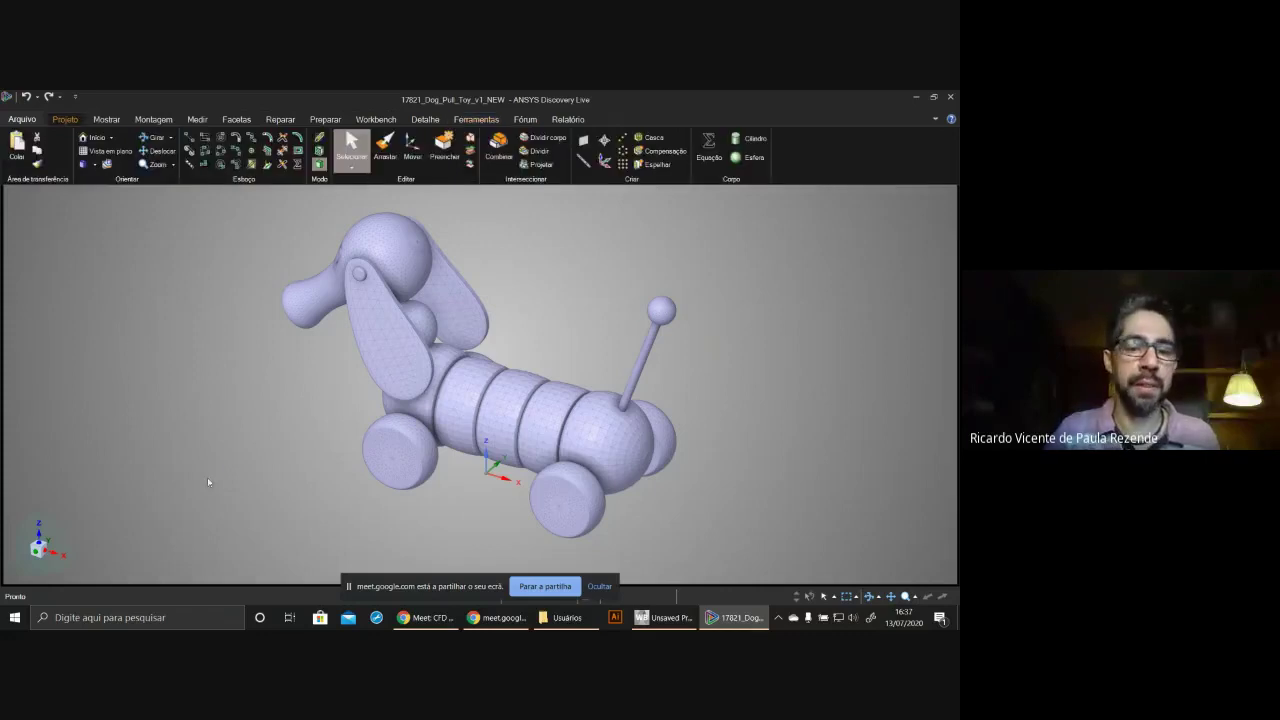
pyautogui.click(303, 436)
pyautogui.moveTo(350, 437); pyautogui.dragTo(303, 452, button='middle')
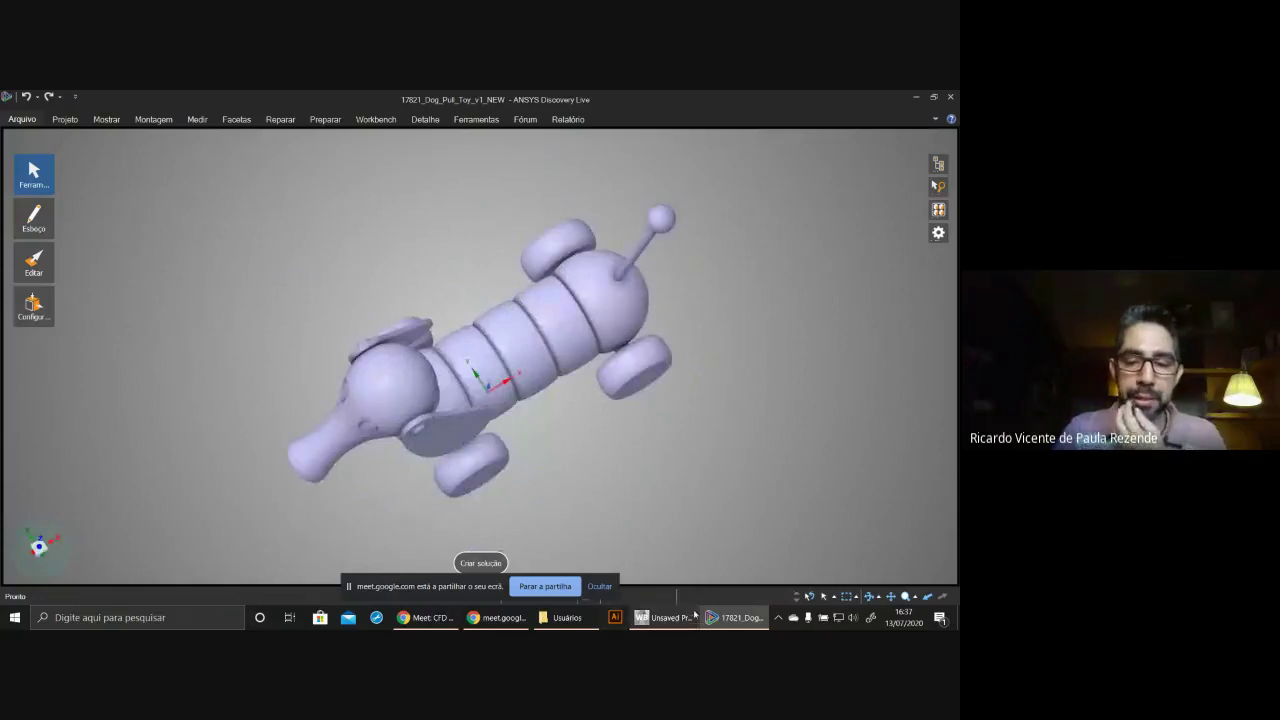
pyautogui.moveTo(640, 437); pyautogui.dragTo(650, 300, button='middle')
pyautogui.moveTo(290, 510); pyautogui.dragTo(260, 442, button='middle')
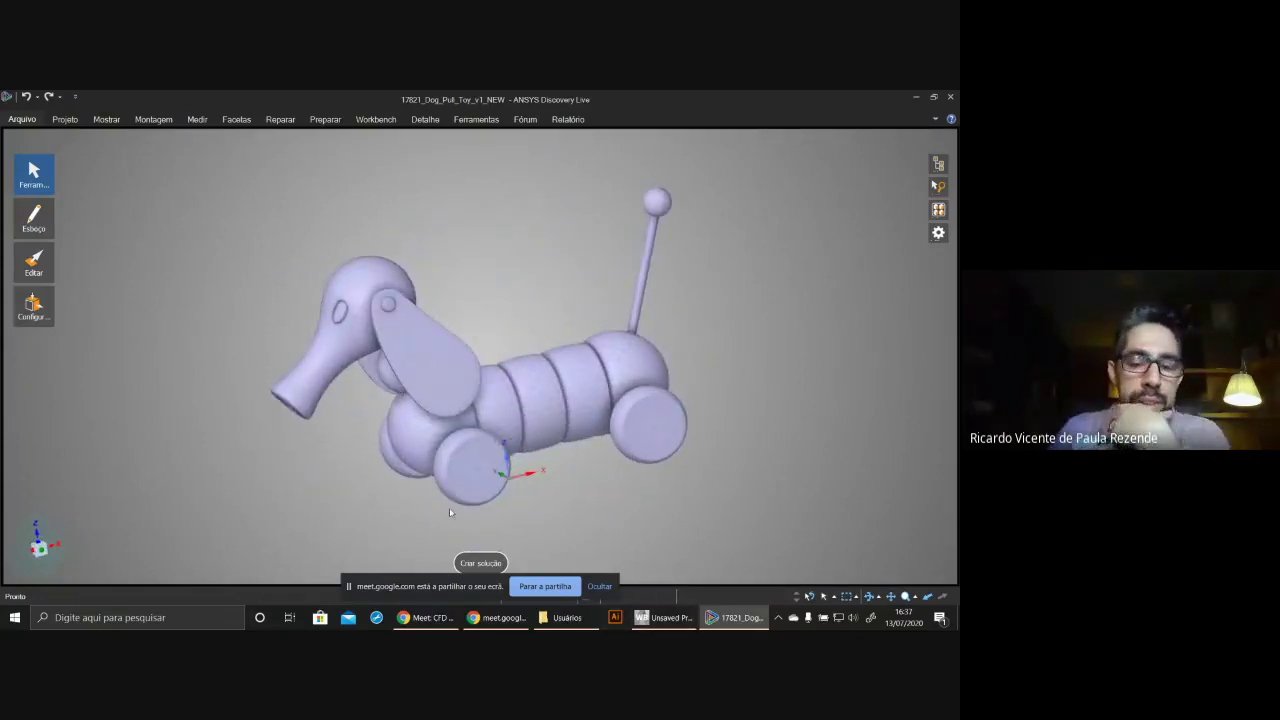
# - Shrinkwrap the dog's faceted body with a gap size of 2 mm
pyautogui.click(237, 120)
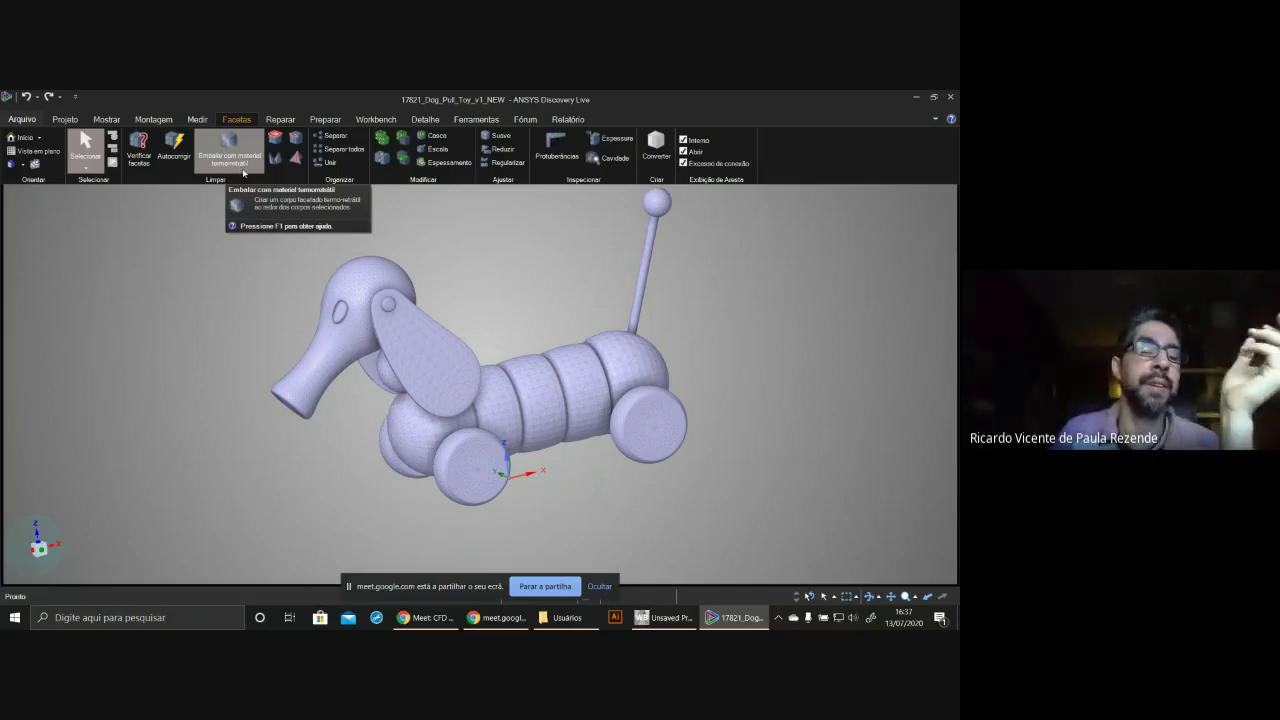
pyautogui.click(216, 162)
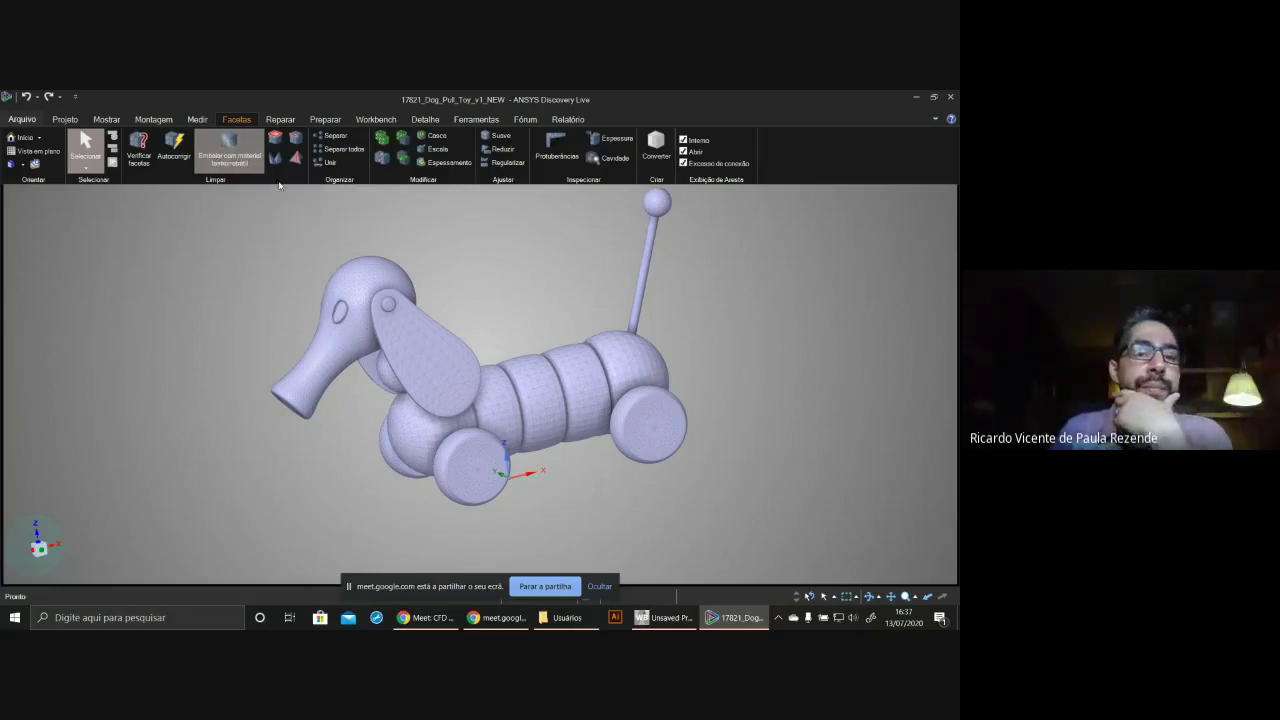
pyautogui.click(420, 327)
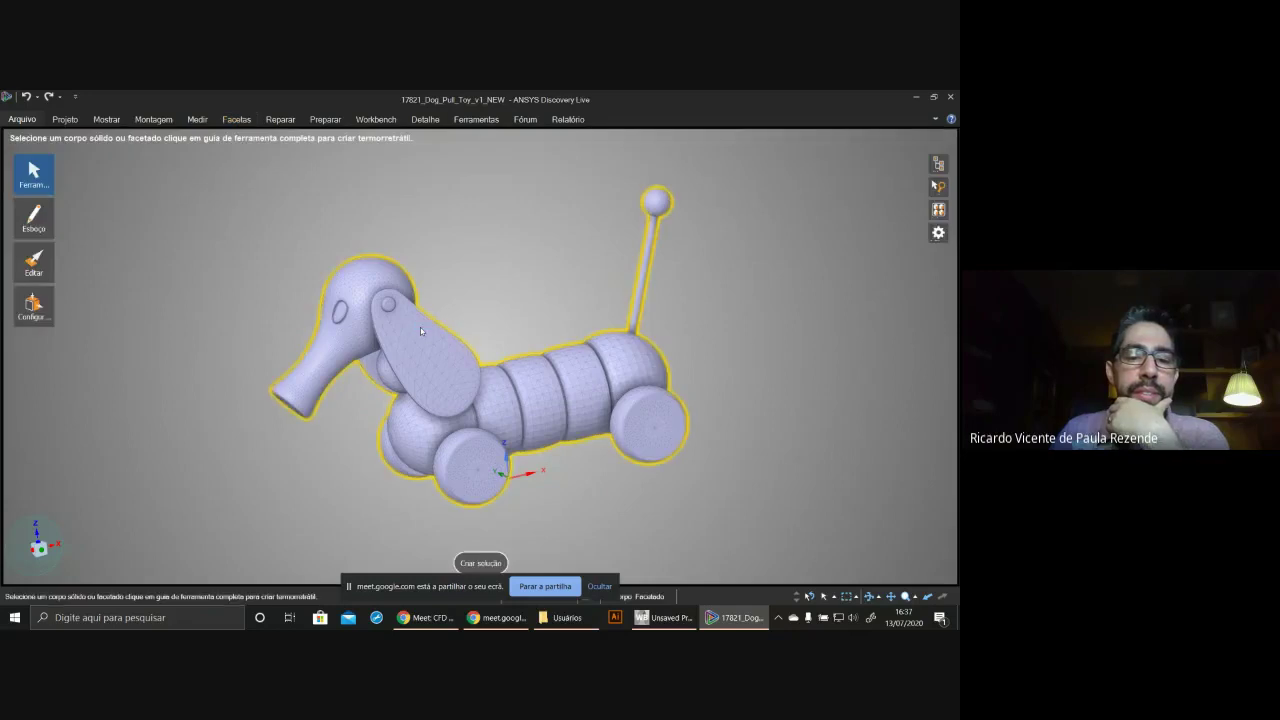
pyautogui.click(420, 327)
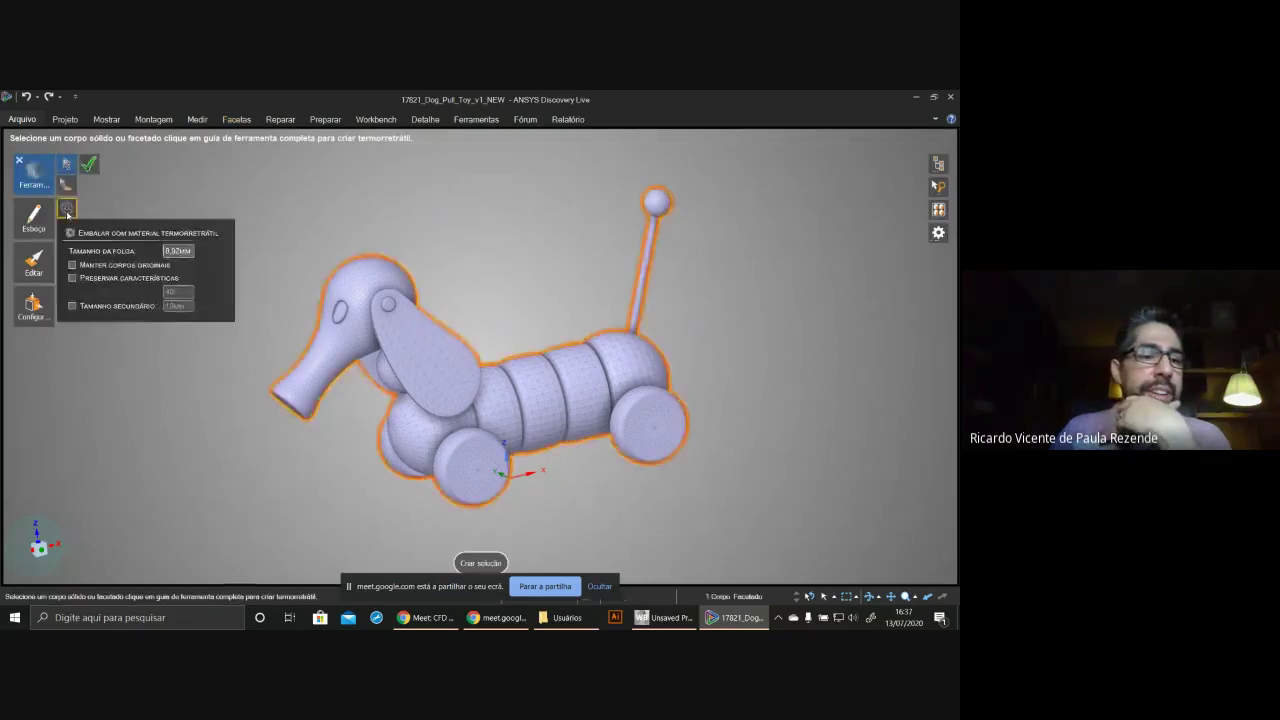
pyautogui.click(180, 251)
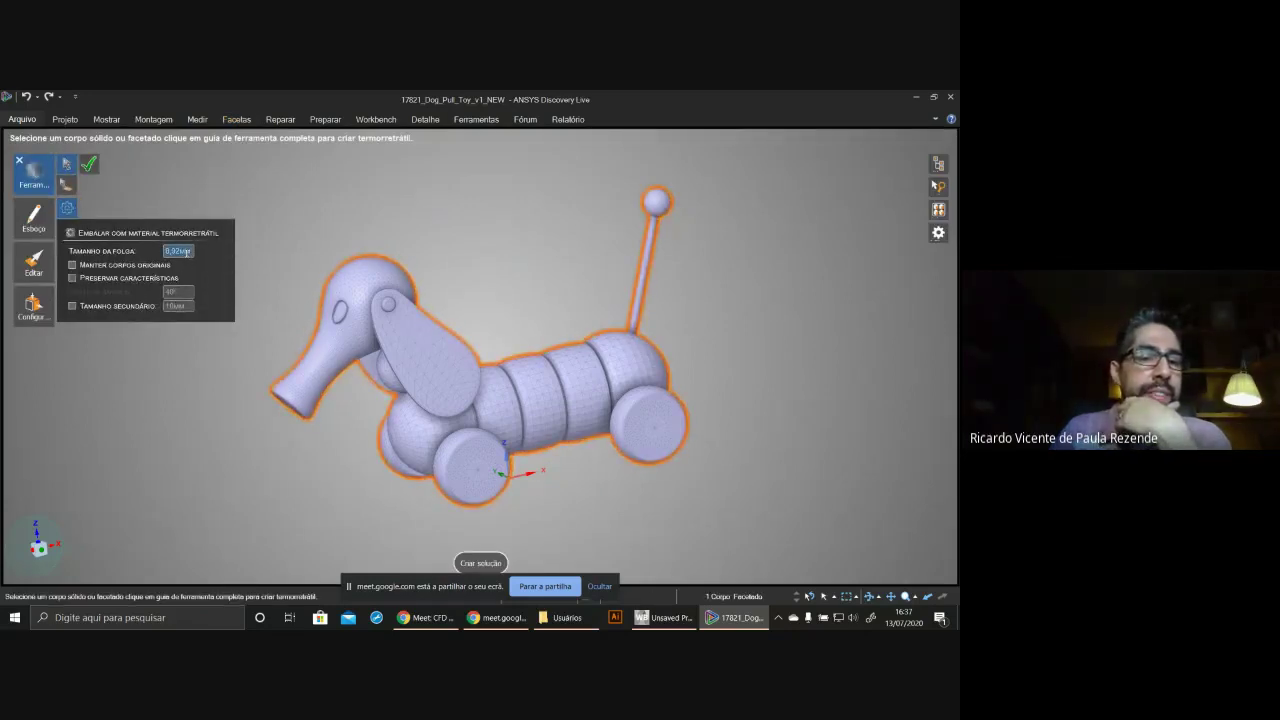
pyautogui.write('2')
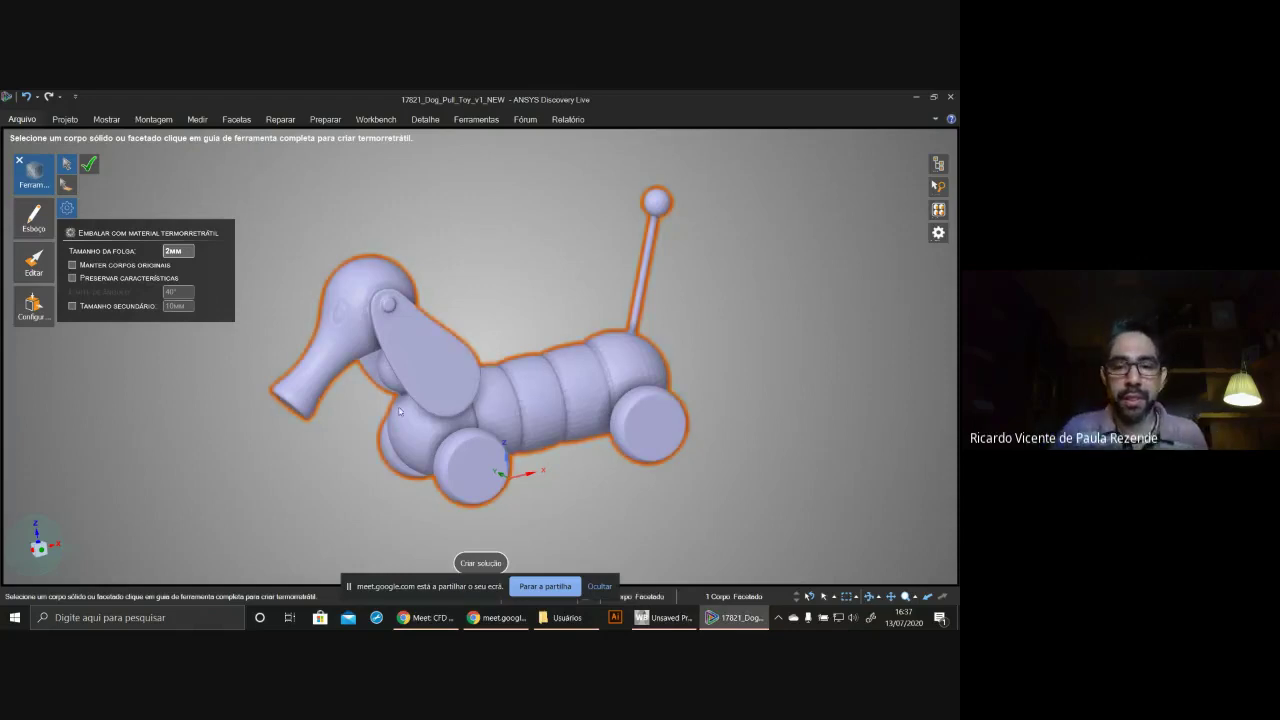
# - Inspect the shrinkwrapped dog's surface up close around the ears, the body-segment grooves and the wheels
pyautogui.moveTo(438, 388); pyautogui.dragTo(462, 406, button='middle')
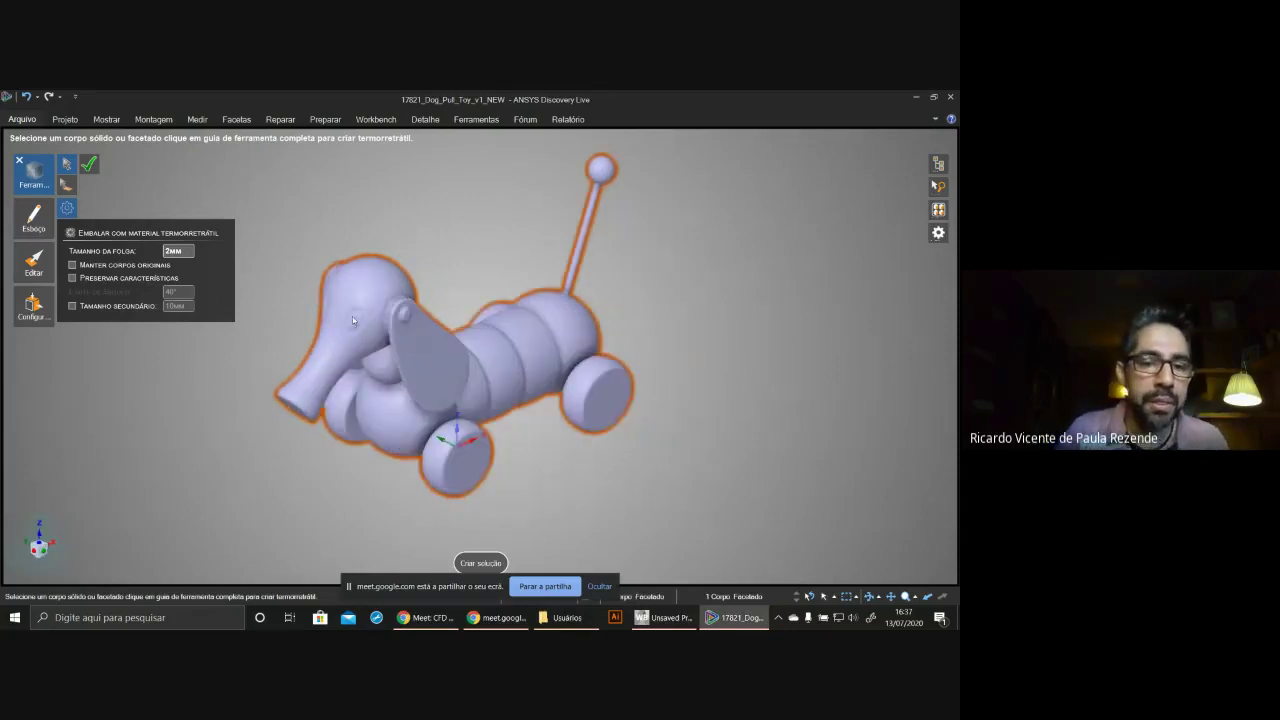
pyautogui.moveTo(352, 315); pyautogui.dragTo(428, 503, button='middle')
pyautogui.moveTo(362, 382); pyautogui.dragTo(354, 217, button='middle')
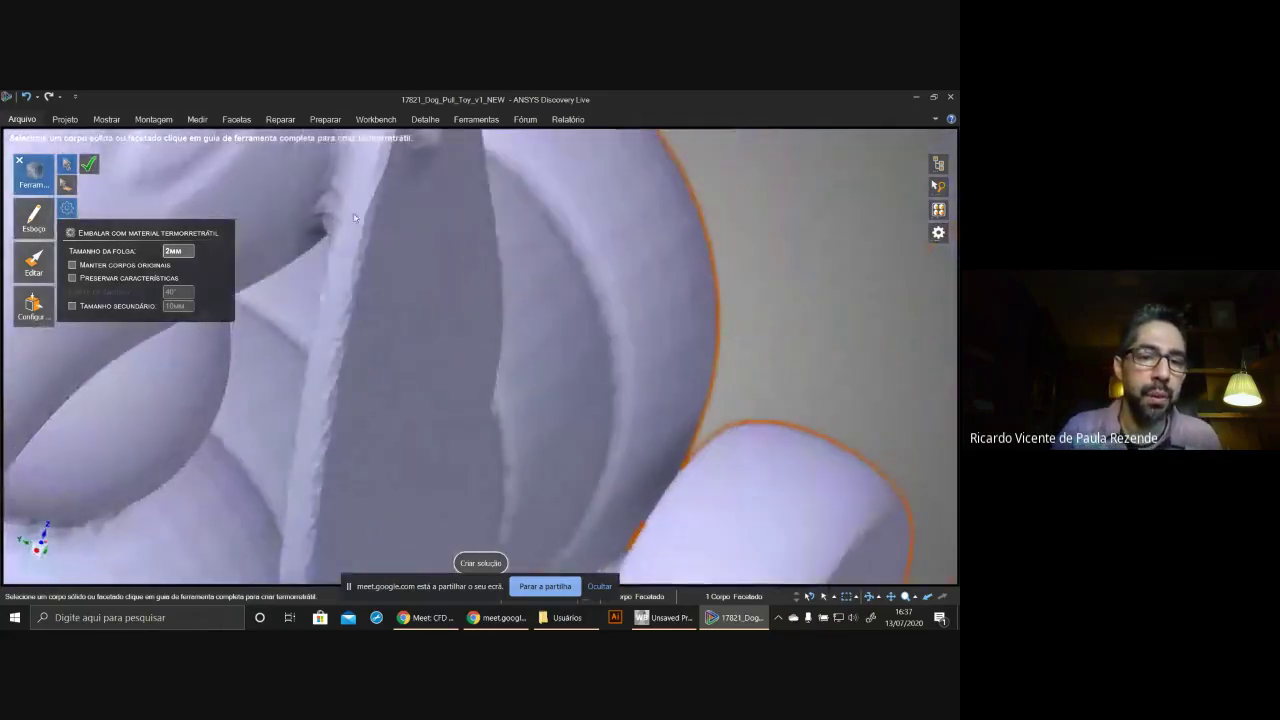
pyautogui.moveTo(535, 353); pyautogui.dragTo(577, 360, button='middle')
pyautogui.moveTo(407, 384)
pyautogui.mouseDown(button='middle')
pyautogui.moveTo(457, 363)
pyautogui.moveTo(400, 366)
pyautogui.mouseUp(button='middle')
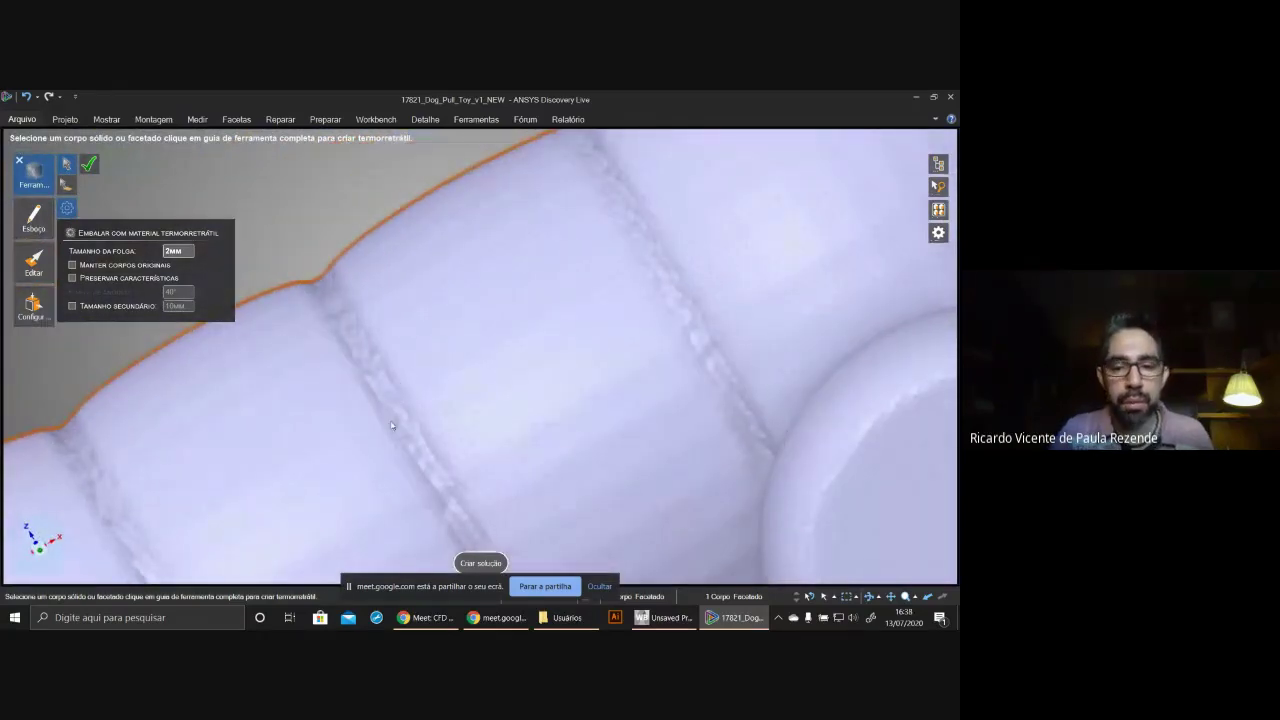
pyautogui.moveTo(483, 388); pyautogui.dragTo(411, 355, button='middle')
pyautogui.scroll(-5, 550, 368)
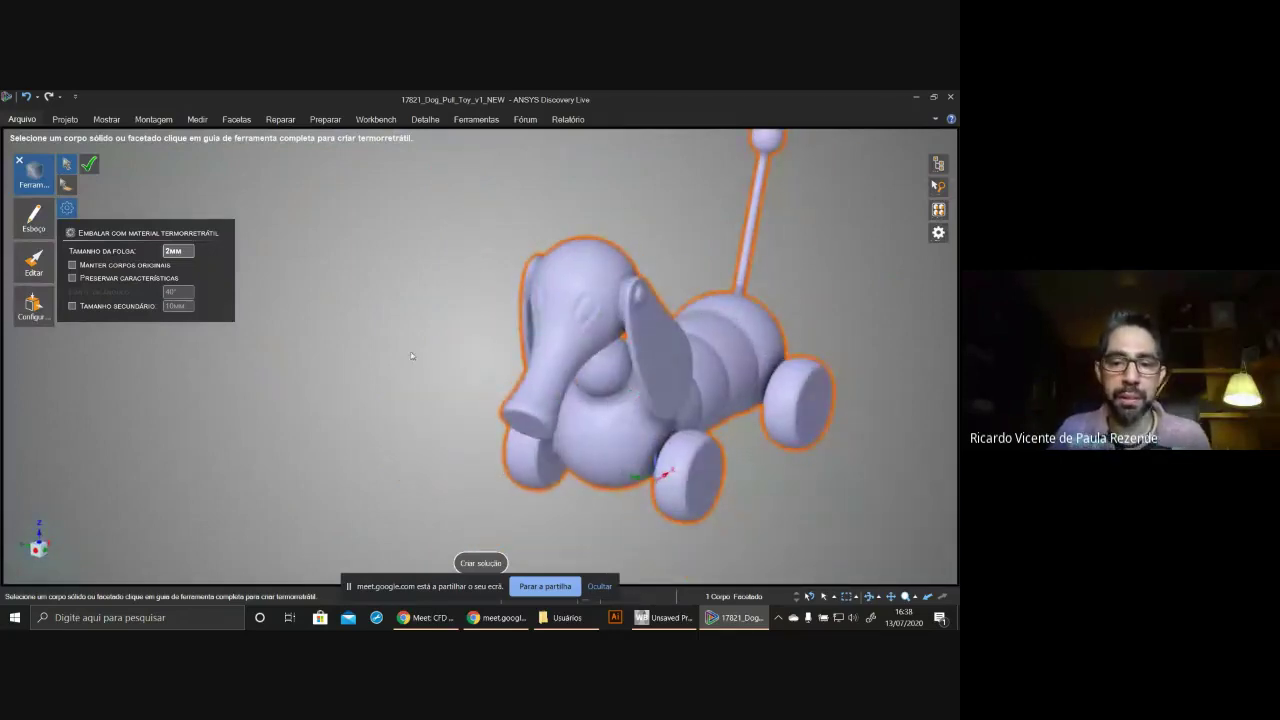
pyautogui.moveTo(659, 376); pyautogui.dragTo(549, 410, button='middle')
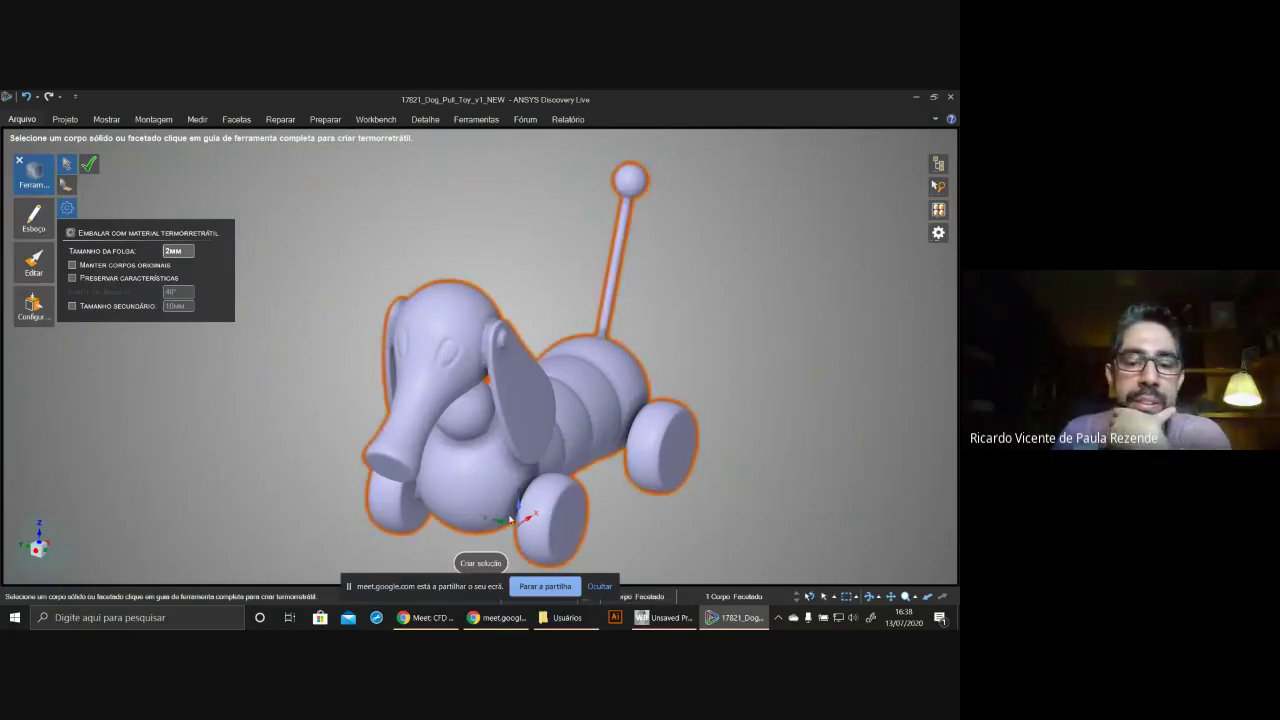
# - Create a structural solution for the shrinkwrapped dog with Plastic as the material
pyautogui.click(566, 585)
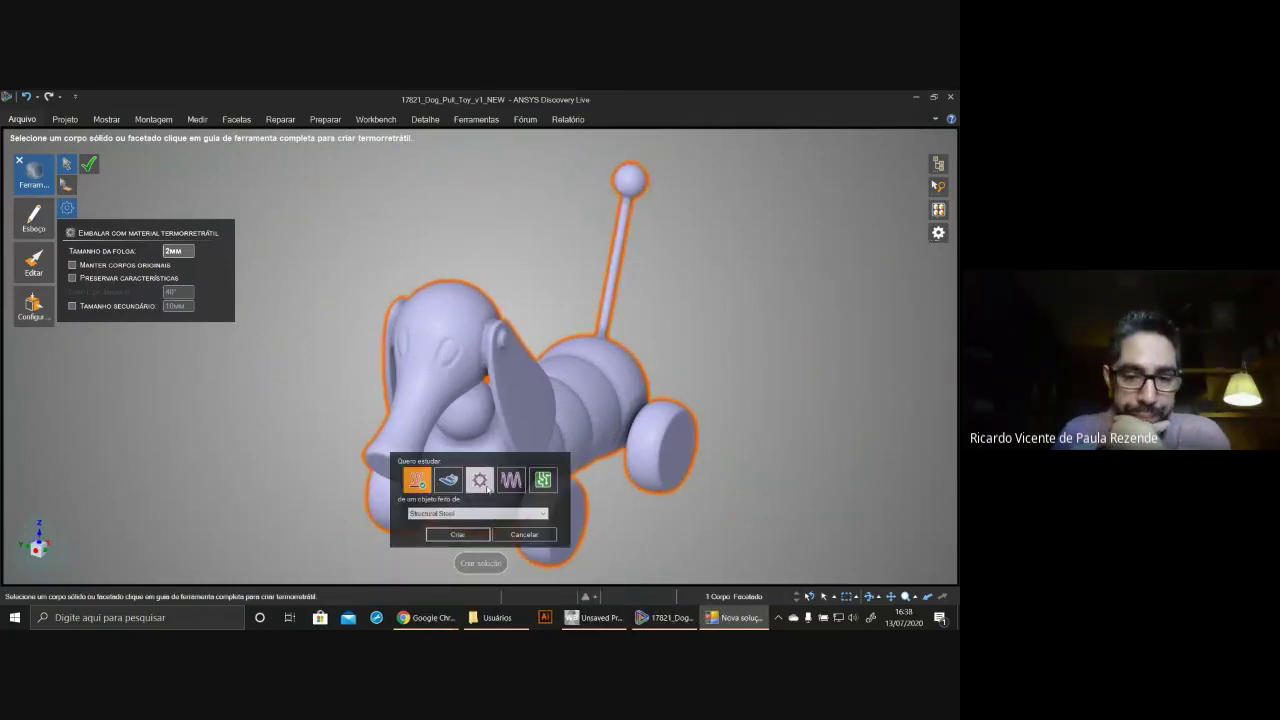
pyautogui.click(482, 482)
pyautogui.click(543, 514)
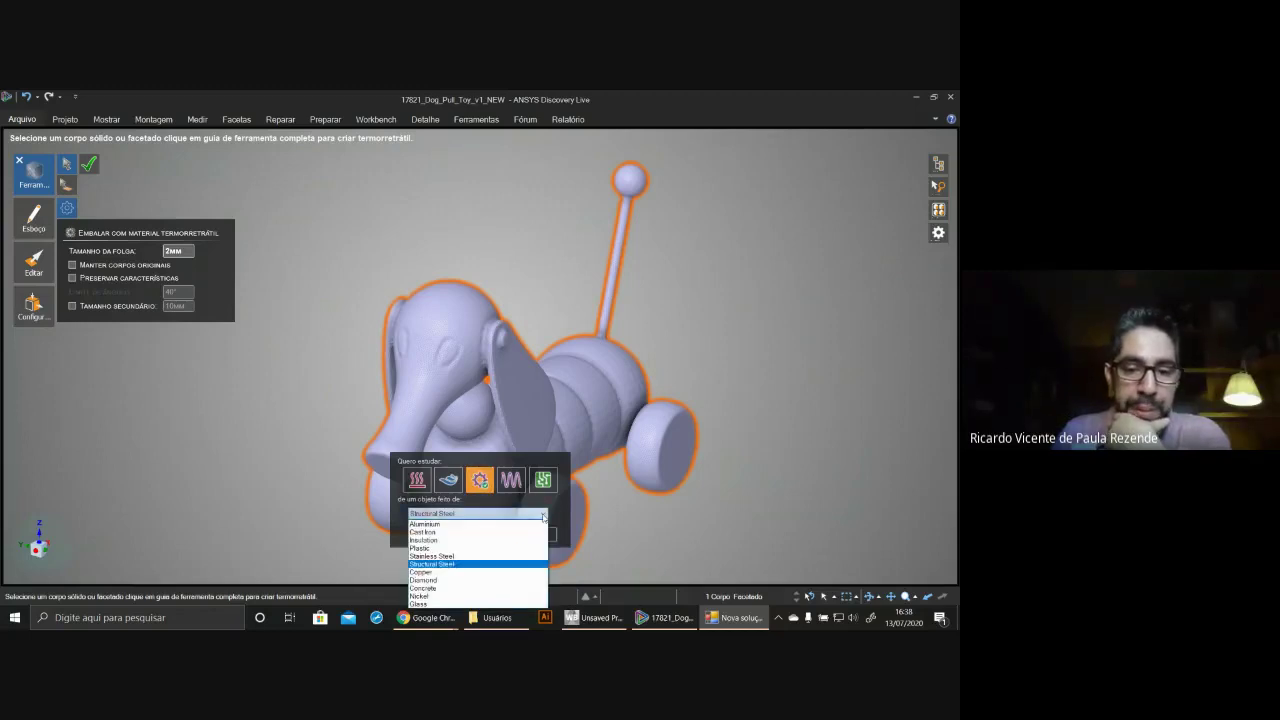
pyautogui.click(438, 548)
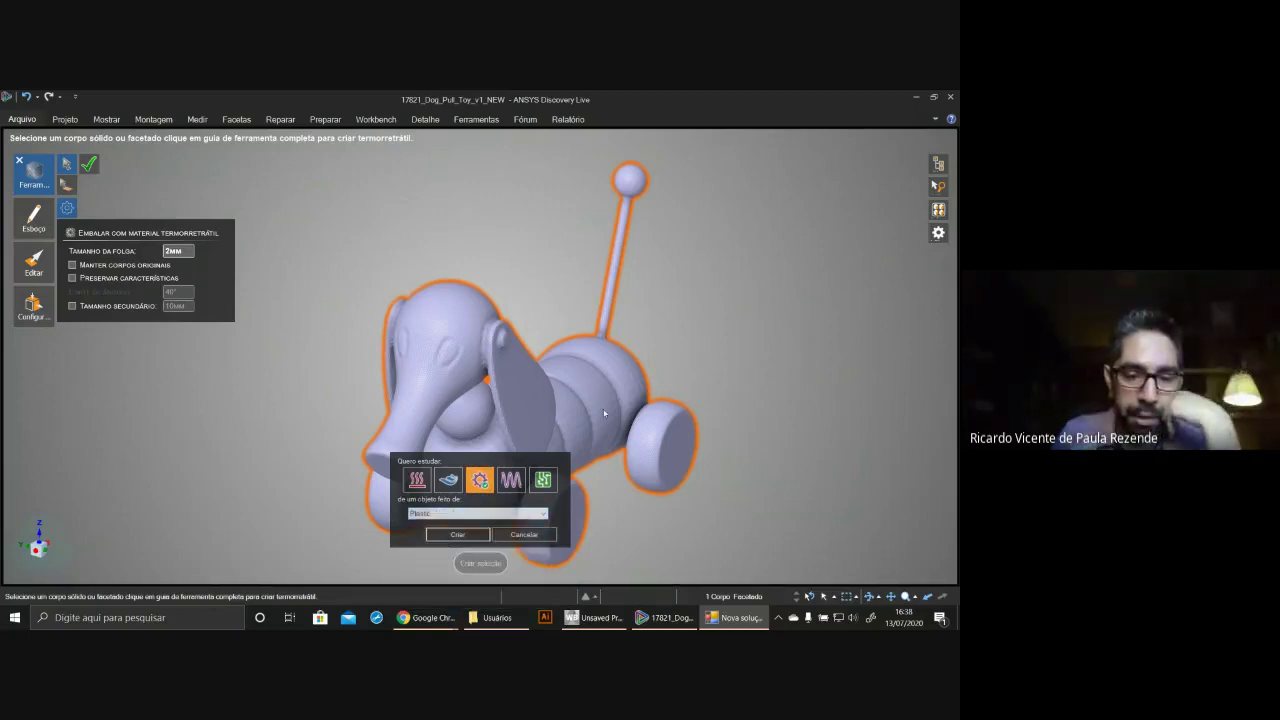
pyautogui.click(466, 541)
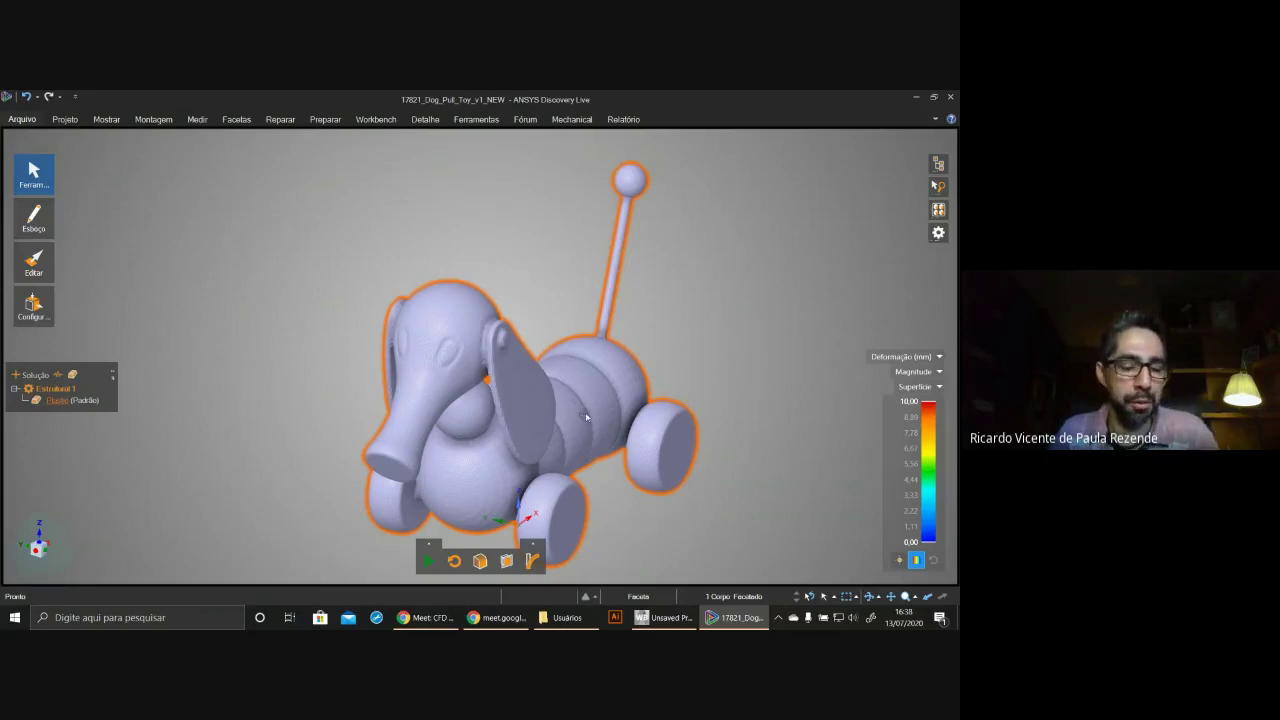
# - Examine the toy's underside and the wheels' tread surfaces for suitable support areas
pyautogui.keyDown('shift'); pyautogui.moveTo(585, 412); pyautogui.dragTo(532, 386, button='middle'); pyautogui.keyUp('shift')
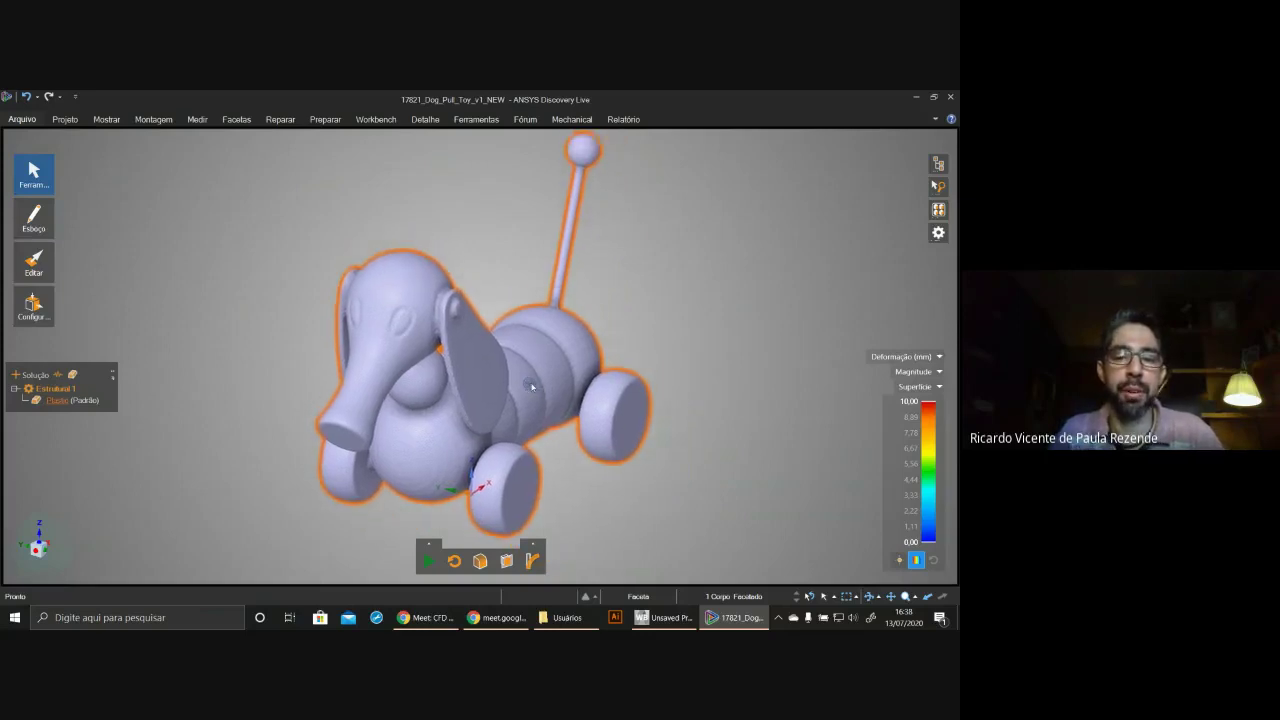
pyautogui.scroll(-4, 534, 389)
pyautogui.scroll(4, 534, 389)
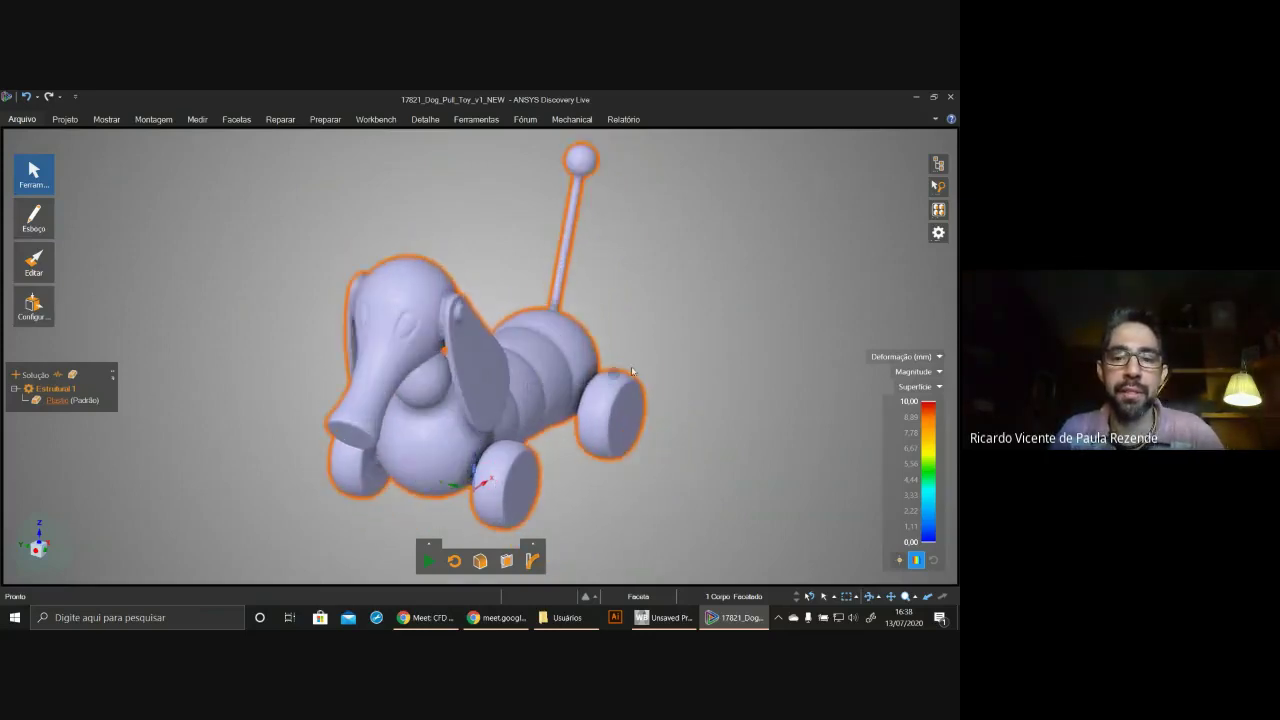
pyautogui.moveTo(662, 347); pyautogui.dragTo(400, 345, button='middle')
pyautogui.moveTo(315, 342)
pyautogui.mouseDown(button='middle')
pyautogui.moveTo(343, 350)
pyautogui.moveTo(466, 317)
pyautogui.moveTo(308, 304)
pyautogui.moveTo(292, 413)
pyautogui.mouseUp(button='middle')
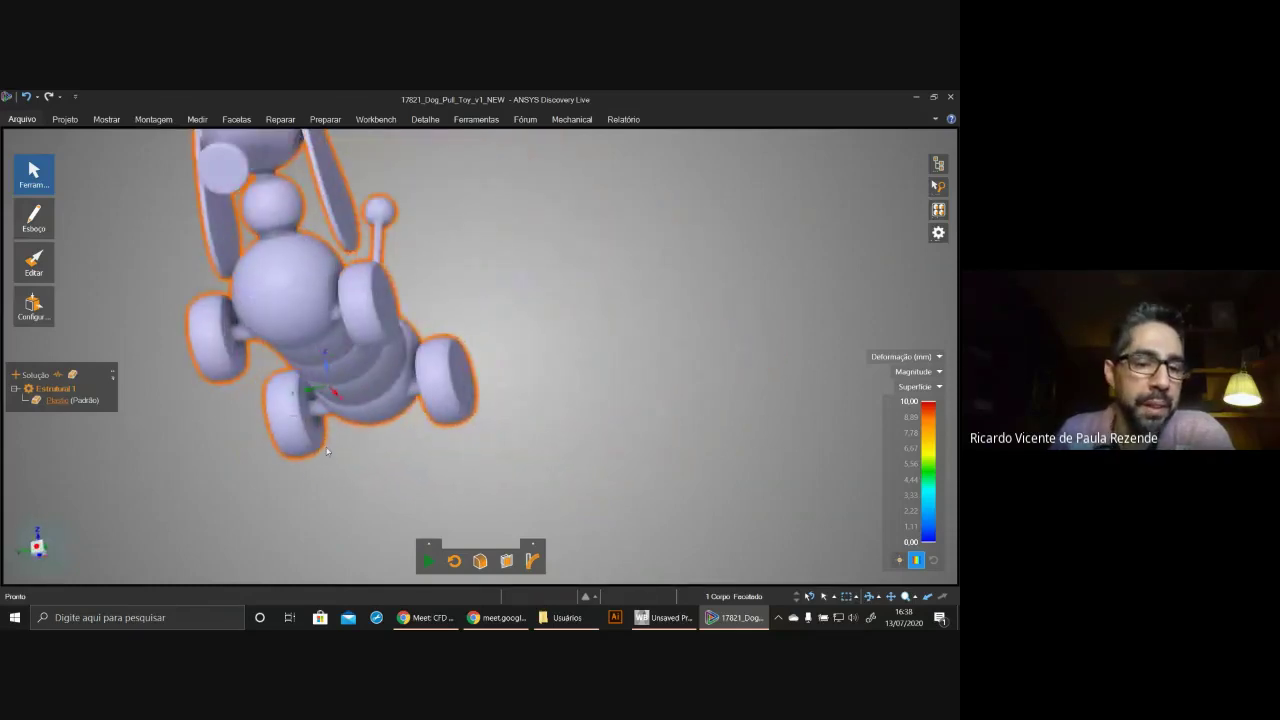
pyautogui.moveTo(386, 418)
pyautogui.mouseDown(button='middle')
pyautogui.moveTo(346, 347)
pyautogui.moveTo(459, 424)
pyautogui.mouseUp(button='middle')
pyautogui.click(40, 552)
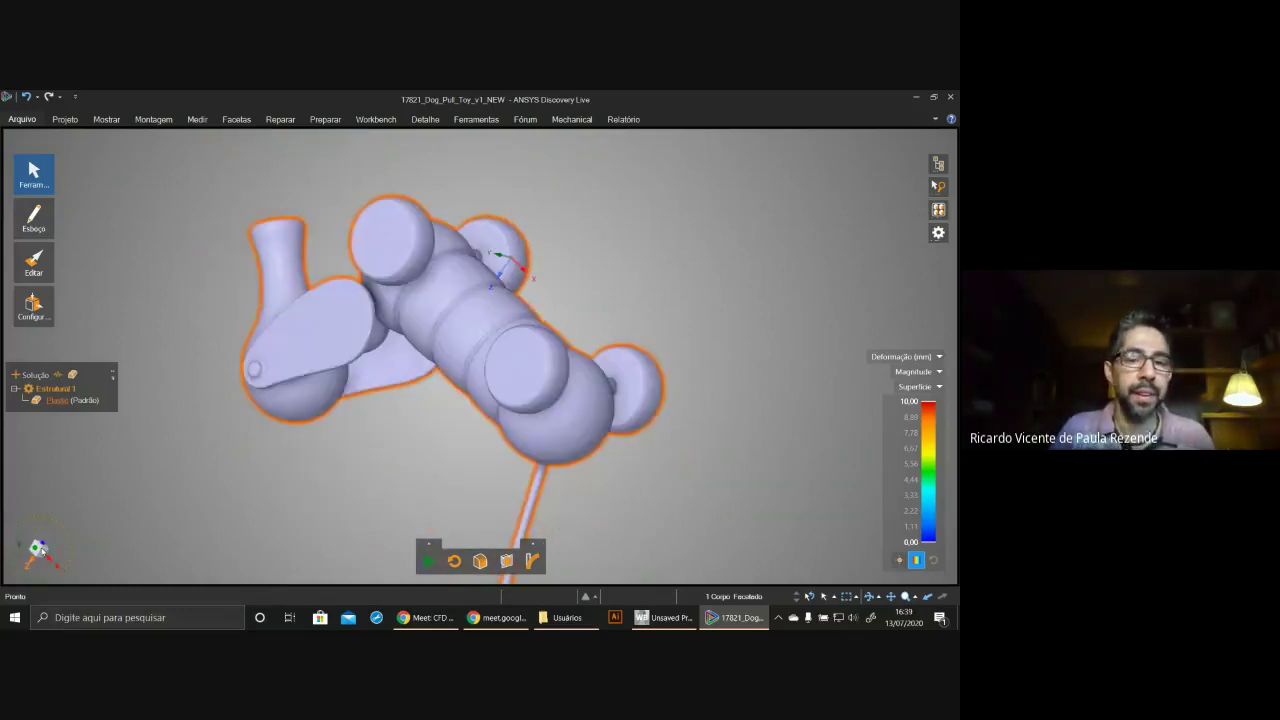
pyautogui.moveTo(237, 491); pyautogui.dragTo(507, 430, button='middle')
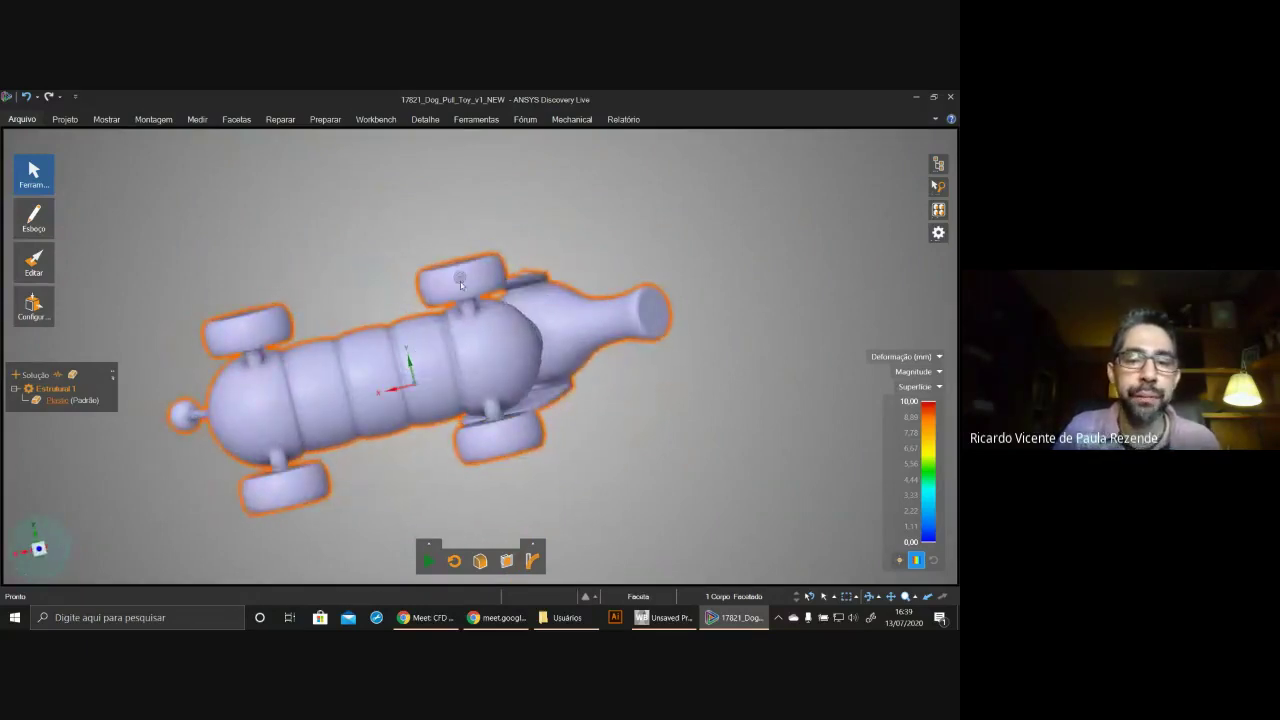
pyautogui.scroll(10, 461, 288)
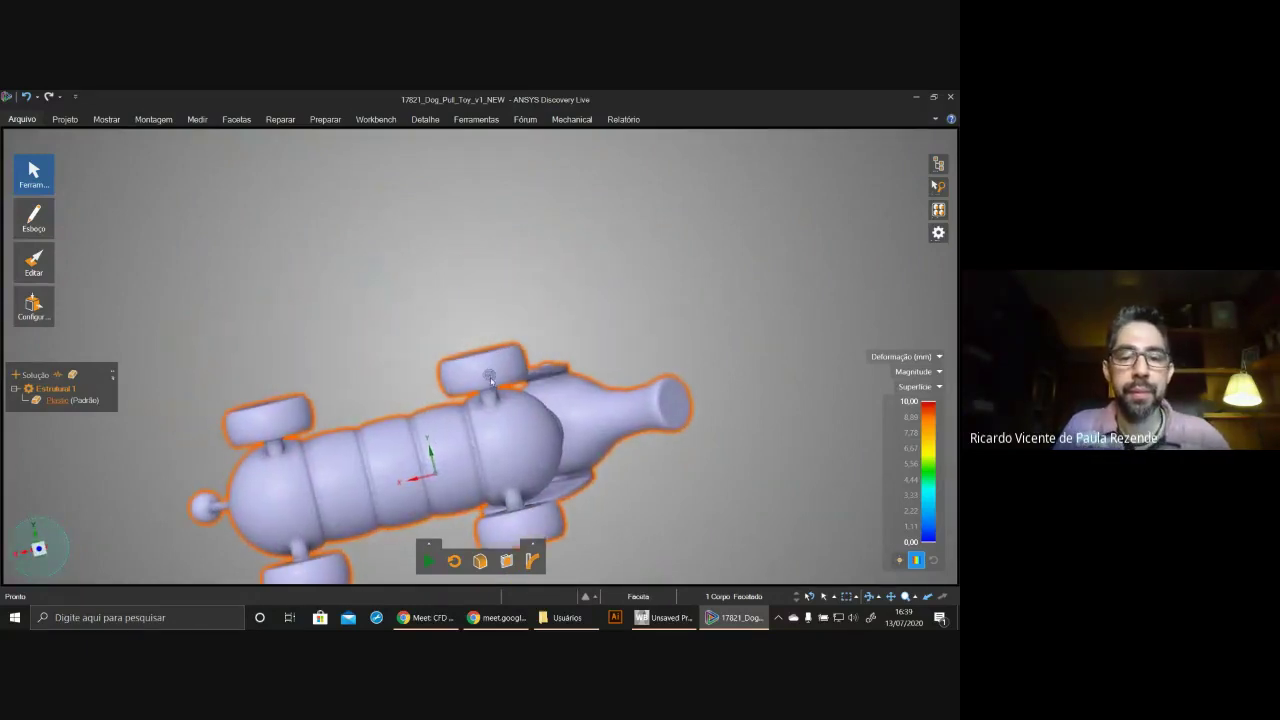
pyautogui.scroll(-5, 511, 506)
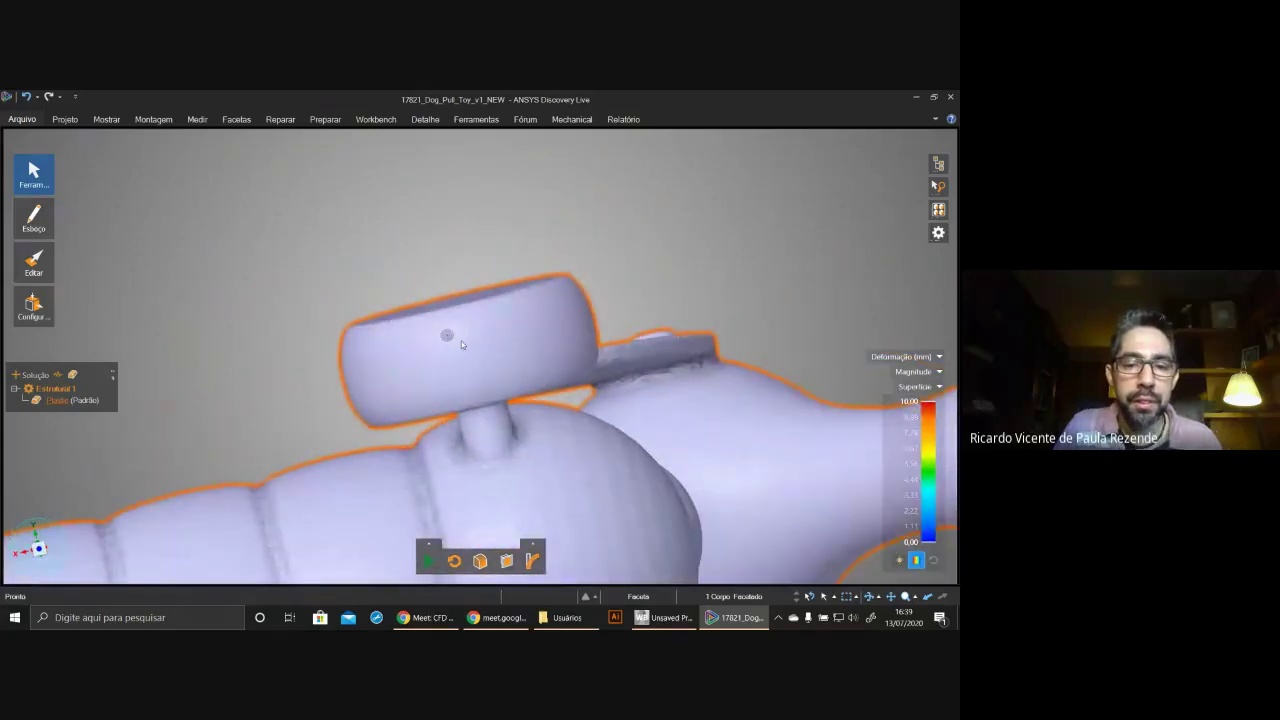
pyautogui.moveTo(352, 449); pyautogui.dragTo(320, 200, button='middle')
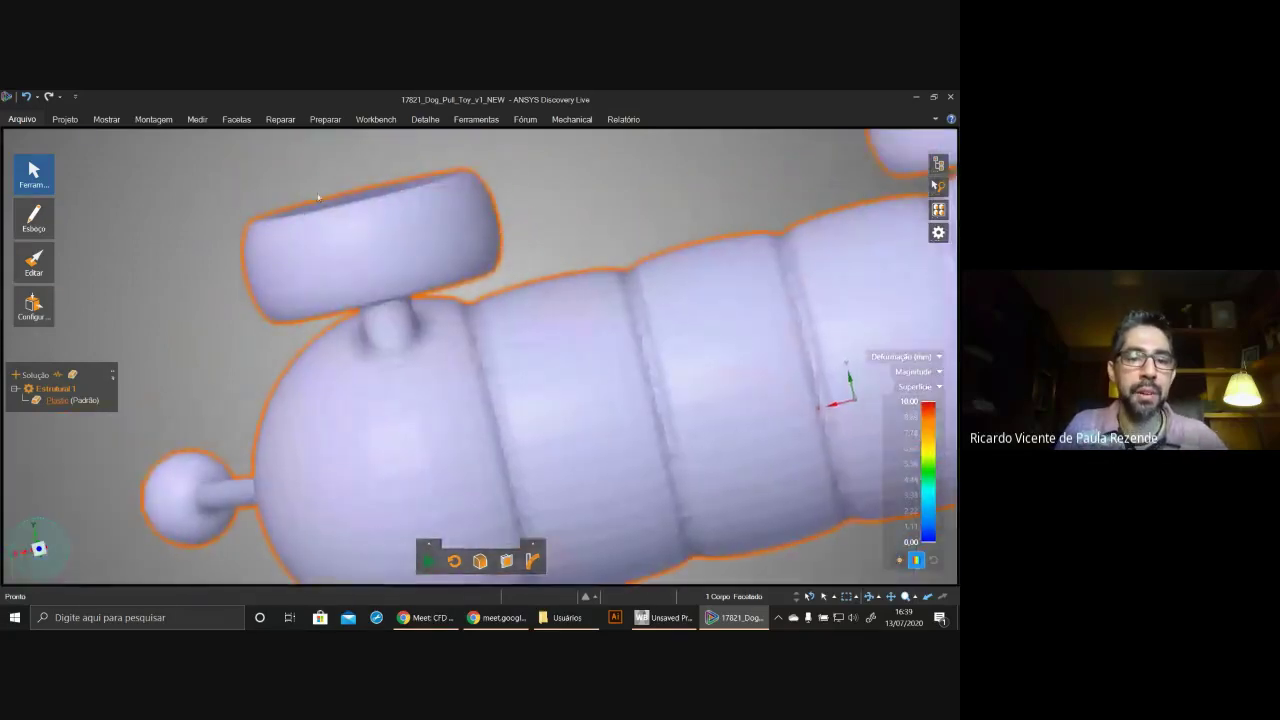
# - Add a fixed support on a rectangular patch of facets on the underside of one rear wheel
pyautogui.moveTo(338, 235); pyautogui.dragTo(430, 282)
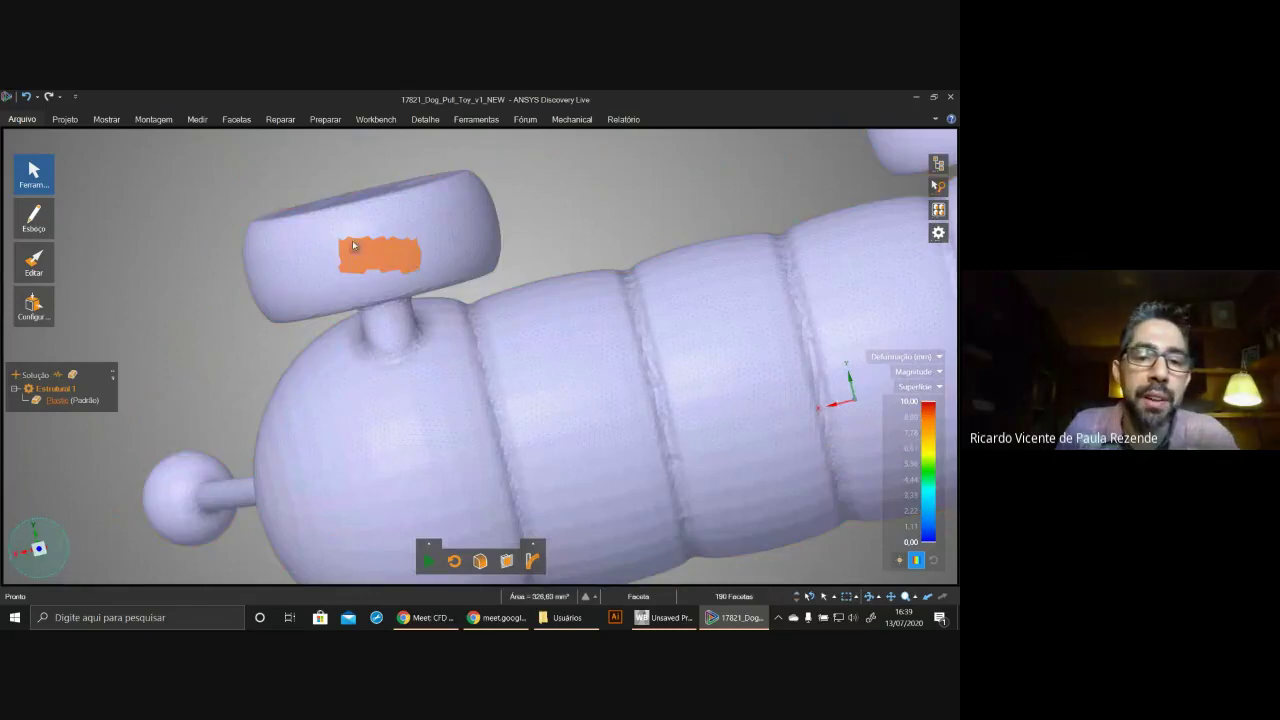
pyautogui.click(37, 549)
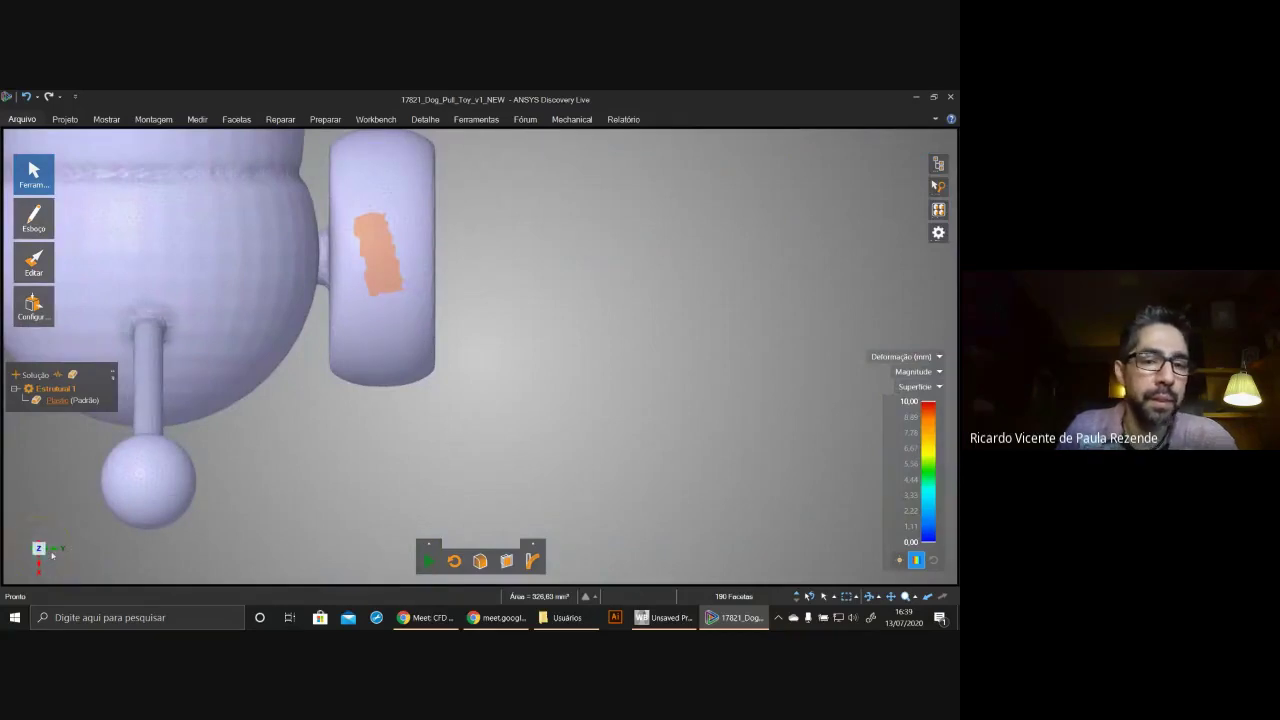
pyautogui.moveTo(377, 204); pyautogui.dragTo(375, 500, button='middle')
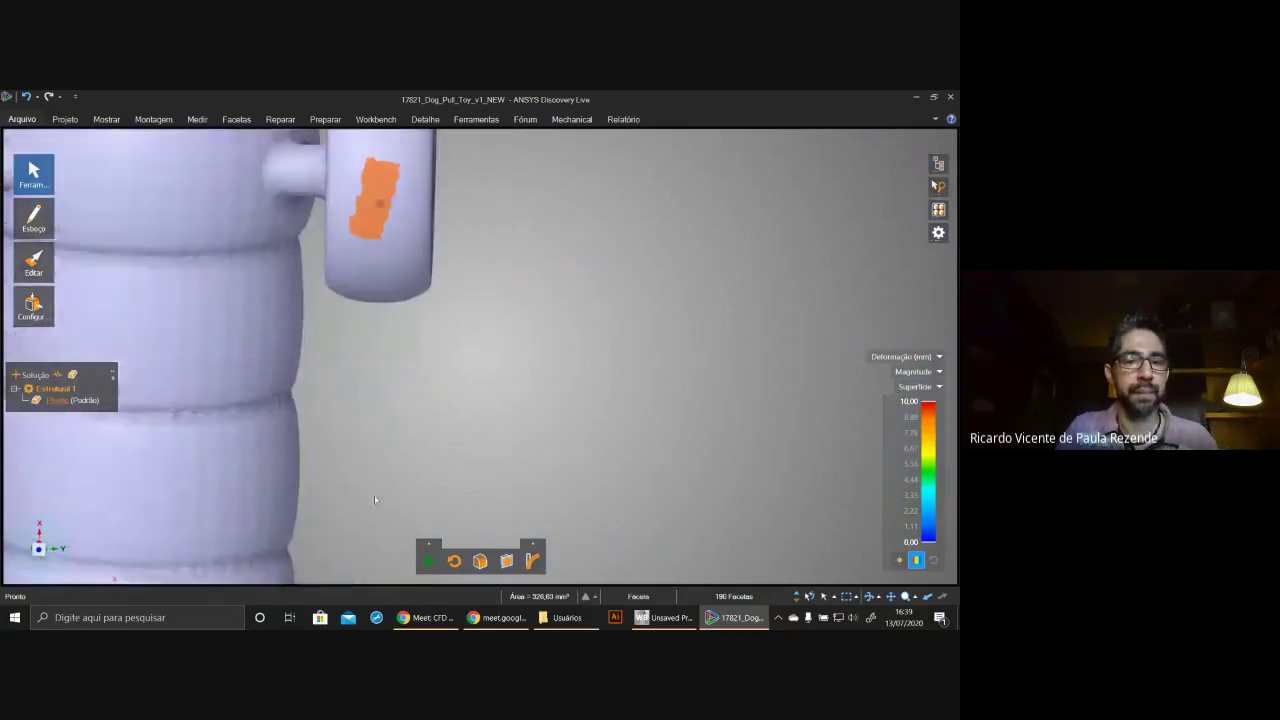
pyautogui.click(39, 551)
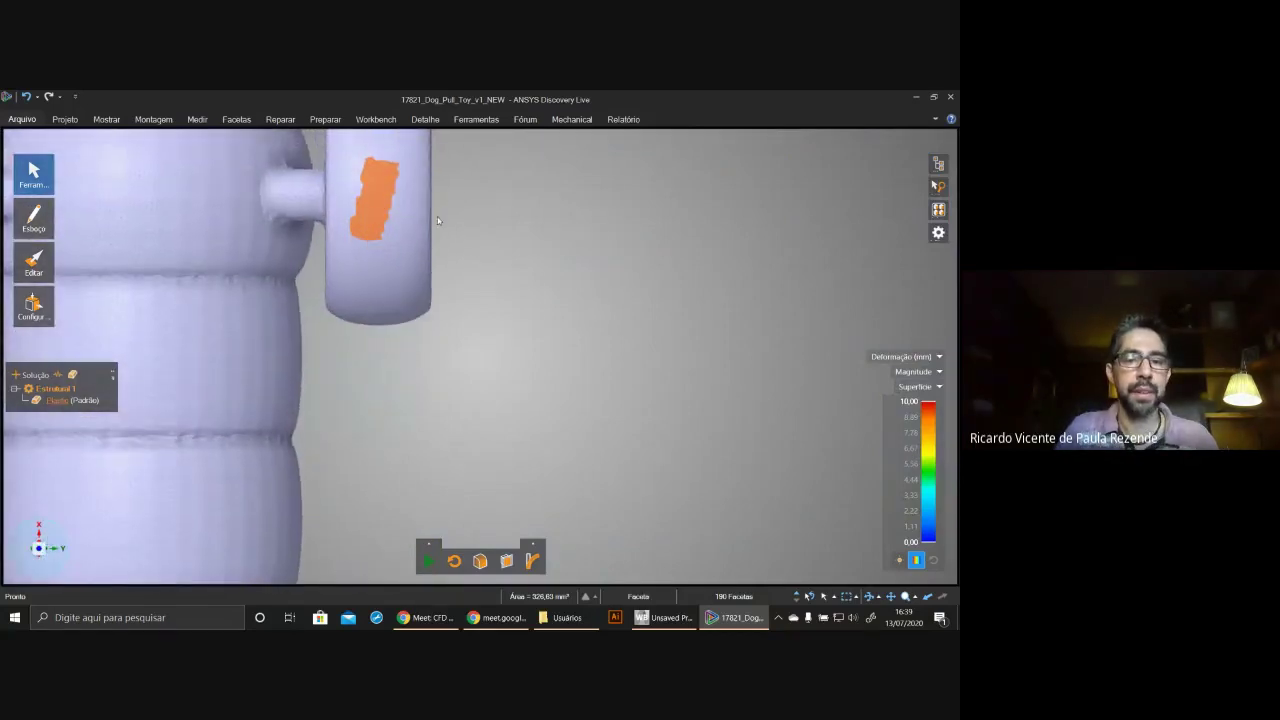
pyautogui.click(369, 181)
pyautogui.moveTo(349, 157); pyautogui.dragTo(408, 229)
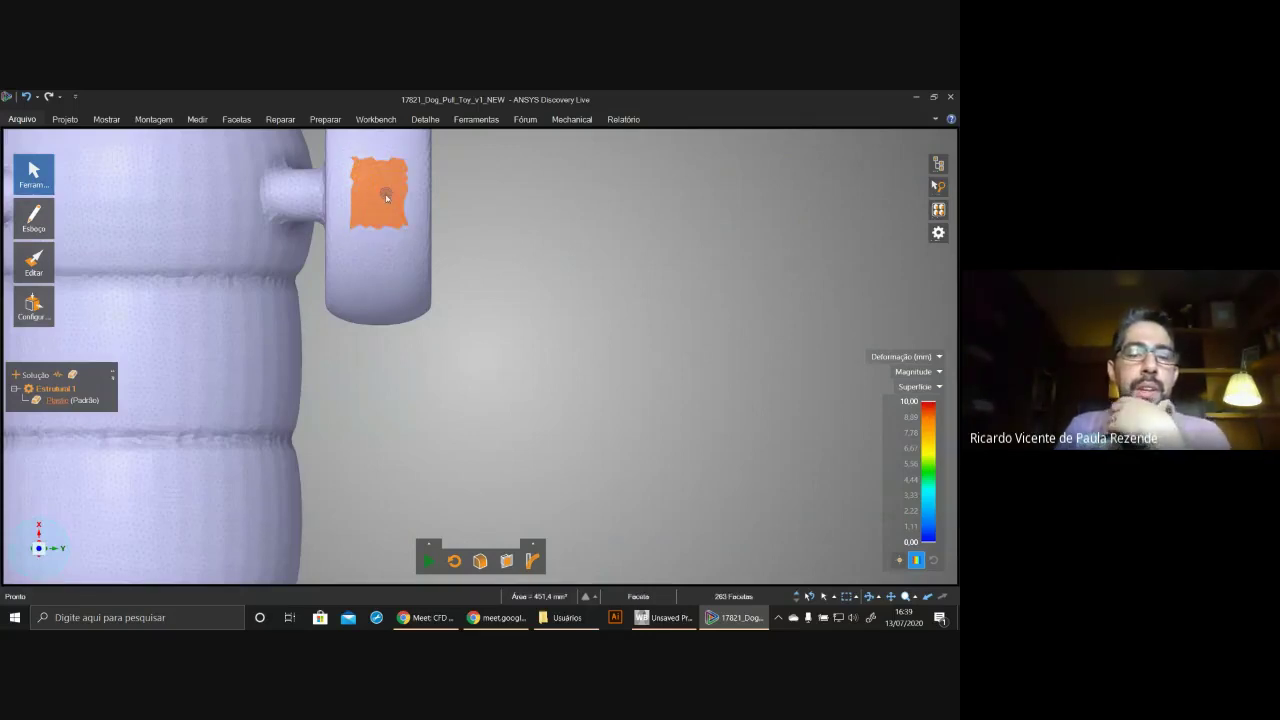
pyautogui.rightClick(386, 197)
pyautogui.click(398, 167)
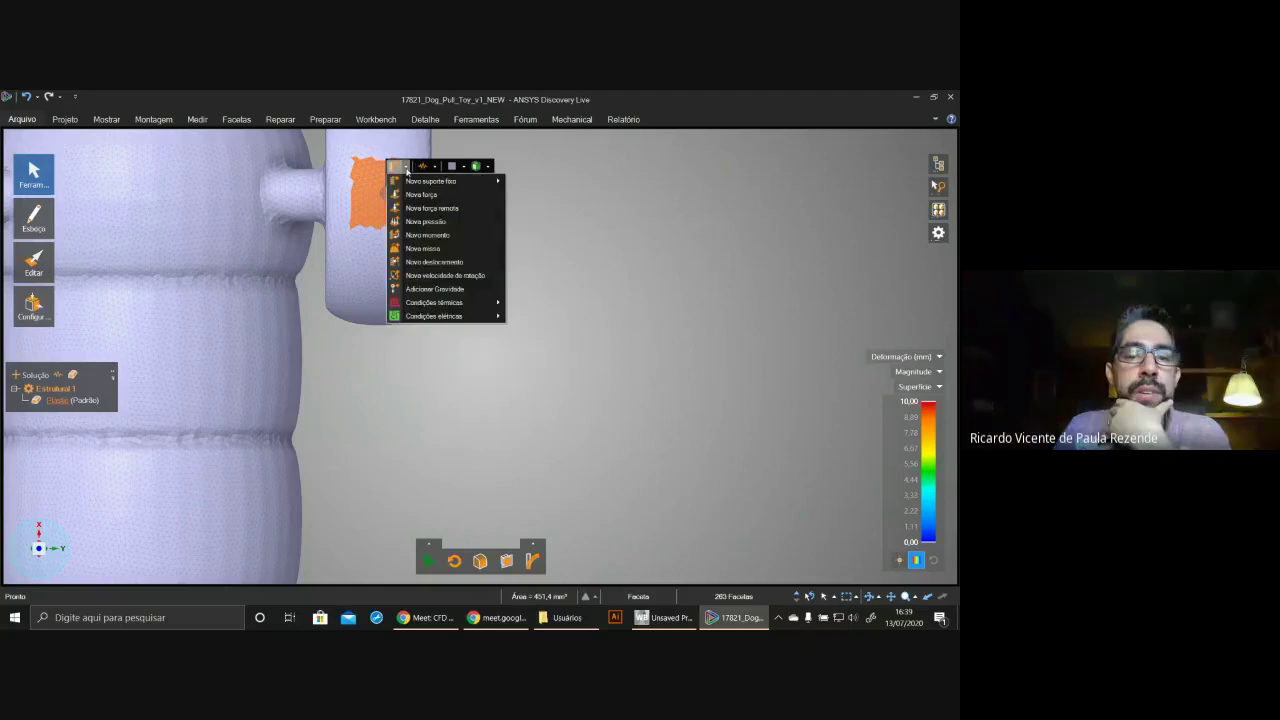
pyautogui.moveTo(430, 181)
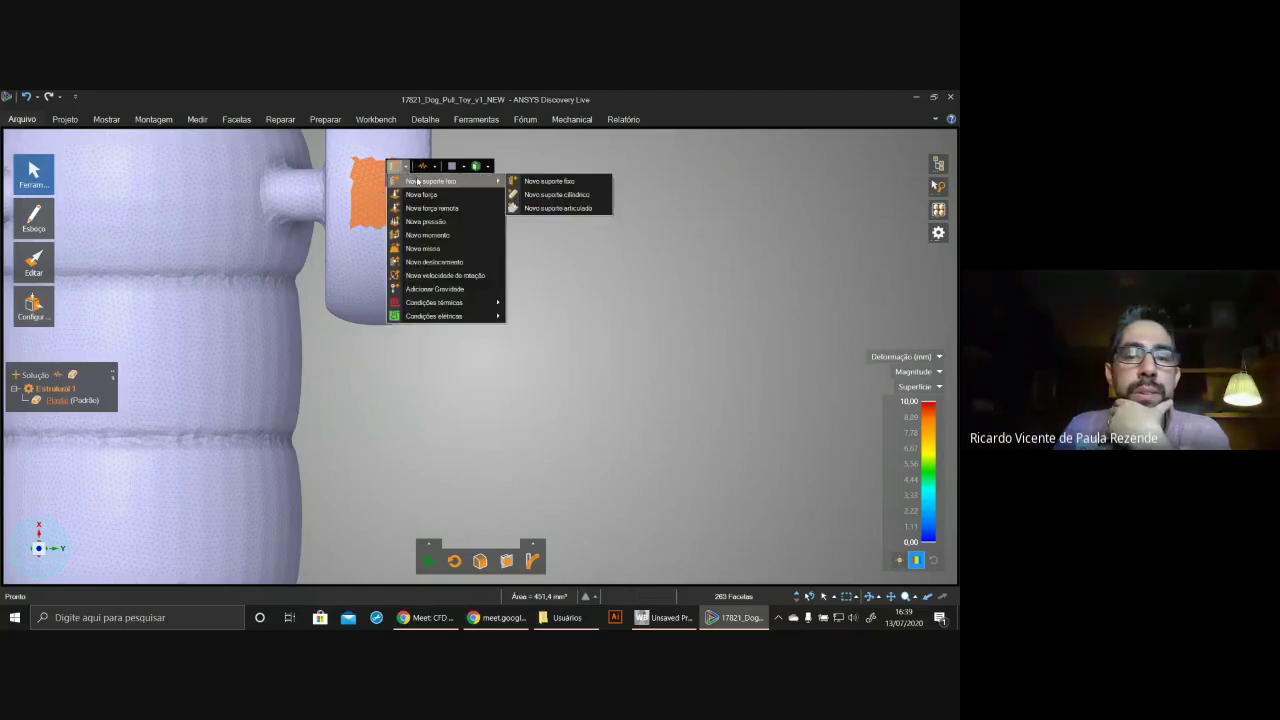
pyautogui.click(550, 182)
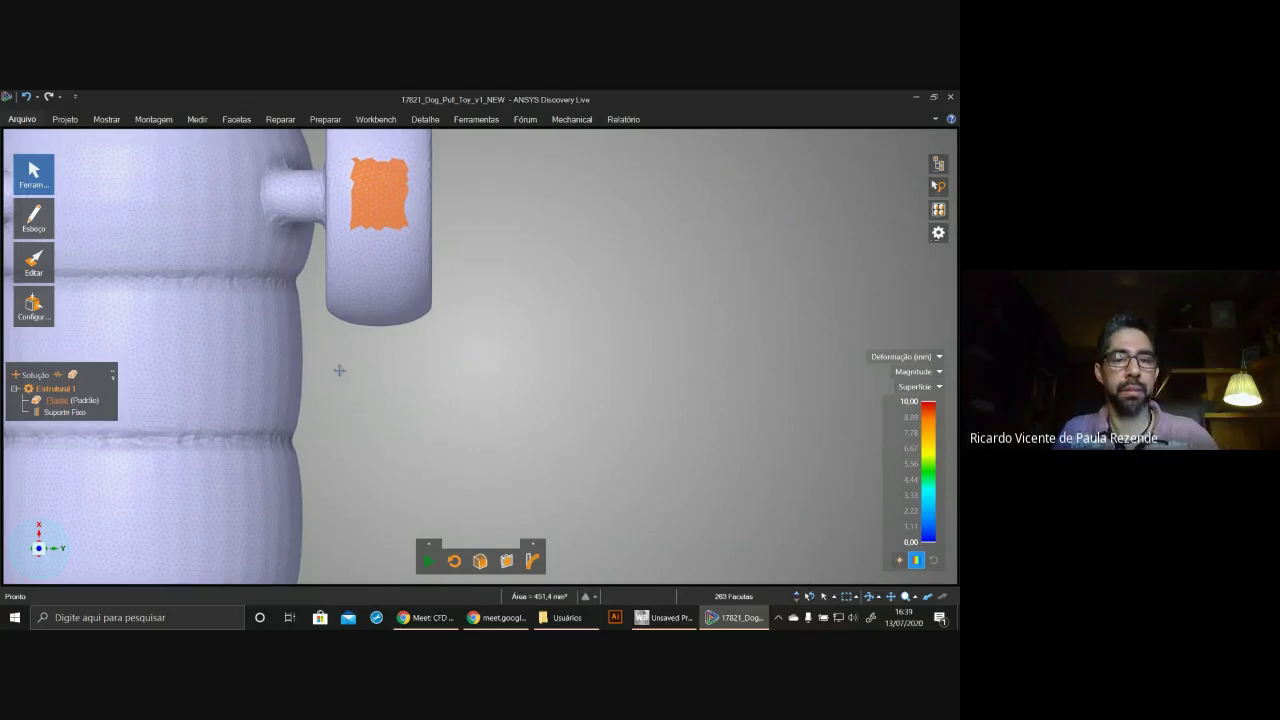
# - Add a second fixed support on a patch of facets on the underside of the opposite rear wheel
pyautogui.moveTo(339, 370); pyautogui.dragTo(888, 422, button='middle')
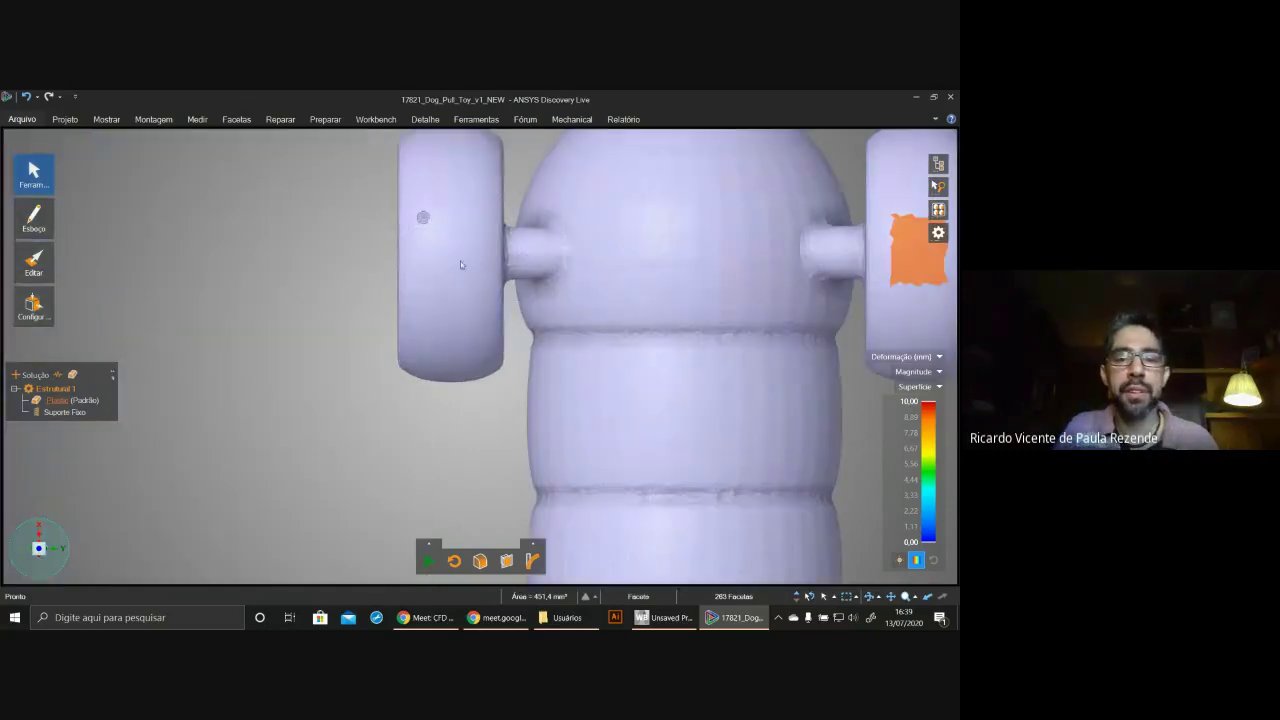
pyautogui.rightClick(466, 265)
pyautogui.click(422, 216)
pyautogui.moveTo(424, 214); pyautogui.dragTo(474, 271)
pyautogui.rightClick(456, 249)
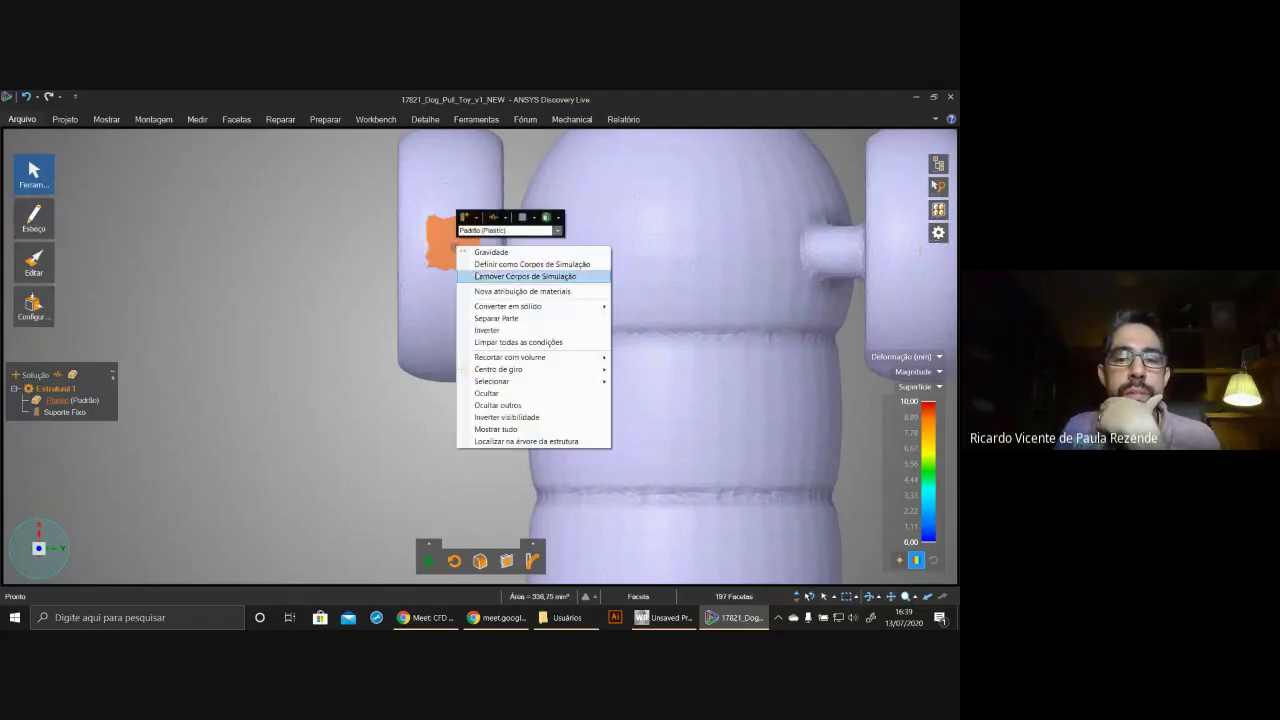
pyautogui.click(465, 216)
pyautogui.moveTo(530, 232)
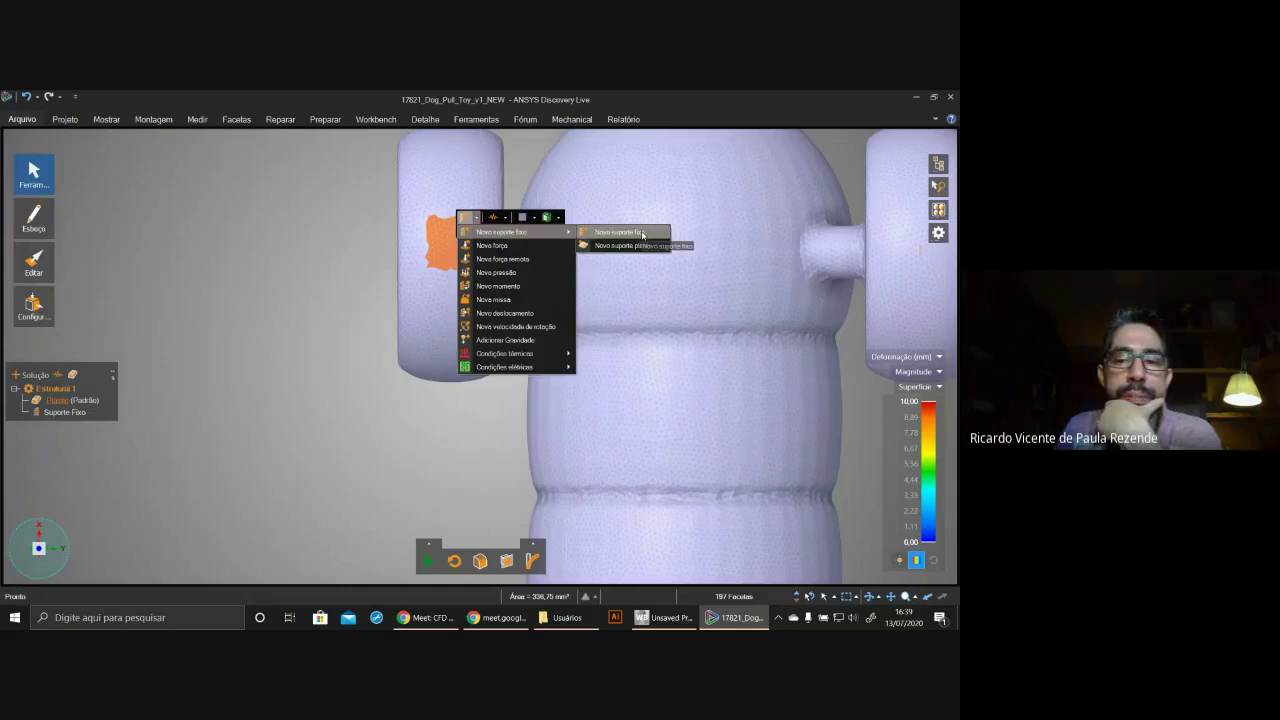
pyautogui.click(645, 233)
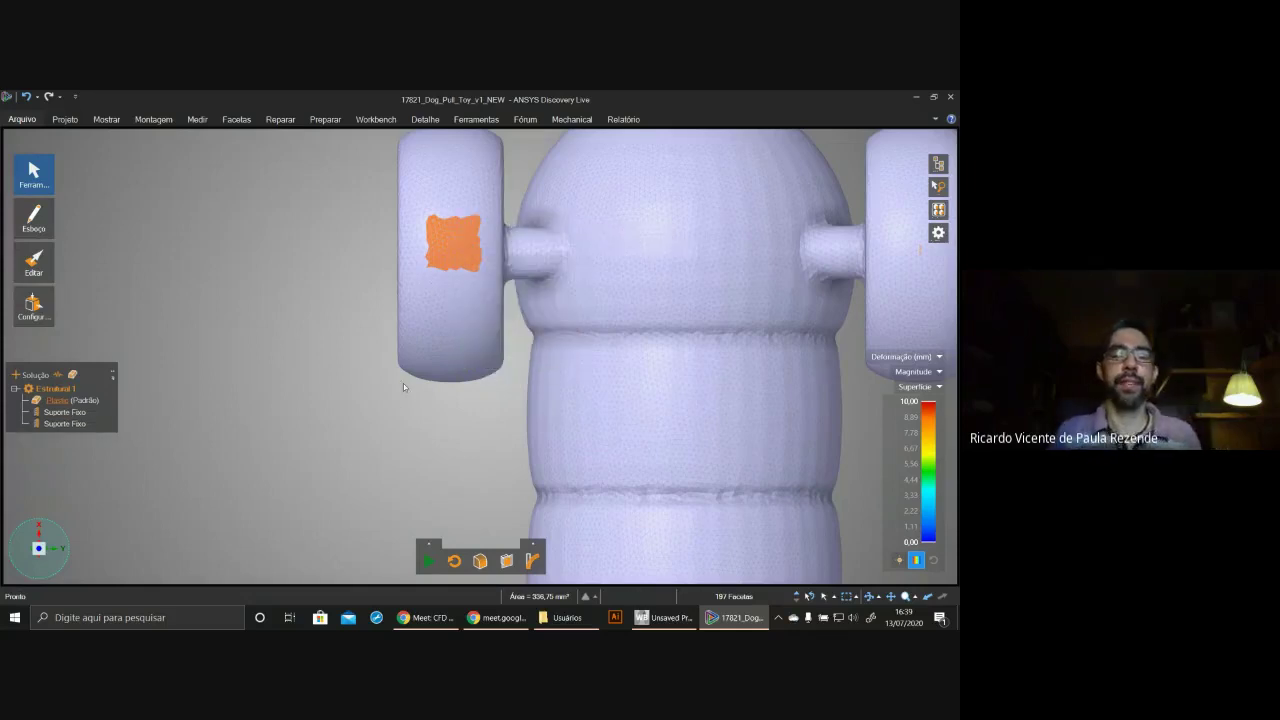
# - Select all facets of the ball at the end of the handle, extending the selection over the sphere without the rod
pyautogui.moveTo(437, 382); pyautogui.dragTo(672, 380, button='middle')
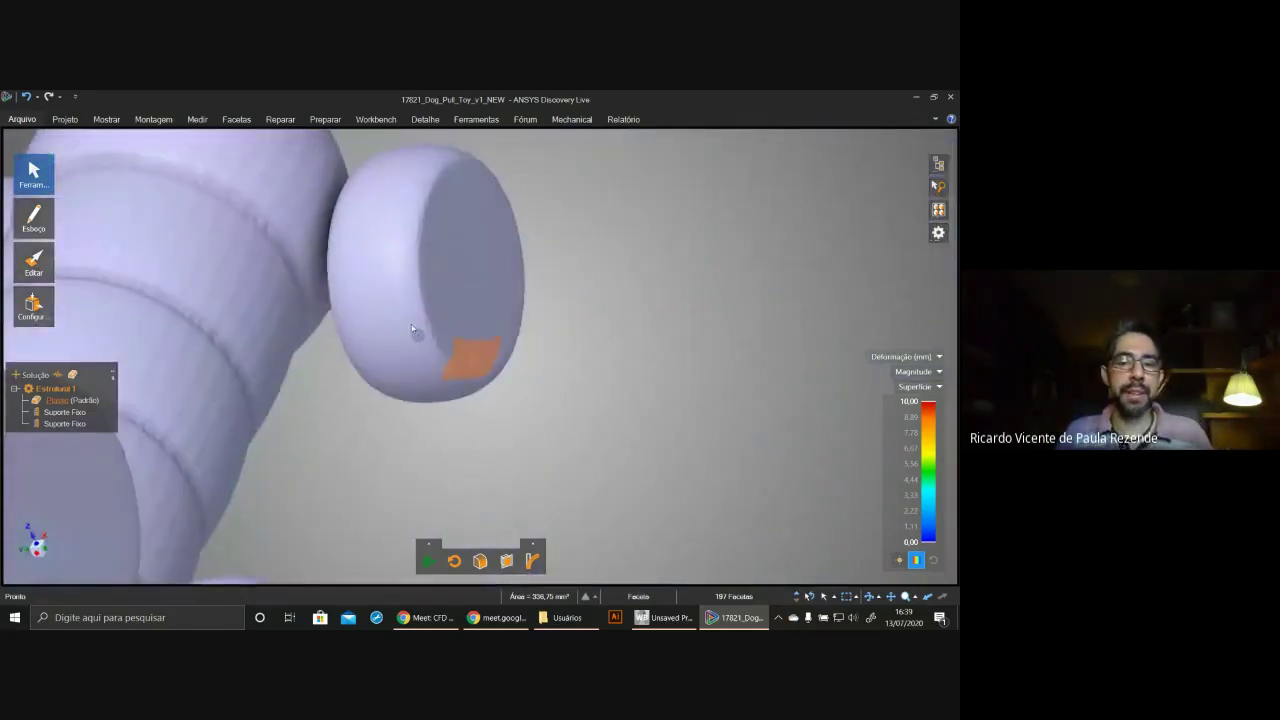
pyautogui.moveTo(373, 216); pyautogui.dragTo(603, 563, button='middle')
pyautogui.keyDown('shift'); pyautogui.moveTo(523, 260); pyautogui.dragTo(497, 547, button='middle'); pyautogui.keyUp('shift')
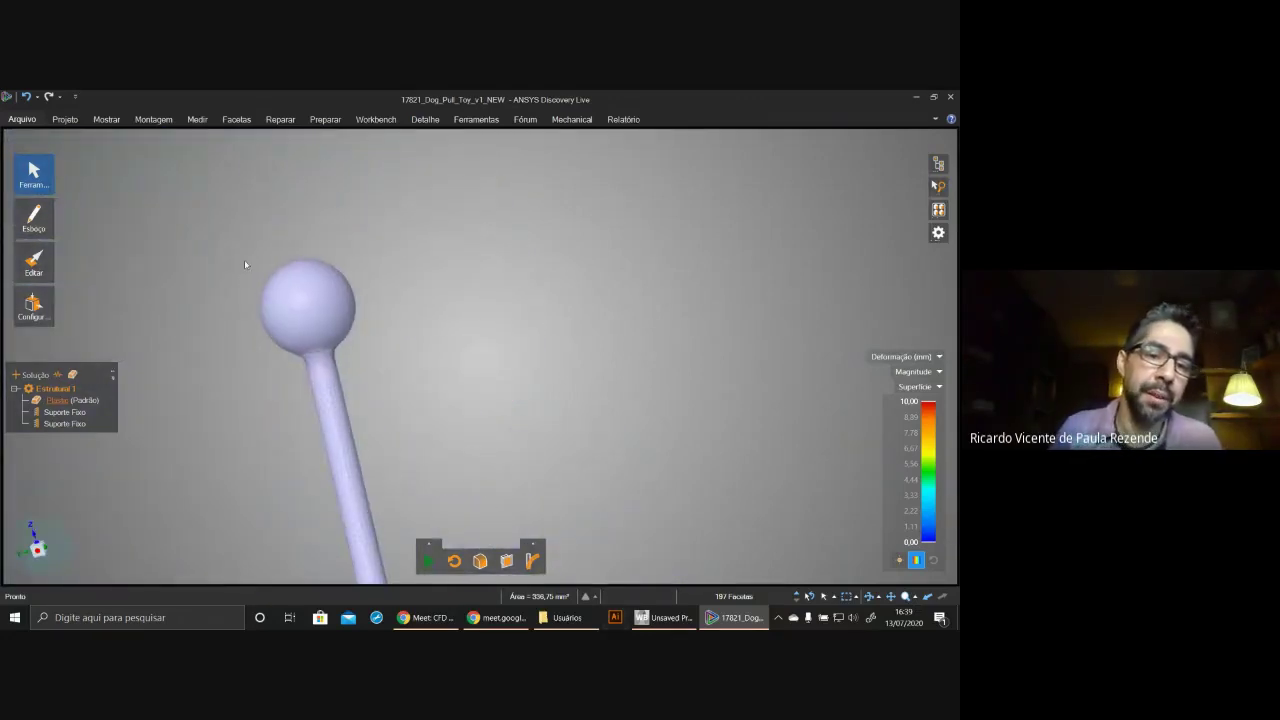
pyautogui.moveTo(244, 259); pyautogui.dragTo(418, 376)
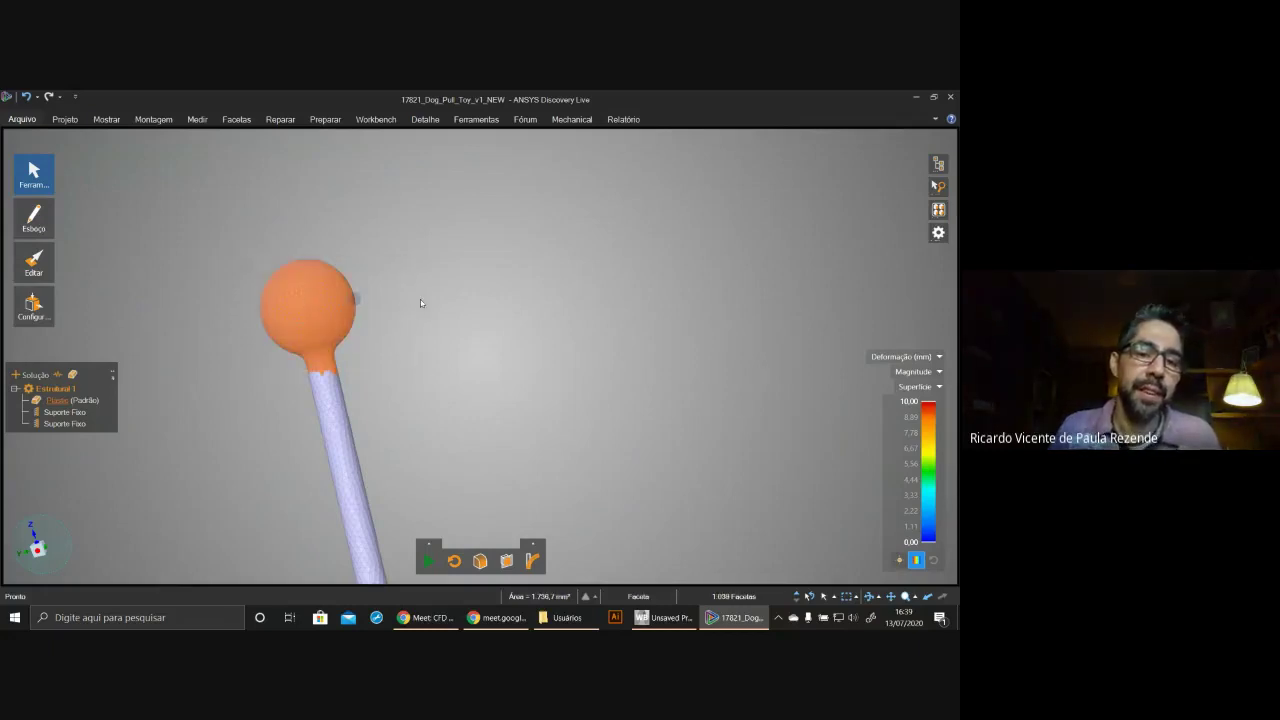
pyautogui.doubleClick(329, 302)
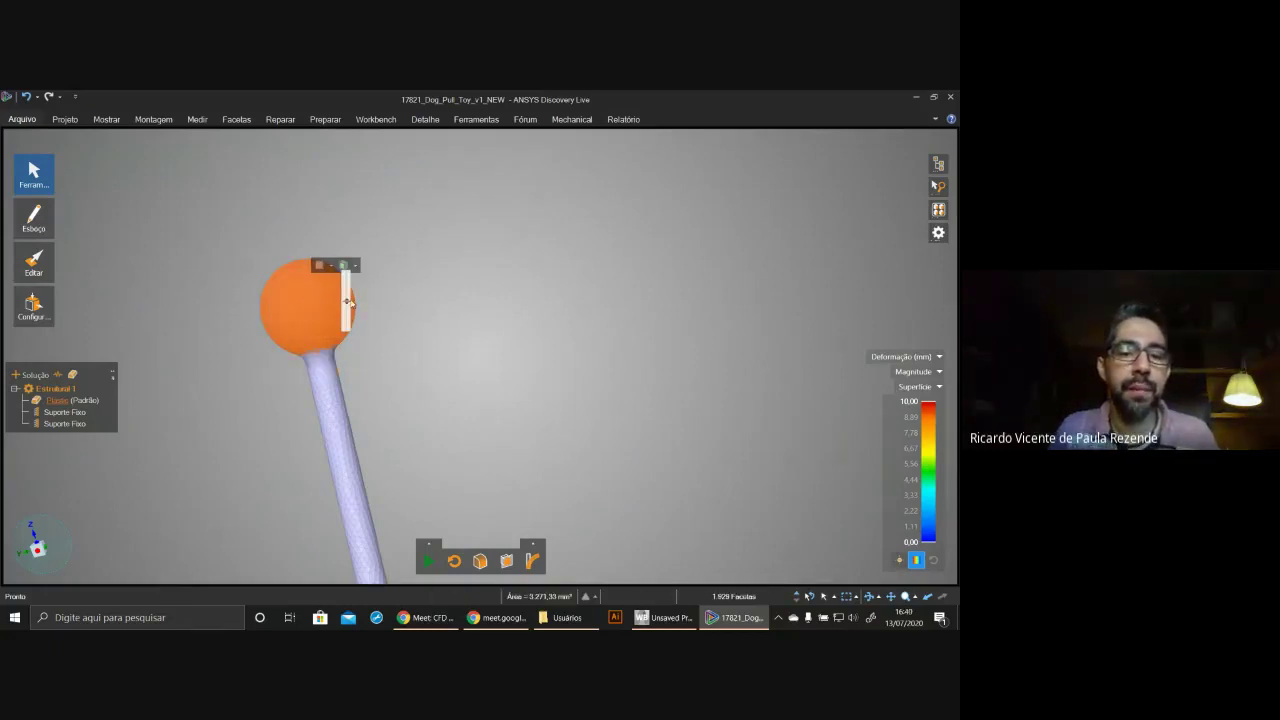
pyautogui.moveTo(349, 300); pyautogui.dragTo(348, 274)
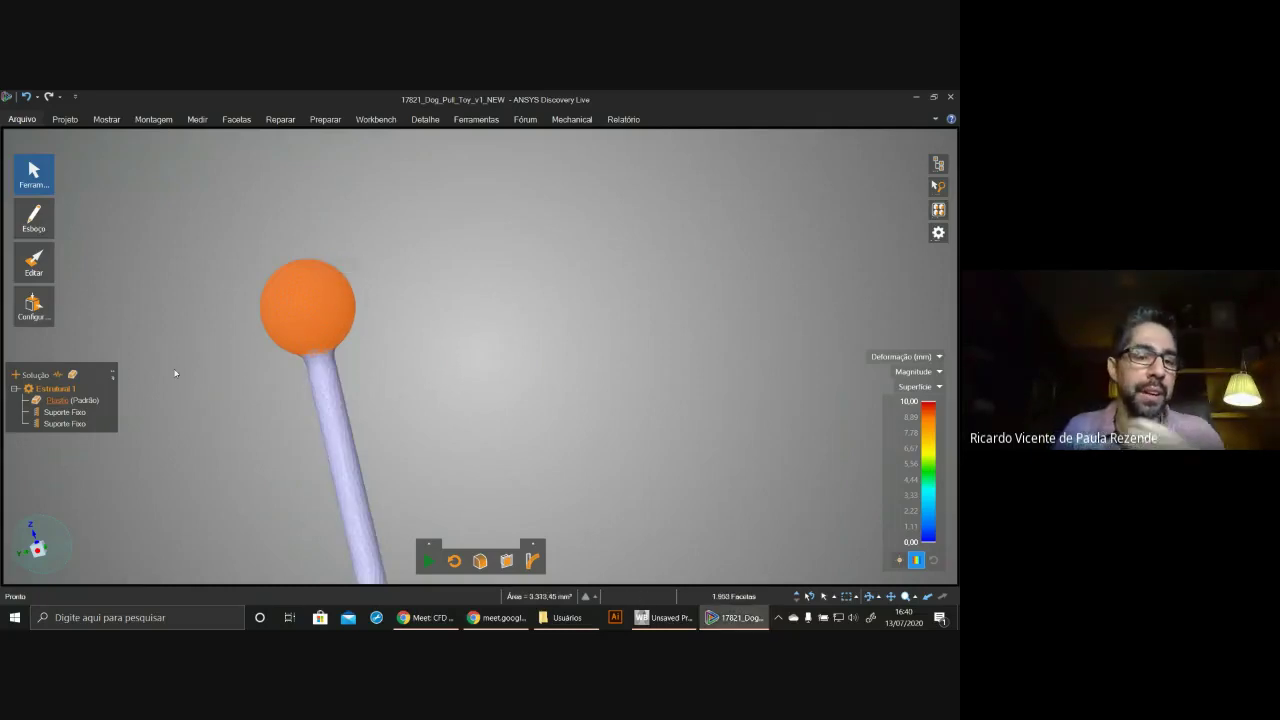
# - Add a force on the selected facets of the handle ball and set its X component to 50 N
pyautogui.rightClick(307, 292)
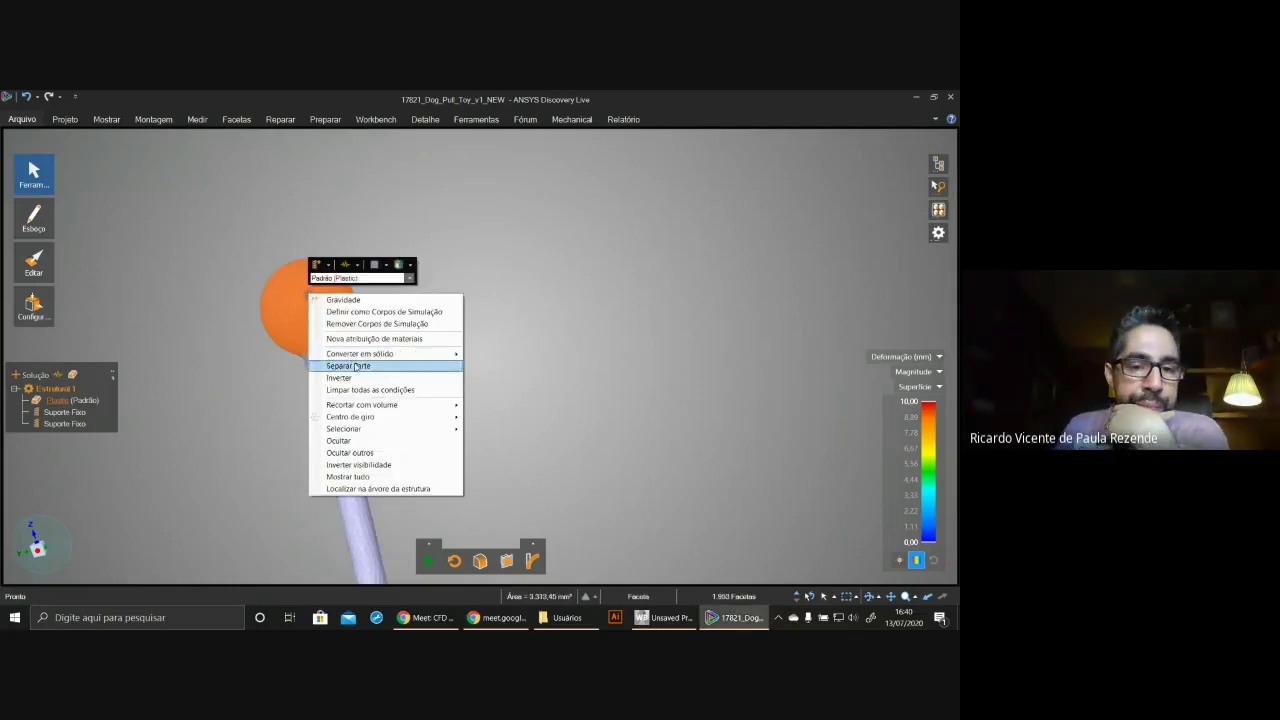
pyautogui.click(326, 265)
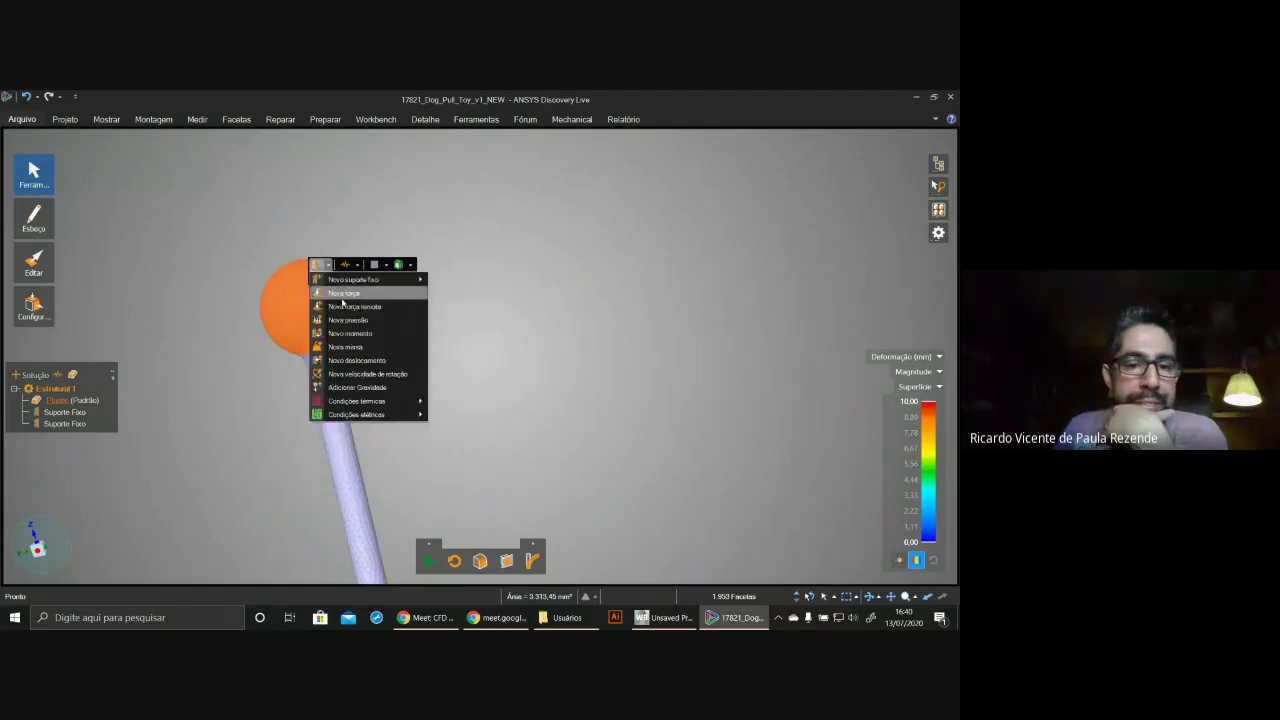
pyautogui.click(343, 294)
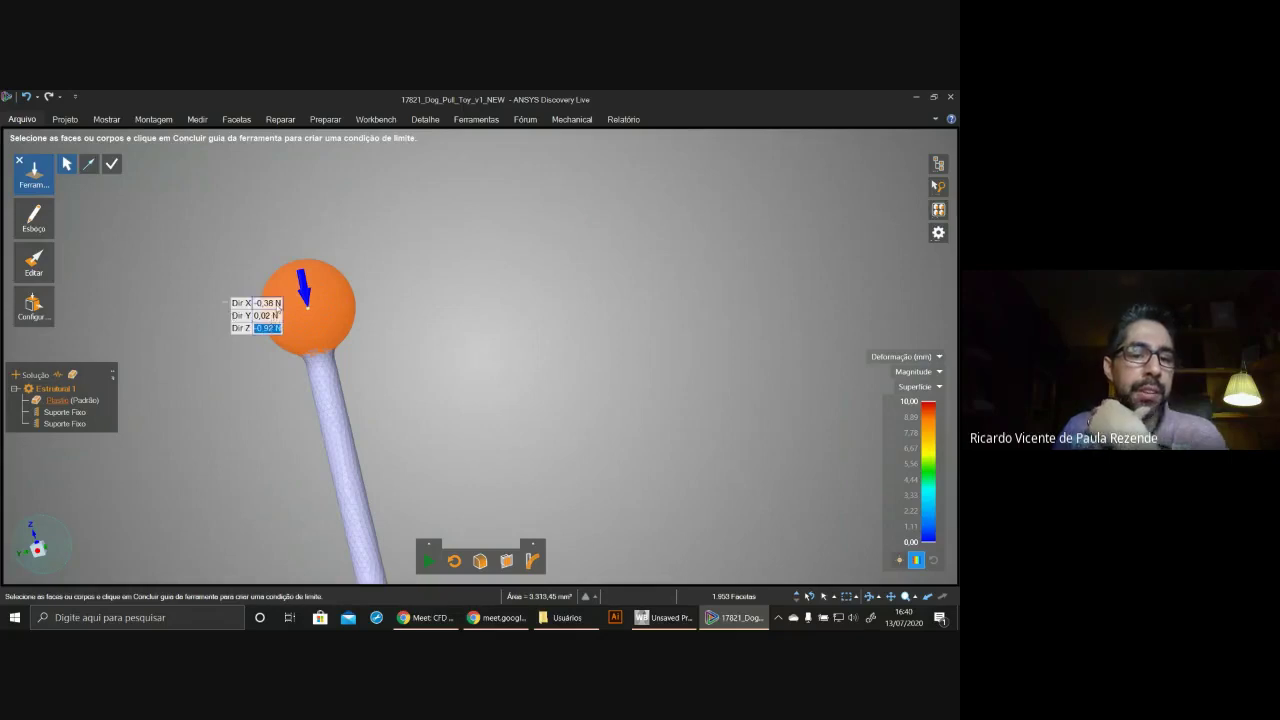
pyautogui.click(268, 302)
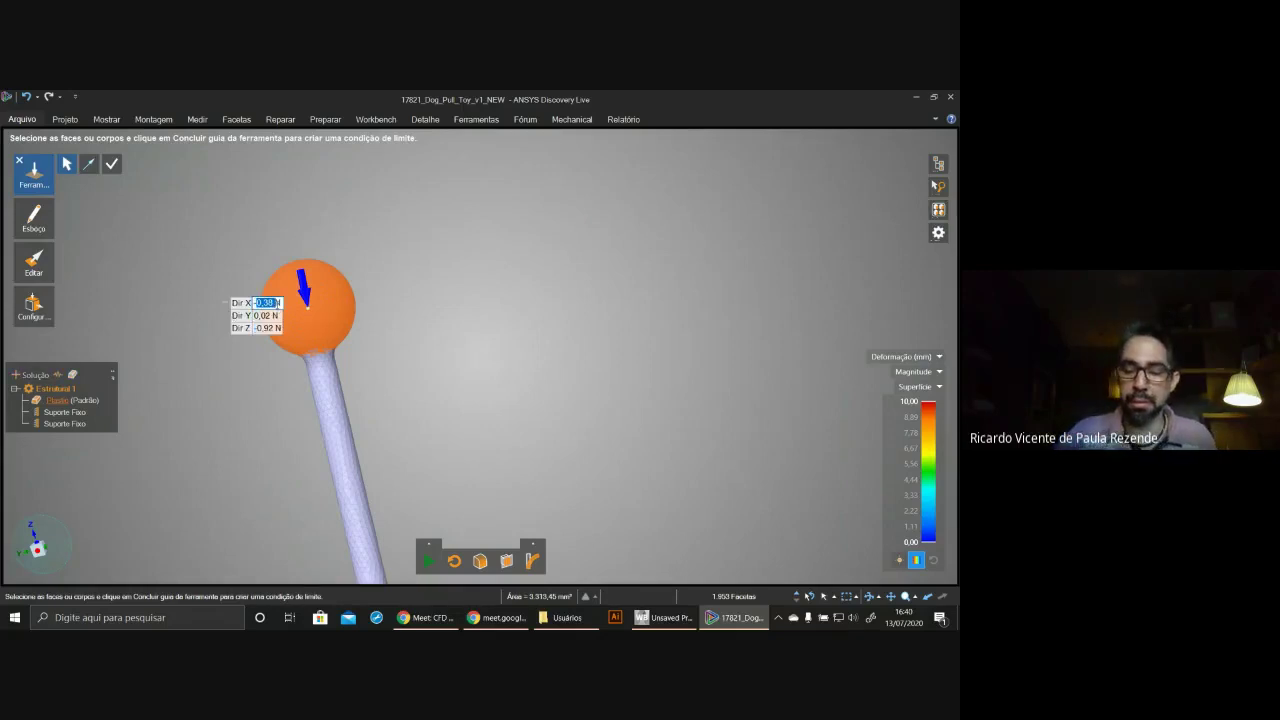
pyautogui.write('-5N')
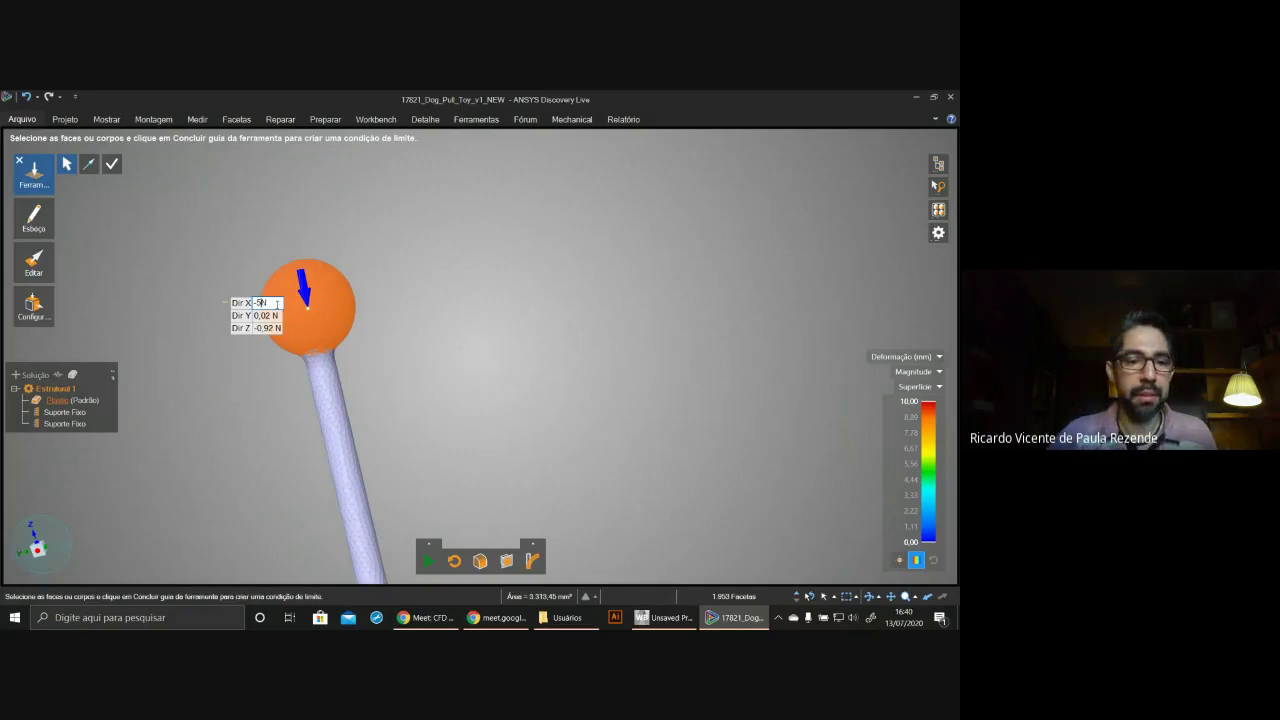
pyautogui.press('BackSpace')
pyautogui.press('BackSpace')
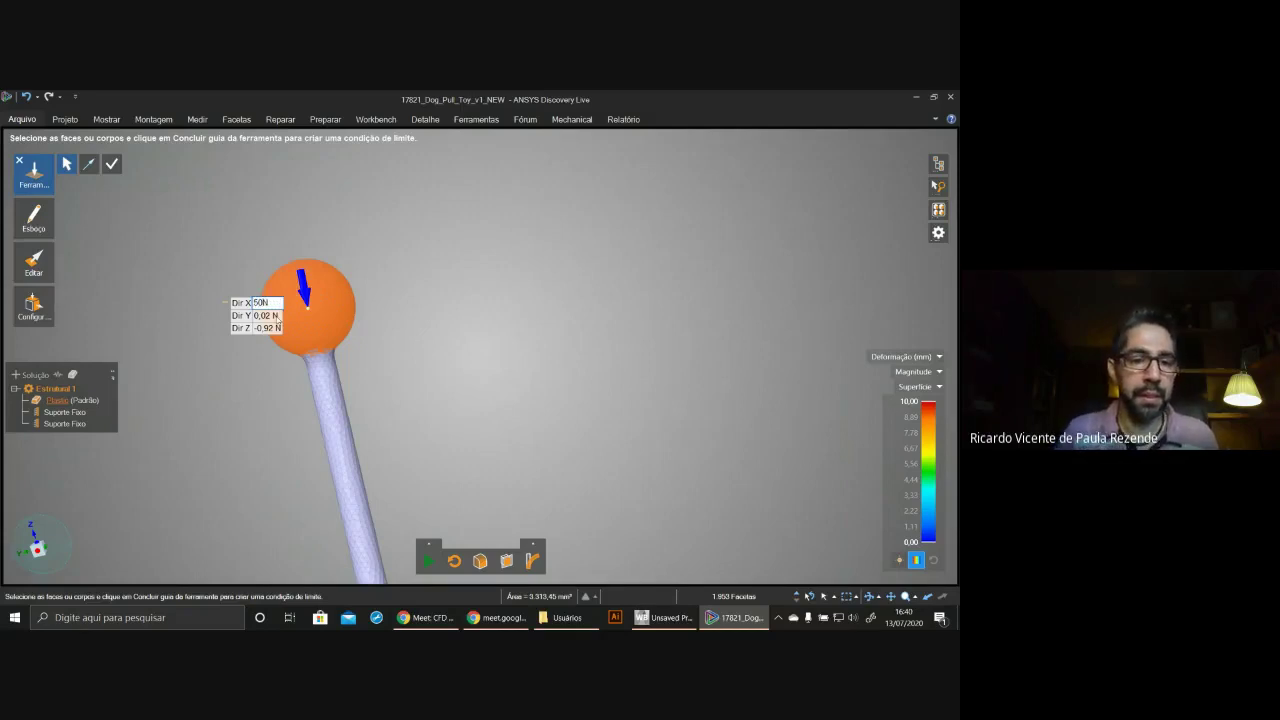
pyautogui.press('Return')
pyautogui.click(275, 319)
pyautogui.press('Tab')
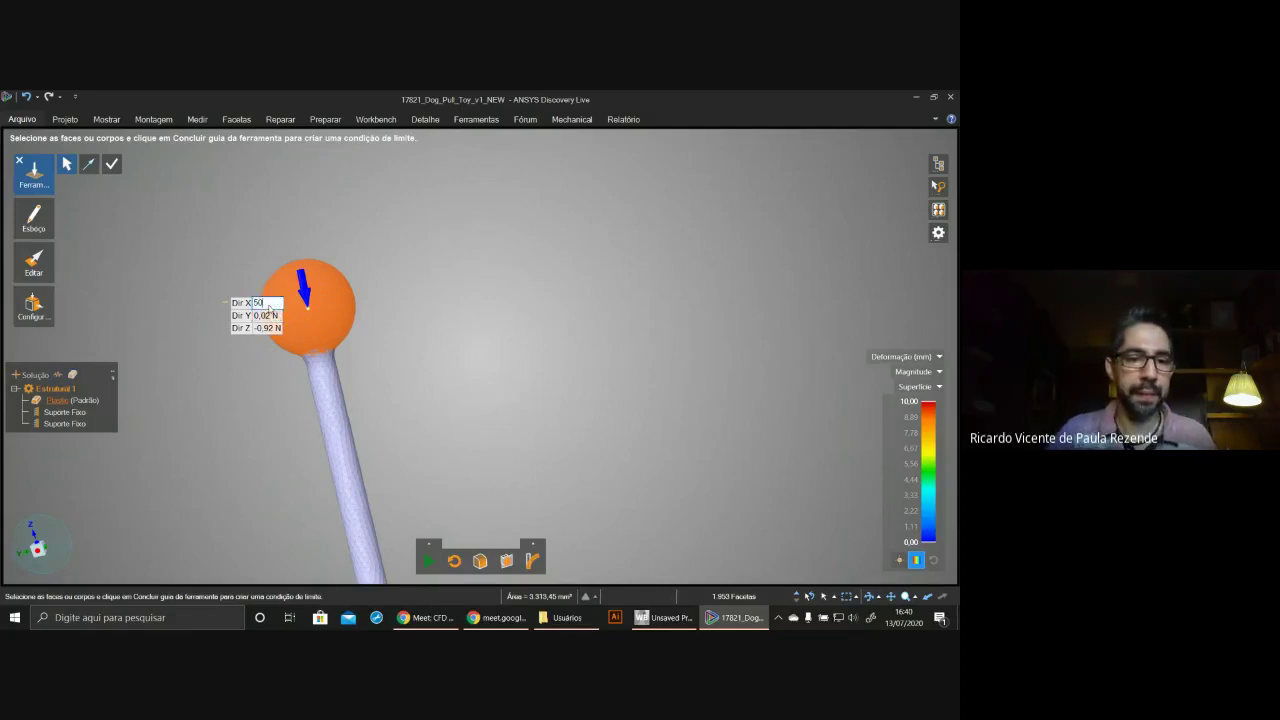
pyautogui.press('Return')
# - Set the handle ball force's Y and Z components to 0 N and finish the force
pyautogui.click(268, 316)
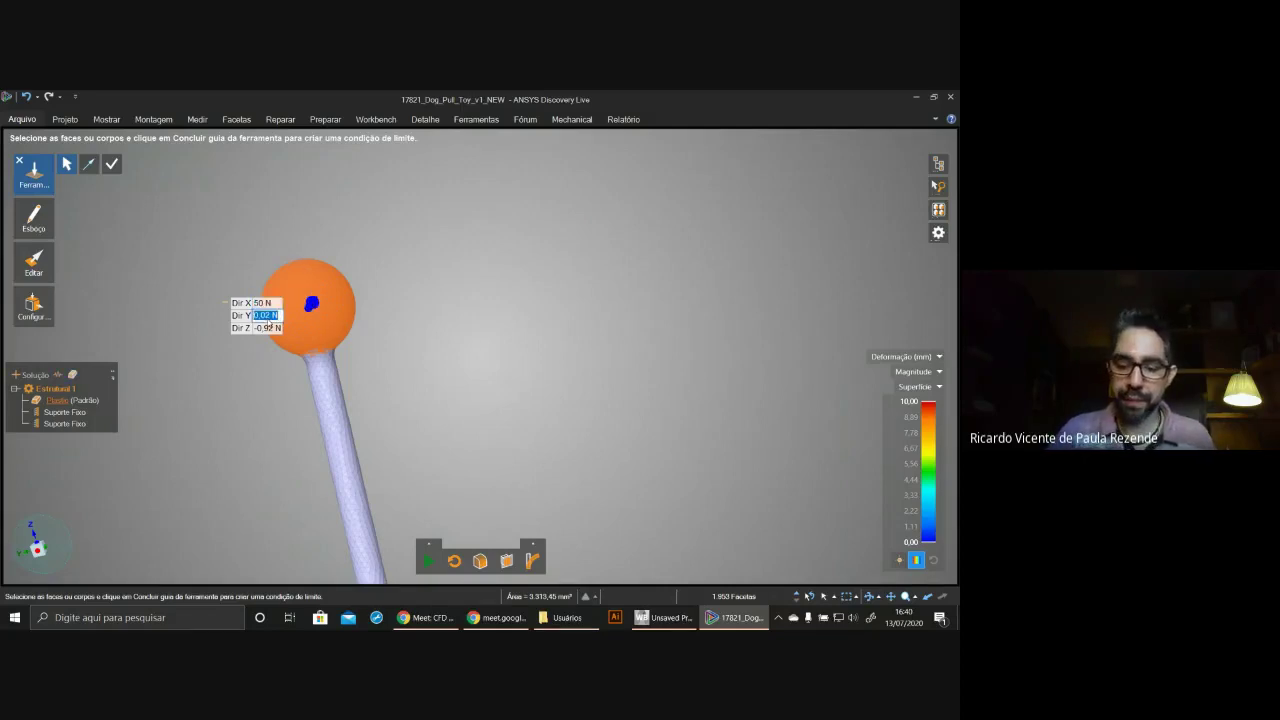
pyautogui.write('0')
pyautogui.press('Return')
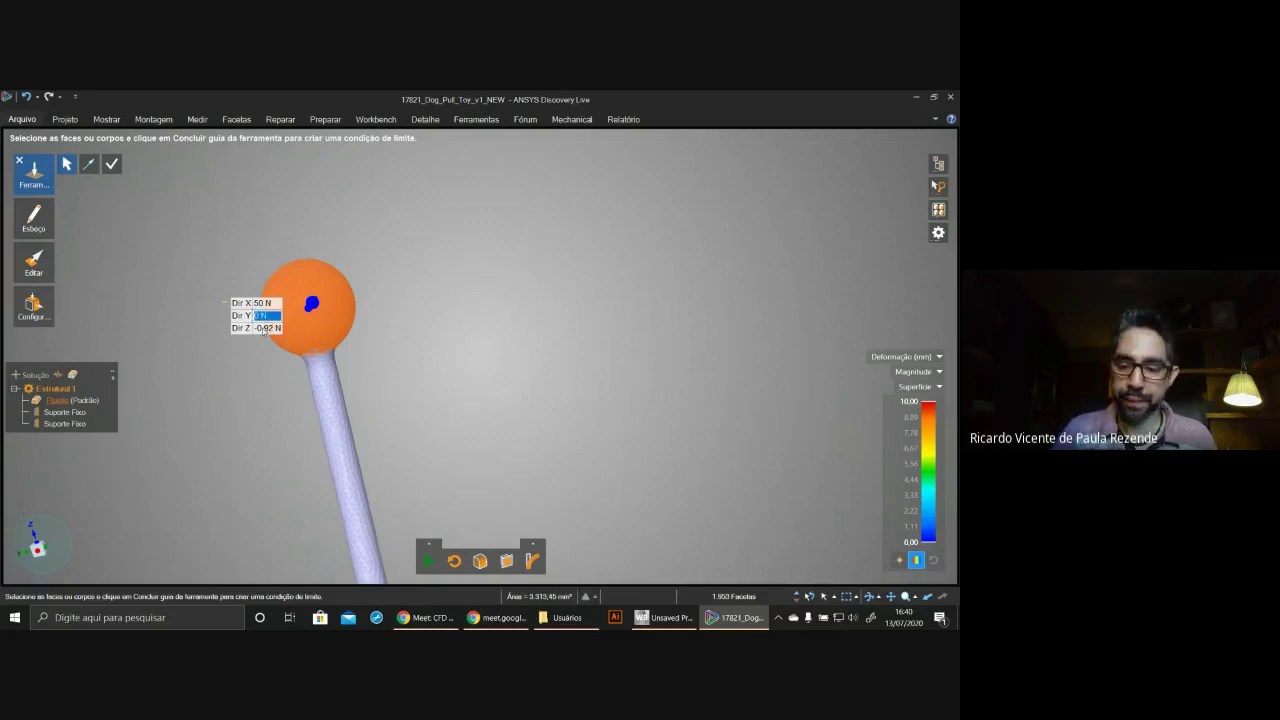
pyautogui.click(266, 328)
pyautogui.write('0')
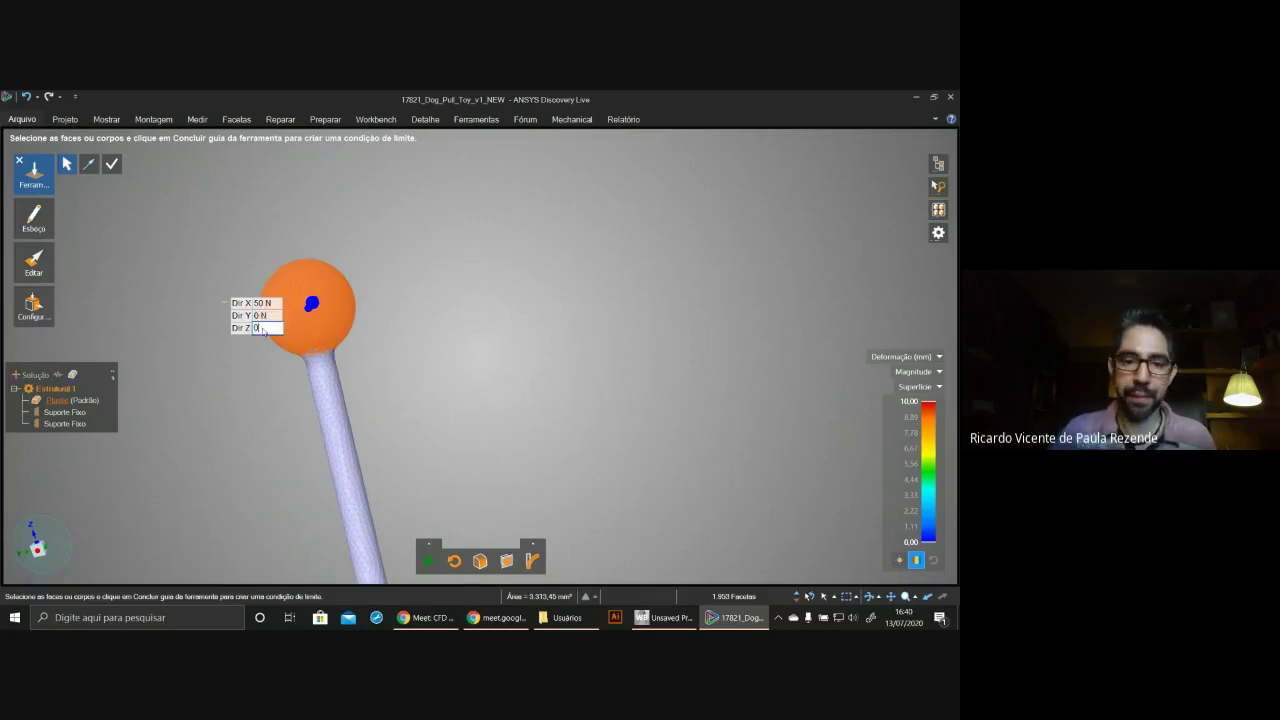
pyautogui.press('Return')
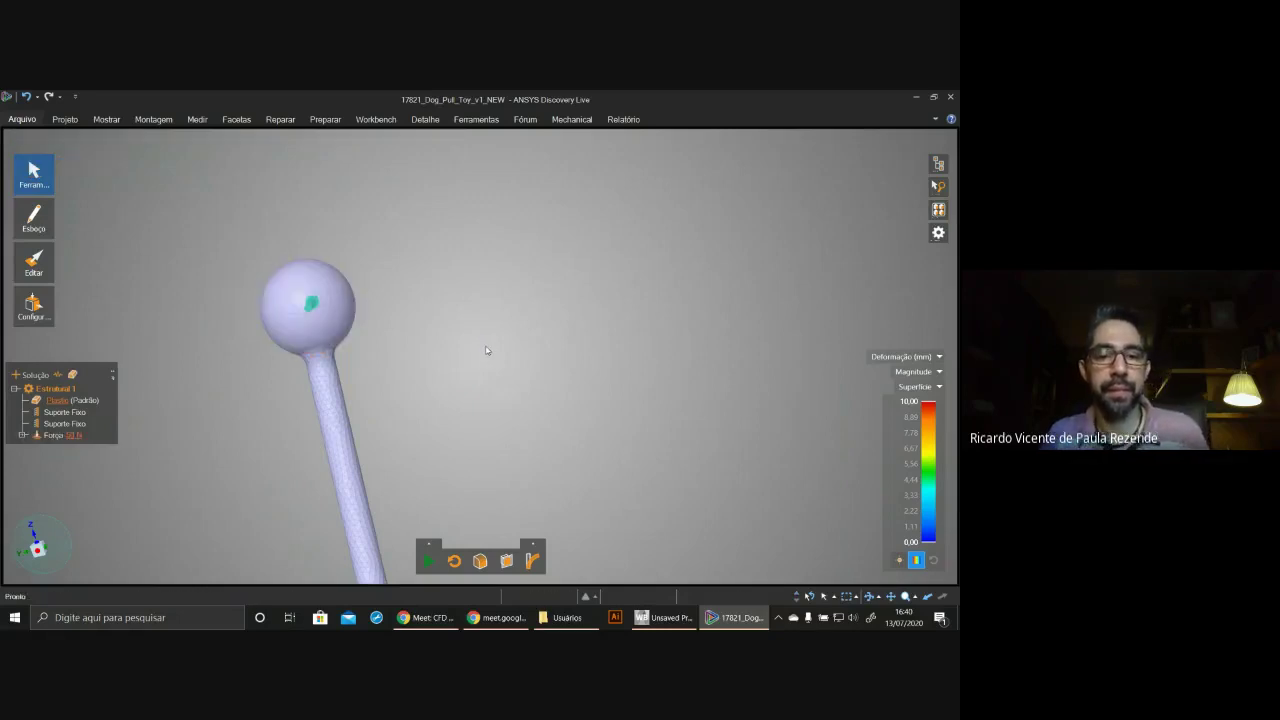
# - Select all facets of the flat end face of the dog's snout
pyautogui.moveTo(487, 351); pyautogui.dragTo(494, 449, button='middle')
pyautogui.scroll(-2, 492, 383)
pyautogui.press('h')
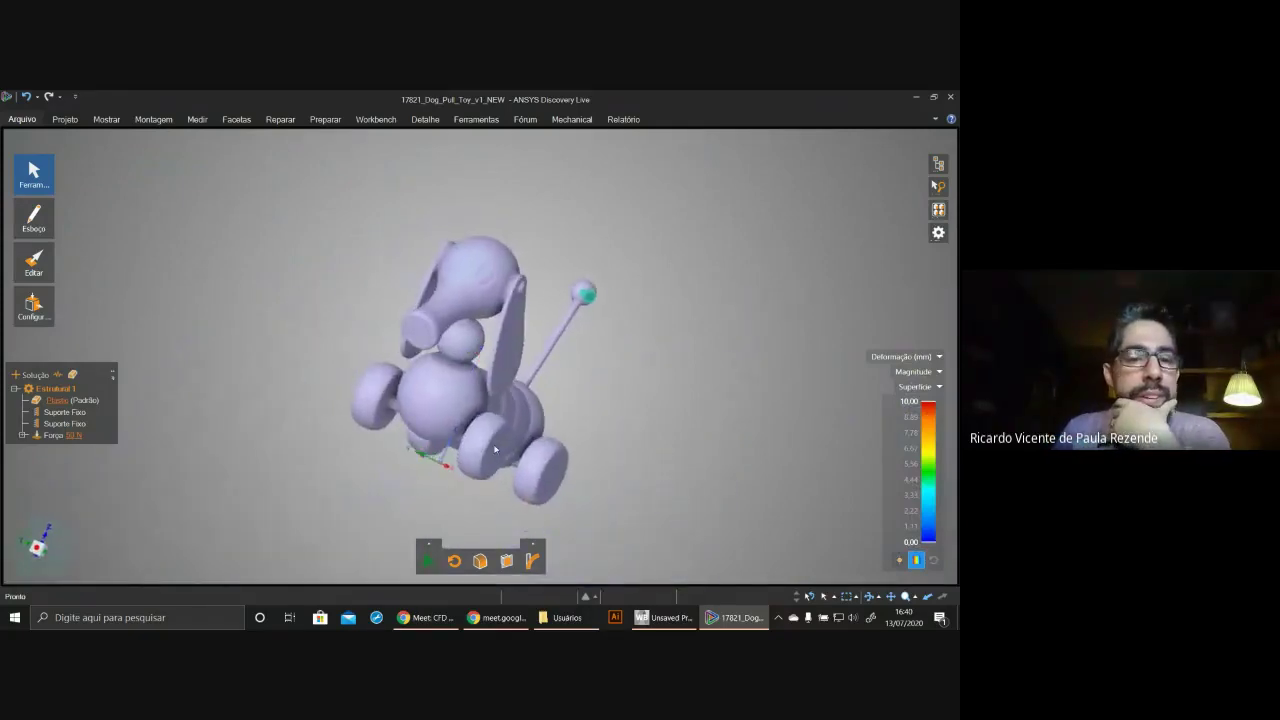
pyautogui.tripleClick(421, 334)
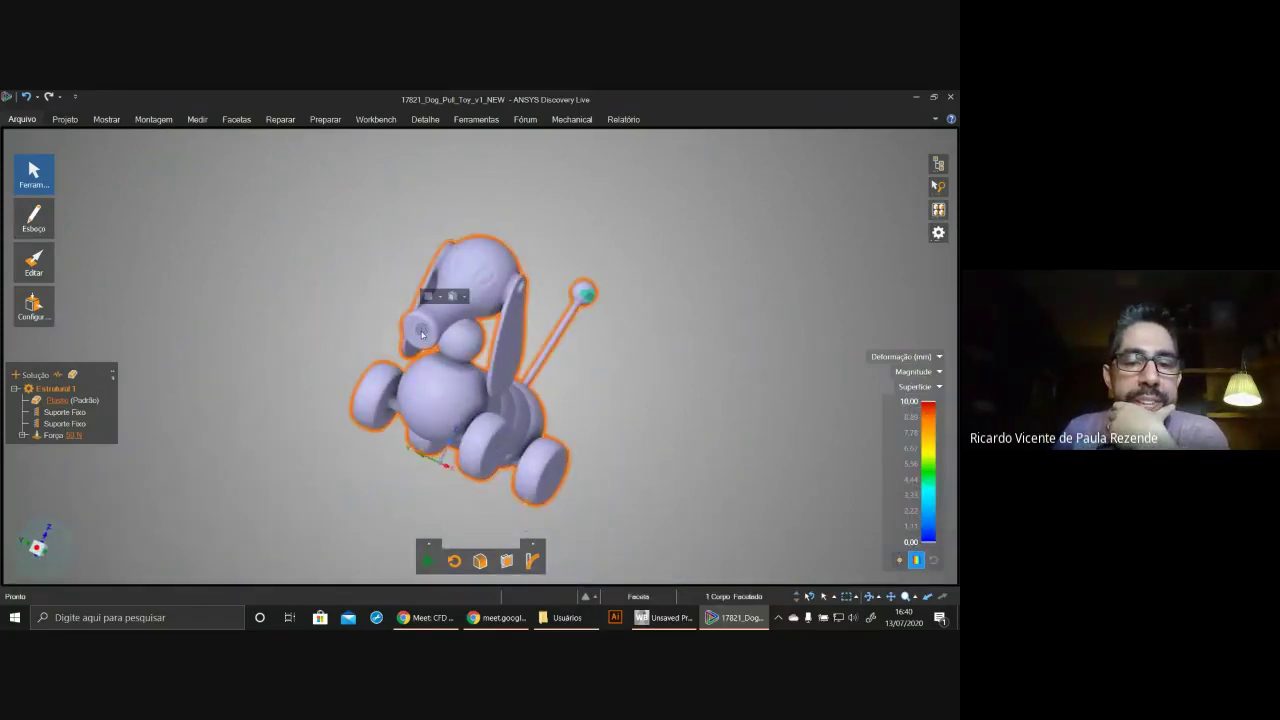
pyautogui.click(577, 248)
pyautogui.click(419, 337)
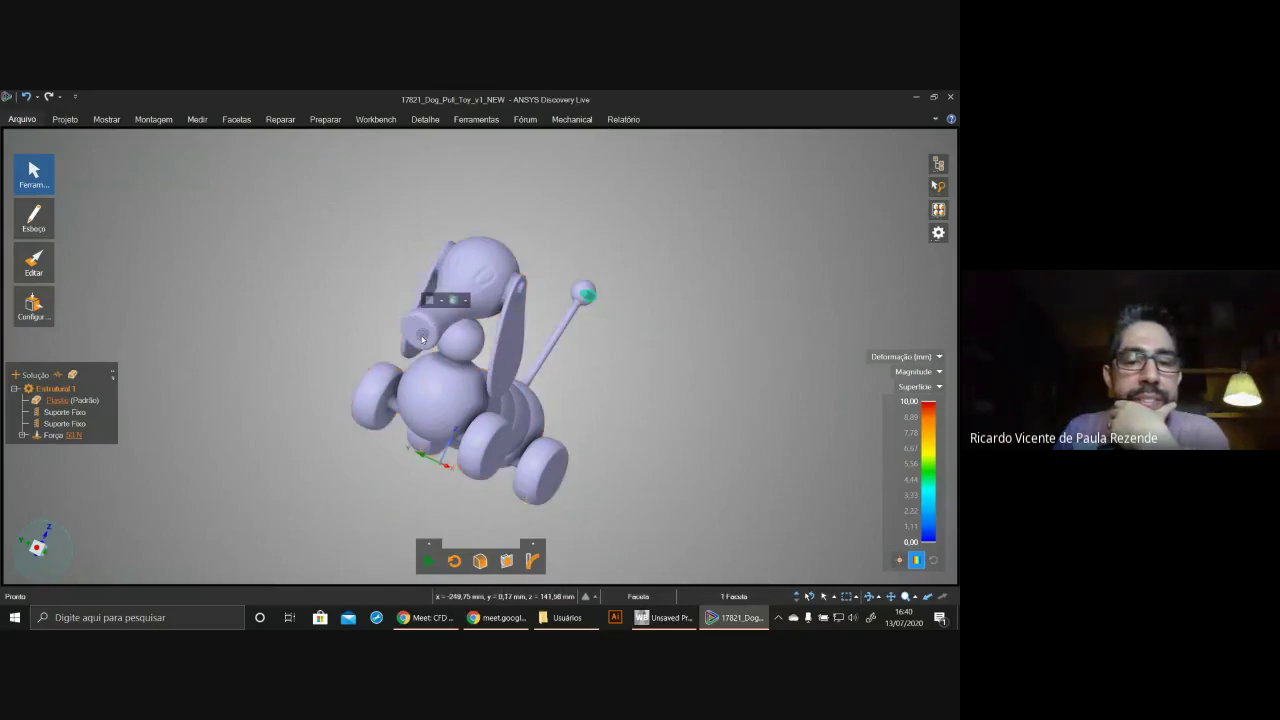
pyautogui.click(419, 336)
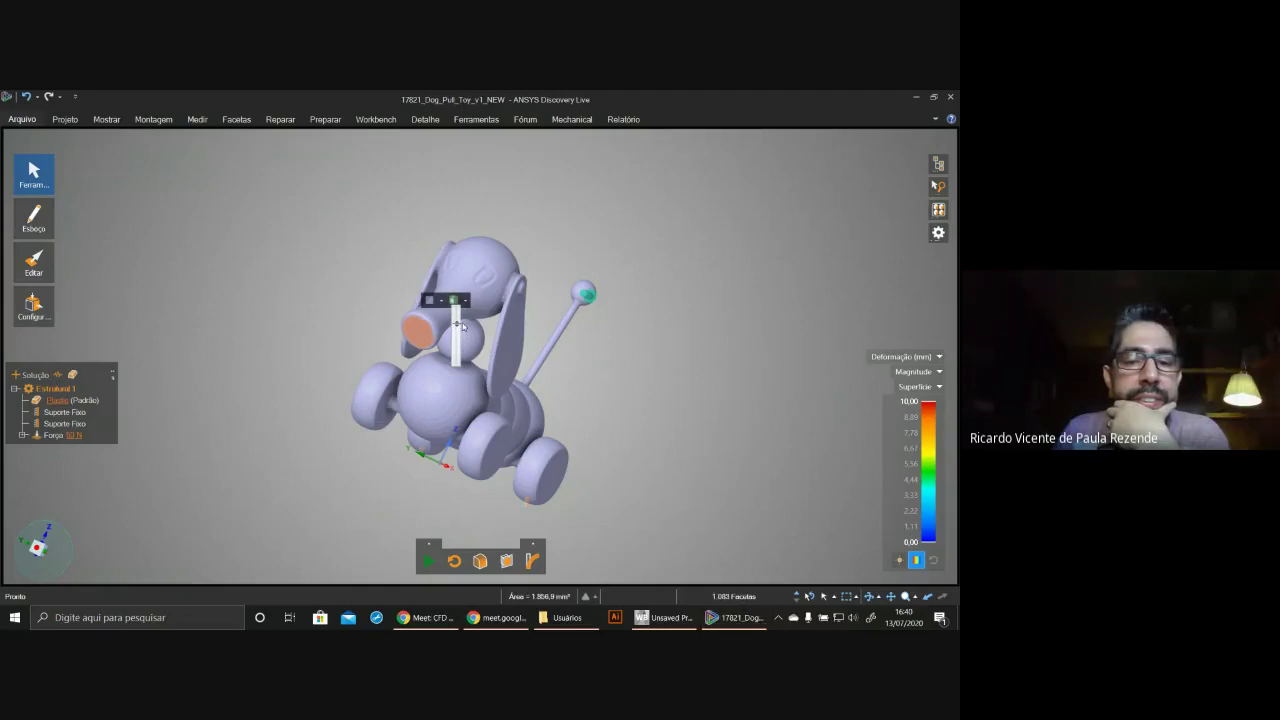
# - Add a 75 N force on the selected end face of the snout
pyautogui.rightClick(416, 331)
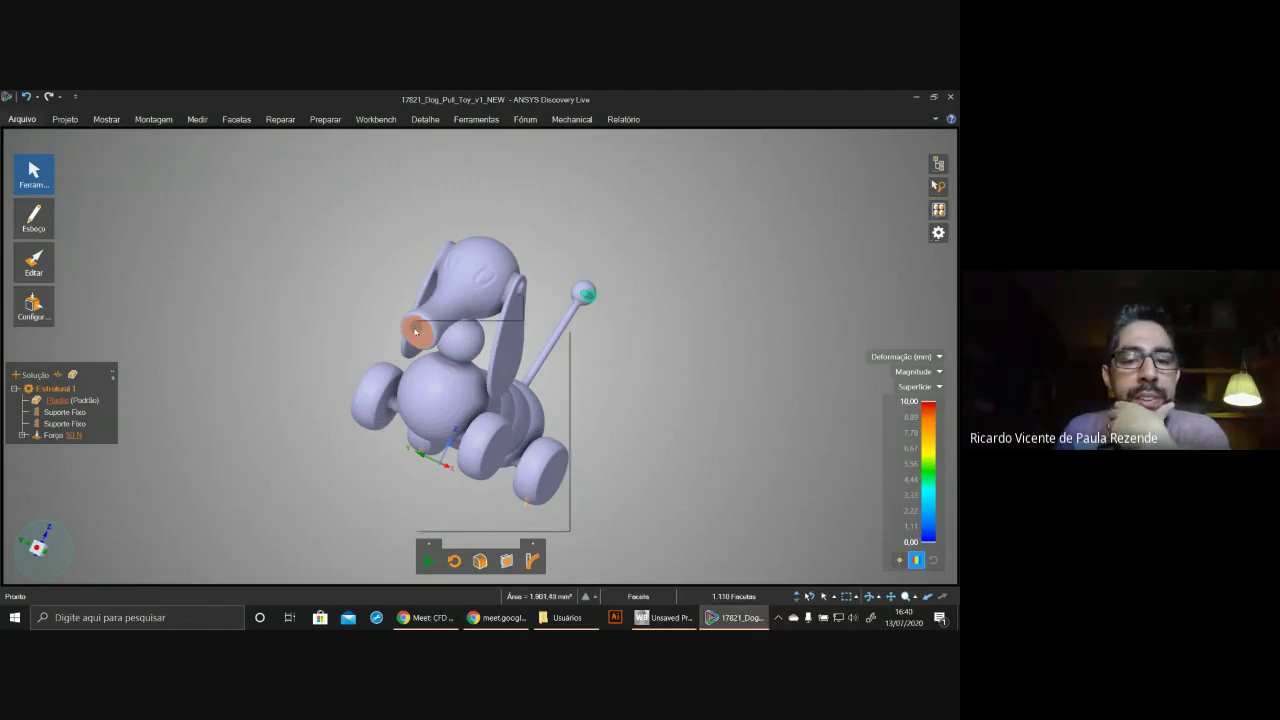
pyautogui.moveTo(470, 389)
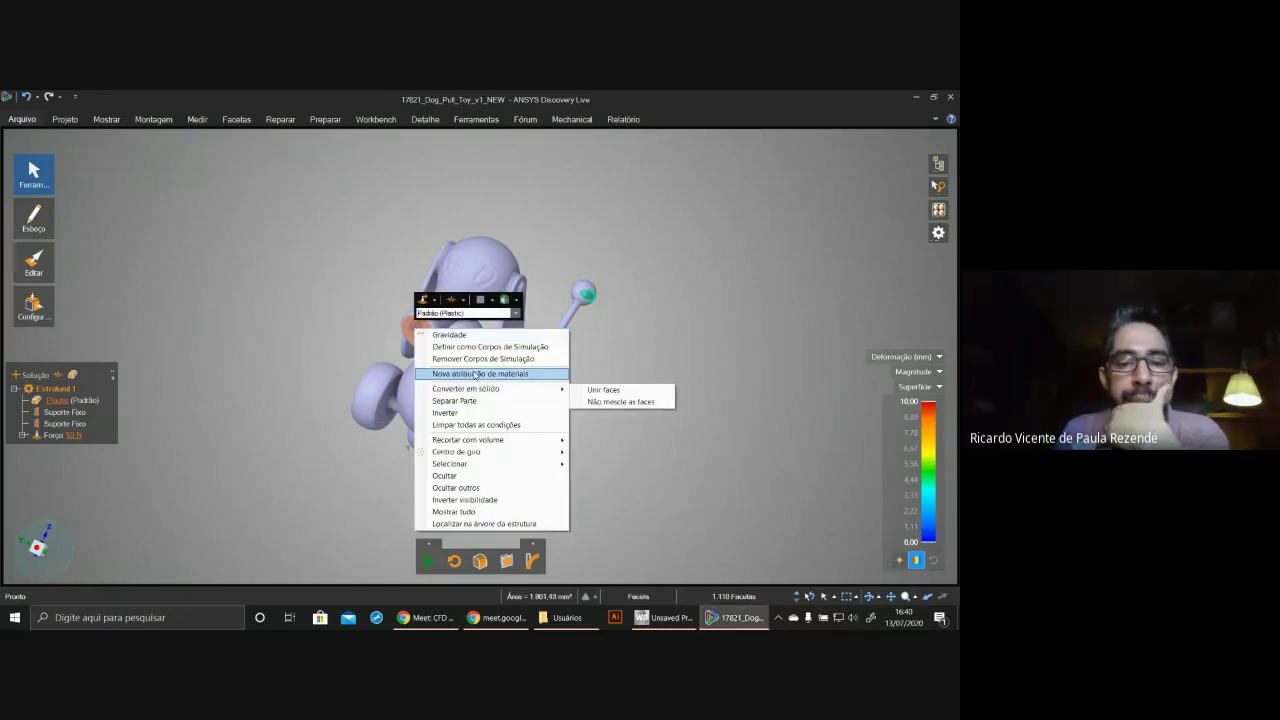
pyautogui.click(435, 300)
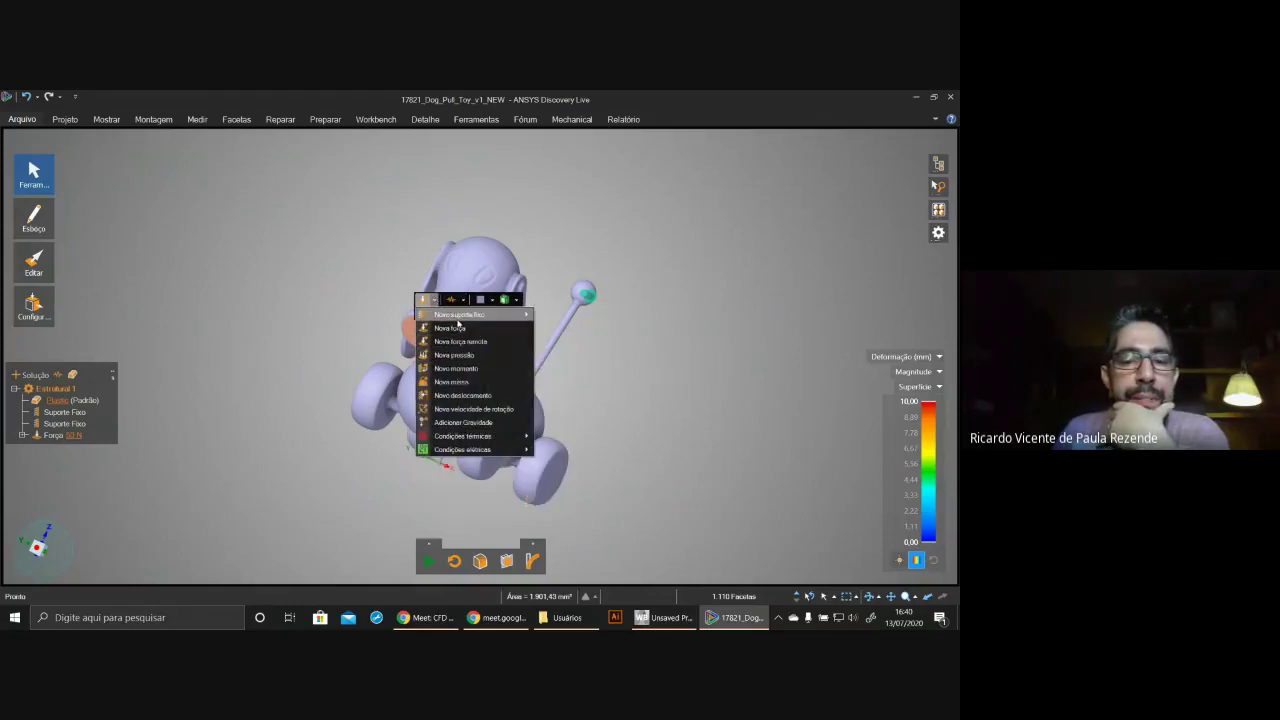
pyautogui.click(458, 333)
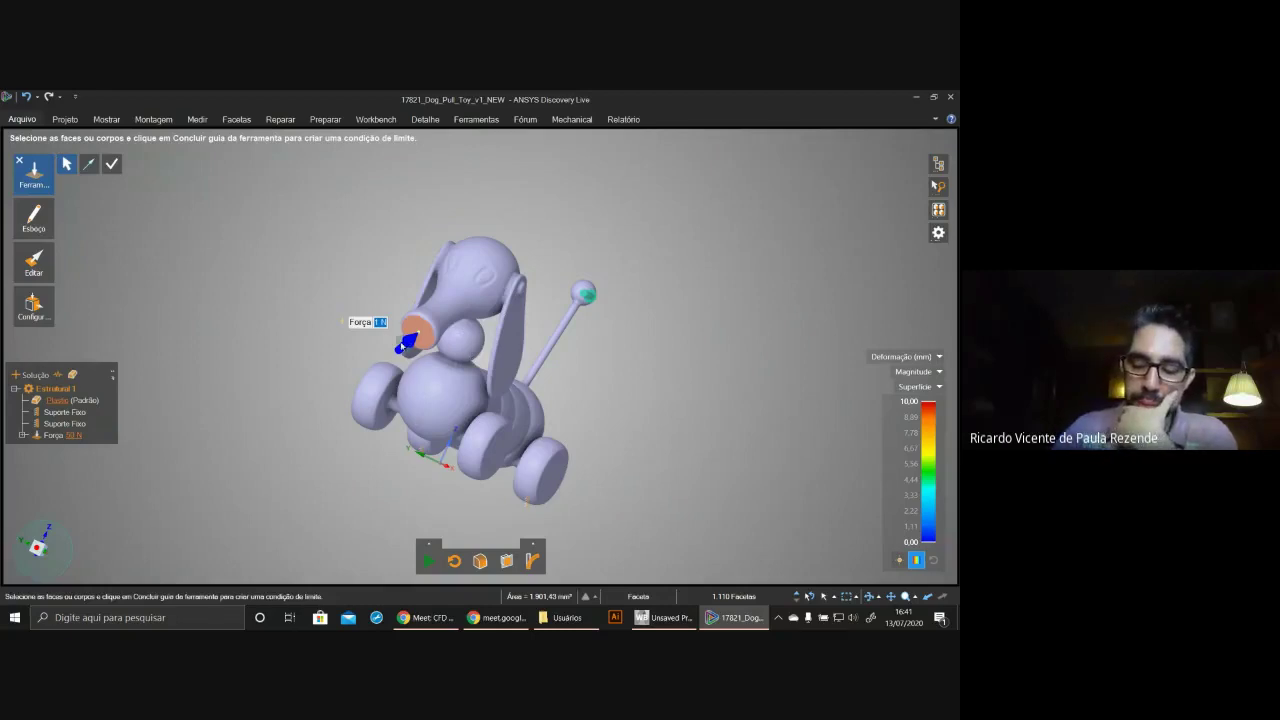
pyautogui.write('7')
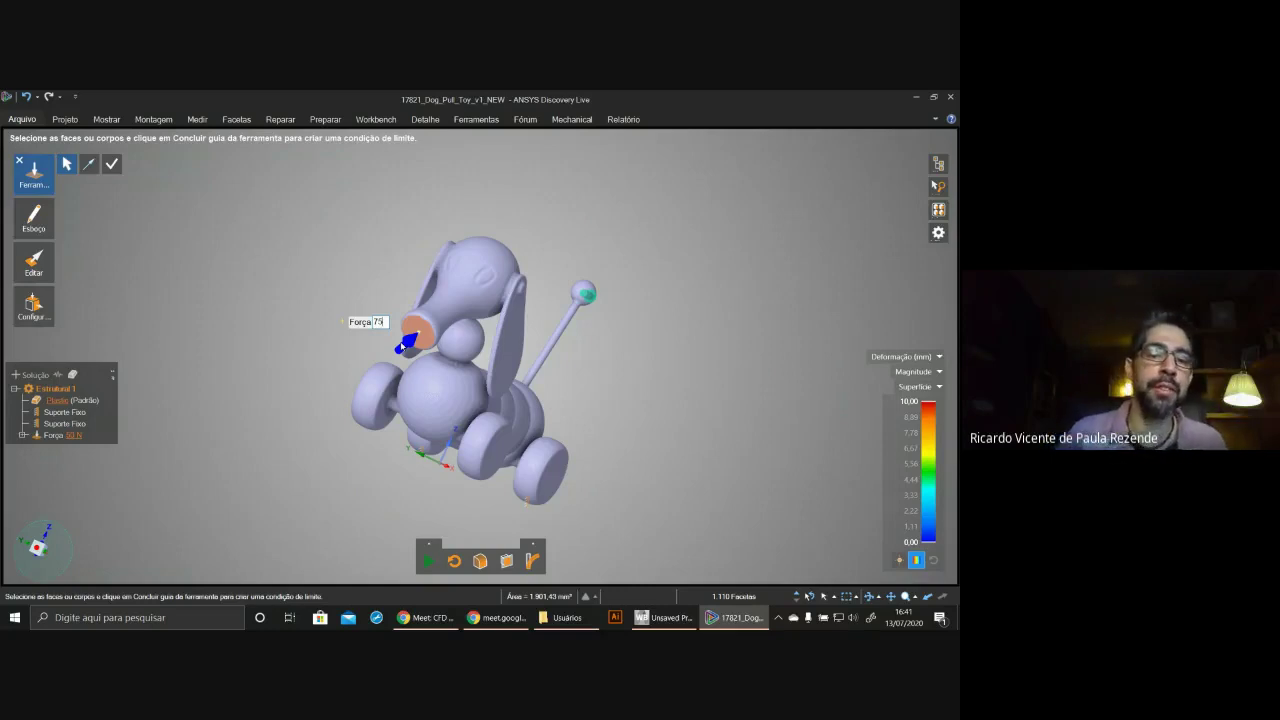
pyautogui.write('5')
pyautogui.press('Return')
pyautogui.press('Escape')
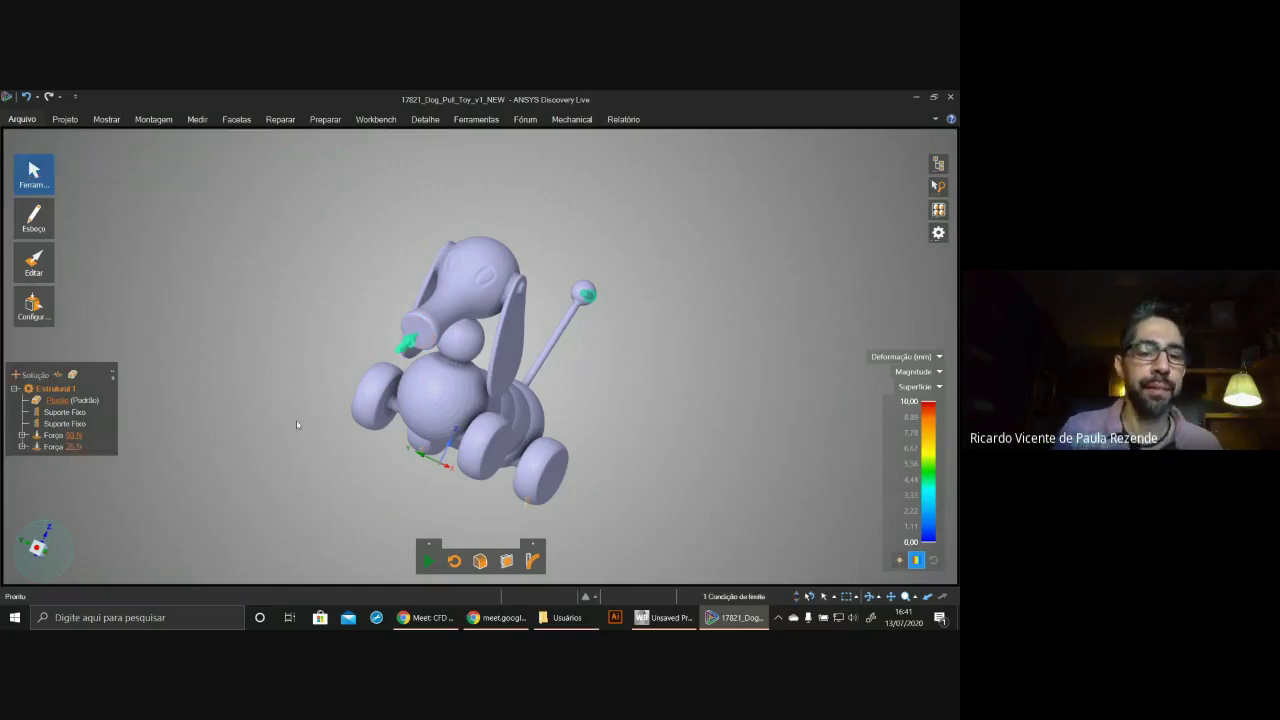
# - Run the structural simulation and animate the deformation, raising the animation speed and scale
pyautogui.moveTo(592, 332); pyautogui.dragTo(471, 343, button='middle')
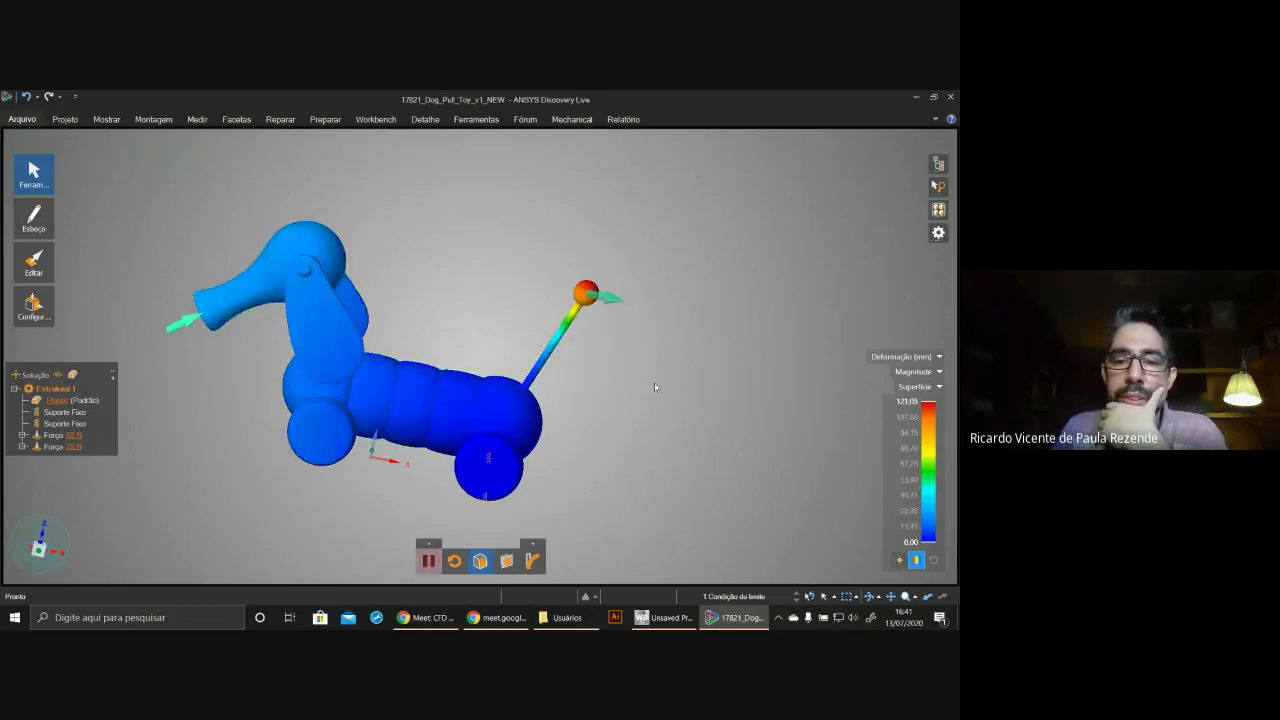
pyautogui.click(532, 560)
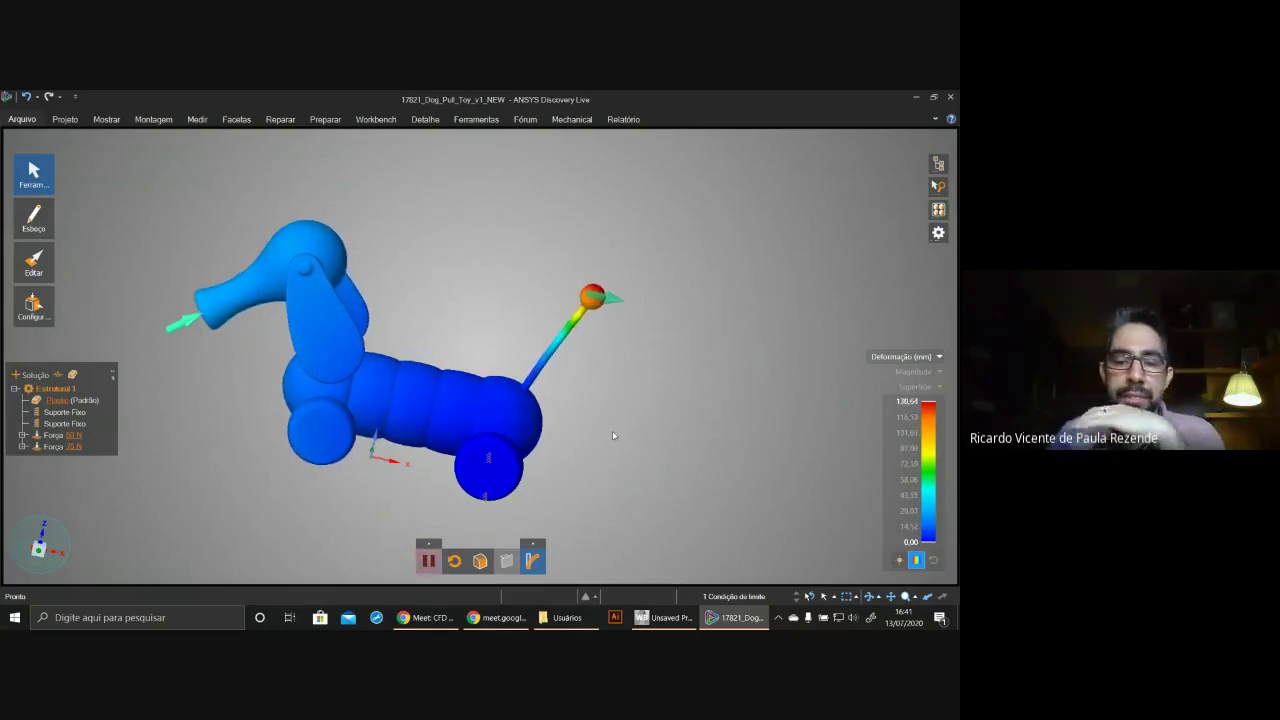
pyautogui.click(533, 545)
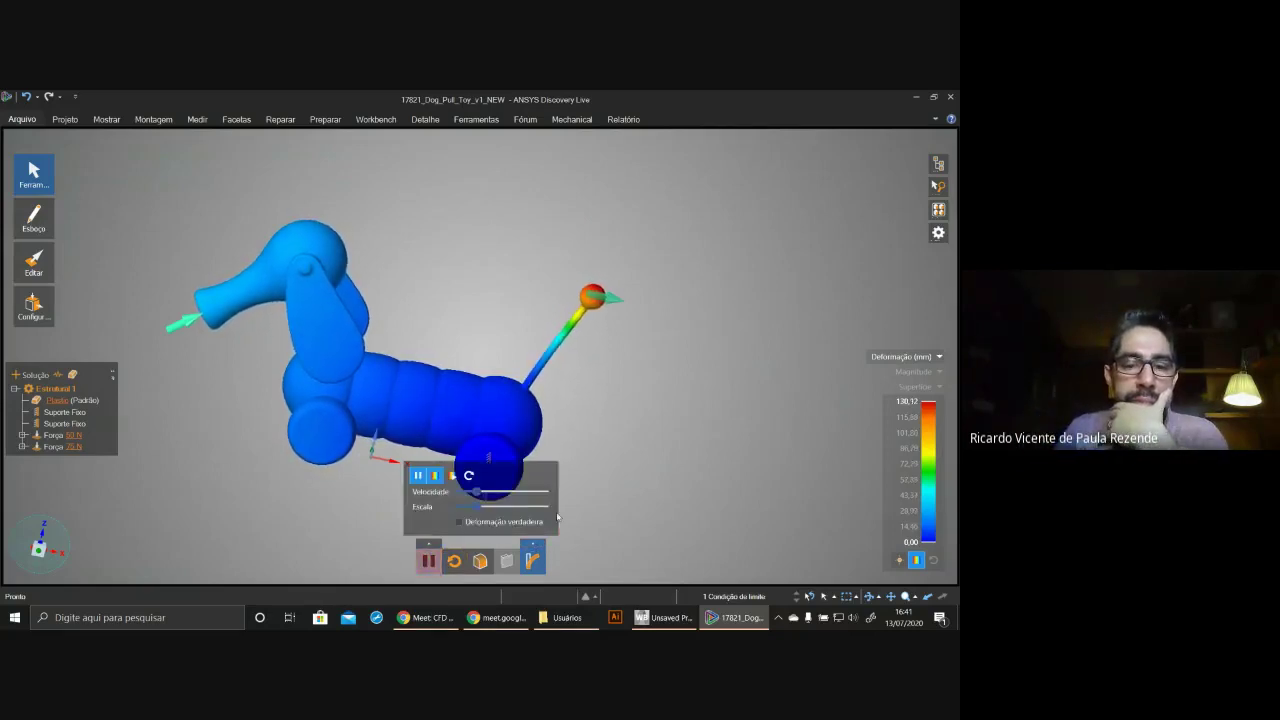
pyautogui.moveTo(476, 510); pyautogui.dragTo(497, 495)
pyautogui.moveTo(400, 440); pyautogui.dragTo(435, 444, button='middle')
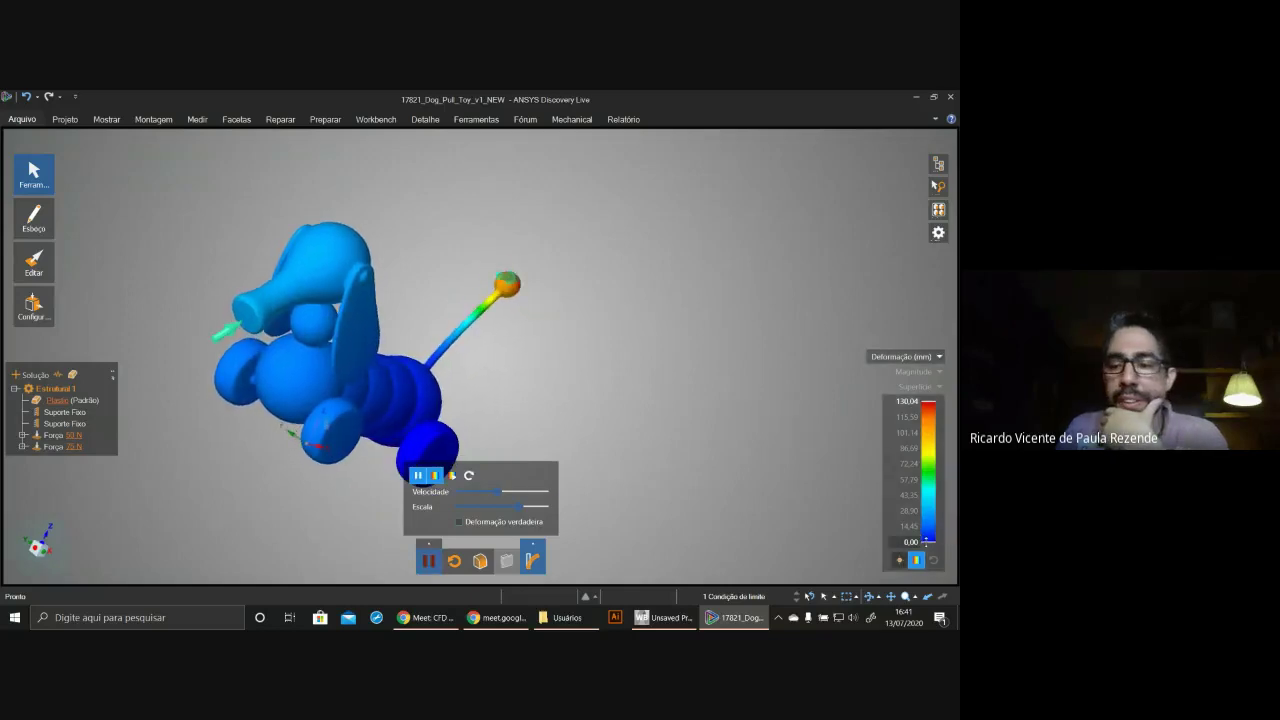
# - Narrow the deformation legend's colour range to limits of about -0.659 and 51.75 mm
pyautogui.moveTo(928, 548)
pyautogui.mouseDown()
pyautogui.moveTo(928, 500)
pyautogui.moveTo(928, 553)
pyautogui.moveTo(928, 540)
pyautogui.mouseUp()
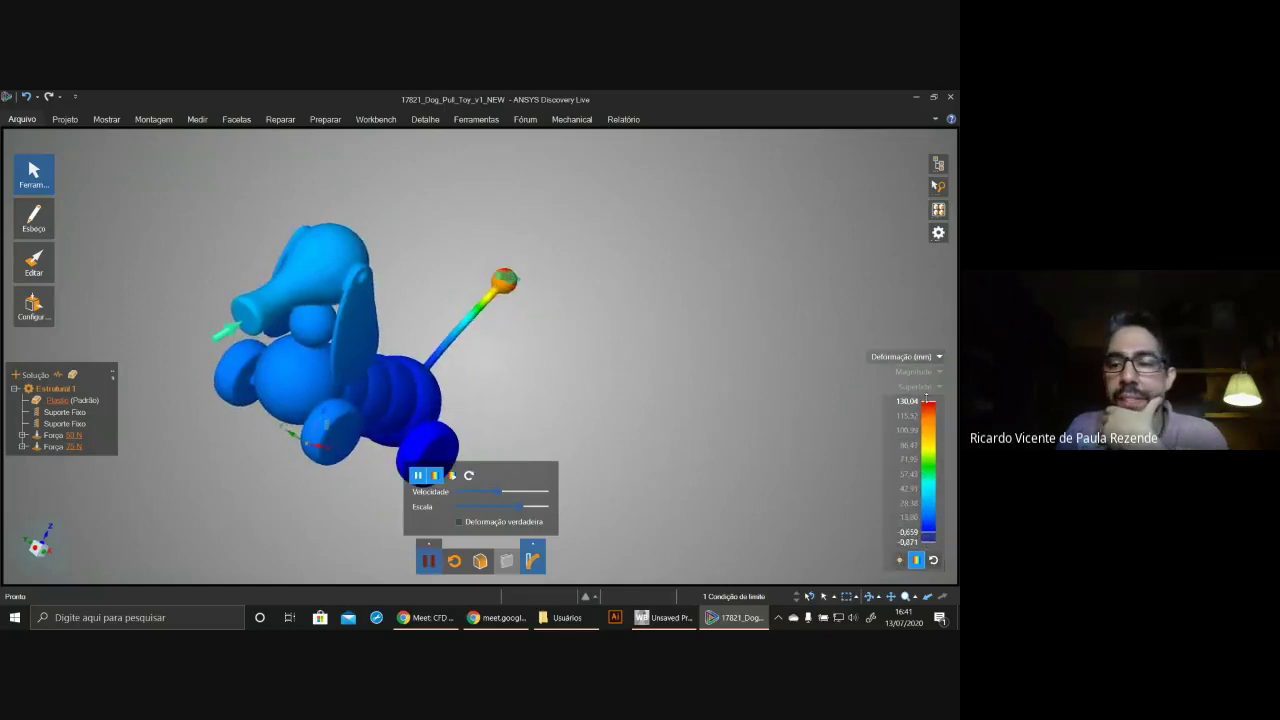
pyautogui.moveTo(928, 401); pyautogui.dragTo(928, 422)
pyautogui.moveTo(932, 478)
pyautogui.mouseDown()
pyautogui.moveTo(931, 530)
pyautogui.moveTo(931, 485)
pyautogui.mouseUp()
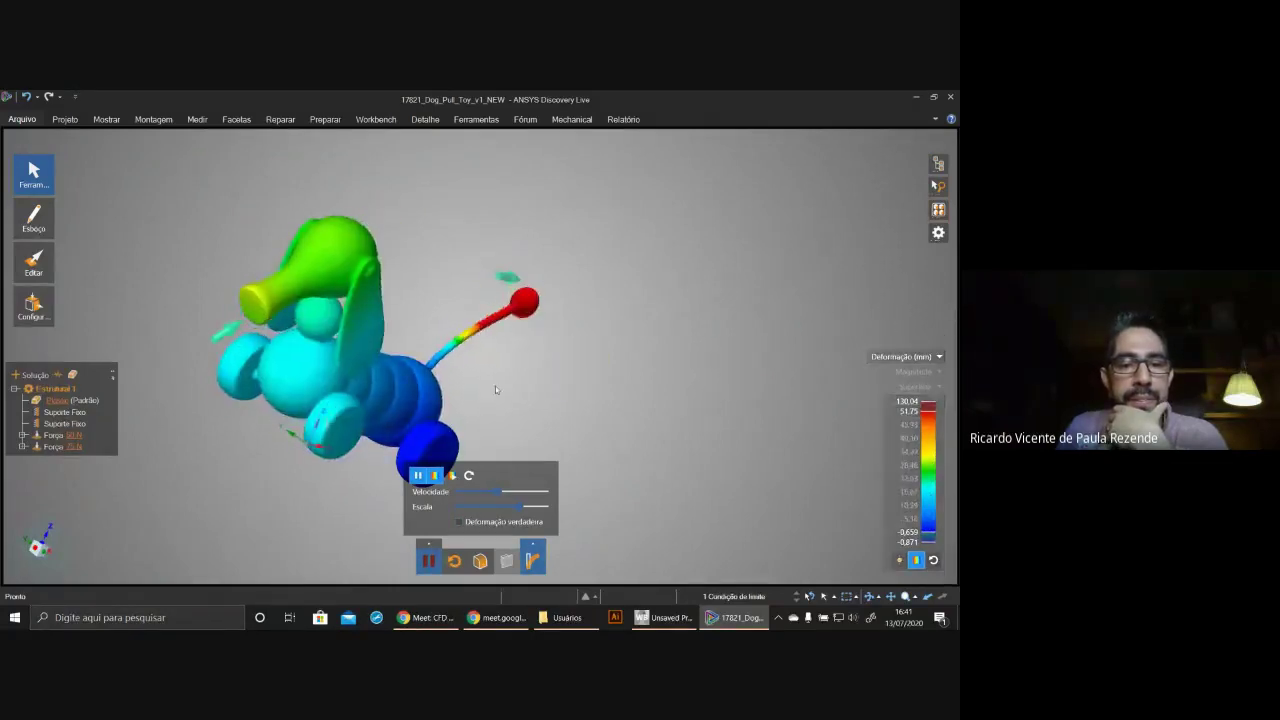
# - Set the handle ball's force to 100 N and the snout's force to 75 N
pyautogui.moveTo(495, 386); pyautogui.dragTo(436, 297, button='middle')
pyautogui.moveTo(362, 310); pyautogui.dragTo(332, 308, button='middle')
pyautogui.moveTo(412, 330); pyautogui.dragTo(540, 305, button='middle')
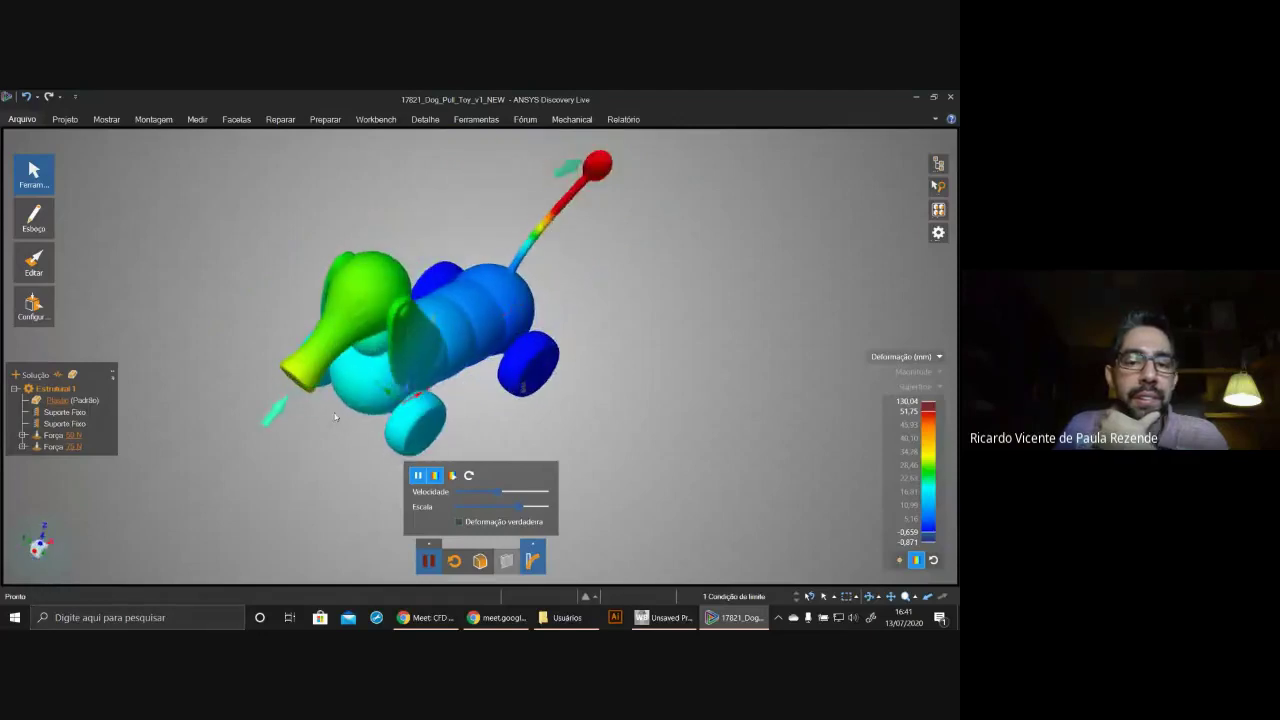
pyautogui.click(72, 446)
pyautogui.write('75')
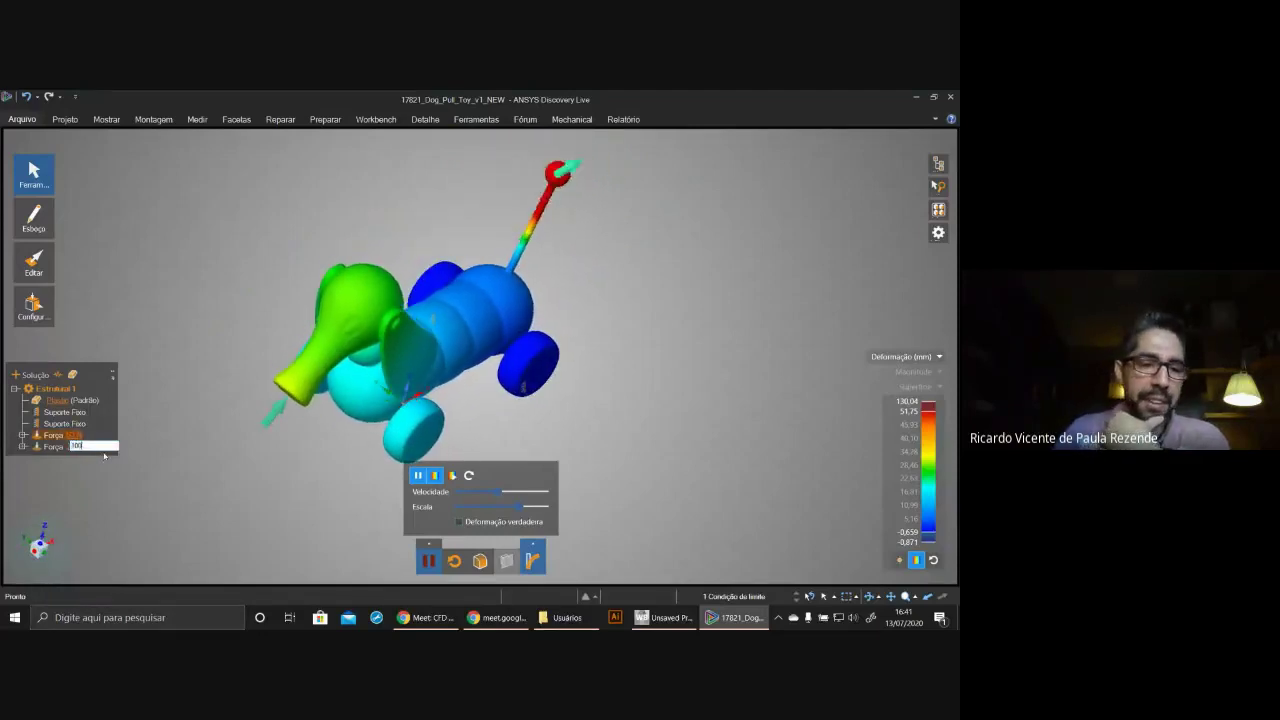
pyautogui.press('Return')
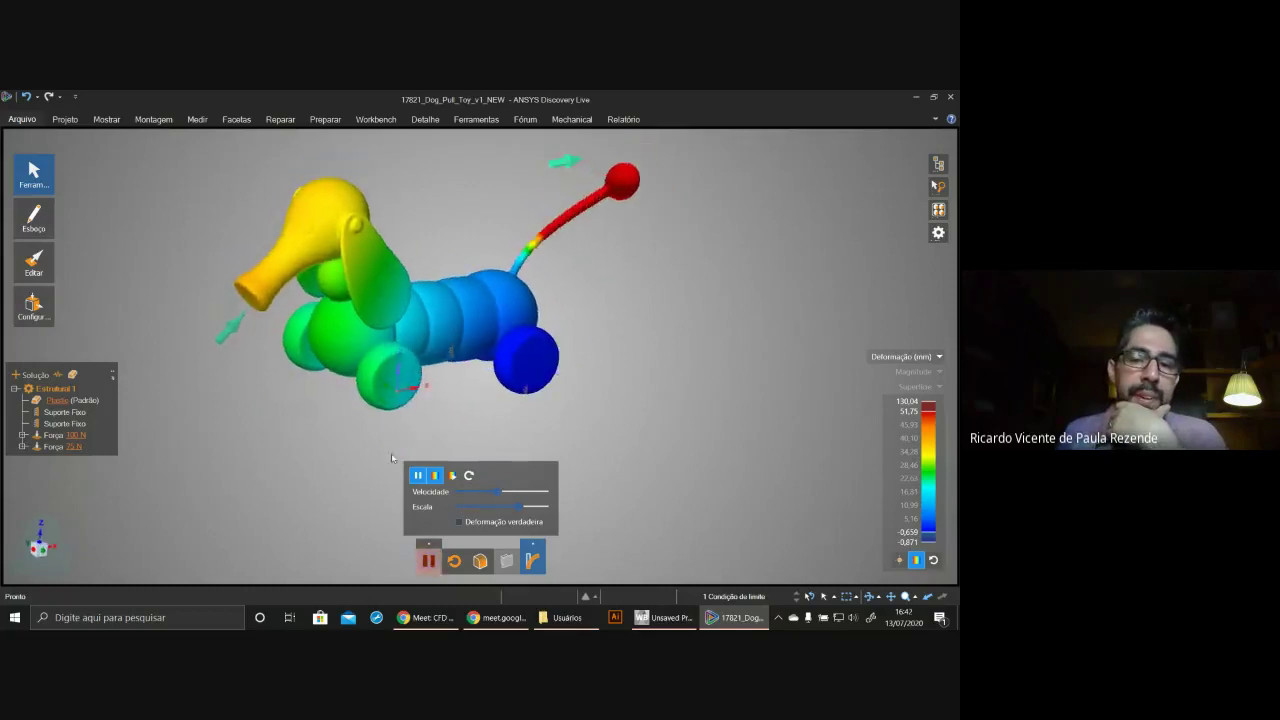
# - Replace the deformation animation with a section-plane display of the results lengthwise through the toy
pyautogui.click(509, 563)
pyautogui.click(508, 564)
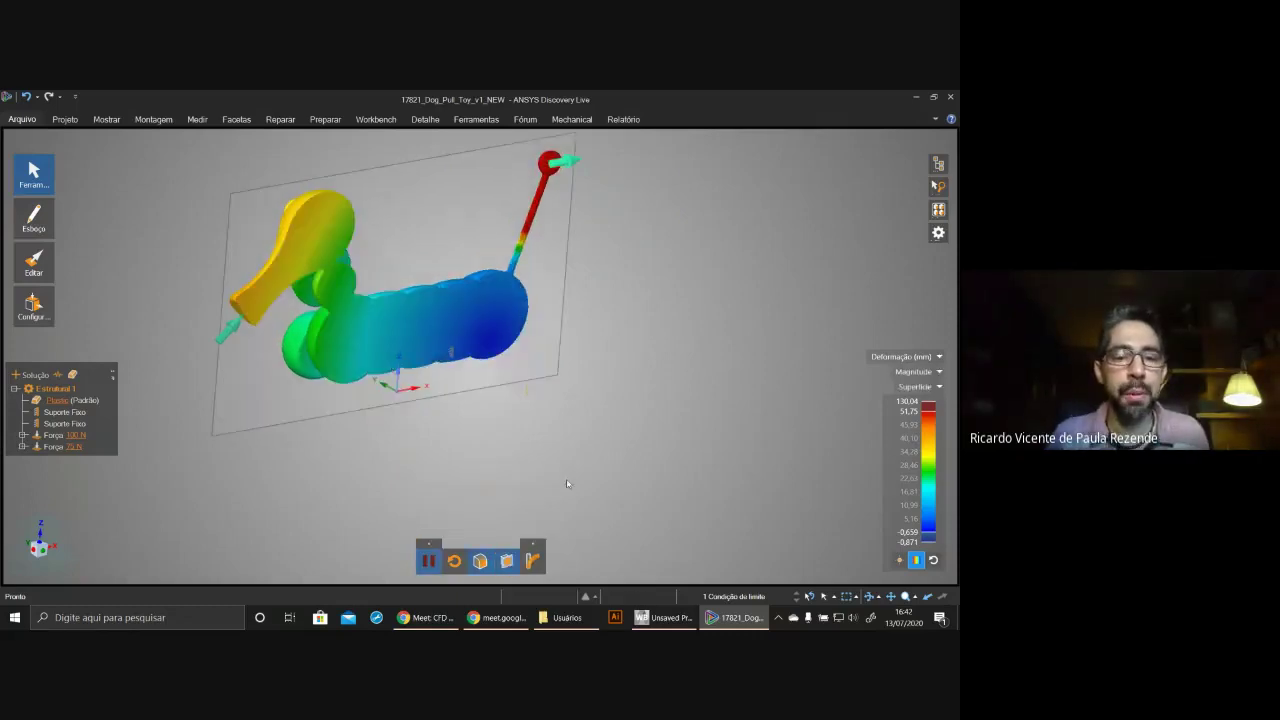
pyautogui.moveTo(538, 436); pyautogui.dragTo(614, 462, button='middle')
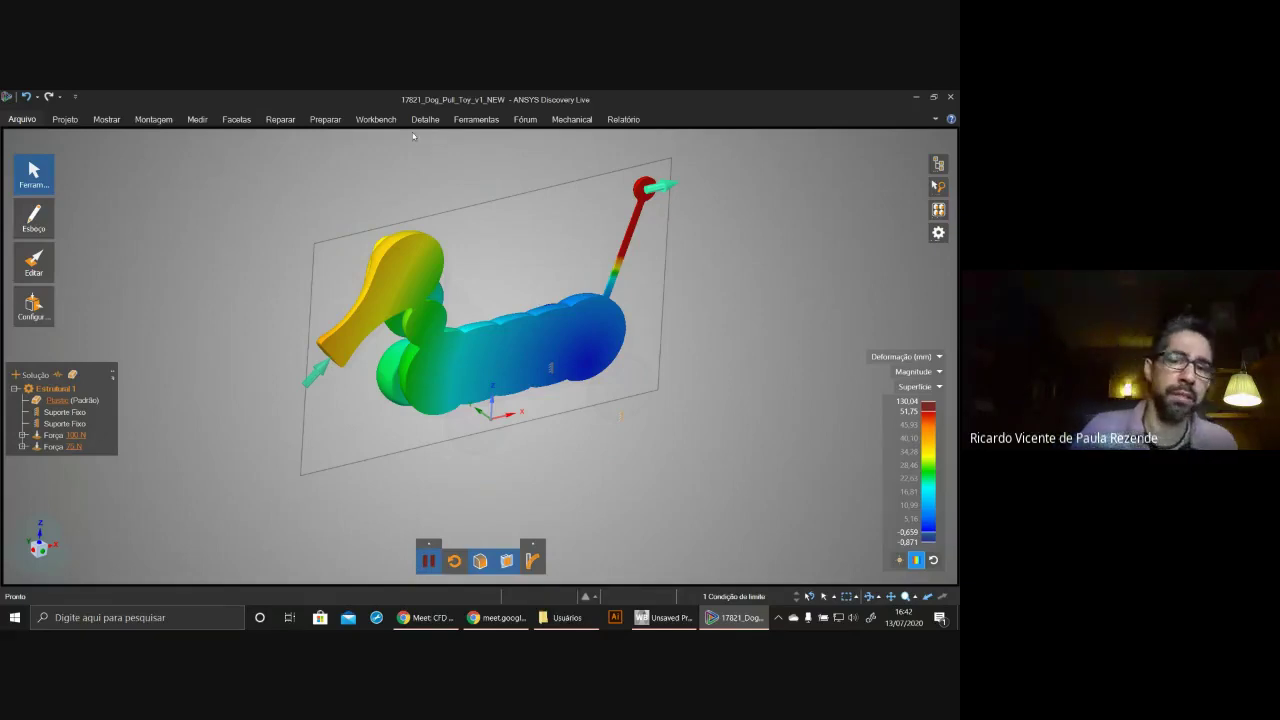
# - Start the Shell tool for faceted bodies with an inward thickness of 2 mm
pyautogui.click(328, 120)
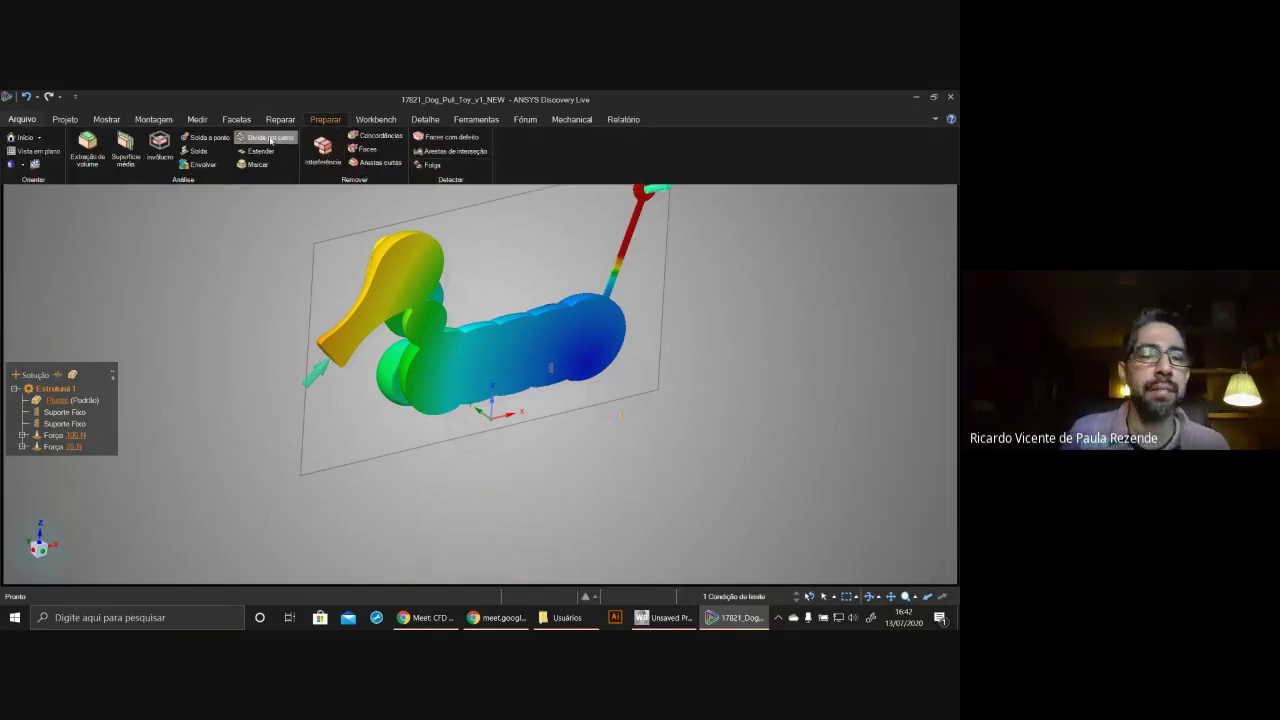
pyautogui.click(234, 119)
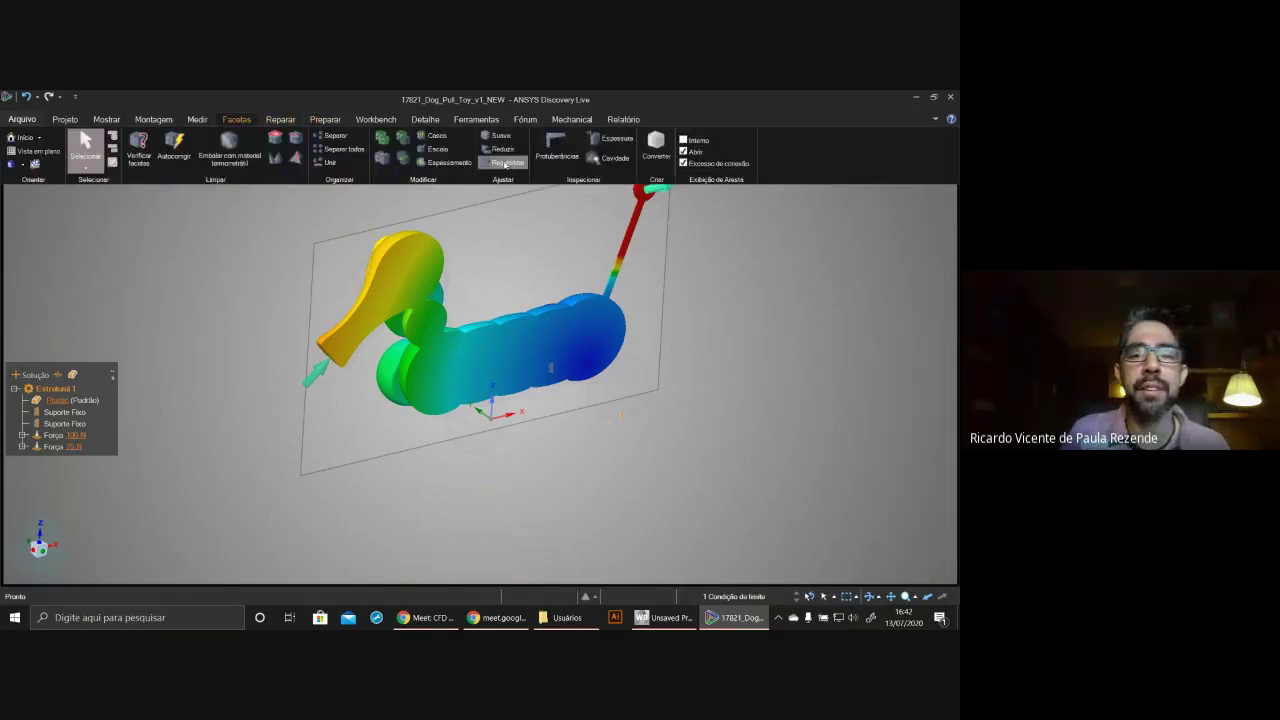
pyautogui.click(437, 137)
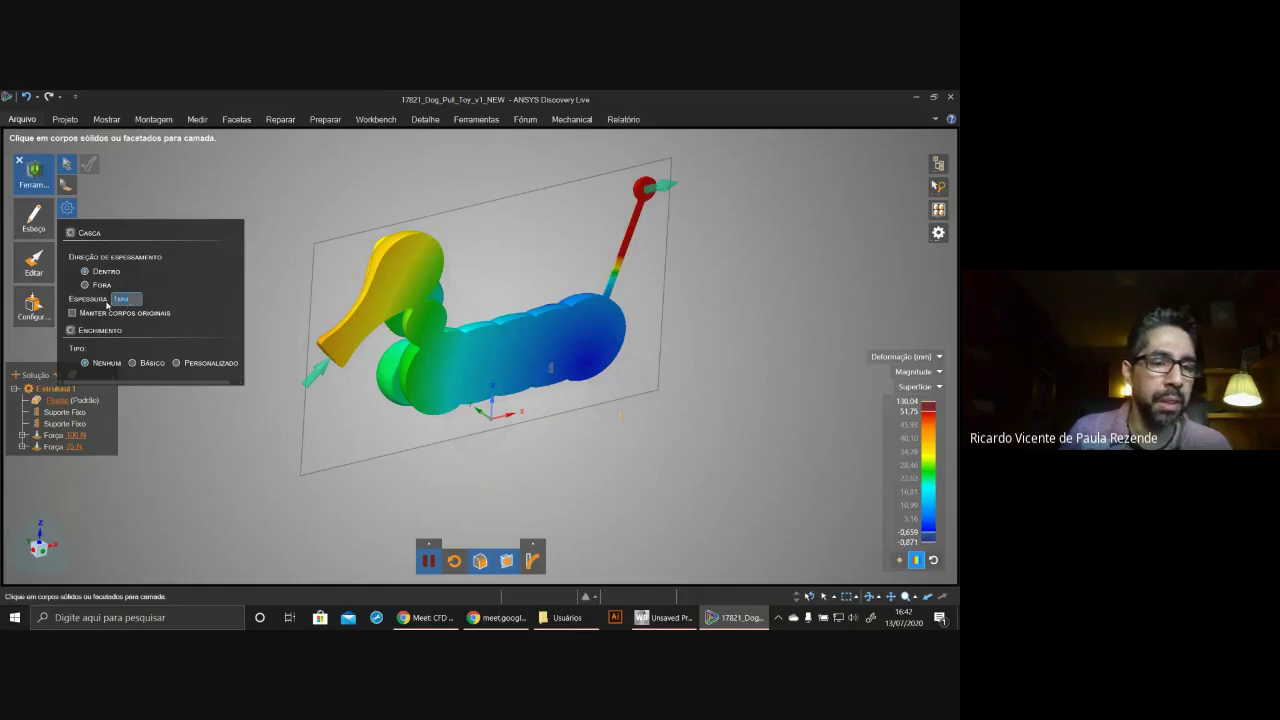
pyautogui.press('Return')
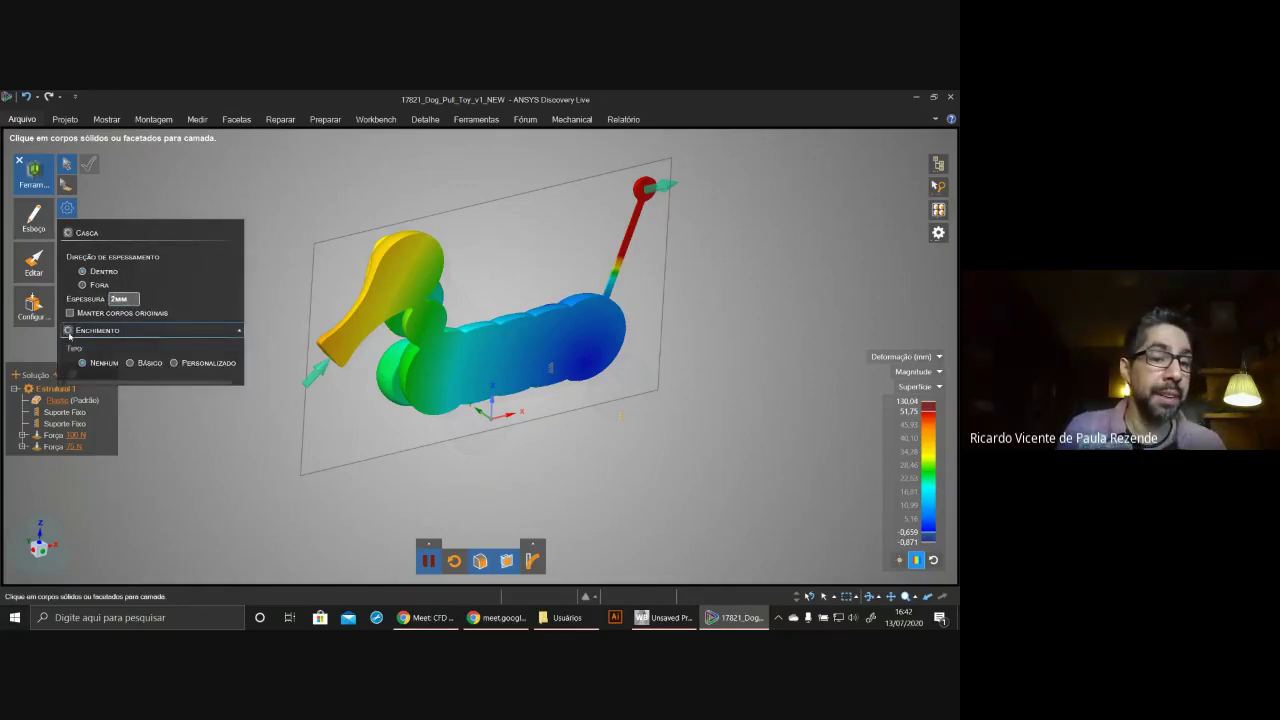
# - Examine the shell's basic infill shapes: extrusions, lattices and minimal surfaces
pyautogui.click(145, 364)
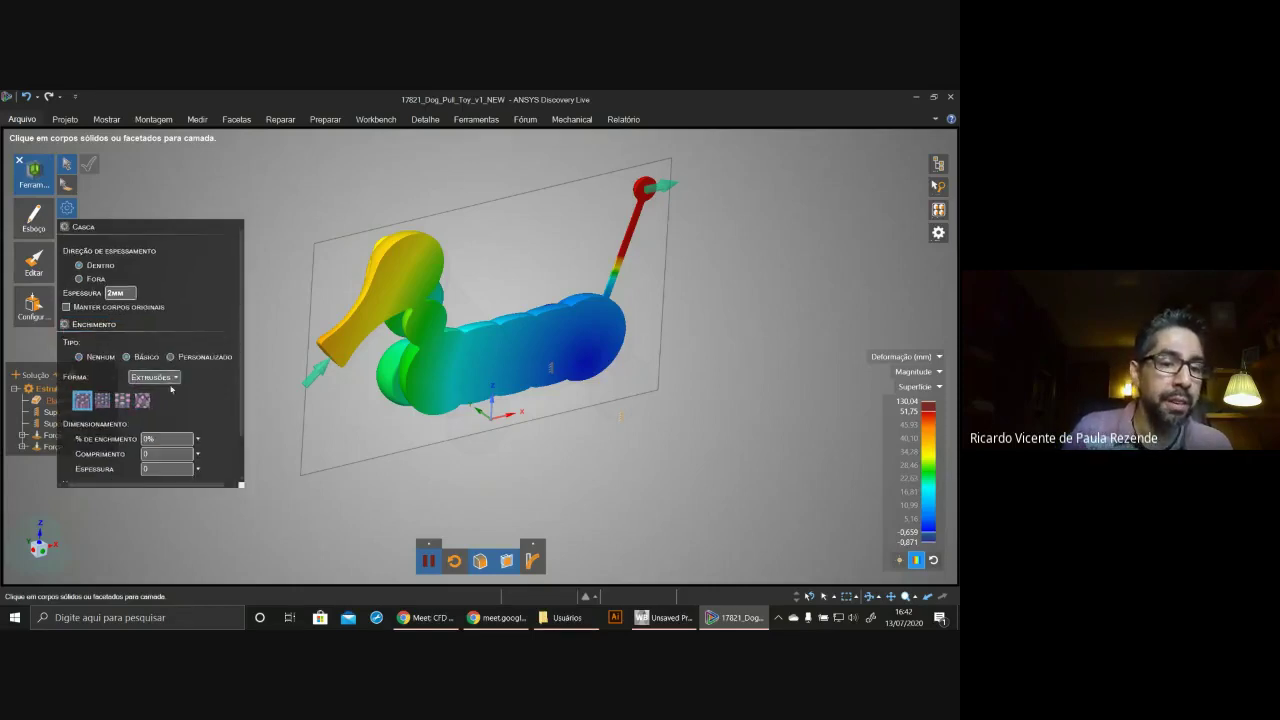
pyautogui.click(175, 379)
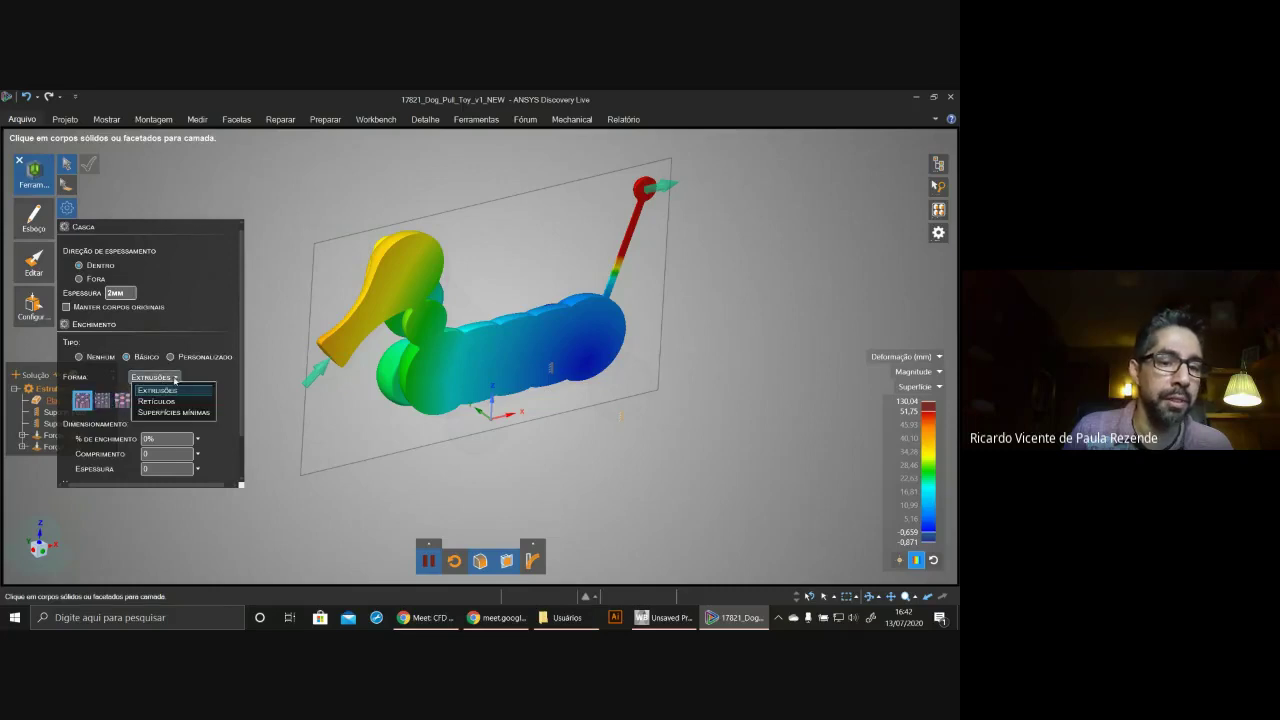
pyautogui.click(156, 401)
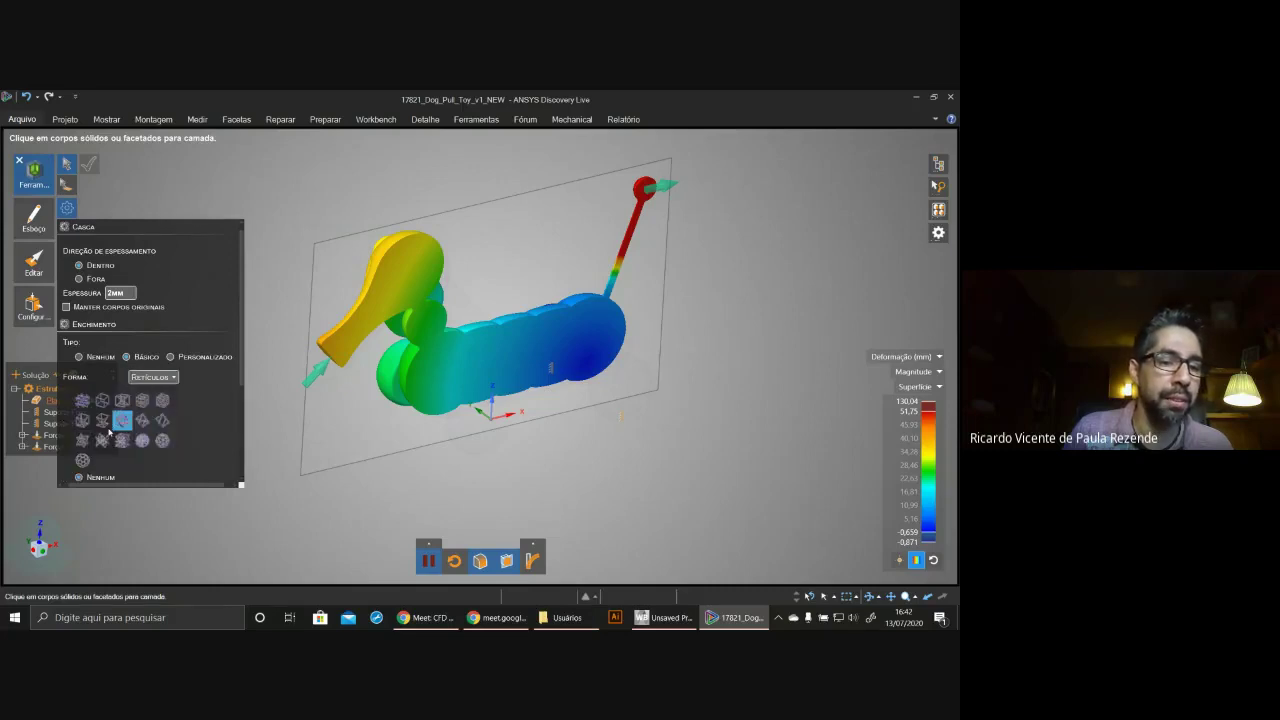
pyautogui.click(152, 378)
pyautogui.click(150, 413)
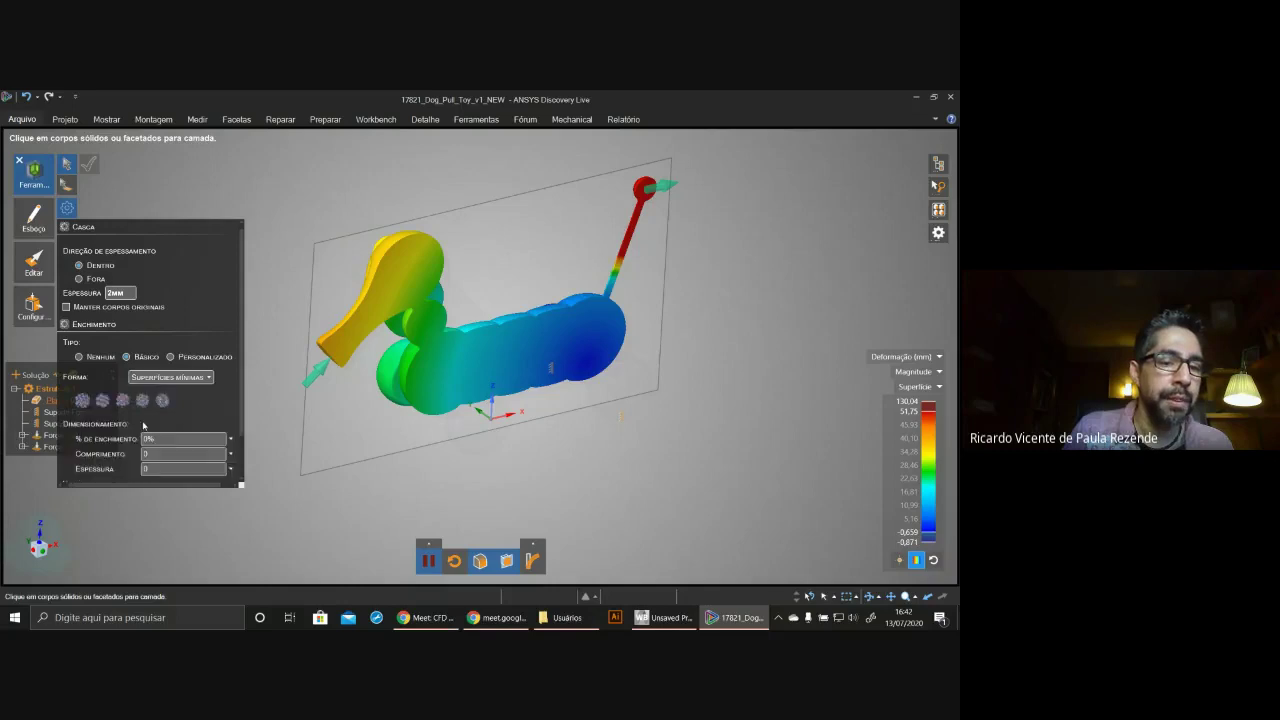
pyautogui.click(170, 377)
pyautogui.click(150, 390)
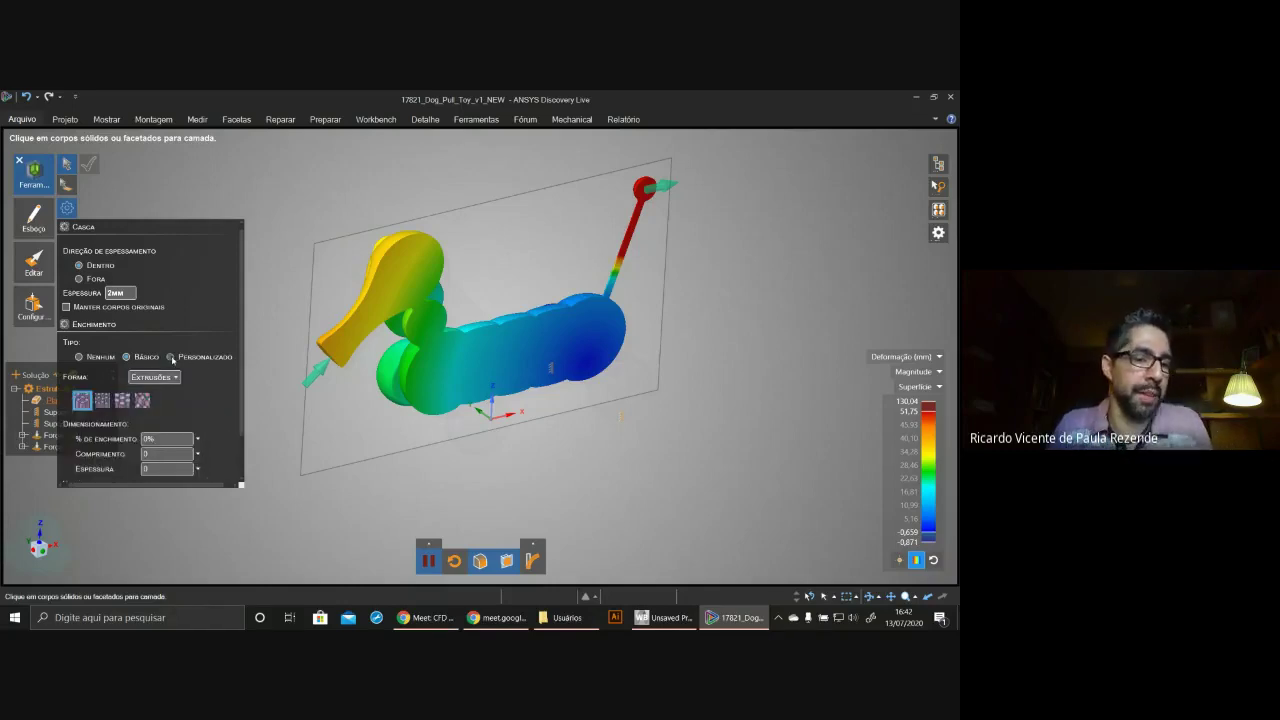
# - Set the infill type to none and apply the shell to the toy's faceted body
pyautogui.click(98, 358)
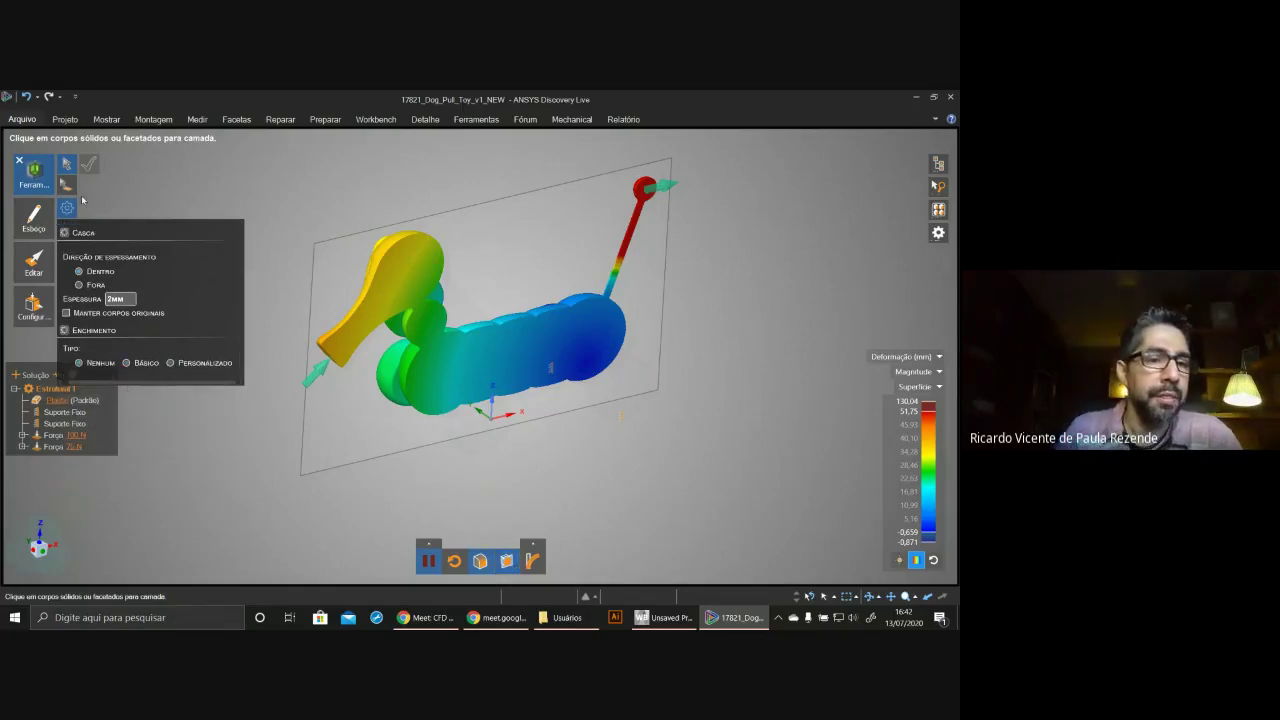
pyautogui.click(375, 267)
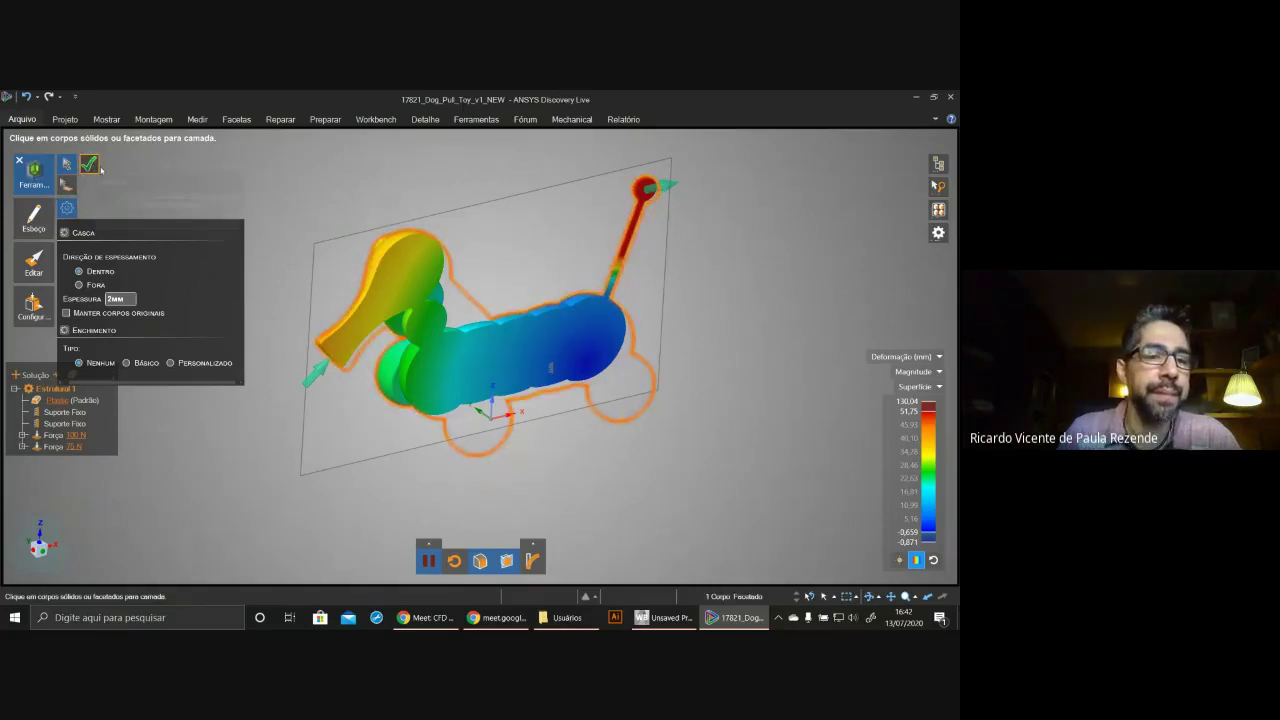
pyautogui.click(97, 167)
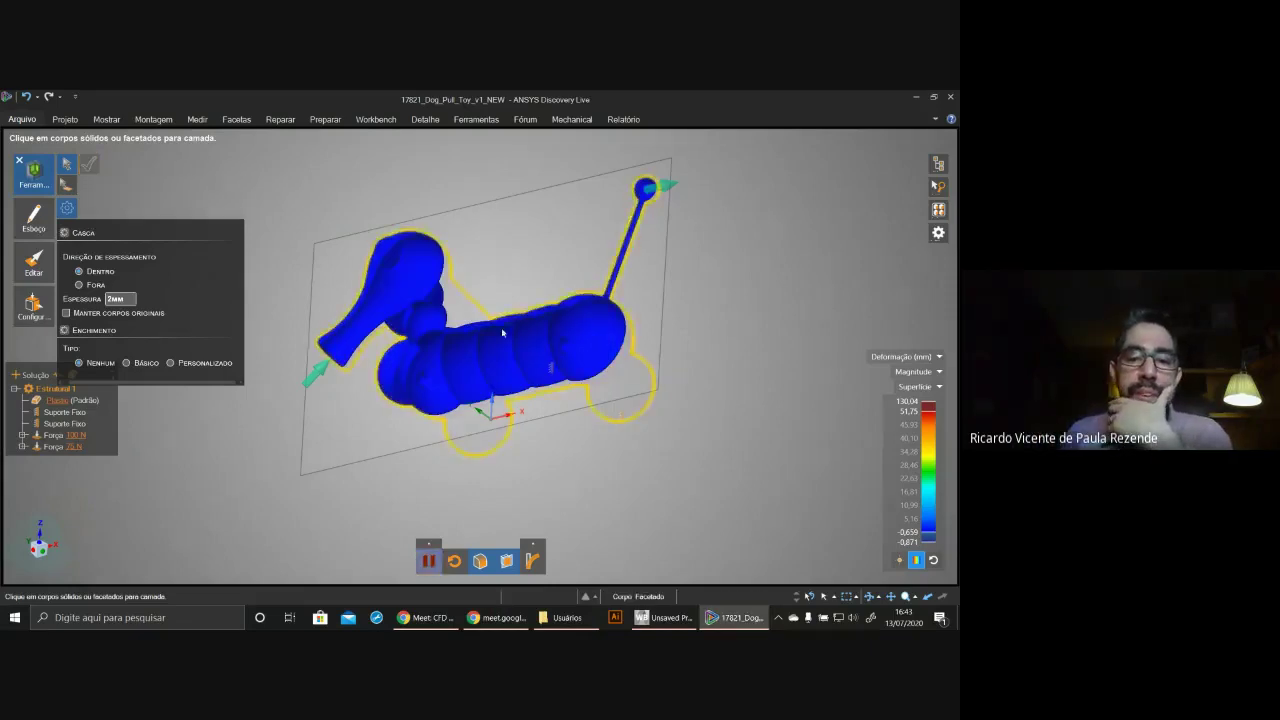
# - Replace the section display of the hollowed toy with the deformation animation, slow its speed and pause it
pyautogui.moveTo(543, 360); pyautogui.dragTo(850, 290, button='middle')
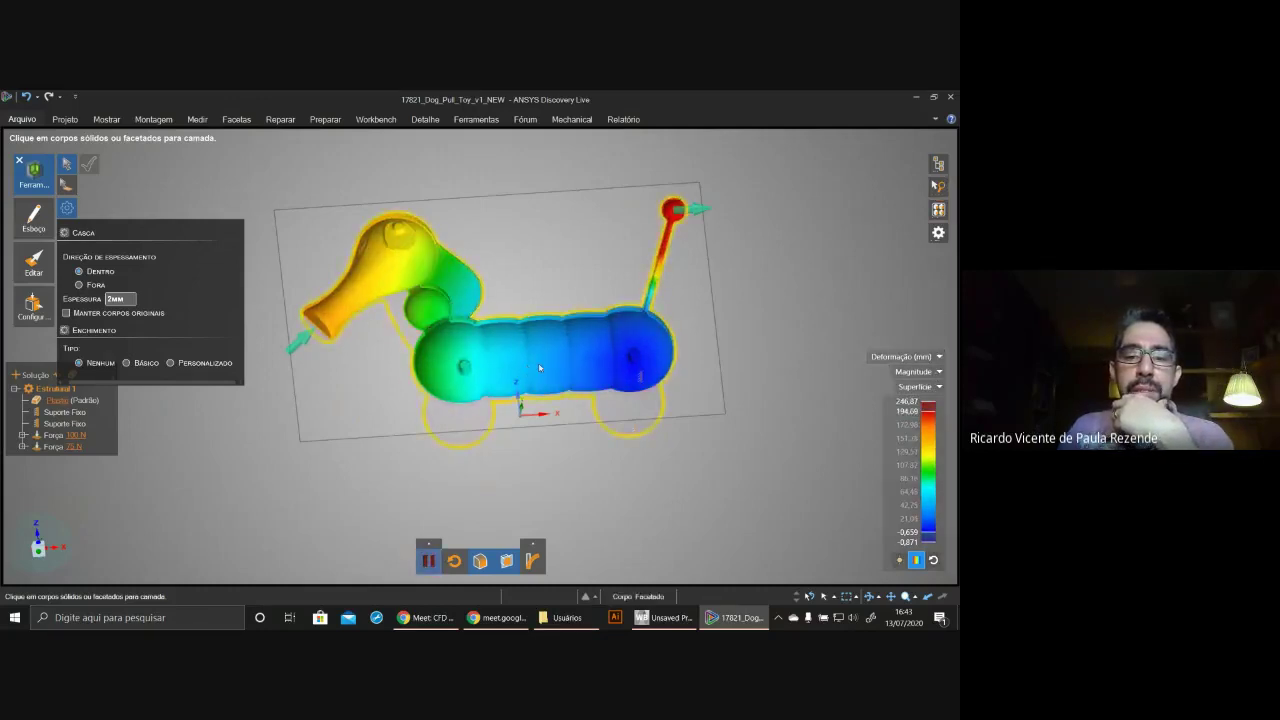
pyautogui.moveTo(539, 368); pyautogui.dragTo(508, 402, button='middle')
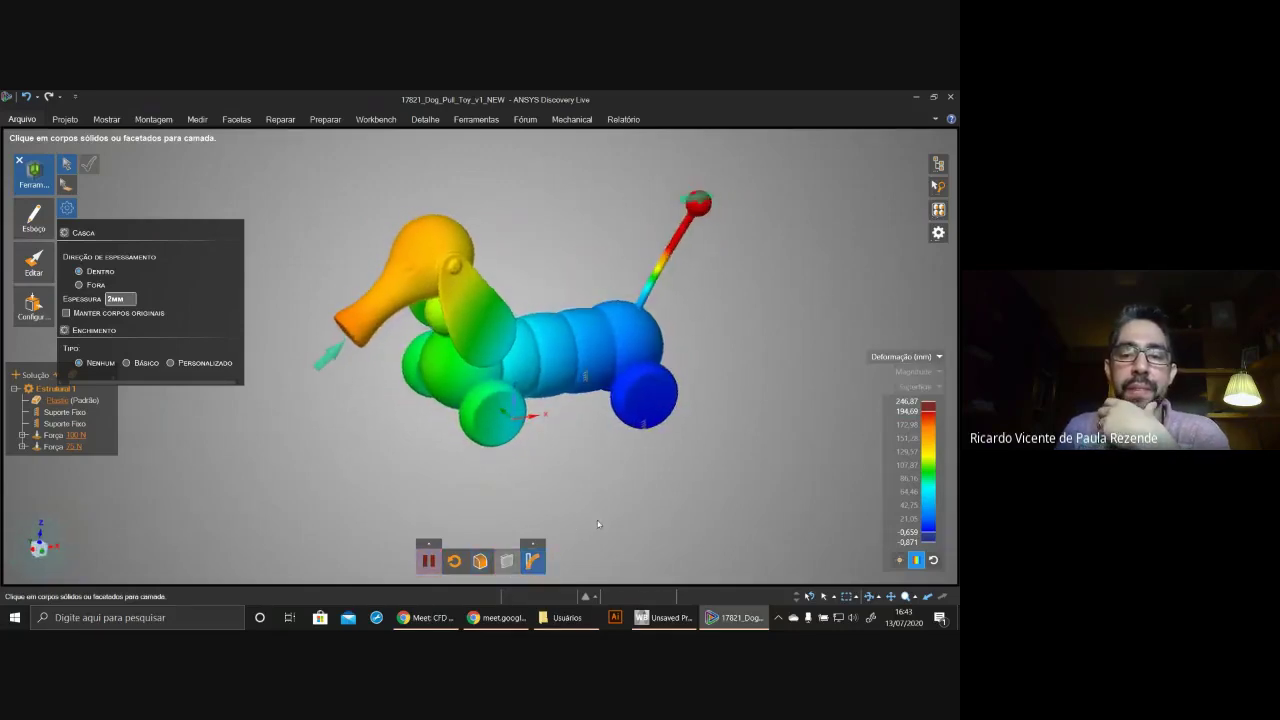
pyautogui.moveTo(540, 540); pyautogui.dragTo(669, 519, button='middle')
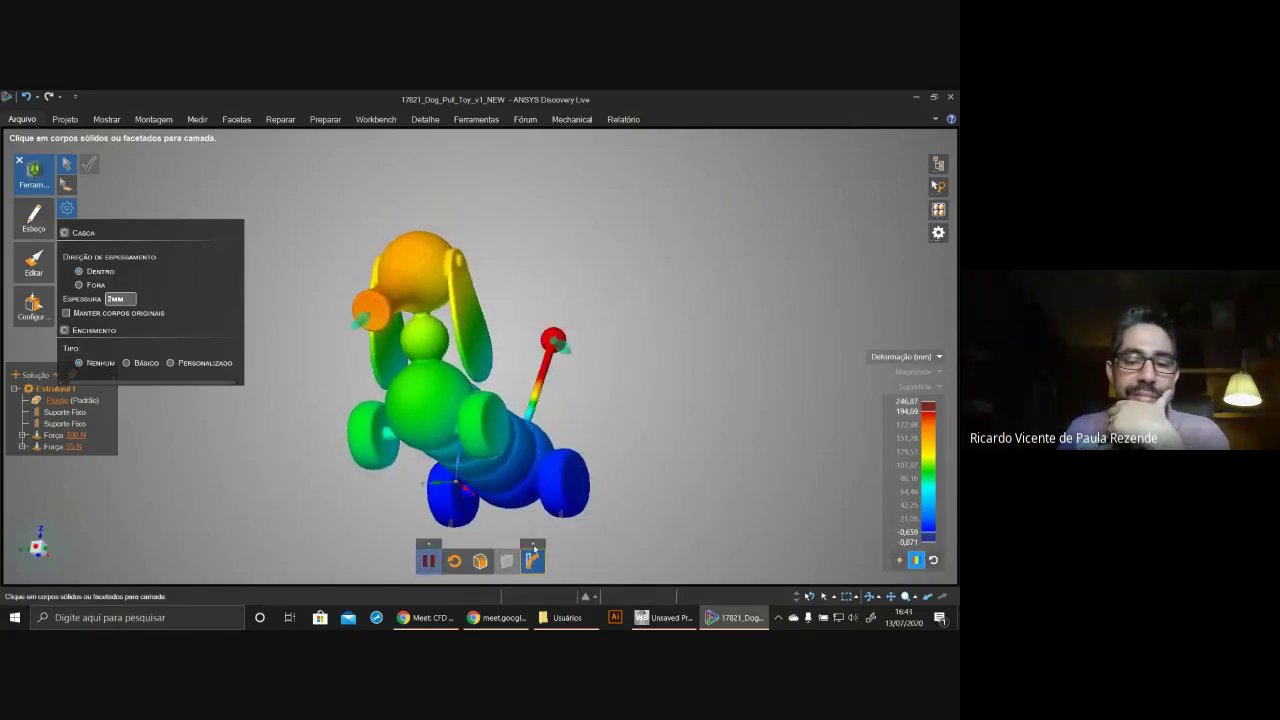
pyautogui.click(428, 543)
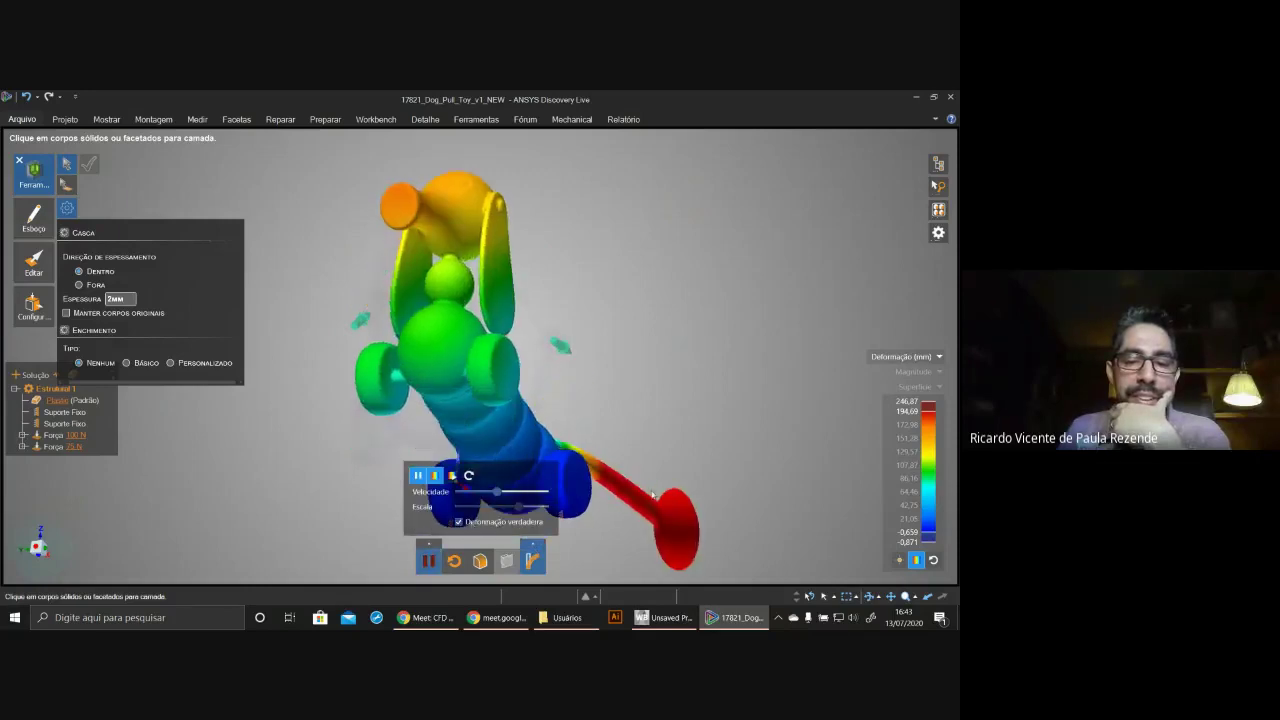
pyautogui.moveTo(495, 494); pyautogui.dragTo(465, 492)
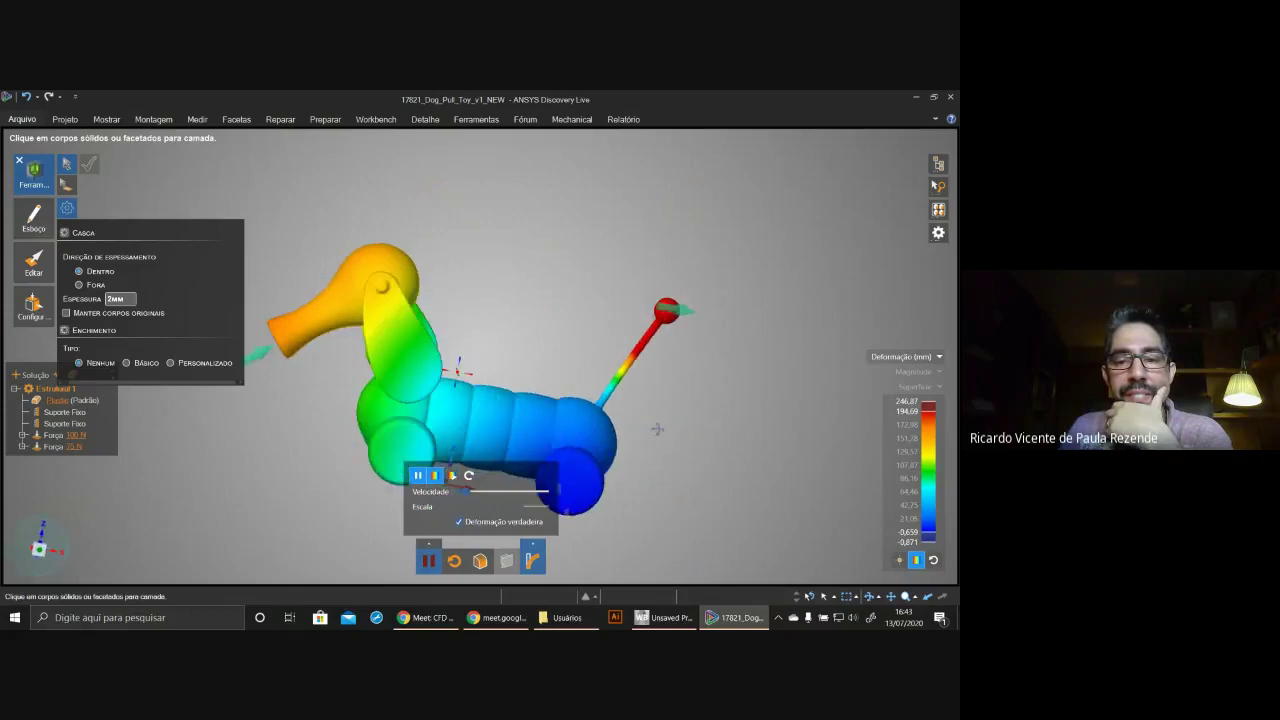
pyautogui.moveTo(631, 437); pyautogui.dragTo(261, 494, button='middle')
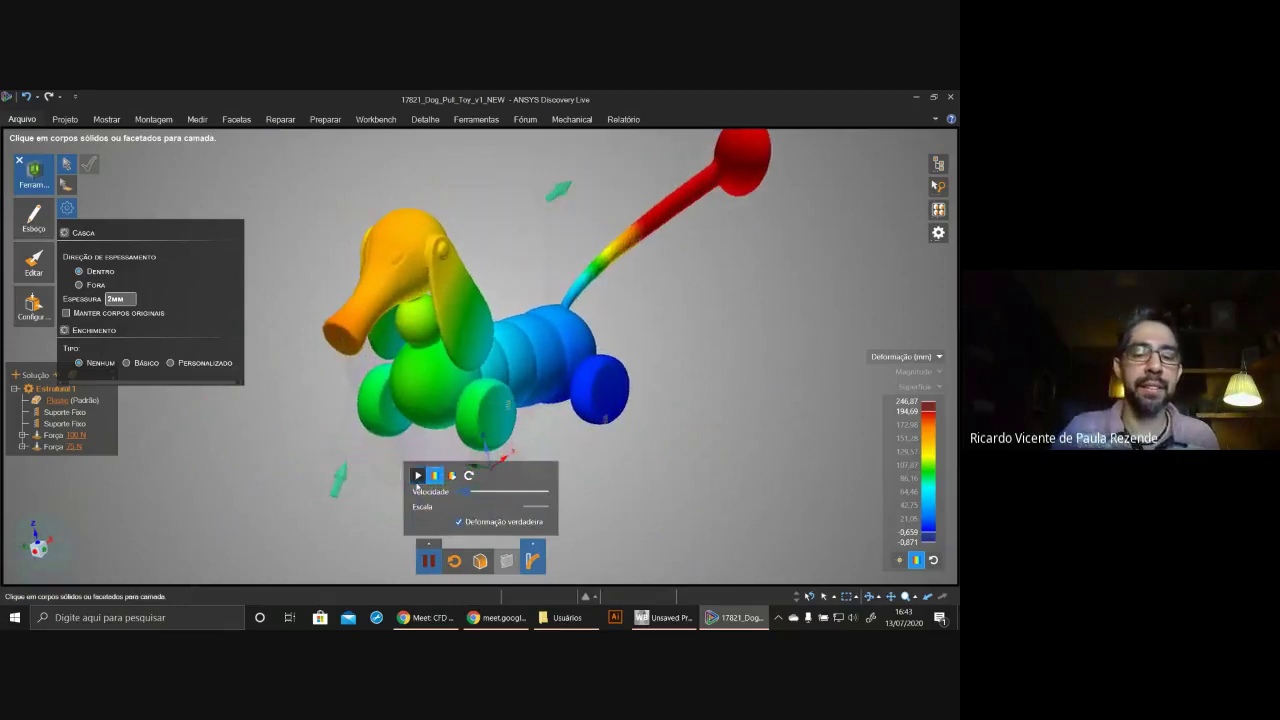
# - Minimise Discovery Live and stop presenting the screen in the Google Meet call
pyautogui.click(916, 97)
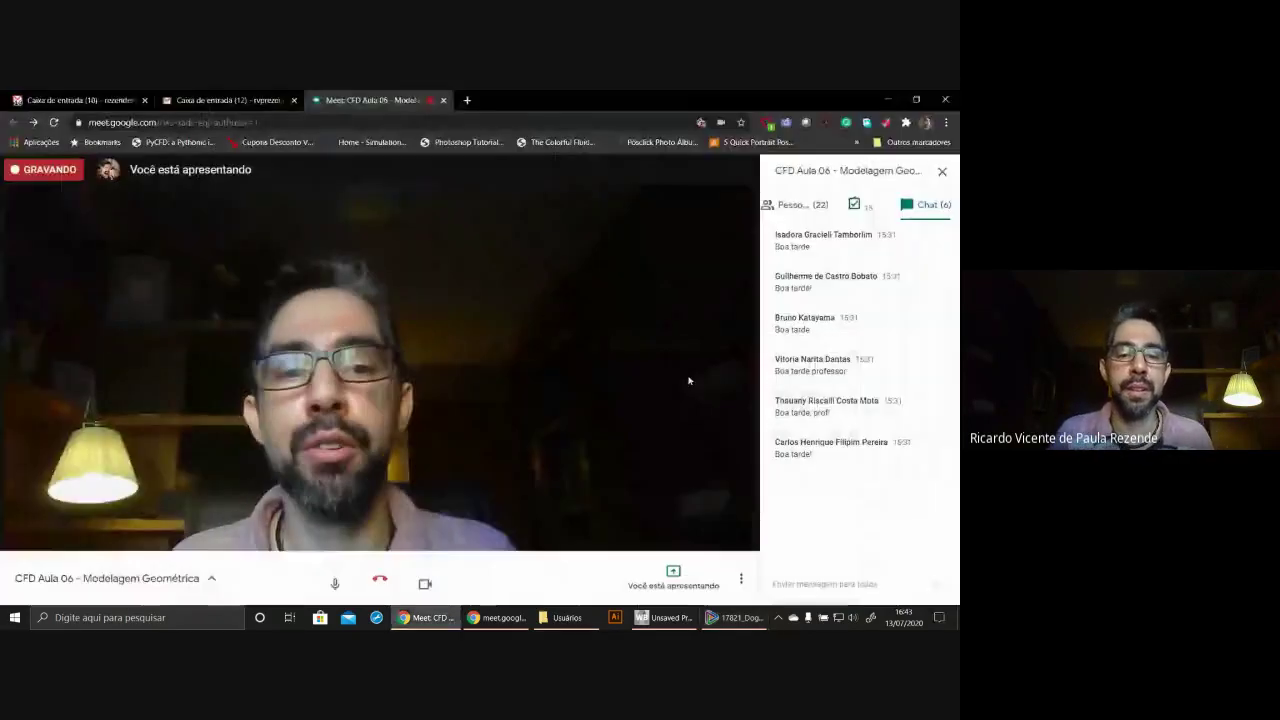
pyautogui.click(690, 588)
pyautogui.click(666, 519)
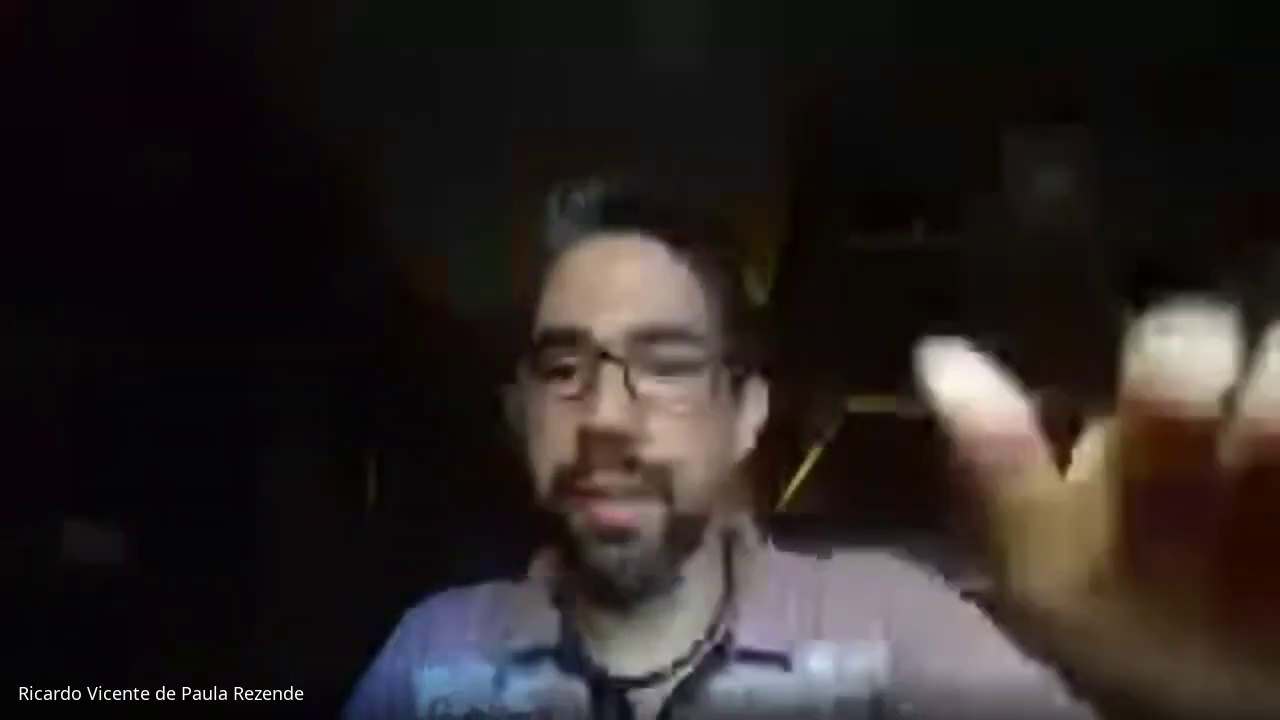
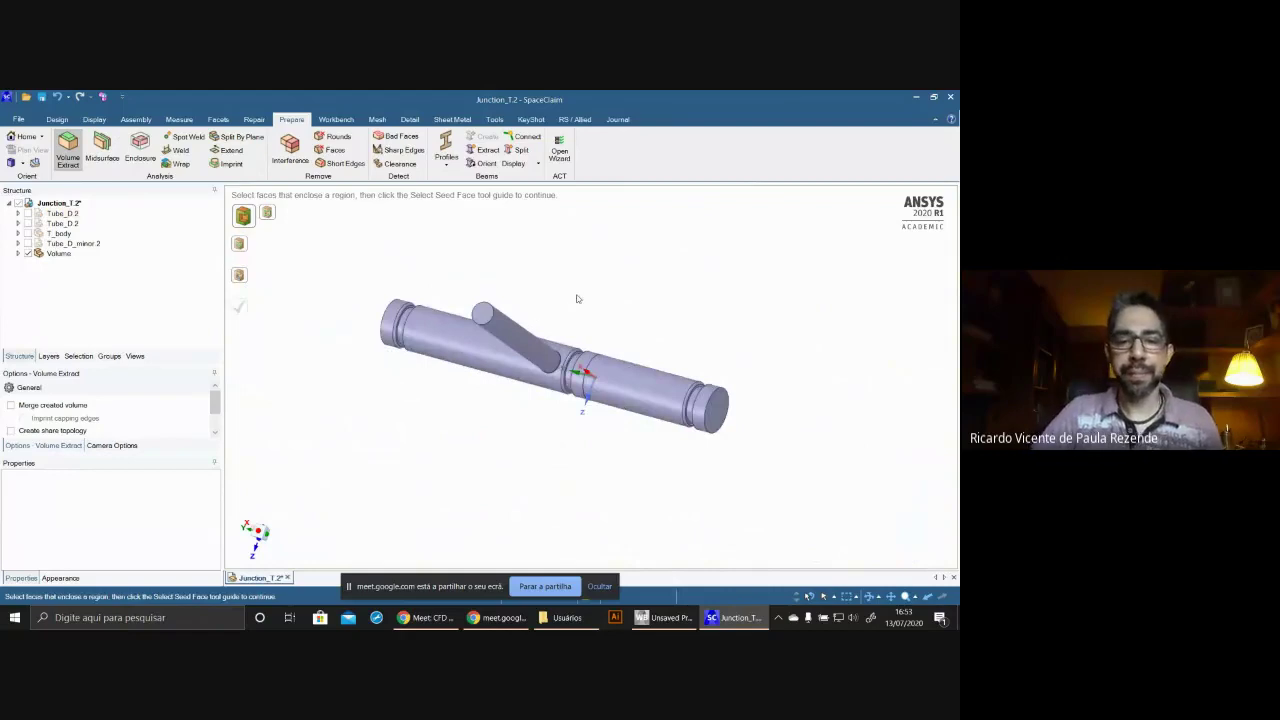
# - In SpaceClaim, suppress both Tube_D.2 components, T_body and Tube_D_minor 2 for physics in the Junction_T.2 model
pyautogui.scroll(3, 572, 296)
pyautogui.moveTo(571, 298); pyautogui.dragTo(598, 255, button='middle')
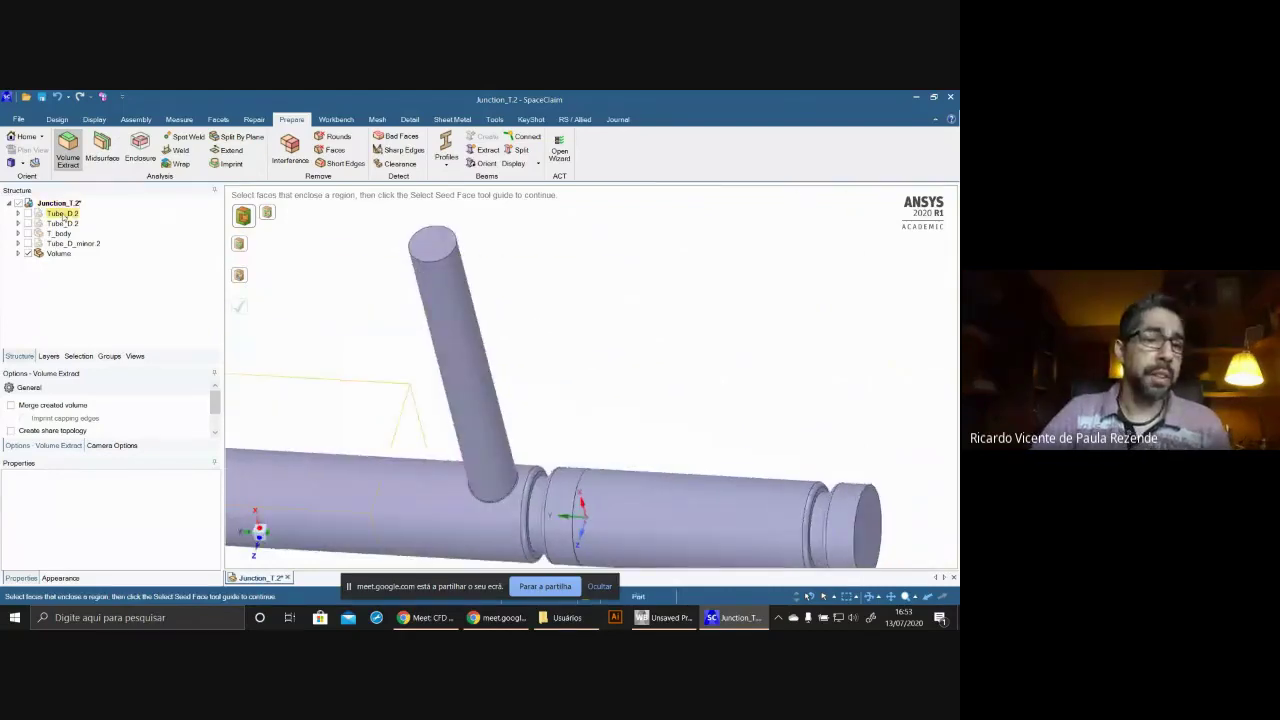
pyautogui.click(62, 214)
pyautogui.rightClick(64, 214)
pyautogui.click(66, 224)
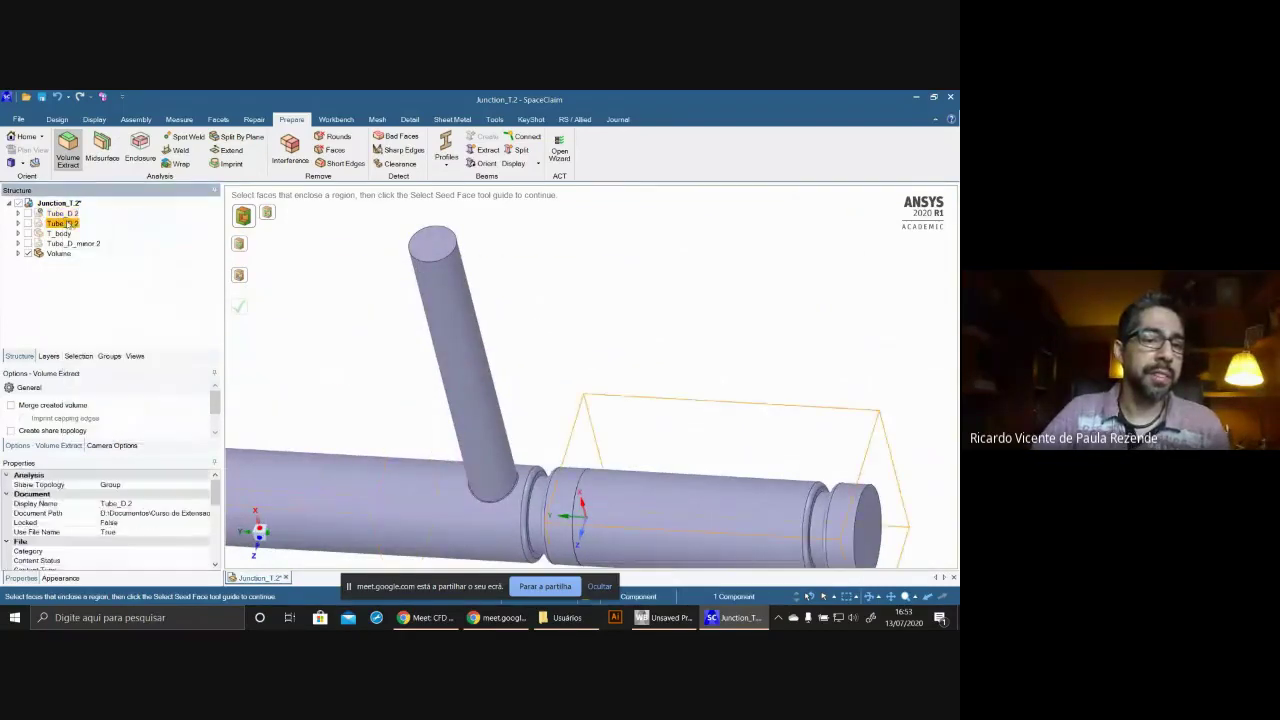
pyautogui.rightClick(67, 224)
pyautogui.click(96, 232)
pyautogui.click(62, 233)
pyautogui.rightClick(64, 233)
pyautogui.click(94, 240)
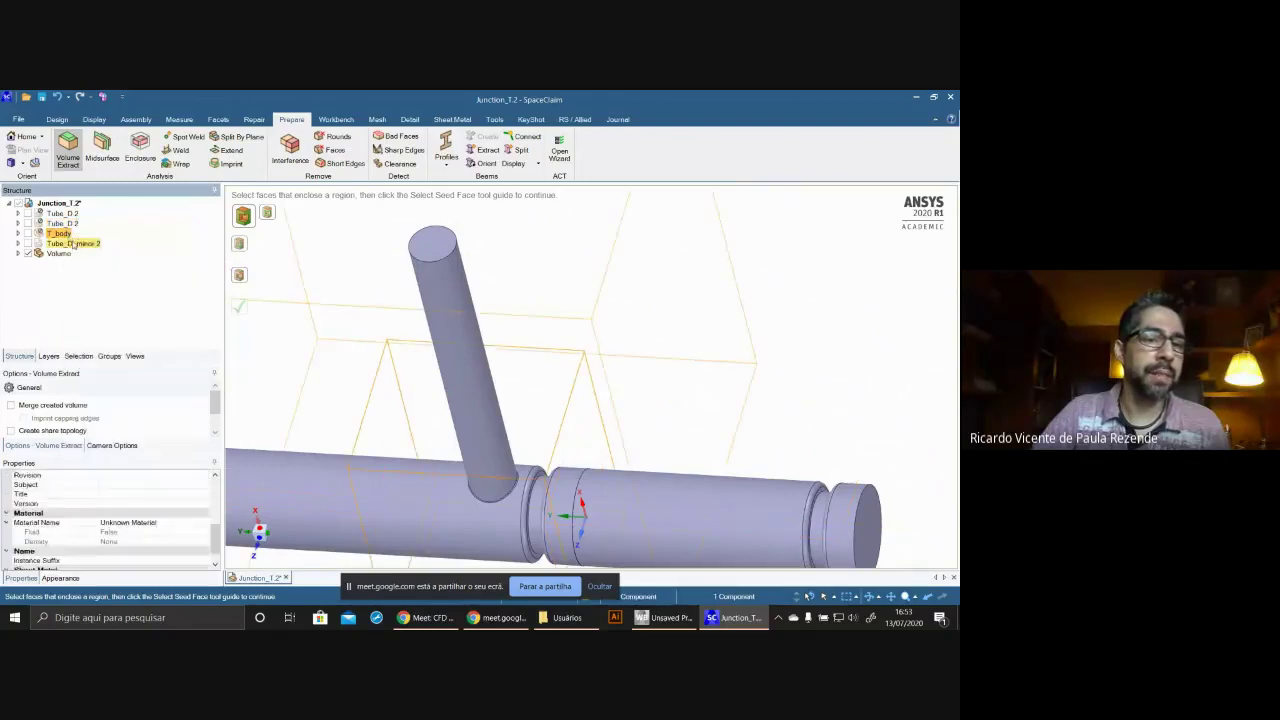
pyautogui.rightClick(73, 243)
pyautogui.click(92, 250)
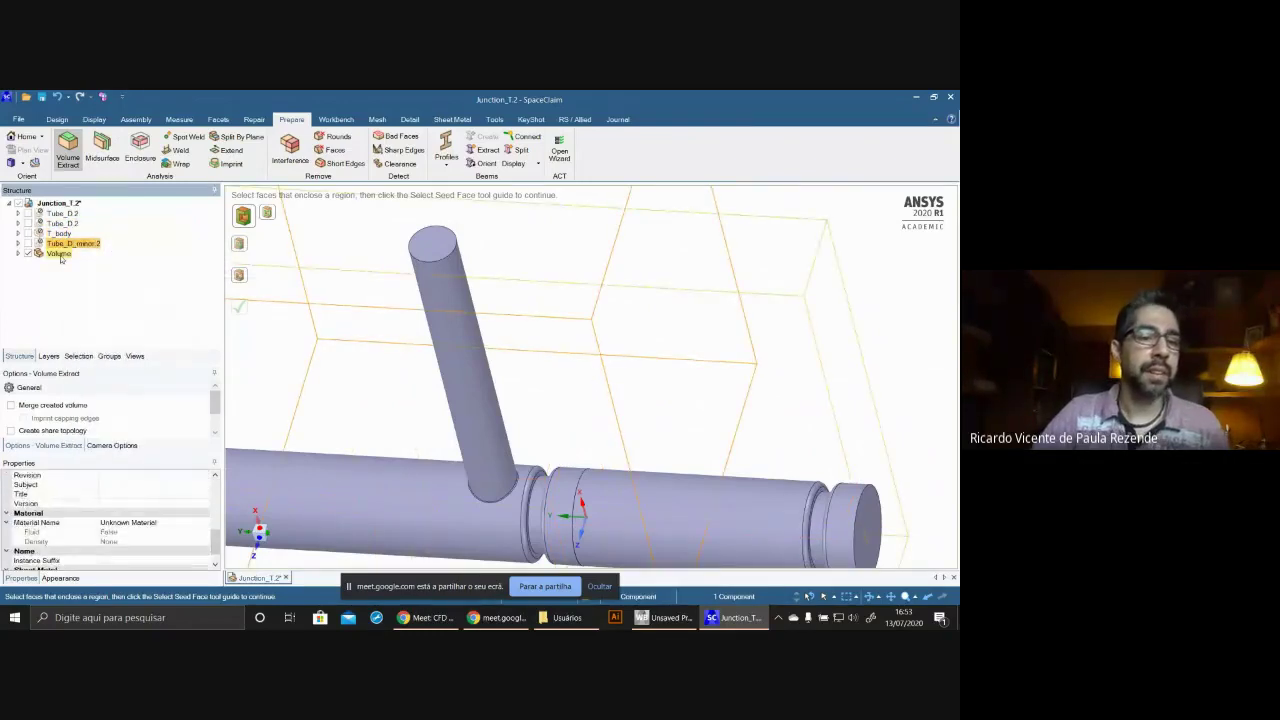
# - Rename the Volume component as fluid
pyautogui.rightClick(60, 254)
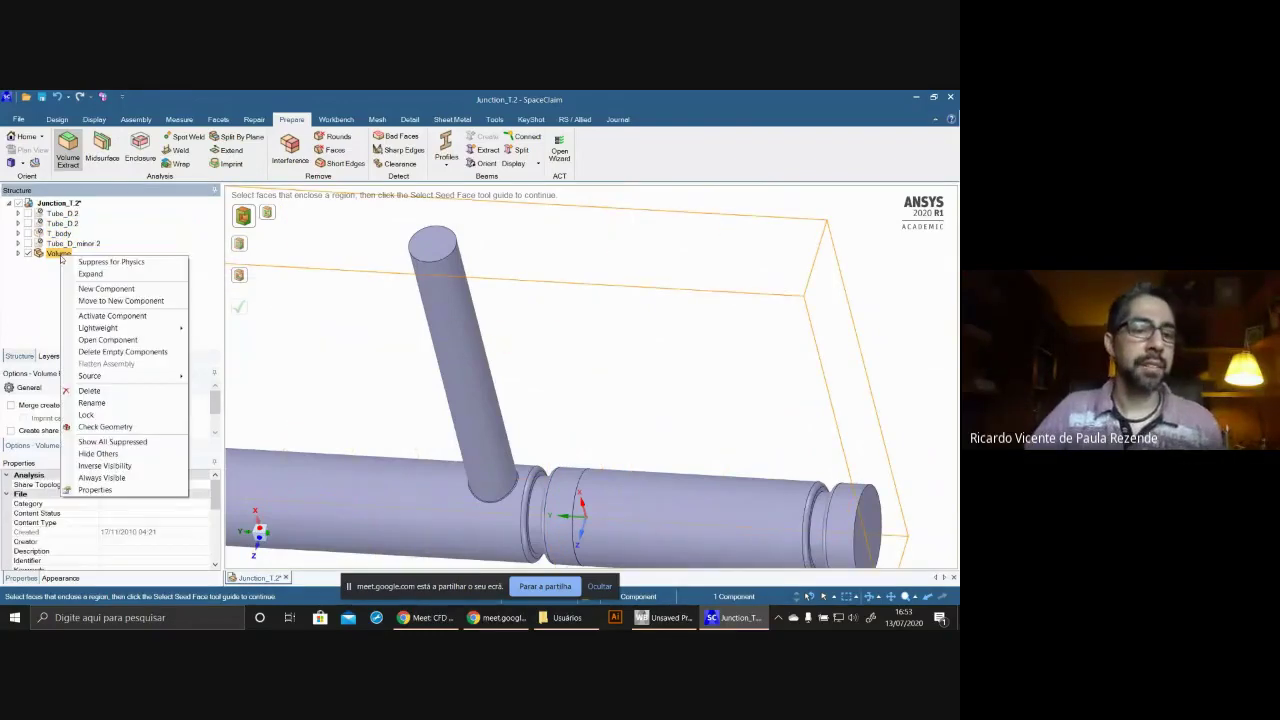
pyautogui.click(139, 402)
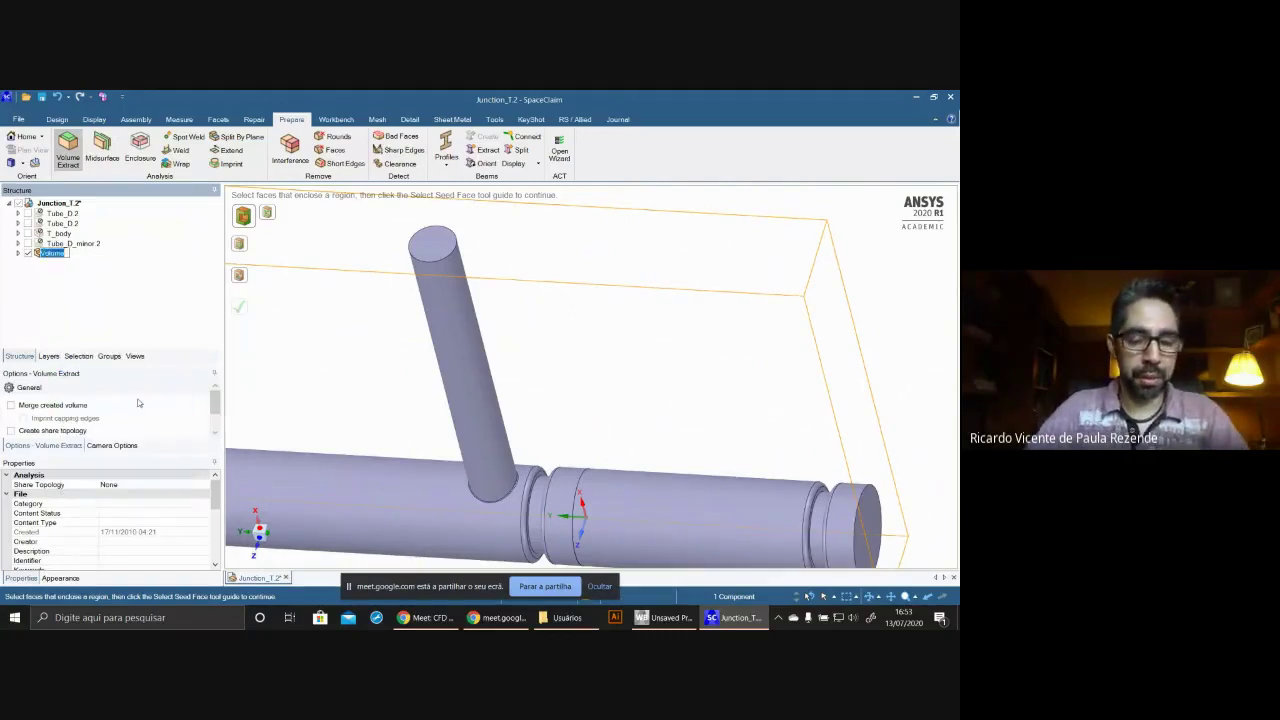
pyautogui.write('fluid')
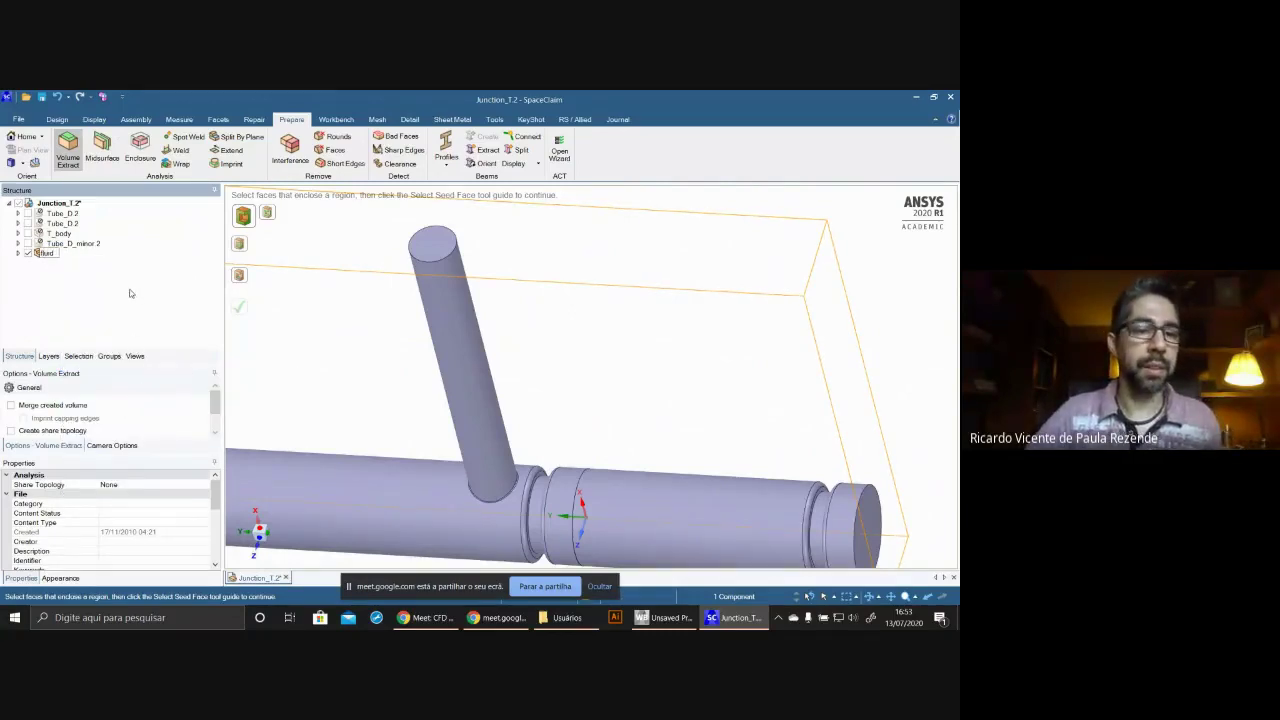
pyautogui.press('Return')
# - Create a named selection group from the main pipe's circular end face on the branch side of the fluid volume
pyautogui.scroll(-5, 395, 372)
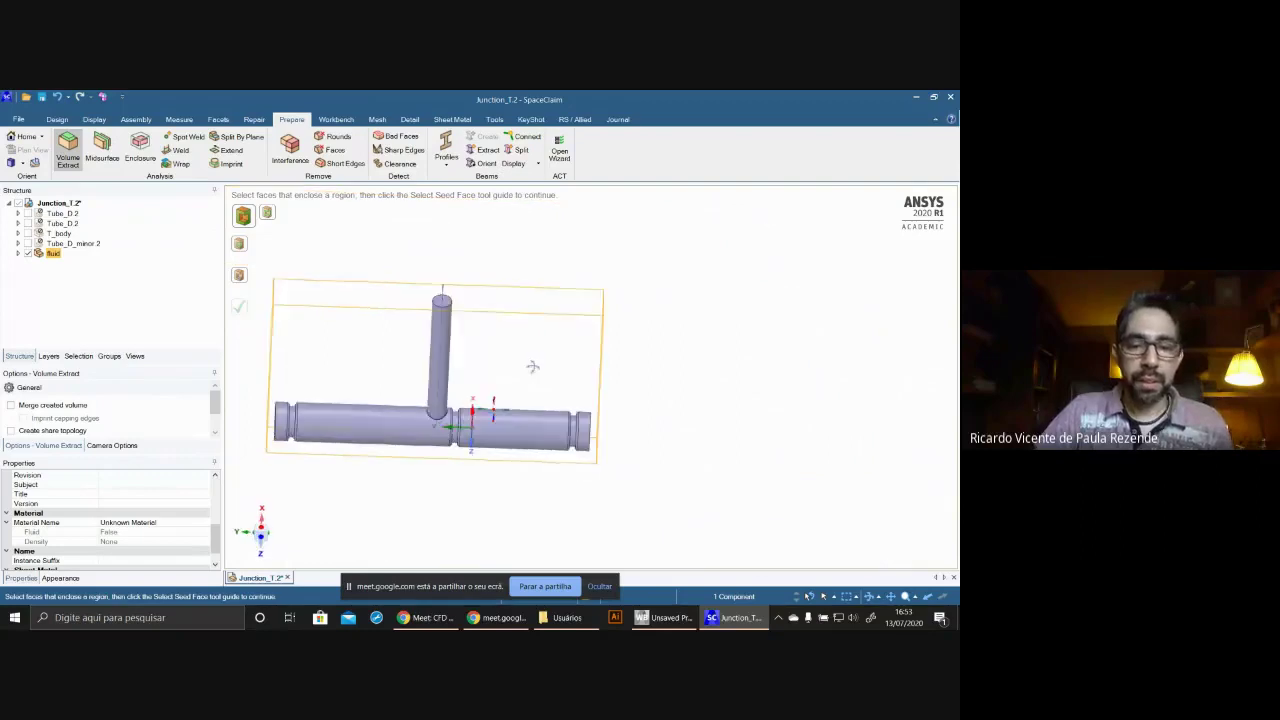
pyautogui.scroll(4, 634, 417)
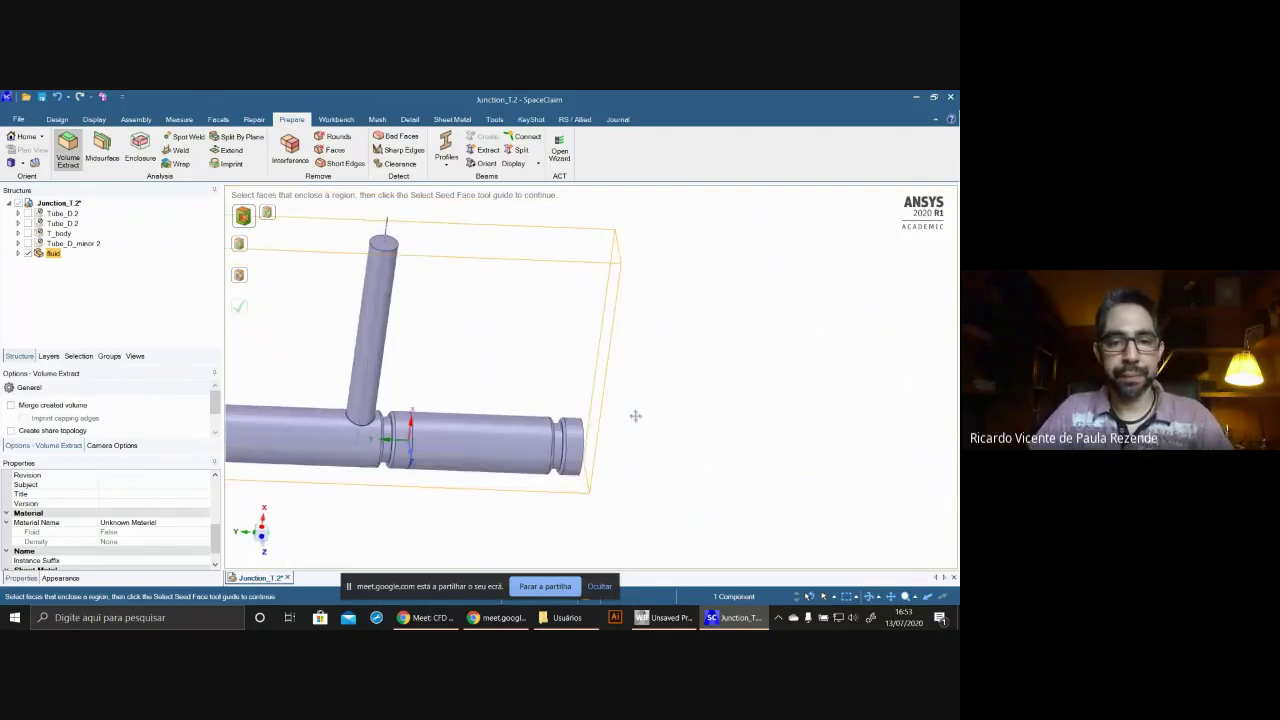
pyautogui.click(419, 401)
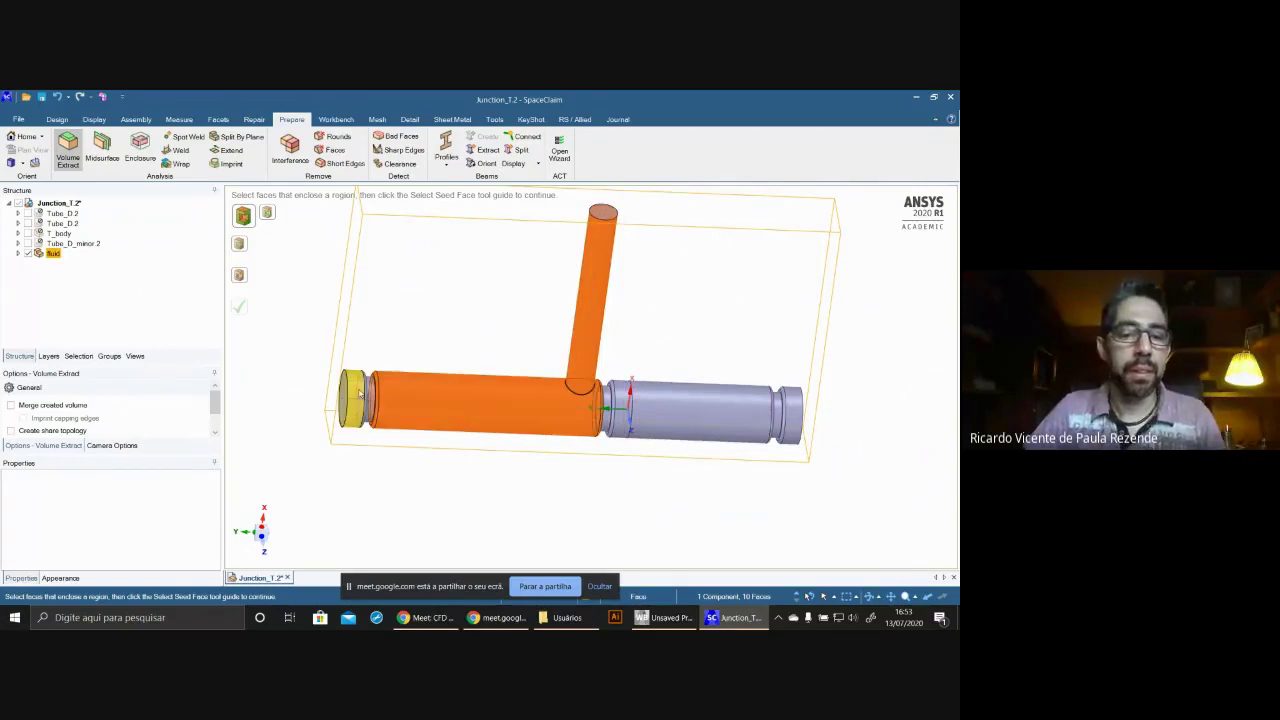
pyautogui.click(451, 314)
pyautogui.moveTo(451, 314); pyautogui.dragTo(403, 434, button='middle')
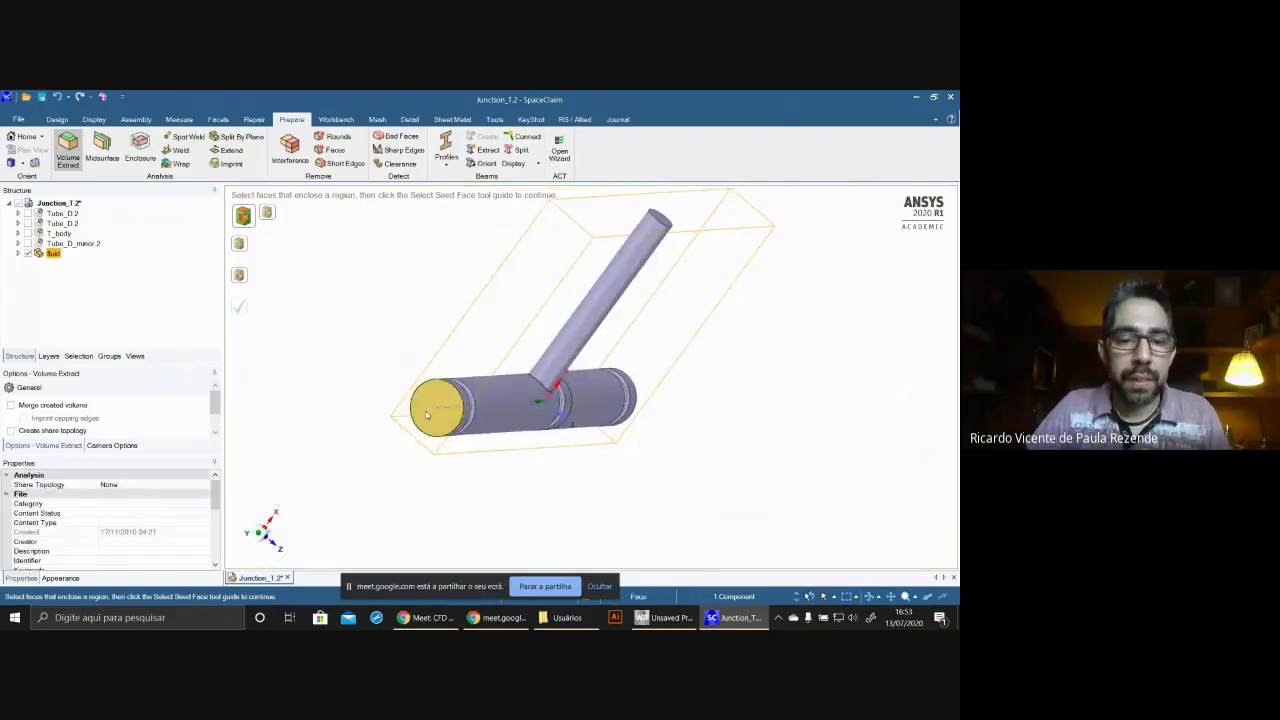
pyautogui.click(427, 415)
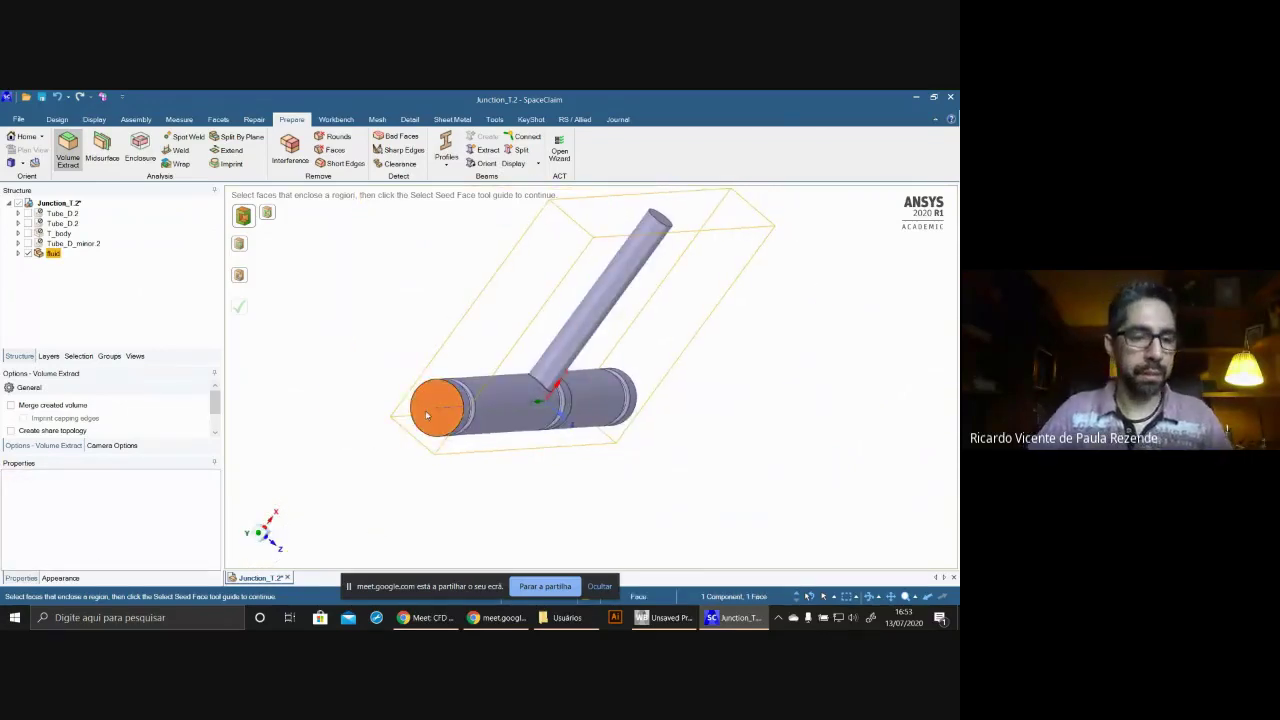
pyautogui.hotkey('ctrl', 'g')
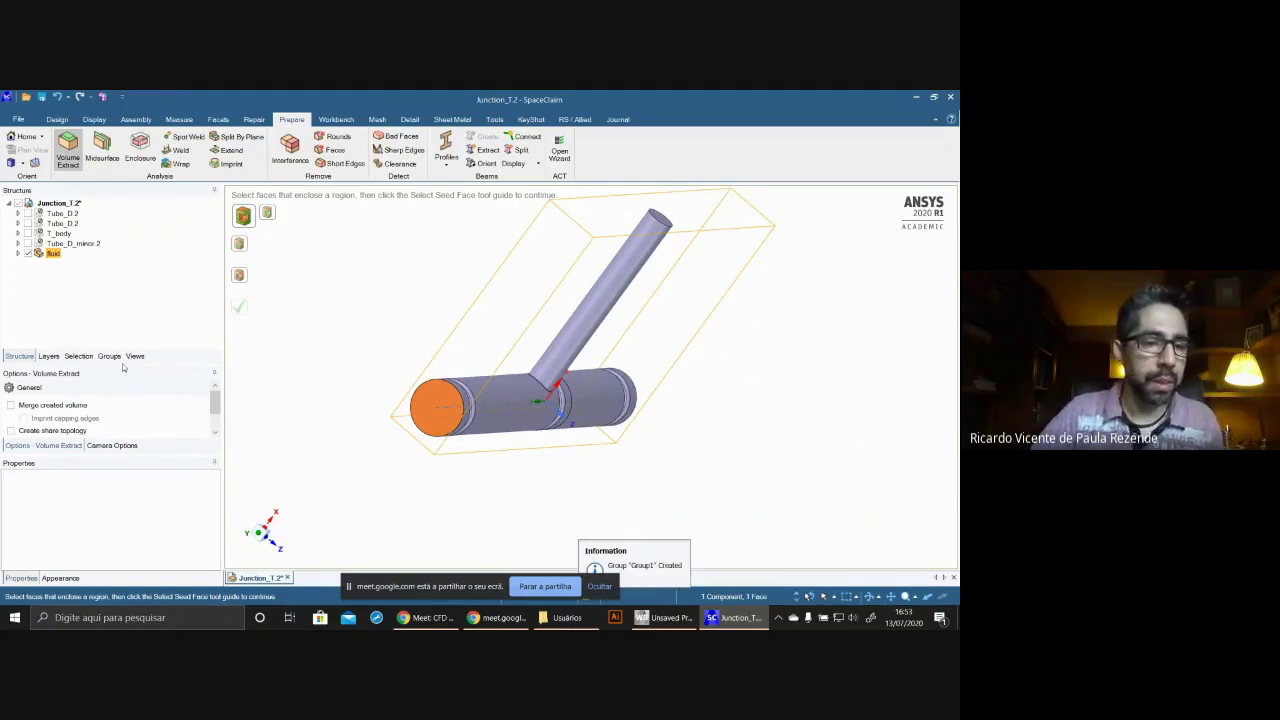
# - Rename the new group in the named selections as Inlet 1
pyautogui.click(117, 359)
pyautogui.click(50, 255)
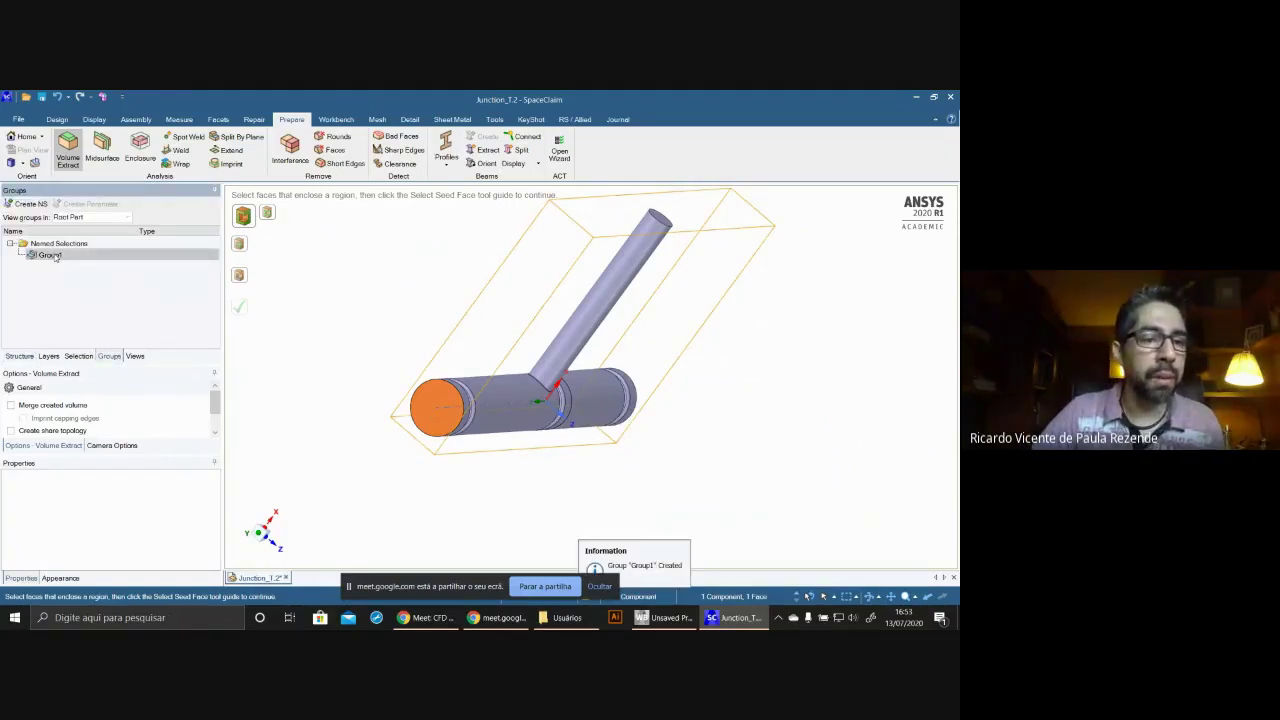
pyautogui.click(50, 254)
pyautogui.moveTo(70, 254); pyautogui.dragTo(40, 252)
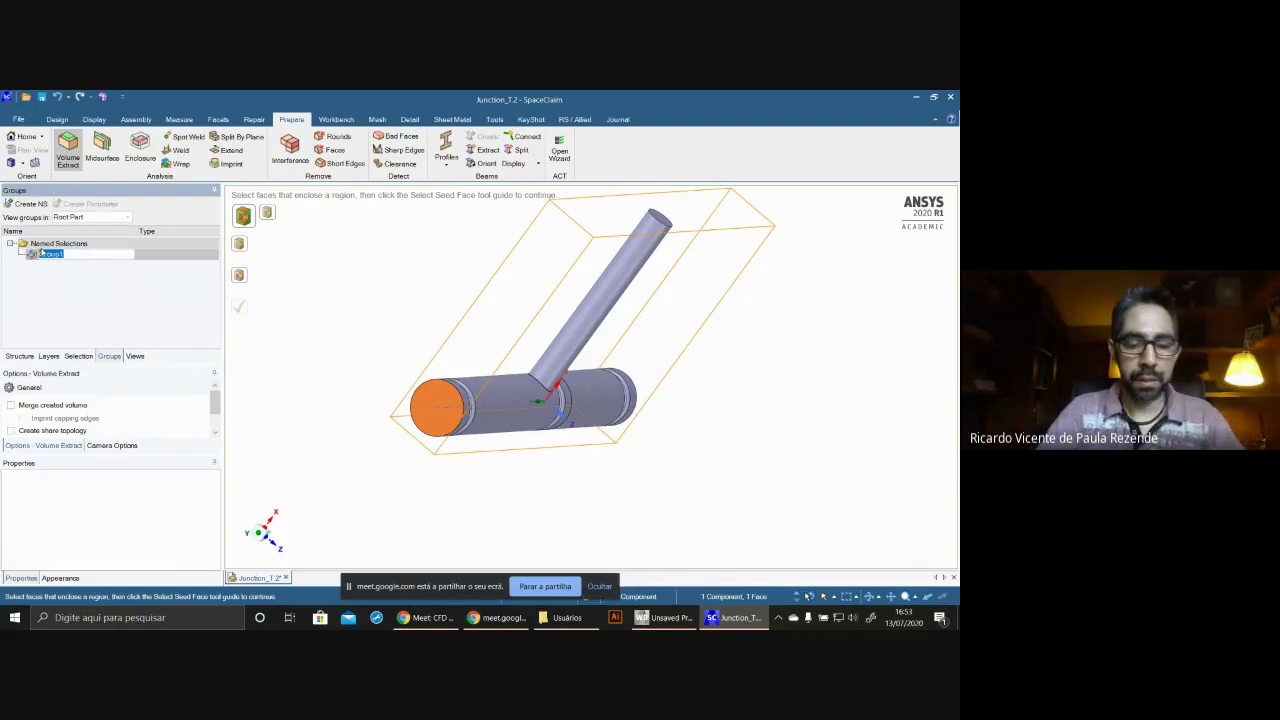
pyautogui.write('inlet')
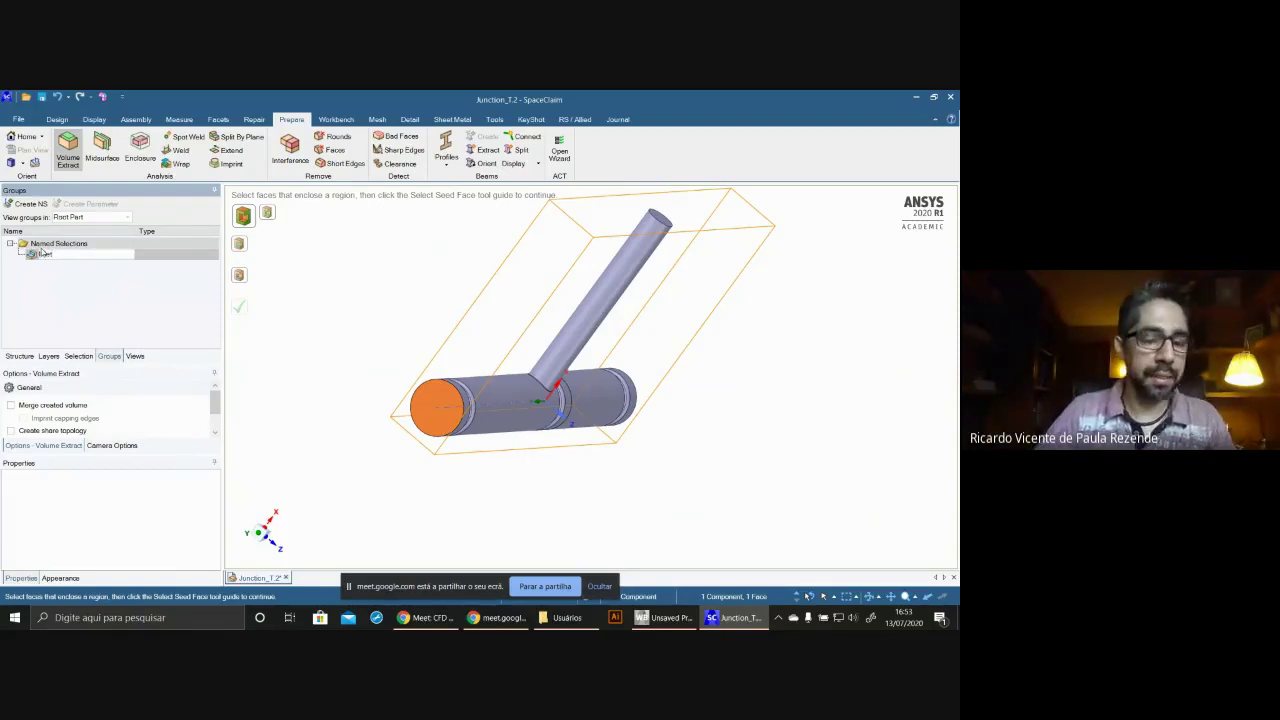
pyautogui.write(' 1')
pyautogui.press('Return')
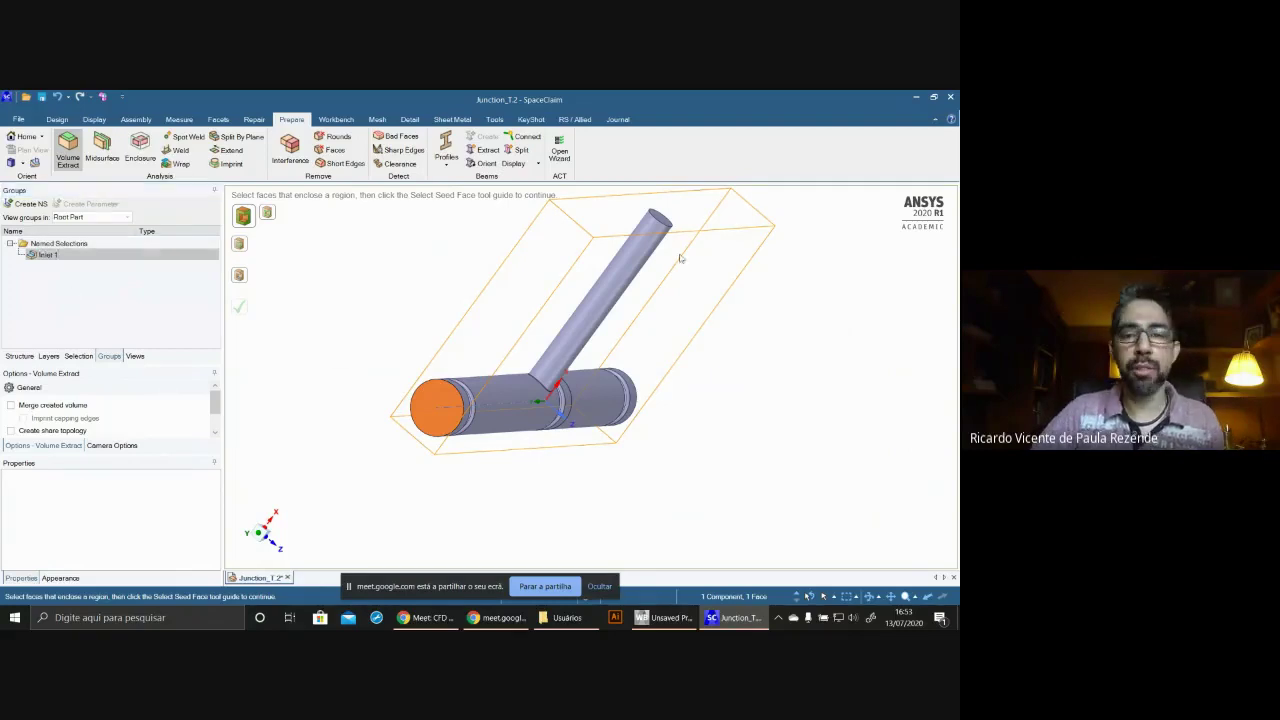
# - Group the circular end face of the narrow branch pipe as a named selection called Inlet 2
pyautogui.moveTo(796, 305); pyautogui.dragTo(745, 330, button='middle')
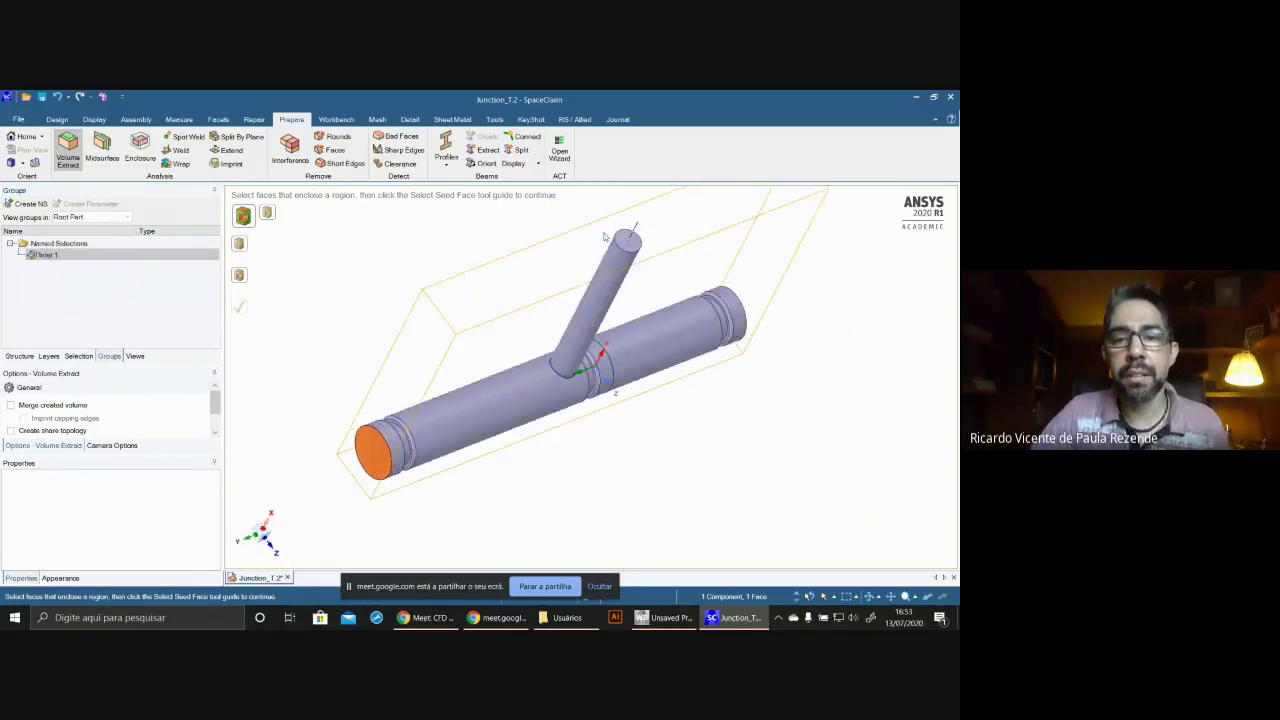
pyautogui.click(684, 435)
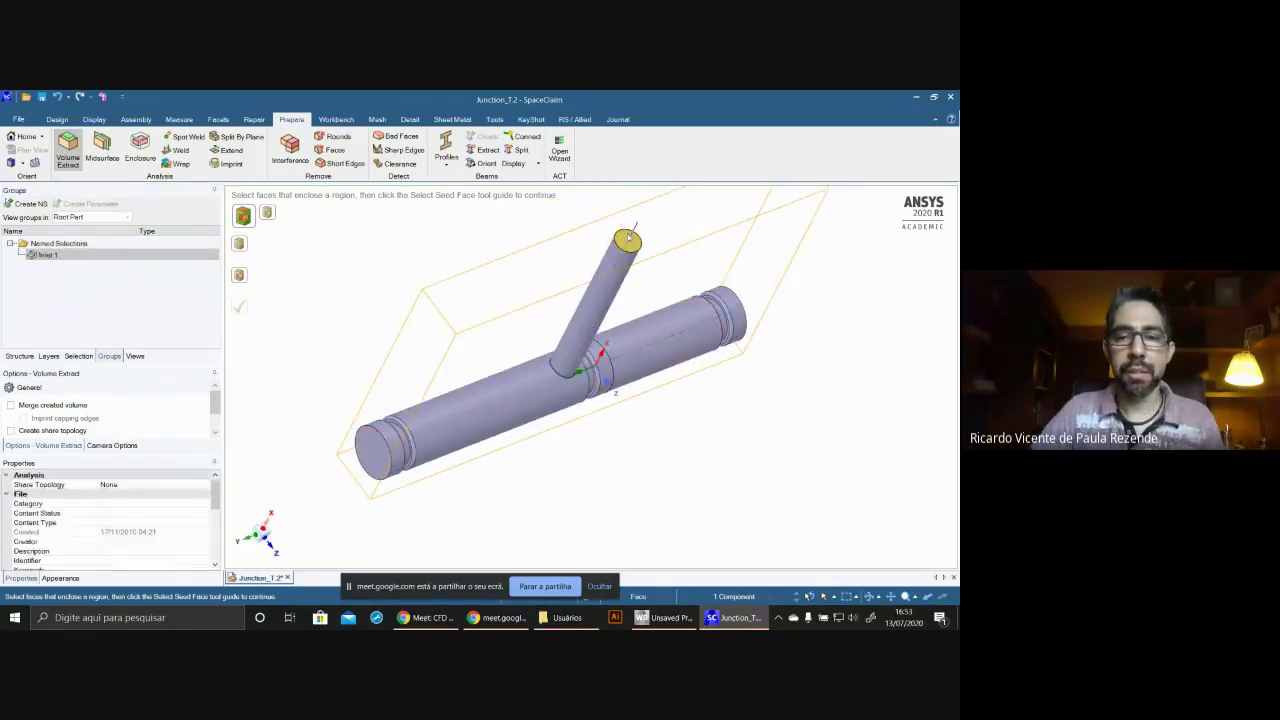
pyautogui.click(626, 237)
pyautogui.hotkey('ctrl', 'g')
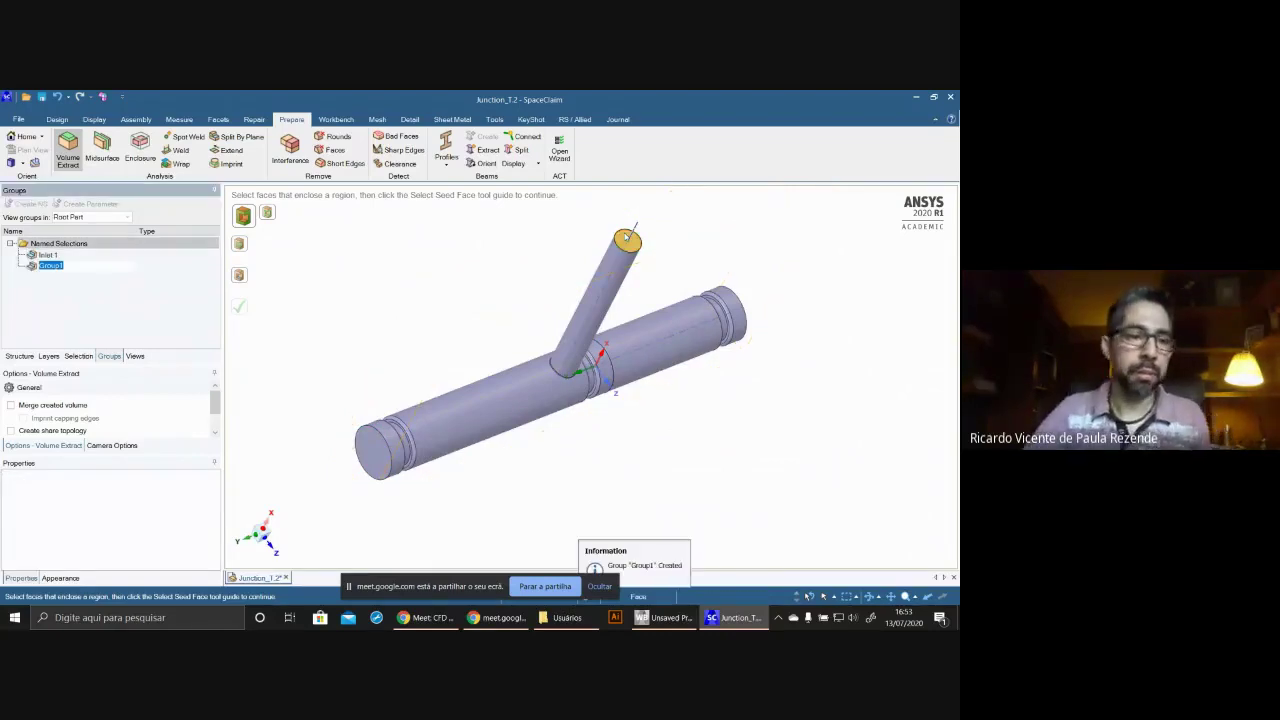
pyautogui.write('Inlet 2')
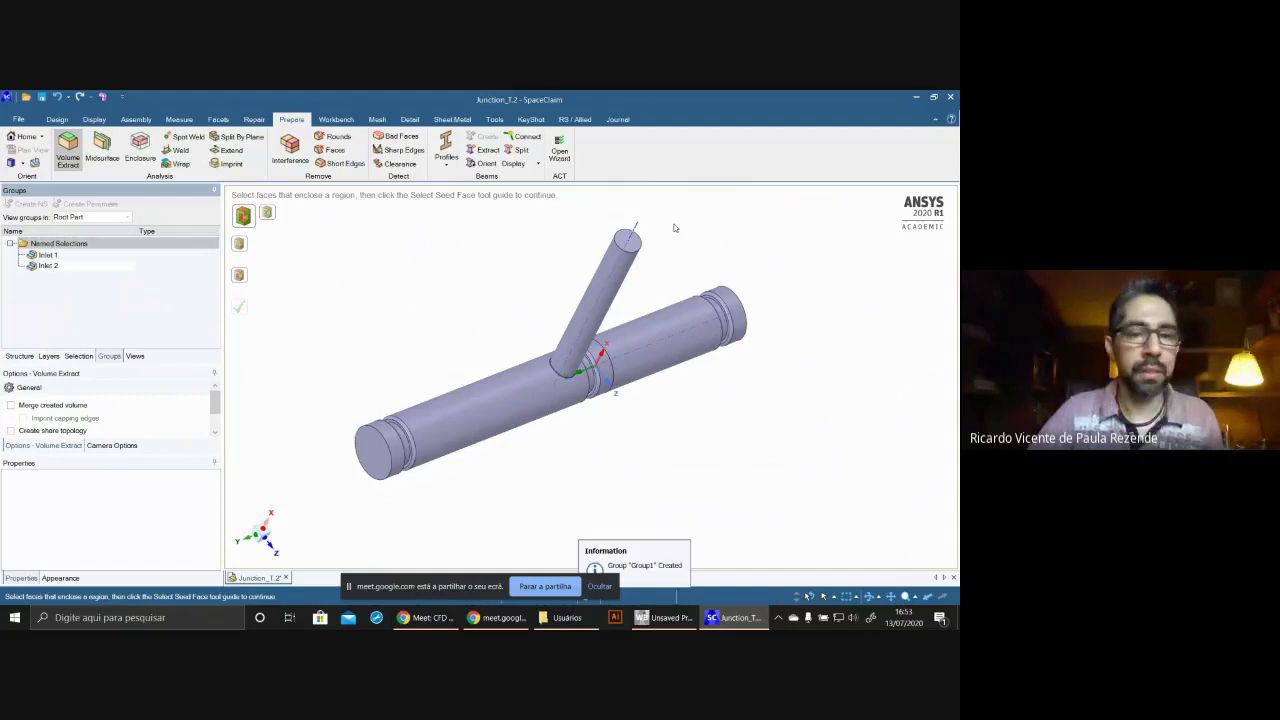
pyautogui.press('Return')
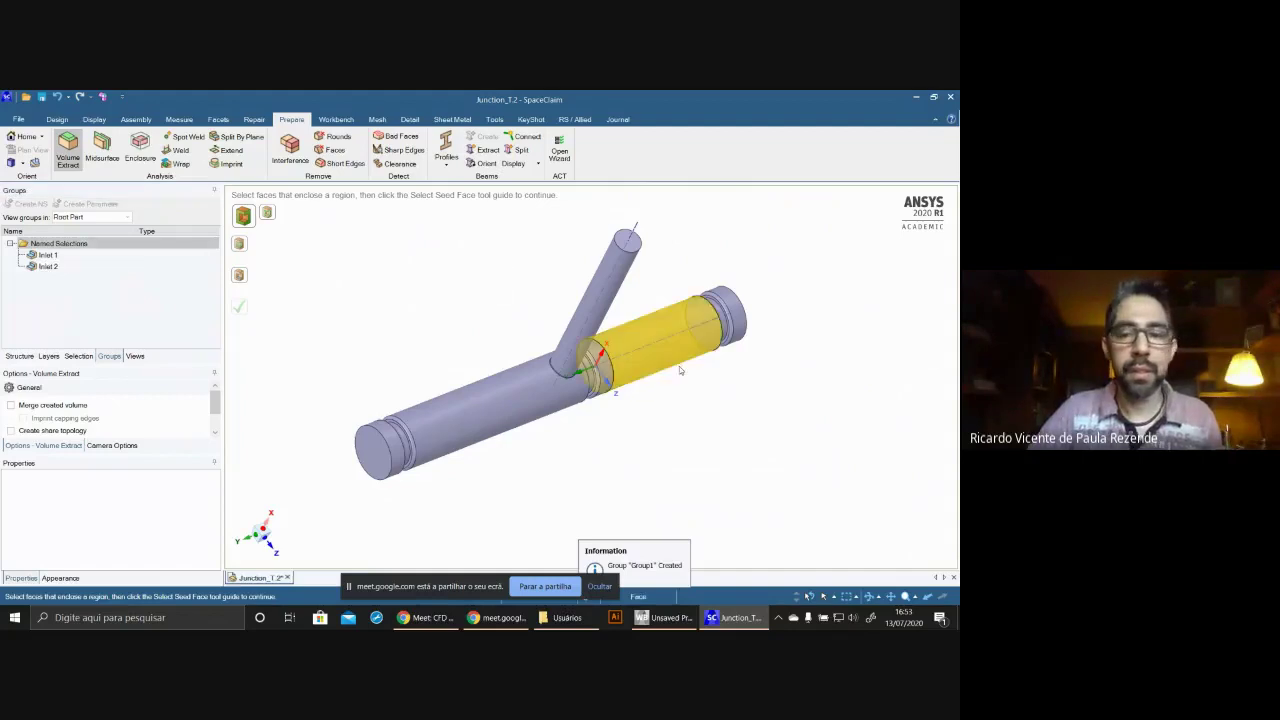
# - Group the main pipe's end face opposite Inlet 1 as a named selection called Outlet
pyautogui.moveTo(679, 366); pyautogui.dragTo(578, 420, button='middle')
pyautogui.click(723, 334)
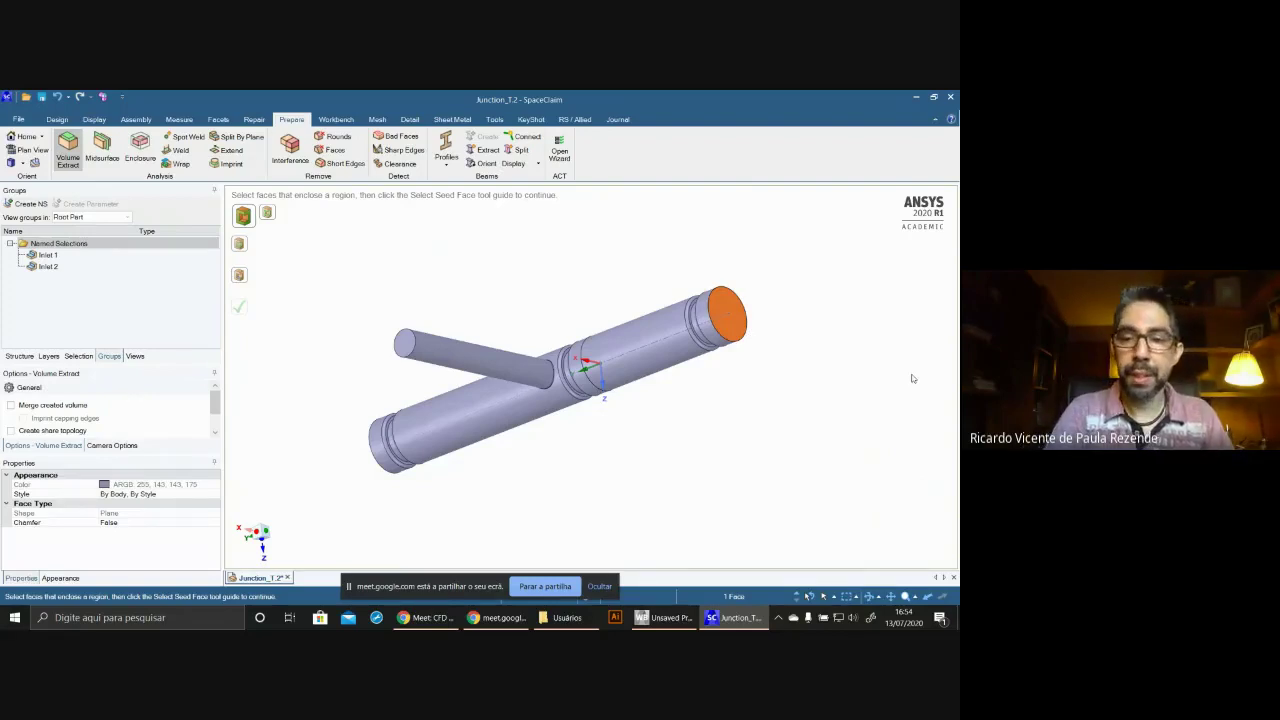
pyautogui.hotkey('ctrl', 'g')
pyautogui.write('Outlet')
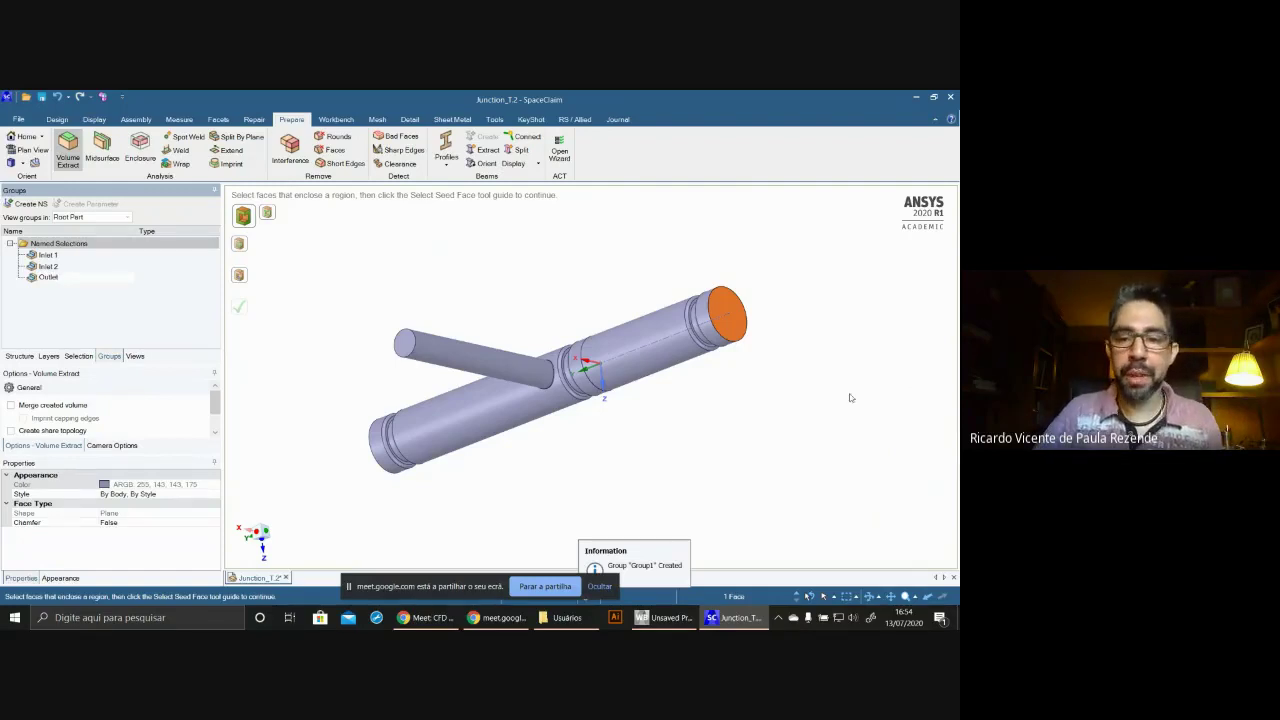
pyautogui.click(805, 392)
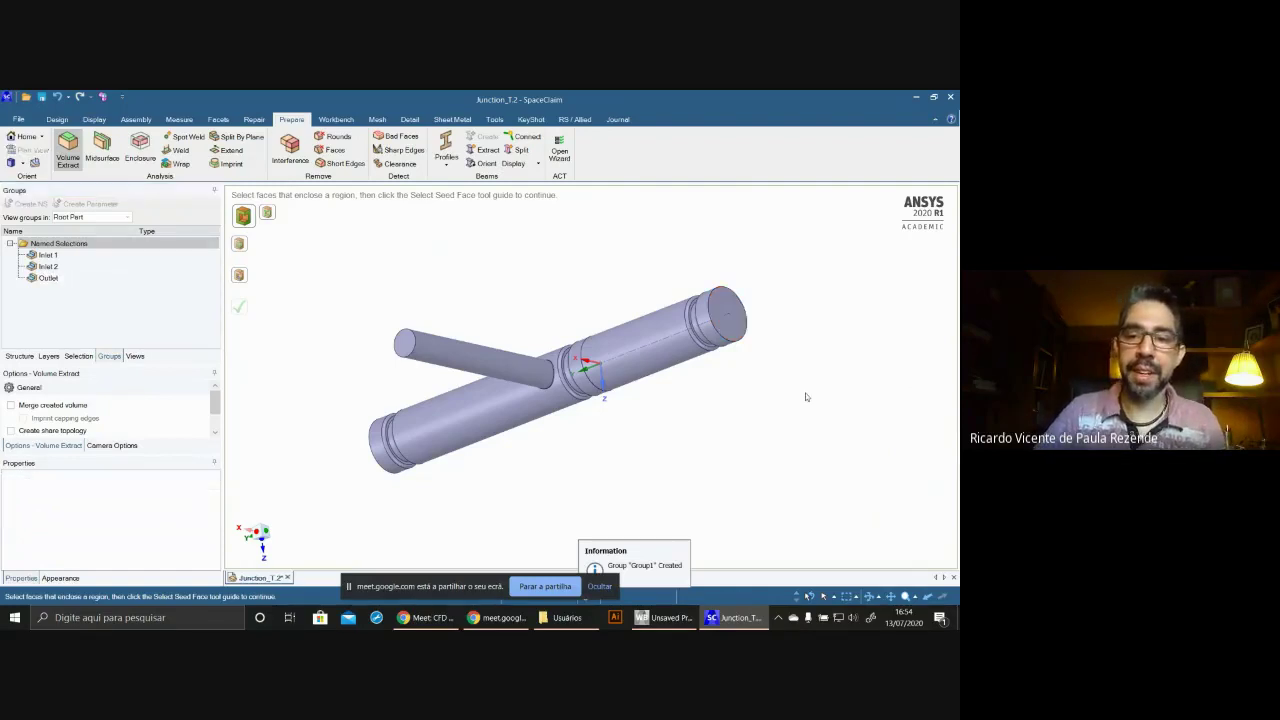
# - Select the side walls of the branch and both main pipe sections, together with the groove between the sections
pyautogui.moveTo(754, 388); pyautogui.dragTo(793, 343, button='middle')
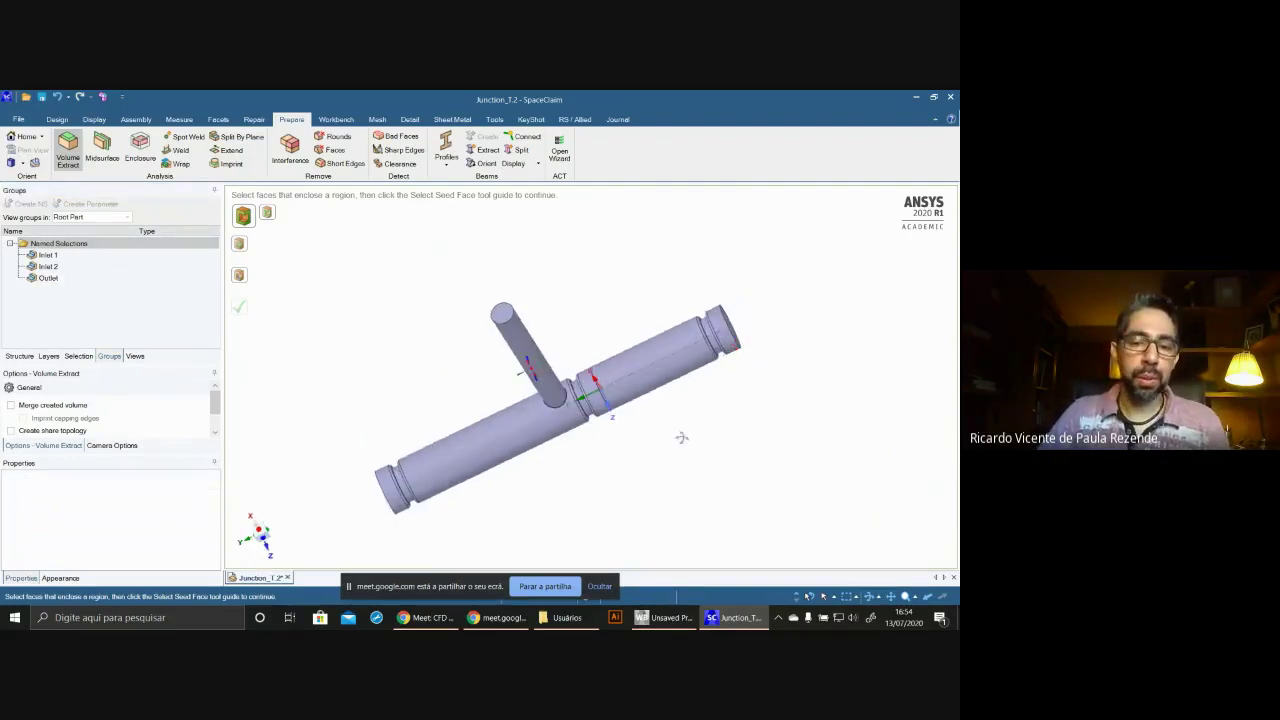
pyautogui.moveTo(682, 437); pyautogui.dragTo(720, 400, button='middle')
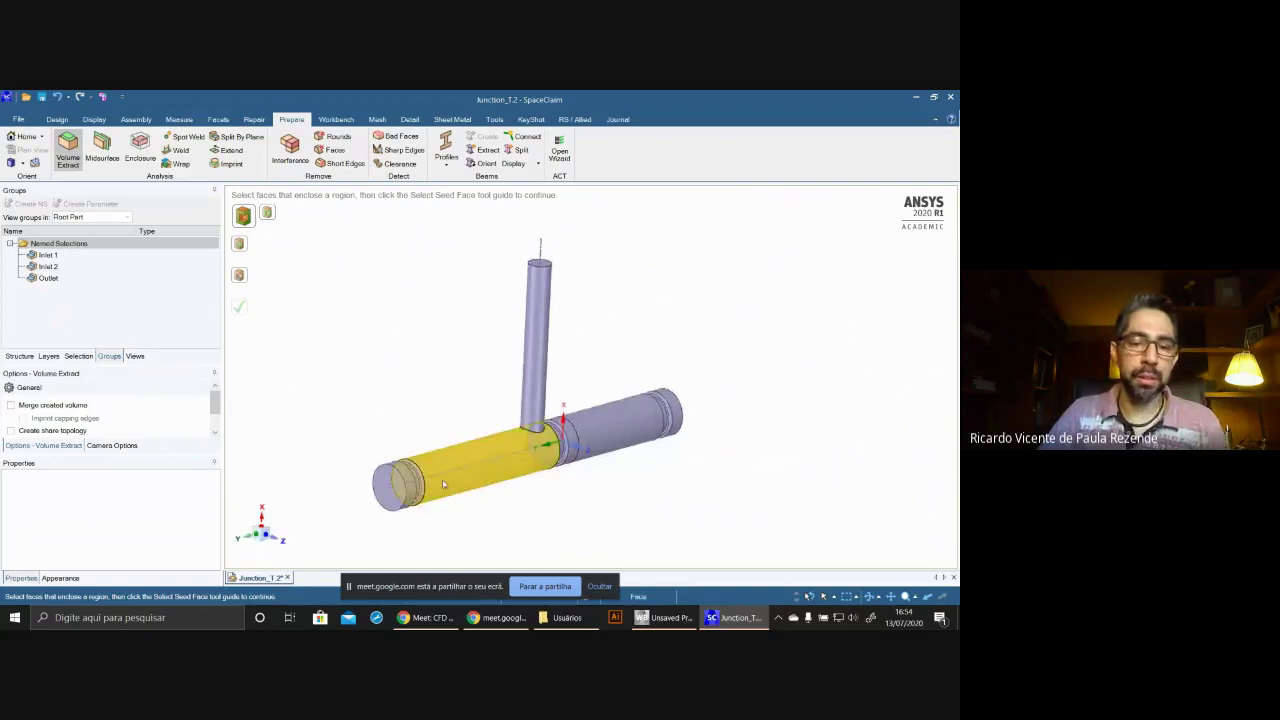
pyautogui.scroll(3, 447, 483)
pyautogui.click(447, 484)
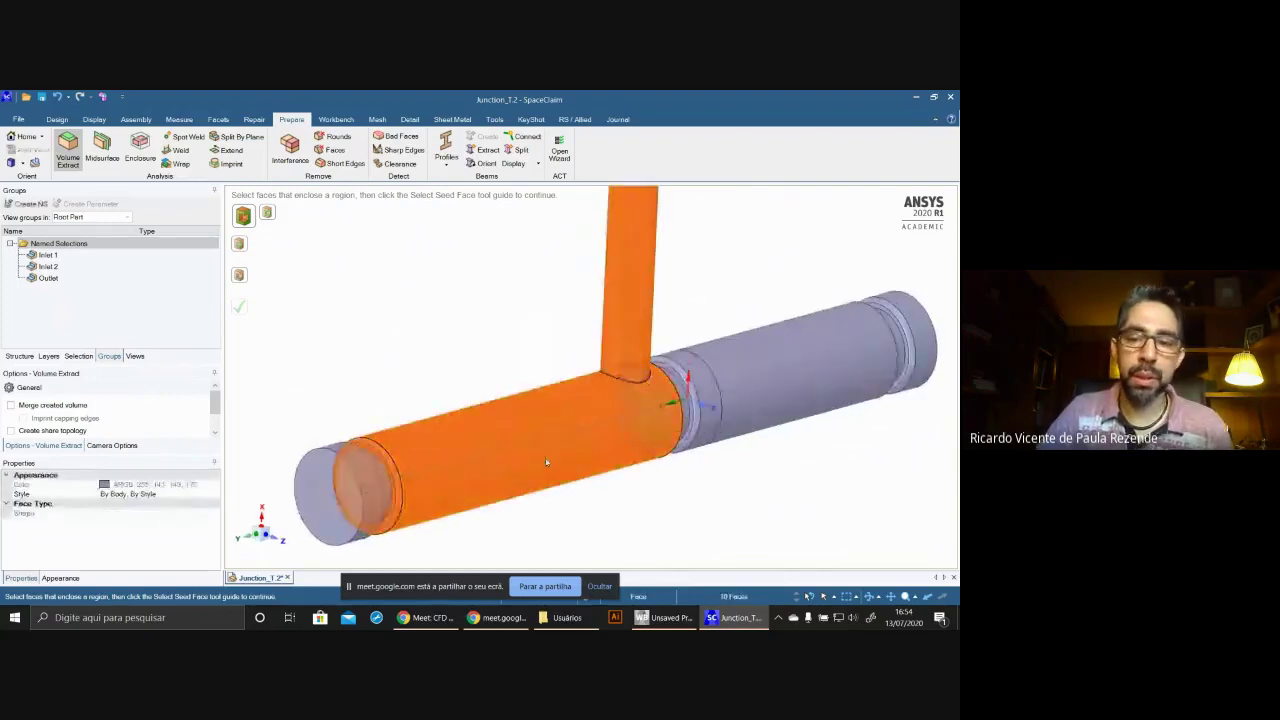
pyautogui.click(771, 403)
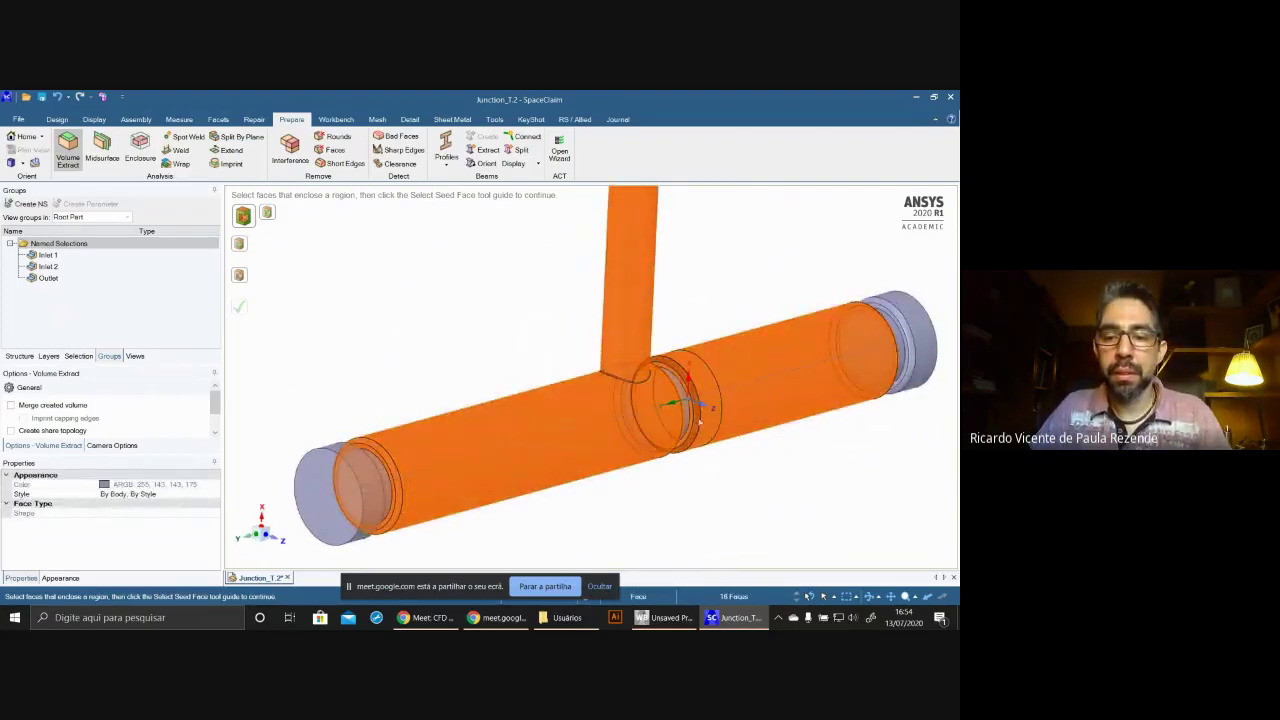
pyautogui.click(688, 420)
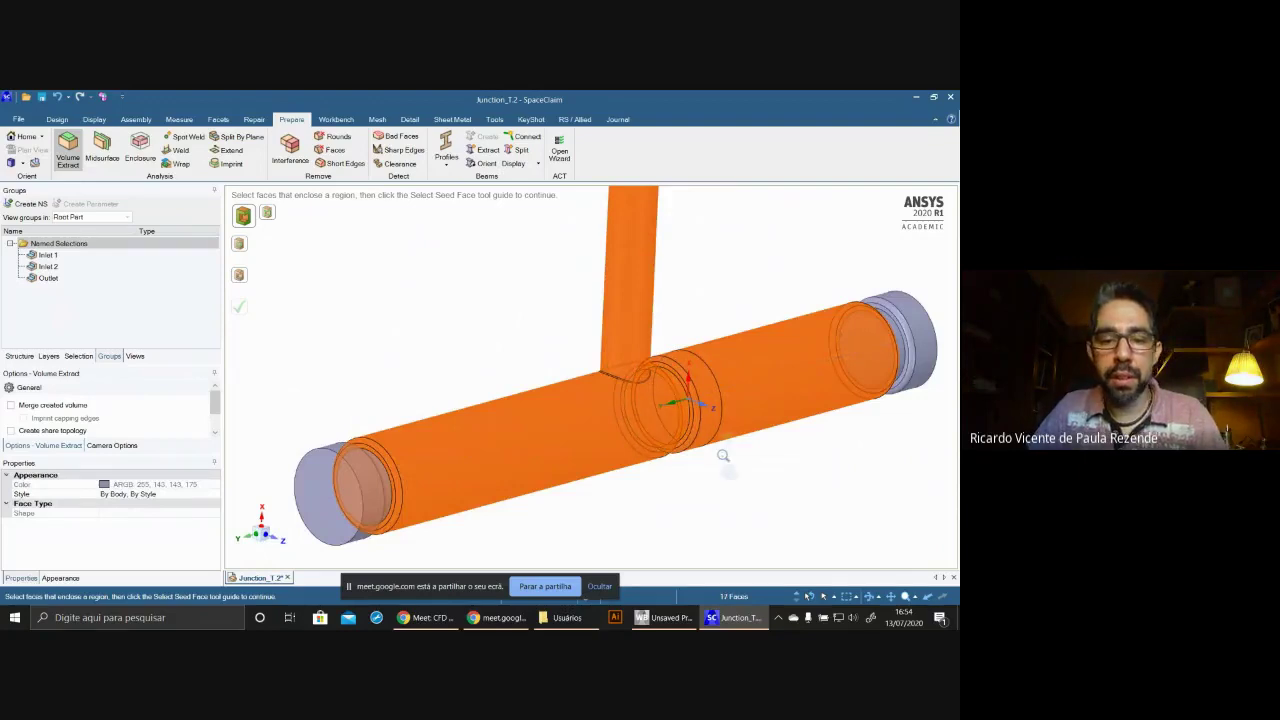
# - Add the groove, step and outer rim faces at the Inlet 1 end to the wall face selection
pyautogui.scroll(-2, 723, 456)
pyautogui.moveTo(634, 430); pyautogui.dragTo(597, 374, button='middle')
pyautogui.scroll(4, 597, 374)
pyautogui.click(520, 417)
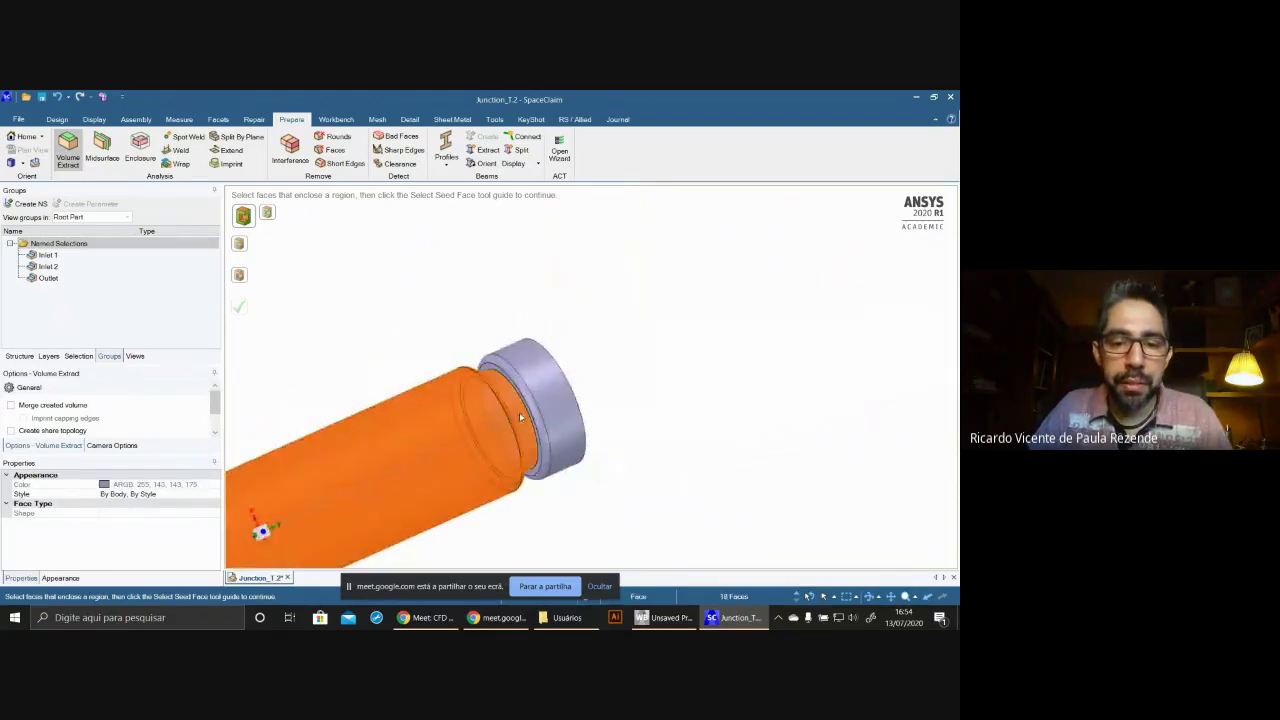
pyautogui.click(533, 411)
pyautogui.click(530, 413)
pyautogui.click(547, 401)
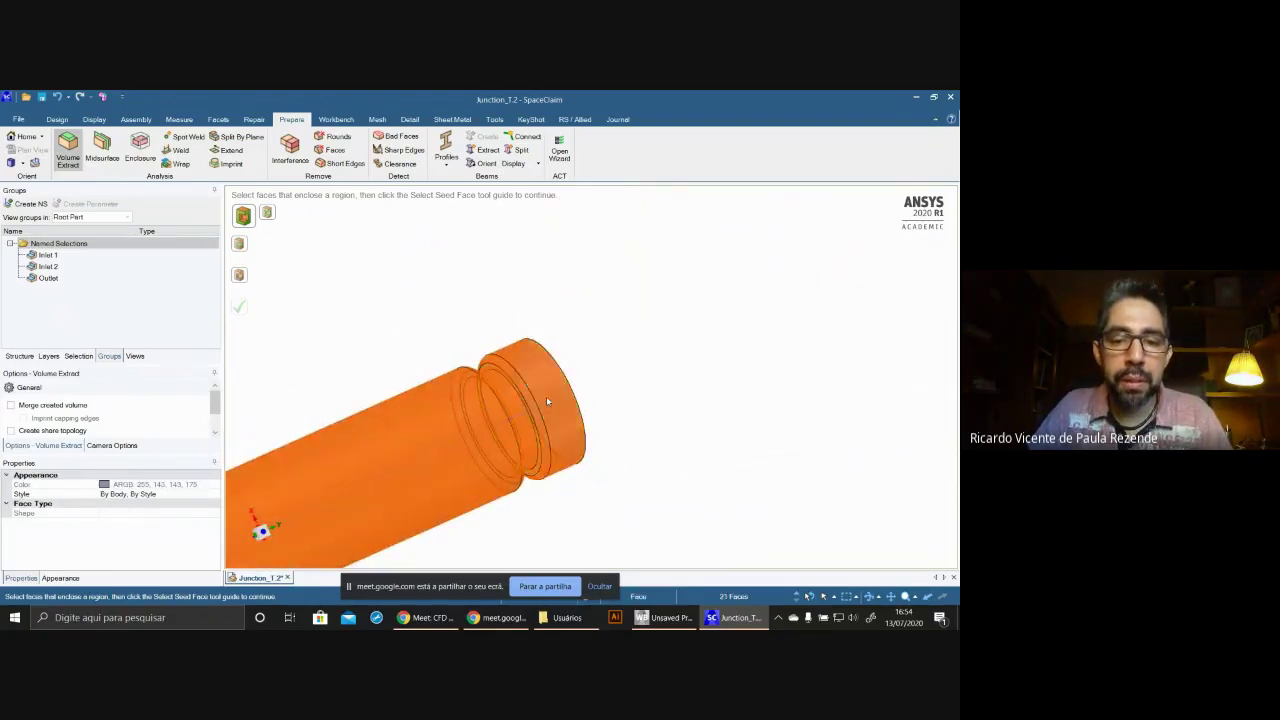
# - Add the groove and rim faces at the Outlet end, and group all selected faces as wall
pyautogui.moveTo(538, 413); pyautogui.dragTo(403, 431, button='middle')
pyautogui.scroll(-3, 366, 450)
pyautogui.moveTo(352, 465); pyautogui.dragTo(611, 429, button='middle')
pyautogui.click(836, 436)
pyautogui.click(829, 437)
pyautogui.click(819, 441)
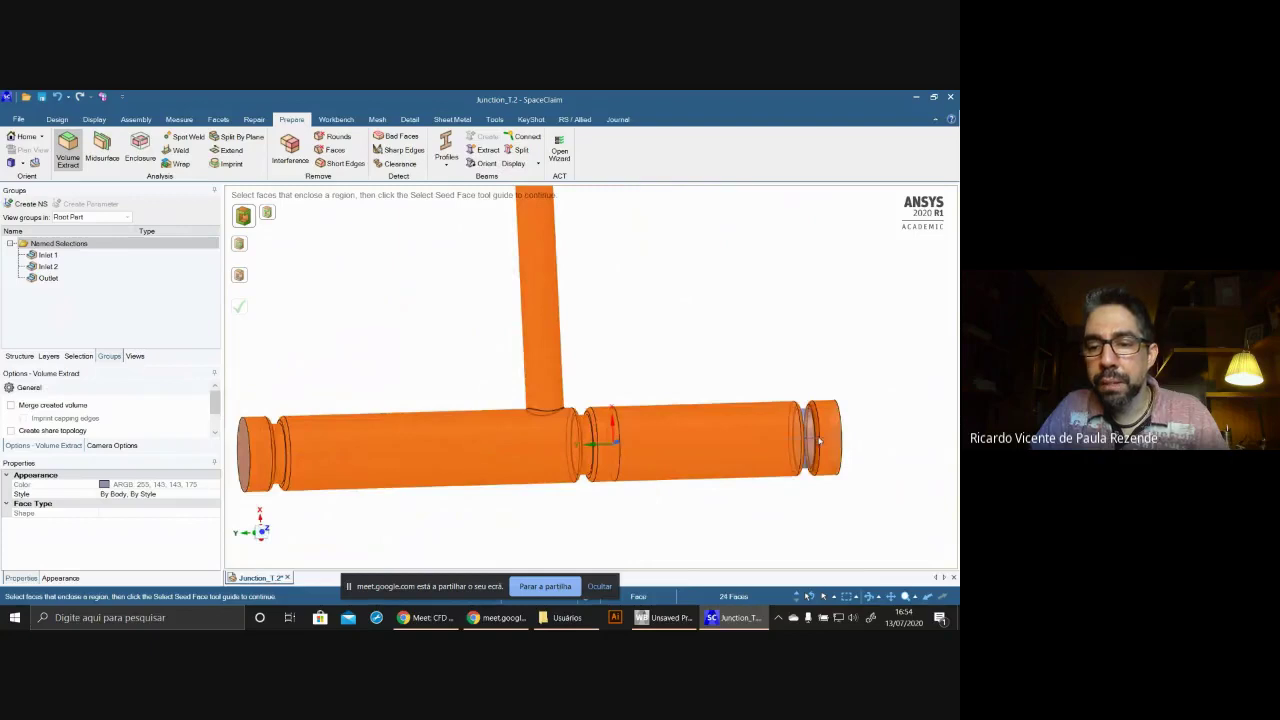
pyautogui.click(811, 440)
pyautogui.moveTo(626, 429); pyautogui.dragTo(357, 403, button='middle')
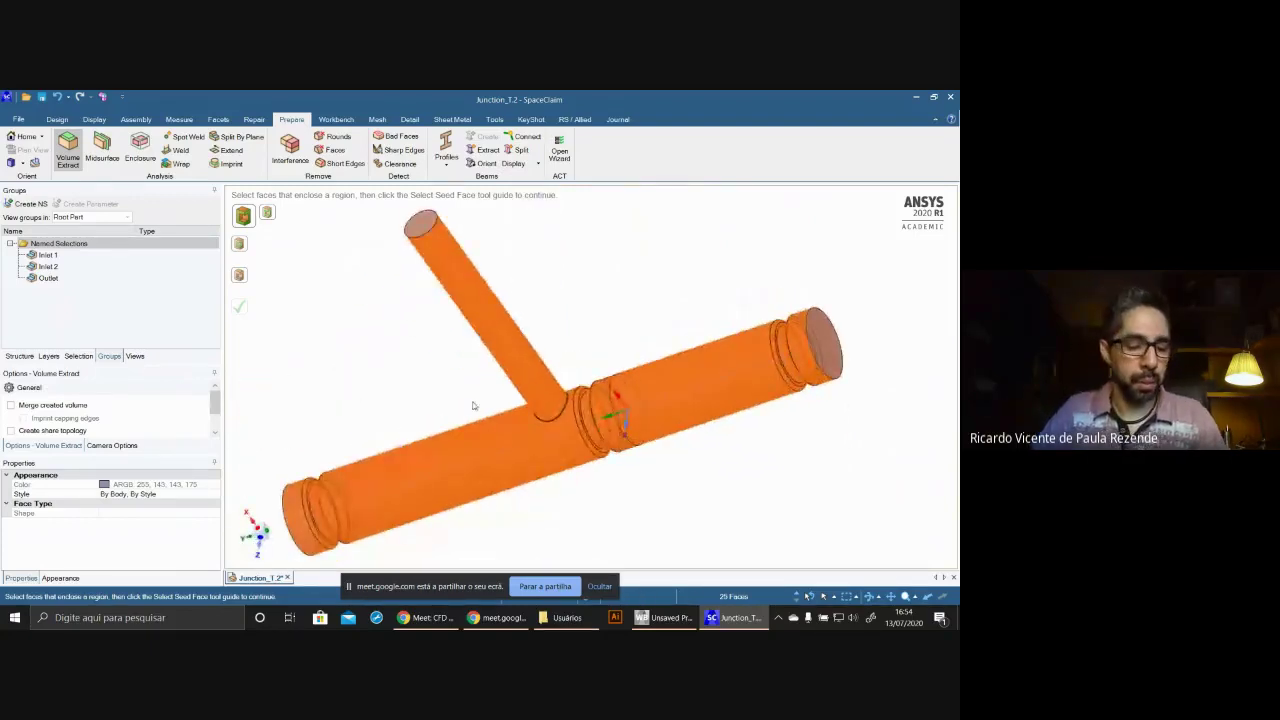
pyautogui.hotkey('ctrl', 'g')
pyautogui.write('wall')
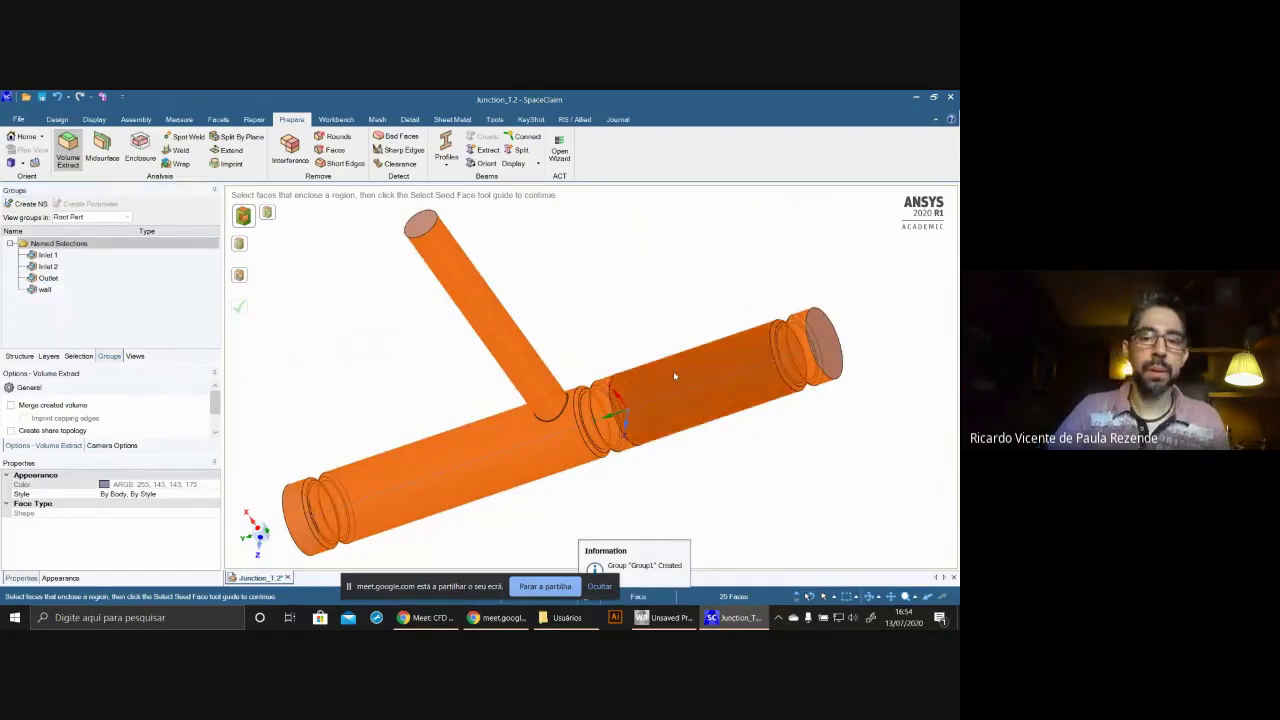
pyautogui.click(674, 263)
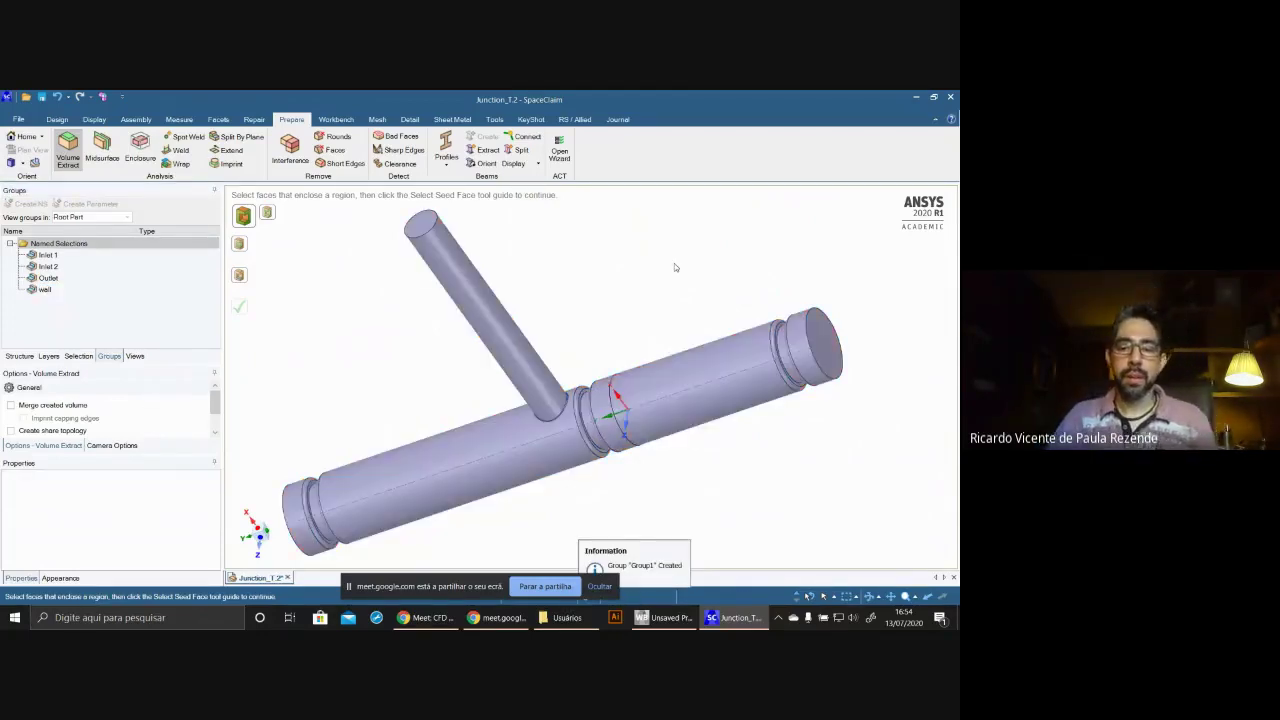
# - Check which faces belong to the named selections Inlet 1, Inlet 2, Outlet and wall by highlighting each in turn
pyautogui.click(47, 255)
pyautogui.moveTo(483, 523); pyautogui.dragTo(281, 285, button='middle')
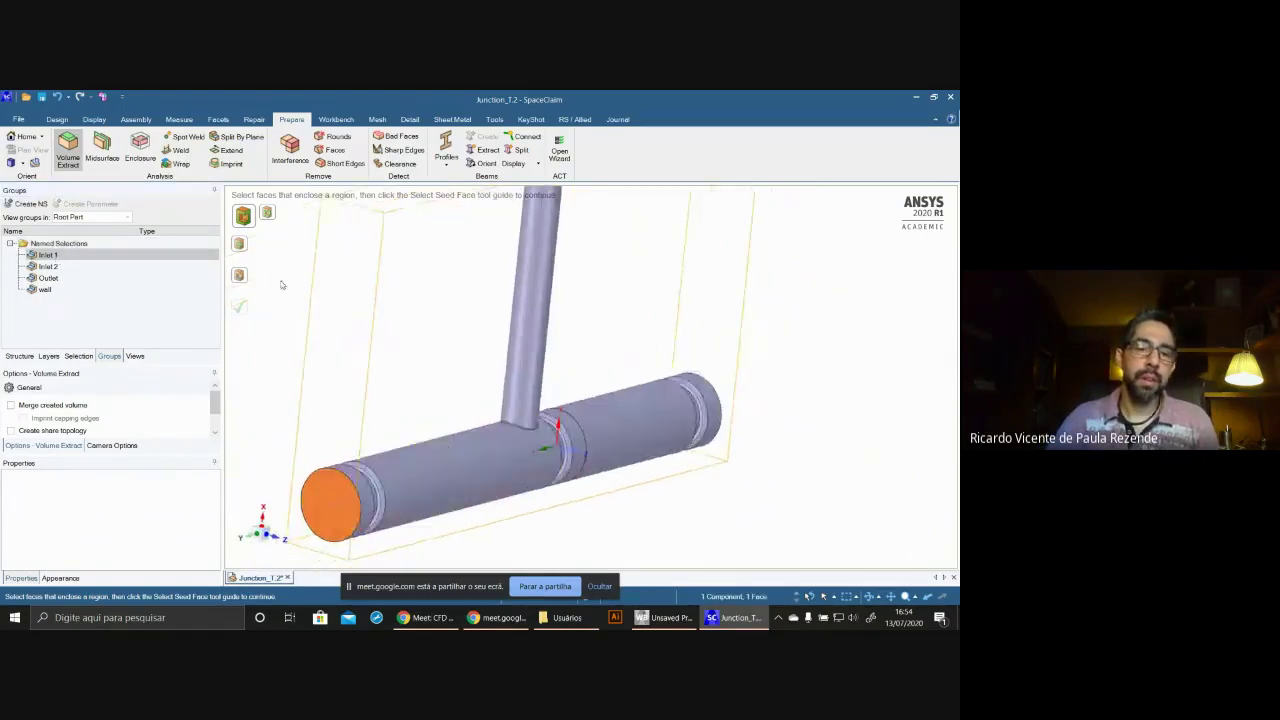
pyautogui.click(66, 267)
pyautogui.moveTo(551, 341); pyautogui.dragTo(497, 425, button='middle')
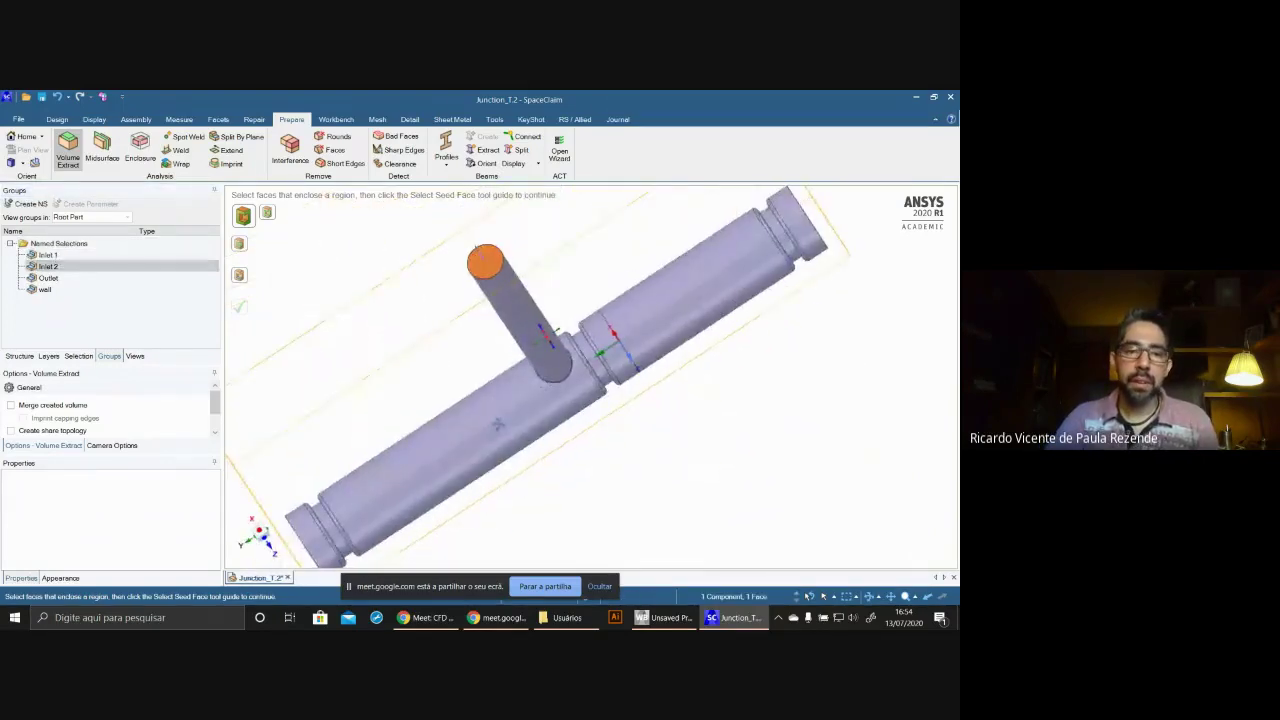
pyautogui.click(71, 277)
pyautogui.moveTo(740, 340)
pyautogui.mouseDown(button='middle')
pyautogui.moveTo(777, 371)
pyautogui.moveTo(731, 420)
pyautogui.moveTo(731, 380)
pyautogui.moveTo(754, 354)
pyautogui.mouseUp(button='middle')
pyautogui.press('Down')
pyautogui.scroll(-4, 754, 354)
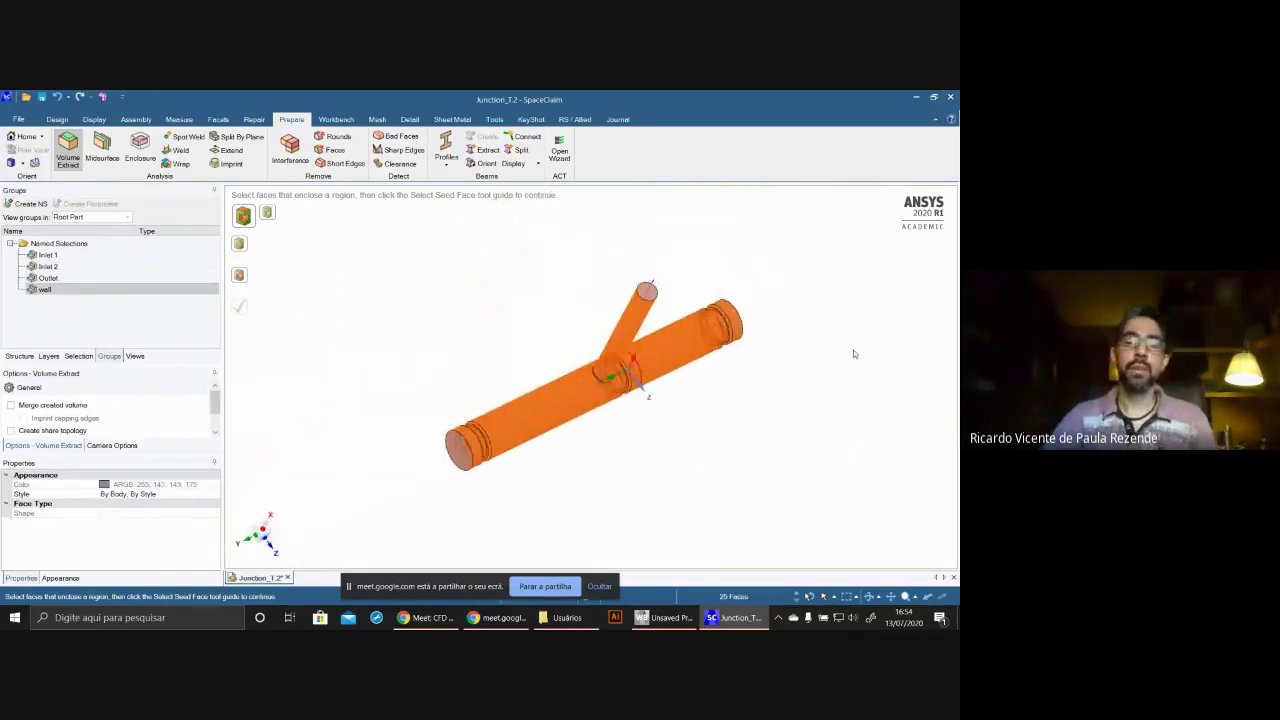
pyautogui.scroll(1, 851, 355)
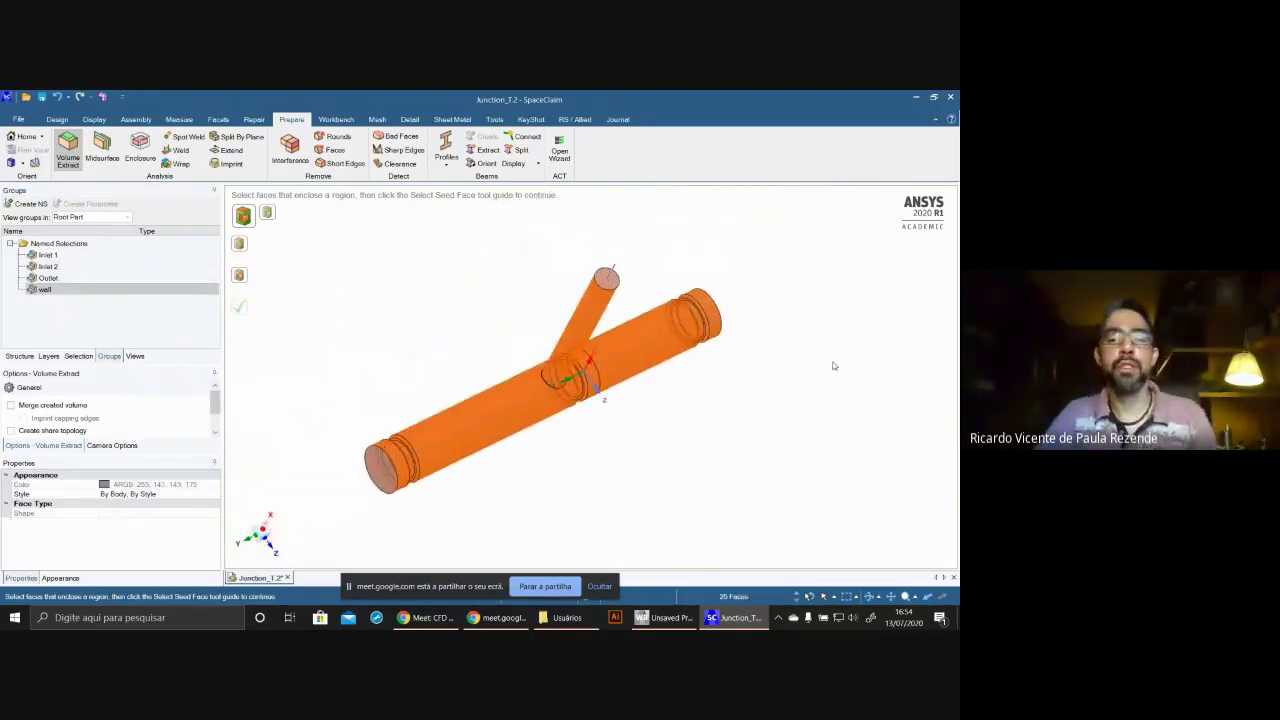
# - Save the assembly under the name Junction_T.2_fluid, saving only modified external documents as new versions
pyautogui.click(18, 119)
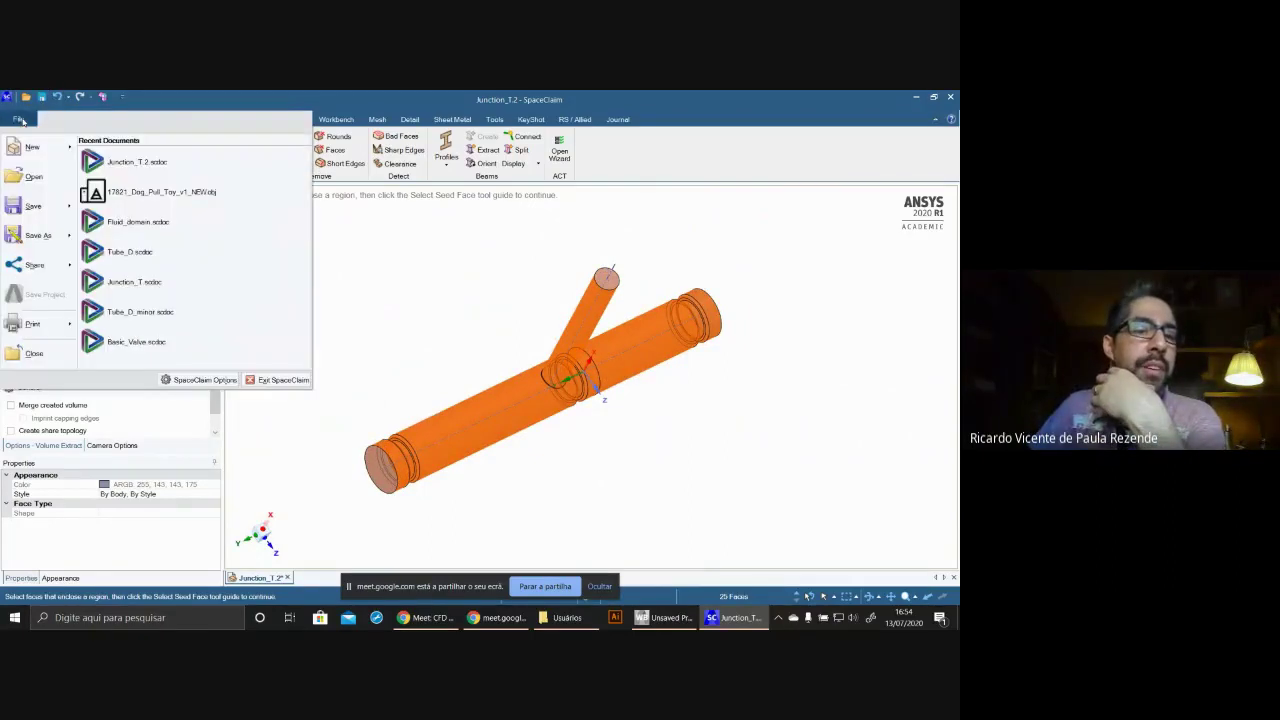
pyautogui.click(53, 242)
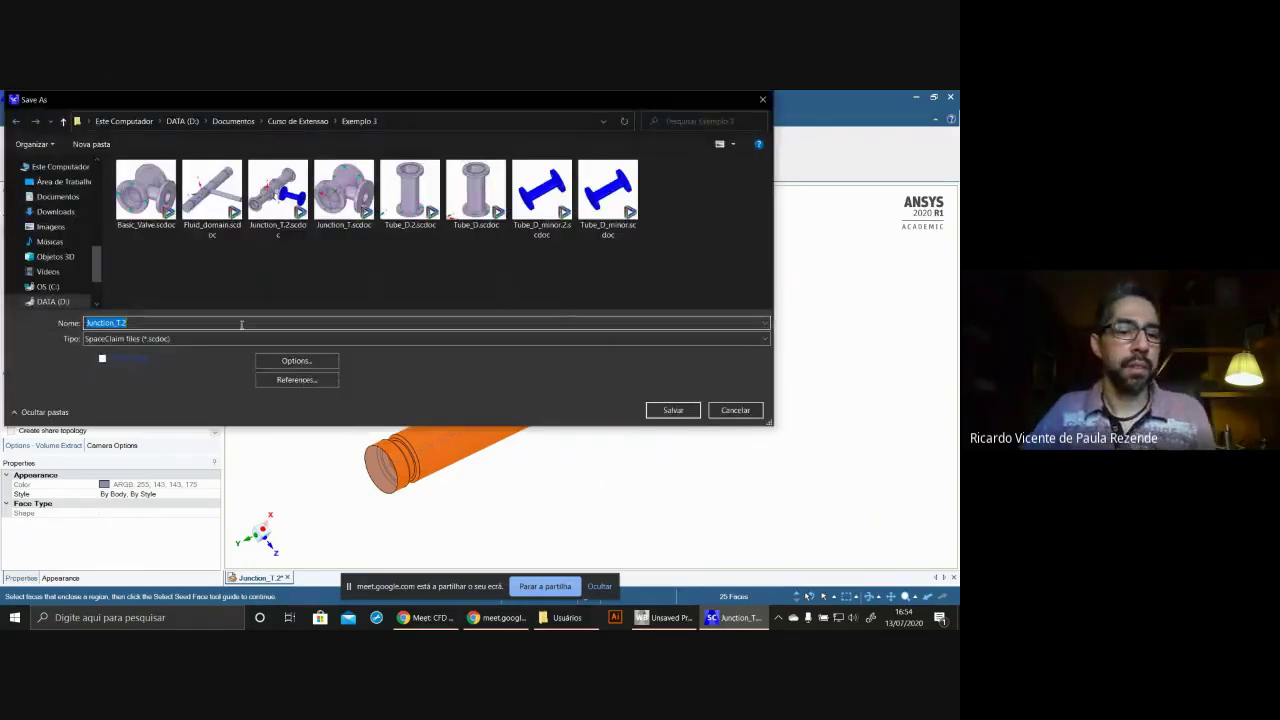
pyautogui.click(241, 324)
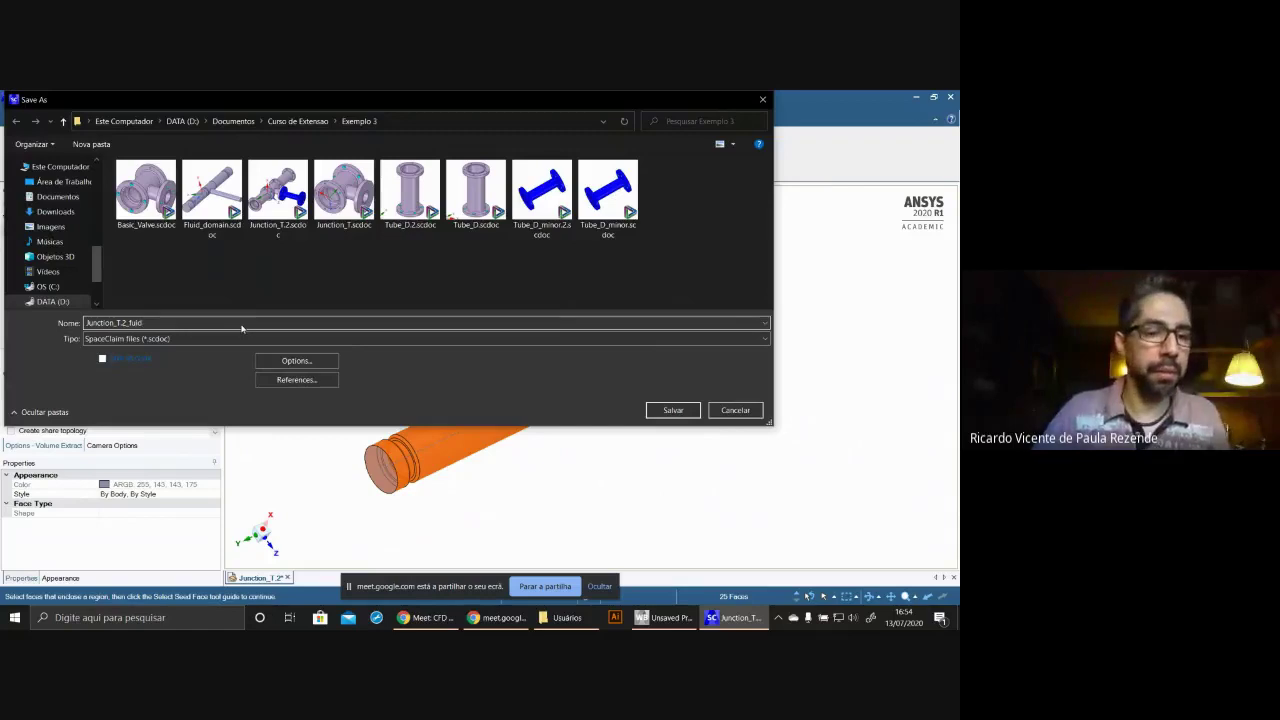
pyautogui.press('BackSpace')
pyautogui.press('BackSpace')
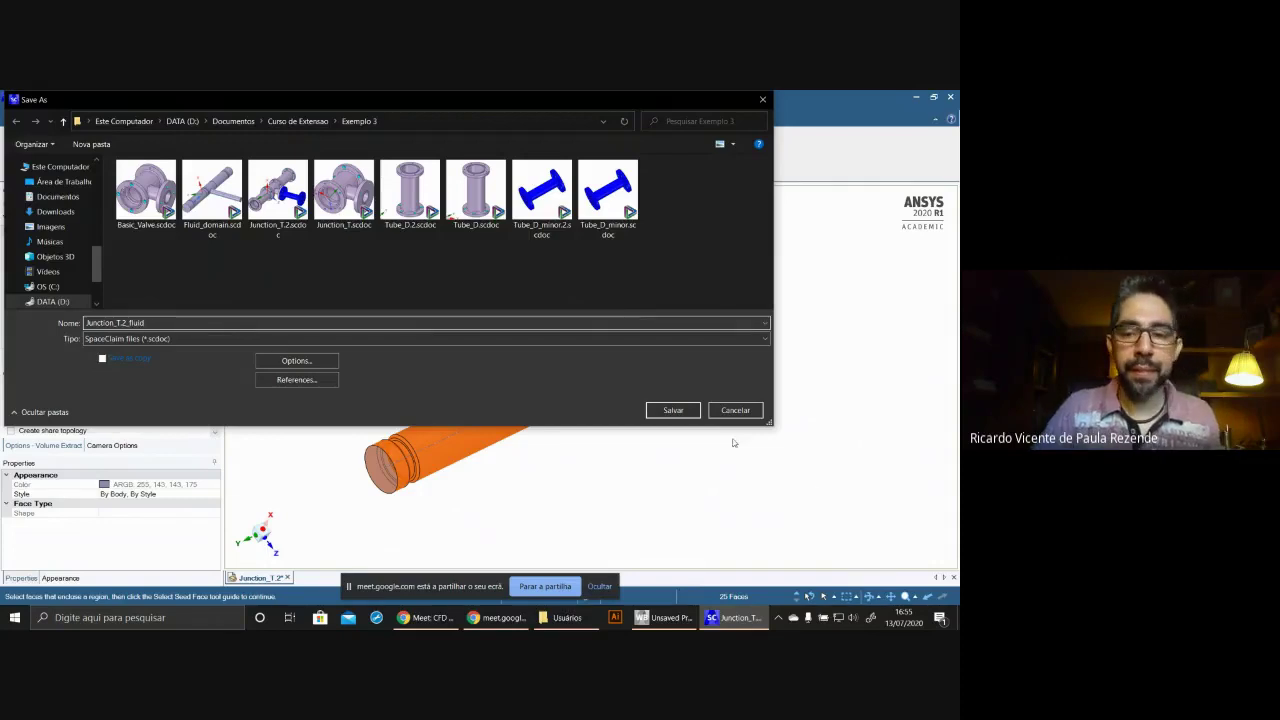
pyautogui.click(676, 410)
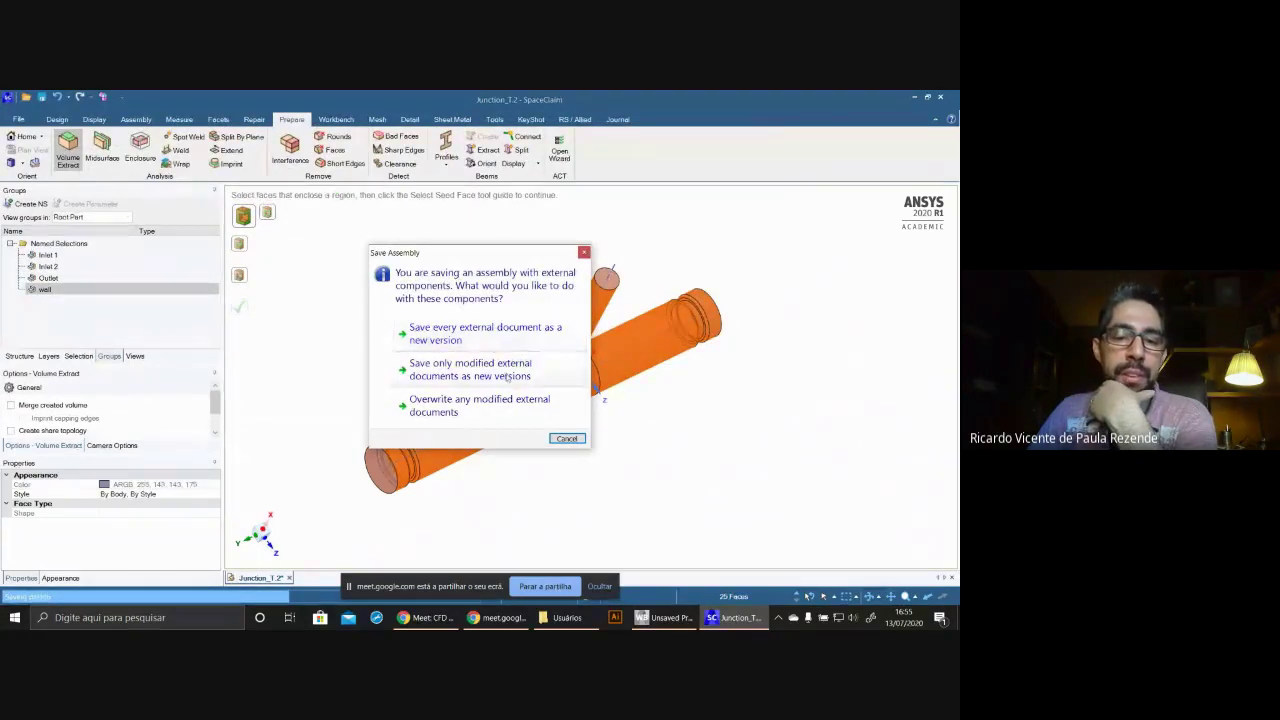
pyautogui.click(497, 381)
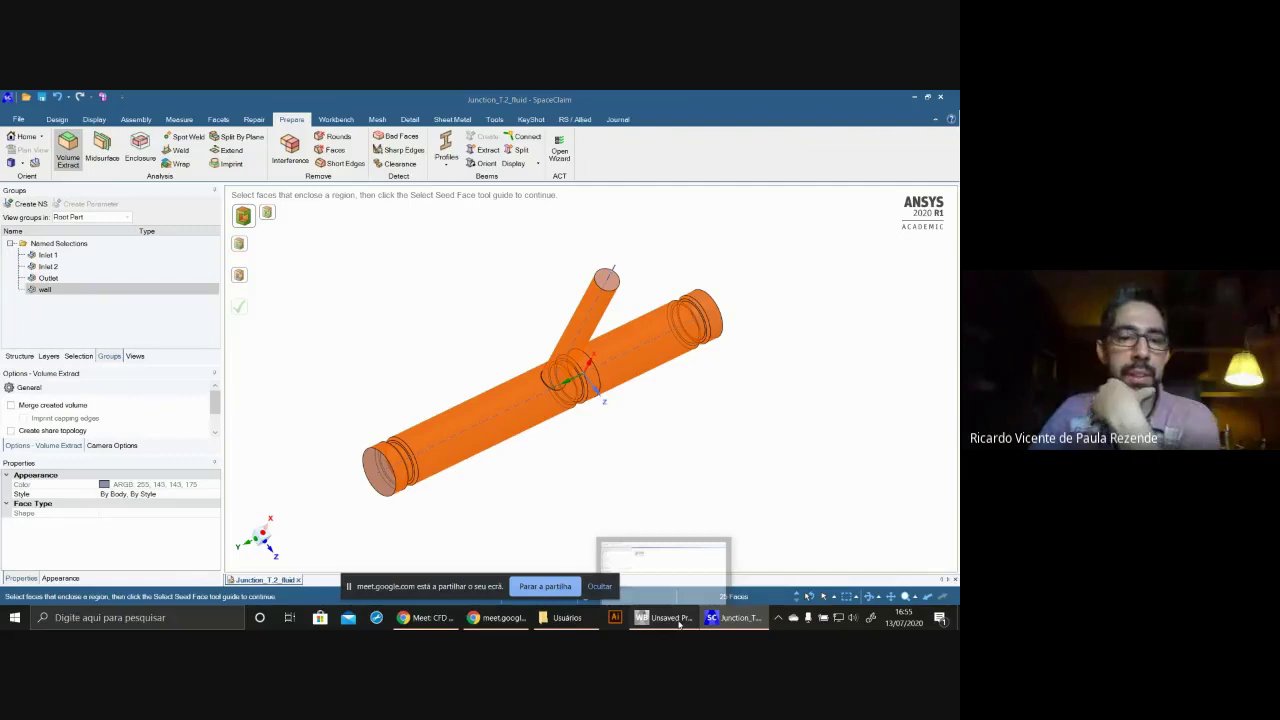
# - Switch to Workbench, add a Mesh component system and link the Minha Geometria geometry to its Geometry cell
pyautogui.click(679, 623)
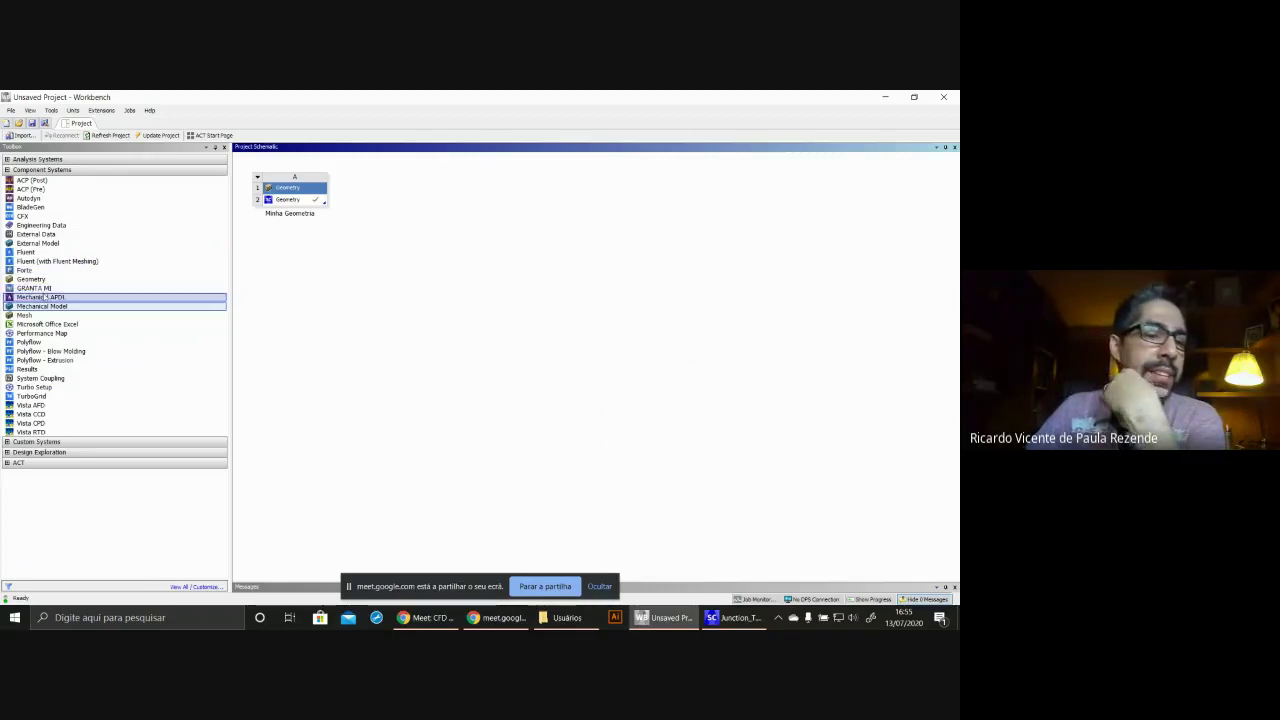
pyautogui.moveTo(28, 318); pyautogui.dragTo(403, 206)
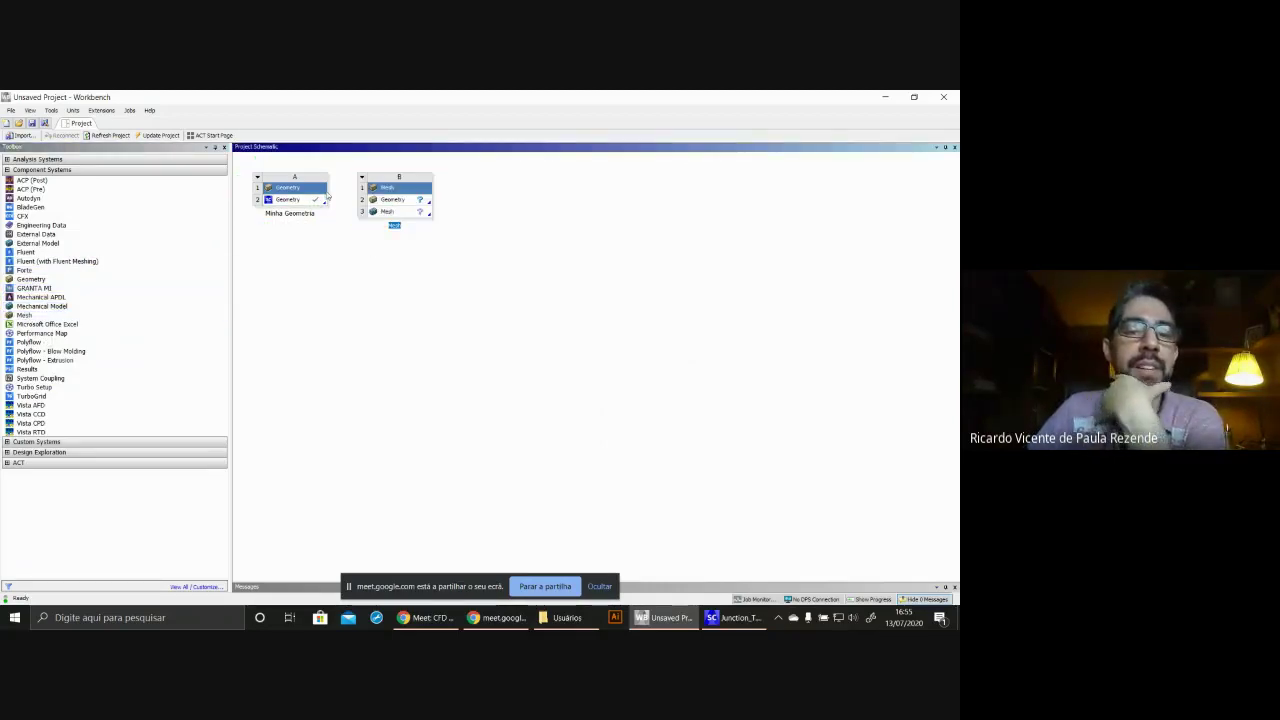
pyautogui.click(307, 200)
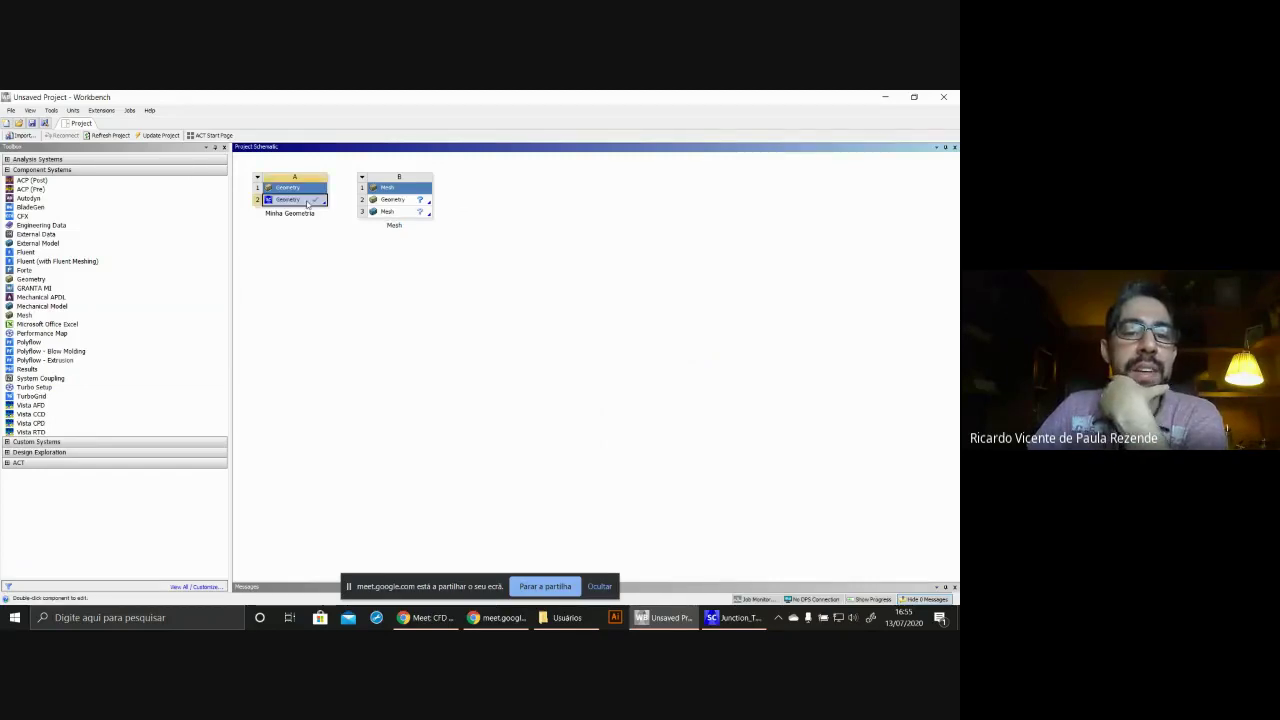
pyautogui.moveTo(307, 202); pyautogui.dragTo(388, 204)
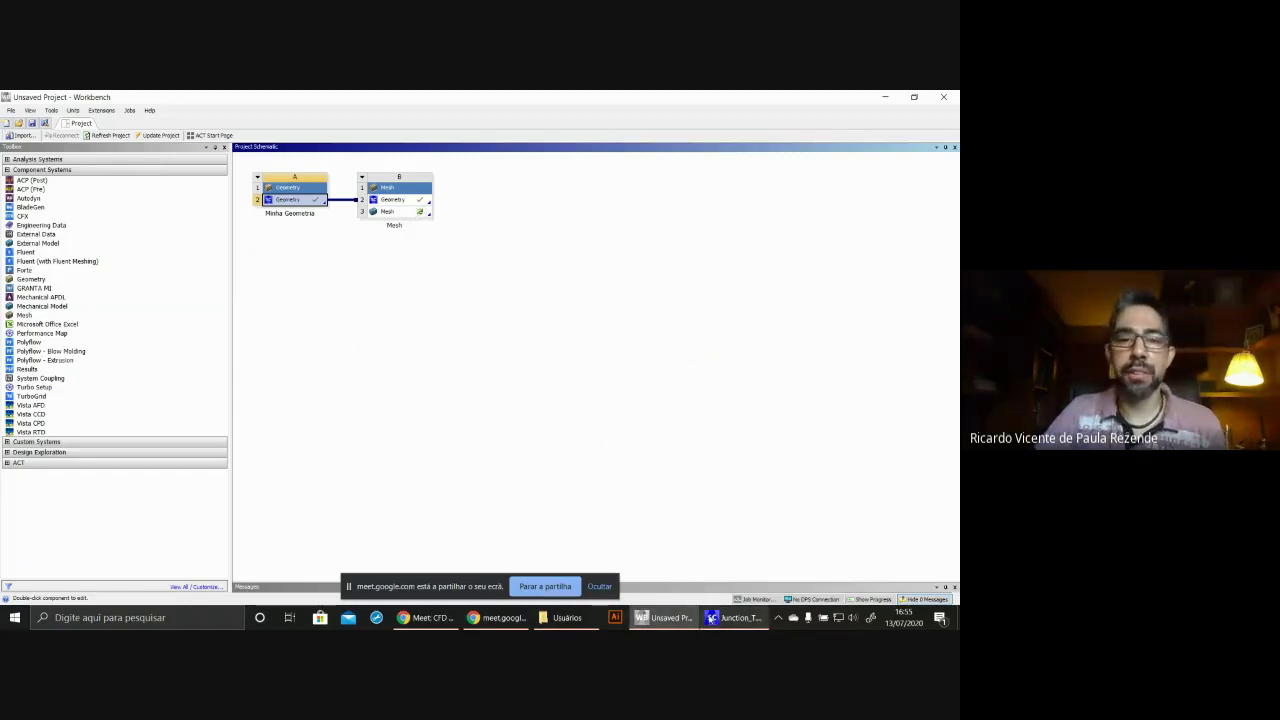
# - Open the Mesh cell of system B for editing in ANSYS Meshing
pyautogui.click(711, 619)
pyautogui.click(663, 617)
pyautogui.doubleClick(398, 211)
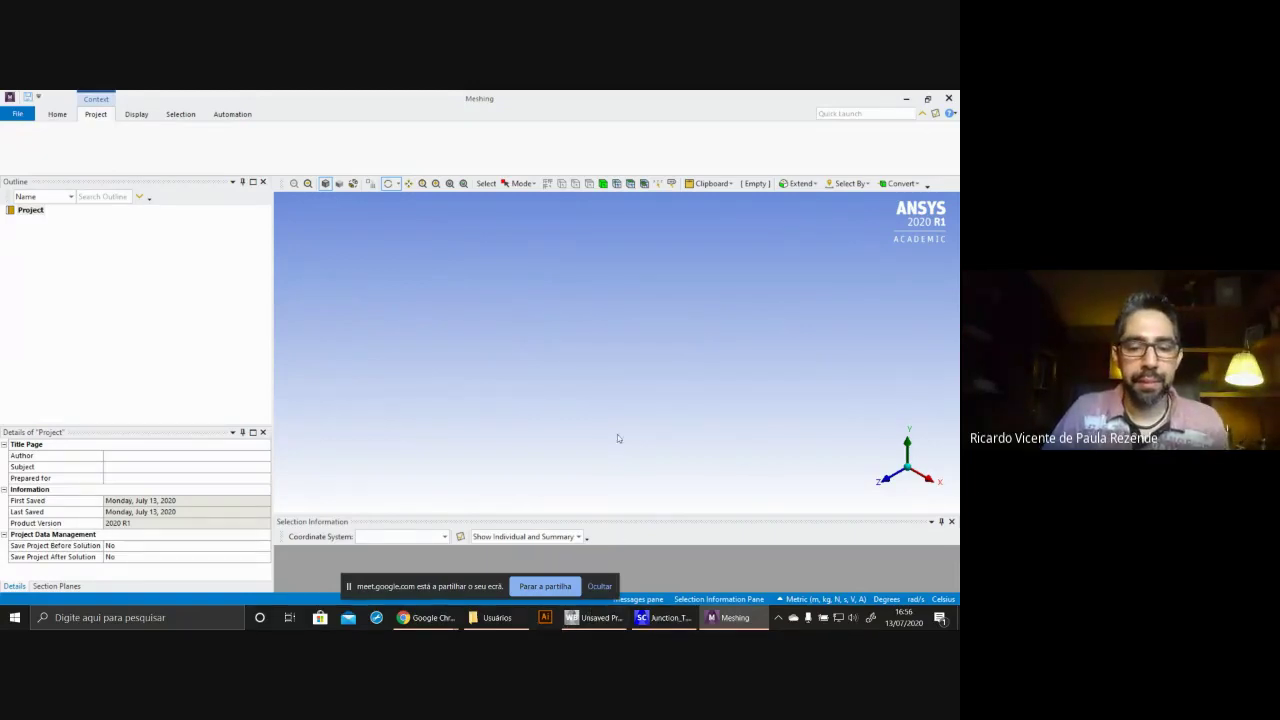
# - Check the running processes and memory use in Task Manager, and close it
pyautogui.hotkey('ctrl', 'shift', 'Escape')
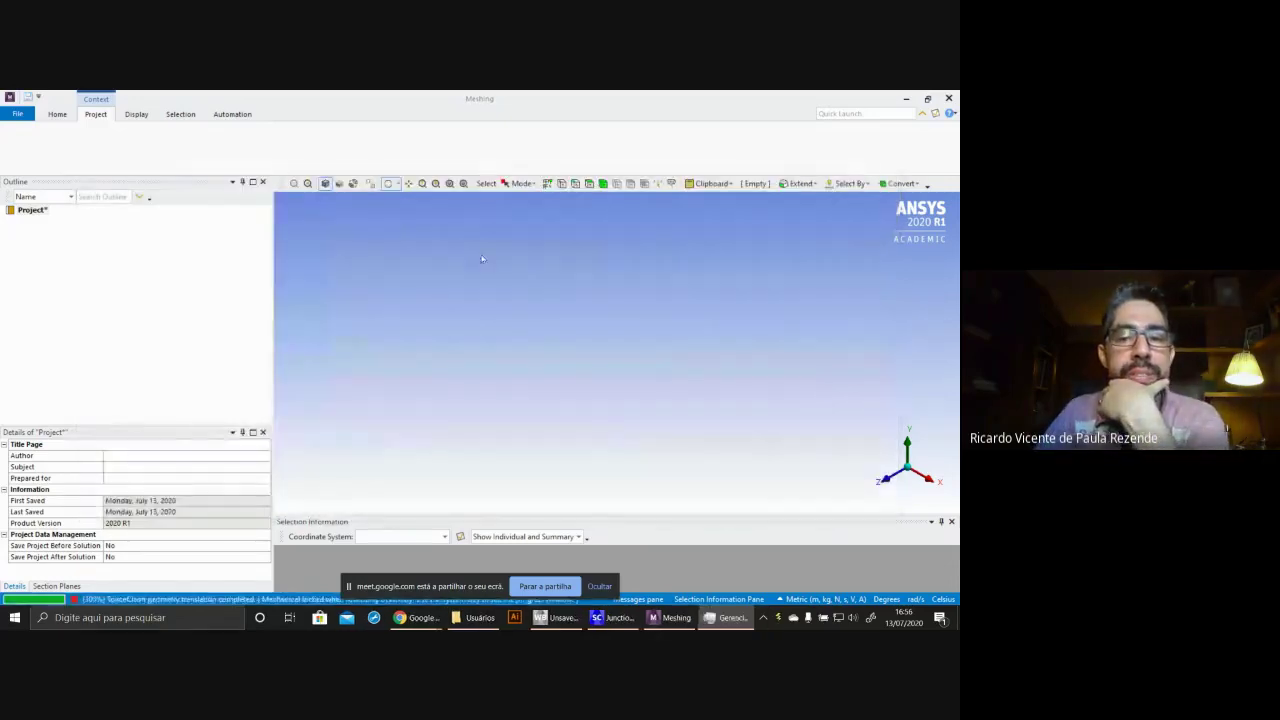
pyautogui.click(745, 617)
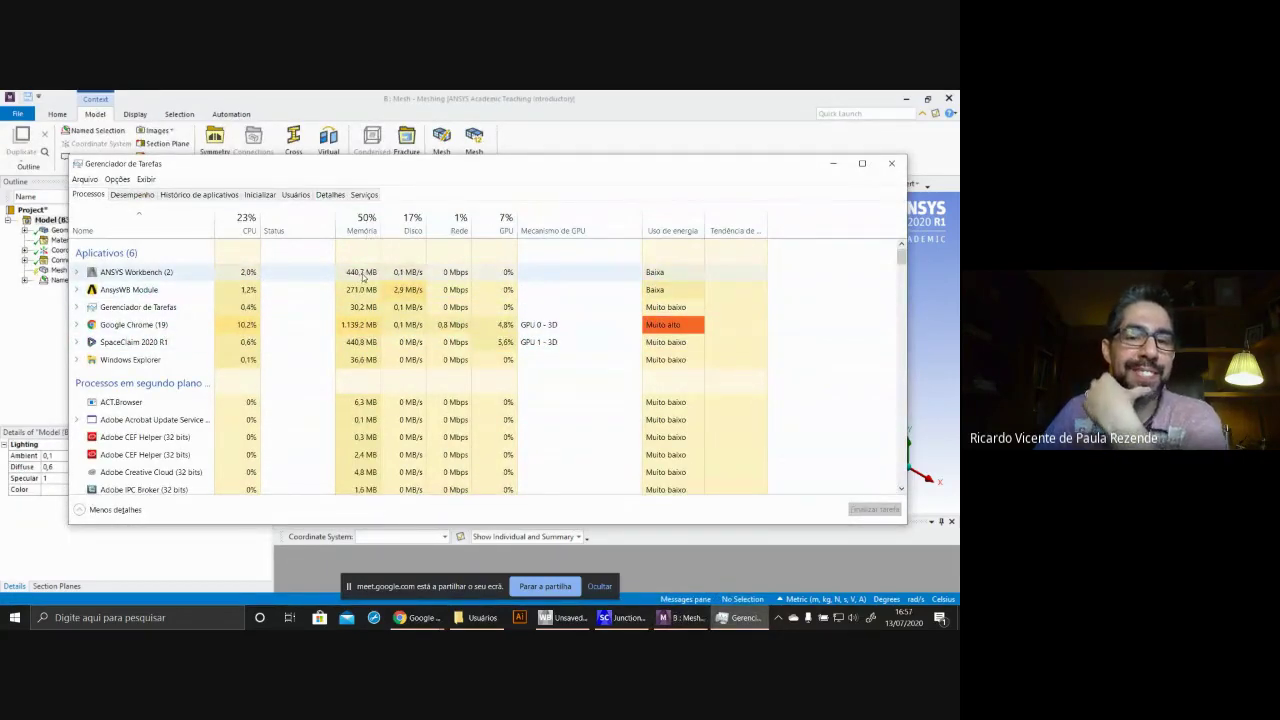
pyautogui.click(892, 164)
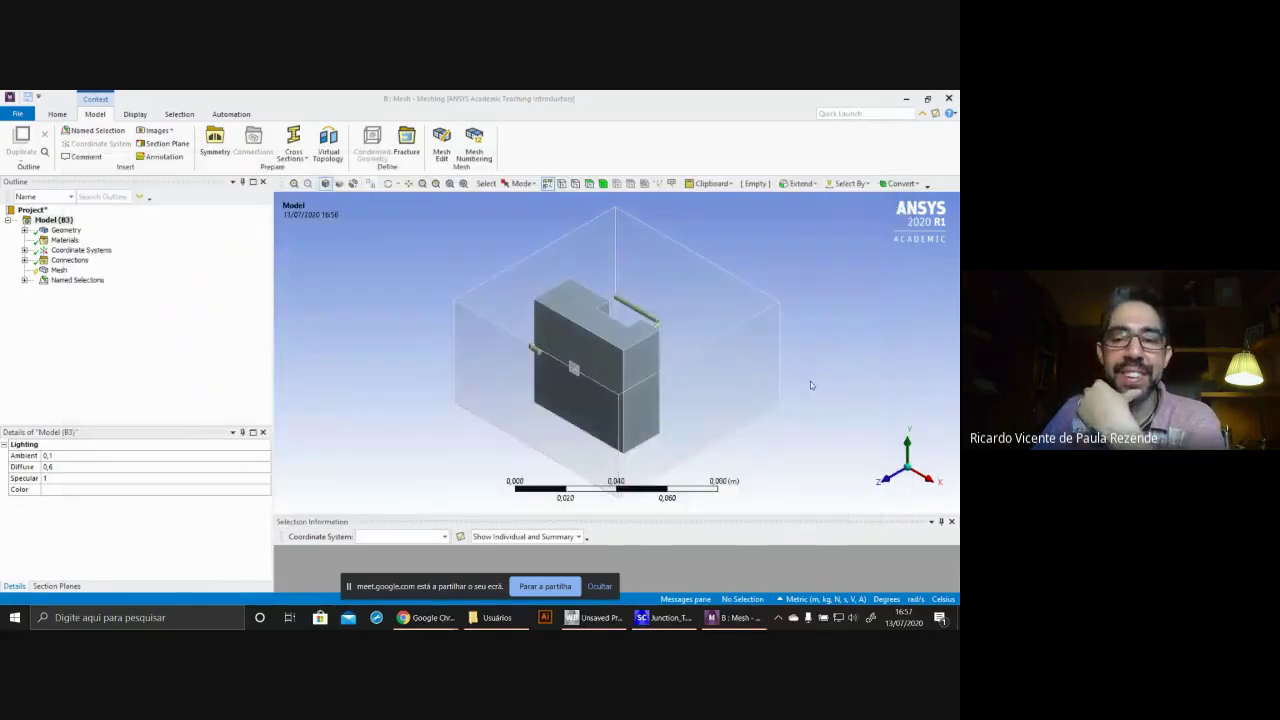
# - Examine the imported model and check which faces belong to the named selections face quente, Inlet and outlet
pyautogui.moveTo(766, 374); pyautogui.dragTo(515, 380)
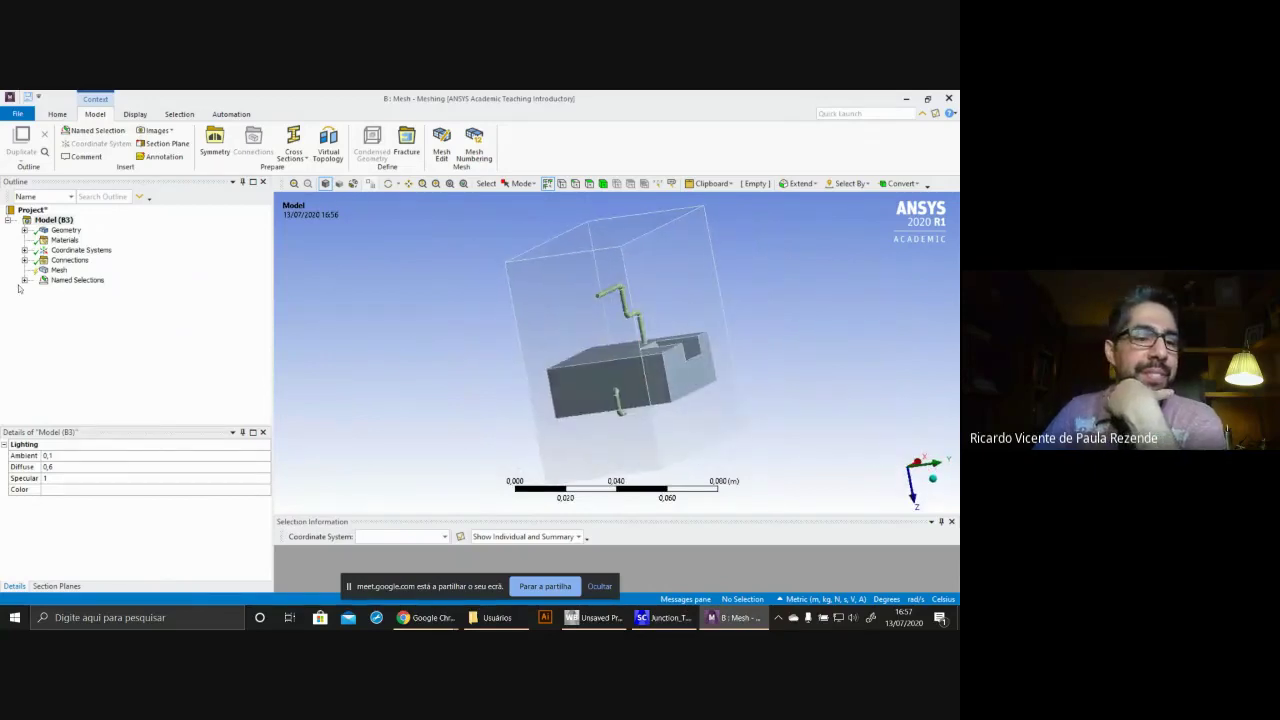
pyautogui.click(24, 281)
pyautogui.click(86, 290)
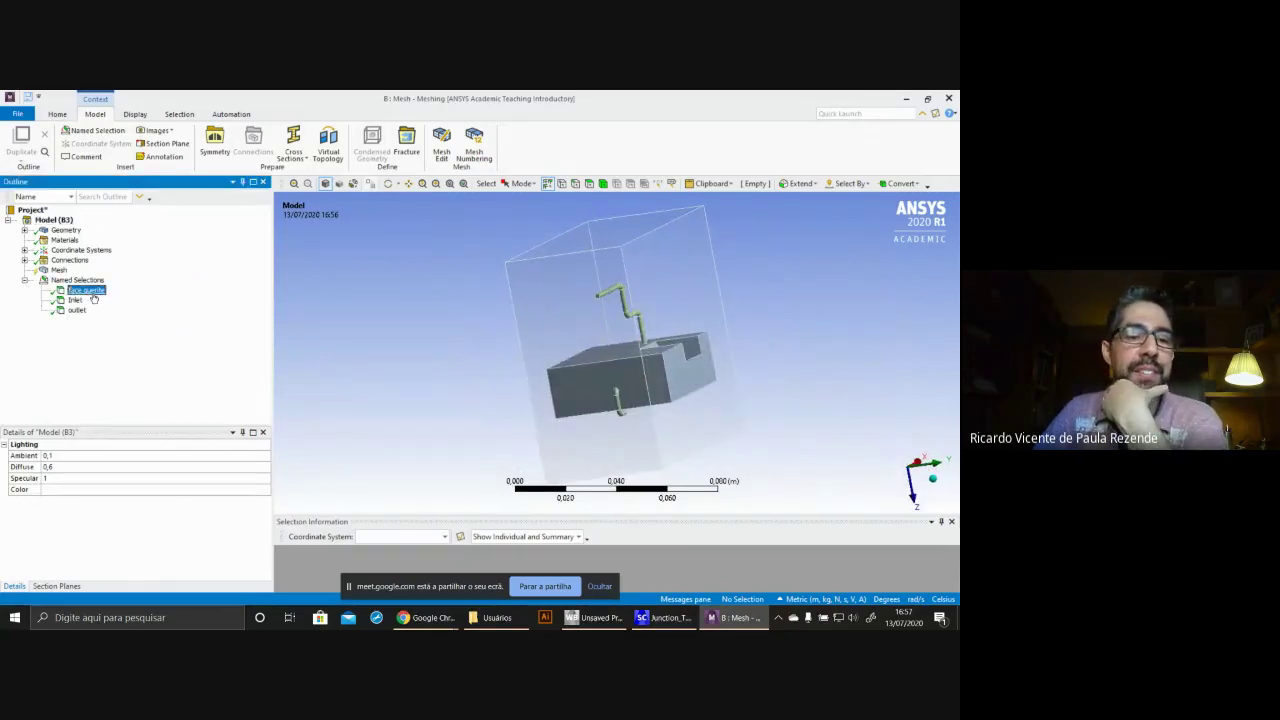
pyautogui.moveTo(757, 294); pyautogui.dragTo(720, 380)
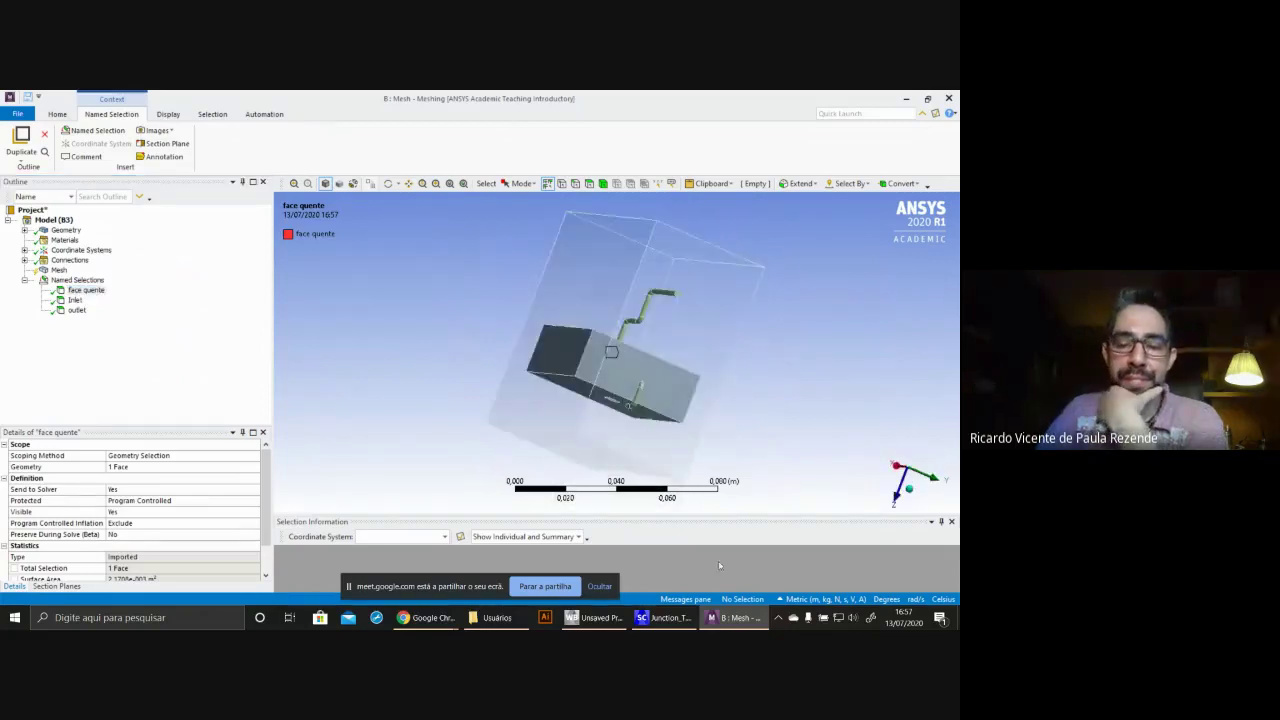
pyautogui.moveTo(426, 336); pyautogui.dragTo(33, 340, button='middle')
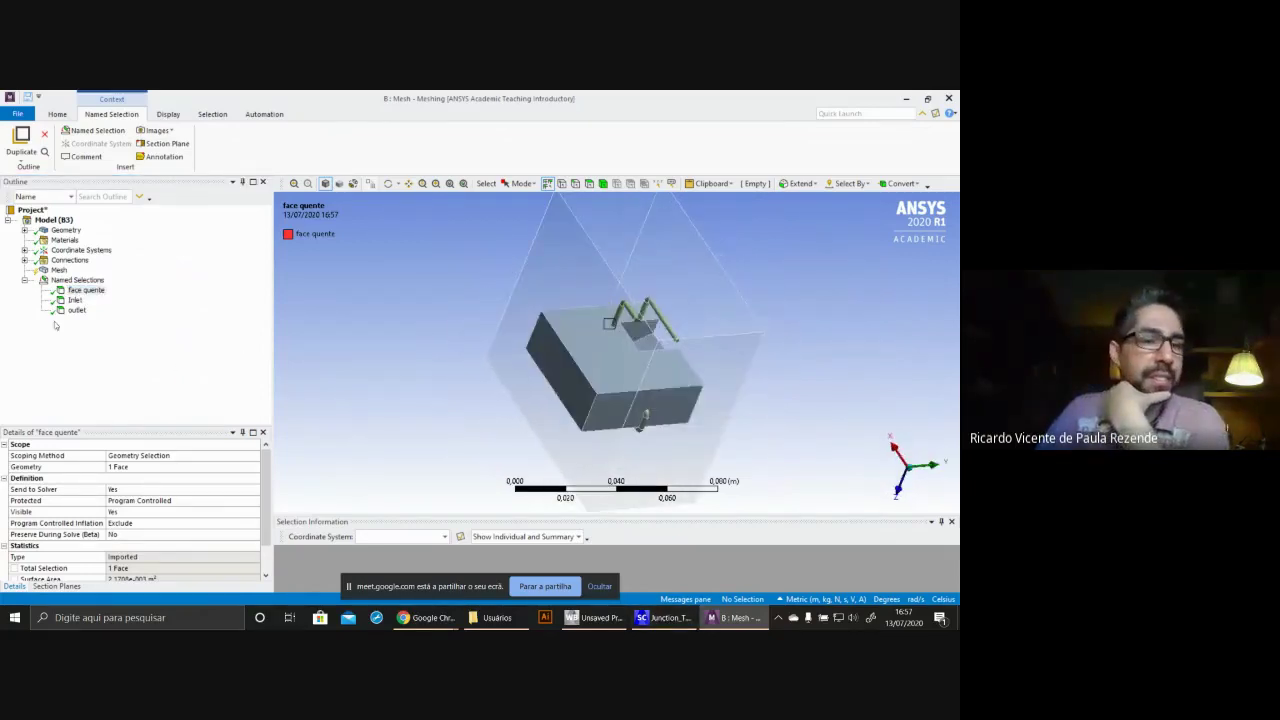
pyautogui.moveTo(694, 443); pyautogui.dragTo(230, 396, button='middle')
pyautogui.click(84, 290)
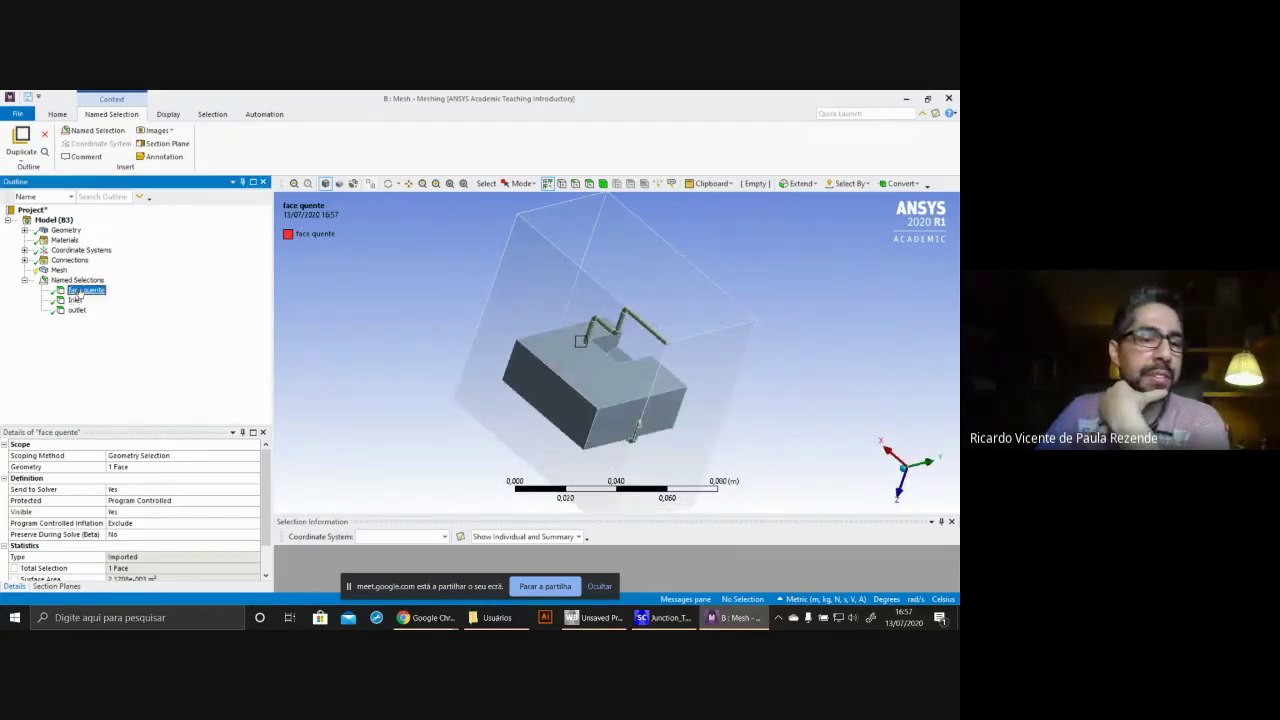
pyautogui.click(75, 300)
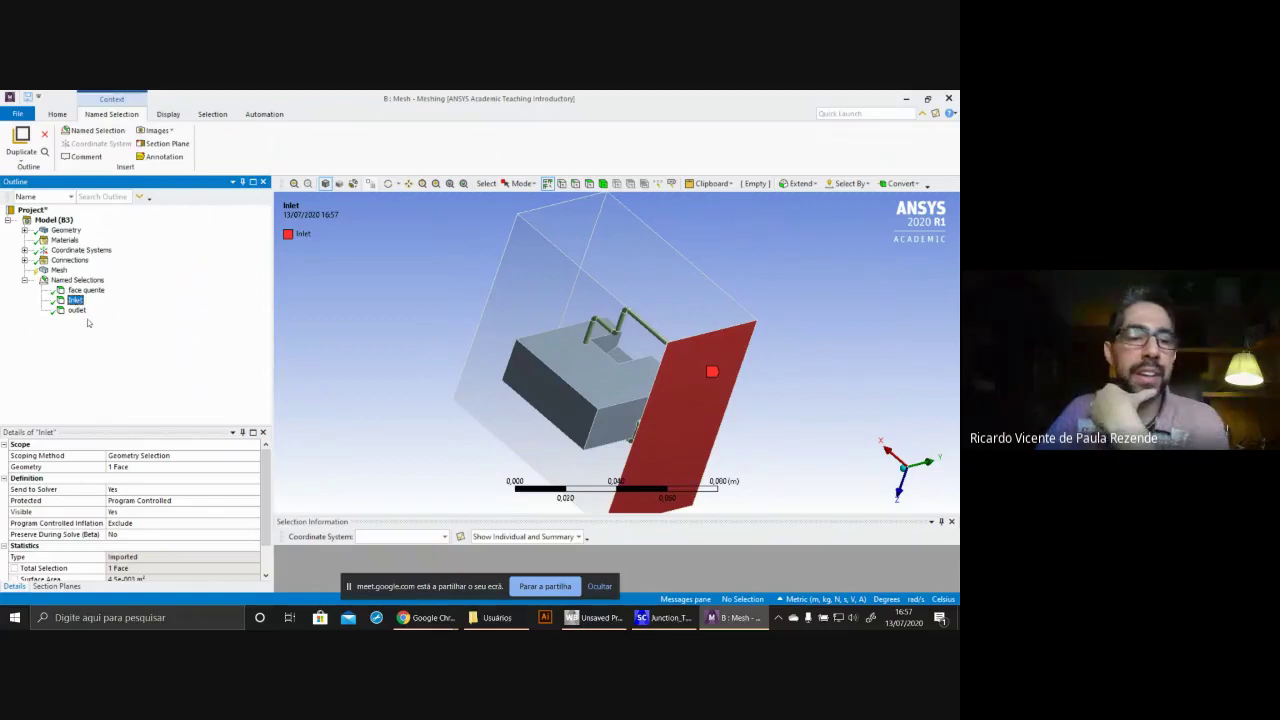
pyautogui.click(77, 310)
pyautogui.moveTo(470, 345); pyautogui.dragTo(286, 432, button='middle')
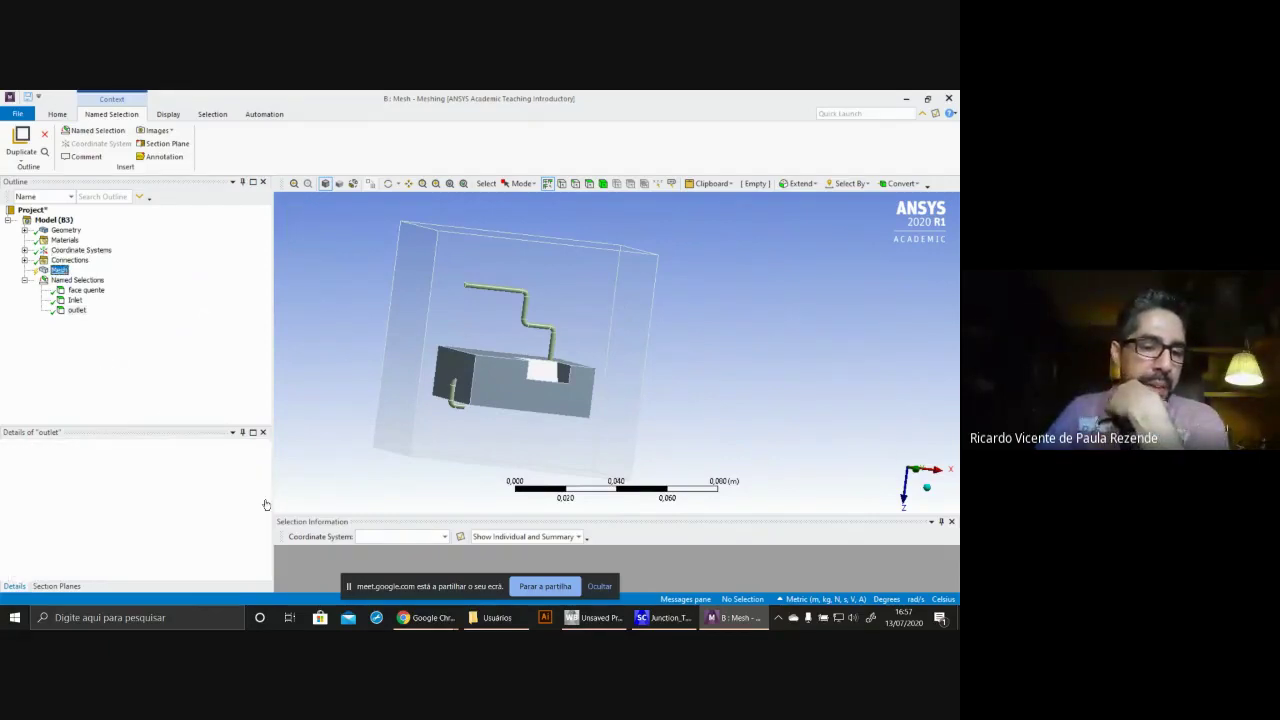
# - Examine the Sizing and Quality settings in the mesh details
pyautogui.click(4, 512)
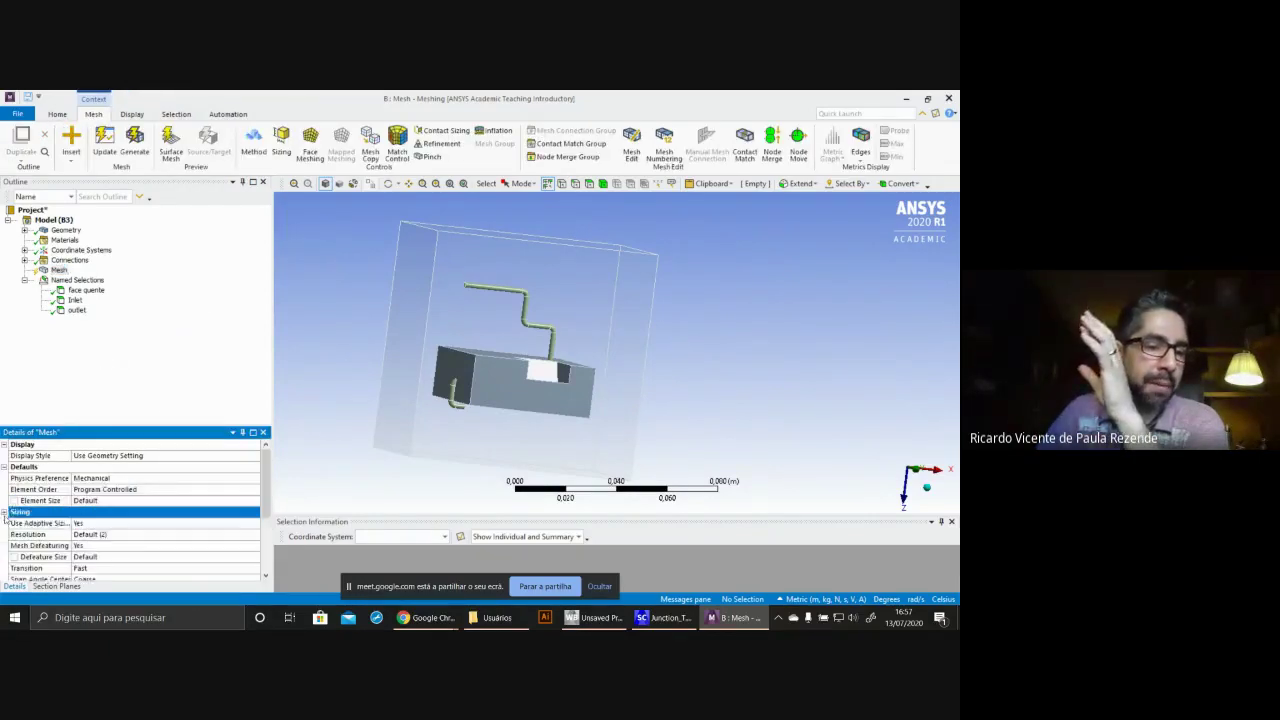
pyautogui.scroll(-3, 45, 538)
pyautogui.click(5, 535)
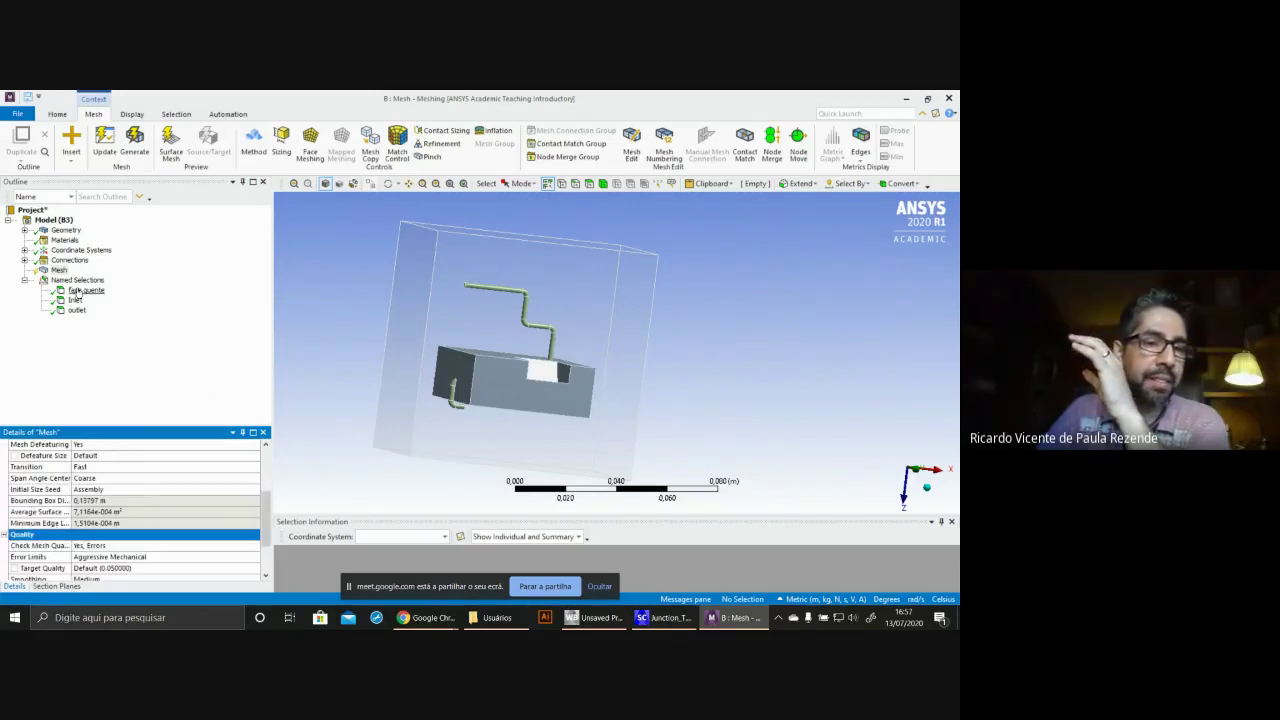